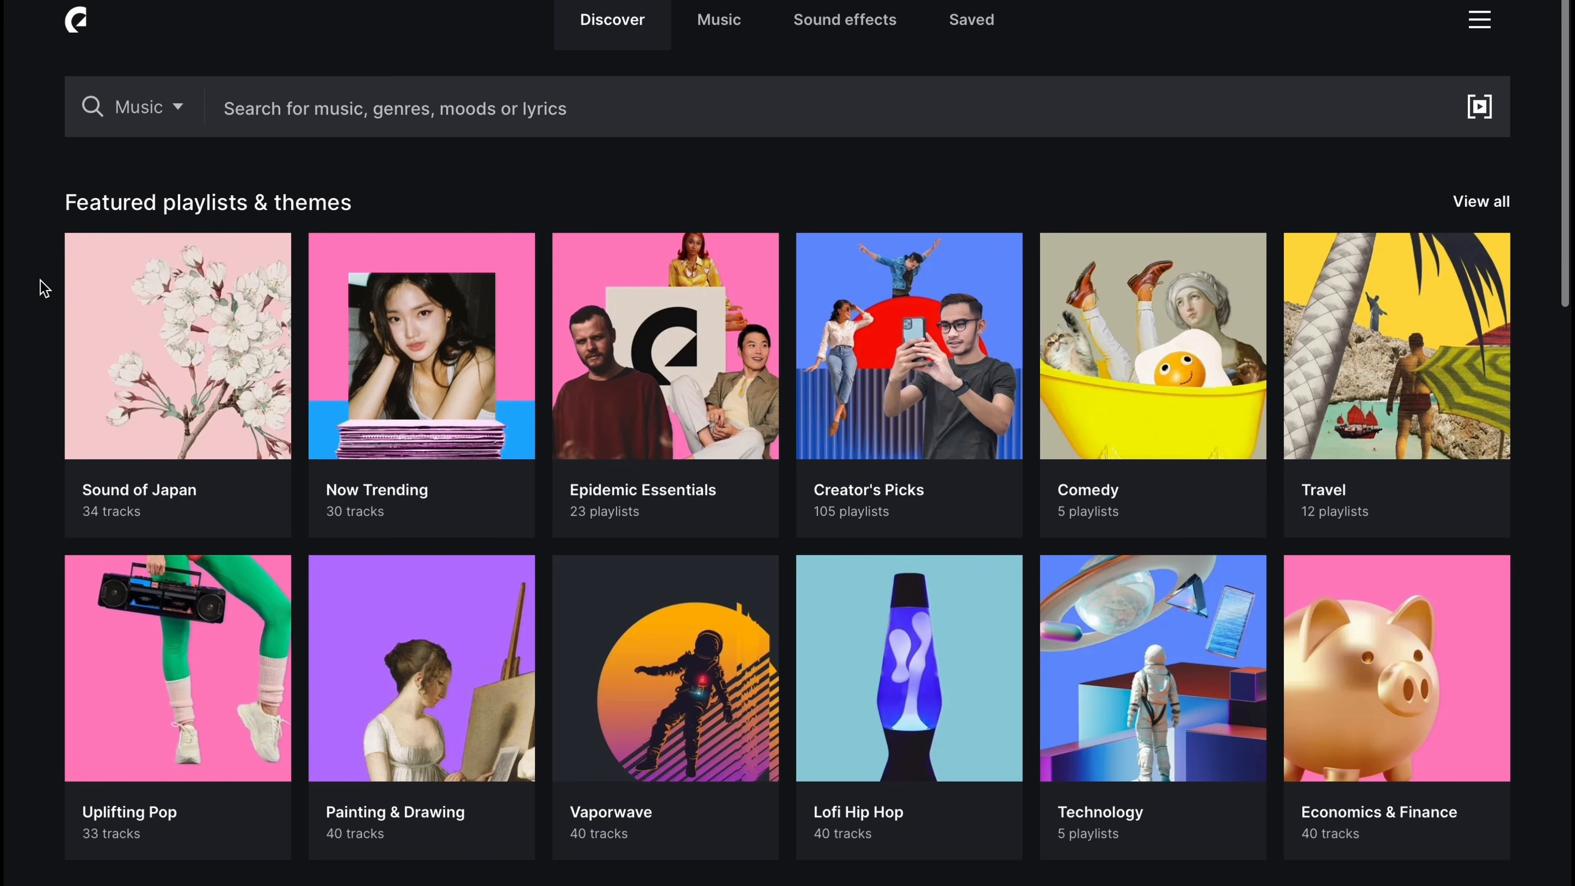
Browse the catalog's featured playlists and the music genres, moods and themes.
{"action": "scroll", "coordinate": [43, 288], "scroll_direction": "down", "scroll_amount": 5}
{"action": "scroll", "coordinate": [44, 289], "scroll_direction": "down", "scroll_amount": 5}
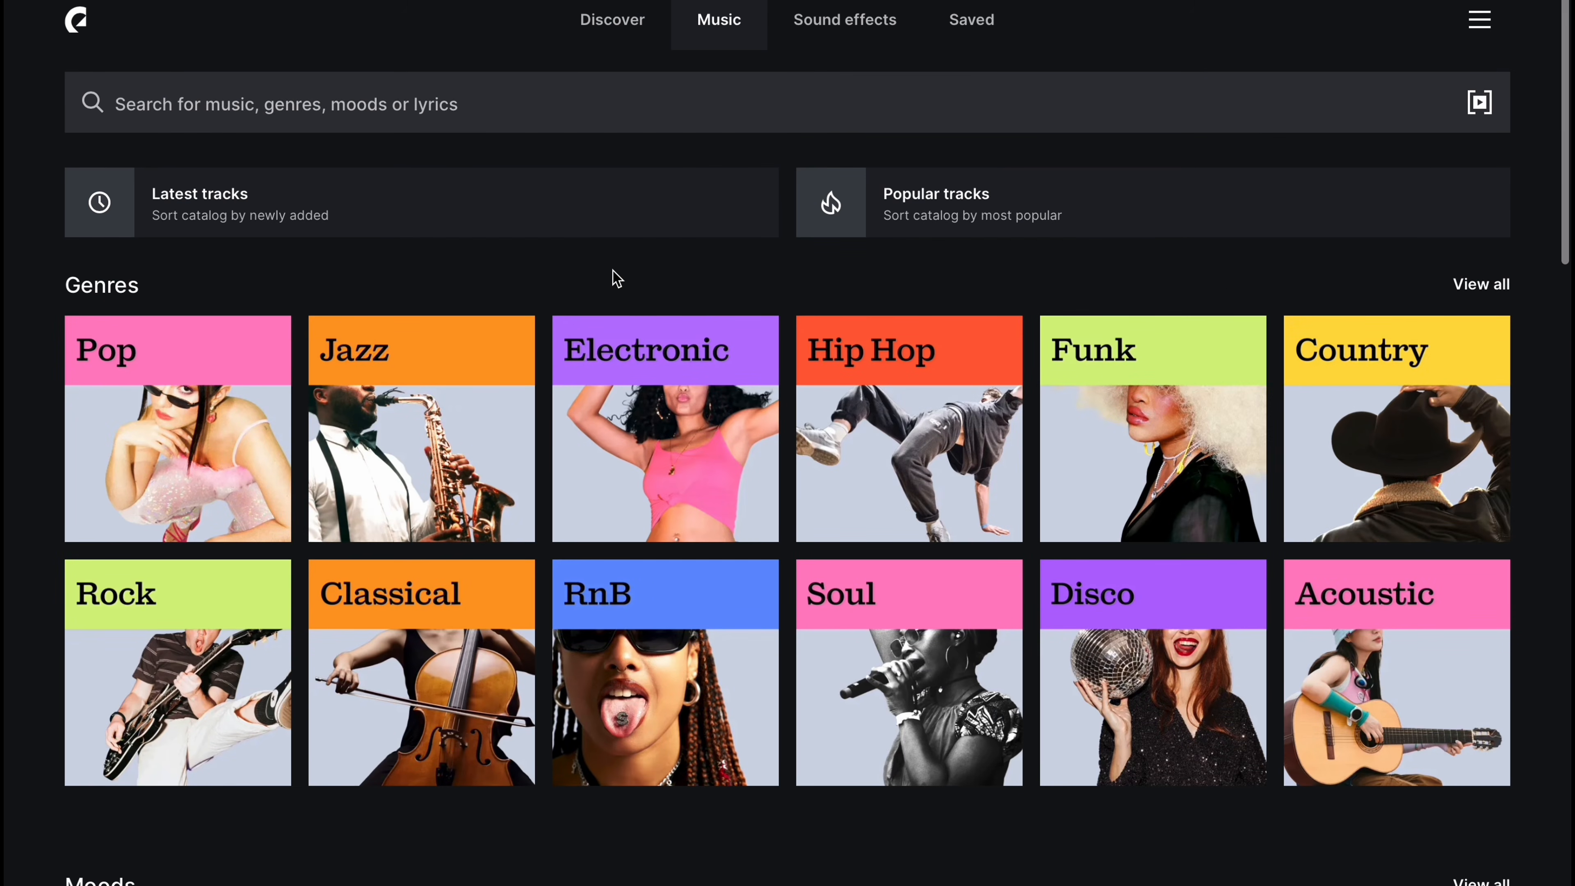
{"action": "scroll", "coordinate": [616, 278], "scroll_direction": "down", "scroll_amount": 10}
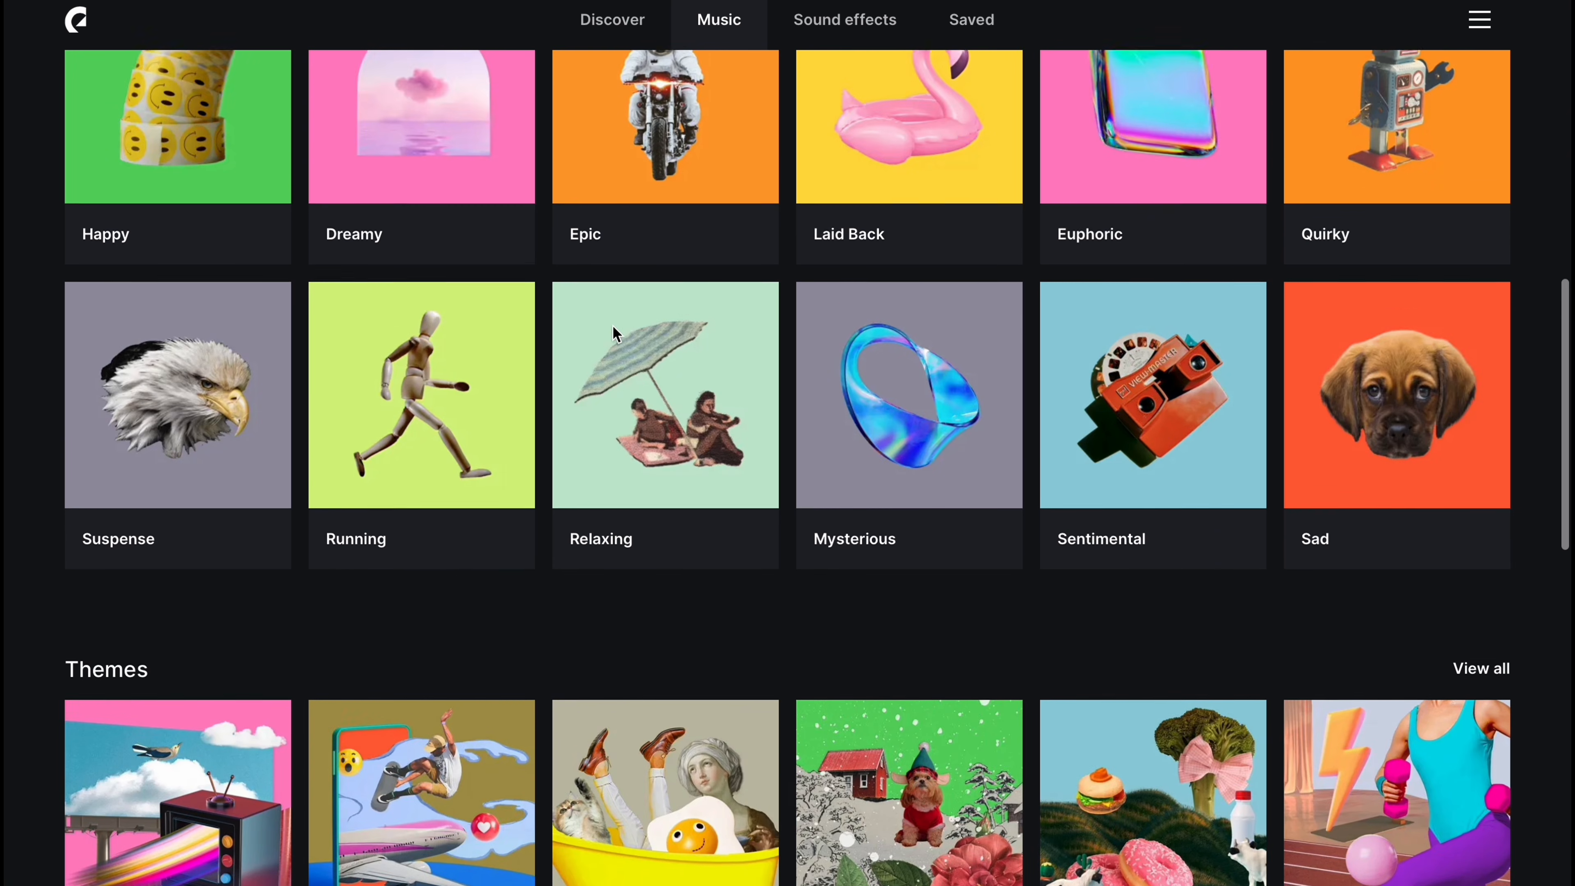
{"action": "scroll", "coordinate": [614, 329], "scroll_direction": "down", "scroll_amount": 6}
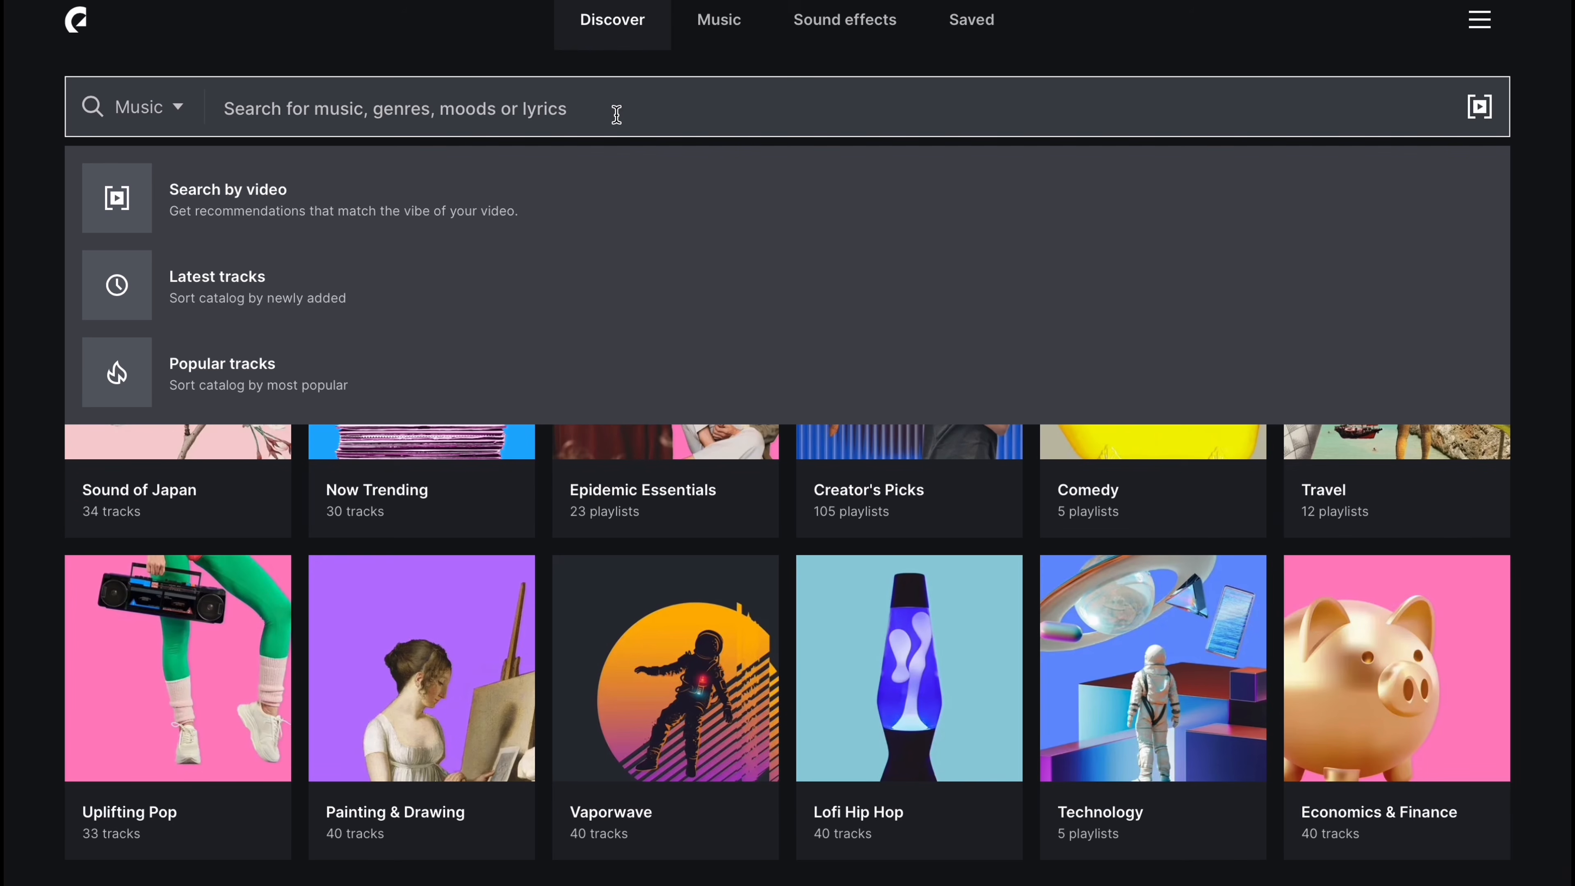
Search the music catalog for "chilled out" and look through the matching tracks.
{"action": "type", "text": "chilled"}
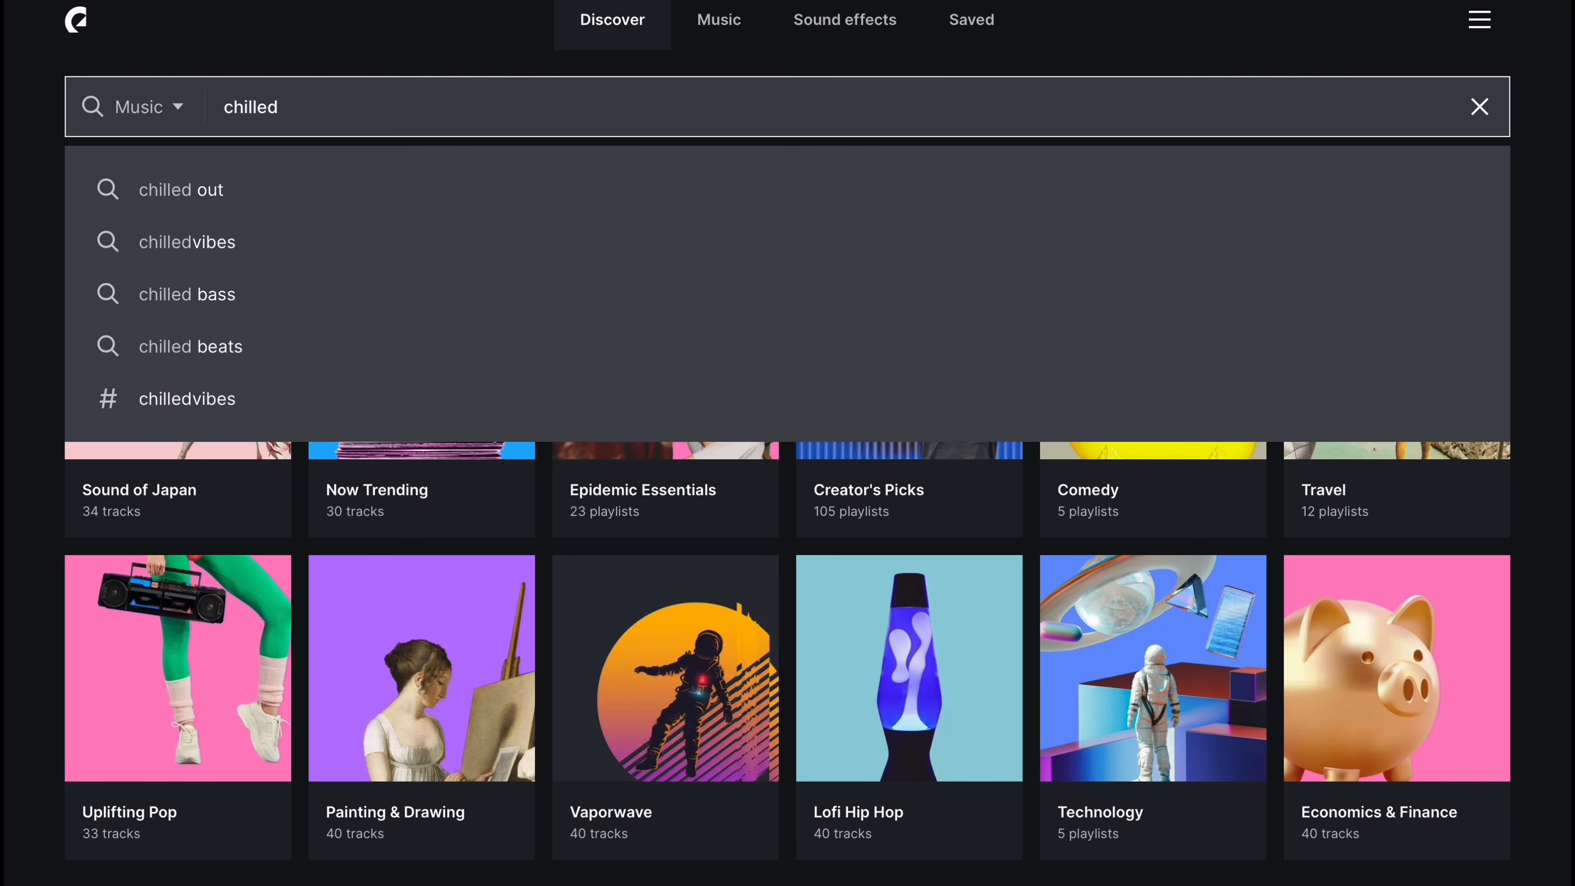
{"action": "left_click", "coordinate": [569, 207]}
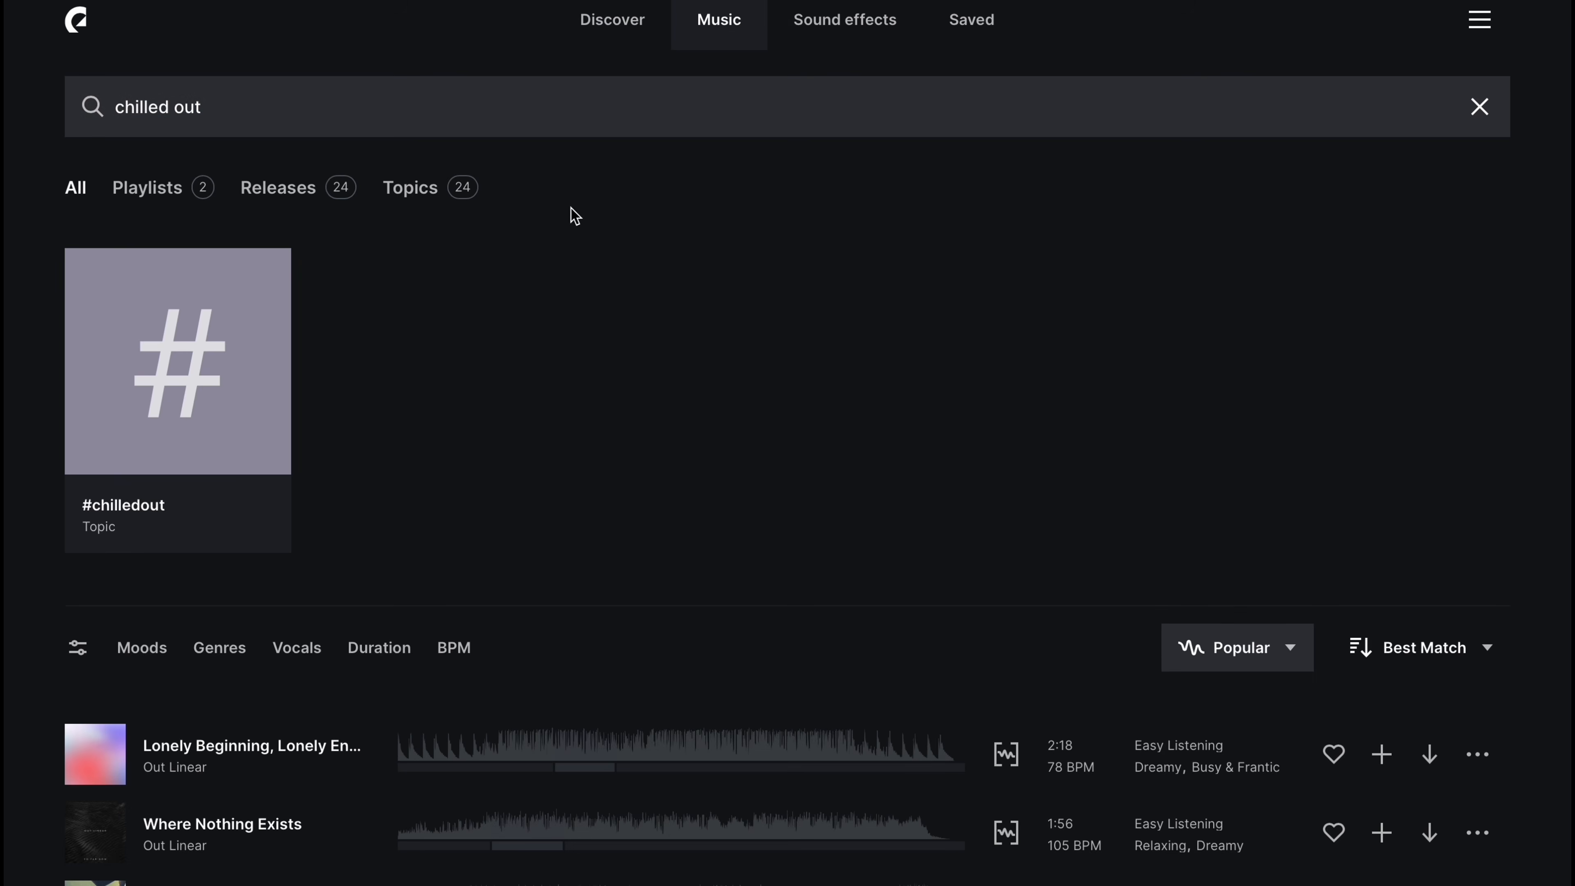
{"action": "scroll", "coordinate": [518, 365], "scroll_direction": "down", "scroll_amount": 8}
{"action": "left_click", "coordinate": [102, 503]}
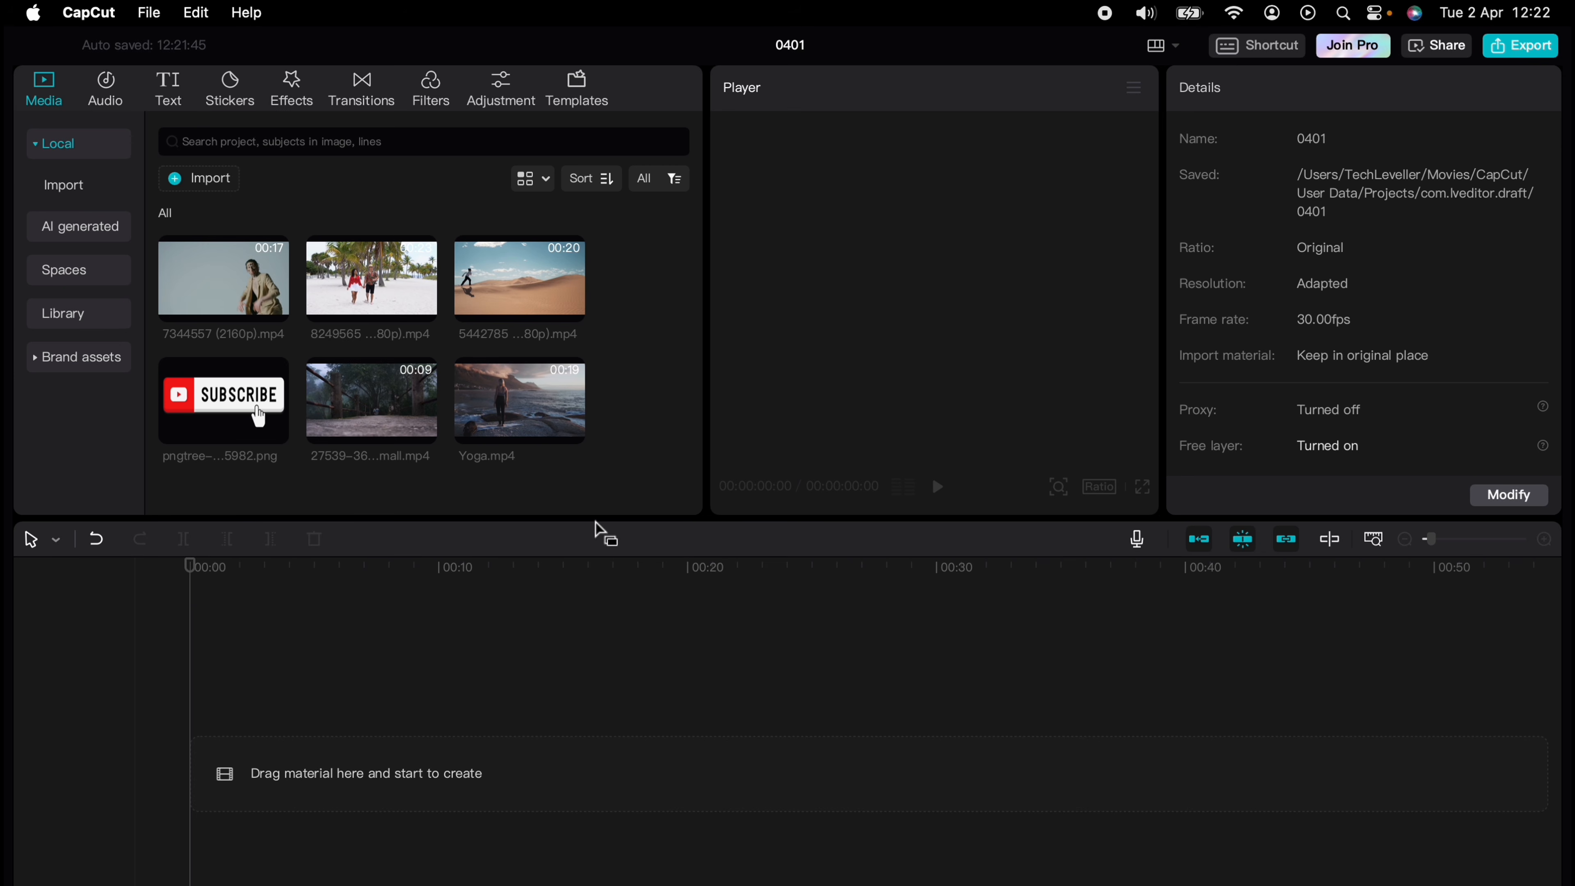
In CapCut, place Yoga.mp4 at the start of the timeline and add a default text clip on a track above it.
{"action": "left_click_drag", "start_coordinate": [545, 411], "coordinate": [399, 726]}
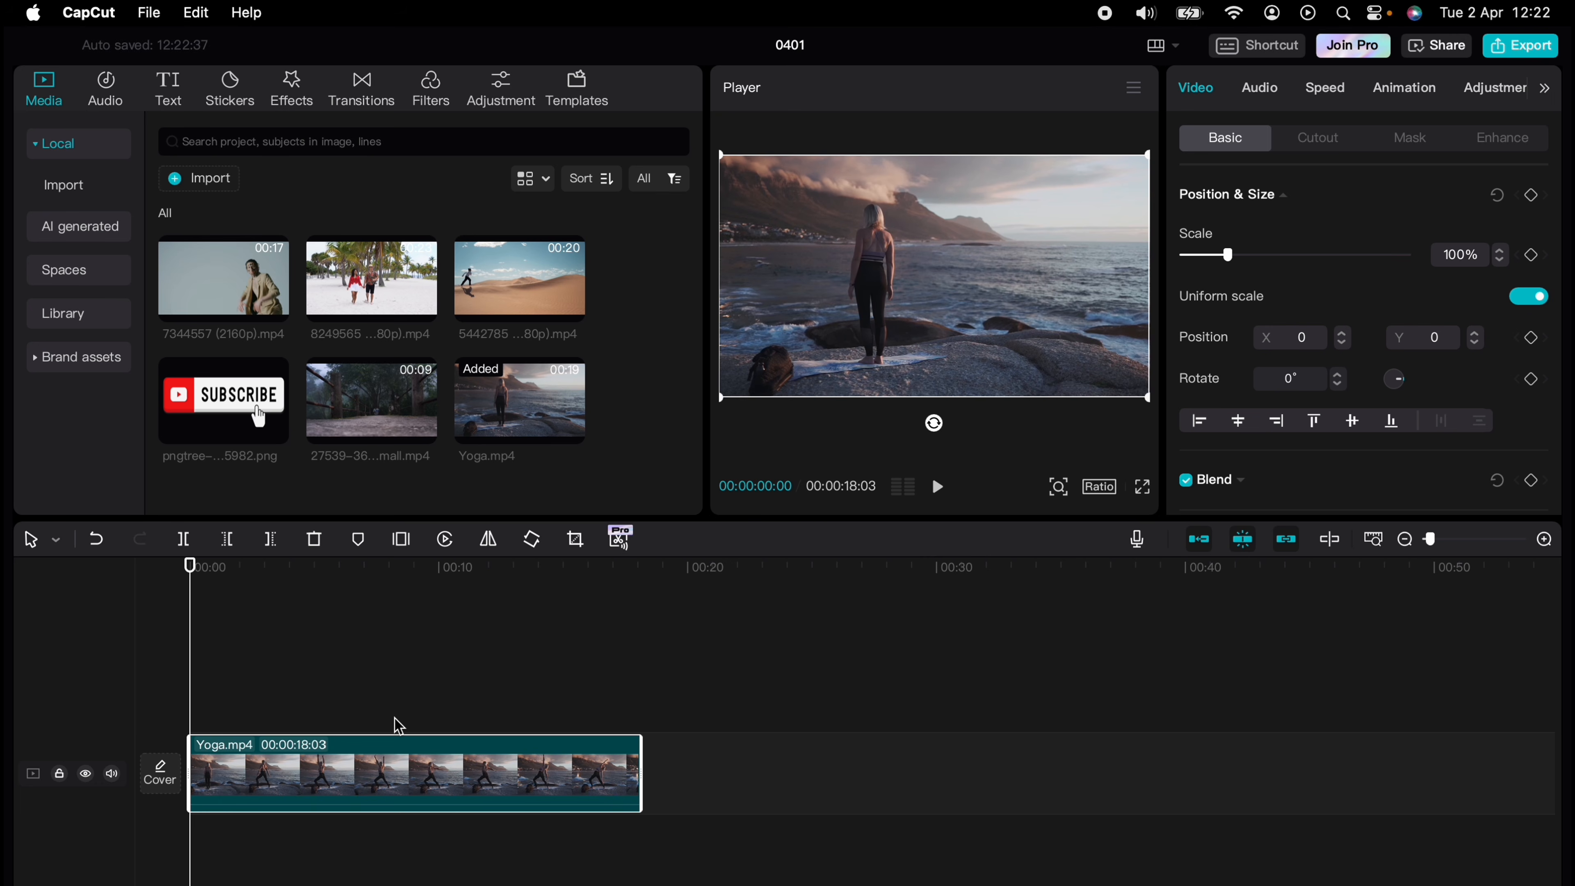
{"action": "left_click", "coordinate": [169, 93]}
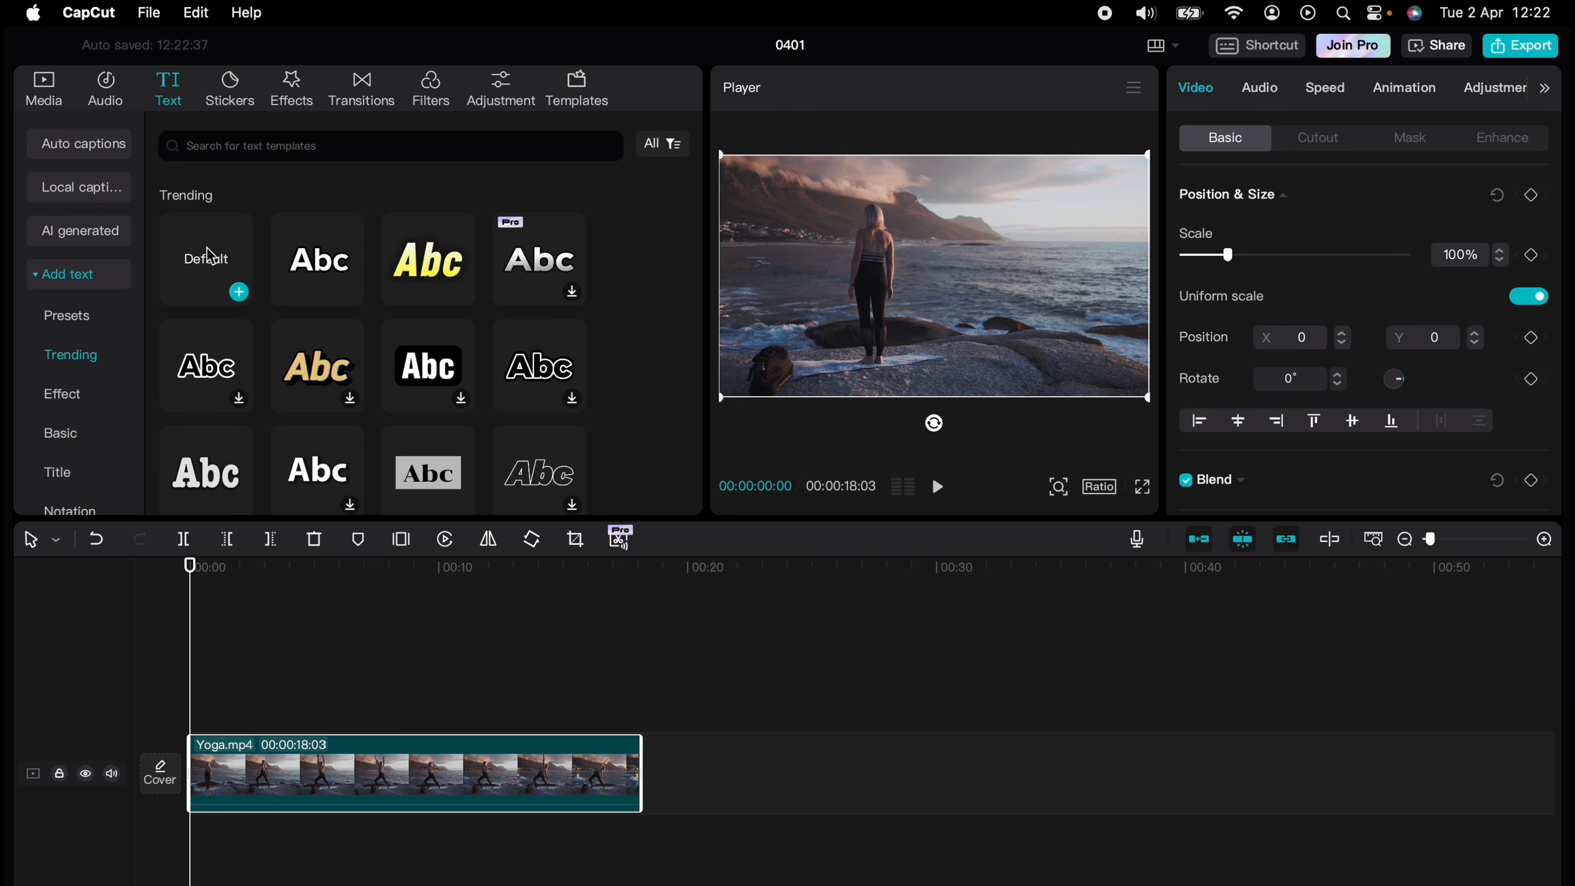
{"action": "left_click", "coordinate": [208, 261]}
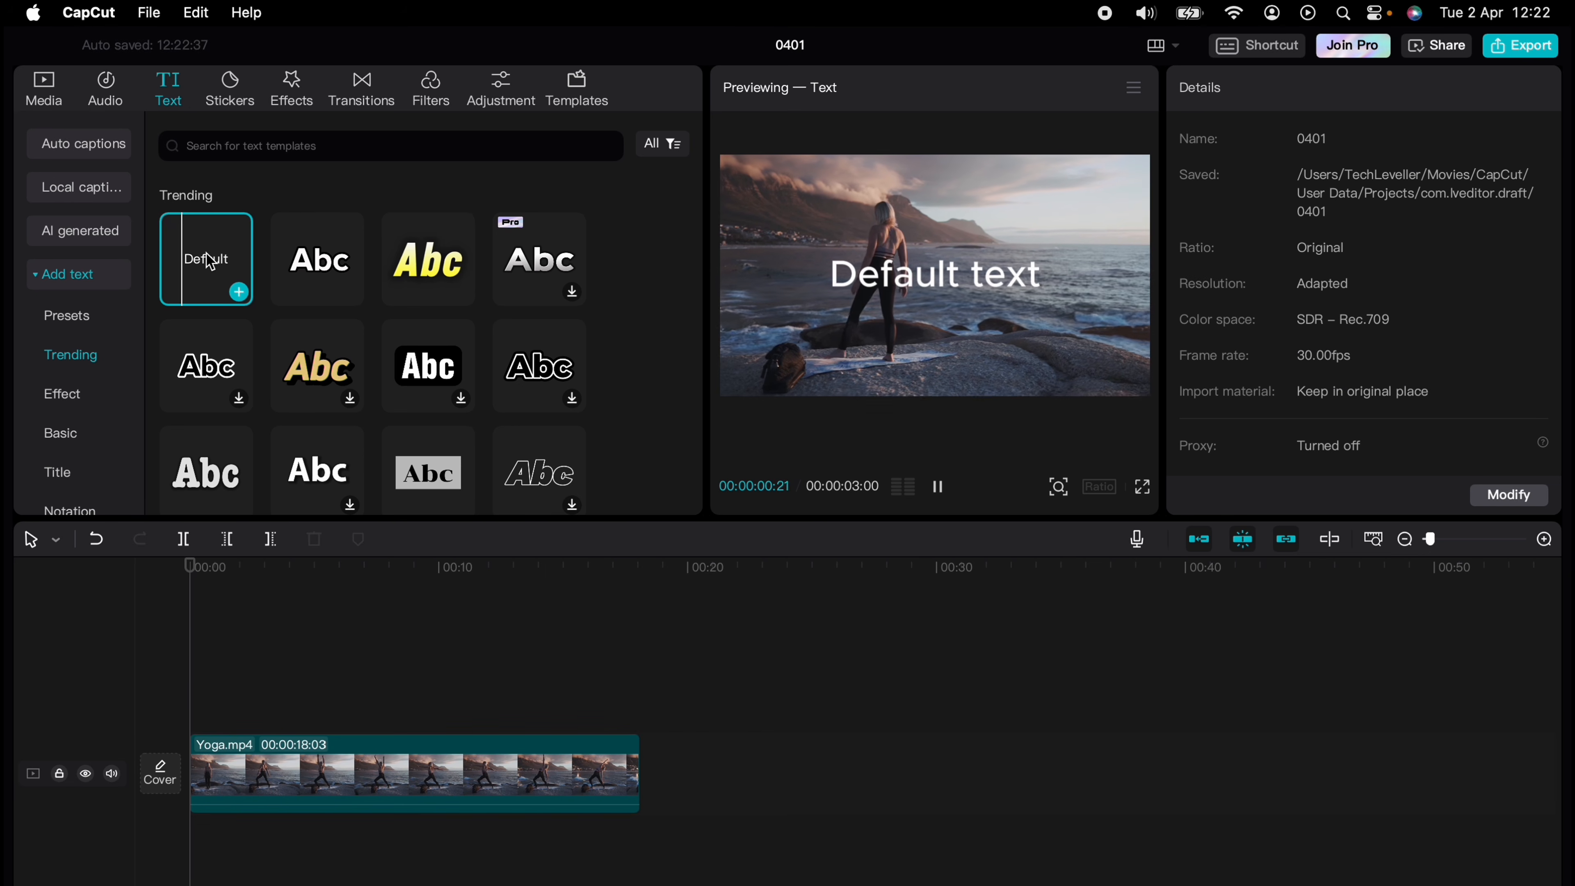
{"action": "left_click_drag", "start_coordinate": [208, 260], "coordinate": [200, 680]}
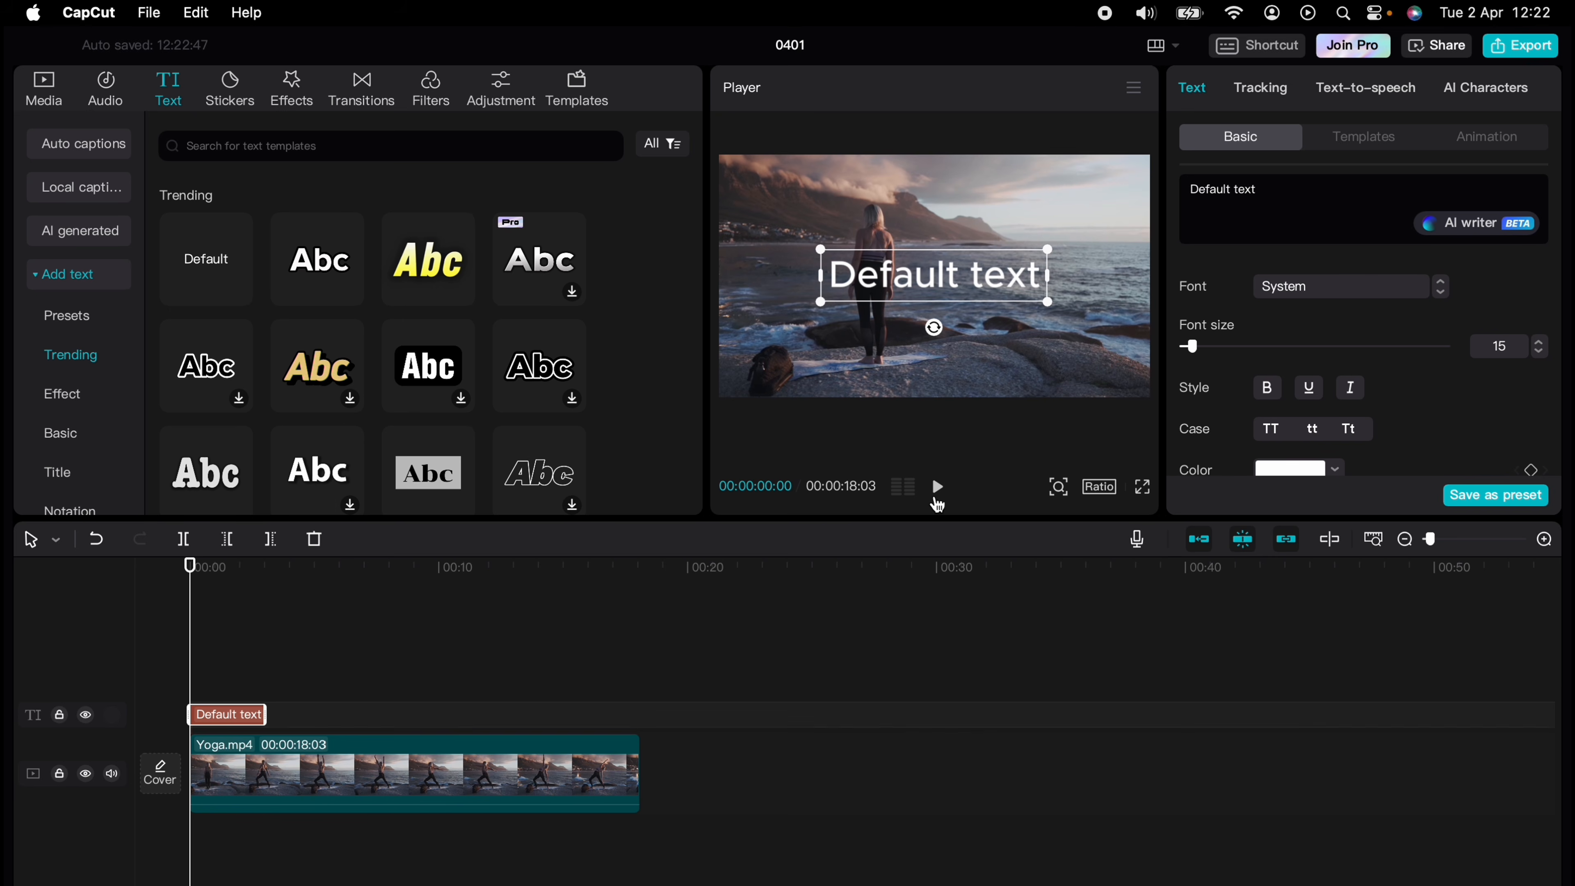
Change the text to "Yoga" in the Sora-Bold font and enlarge it across most of the frame.
{"action": "left_click", "coordinate": [1272, 197]}
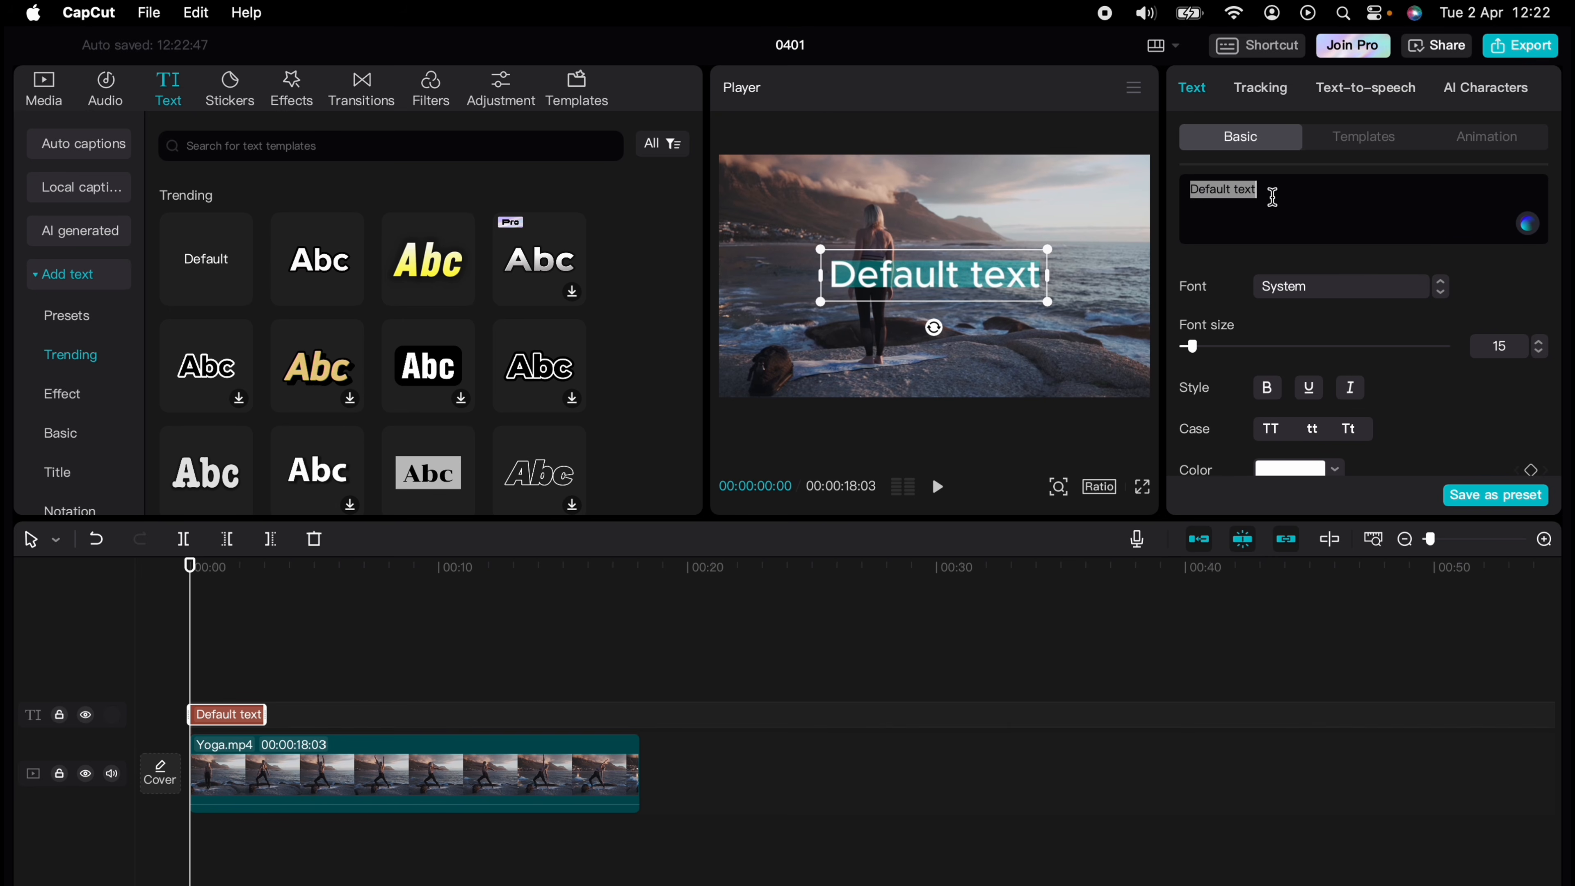
{"action": "type", "text": "Yoga"}
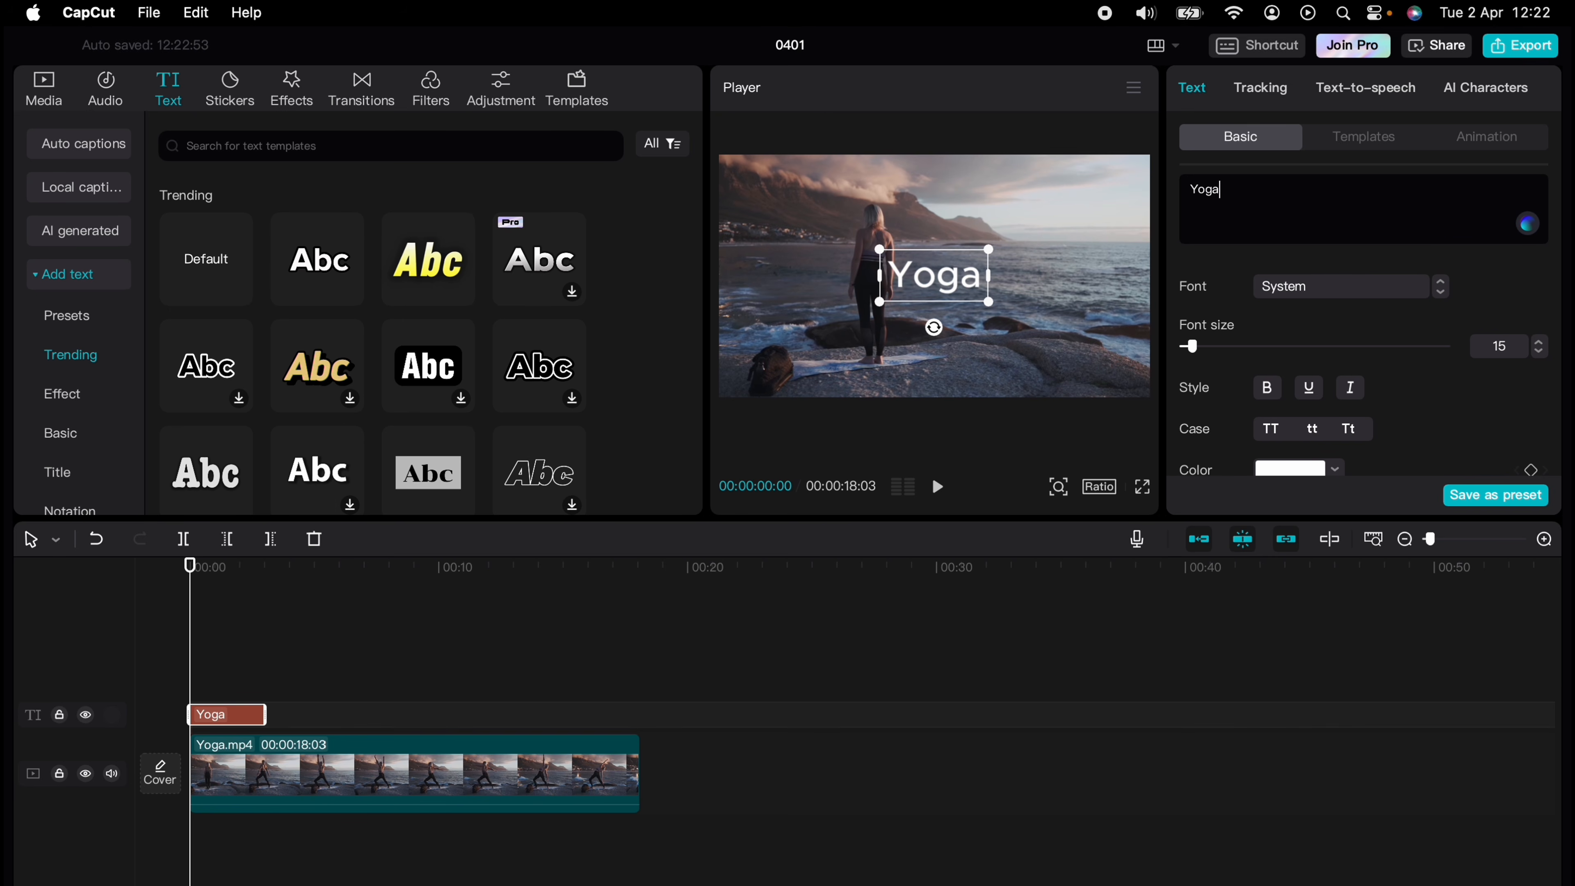
{"action": "left_click", "coordinate": [1385, 289]}
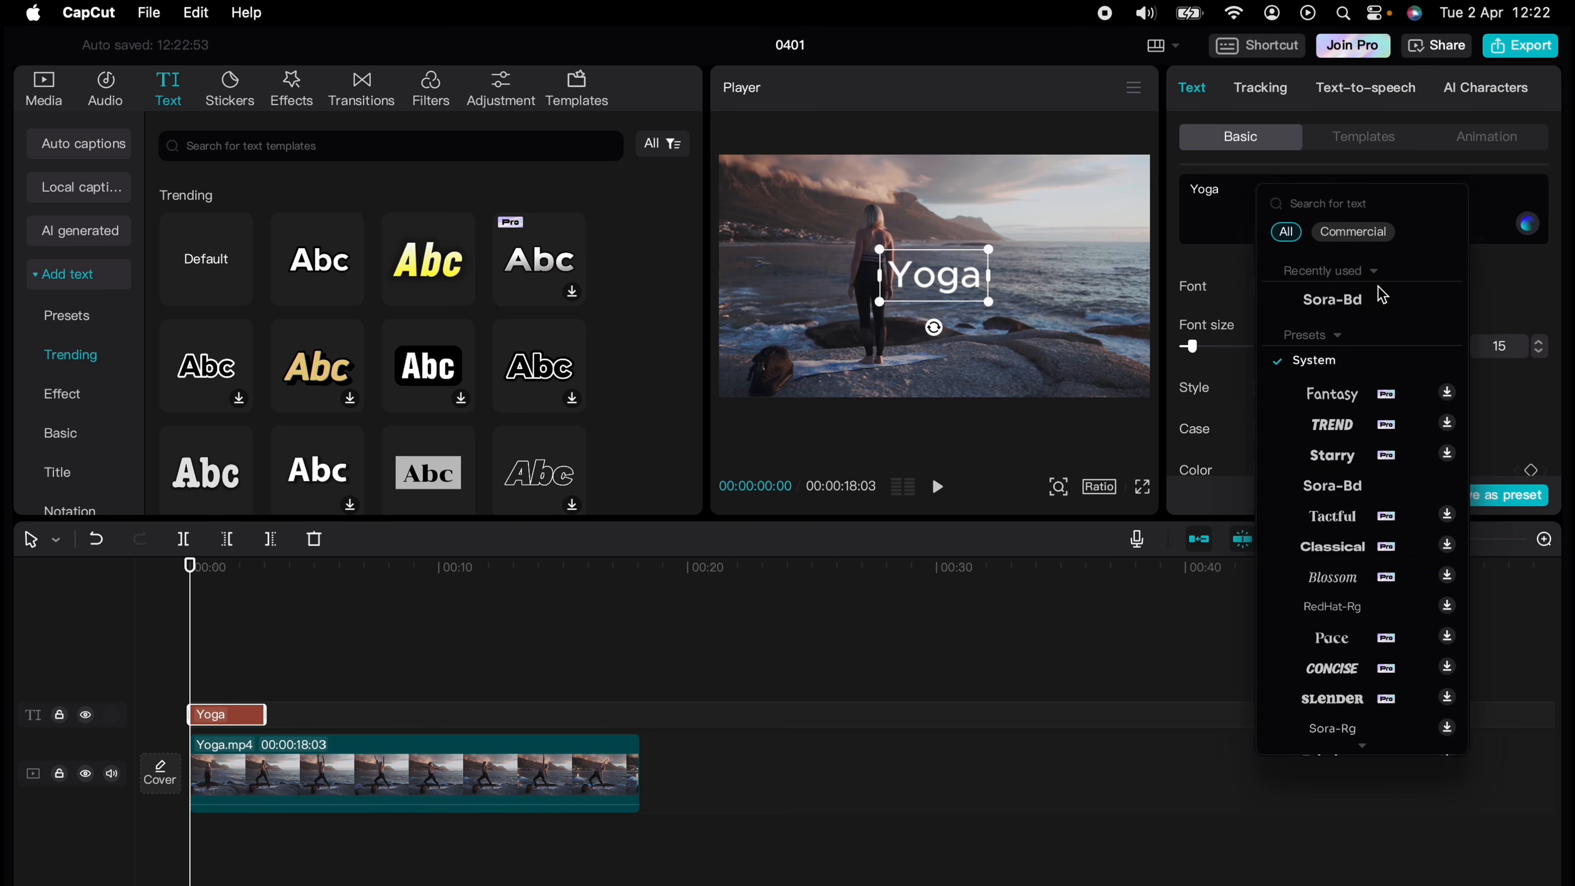
{"action": "left_click", "coordinate": [1332, 491]}
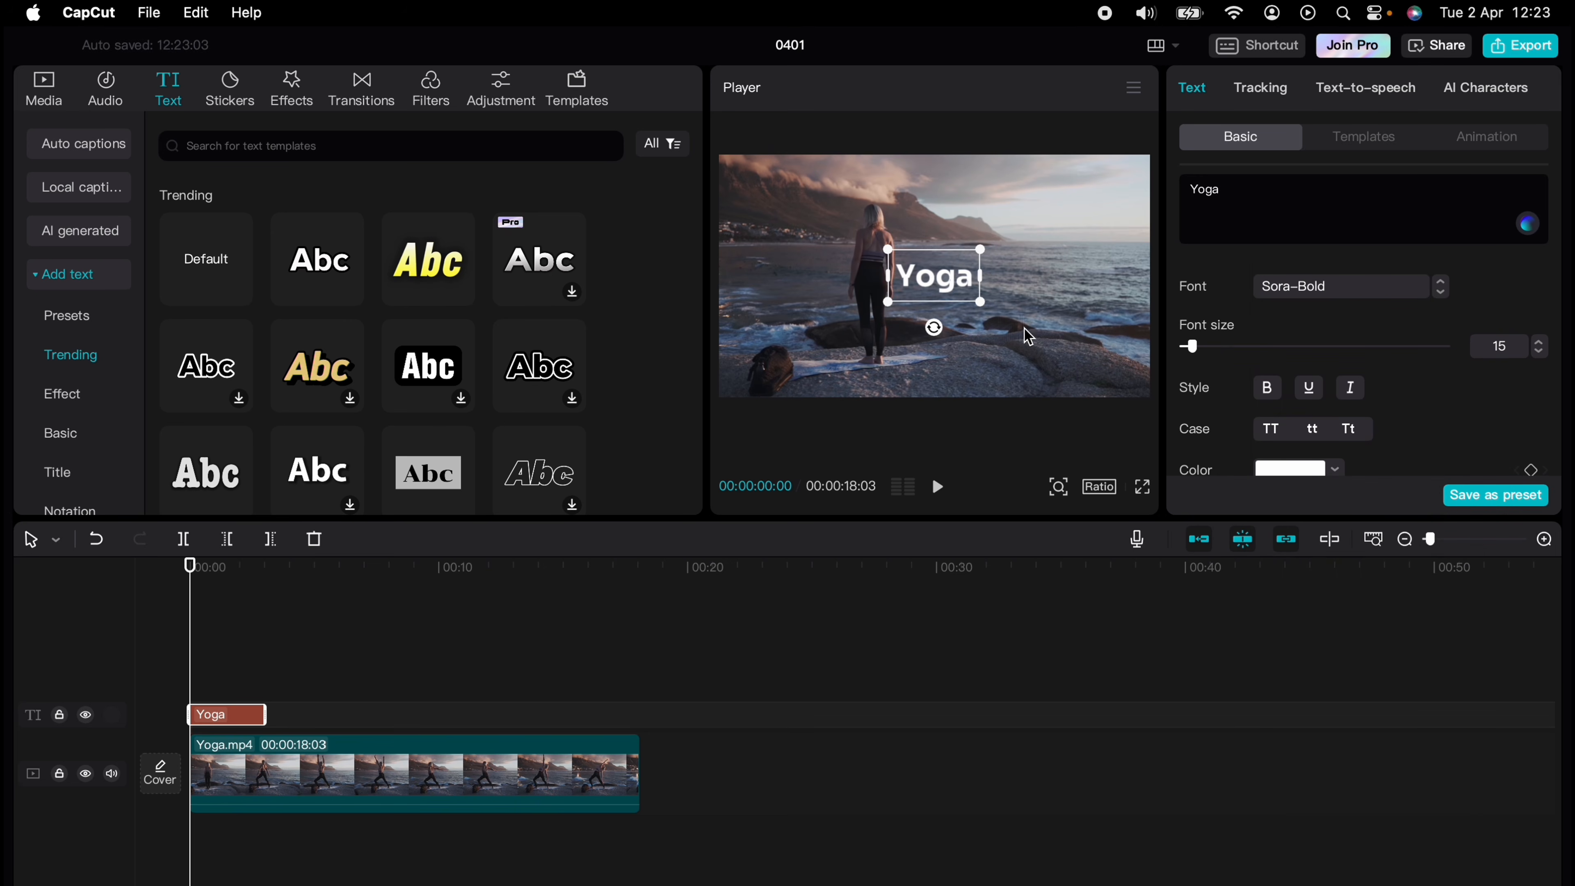
{"action": "left_click_drag", "start_coordinate": [983, 302], "coordinate": [1140, 409]}
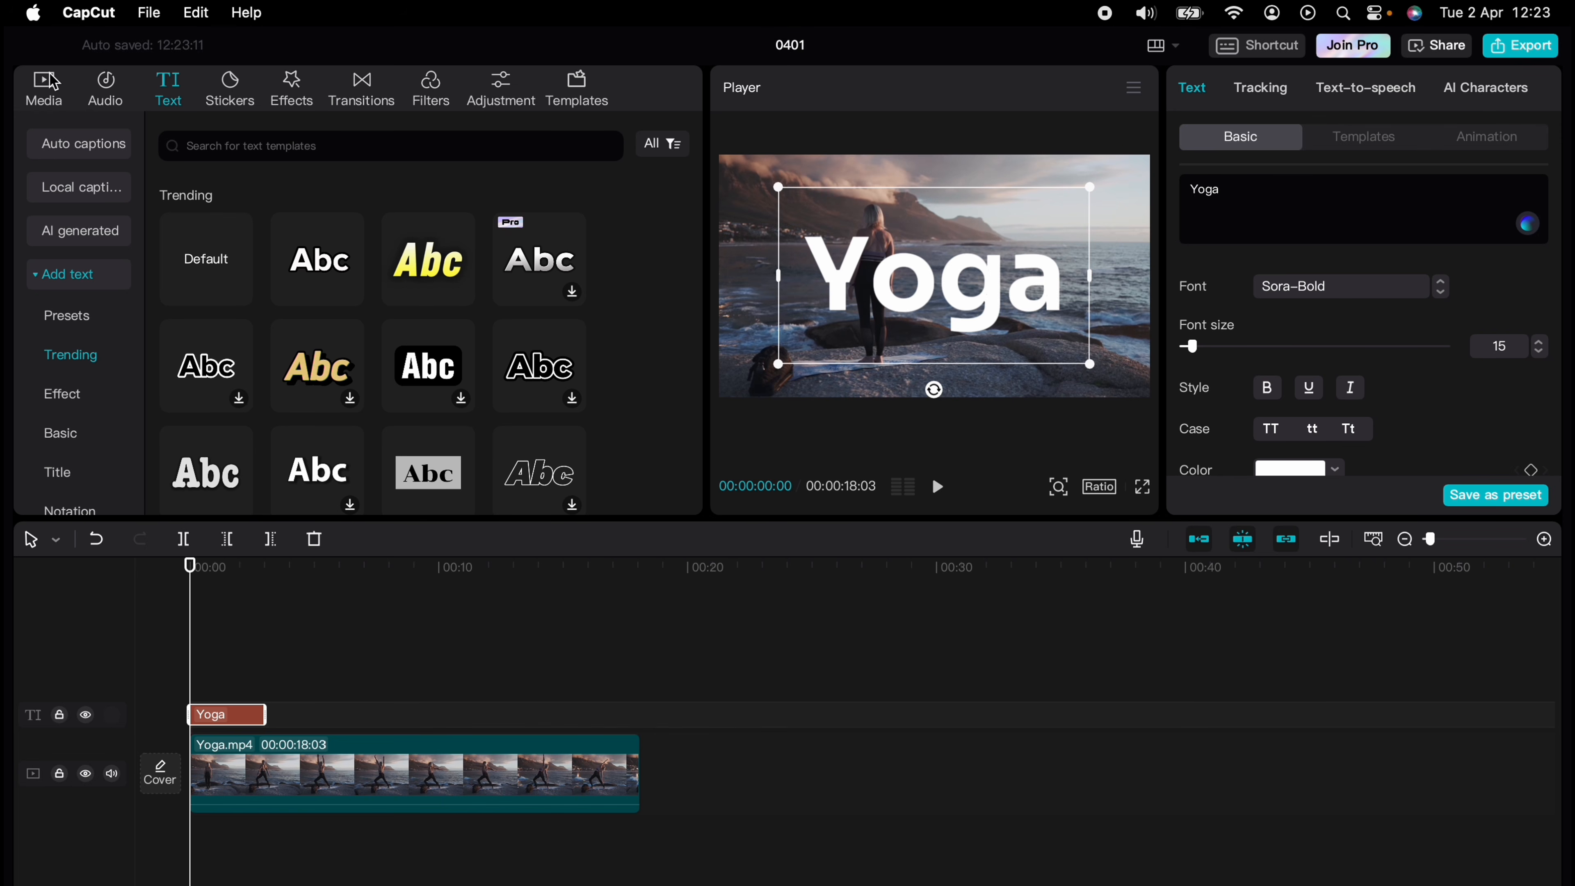
Place a second copy of Yoga.mp4 at the timeline start on a track above the Yoga text clip.
{"action": "left_click", "coordinate": [51, 87]}
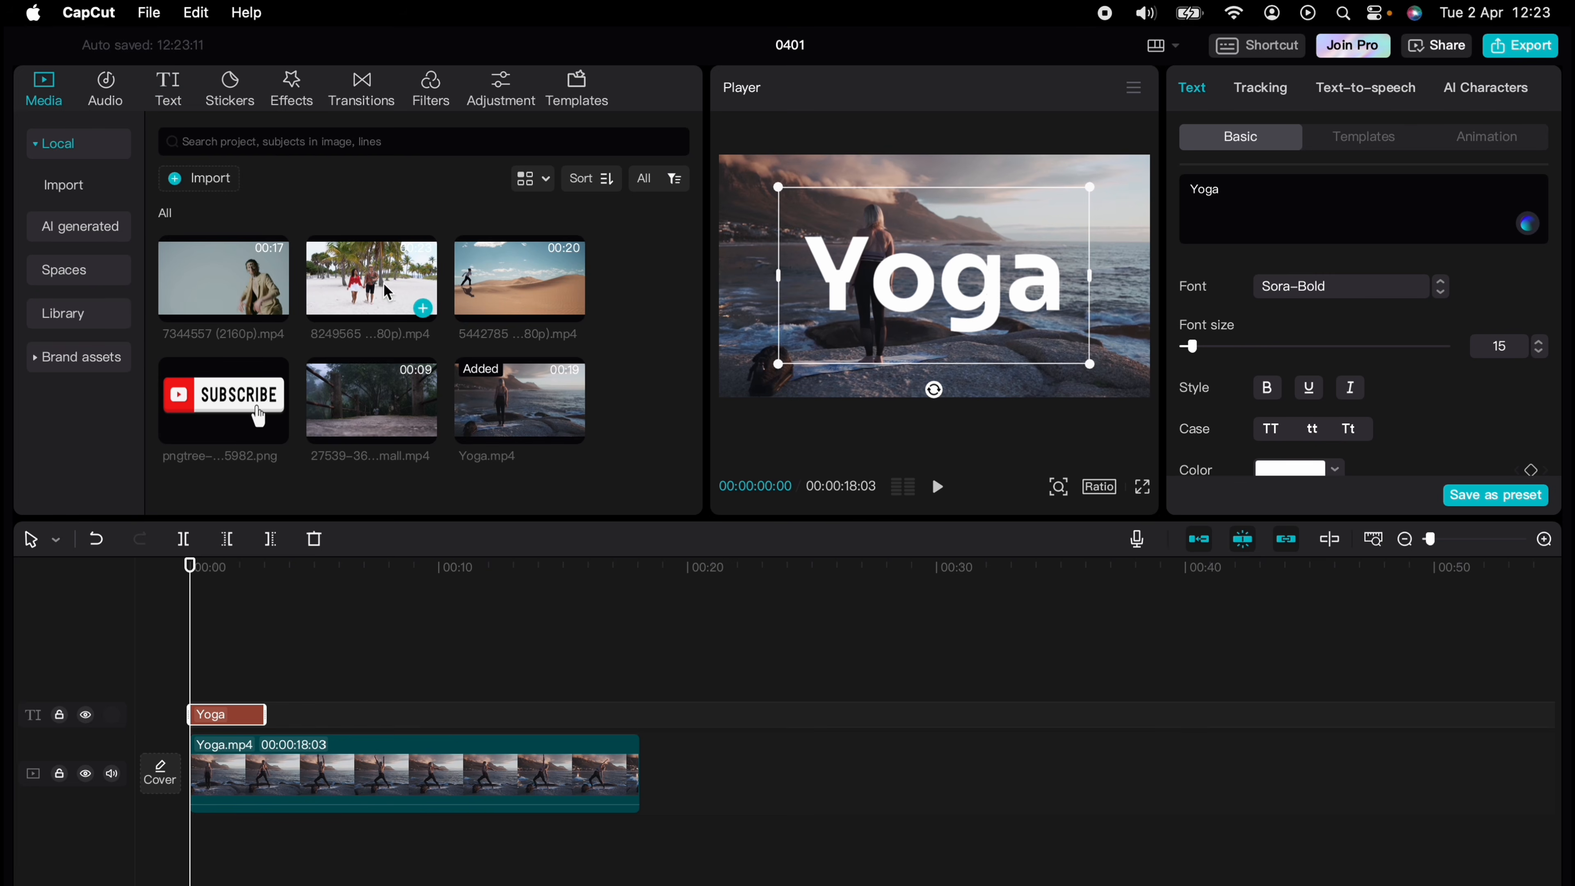
{"action": "left_click_drag", "start_coordinate": [491, 383], "coordinate": [197, 652]}
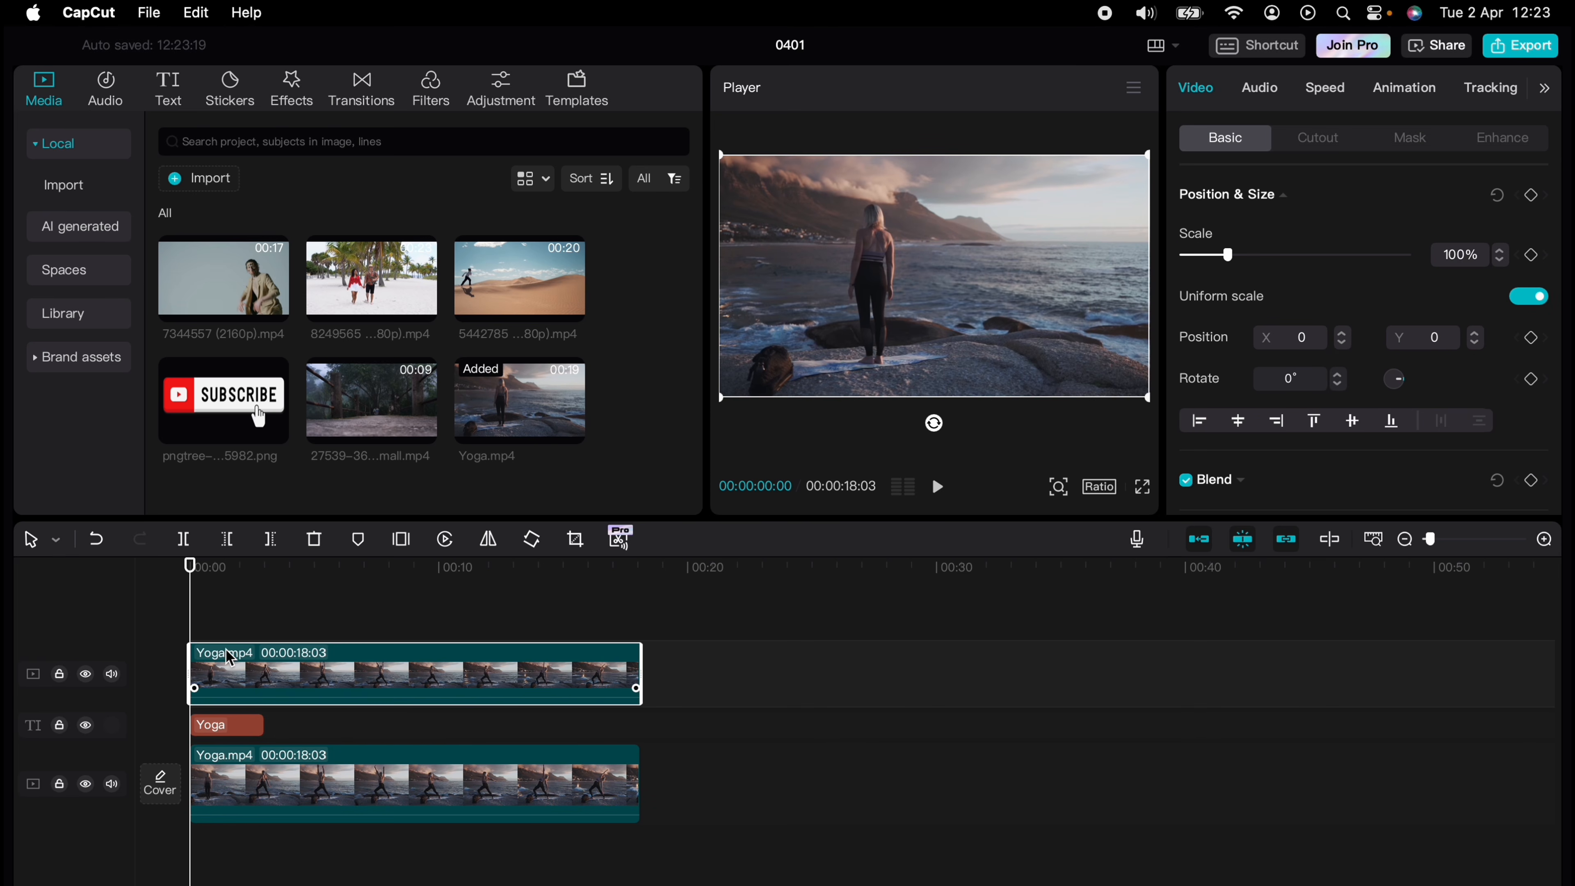
{"action": "mouse_move", "coordinate": [220, 731]}
{"action": "left_mouse_down"}
{"action": "mouse_move", "coordinate": [231, 626]}
{"action": "mouse_move", "coordinate": [222, 747]}
{"action": "left_mouse_up"}
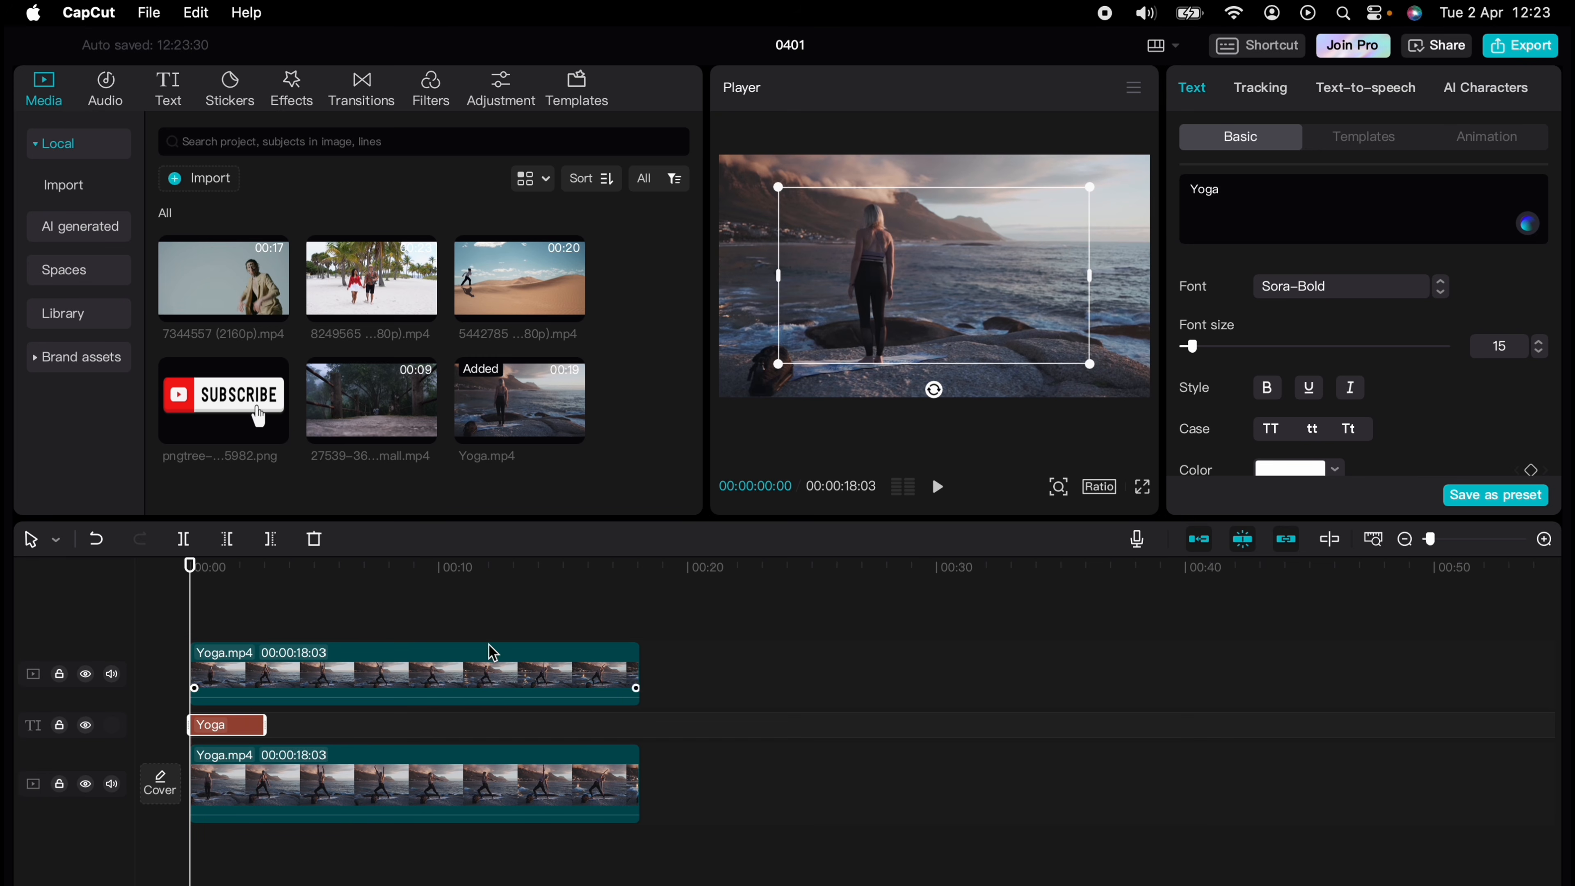
{"action": "left_click", "coordinate": [694, 616]}
{"action": "left_click", "coordinate": [282, 699]}
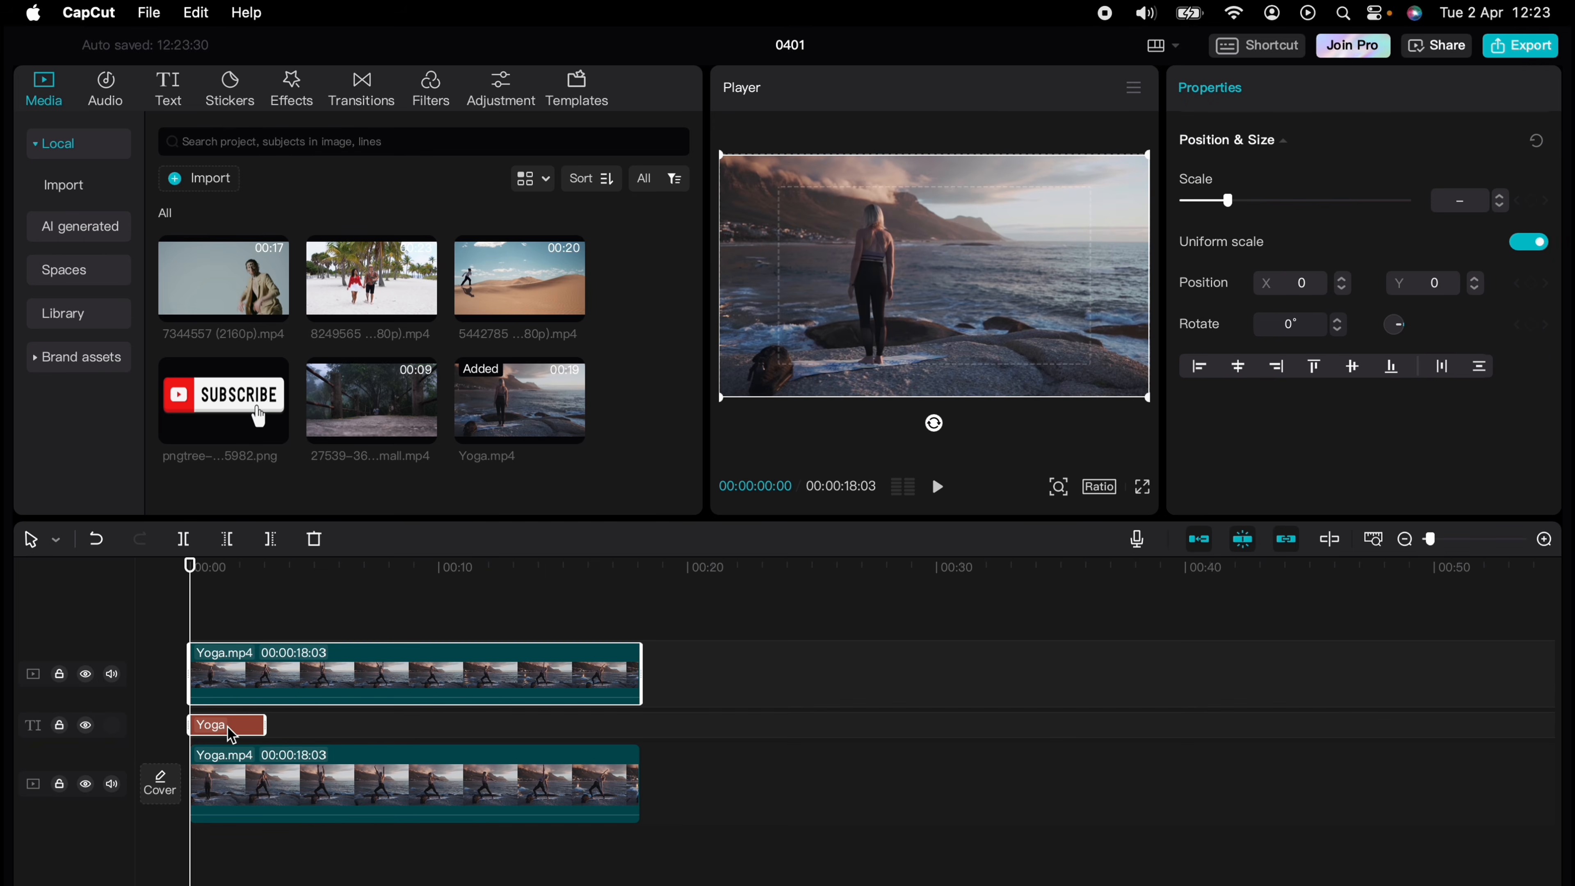
{"action": "right_click", "coordinate": [321, 681]}
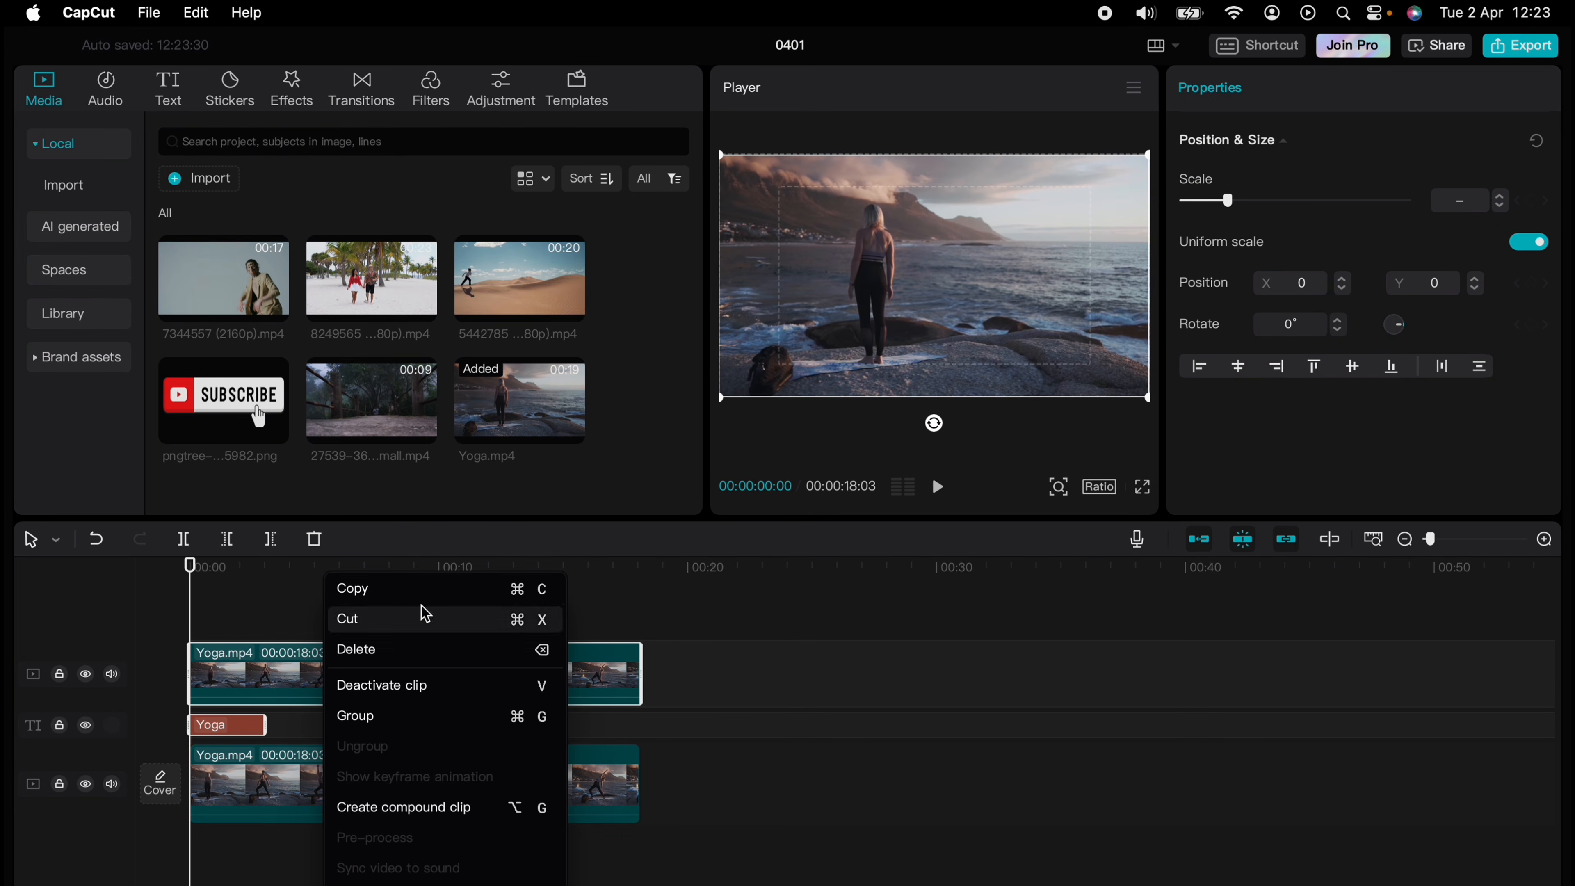
{"action": "left_click", "coordinate": [214, 606]}
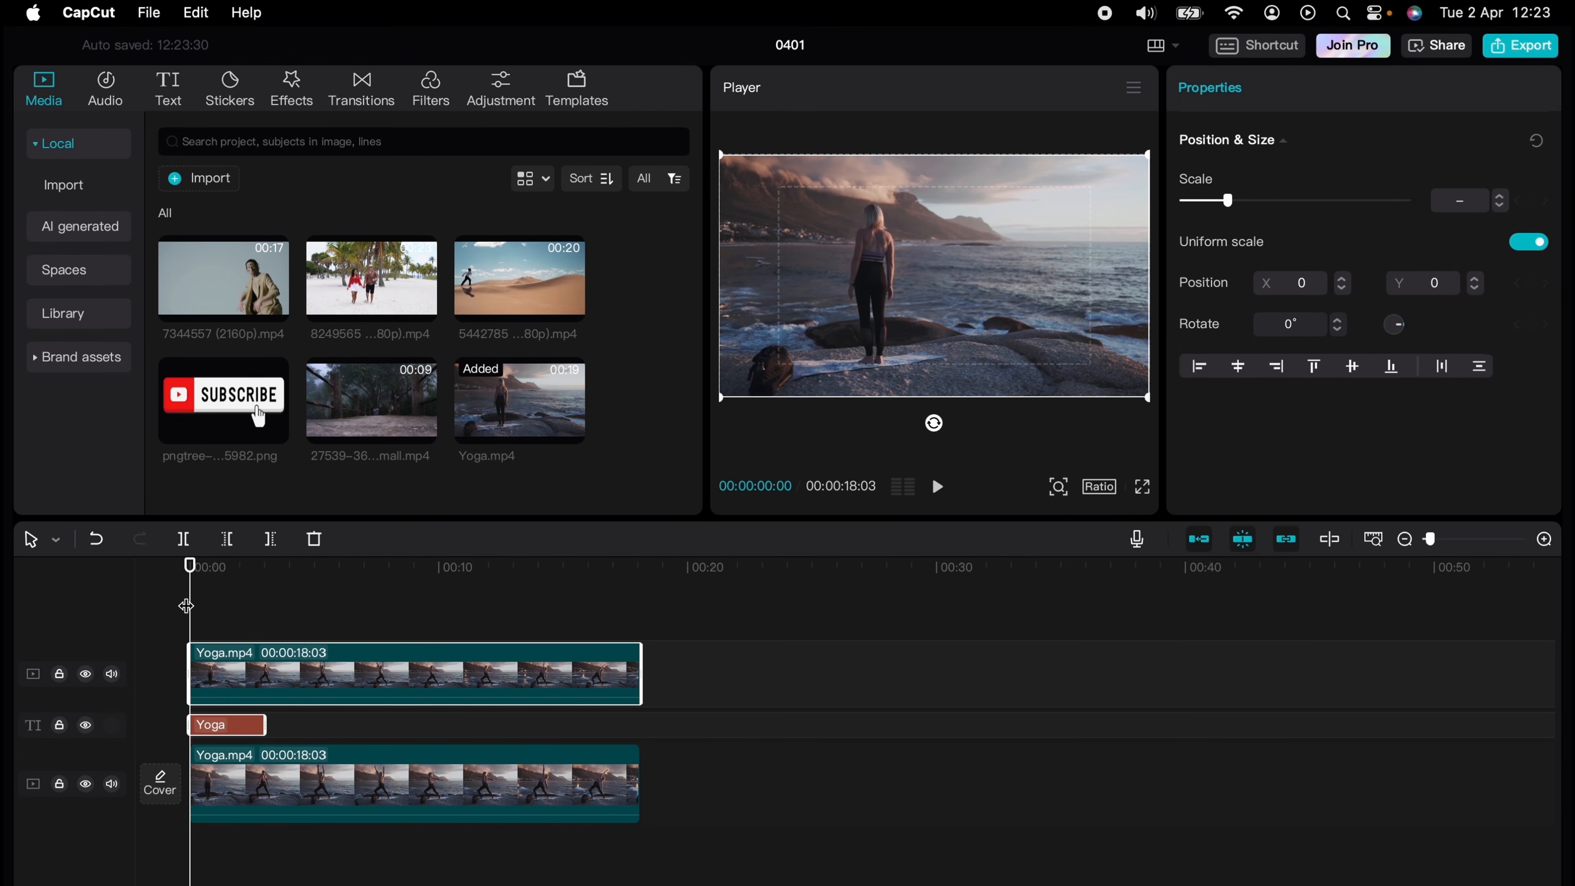
Check the free layer default in the application's editing settings and close them without saving.
{"action": "left_click", "coordinate": [102, 12]}
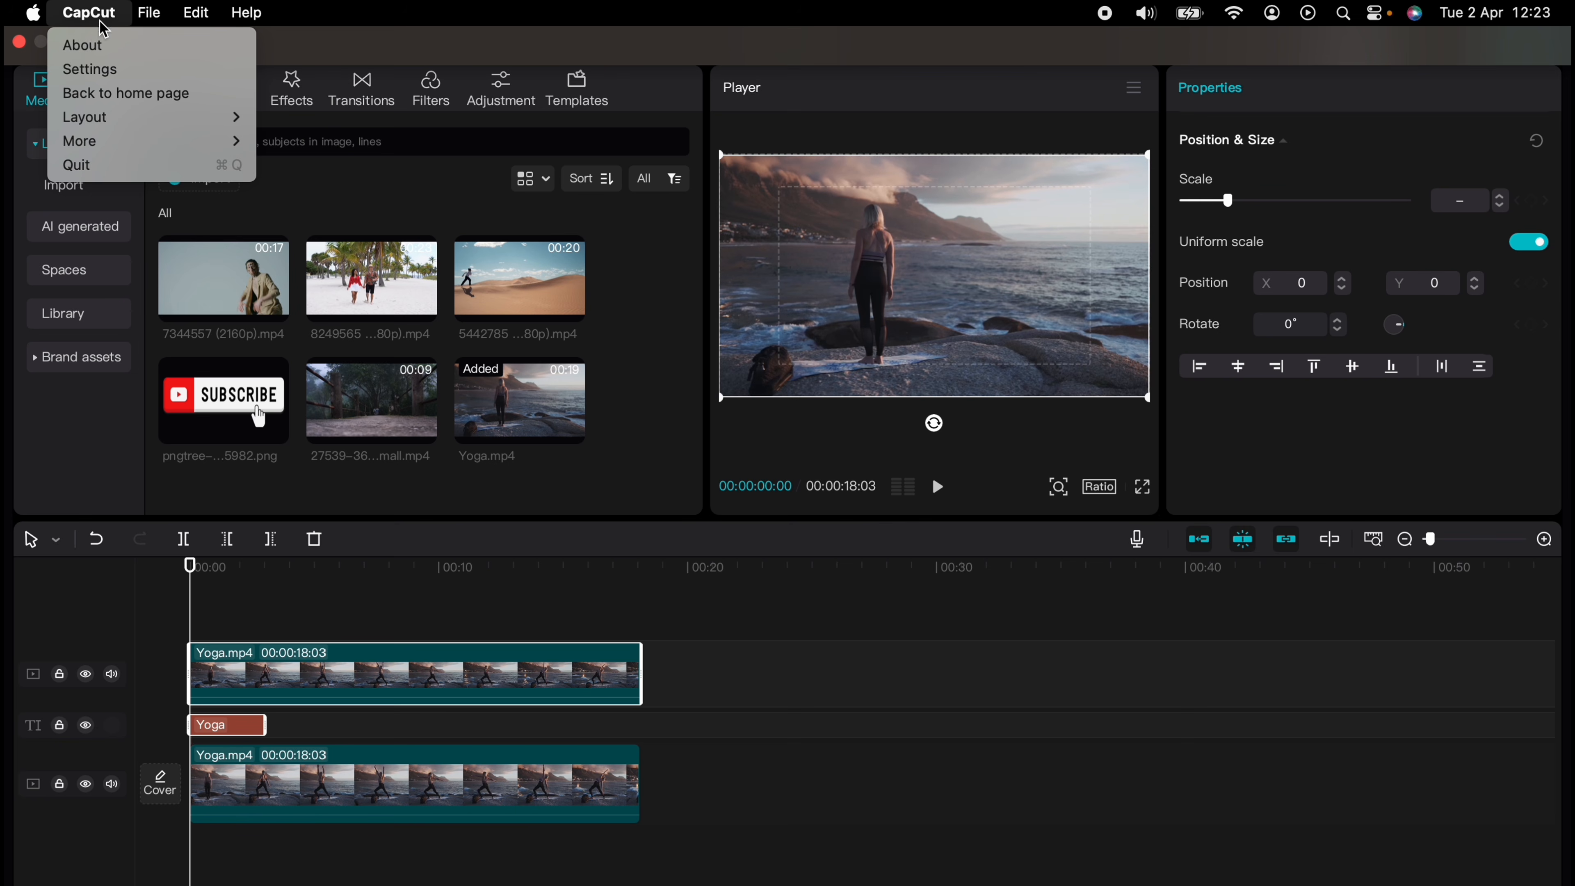
{"action": "left_click", "coordinate": [106, 68]}
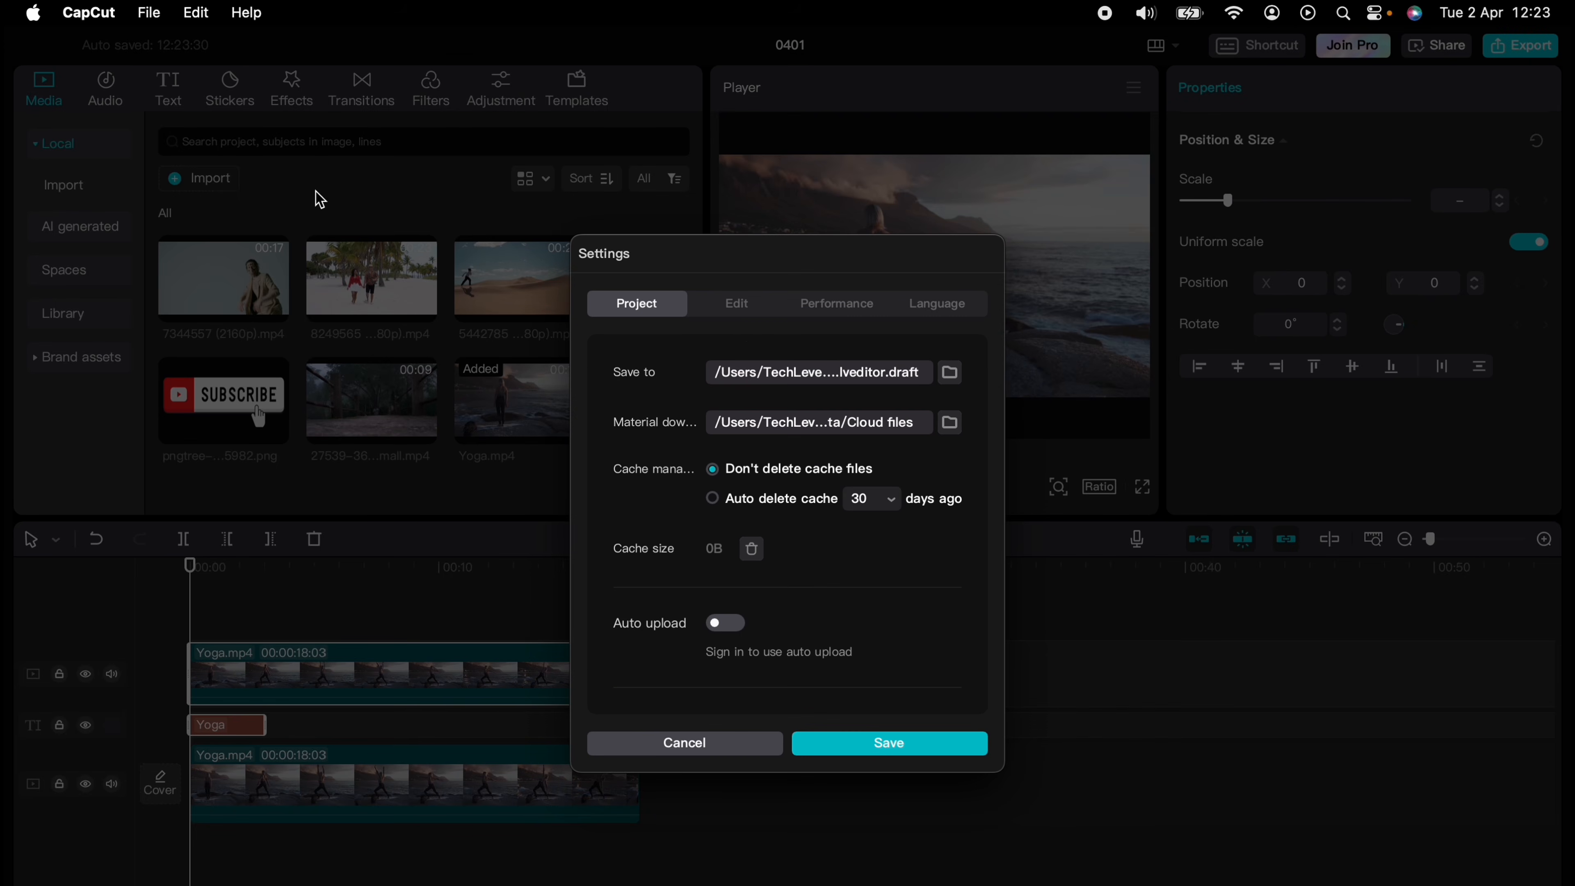
{"action": "left_click", "coordinate": [742, 310]}
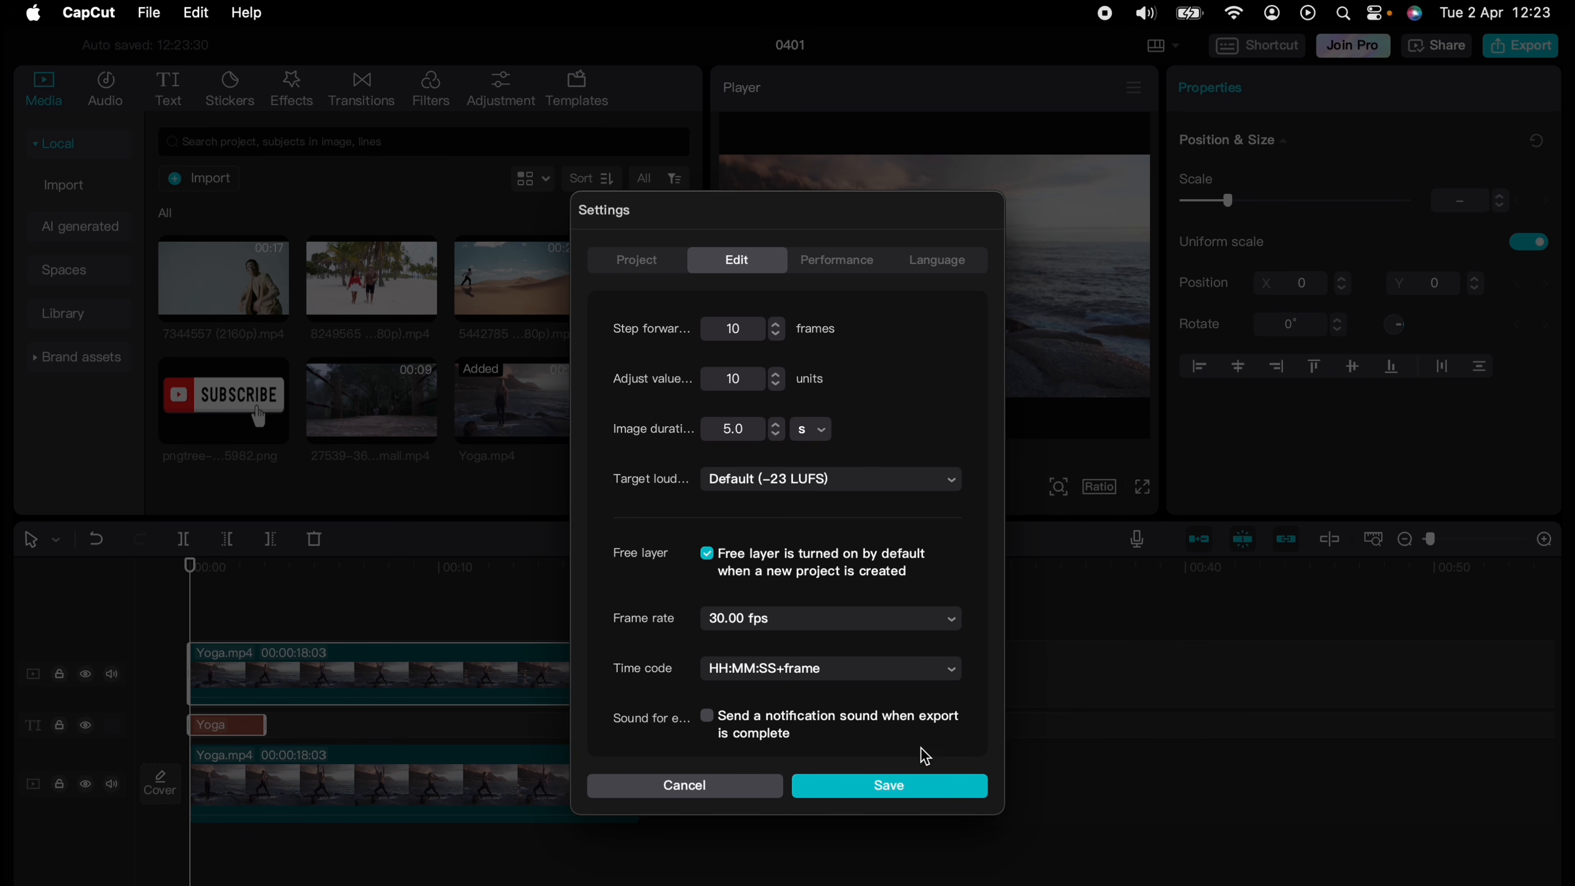
{"action": "left_click", "coordinate": [714, 784]}
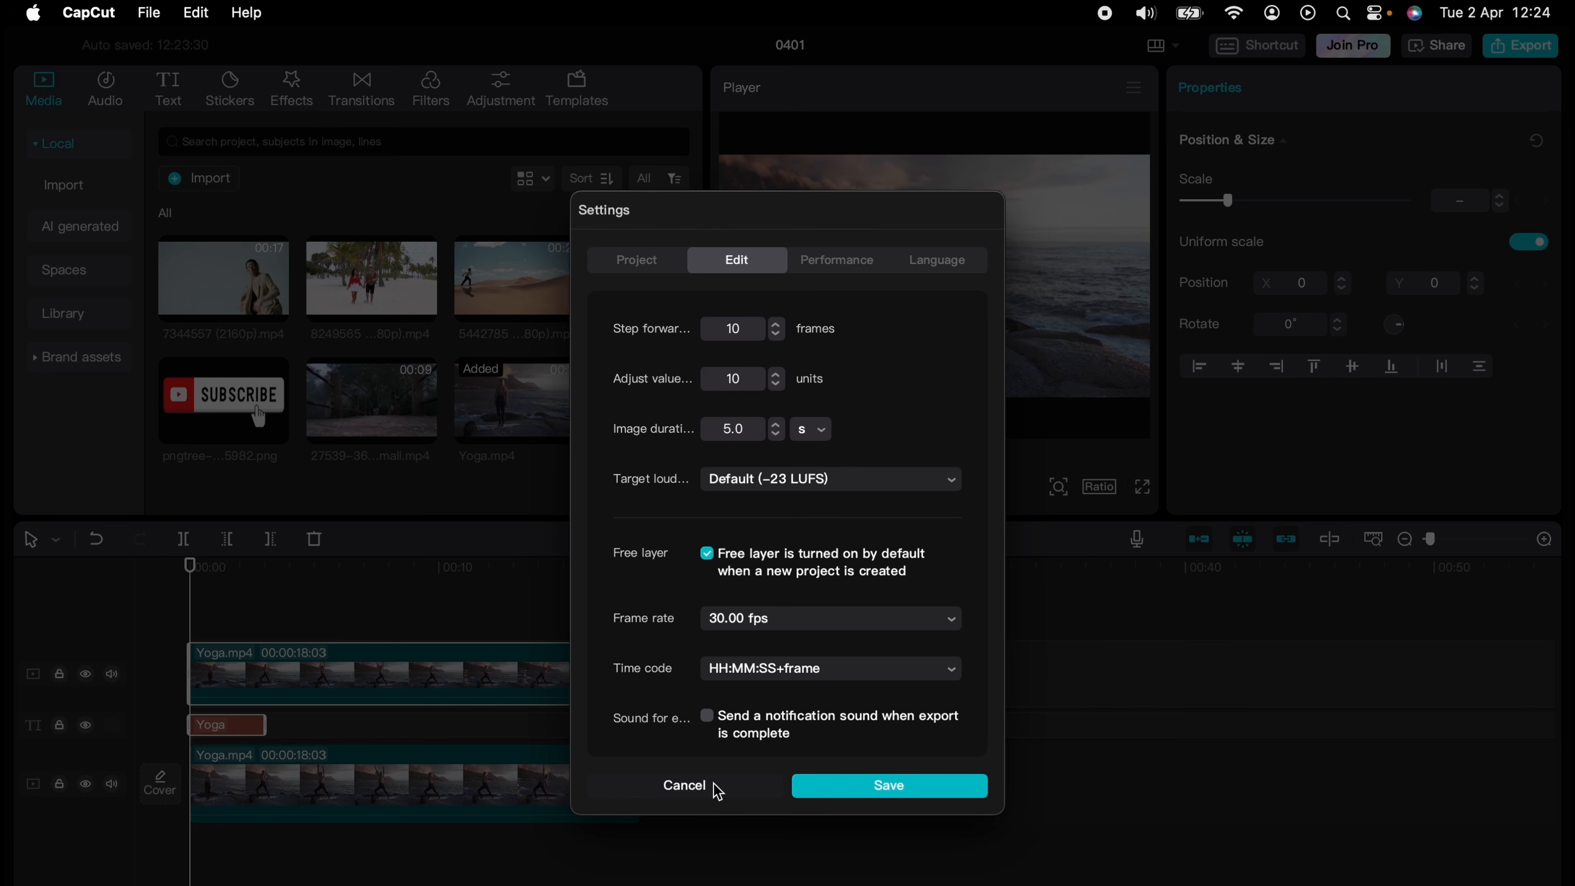
{"action": "left_click", "coordinate": [716, 790]}
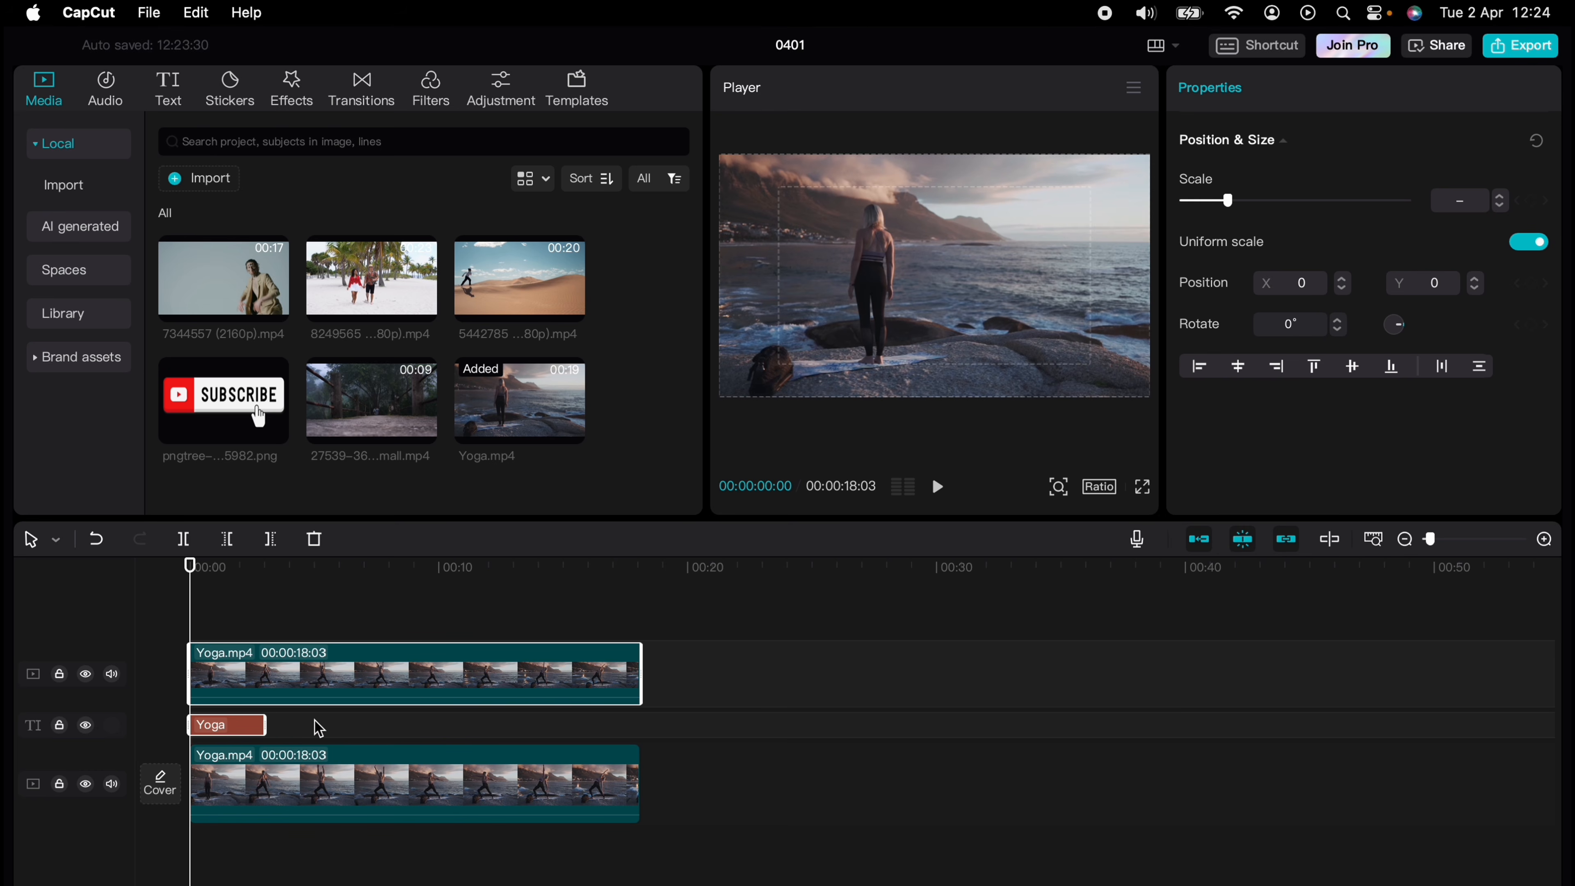
Apply Auto cutout to the upper Yoga.mp4 clip and preview the first seconds of the video.
{"action": "left_click", "coordinate": [319, 684]}
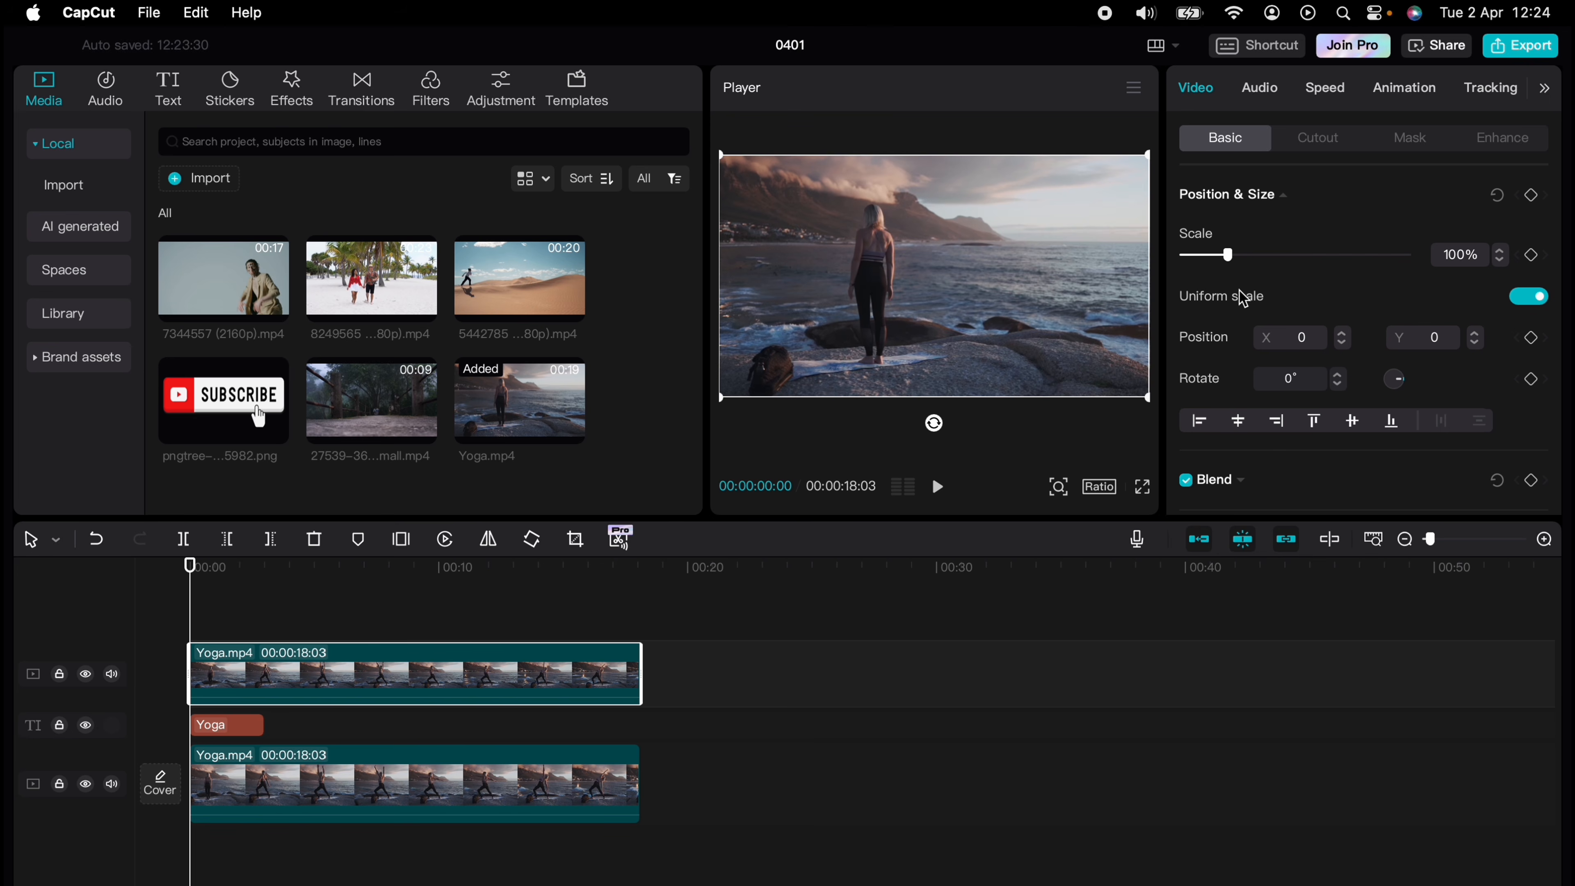
{"action": "left_click", "coordinate": [1335, 142]}
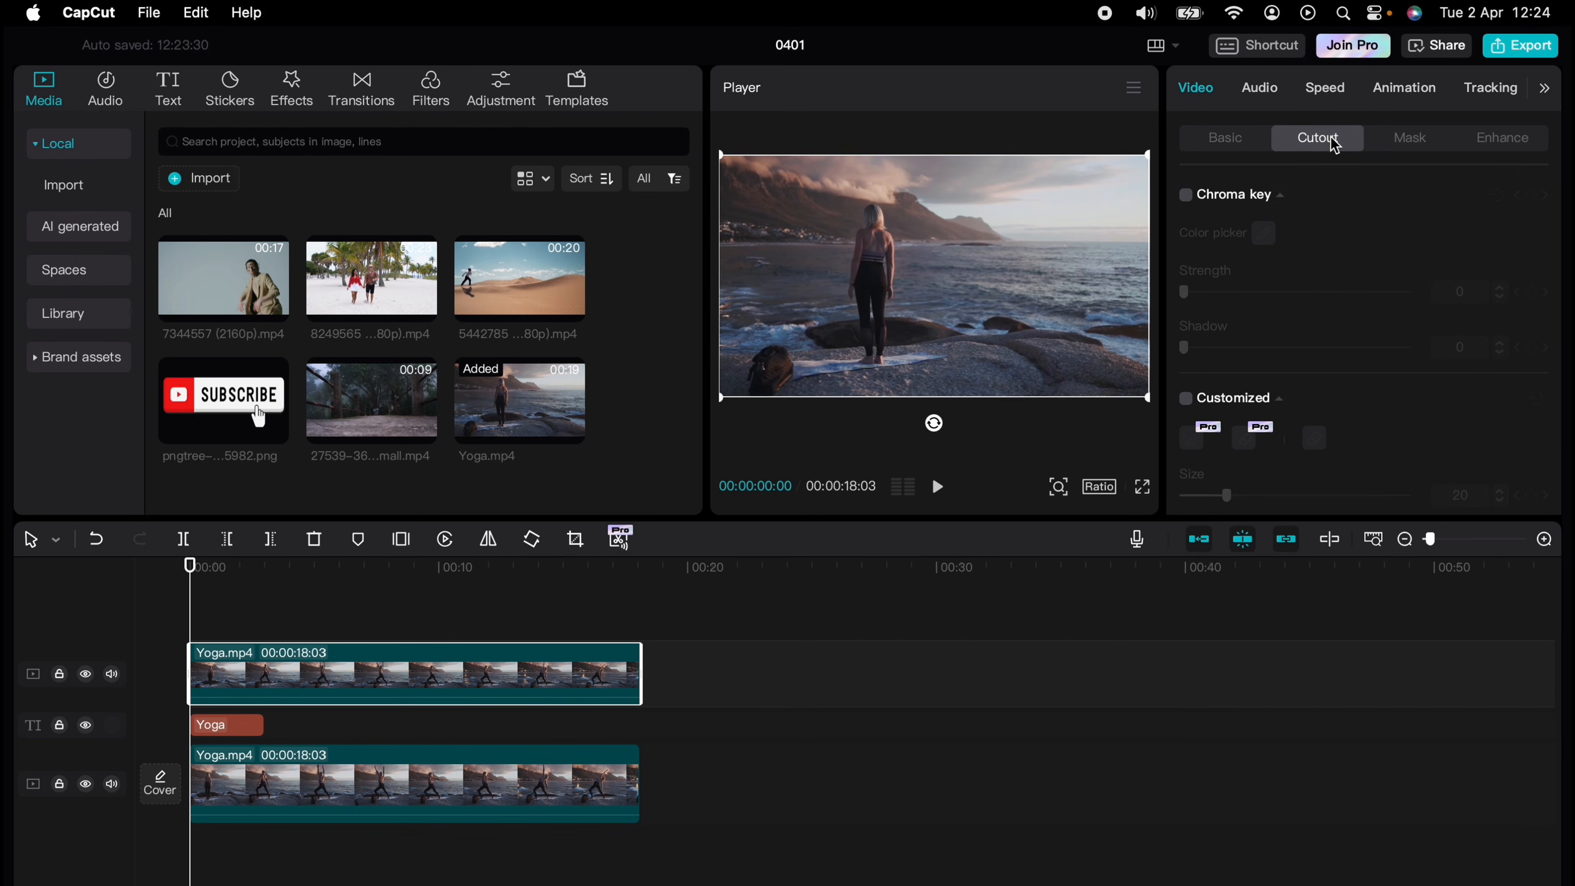
{"action": "scroll", "coordinate": [1343, 284], "scroll_direction": "down", "scroll_amount": 3}
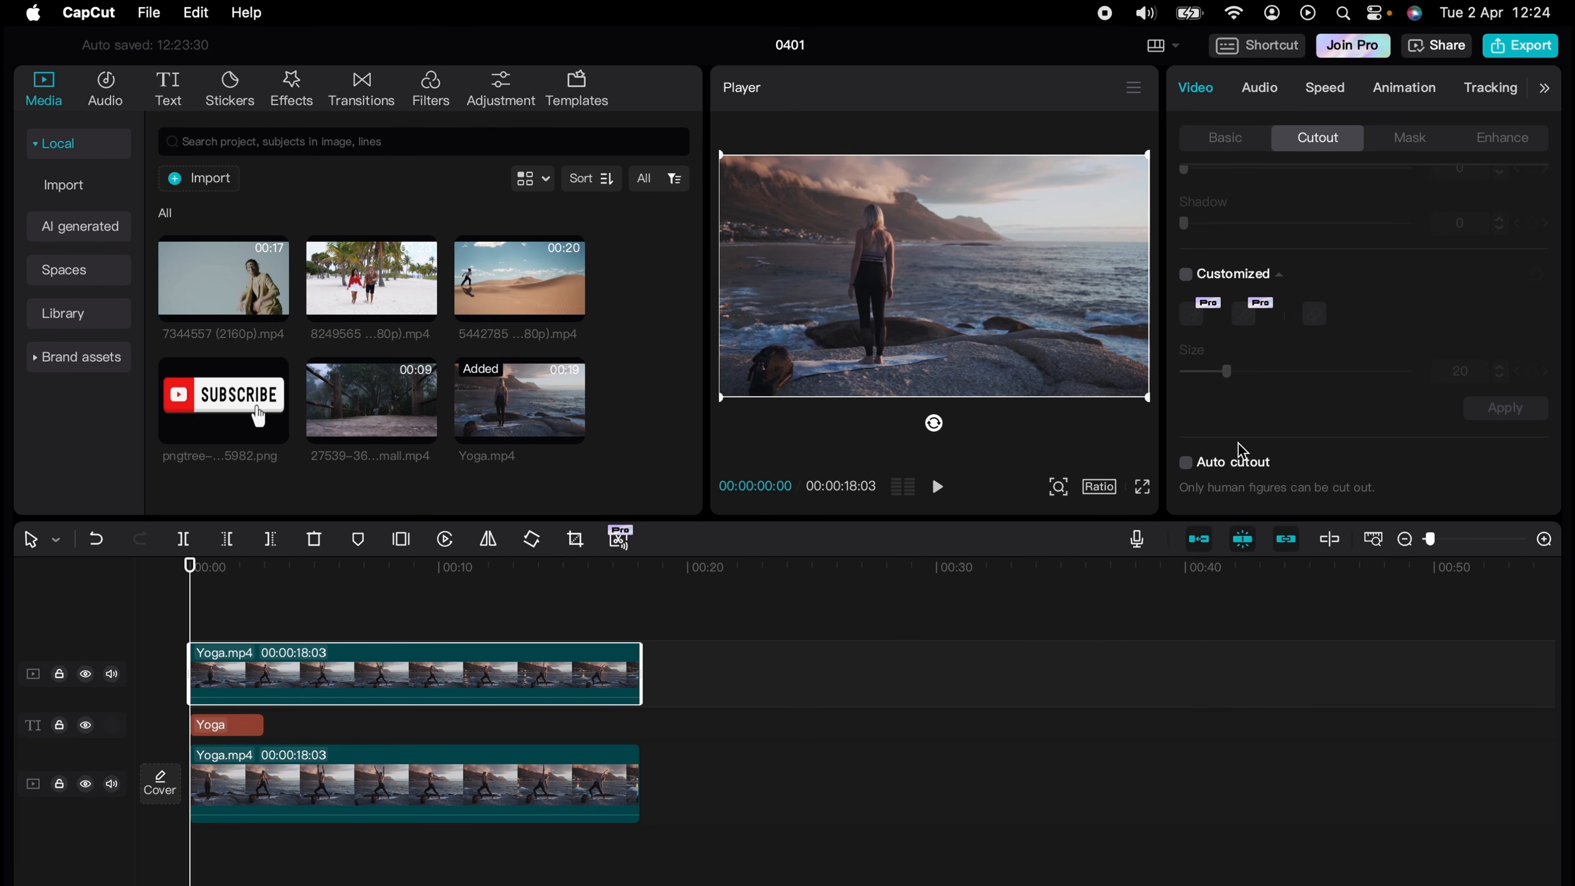
{"action": "left_click", "coordinate": [1186, 463]}
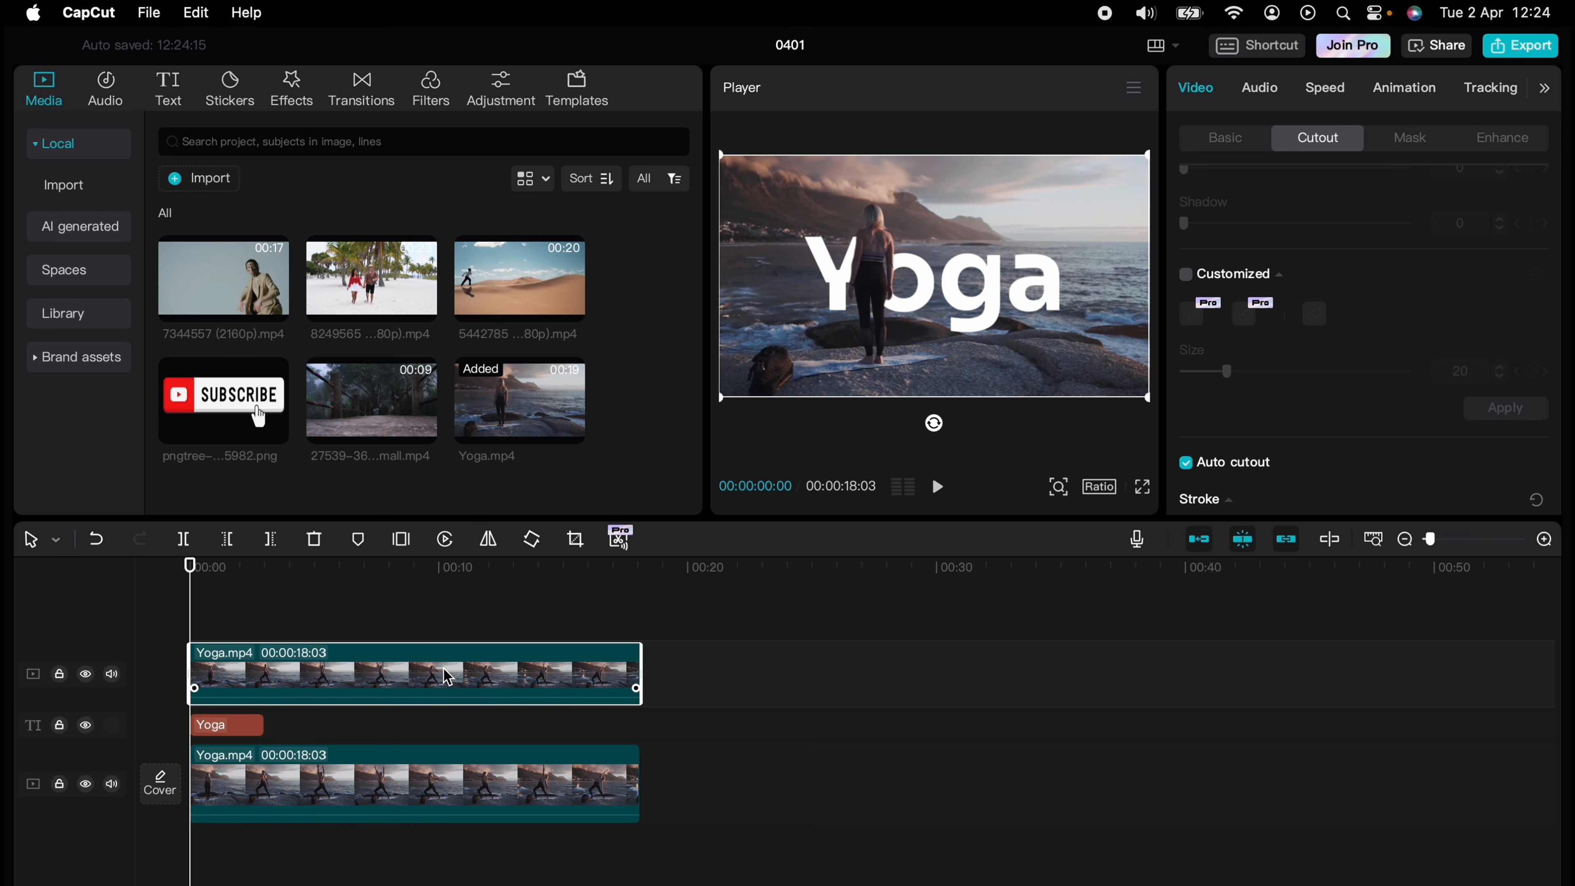
{"action": "key", "text": "space"}
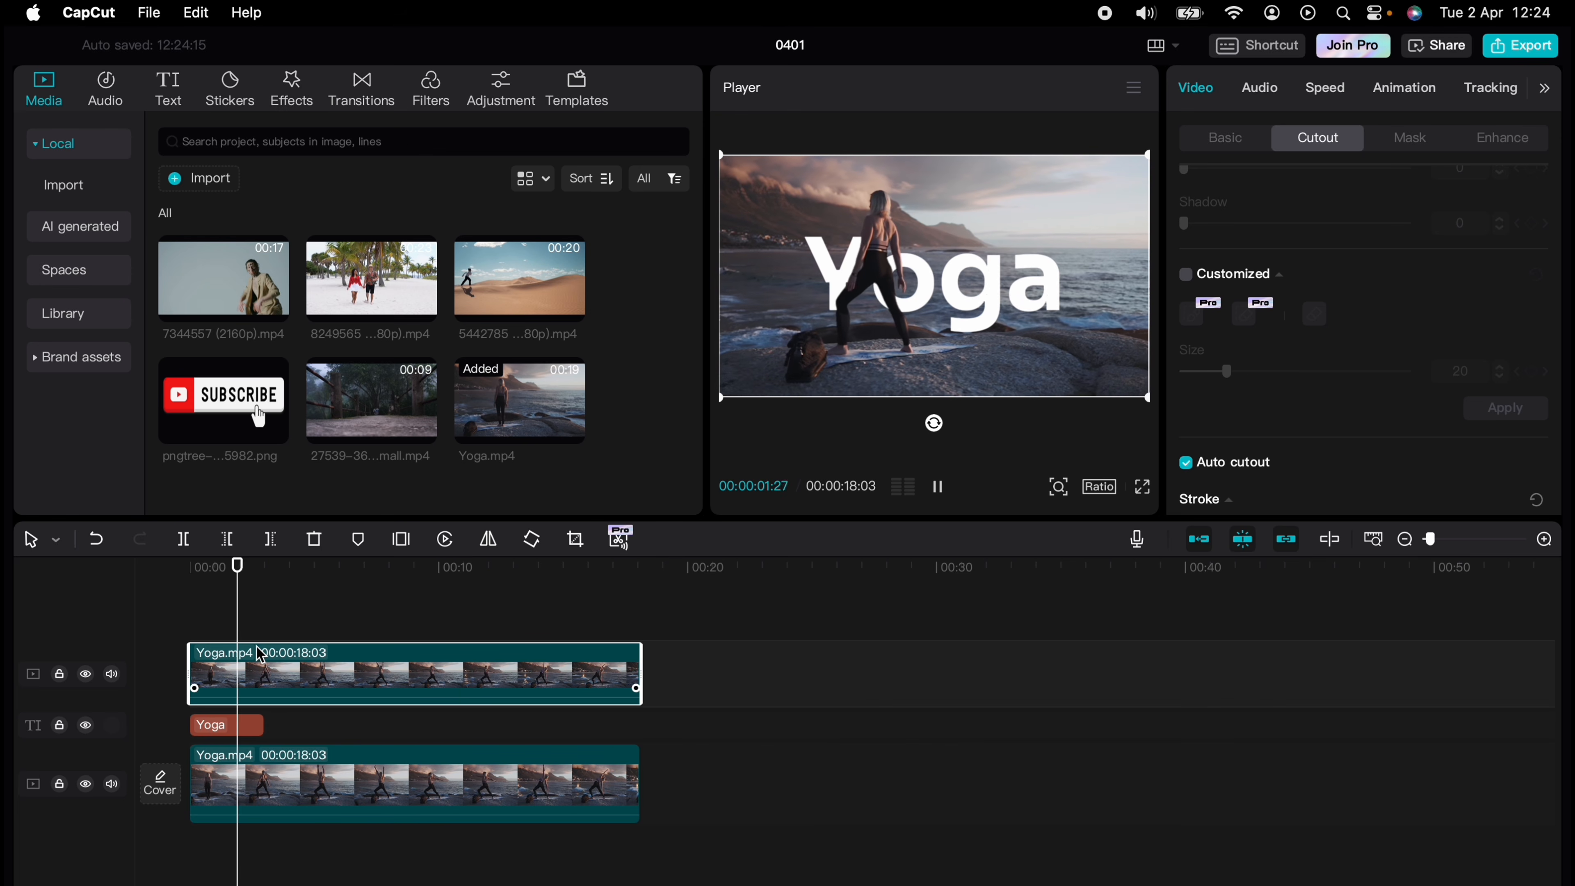
{"action": "key", "text": "space"}
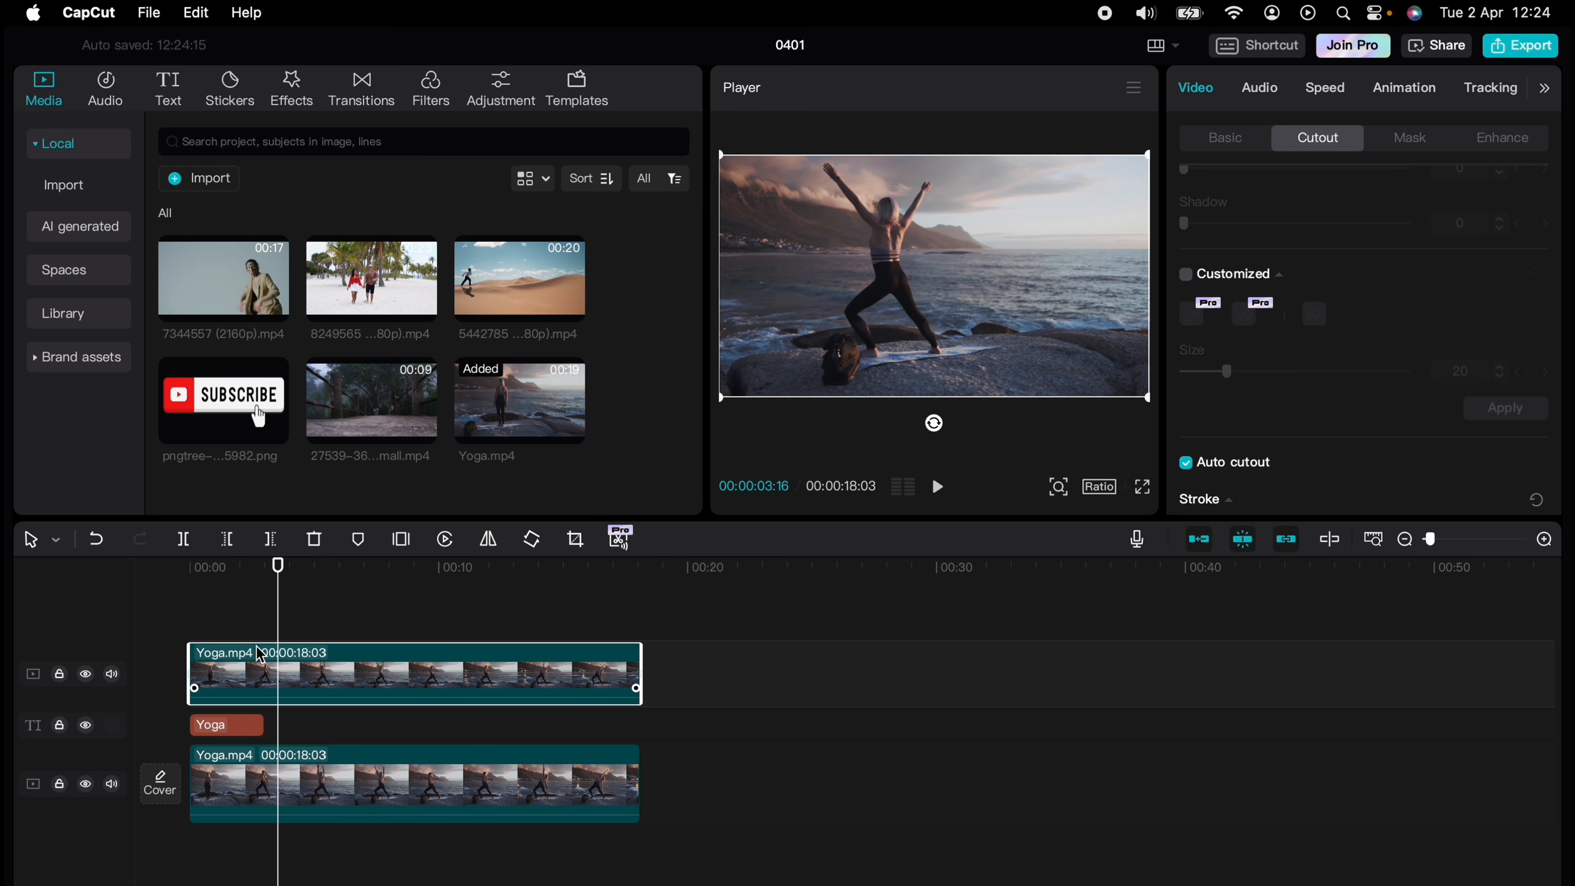
Move the Yoga text clip to start about 2.5 seconds into the timeline and preview it from the beginning.
{"action": "left_click_drag", "start_coordinate": [239, 725], "coordinate": [288, 731]}
{"action": "left_click", "coordinate": [192, 638]}
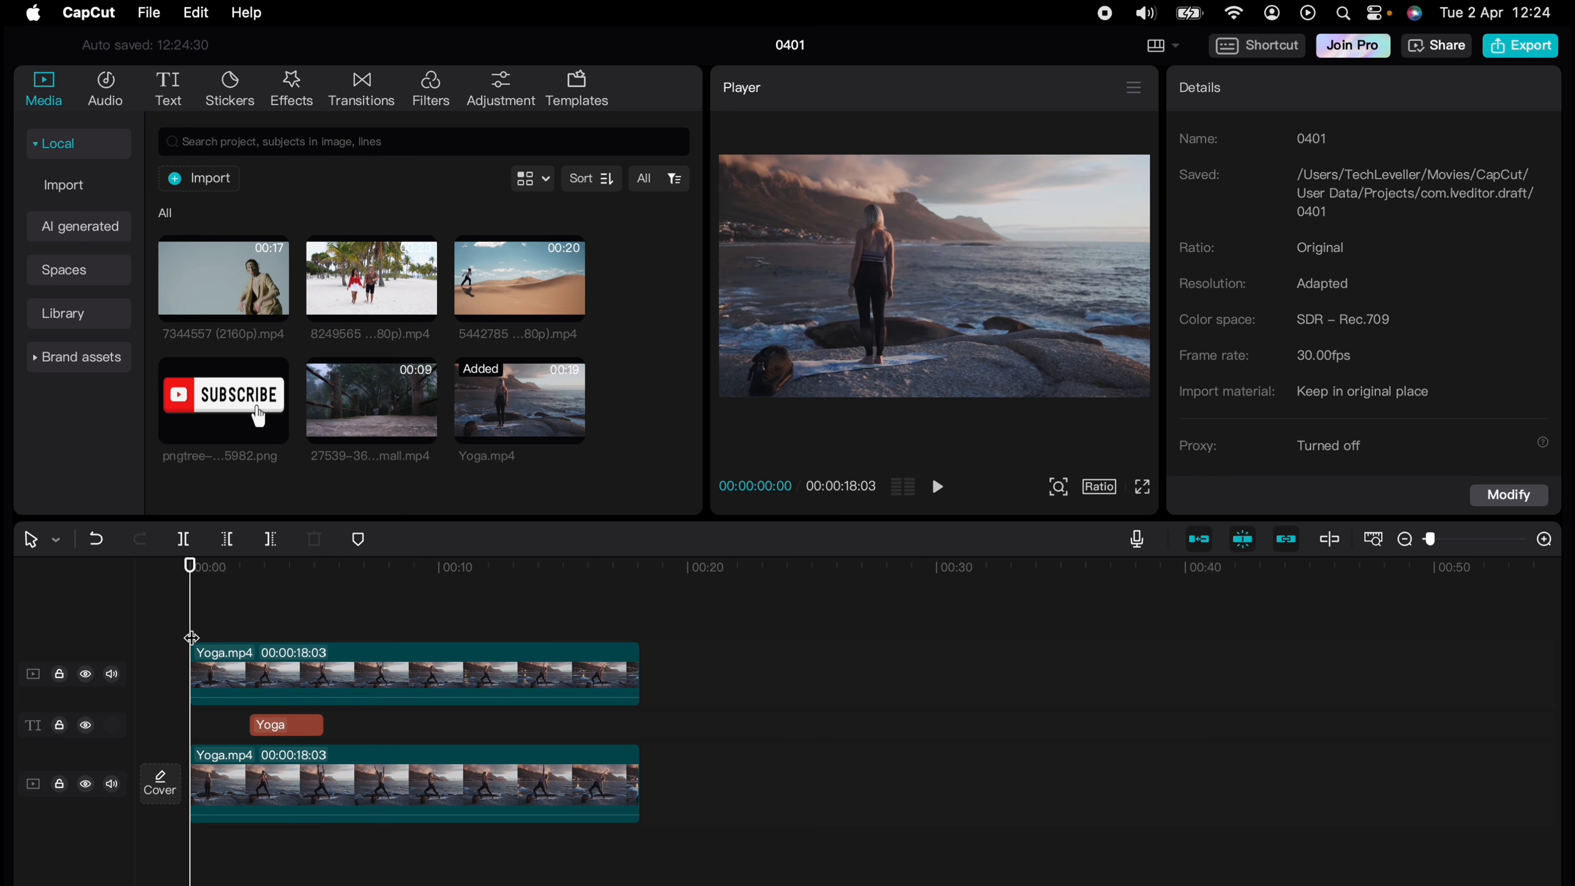
{"action": "key", "text": "space"}
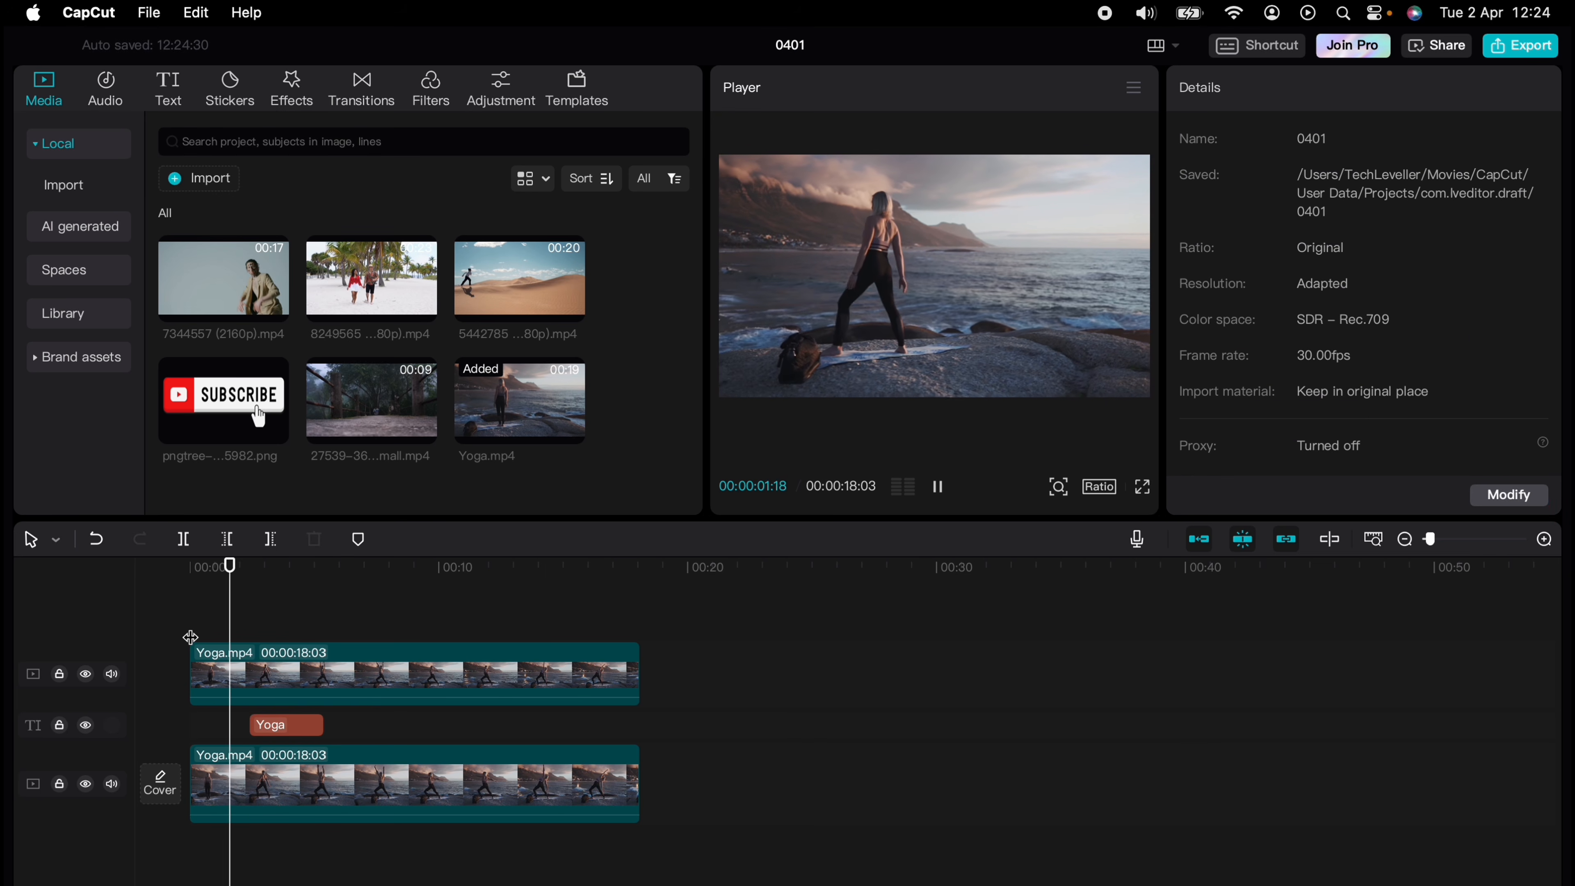
{"action": "key", "text": "space"}
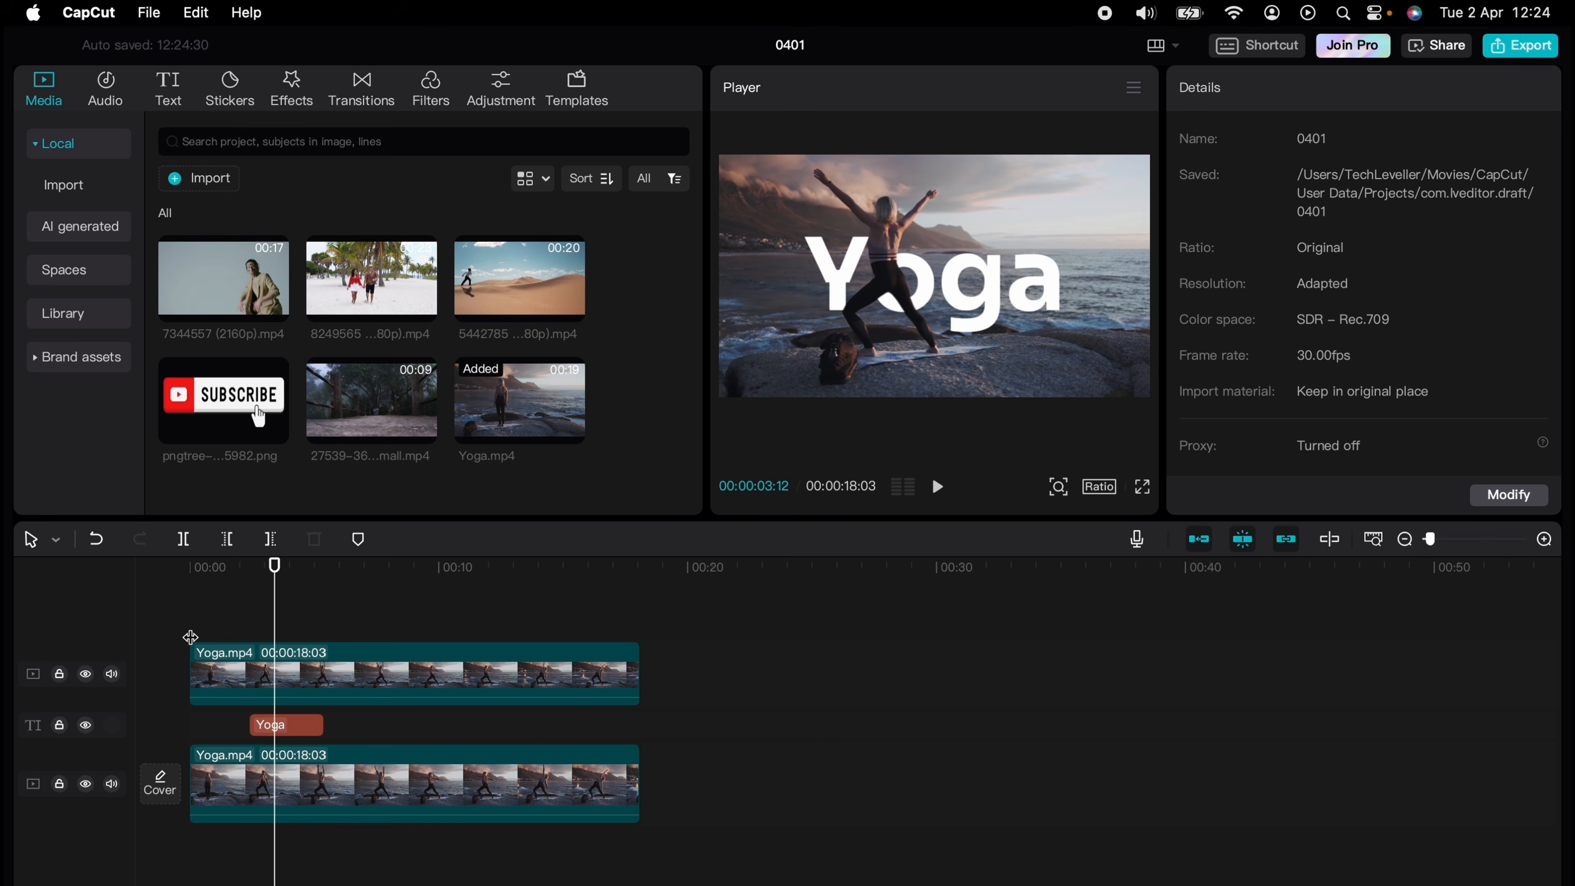
Extend the Yoga text clip from the timeline start to nearly the end of the video and set its font size to 20.
{"action": "left_click", "coordinate": [268, 728]}
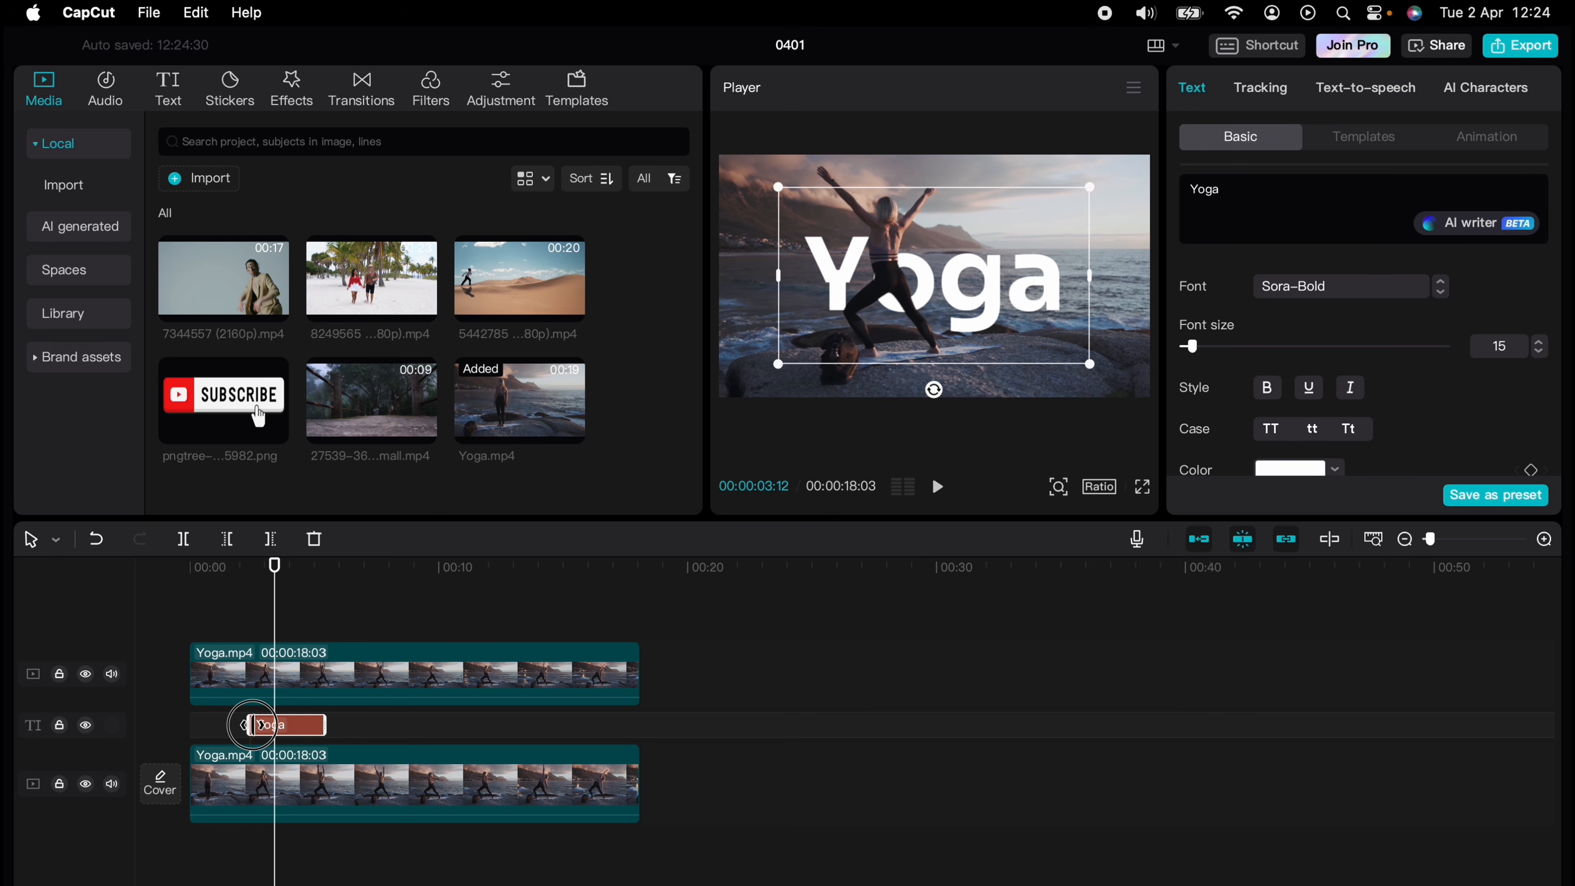
{"action": "left_click_drag", "start_coordinate": [253, 725], "coordinate": [188, 725]}
{"action": "left_click_drag", "start_coordinate": [323, 725], "coordinate": [624, 725]}
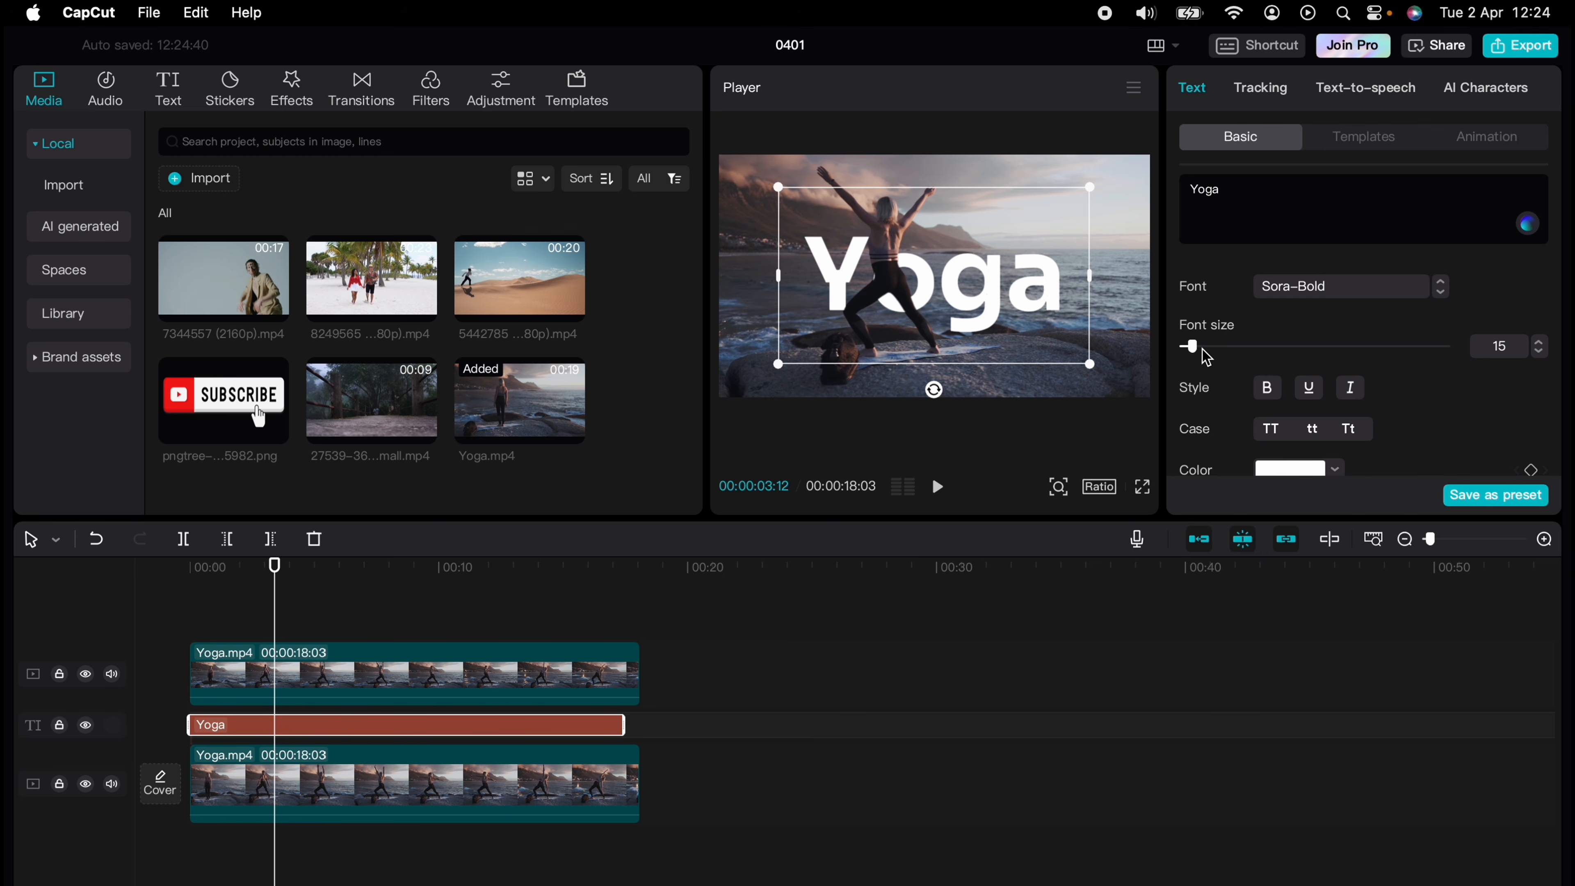
{"action": "mouse_move", "coordinate": [1207, 357]}
{"action": "left_mouse_down"}
{"action": "mouse_move", "coordinate": [1234, 355]}
{"action": "mouse_move", "coordinate": [1205, 351]}
{"action": "left_mouse_up"}
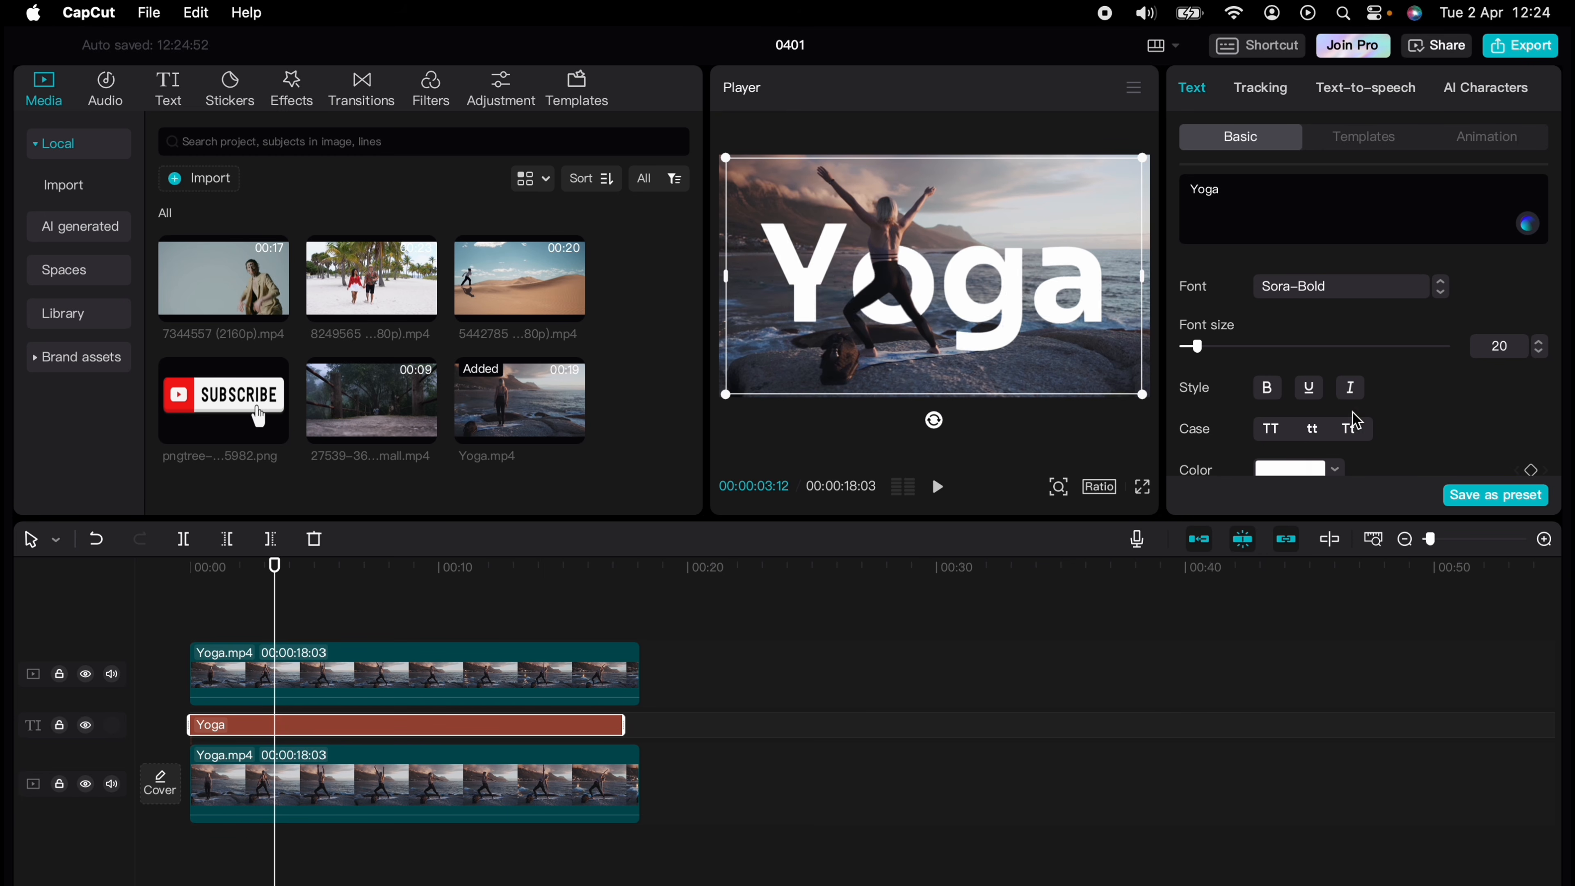
Try several preset colours on the Yoga text and recolour it cyan, hex 00CDE5.
{"action": "scroll", "coordinate": [1338, 423], "scroll_direction": "down", "scroll_amount": 2}
{"action": "left_click", "coordinate": [1338, 413]}
{"action": "left_click", "coordinate": [1312, 681]}
{"action": "left_click", "coordinate": [1313, 730]}
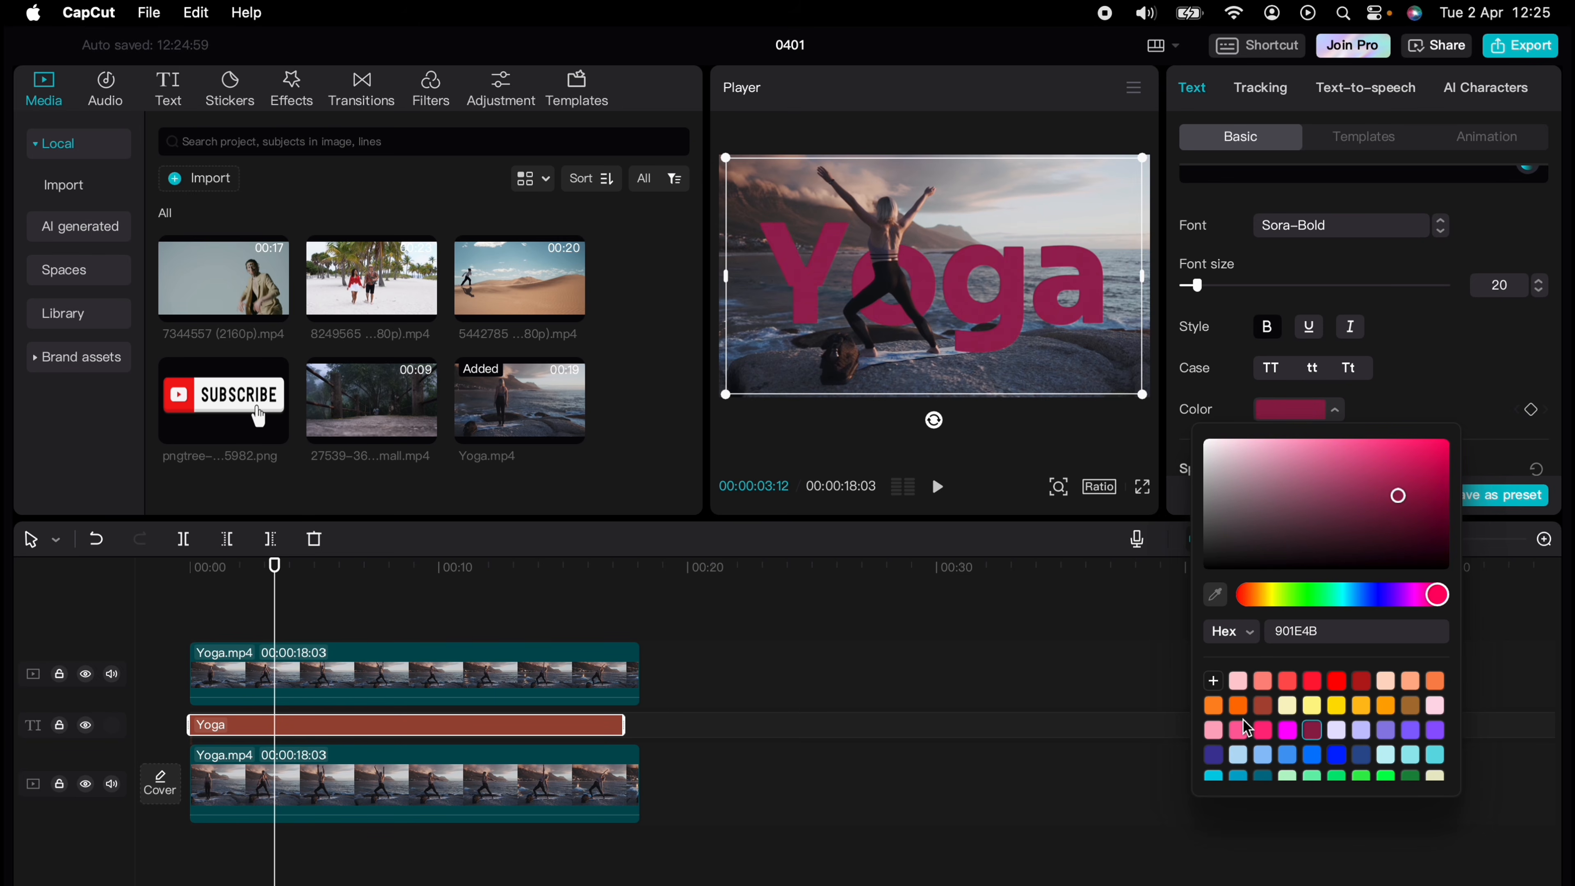
{"action": "scroll", "coordinate": [1243, 721], "scroll_direction": "down", "scroll_amount": 2}
{"action": "left_click", "coordinate": [1214, 730]}
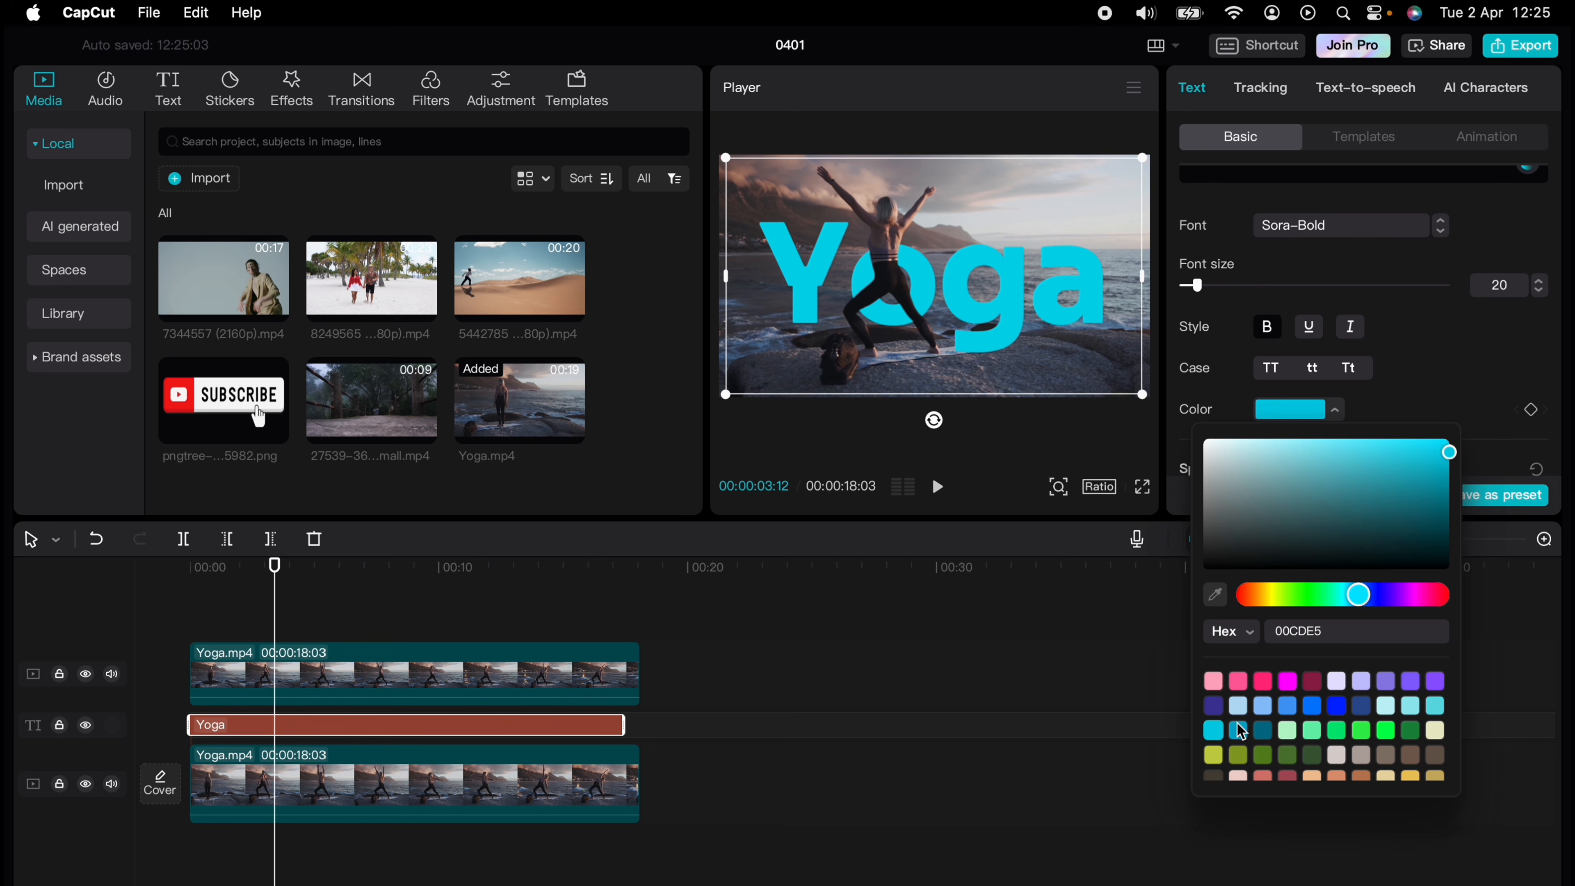
{"action": "scroll", "coordinate": [1262, 729], "scroll_direction": "down", "scroll_amount": 1}
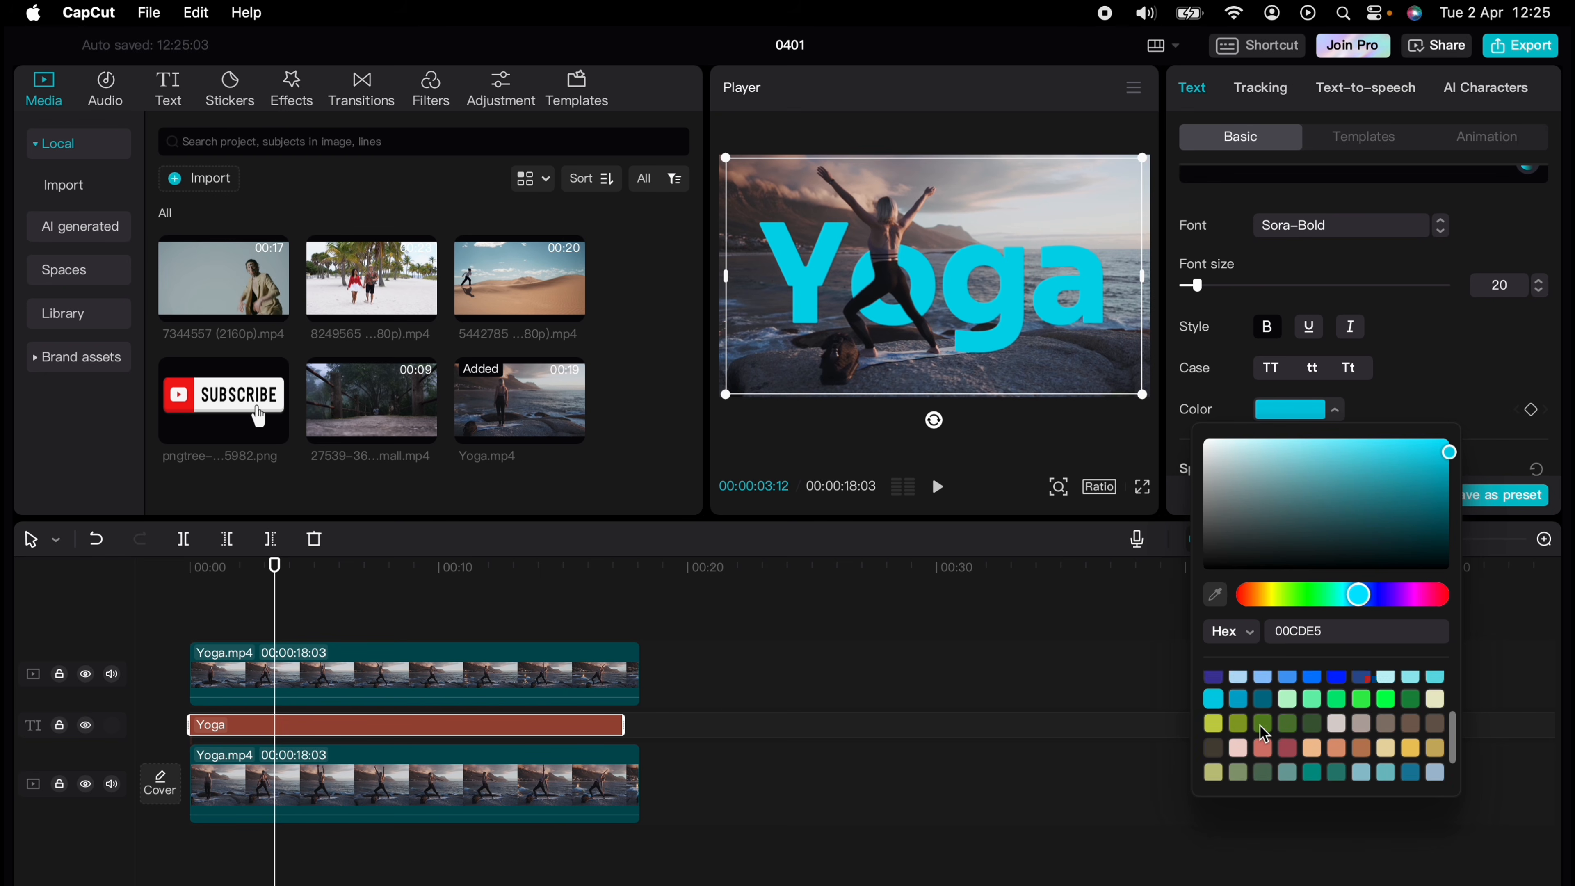
{"action": "scroll", "coordinate": [1260, 725], "scroll_direction": "up", "scroll_amount": 4}
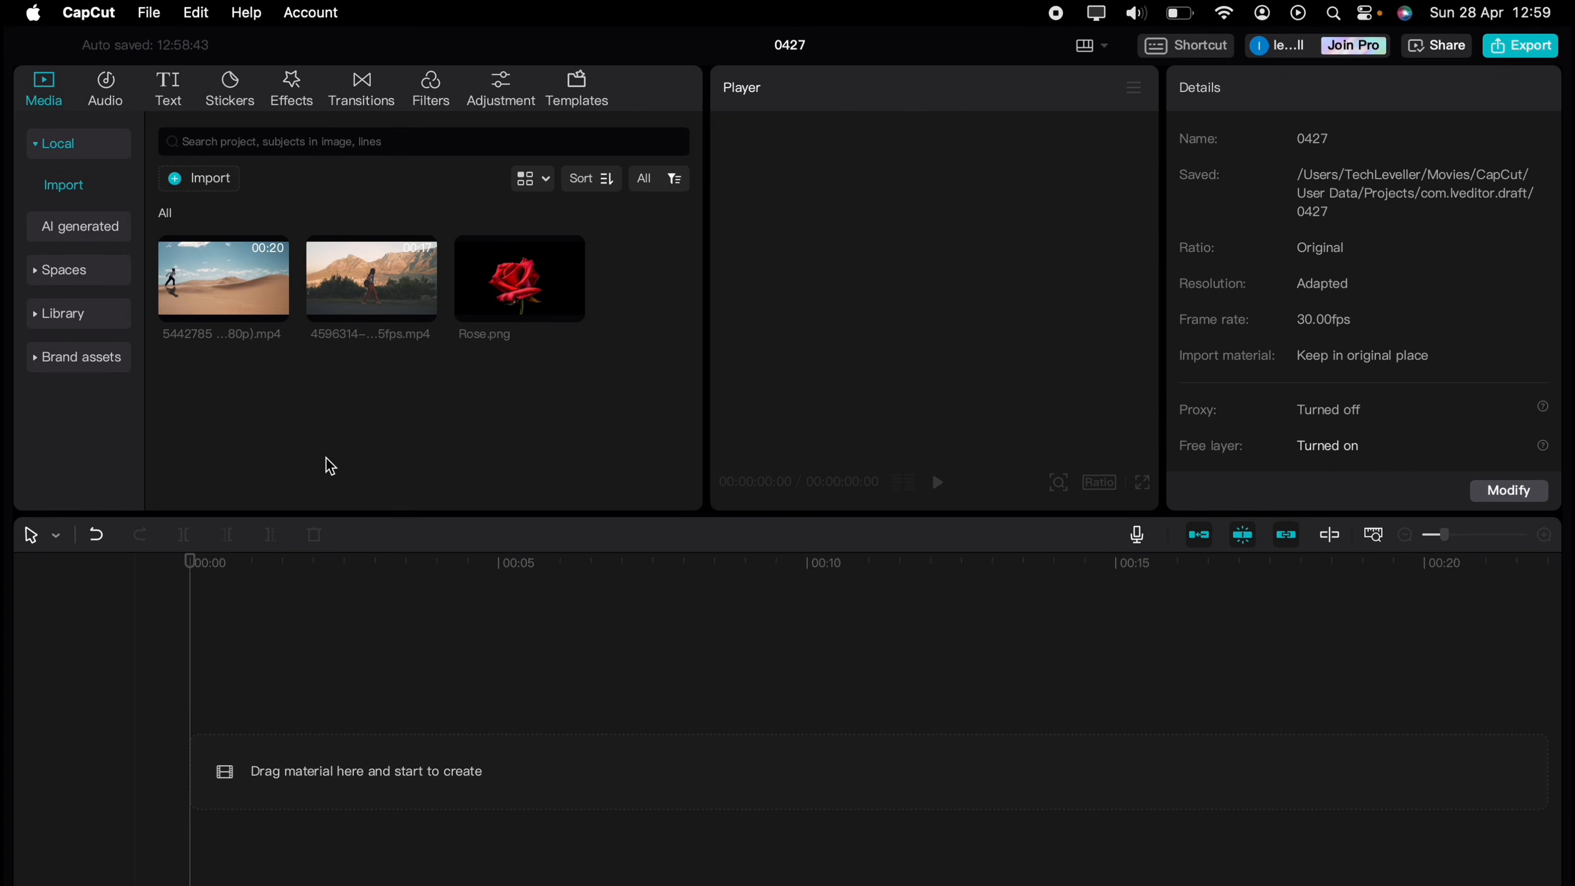
Place Rose.png at the timeline start of project 0427 and add a default text clip above it spanning the full 10 seconds.
{"action": "left_click_drag", "start_coordinate": [515, 282], "coordinate": [247, 739]}
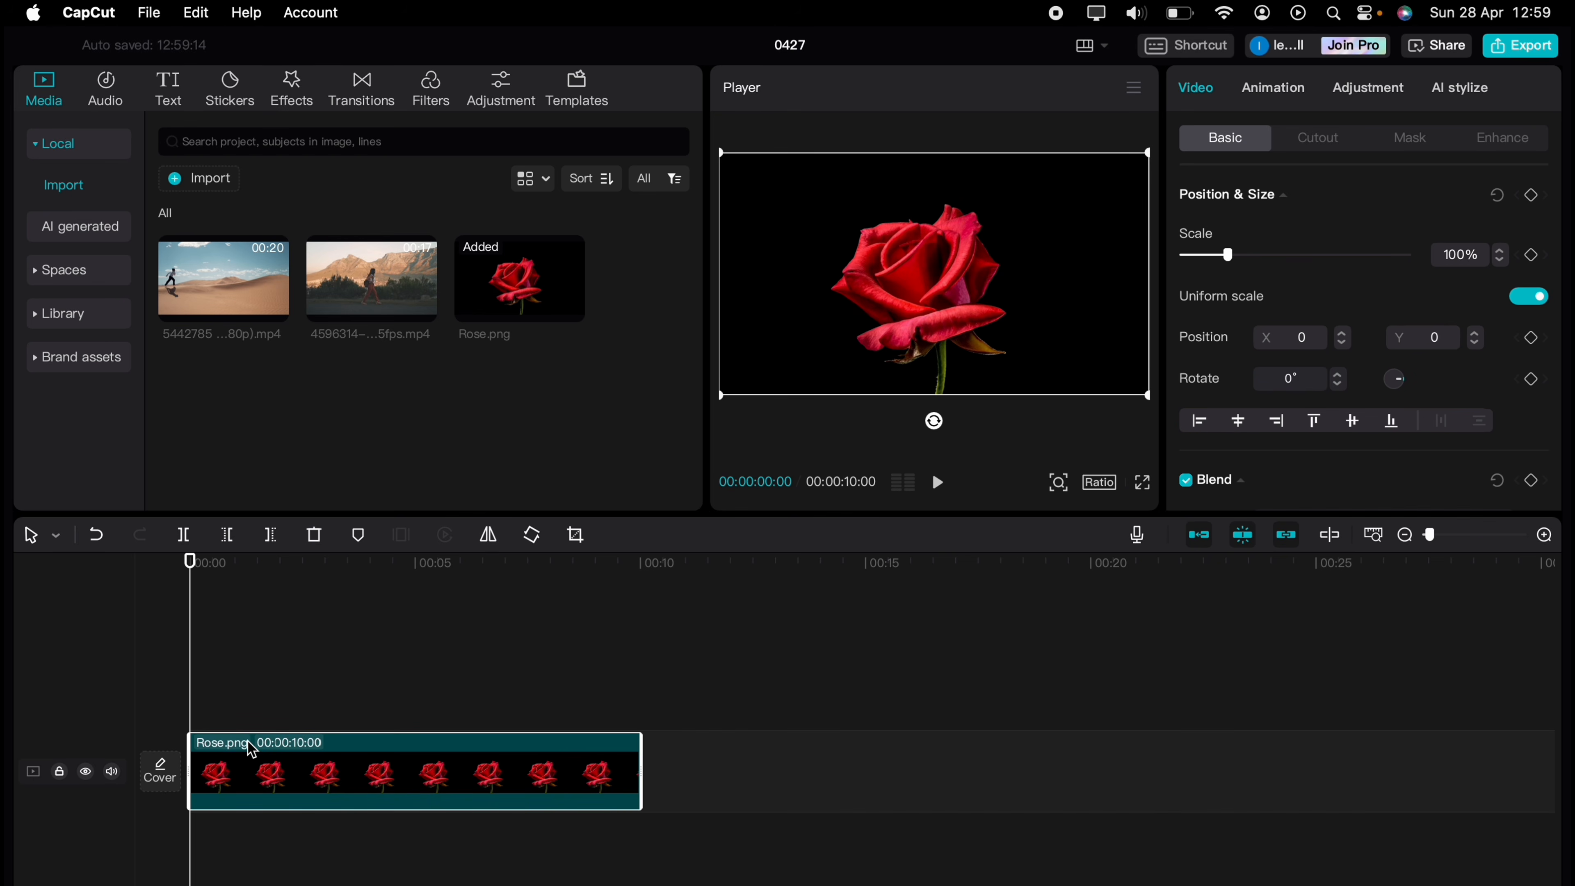
{"action": "mouse_move", "coordinate": [239, 259]}
{"action": "left_click", "coordinate": [178, 106]}
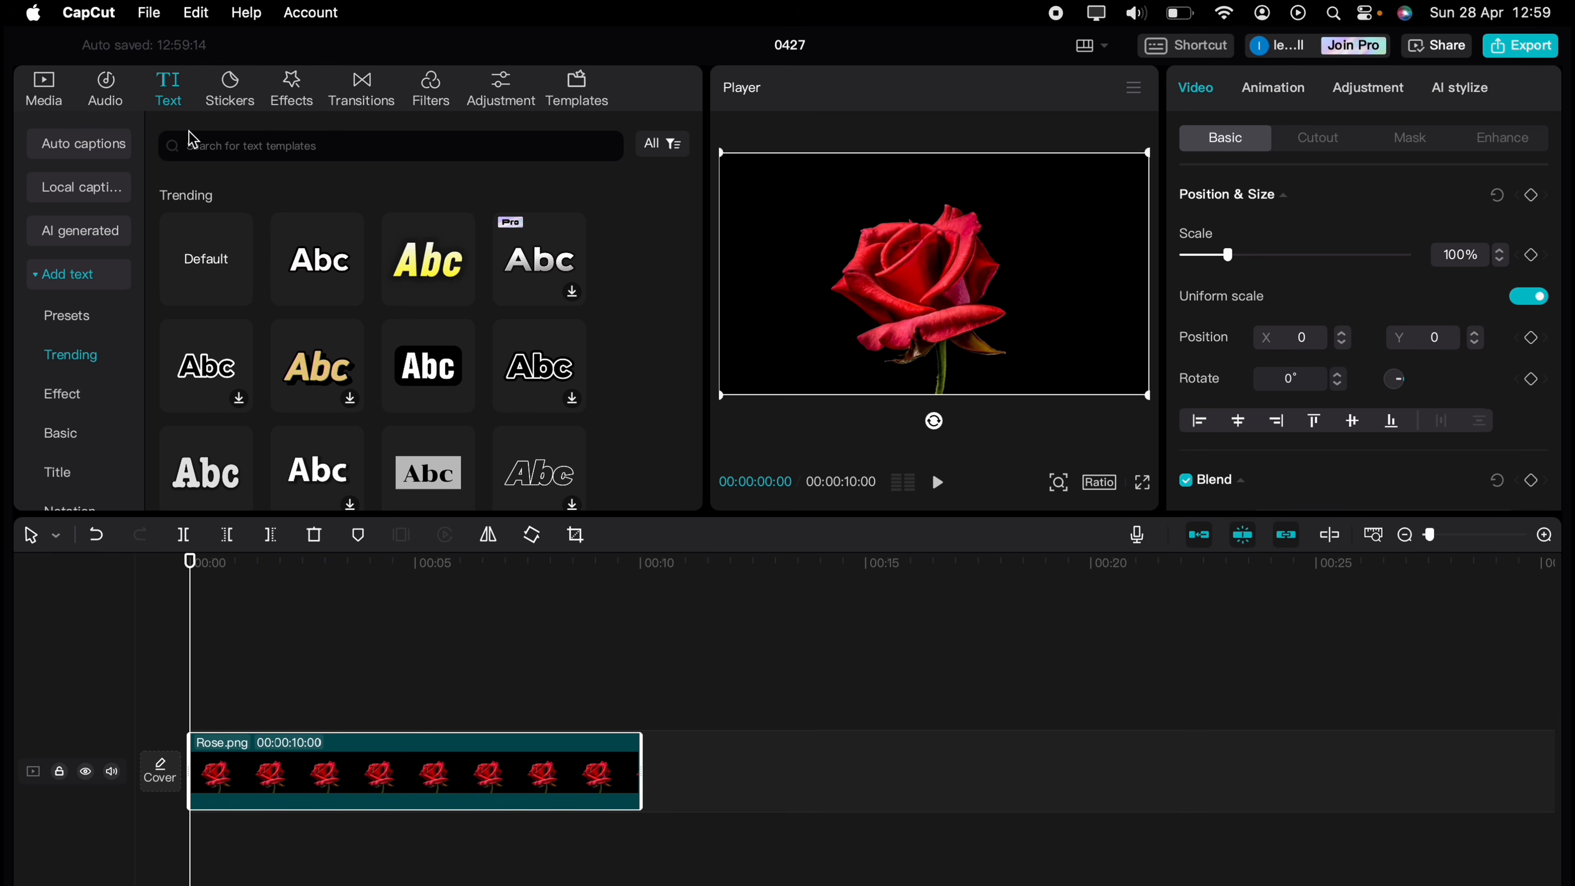
{"action": "left_click_drag", "start_coordinate": [197, 236], "coordinate": [193, 700]}
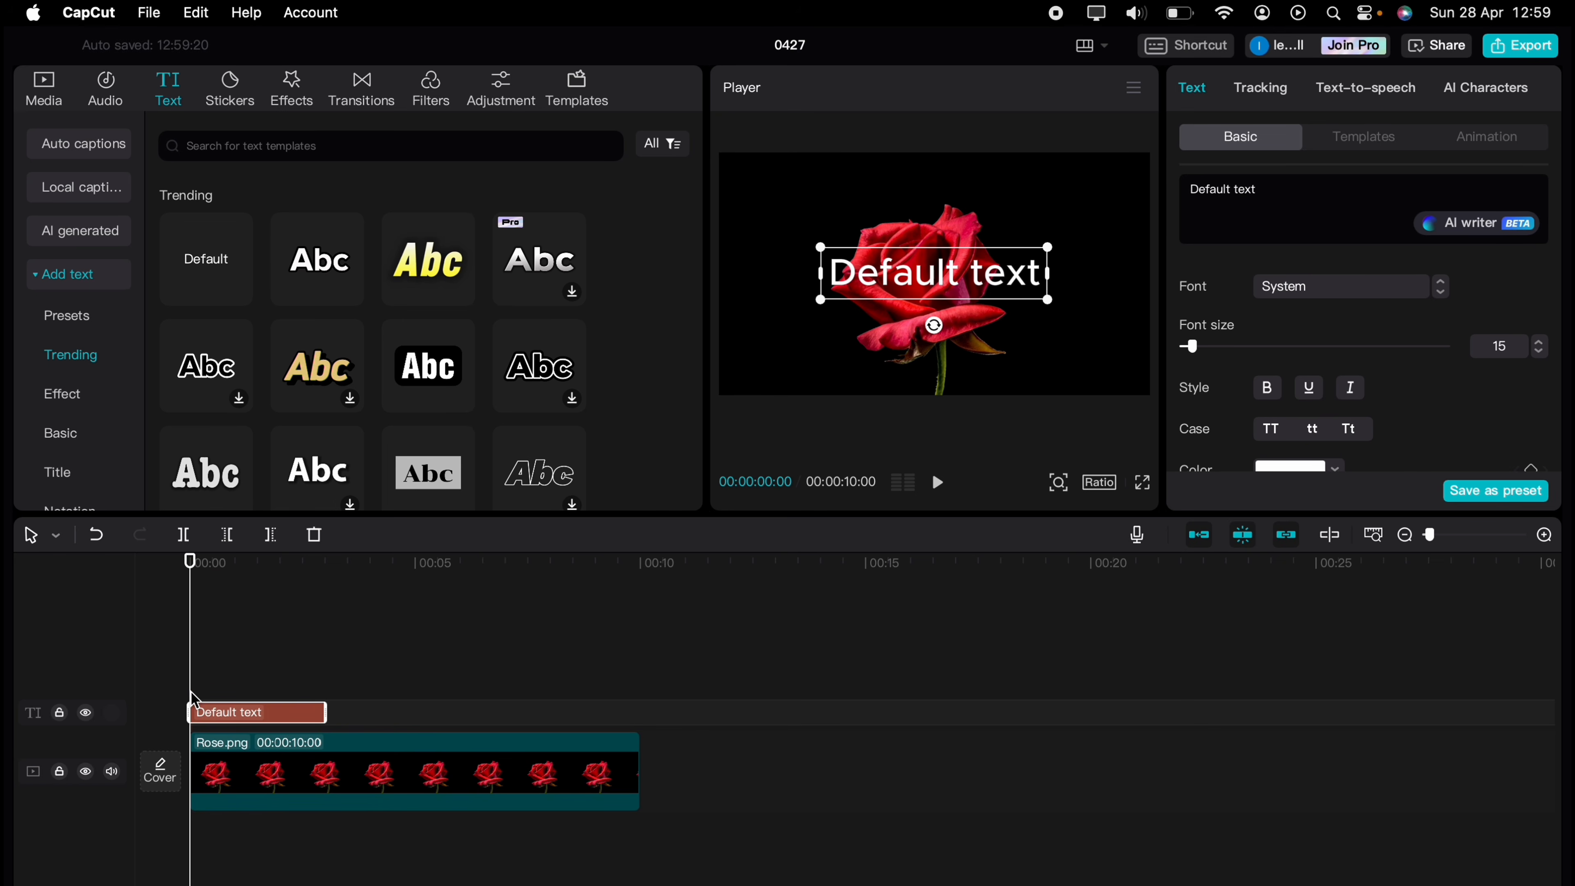
{"action": "left_click_drag", "start_coordinate": [321, 711], "coordinate": [634, 710]}
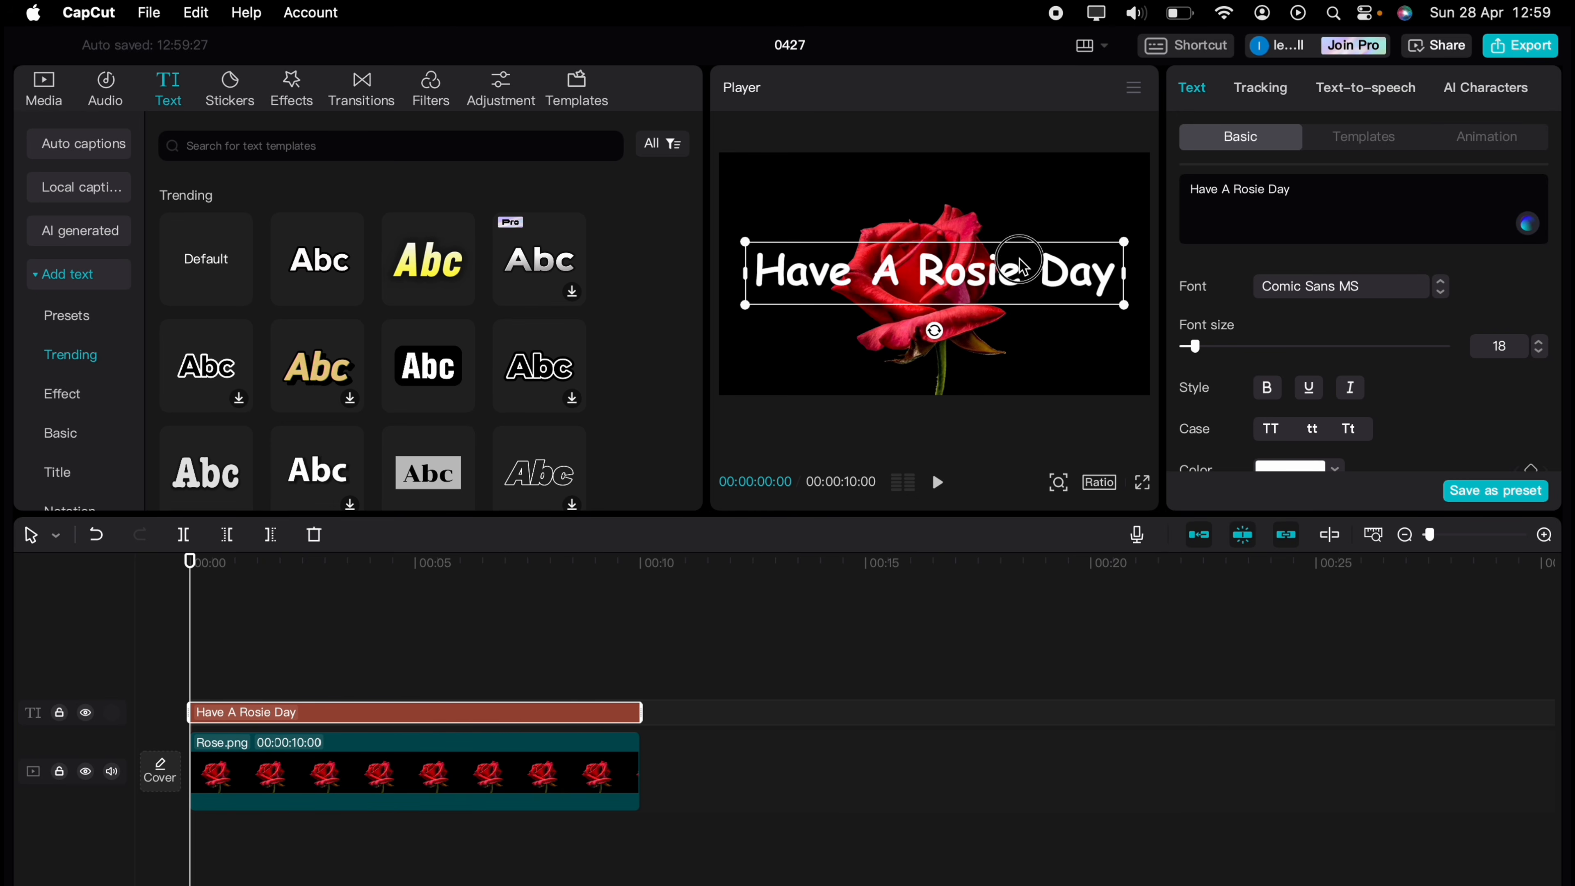
Move the "Have A Rosie Day" text above the rose in the frame and trim its clip slightly at both ends.
{"action": "left_click", "coordinate": [937, 360]}
{"action": "left_click", "coordinate": [953, 283]}
{"action": "left_click_drag", "start_coordinate": [952, 282], "coordinate": [953, 186]}
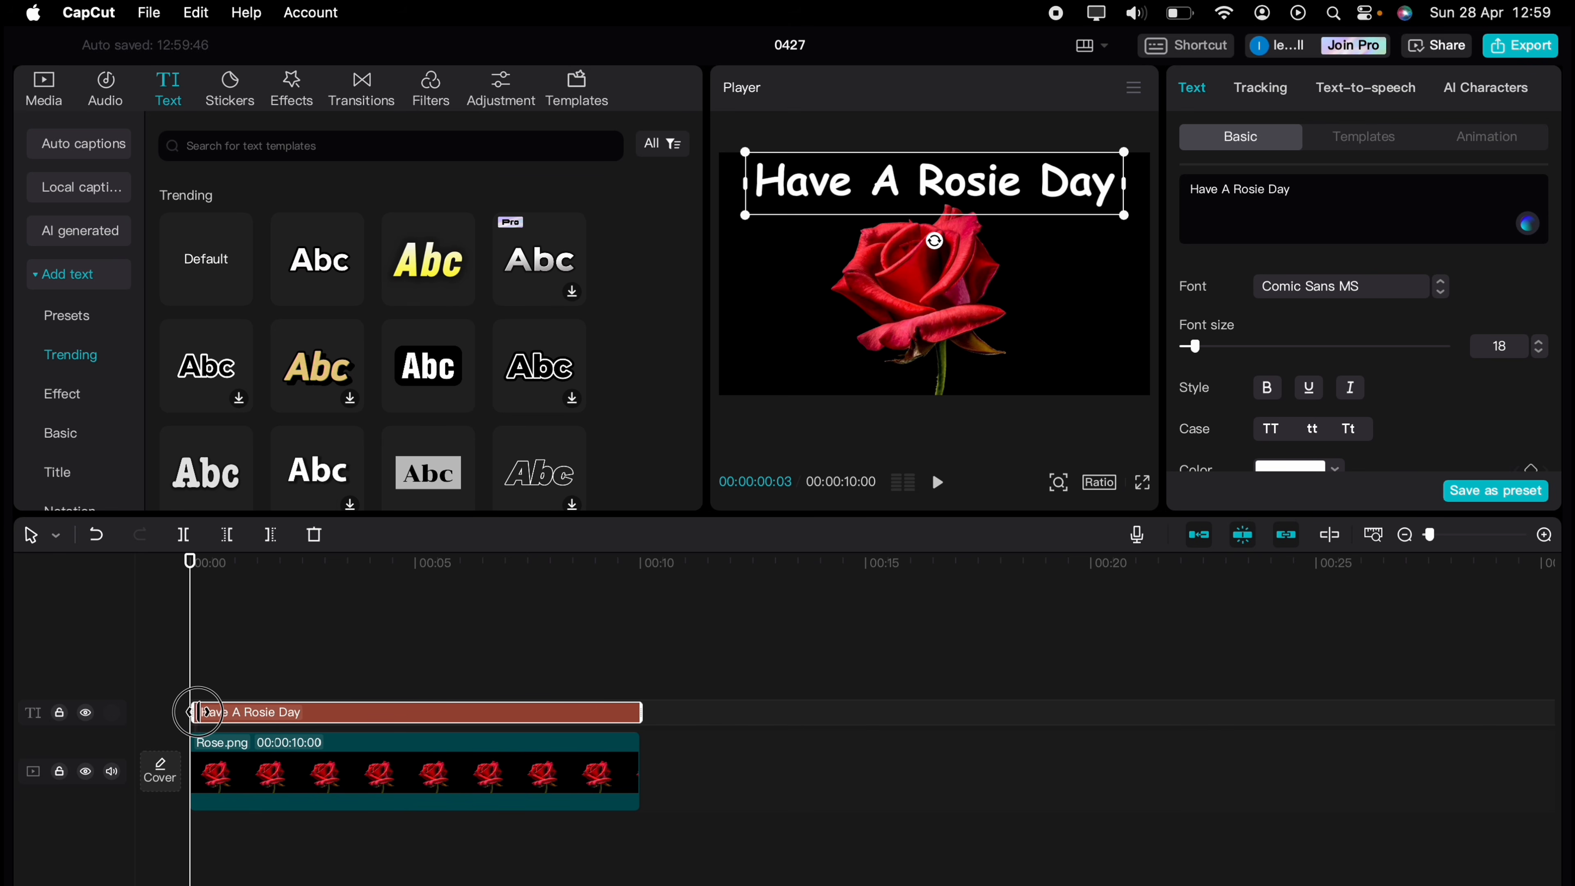
{"action": "left_click_drag", "start_coordinate": [201, 712], "coordinate": [220, 711]}
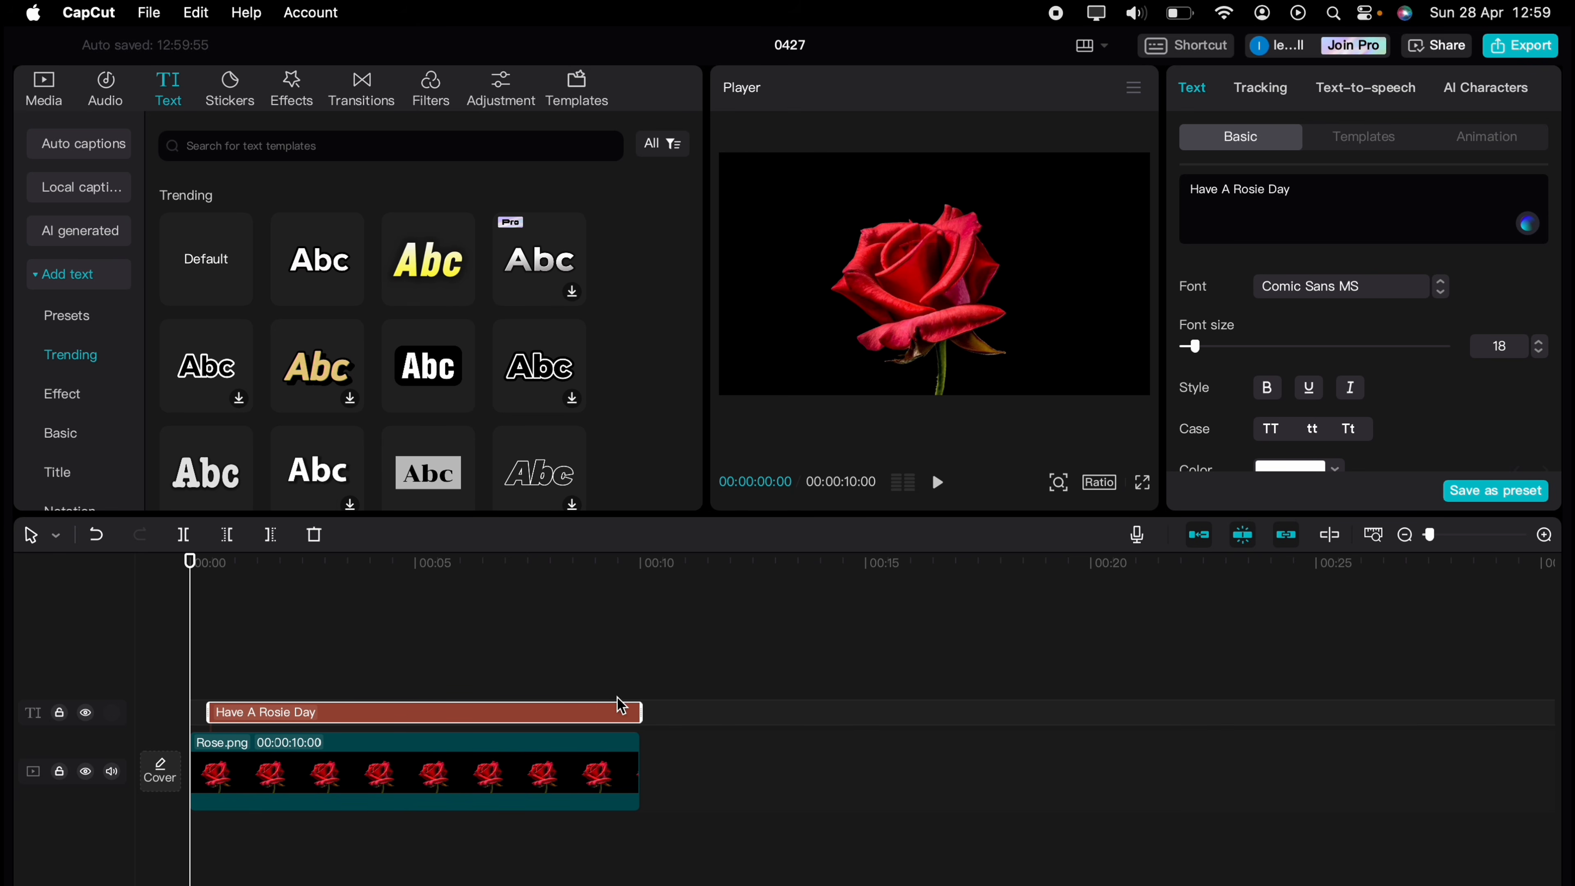
{"action": "left_click_drag", "start_coordinate": [636, 709], "coordinate": [622, 708]}
Give the "Have A Rosie Day" text the Bounce Left animation for both In and Out, and preview it from the beginning.
{"action": "left_click", "coordinate": [1485, 135]}
{"action": "left_click", "coordinate": [1197, 193]}
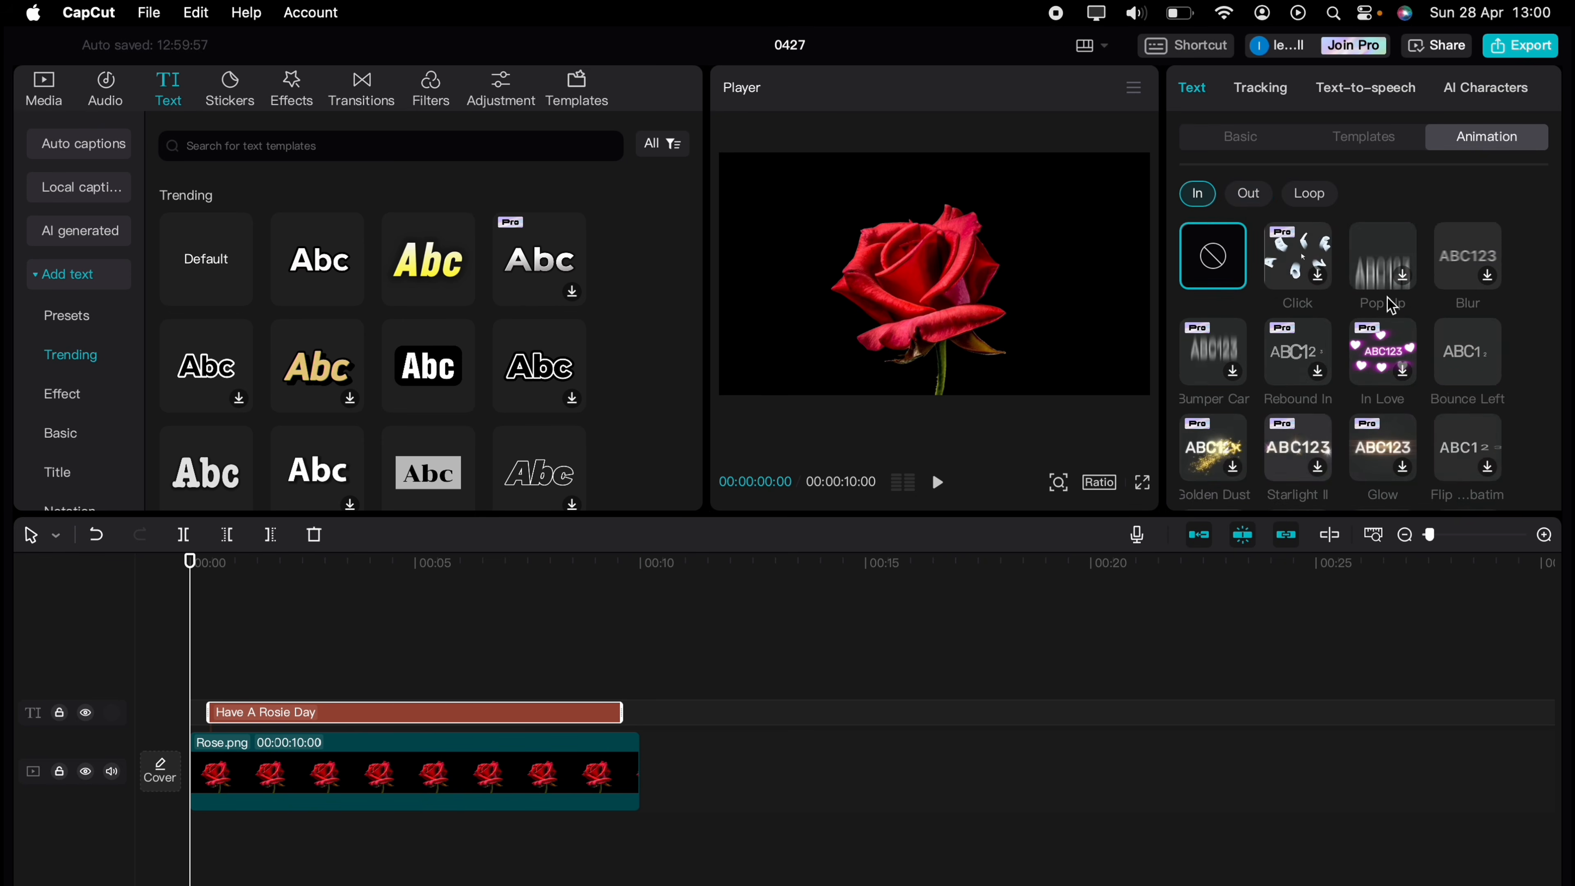
{"action": "left_click", "coordinate": [1467, 352]}
{"action": "left_click", "coordinate": [1253, 194]}
{"action": "scroll", "coordinate": [1214, 426], "scroll_direction": "down", "scroll_amount": 1}
{"action": "left_click", "coordinate": [1209, 391]}
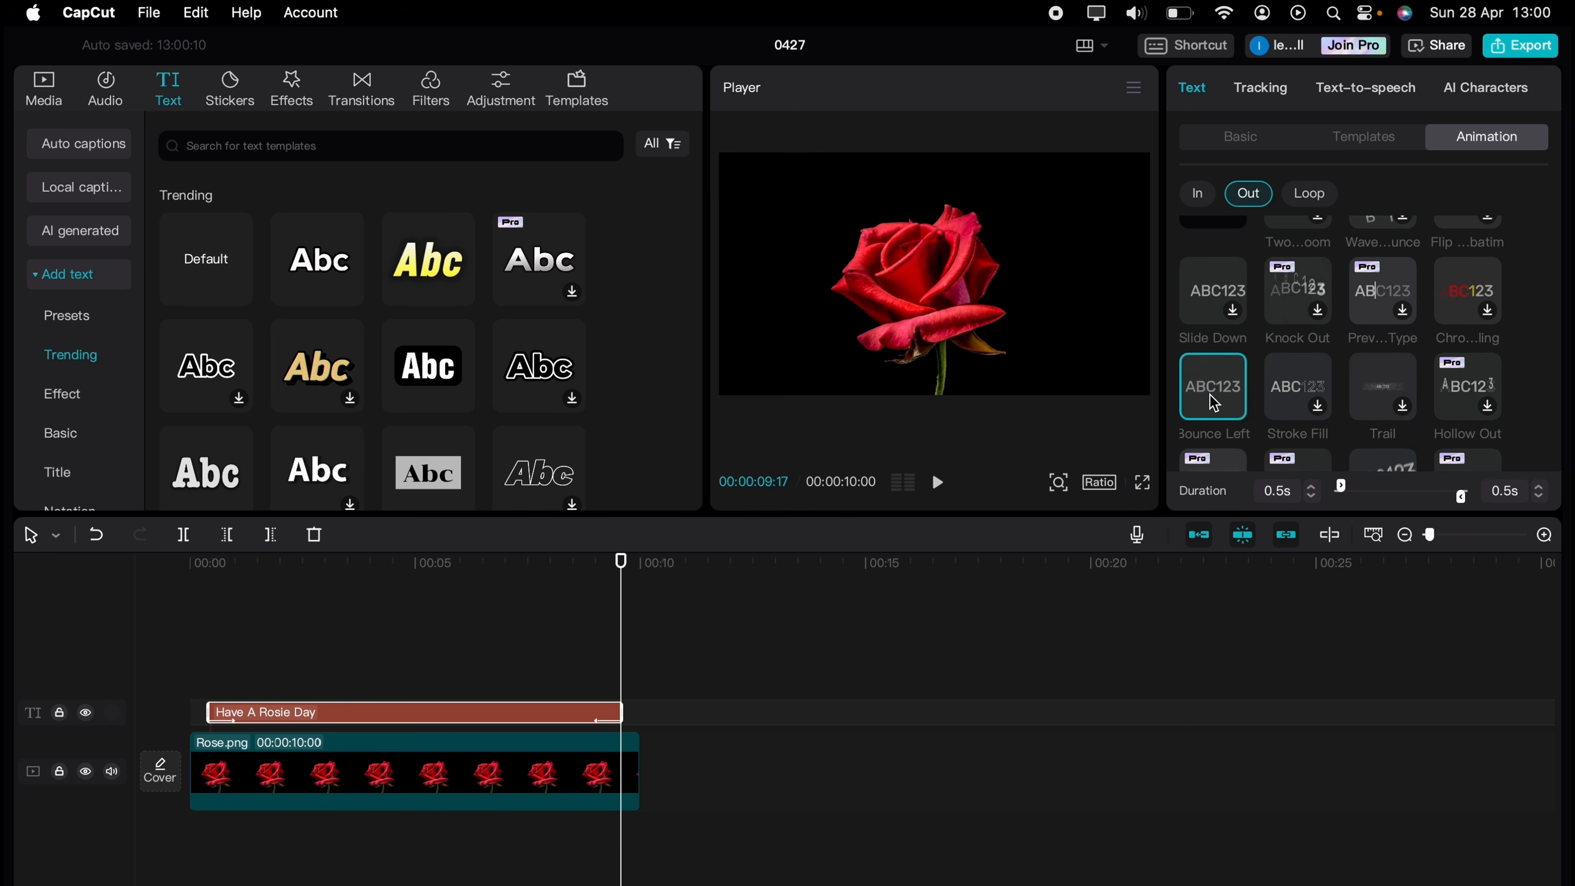
{"action": "left_click", "coordinate": [202, 651]}
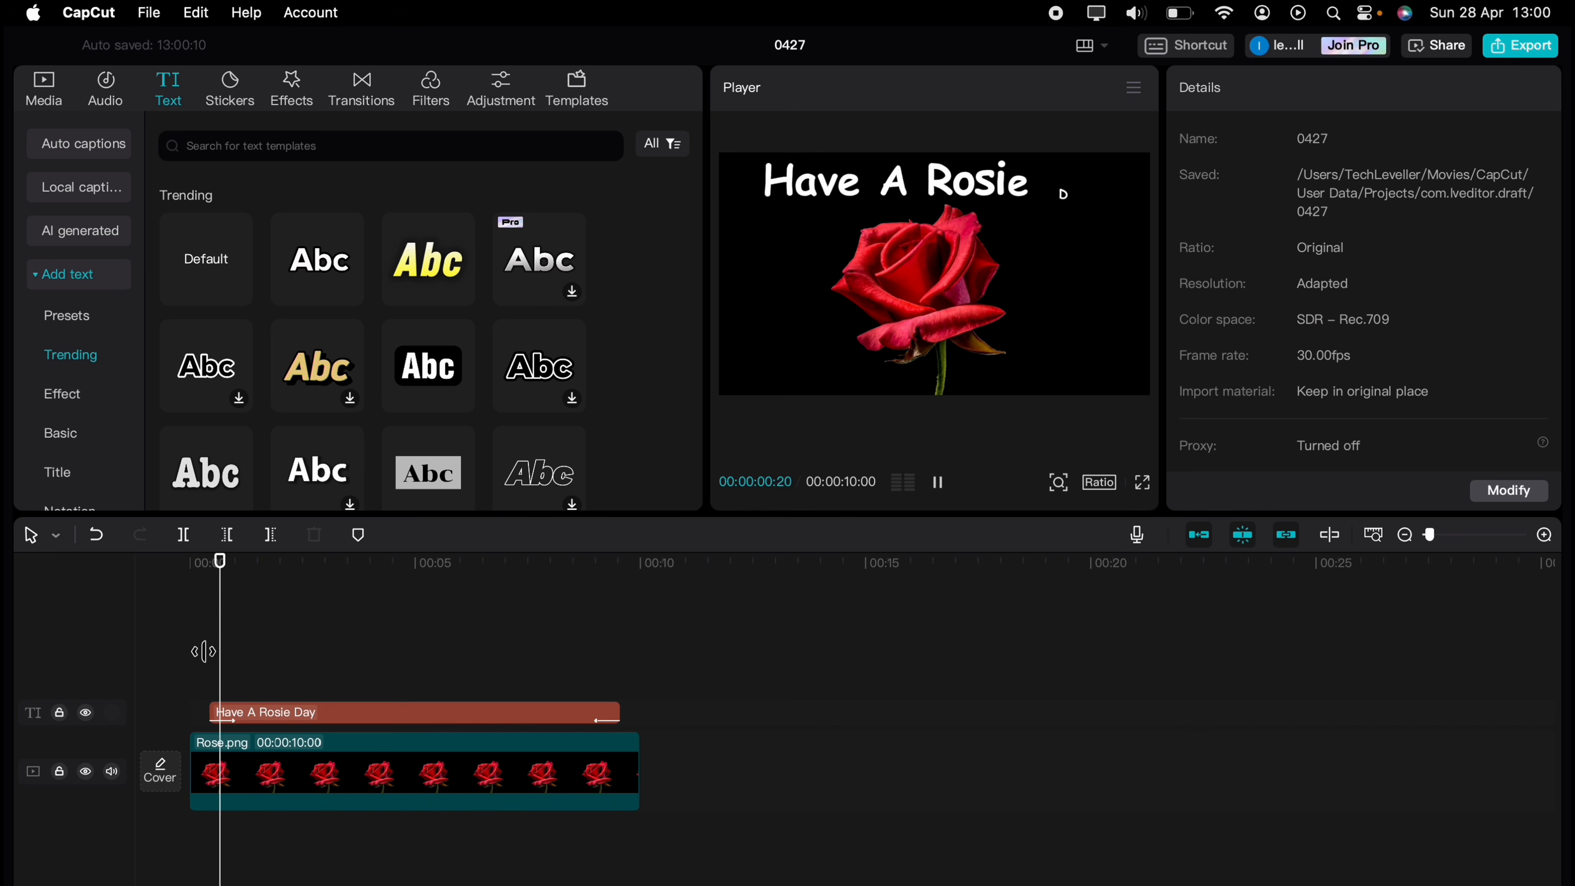
Search the stock library for "yellow" and place the Yellow Grainy Texture above the text clip, starting about 1 second into the timeline.
{"action": "left_click", "coordinate": [55, 99]}
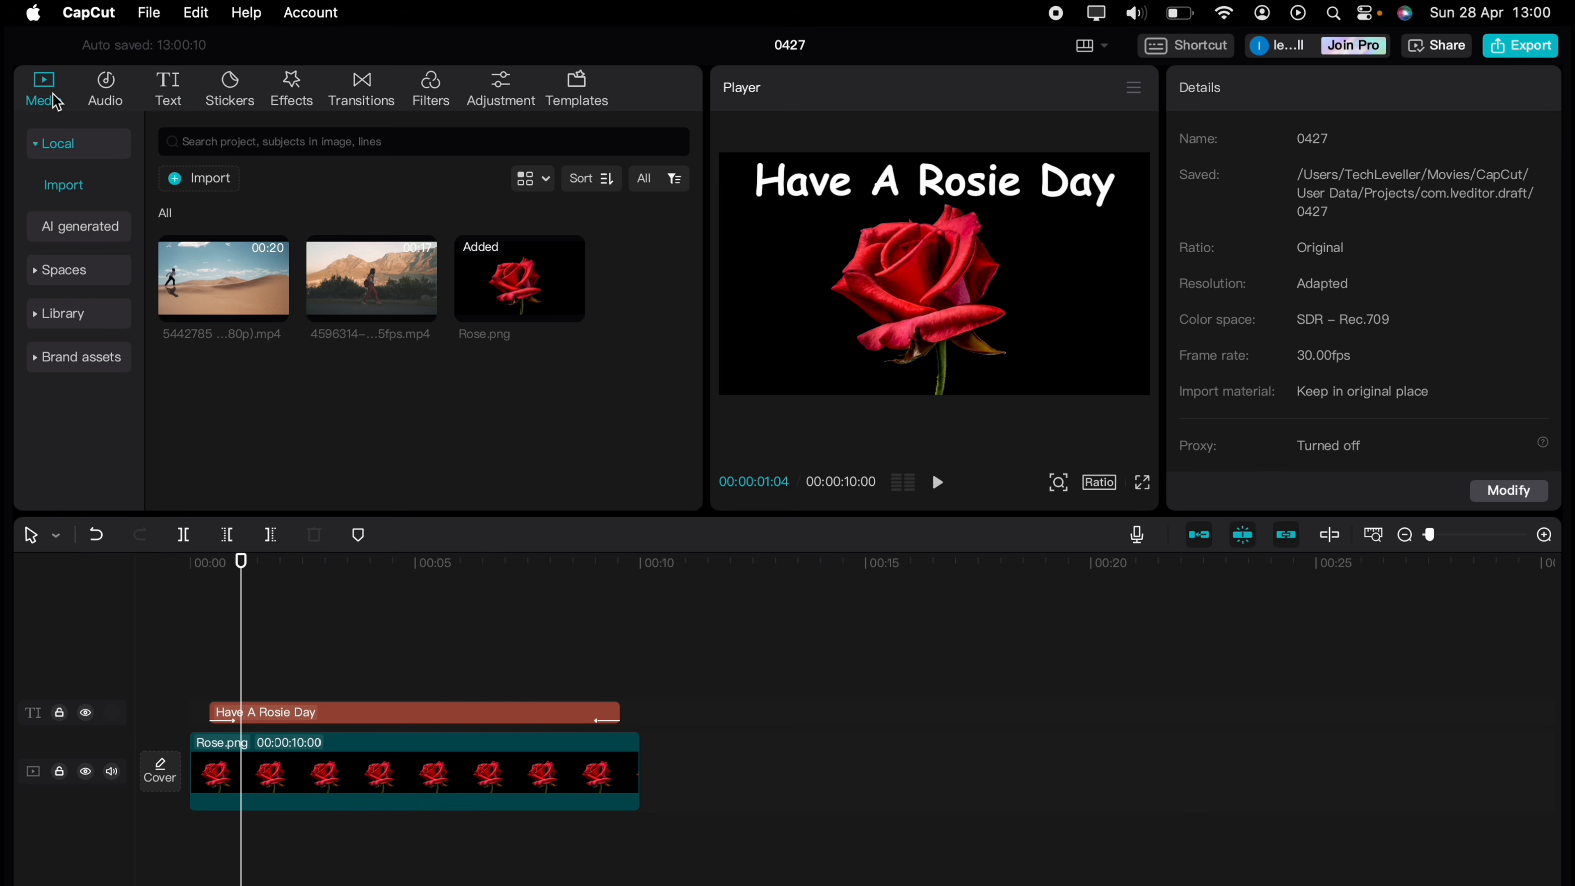
{"action": "left_click", "coordinate": [87, 314]}
{"action": "type", "text": "yellow"}
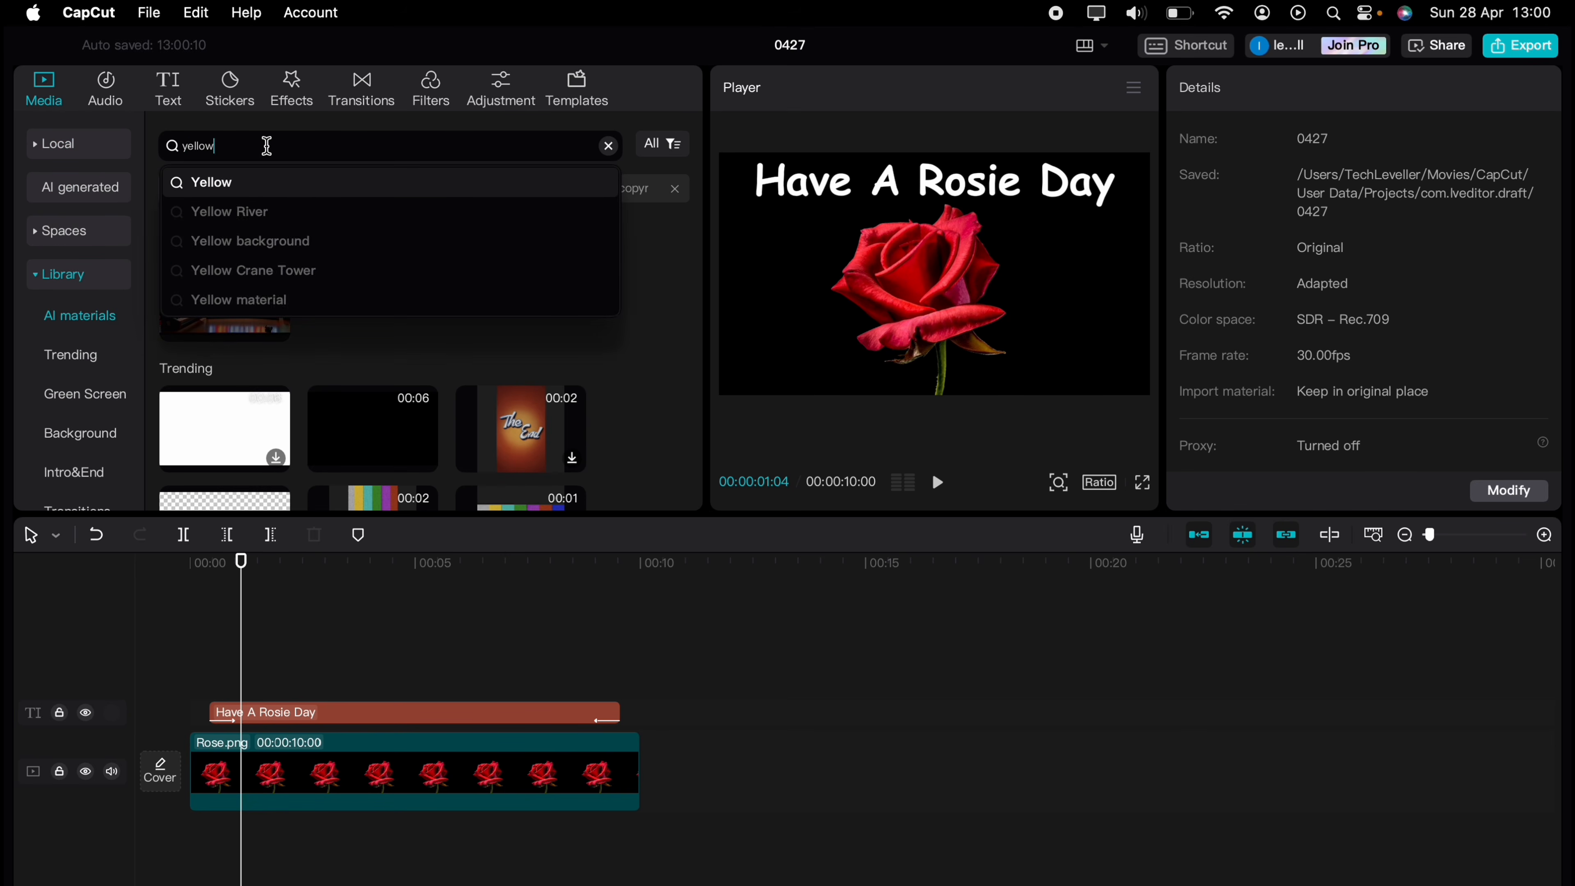
{"action": "key", "text": "Return"}
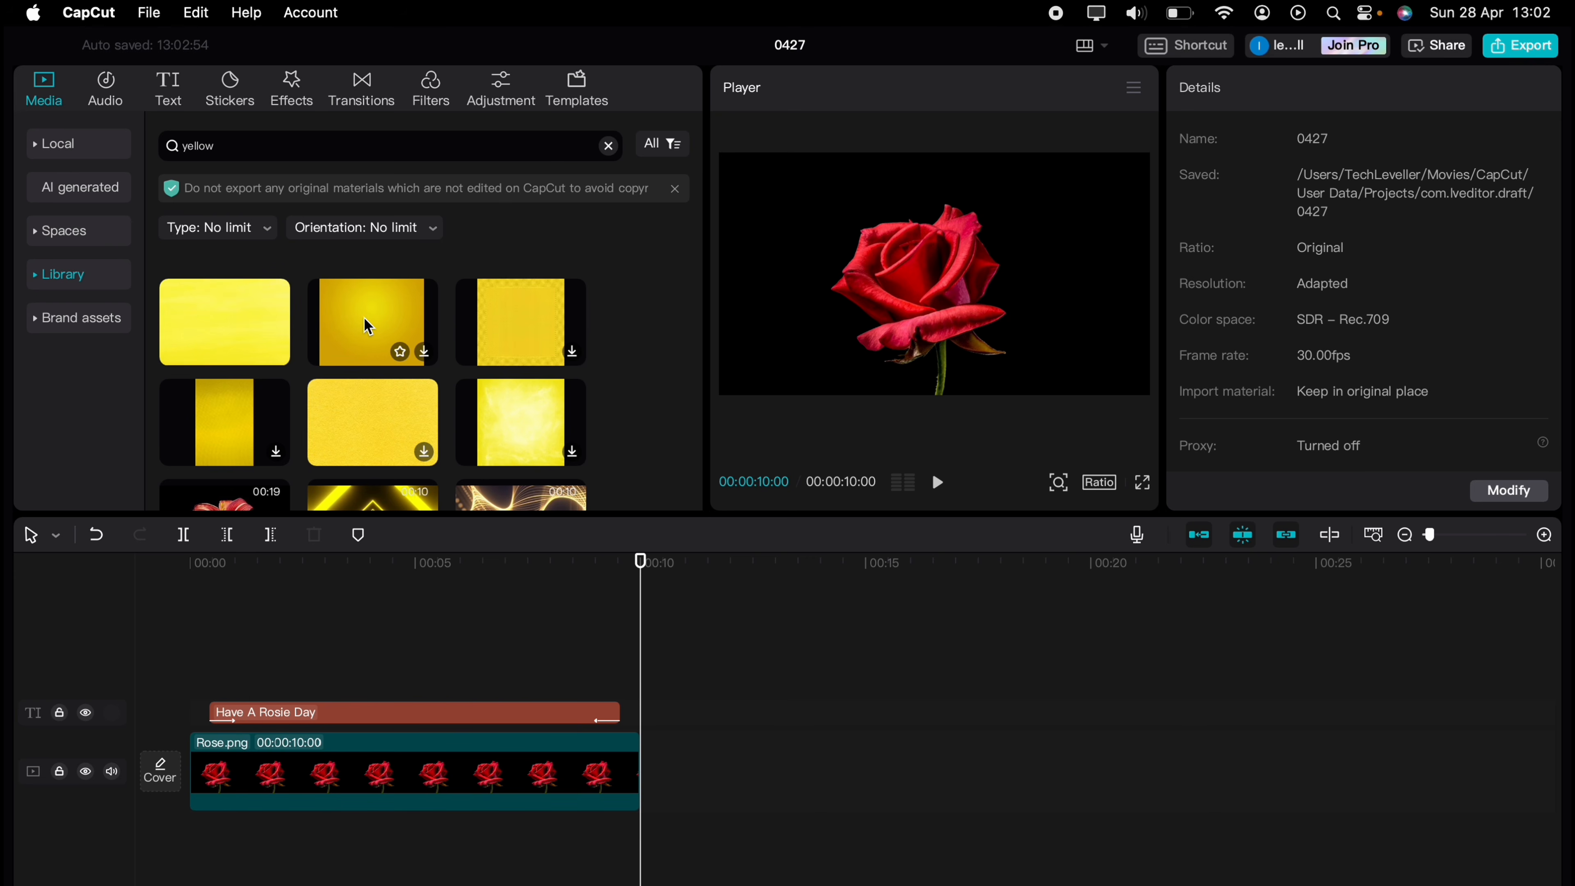
{"action": "left_click_drag", "start_coordinate": [368, 325], "coordinate": [241, 674]}
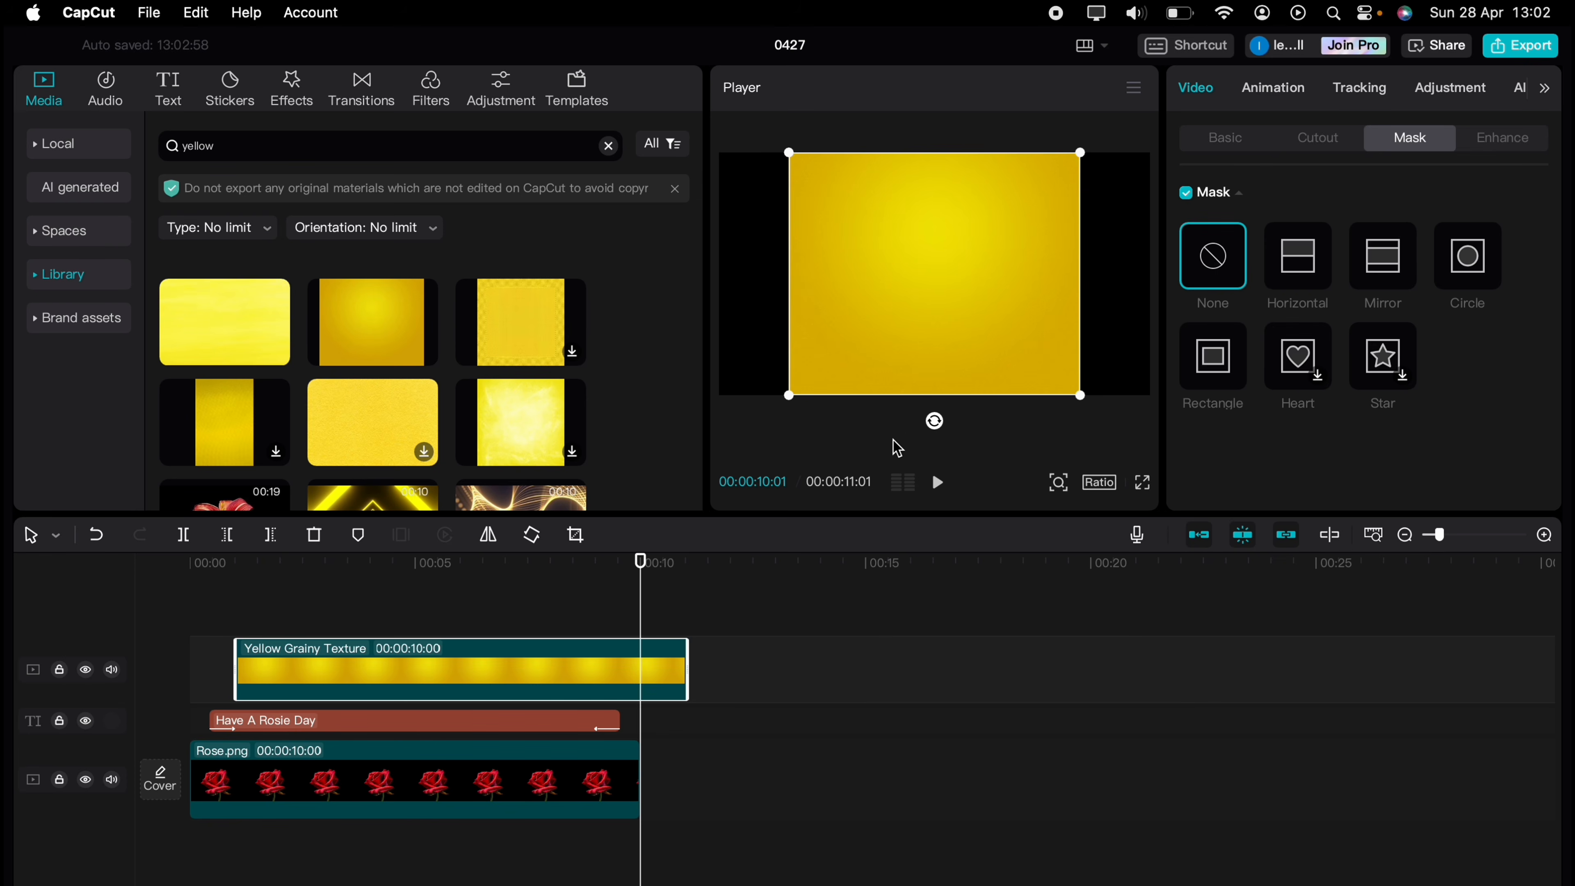
Enlarge the Yellow Grainy Texture to 148% so it fills the frame and shorten its clip to 00:00:07:28.
{"action": "left_click_drag", "start_coordinate": [1081, 396], "coordinate": [1198, 448]}
{"action": "left_click_drag", "start_coordinate": [682, 664], "coordinate": [626, 665]}
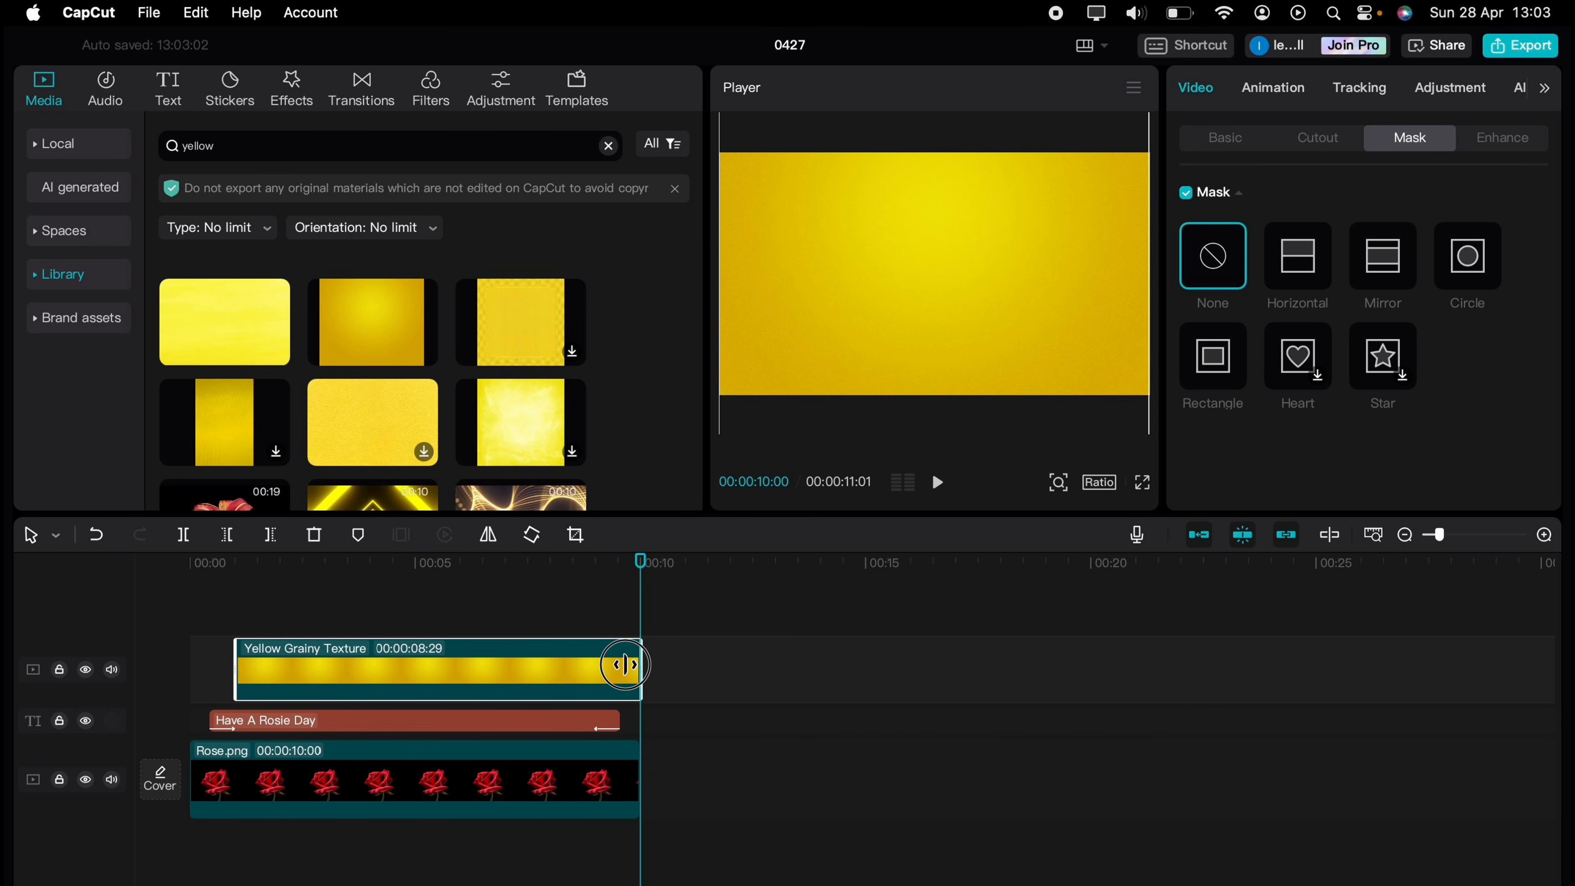
{"action": "left_click_drag", "start_coordinate": [625, 664], "coordinate": [594, 665]}
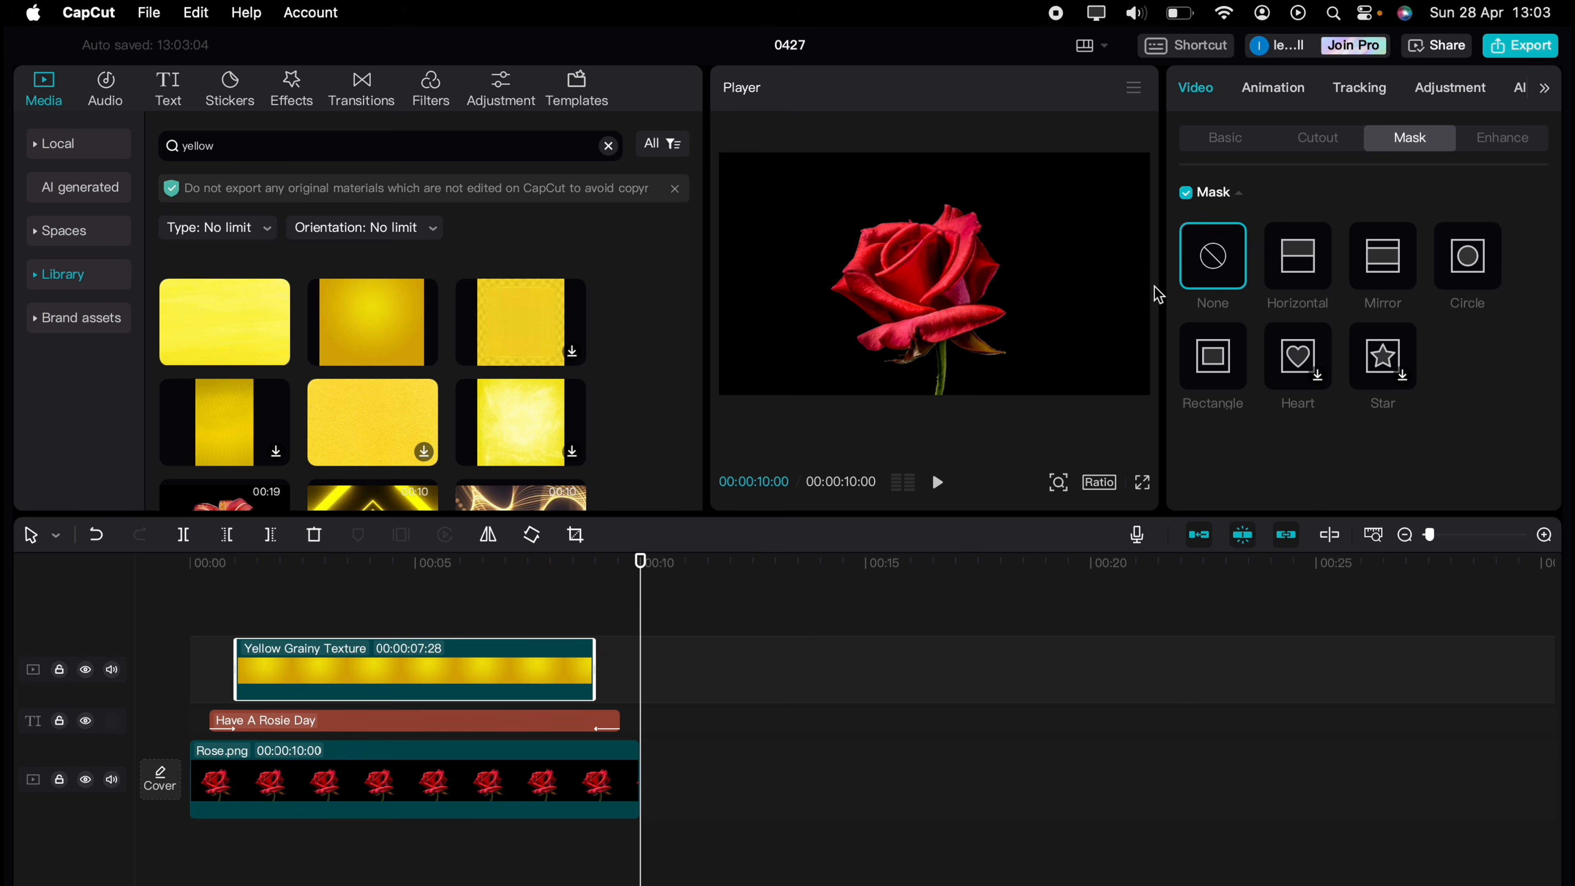
Compare the Normal blend mode on the Yellow Grainy Texture clip and set its blend mode to Brighten.
{"action": "left_click", "coordinate": [1220, 141]}
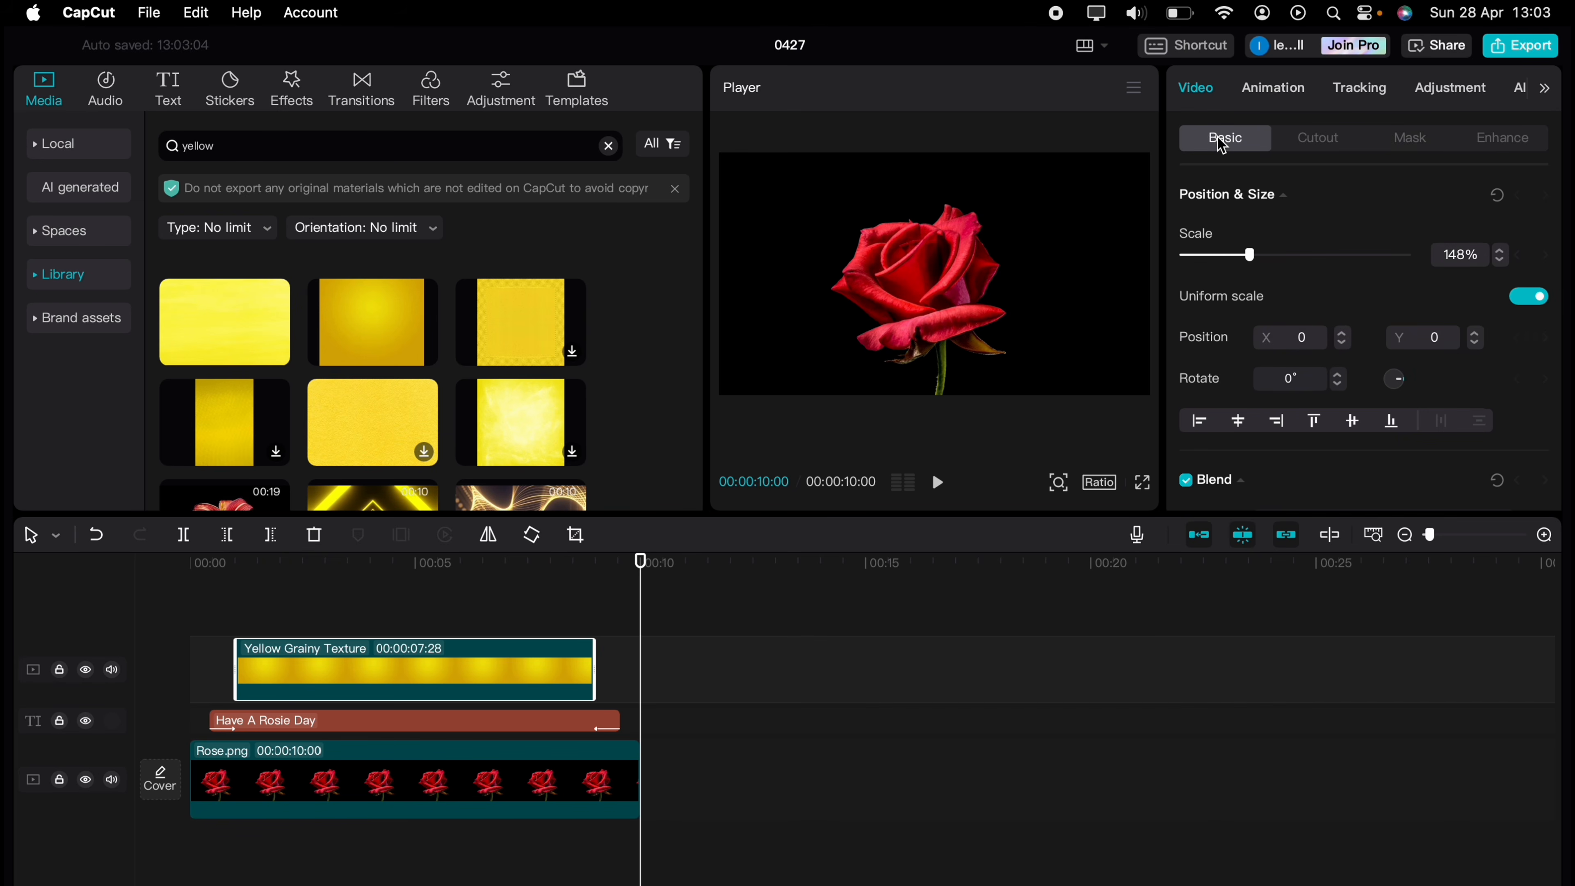
{"action": "scroll", "coordinate": [1244, 338], "scroll_direction": "down", "scroll_amount": 6}
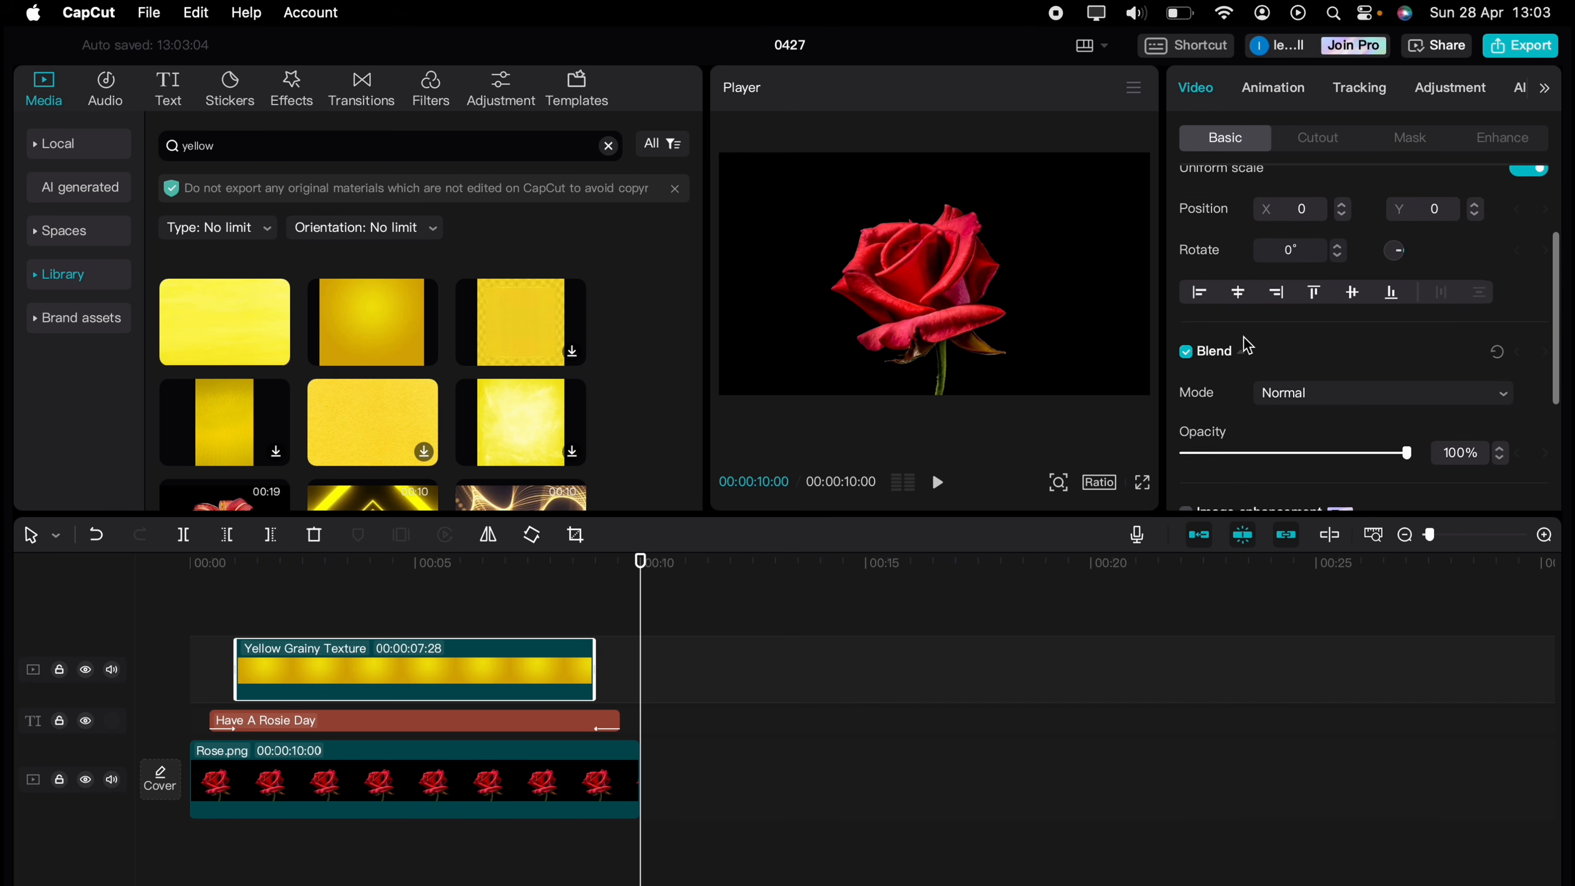
{"action": "left_click", "coordinate": [1315, 411]}
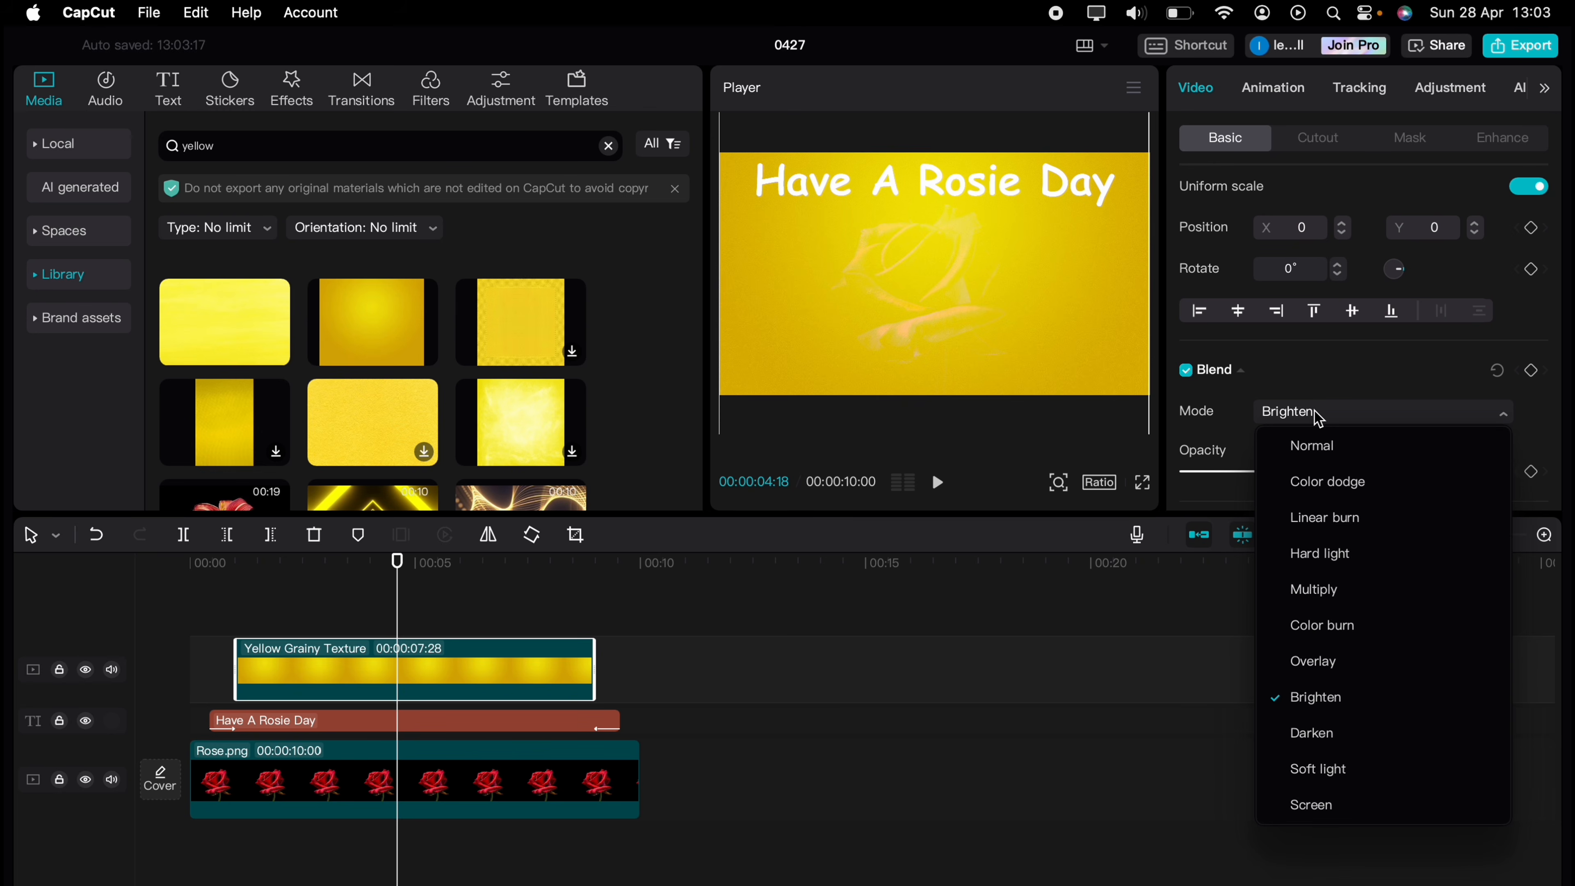
{"action": "left_click", "coordinate": [1318, 446]}
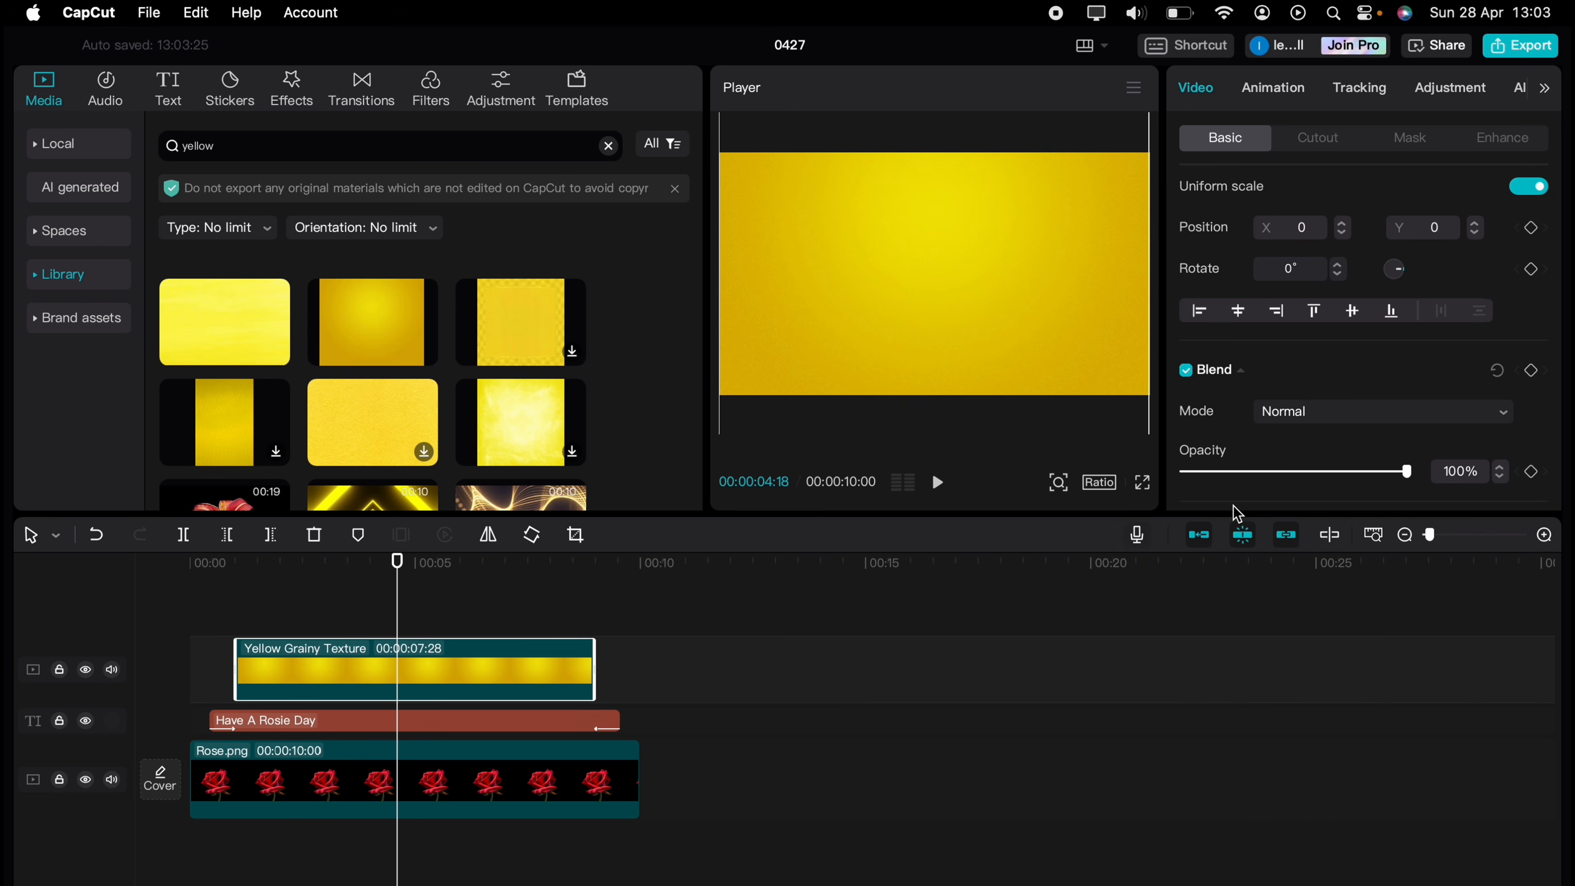
{"action": "left_click", "coordinate": [1293, 422]}
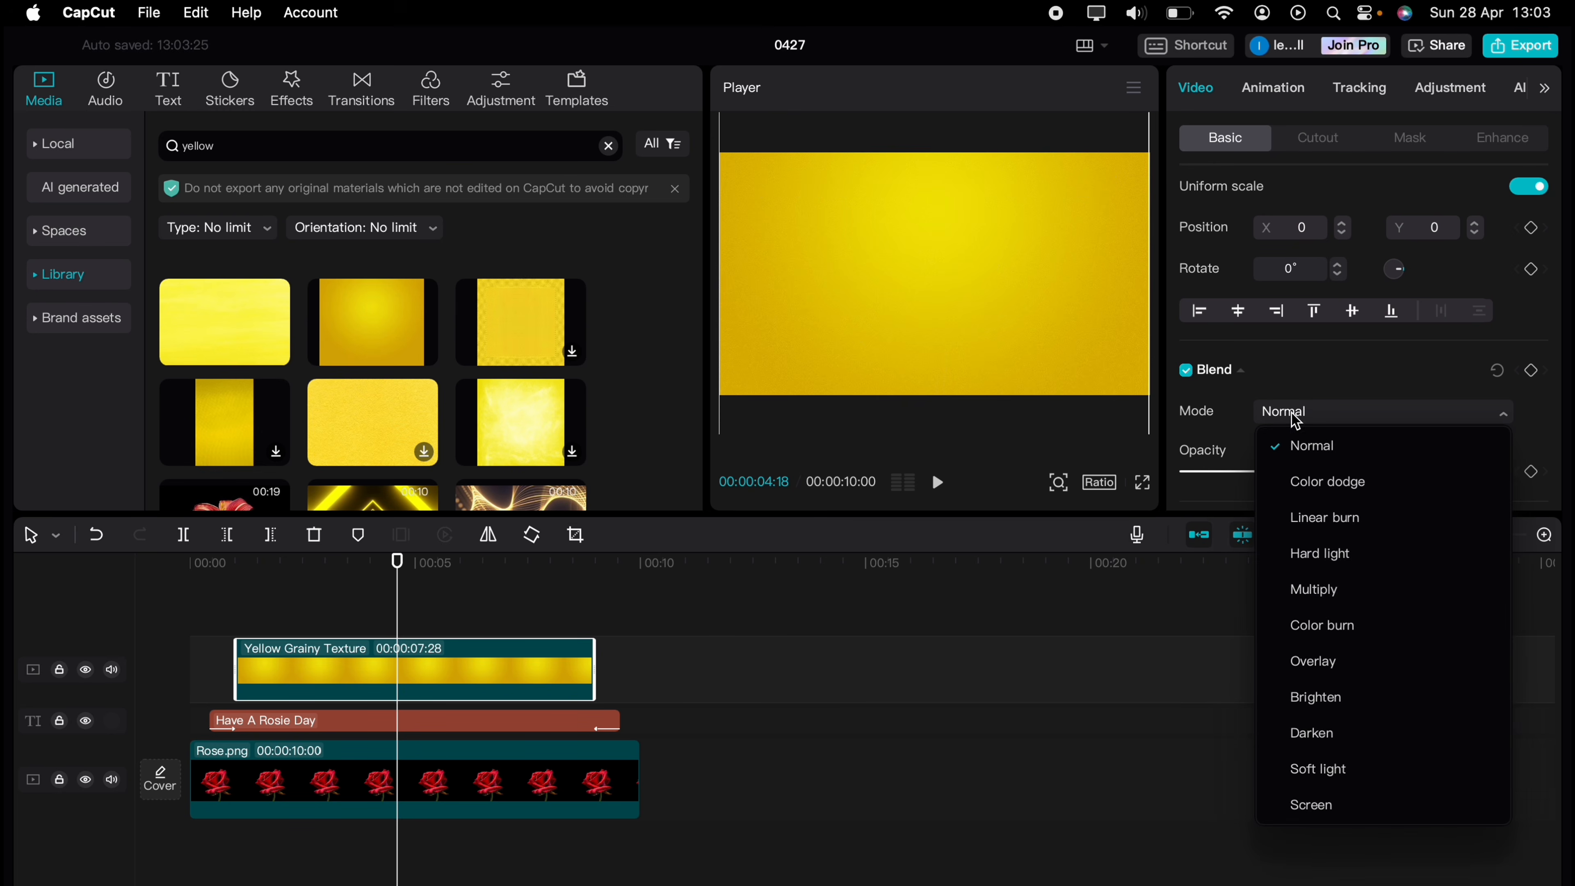
{"action": "left_click", "coordinate": [1327, 700]}
Apply a Rectangle mask to the yellow texture at its clip start and shape it into a narrow vertical bar before the text's first letter.
{"action": "left_click", "coordinate": [1395, 144]}
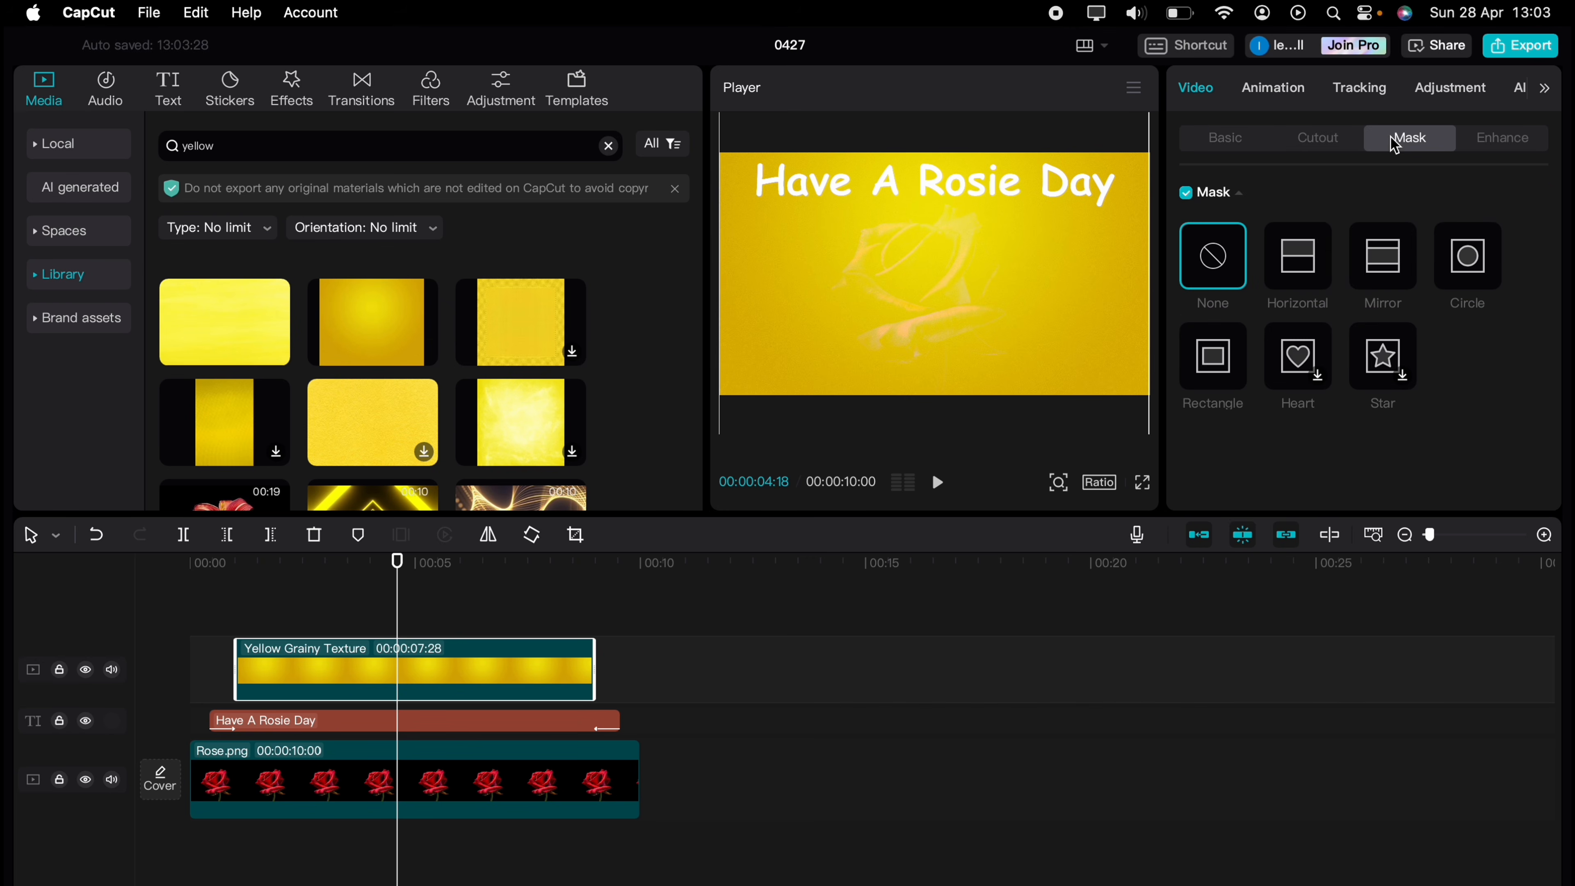
{"action": "left_click", "coordinate": [1235, 355]}
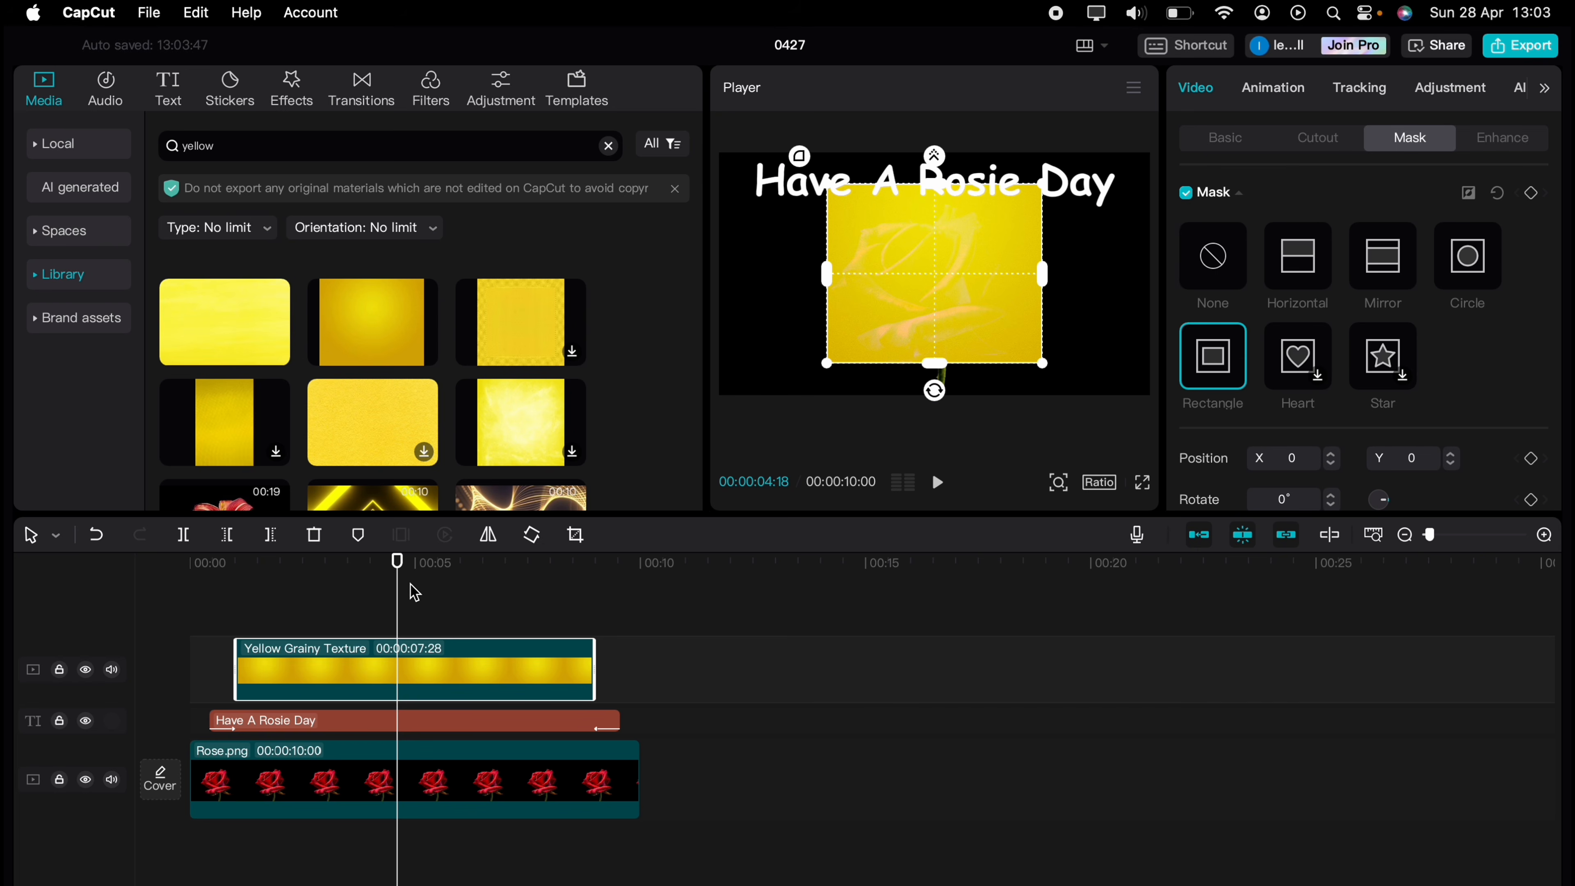
{"action": "left_click_drag", "start_coordinate": [403, 594], "coordinate": [237, 599]}
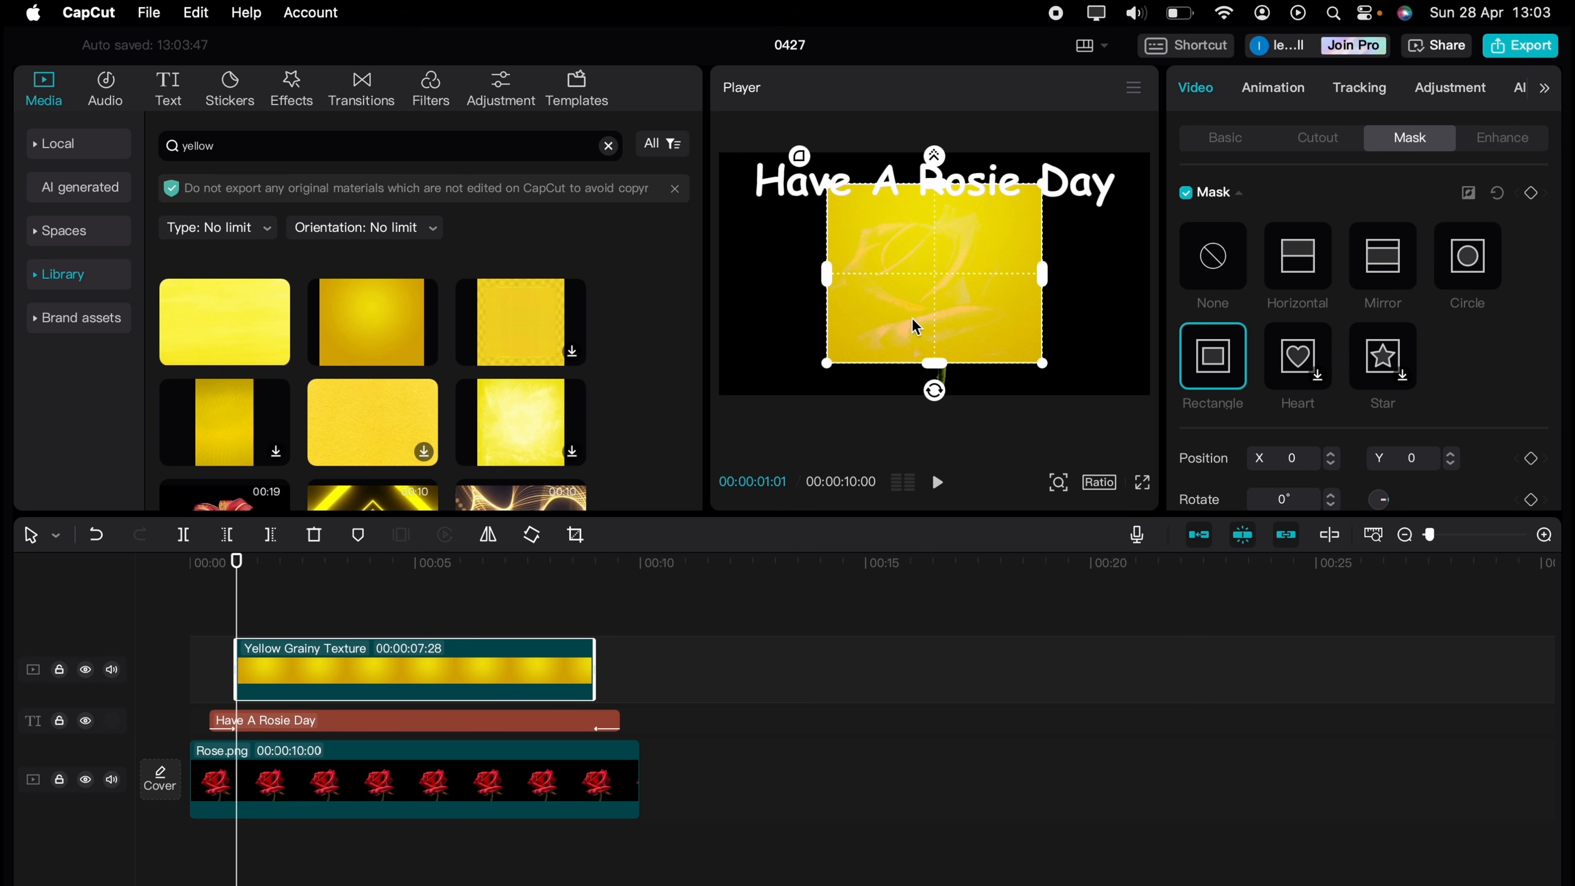
{"action": "left_click_drag", "start_coordinate": [935, 363], "coordinate": [933, 304]}
{"action": "left_click_drag", "start_coordinate": [908, 240], "coordinate": [829, 173]}
{"action": "left_click_drag", "start_coordinate": [963, 189], "coordinate": [894, 191]}
{"action": "left_click", "coordinate": [850, 158]}
{"action": "left_click_drag", "start_coordinate": [861, 194], "coordinate": [760, 189]}
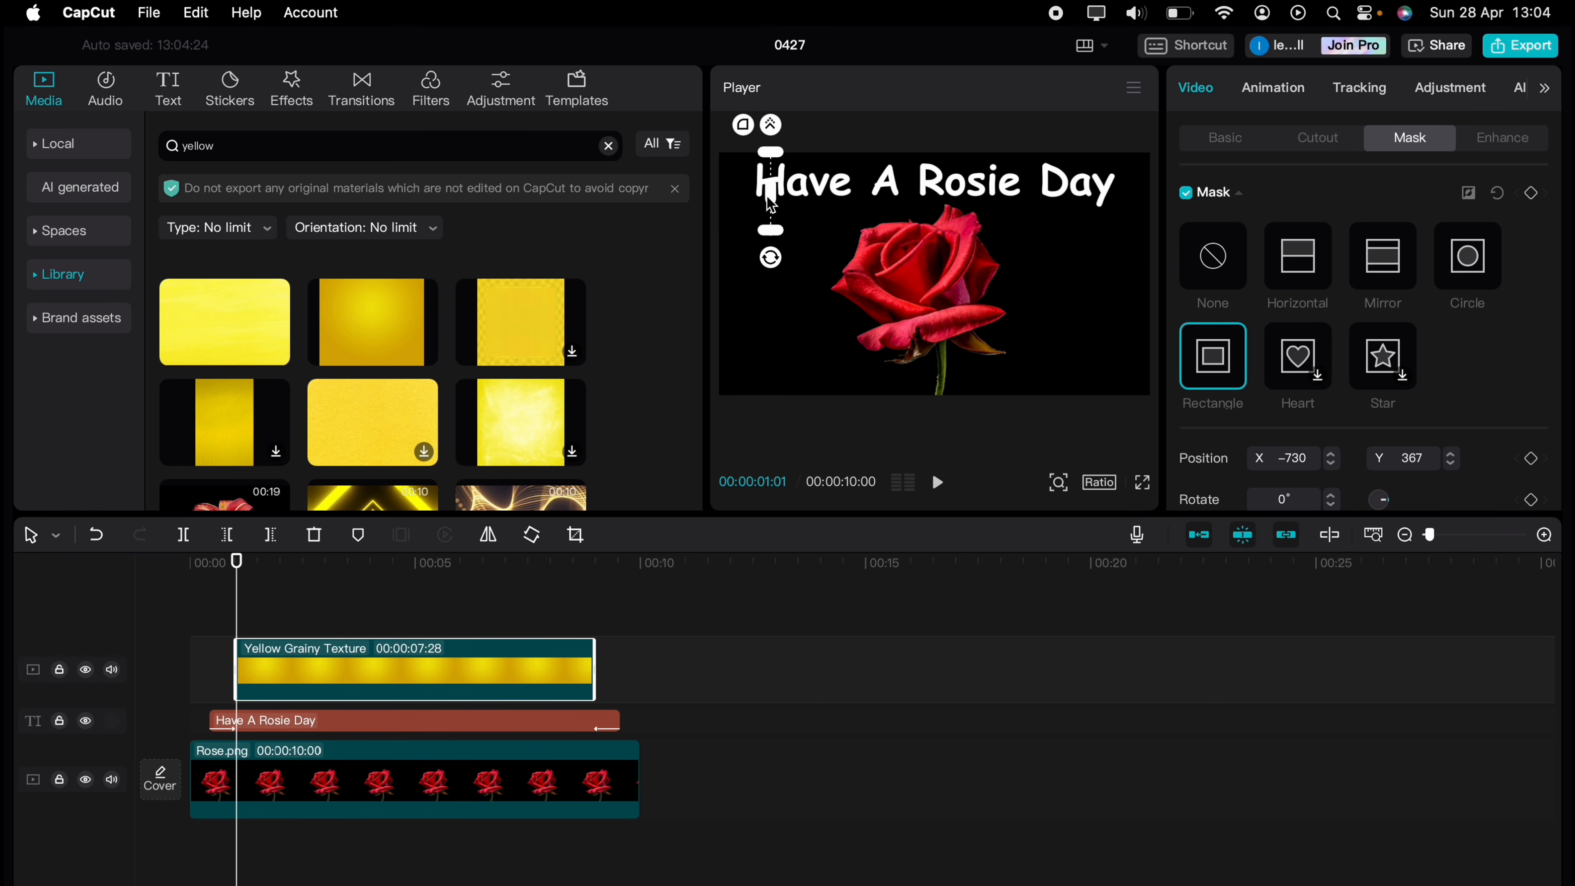
{"action": "left_click_drag", "start_coordinate": [744, 126], "coordinate": [757, 166]}
{"action": "left_click", "coordinate": [772, 229]}
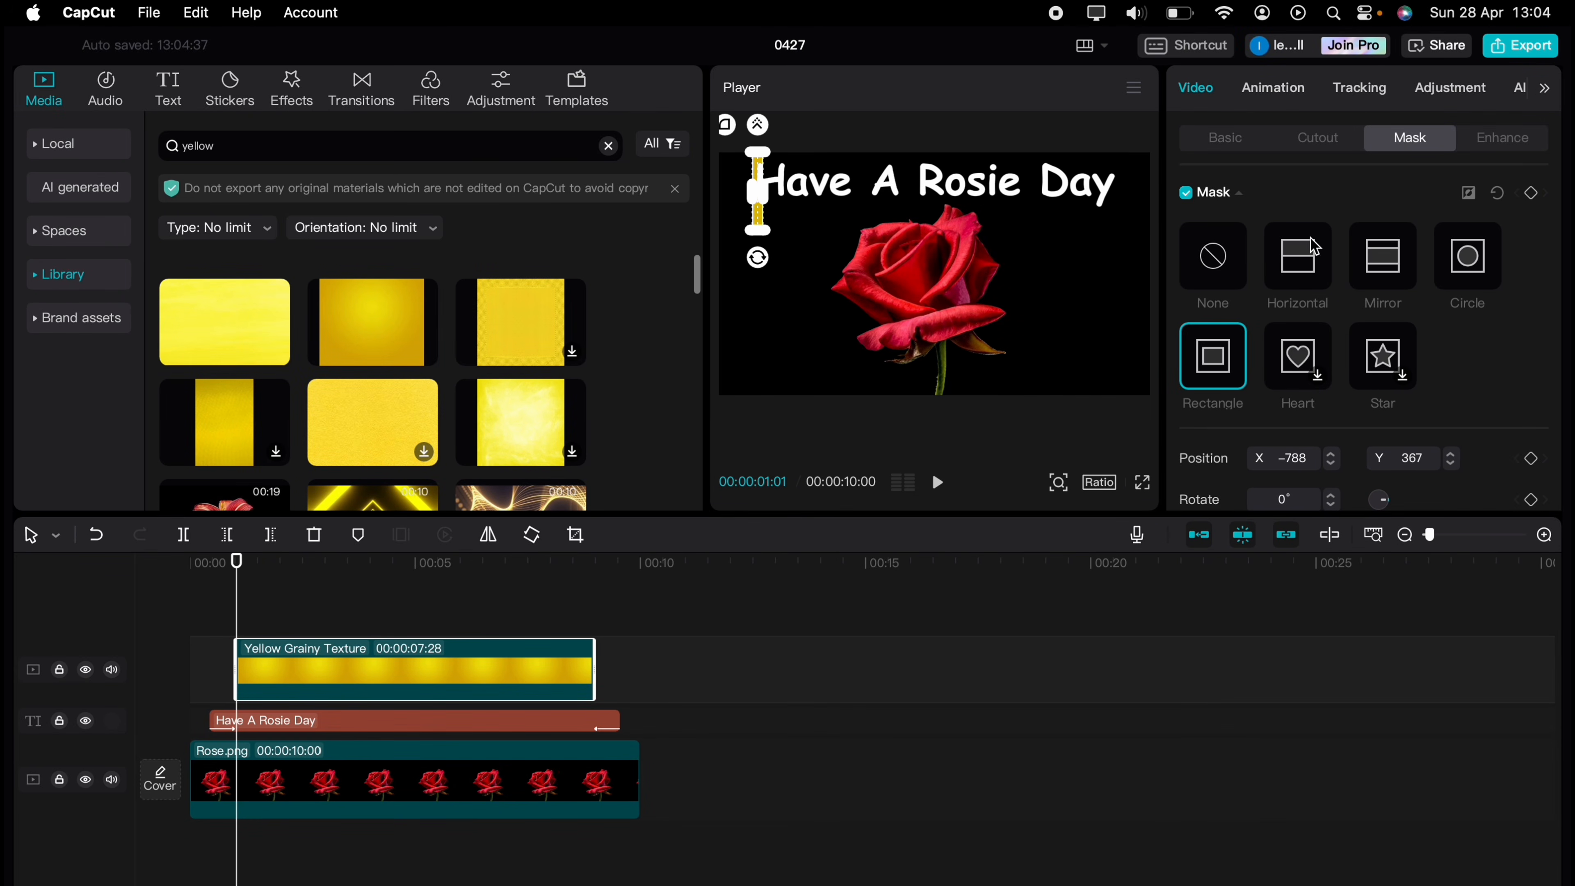
Keyframe the mask at X -788, Y 404 at the yellow clip's start and at the end of the text at 00:00:08:23, then return to the start.
{"action": "left_click", "coordinate": [1531, 193]}
{"action": "left_click_drag", "start_coordinate": [758, 211], "coordinate": [758, 197]}
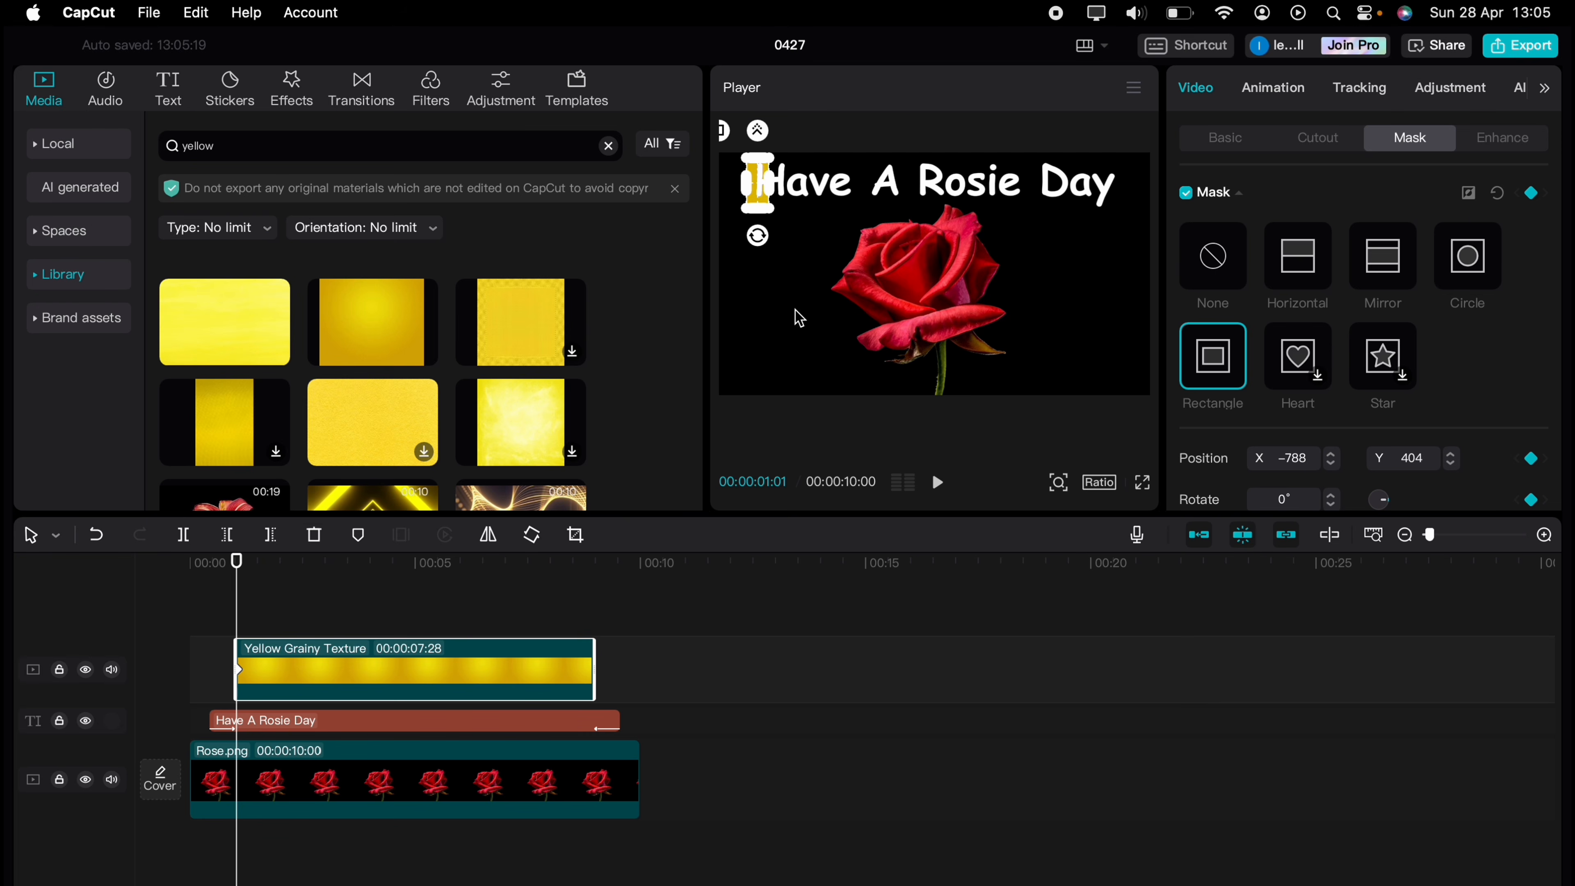
{"action": "left_click_drag", "start_coordinate": [242, 585], "coordinate": [585, 612]}
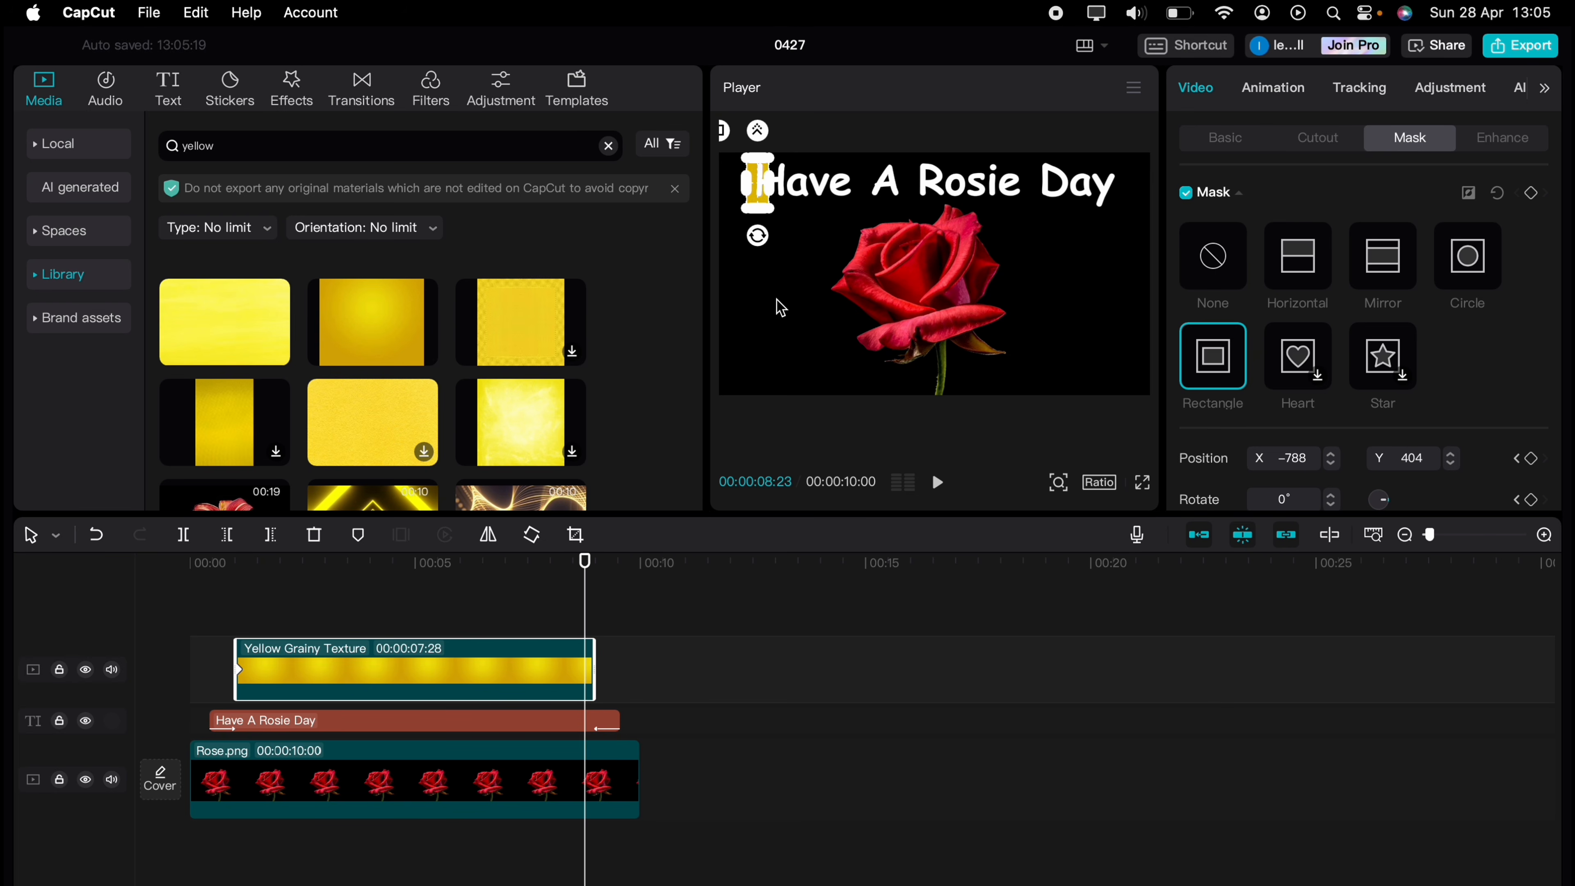
{"action": "left_click_drag", "start_coordinate": [761, 181], "coordinate": [1120, 184]}
{"action": "left_click", "coordinate": [238, 609]}
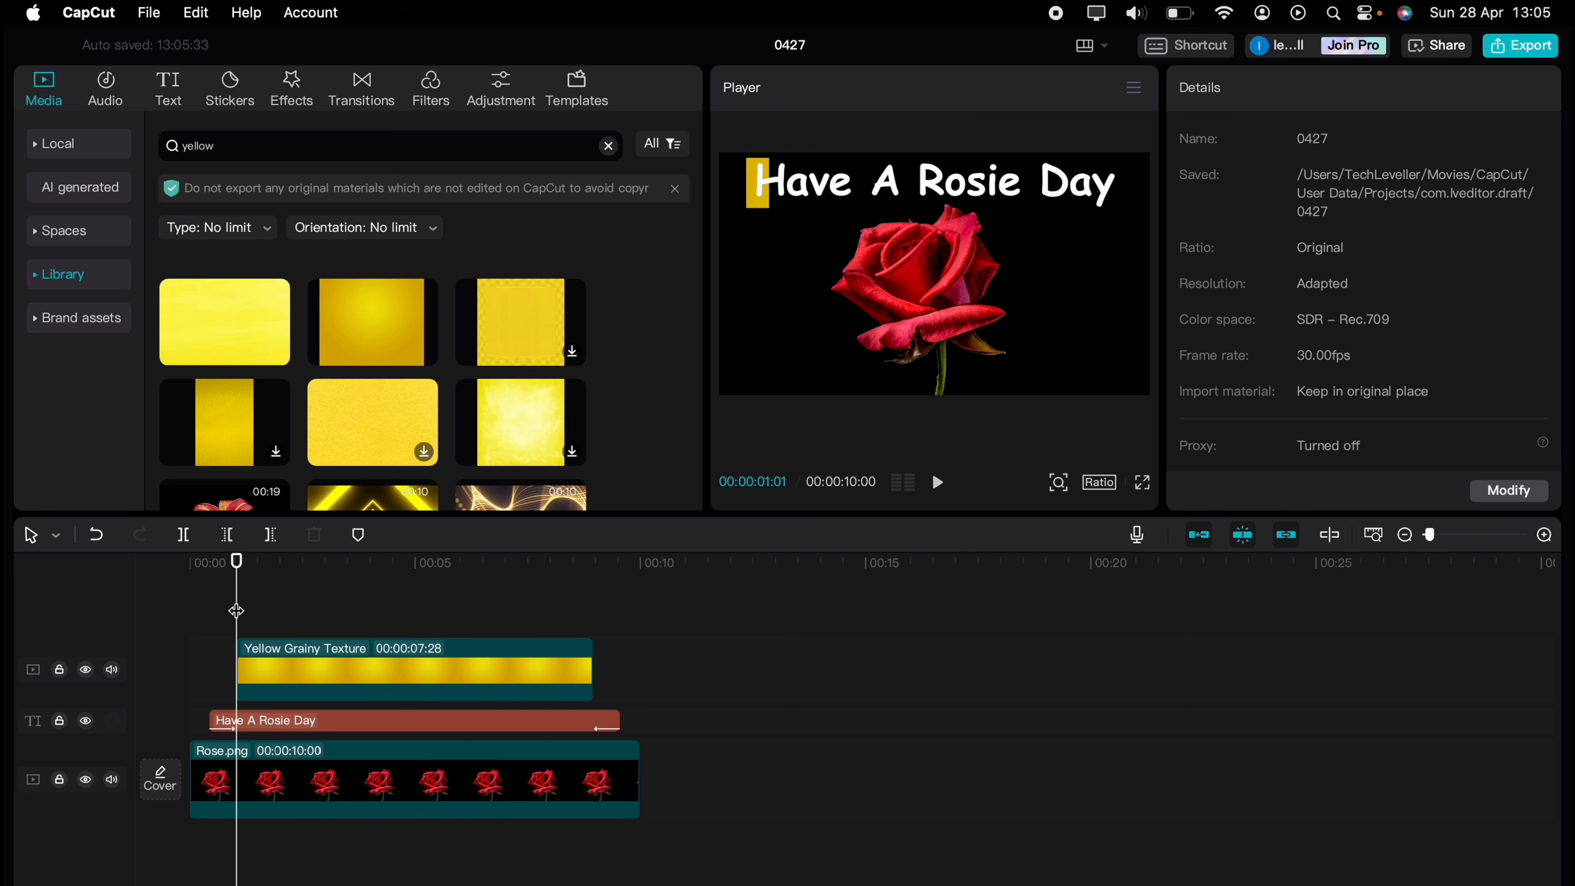
Preview the yellow bar sweep, move the yellow clip's end mask keyframe earlier to about 00:00:03, and replay from the clip start.
{"action": "key", "text": "space"}
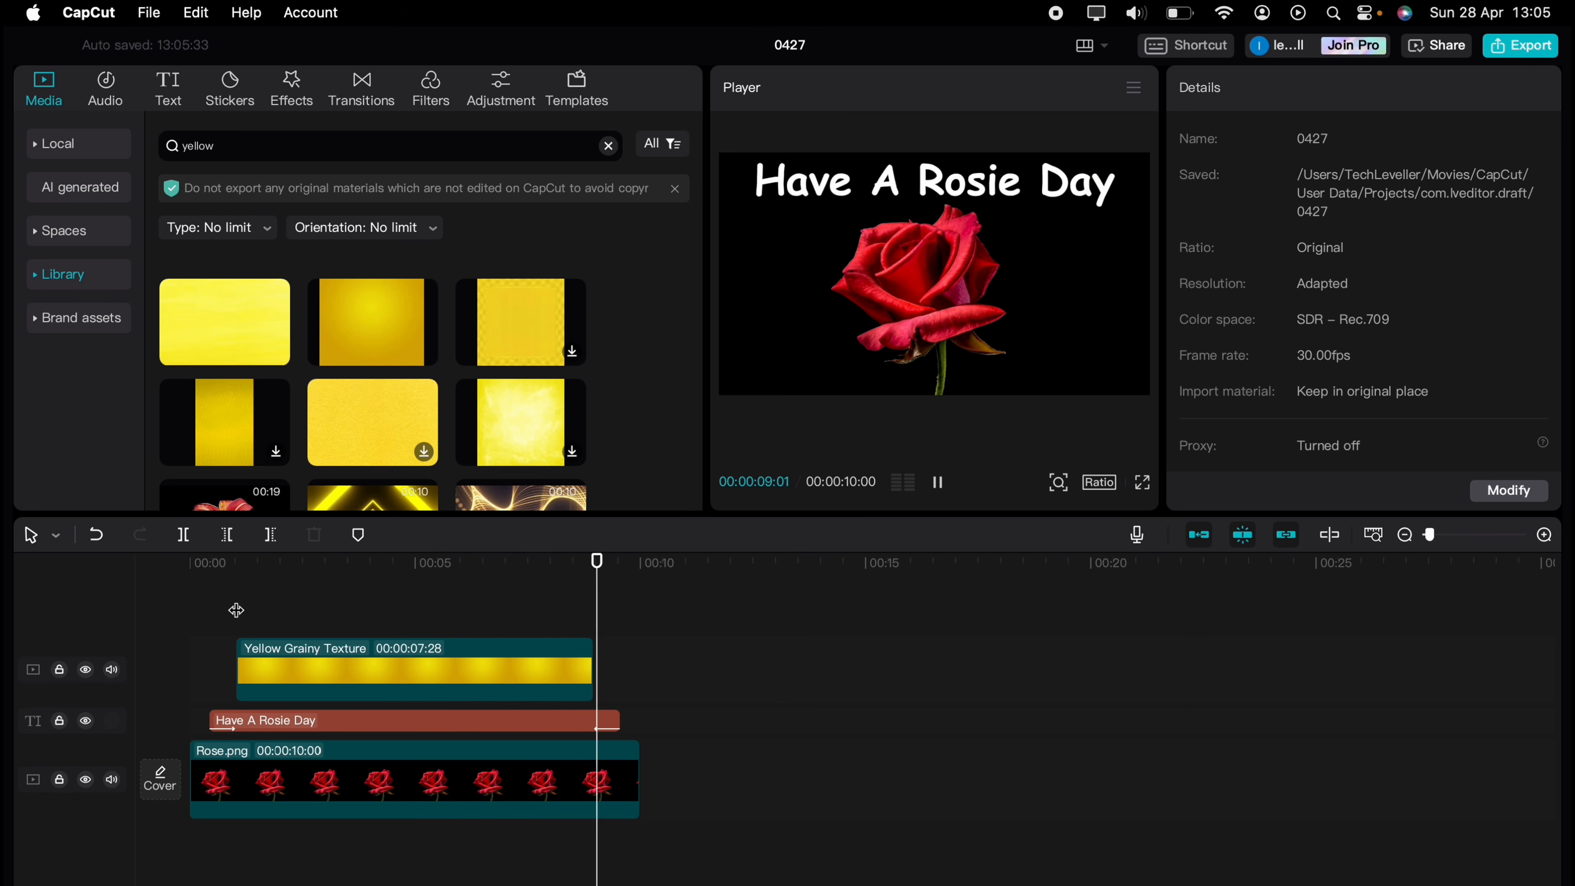
{"action": "left_click", "coordinate": [551, 686]}
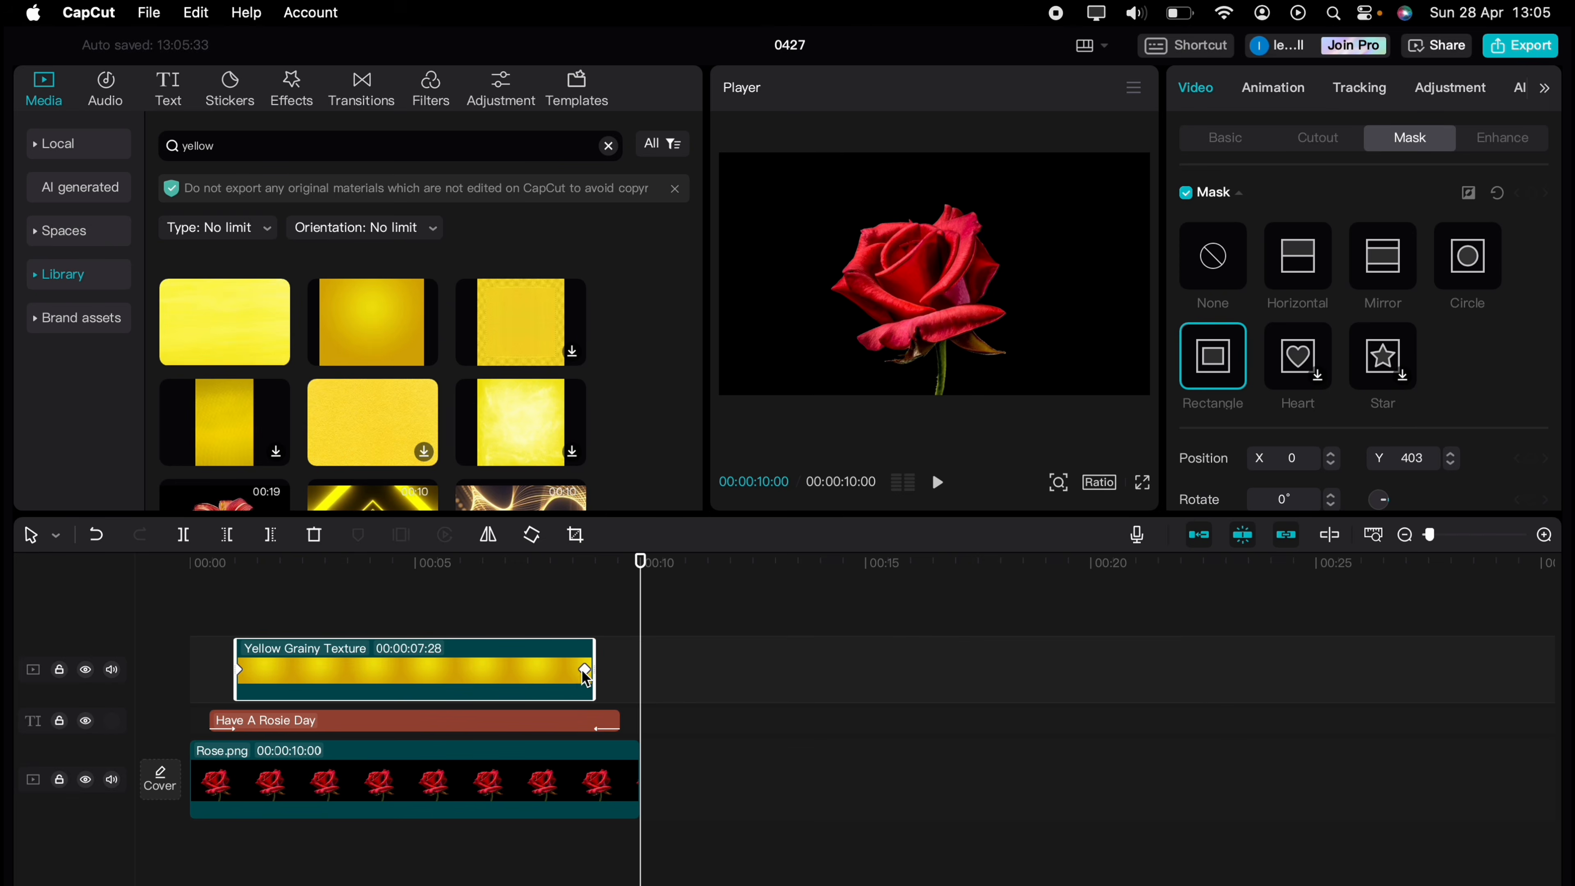
{"action": "left_click_drag", "start_coordinate": [585, 673], "coordinate": [329, 675]}
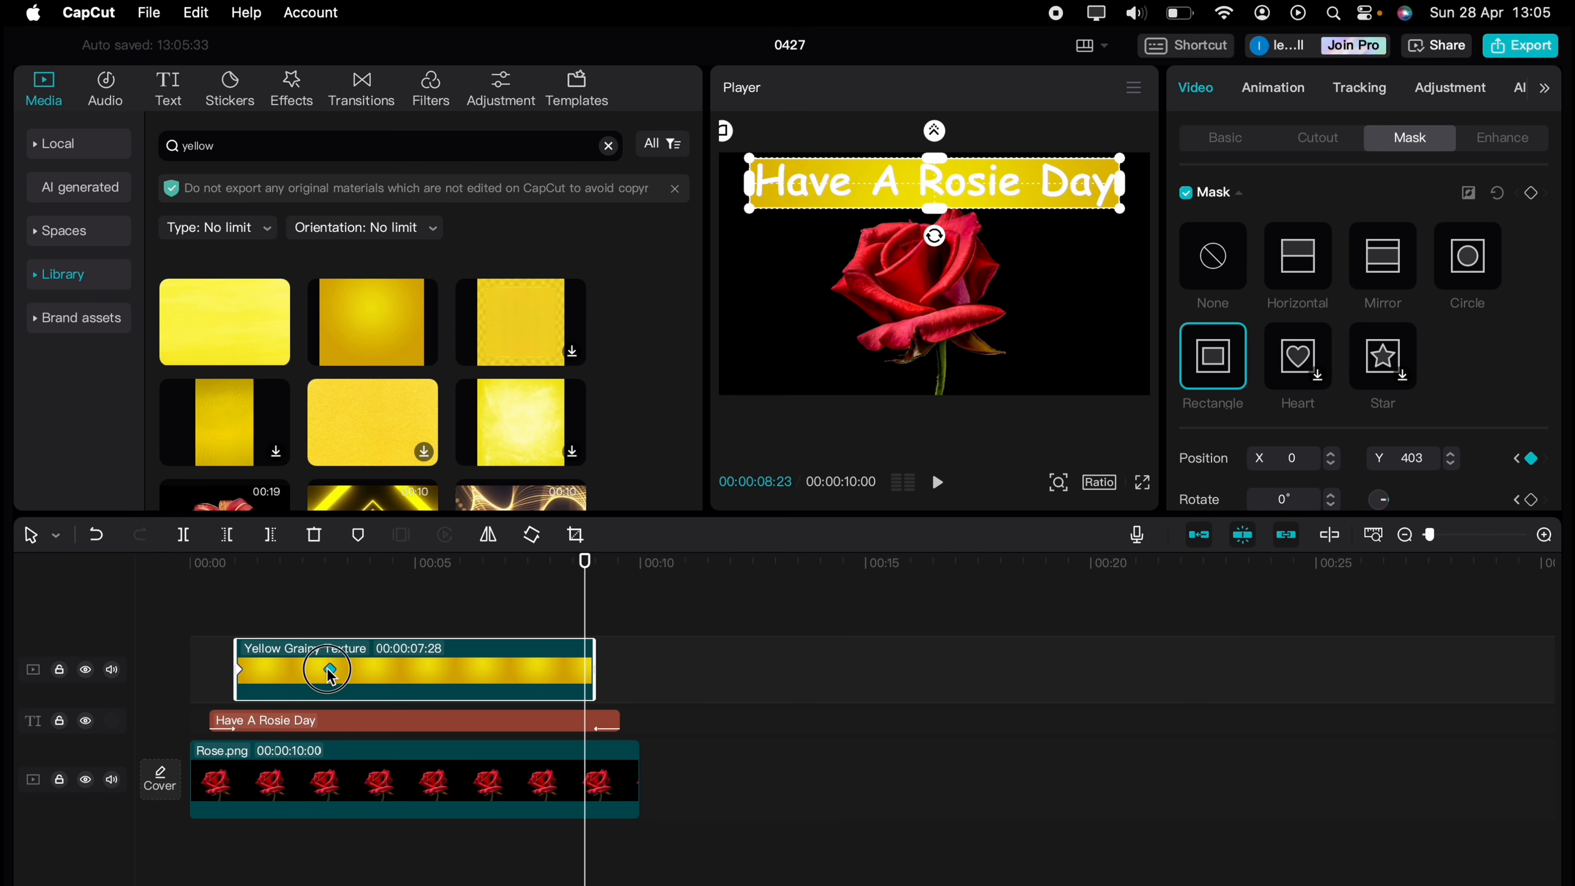
{"action": "left_click", "coordinate": [237, 613]}
{"action": "key", "text": "space"}
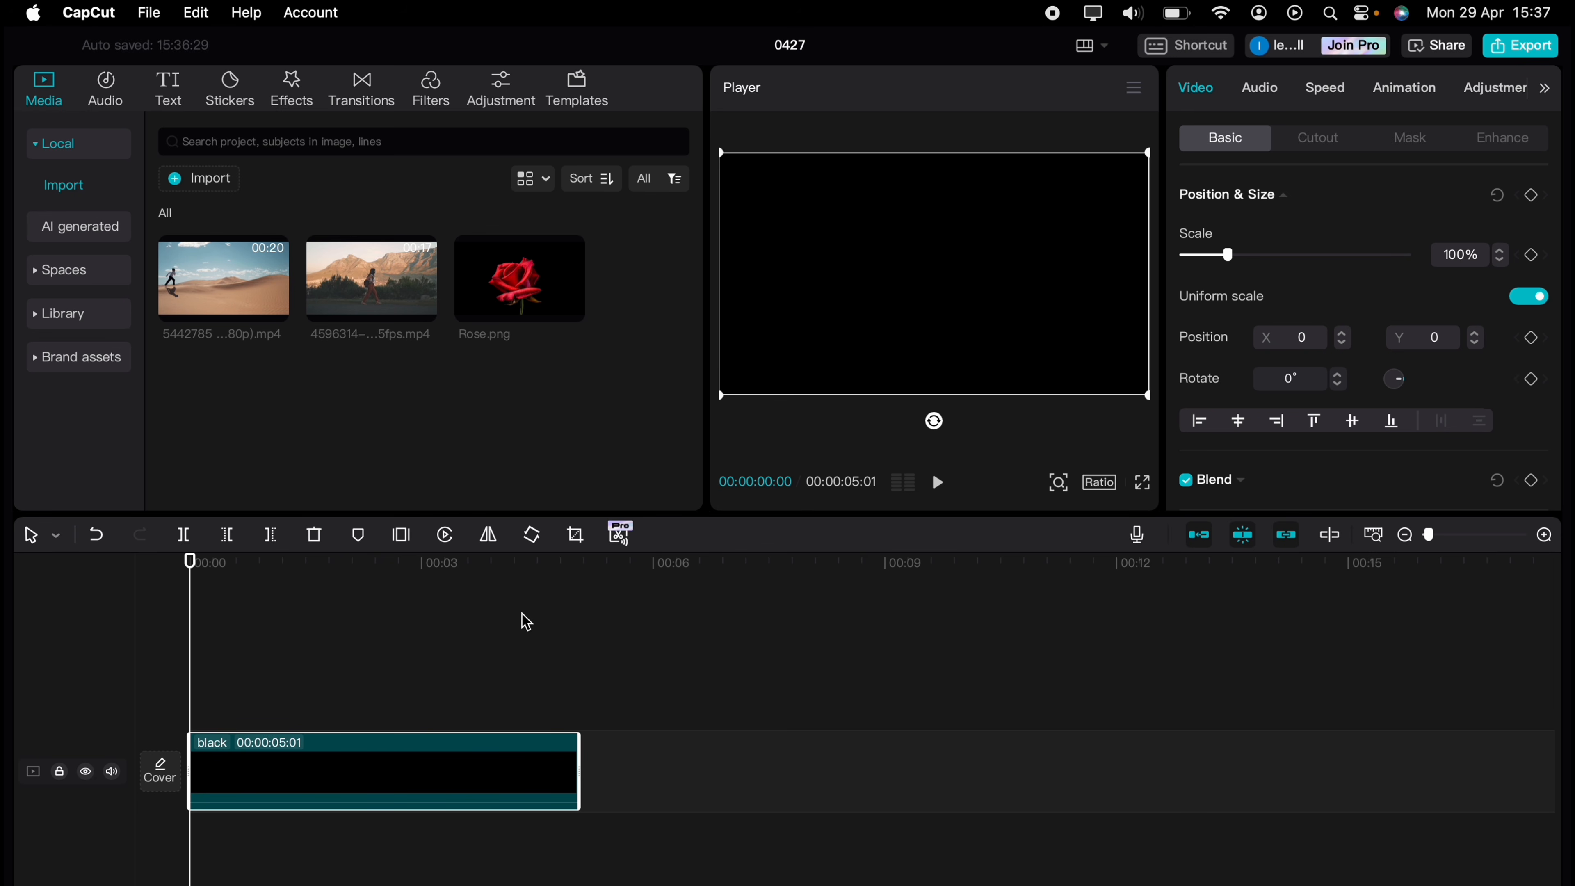
Add the multicoloured red, blue and yellow ABC text style from the Basic category above the black clip at the timeline start.
{"action": "left_click", "coordinate": [176, 83]}
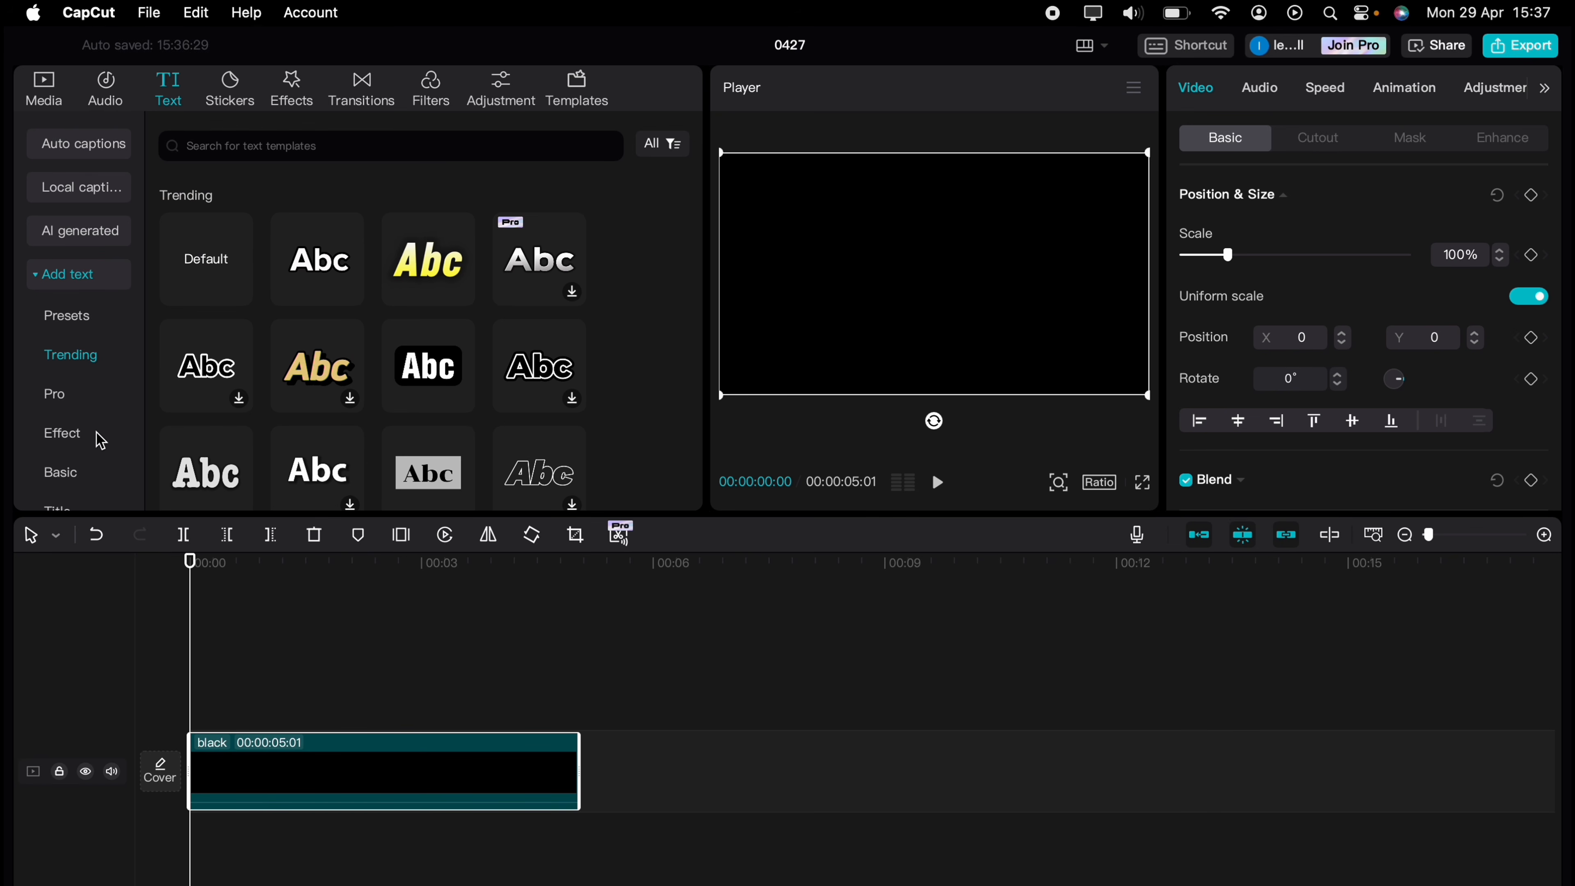
{"action": "left_click", "coordinate": [92, 478]}
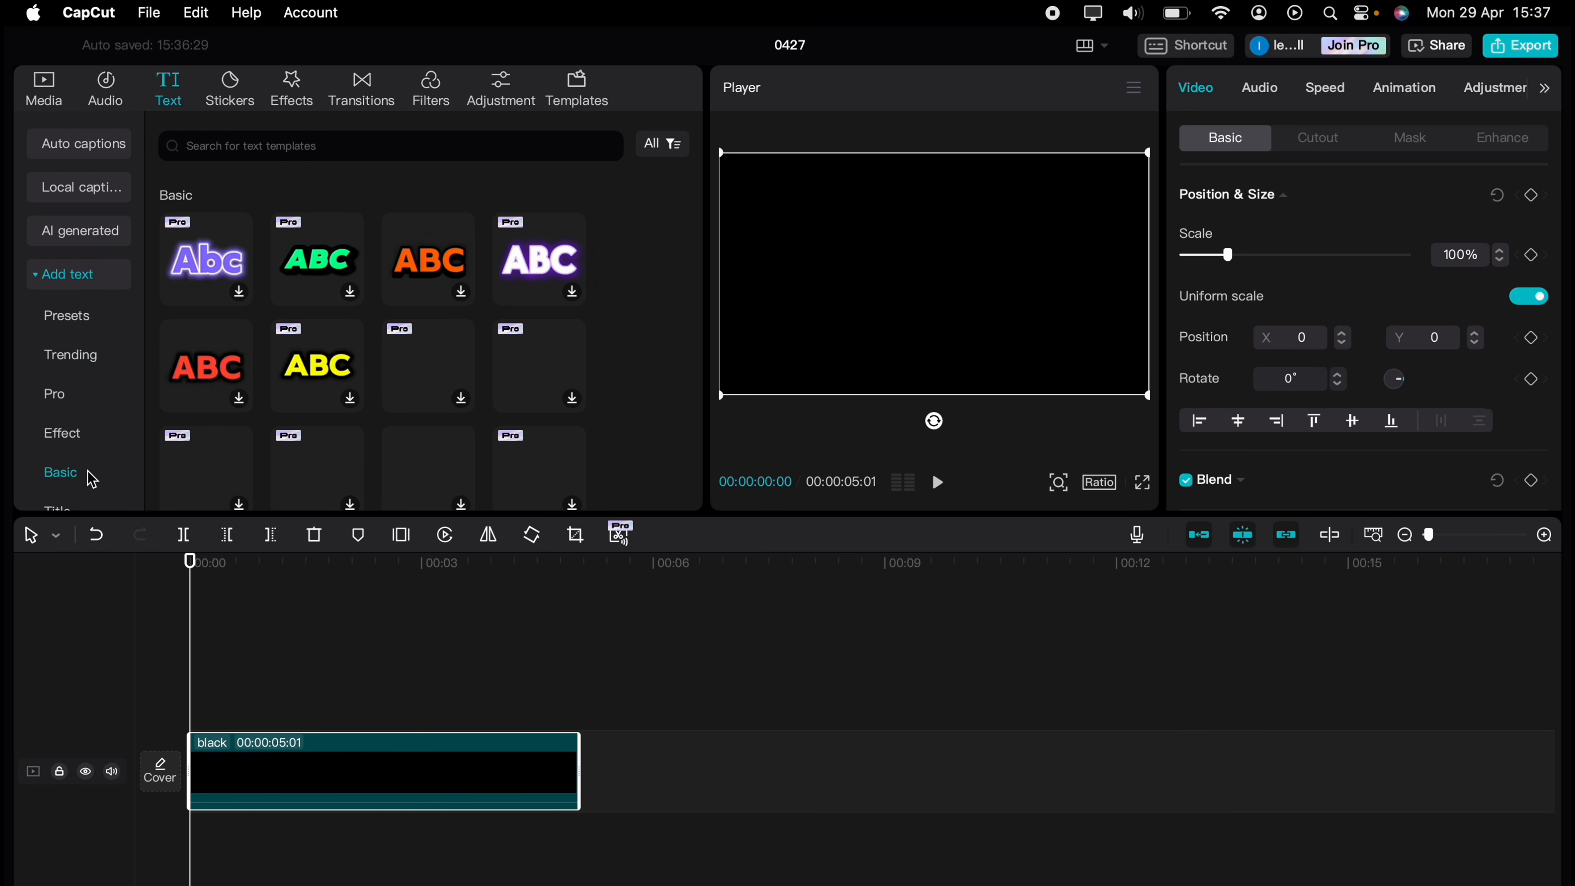
{"action": "scroll", "coordinate": [260, 430], "scroll_direction": "down", "scroll_amount": 3}
{"action": "scroll", "coordinate": [261, 430], "scroll_direction": "down", "scroll_amount": 10}
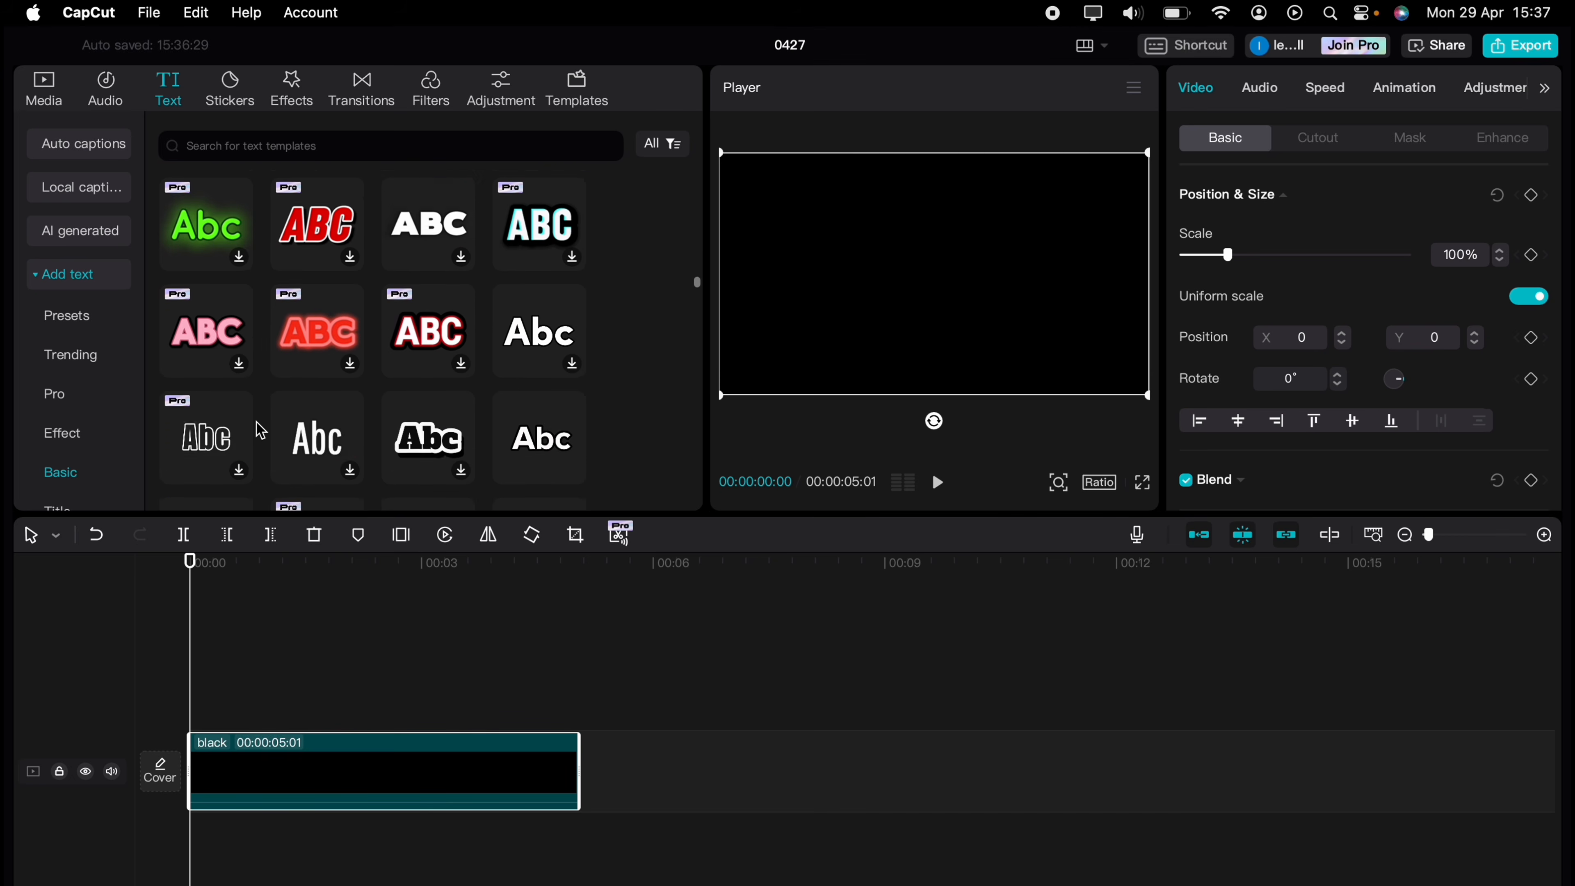
{"action": "scroll", "coordinate": [261, 430], "scroll_direction": "down", "scroll_amount": 8}
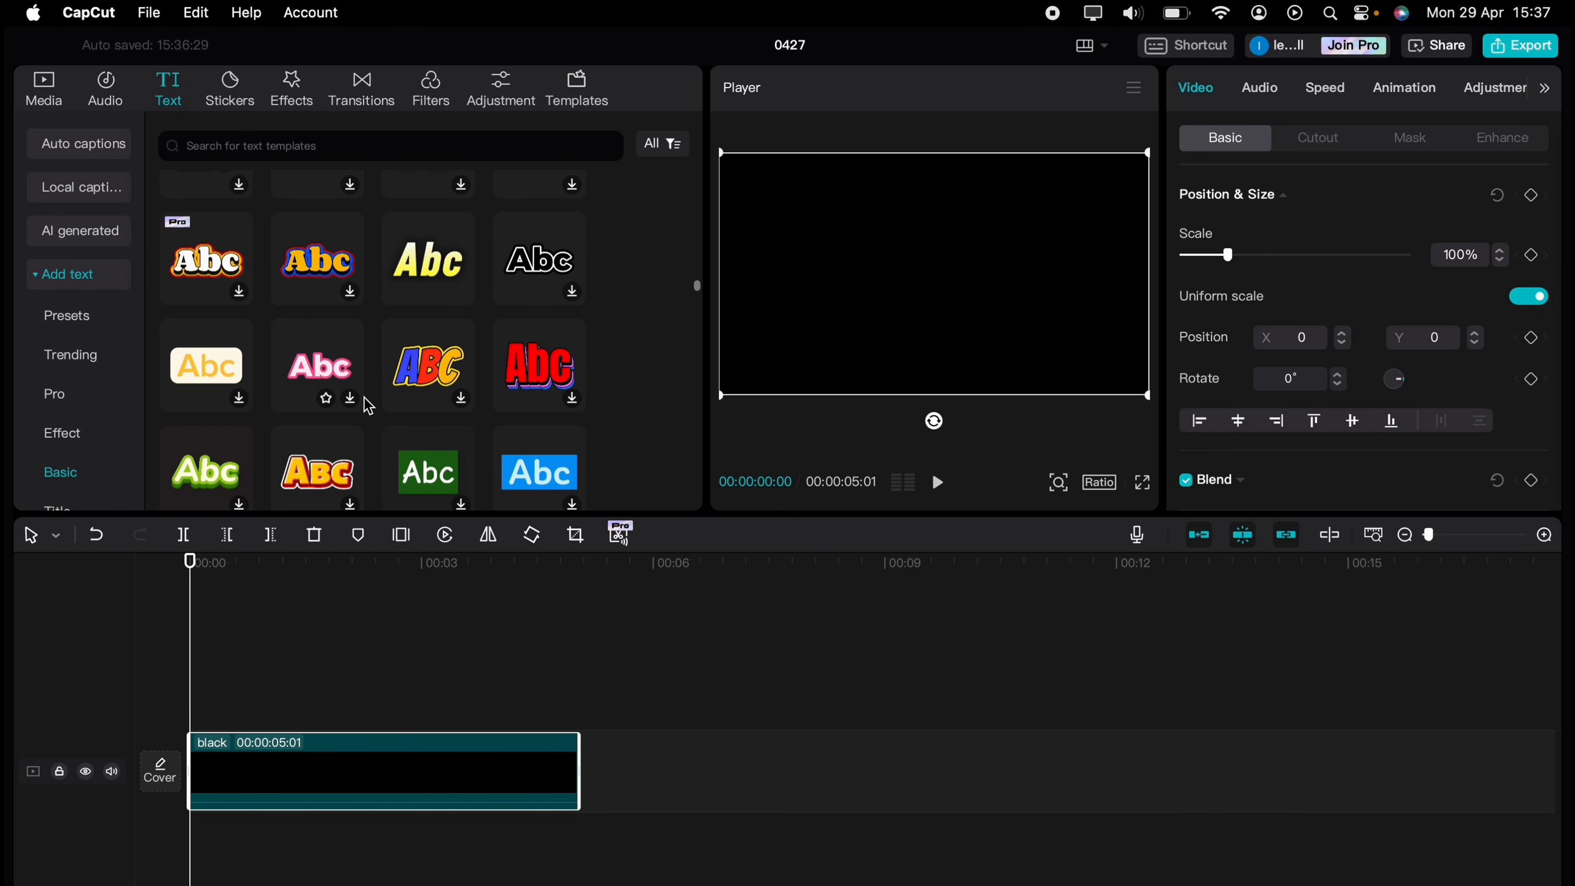
{"action": "left_click_drag", "start_coordinate": [425, 369], "coordinate": [201, 705]}
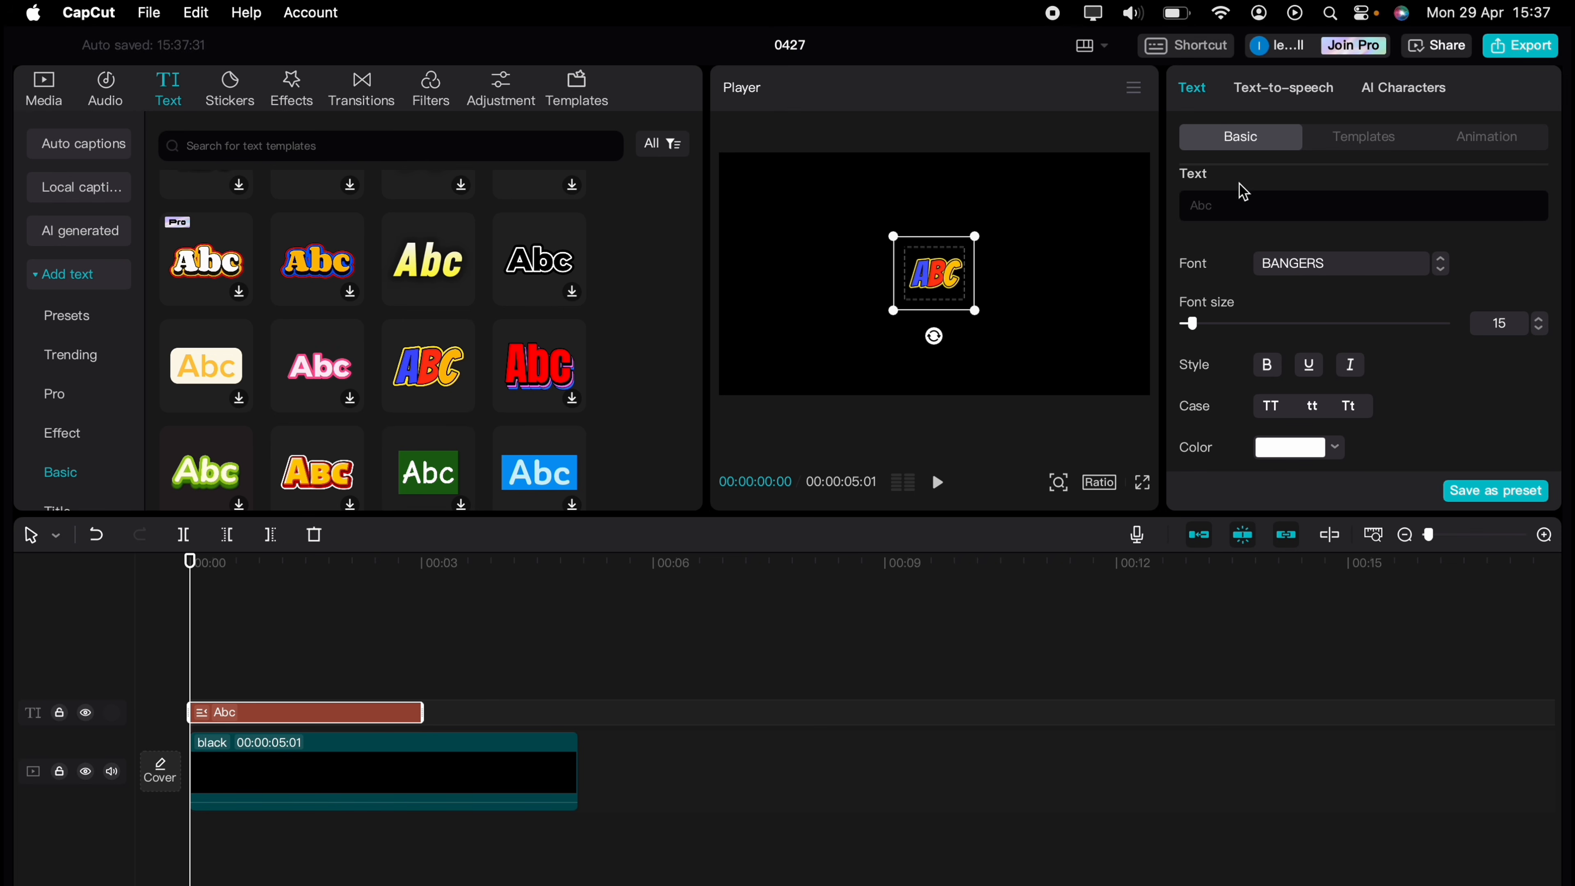
Replace the Abc text with "Colorful Text" and enlarge it to span most of the frame's width.
{"action": "left_click_drag", "start_coordinate": [1234, 206], "coordinate": [1182, 214]}
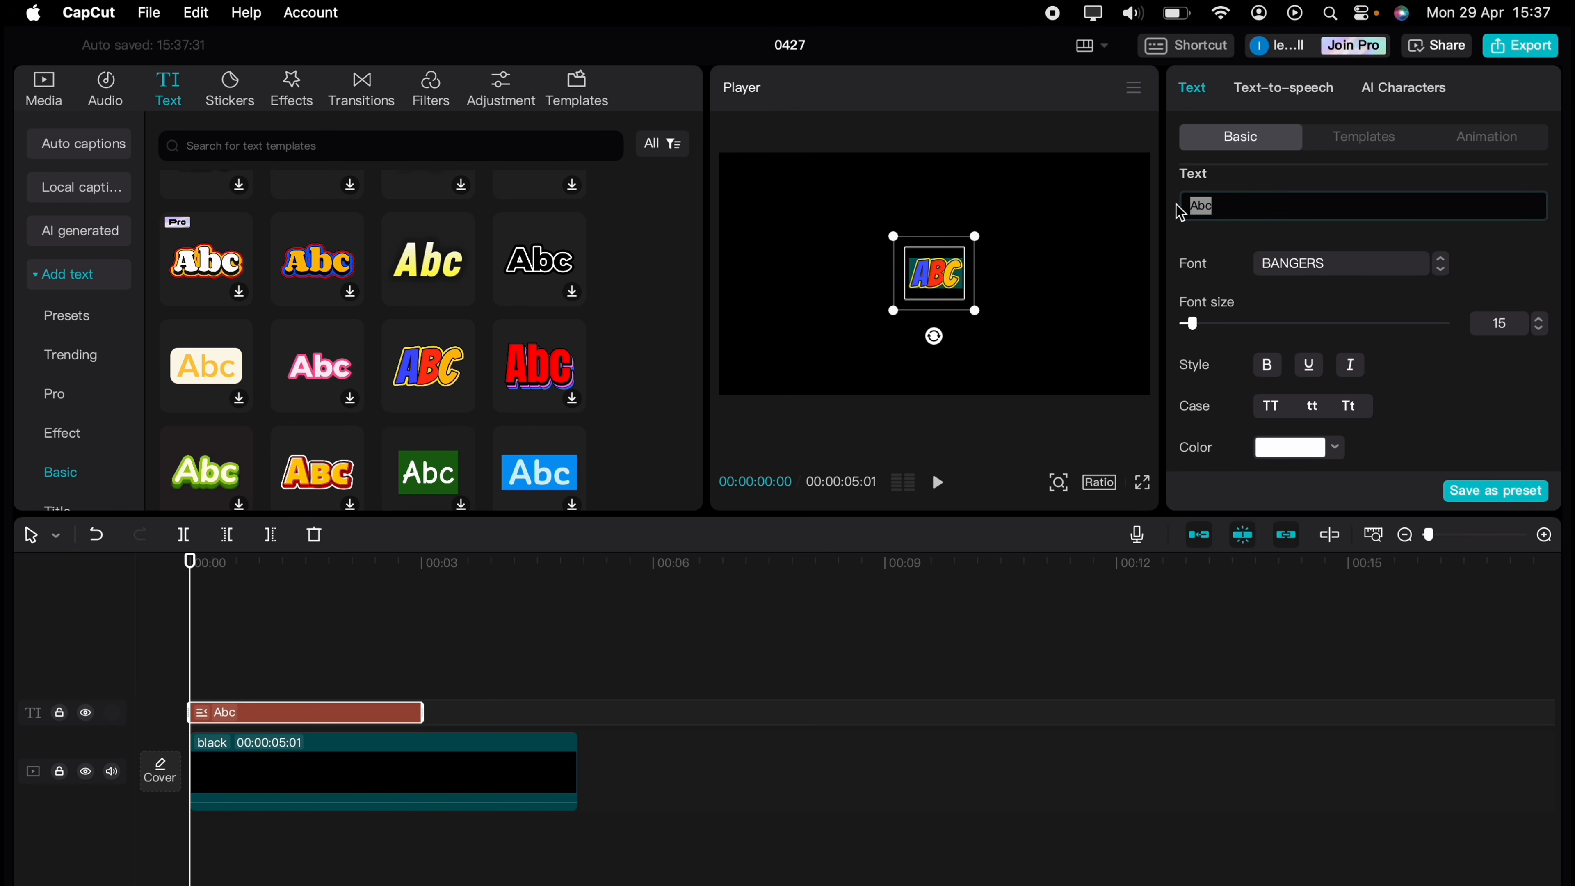
{"action": "type", "text": "Colorful Text"}
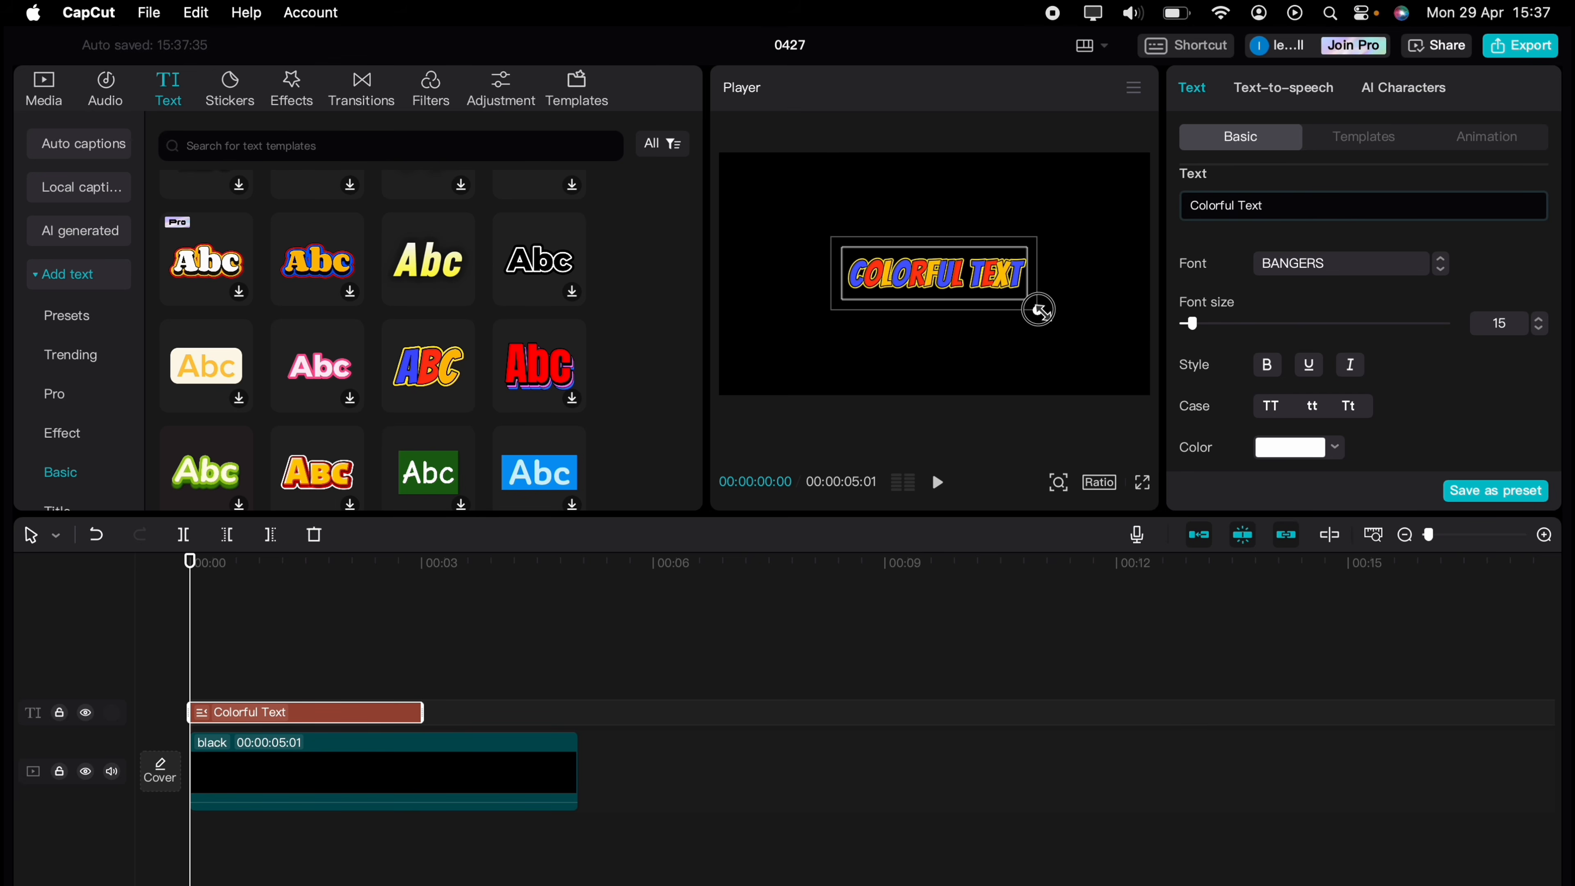
{"action": "left_click_drag", "start_coordinate": [1038, 310], "coordinate": [1177, 394]}
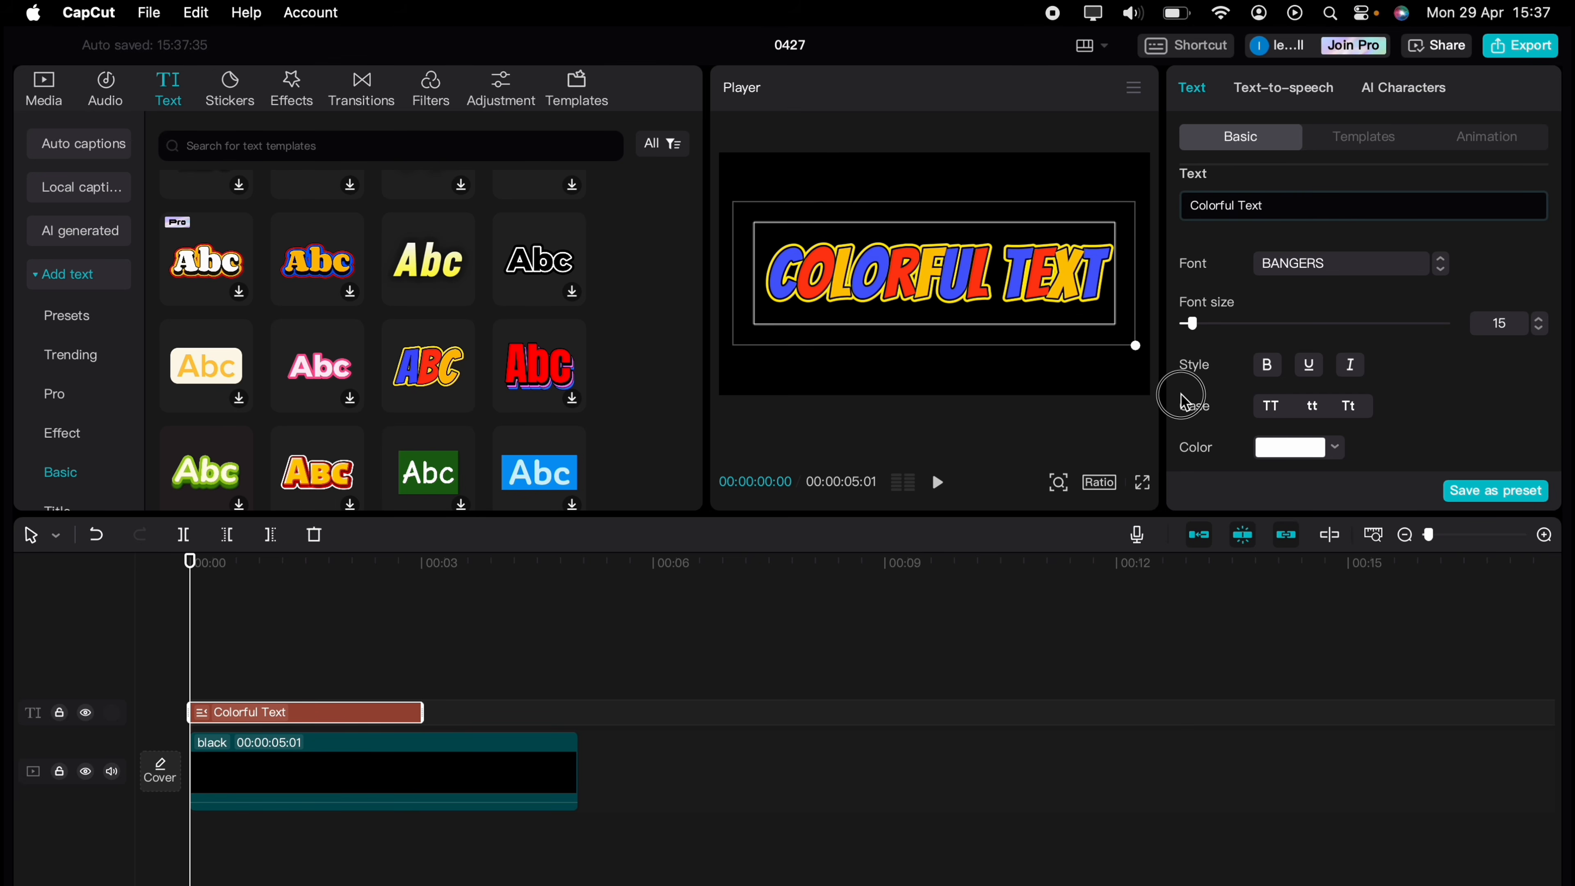
Try a script font on the Colorful Text title and set the font back to BANGERS.
{"action": "left_click", "coordinate": [1420, 268]}
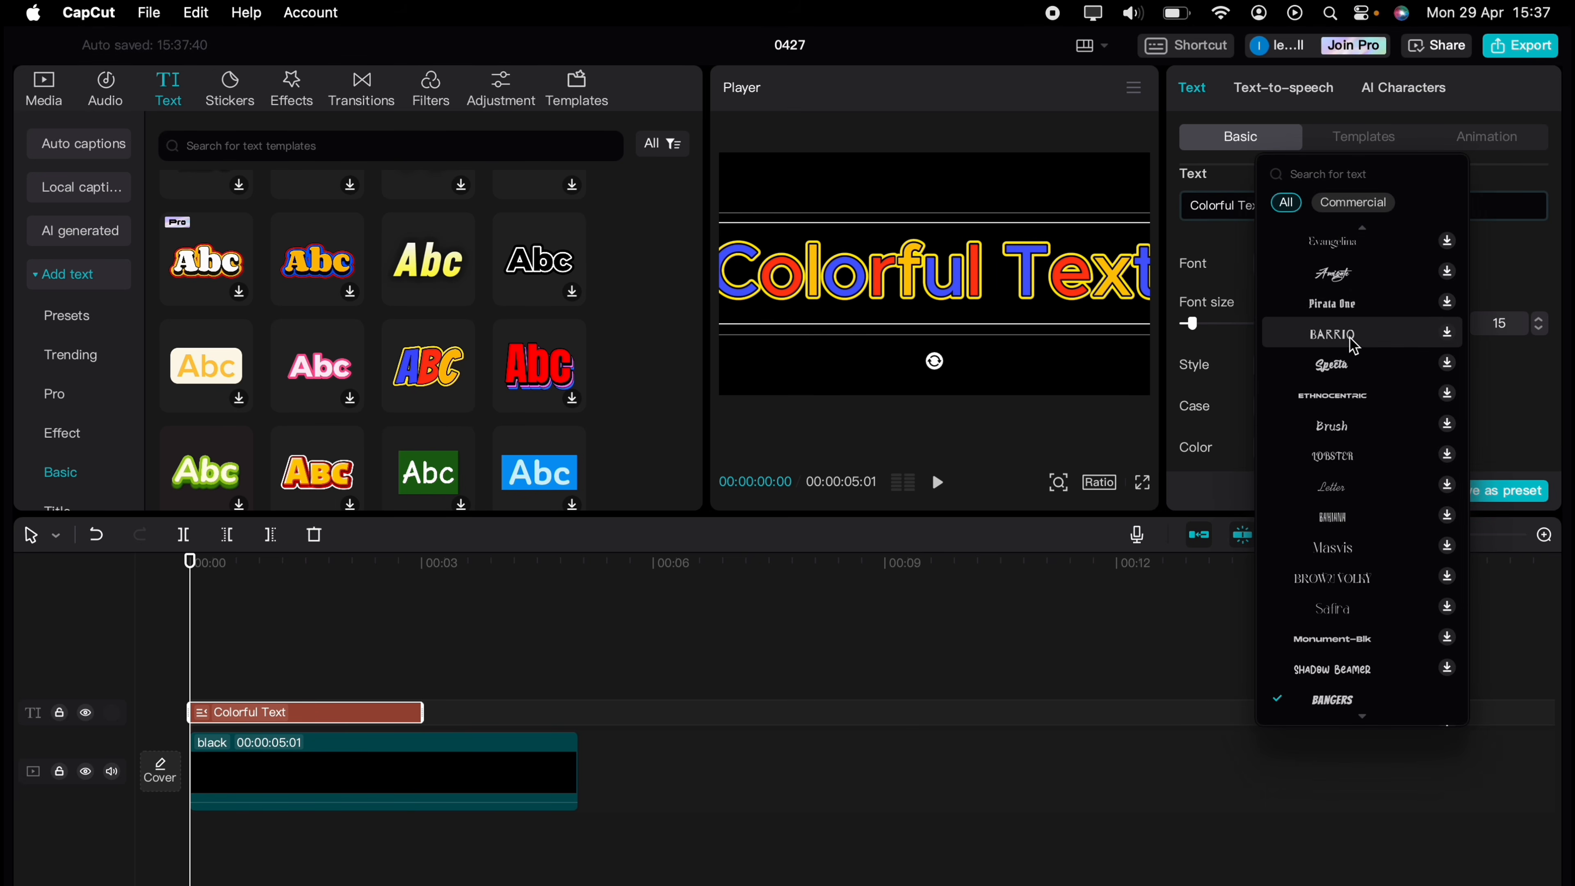
{"action": "left_click", "coordinate": [1347, 362]}
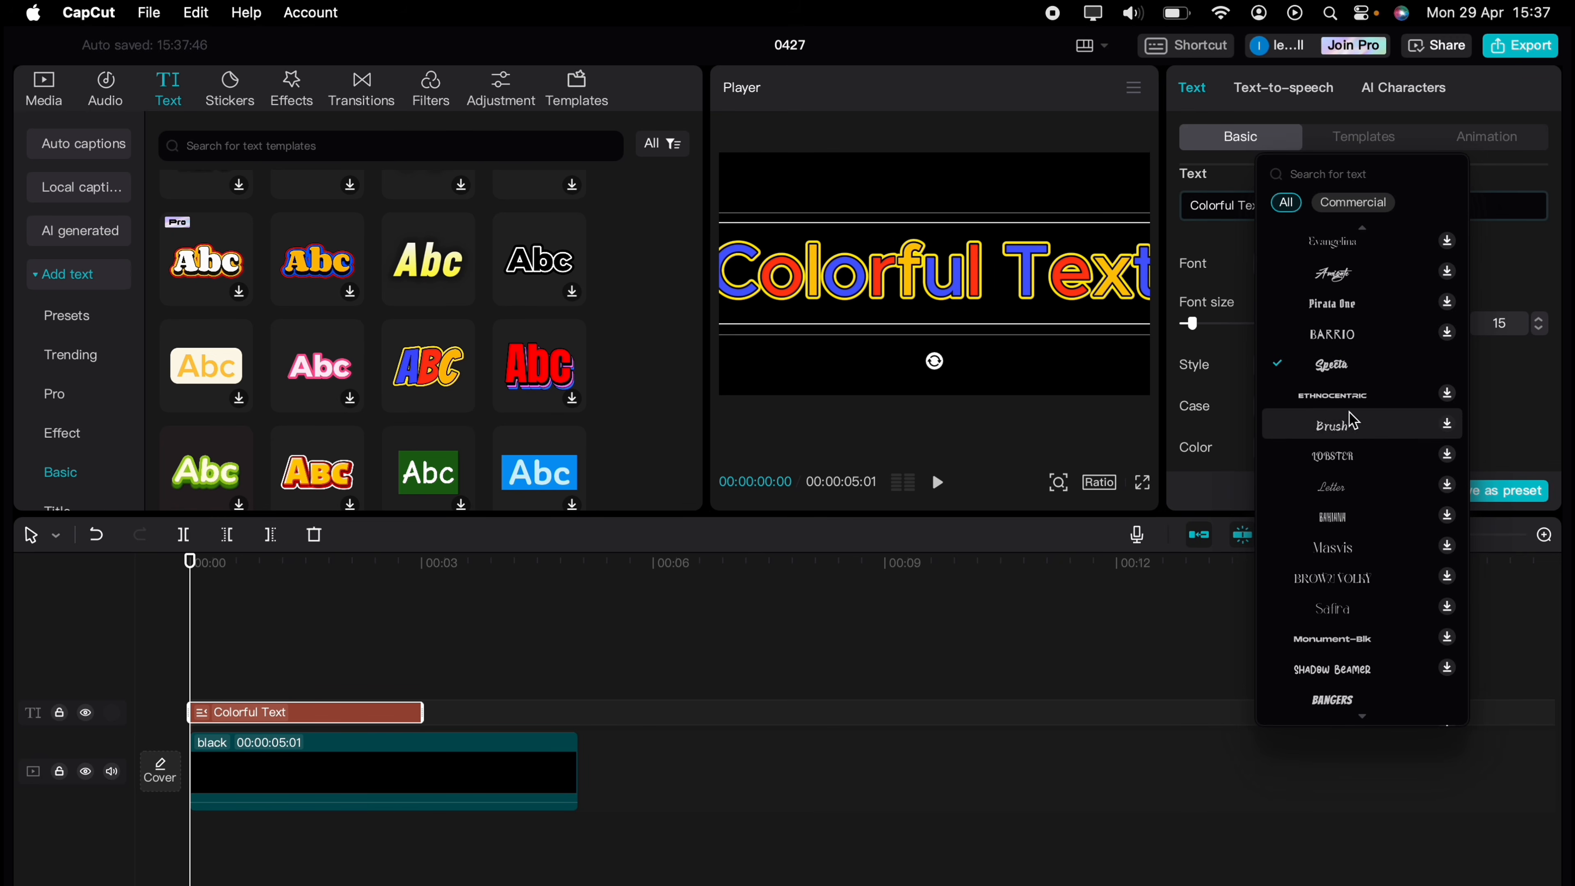
{"action": "scroll", "coordinate": [1346, 546], "scroll_direction": "down", "scroll_amount": 3}
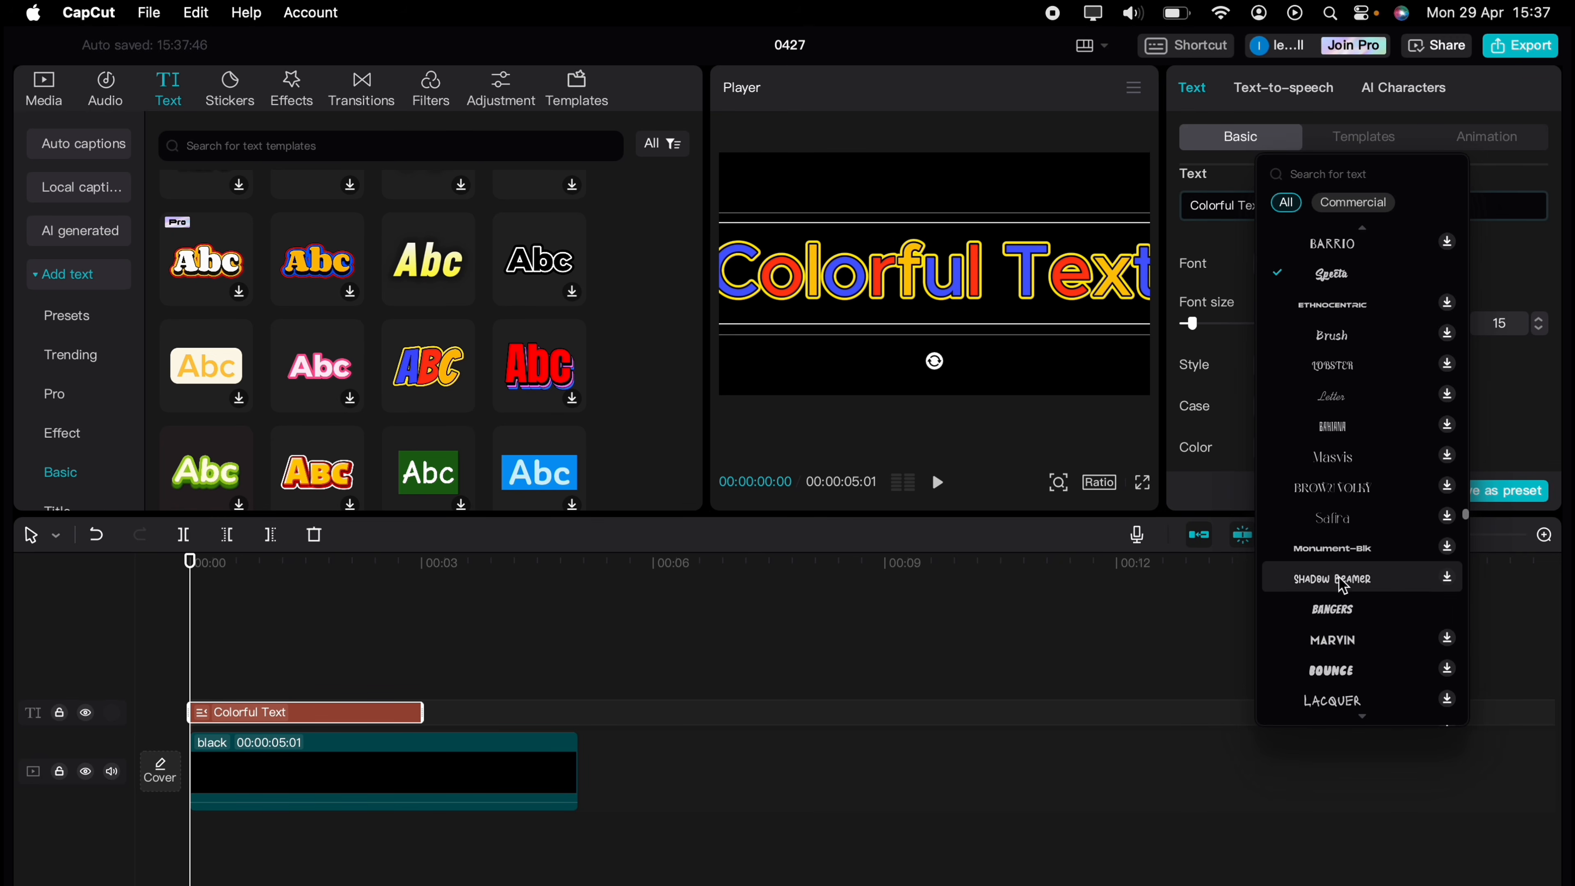
{"action": "left_click", "coordinate": [1342, 611]}
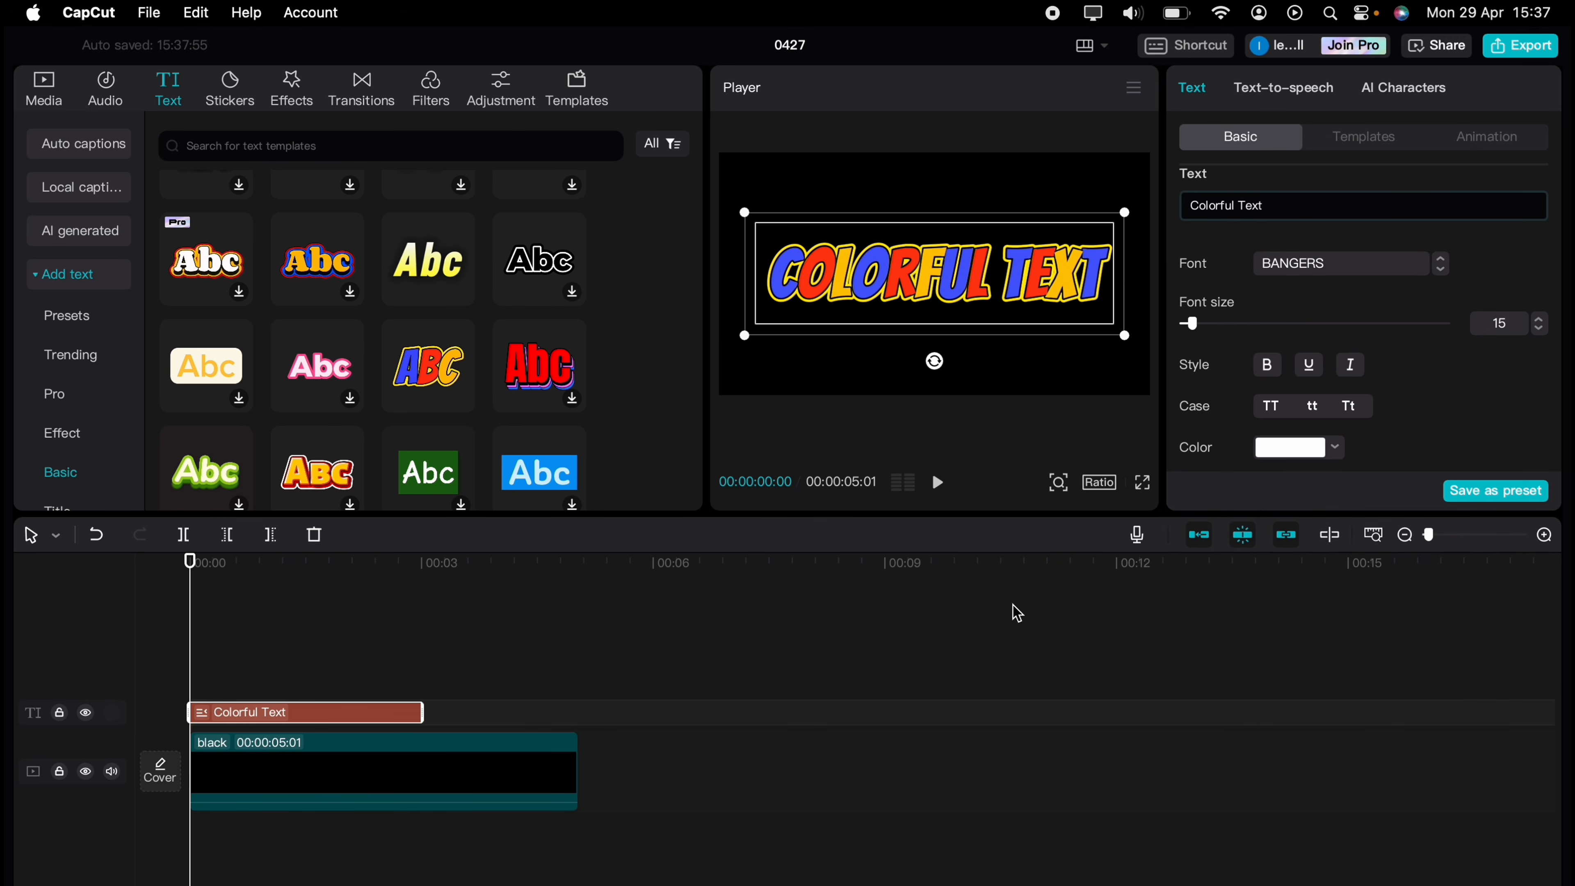
Extend the Colorful Text clip to the black clip's end, compare the flip and Slide Up In animations, and apply the bouncing-letters one.
{"action": "left_click_drag", "start_coordinate": [424, 708], "coordinate": [581, 707]}
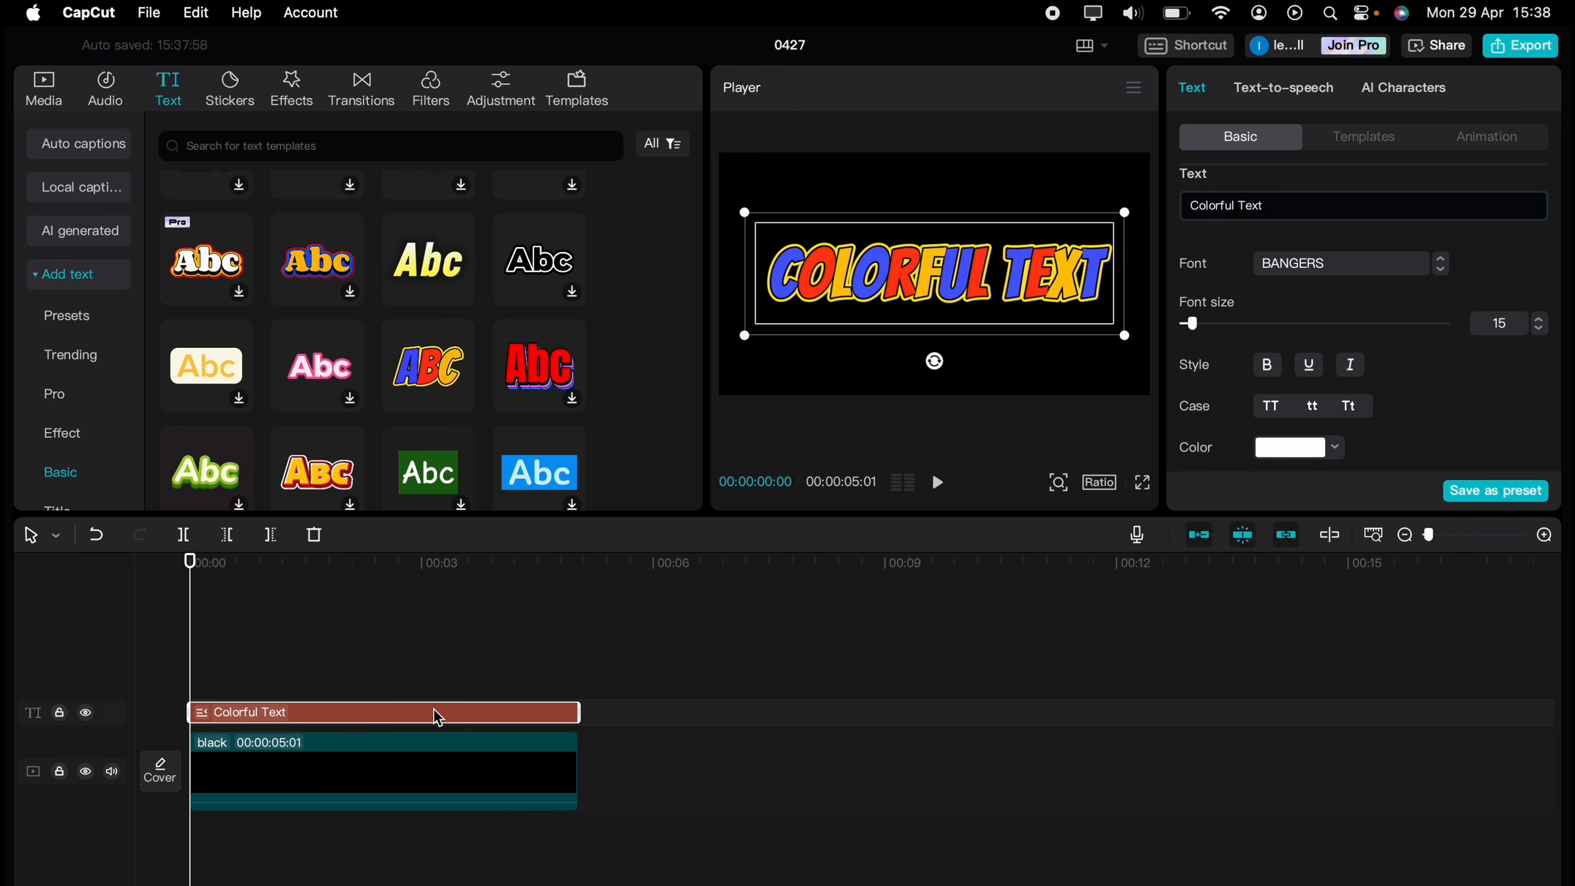
{"action": "left_click", "coordinate": [1488, 146]}
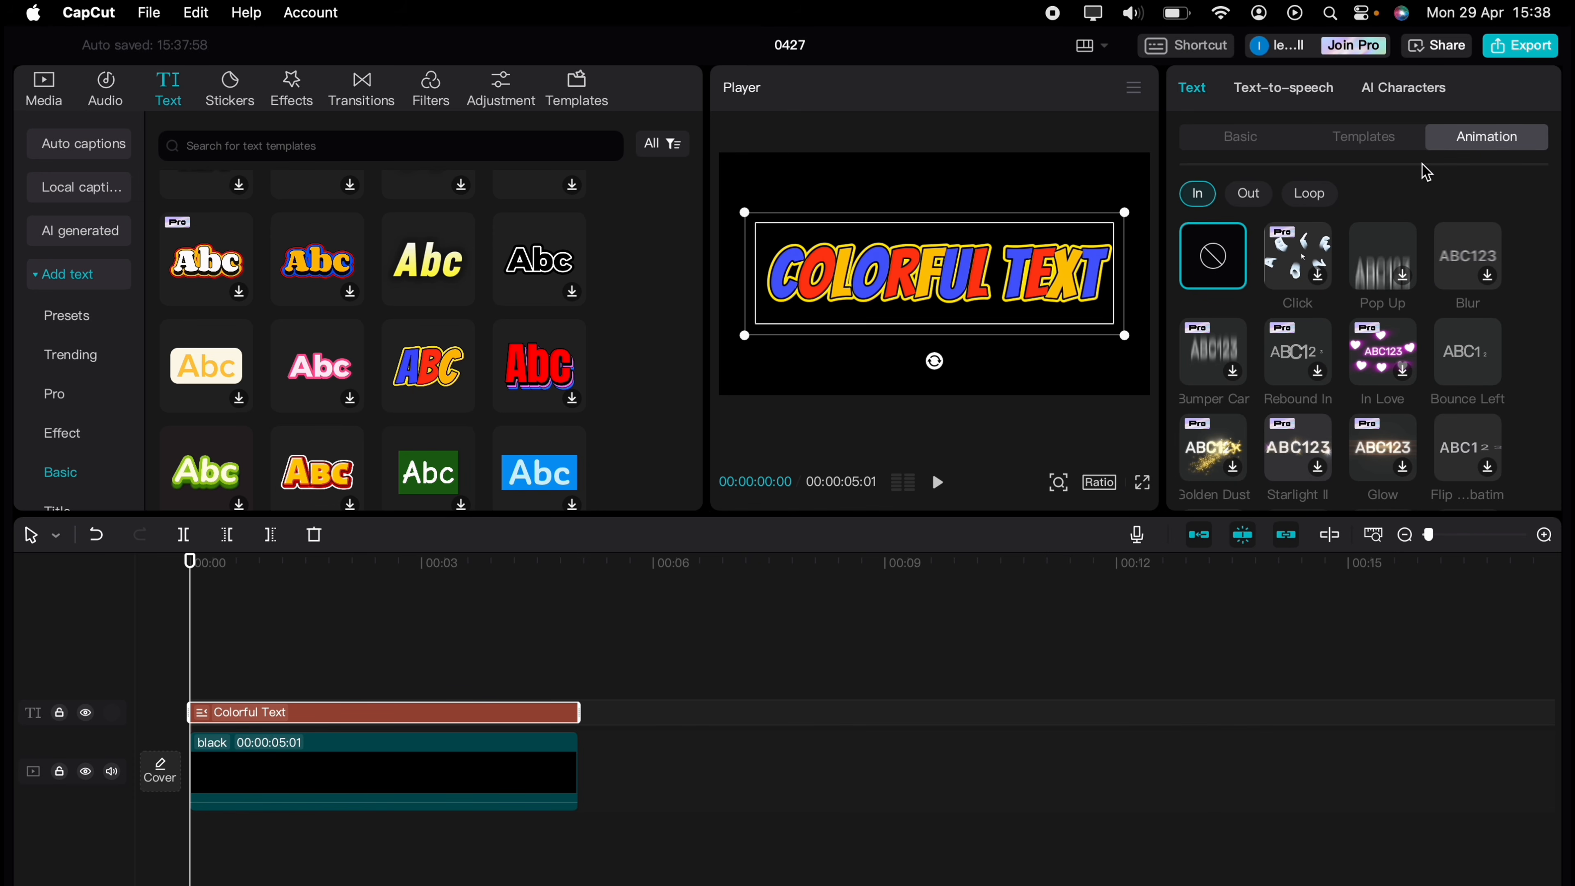
{"action": "scroll", "coordinate": [1279, 415], "scroll_direction": "down", "scroll_amount": 3}
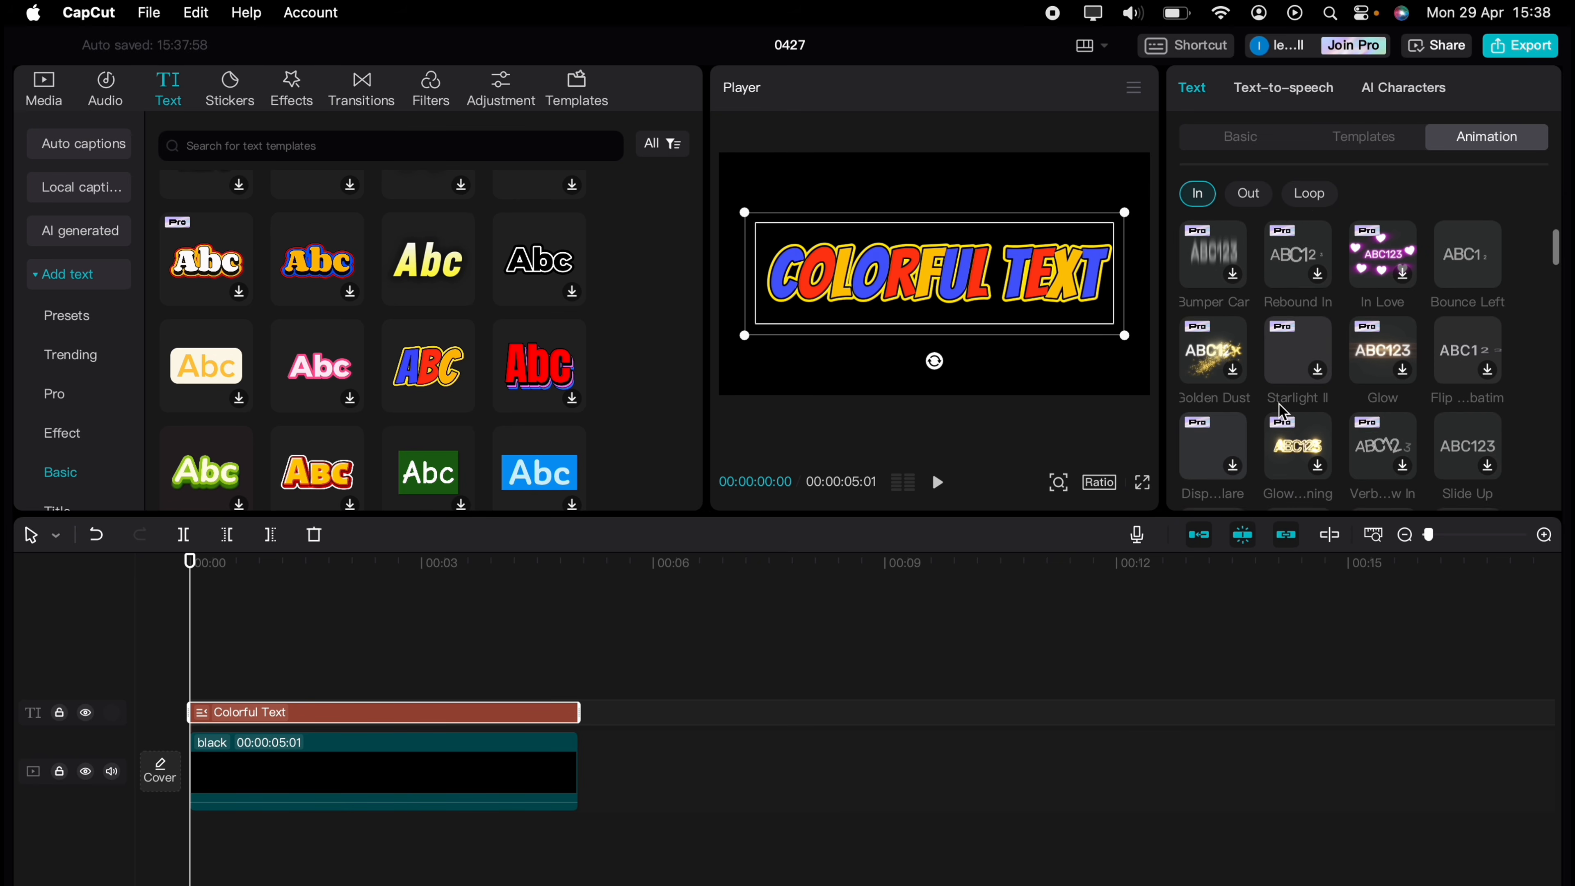
{"action": "left_click", "coordinate": [1465, 312]}
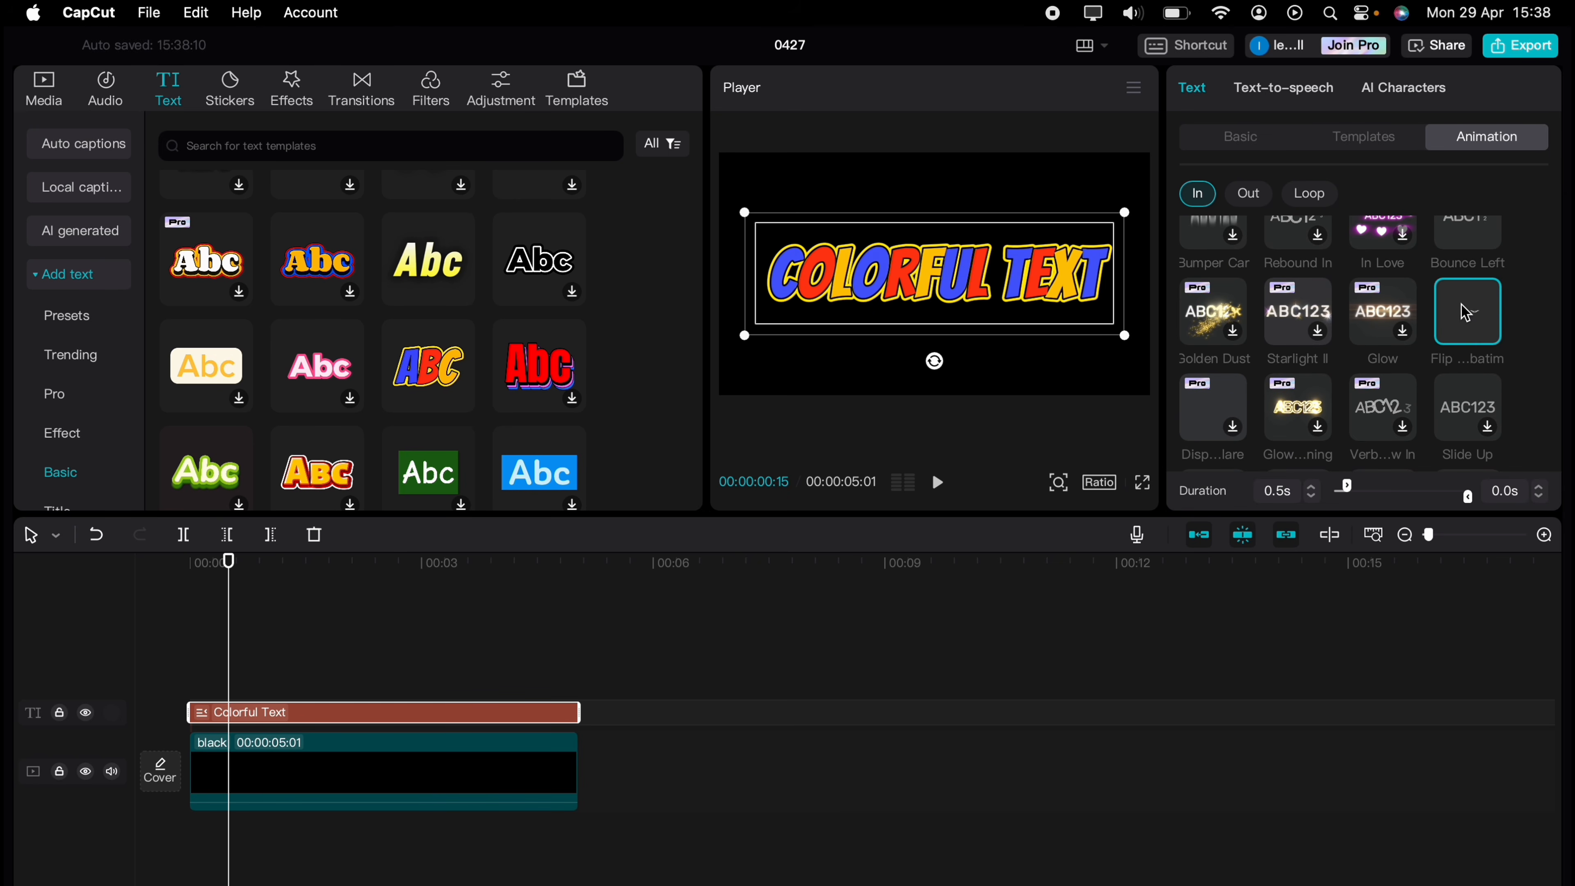
{"action": "left_click", "coordinate": [1460, 397]}
{"action": "scroll", "coordinate": [1460, 397], "scroll_direction": "down", "scroll_amount": 3}
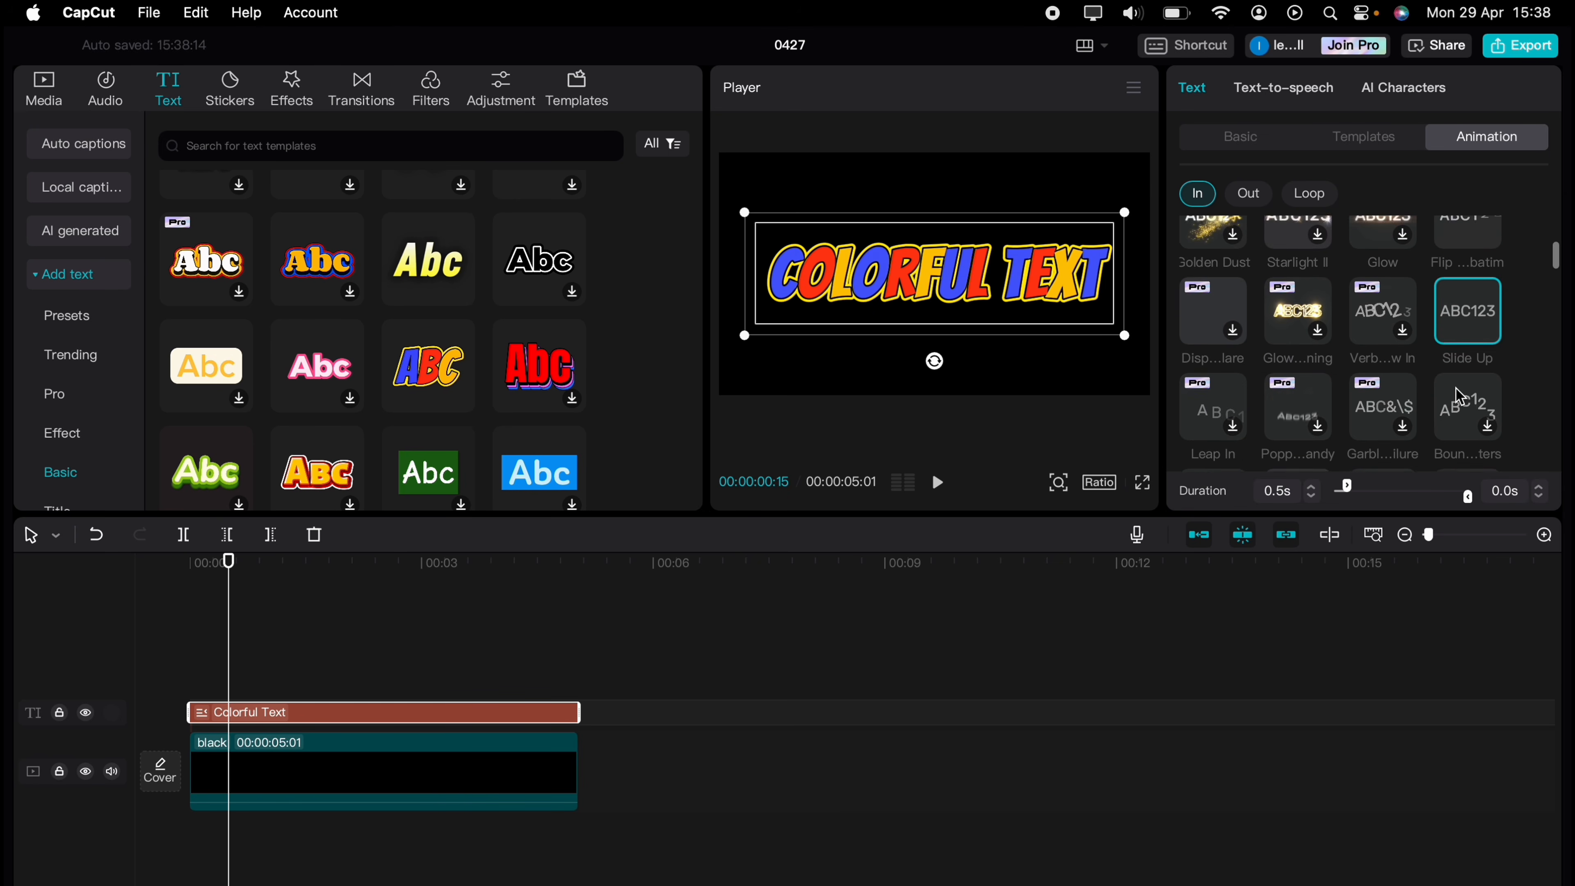
{"action": "left_click", "coordinate": [1460, 397]}
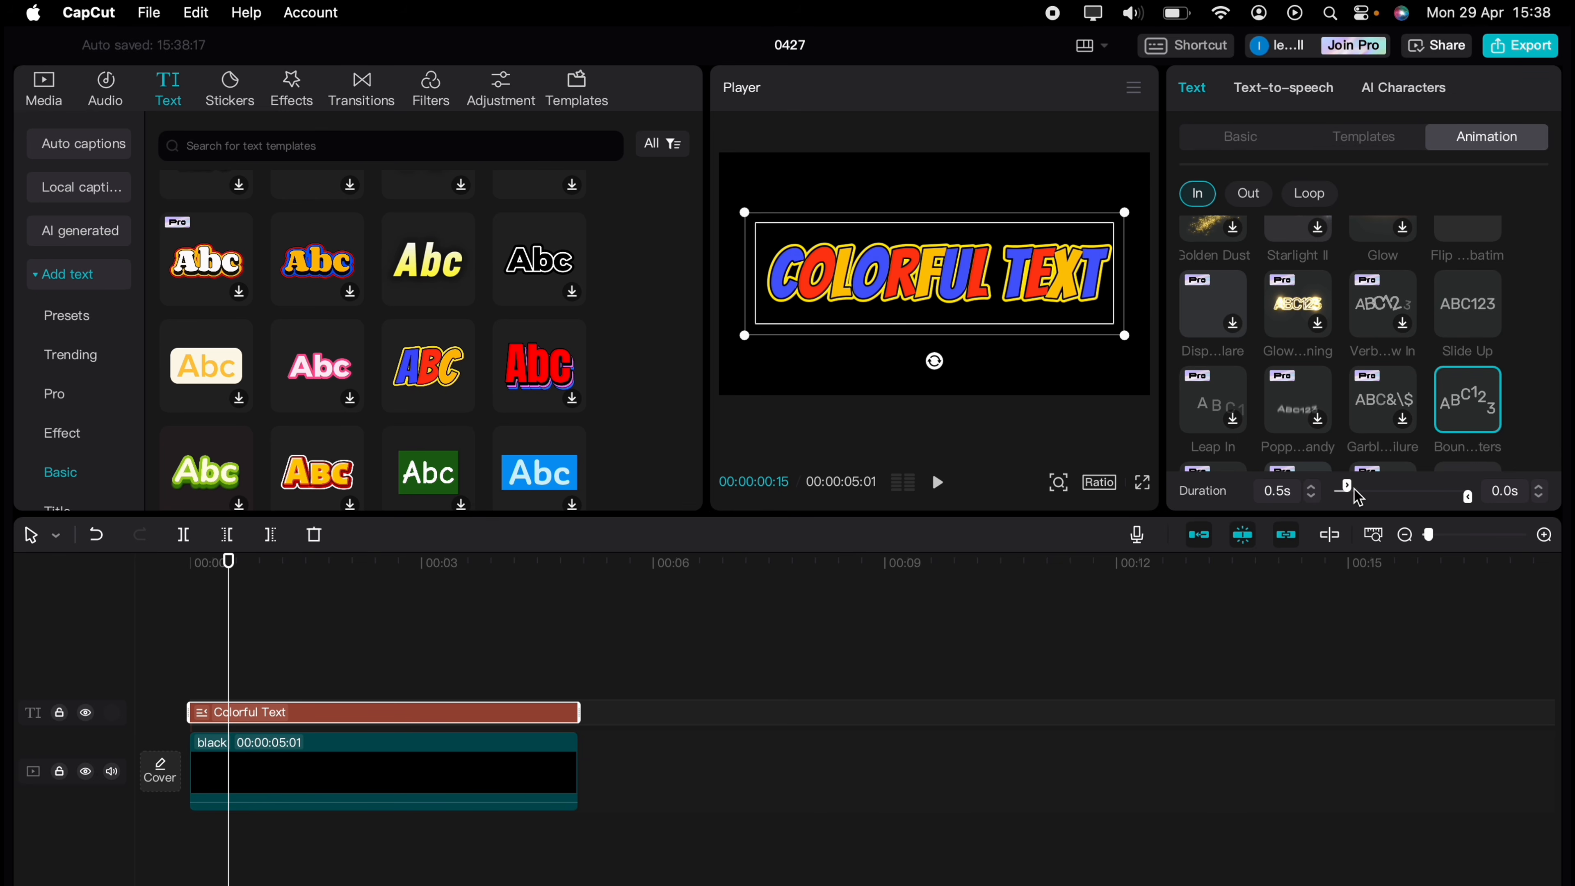
Lengthen the bouncing-letters In animation on the Colorful Text title to at least 0.7 s.
{"action": "left_click_drag", "start_coordinate": [1466, 497], "coordinate": [1365, 498]}
{"action": "left_click", "coordinate": [1314, 484]}
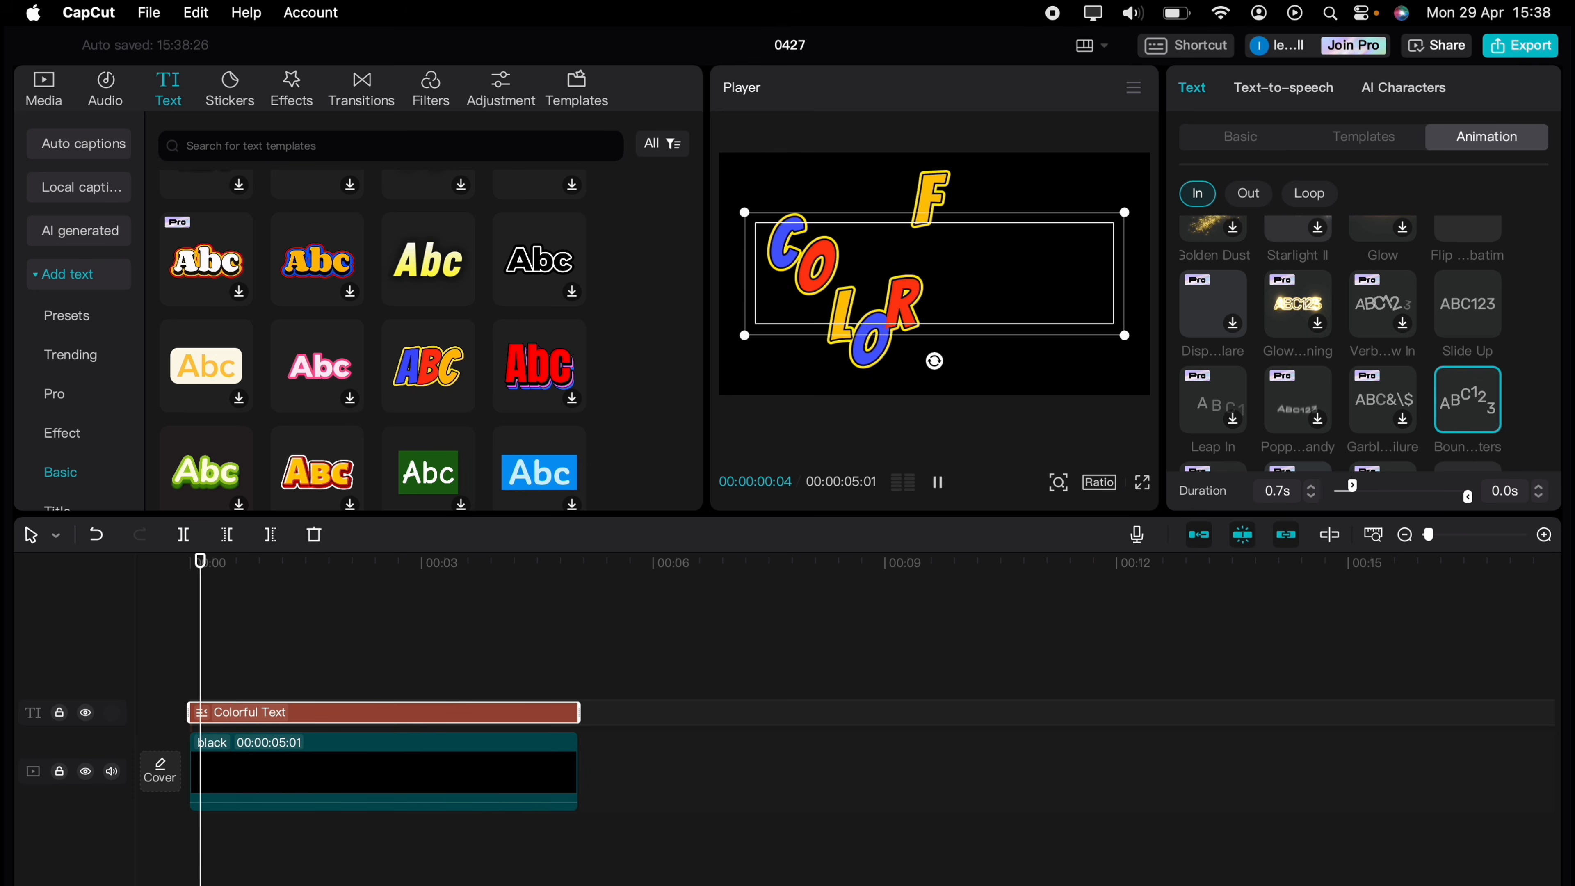
{"action": "left_click", "coordinate": [1316, 483]}
{"action": "left_click", "coordinate": [1316, 485]}
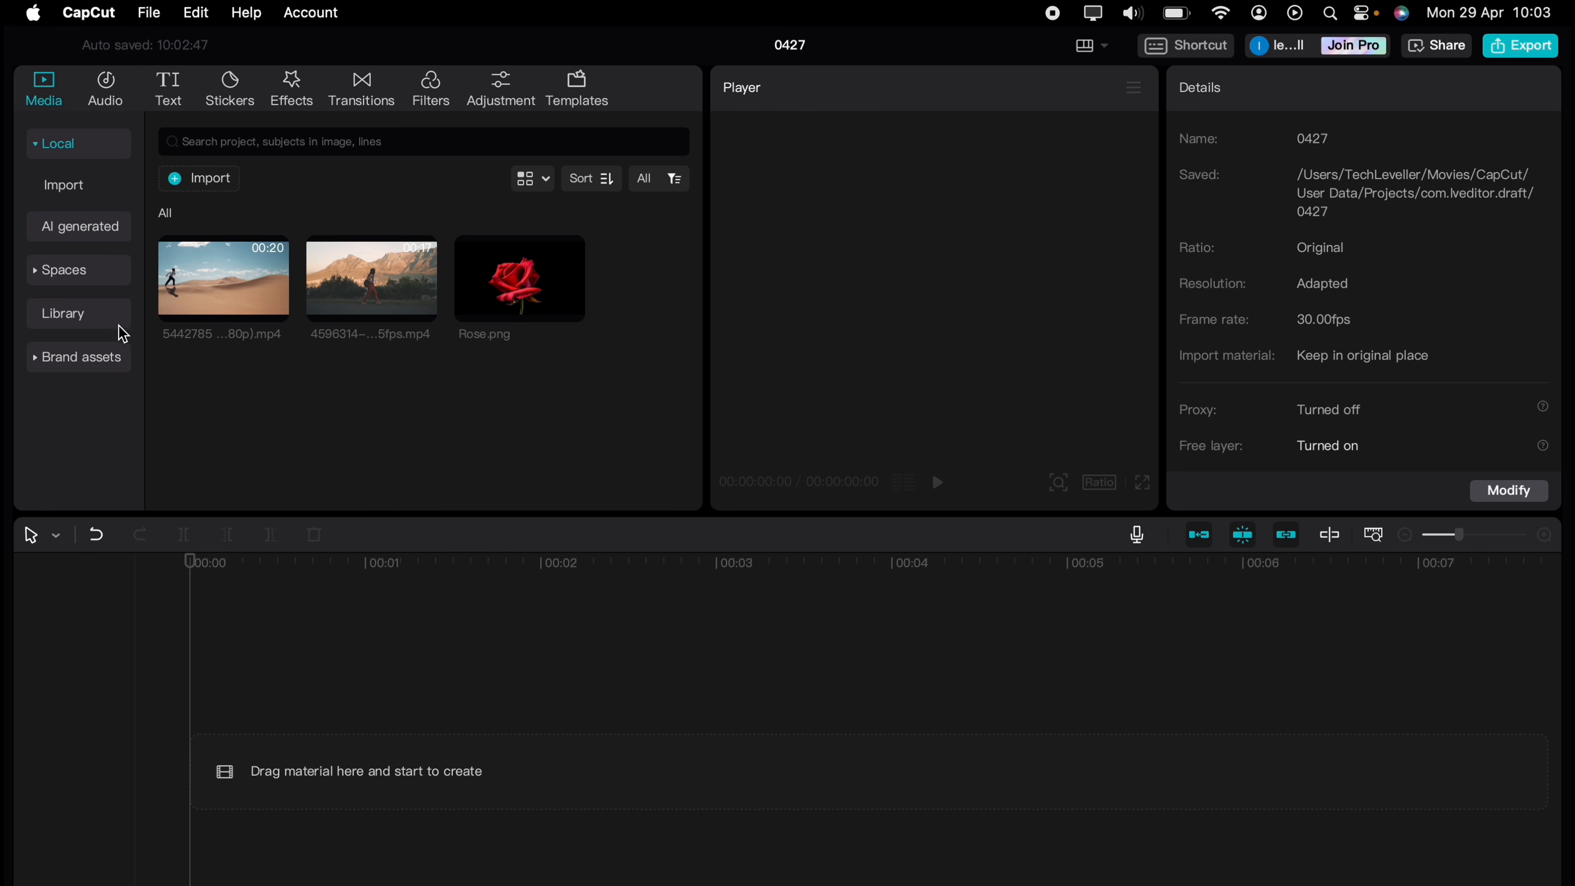
Place the black library clip on the empty timeline and add a Default text clip above it, extended to the same length.
{"action": "left_click", "coordinate": [111, 317]}
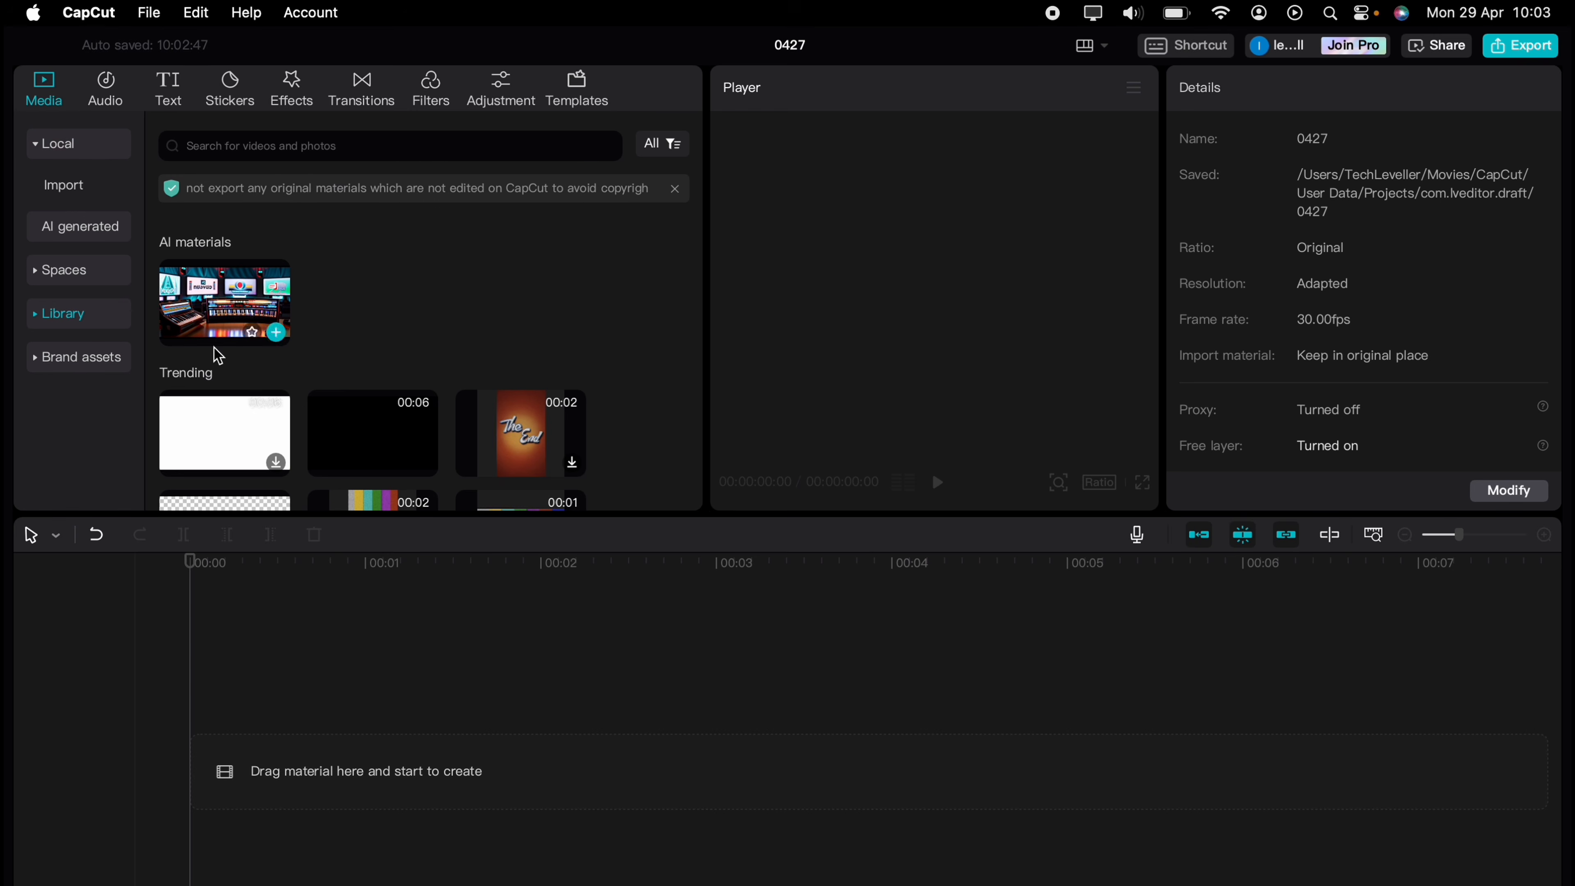
{"action": "left_click_drag", "start_coordinate": [334, 426], "coordinate": [237, 732]}
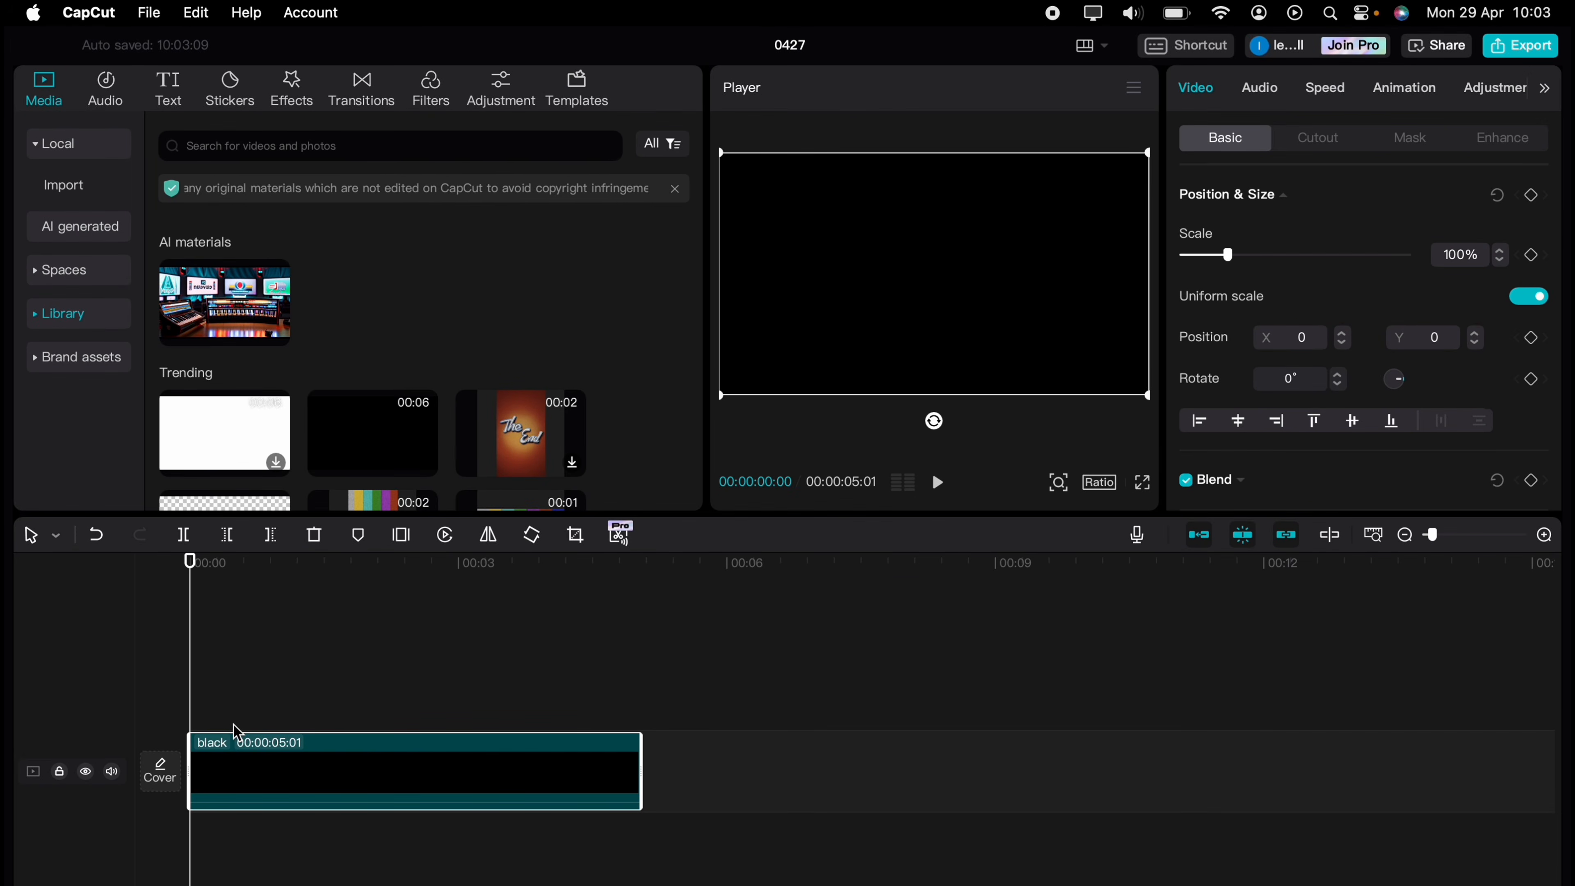
{"action": "left_click", "coordinate": [168, 87]}
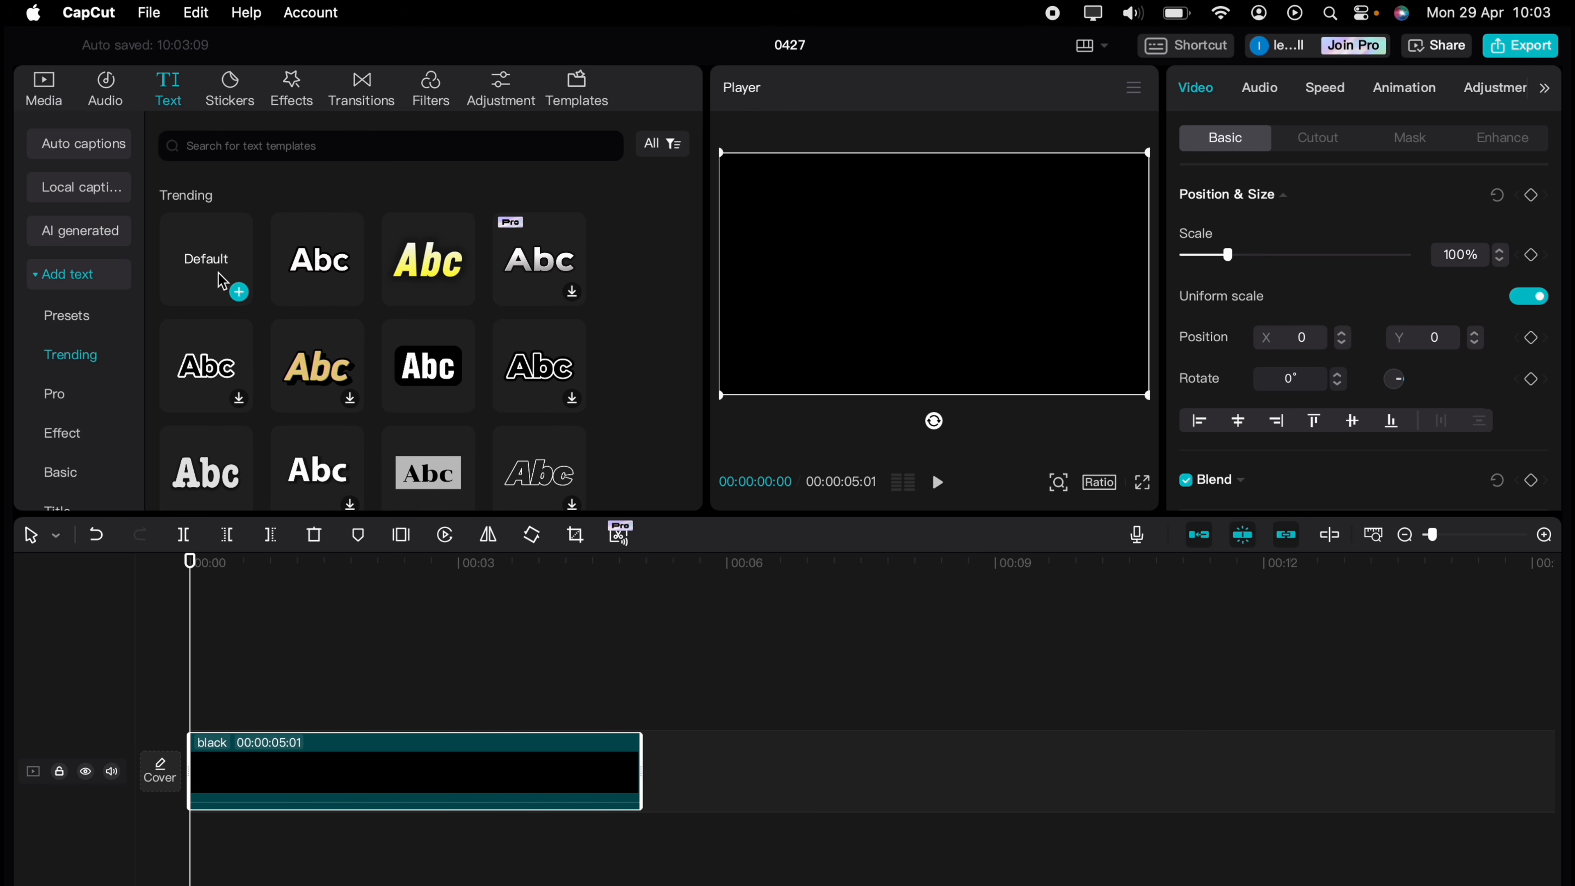
{"action": "left_click_drag", "start_coordinate": [211, 268], "coordinate": [197, 701]}
{"action": "left_click_drag", "start_coordinate": [459, 712], "coordinate": [634, 714]}
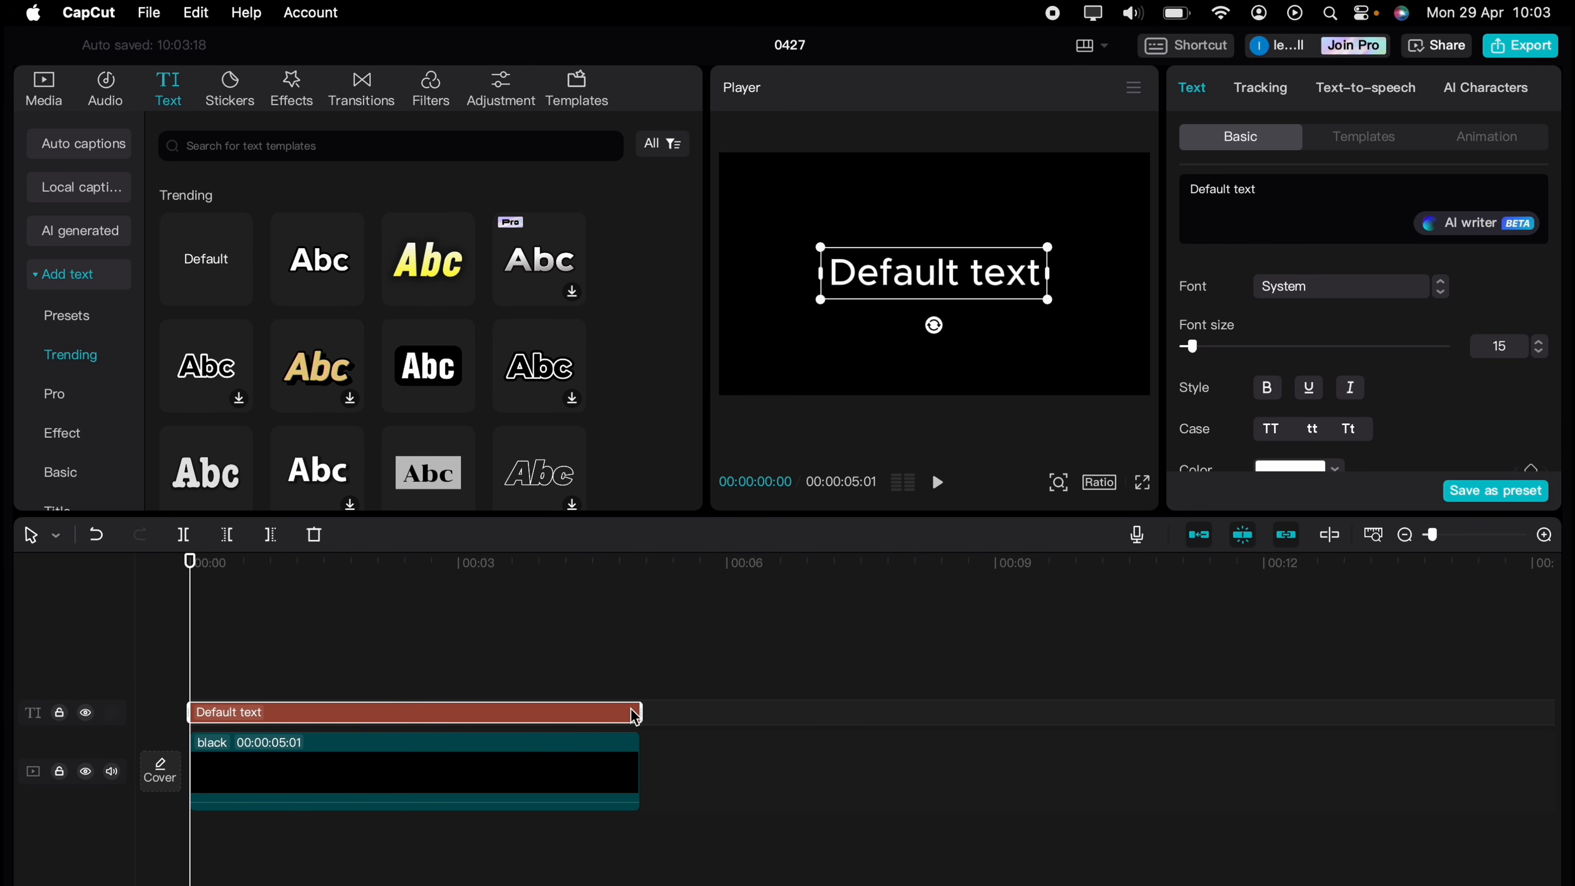
Change the default text to "SPLIT" and set its font to Kanit-Black.
{"action": "triple_click", "coordinate": [1259, 187]}
{"action": "type", "text": "S"}
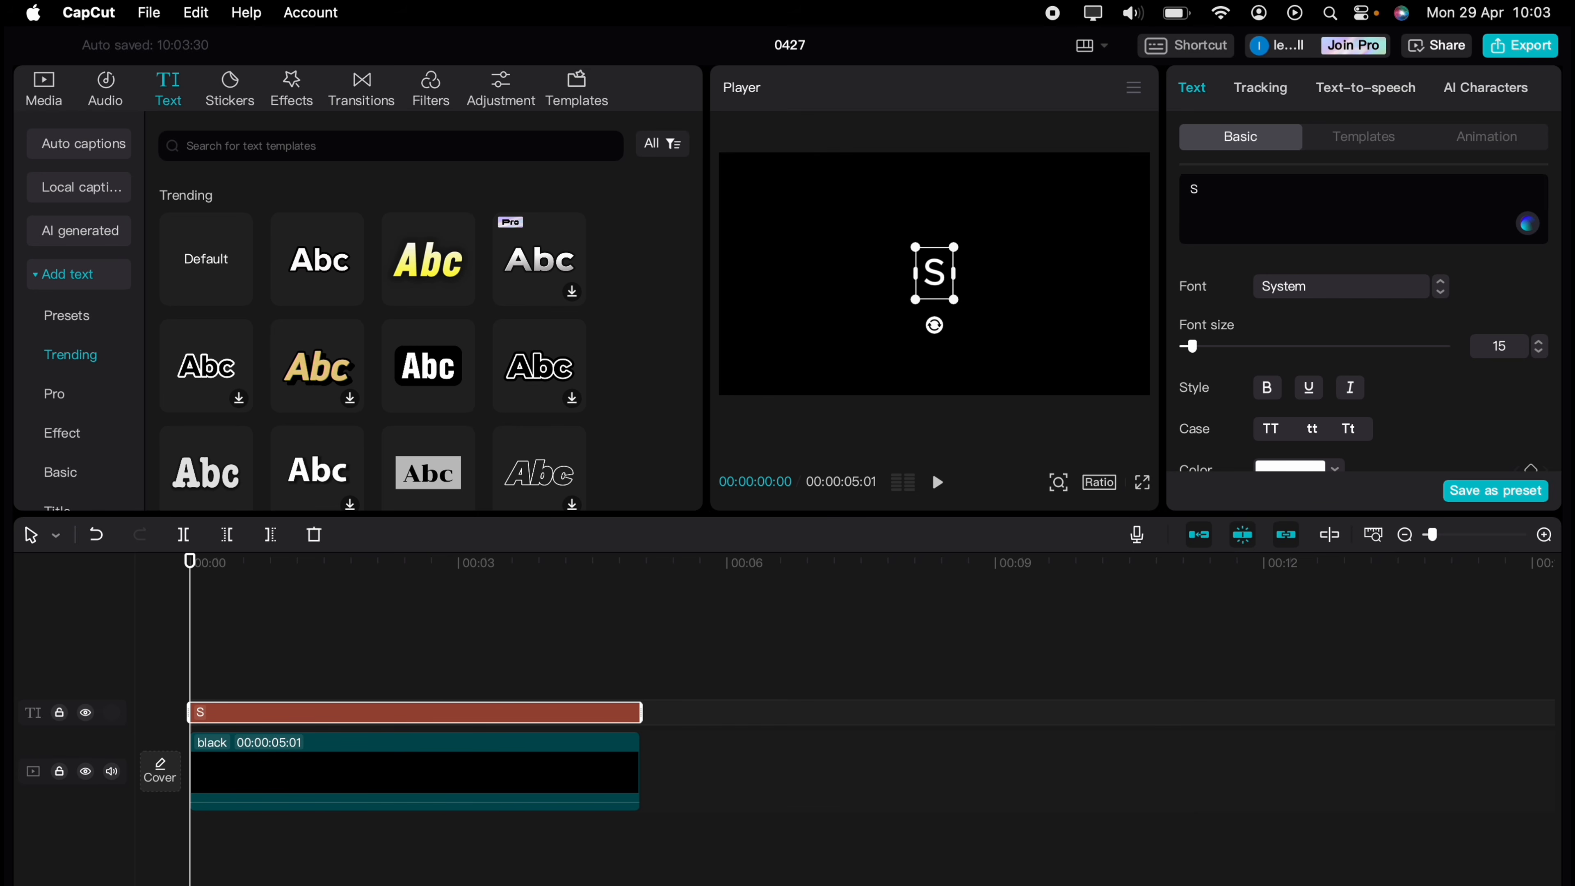
{"action": "type", "text": "PL"}
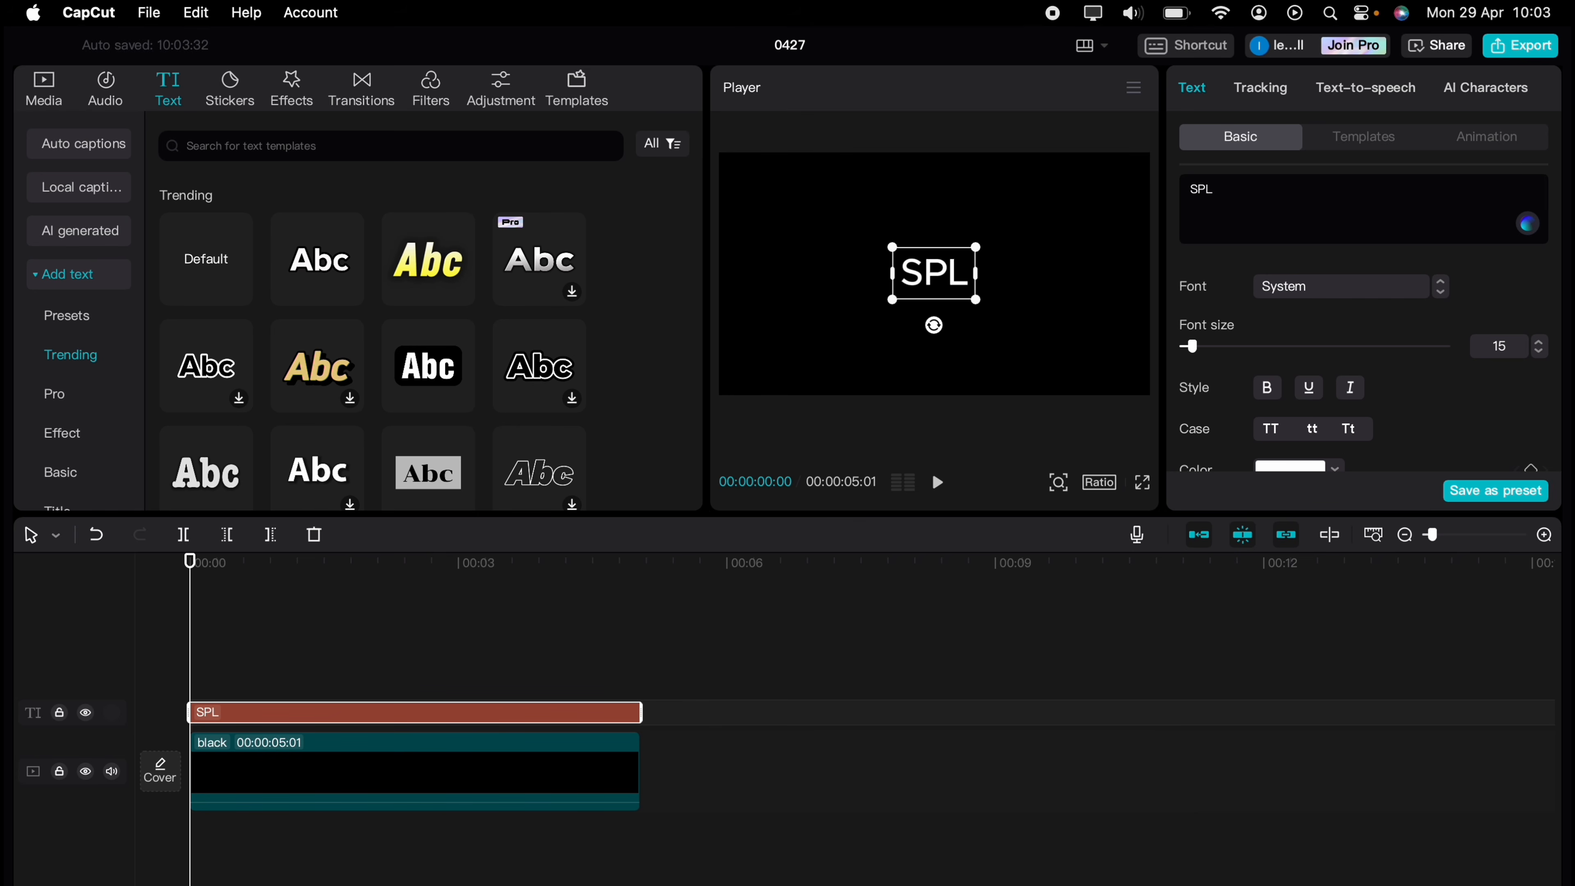
{"action": "type", "text": "IT"}
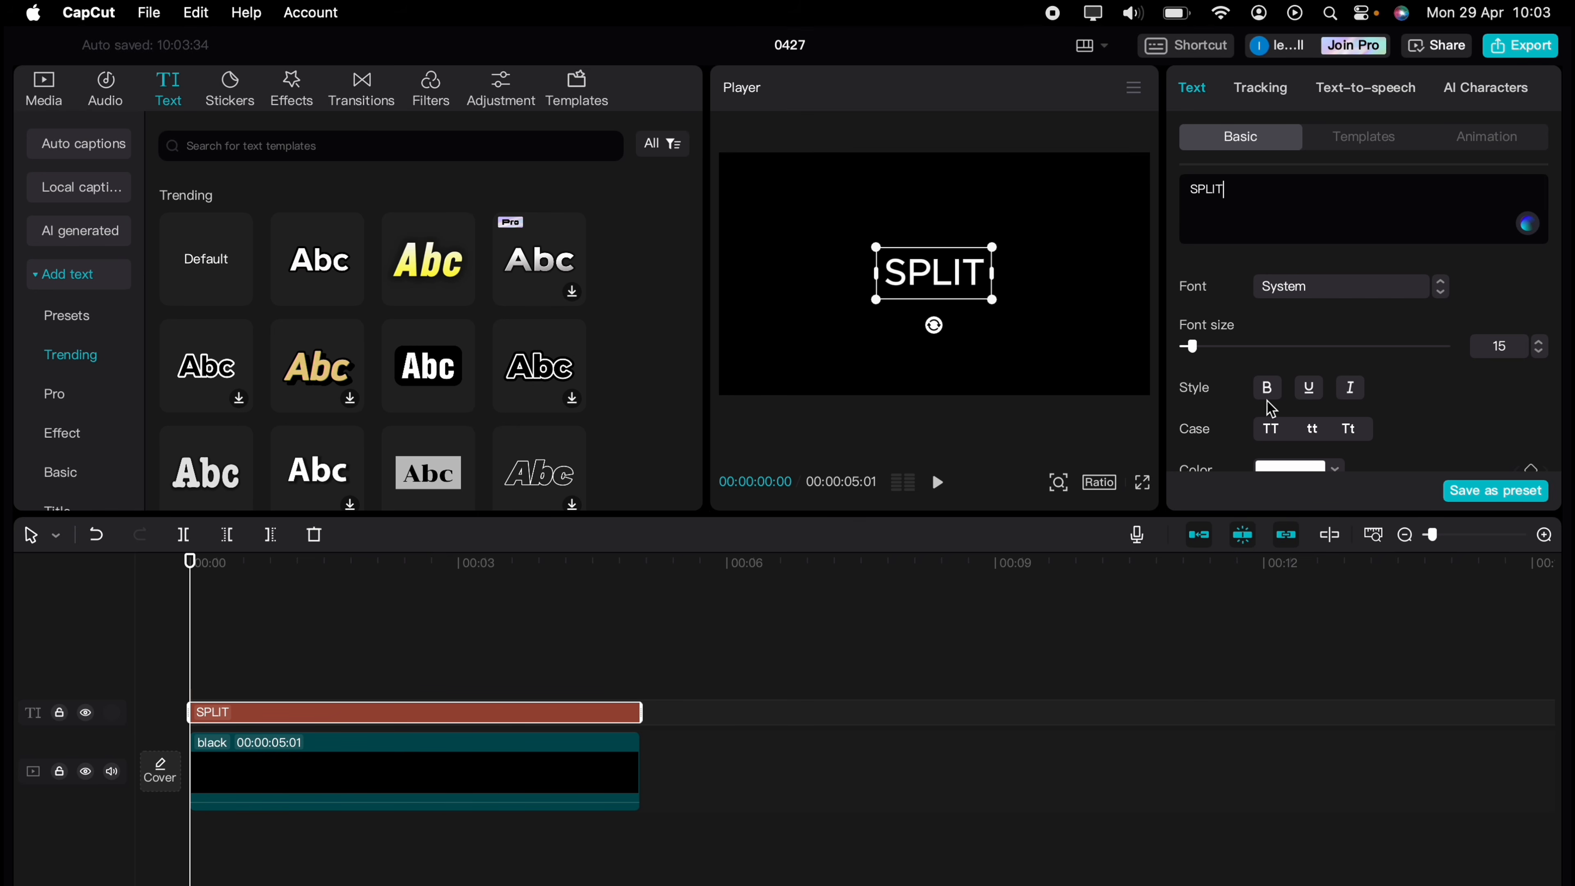
{"action": "left_click", "coordinate": [1419, 290]}
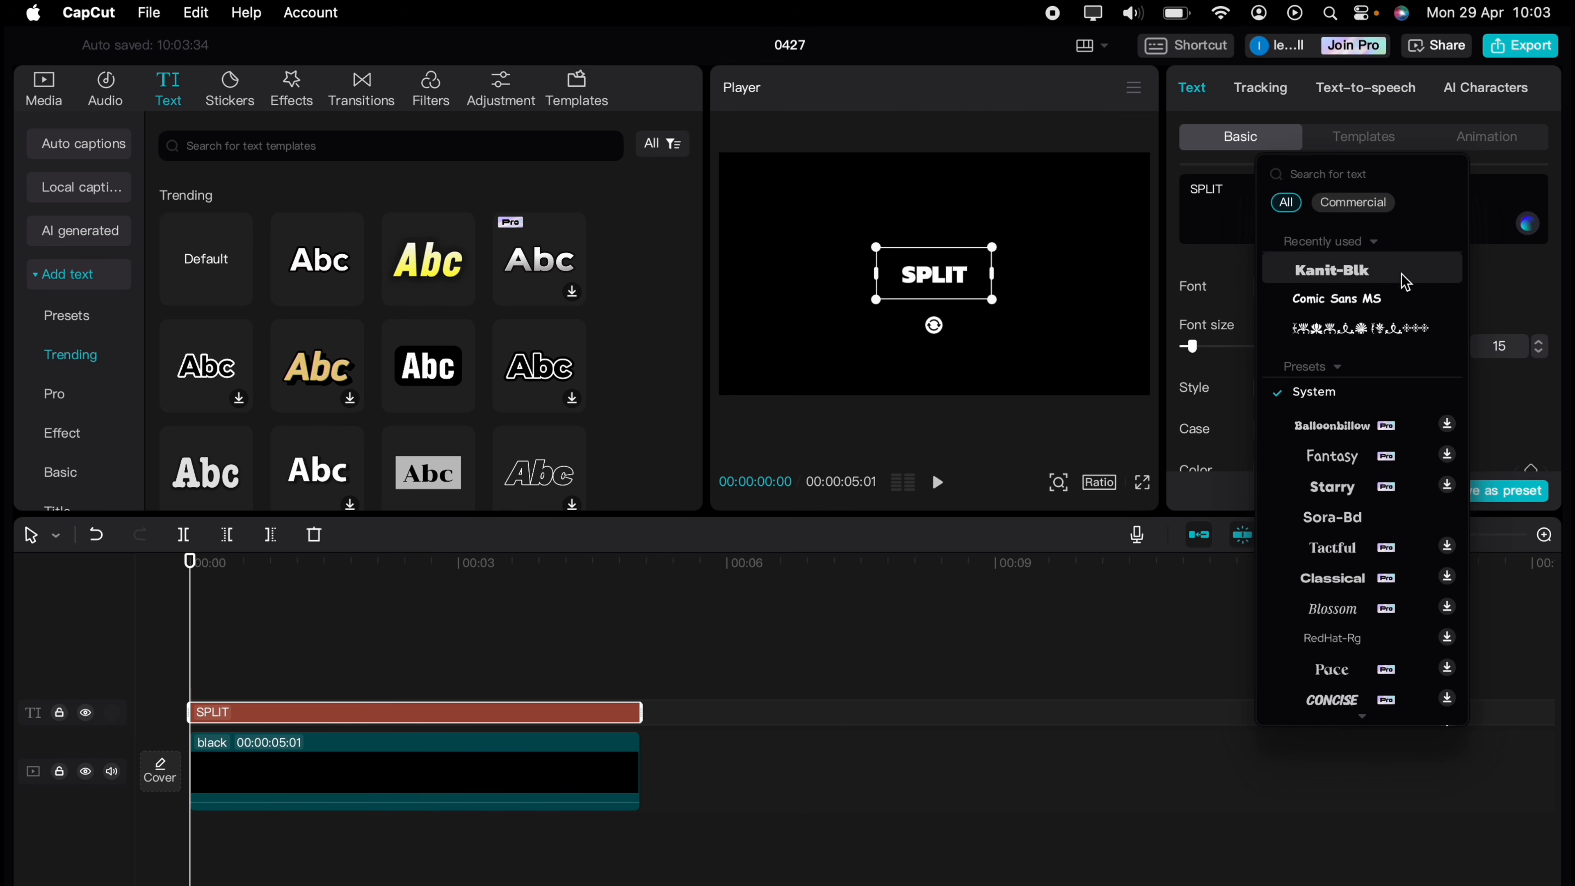
{"action": "left_click", "coordinate": [1378, 277]}
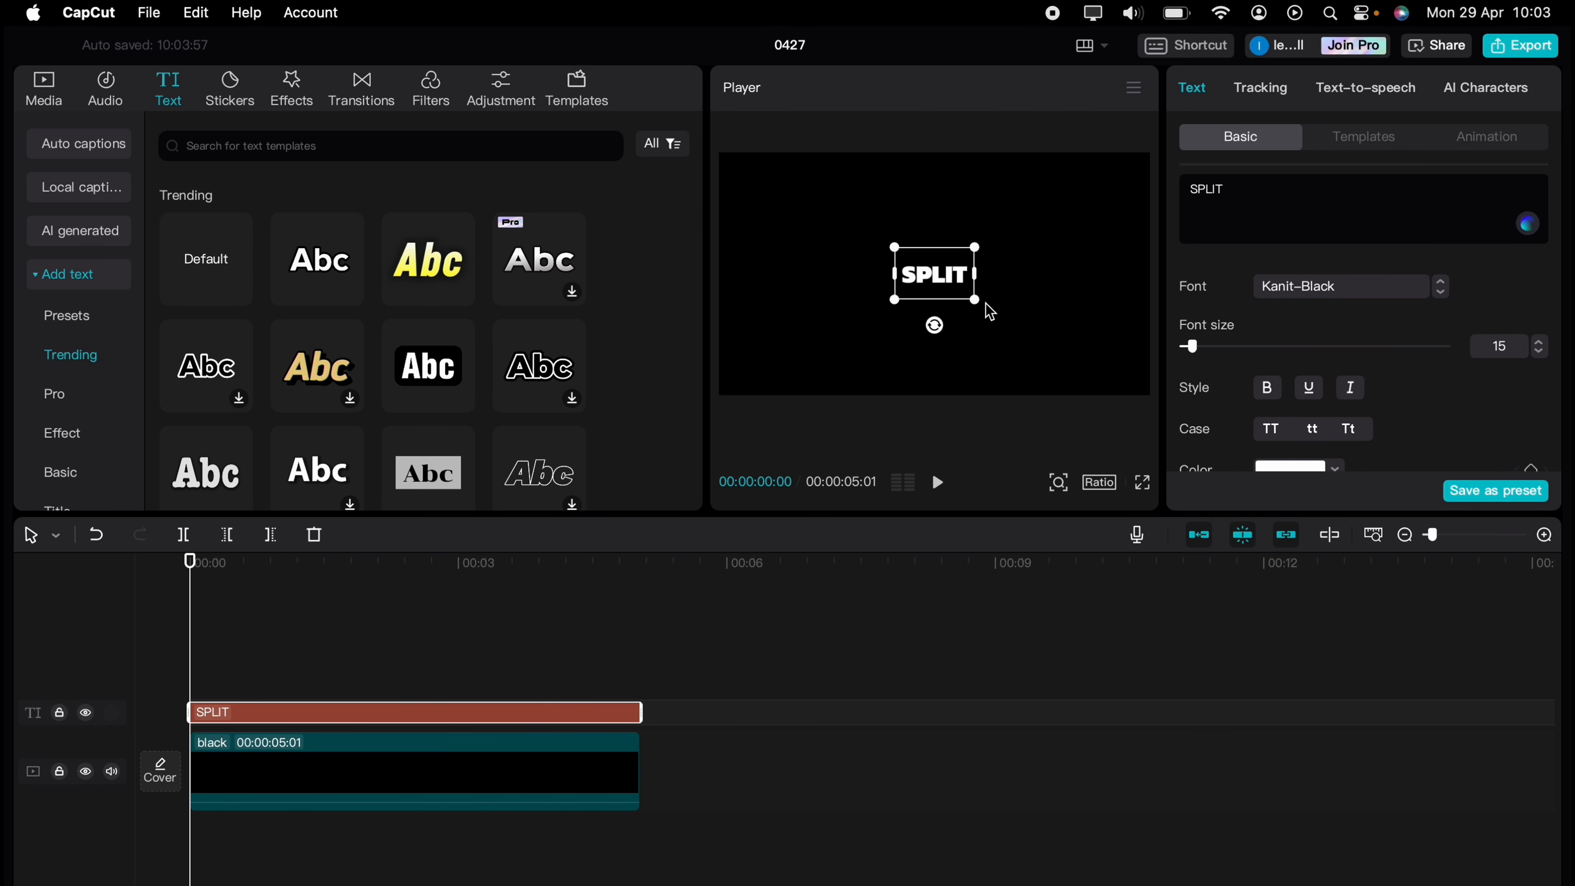
Enlarge the SPLIT text across most of the frame and set its font size to 17.
{"action": "left_click_drag", "start_coordinate": [979, 301], "coordinate": [1135, 404]}
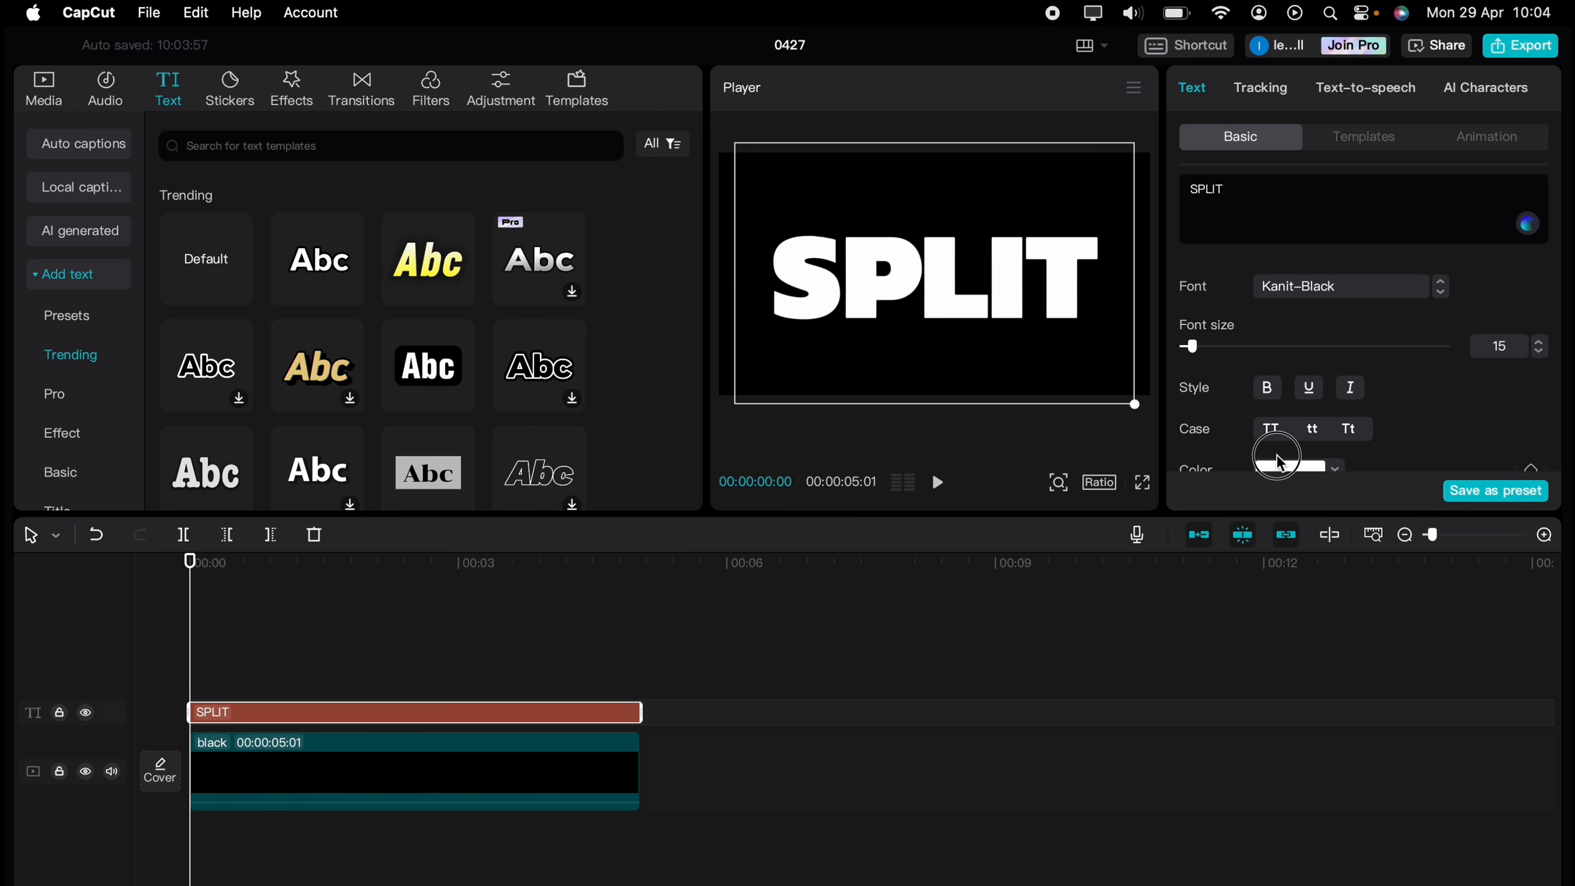
{"action": "left_click", "coordinate": [1543, 344]}
{"action": "left_click", "coordinate": [1542, 344]}
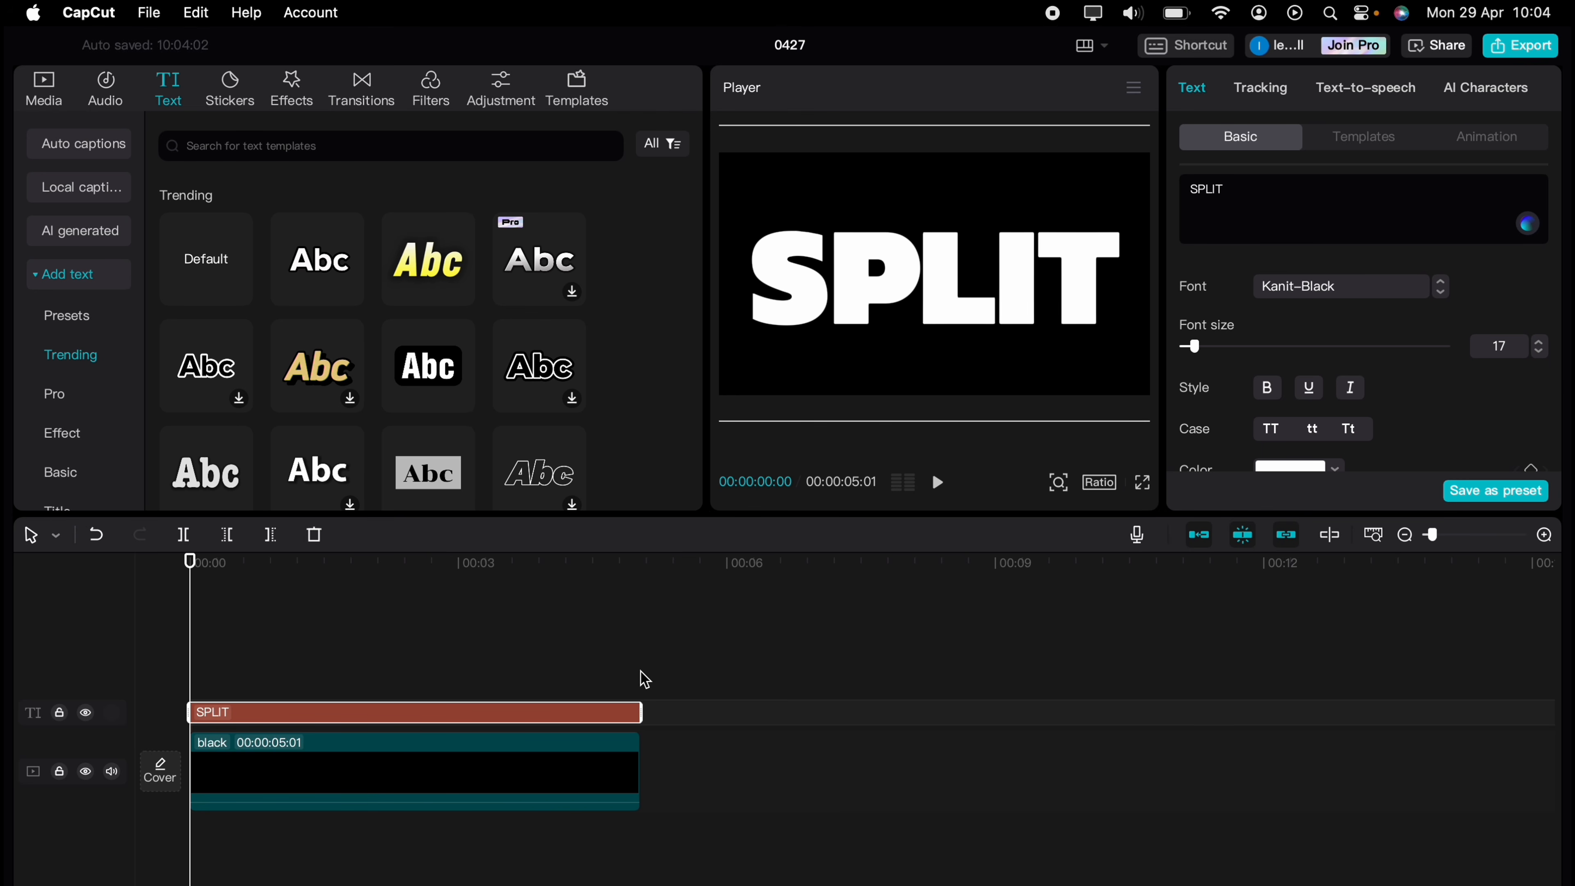
Combine the SPLIT text and the black clip into one compound clip.
{"action": "left_click", "coordinate": [719, 662]}
{"action": "left_click", "coordinate": [484, 776]}
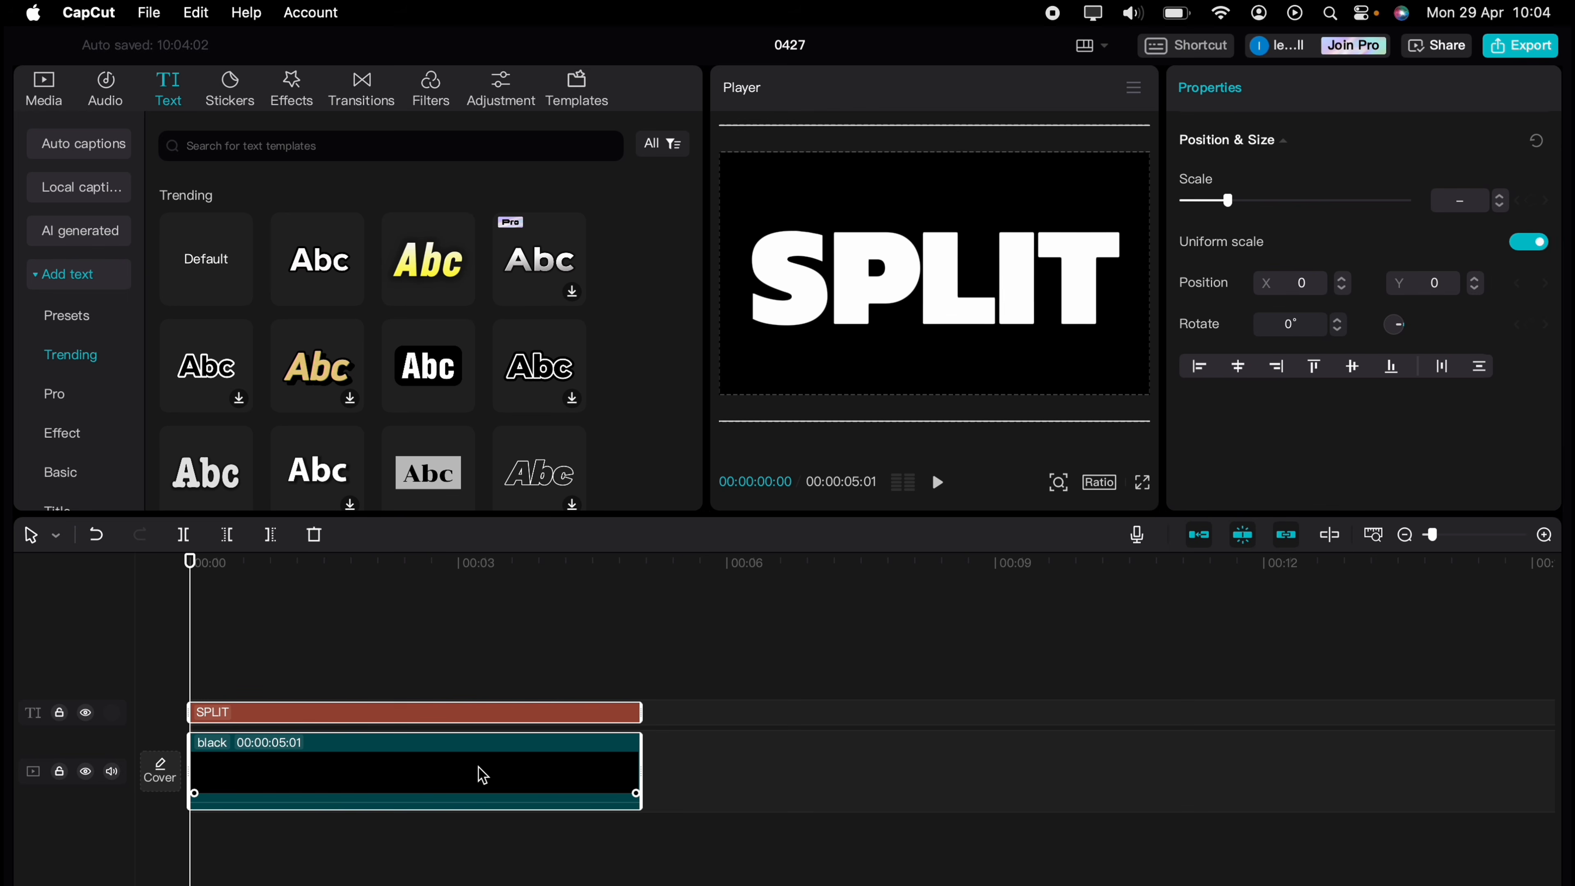
{"action": "right_click", "coordinate": [483, 776]}
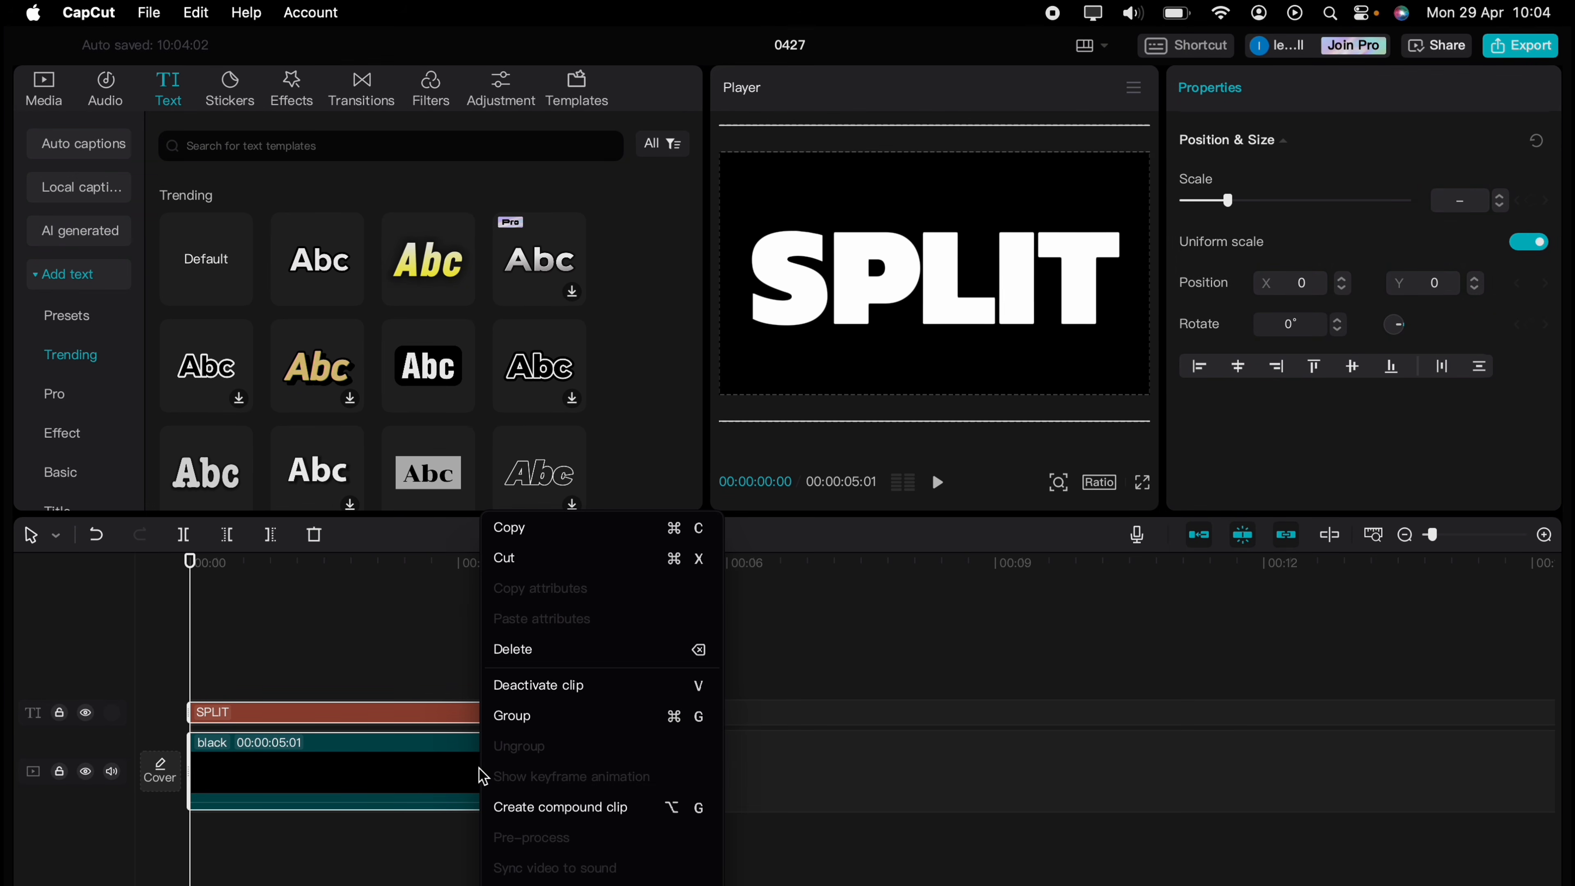
{"action": "left_click", "coordinate": [525, 807]}
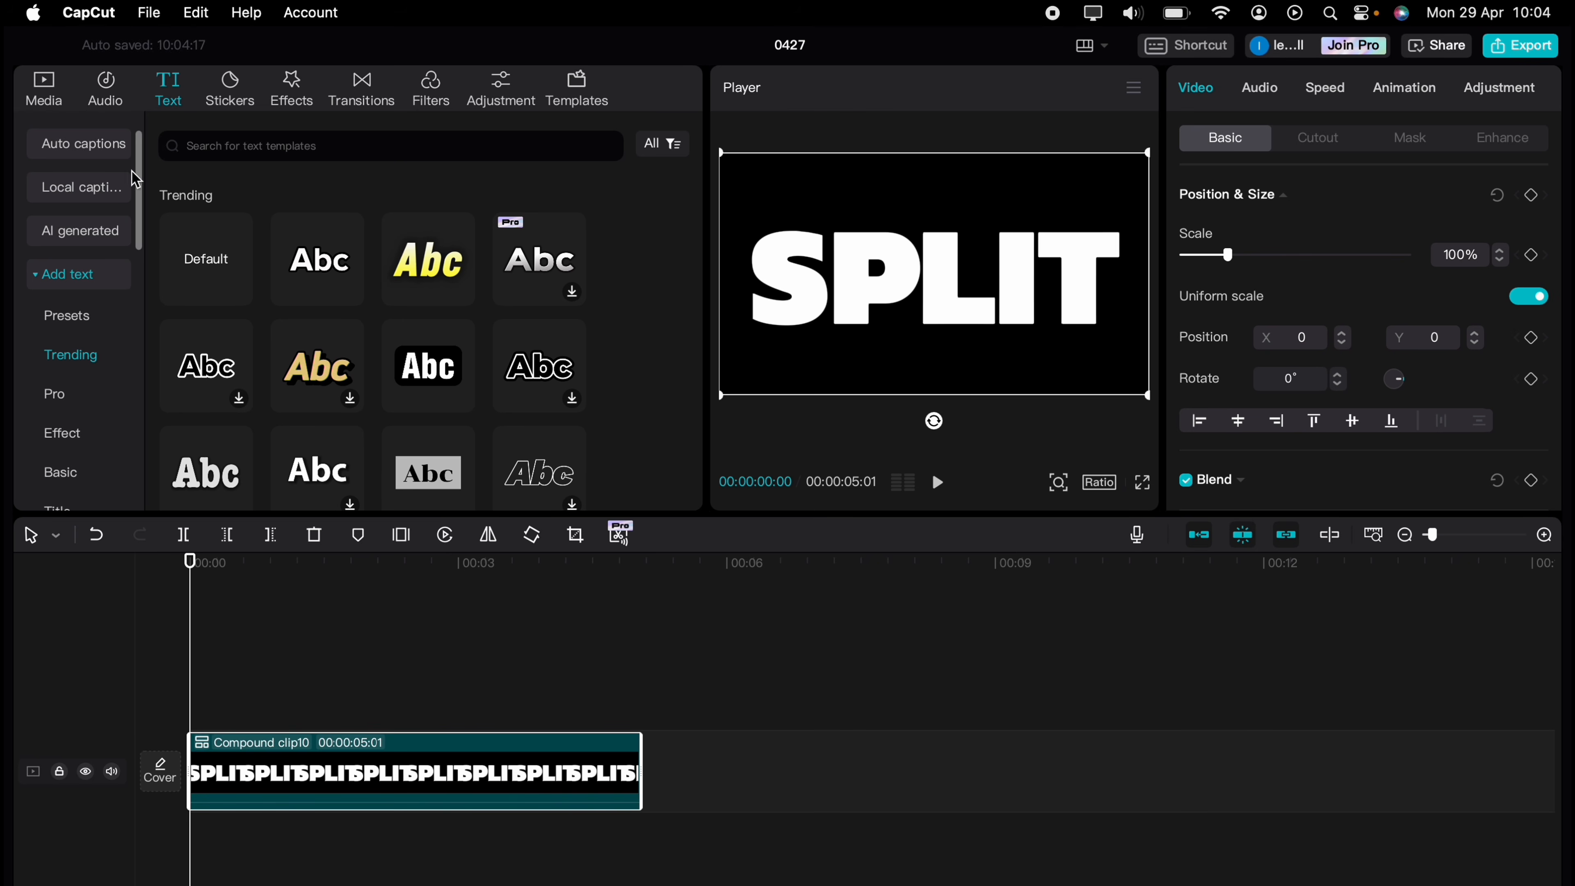
{"action": "left_click", "coordinate": [46, 94]}
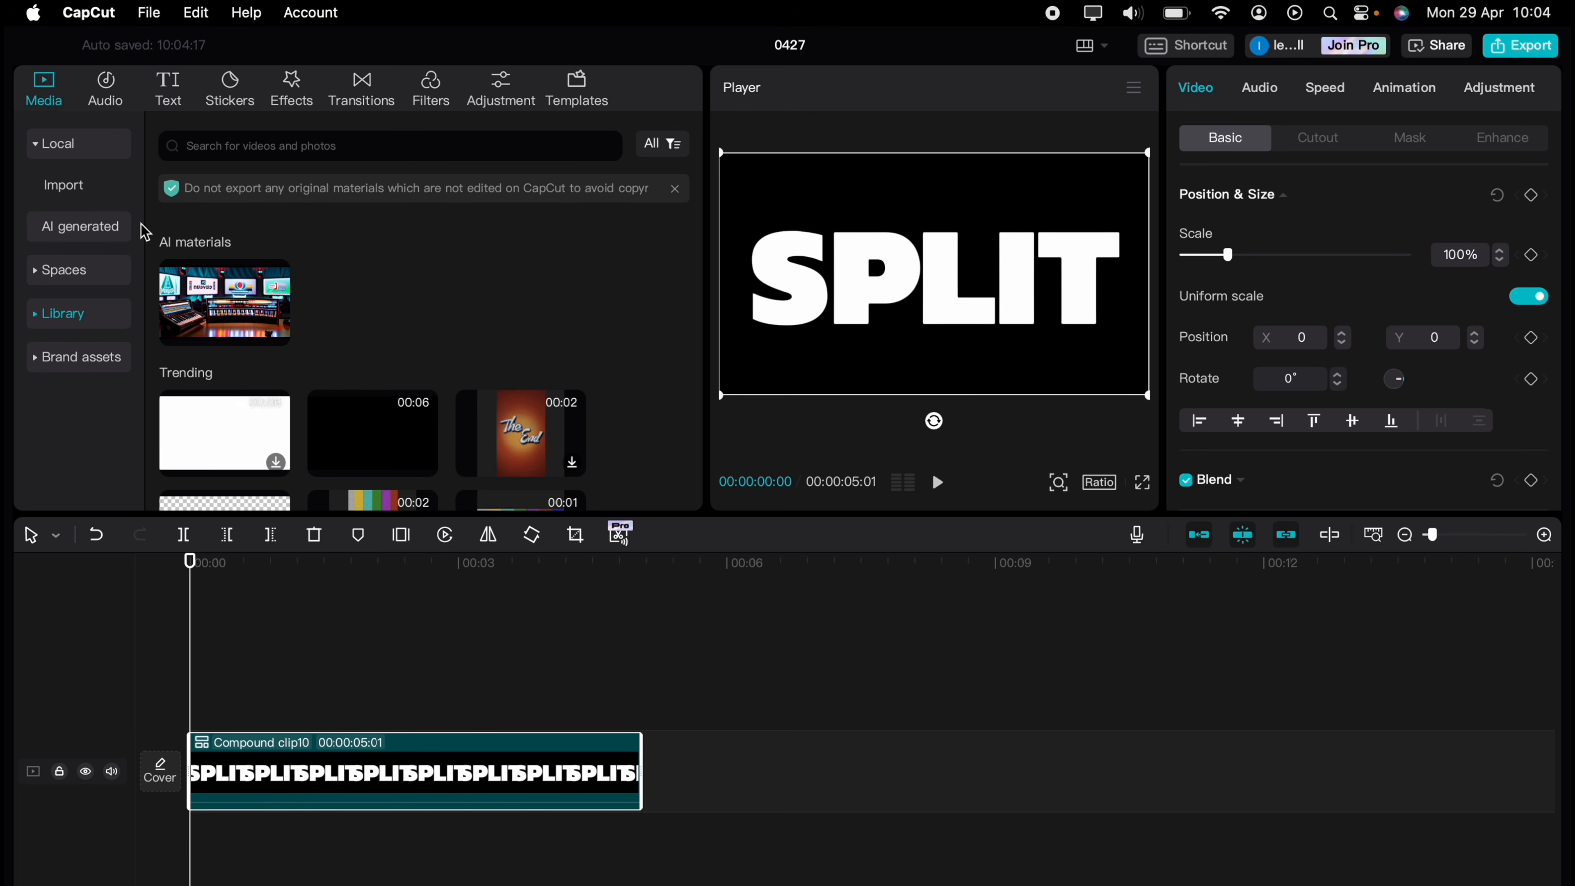
{"action": "left_click", "coordinate": [92, 149]}
{"action": "left_click", "coordinate": [93, 150]}
{"action": "left_click", "coordinate": [65, 187]}
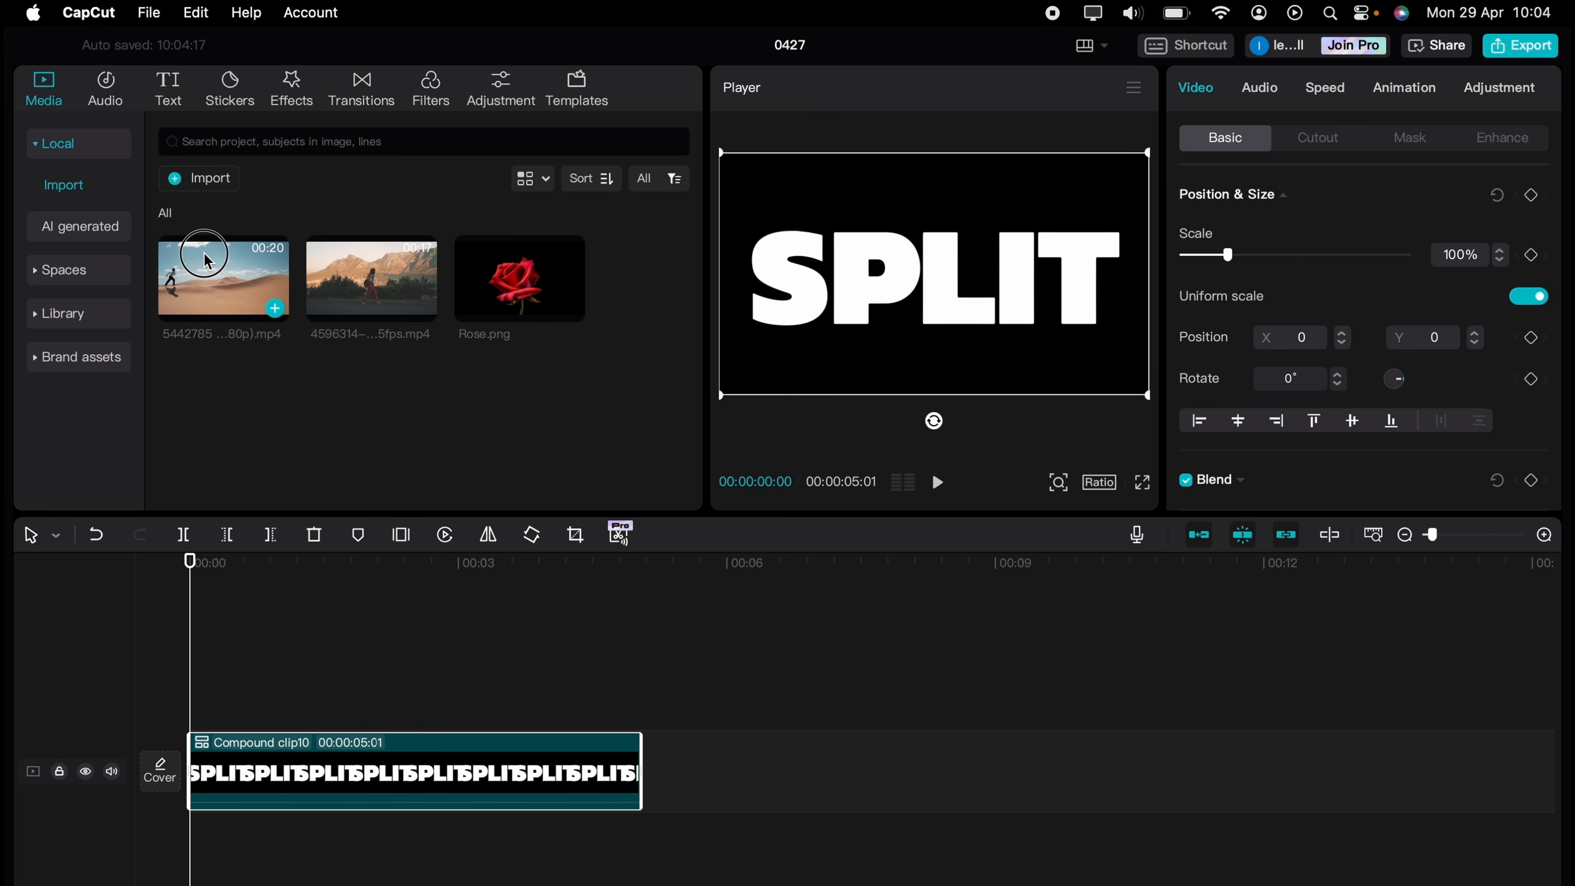
{"action": "left_click_drag", "start_coordinate": [206, 260], "coordinate": [198, 835]}
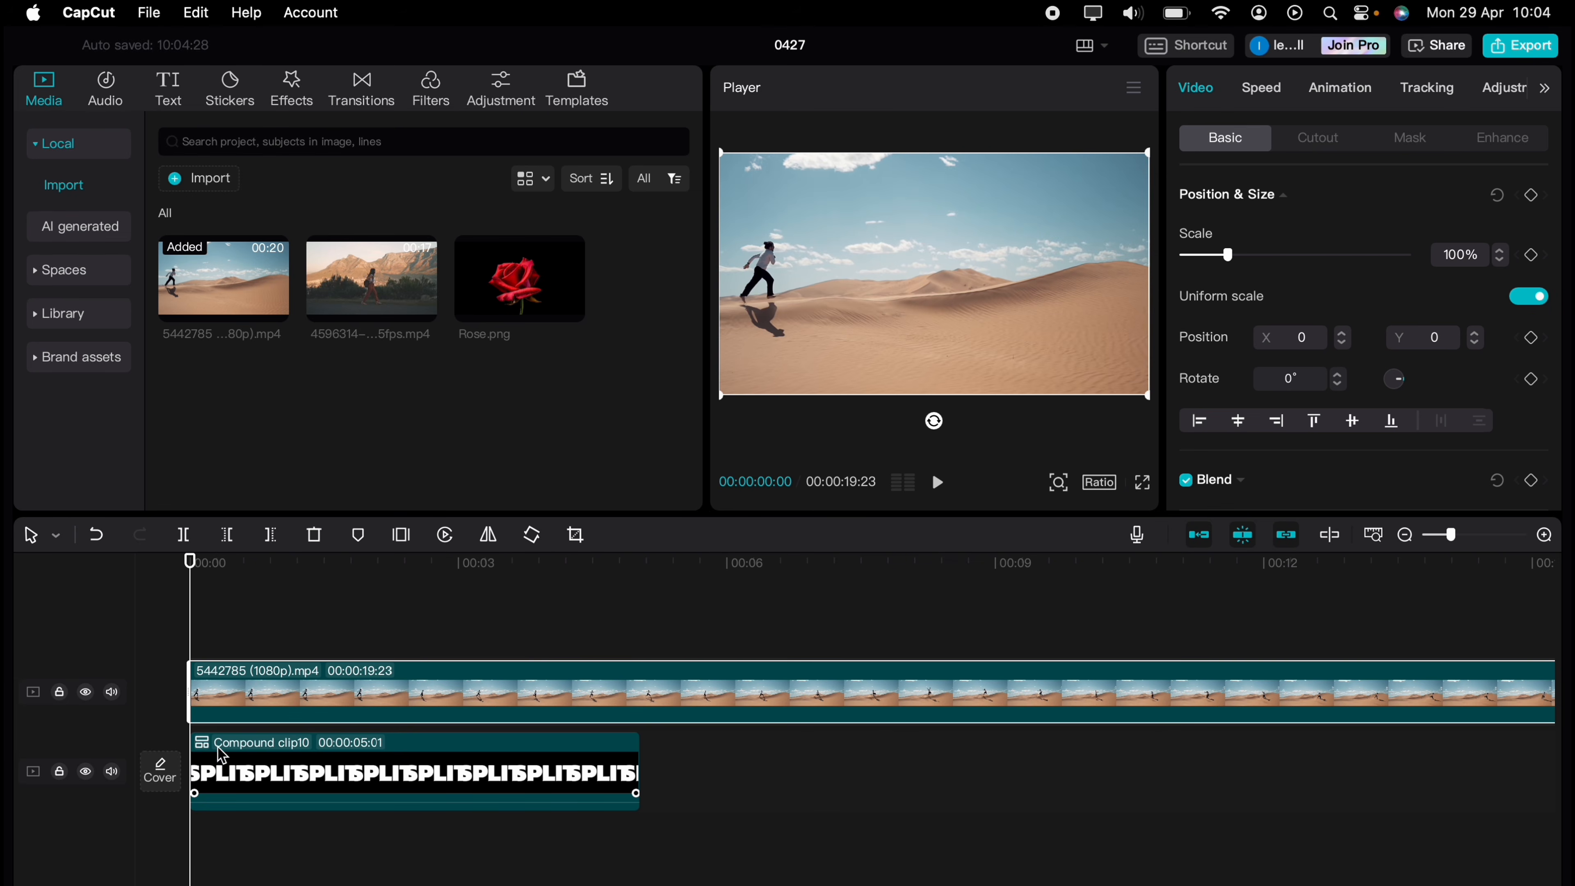
{"action": "left_click_drag", "start_coordinate": [242, 783], "coordinate": [259, 706]}
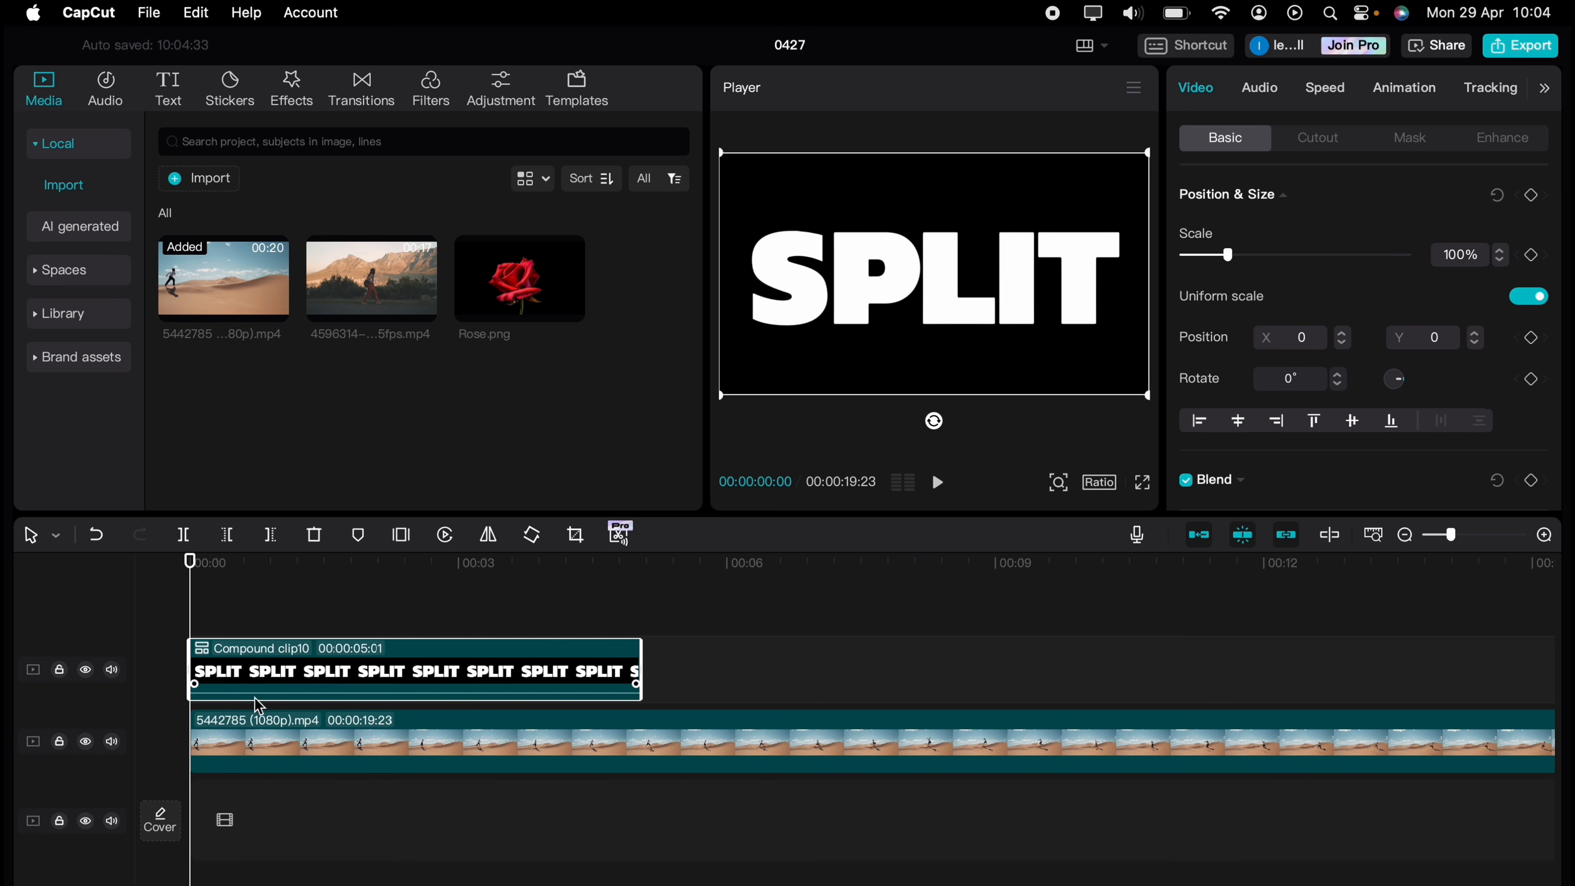
Trim the end of the desert video to 00:00:05:01 so it matches the SPLIT compound clip's length.
{"action": "left_click", "coordinate": [626, 751]}
{"action": "scroll", "coordinate": [843, 754], "scroll_direction": "right", "scroll_amount": 5}
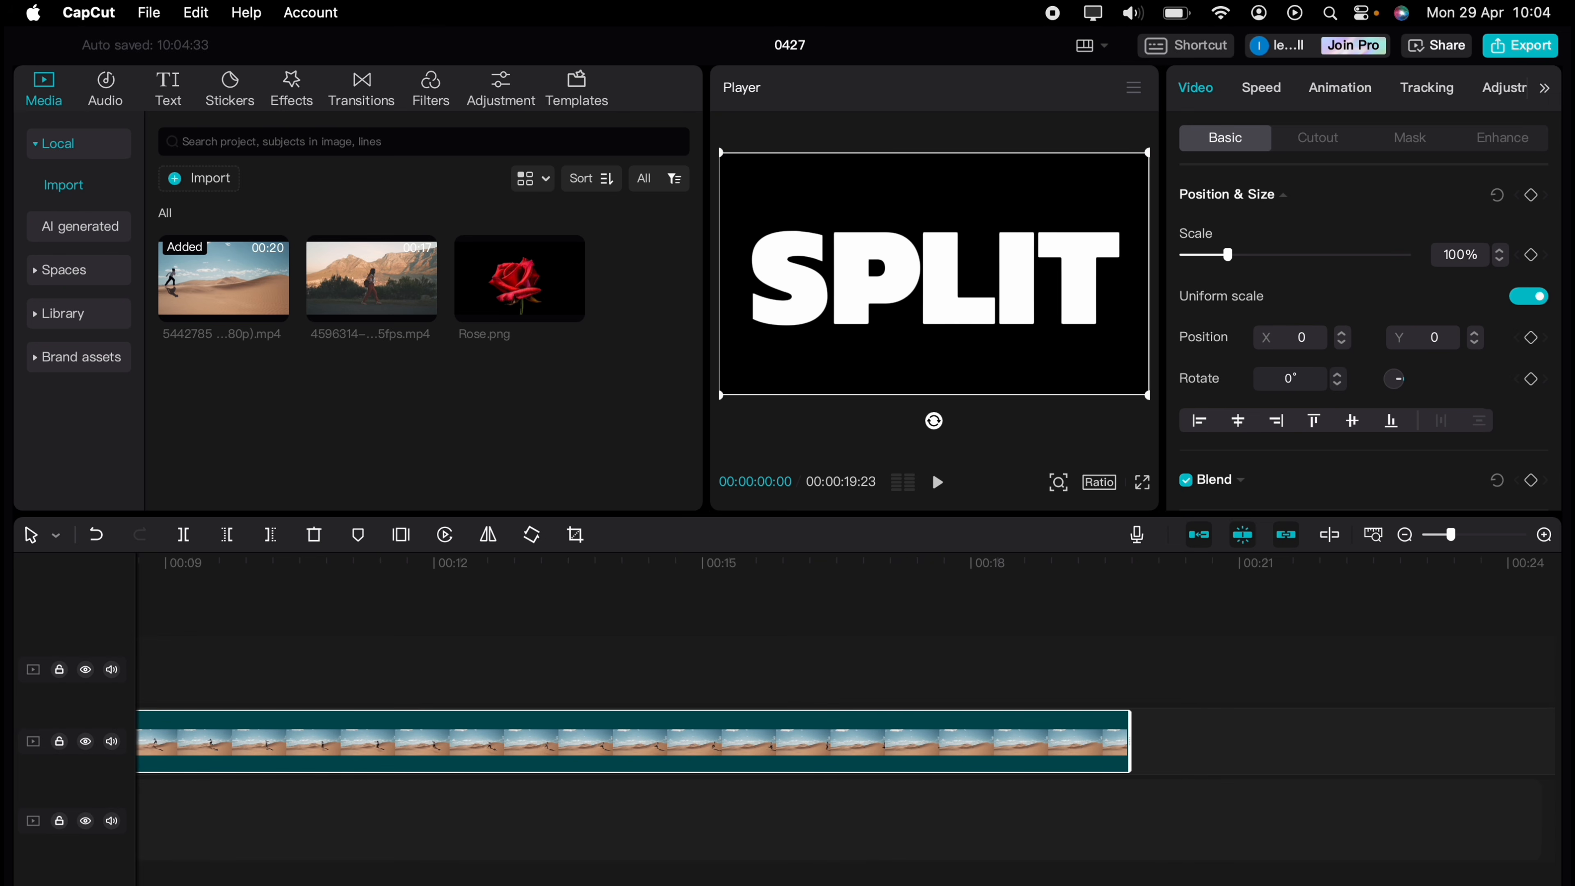
{"action": "left_click_drag", "start_coordinate": [1126, 742], "coordinate": [221, 745]}
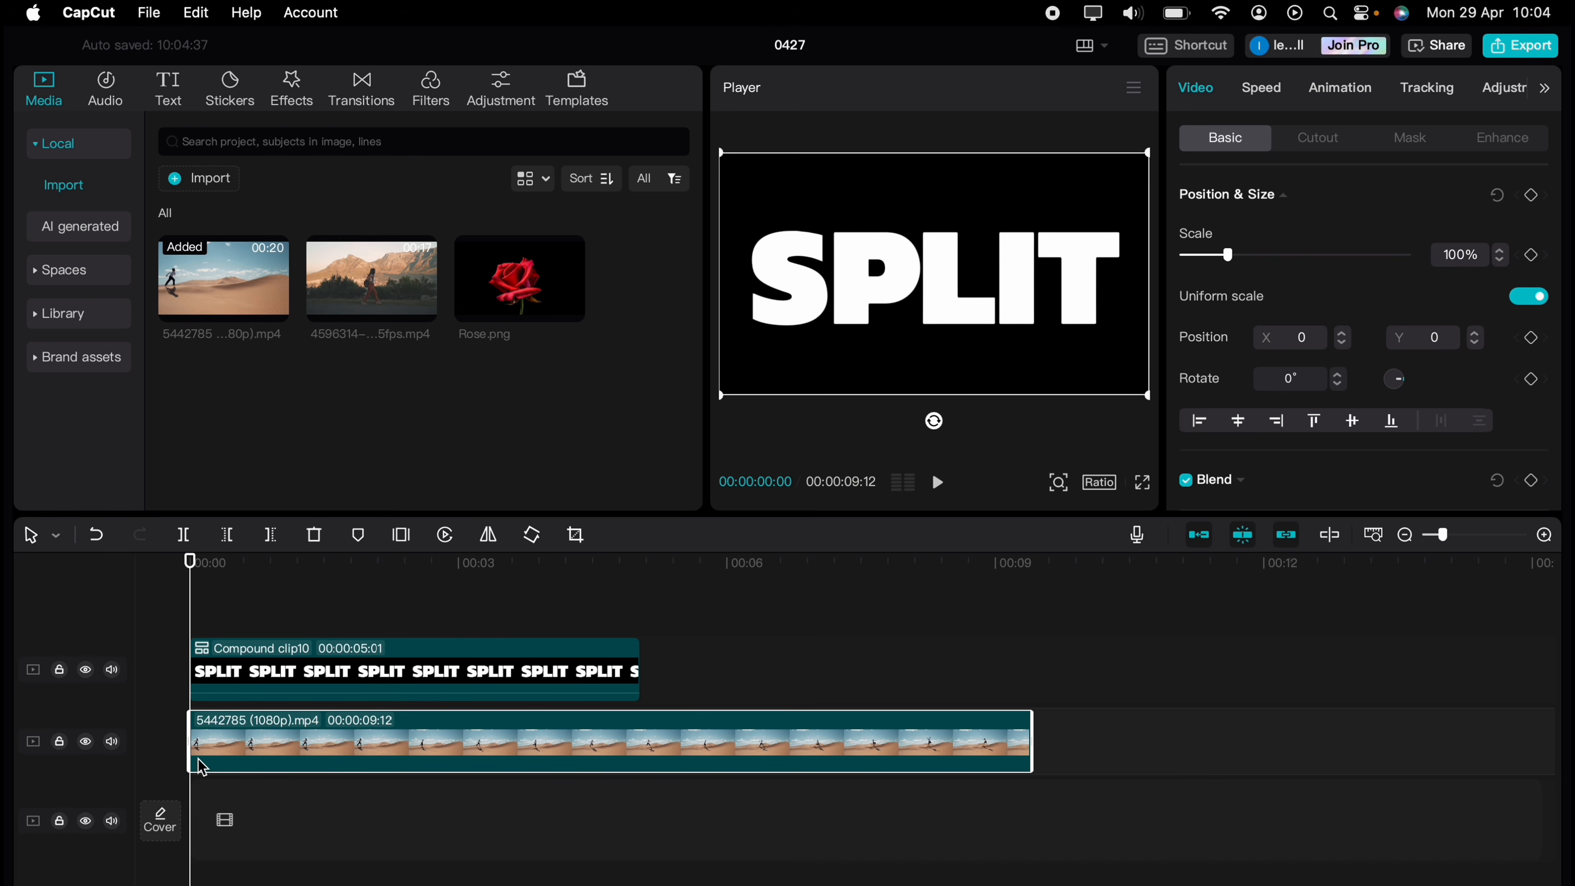
{"action": "left_click_drag", "start_coordinate": [1032, 739], "coordinate": [641, 725]}
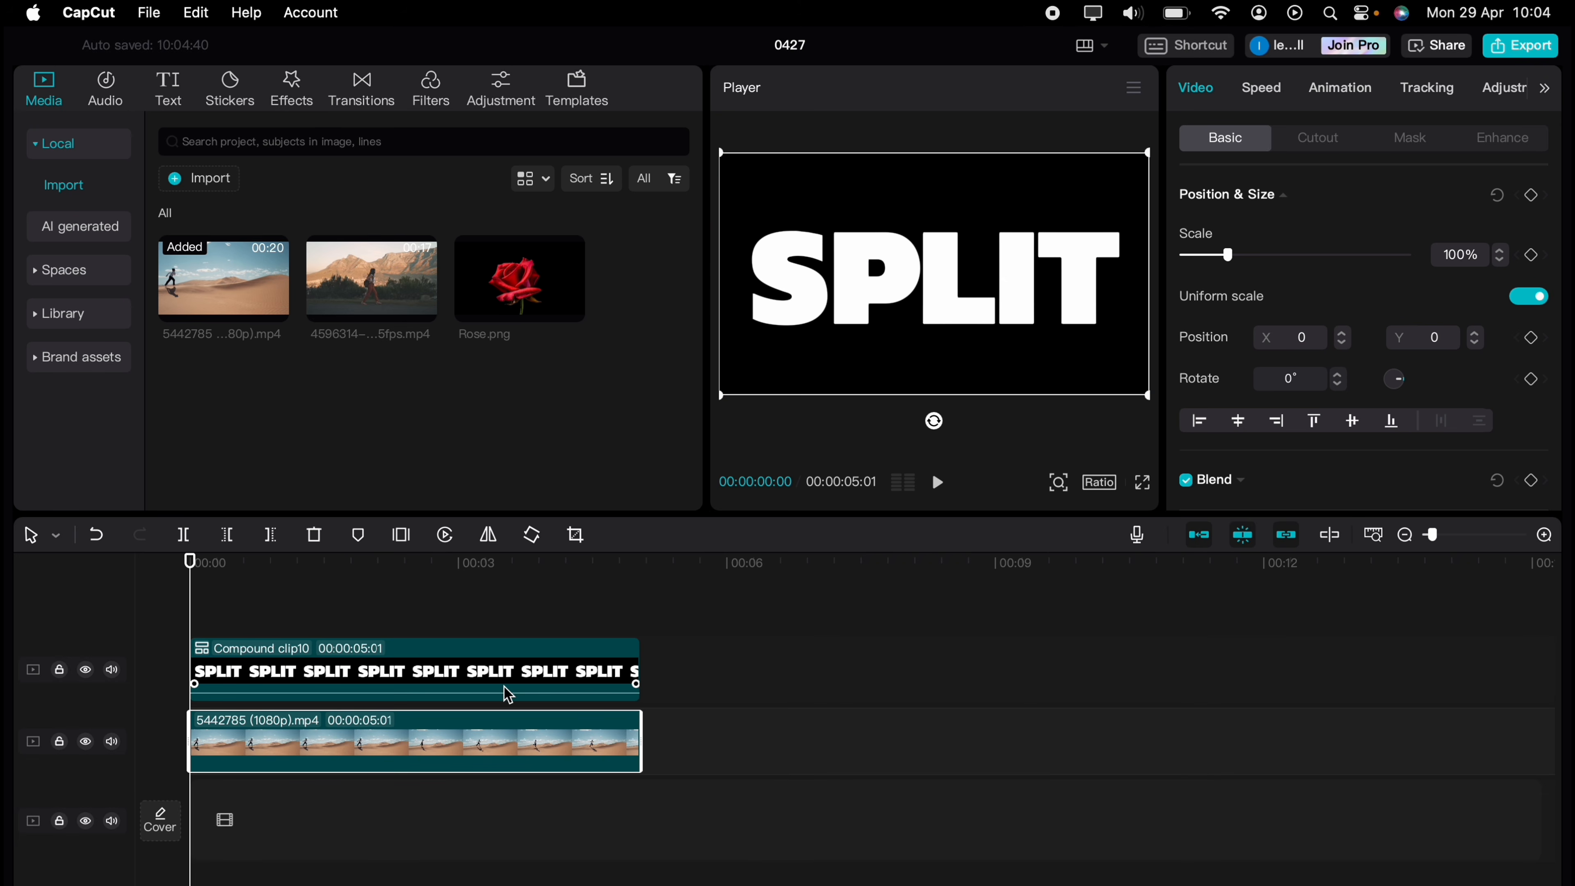
Set the SPLIT compound clip's blend mode to Multiply.
{"action": "left_click", "coordinate": [438, 649]}
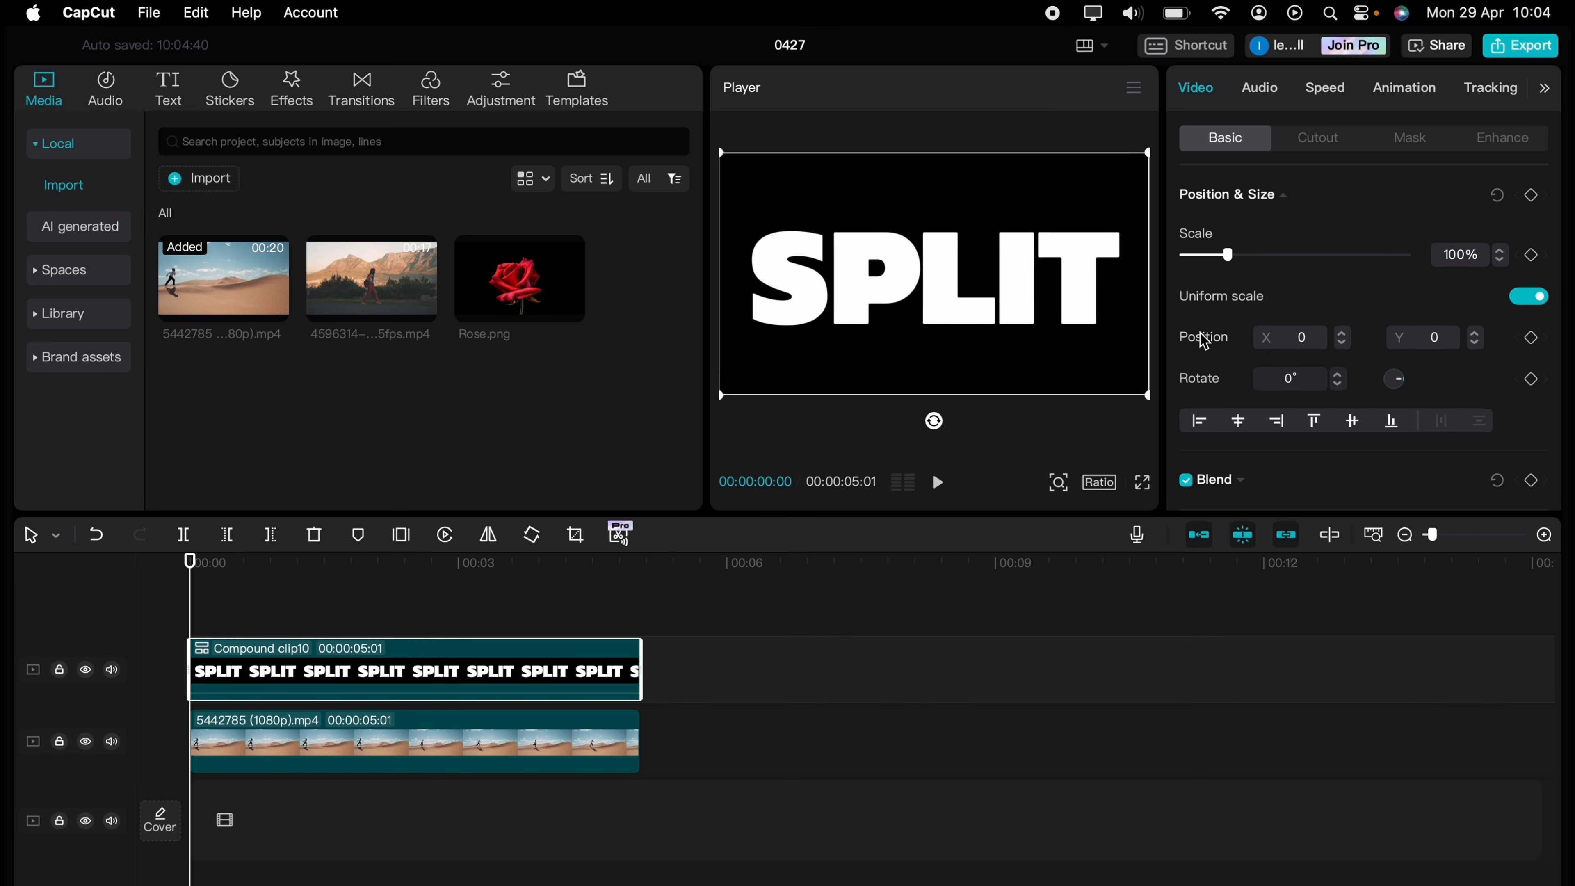
{"action": "scroll", "coordinate": [1200, 332], "scroll_direction": "down", "scroll_amount": 3}
{"action": "left_click", "coordinate": [1240, 352]}
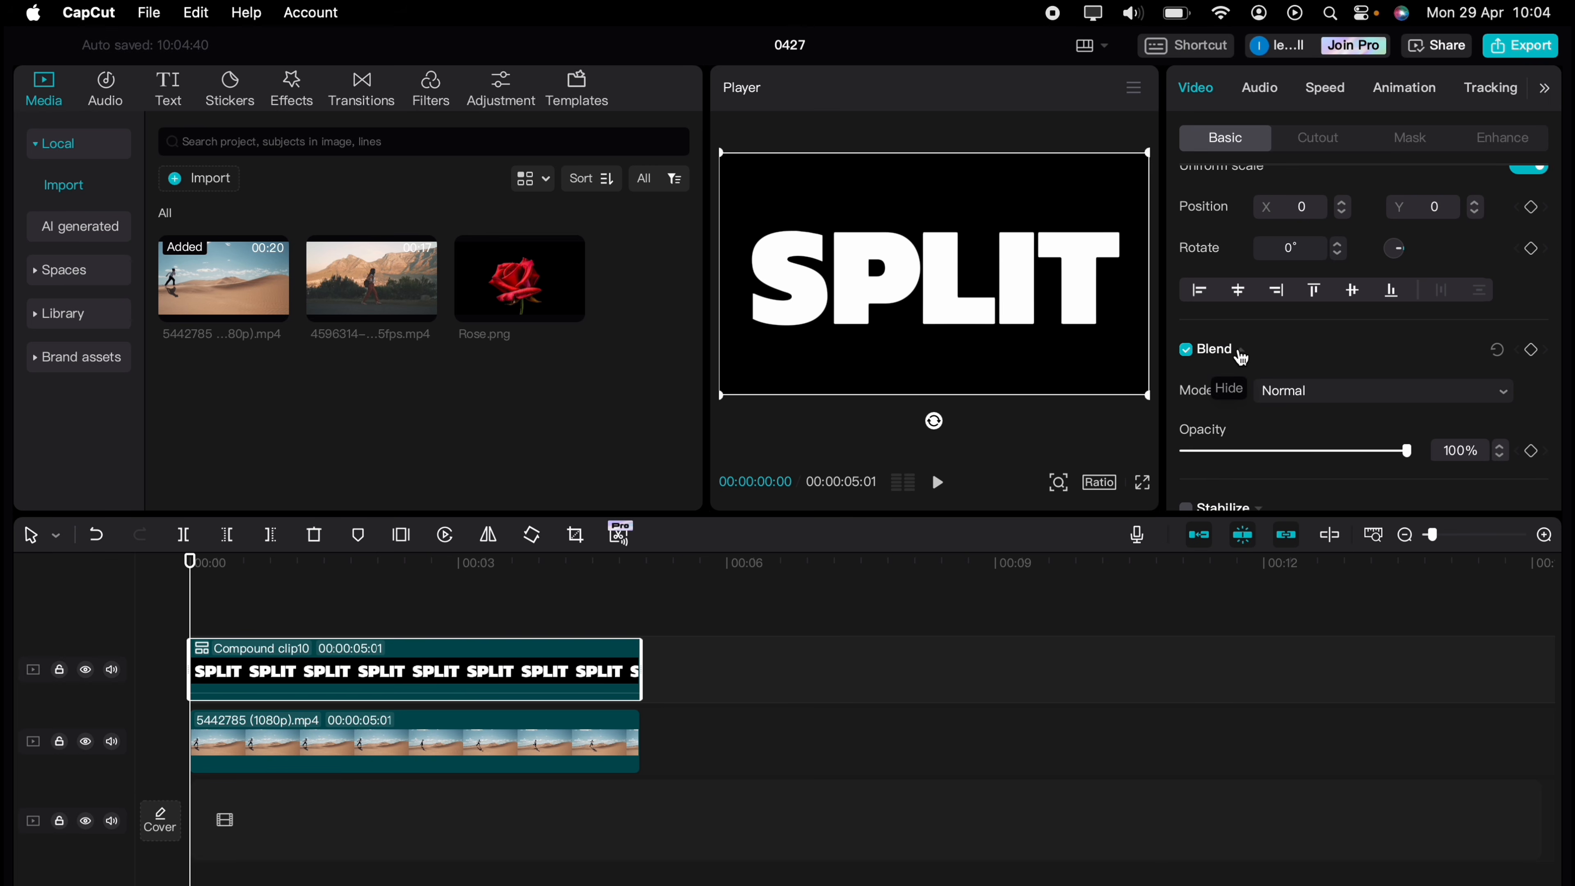
{"action": "scroll", "coordinate": [1198, 400], "scroll_direction": "down", "scroll_amount": 4}
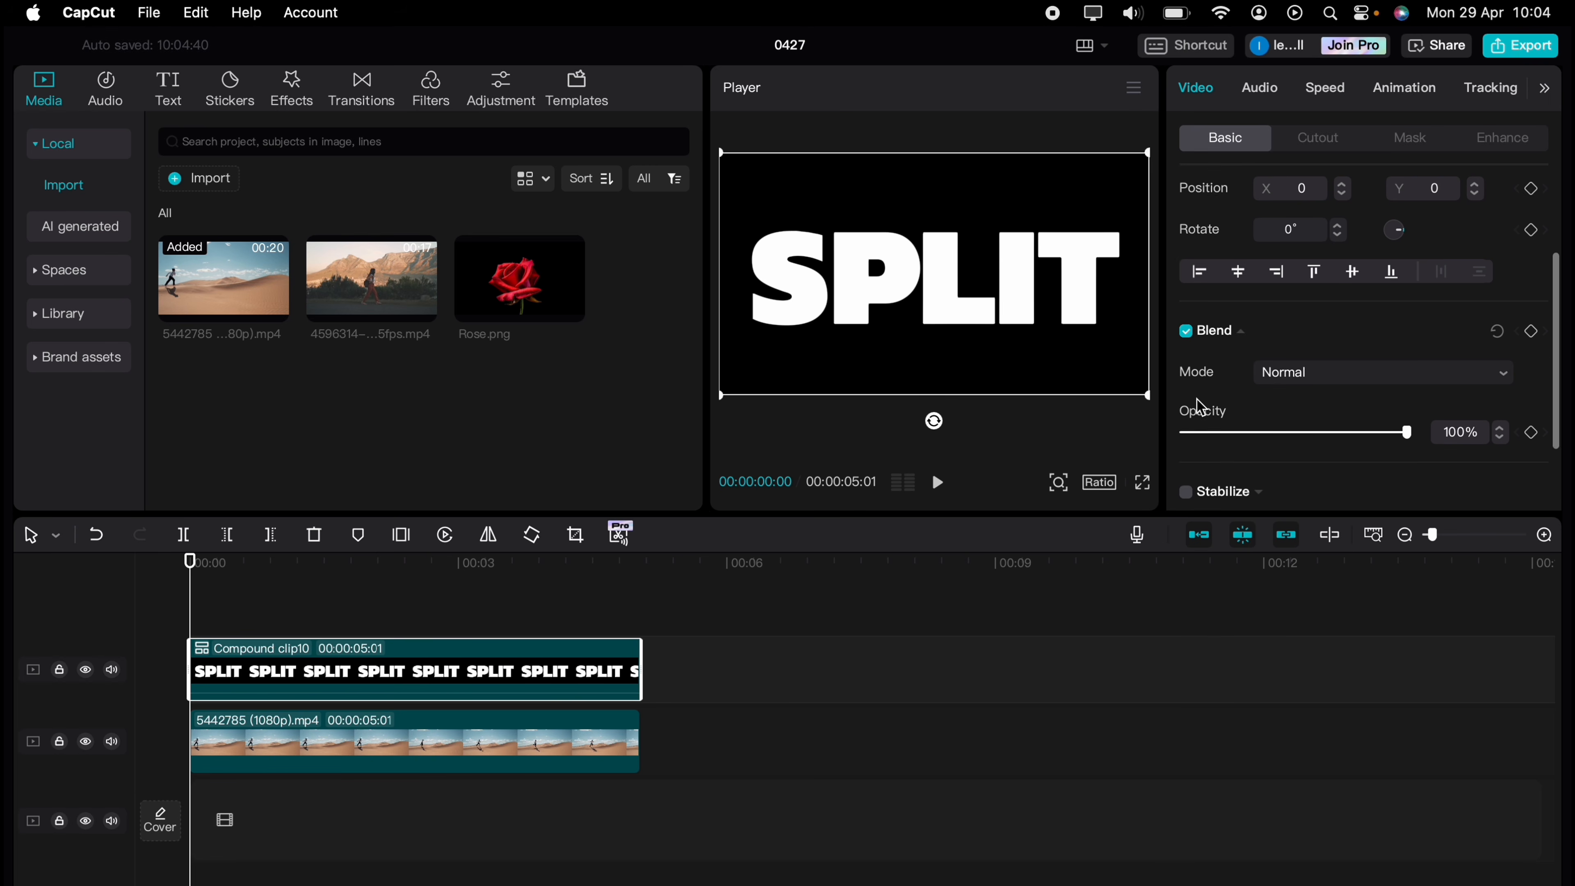
{"action": "left_click", "coordinate": [1309, 298]}
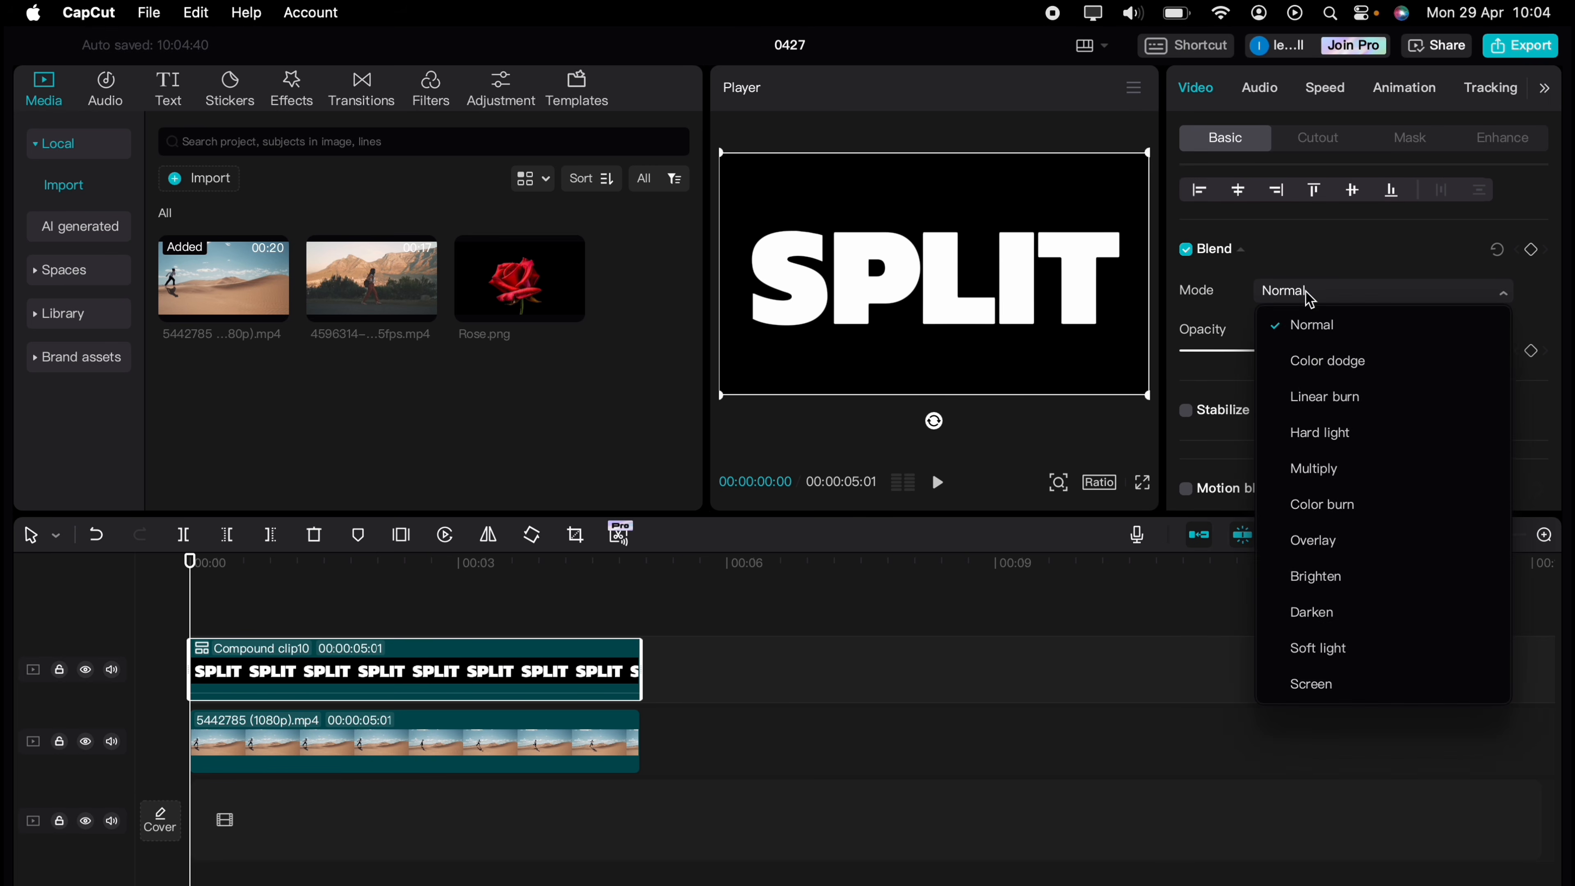
{"action": "left_click", "coordinate": [1323, 476]}
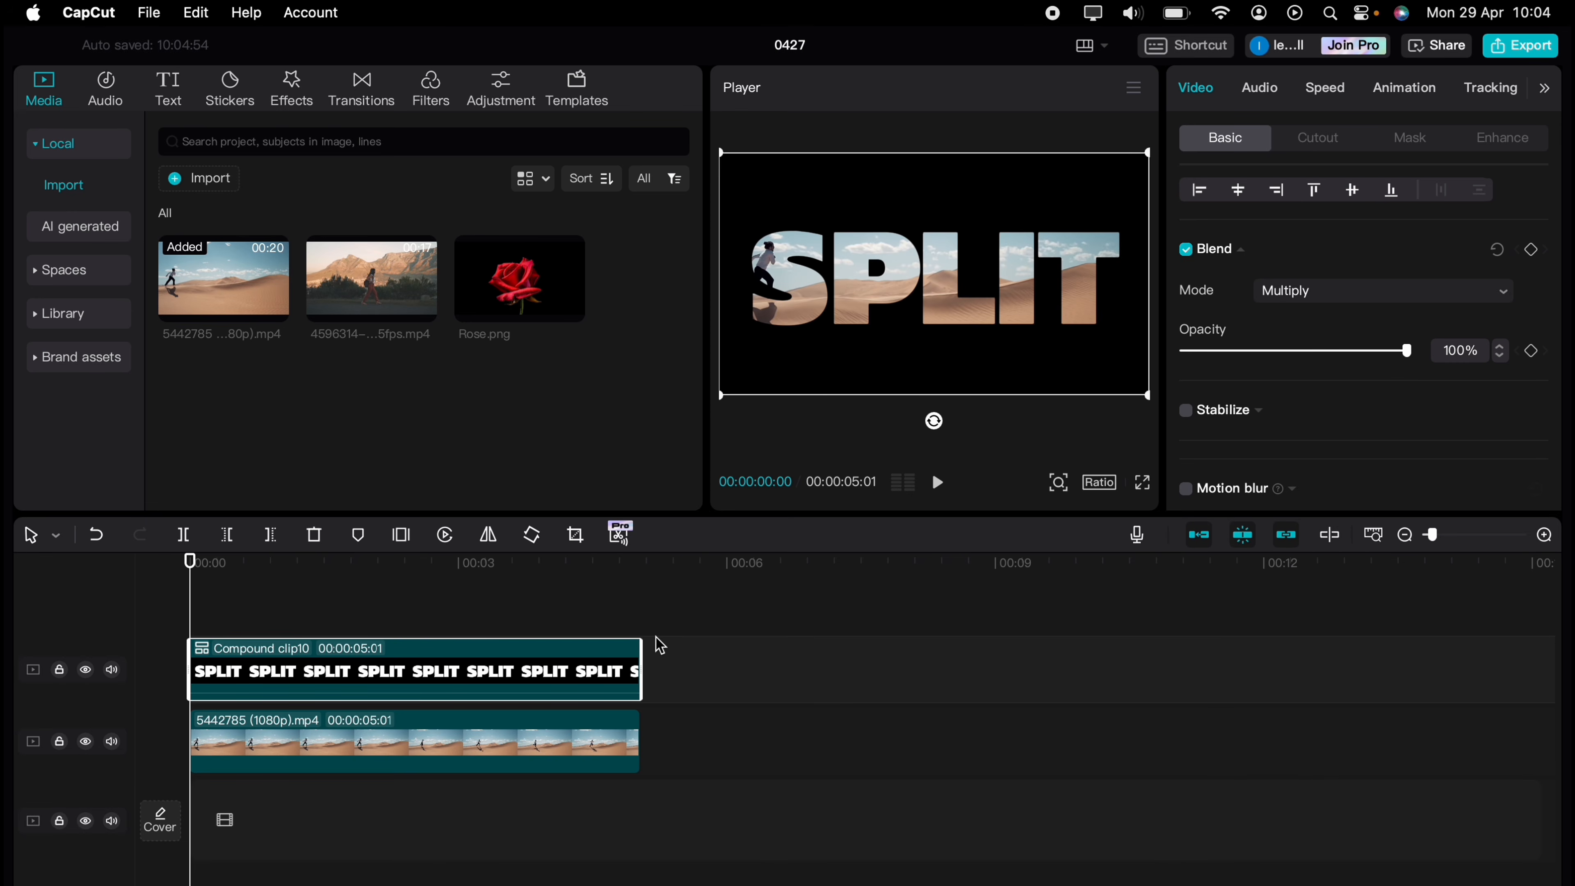
Duplicate the SPLIT compound clip onto a new track directly above the original and hide that top track.
{"action": "right_click", "coordinate": [487, 679]}
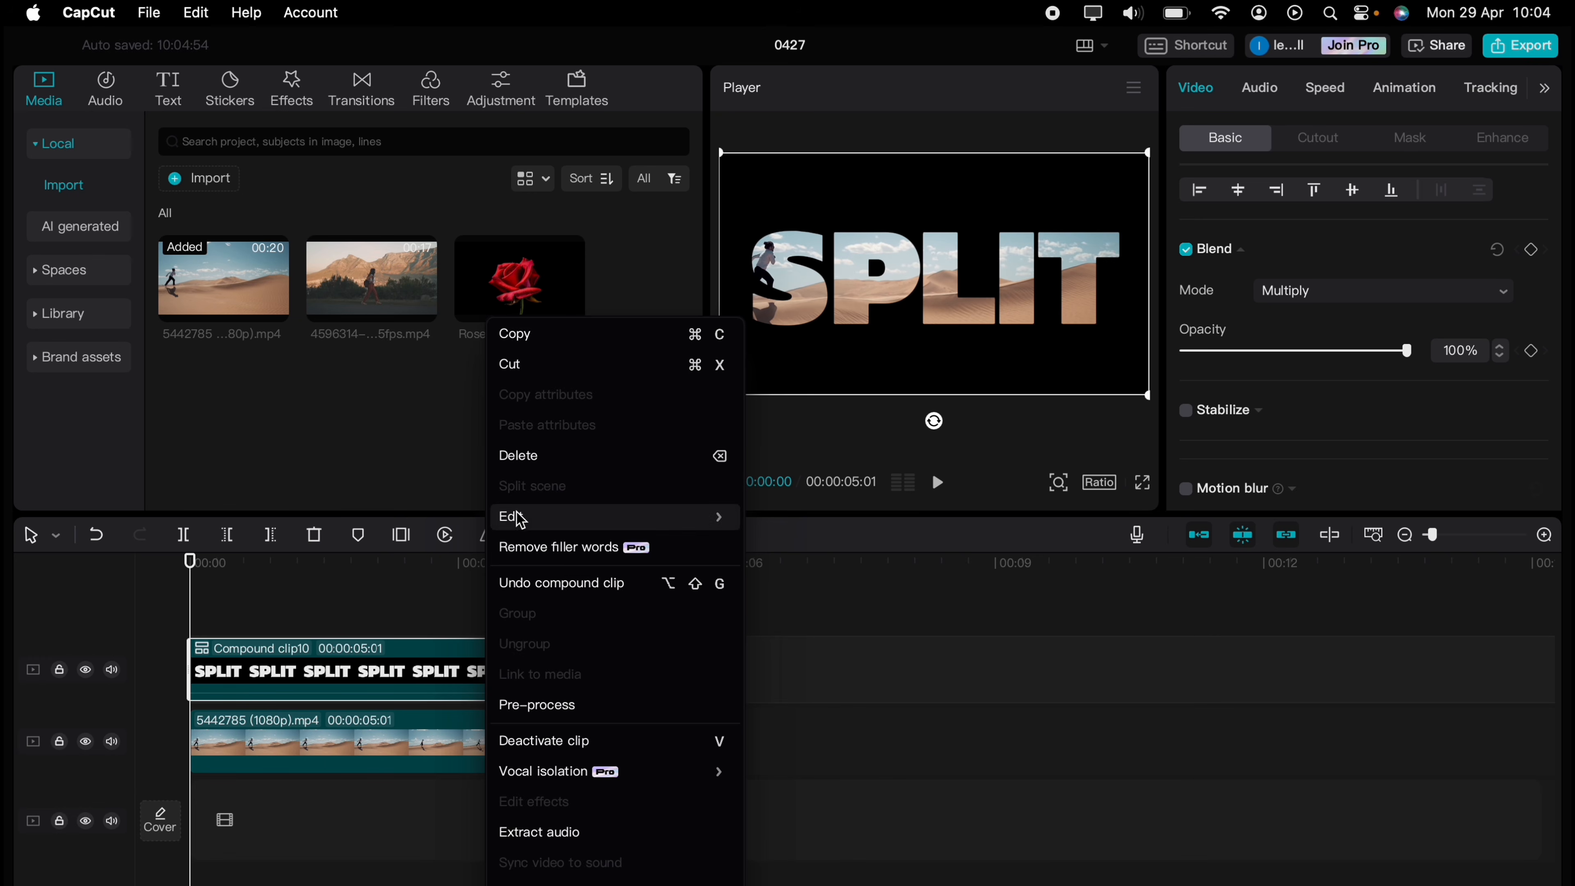
{"action": "left_click", "coordinate": [533, 344]}
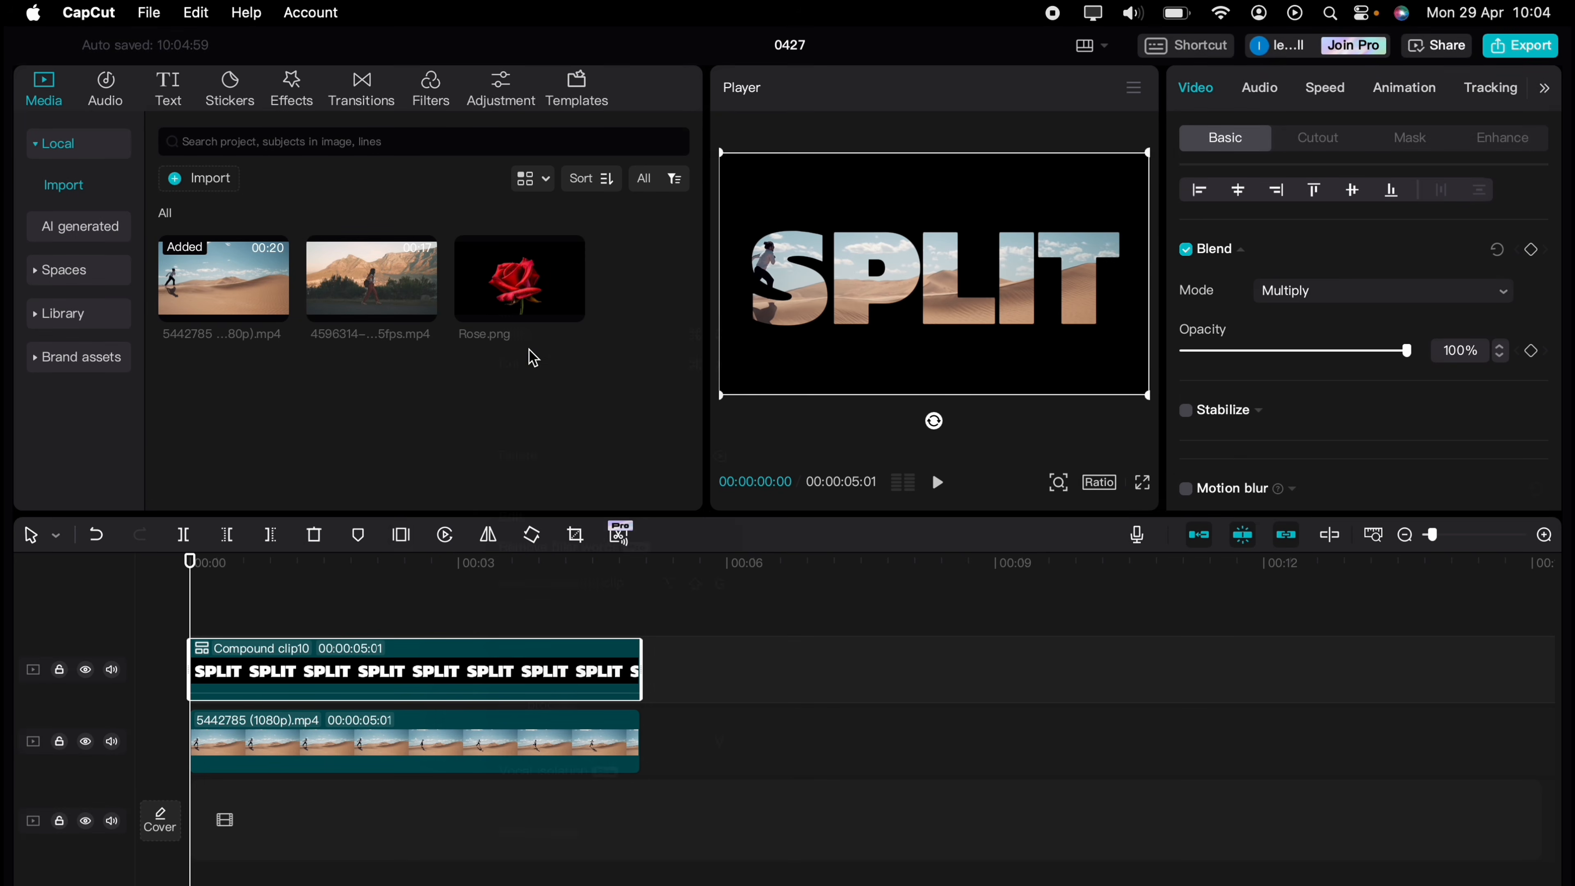
{"action": "right_click", "coordinate": [347, 594]}
{"action": "left_click", "coordinate": [371, 610]}
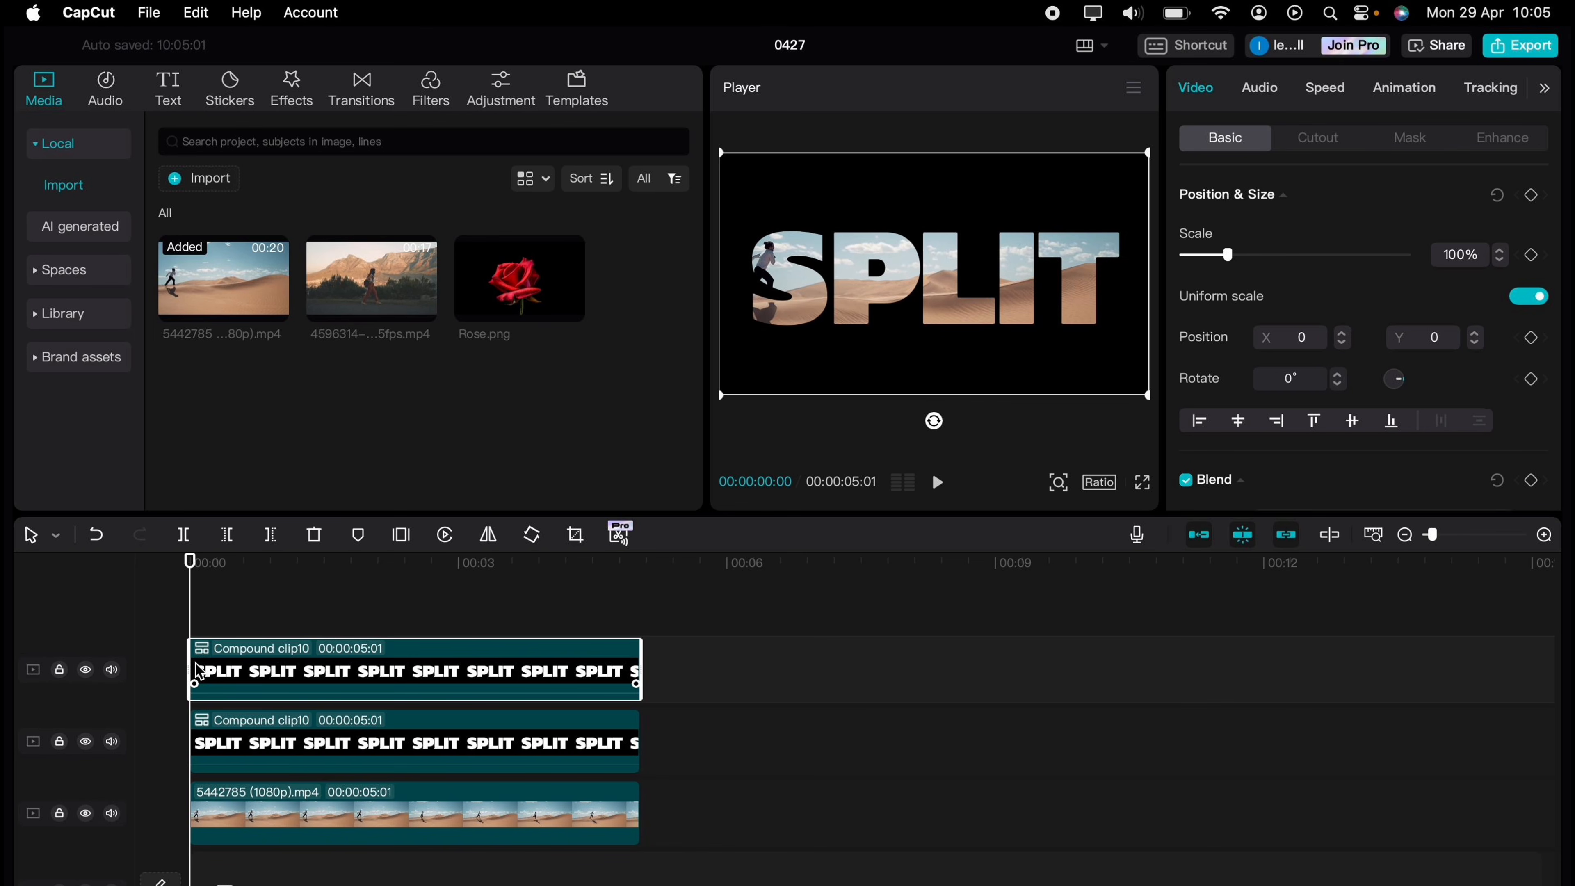
{"action": "left_click", "coordinate": [86, 675]}
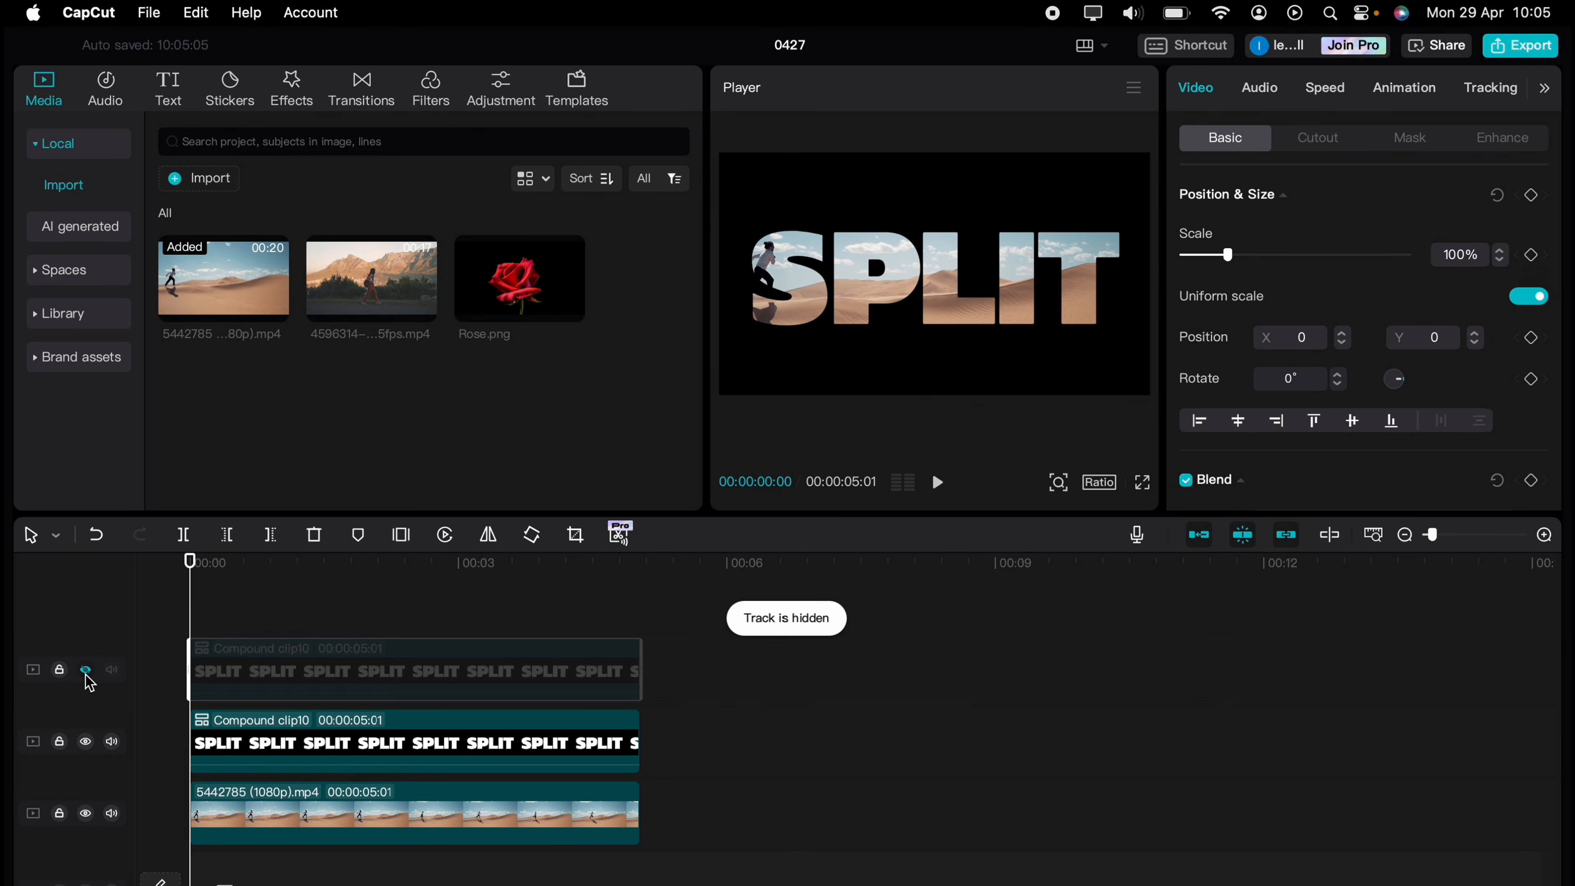
Apply a Horizontal mask to the original SPLIT compound clip on the middle track.
{"action": "left_click", "coordinate": [224, 729]}
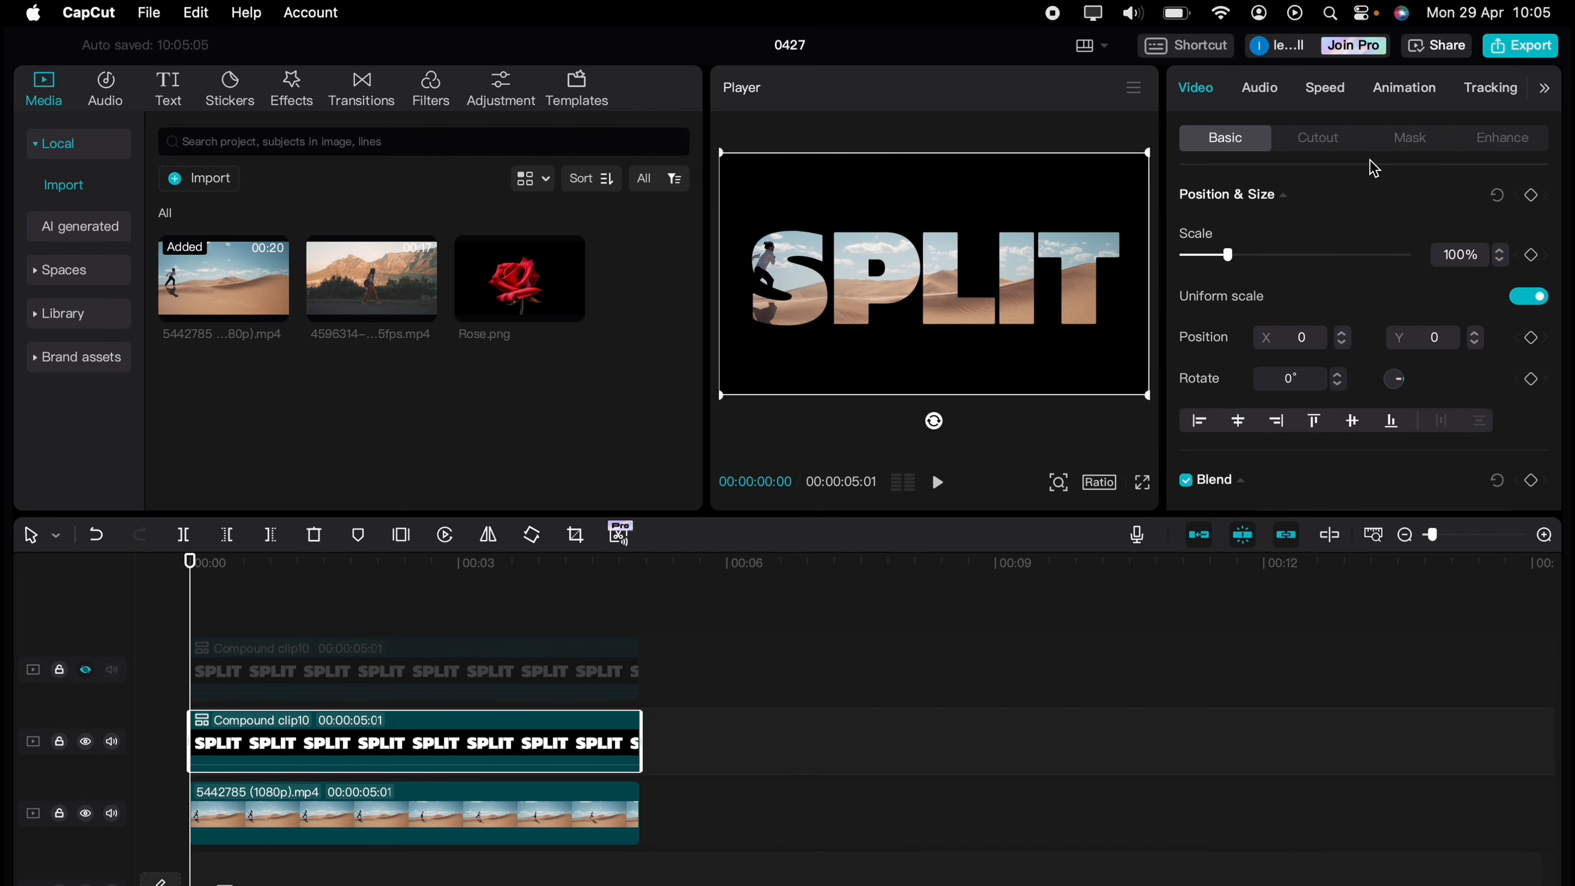
{"action": "left_click", "coordinate": [1404, 143]}
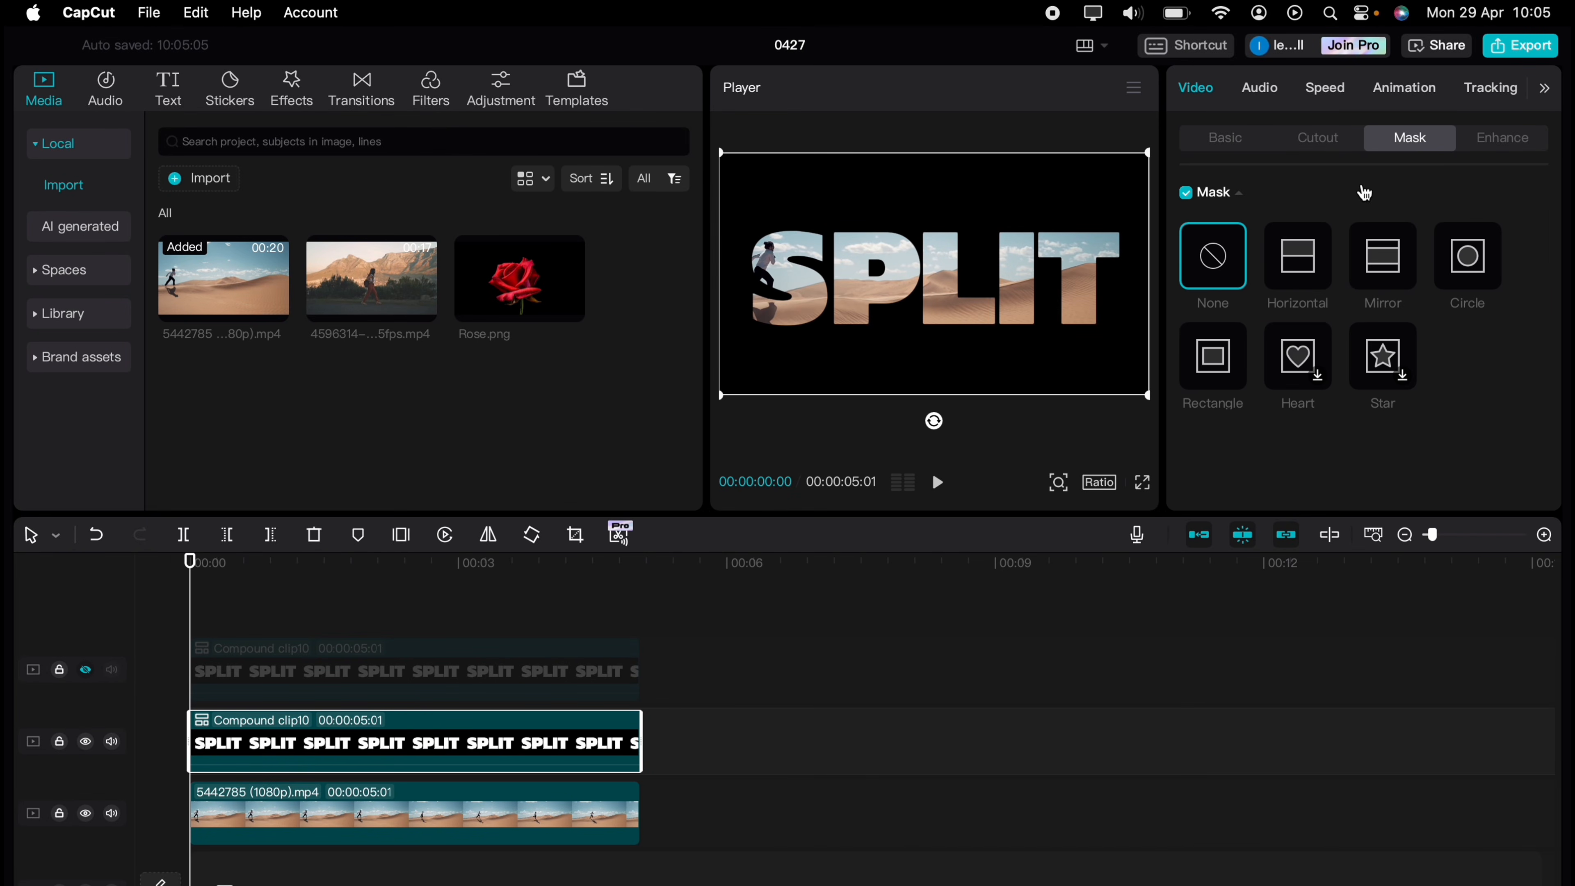
{"action": "left_click", "coordinate": [1302, 254]}
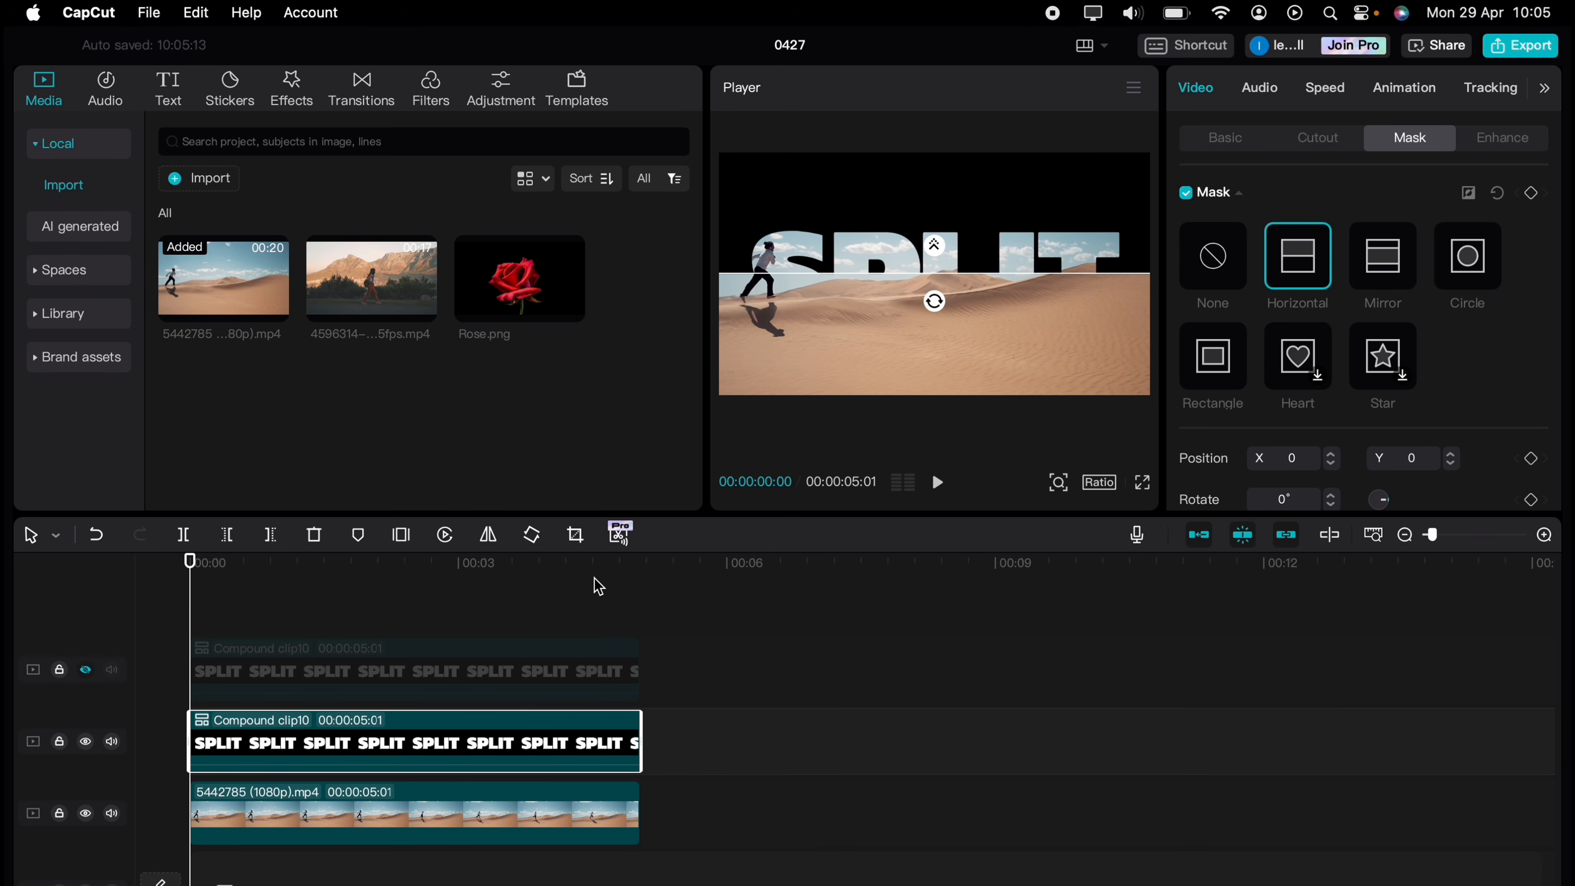
Keyframe the mask at 00:00:01:08, then raise its line to Y 538 at 00:00:03:10 so the upper half opens.
{"action": "left_click_drag", "start_coordinate": [189, 618], "coordinate": [303, 617]}
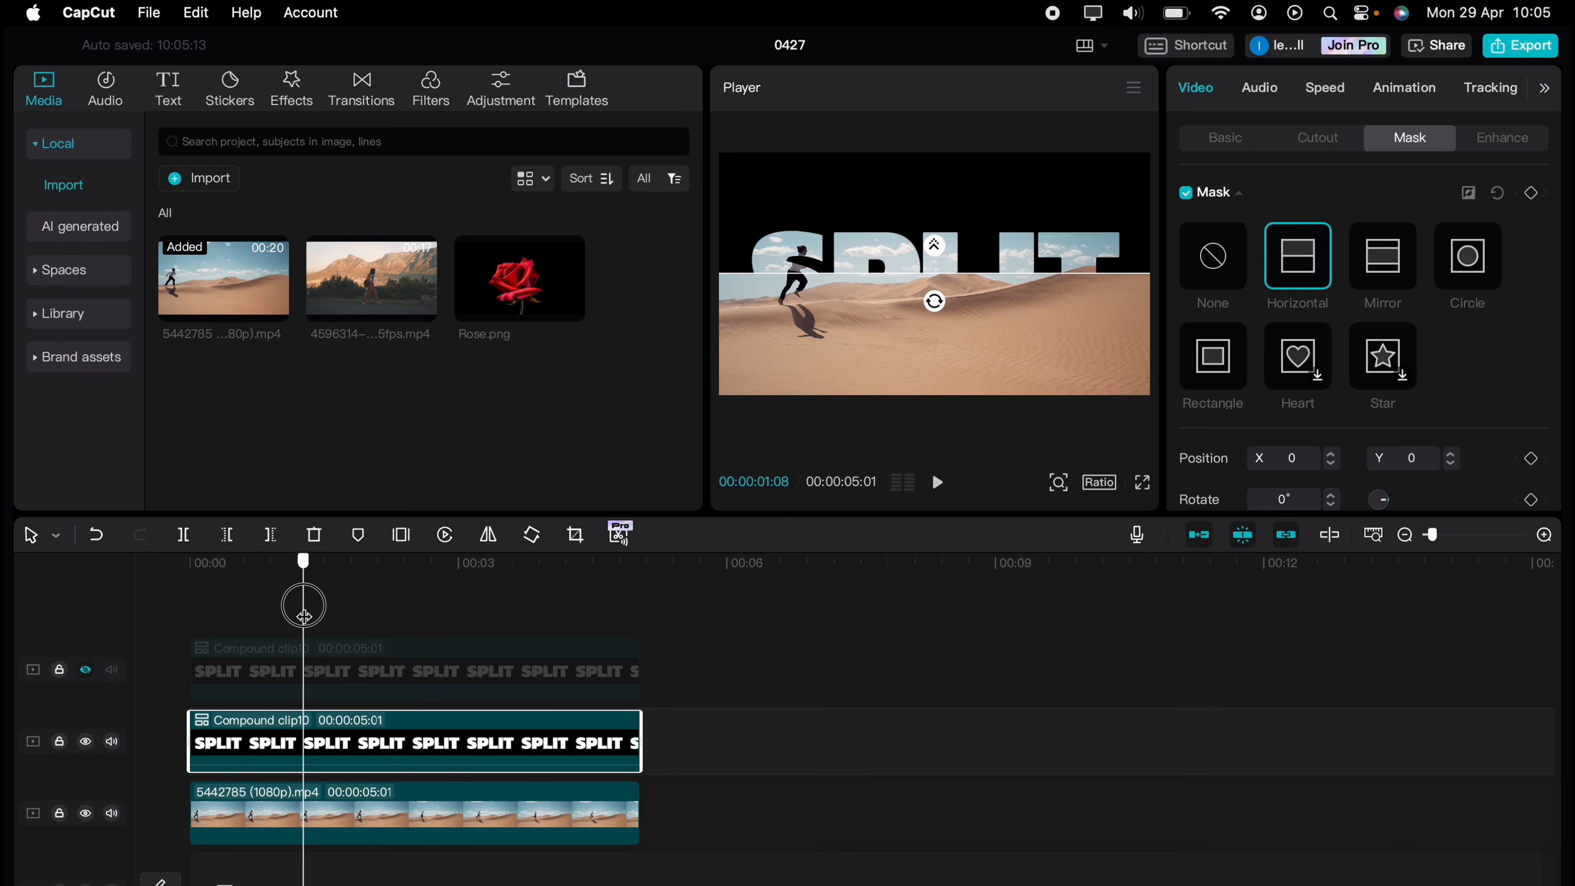
{"action": "left_click", "coordinate": [1531, 193]}
{"action": "left_click_drag", "start_coordinate": [306, 613], "coordinate": [489, 609]}
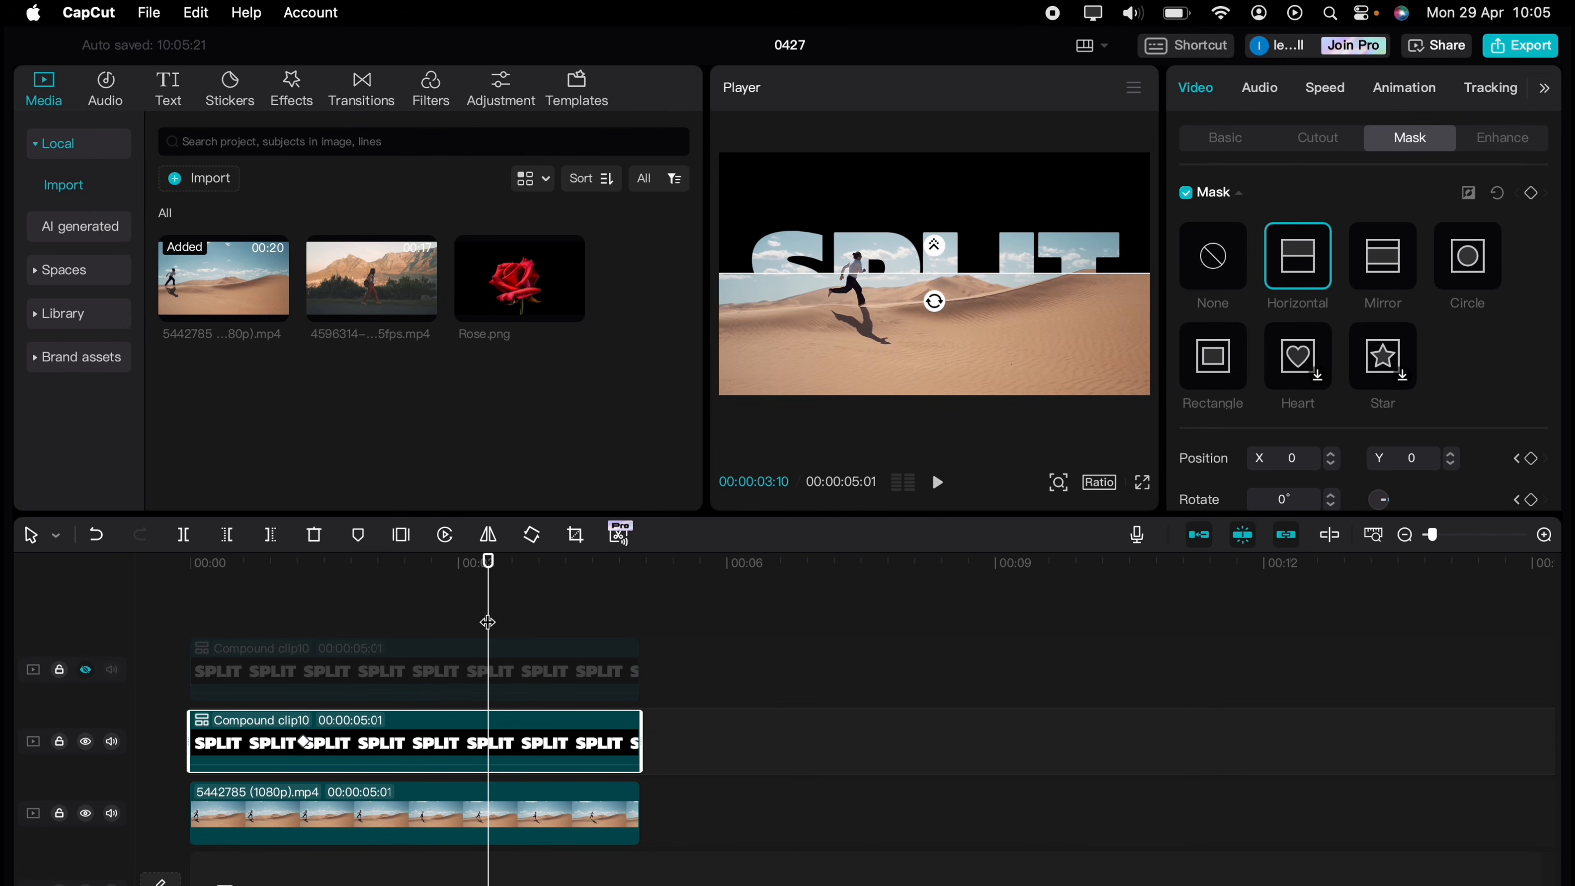
{"action": "left_click_drag", "start_coordinate": [907, 279], "coordinate": [910, 160]}
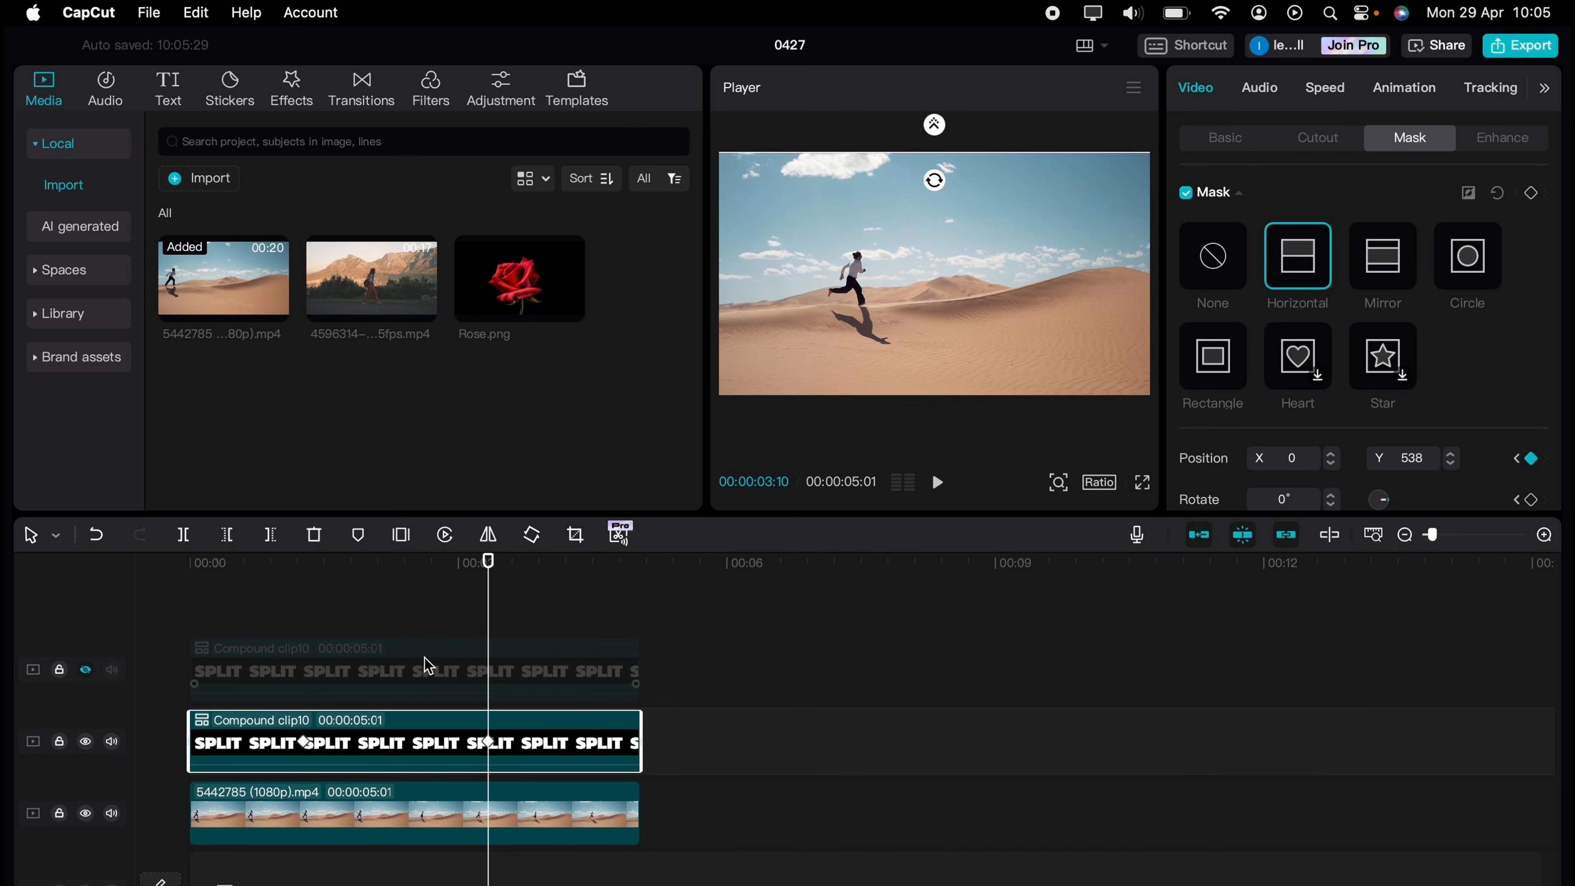
Play the timeline from the start to preview the upper-half mask animation.
{"action": "left_click", "coordinate": [412, 675]}
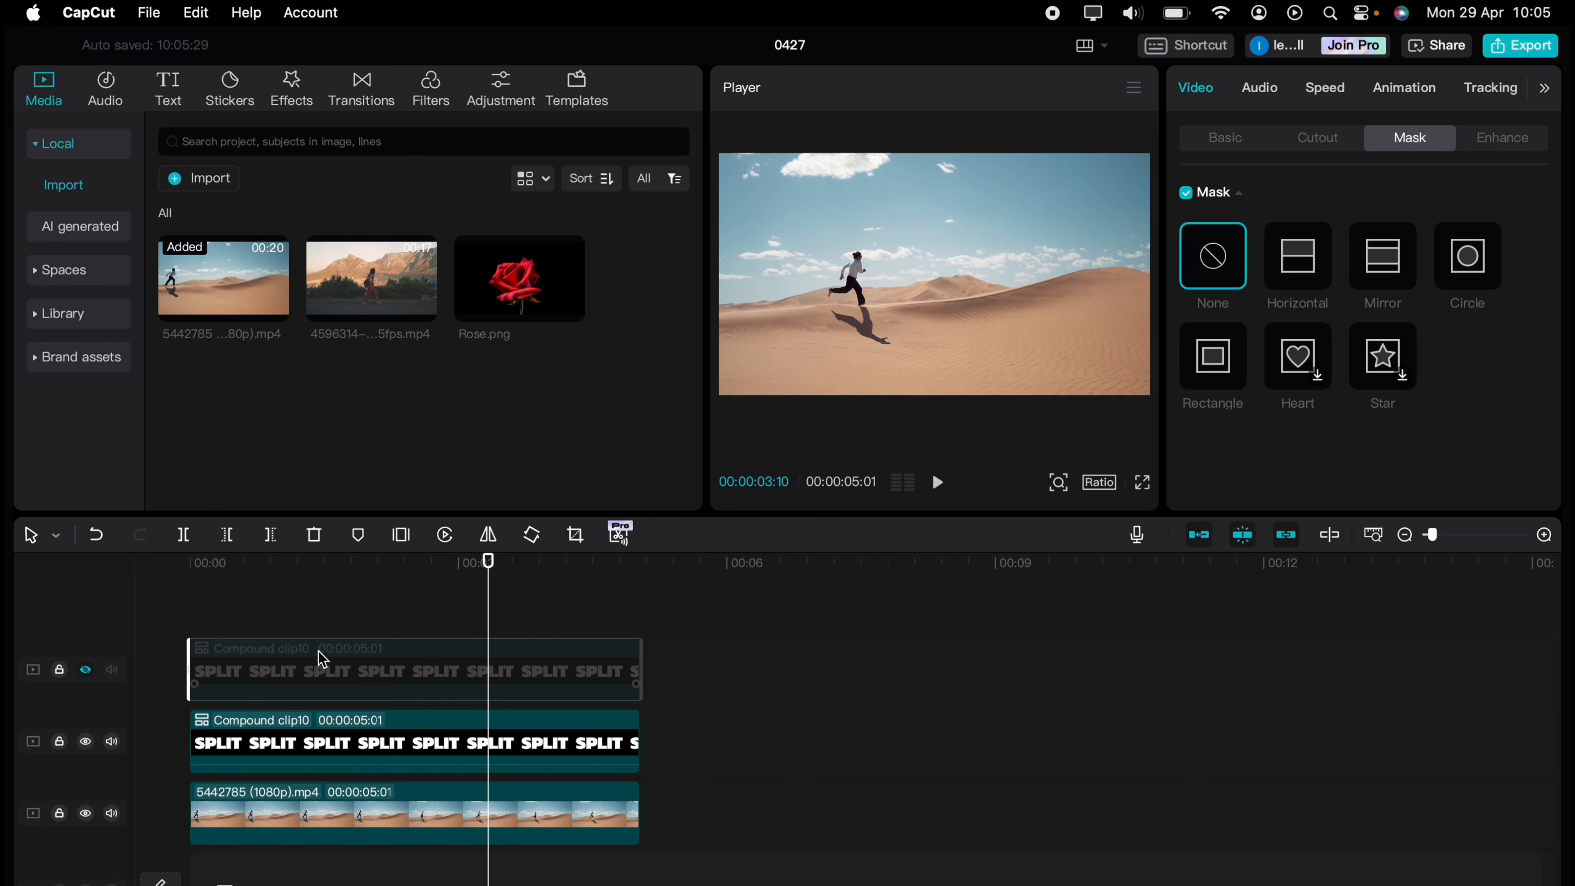
{"action": "left_click", "coordinate": [213, 601]}
{"action": "left_click_drag", "start_coordinate": [211, 599], "coordinate": [187, 594]}
{"action": "key", "text": "space"}
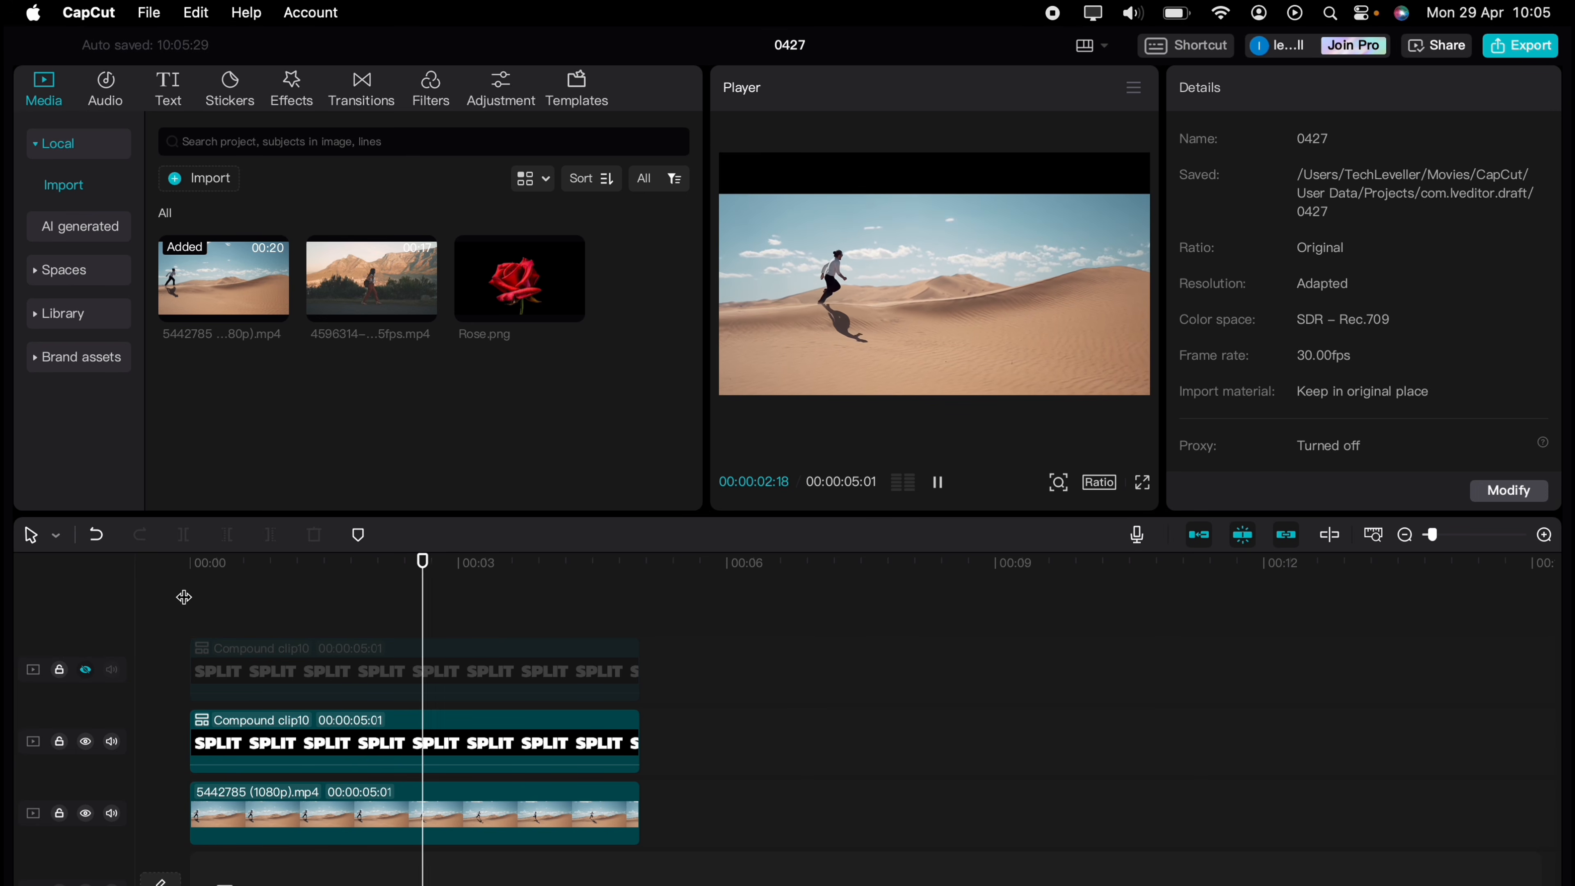
{"action": "key", "text": "space"}
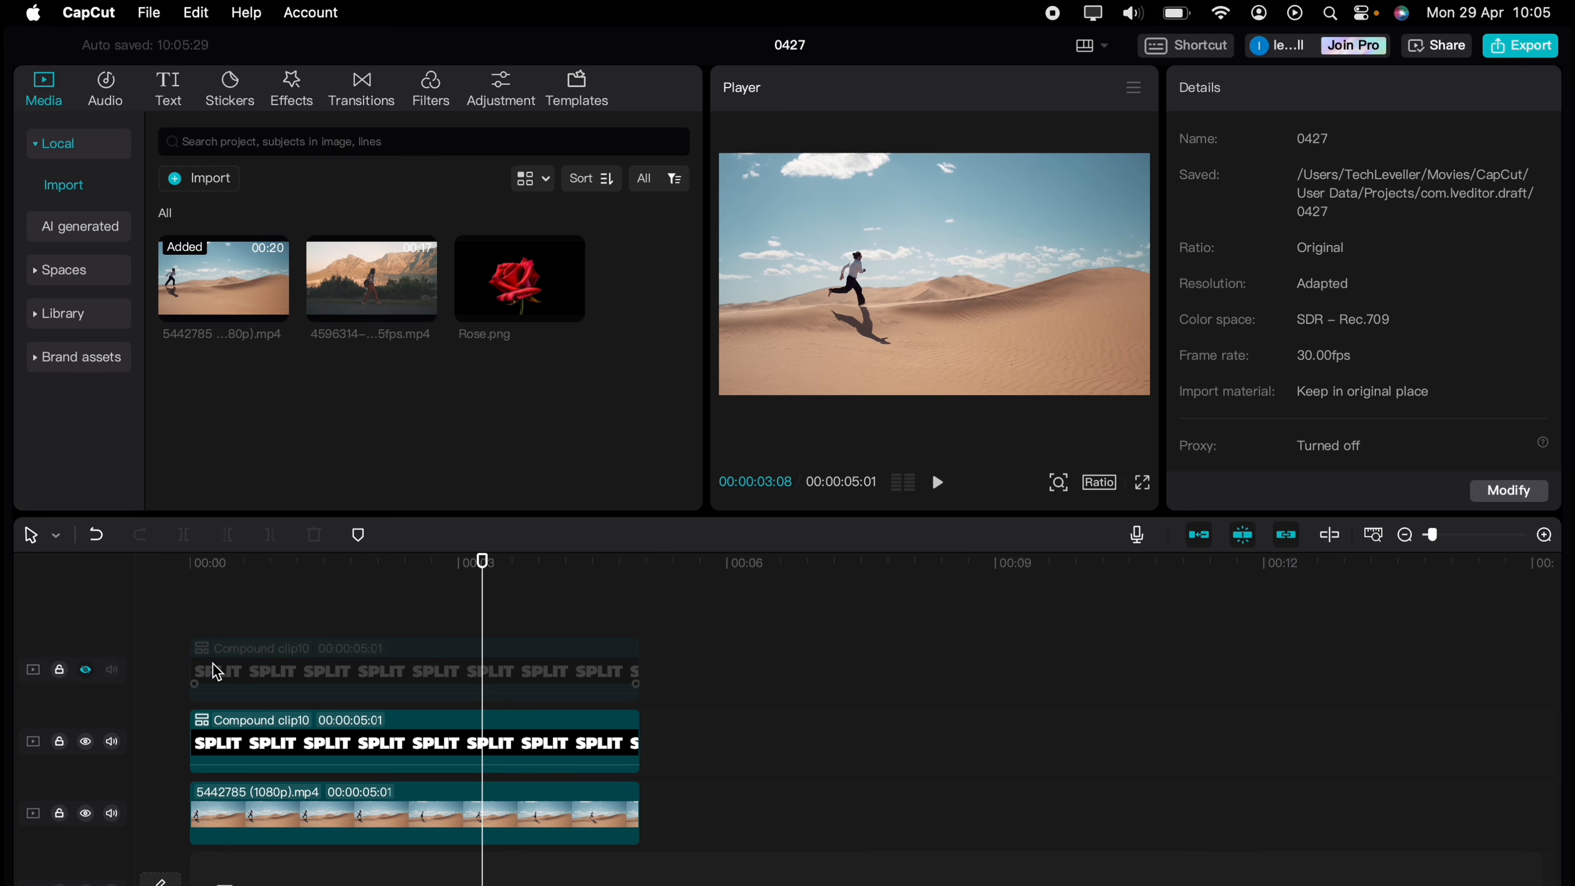
Unhide the top SPLIT track and move the playhead to the middle clip's first mask keyframe at 00:00:01:08.
{"action": "left_click", "coordinate": [244, 685]}
{"action": "left_click", "coordinate": [86, 671]}
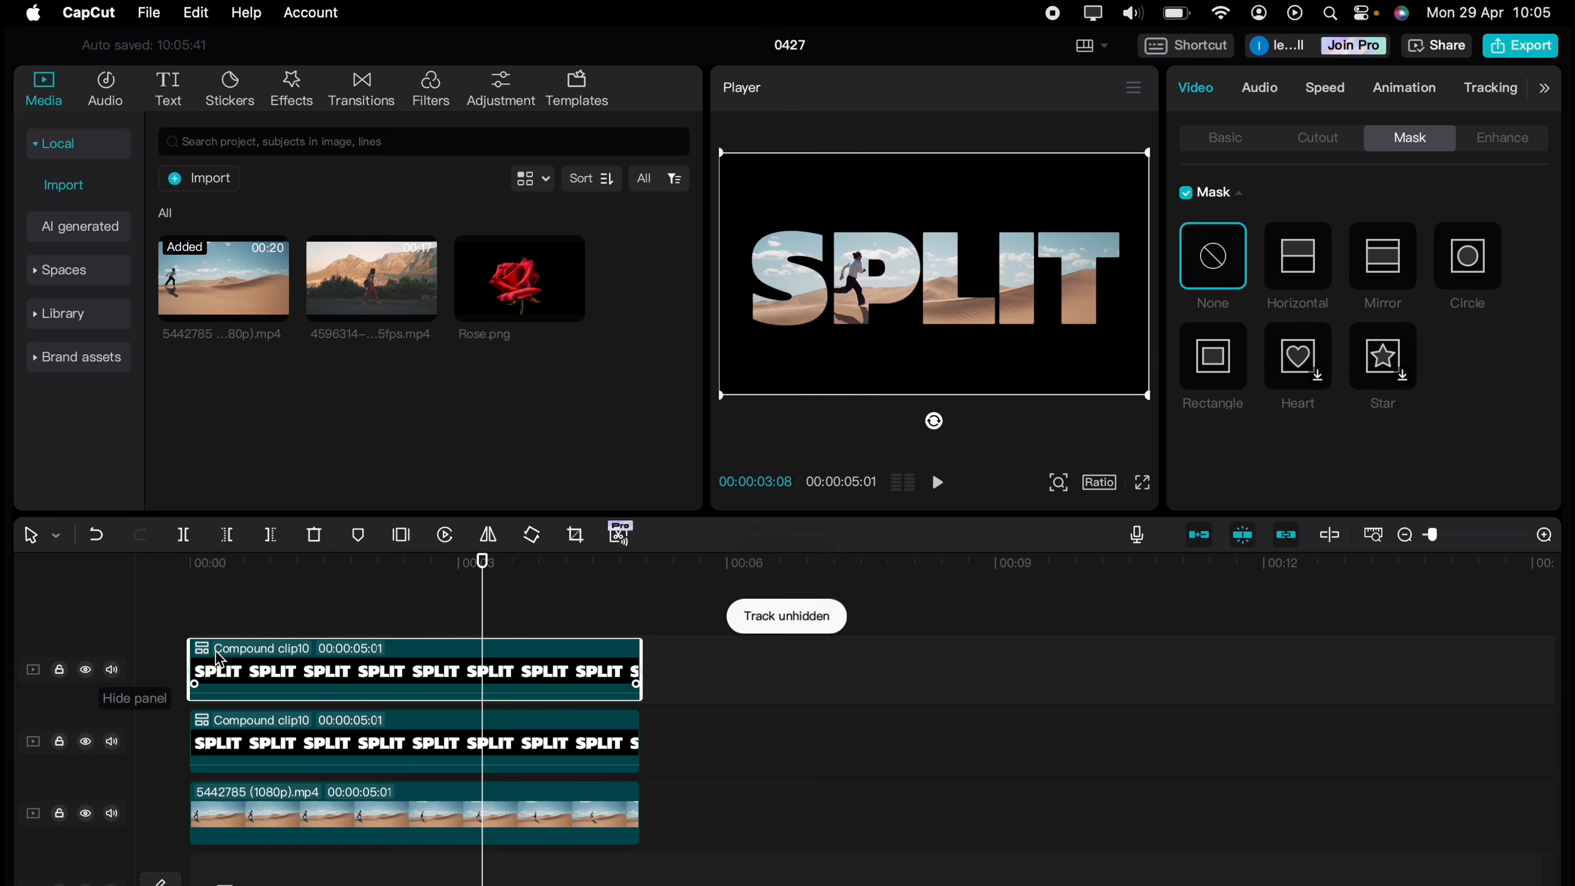
{"action": "left_click", "coordinate": [293, 714]}
{"action": "left_click_drag", "start_coordinate": [323, 594], "coordinate": [304, 595]}
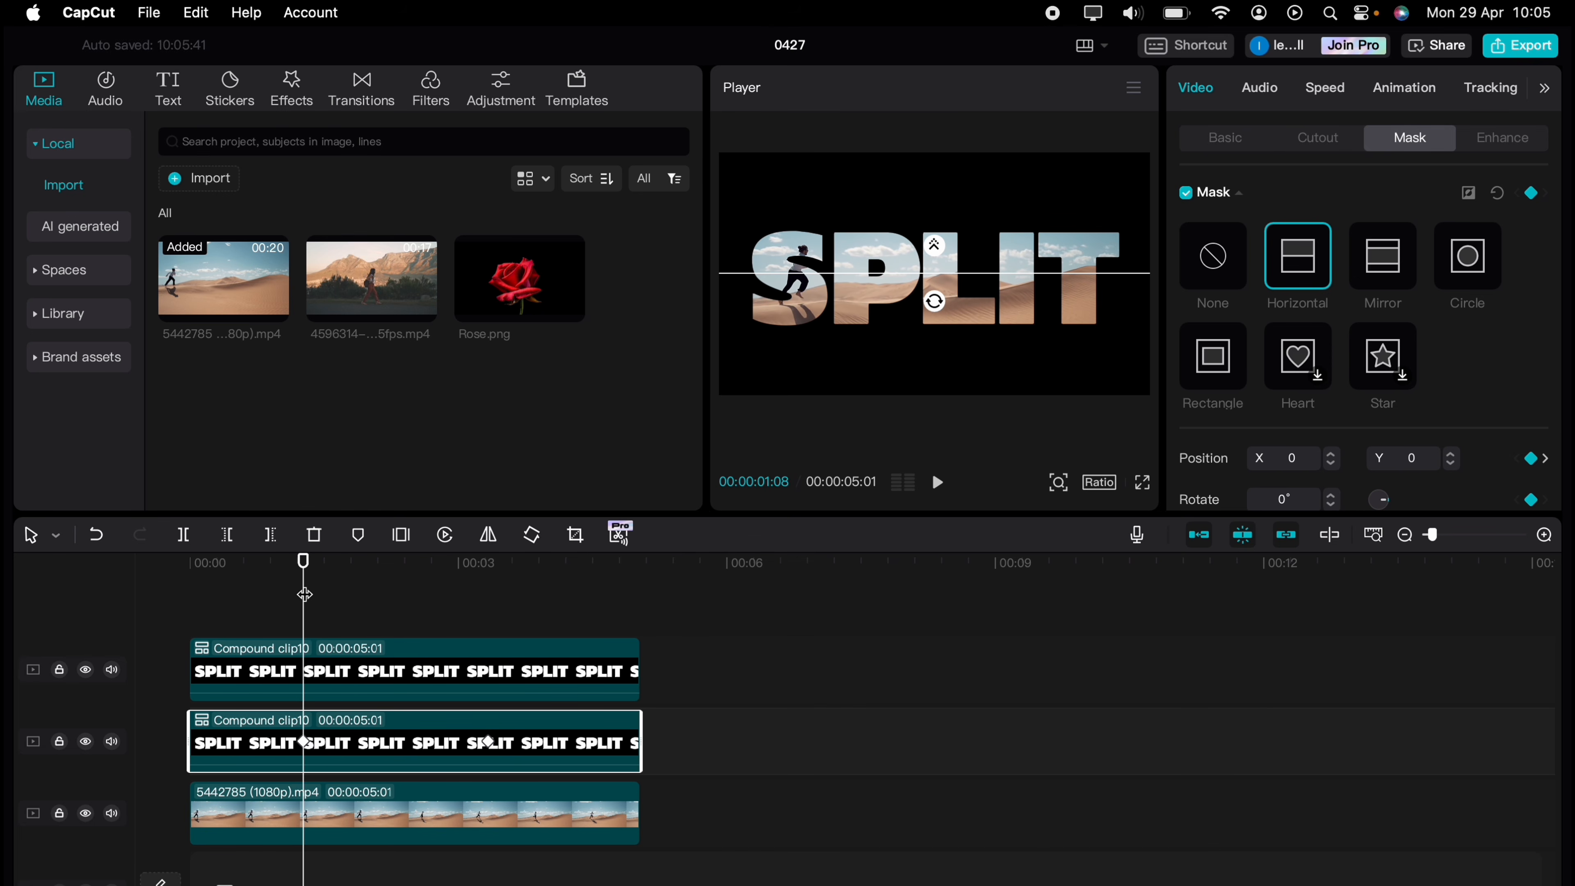
Apply a Horizontal mask to the top SPLIT clip, rotate it to -180°, and keyframe it at 00:00:01:08.
{"action": "left_click", "coordinate": [314, 674]}
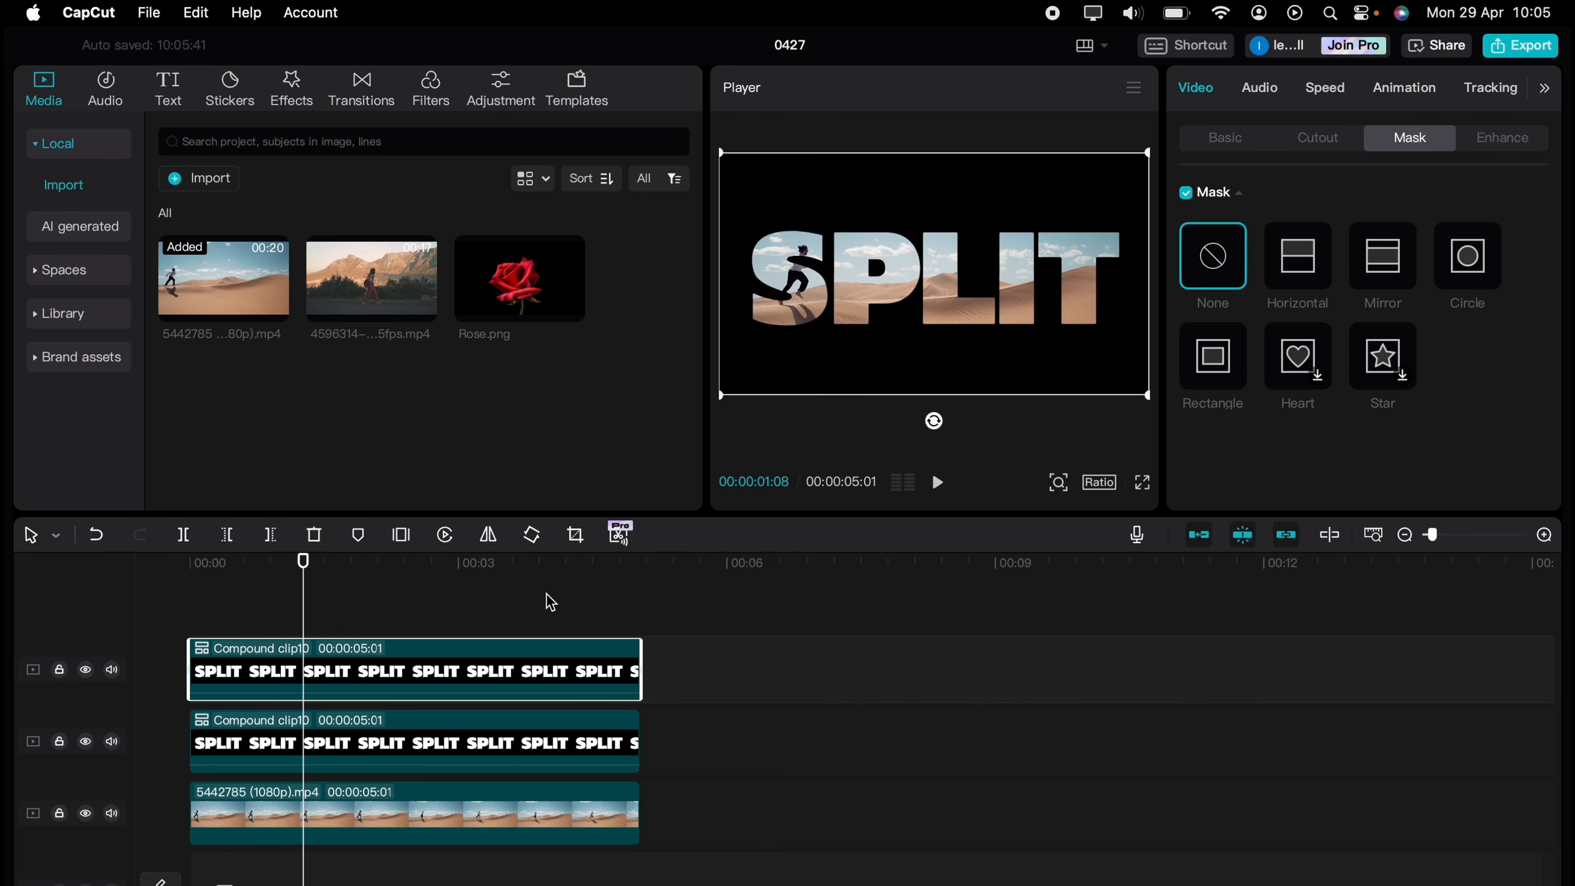
{"action": "left_click", "coordinate": [1292, 264]}
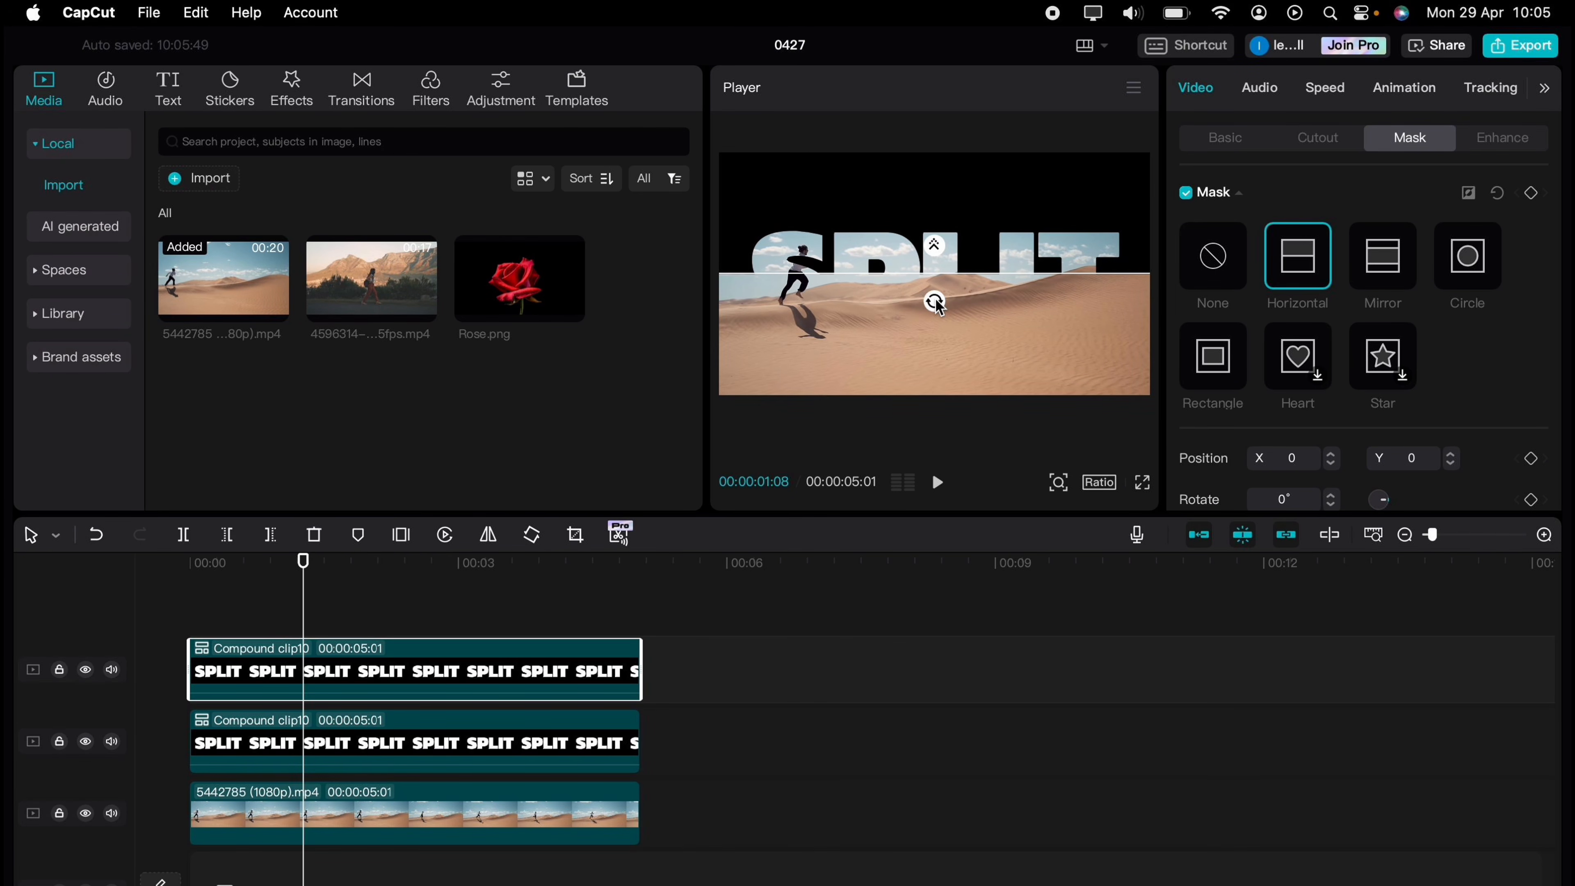
{"action": "left_click_drag", "start_coordinate": [936, 302], "coordinate": [940, 229]}
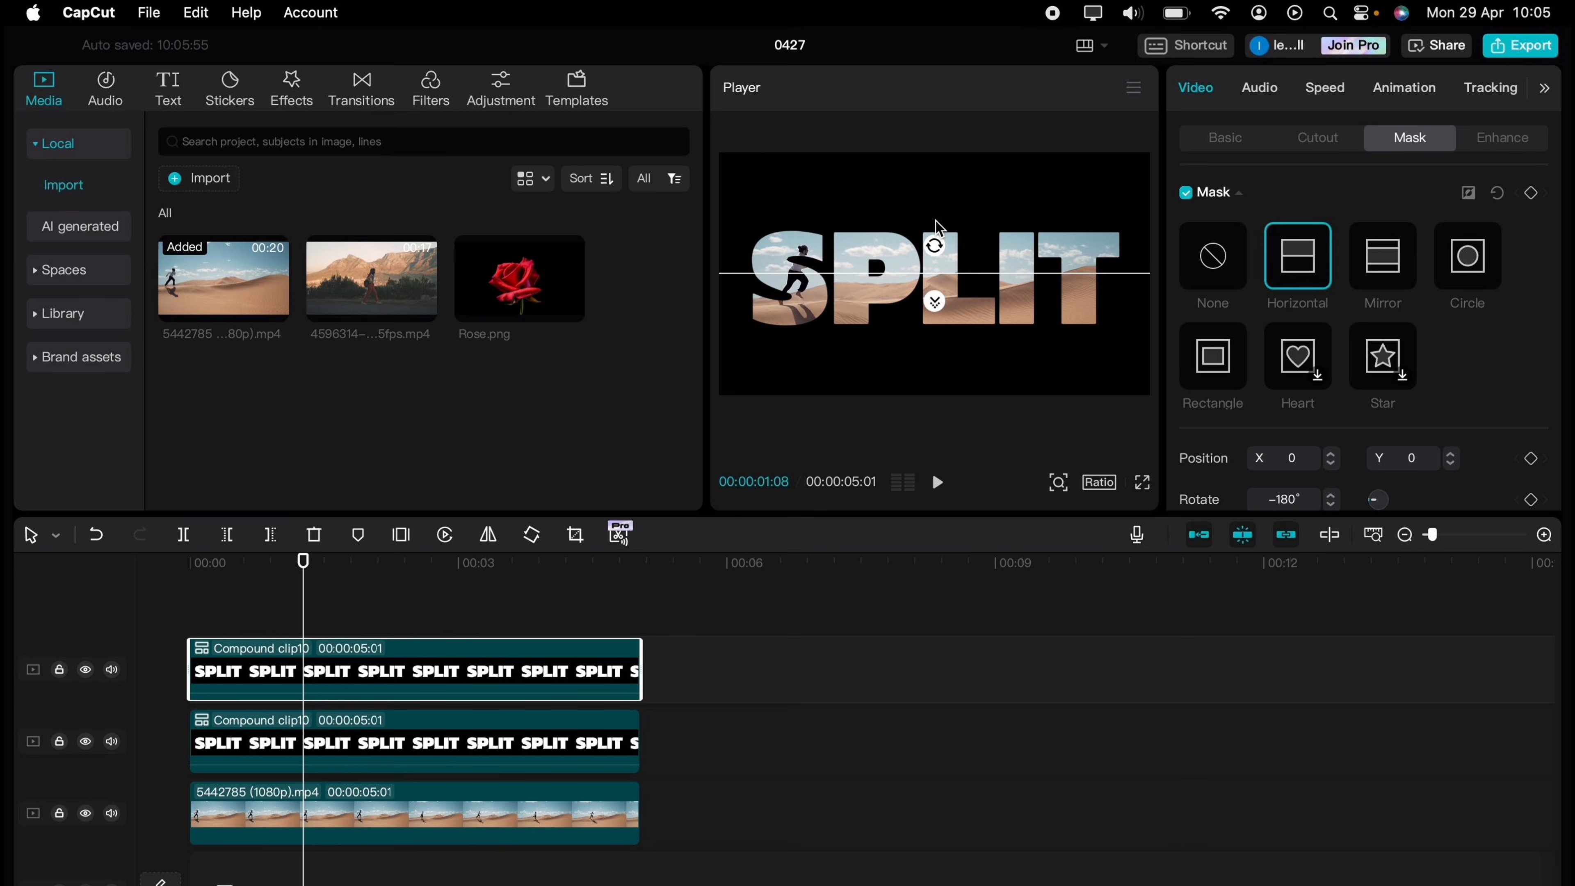
{"action": "left_click", "coordinate": [1532, 194]}
At 00:00:03:10, lower the top SPLIT clip's mask line to Y -540 so the lower half opens.
{"action": "left_click", "coordinate": [396, 713]}
{"action": "left_click_drag", "start_coordinate": [307, 600], "coordinate": [487, 581]}
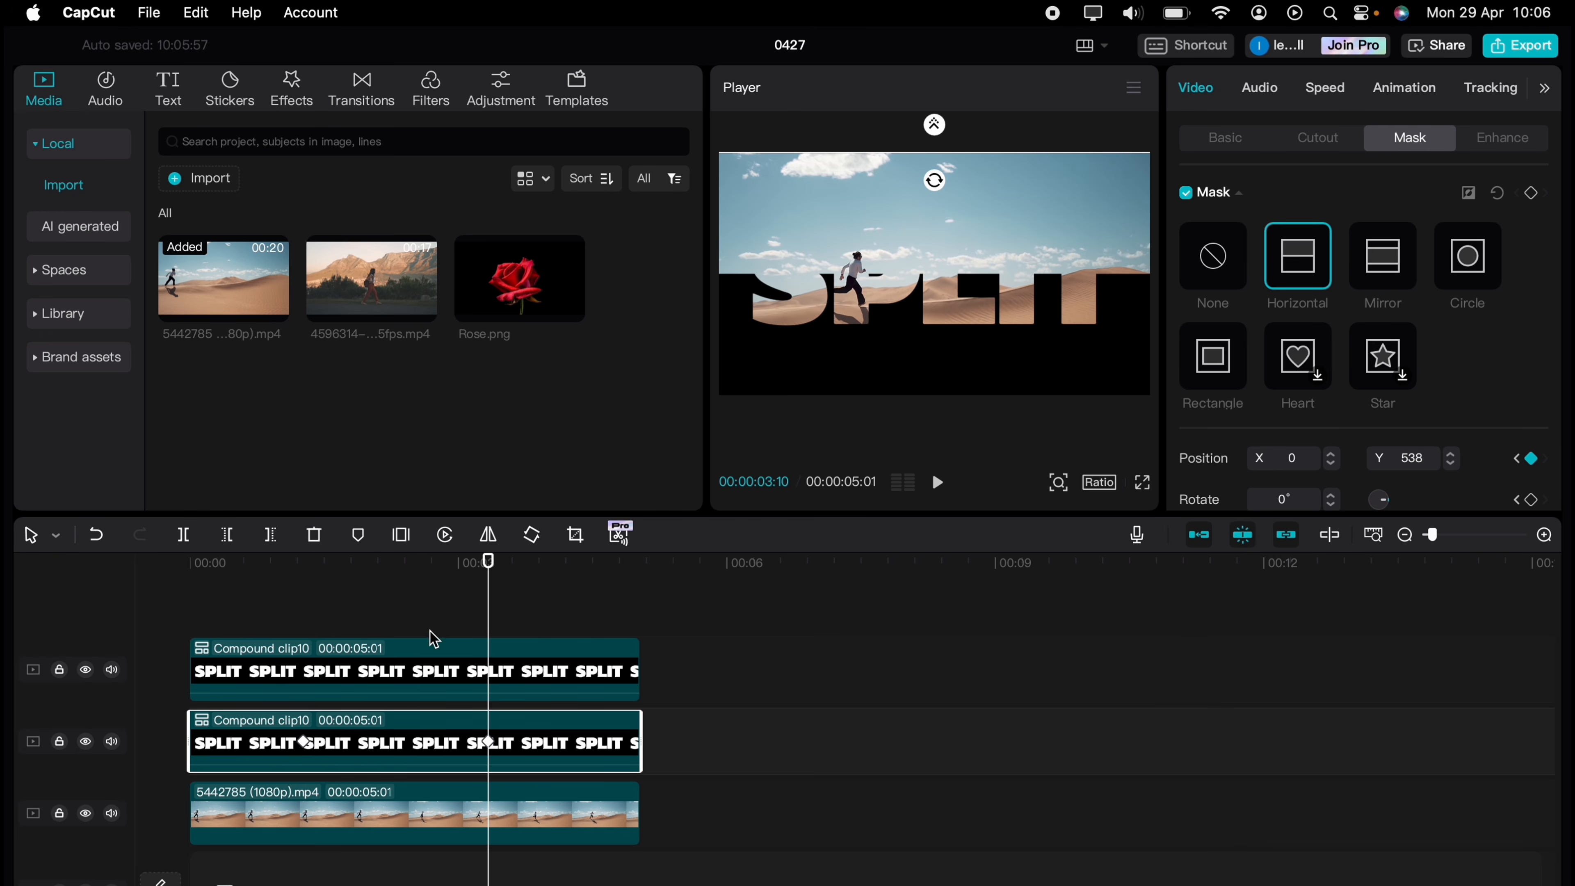
{"action": "left_click", "coordinate": [414, 667]}
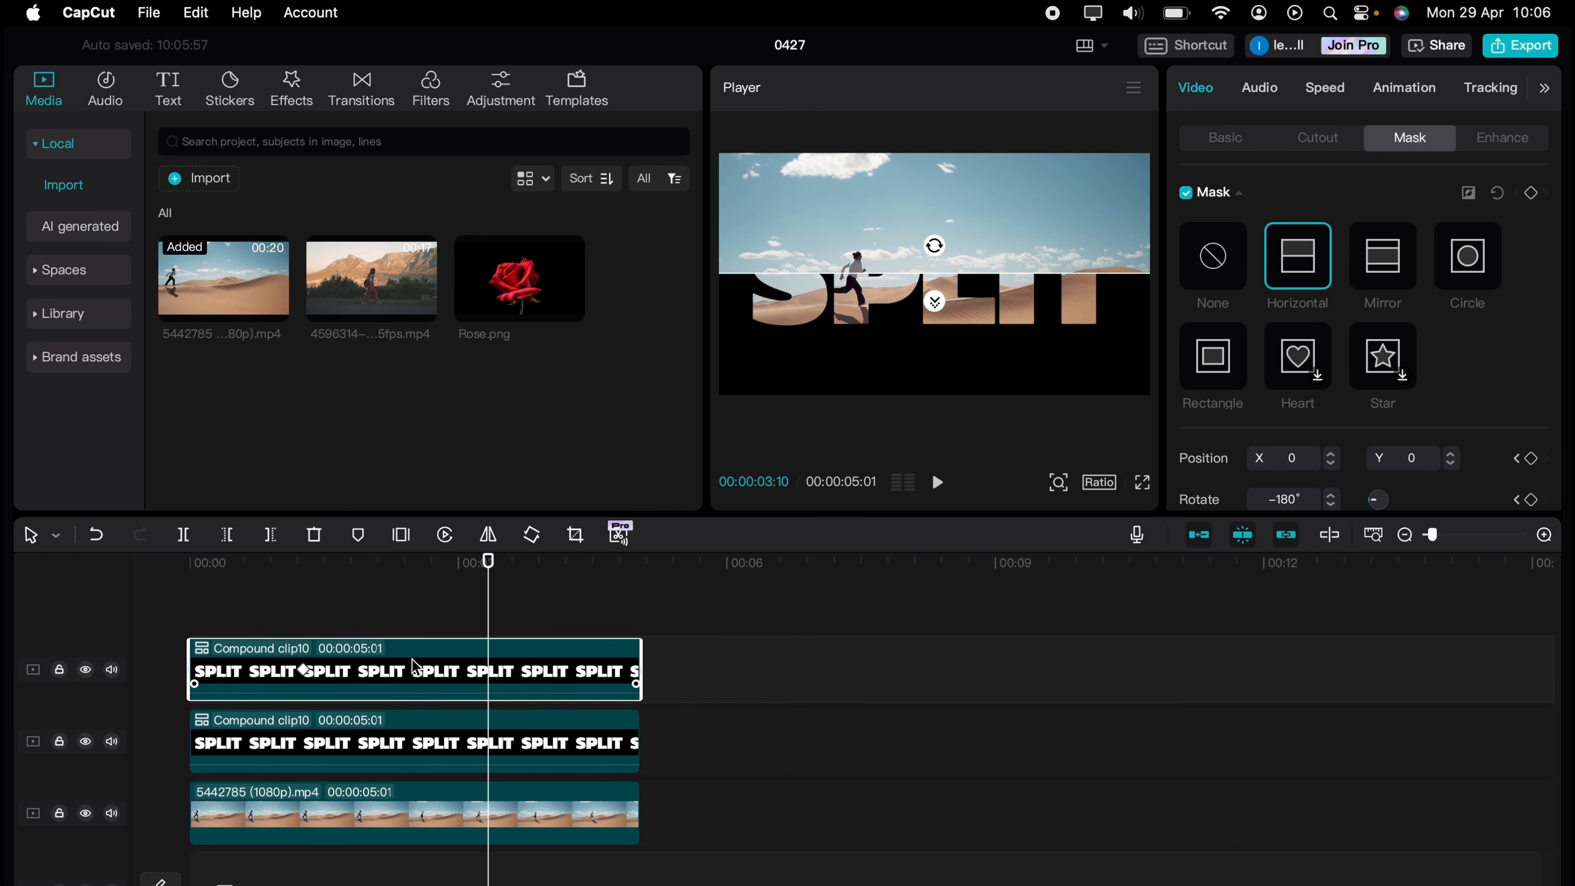
{"action": "left_click_drag", "start_coordinate": [827, 315], "coordinate": [826, 443]}
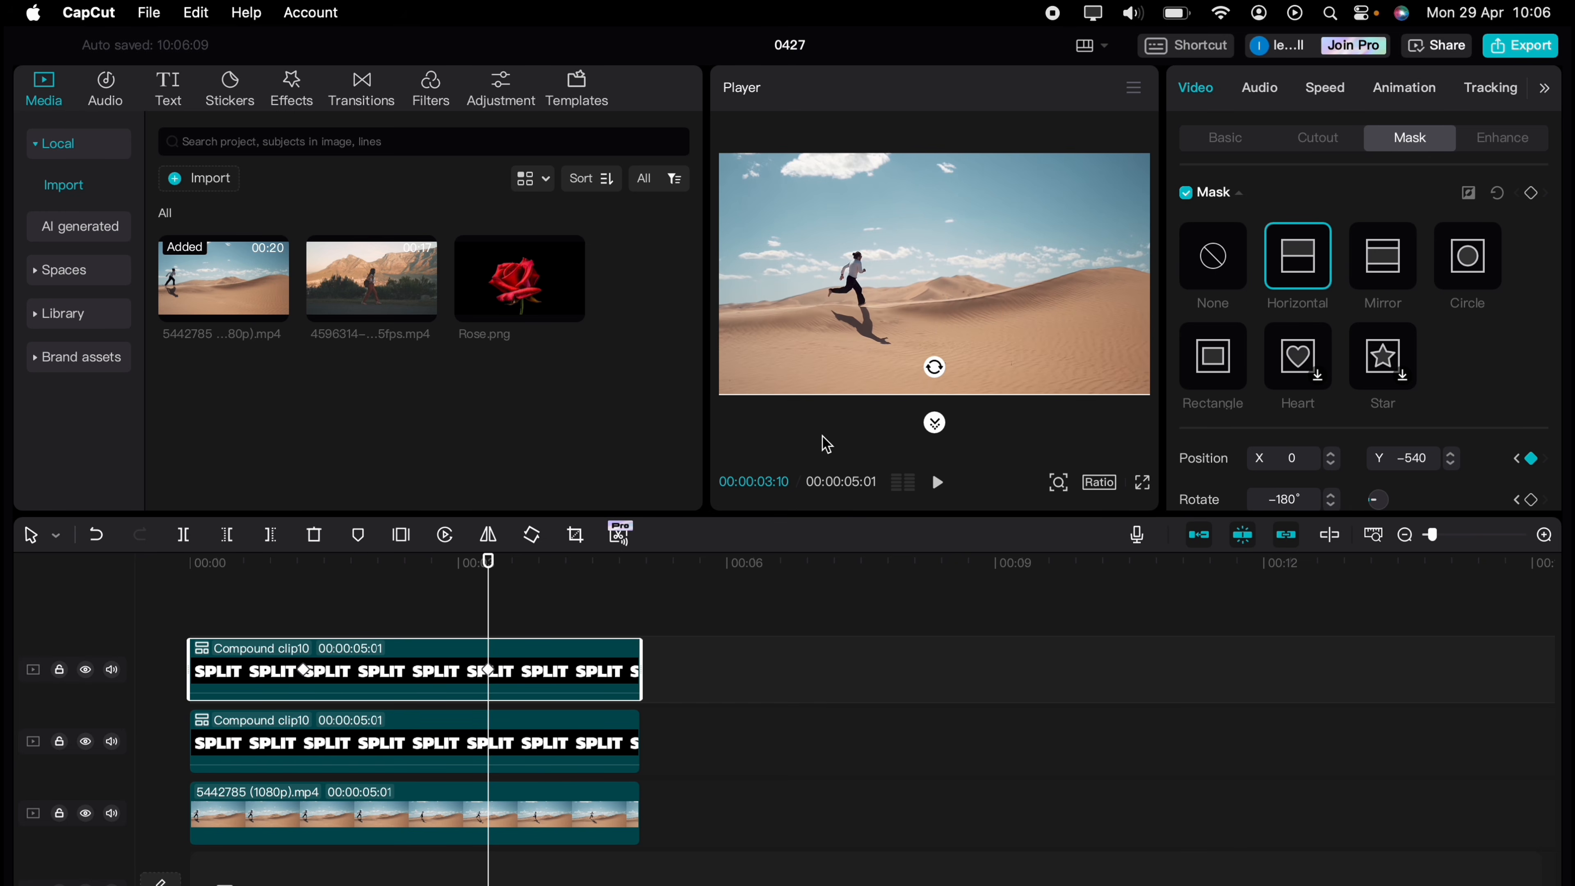
Play the timeline repeatedly from the start to preview both halves of the SPLIT title opening.
{"action": "left_click", "coordinate": [210, 615]}
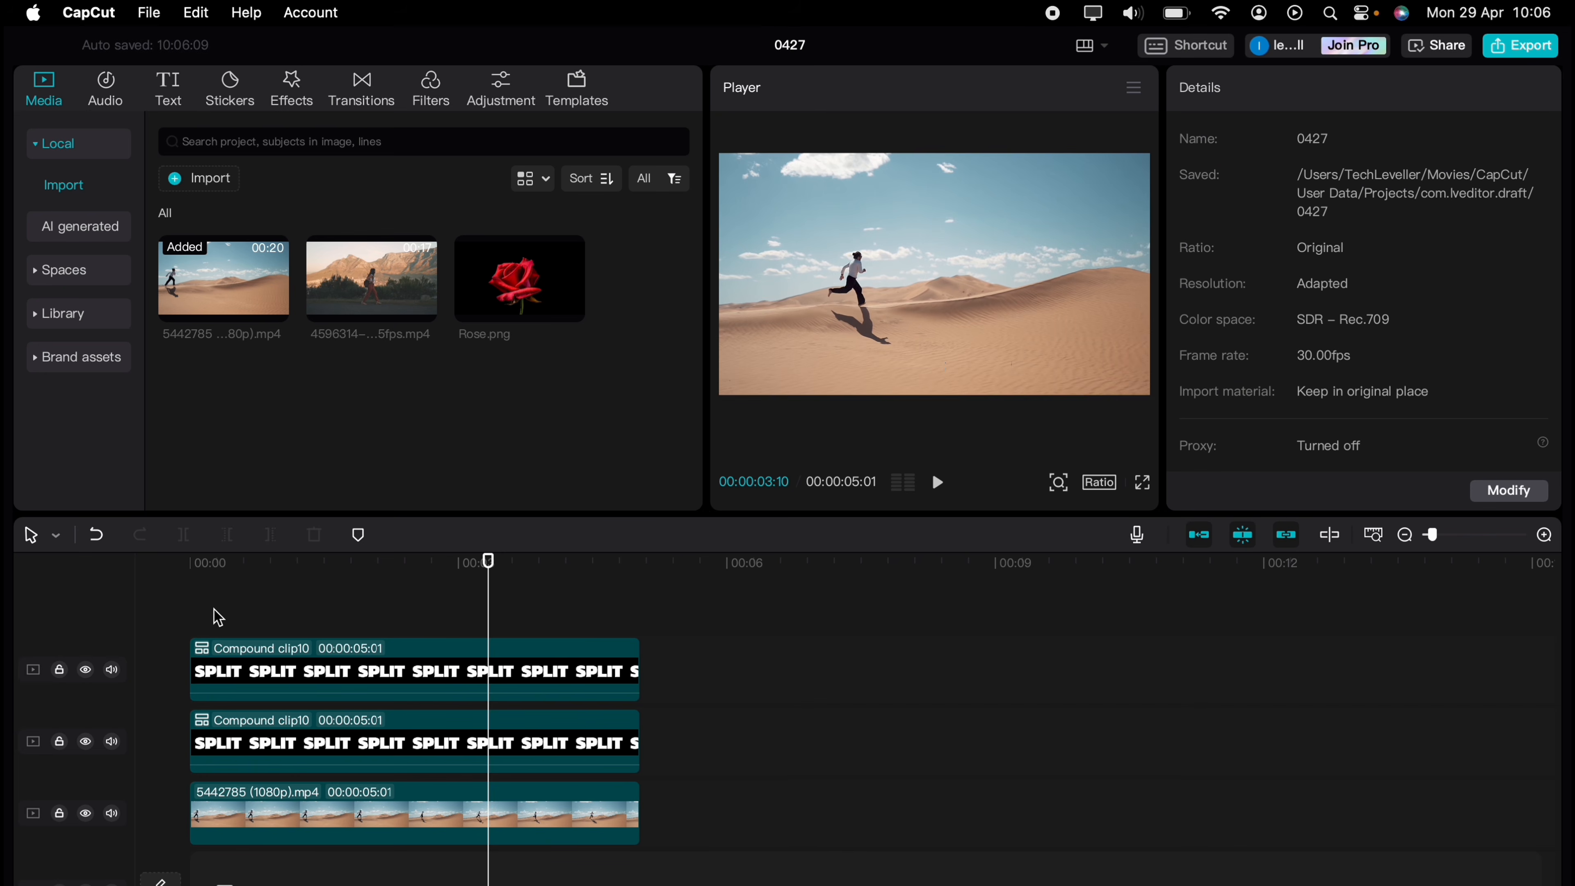
{"action": "left_click", "coordinate": [187, 621]}
{"action": "key", "text": "space"}
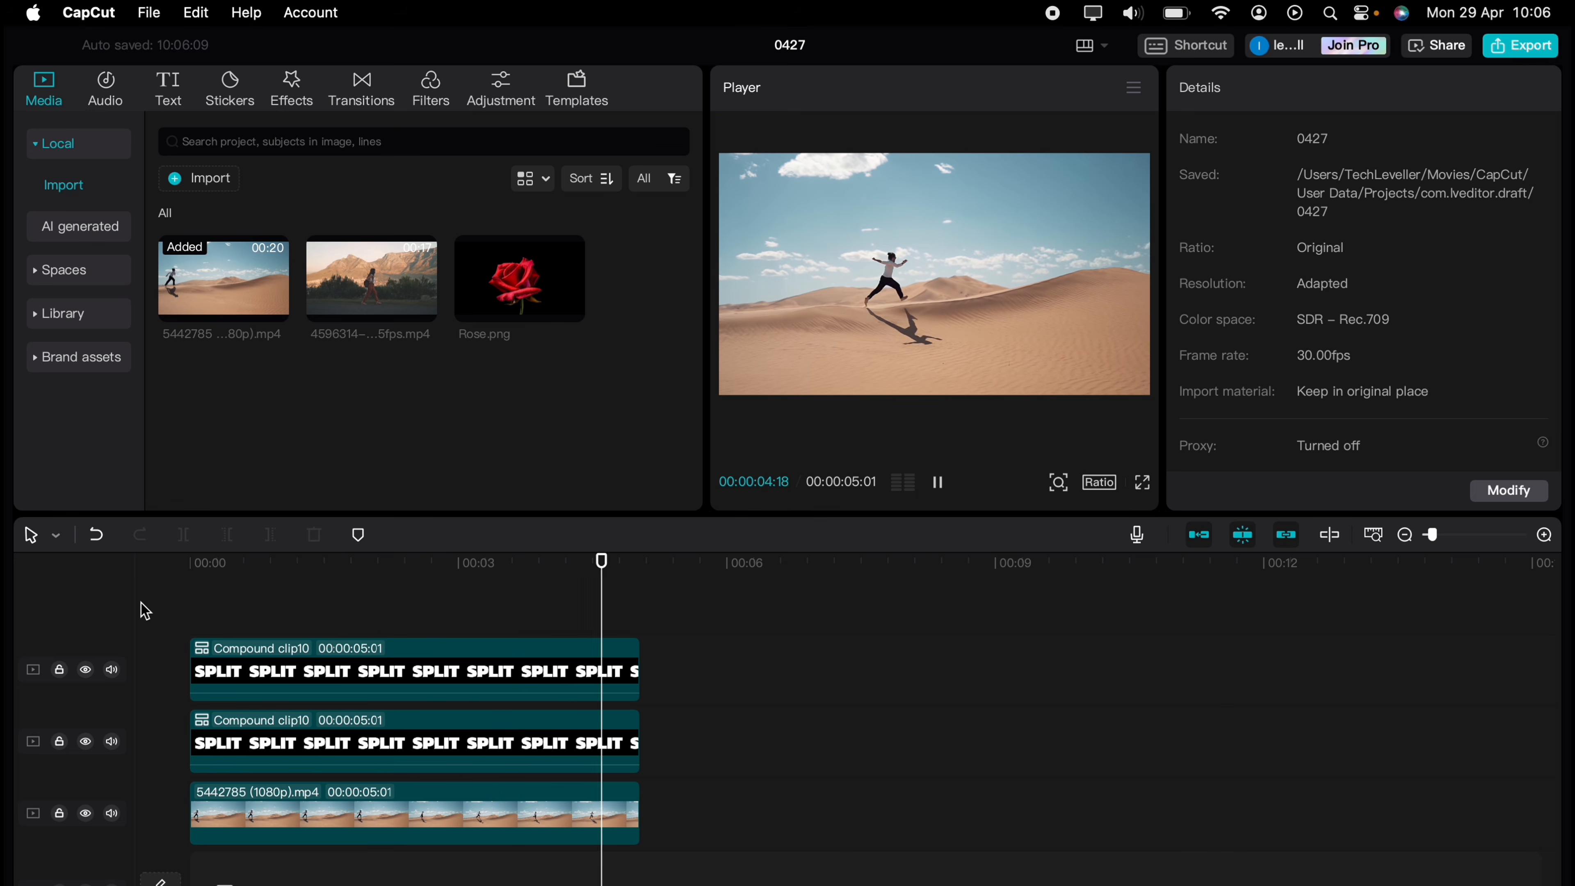
{"action": "left_click_drag", "start_coordinate": [222, 586], "coordinate": [170, 592]}
{"action": "key", "text": "space"}
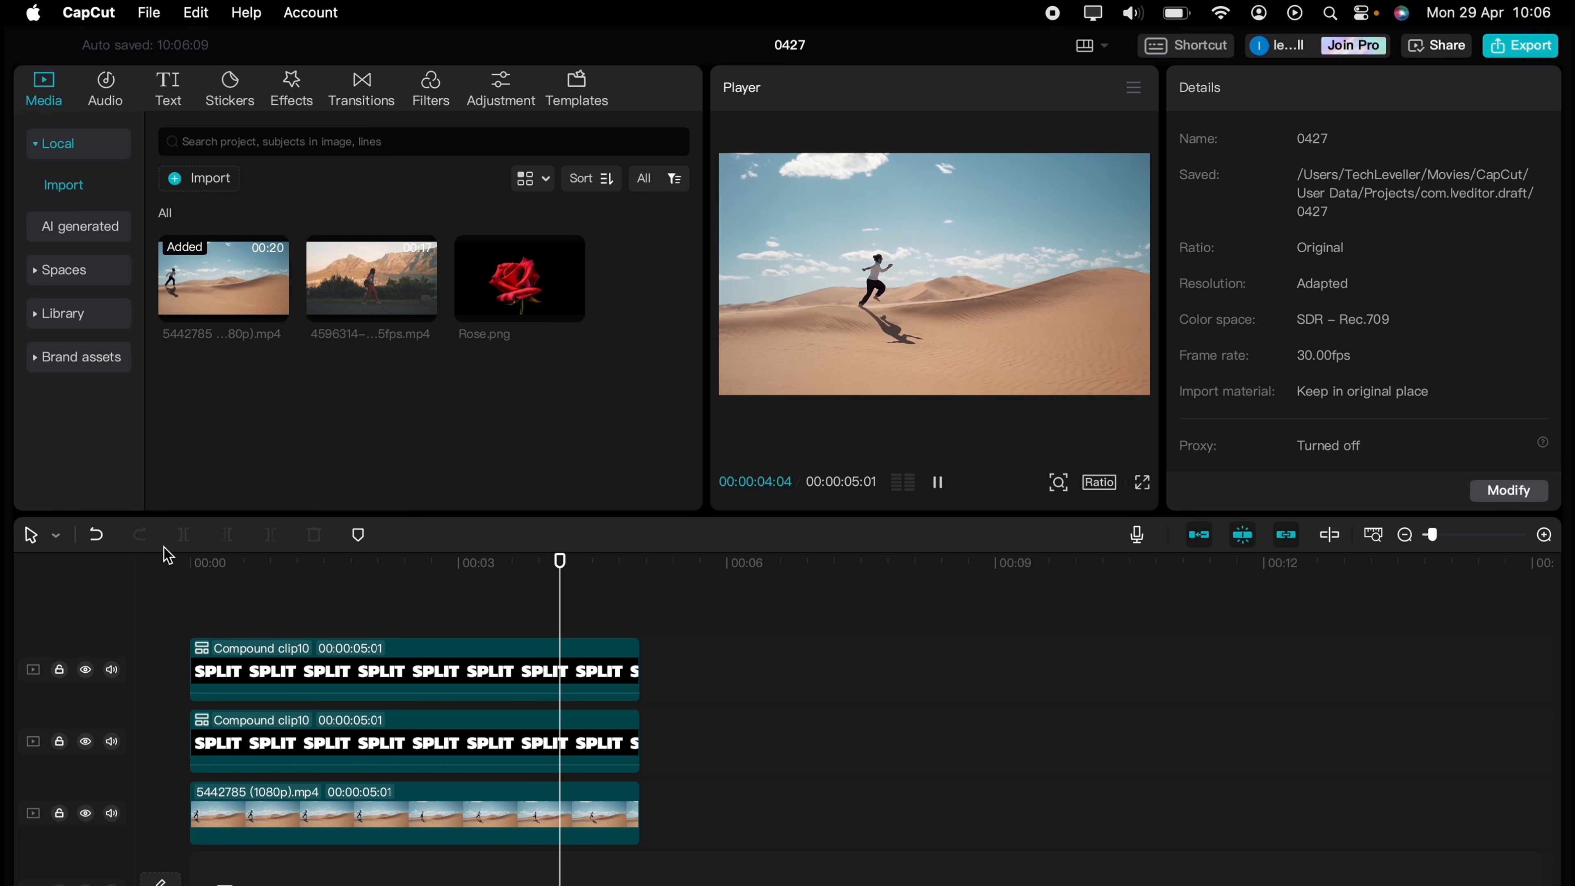
{"action": "left_click", "coordinate": [188, 590]}
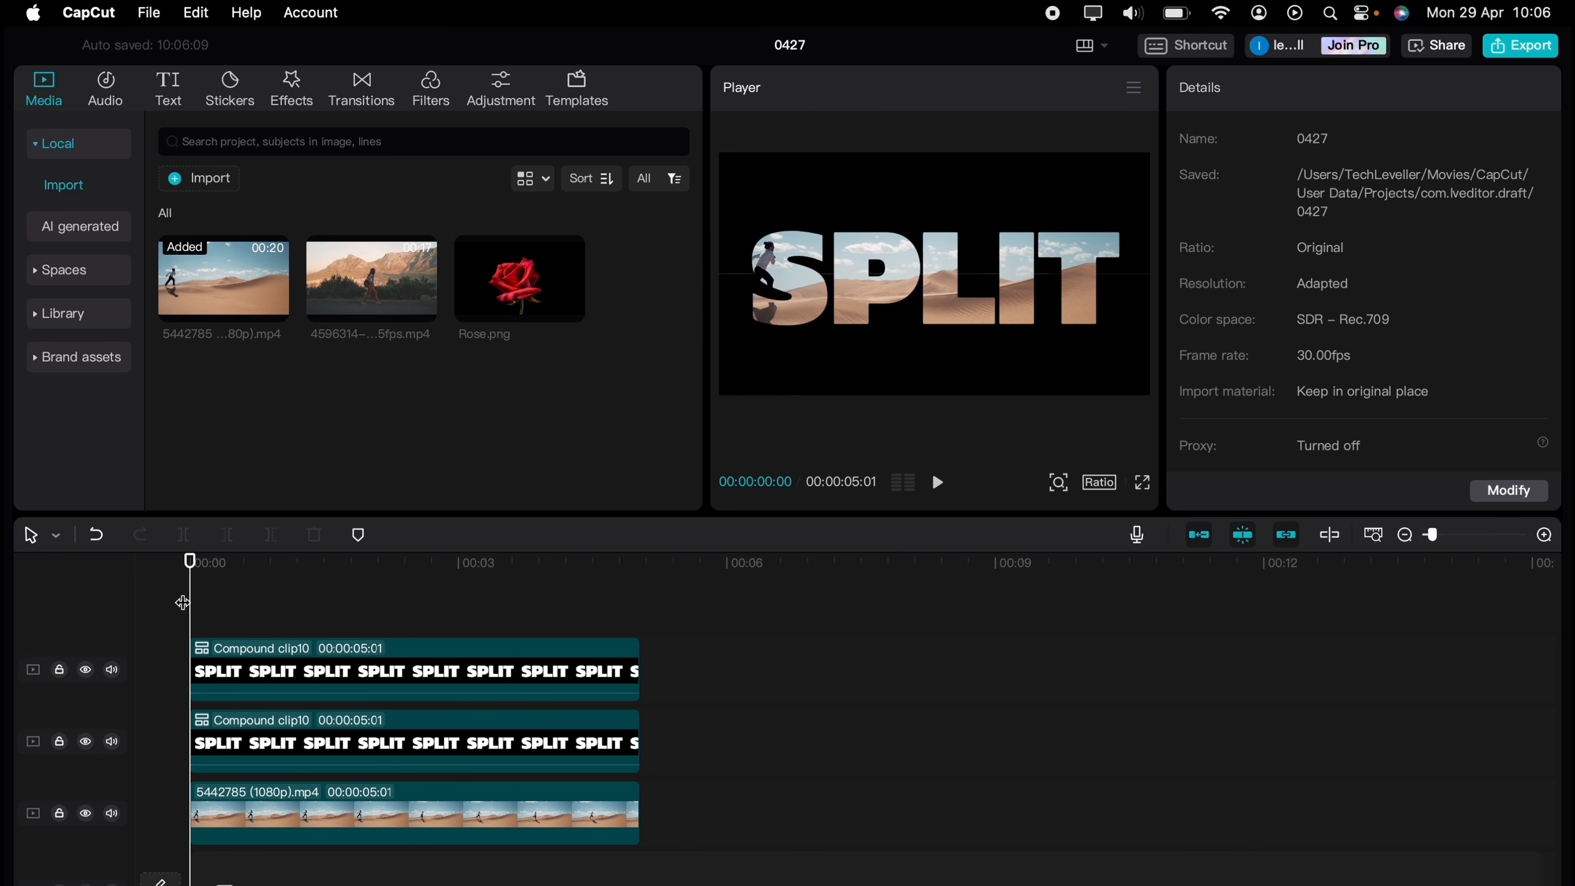
{"action": "key", "text": "space"}
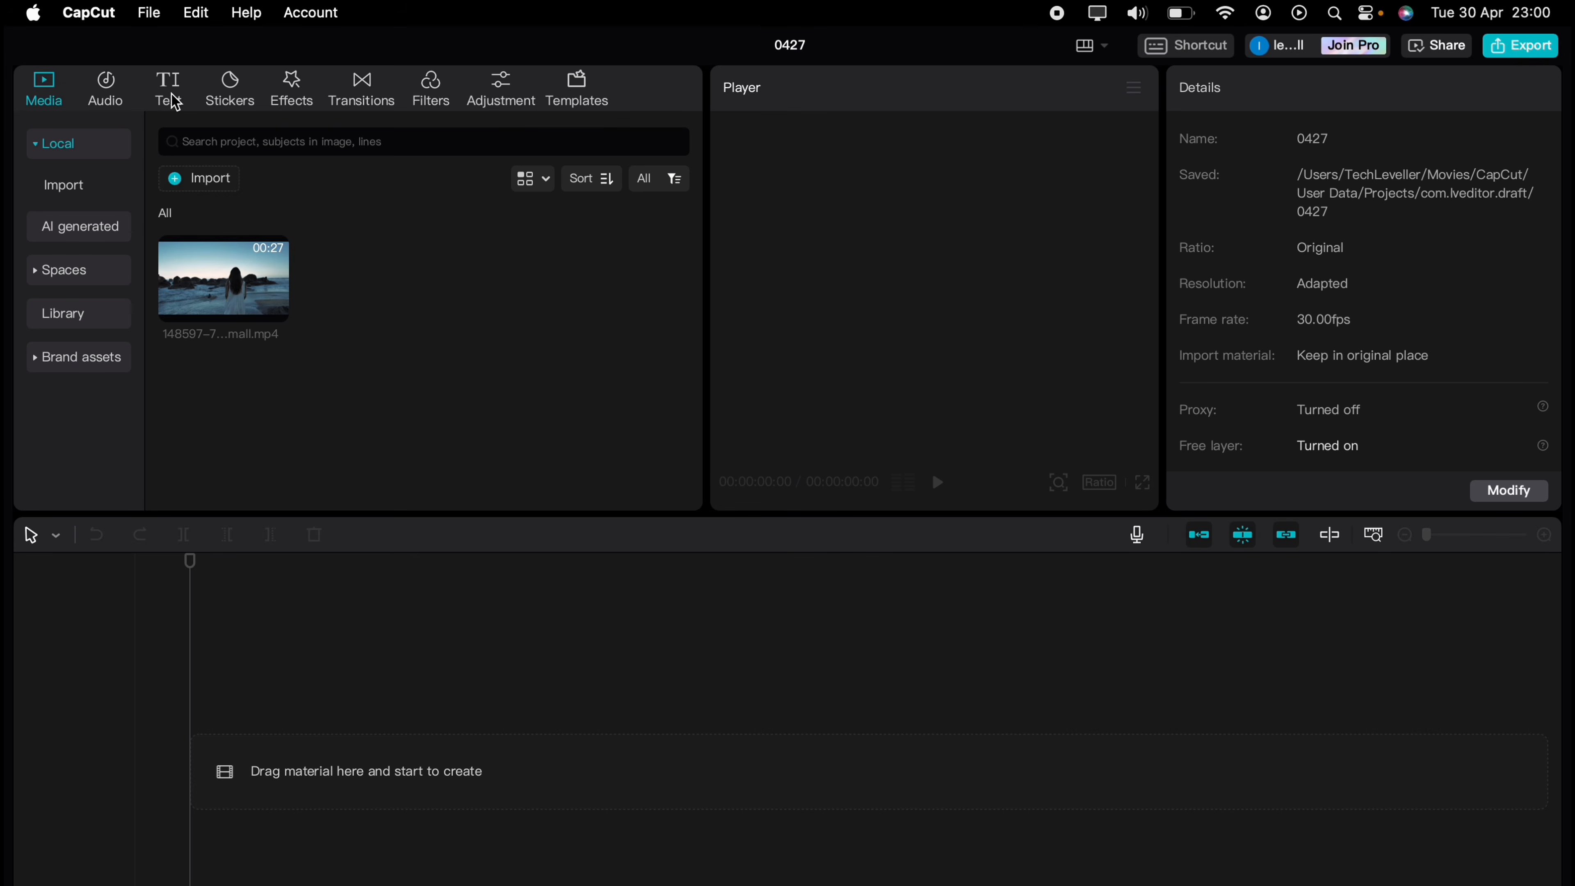
Add a default text clip at the start of the empty timeline and change its wording to JOY.
{"action": "left_click", "coordinate": [168, 98]}
{"action": "left_click_drag", "start_coordinate": [222, 241], "coordinate": [219, 759]}
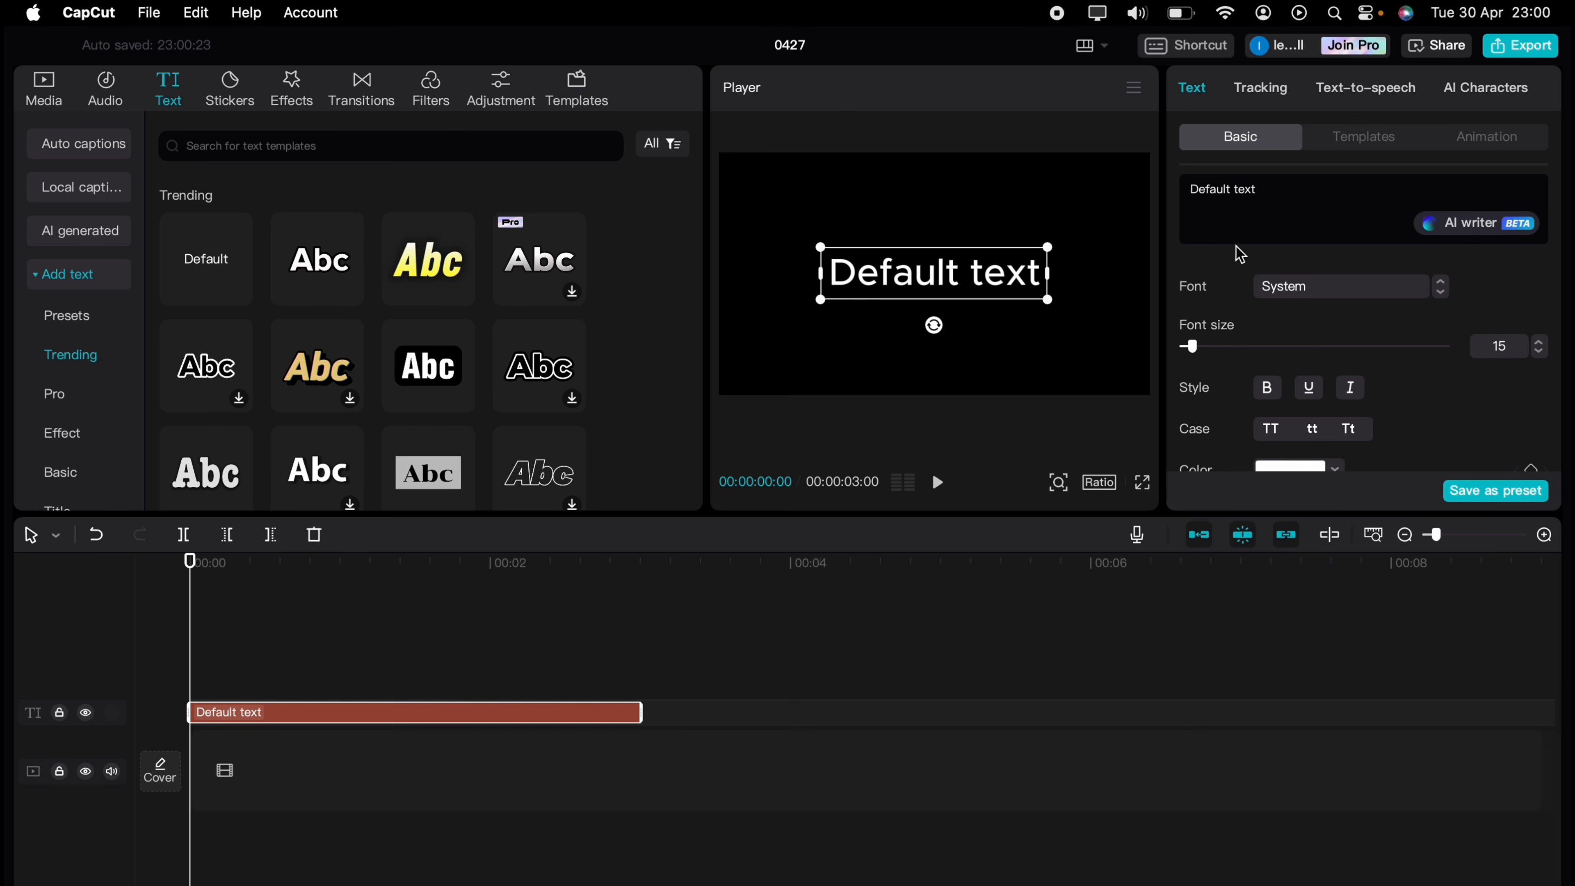
{"action": "triple_click", "coordinate": [1290, 190]}
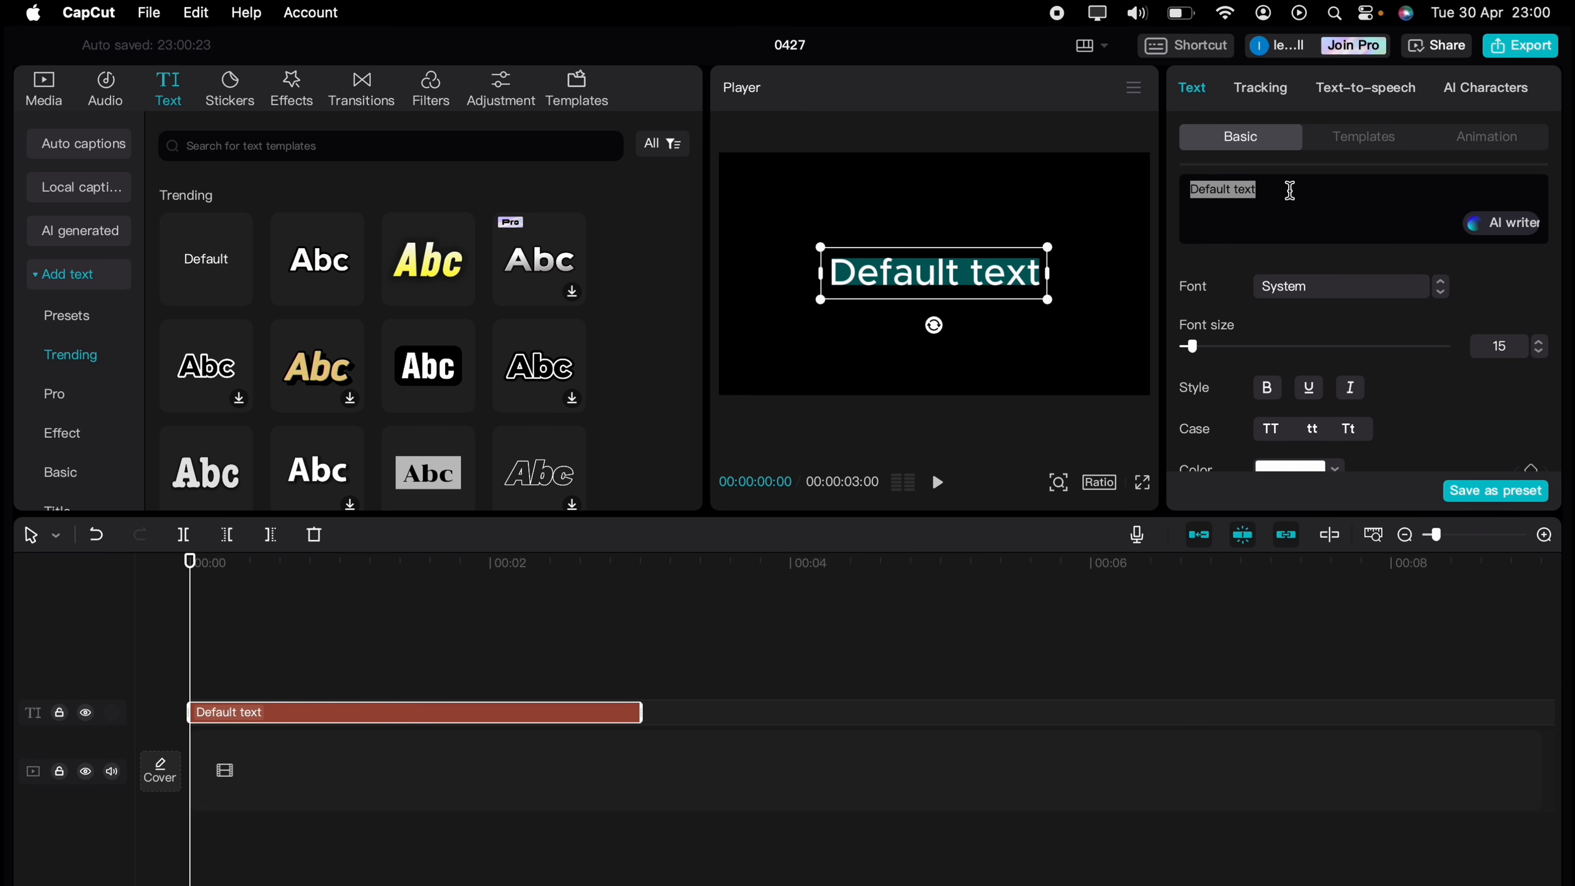
{"action": "type", "text": "JOY"}
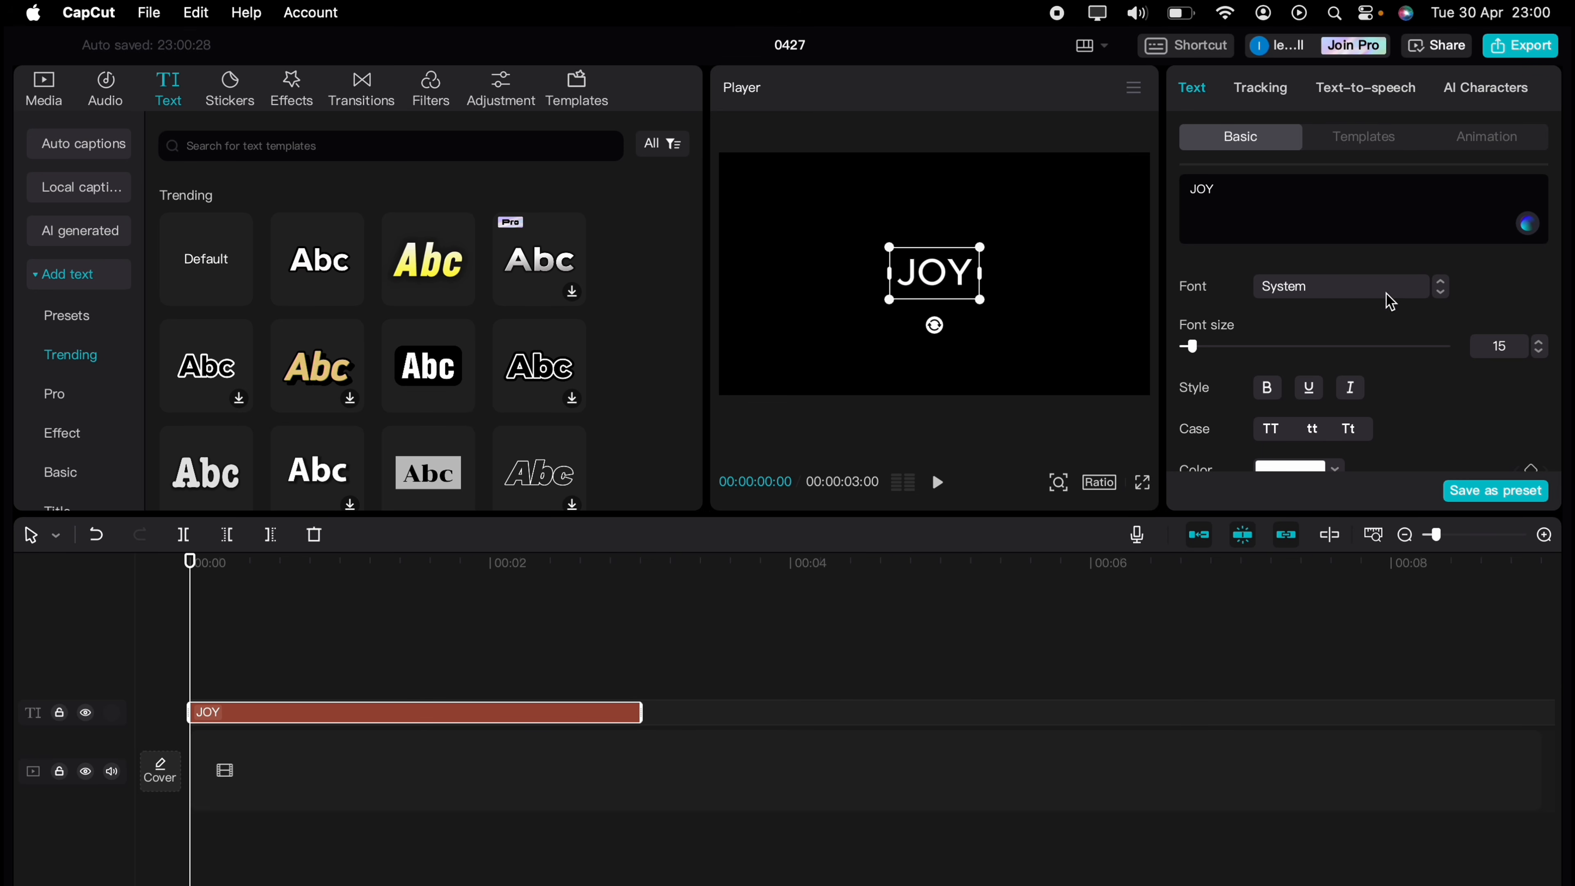
Set the JOY text's font to Kanit-Bold and its font size to 60.
{"action": "left_click", "coordinate": [1389, 297]}
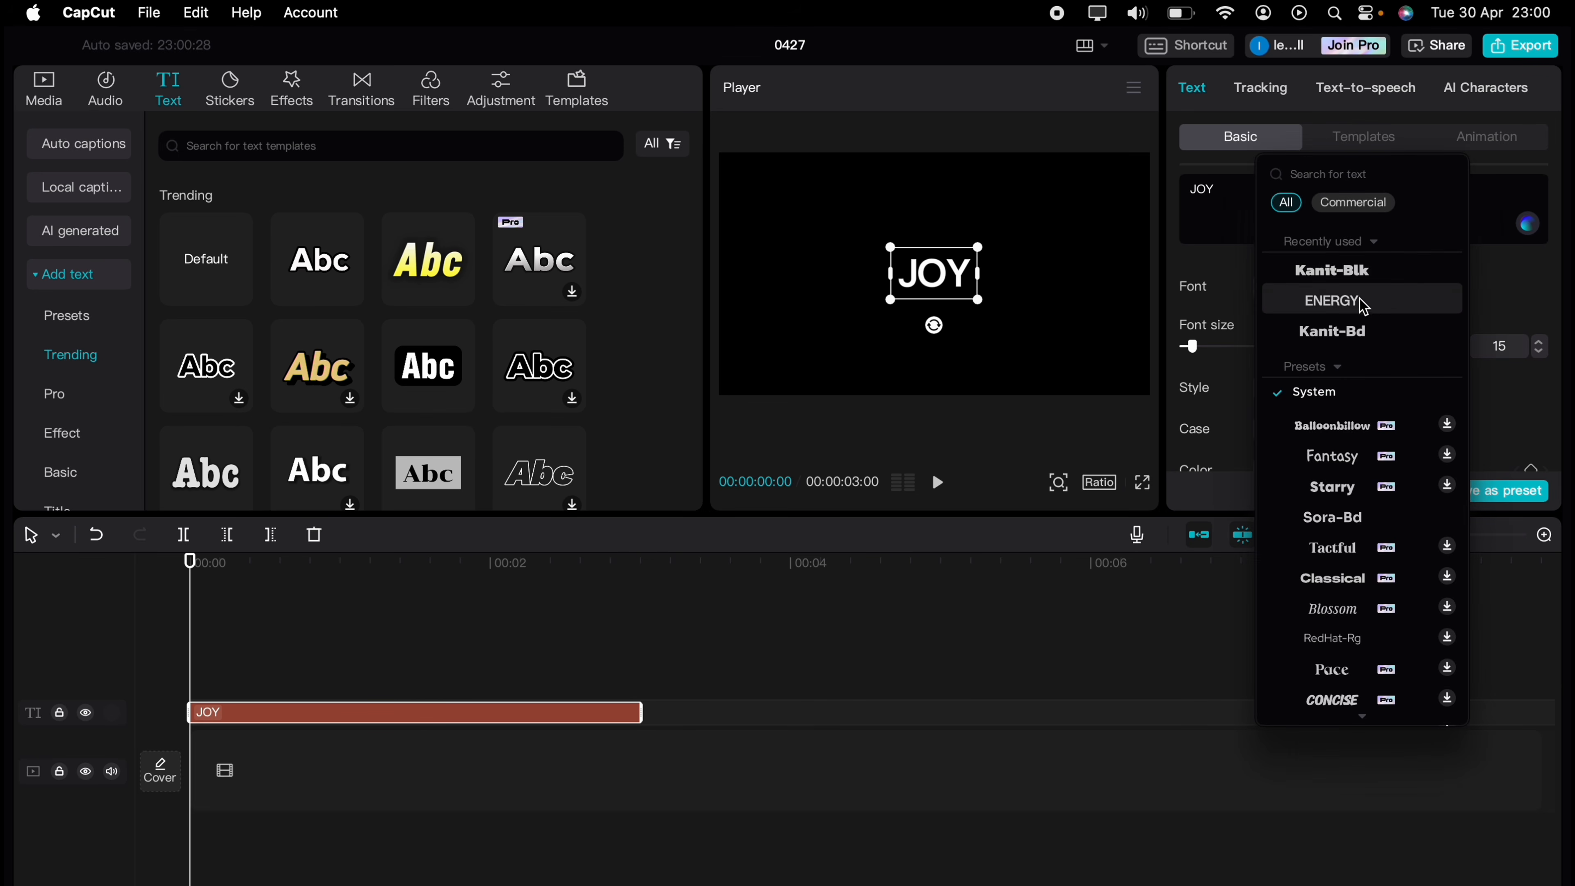
{"action": "left_click", "coordinate": [1354, 332]}
{"action": "left_click", "coordinate": [1539, 341]}
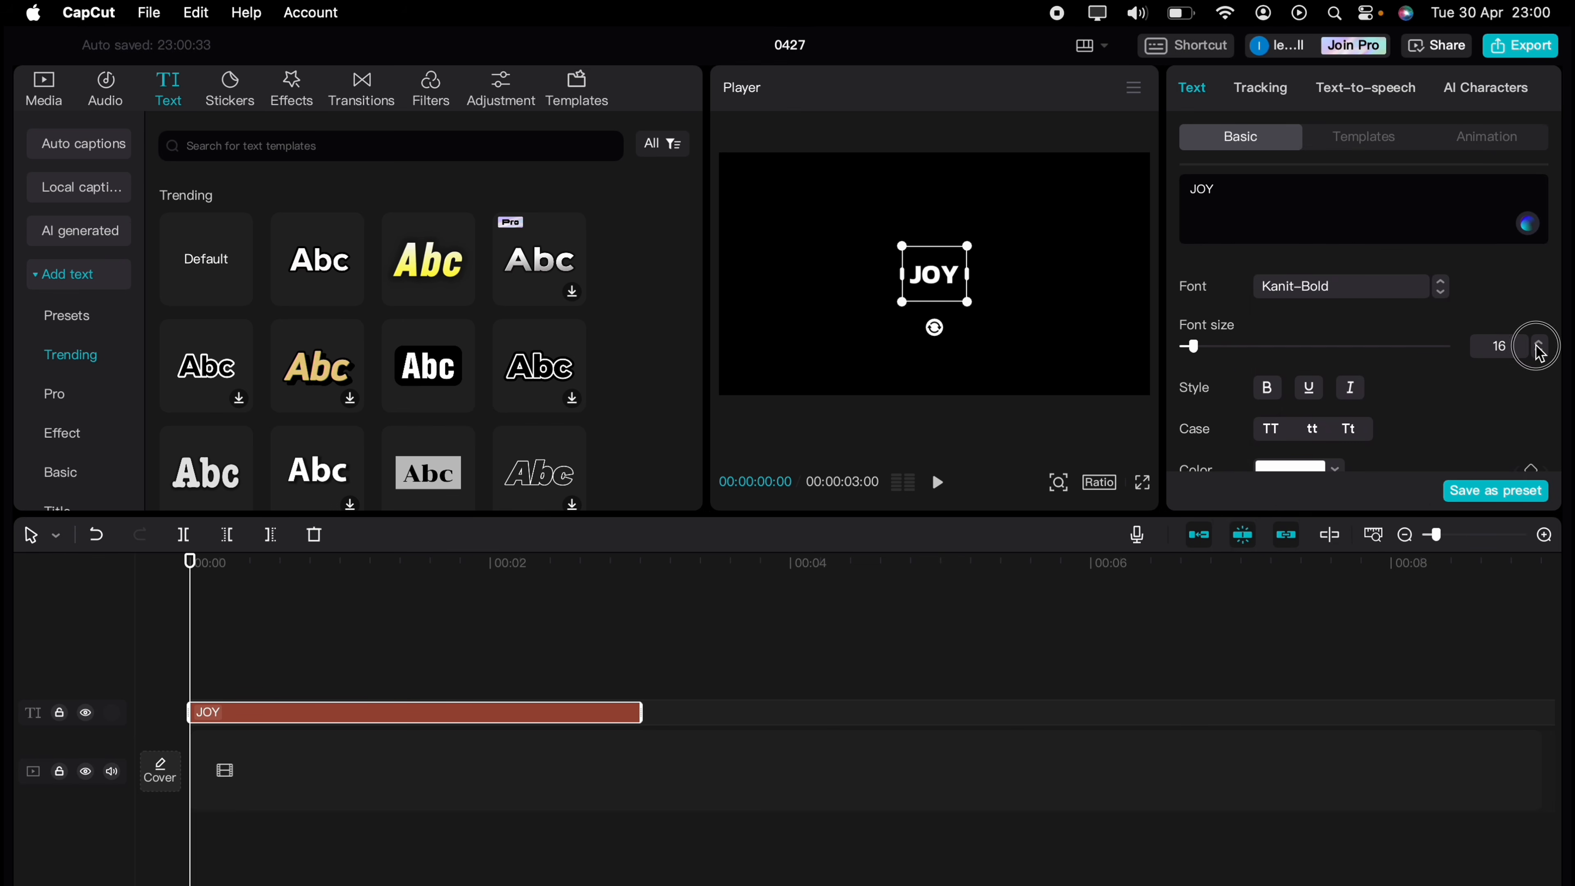
{"action": "left_click", "coordinate": [1538, 348]}
{"action": "left_click", "coordinate": [1539, 349]}
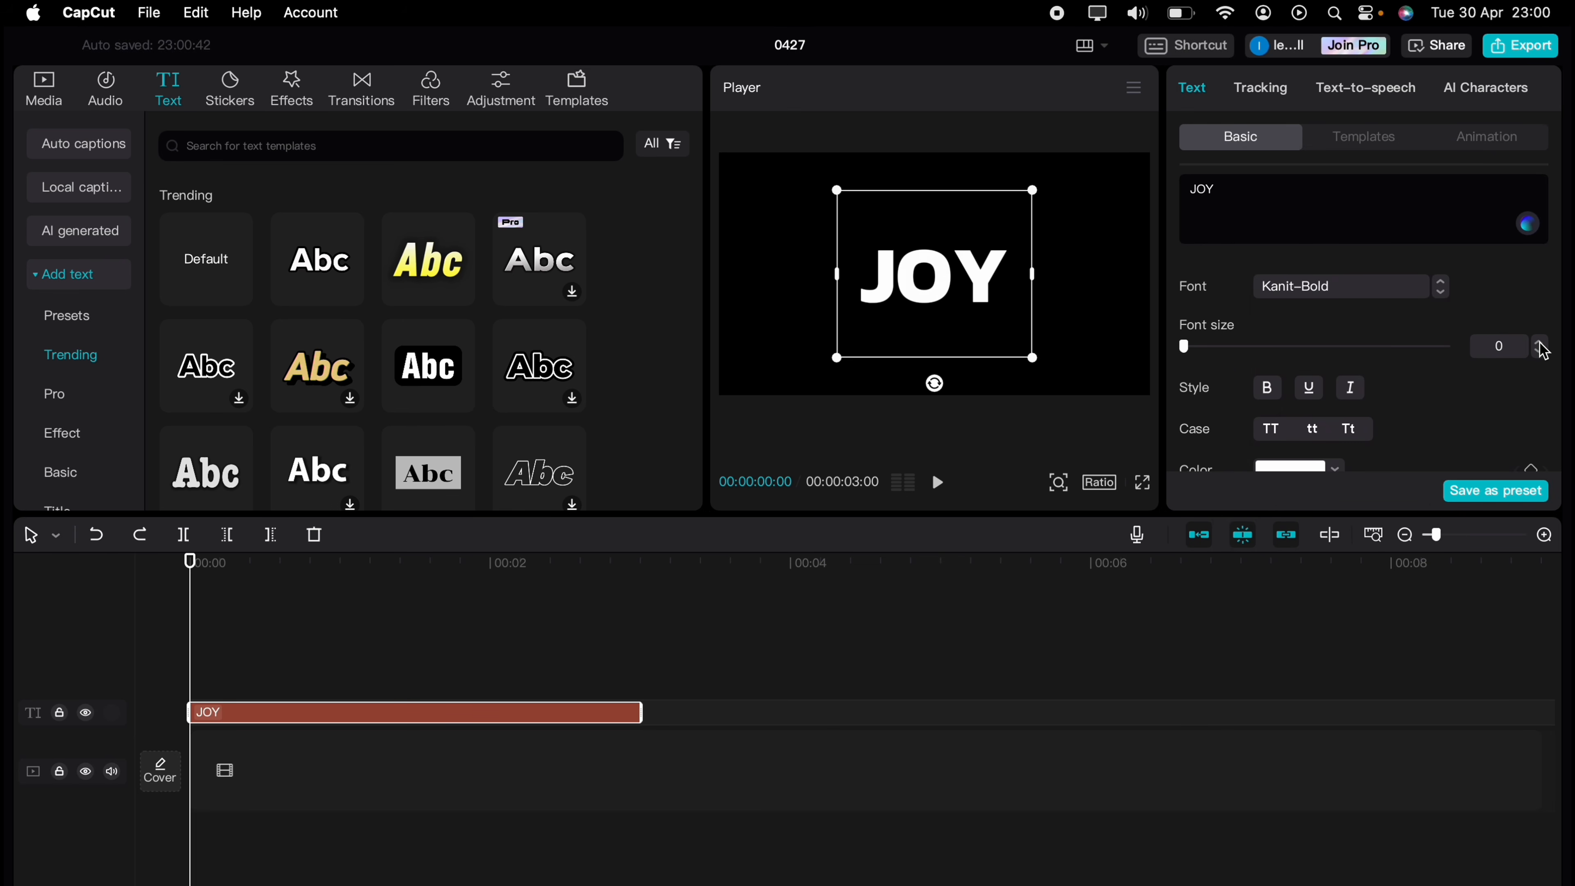
{"action": "left_click", "coordinate": [1539, 342]}
{"action": "left_click", "coordinate": [1540, 348]}
{"action": "left_click", "coordinate": [1542, 343]}
{"action": "mouse_move", "coordinate": [1227, 346]}
{"action": "left_mouse_down"}
{"action": "mouse_move", "coordinate": [1256, 345]}
{"action": "mouse_move", "coordinate": [1235, 350]}
{"action": "left_mouse_up"}
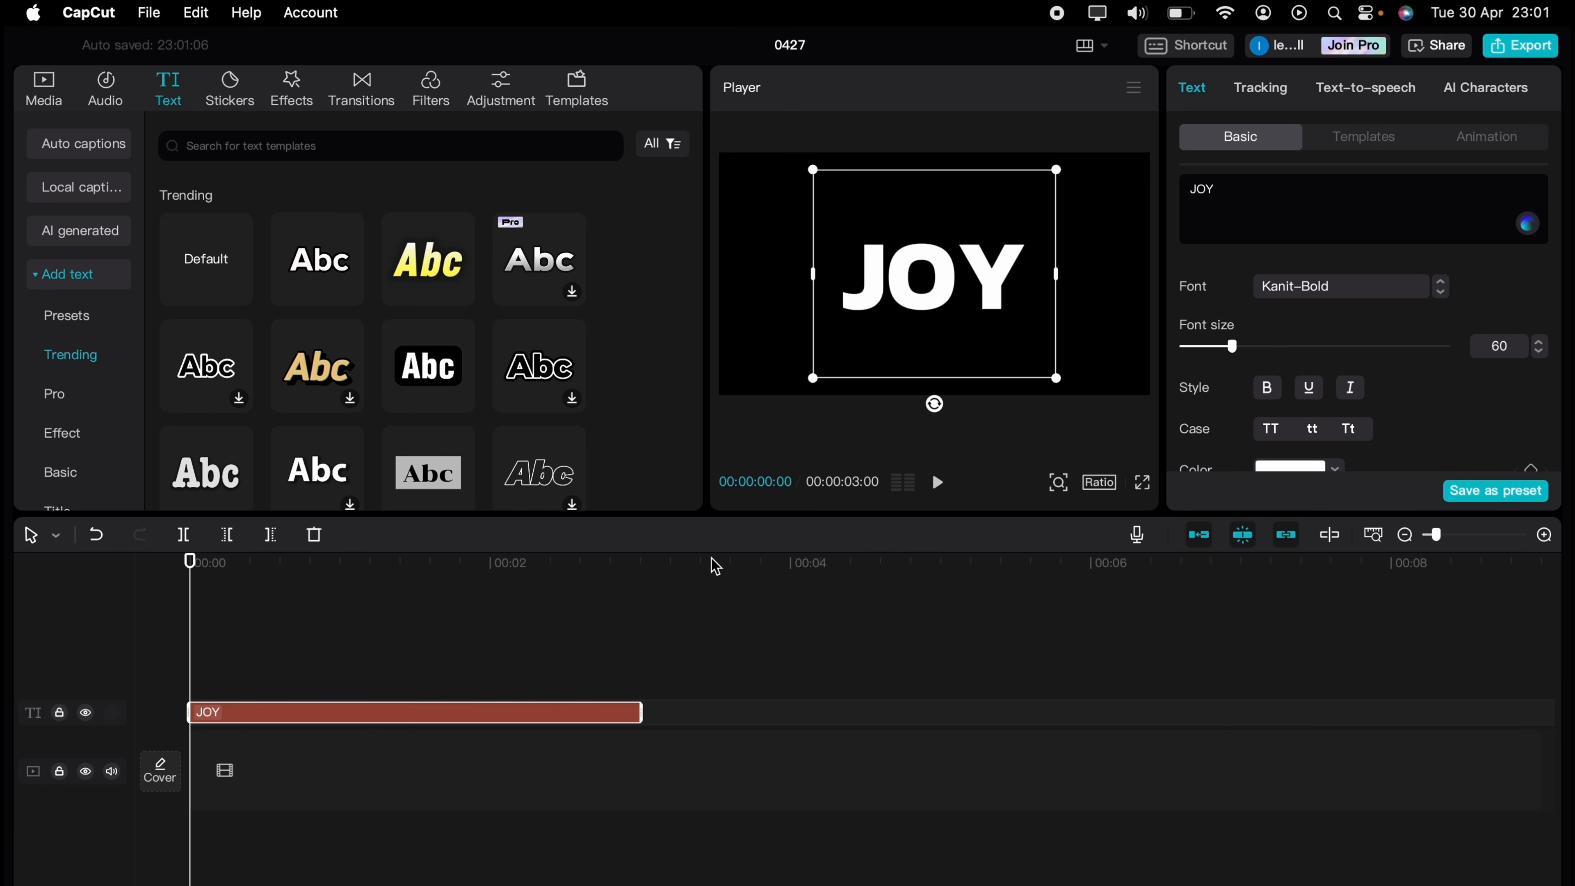
Add a Position & Size keyframe to the JOY text at 00:00:00:00.
{"action": "scroll", "coordinate": [1438, 385], "scroll_direction": "down", "scroll_amount": 6}
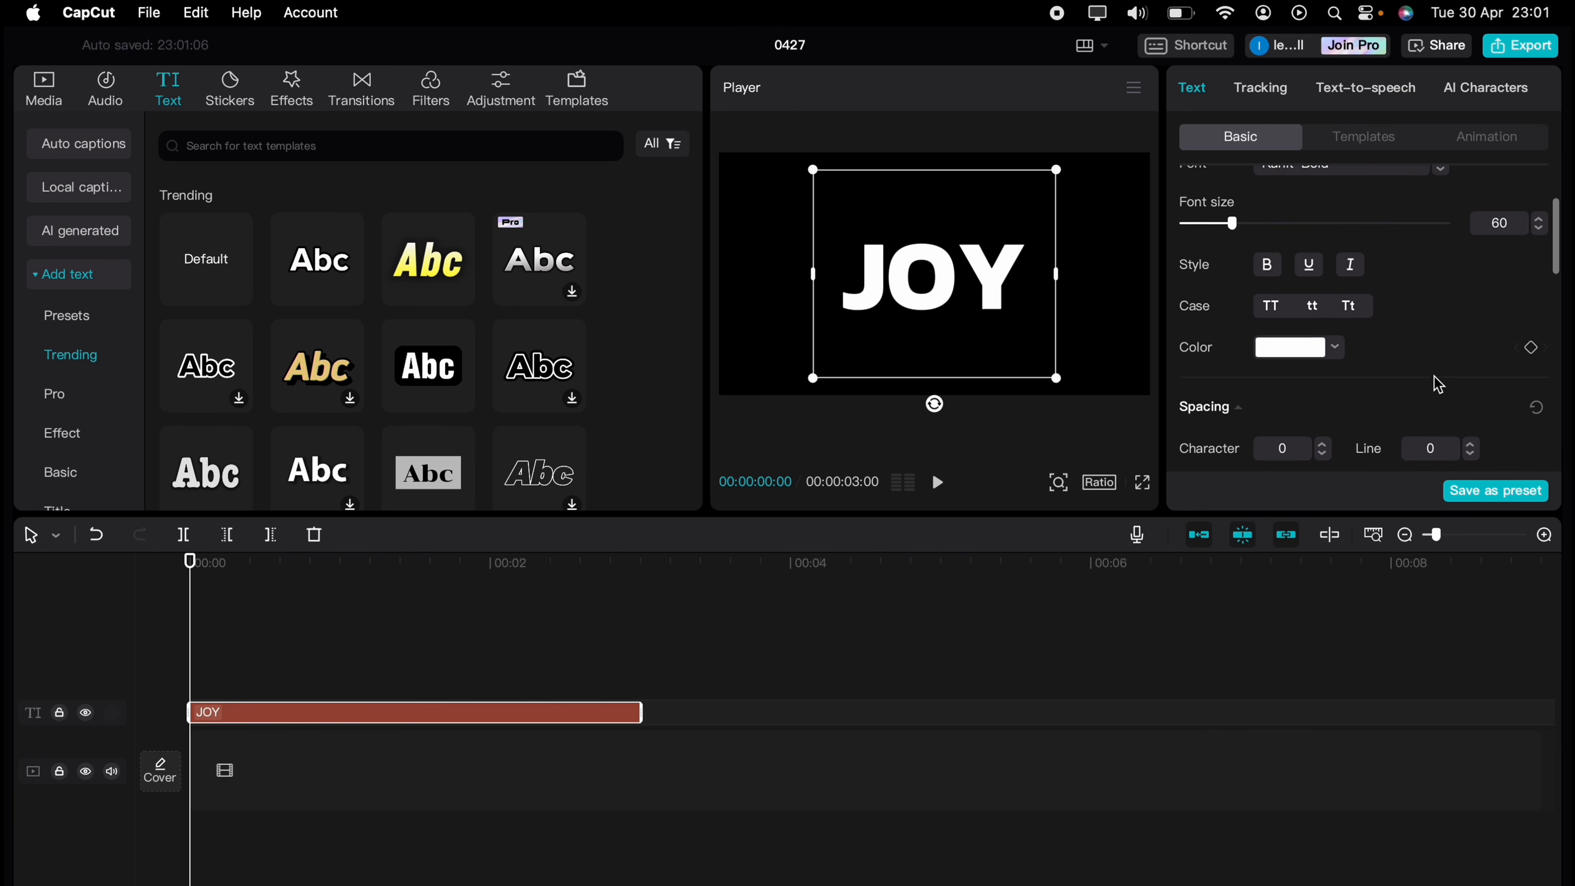
{"action": "scroll", "coordinate": [1438, 386], "scroll_direction": "down", "scroll_amount": 3}
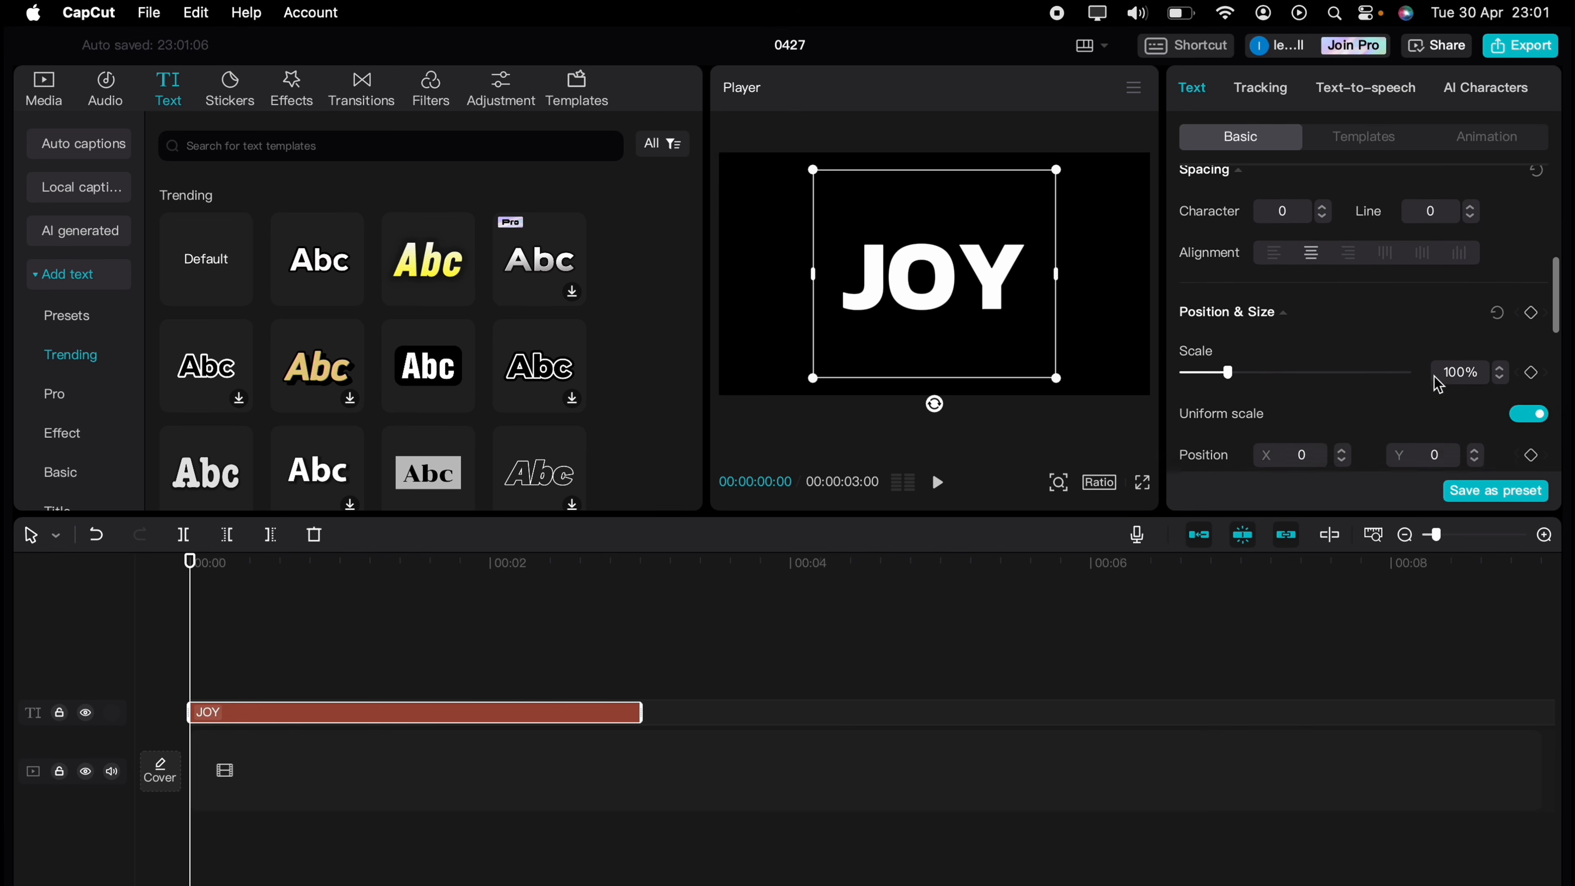
{"action": "left_click", "coordinate": [1533, 306]}
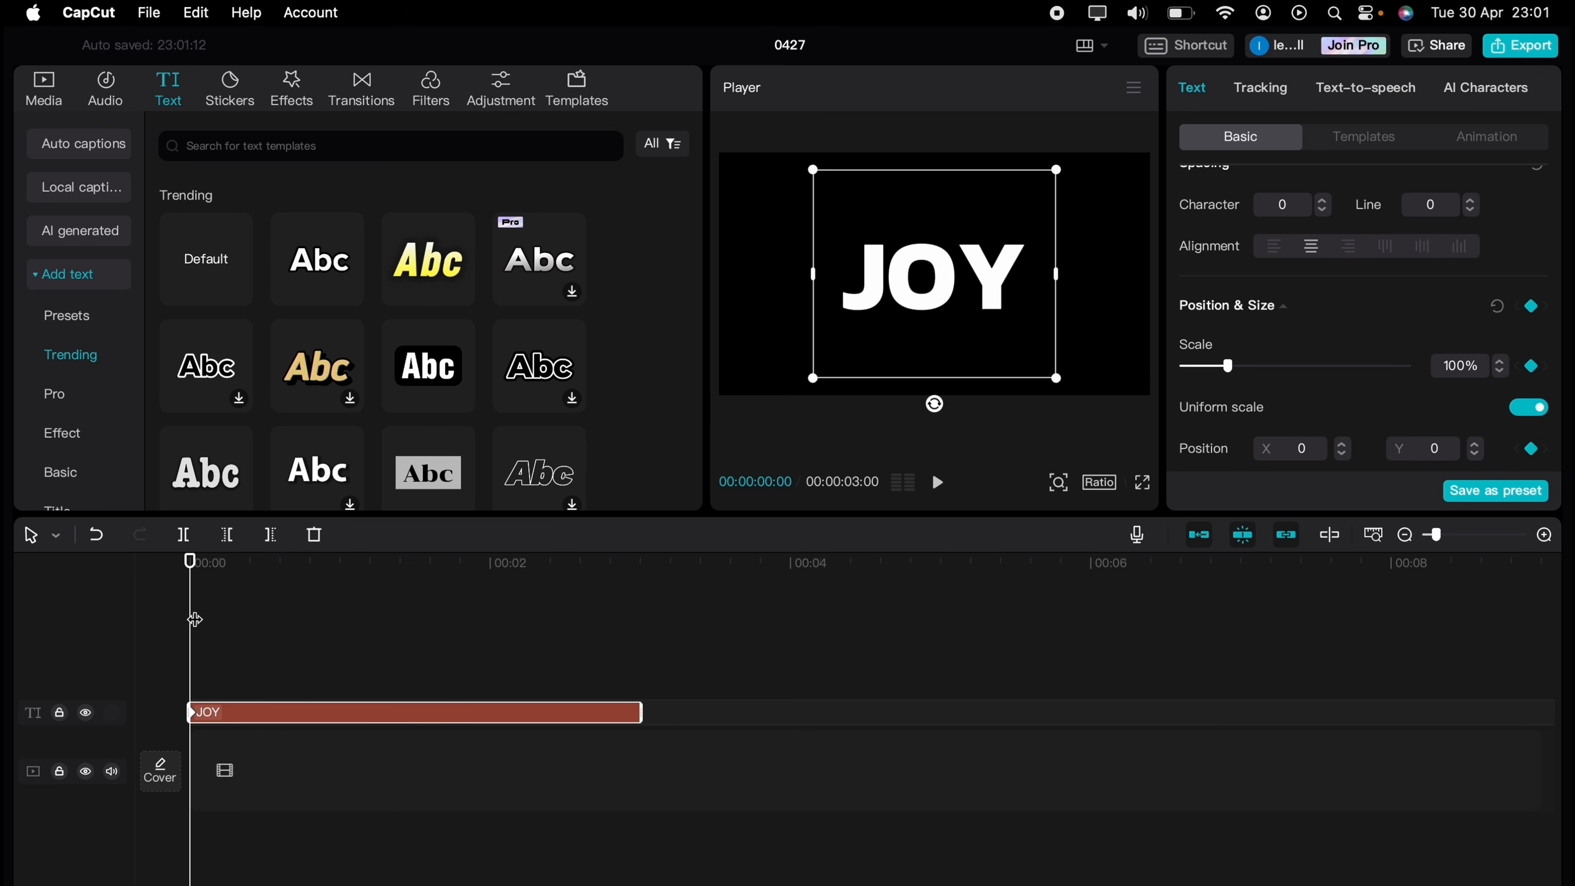
Set the JOY text's scale to 500% at 00:00:03:00 and play the zoom from the start.
{"action": "left_click_drag", "start_coordinate": [195, 619], "coordinate": [638, 608]}
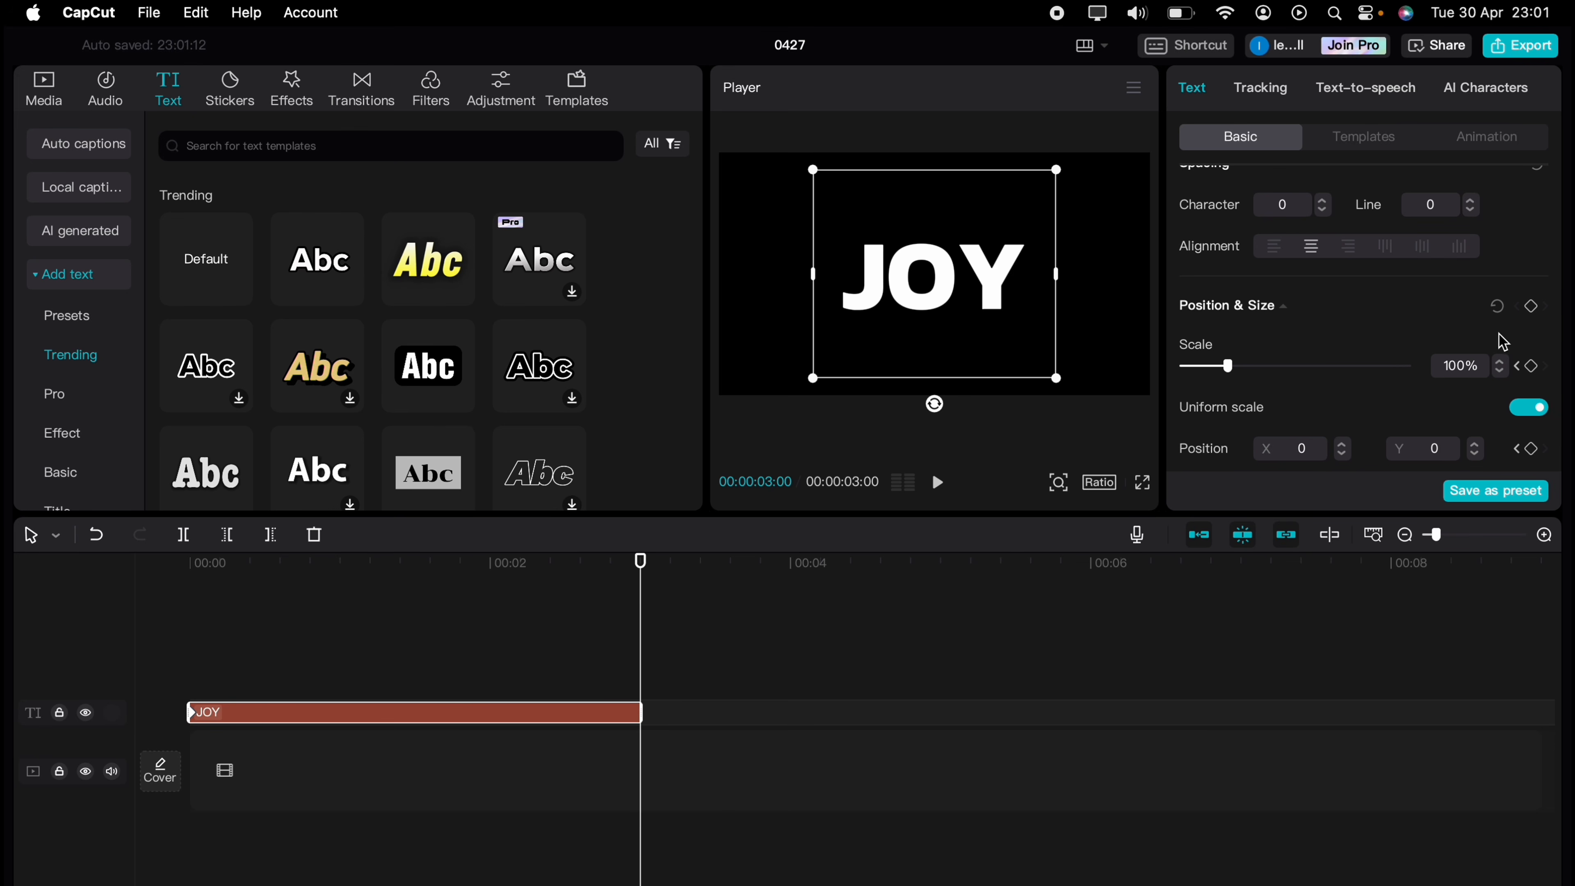
{"action": "left_click", "coordinate": [1449, 365]}
{"action": "type", "text": "5"}
{"action": "key", "text": "Return"}
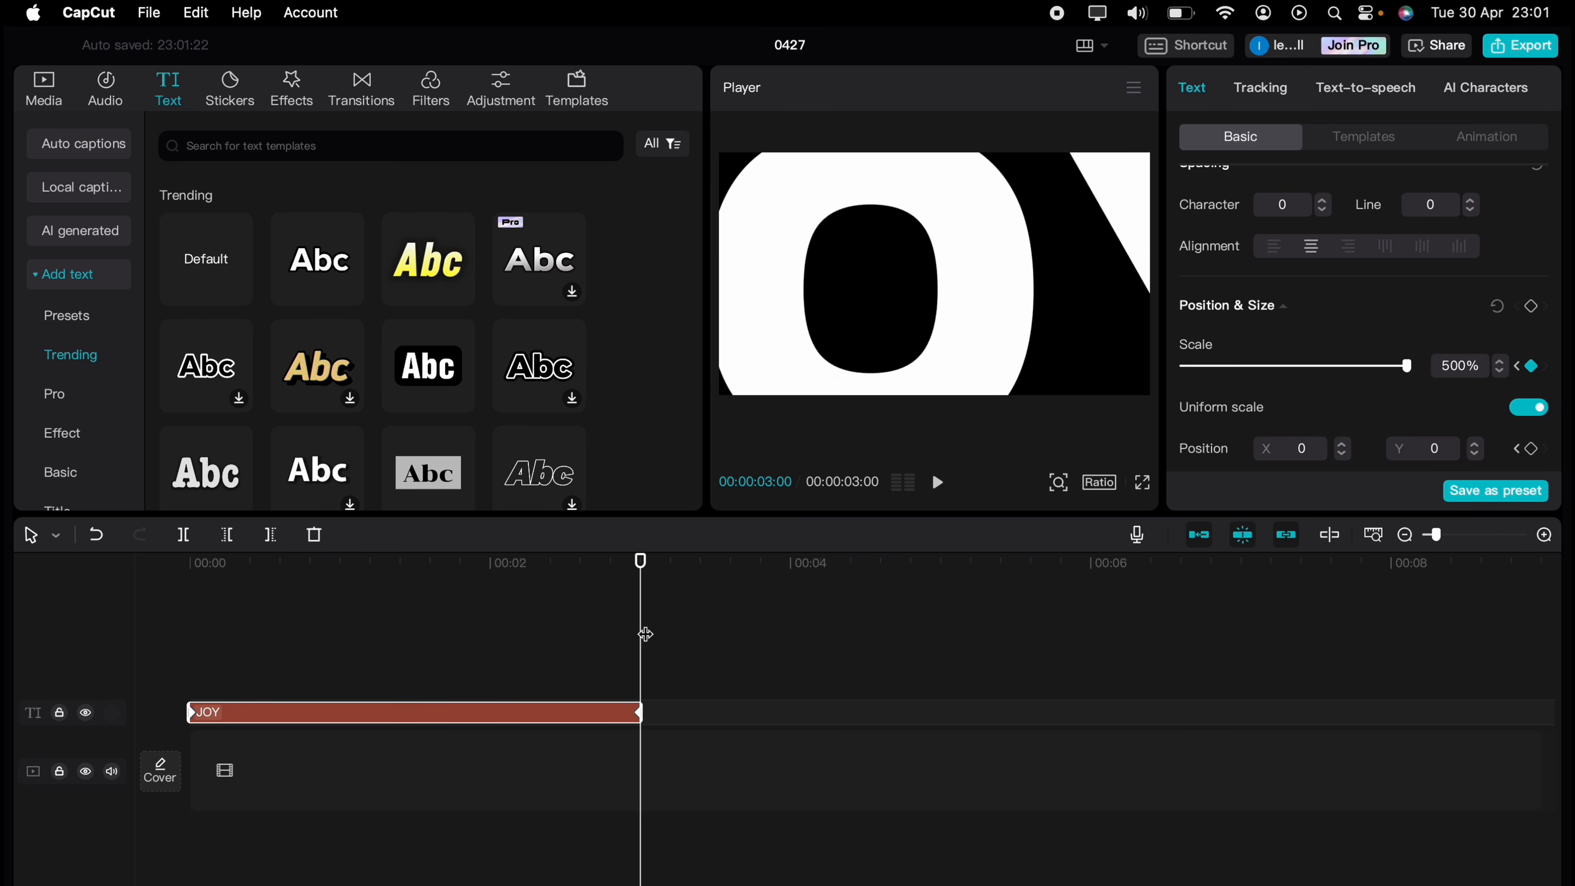
{"action": "left_click_drag", "start_coordinate": [645, 634], "coordinate": [175, 669]}
{"action": "key", "text": "space"}
Export the JOY animation as 0427 in 4K, HEVC, mov format at 30fps, and dismiss the sharing options.
{"action": "left_click", "coordinate": [1504, 42]}
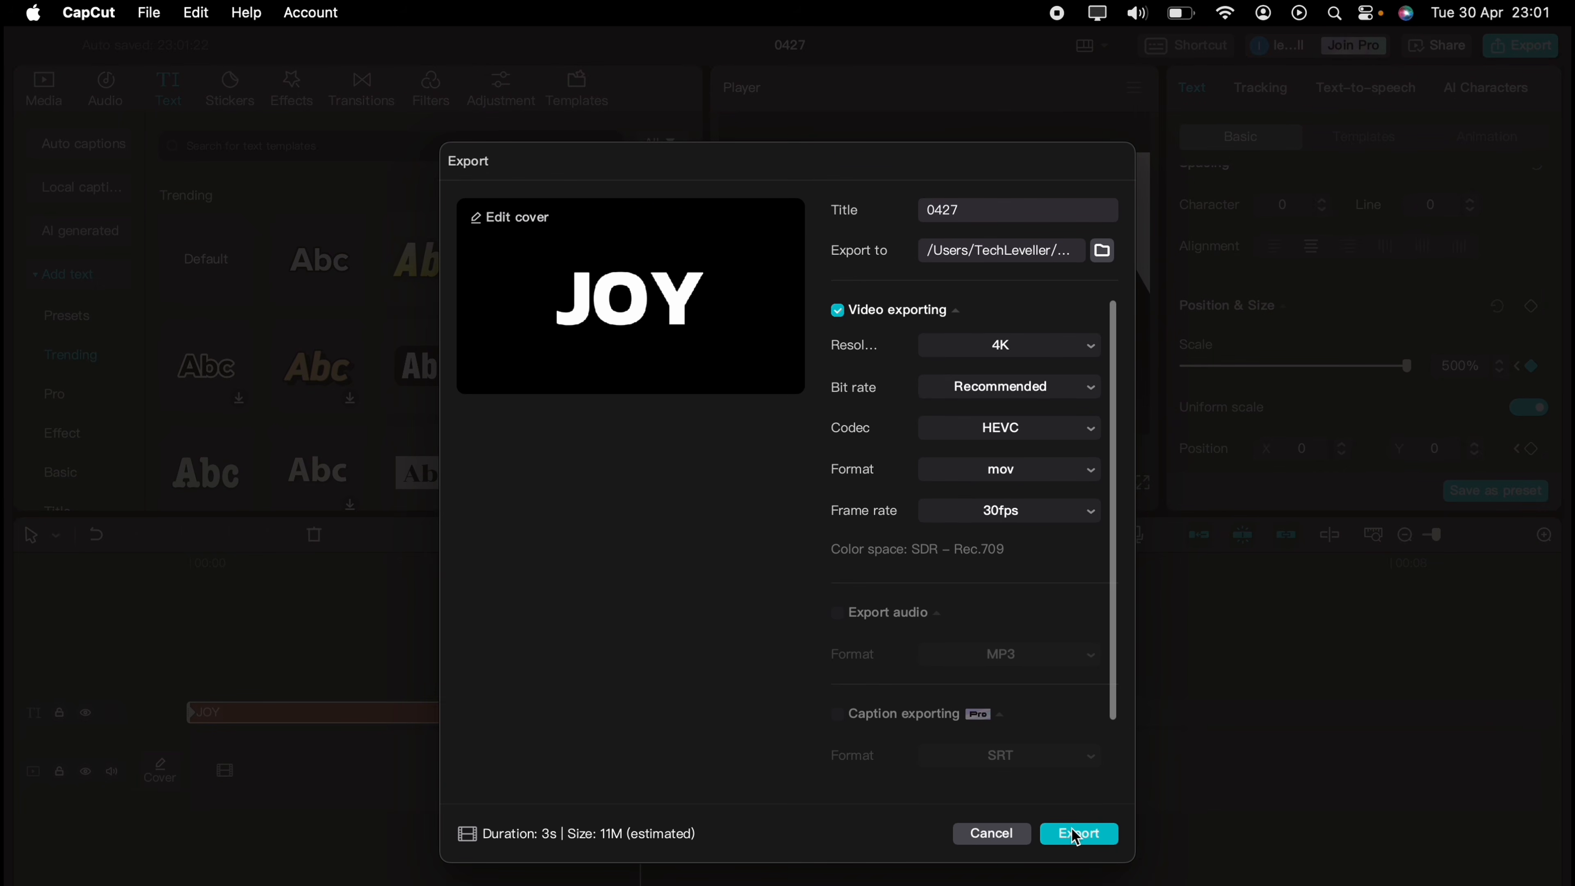
{"action": "left_click", "coordinate": [1078, 833]}
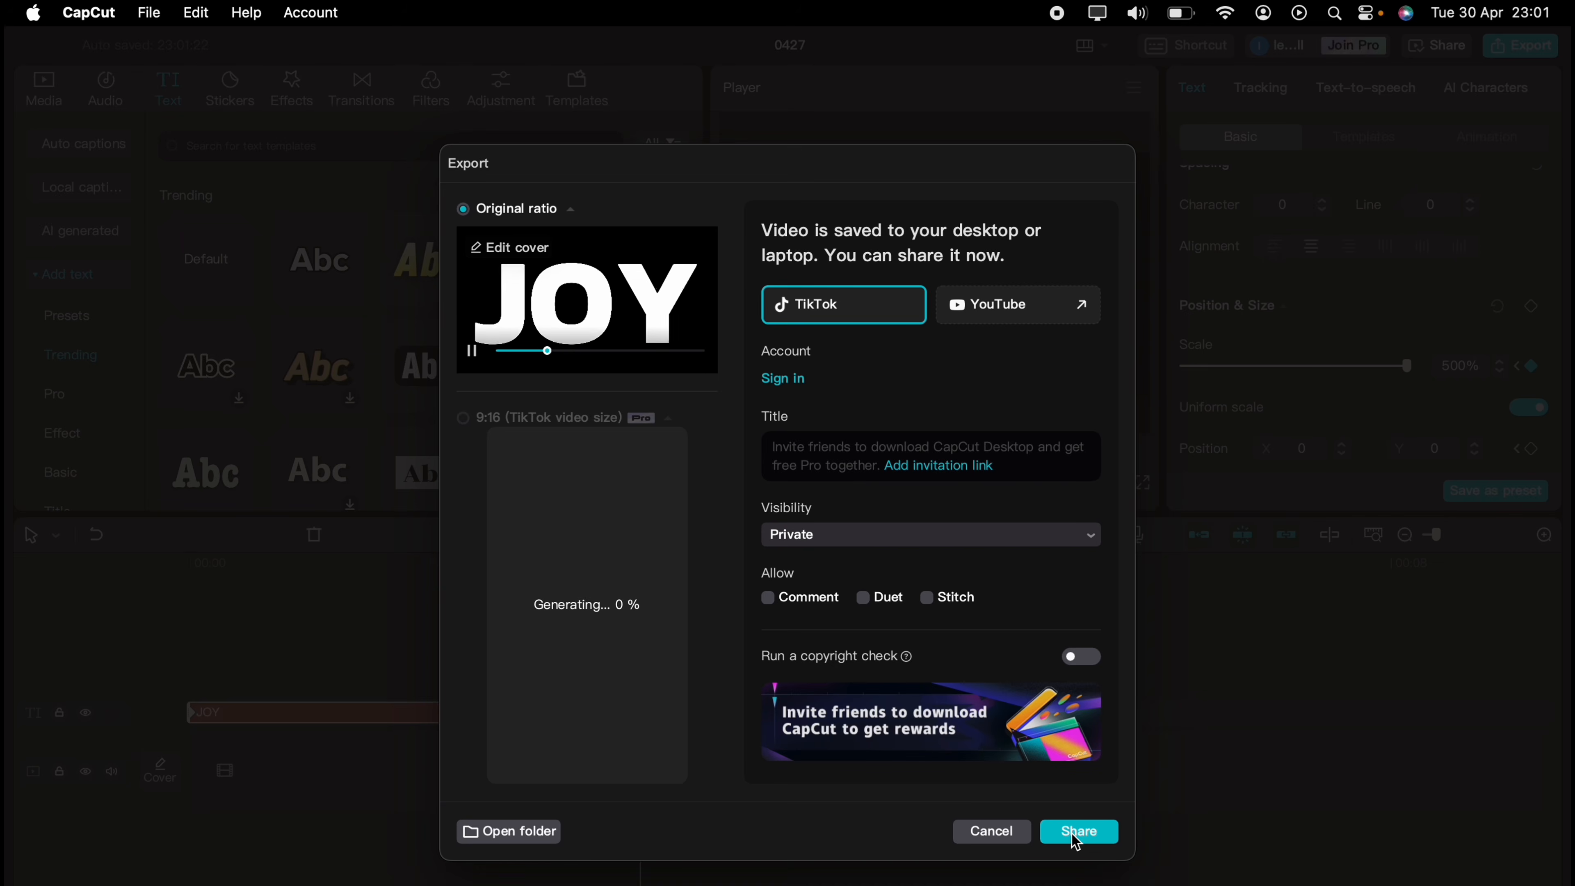
{"action": "left_click", "coordinate": [992, 826]}
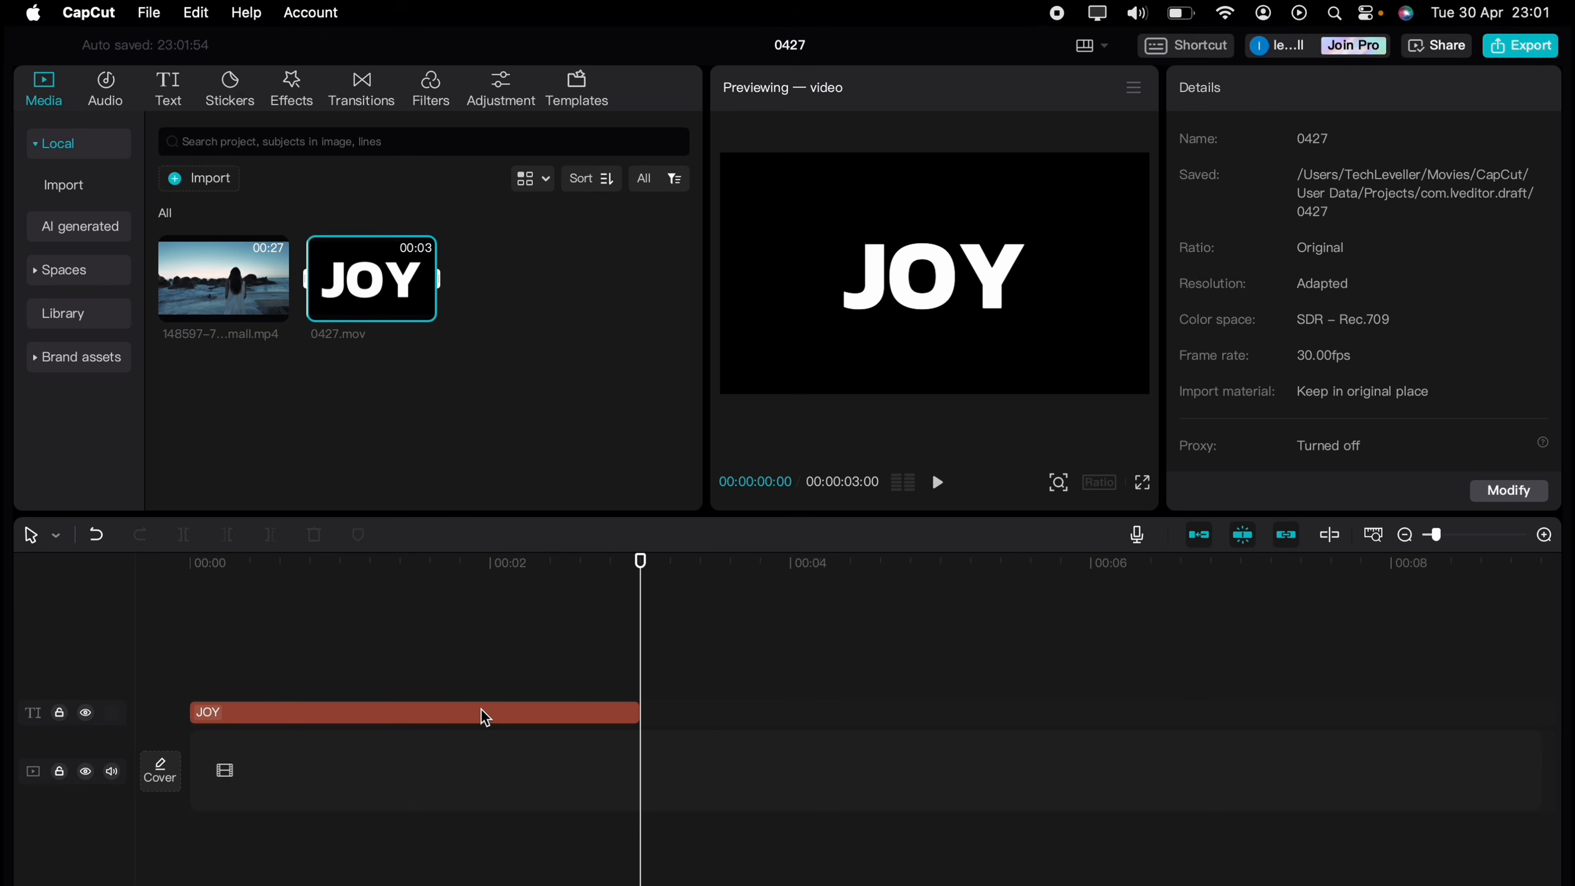
Delete the JOY text clip and place the exported 0427.mov at the start of the timeline.
{"action": "left_click", "coordinate": [489, 712]}
{"action": "key", "text": "Delete"}
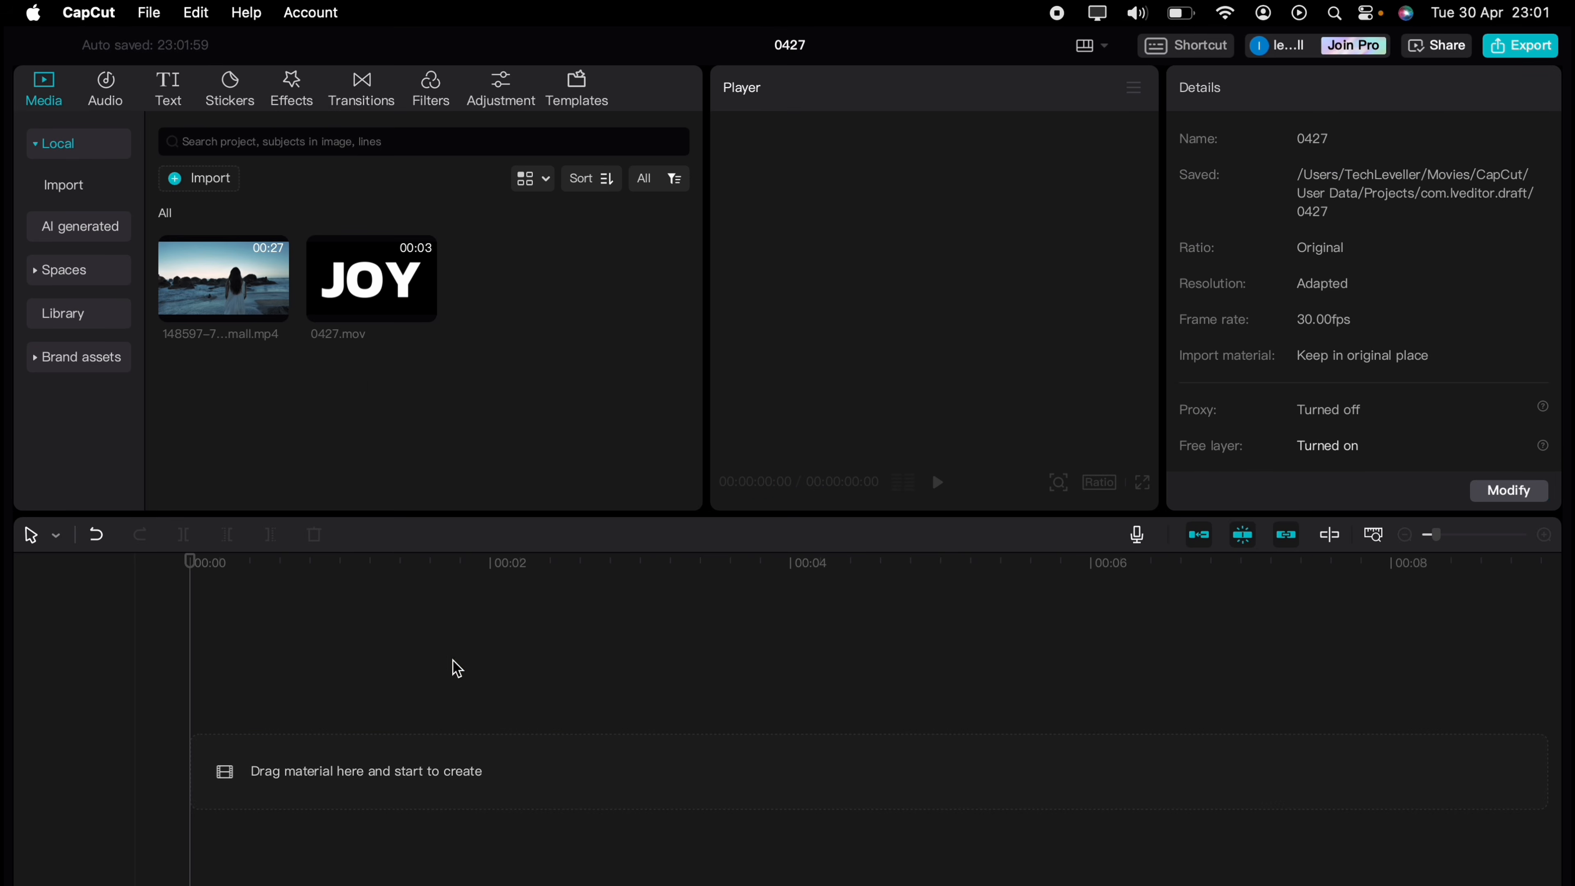
{"action": "left_click_drag", "start_coordinate": [347, 310], "coordinate": [222, 735]}
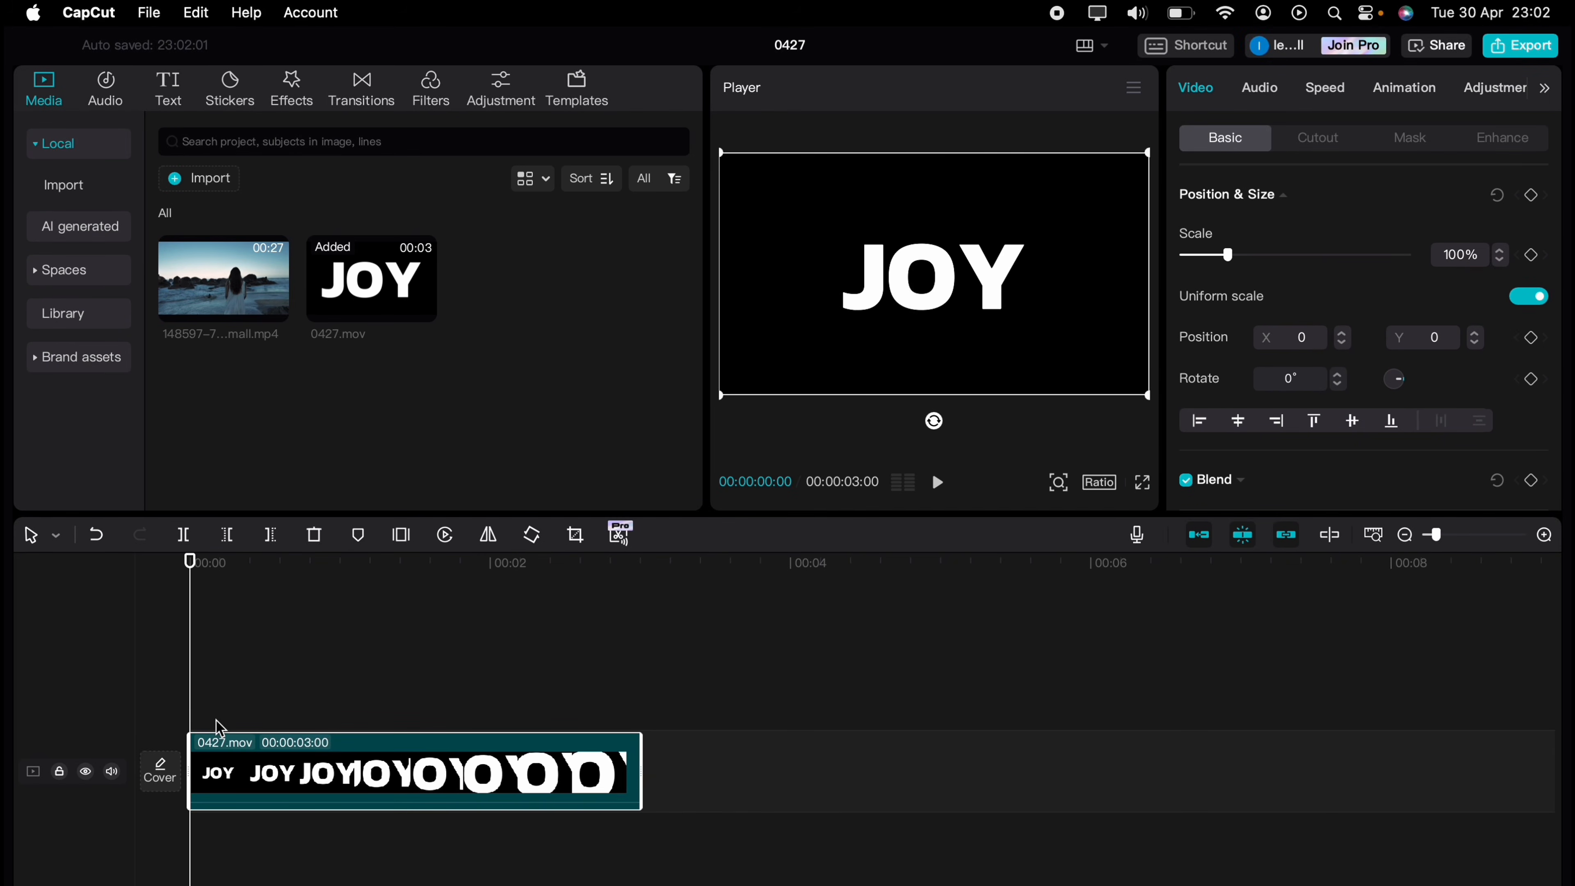
{"action": "left_click_drag", "start_coordinate": [216, 298], "coordinate": [189, 842]}
{"action": "left_click", "coordinate": [239, 774]}
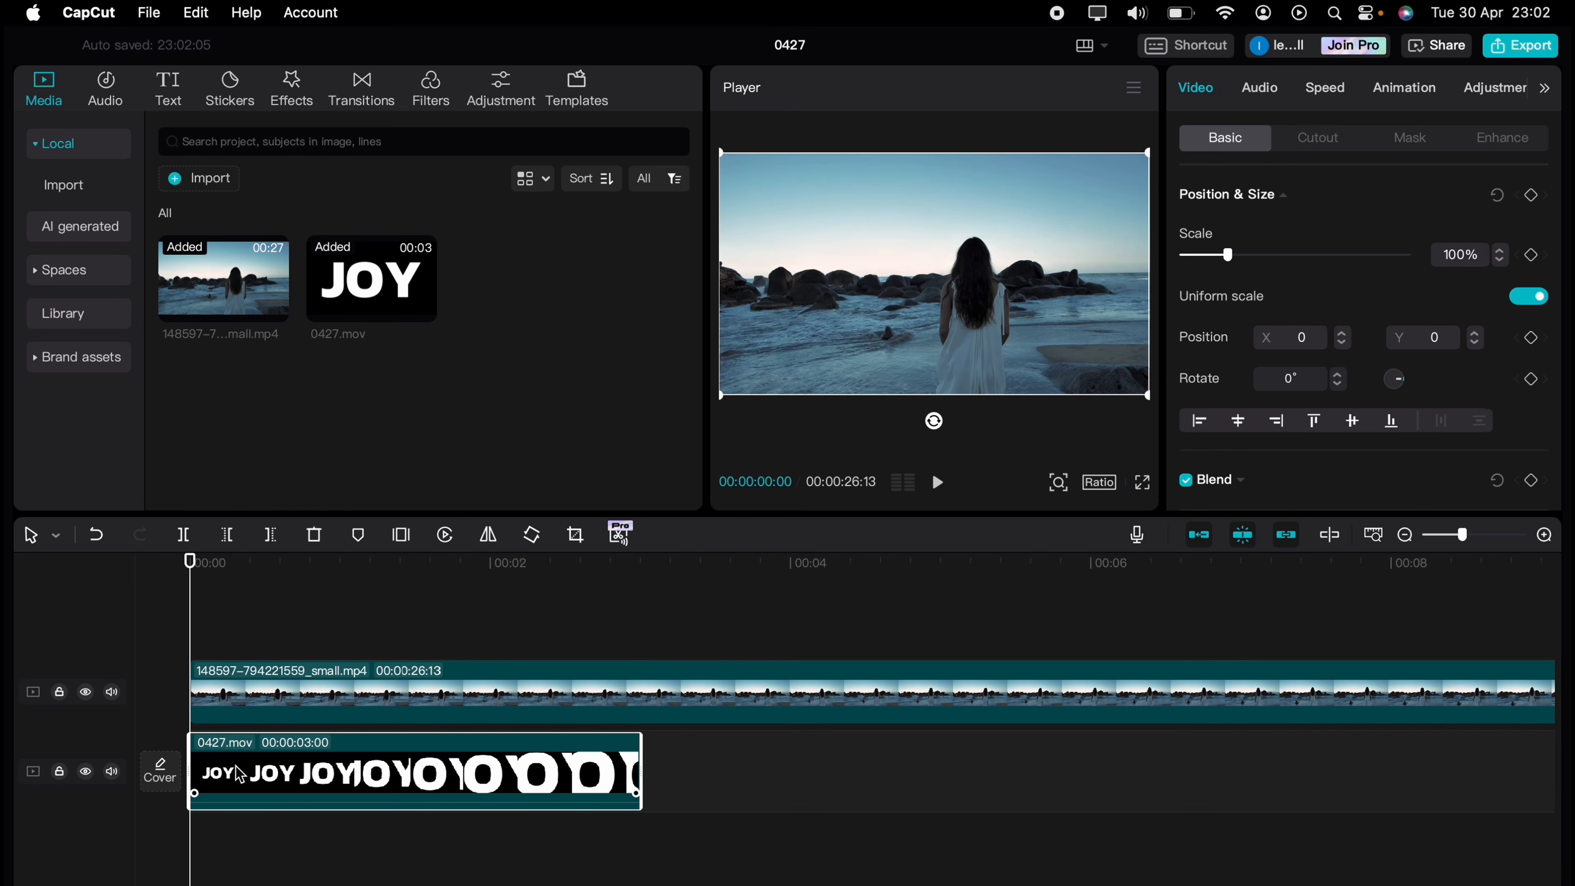
{"action": "left_click_drag", "start_coordinate": [254, 764], "coordinate": [250, 618]}
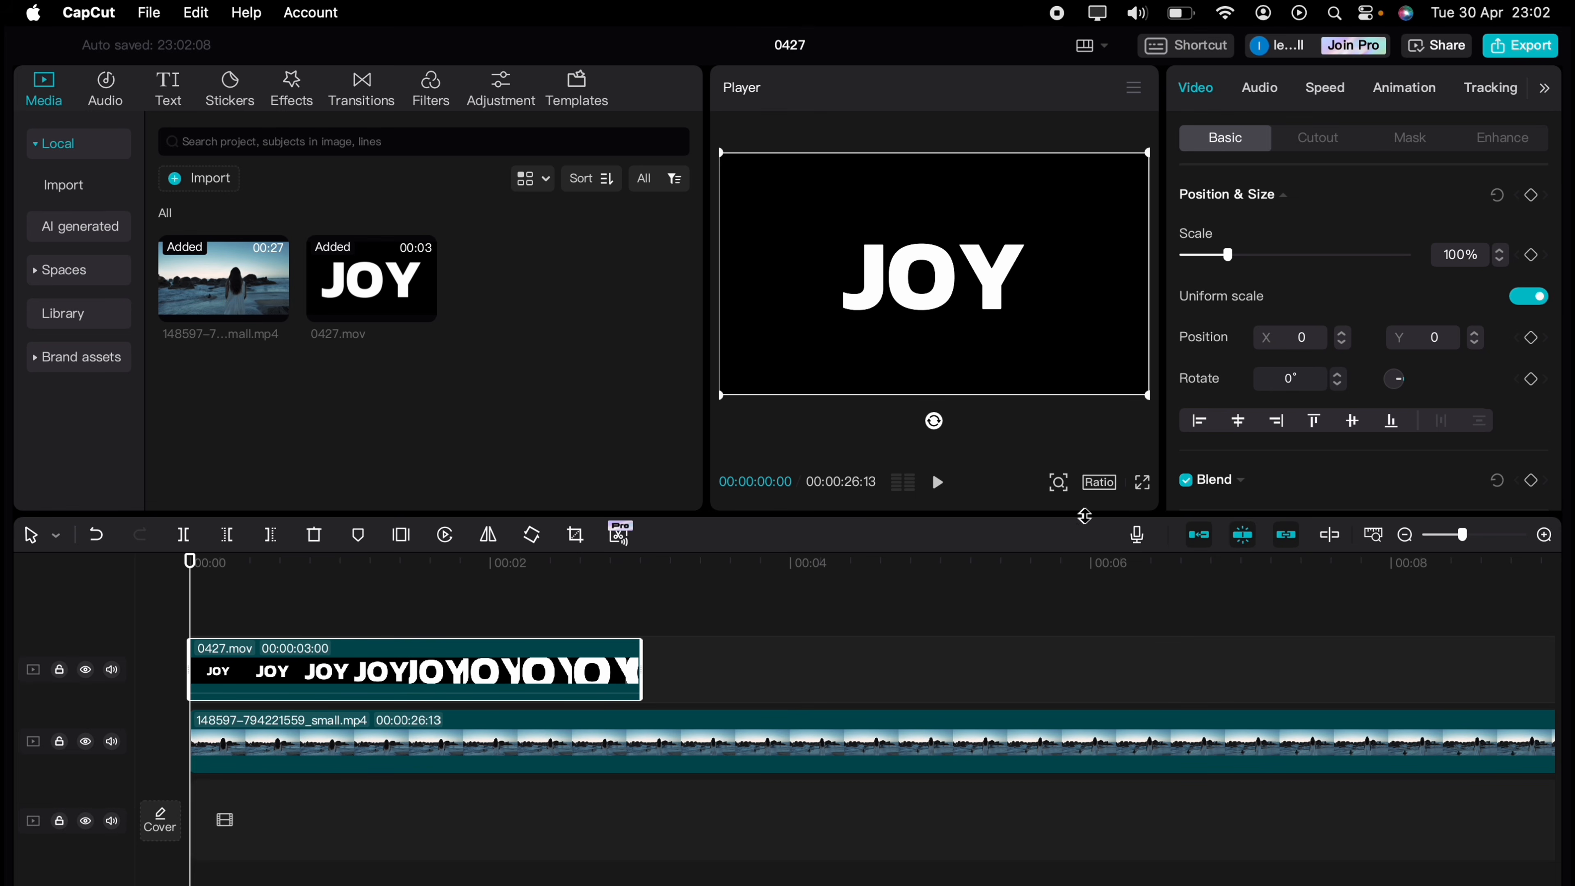
Set the blend mode of the 0427.mov clip to Multiply.
{"action": "scroll", "coordinate": [1276, 461], "scroll_direction": "down", "scroll_amount": 5}
{"action": "left_click", "coordinate": [1243, 335]}
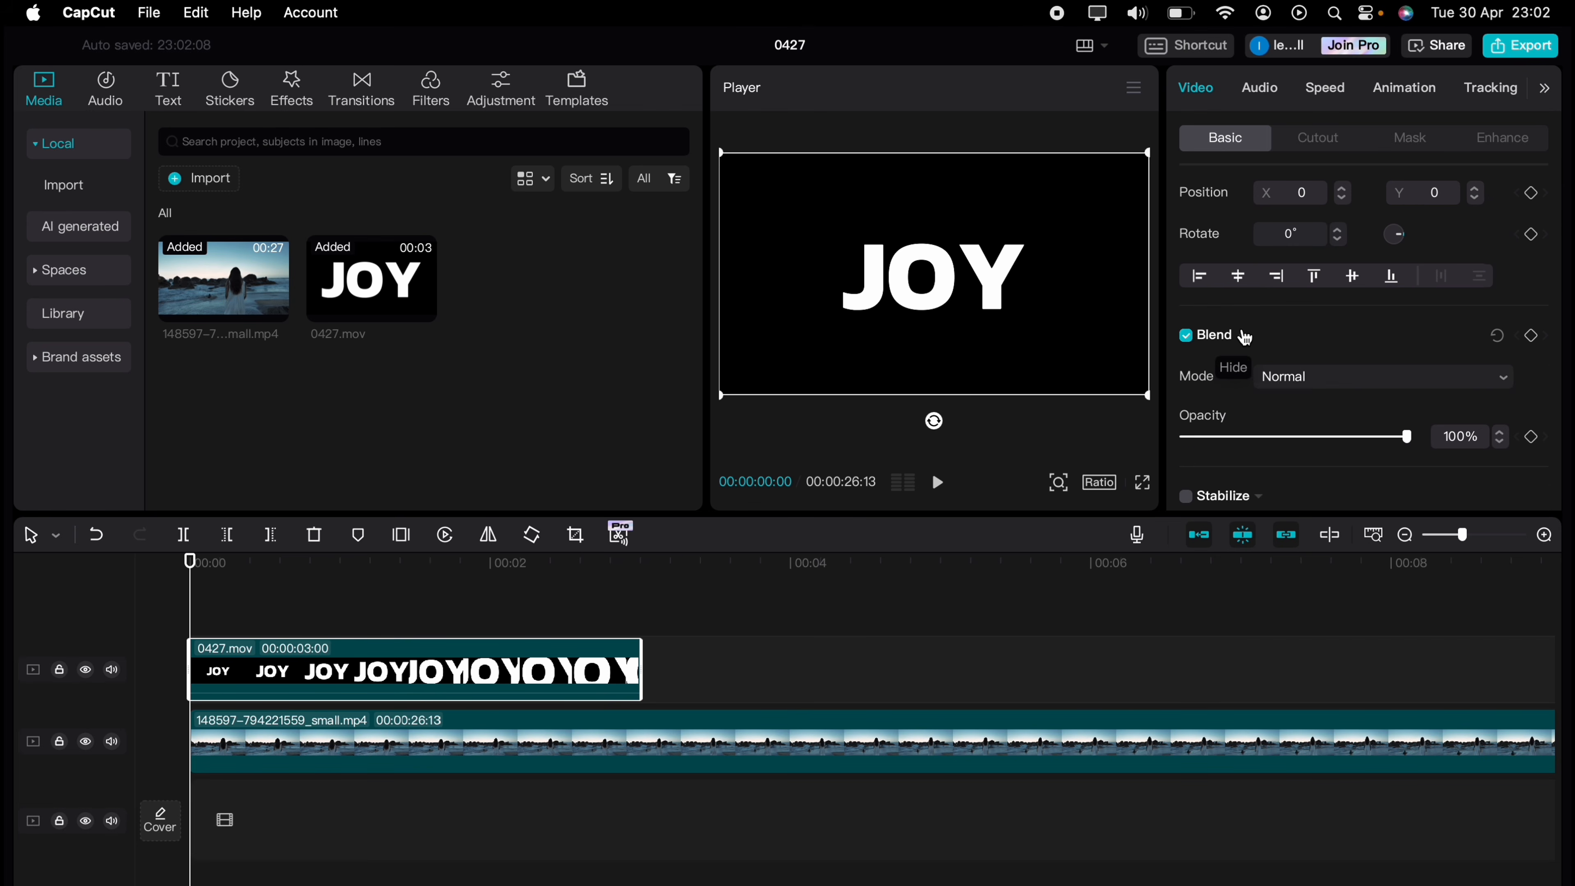
{"action": "left_click", "coordinate": [1244, 337]}
{"action": "left_click", "coordinate": [1243, 336]}
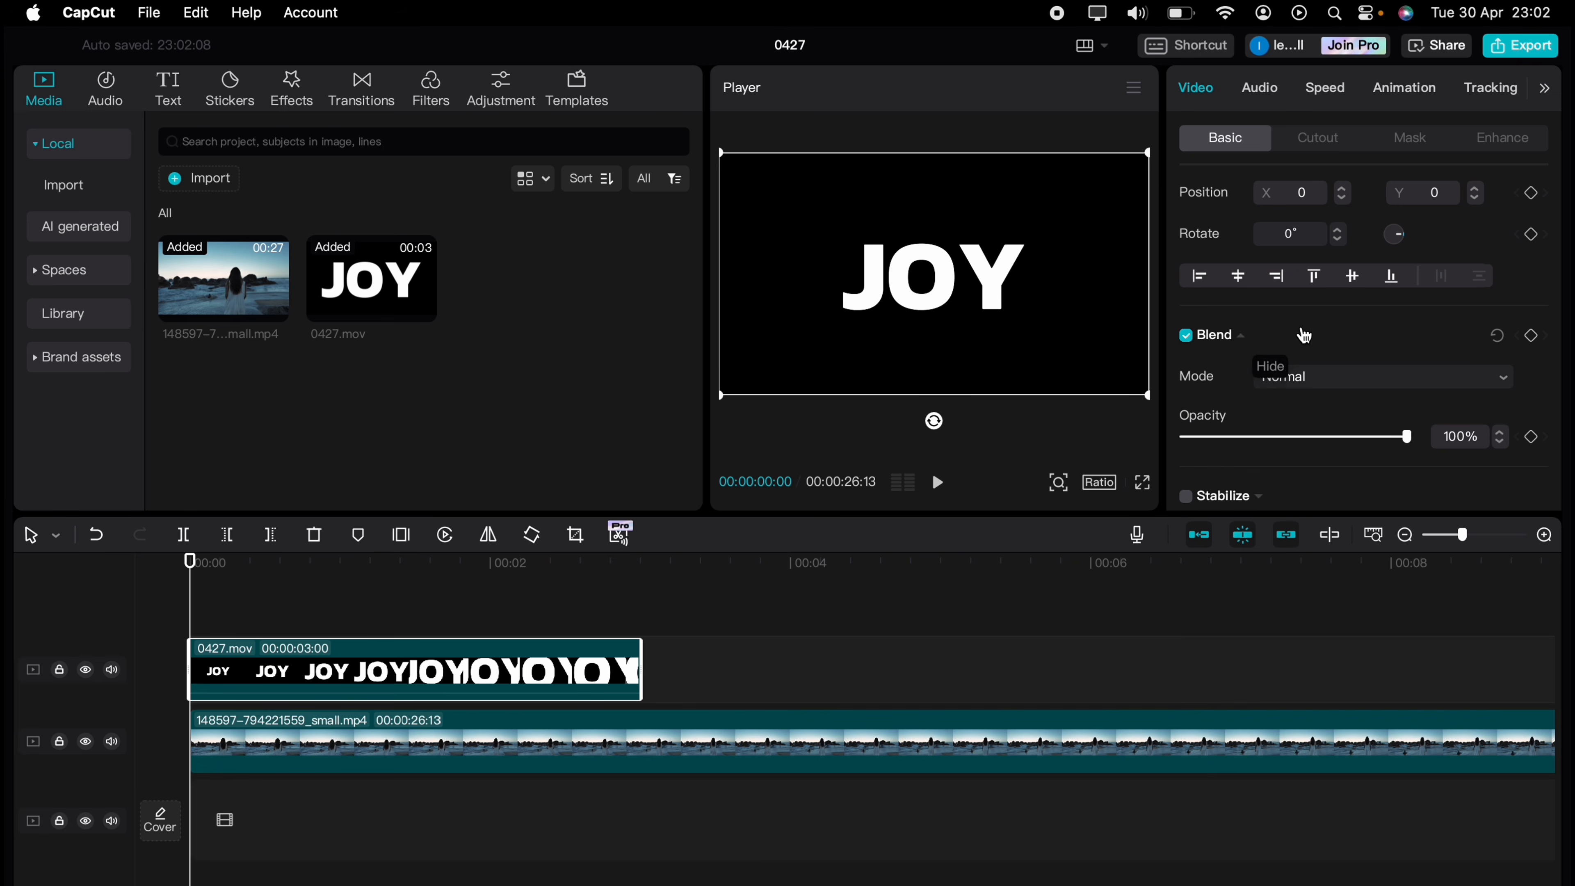
{"action": "left_click", "coordinate": [1353, 388]}
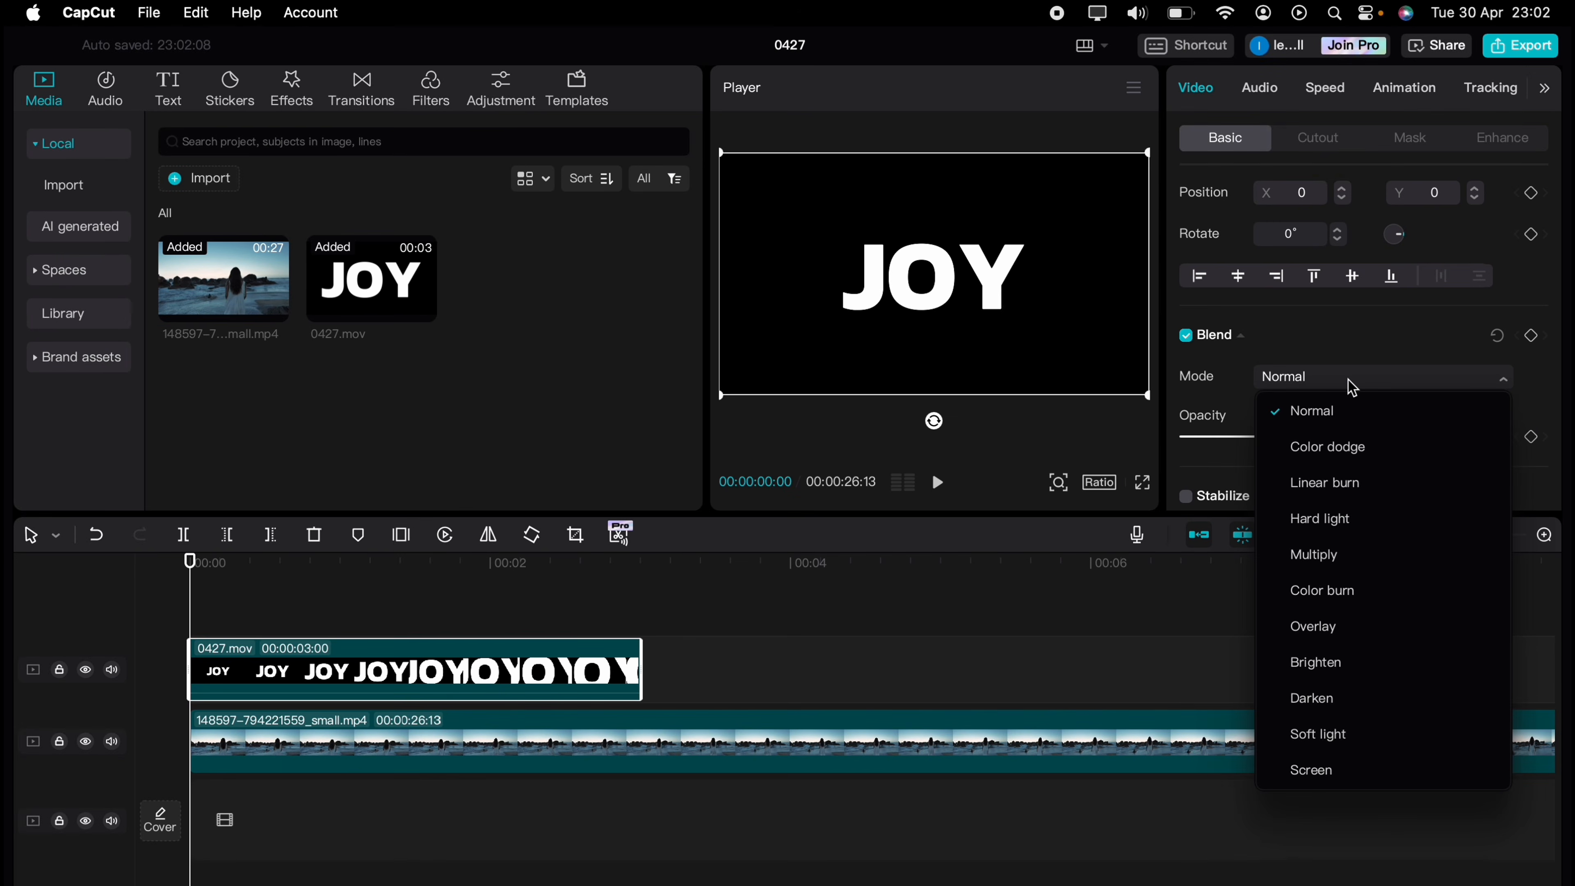
{"action": "left_click", "coordinate": [1346, 565]}
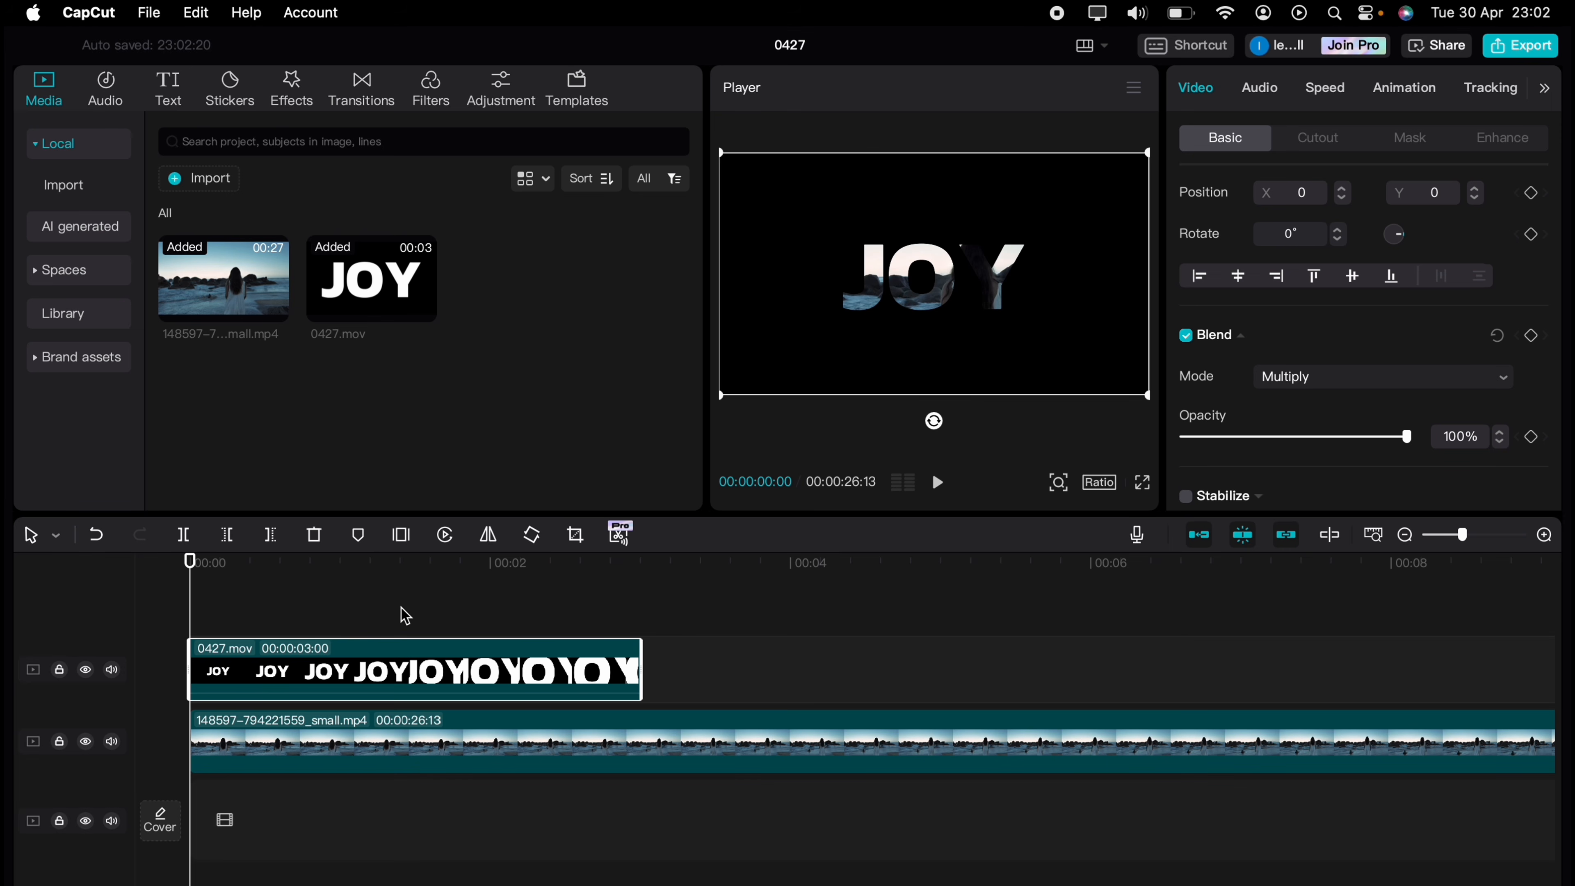
Play the JOY zoom over the beach video and return the playhead to the start.
{"action": "key", "text": "space"}
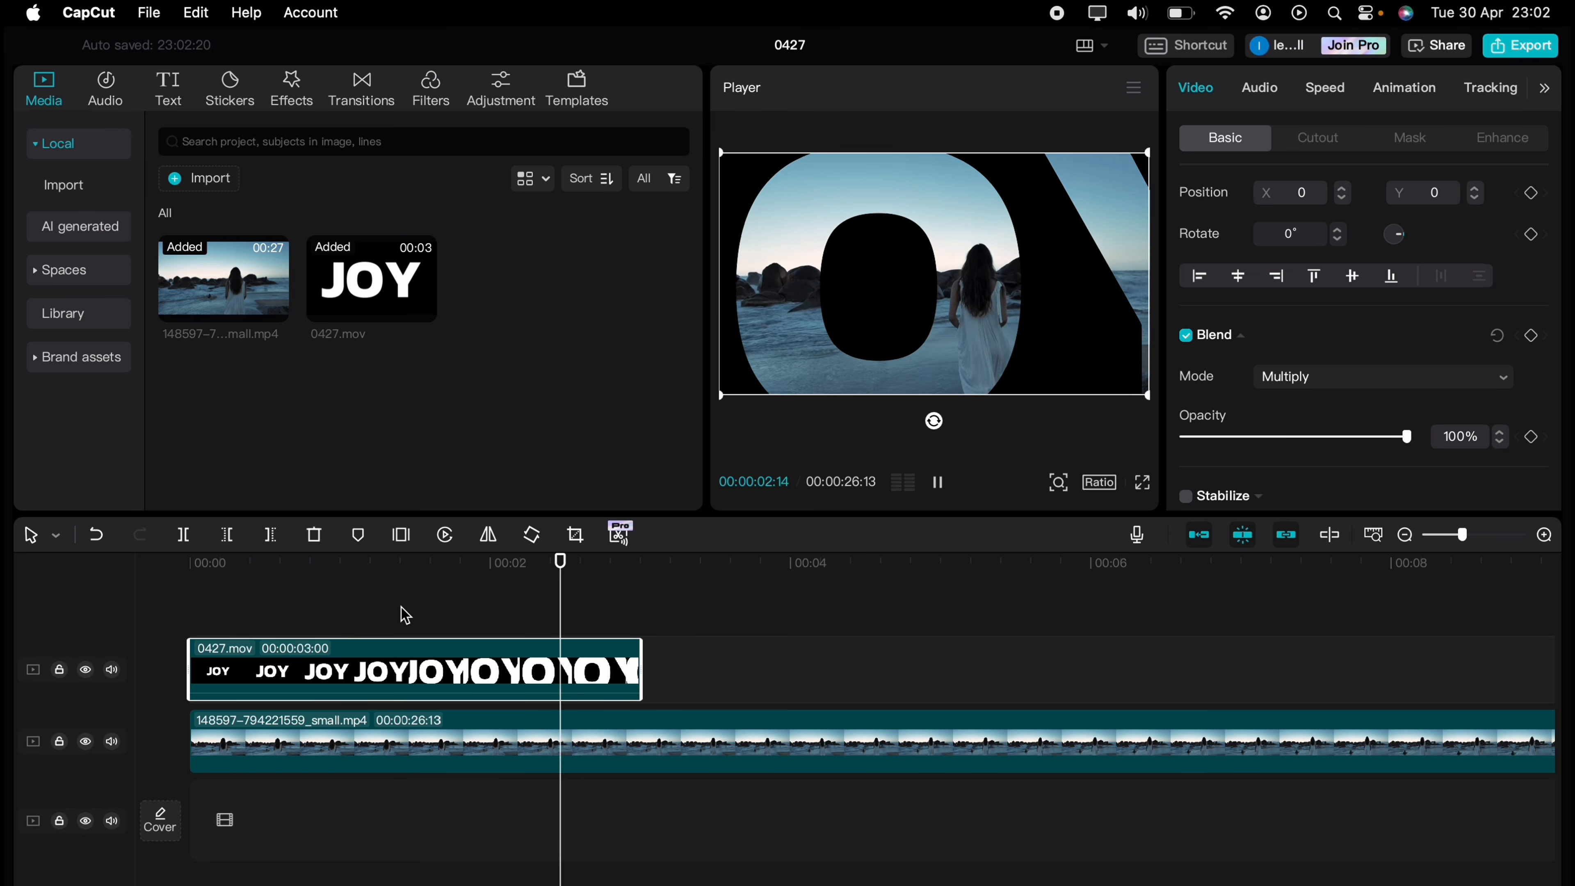
{"action": "key", "text": "space"}
{"action": "left_click", "coordinate": [283, 601]}
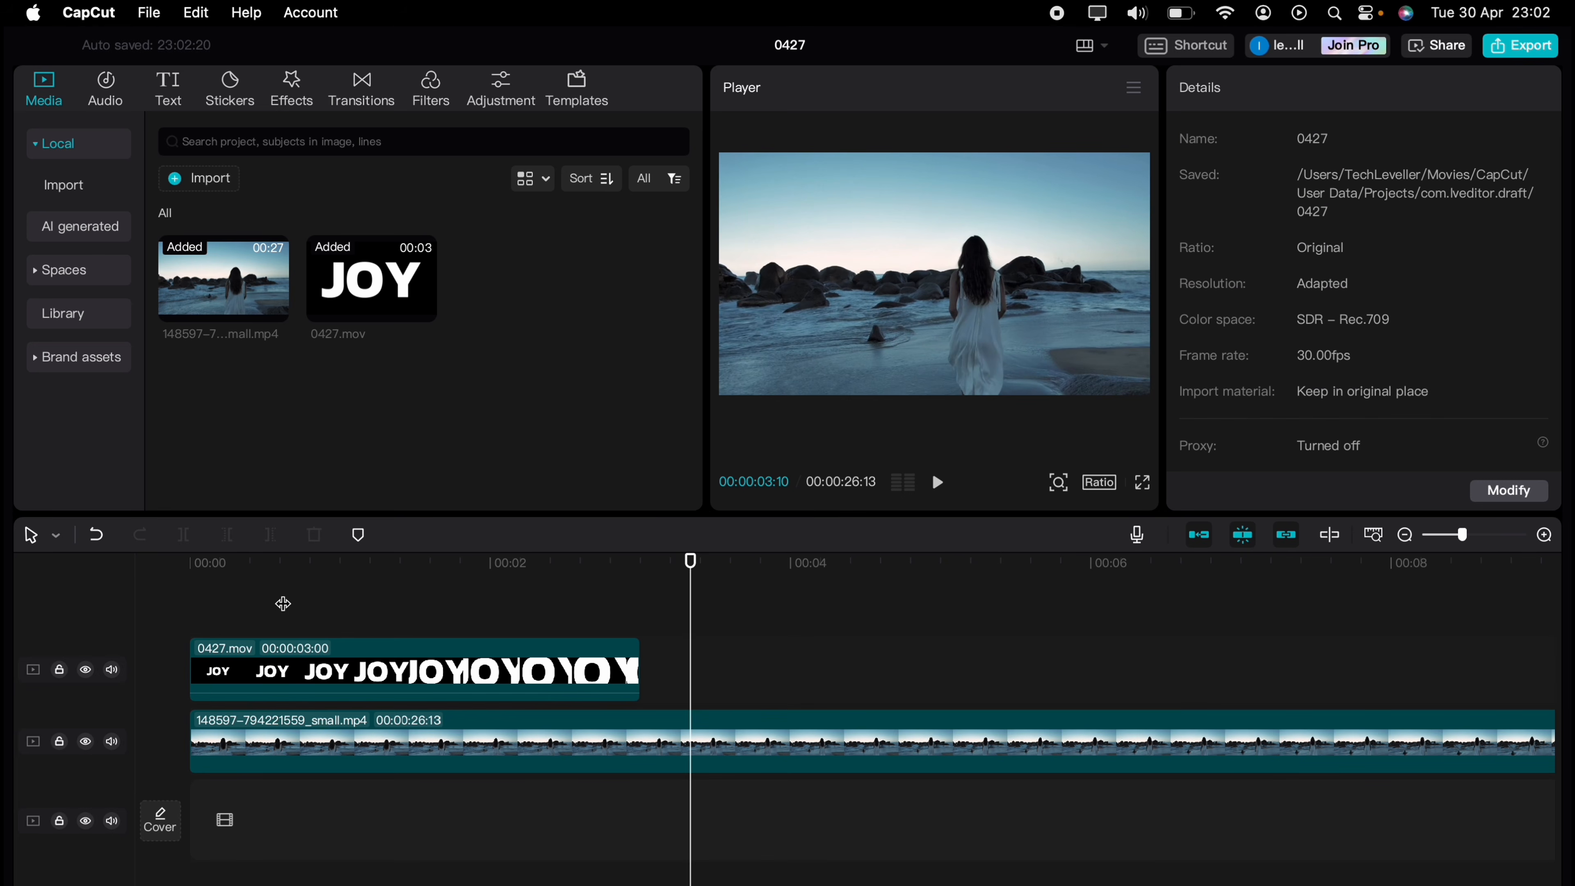
{"action": "left_click_drag", "start_coordinate": [282, 601], "coordinate": [194, 600]}
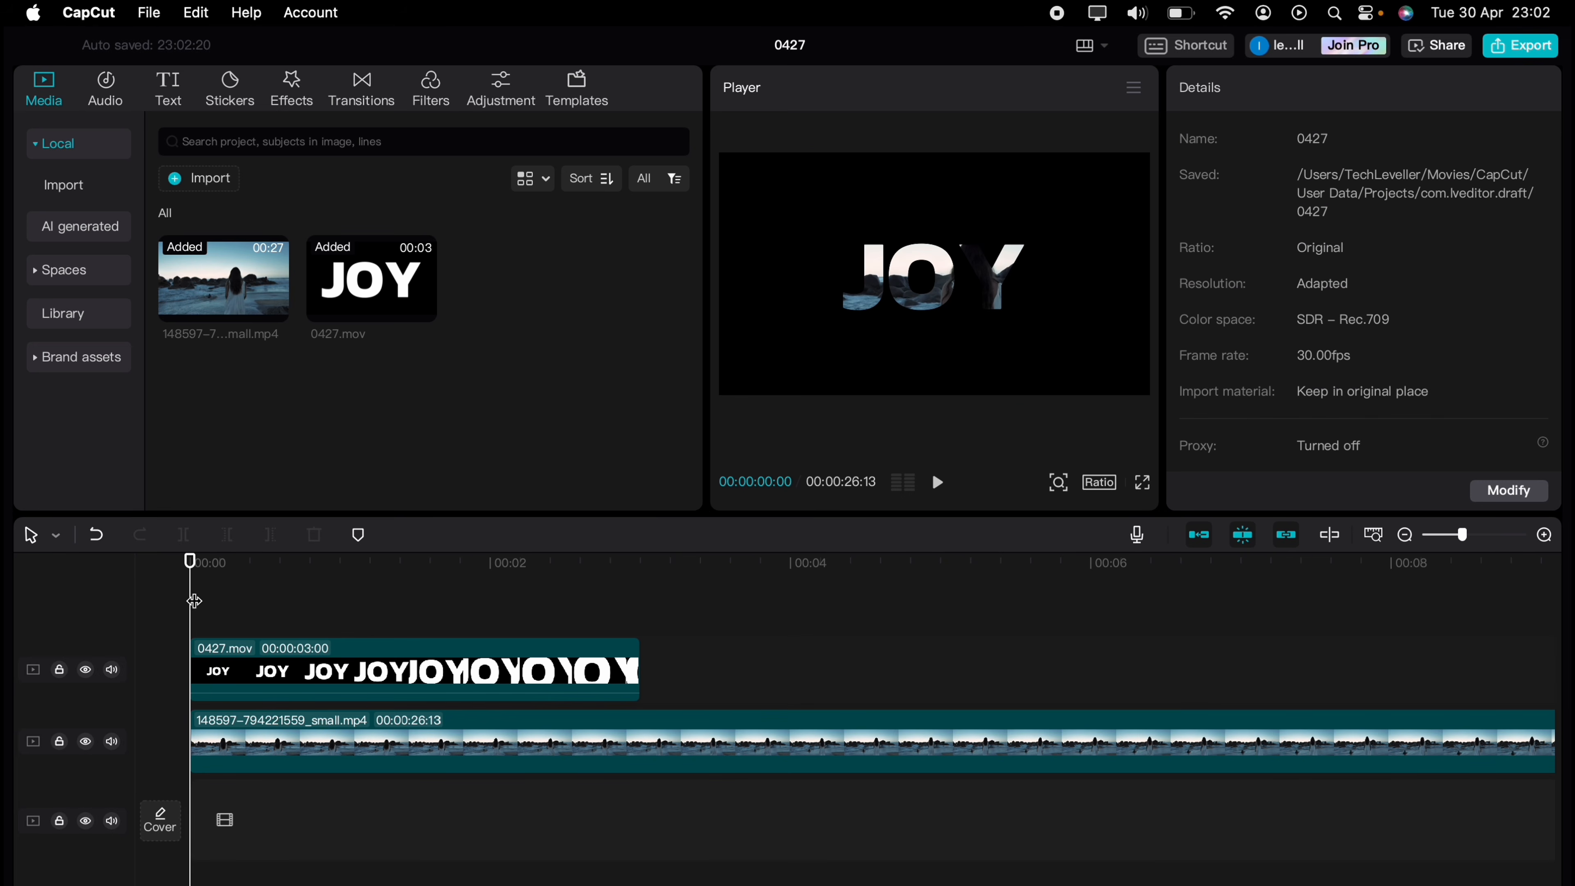
Scale the beach video clip to 141% and reposition it in the frame so the woman sits behind the JOY letters.
{"action": "left_click", "coordinate": [385, 734]}
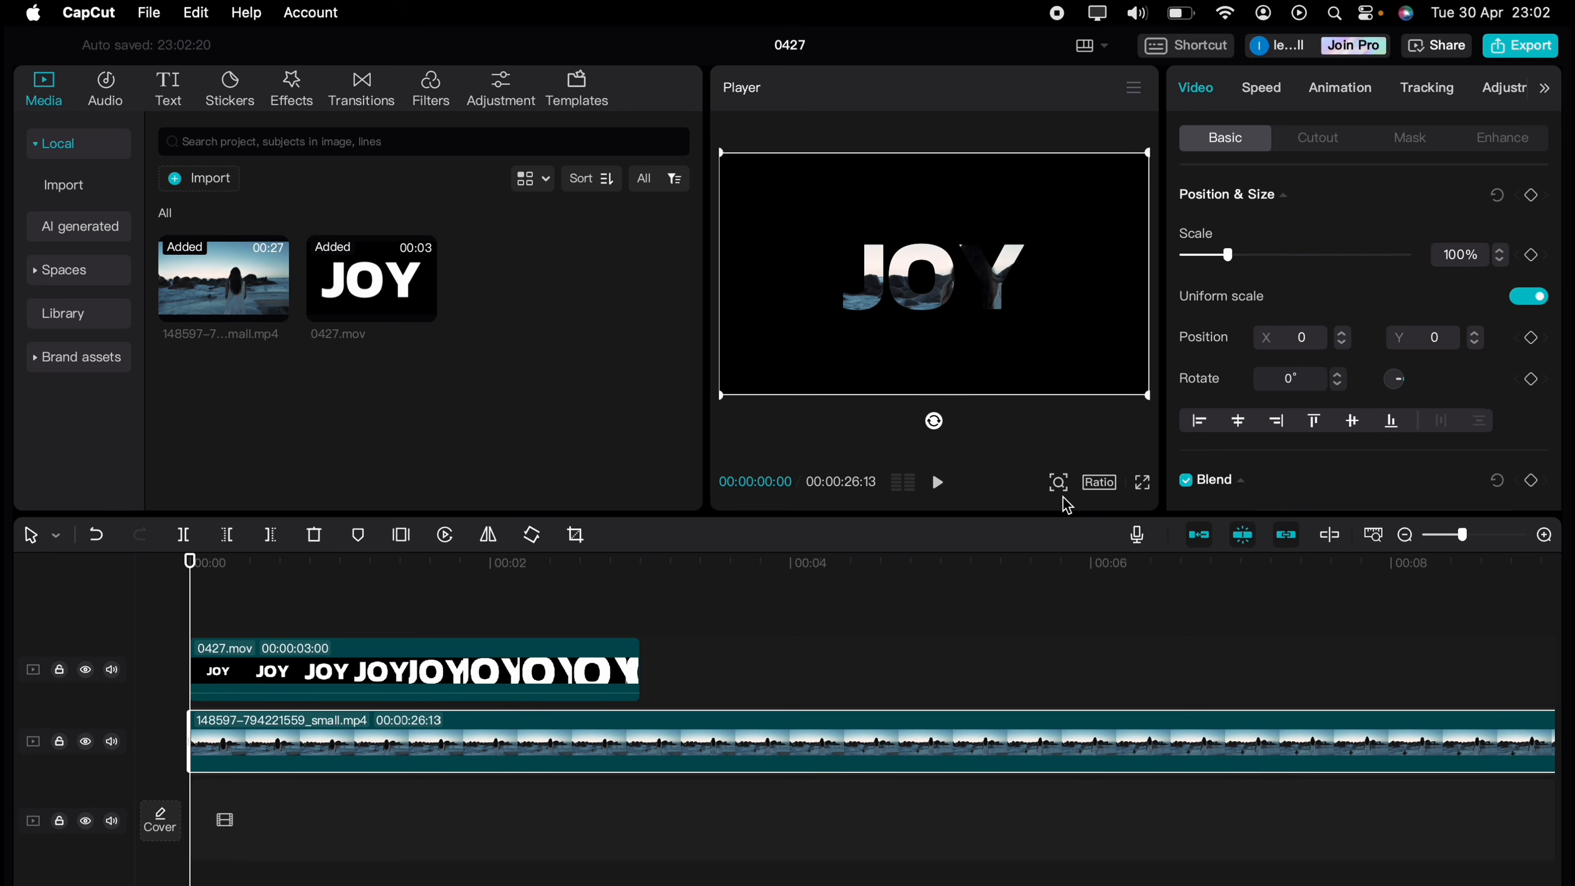
{"action": "left_click_drag", "start_coordinate": [1145, 395], "coordinate": [1282, 472]}
{"action": "left_click_drag", "start_coordinate": [1025, 344], "coordinate": [955, 357]}
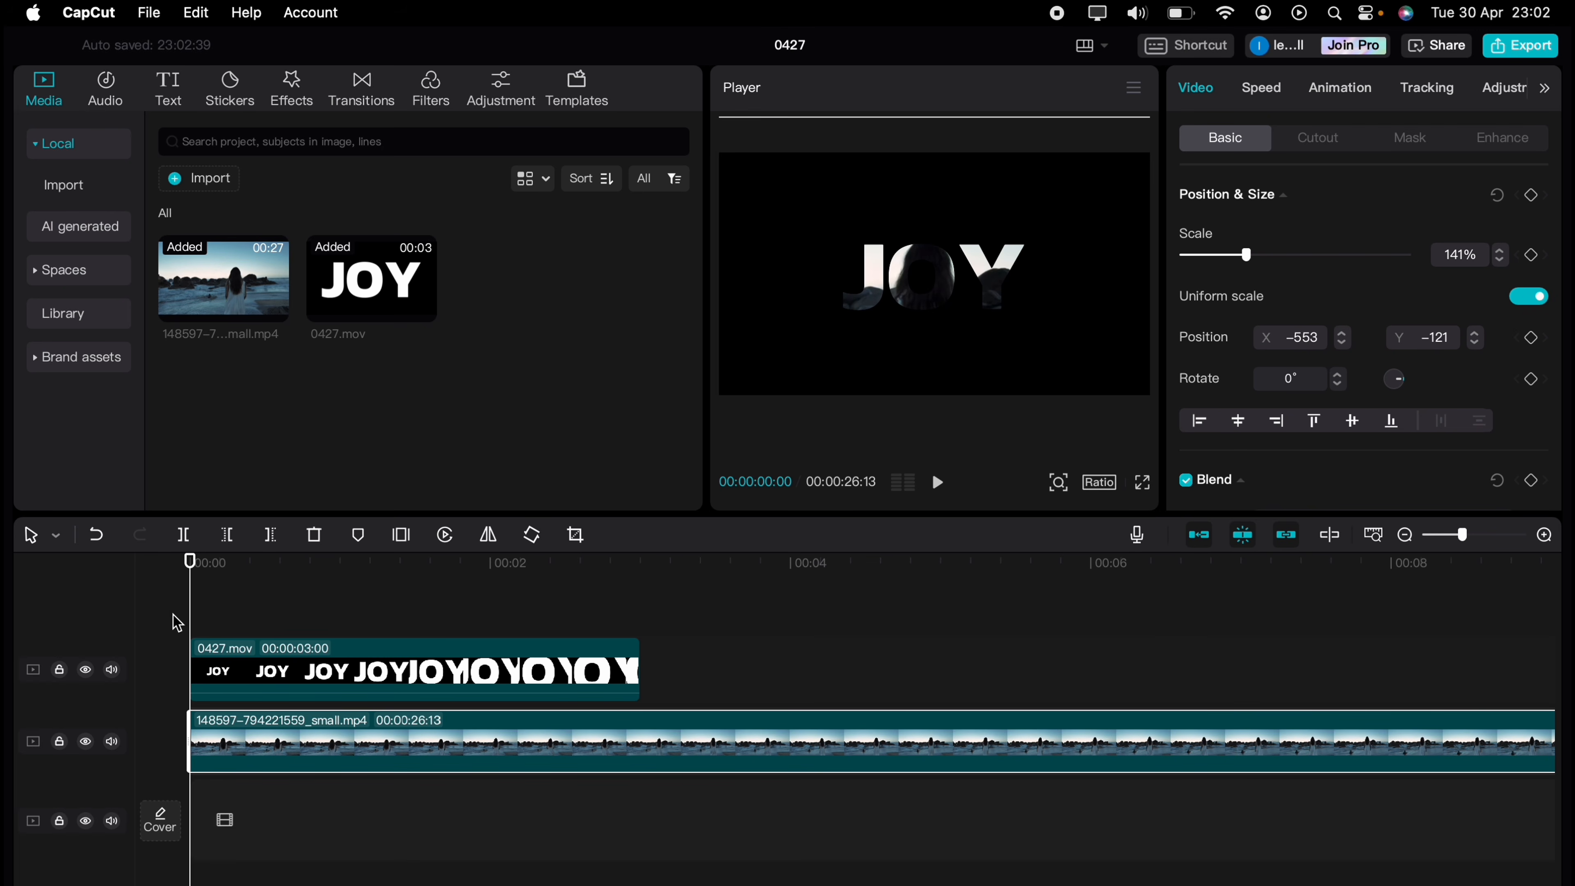
{"action": "key", "text": "space"}
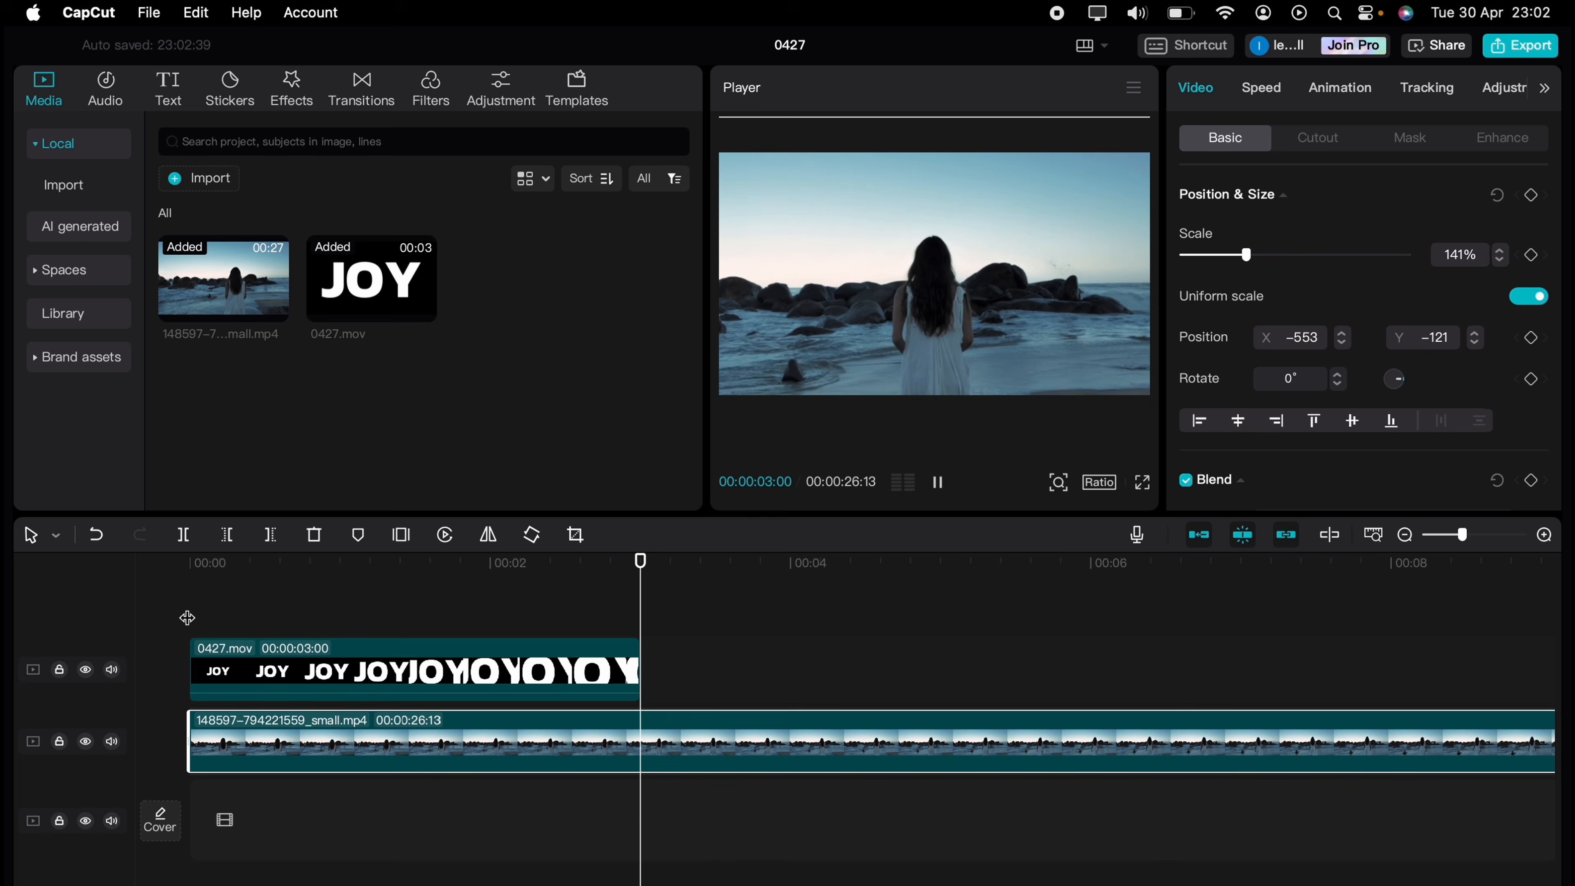
{"action": "key", "text": "space"}
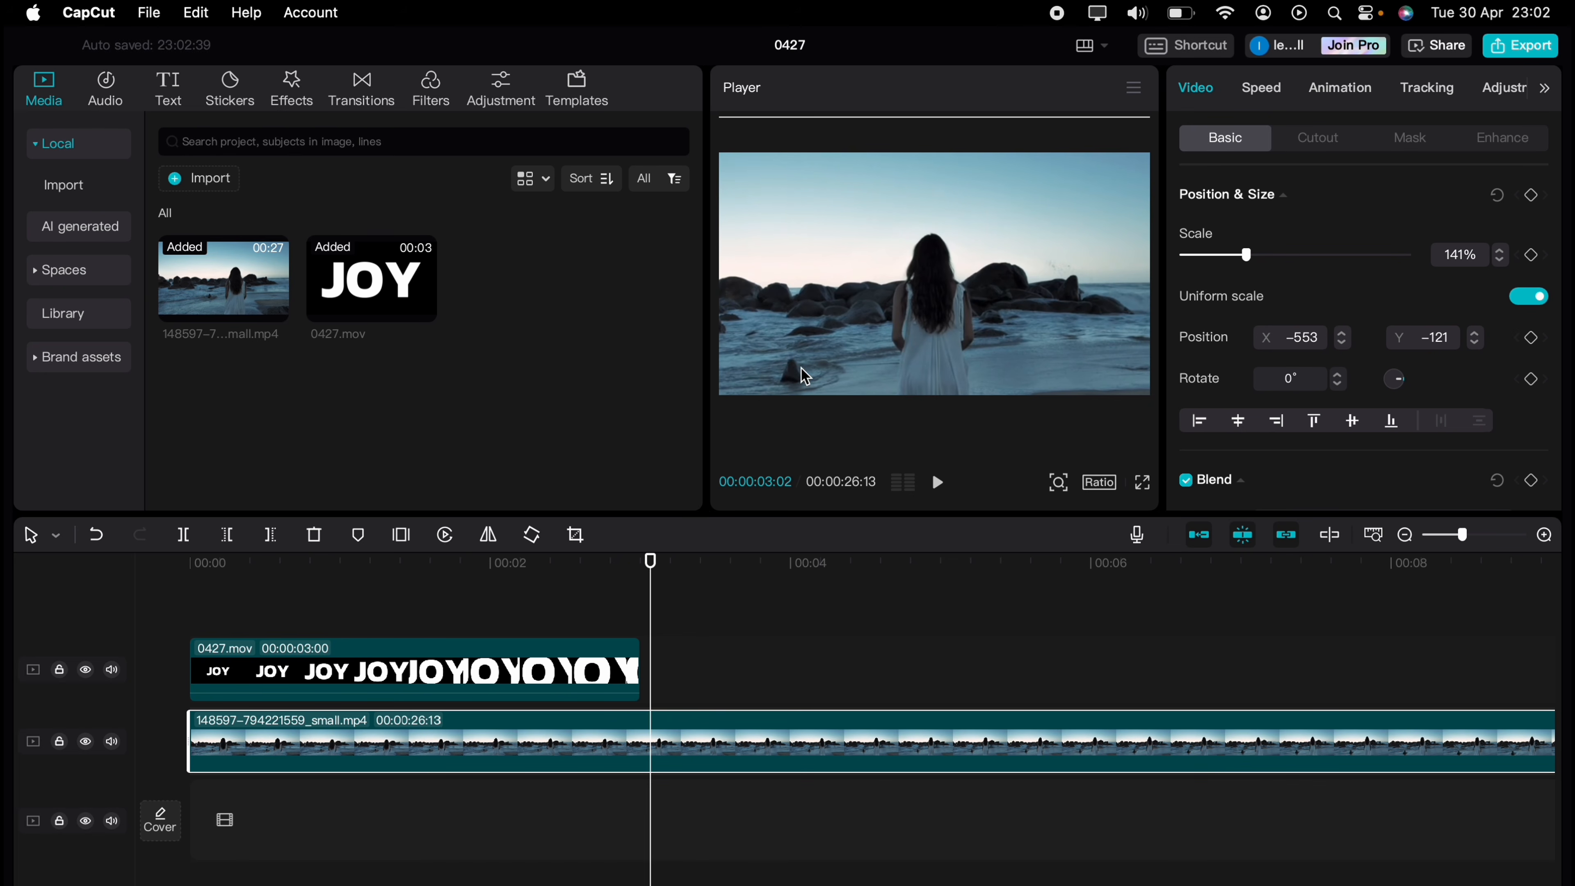
{"action": "left_click_drag", "start_coordinate": [805, 376], "coordinate": [843, 362]}
Play the repositioned beach video with the JOY zoom from the start of the timeline.
{"action": "left_click_drag", "start_coordinate": [358, 596], "coordinate": [130, 590]}
{"action": "key", "text": "space"}
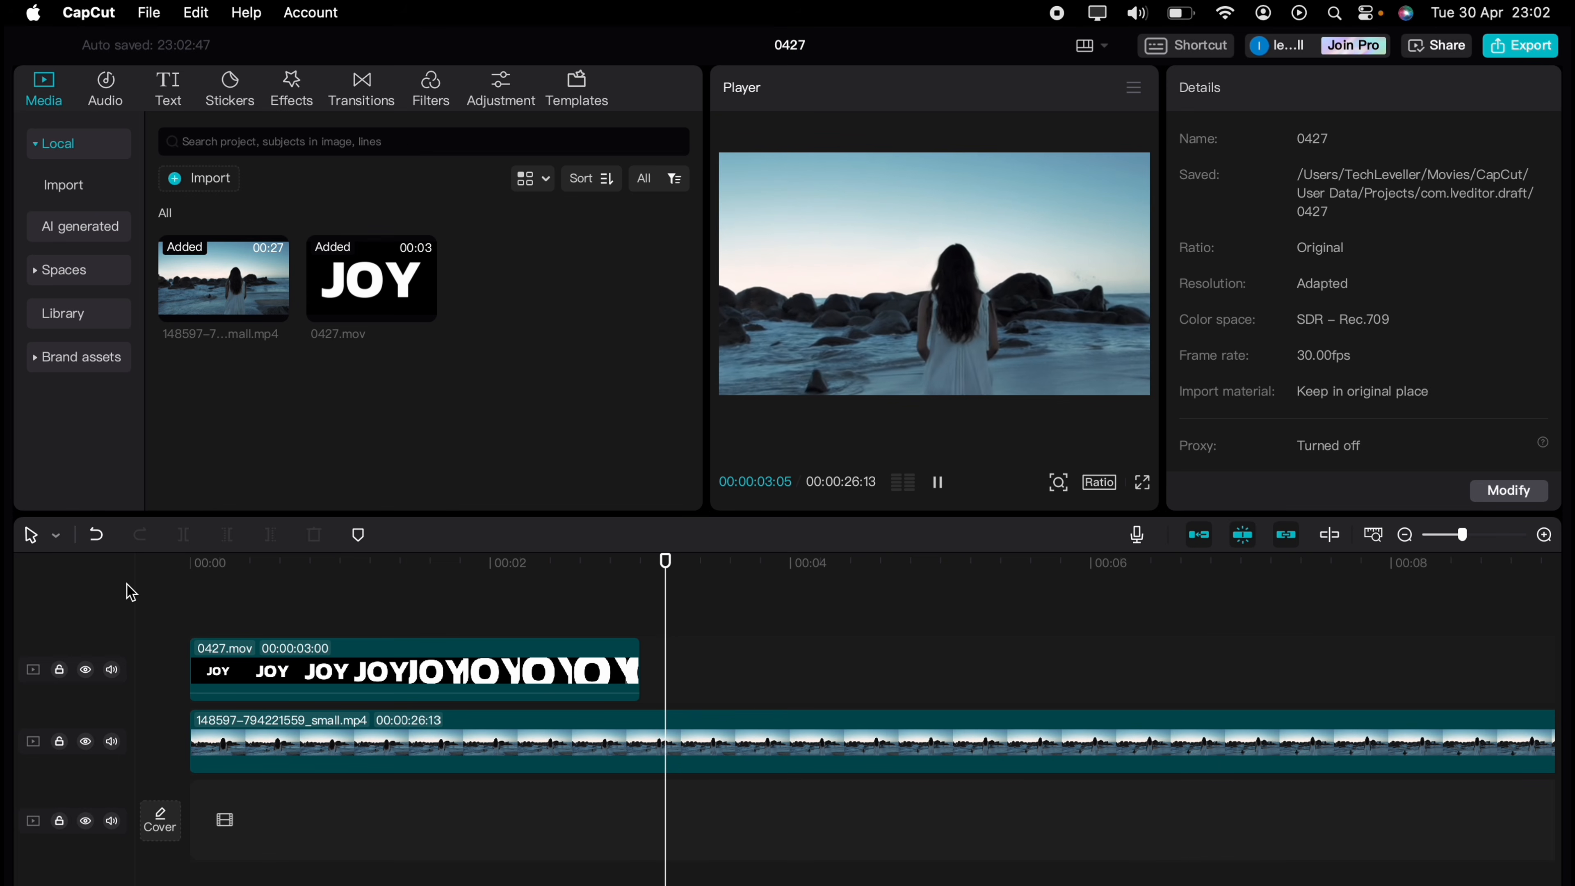
{"action": "key", "text": "space"}
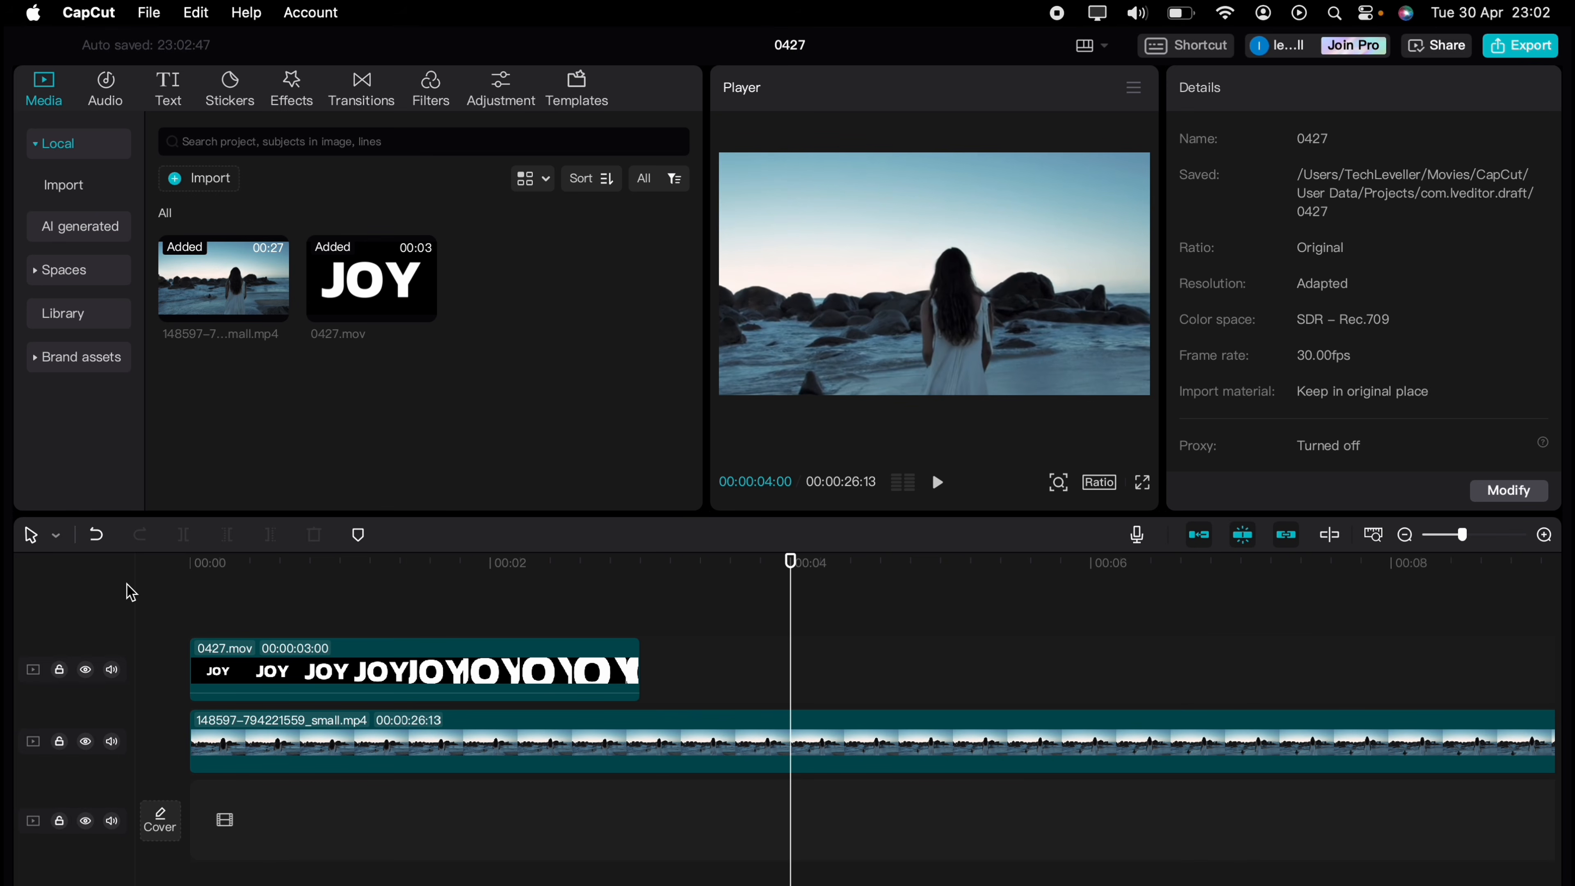
Apply the Zoom In exit animation to the 0427.mov clip.
{"action": "left_click", "coordinate": [598, 663]}
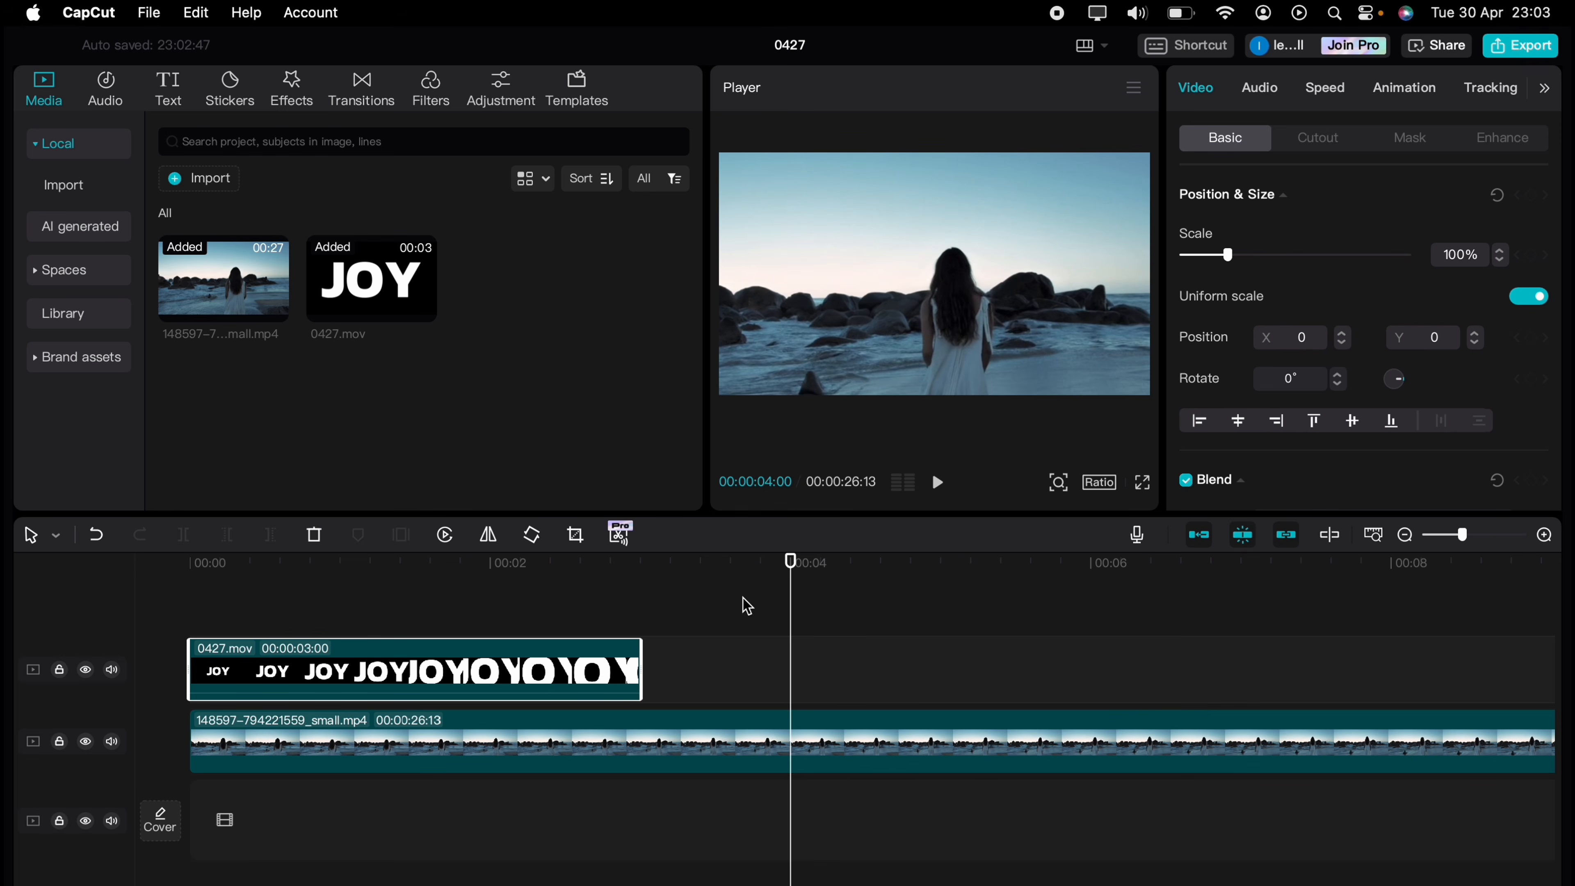
{"action": "left_click", "coordinate": [1402, 90]}
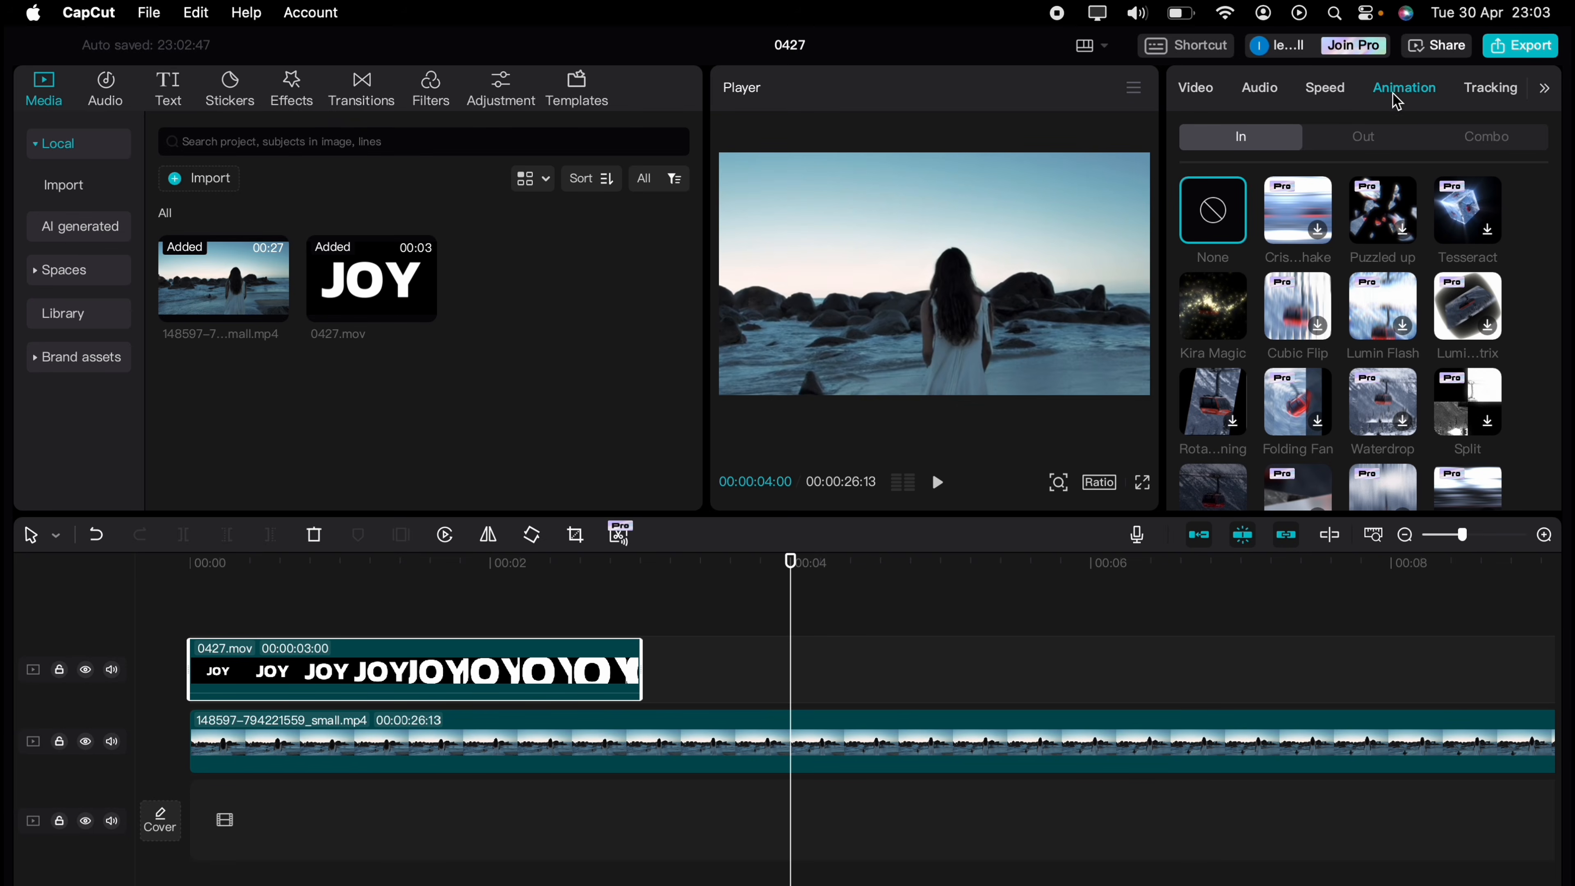
{"action": "left_click", "coordinate": [1366, 141]}
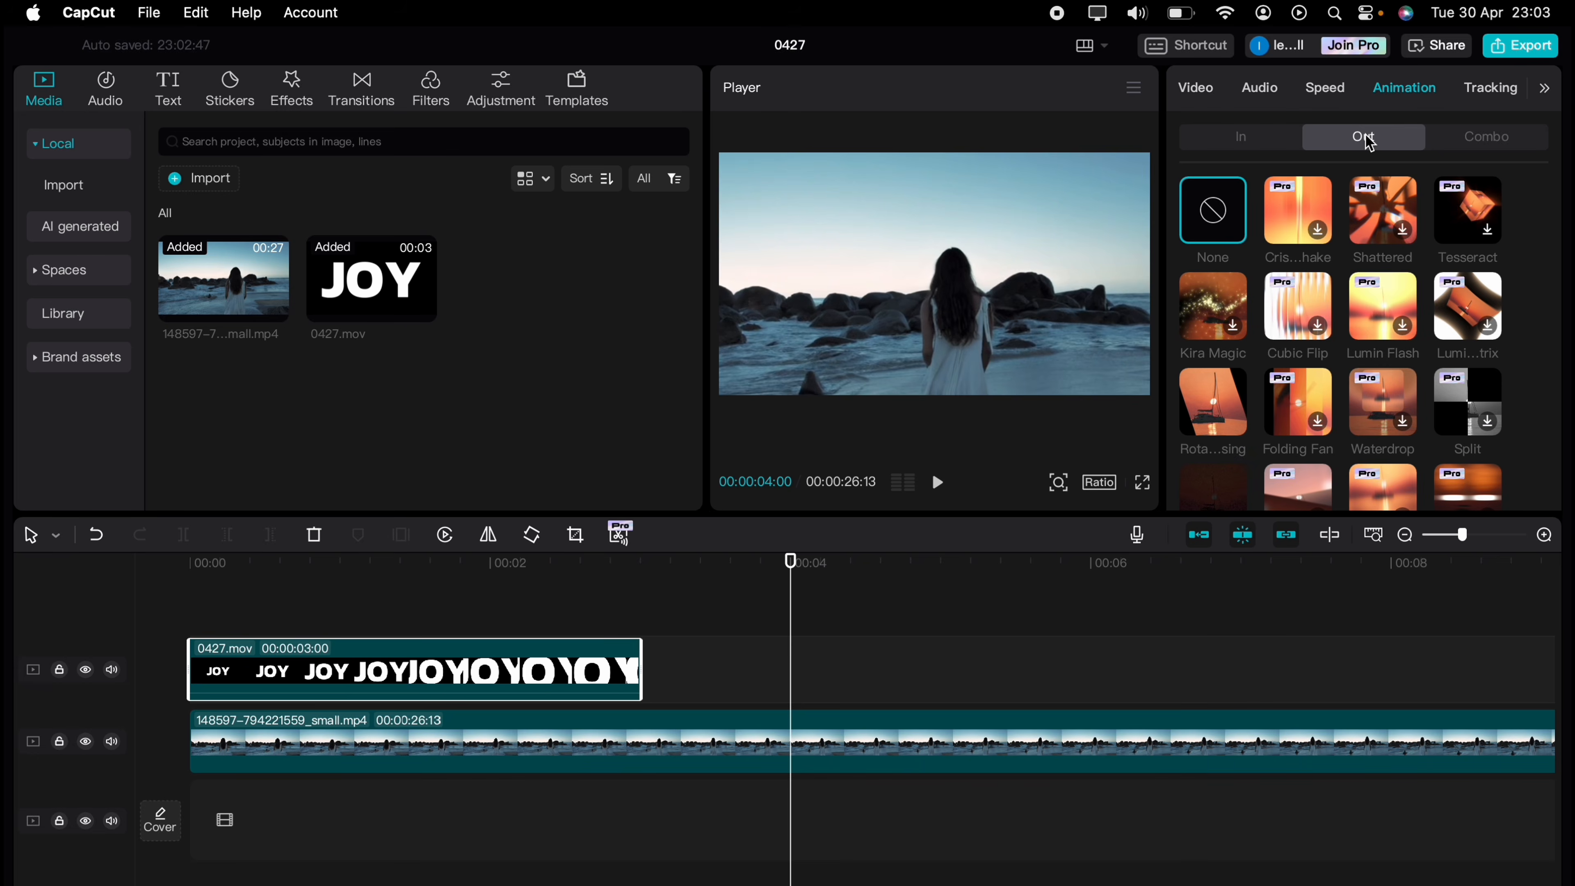
{"action": "scroll", "coordinate": [1516, 358], "scroll_direction": "down", "scroll_amount": 5}
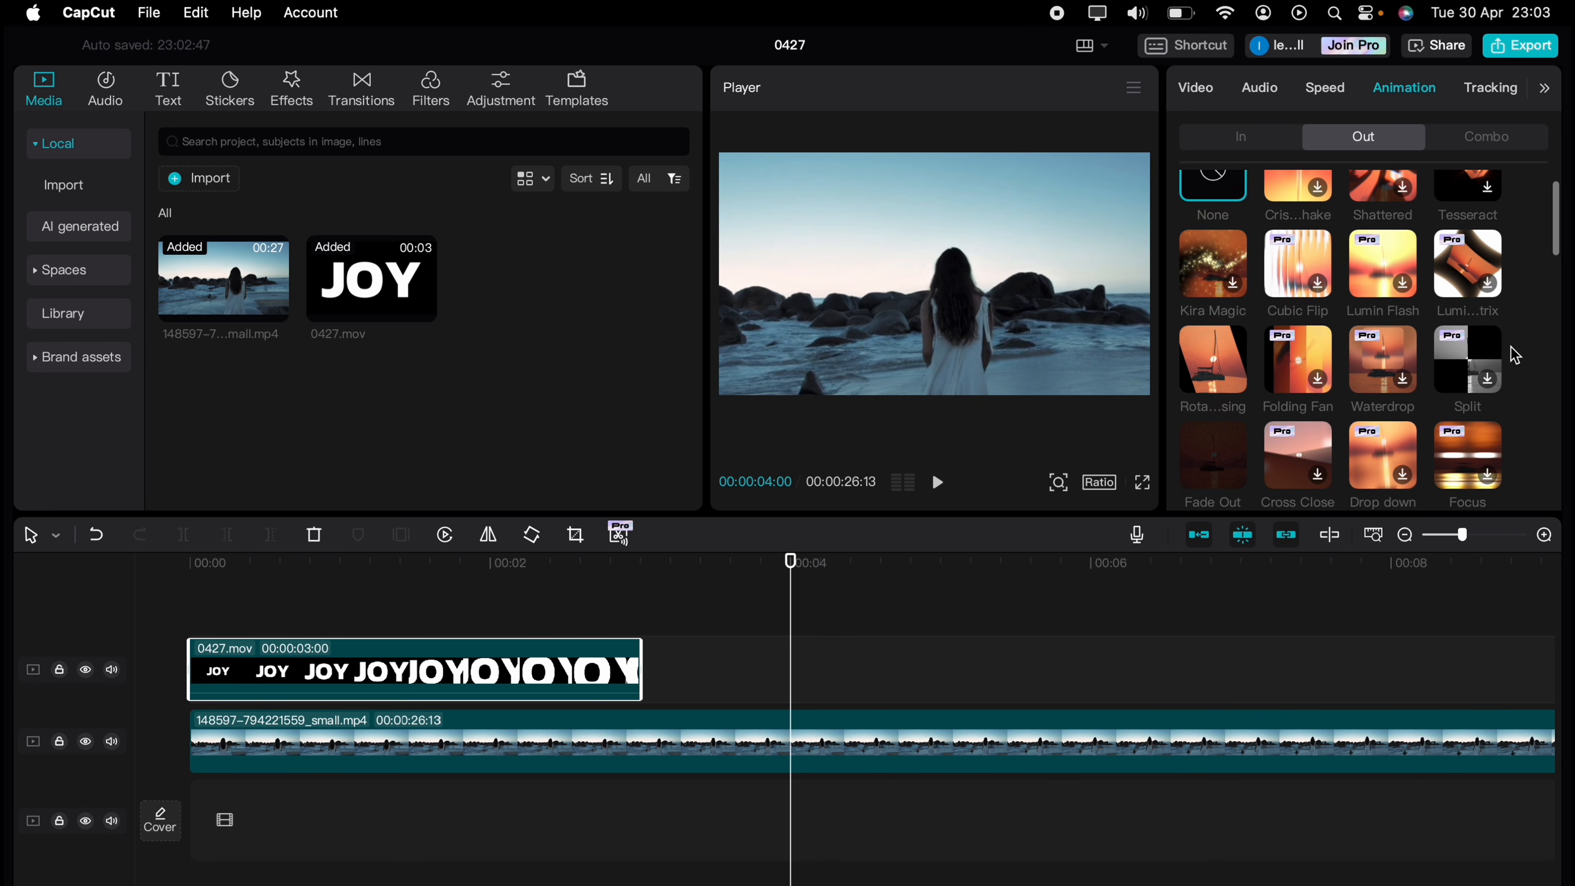
{"action": "scroll", "coordinate": [1516, 356], "scroll_direction": "down", "scroll_amount": 2}
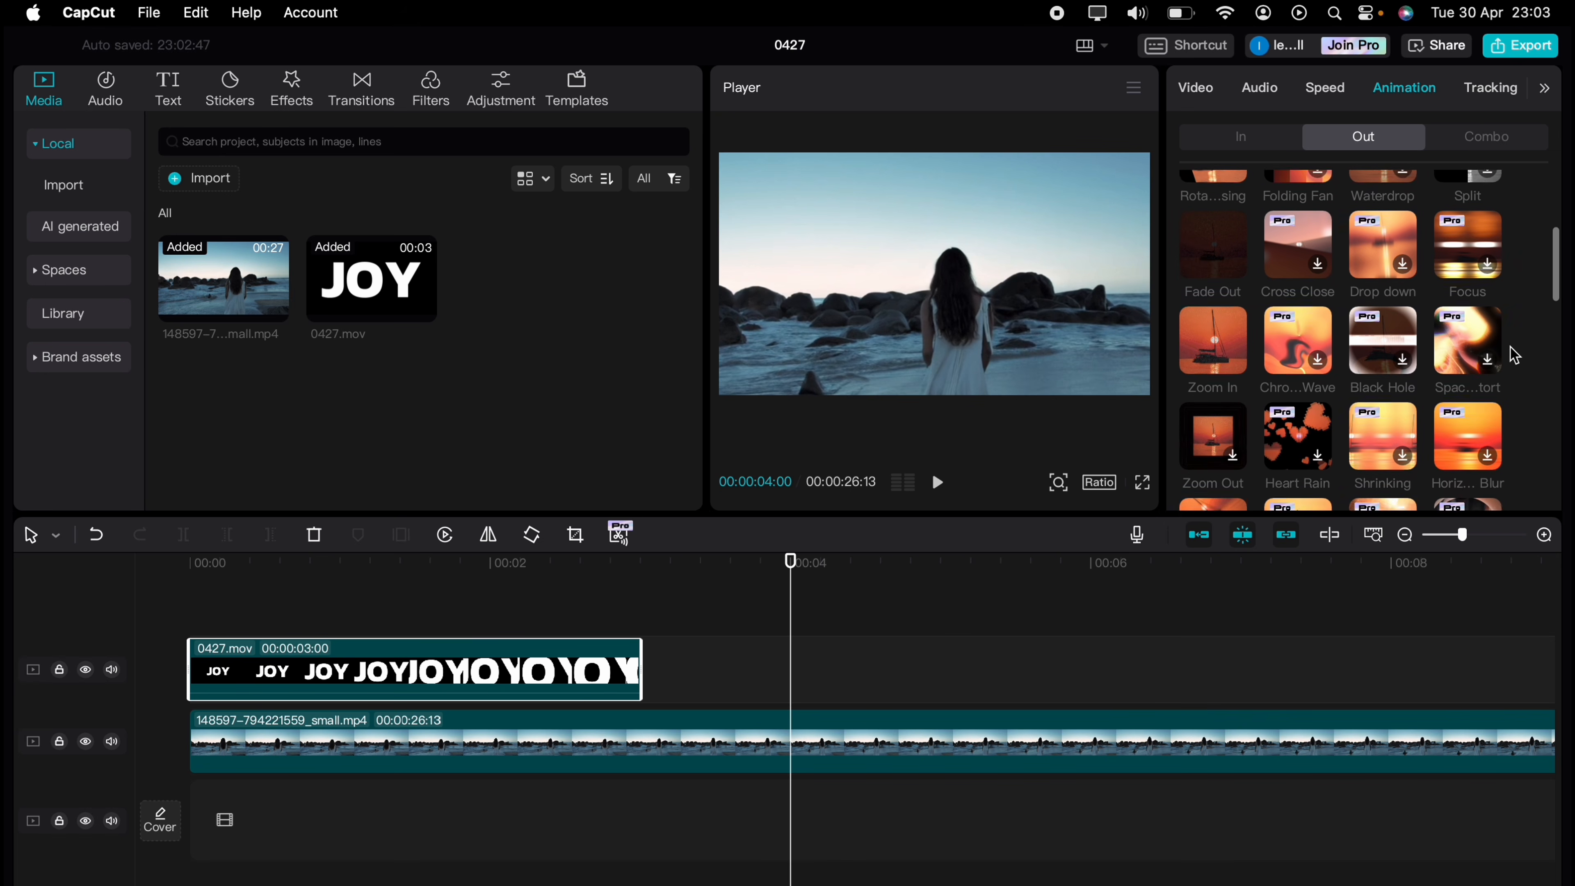
{"action": "left_click", "coordinate": [1183, 317]}
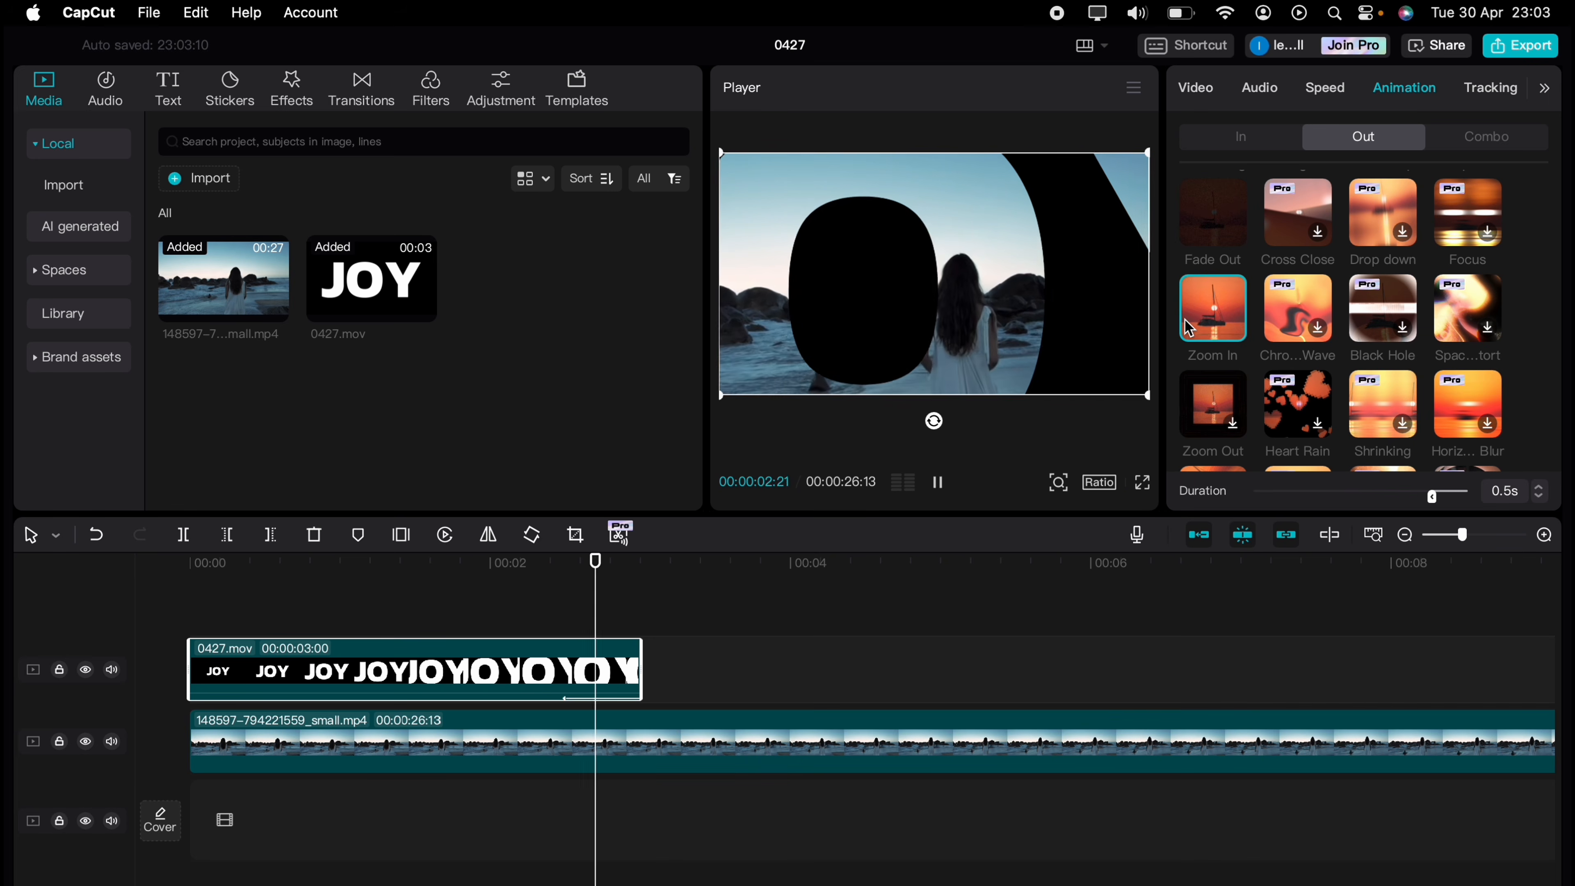
Replay the JOY reveal from the start of the timeline, then play it again in full screen.
{"action": "left_click_drag", "start_coordinate": [410, 630], "coordinate": [185, 596]}
{"action": "key", "text": "space"}
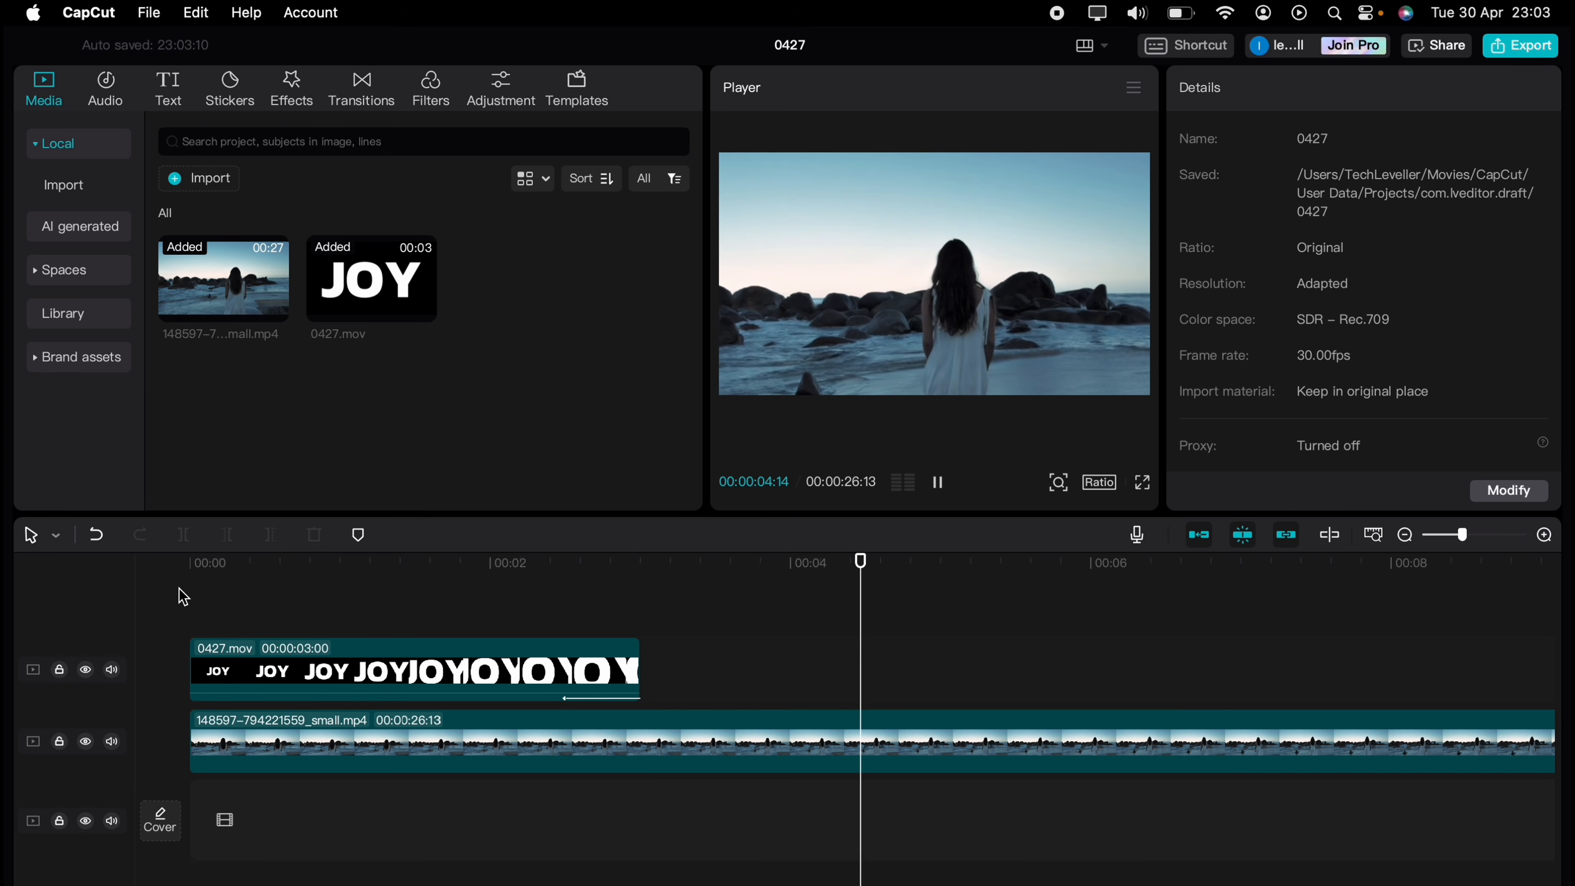
{"action": "key", "text": "space"}
{"action": "left_click", "coordinate": [1143, 482]}
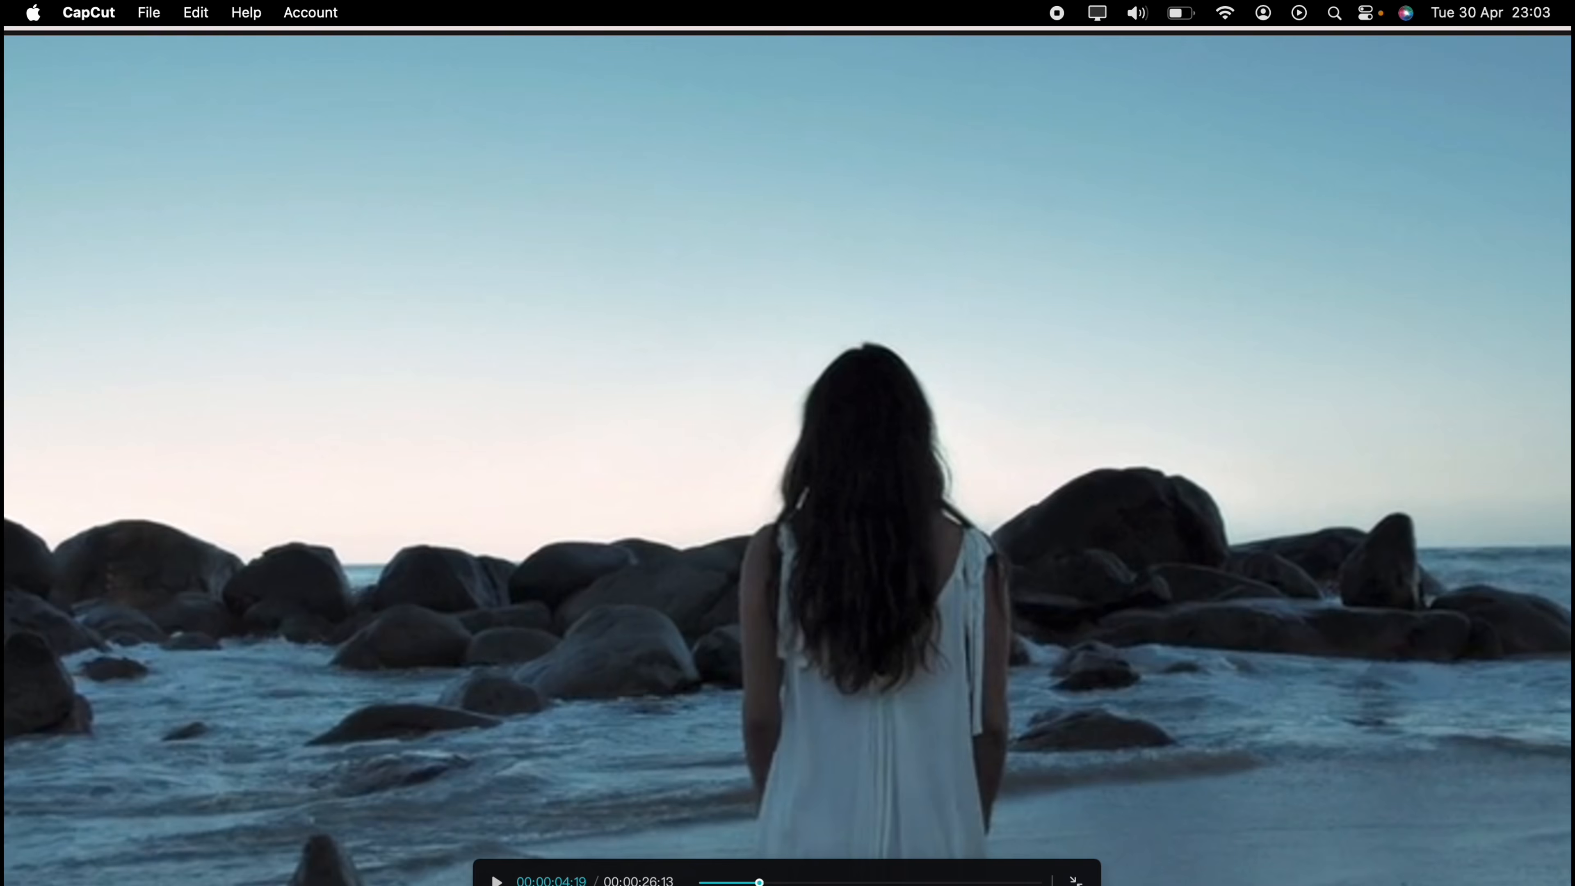
{"action": "left_click_drag", "start_coordinate": [709, 880], "coordinate": [700, 881]}
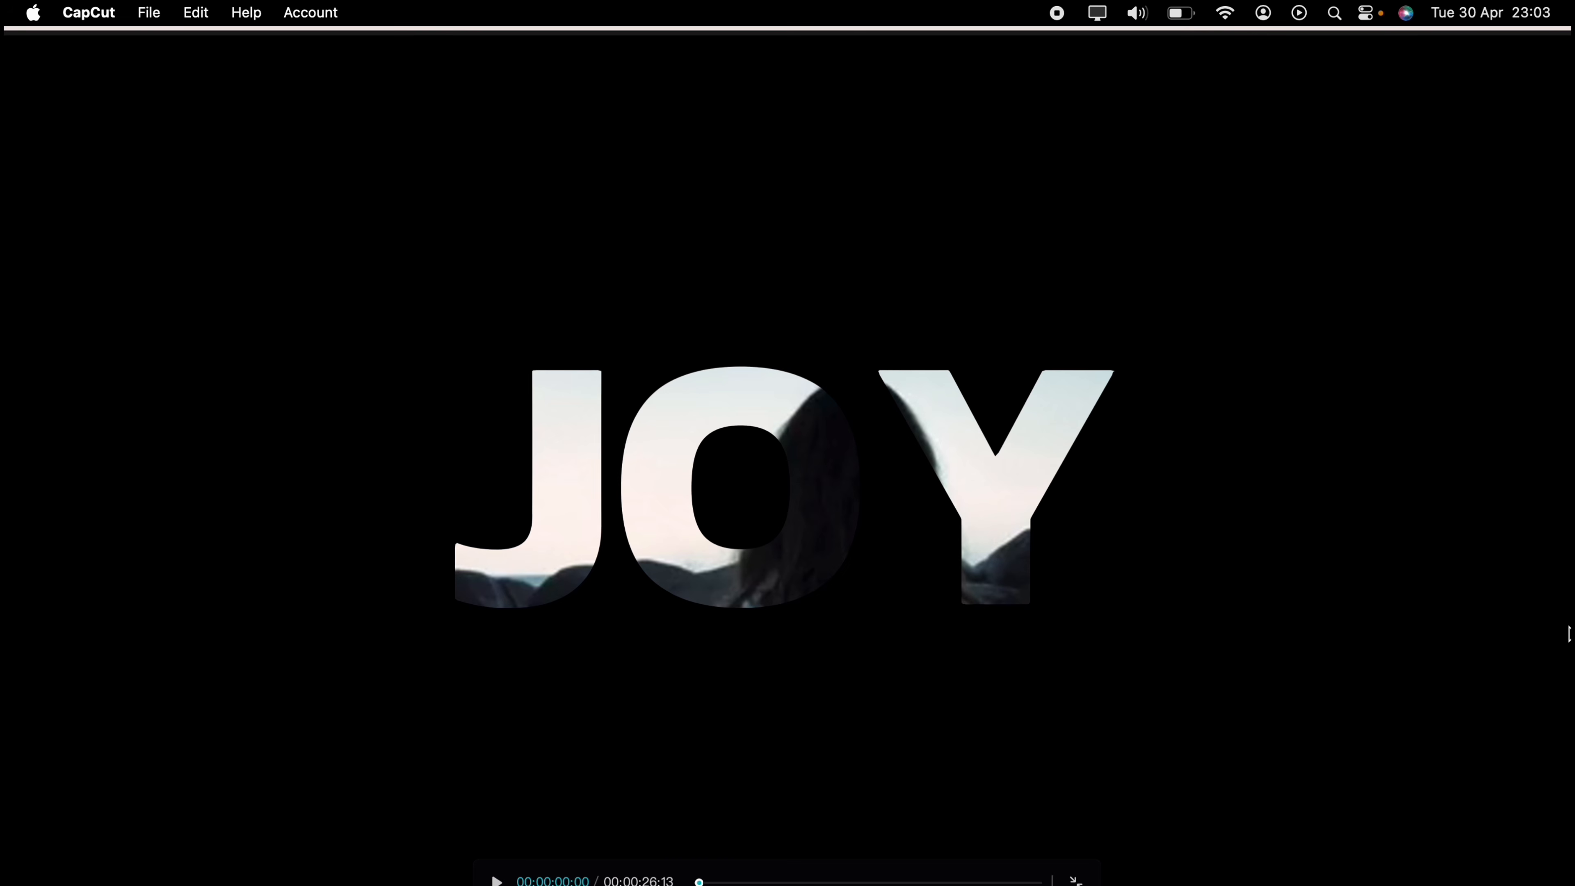
{"action": "key", "text": "space"}
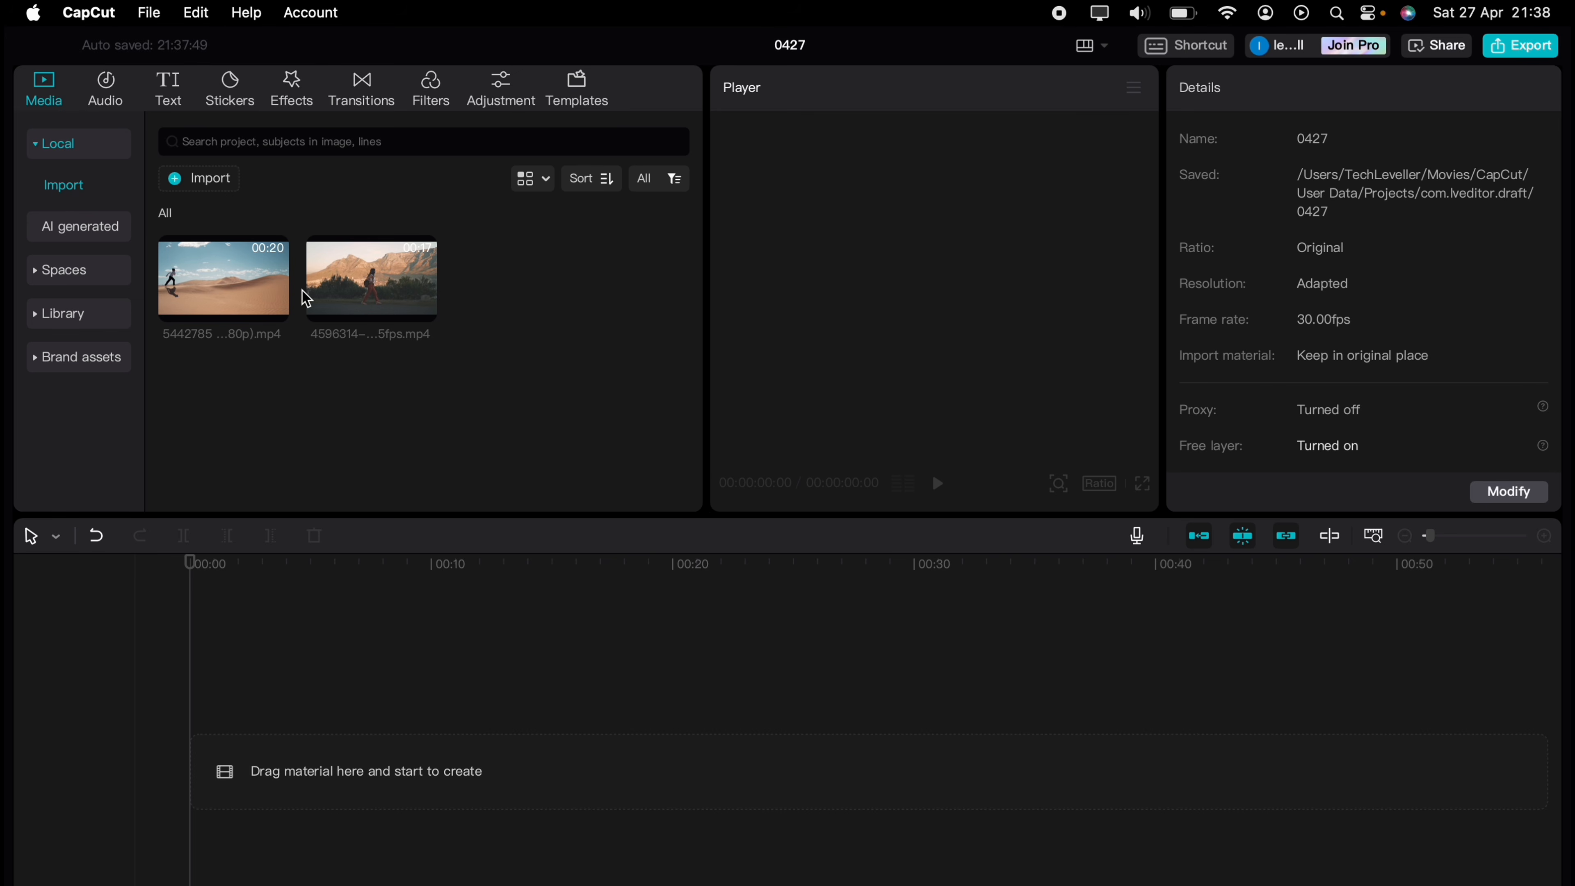
Place the 4596314 mountain walking video at the start of the timeline and add a default text clip above it.
{"action": "mouse_move", "coordinate": [340, 296]}
{"action": "left_click_drag", "start_coordinate": [350, 292], "coordinate": [238, 740]}
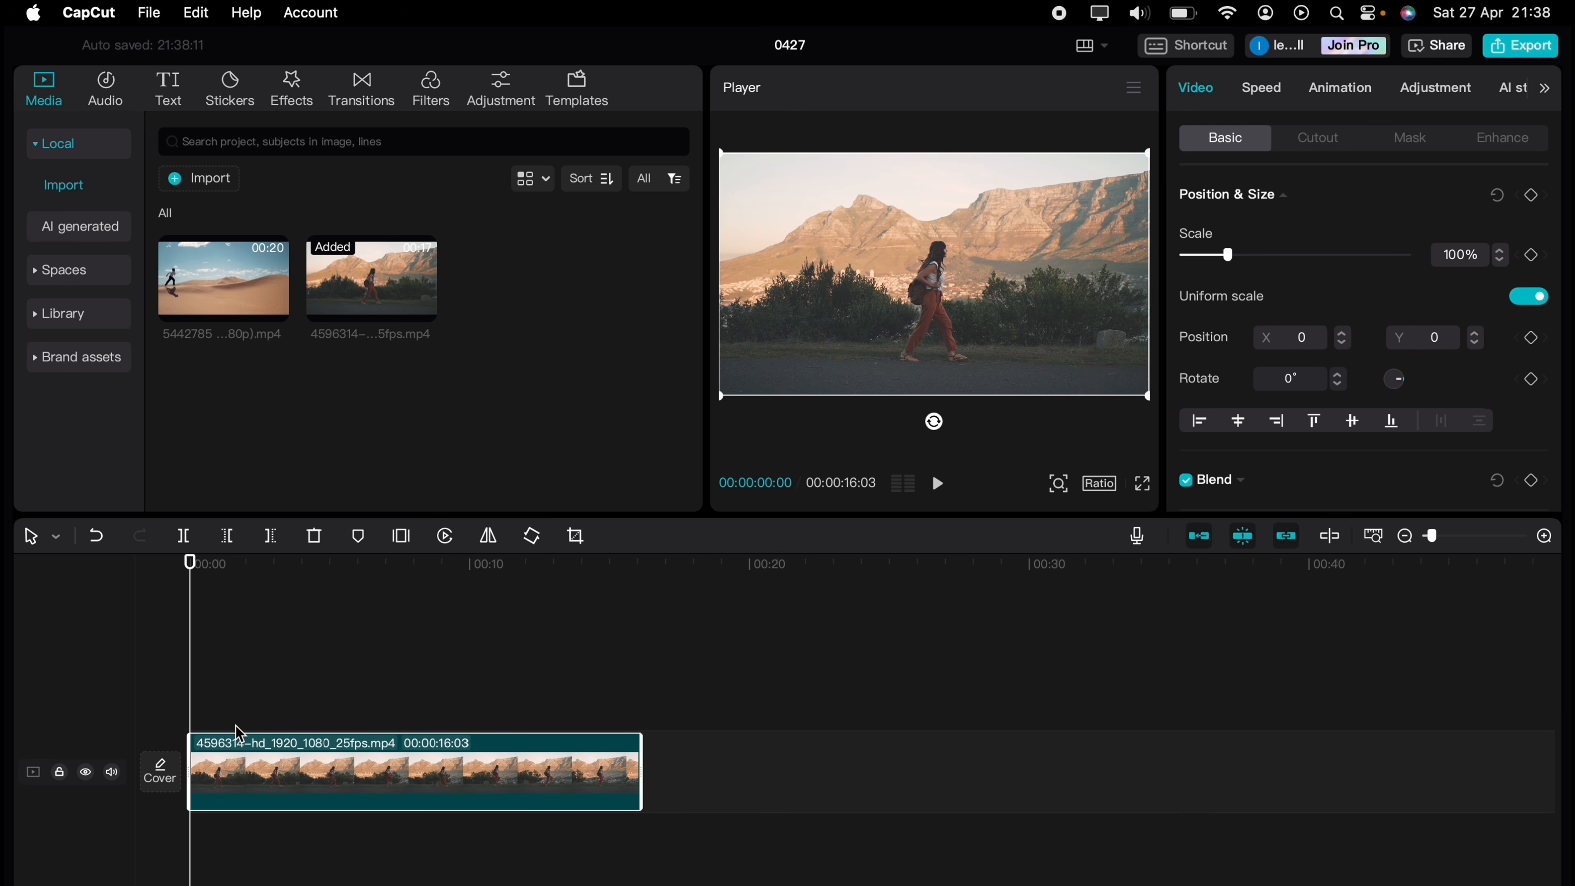
{"action": "left_click", "coordinate": [177, 99]}
{"action": "mouse_move", "coordinate": [214, 296]}
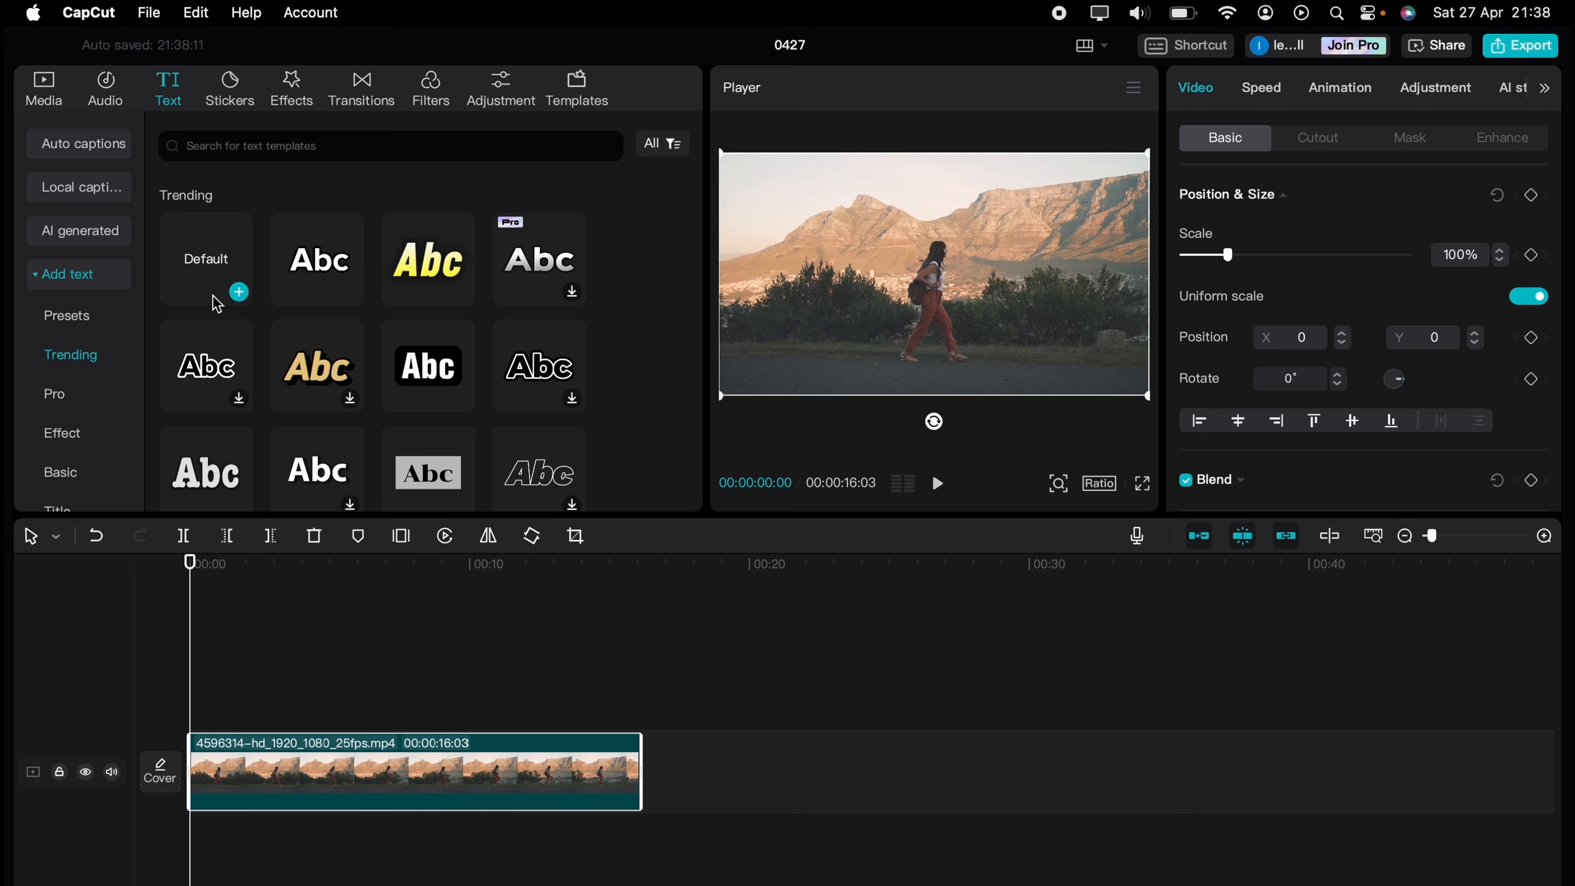
{"action": "left_click_drag", "start_coordinate": [209, 262], "coordinate": [197, 711]}
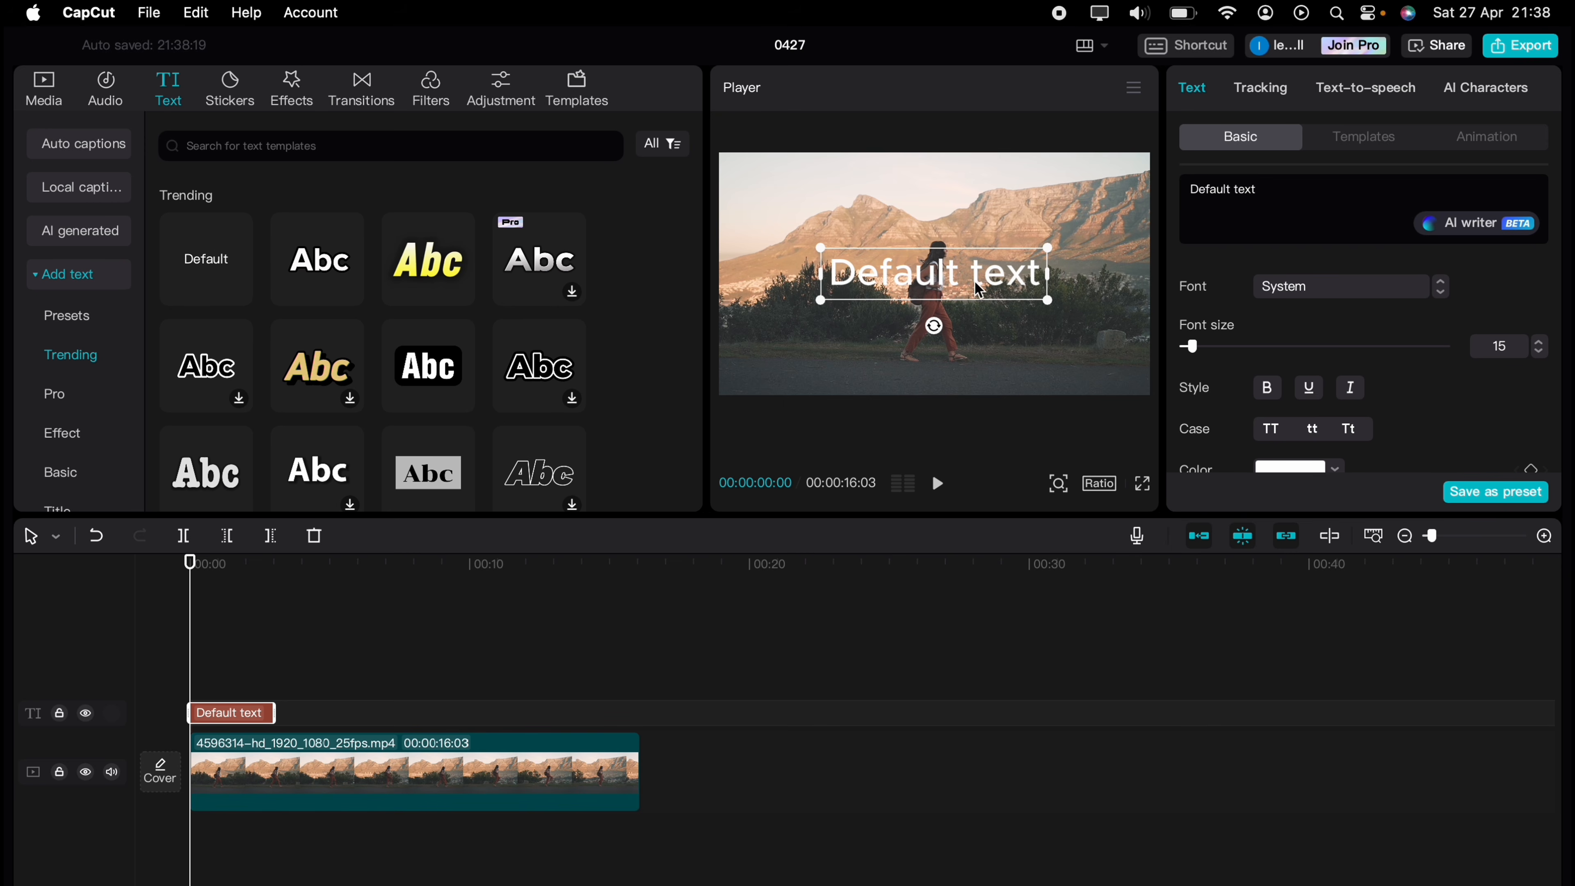
Set the text clip to "The journey of a thousand miles begins with a single step." in the Shrikhand font at size 40.
{"action": "triple_click", "coordinate": [1267, 187]}
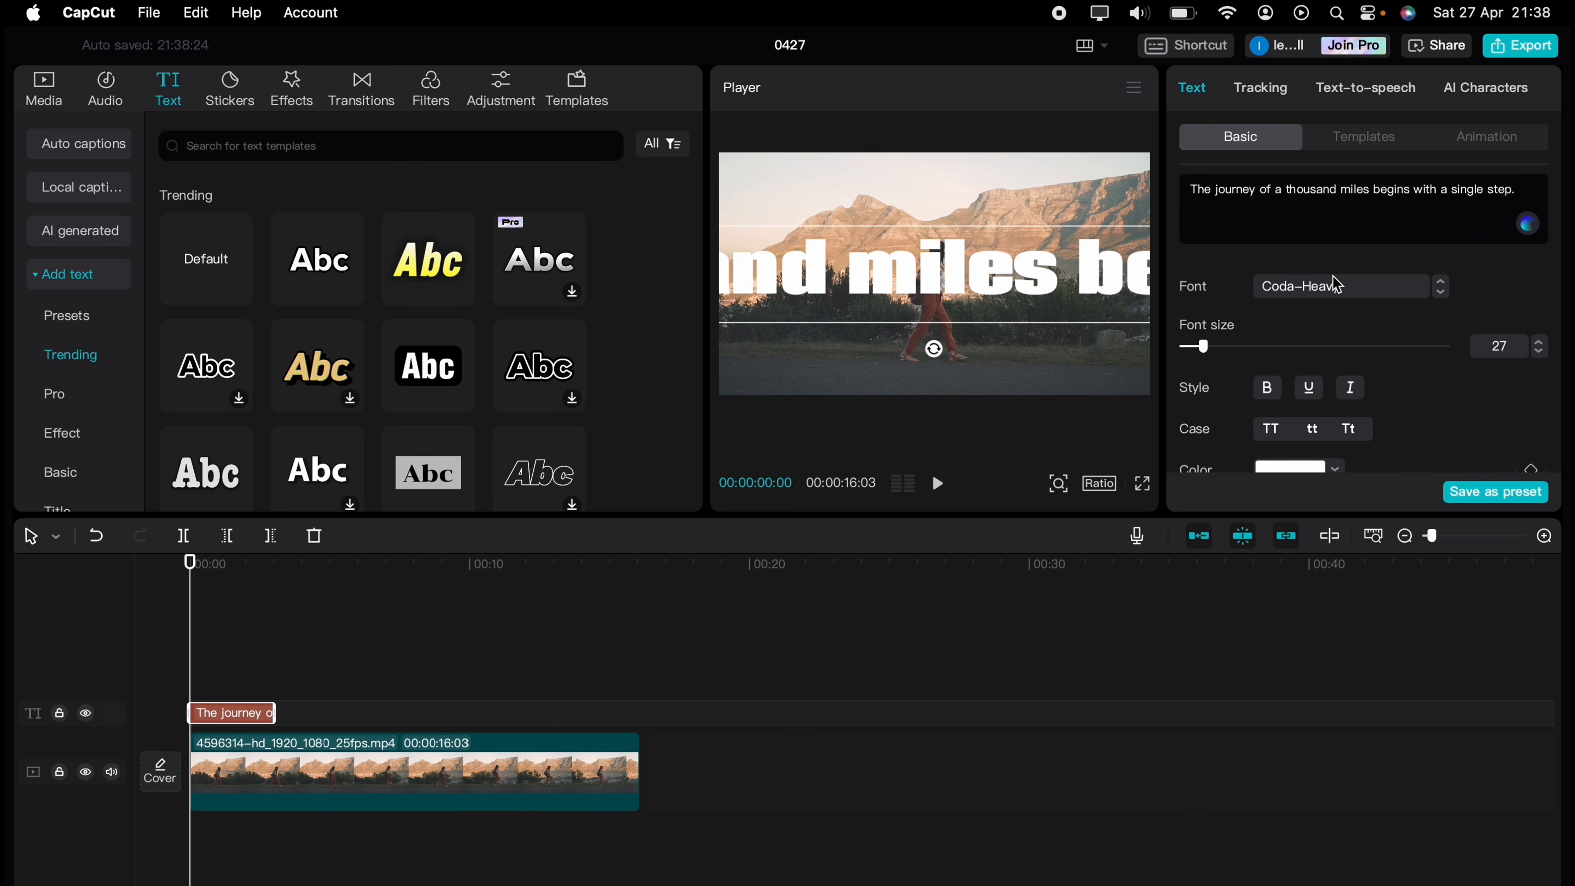
{"action": "left_click", "coordinate": [1333, 279]}
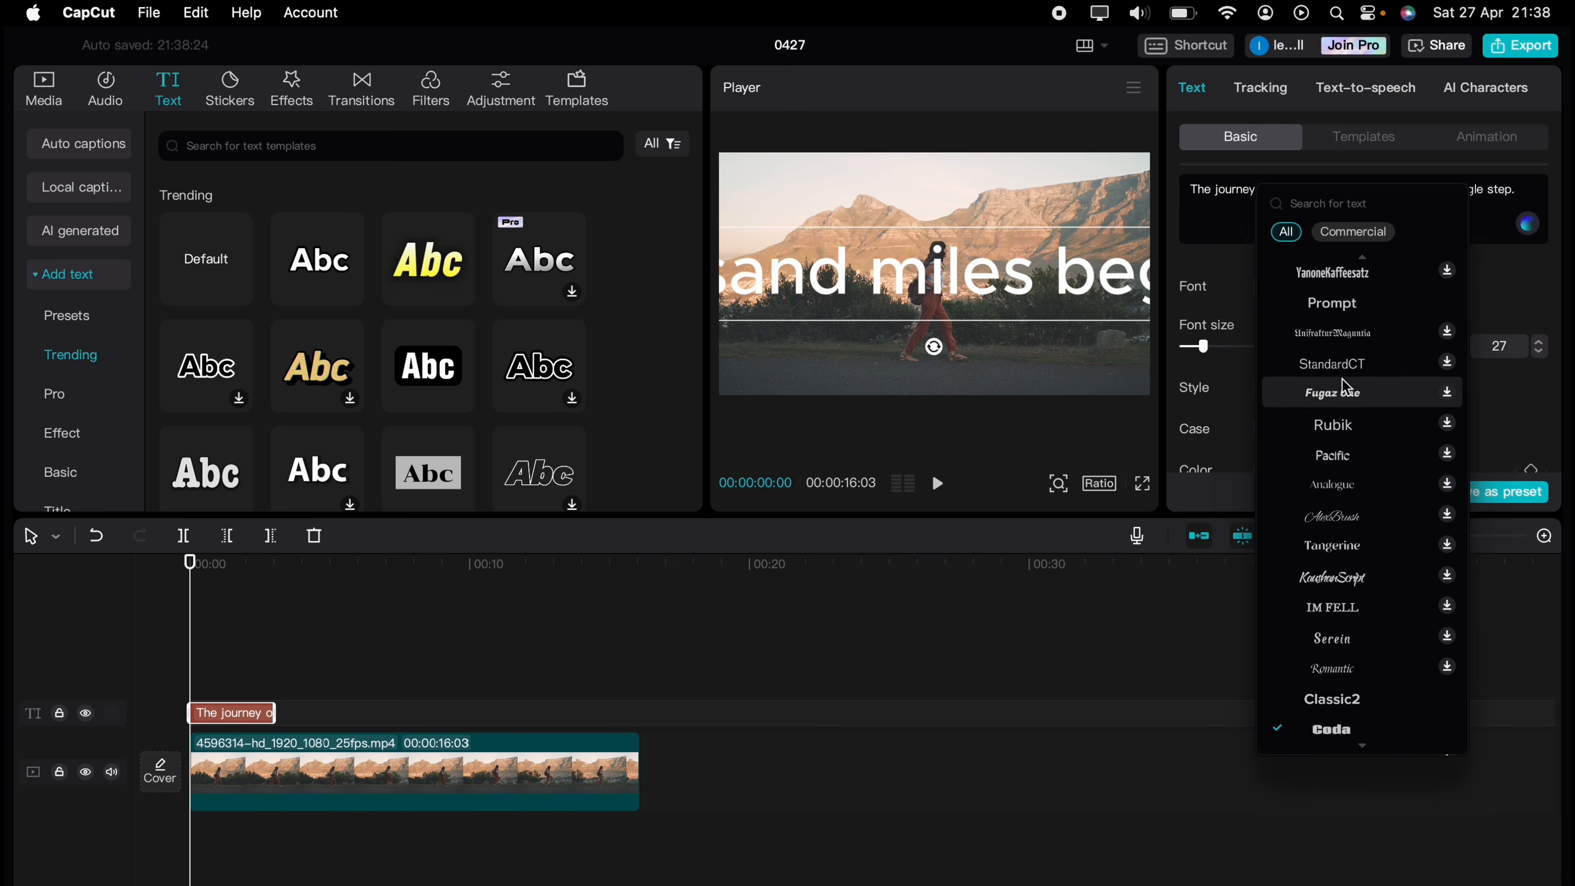
{"action": "scroll", "coordinate": [1346, 639], "scroll_direction": "down", "scroll_amount": 2}
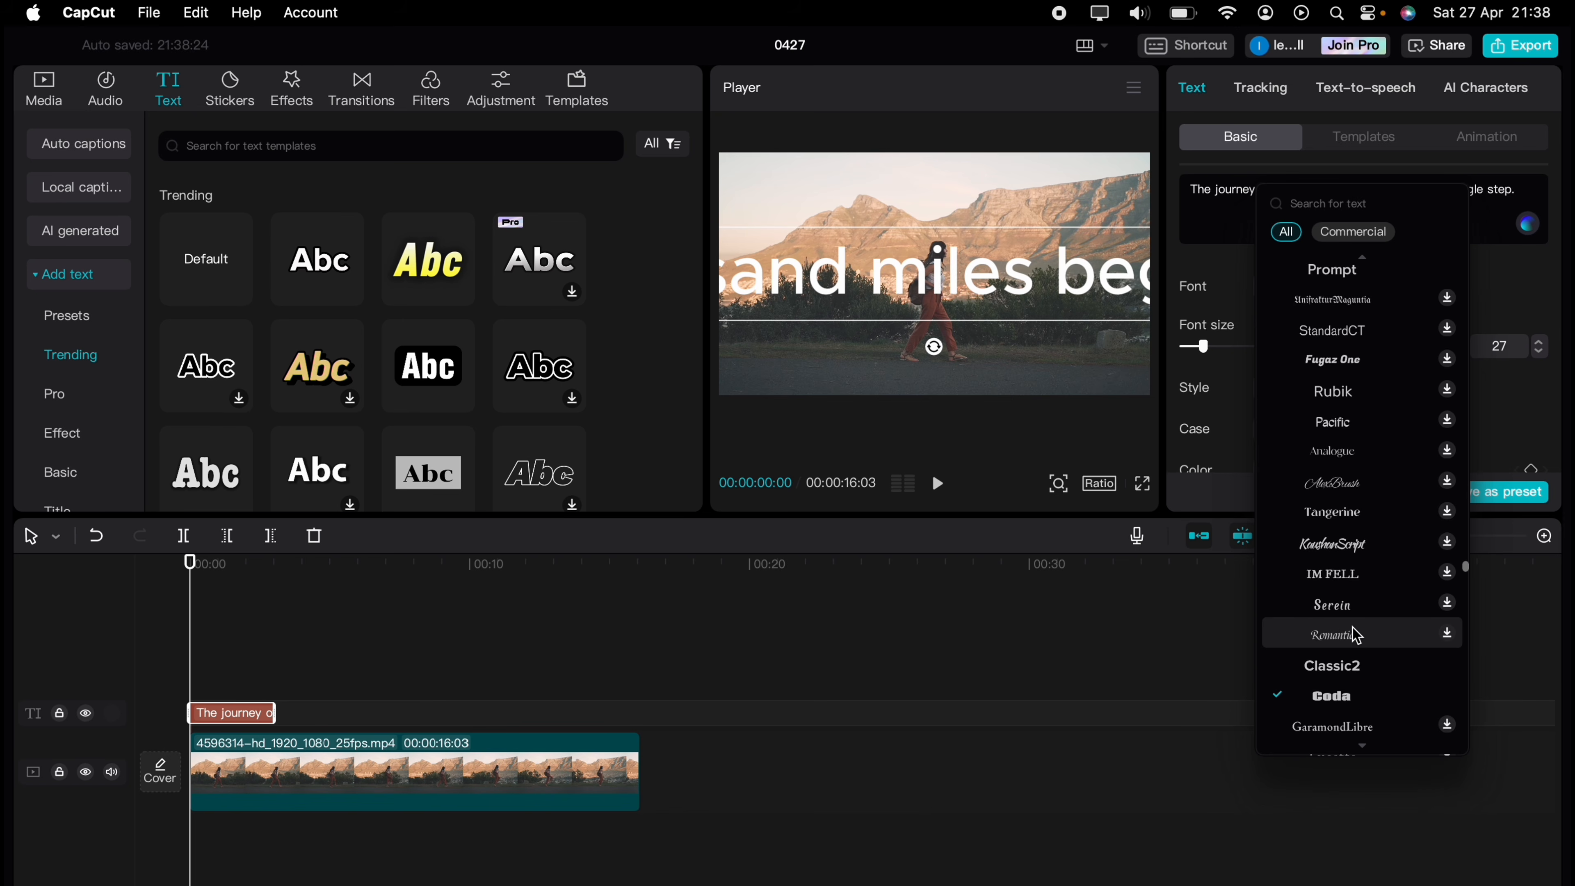
{"action": "scroll", "coordinate": [1370, 671], "scroll_direction": "down", "scroll_amount": 1}
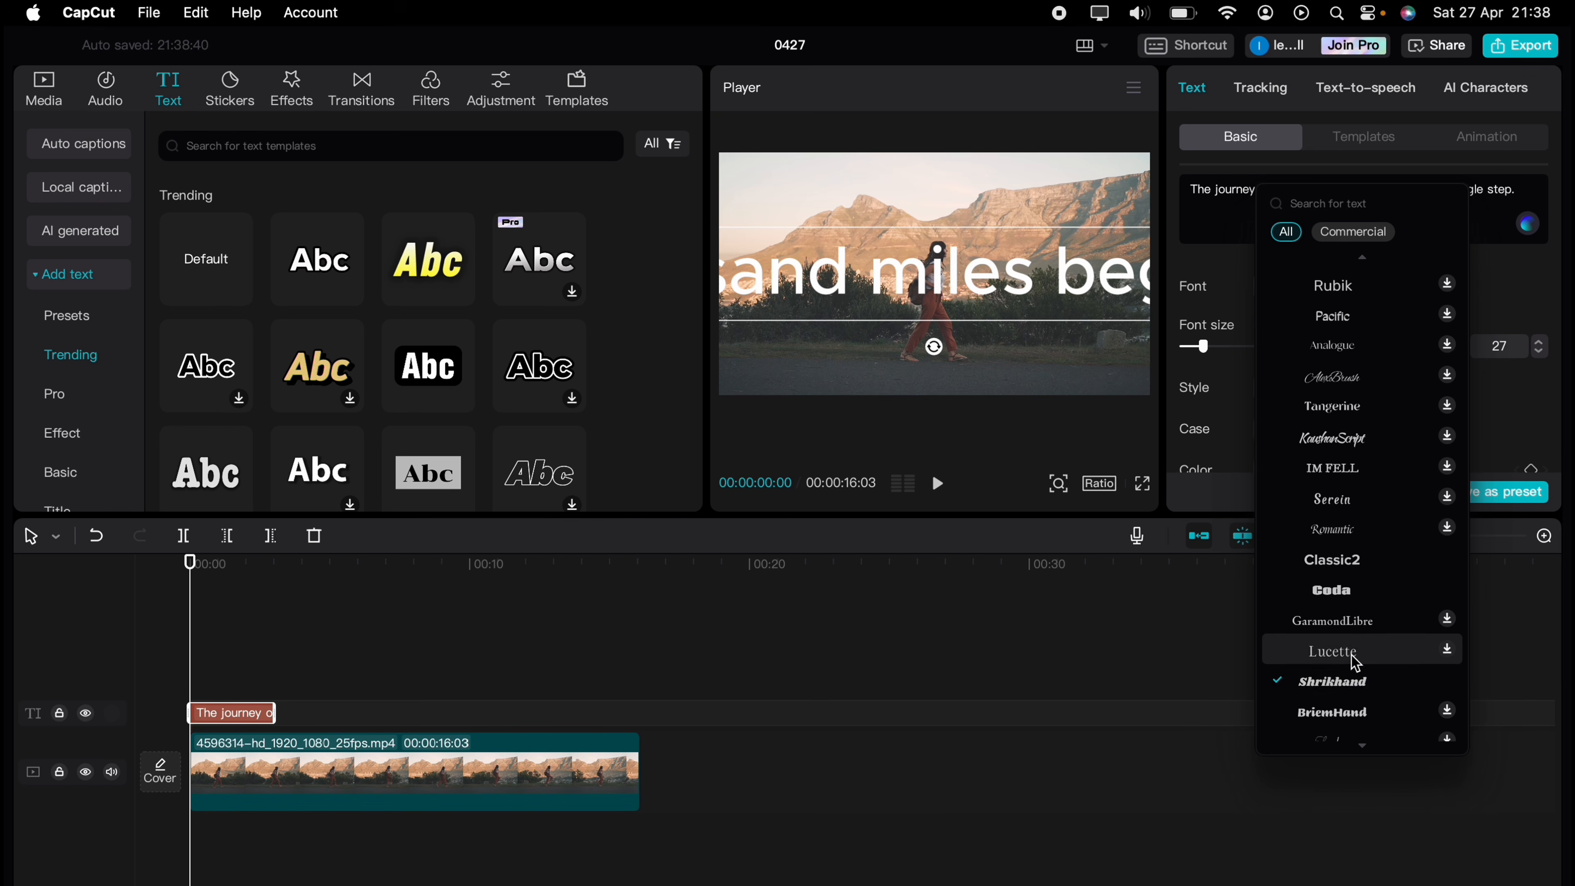
{"action": "left_click", "coordinate": [1349, 679]}
{"action": "left_click", "coordinate": [1540, 342]}
{"action": "left_click", "coordinate": [1539, 342]}
{"action": "left_click", "coordinate": [1539, 342]}
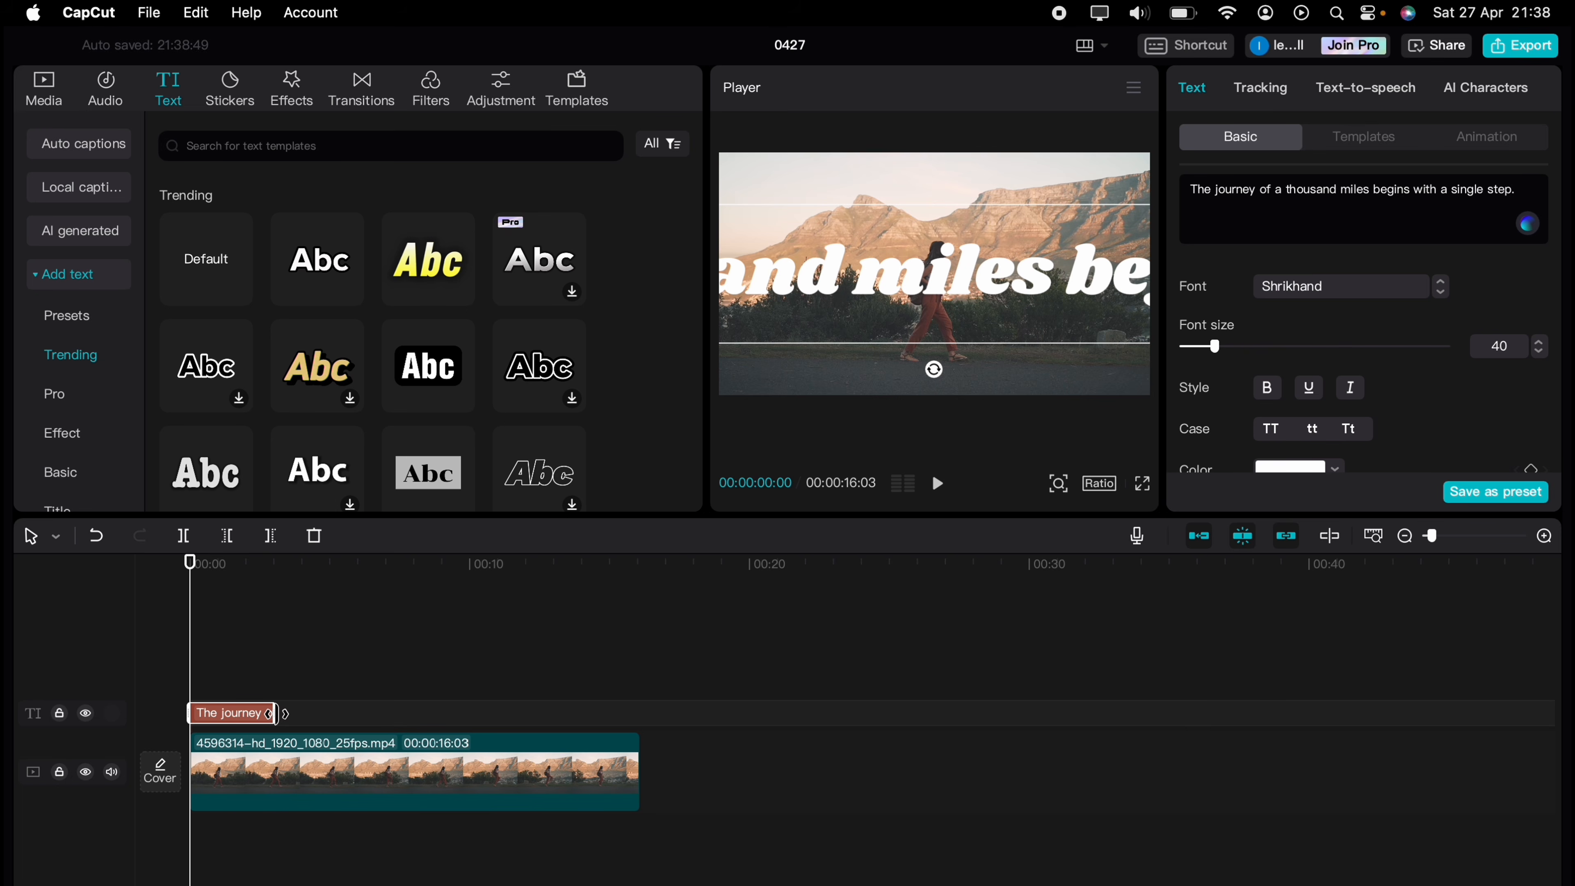
Extend the text clip to the video's end and keyframe its starting position beyond the frame's right edge at X 11064, Y -165.
{"action": "left_click_drag", "start_coordinate": [269, 713], "coordinate": [642, 713]}
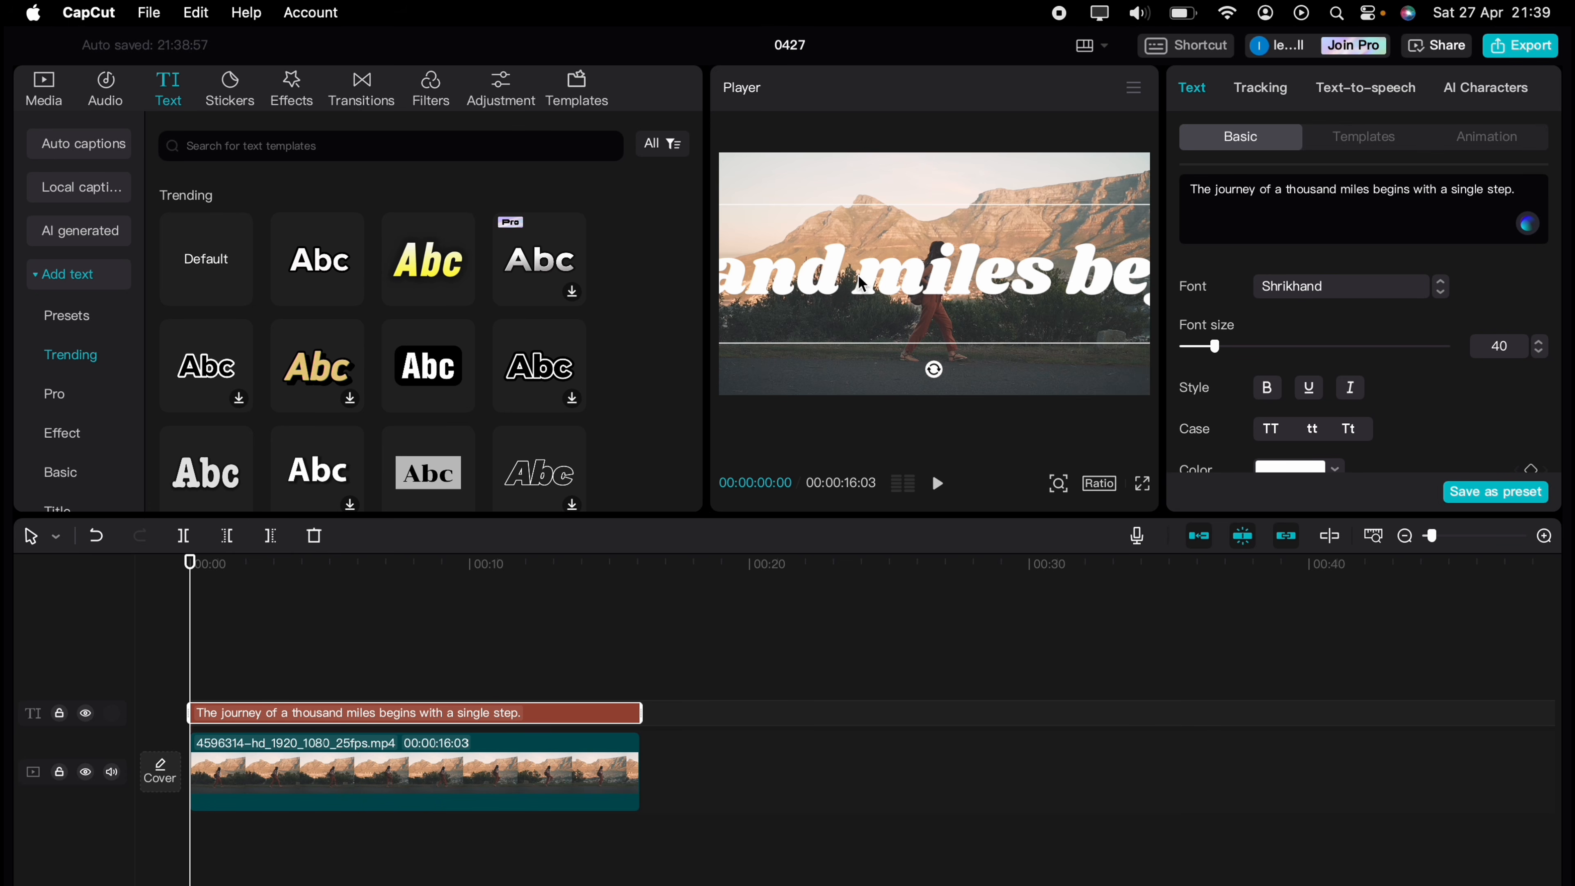
{"action": "left_click_drag", "start_coordinate": [834, 281], "coordinate": [1190, 294]}
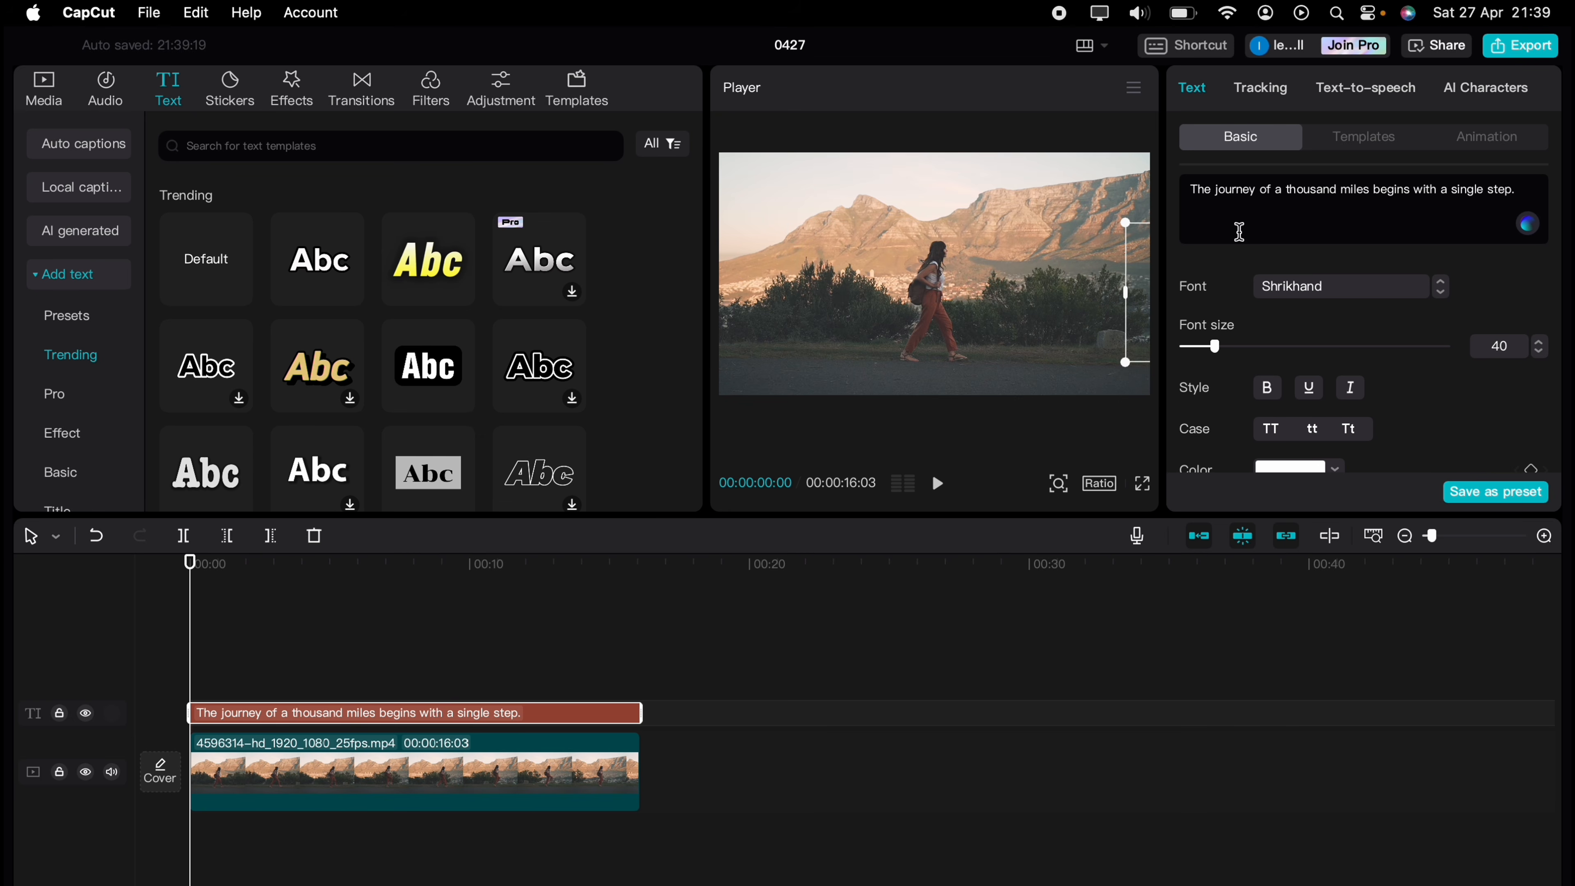
{"action": "scroll", "coordinate": [1316, 351], "scroll_direction": "down", "scroll_amount": 10}
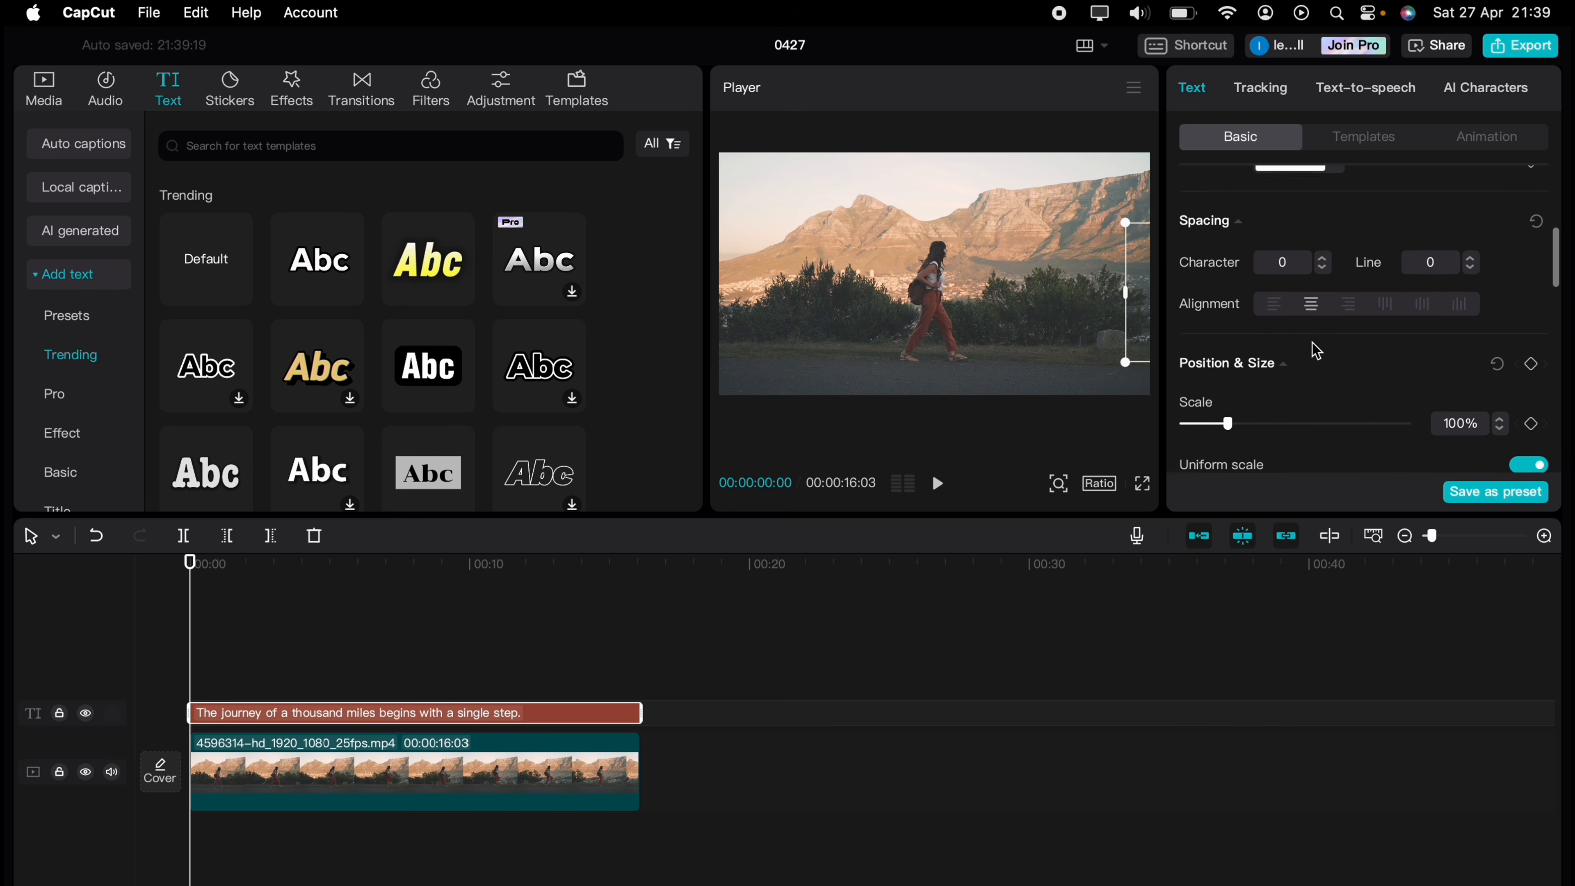
{"action": "scroll", "coordinate": [1316, 351], "scroll_direction": "down", "scroll_amount": 2}
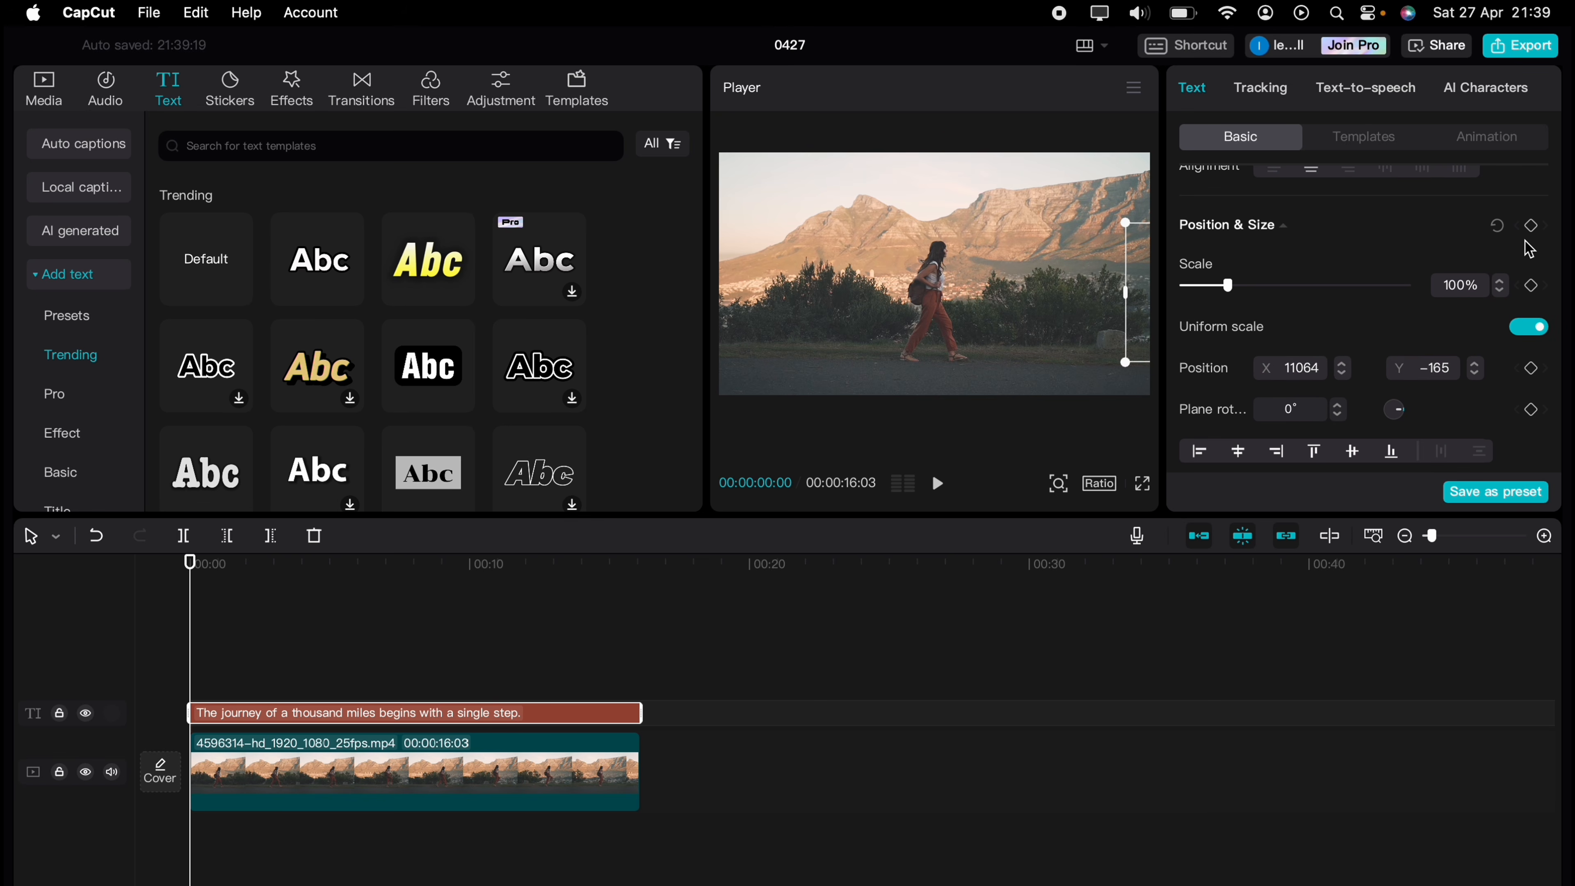
{"action": "left_click", "coordinate": [1531, 226]}
At 00:00:16:03, move the text beyond the frame's left edge to X -11166, Y -165 as the ending position keyframe.
{"action": "left_click_drag", "start_coordinate": [194, 595], "coordinate": [675, 573]}
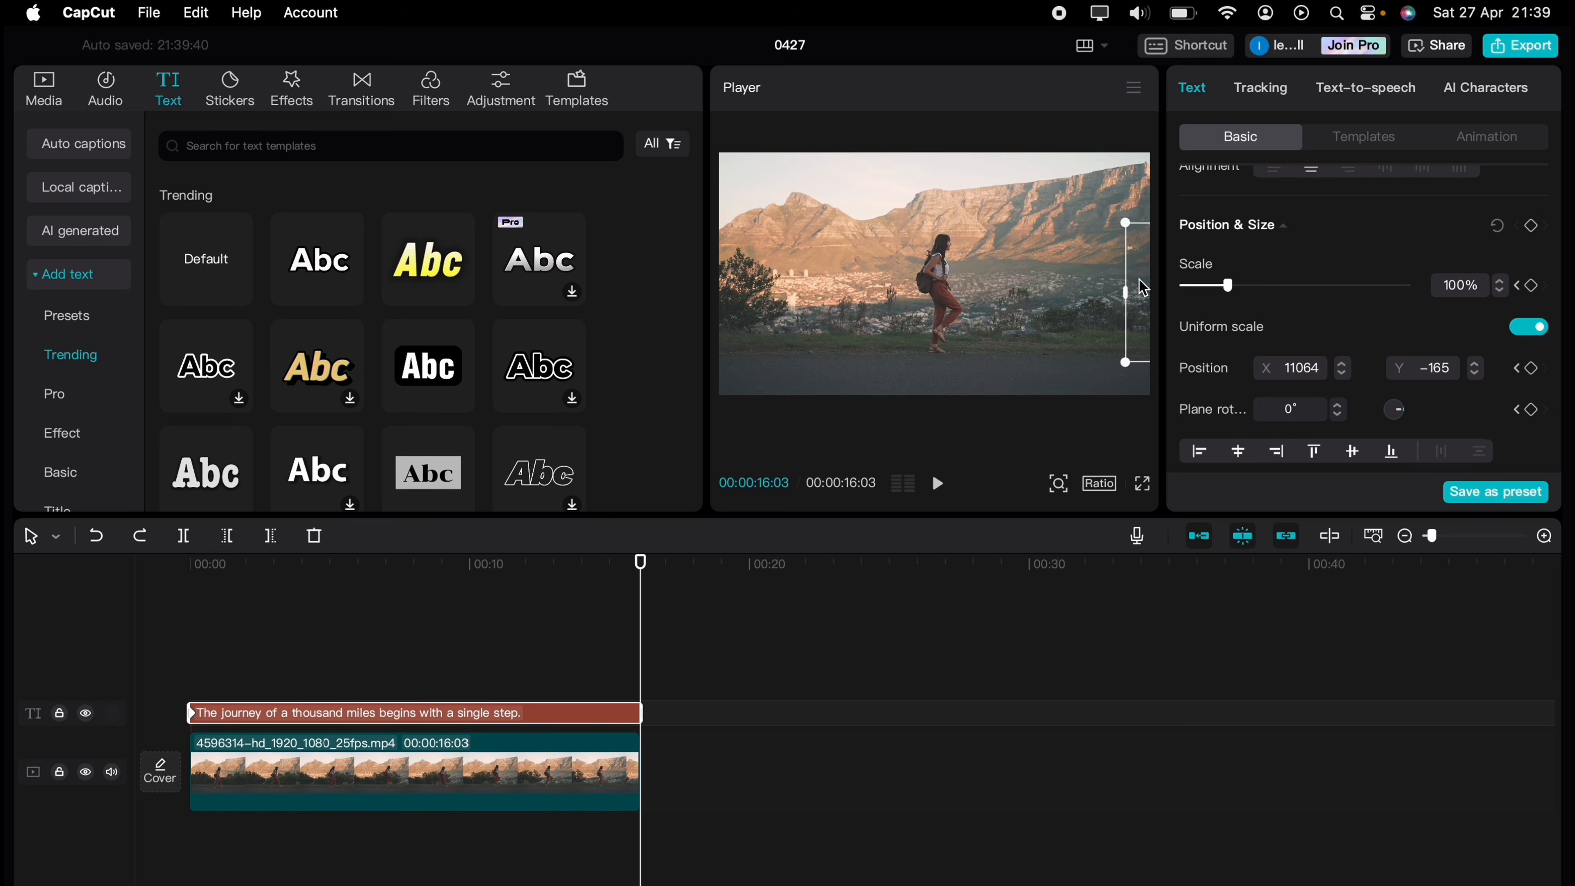
{"action": "left_click_drag", "start_coordinate": [1143, 288], "coordinate": [652, 285]}
{"action": "left_click_drag", "start_coordinate": [1012, 320], "coordinate": [524, 312]}
{"action": "left_click_drag", "start_coordinate": [1022, 332], "coordinate": [524, 304]}
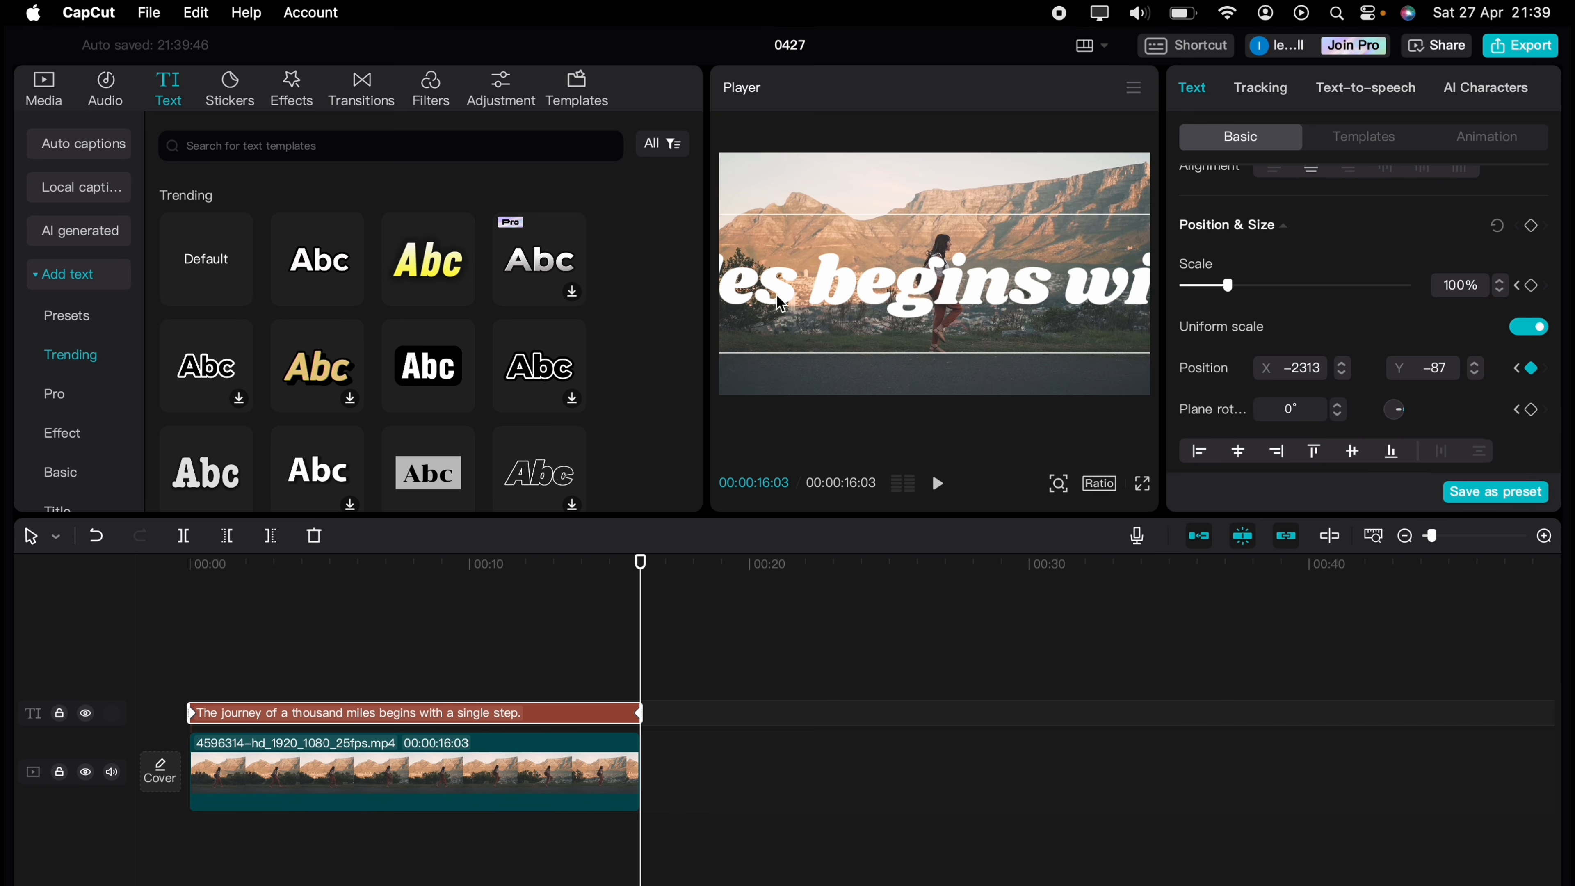
{"action": "left_click_drag", "start_coordinate": [1096, 318], "coordinate": [618, 297]}
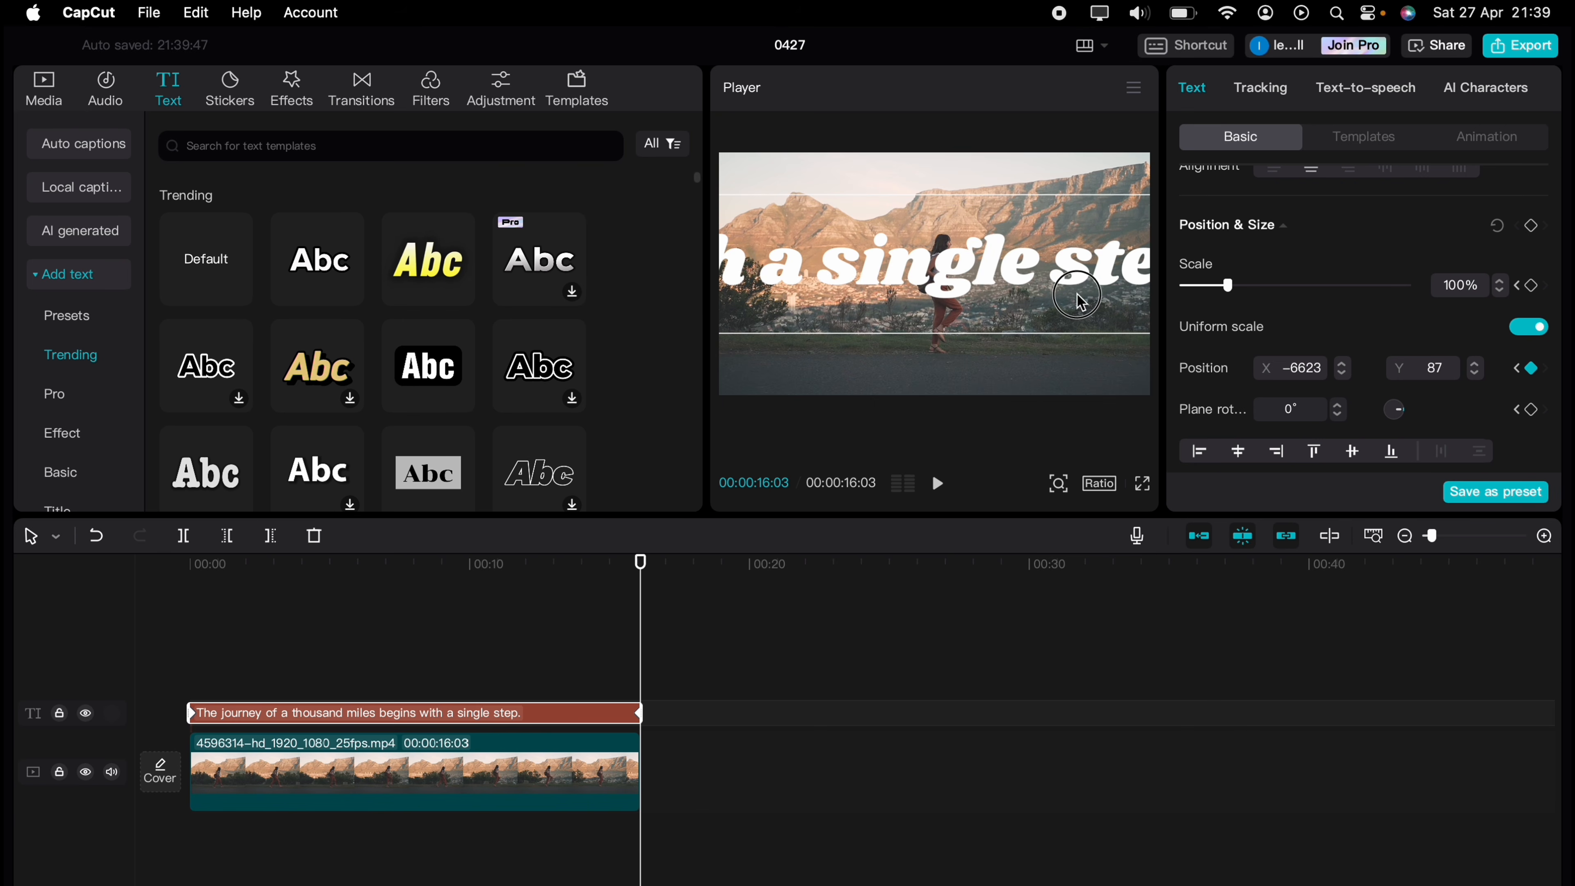
{"action": "left_click_drag", "start_coordinate": [1077, 294], "coordinate": [571, 326]}
{"action": "left_click", "coordinate": [1442, 366]}
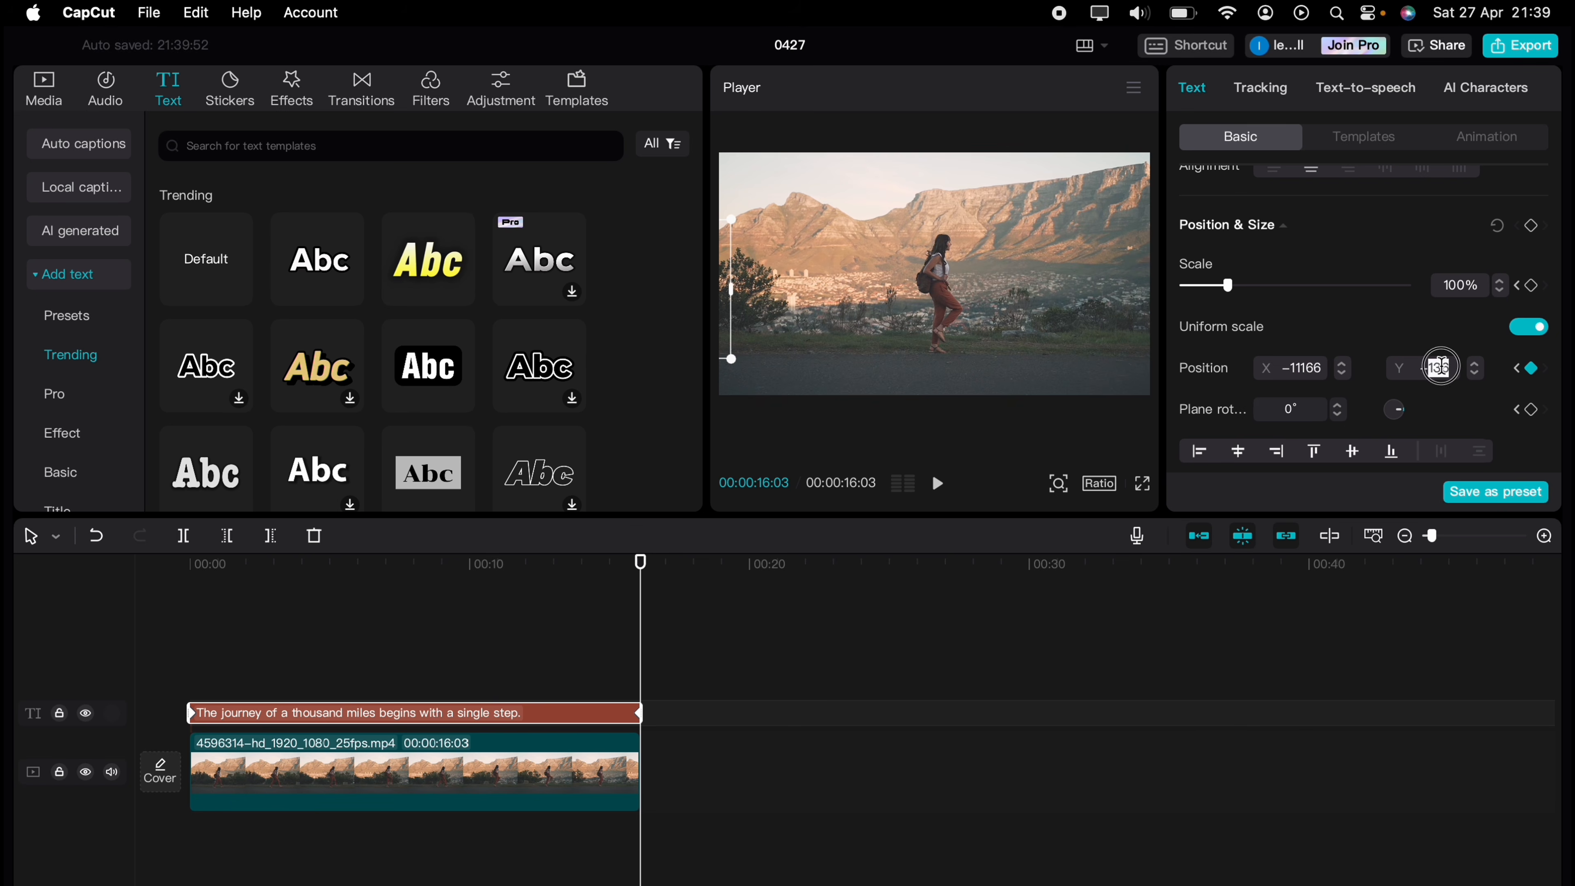
{"action": "type", "text": "-1"}
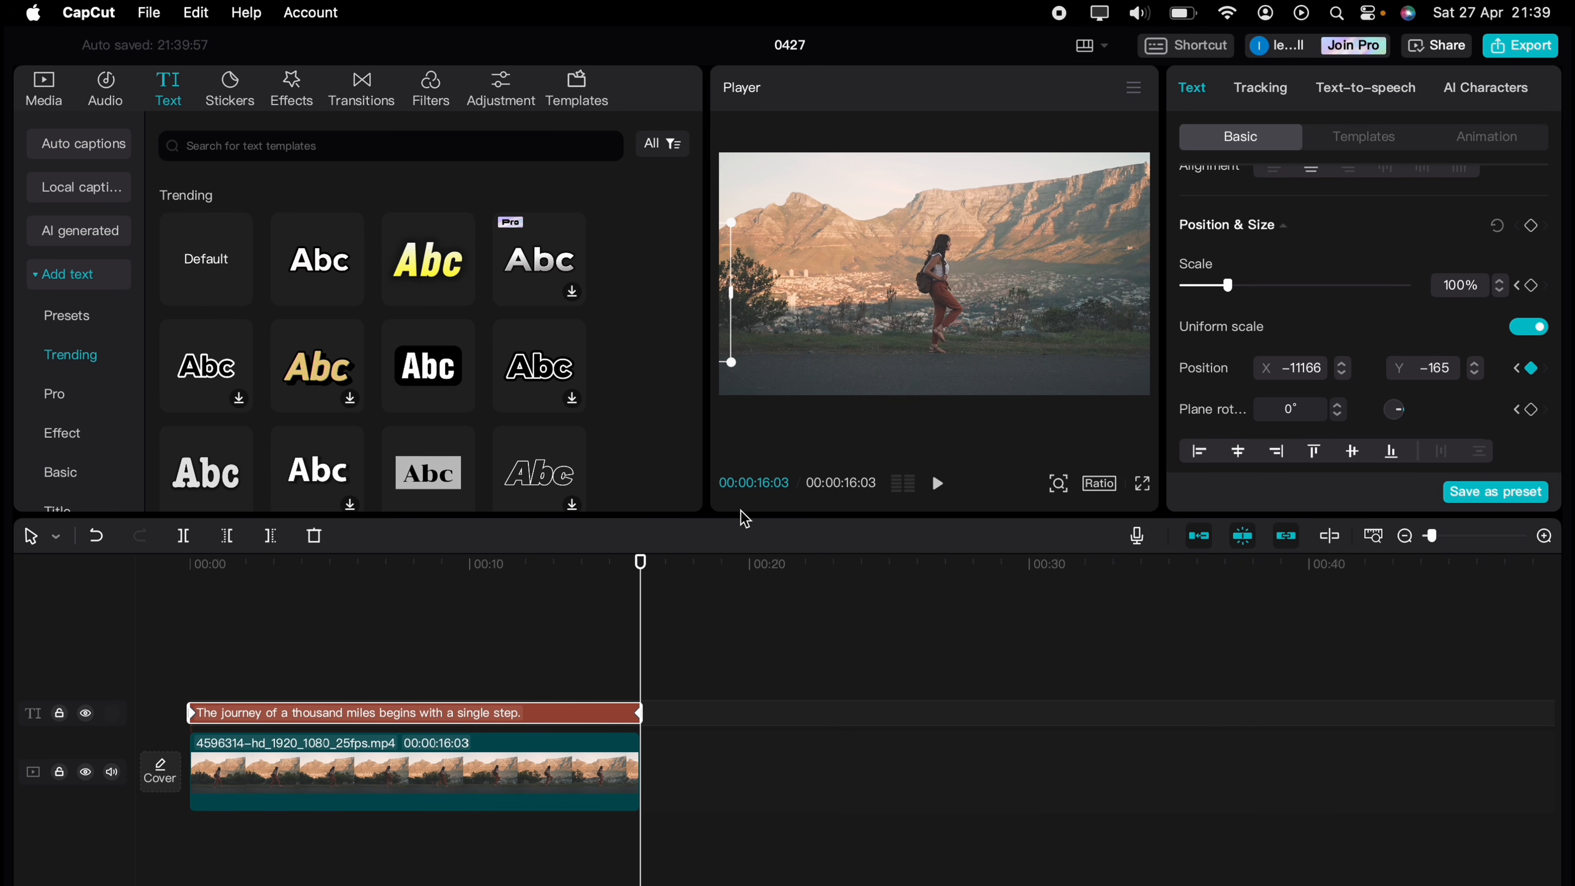
Play the scrolling quote over the walking video from the start of the timeline.
{"action": "left_click", "coordinate": [271, 644]}
{"action": "left_click", "coordinate": [162, 644]}
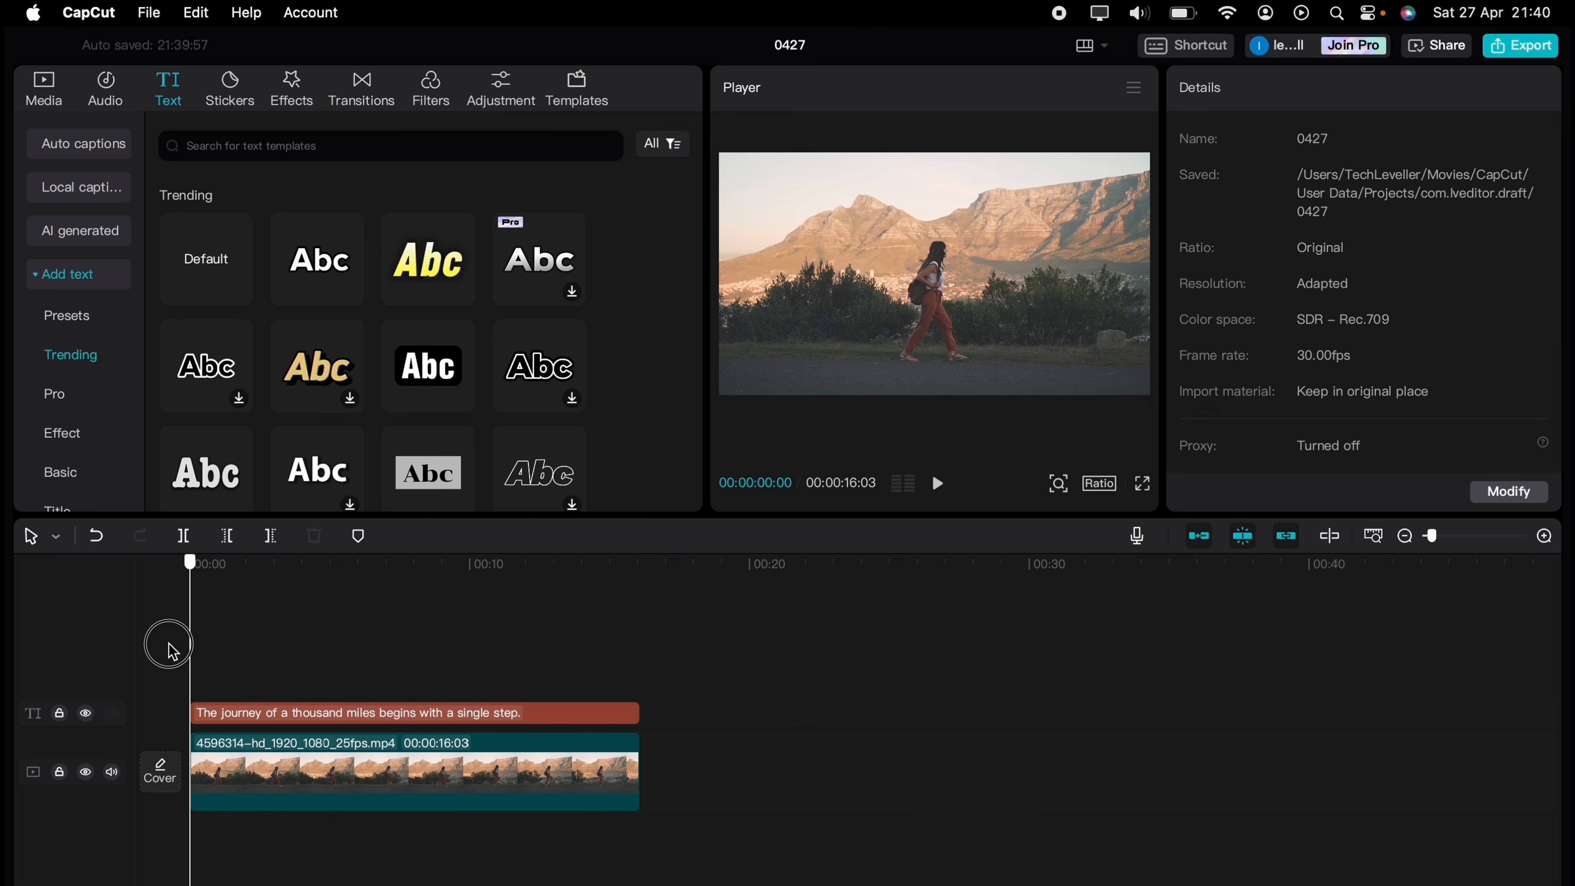
{"action": "key", "text": "space"}
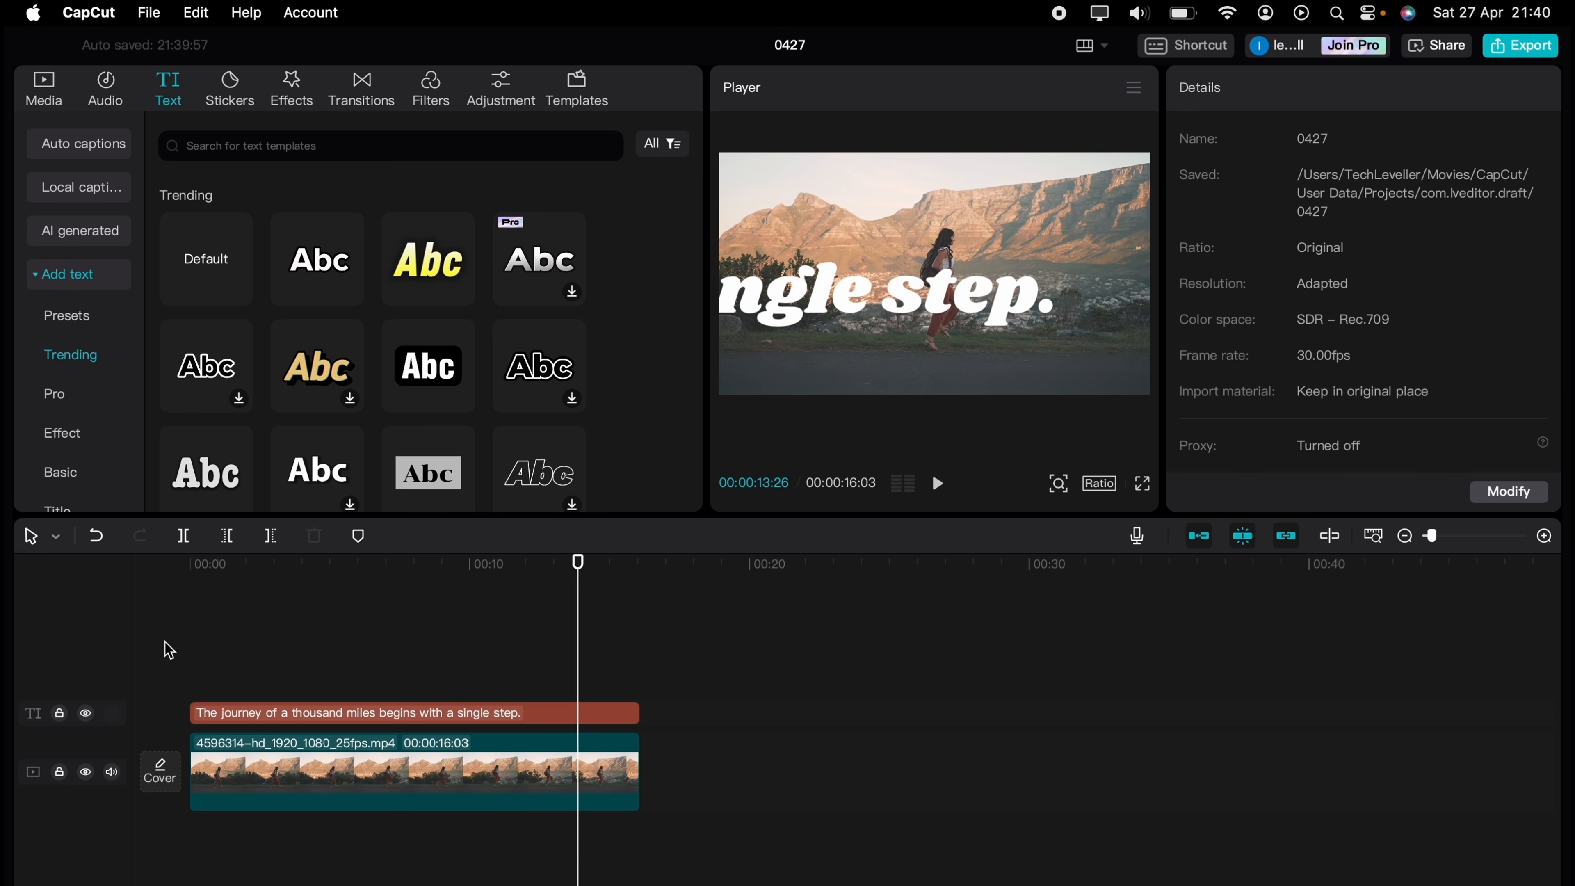
Place a second copy of the mountain walking clip above the quote text, and return the playhead to the start.
{"action": "key", "text": "space"}
{"action": "left_click", "coordinate": [59, 99]}
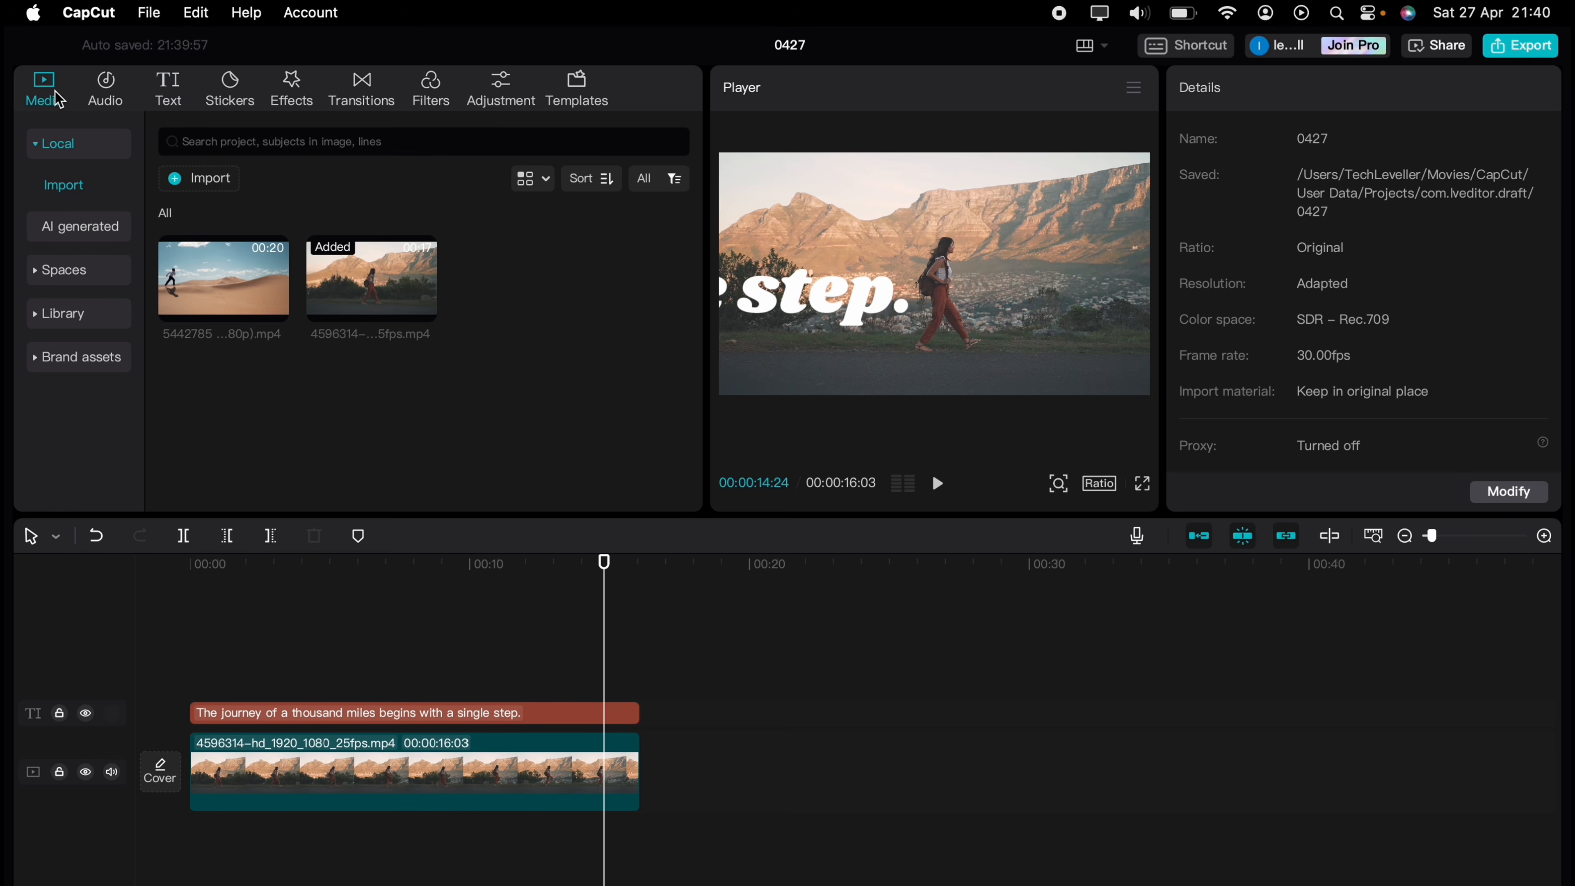
{"action": "left_click_drag", "start_coordinate": [397, 292], "coordinate": [188, 674]}
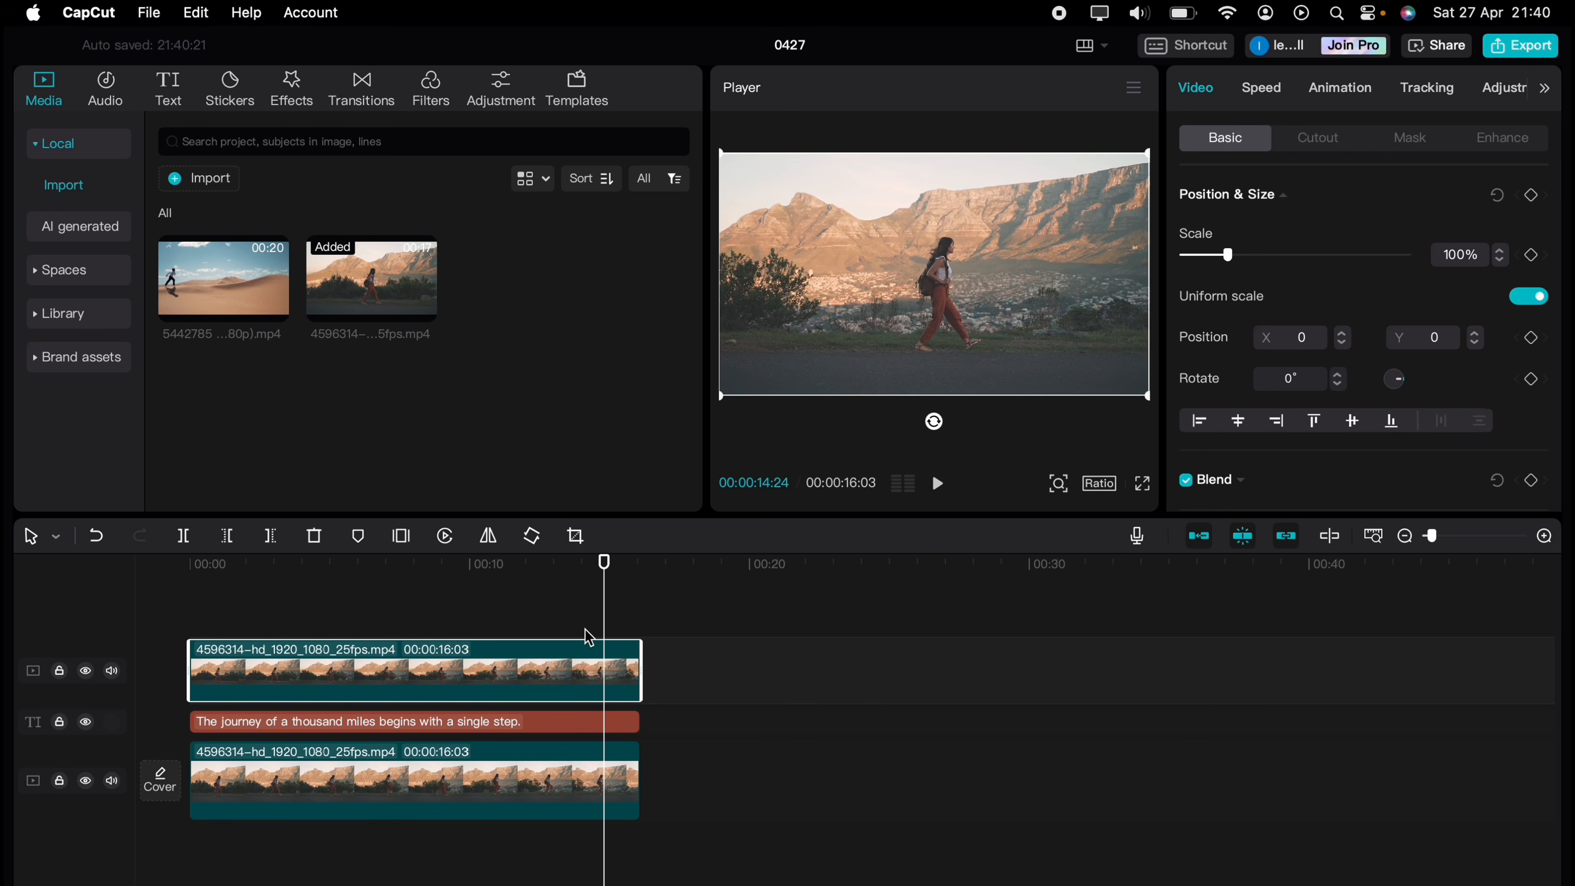
{"action": "left_click_drag", "start_coordinate": [606, 619], "coordinate": [189, 617]}
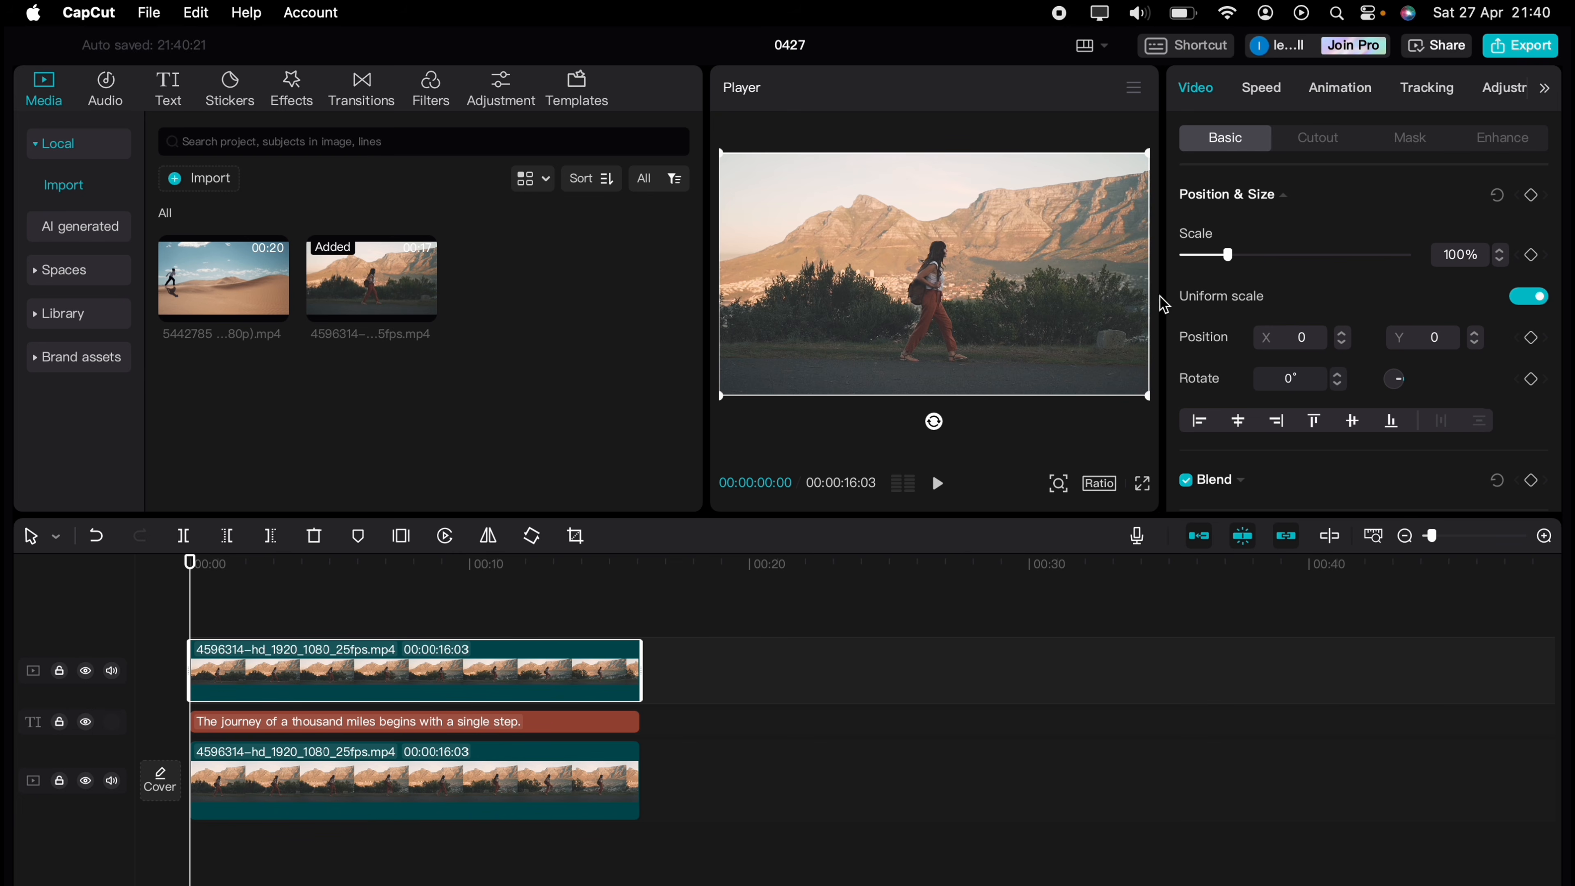
Apply a Horizontal mask to the upper clip, rotate its edge to 96° along the walker's body, and keyframe it at 00:00:00:00.
{"action": "left_click", "coordinate": [1418, 147]}
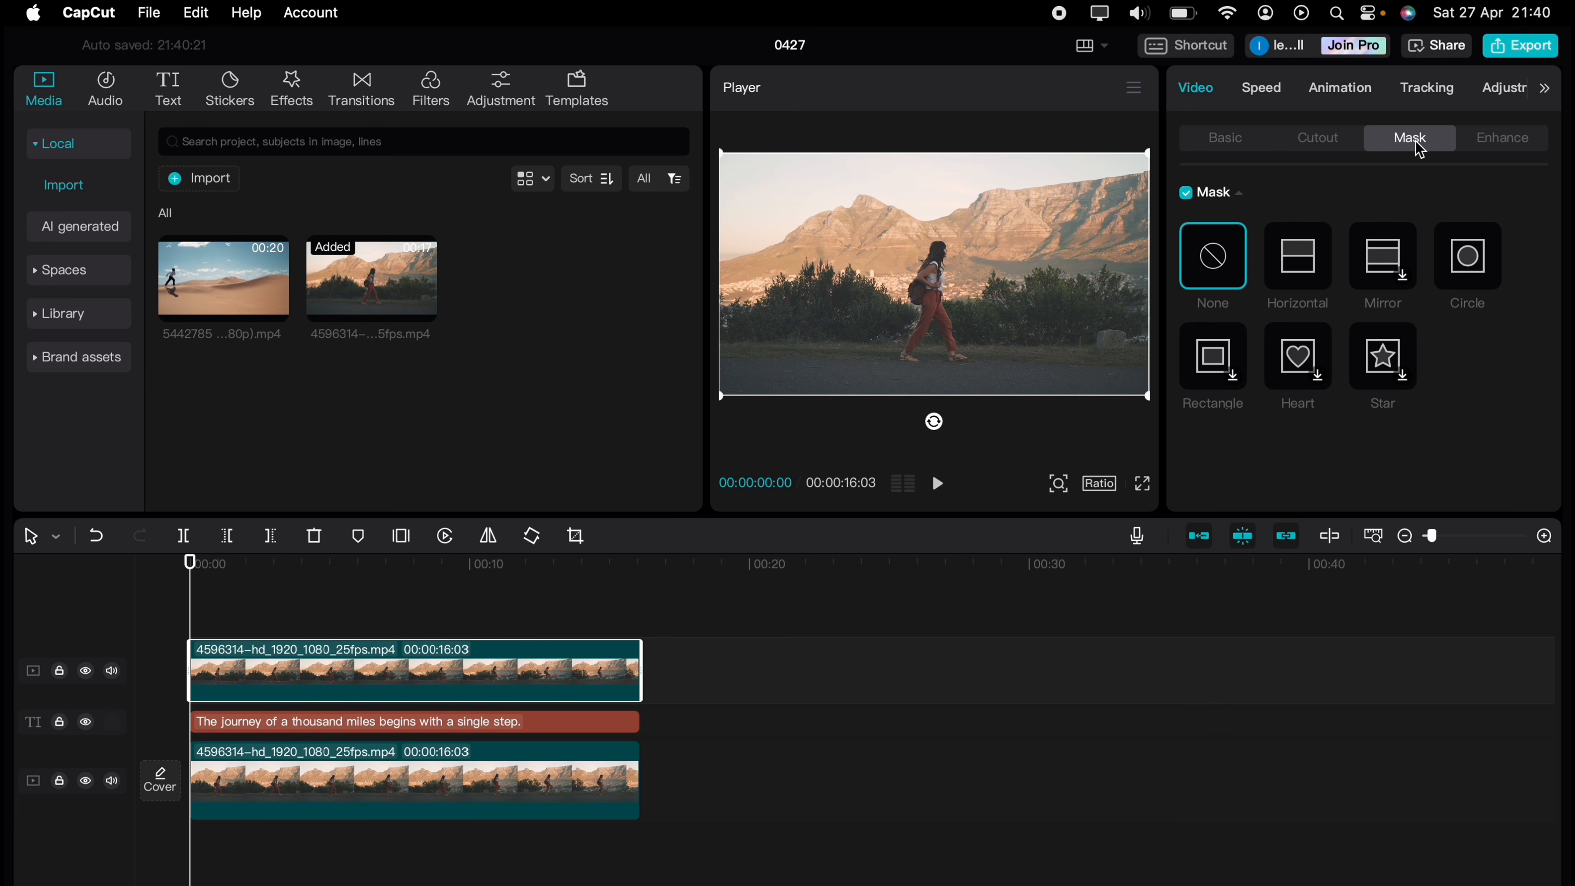
{"action": "left_click", "coordinate": [1309, 266]}
{"action": "left_click_drag", "start_coordinate": [934, 302], "coordinate": [899, 275]}
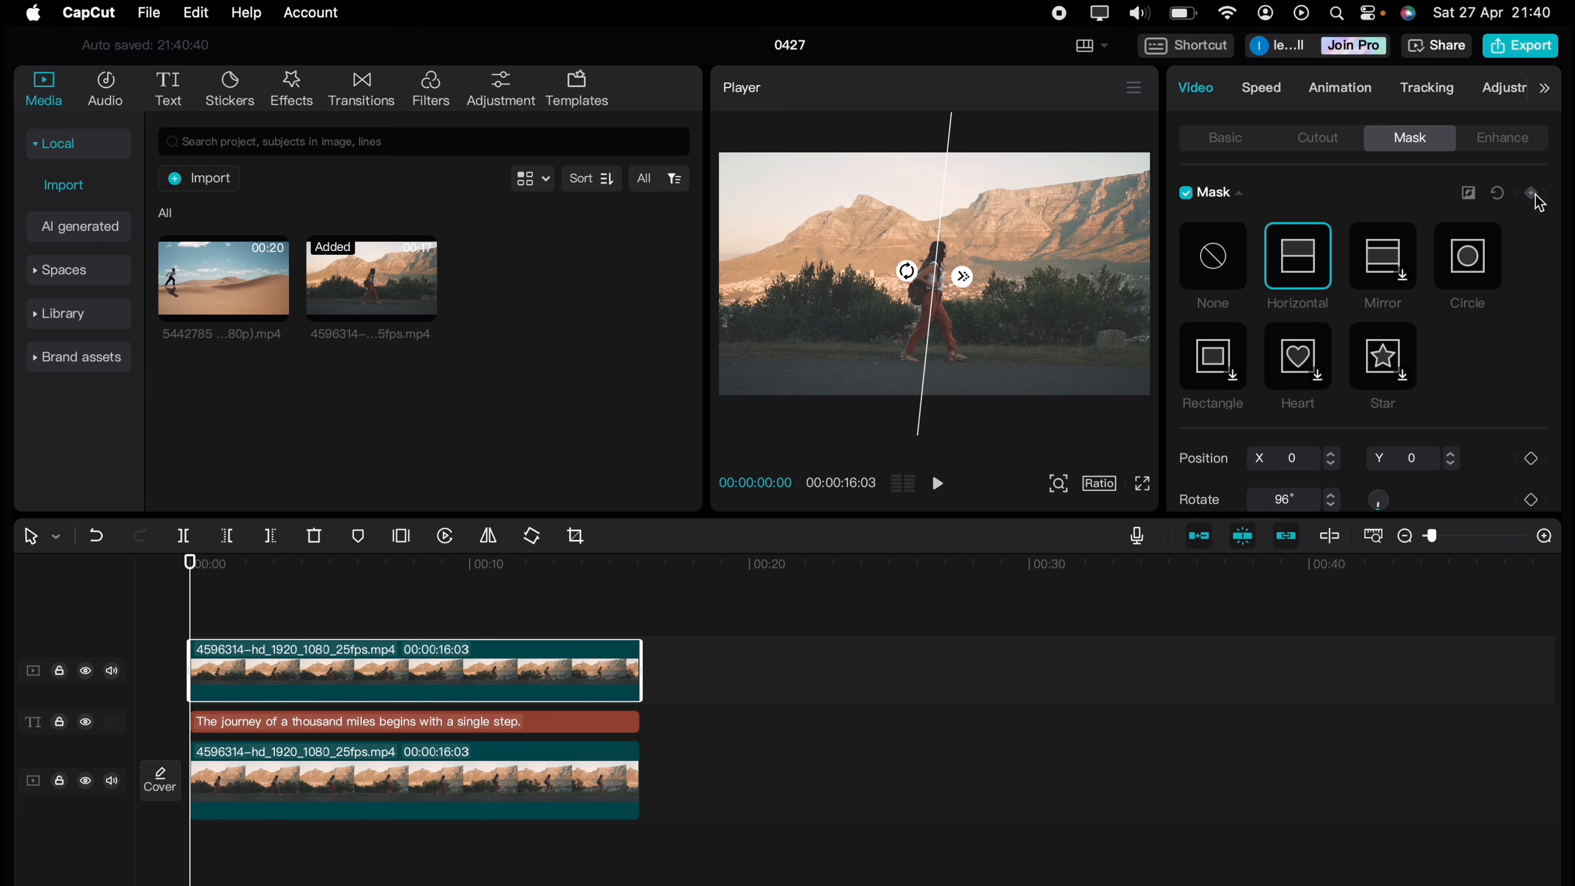
Keyframe the mask edge to follow the walker over the opening seconds, reaching position X 116 at 00:00:03:24.
{"action": "key", "text": "space"}
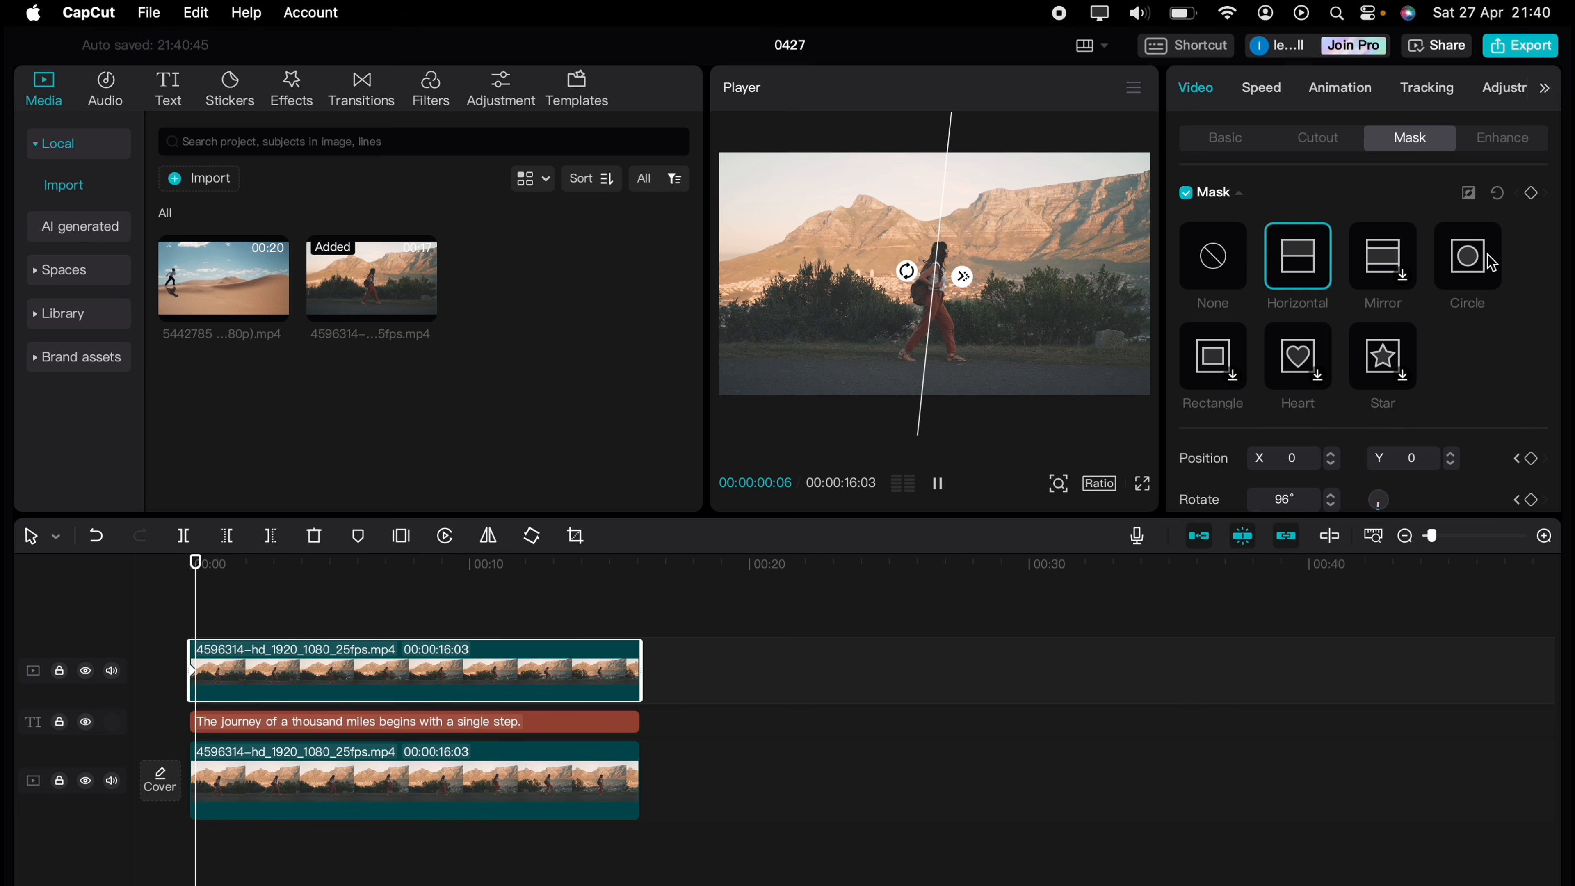
{"action": "key", "text": "space"}
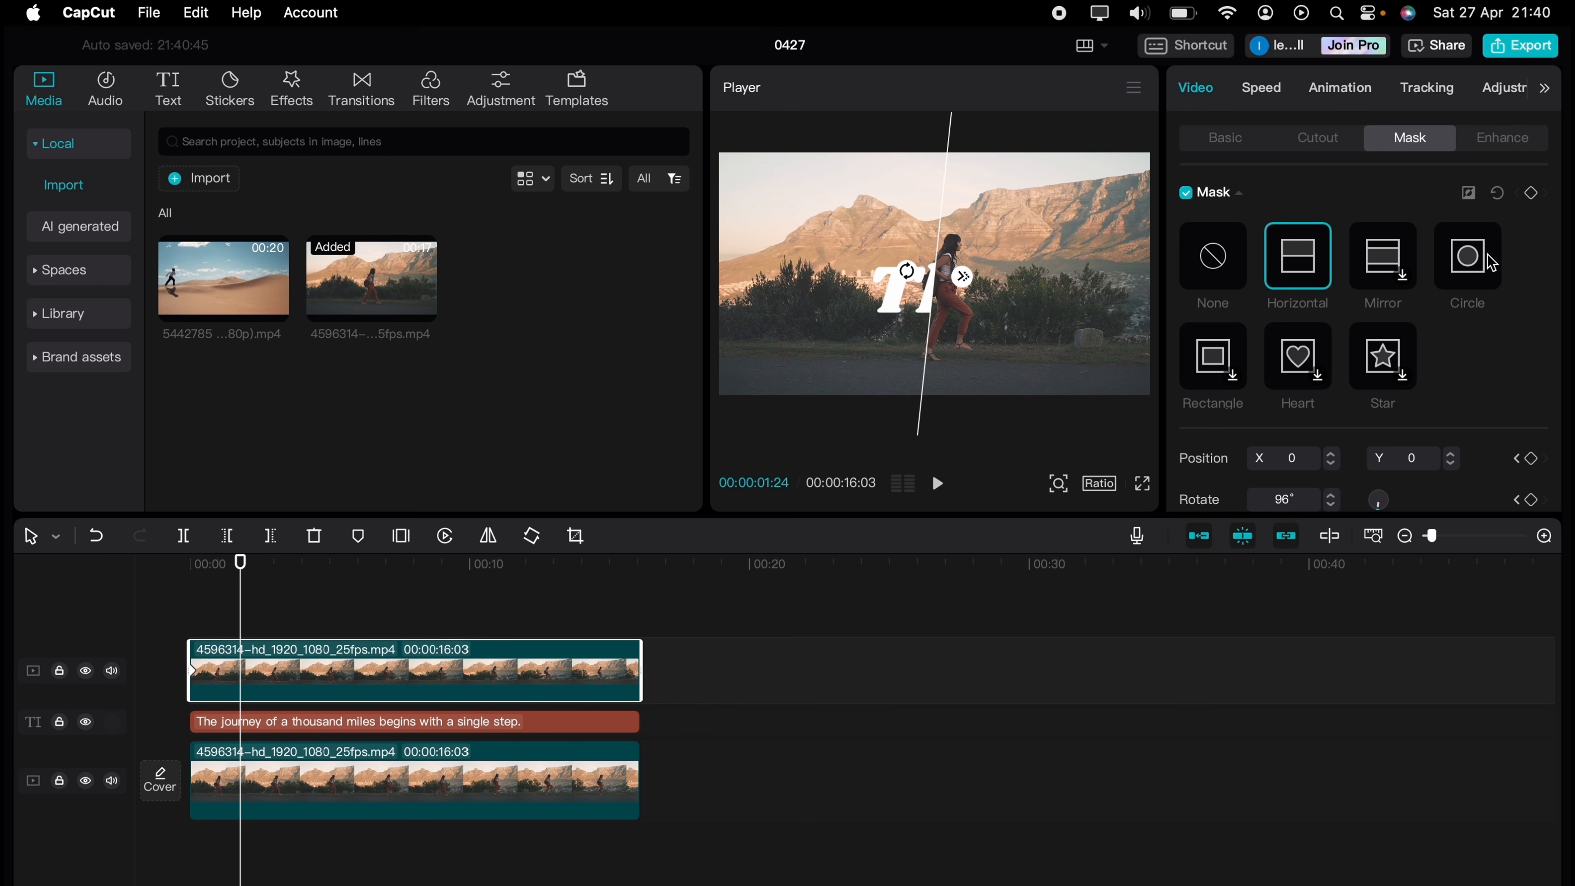
{"action": "left_click_drag", "start_coordinate": [953, 224], "coordinate": [970, 229]}
{"action": "key", "text": "space"}
{"action": "key", "text": "space"}
{"action": "key", "text": "space"}
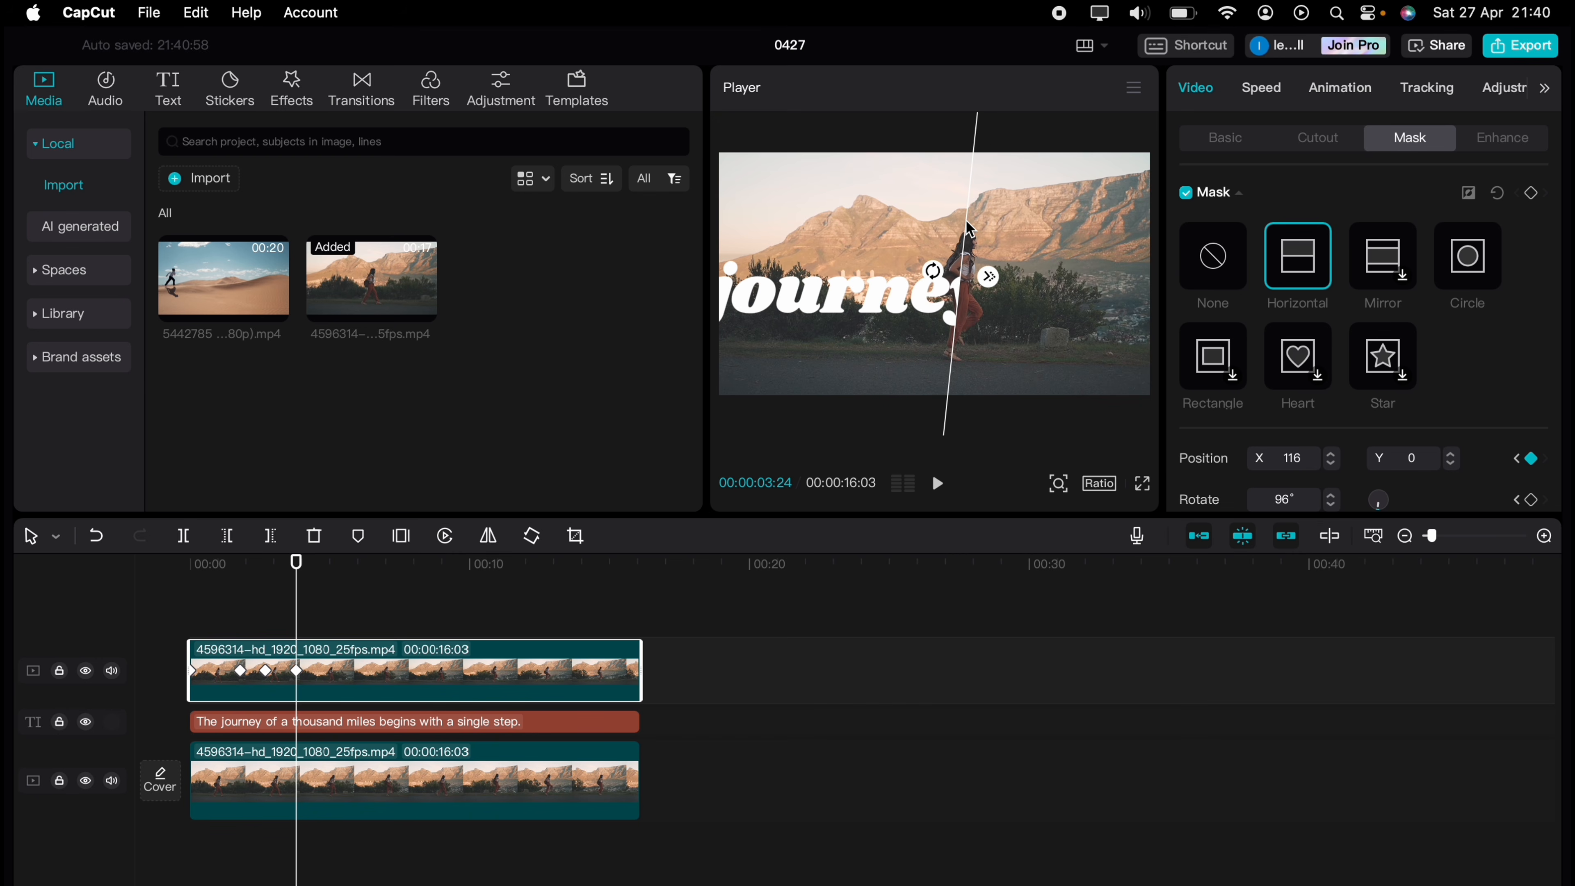
Continue keyframing the mask edge along the walker from 00:00:05:13 at short intervals, ending at position X 142.
{"action": "key", "text": "space"}
{"action": "key", "text": "space"}
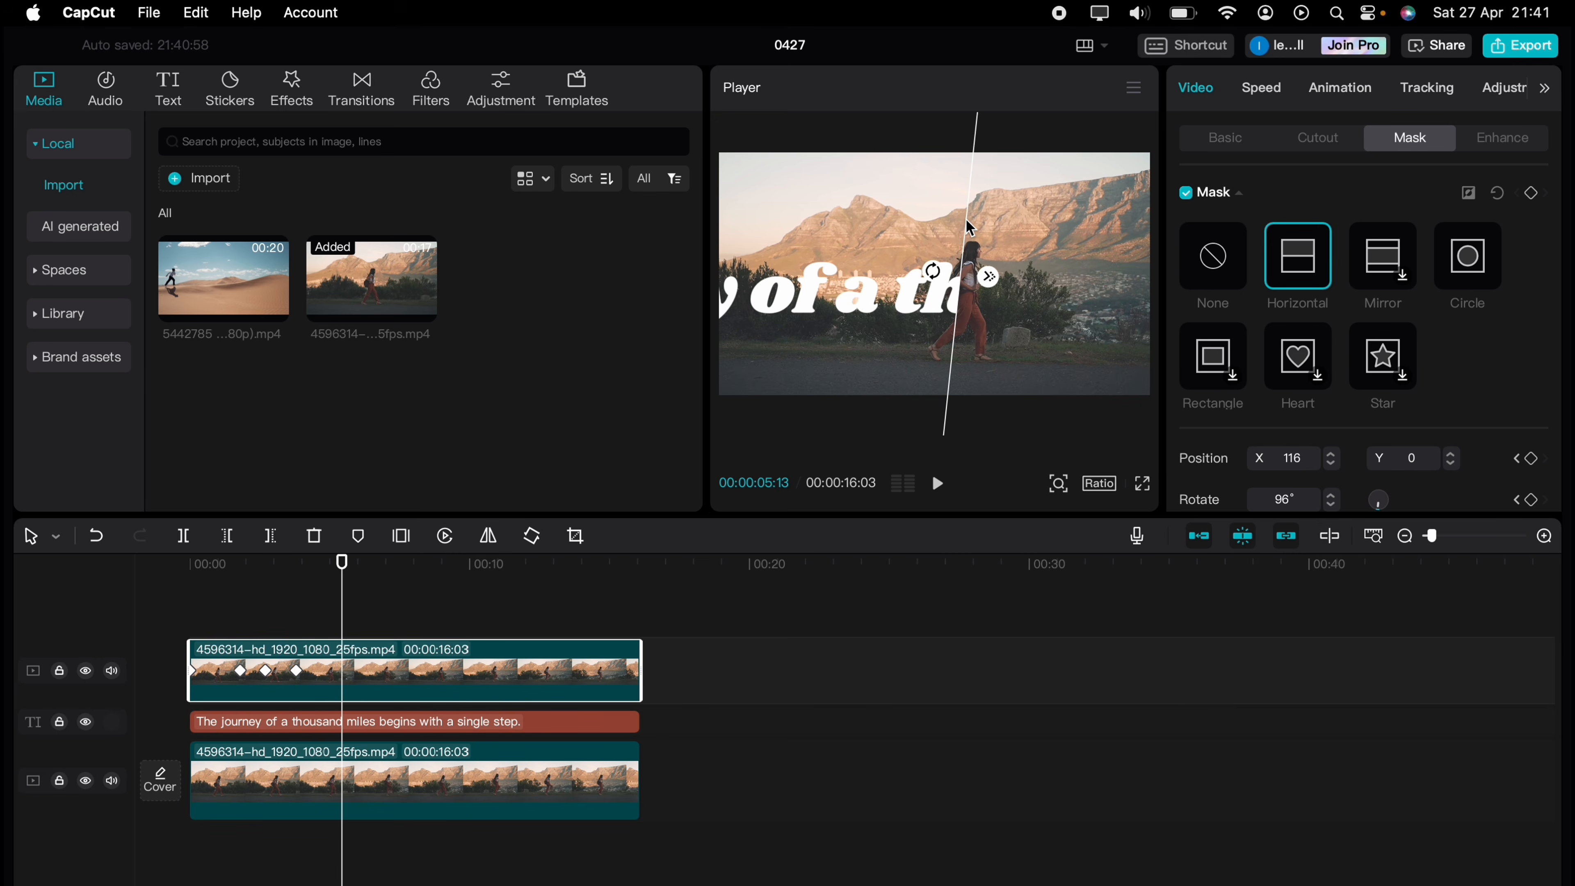
{"action": "left_click_drag", "start_coordinate": [971, 228], "coordinate": [974, 231]}
{"action": "key", "text": "space"}
{"action": "key", "text": "space"}
{"action": "key", "text": "space"}
{"action": "key", "text": "space"}
{"action": "key", "text": "space"}
{"action": "key", "text": "space"}
{"action": "key", "text": "space"}
{"action": "key", "text": "space"}
Shift the mask edge to X 94 at 00:00:11:03, then X 57, then X 46 at 00:00:12:29, and play to the end.
{"action": "key", "text": "space"}
{"action": "key", "text": "space"}
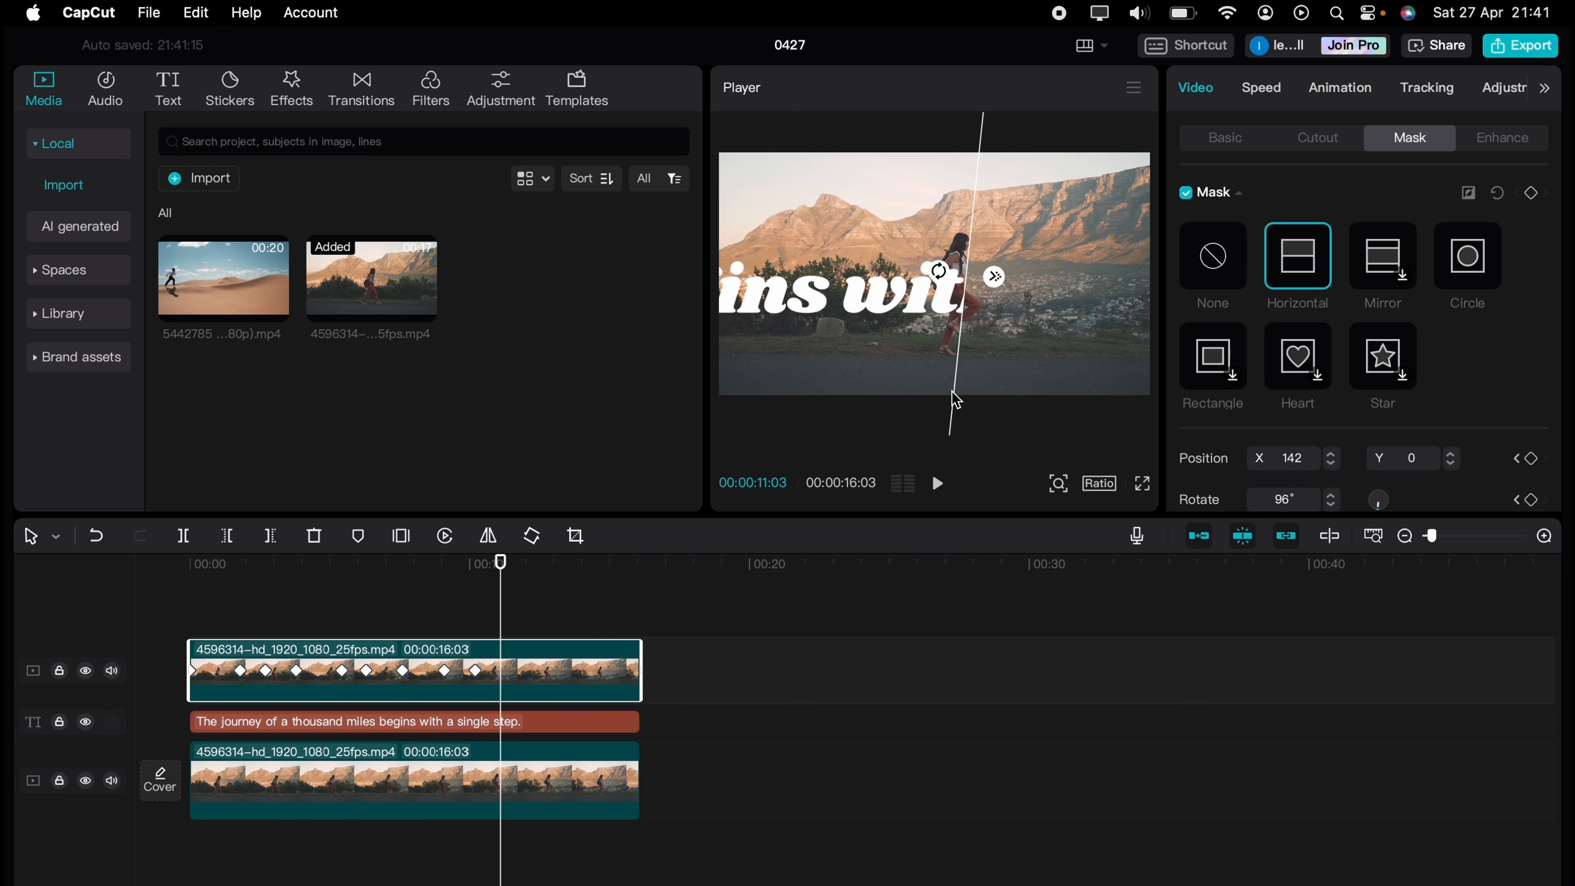
{"action": "left_click_drag", "start_coordinate": [949, 341], "coordinate": [940, 347]}
{"action": "key", "text": "space"}
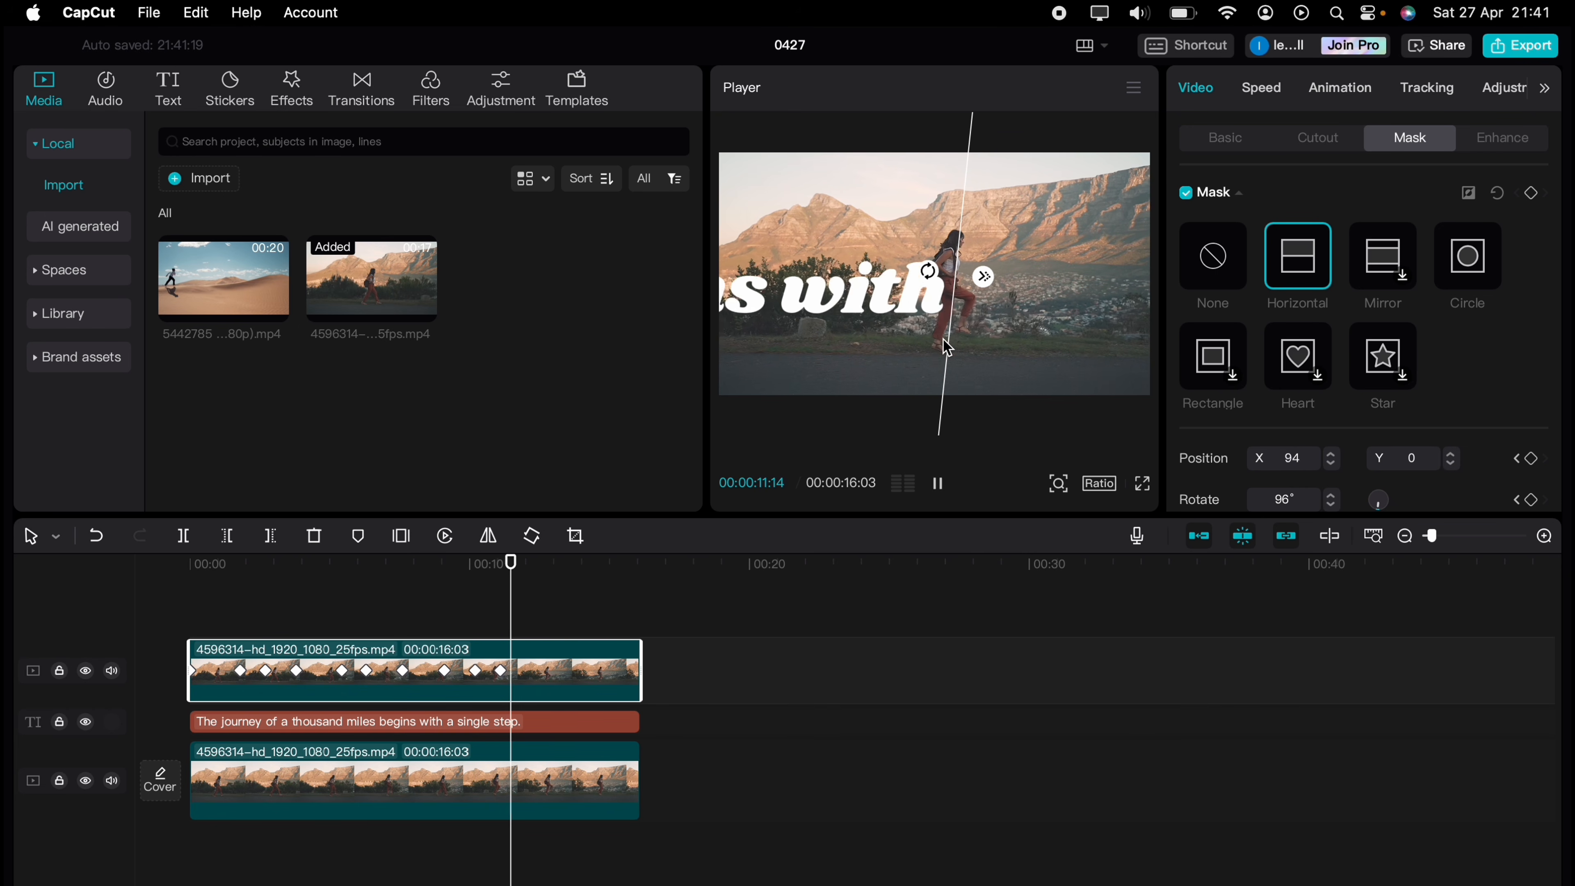
{"action": "key", "text": "space"}
{"action": "key", "text": "space"}
{"action": "key", "text": "space"}
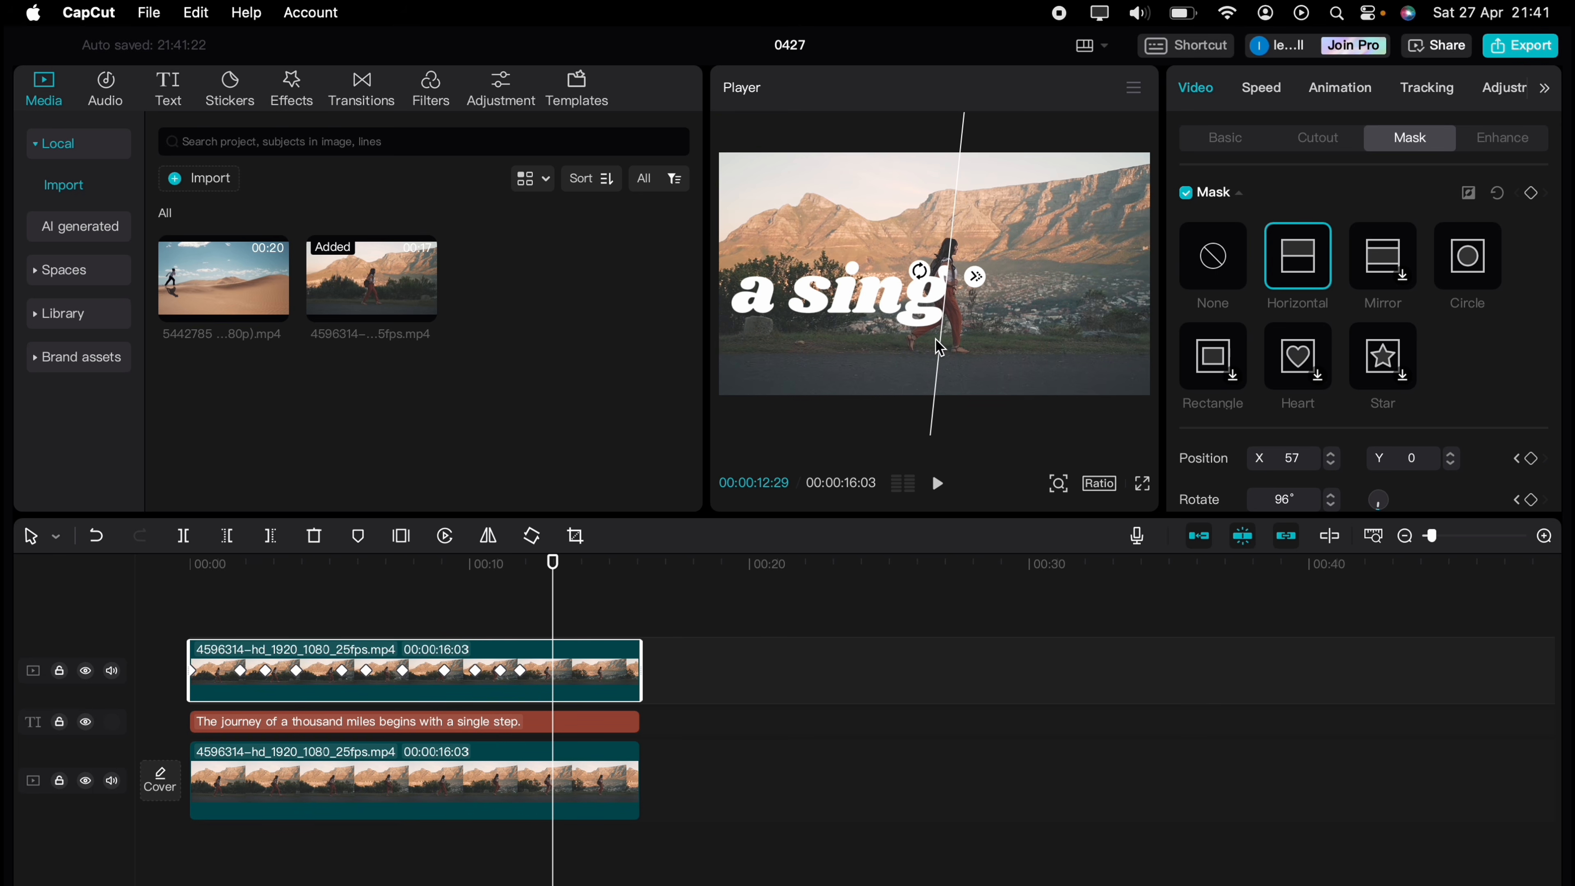
{"action": "left_click_drag", "start_coordinate": [939, 347], "coordinate": [936, 347]}
{"action": "key", "text": "space"}
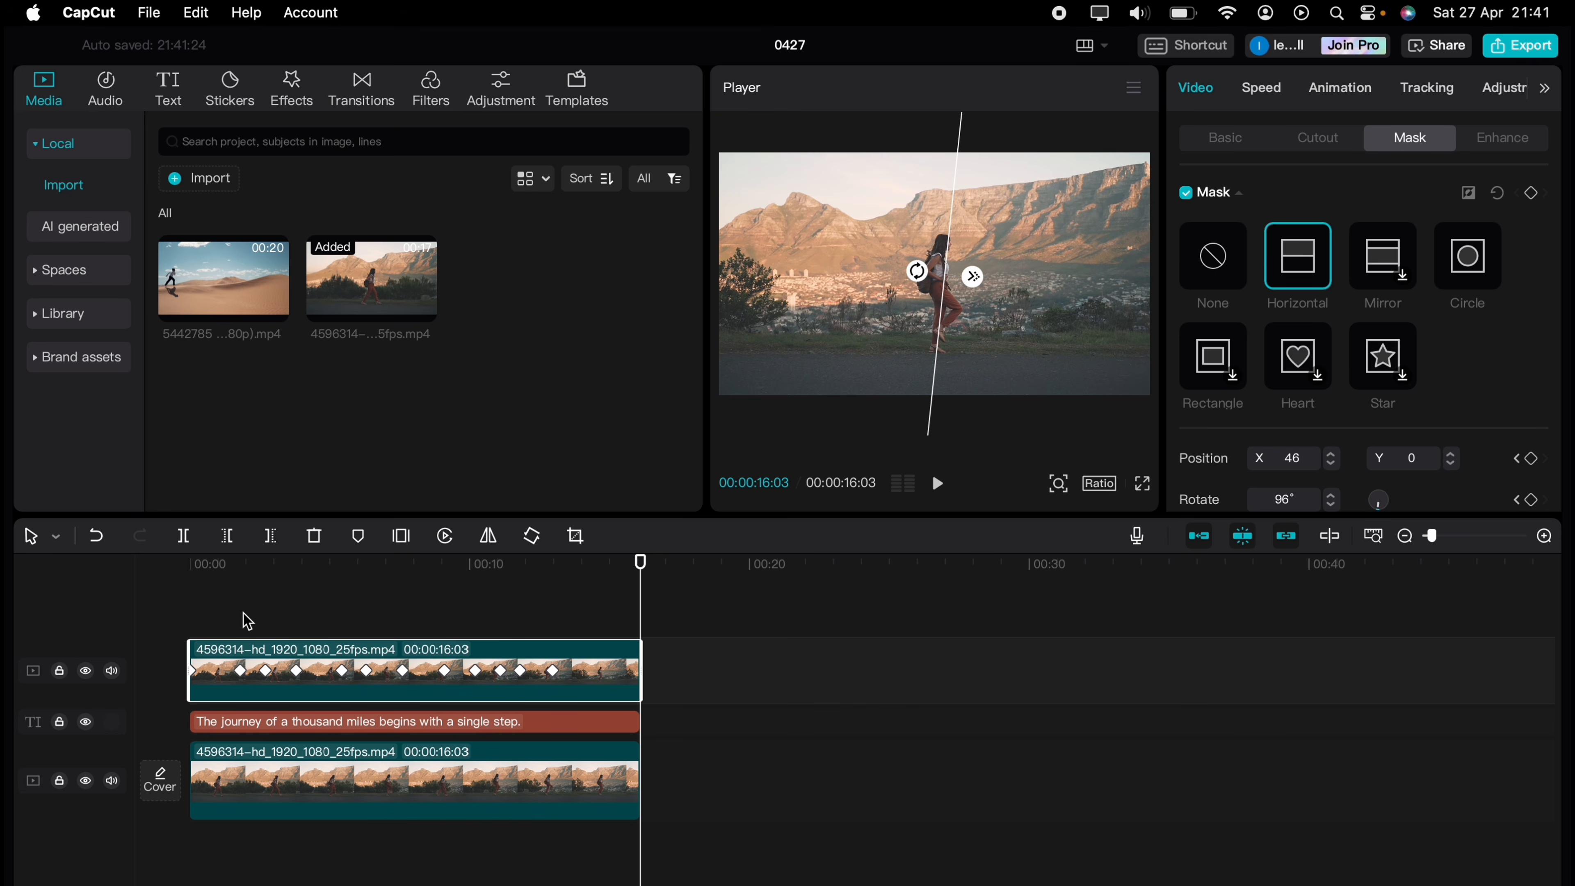
Play the keyframed mask text reveal from the start of the timeline to its end.
{"action": "left_click", "coordinate": [261, 620]}
{"action": "left_click", "coordinate": [155, 612]}
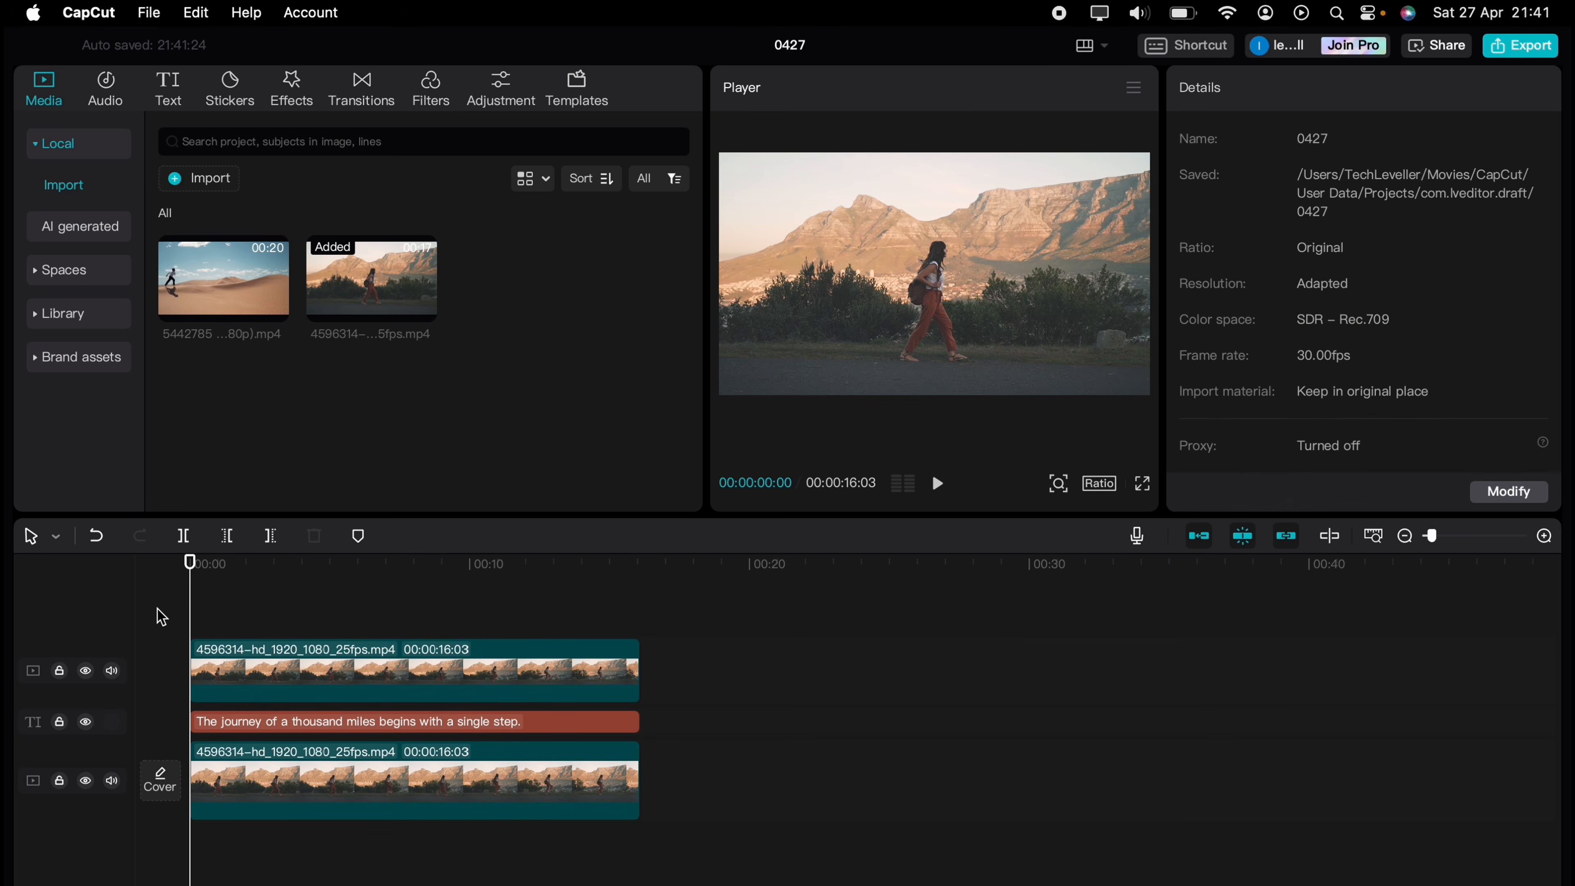
{"action": "key", "text": "space"}
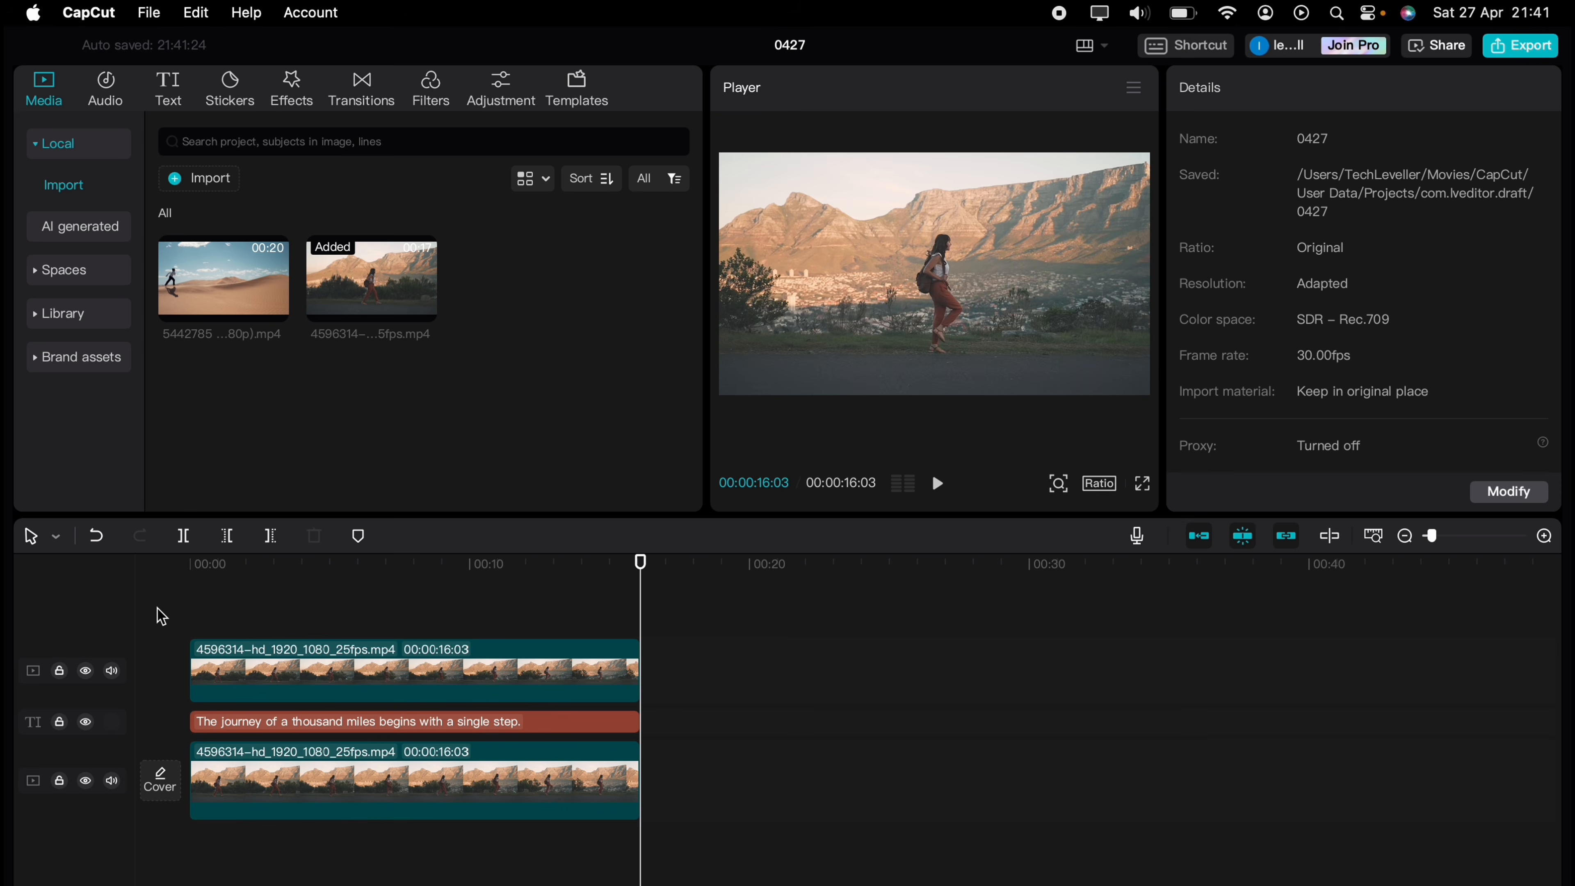
Combine the masked walking clip and the quote text into a compound clip.
{"action": "left_click", "coordinate": [636, 664]}
{"action": "left_click", "coordinate": [527, 721], "text": "shift"}
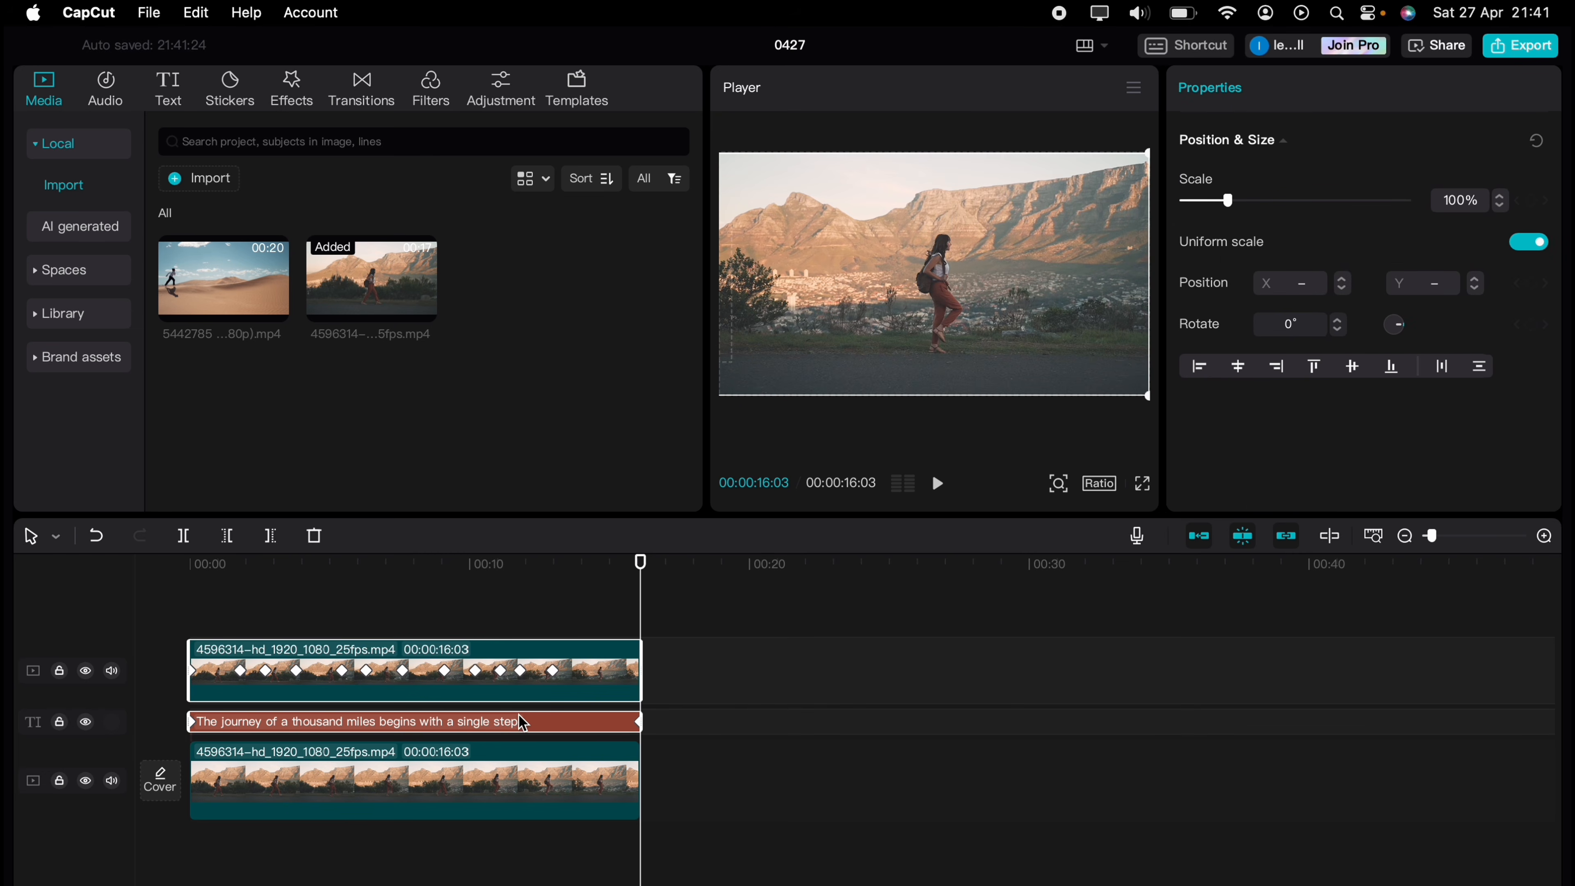
{"action": "right_click", "coordinate": [532, 724]}
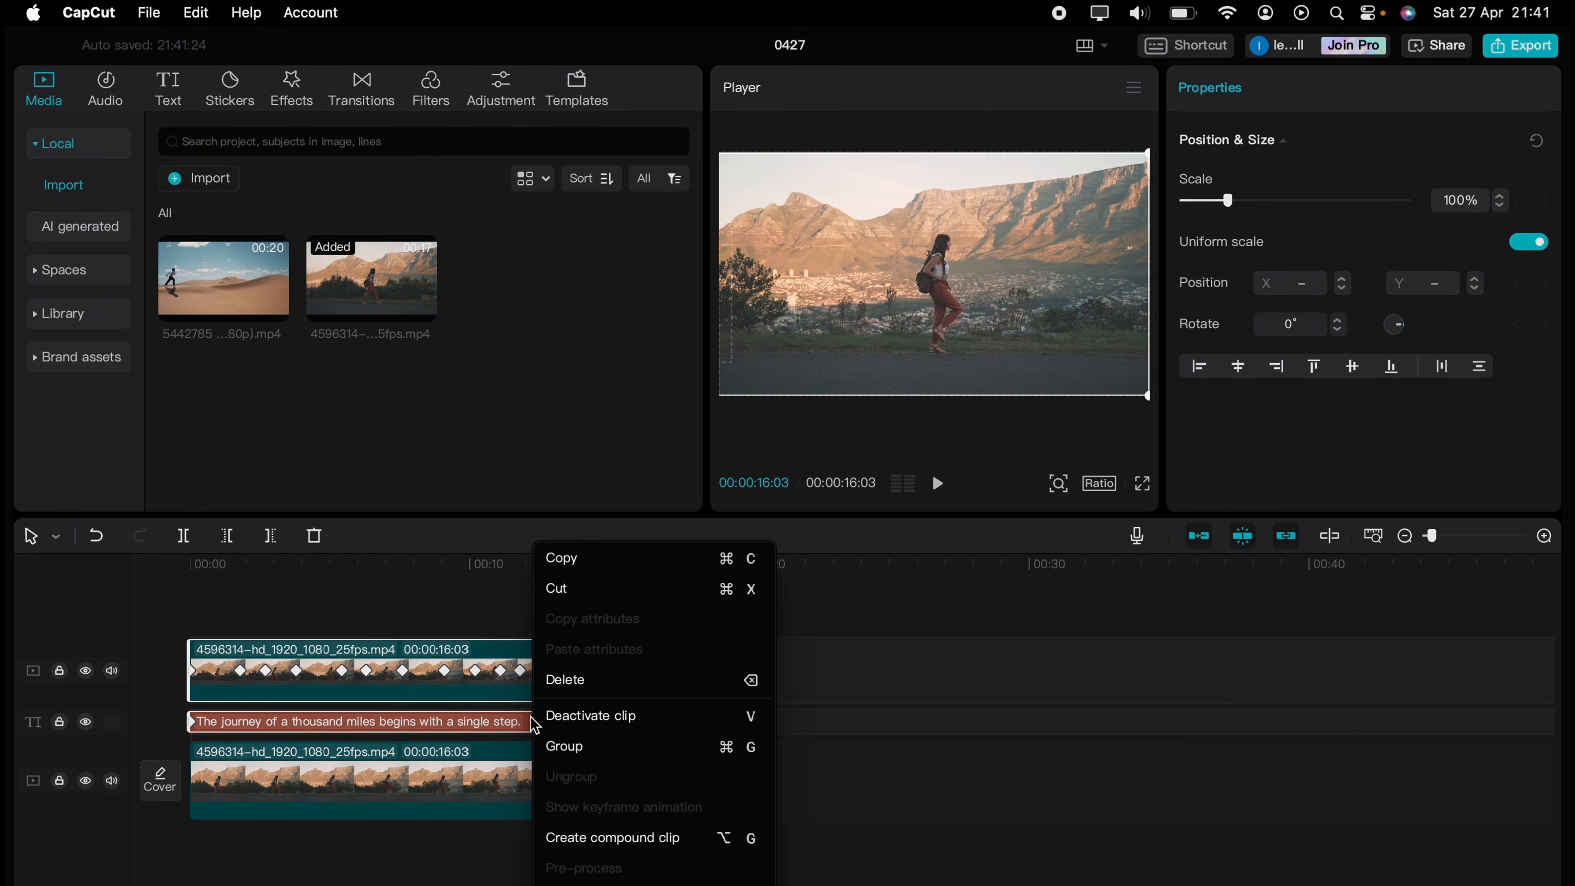
{"action": "left_click", "coordinate": [609, 839]}
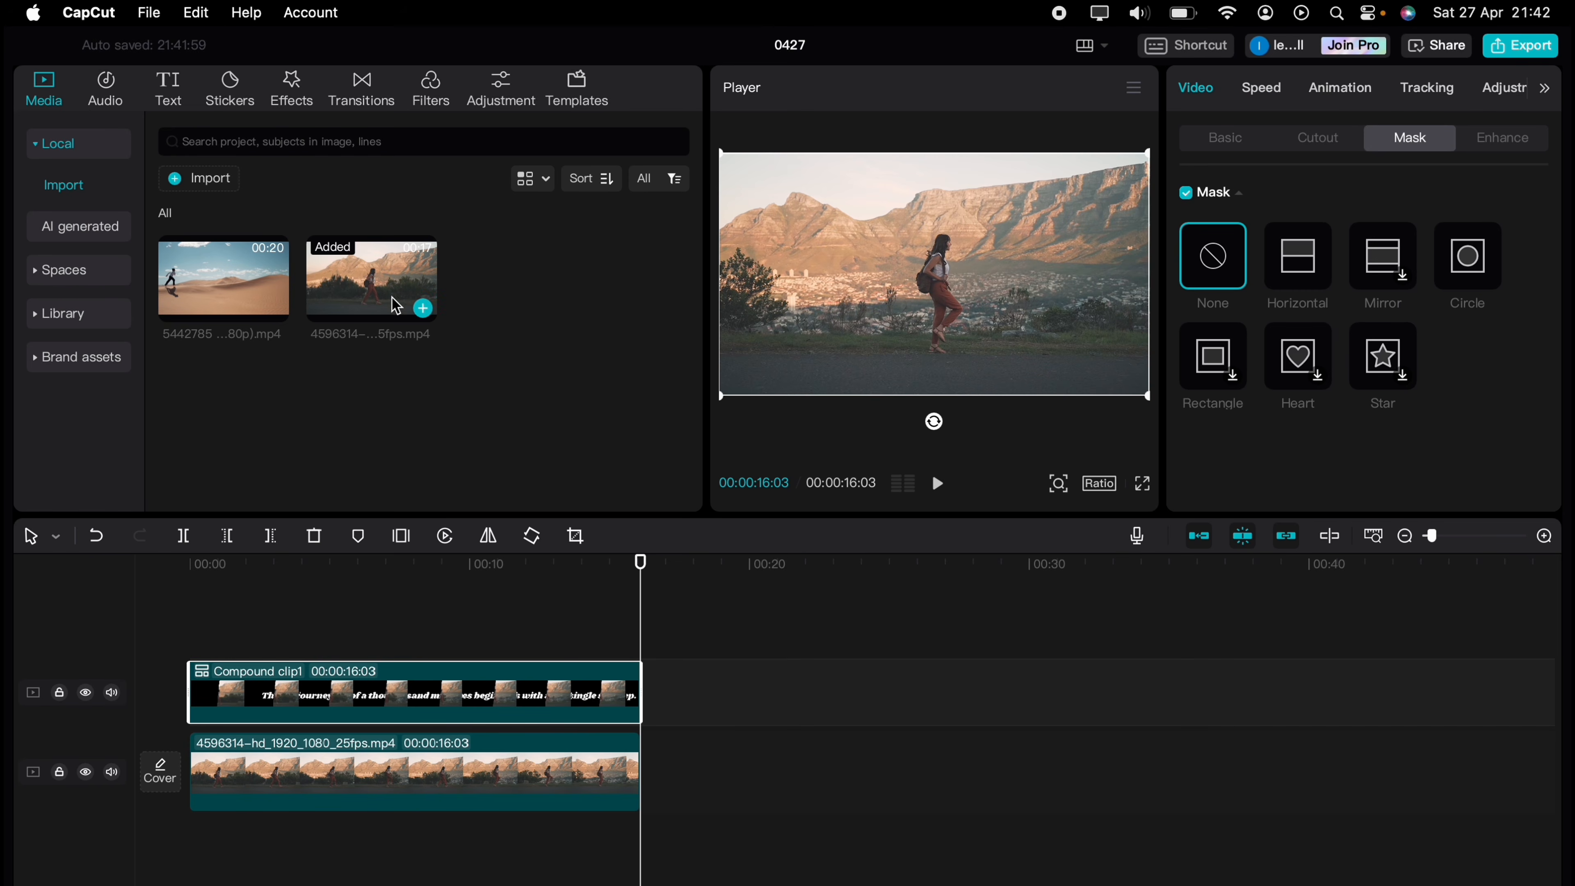
Place another copy of the walking clip above the compound clip, isolate the walker with Auto cutout, and play the result.
{"action": "left_click_drag", "start_coordinate": [385, 289], "coordinate": [197, 616]}
{"action": "left_click", "coordinate": [194, 612]}
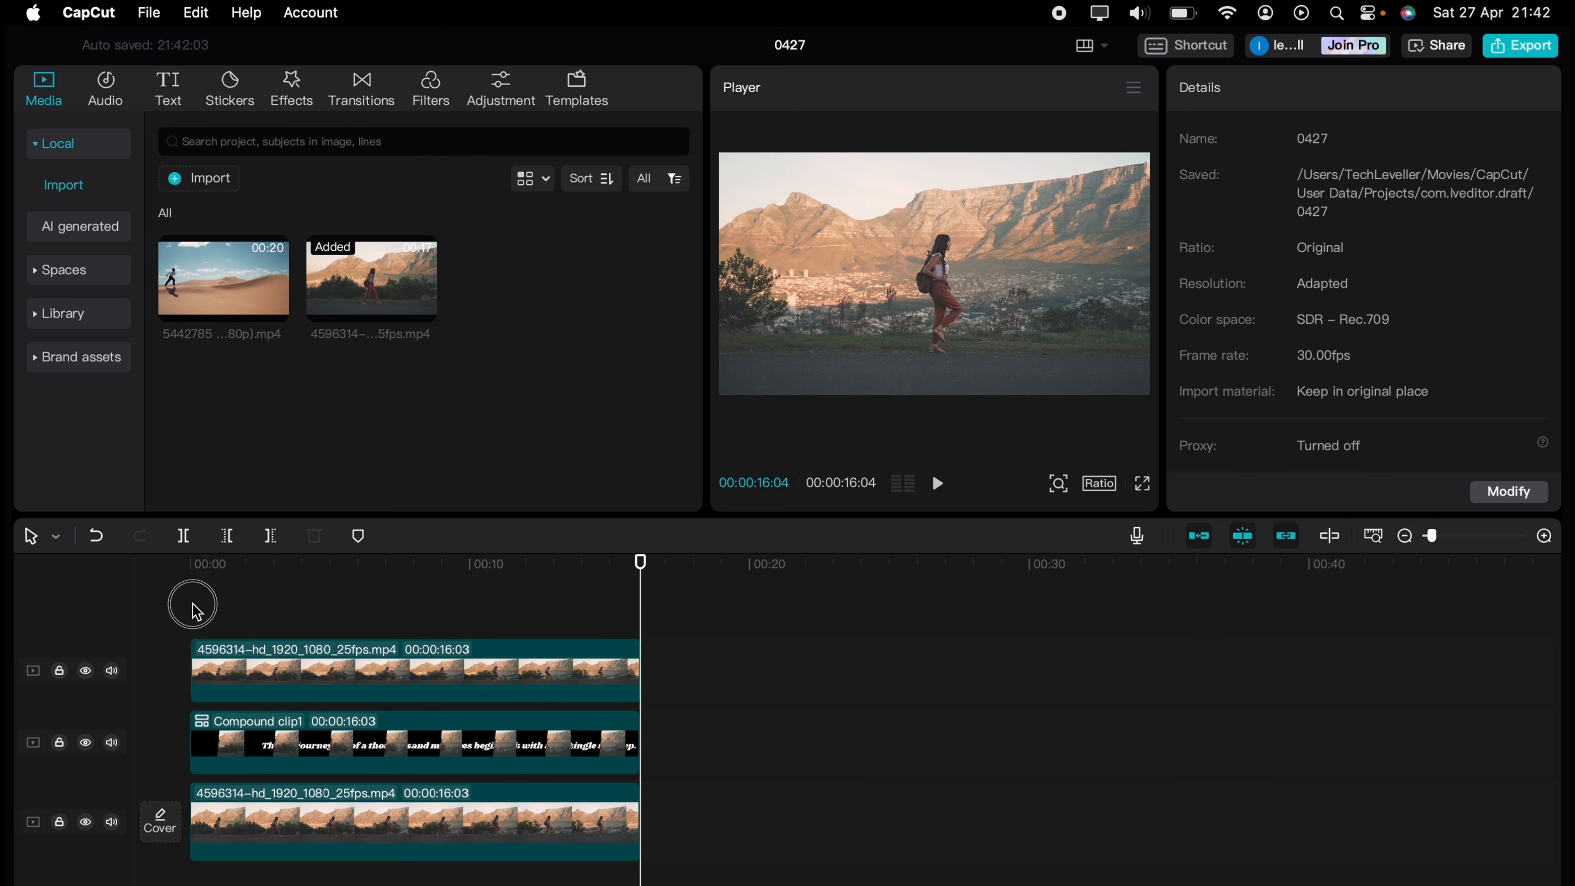
{"action": "left_click", "coordinate": [217, 650]}
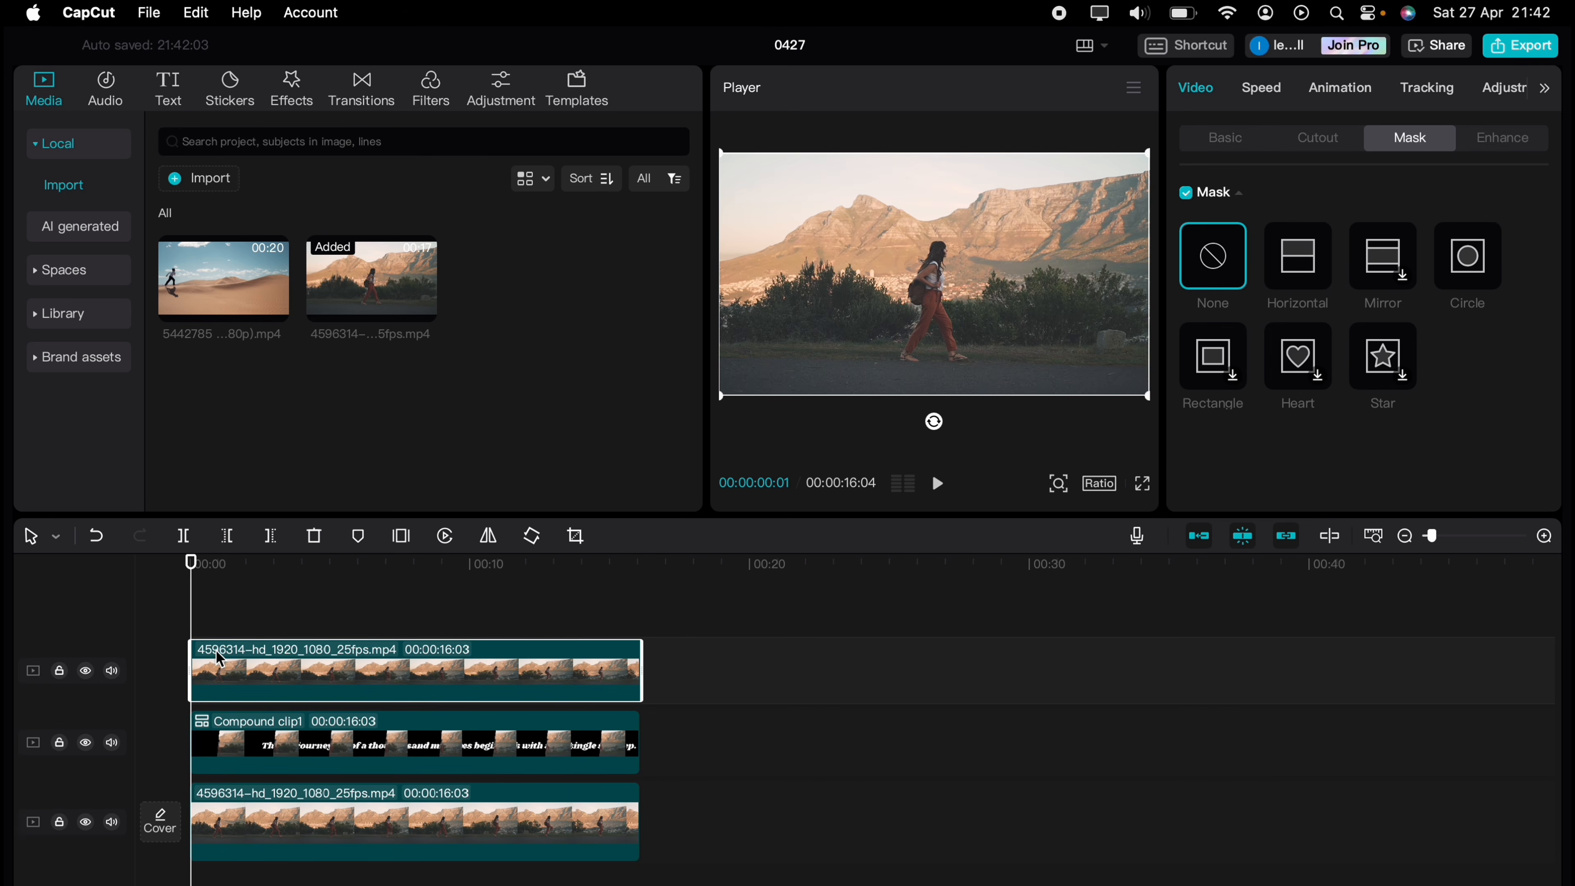
{"action": "left_click", "coordinate": [1327, 141]}
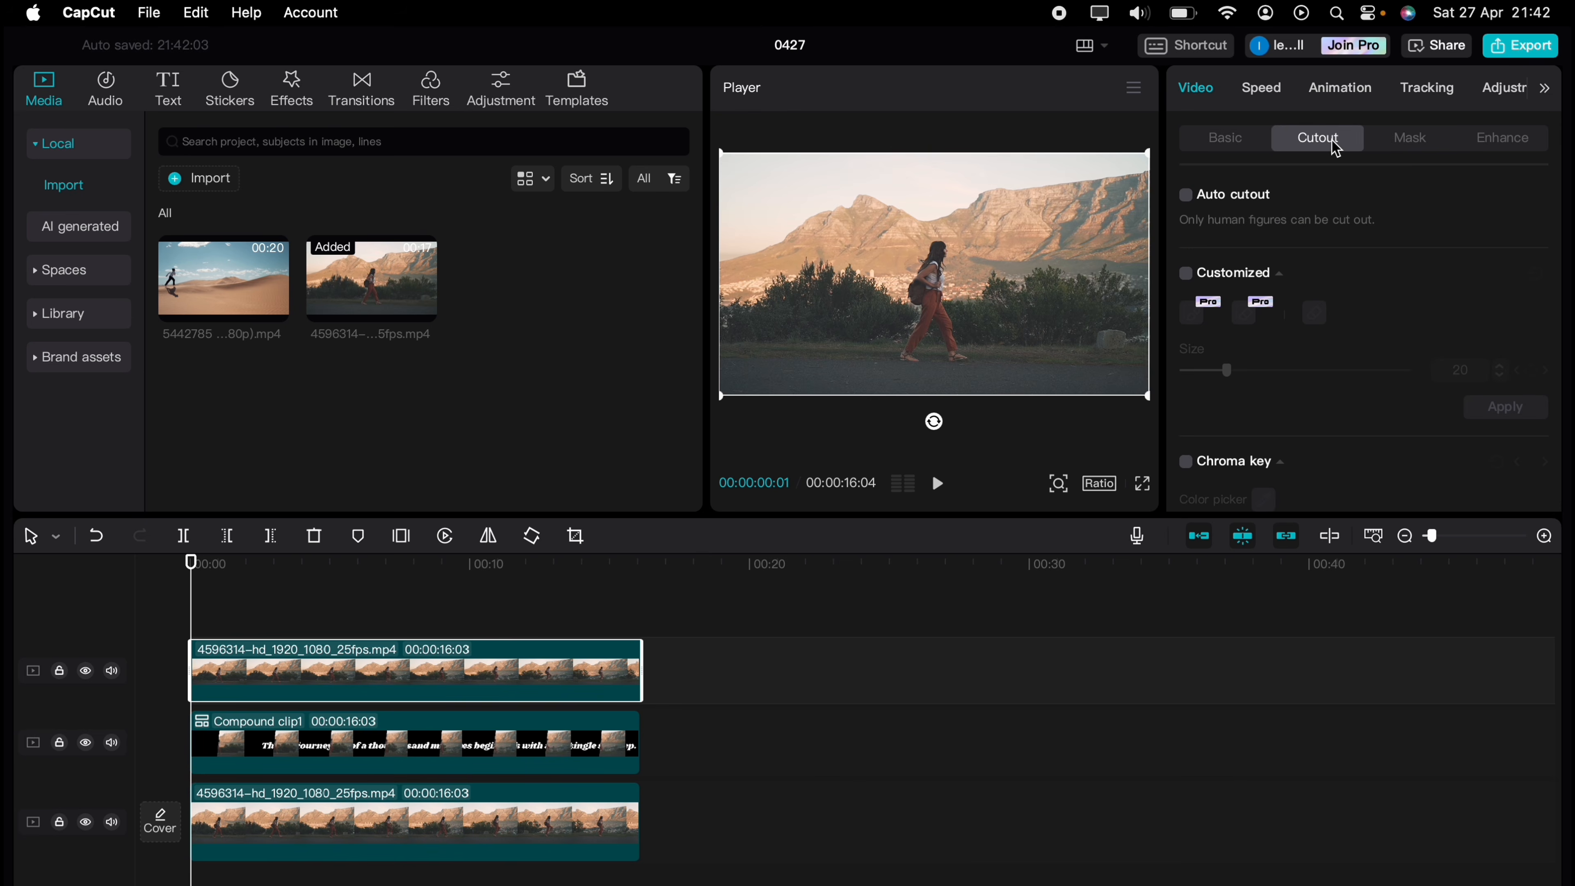
{"action": "left_click", "coordinate": [1187, 197]}
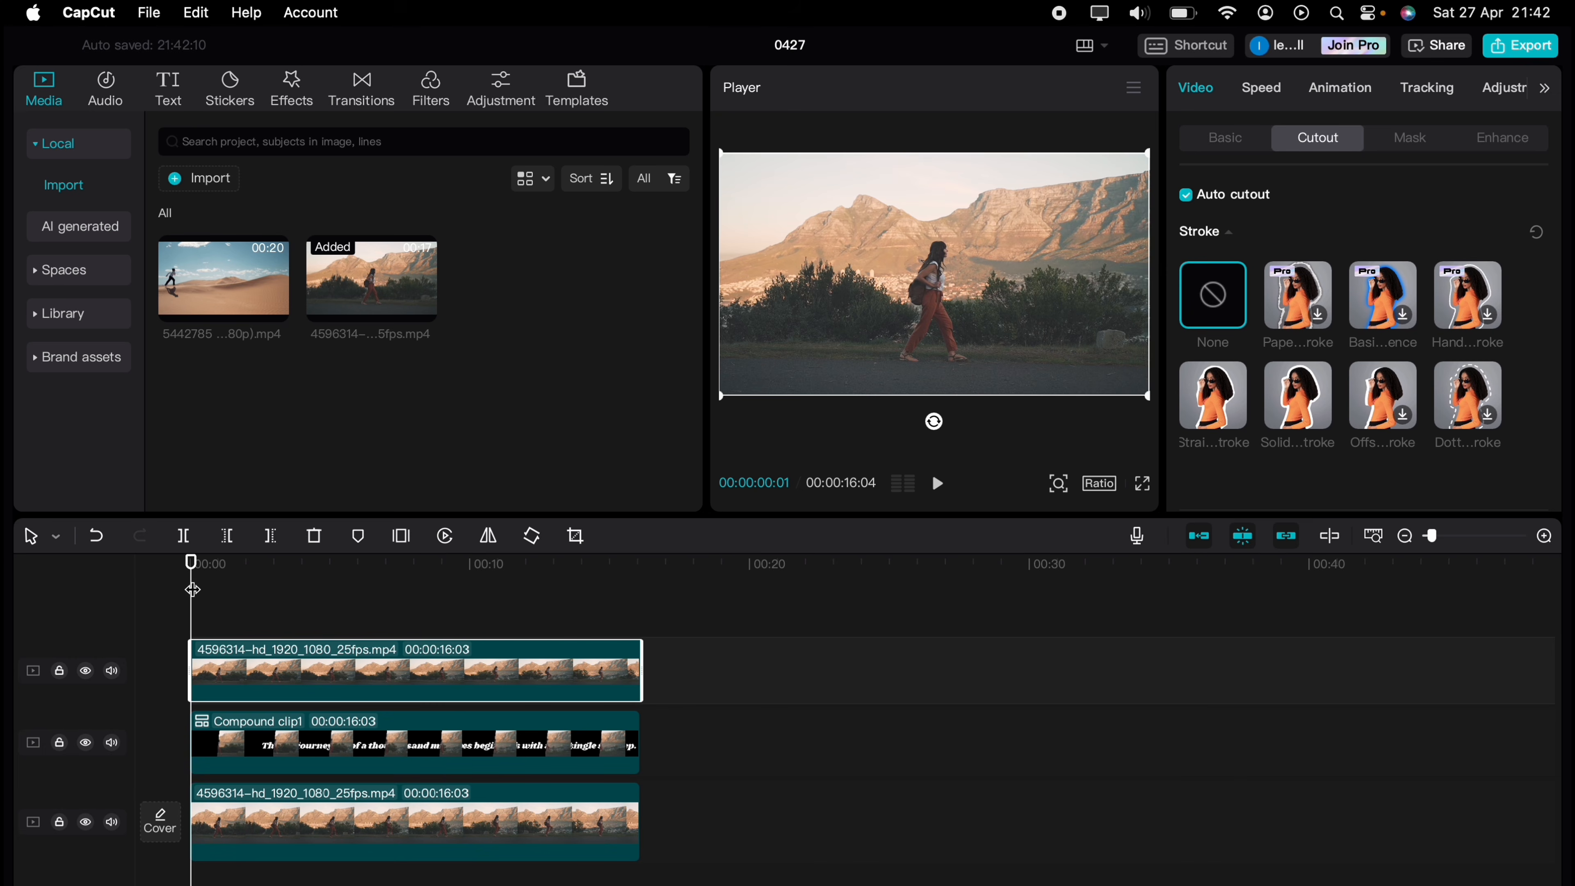
{"action": "key", "text": "space"}
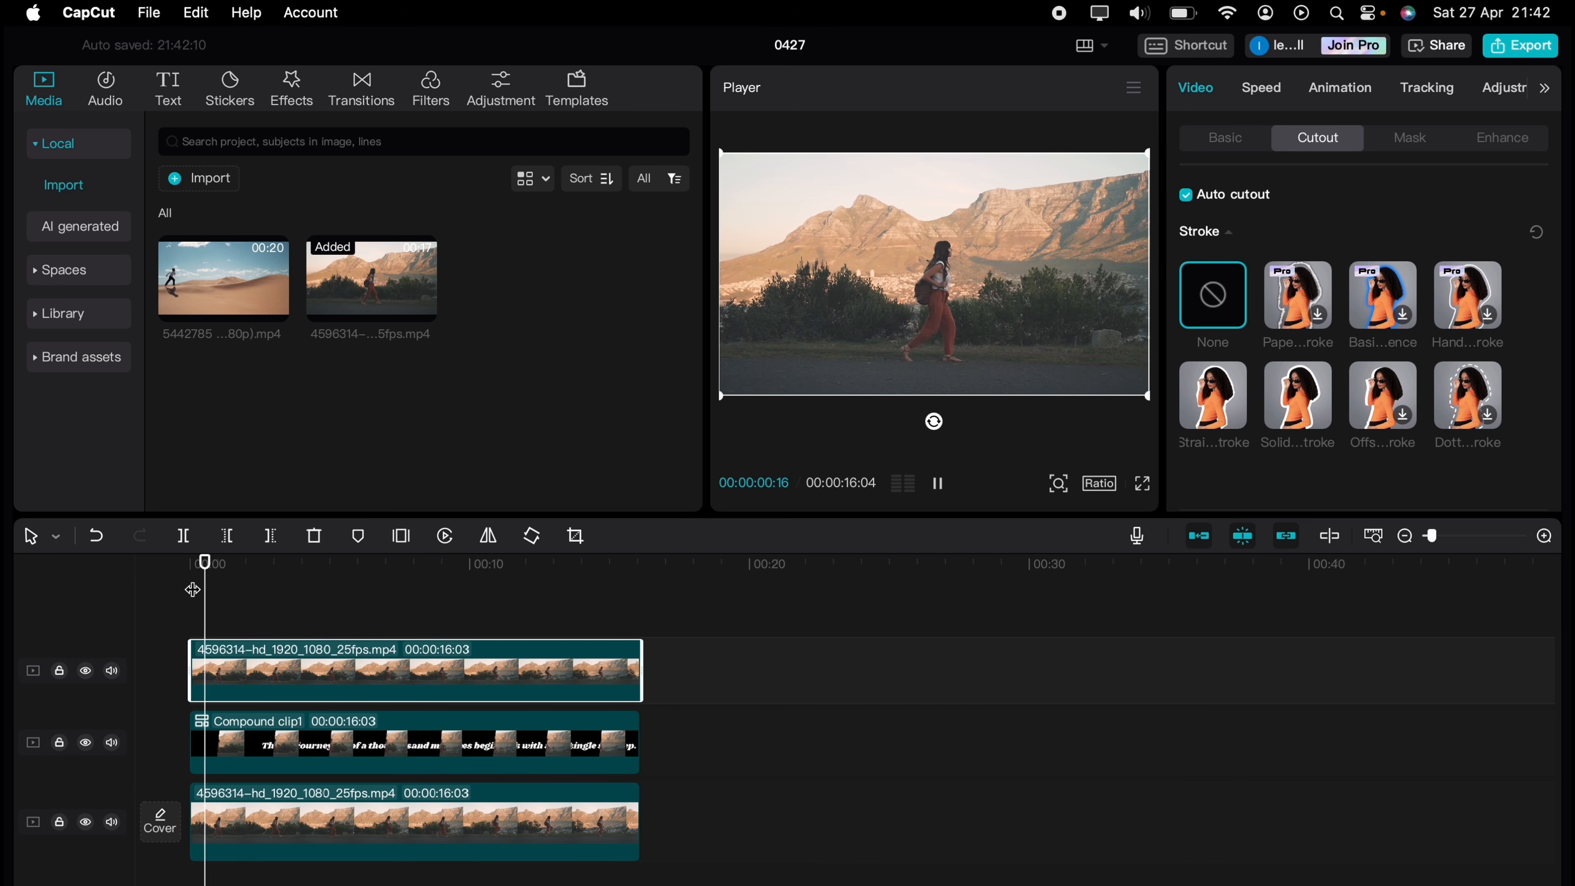
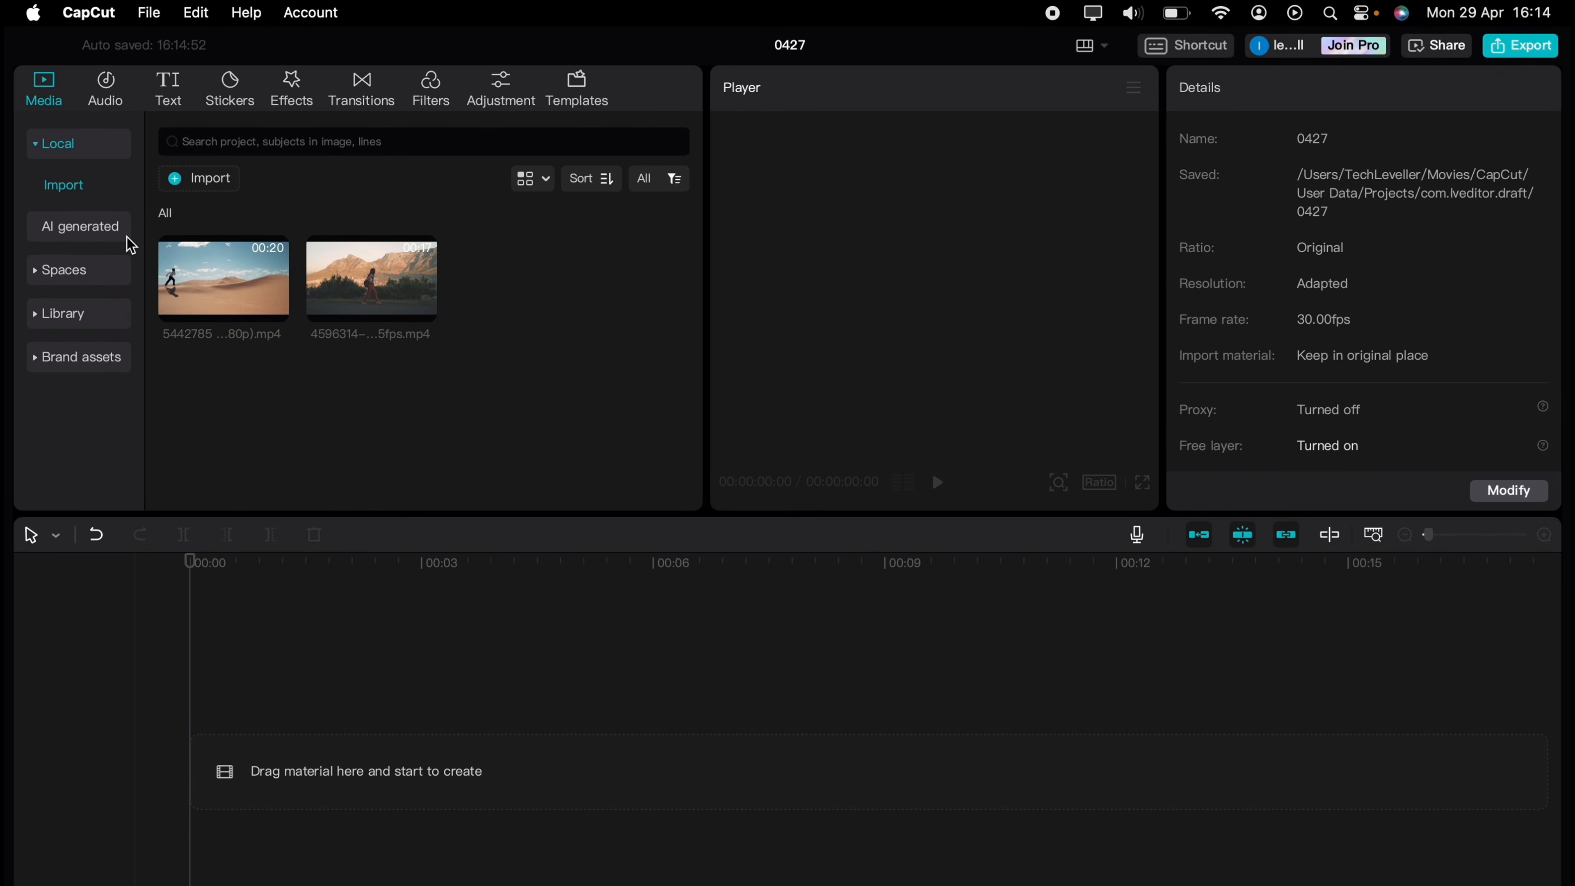
Add the plain black clip from the stock library to the start of the empty timeline.
{"action": "left_click", "coordinate": [62, 313]}
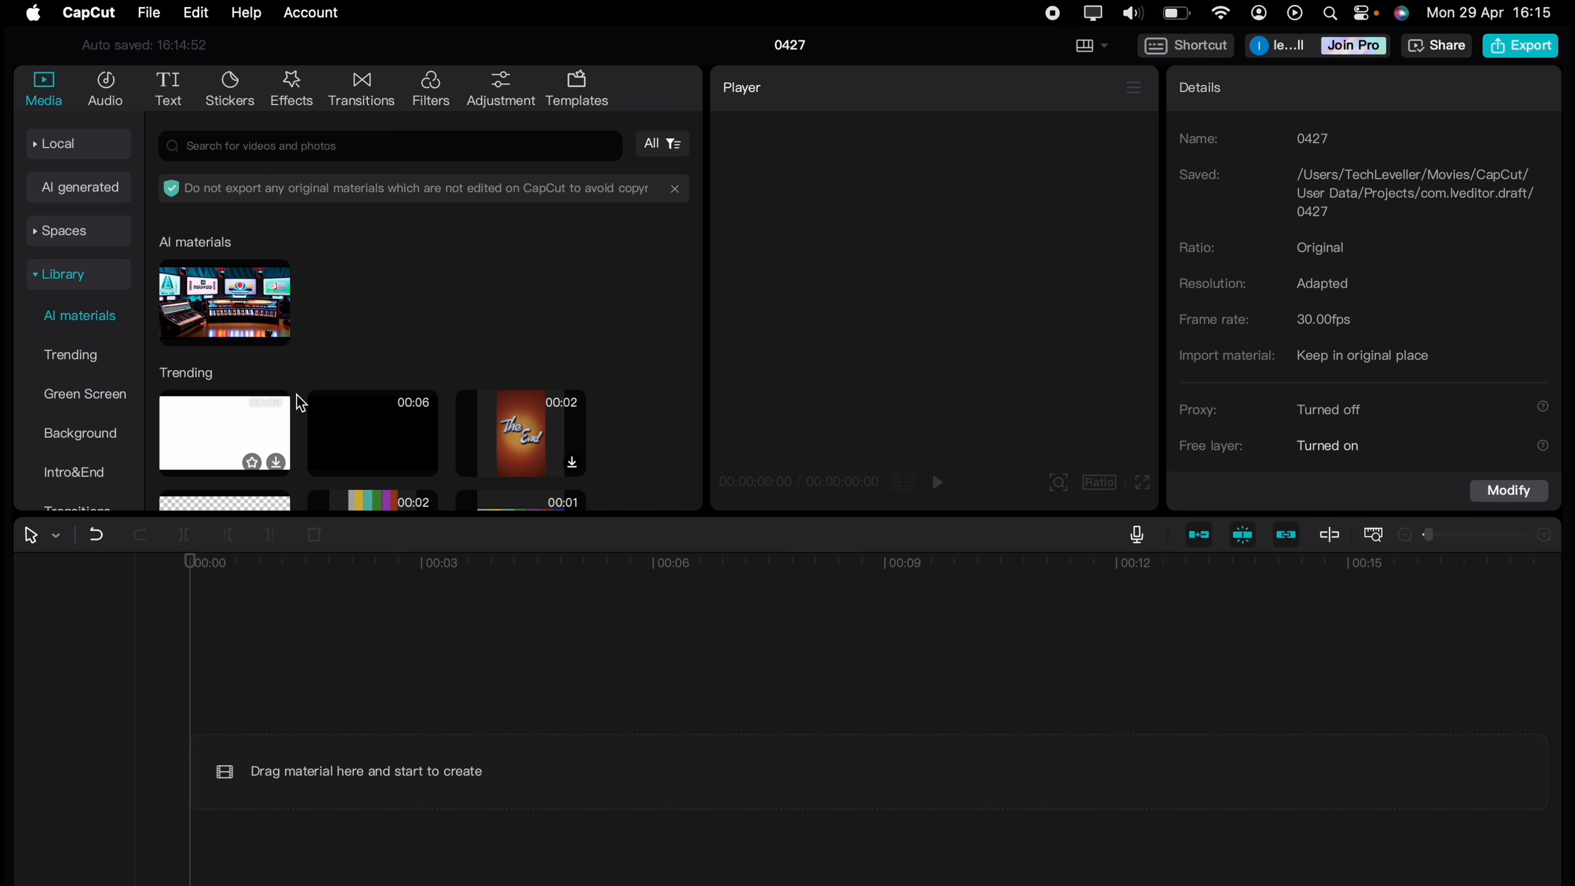
{"action": "left_click", "coordinate": [345, 426]}
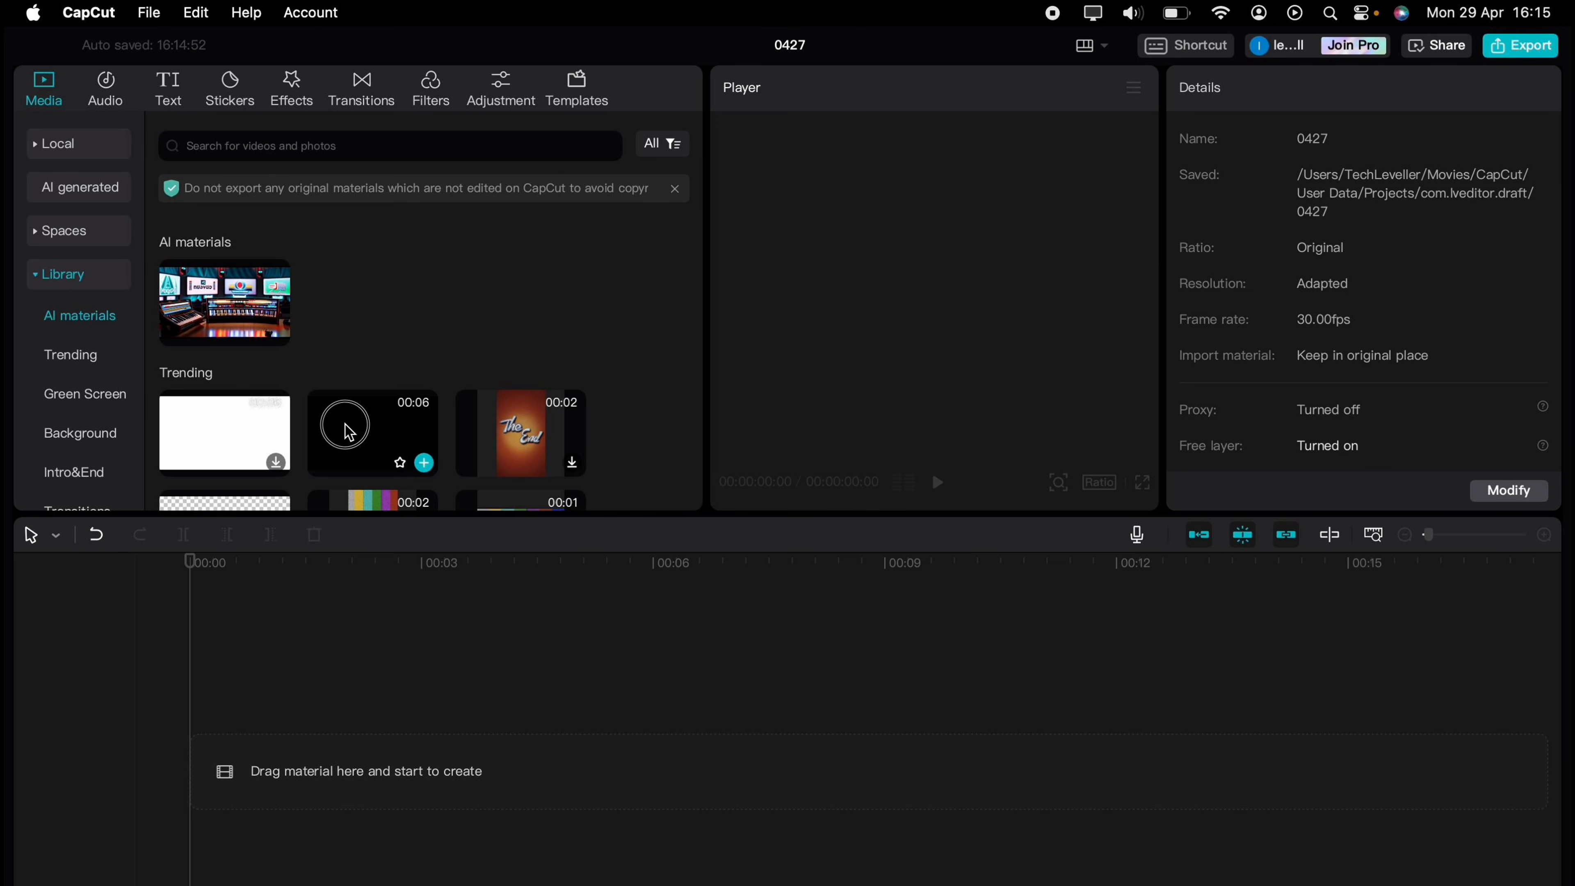
{"action": "left_click_drag", "start_coordinate": [349, 433], "coordinate": [228, 773]}
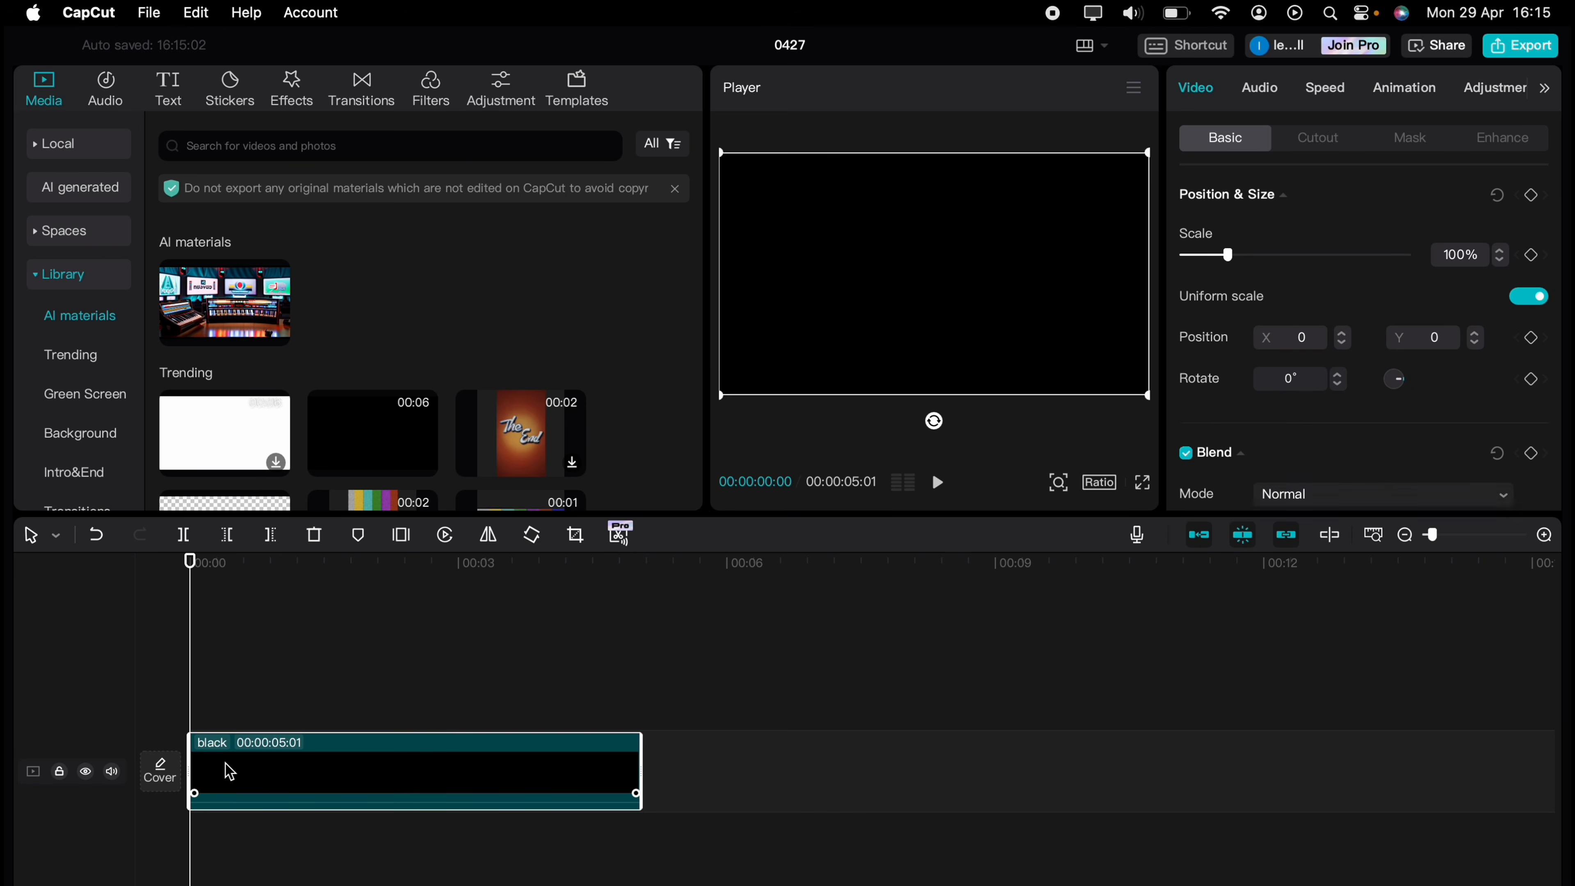
Add a default text clip above the black clip and extend it to the black clip's end.
{"action": "left_click", "coordinate": [173, 75]}
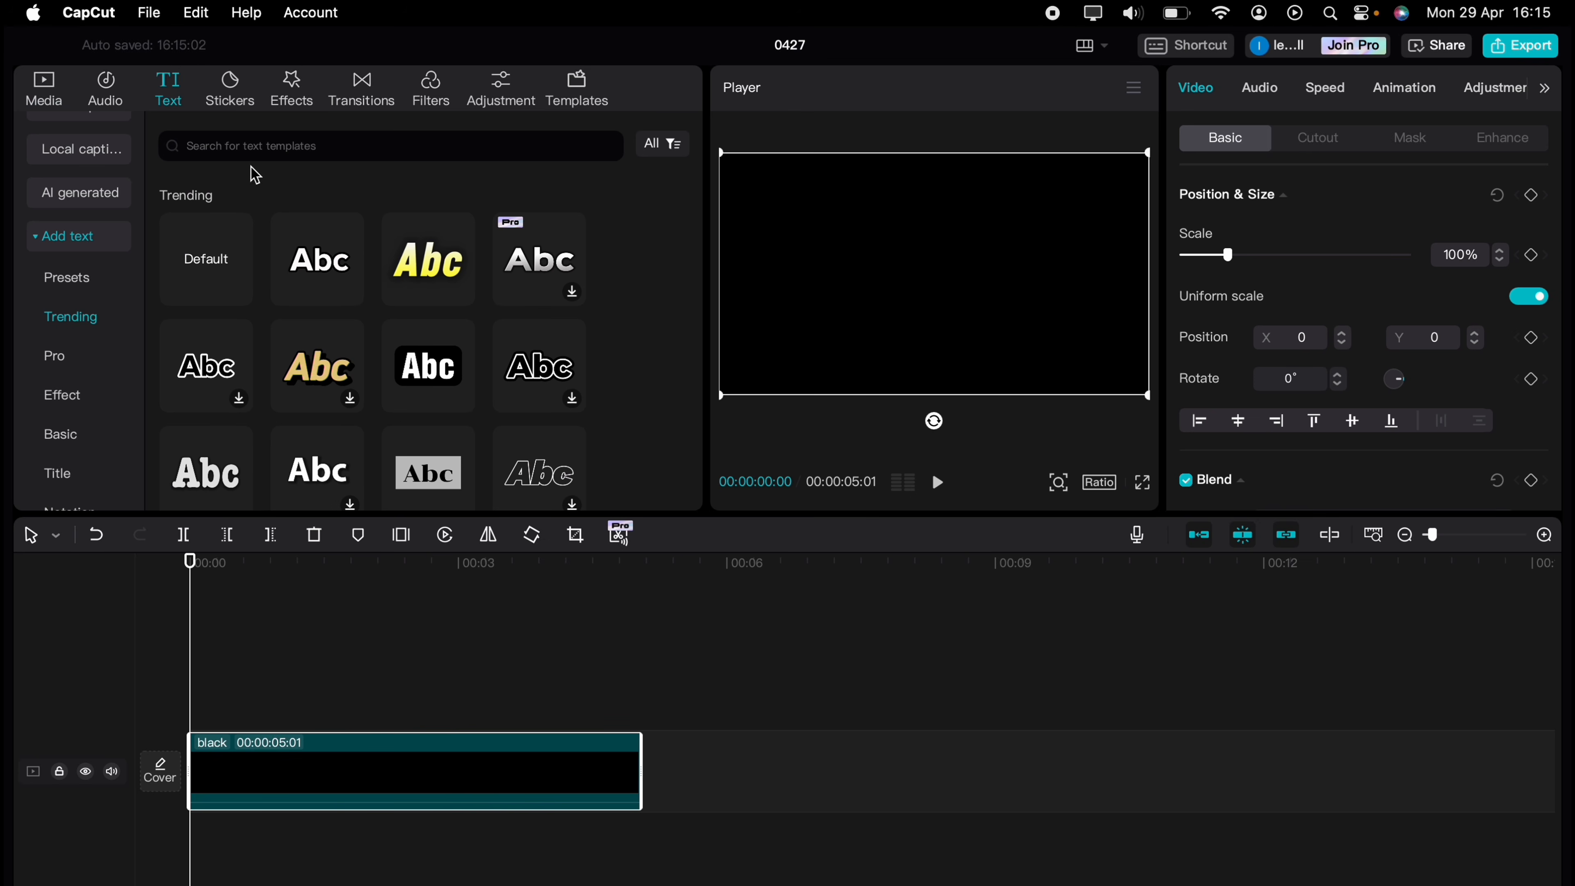
{"action": "left_click_drag", "start_coordinate": [231, 280], "coordinate": [203, 686]}
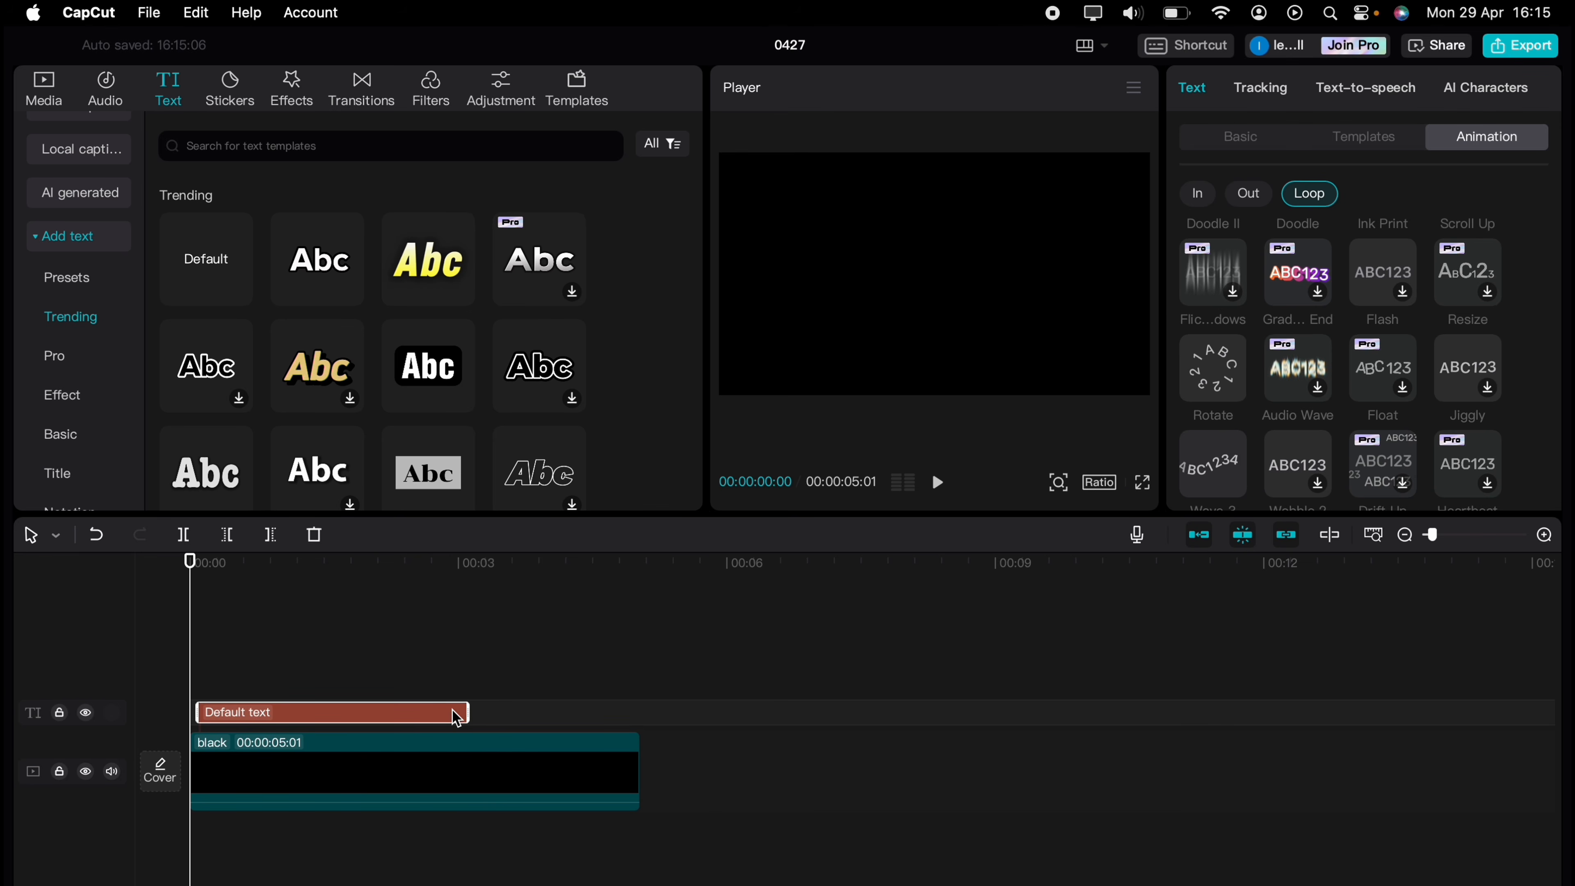
{"action": "left_click_drag", "start_coordinate": [466, 712], "coordinate": [639, 712]}
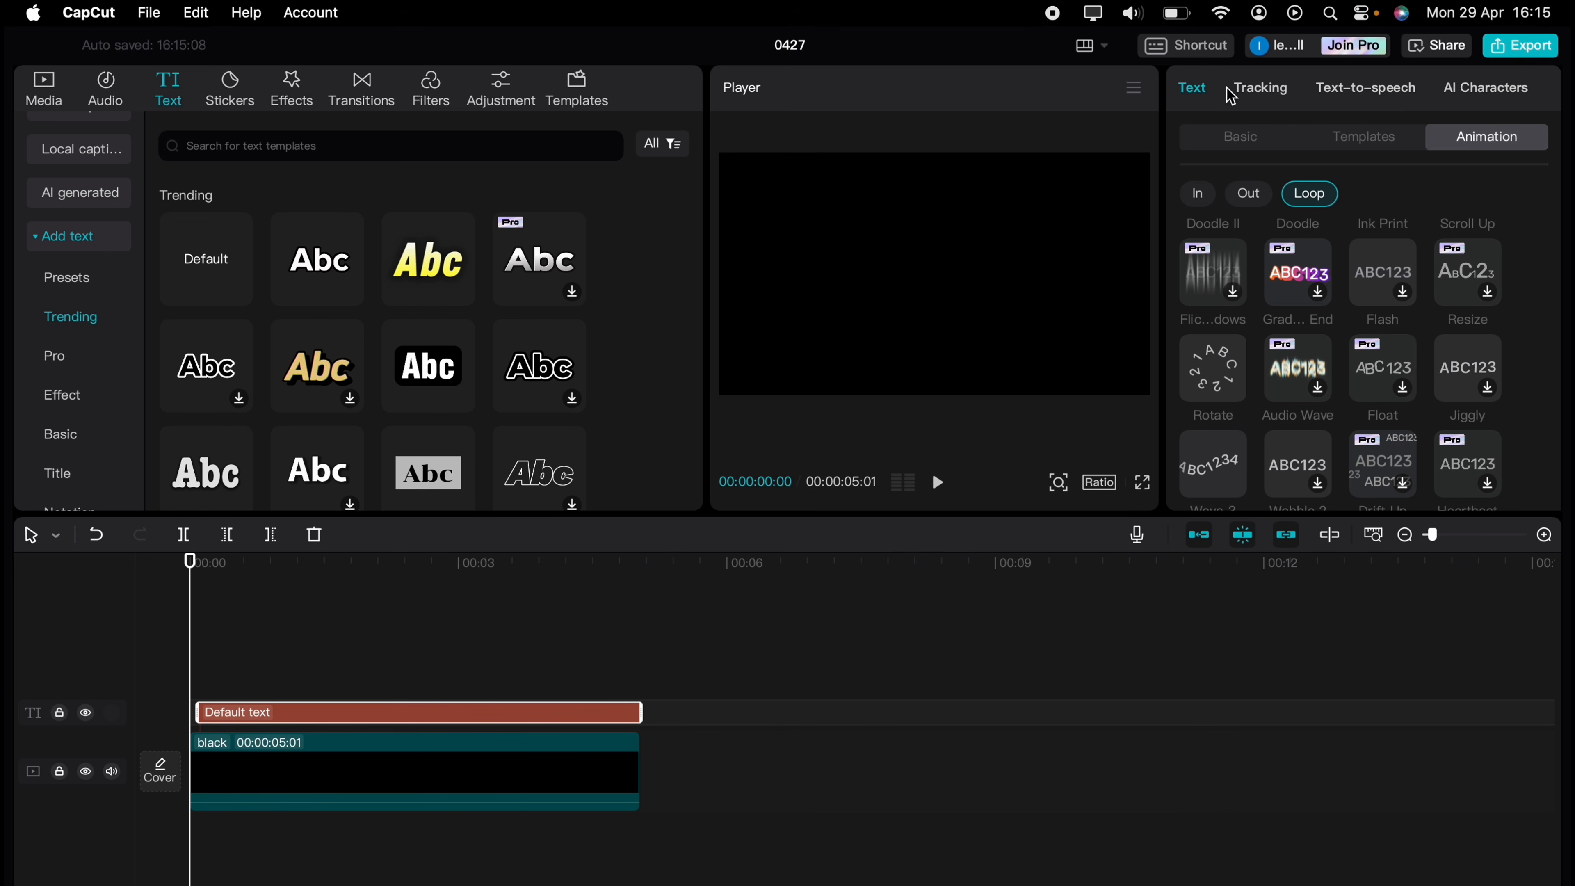
Set the text to "Glow Text Is SO SO Cool" in the BANGERS font.
{"action": "left_click", "coordinate": [1241, 136]}
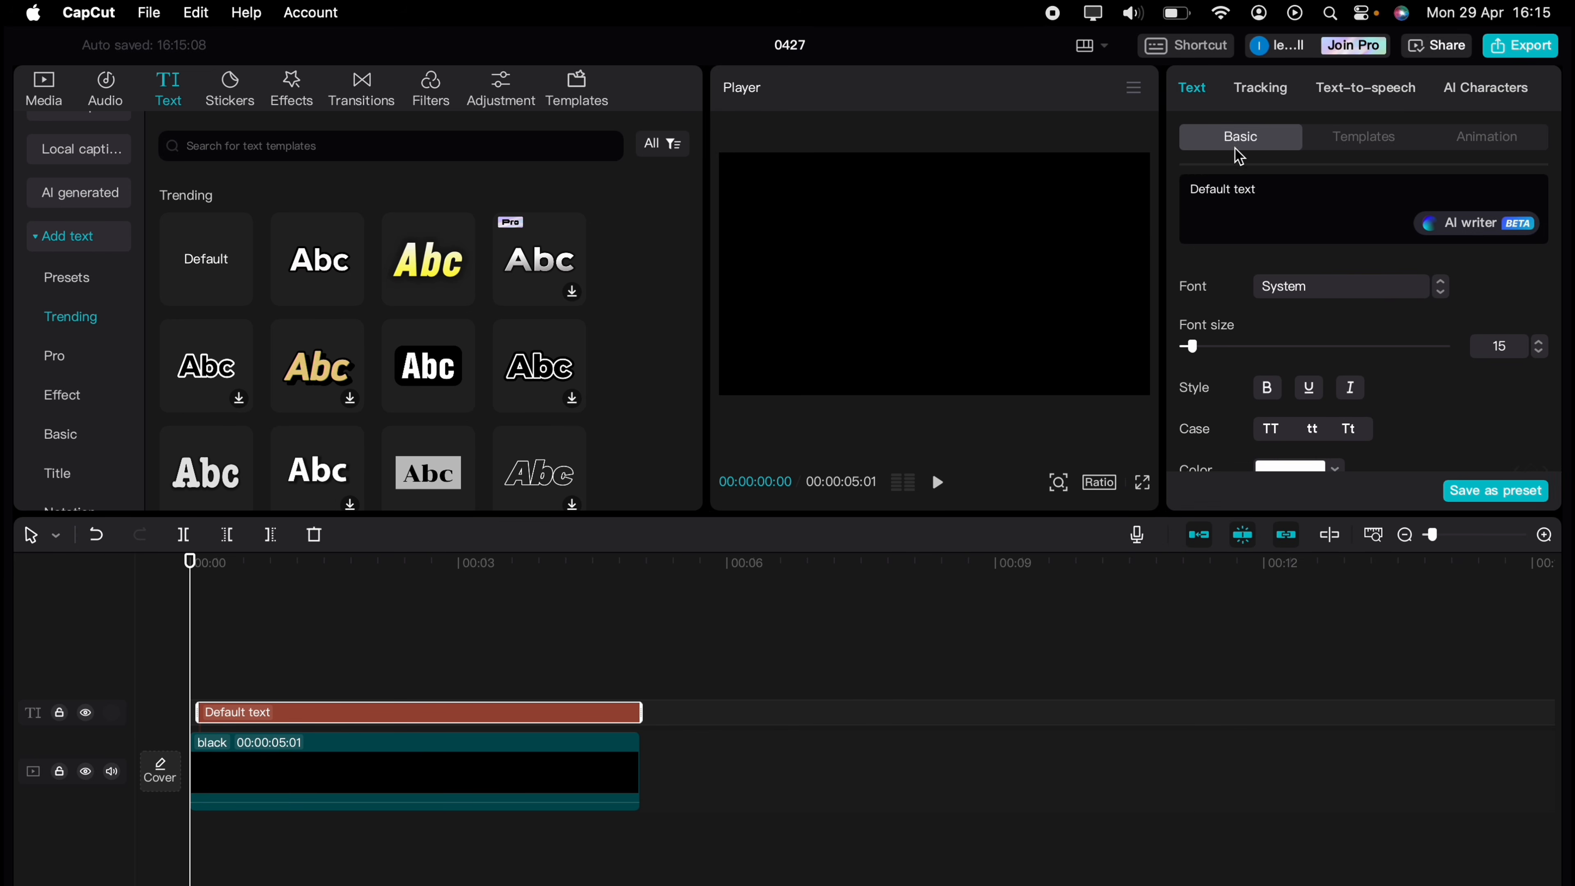
{"action": "left_click", "coordinate": [1241, 218]}
{"action": "type", "text": "Glow Text Is SO SO Cool"}
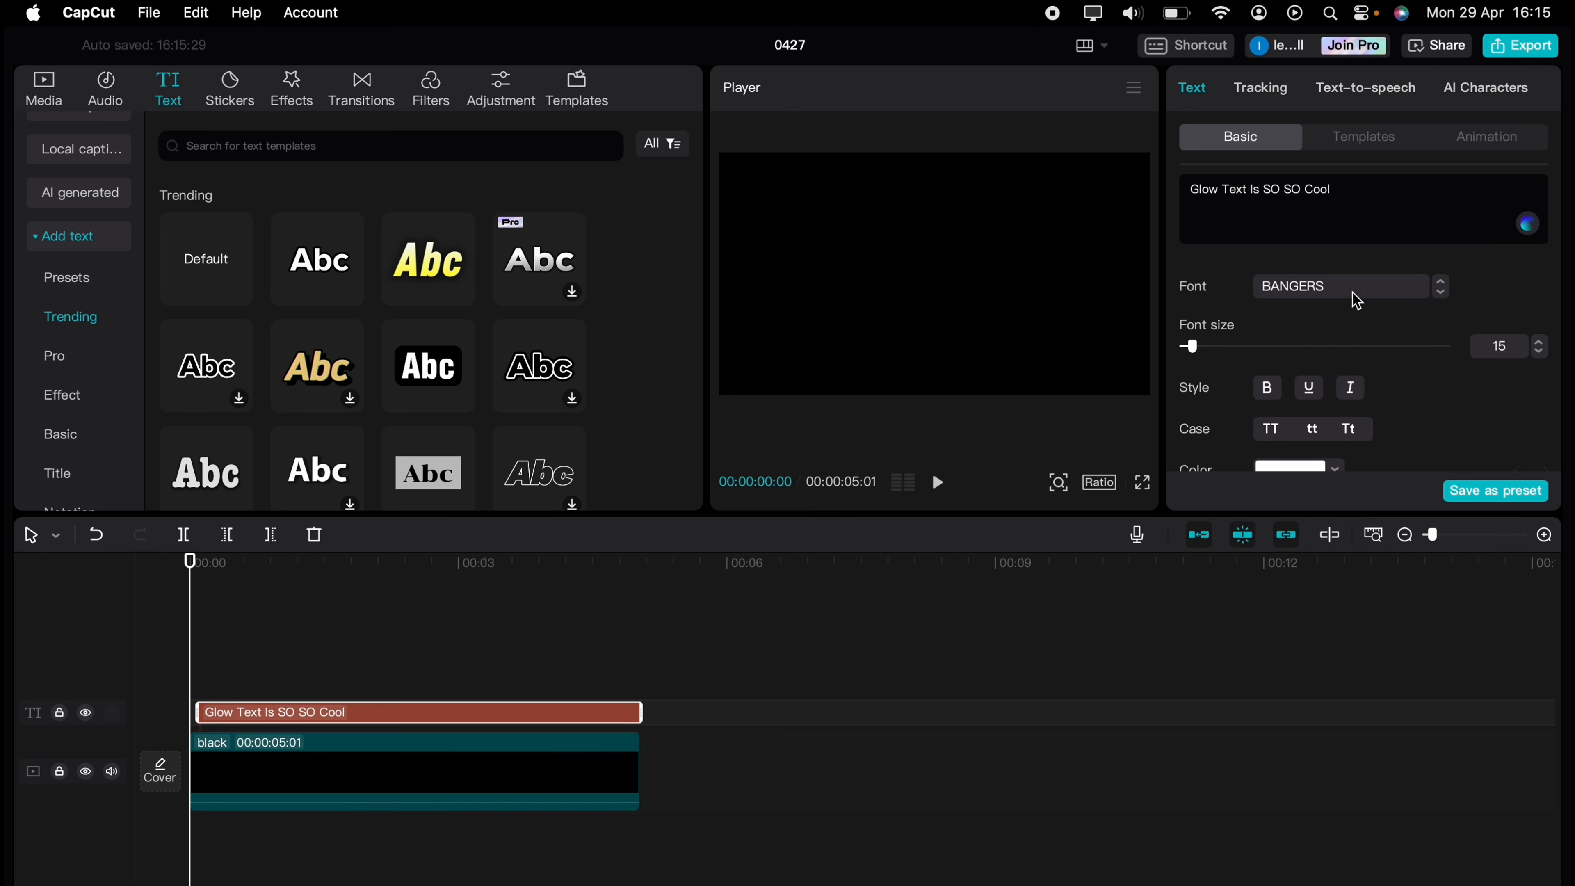
Apply the Wave 3 loop animation to the "Glow Text Is SO SO Cool" text.
{"action": "left_click", "coordinate": [1492, 140]}
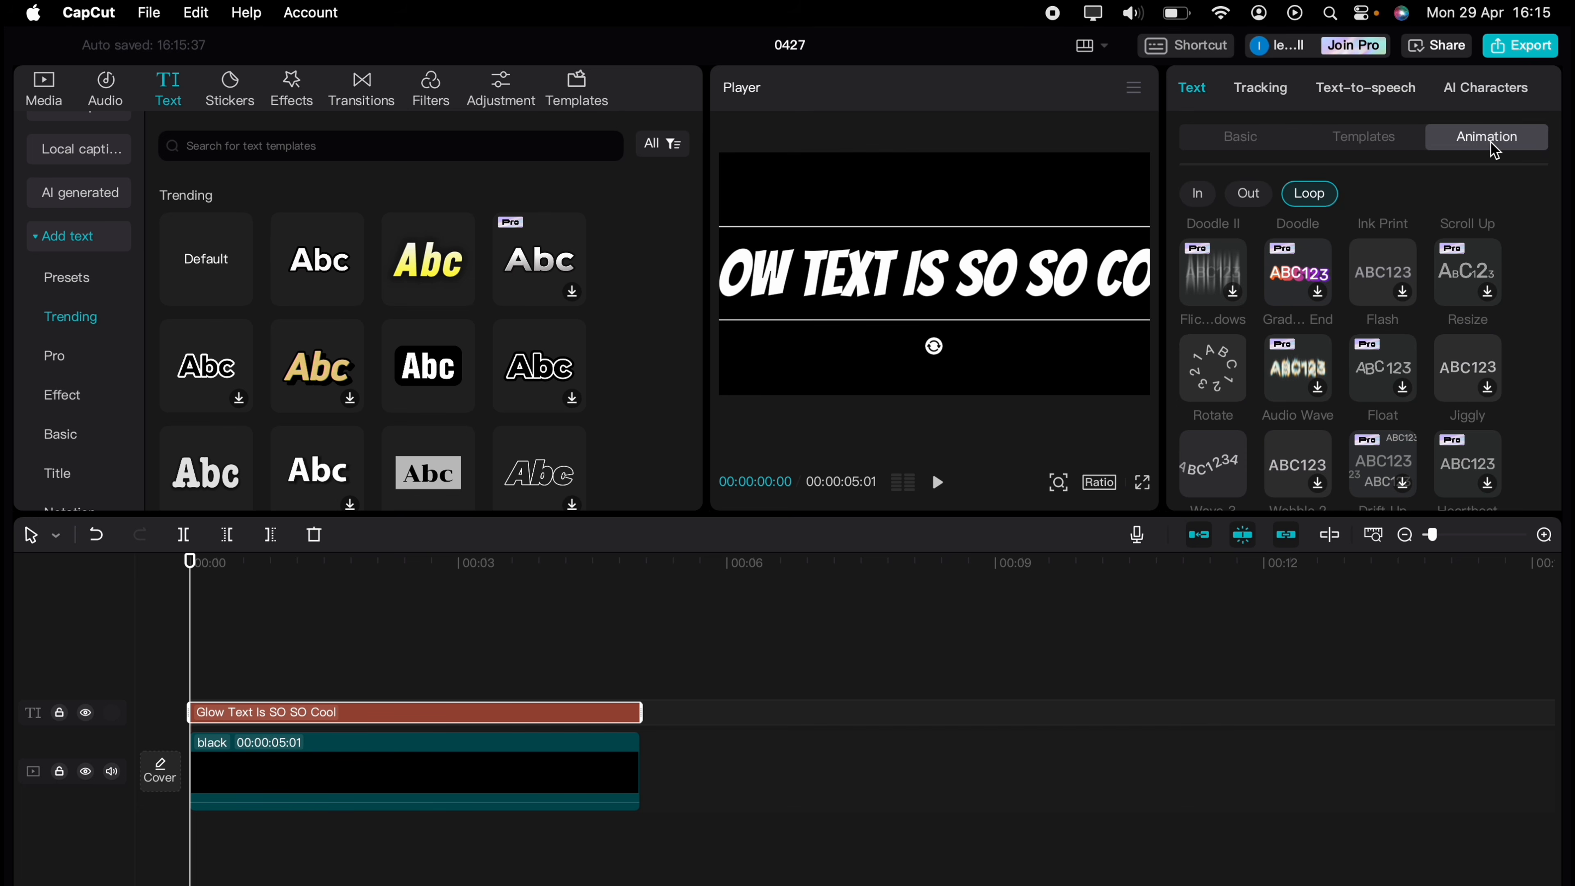
{"action": "scroll", "coordinate": [1500, 304], "scroll_direction": "down", "scroll_amount": 2}
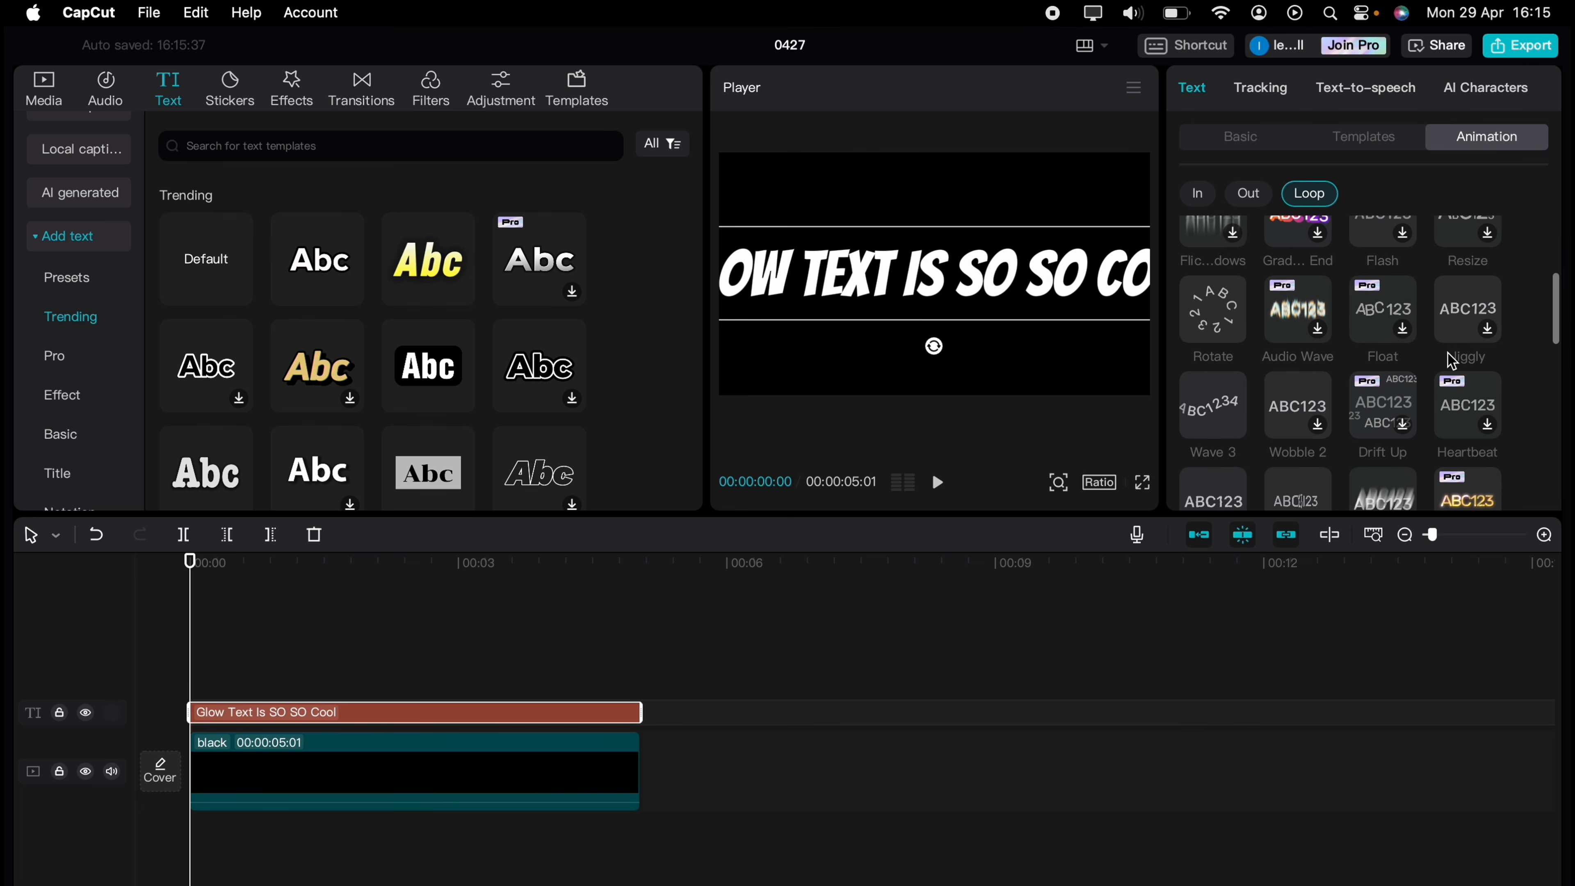
{"action": "left_click", "coordinate": [1216, 400]}
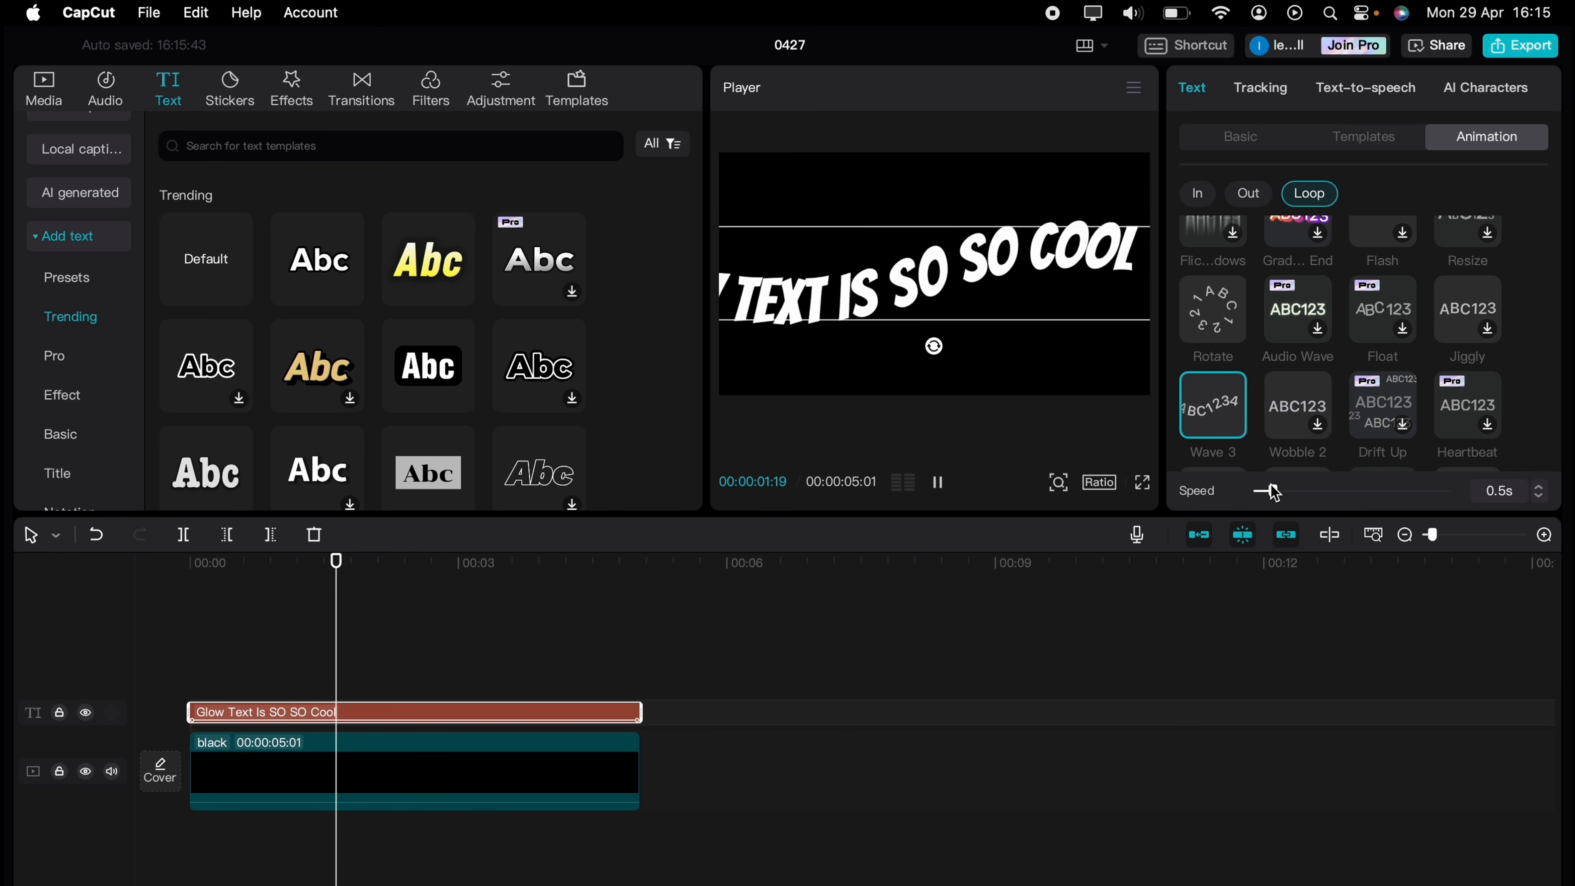
Set the Wave 3 loop animation speed to 3.0s and export the video as a 4K HEVC mov at 30fps.
{"action": "left_click_drag", "start_coordinate": [1270, 491], "coordinate": [1371, 493]}
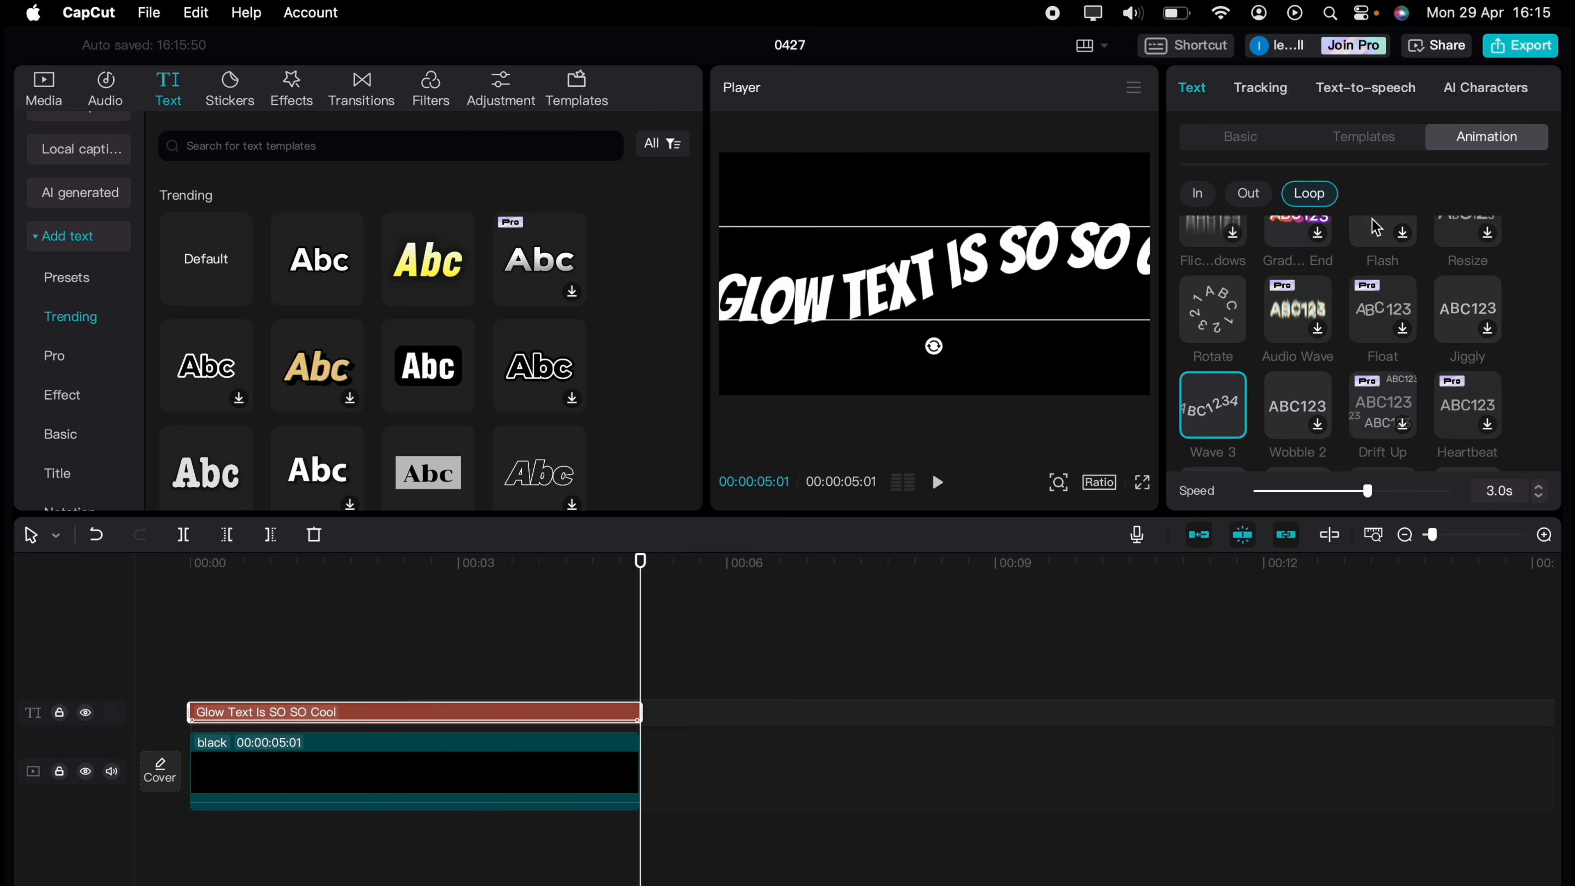
{"action": "left_click", "coordinate": [1508, 56]}
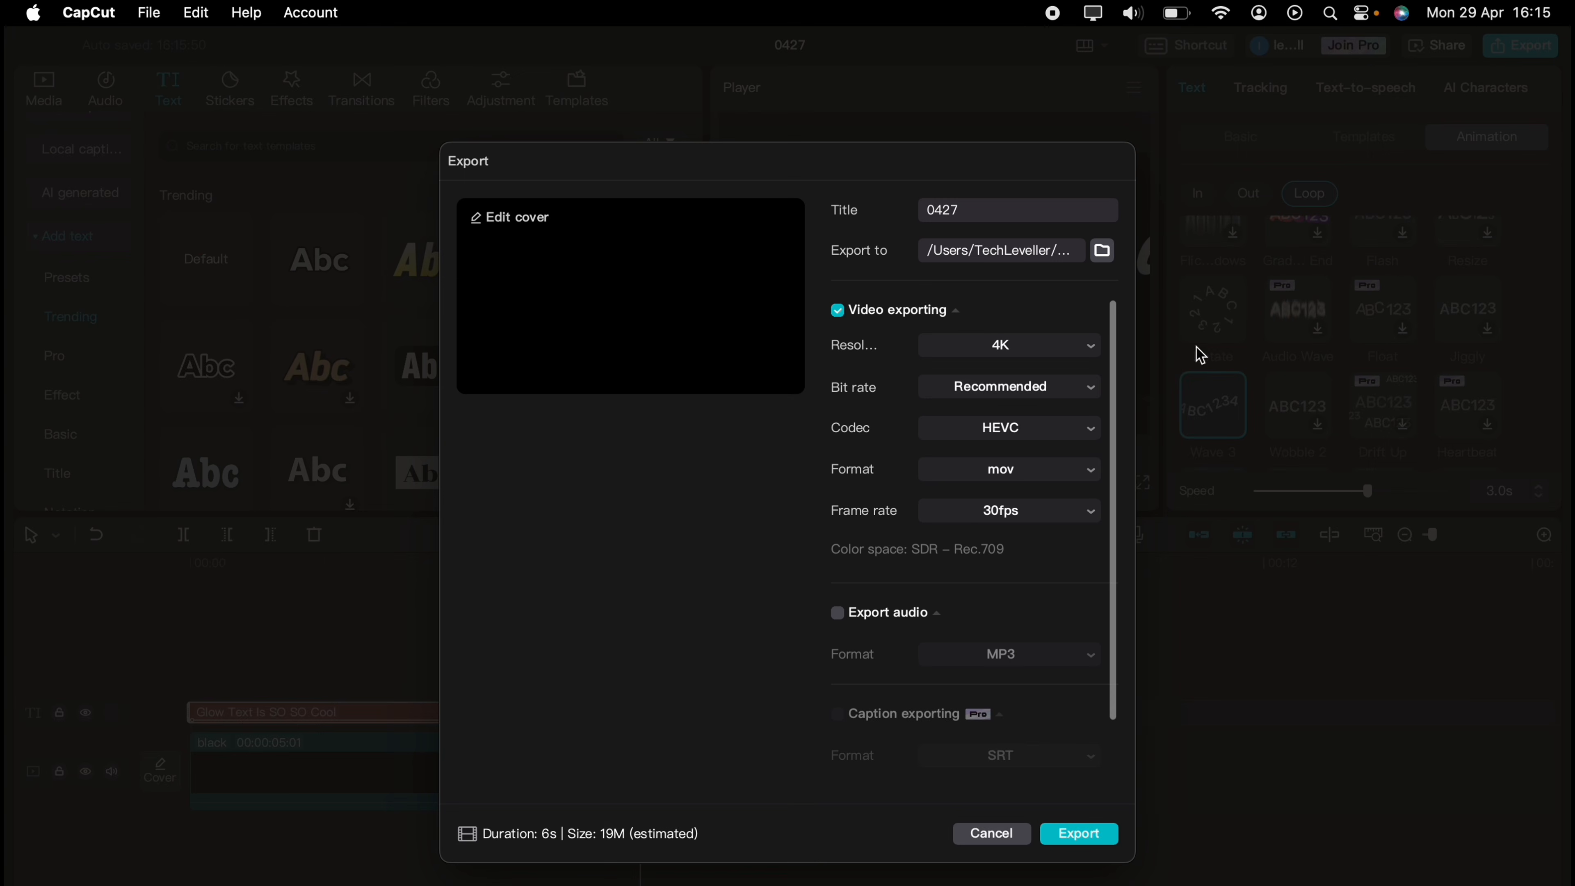
{"action": "left_click", "coordinate": [1079, 833]}
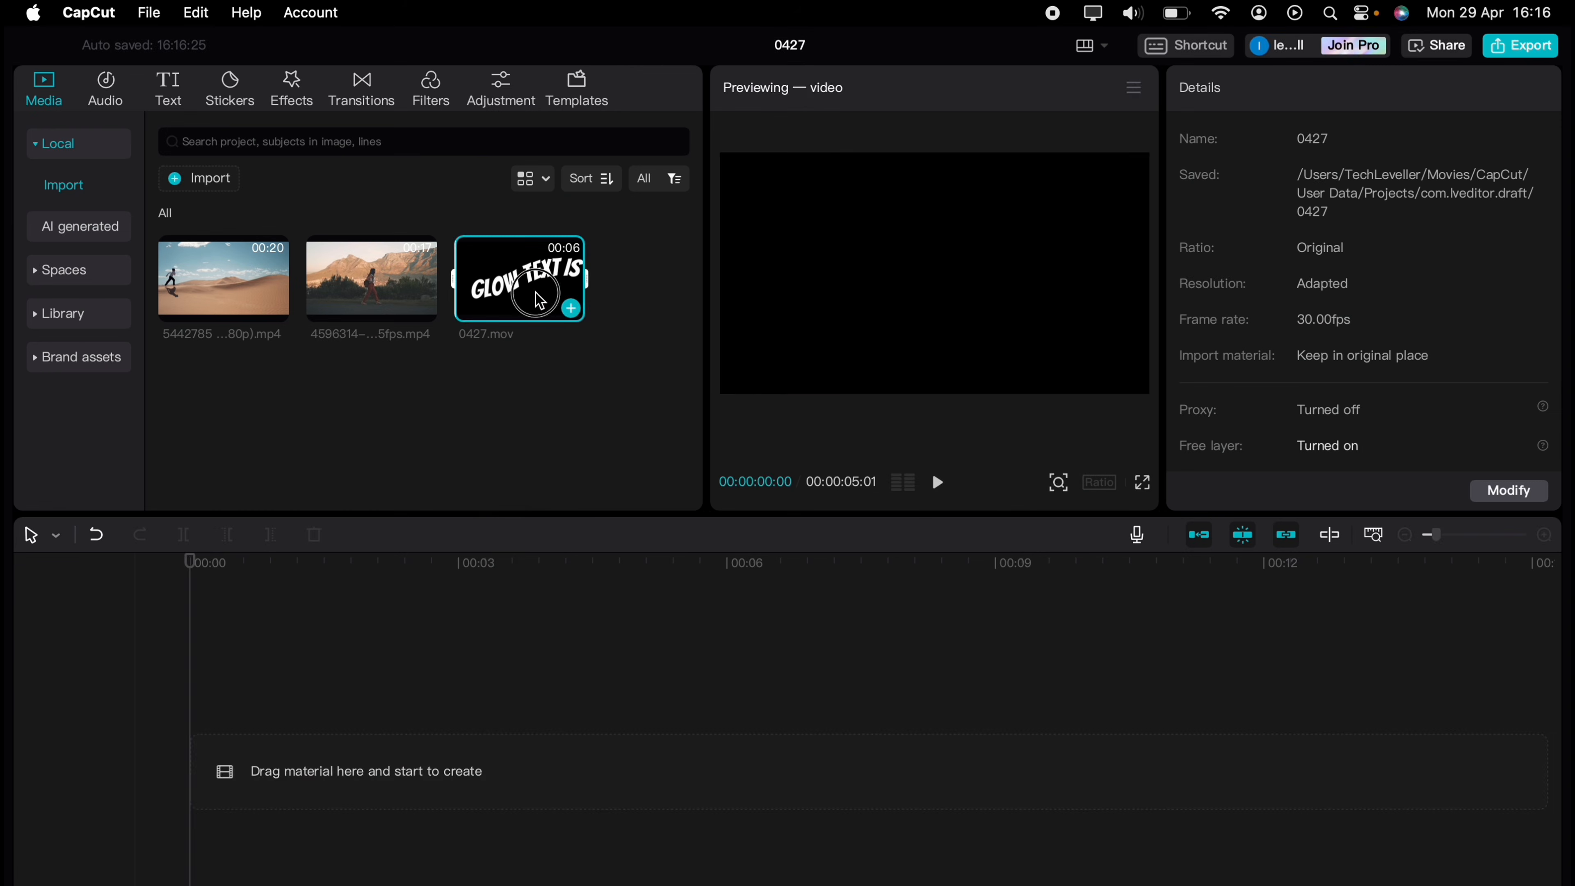
Place the exported 0427.mov at the start of the empty timeline and search the video effects for "edge glow".
{"action": "left_click_drag", "start_coordinate": [521, 280], "coordinate": [327, 758]}
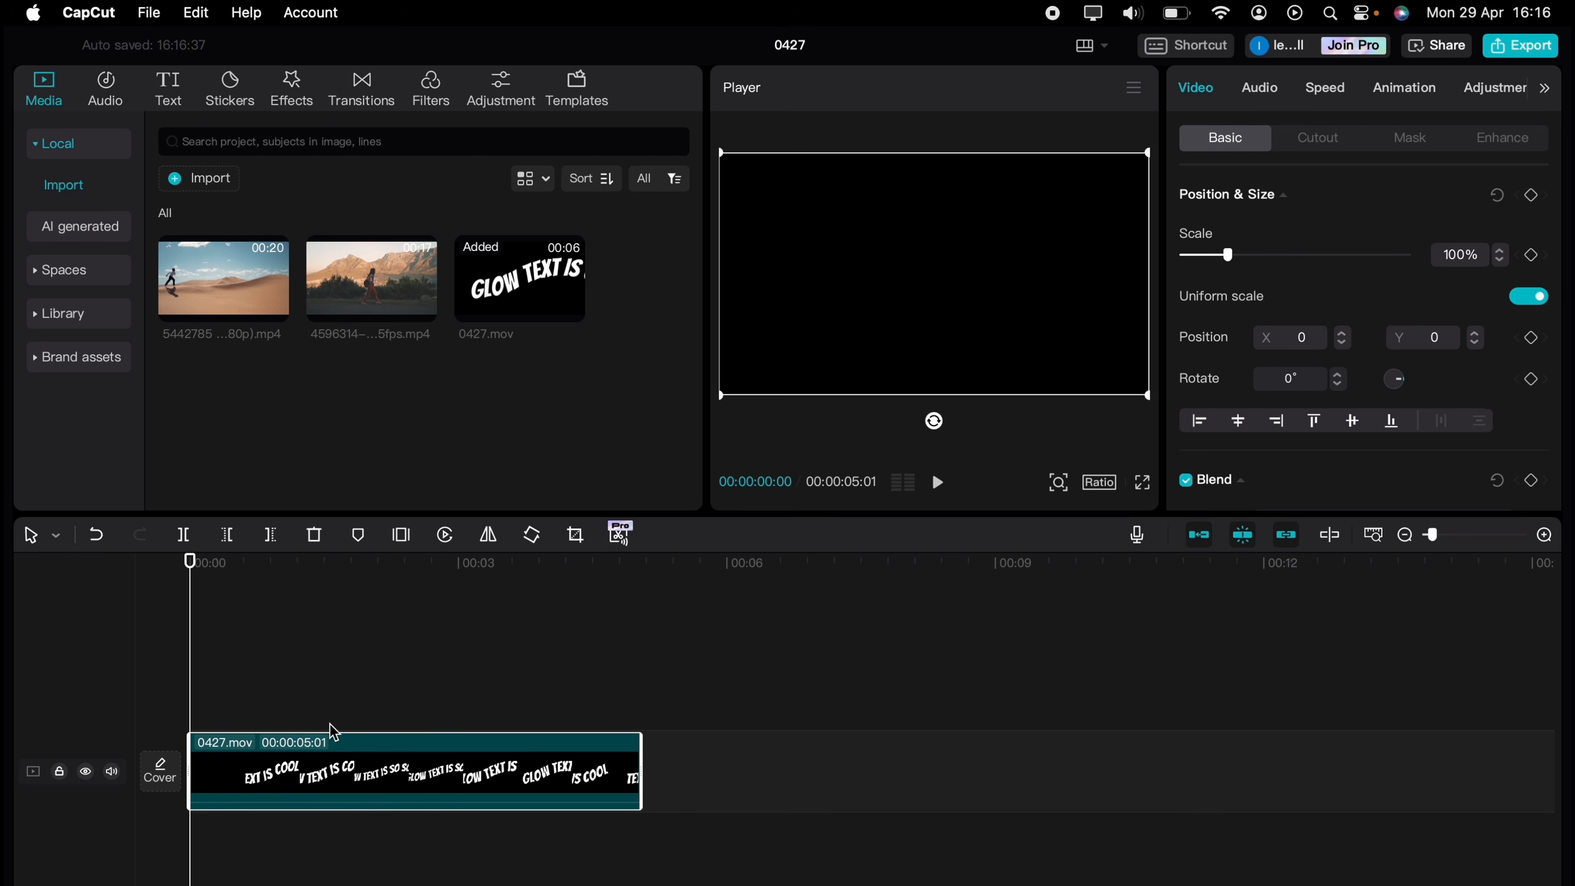
{"action": "left_click", "coordinate": [293, 106]}
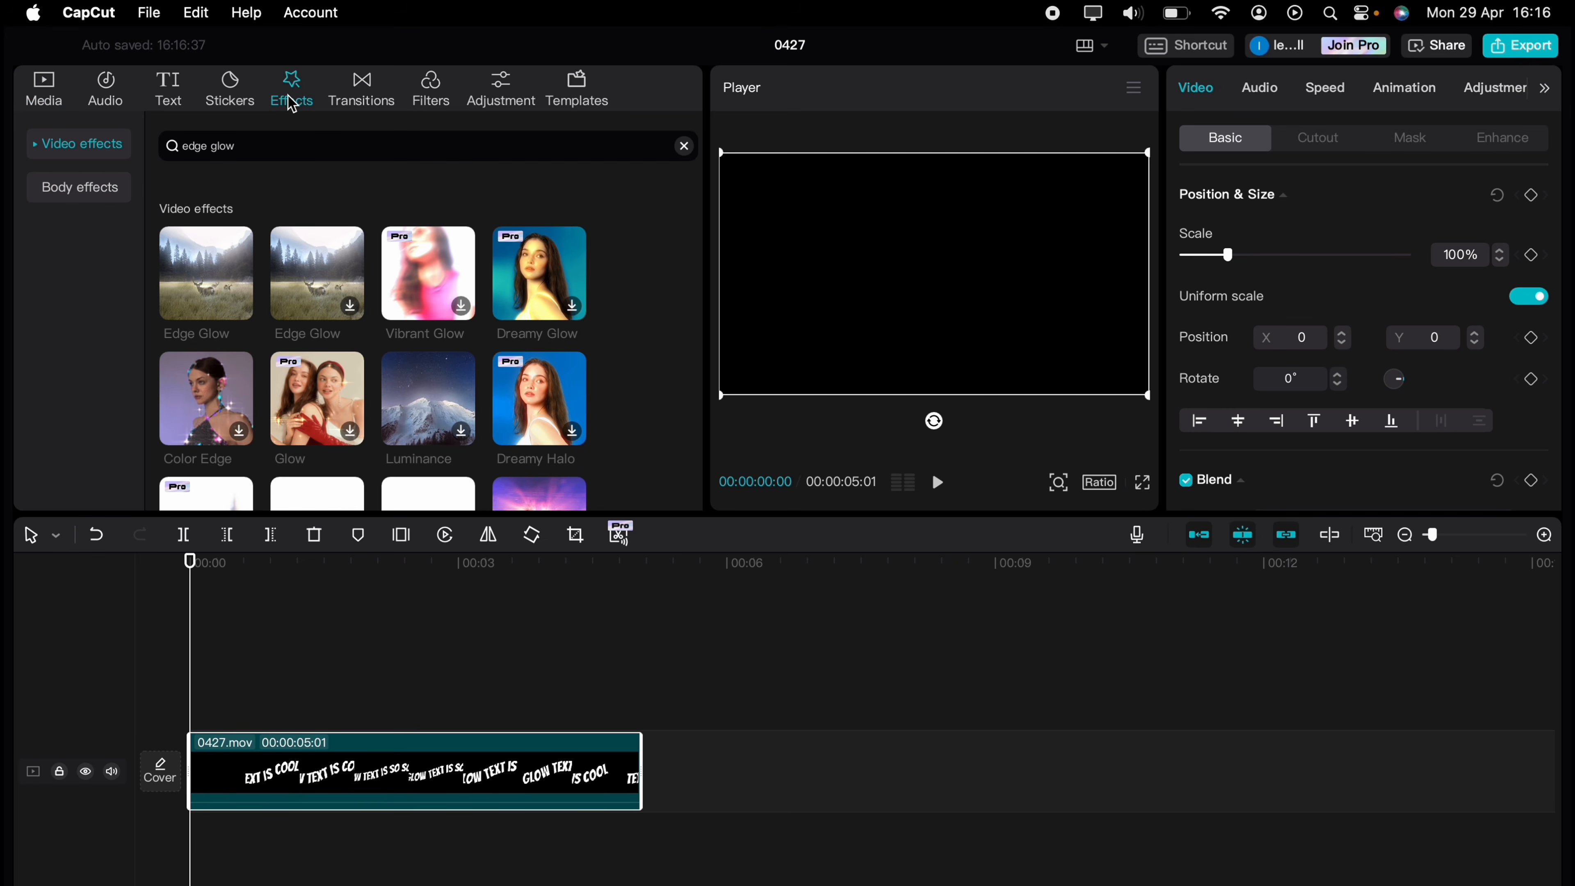
{"action": "left_click", "coordinate": [38, 151]}
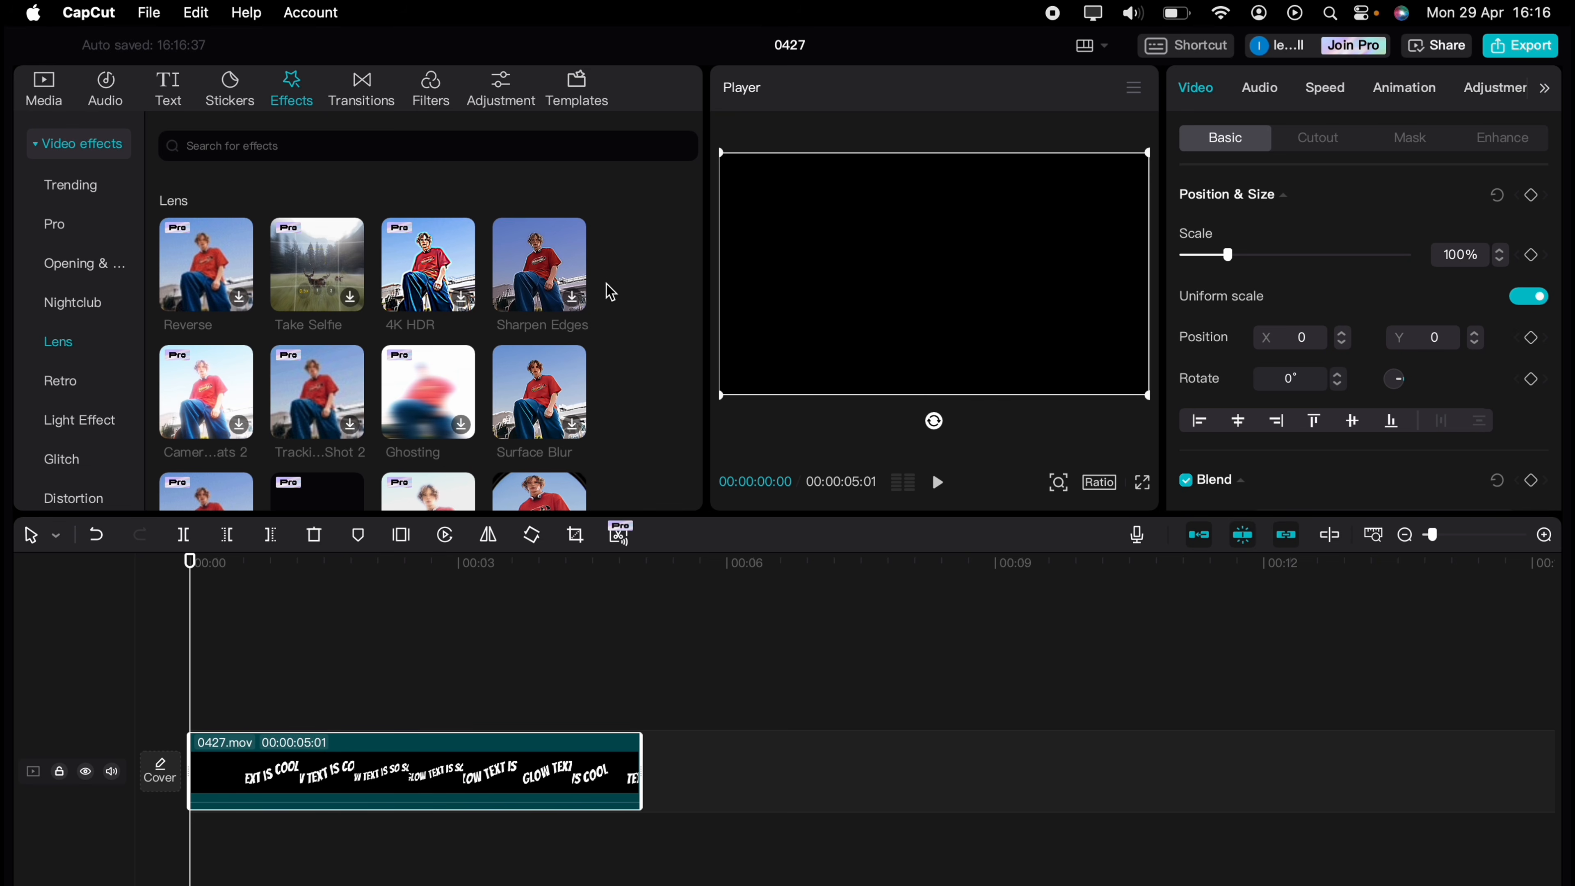
{"action": "scroll", "coordinate": [646, 358], "scroll_direction": "down", "scroll_amount": 5}
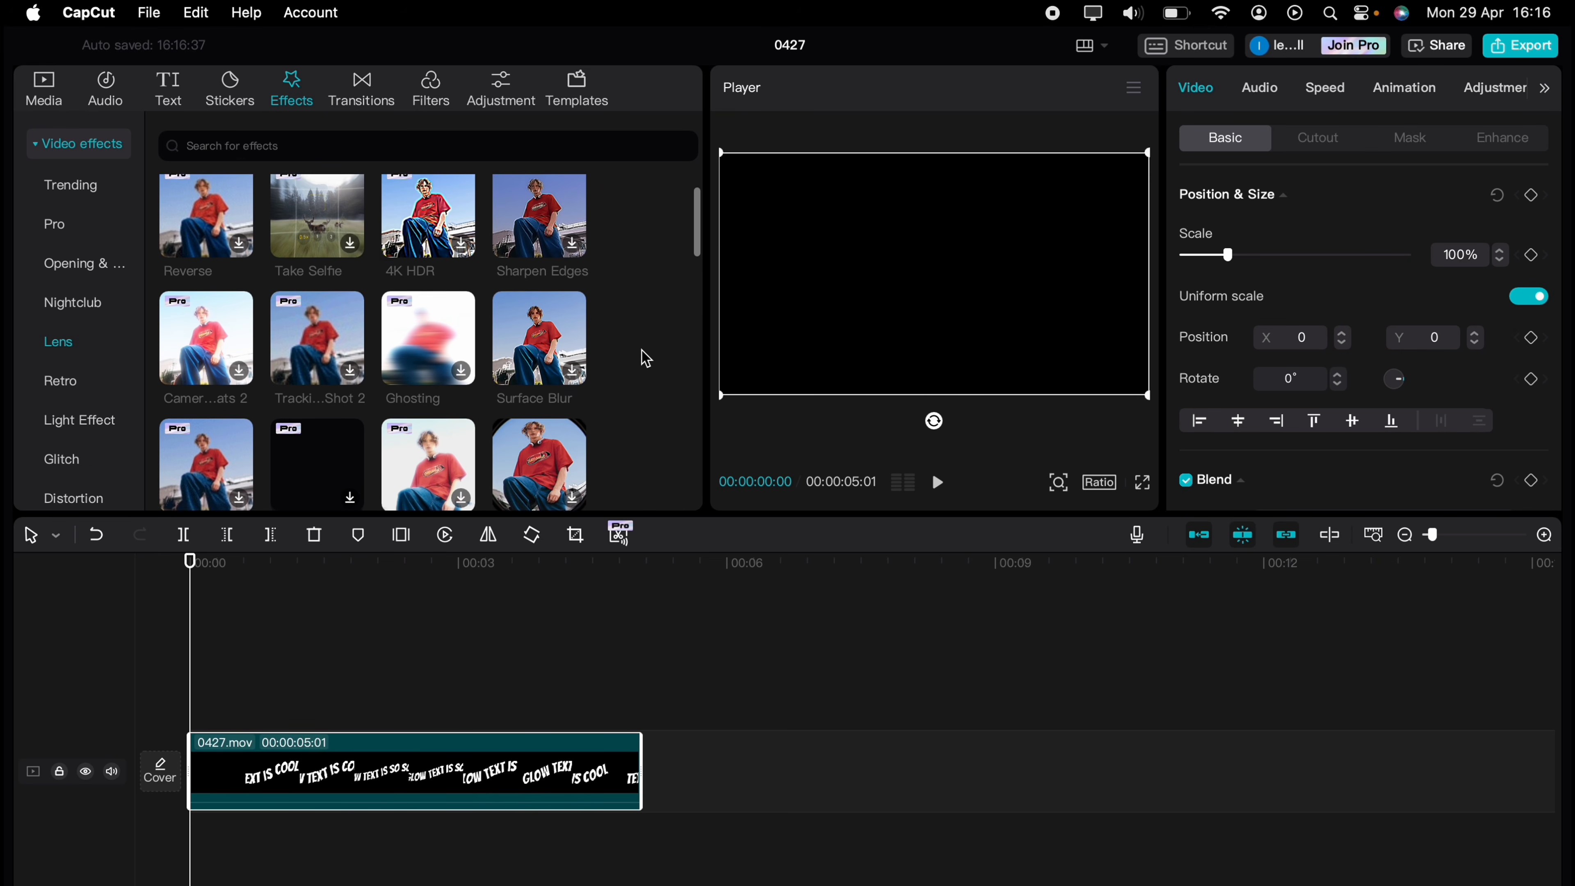
{"action": "scroll", "coordinate": [646, 359], "scroll_direction": "down", "scroll_amount": 2}
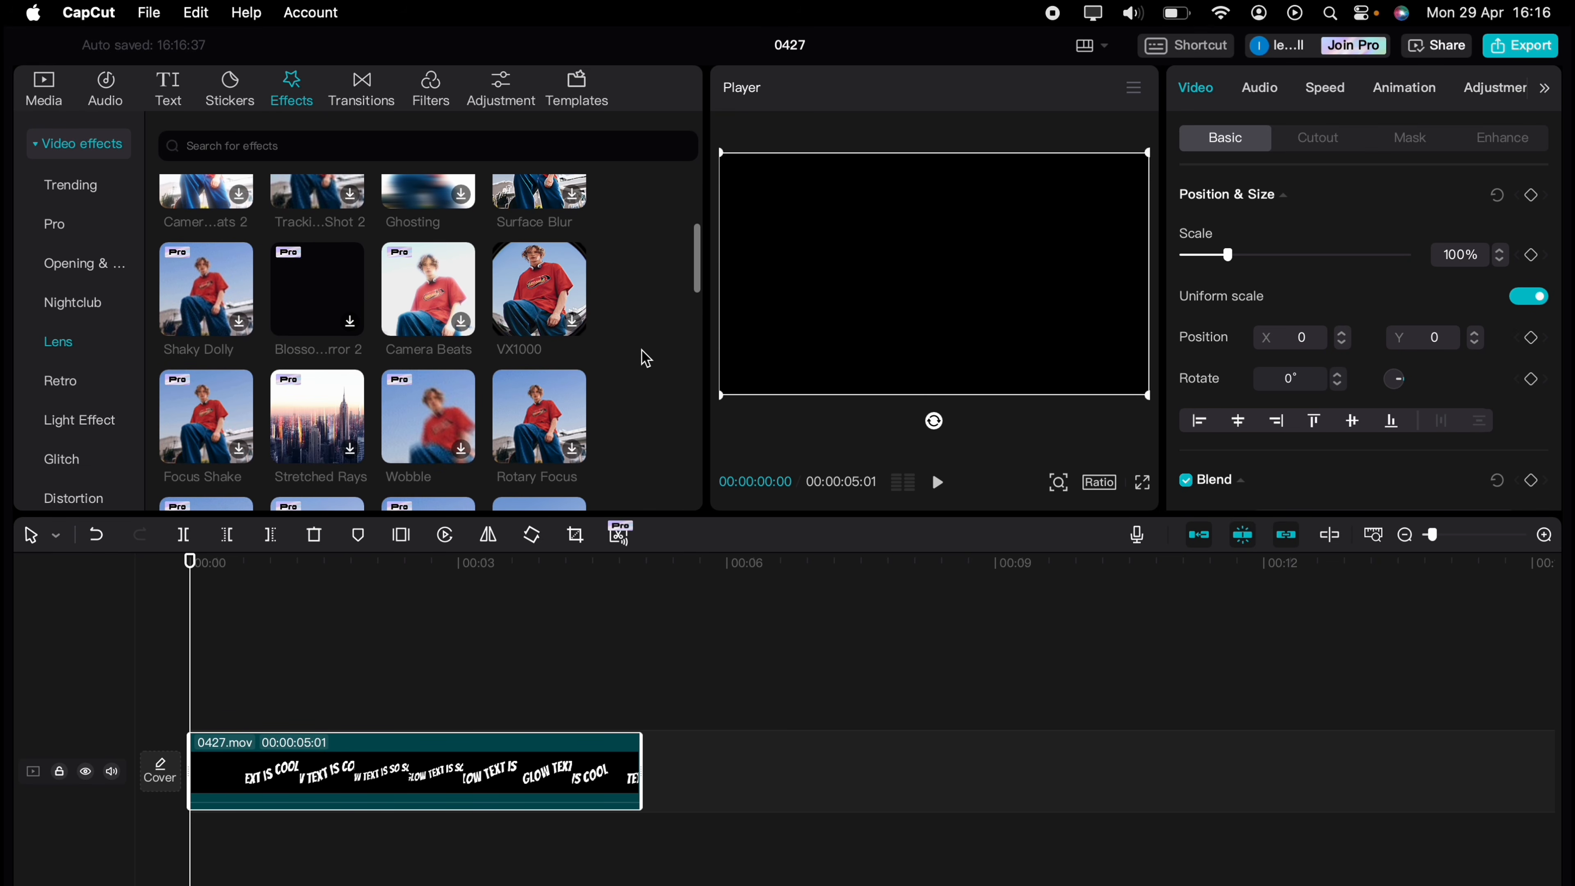
{"action": "left_click", "coordinate": [326, 154]}
{"action": "type", "text": "edge glow"}
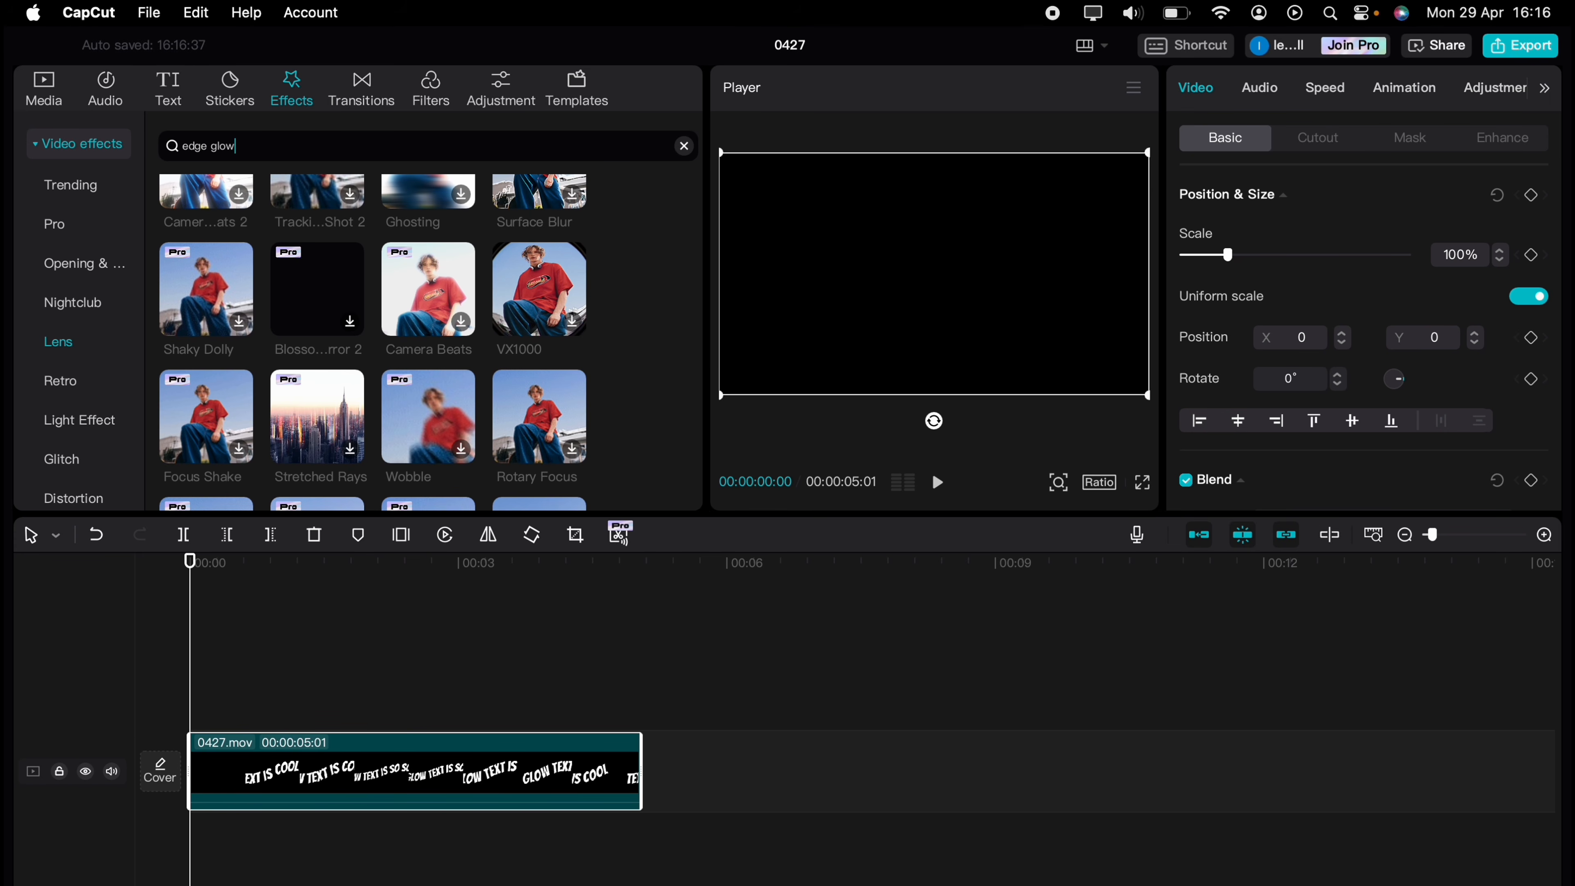
{"action": "key", "text": "Return"}
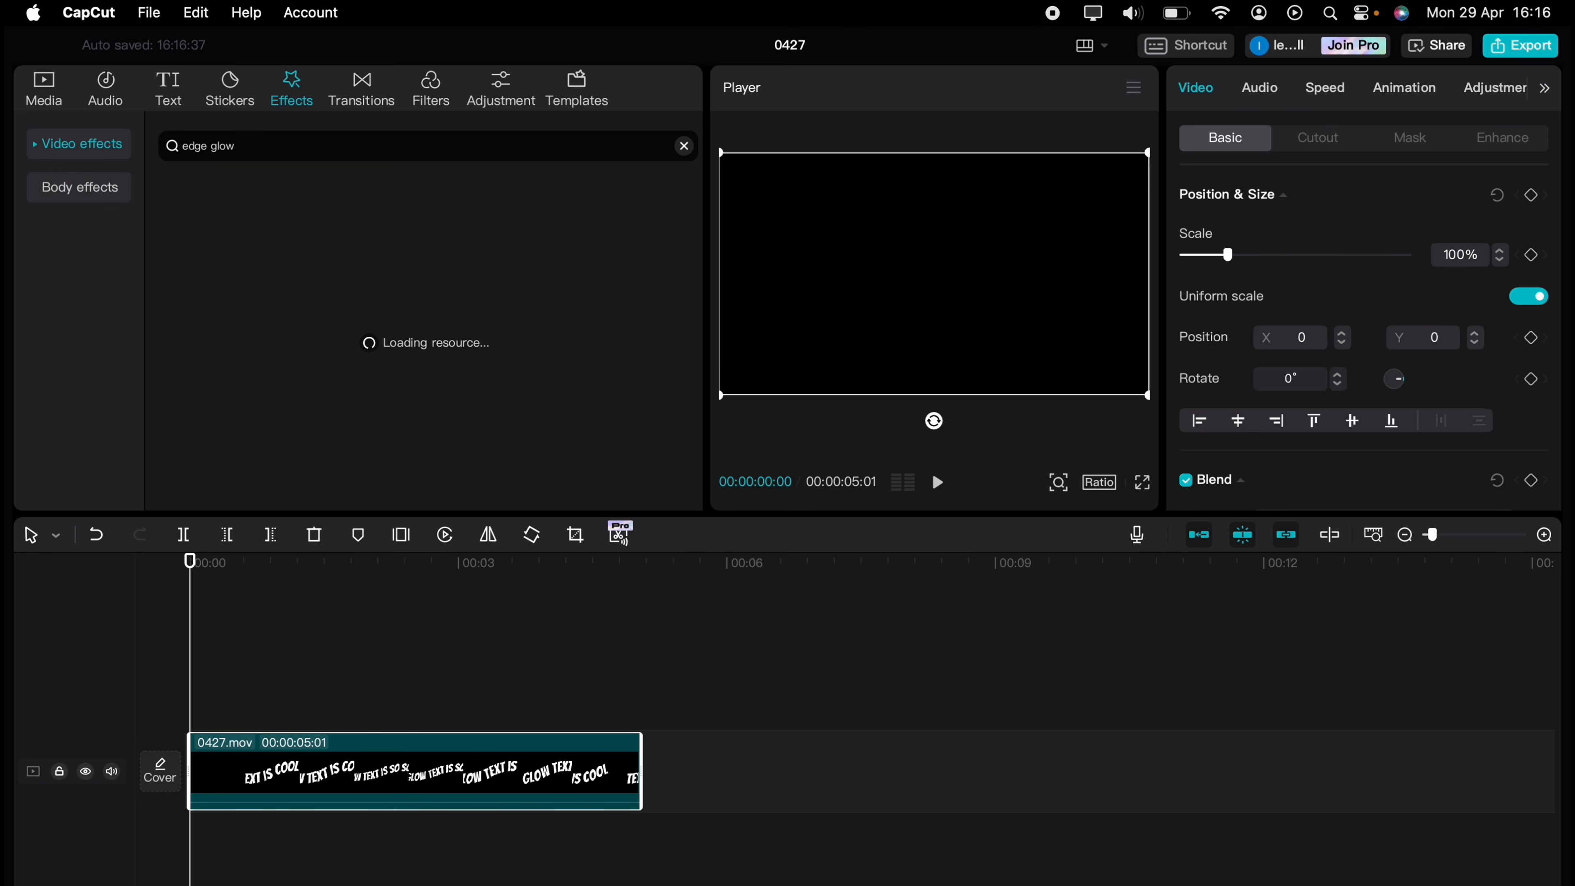
Add the Edge Glow effect above 0427.mov, extend it to the clip's end and set its glow to 11.
{"action": "left_click_drag", "start_coordinate": [206, 273], "coordinate": [197, 695]}
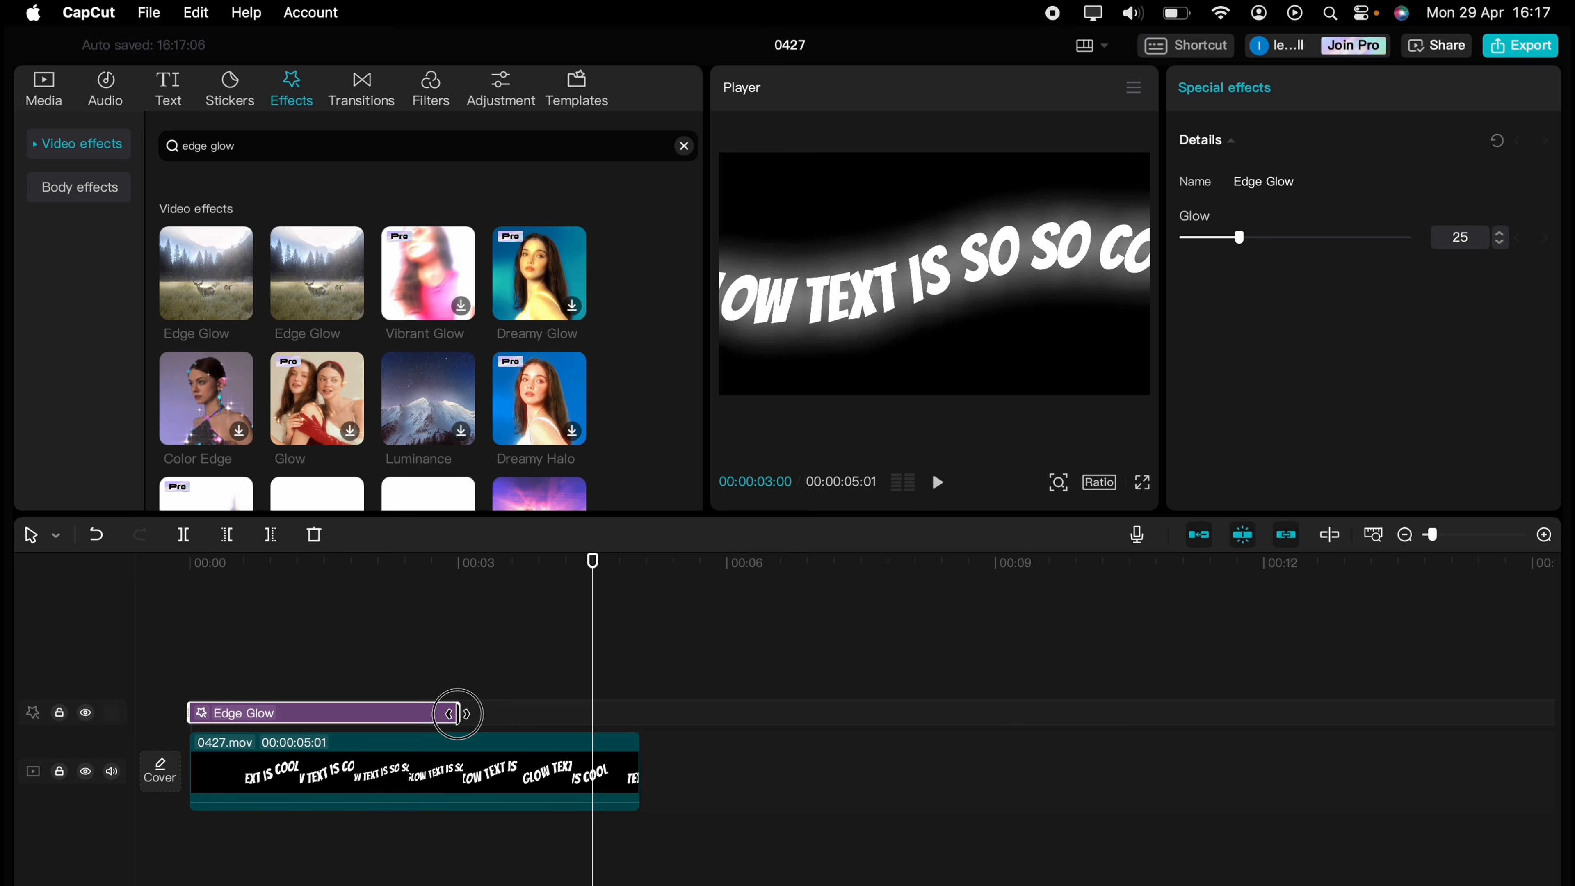
{"action": "left_click_drag", "start_coordinate": [459, 711], "coordinate": [641, 711]}
{"action": "left_click_drag", "start_coordinate": [1240, 238], "coordinate": [1202, 238]}
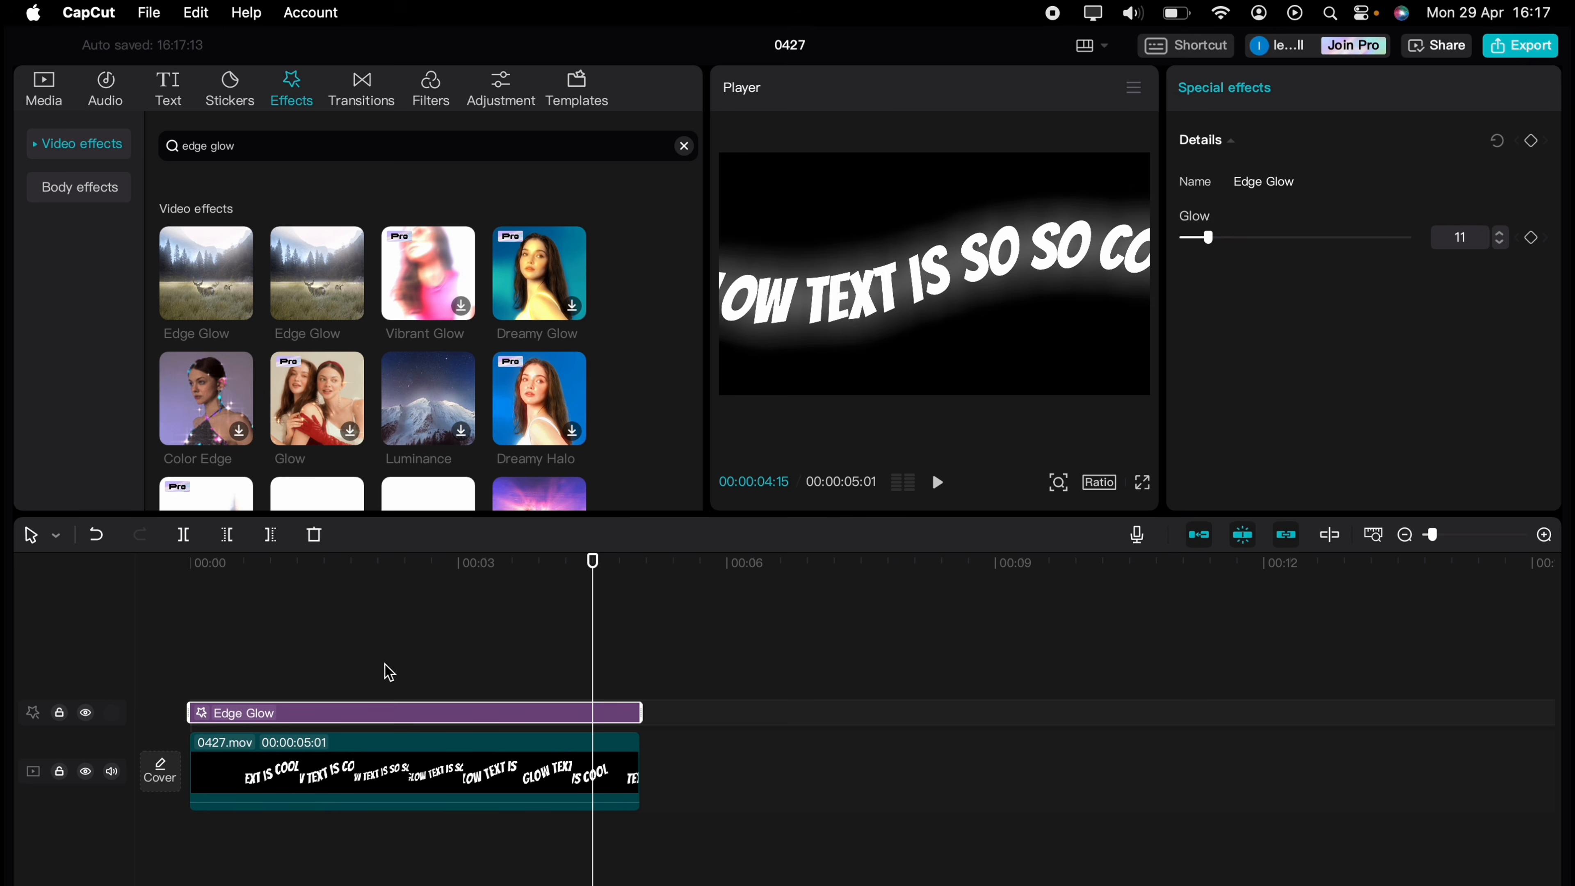
Return to the start of the timeline and search the stock media library for "RGB Light".
{"action": "left_click", "coordinate": [189, 666]}
{"action": "left_click", "coordinate": [59, 109]}
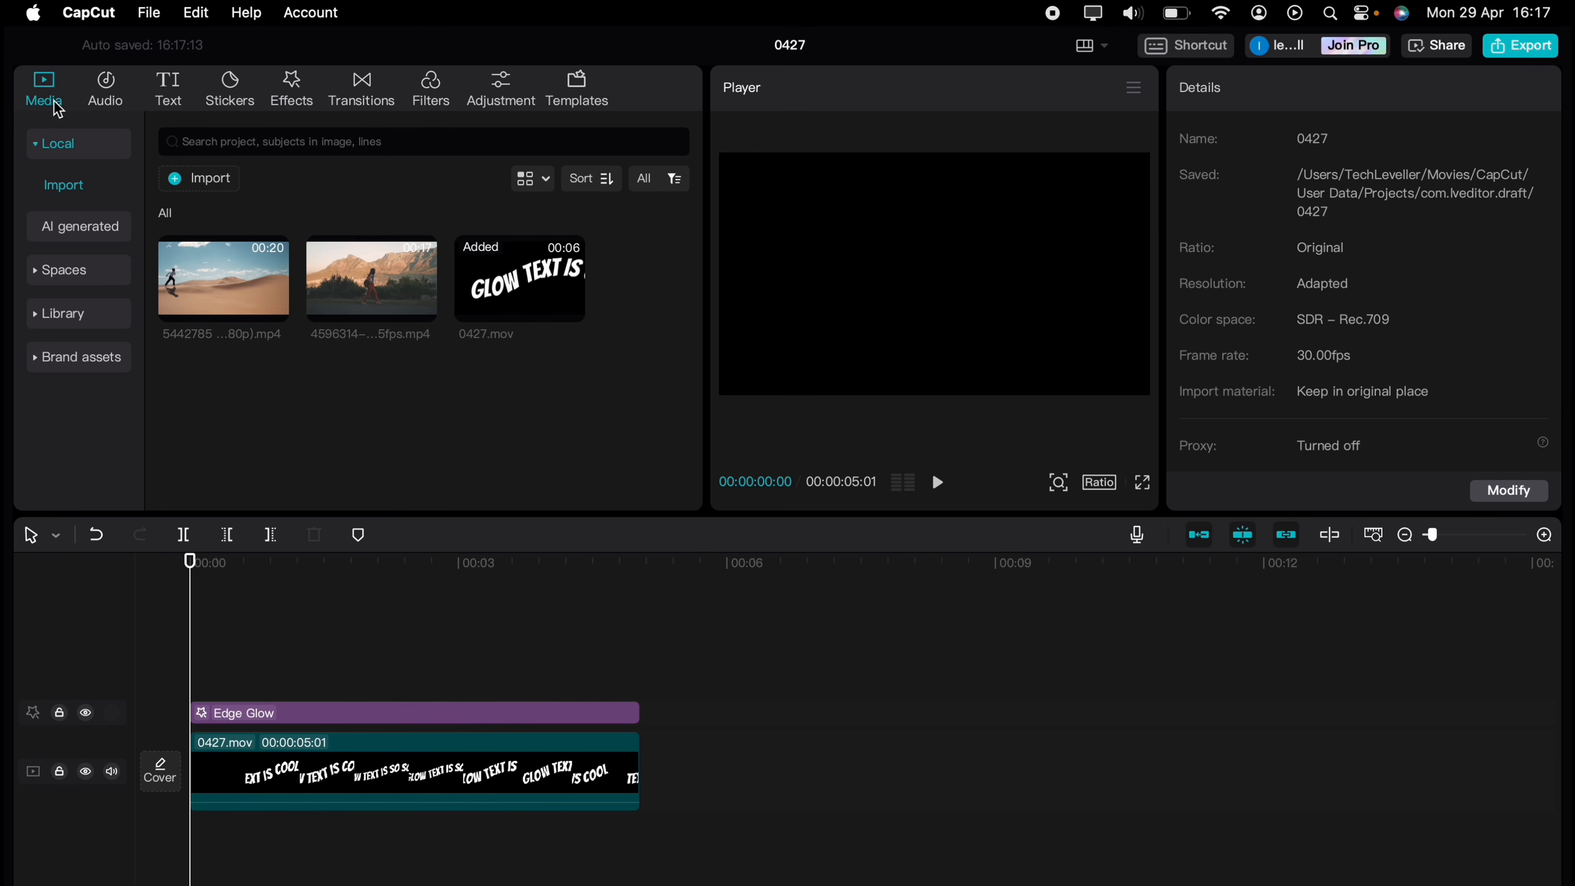
{"action": "left_click", "coordinate": [75, 315]}
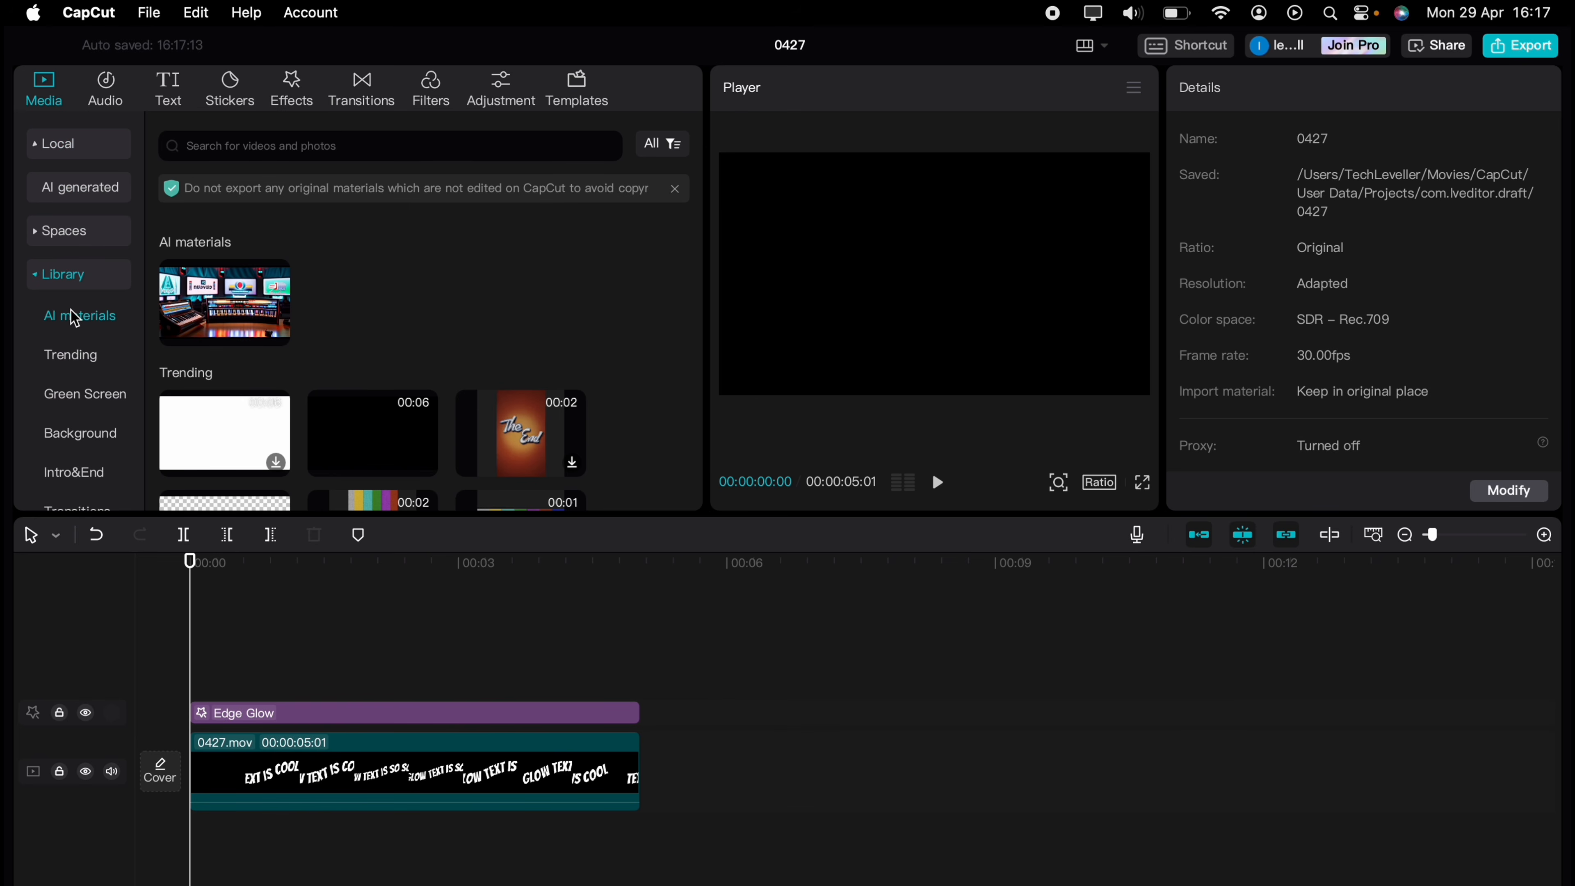
{"action": "left_click", "coordinate": [251, 147]}
{"action": "type", "text": "RG"}
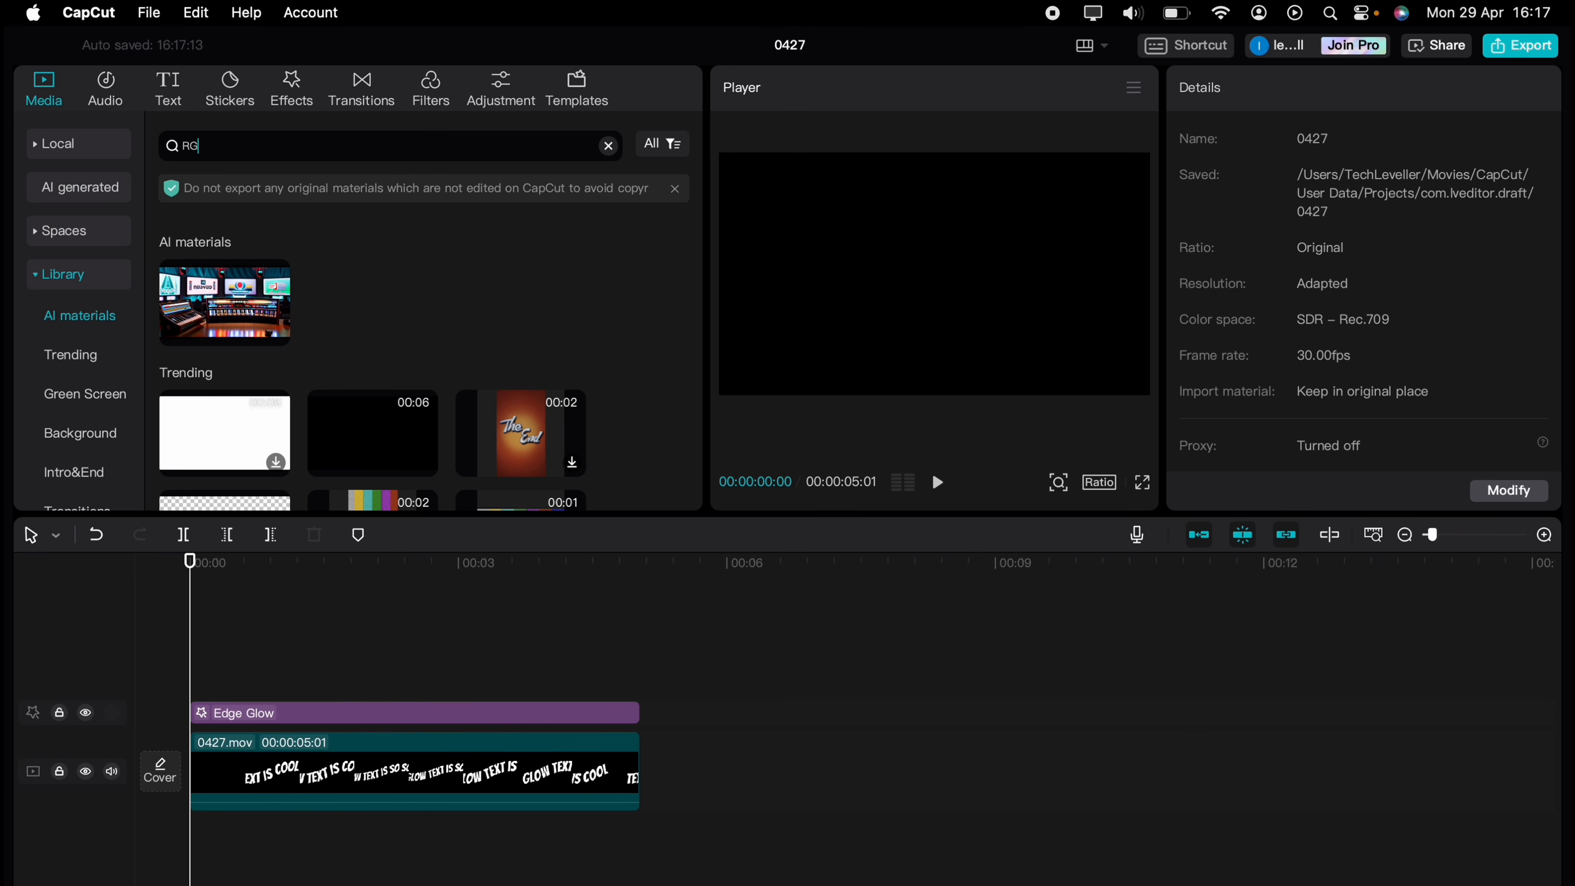
{"action": "type", "text": "B Light"}
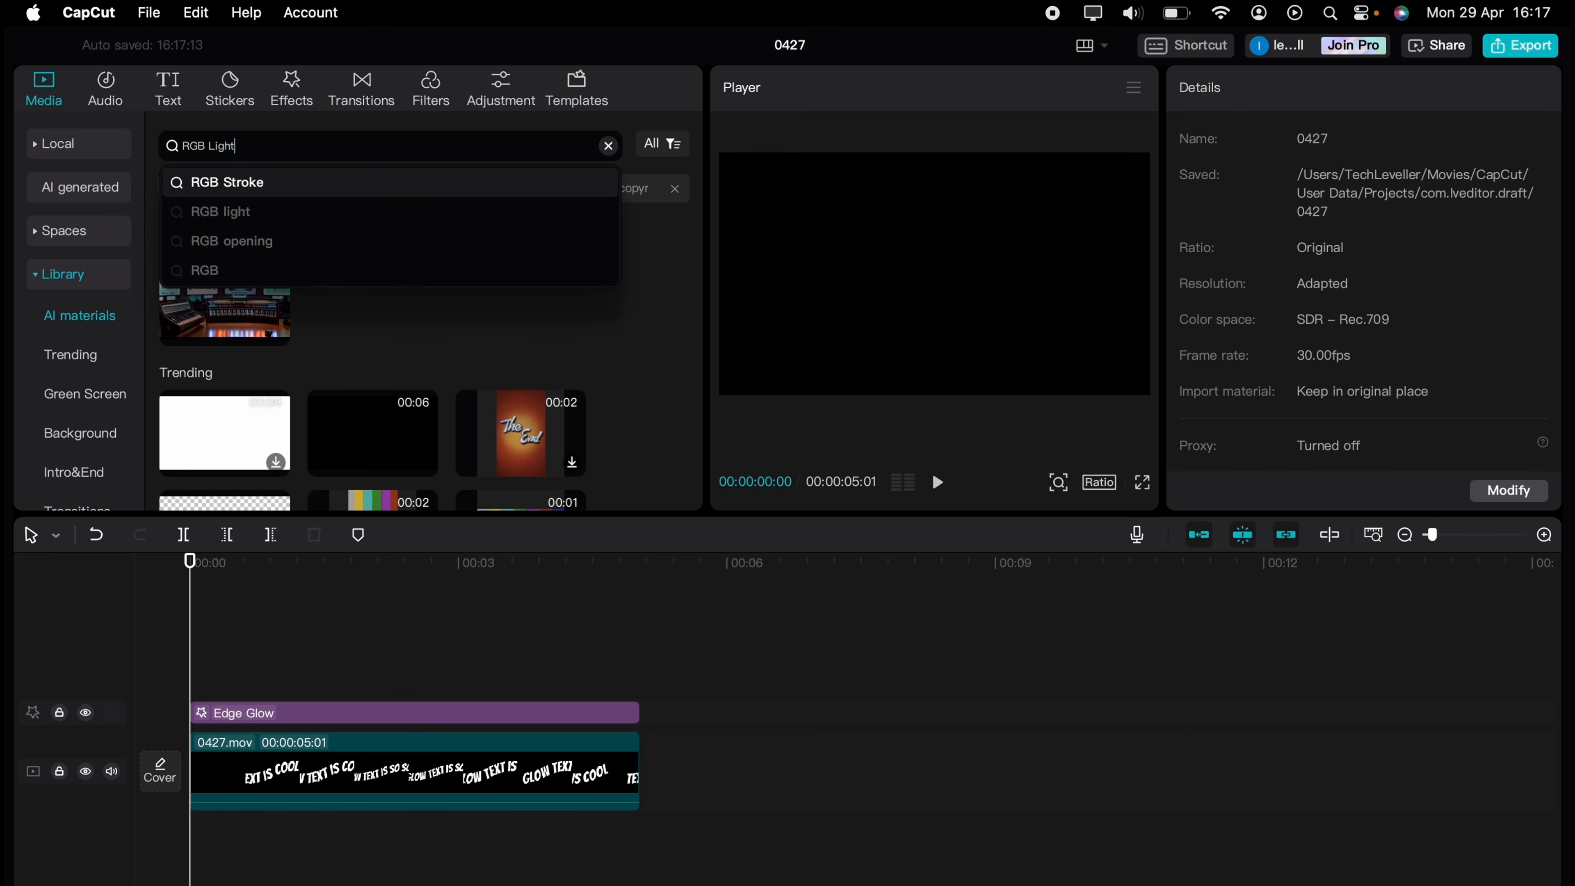
{"action": "key", "text": "Return"}
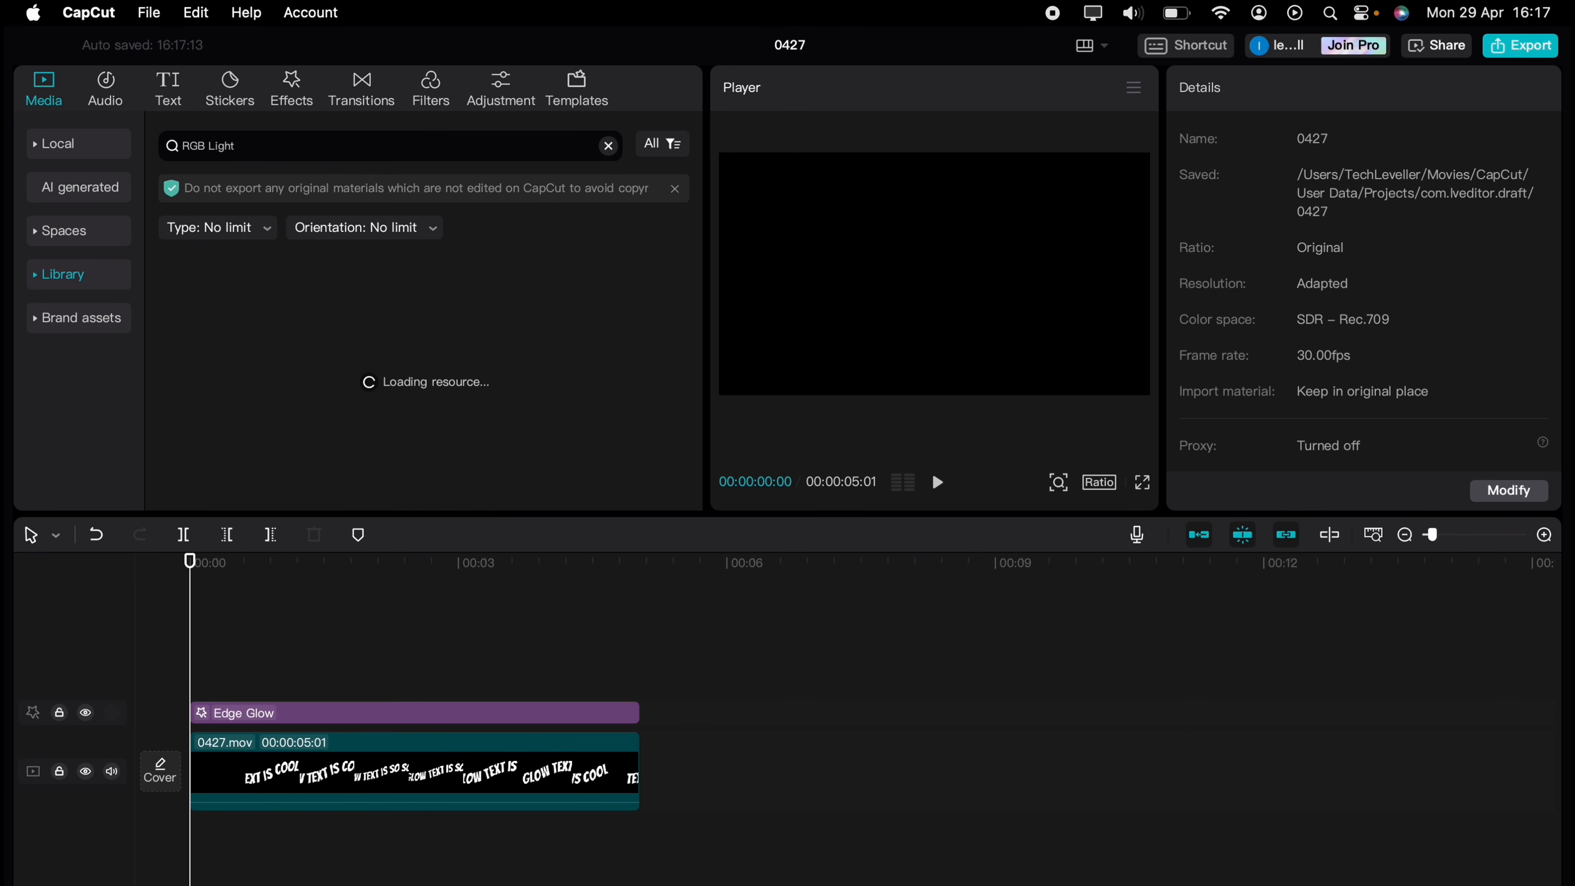
{"action": "scroll", "coordinate": [288, 394], "scroll_direction": "down", "scroll_amount": 10}
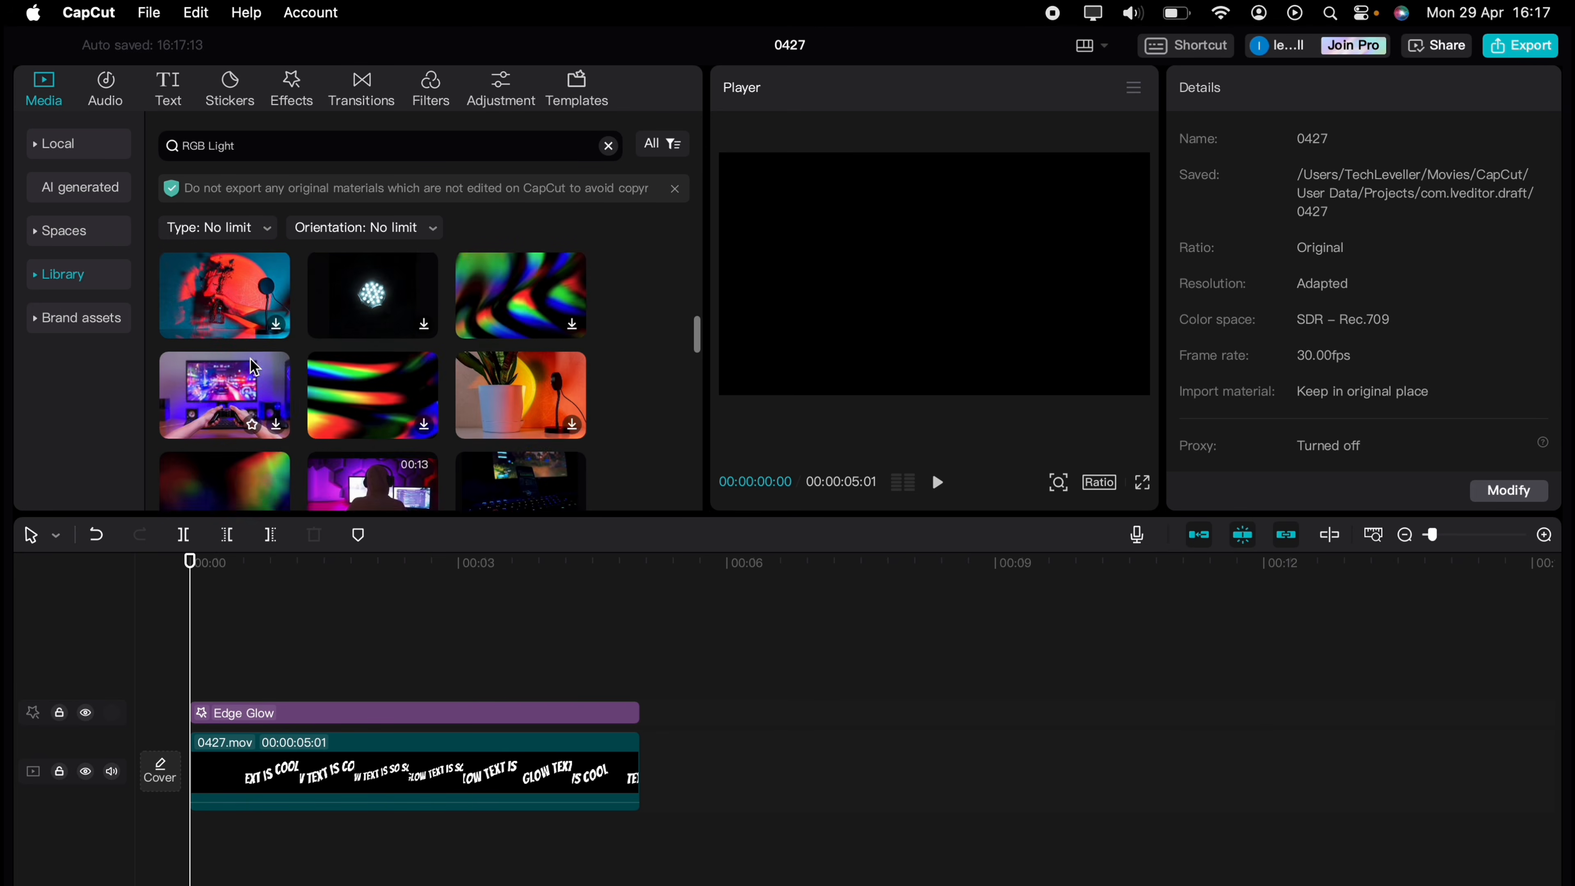
Search the stock library for "RGB" and add the RGB noise seamless pattern to the start of the timeline.
{"action": "left_click", "coordinate": [282, 146]}
{"action": "key", "text": "BackSpace"}
{"action": "key", "text": "BackSpace"}
{"action": "key", "text": "BackSpace"}
{"action": "key", "text": "BackSpace"}
{"action": "key", "text": "BackSpace"}
{"action": "key", "text": "BackSpace"}
{"action": "key", "text": "Return"}
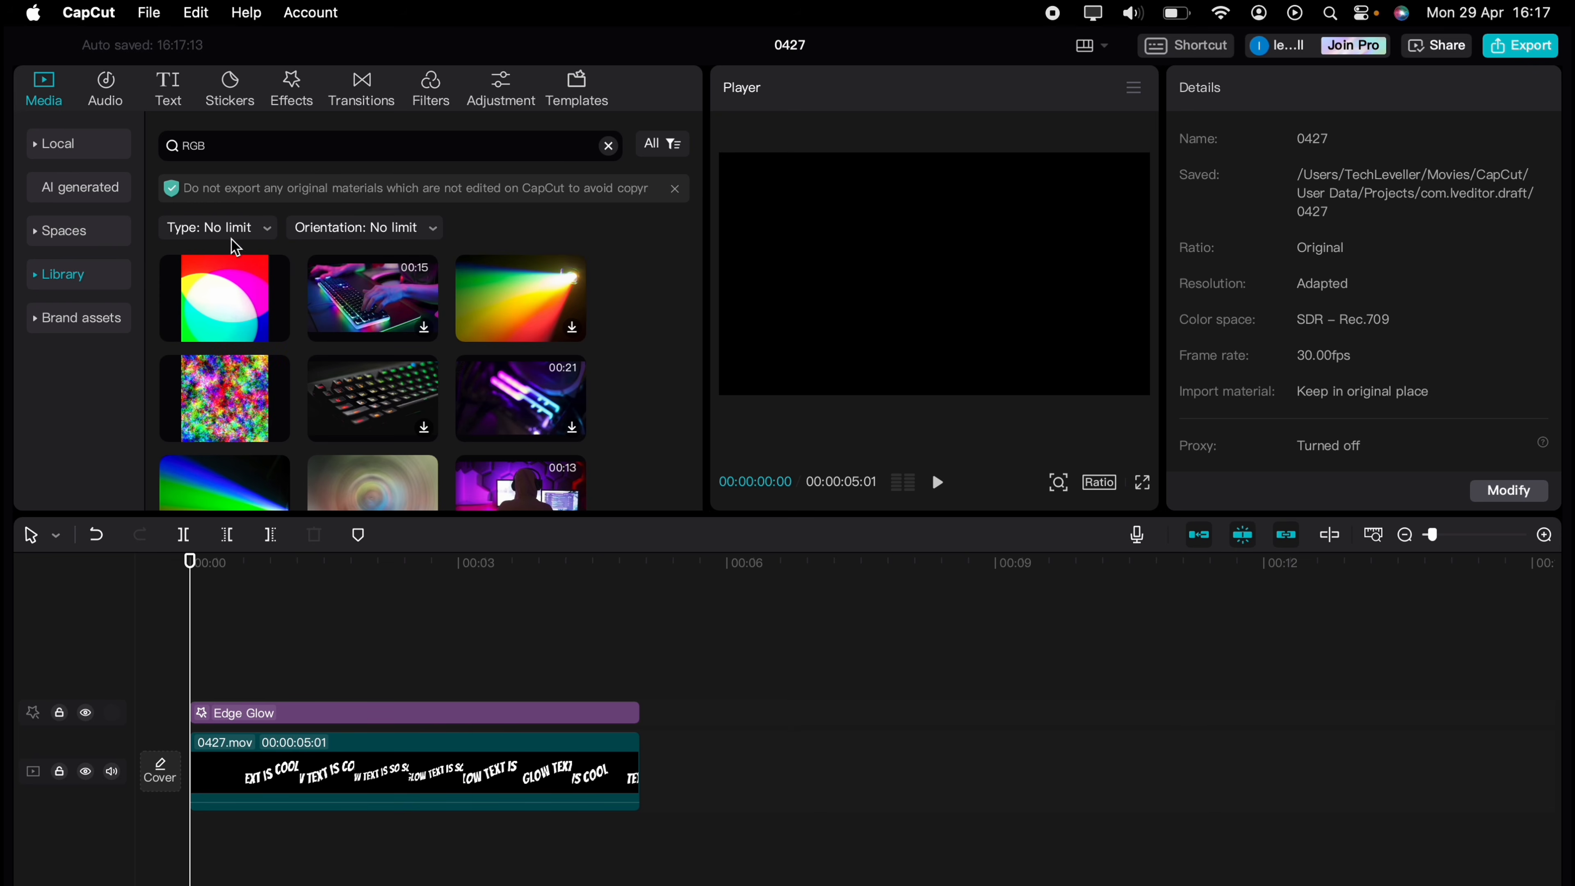
{"action": "scroll", "coordinate": [228, 260], "scroll_direction": "down", "scroll_amount": 3}
{"action": "scroll", "coordinate": [227, 265], "scroll_direction": "up", "scroll_amount": 2}
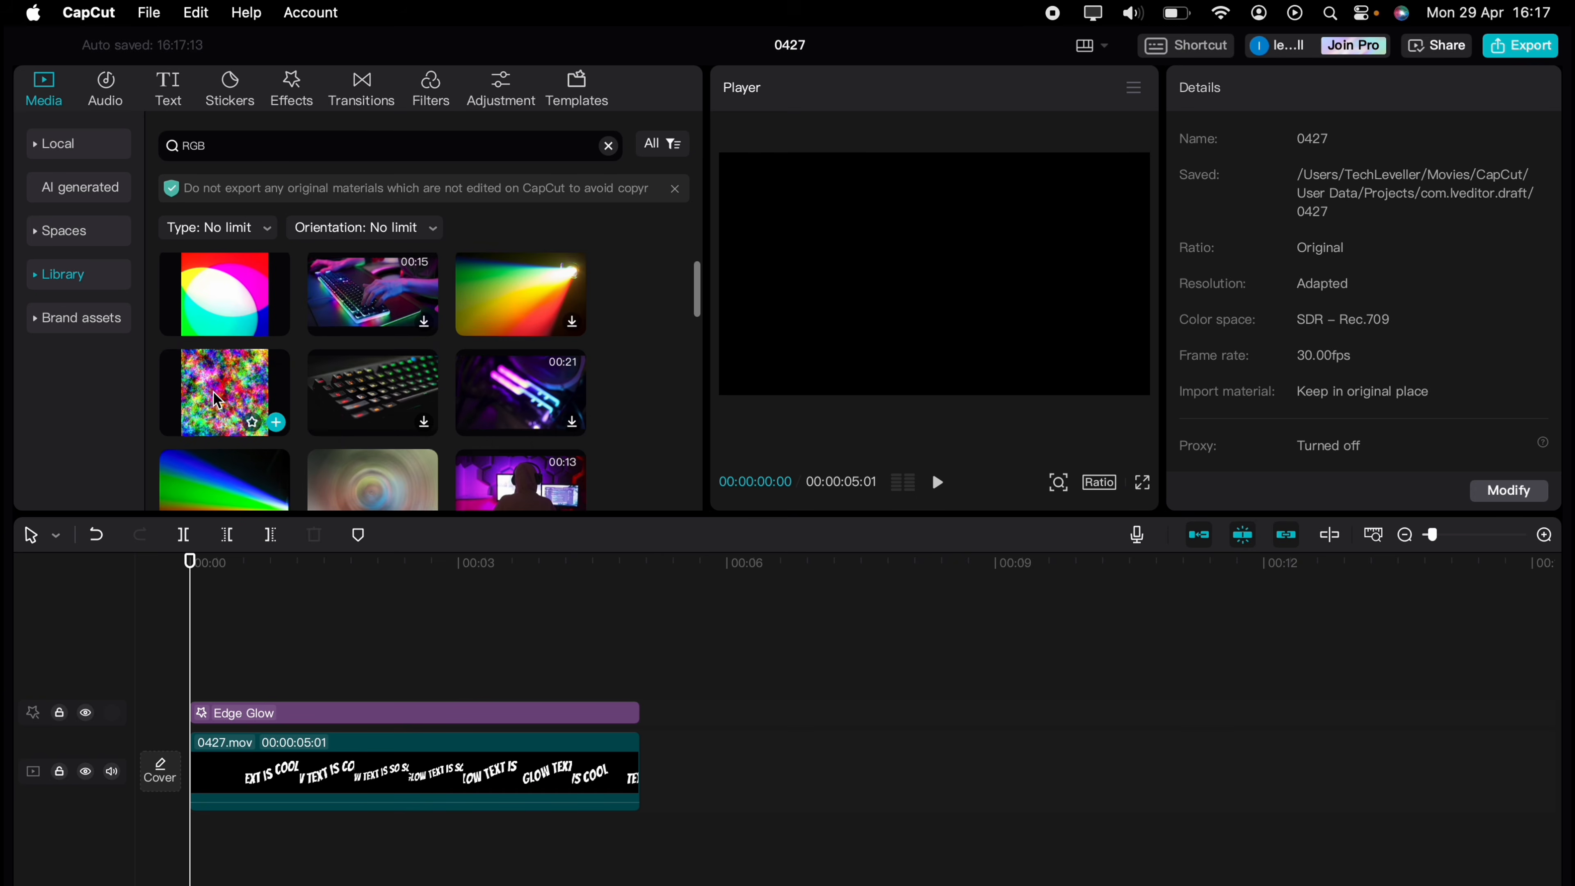
{"action": "left_click_drag", "start_coordinate": [213, 392], "coordinate": [247, 856]}
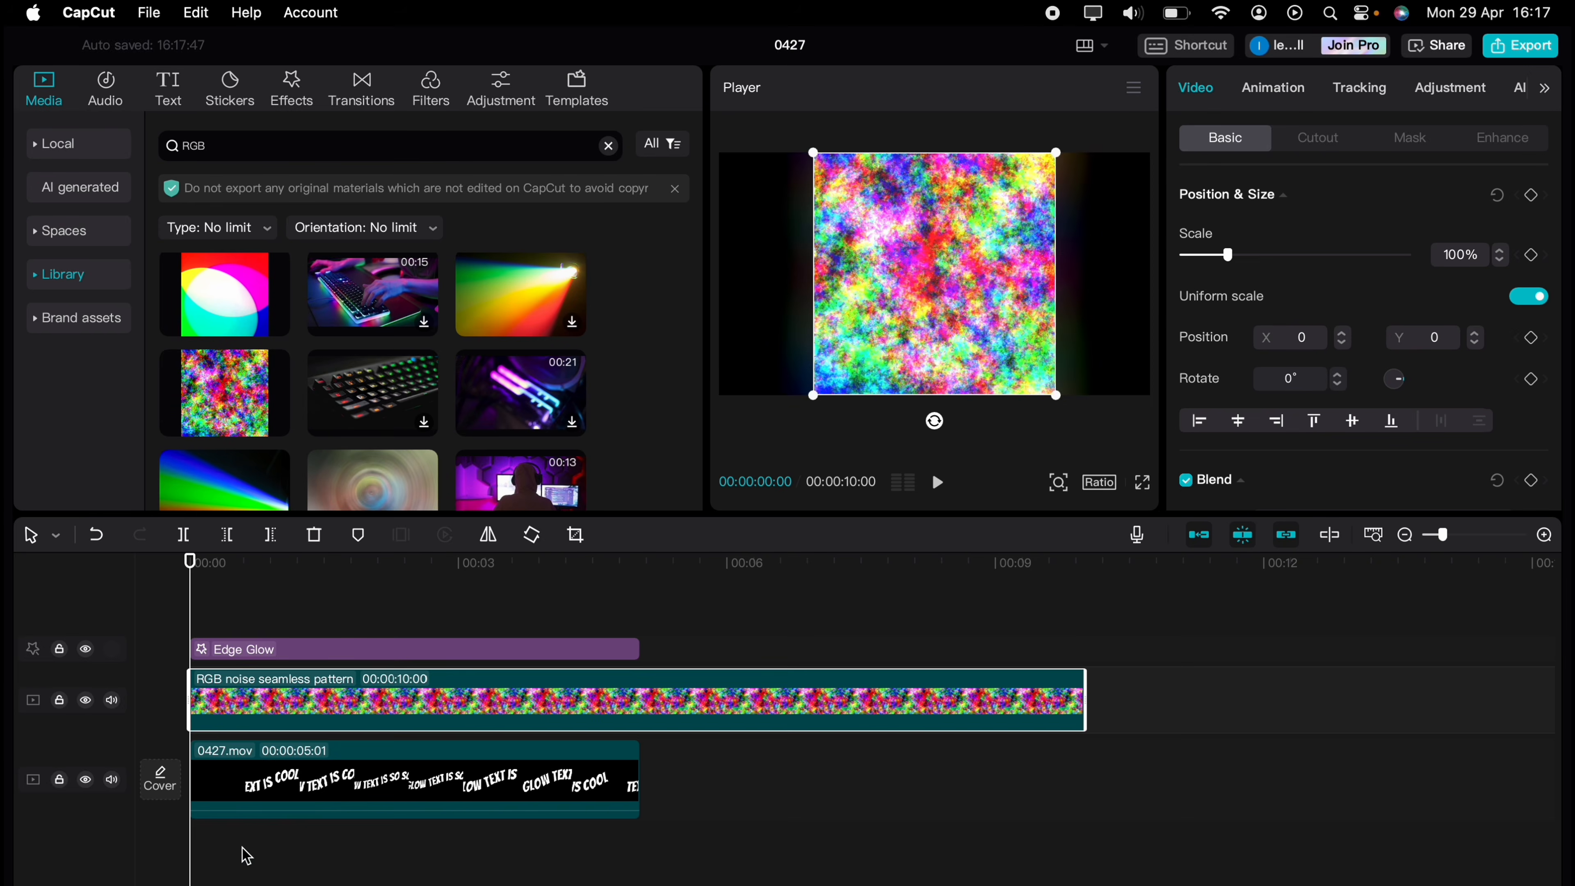
Move 0427.mov to the track above the RGB noise pattern and trim the pattern to the video clip's end.
{"action": "left_click_drag", "start_coordinate": [275, 760], "coordinate": [280, 617]}
{"action": "left_click", "coordinate": [283, 778]}
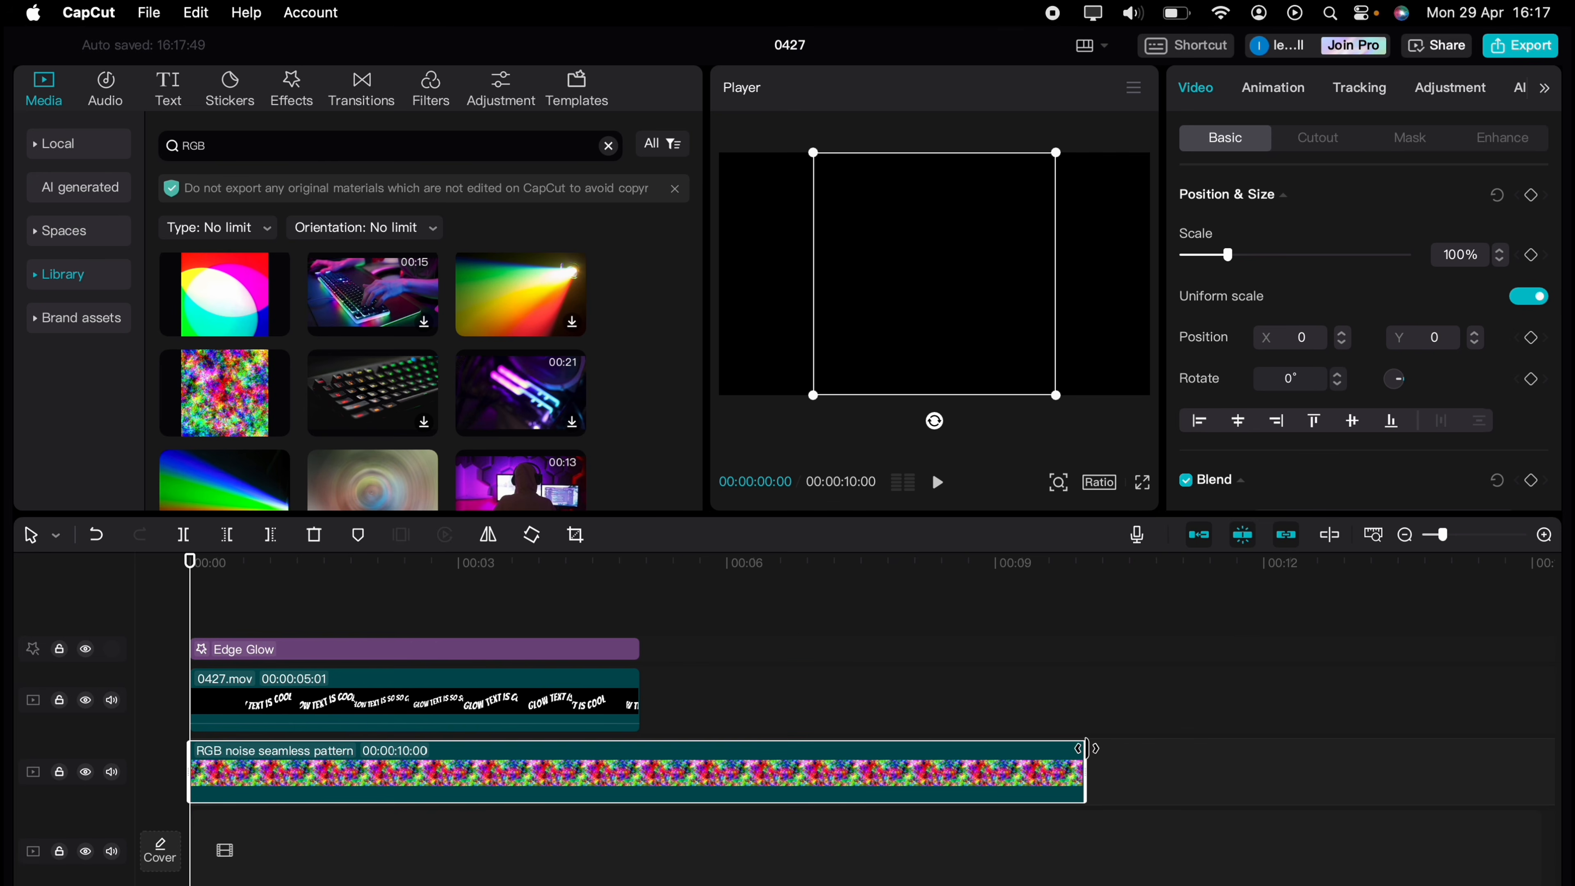
{"action": "left_click_drag", "start_coordinate": [1085, 749], "coordinate": [635, 743]}
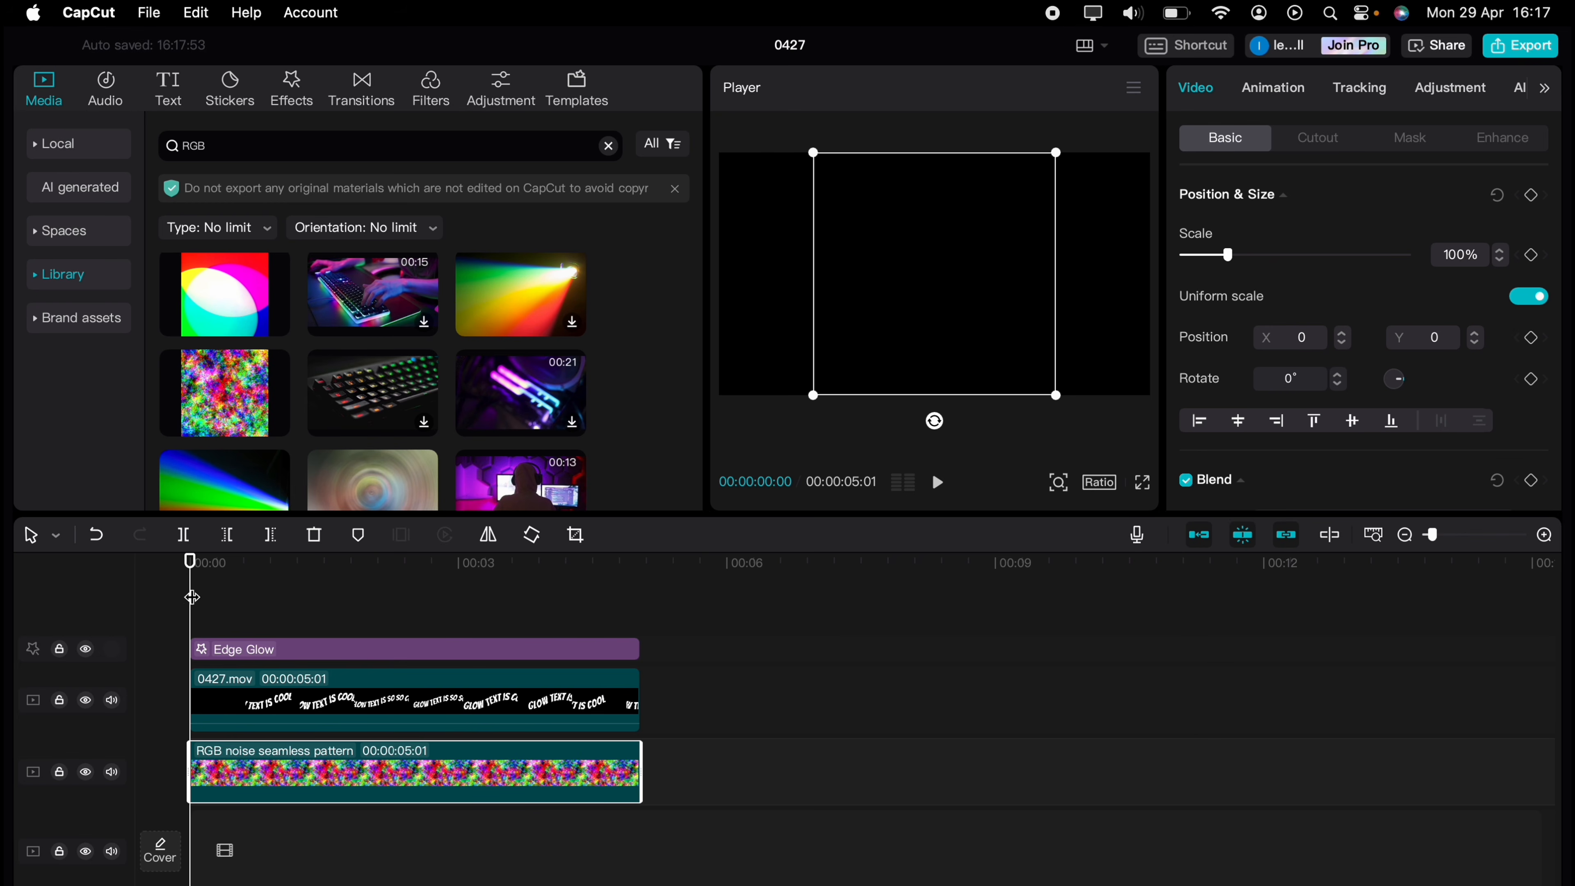
Scale the RGB noise pattern to 254% so that it fills the whole frame.
{"action": "left_click_drag", "start_coordinate": [192, 597], "coordinate": [223, 597]}
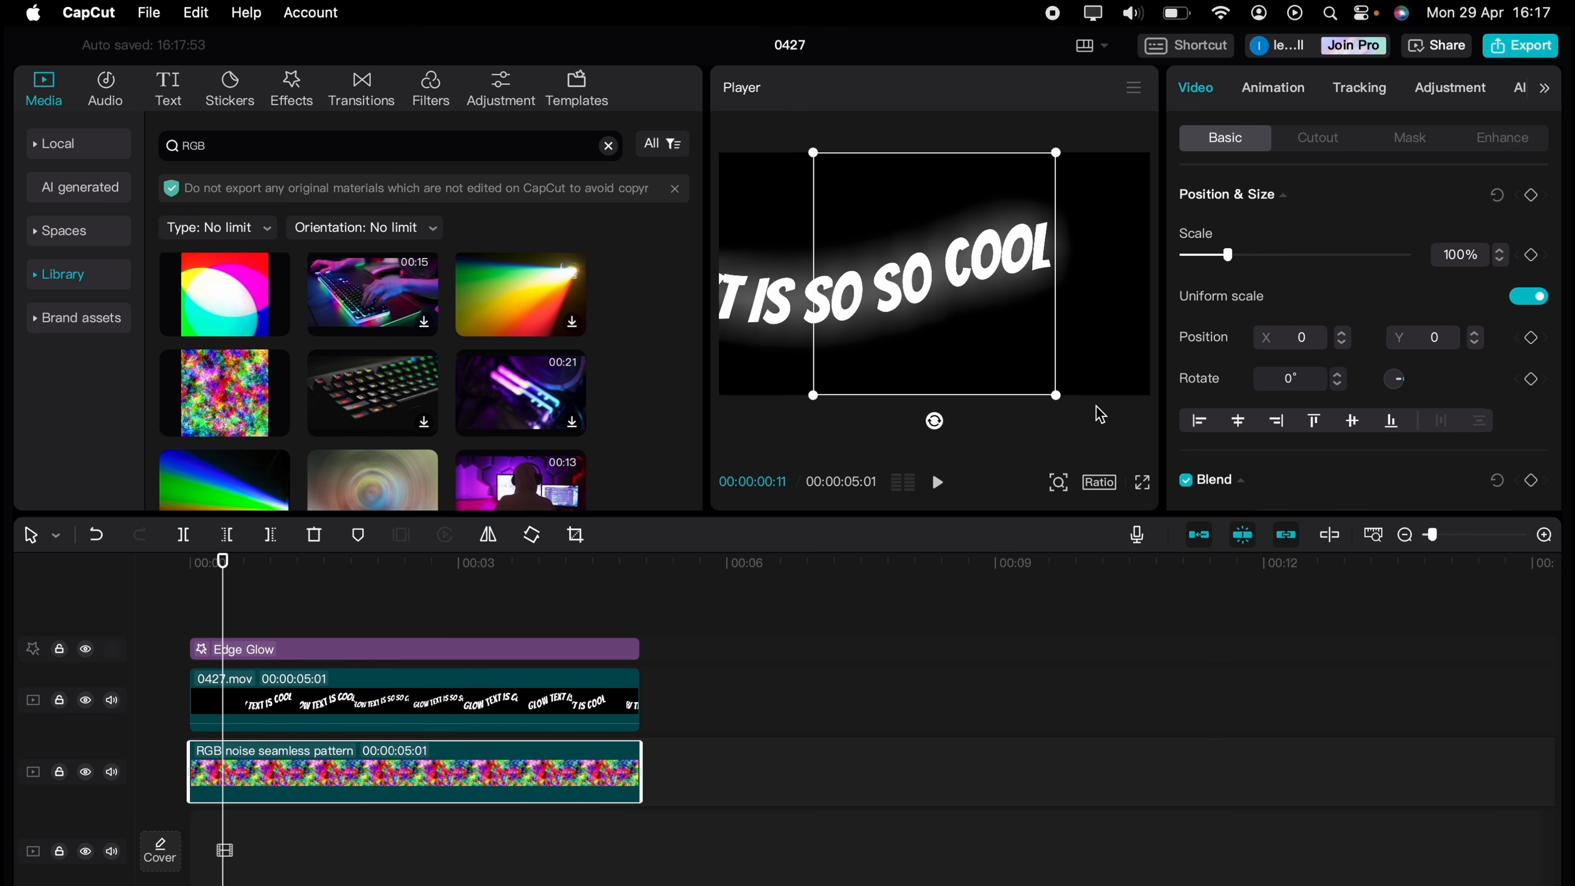
{"action": "left_click_drag", "start_coordinate": [1061, 398], "coordinate": [1364, 574]}
Set the blend mode of 0427.mov to Multiply and play the result from the start.
{"action": "scroll", "coordinate": [1218, 444], "scroll_direction": "down", "scroll_amount": 4}
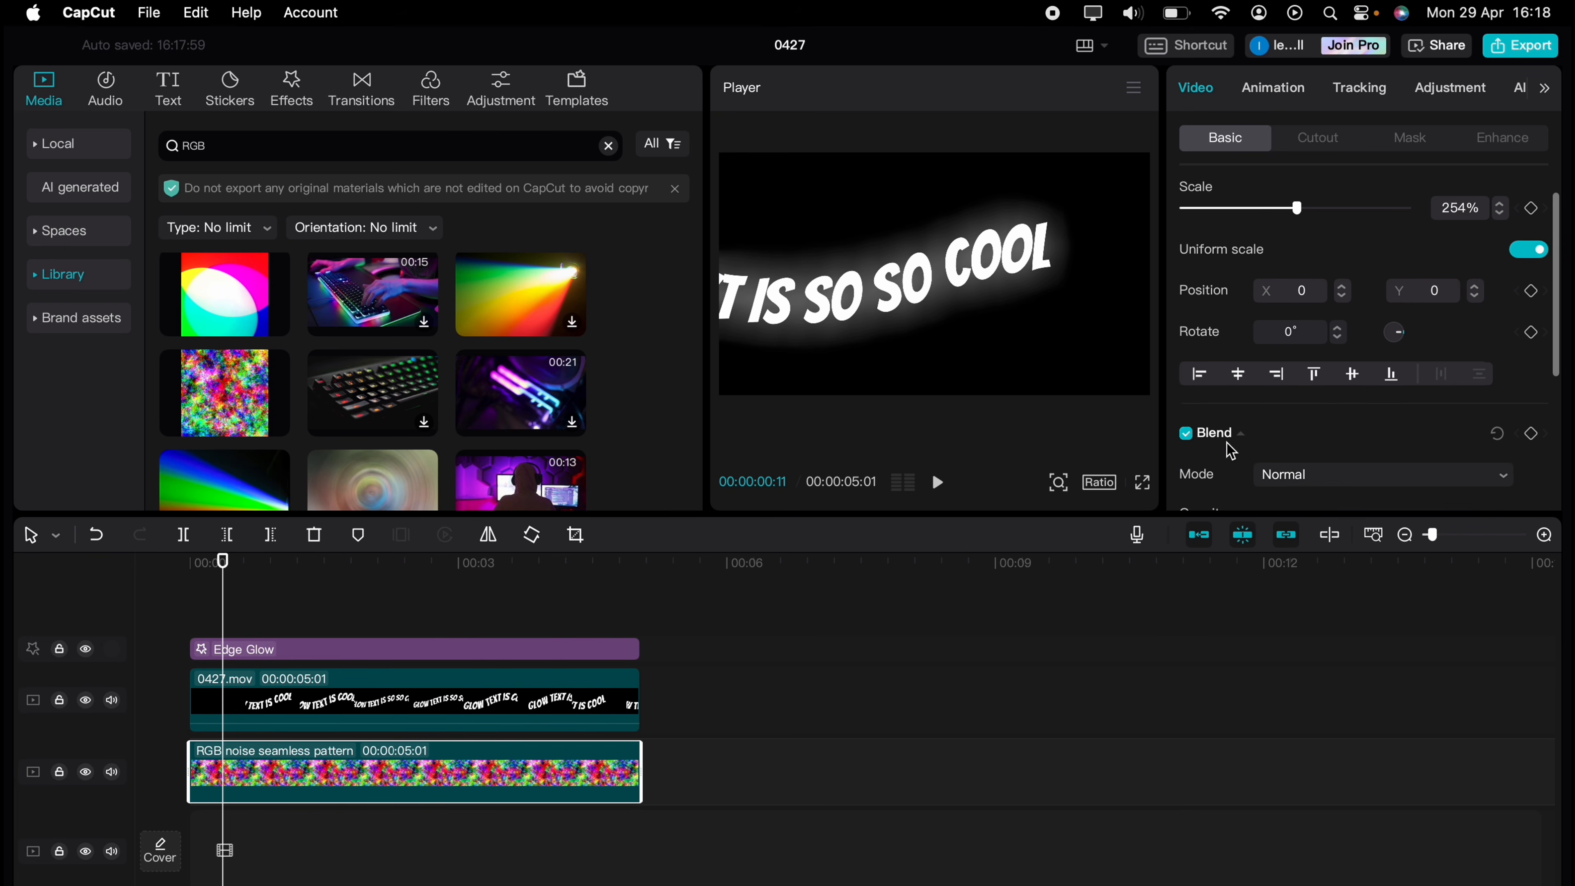
{"action": "left_click", "coordinate": [1285, 421]}
{"action": "left_click", "coordinate": [1319, 391]}
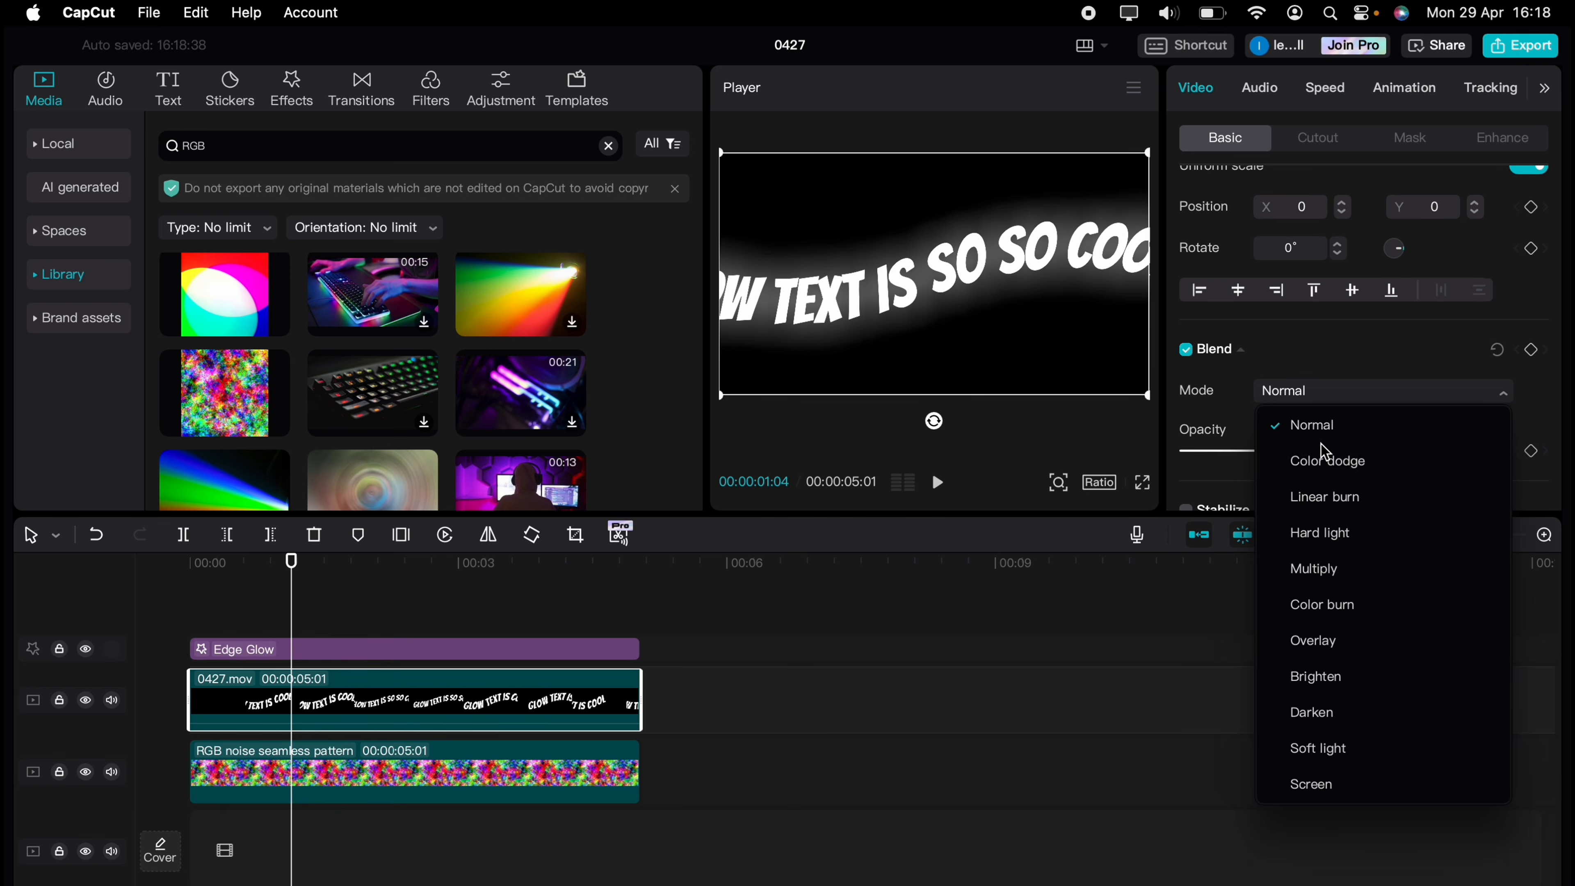
{"action": "left_click", "coordinate": [1325, 569]}
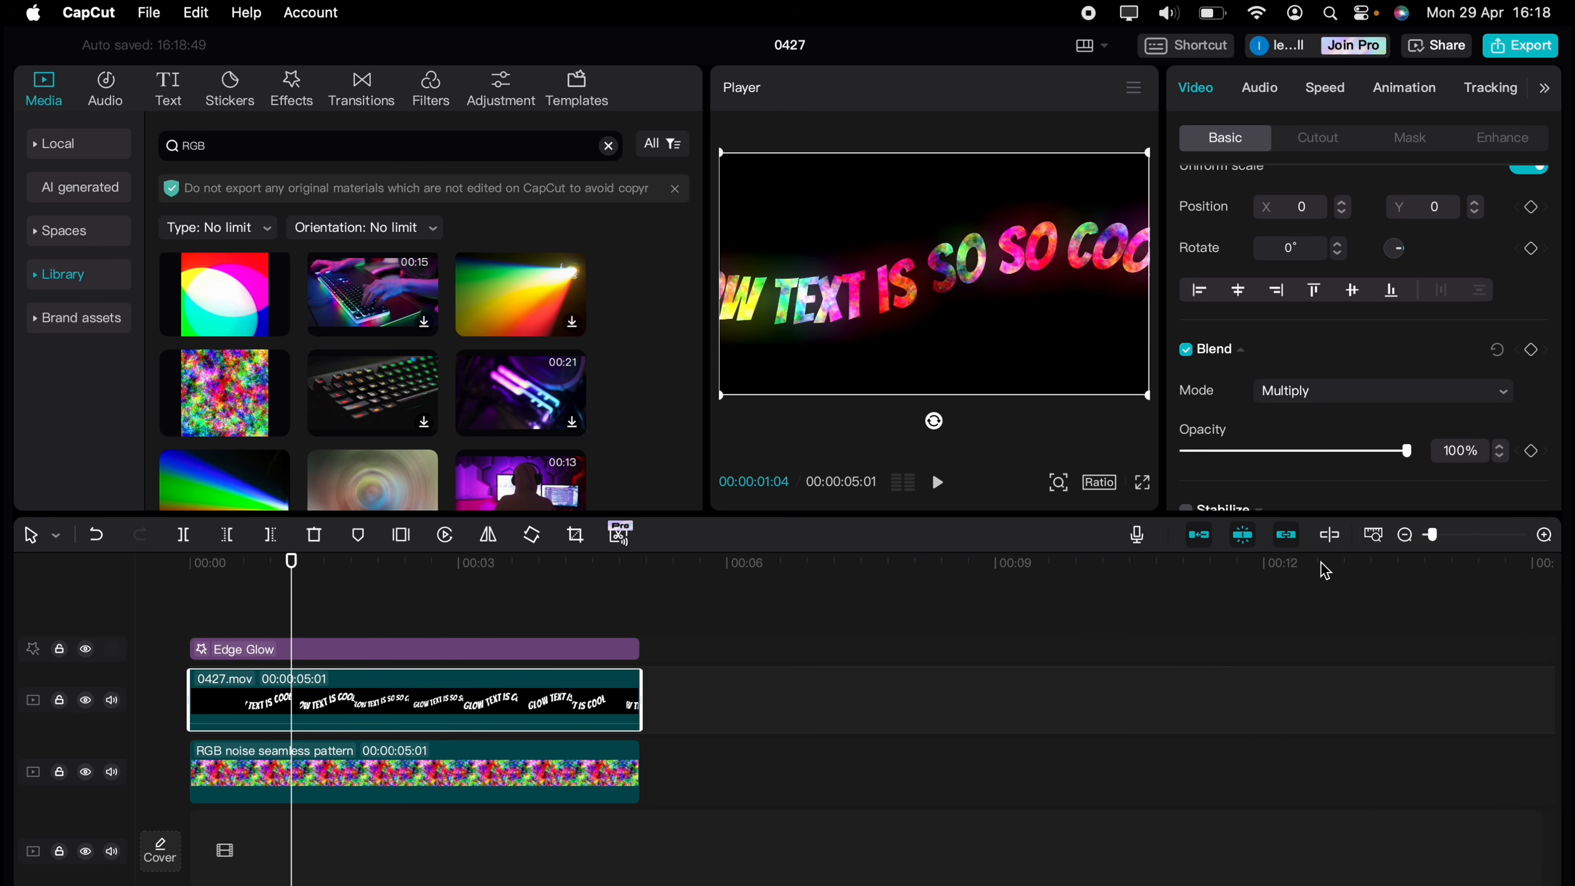
{"action": "left_click_drag", "start_coordinate": [281, 612], "coordinate": [111, 605]}
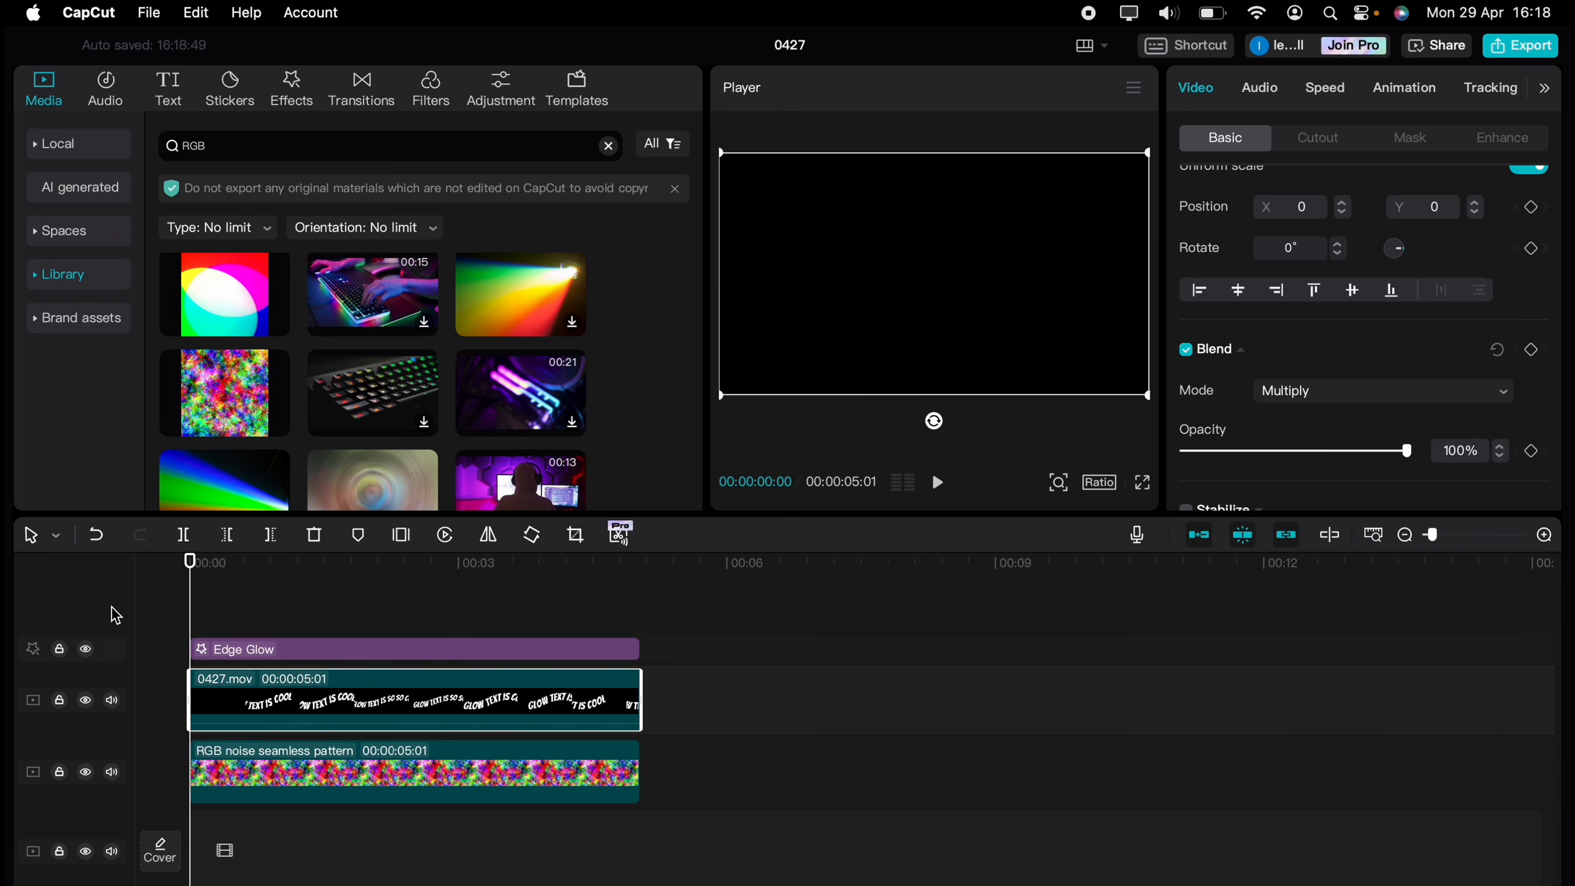
{"action": "key", "text": "space"}
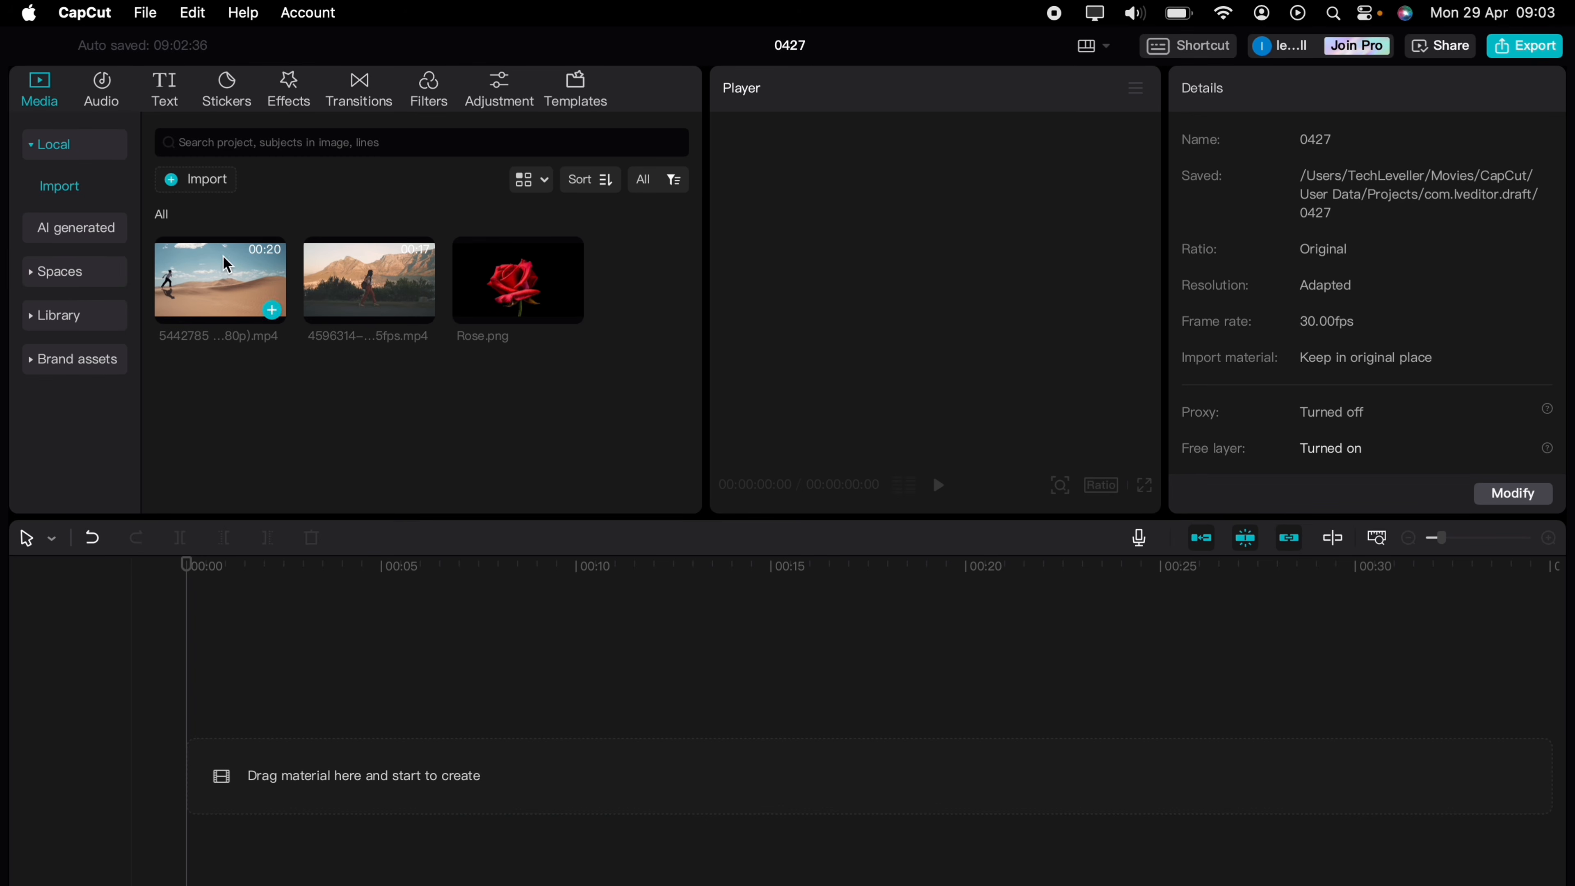
Browse the stock library's Background clips for suitable footage for the empty timeline.
{"action": "left_click", "coordinate": [98, 327]}
{"action": "left_click", "coordinate": [80, 438]}
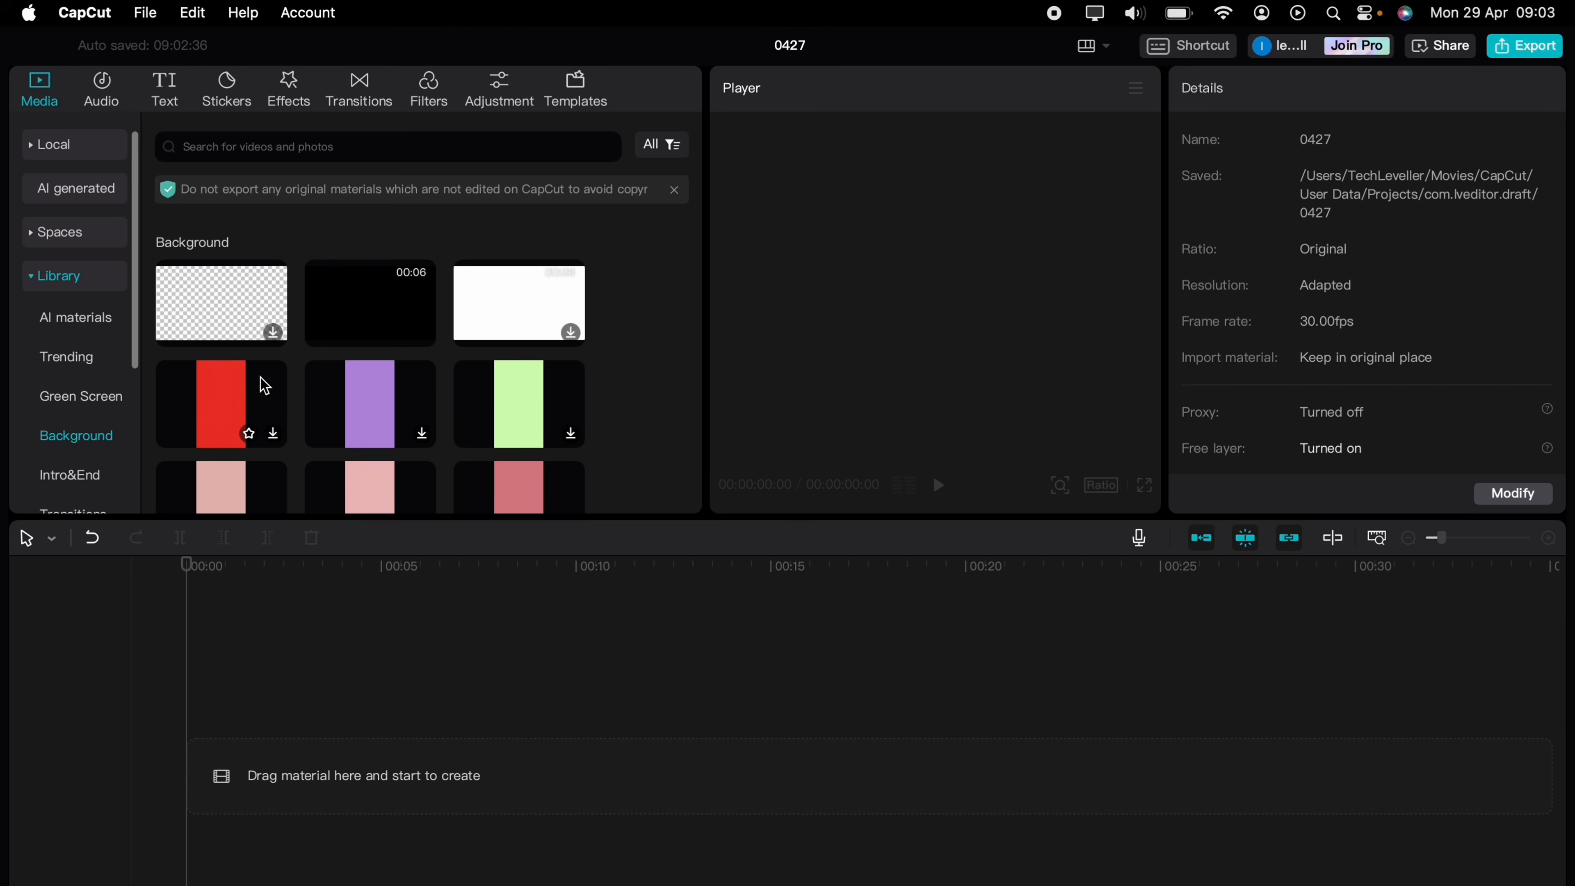
{"action": "scroll", "coordinate": [254, 380], "scroll_direction": "down", "scroll_amount": 3}
{"action": "scroll", "coordinate": [264, 385], "scroll_direction": "down", "scroll_amount": 10}
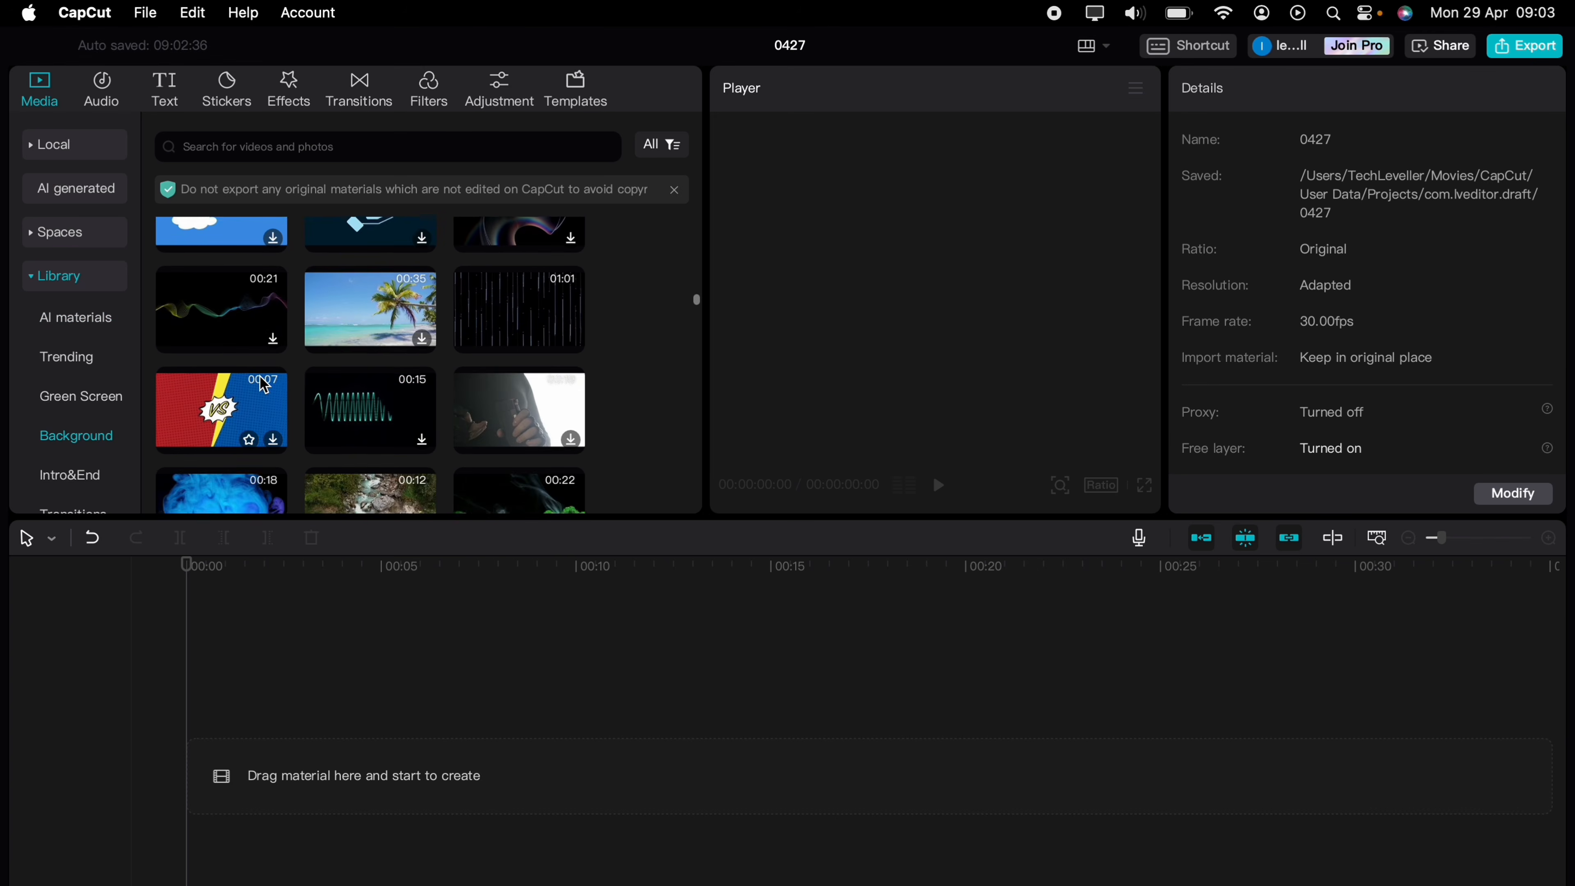
{"action": "scroll", "coordinate": [265, 385], "scroll_direction": "down", "scroll_amount": 15}
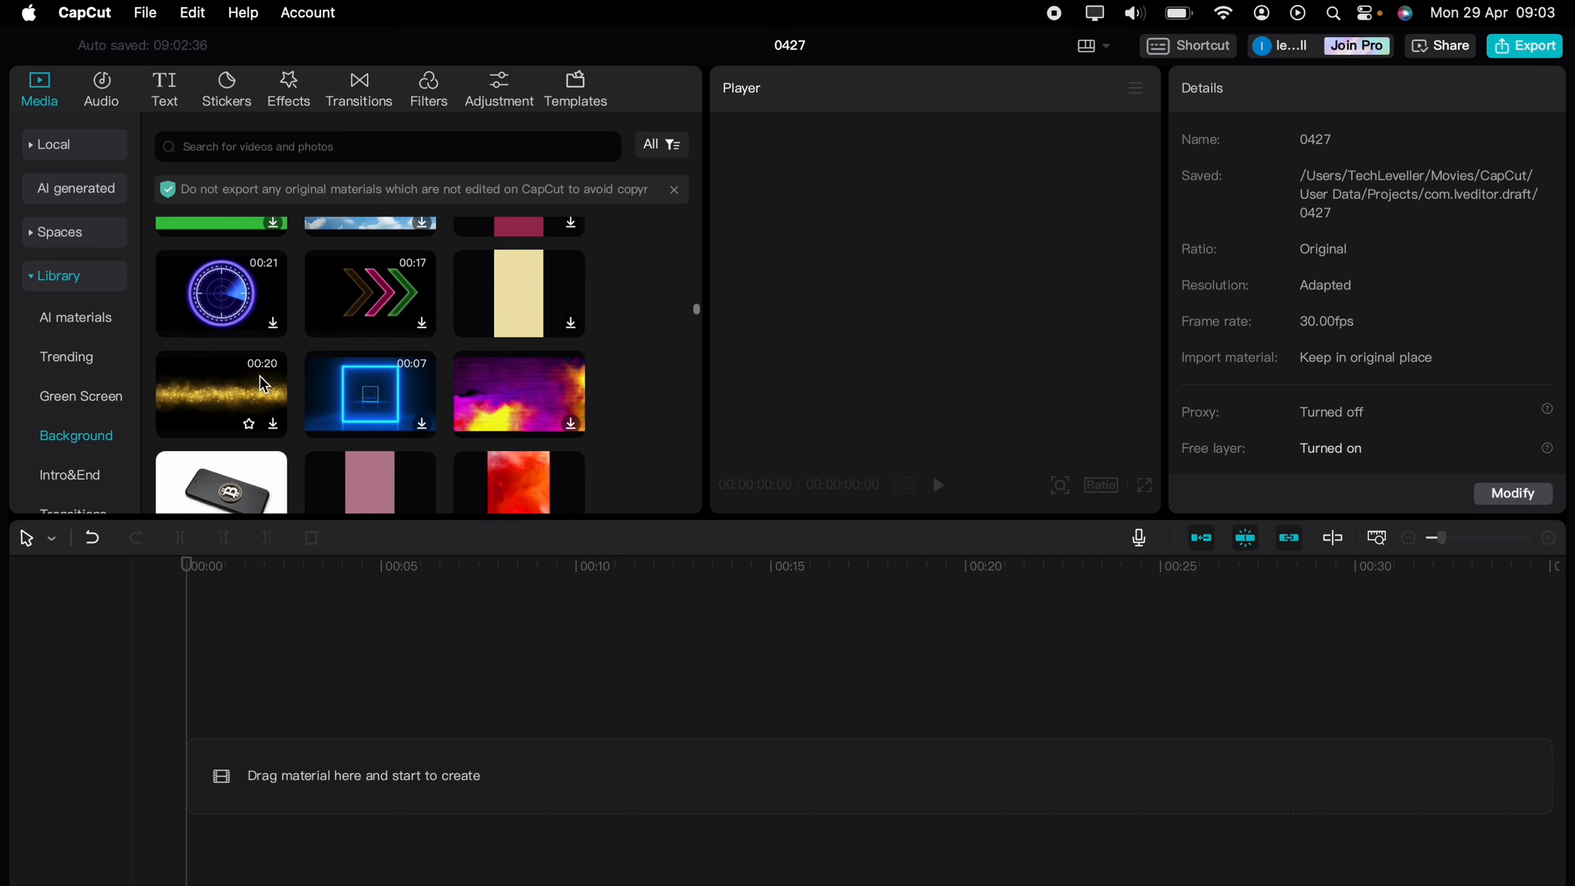
Place the solid orange background from the stock backgrounds at the start of the timeline.
{"action": "scroll", "coordinate": [253, 370], "scroll_direction": "up", "scroll_amount": 15}
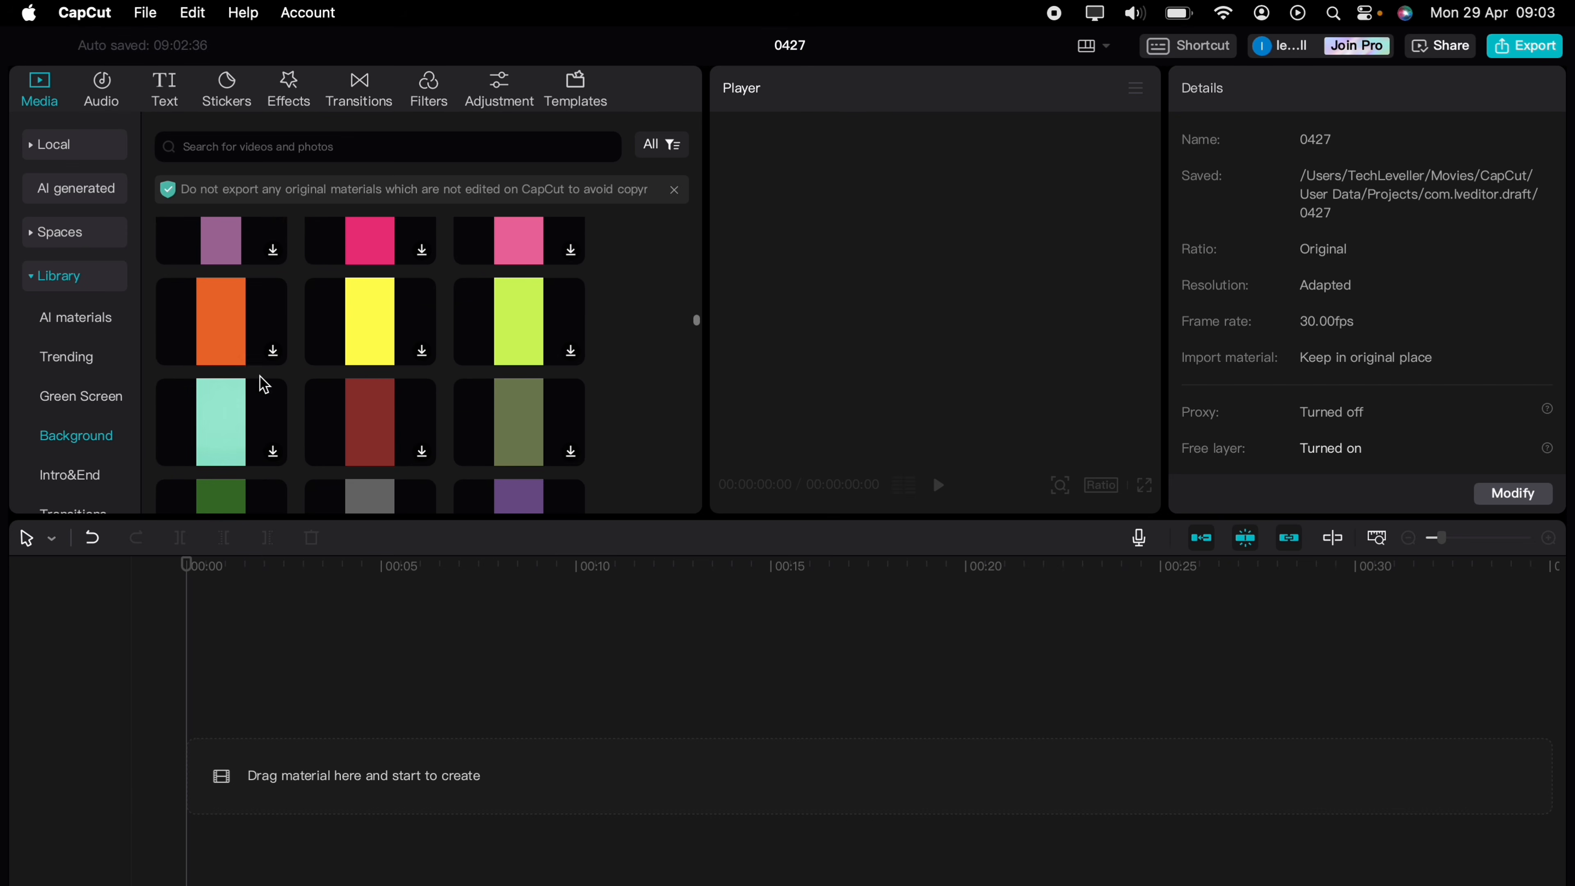
{"action": "left_click_drag", "start_coordinate": [229, 329], "coordinate": [245, 729]}
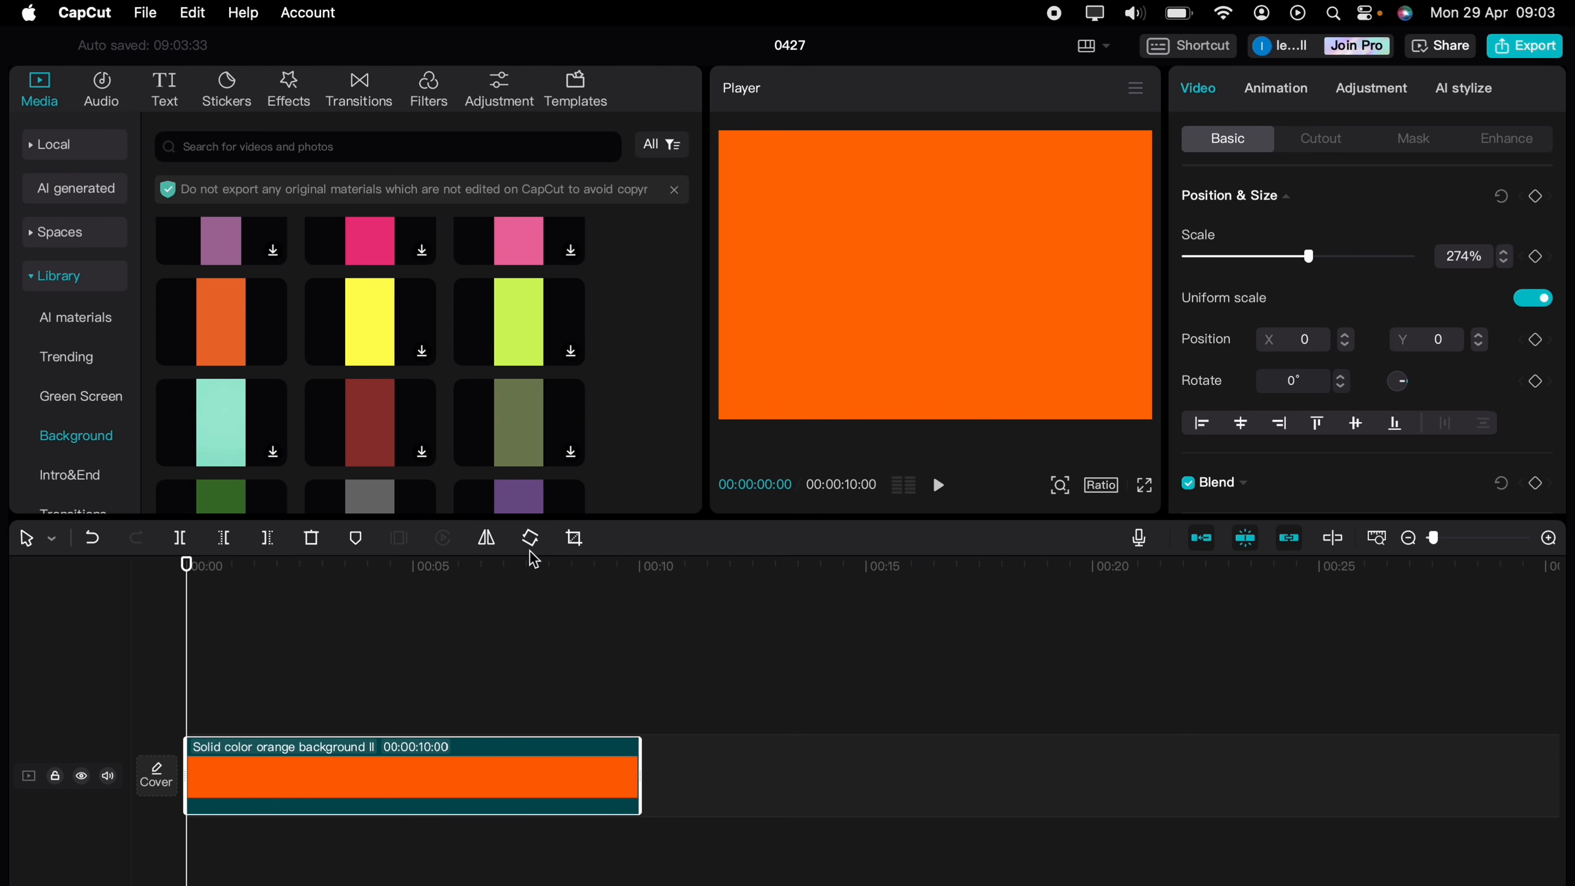
Add a default text clip above the orange background and extend it to the background's full 10-second length.
{"action": "left_click", "coordinate": [174, 98]}
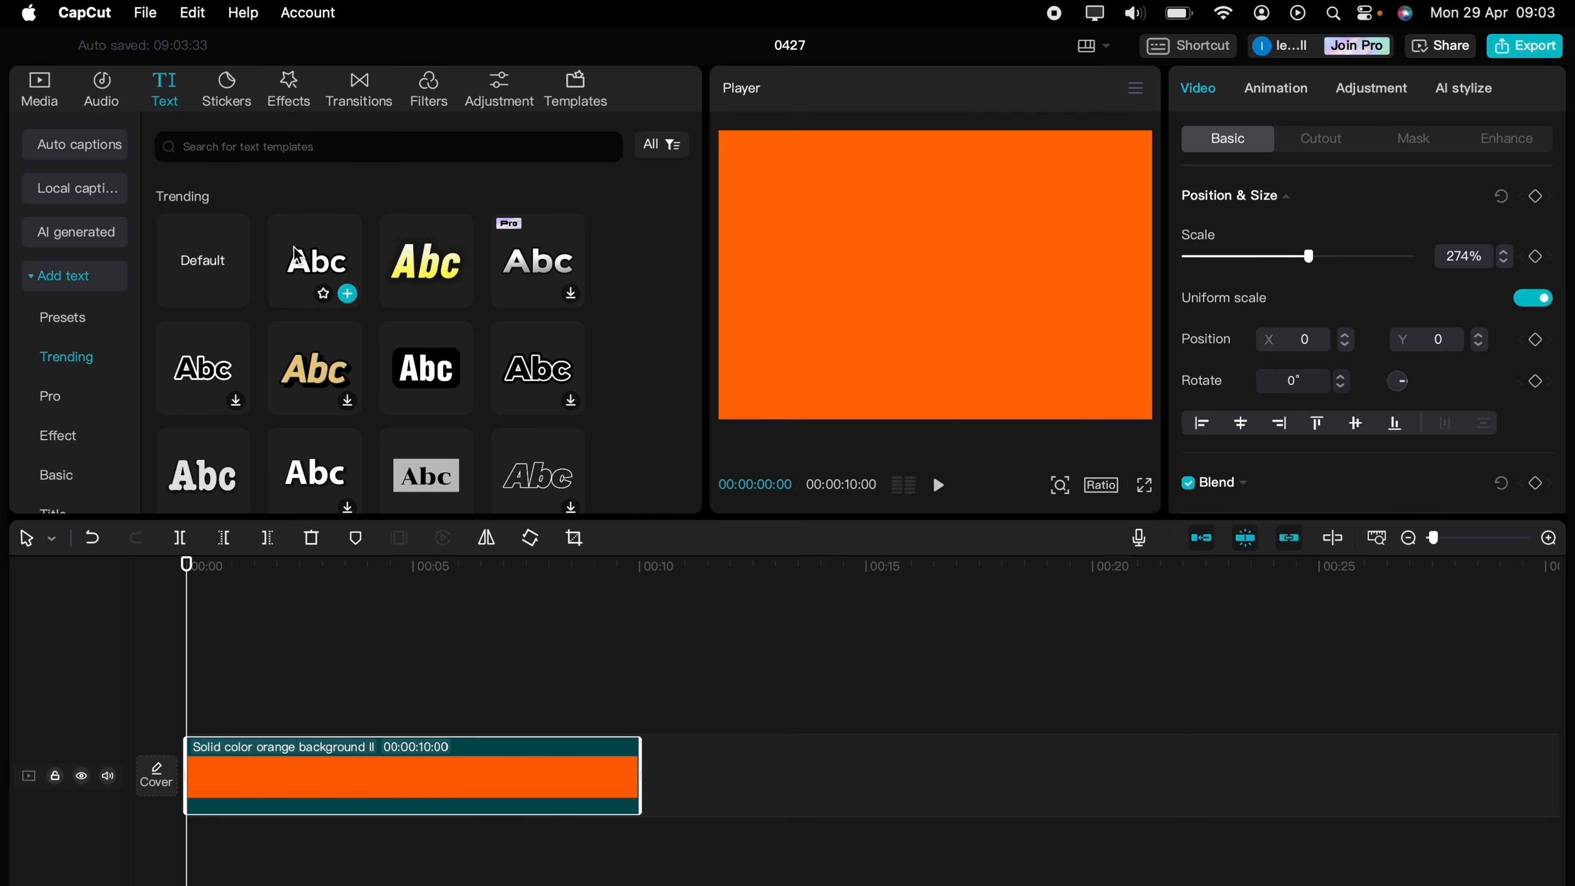
{"action": "left_click_drag", "start_coordinate": [236, 288], "coordinate": [196, 699]}
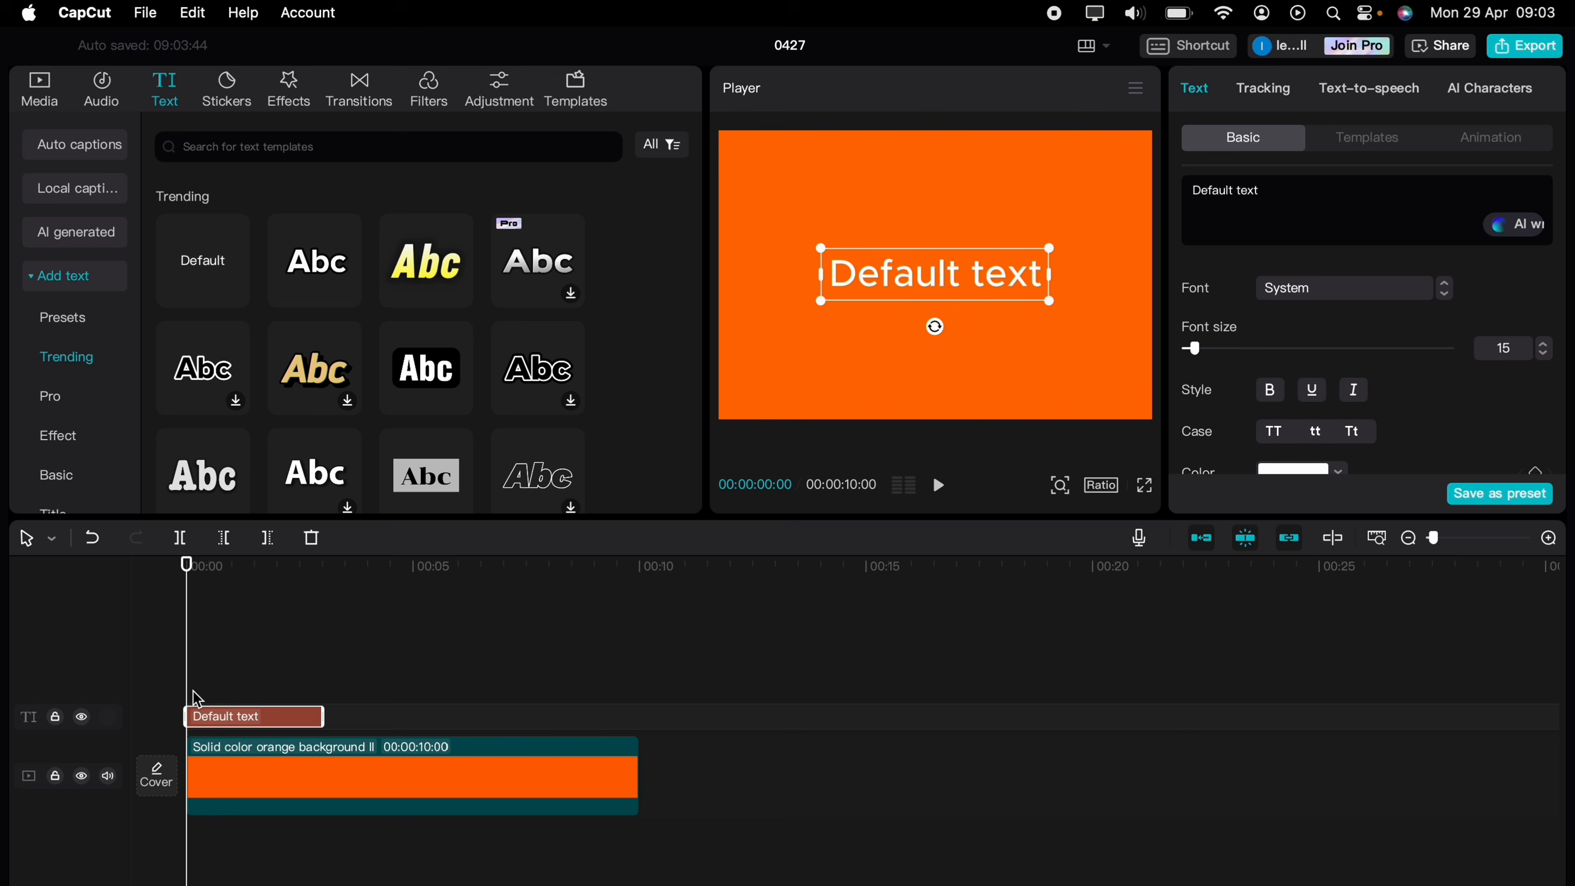
{"action": "left_click_drag", "start_coordinate": [328, 717], "coordinate": [637, 717]}
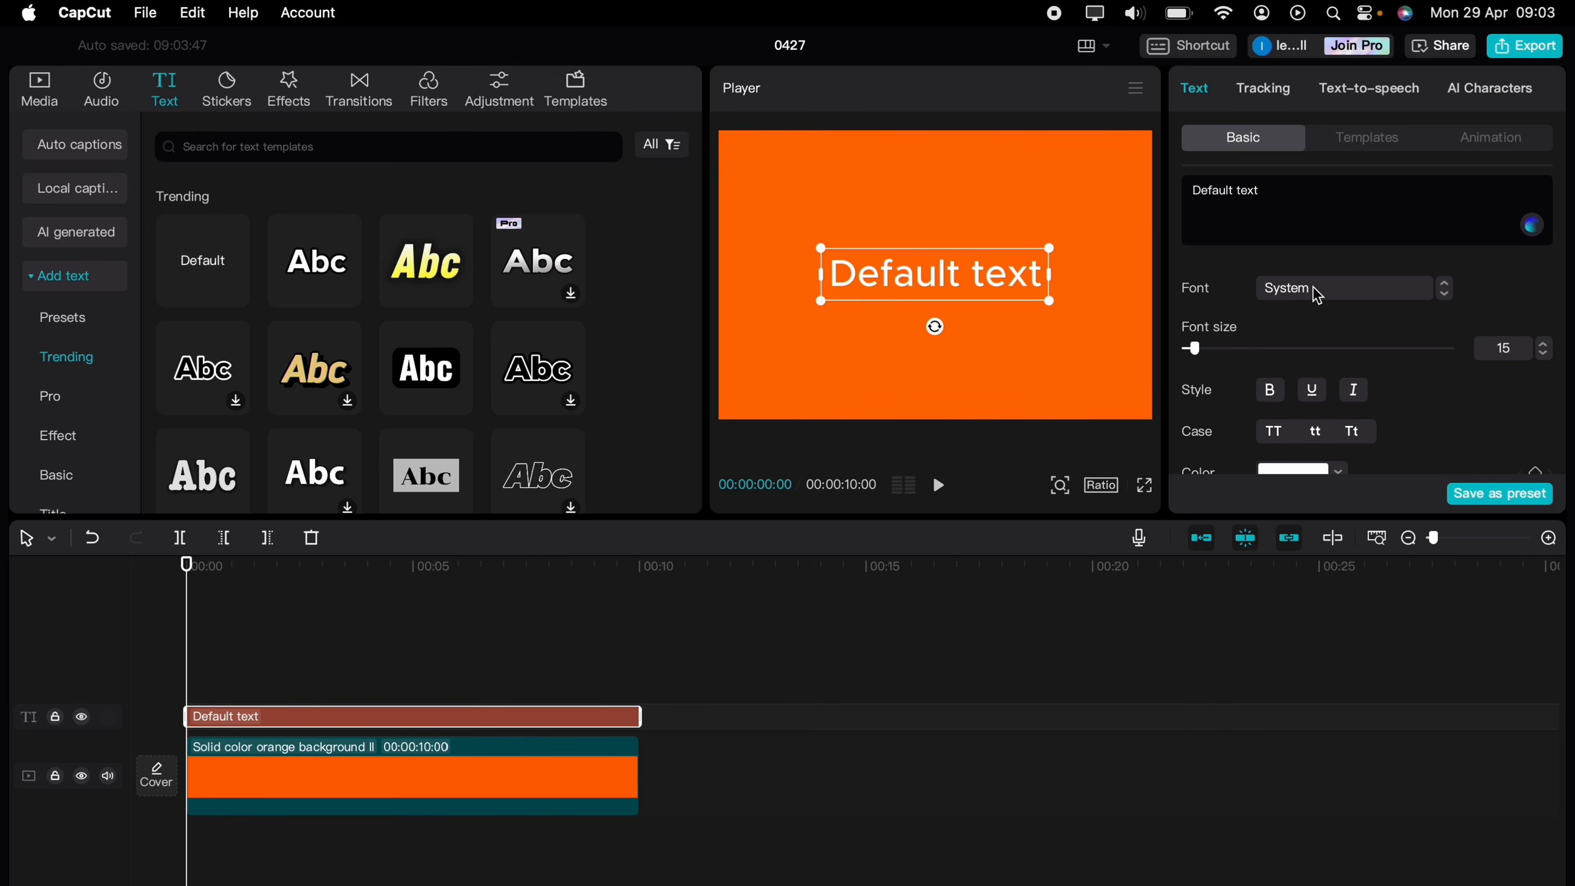
Change the title to "Text Swipe", in the Kanit-Black font and all uppercase.
{"action": "triple_click", "coordinate": [1294, 198]}
{"action": "type", "text": "Text Swipe"}
{"action": "left_click", "coordinate": [1318, 290]}
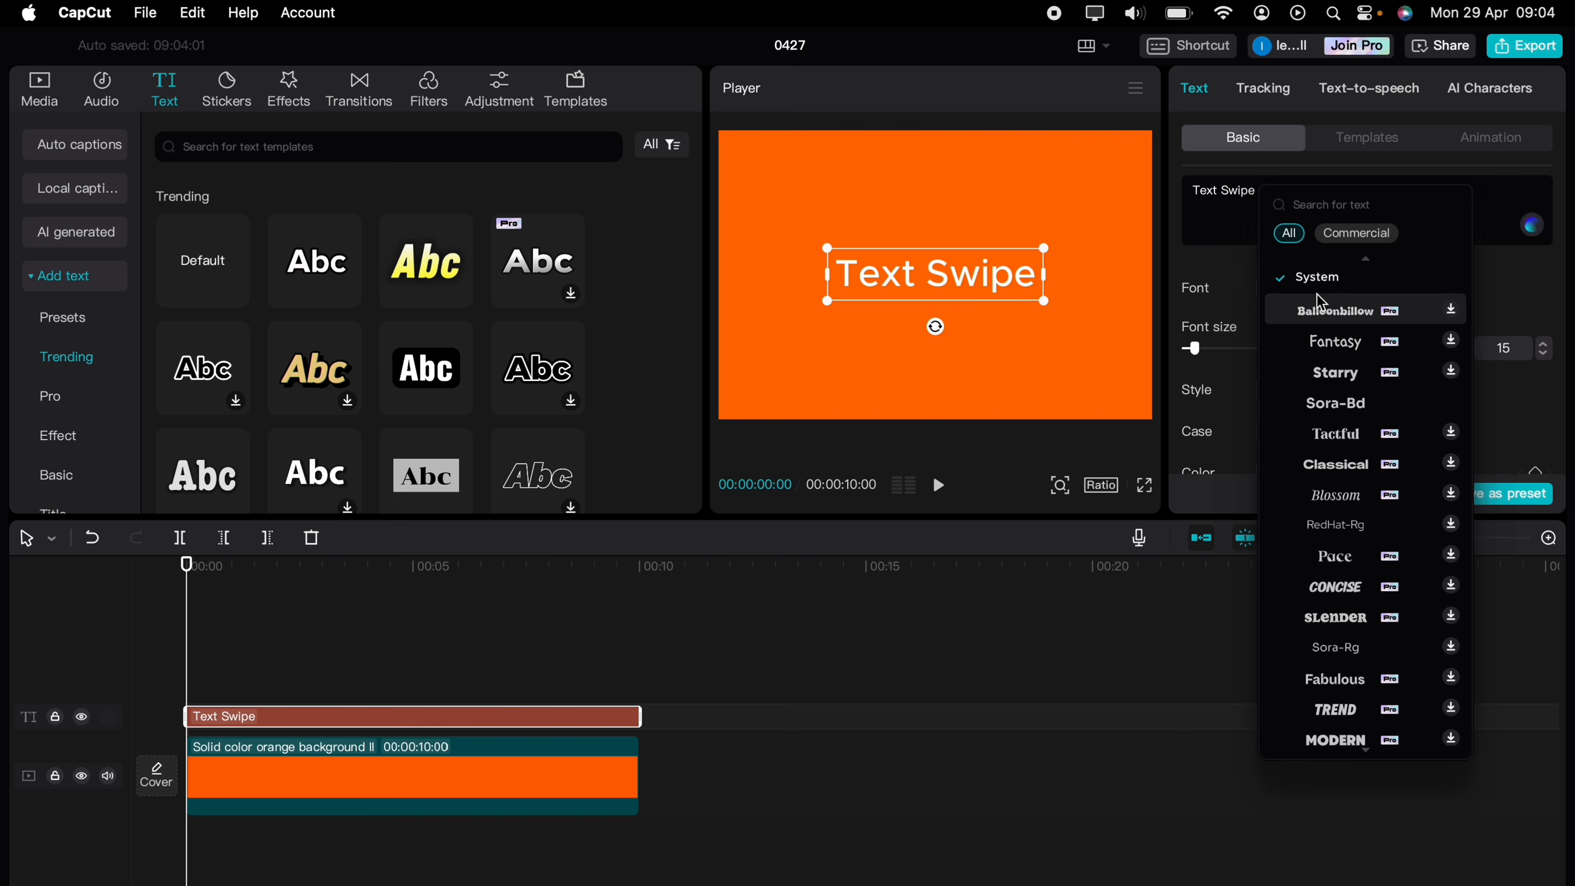
{"action": "scroll", "coordinate": [1345, 621], "scroll_direction": "down", "scroll_amount": 8}
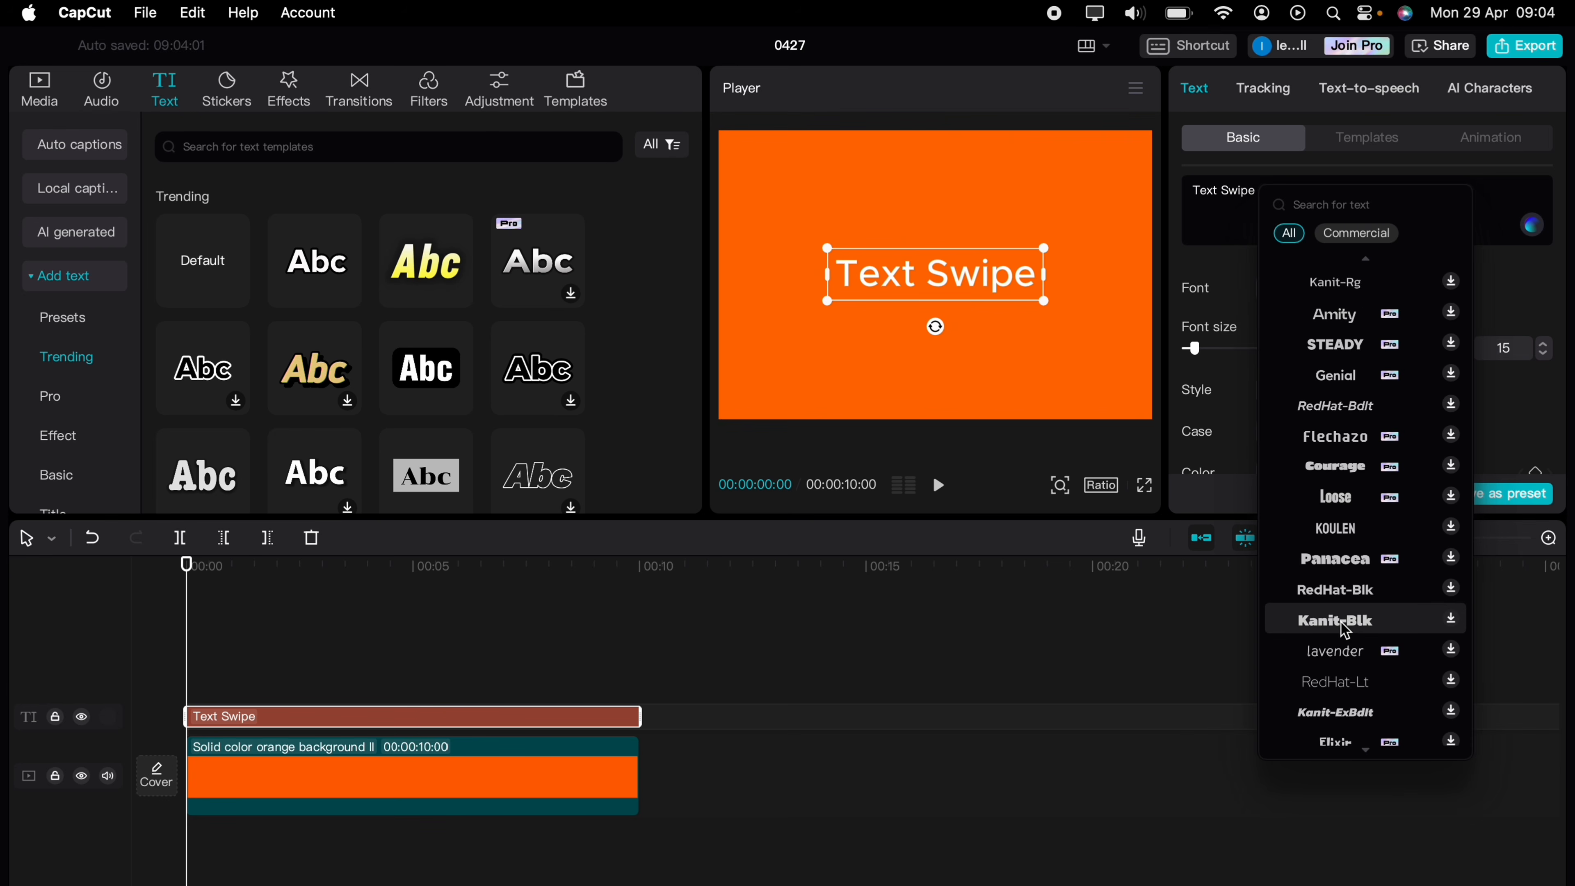
{"action": "left_click", "coordinate": [1342, 624]}
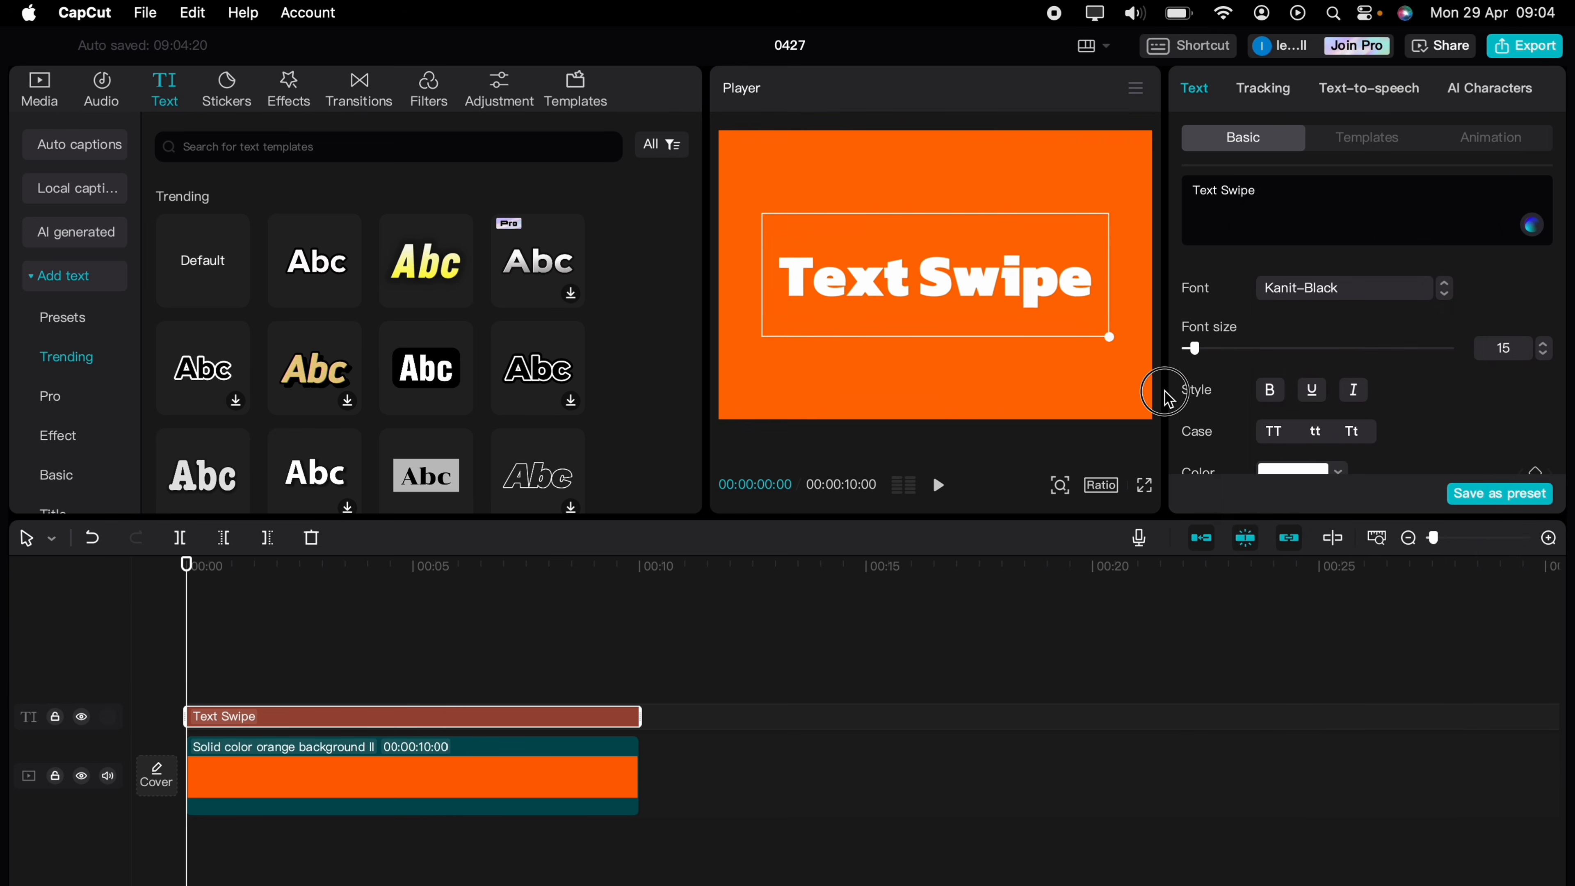
{"action": "left_click", "coordinate": [1277, 432]}
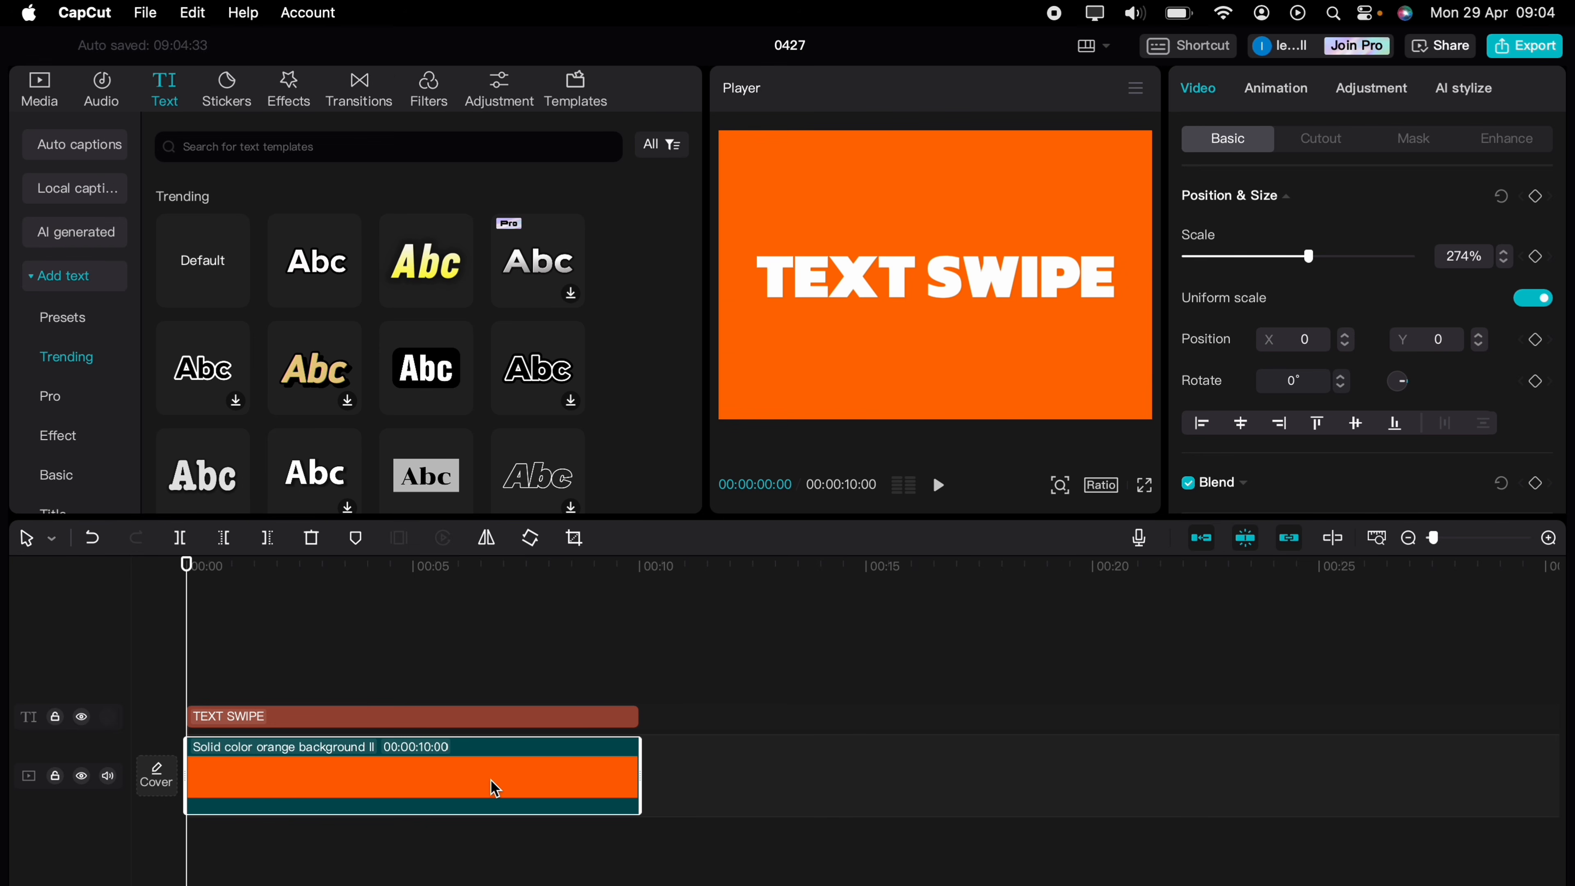
Paste a copy of the orange background onto the main track directly after the first clip, at 00:00:10:00.
{"action": "left_click", "coordinate": [670, 631]}
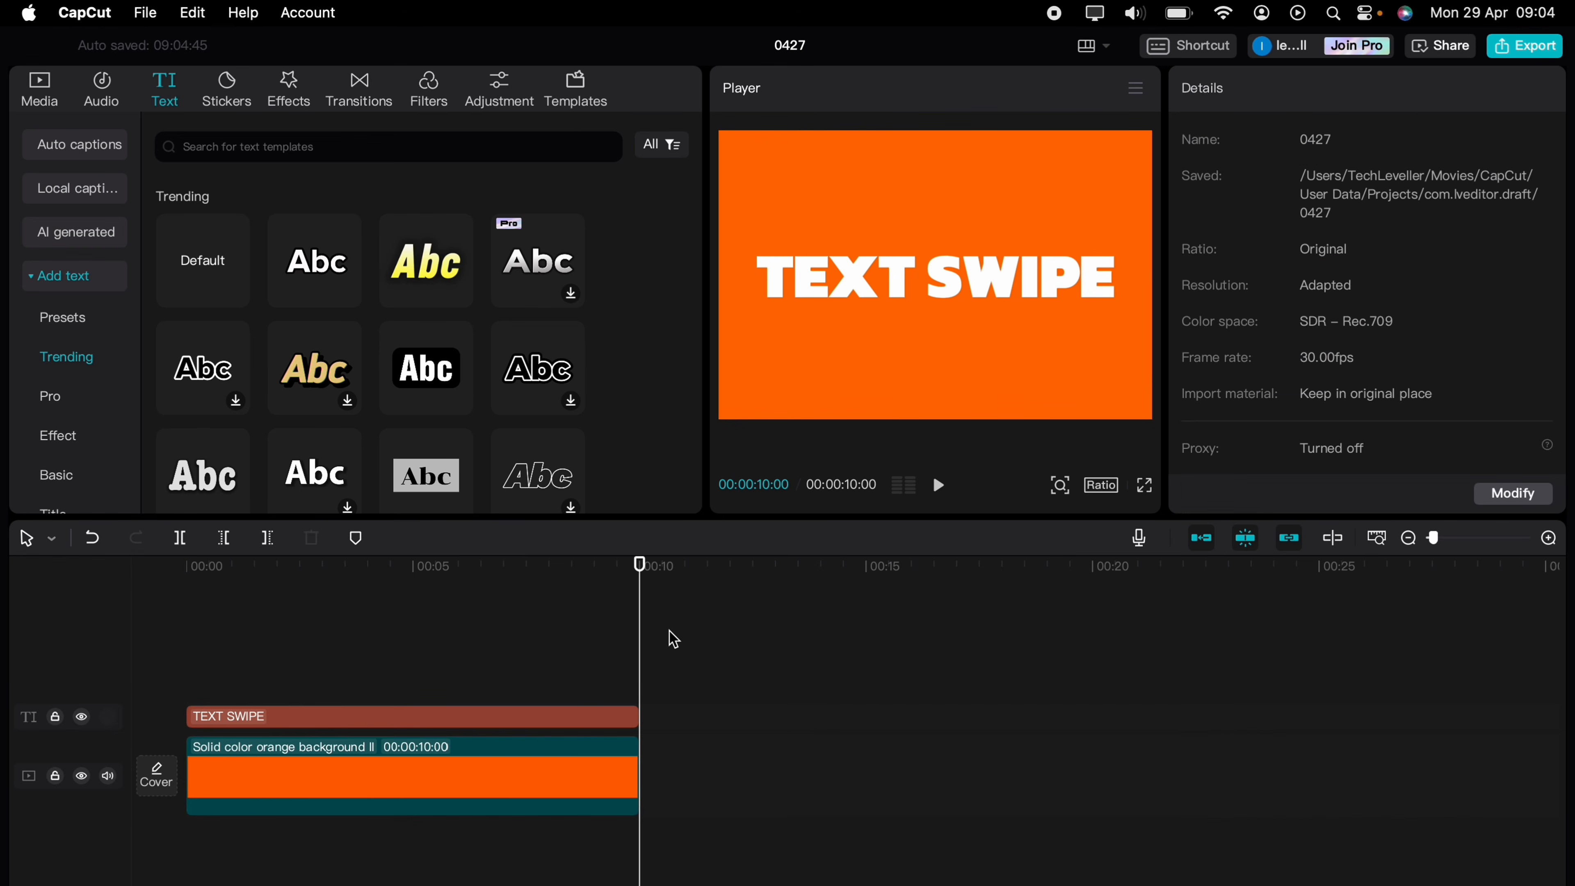
{"action": "key", "text": "super+v"}
{"action": "left_click_drag", "start_coordinate": [716, 694], "coordinate": [740, 760]}
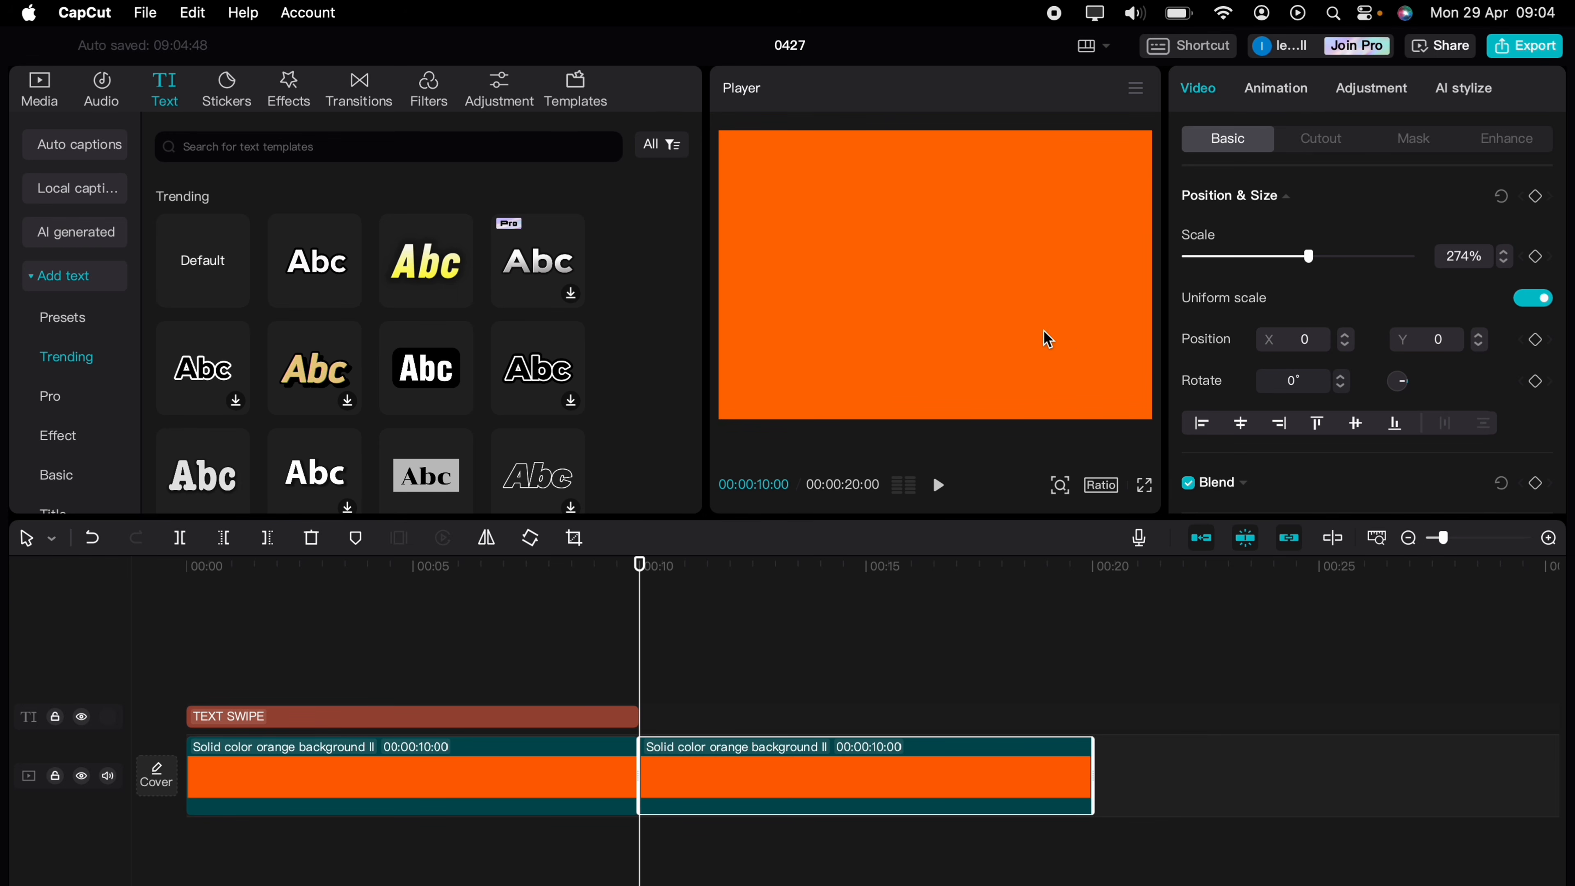
Scale the copied orange background down to 14% and move it above the visible frame, to about X 73, Y 1692.
{"action": "left_click_drag", "start_coordinate": [994, 344], "coordinate": [1082, 258]}
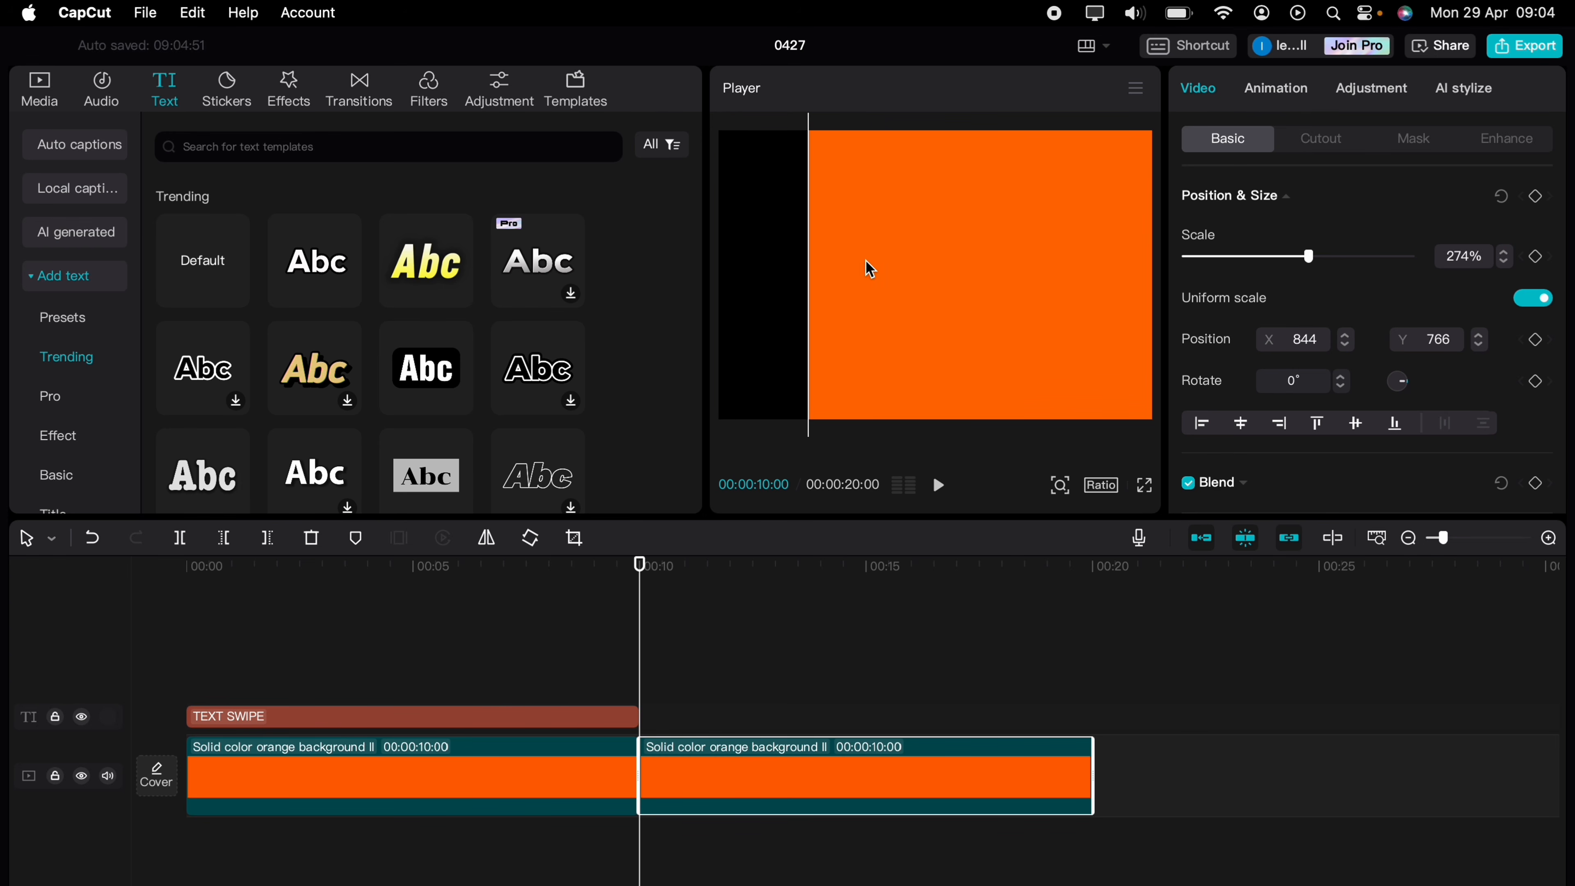
{"action": "left_click_drag", "start_coordinate": [1302, 257], "coordinate": [1195, 261]}
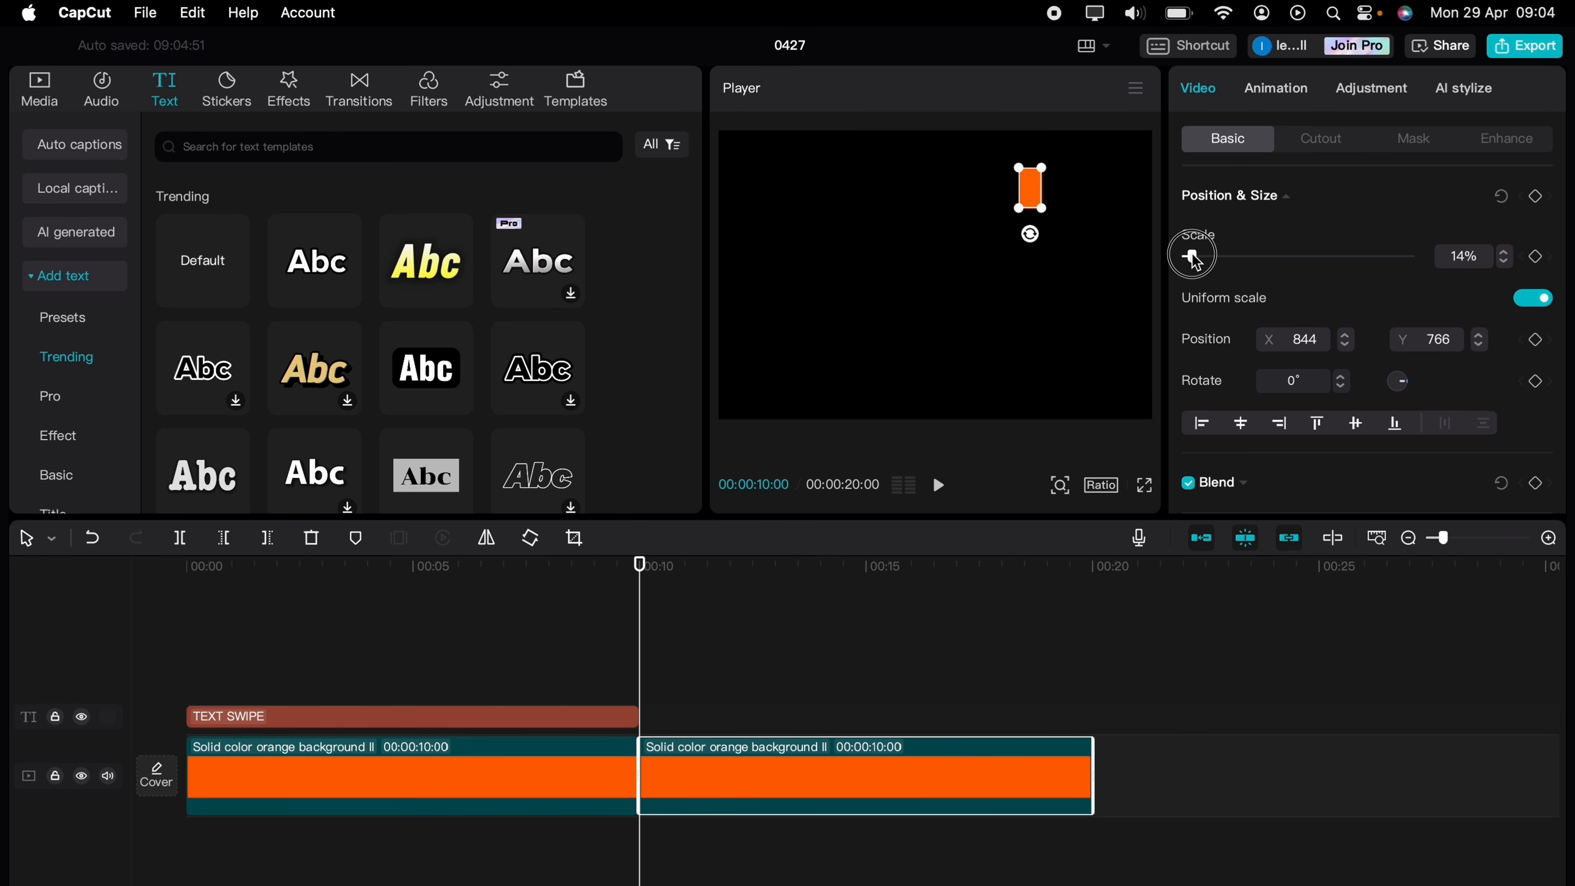
{"action": "left_click_drag", "start_coordinate": [1028, 187], "coordinate": [938, 79]}
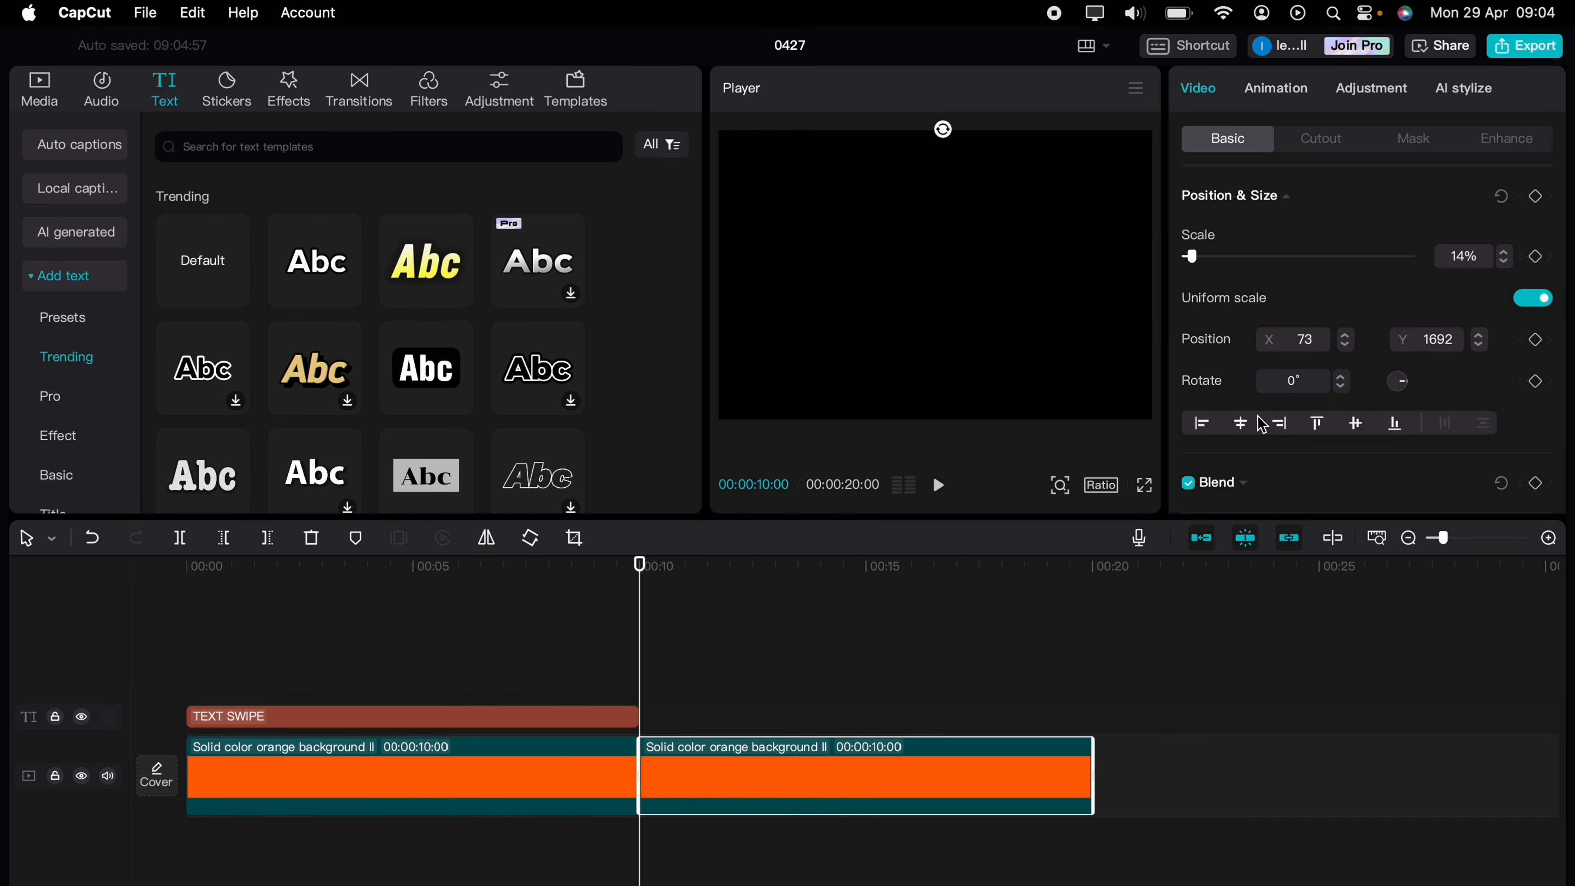
Give the second background clip a solid turquoise canvas color.
{"action": "scroll", "coordinate": [1259, 425], "scroll_direction": "down", "scroll_amount": 5}
{"action": "left_click", "coordinate": [1248, 468]}
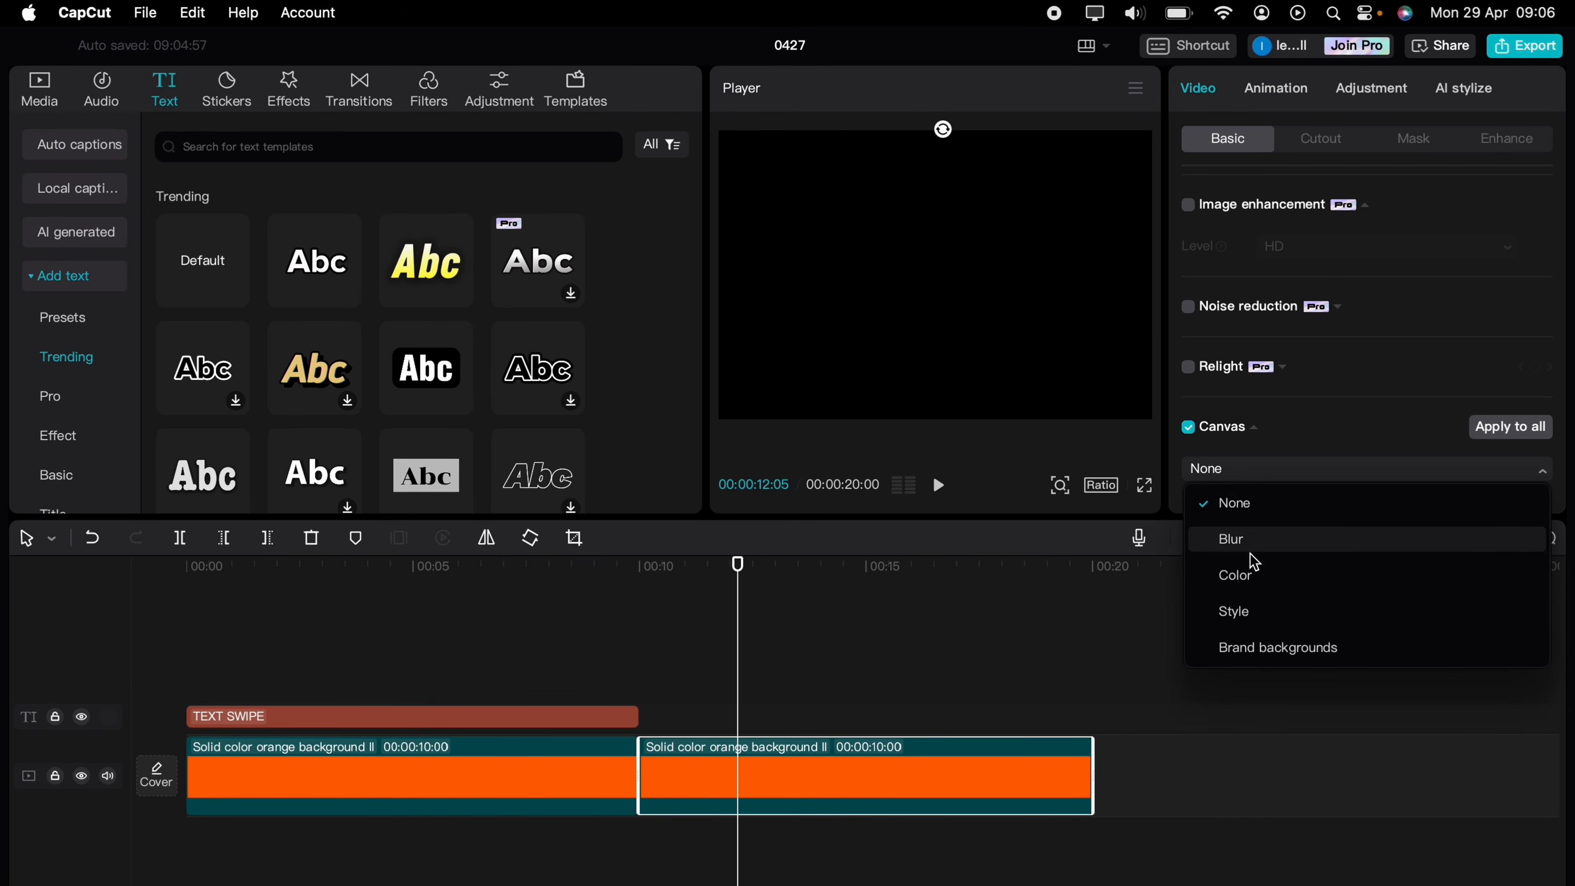
{"action": "left_click", "coordinate": [1237, 575]}
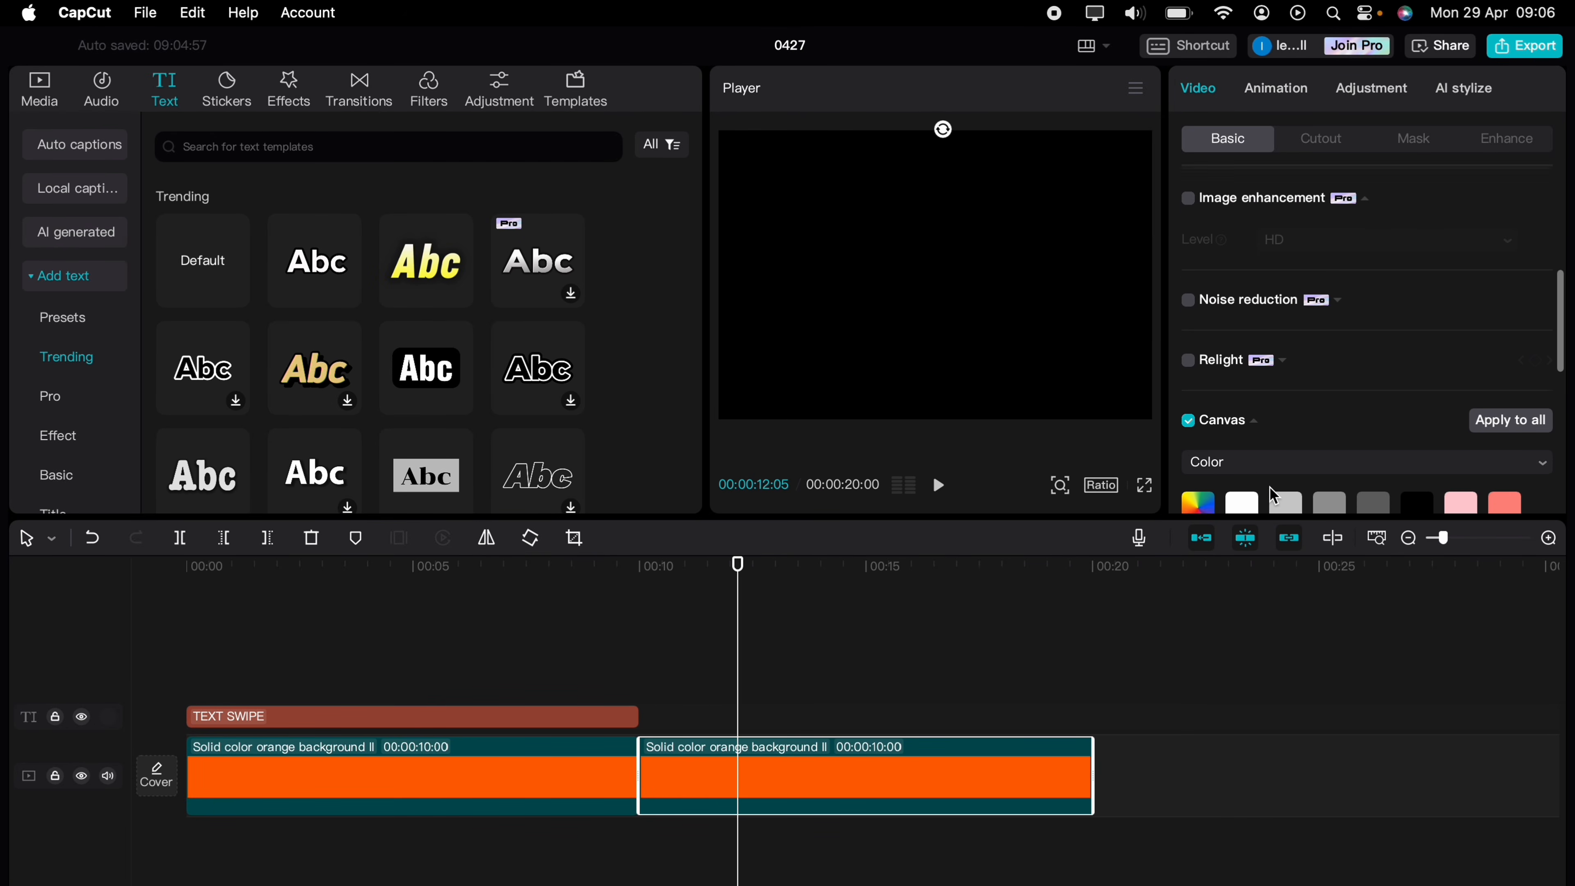
{"action": "scroll", "coordinate": [1273, 495], "scroll_direction": "down", "scroll_amount": 3}
{"action": "scroll", "coordinate": [1273, 495], "scroll_direction": "down", "scroll_amount": 2}
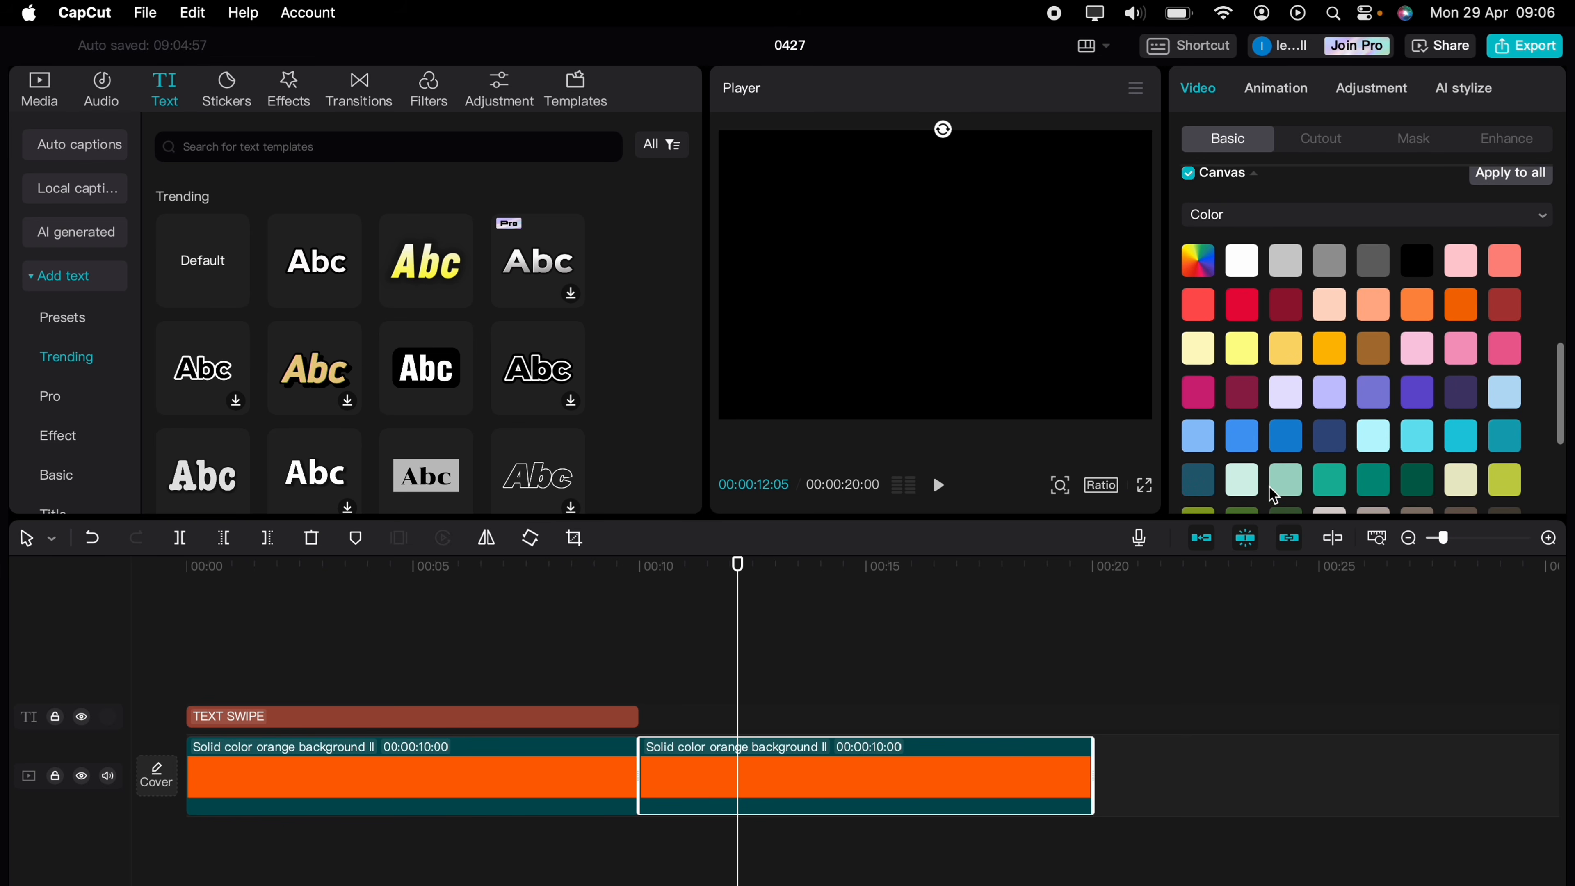
{"action": "left_click", "coordinate": [1461, 434]}
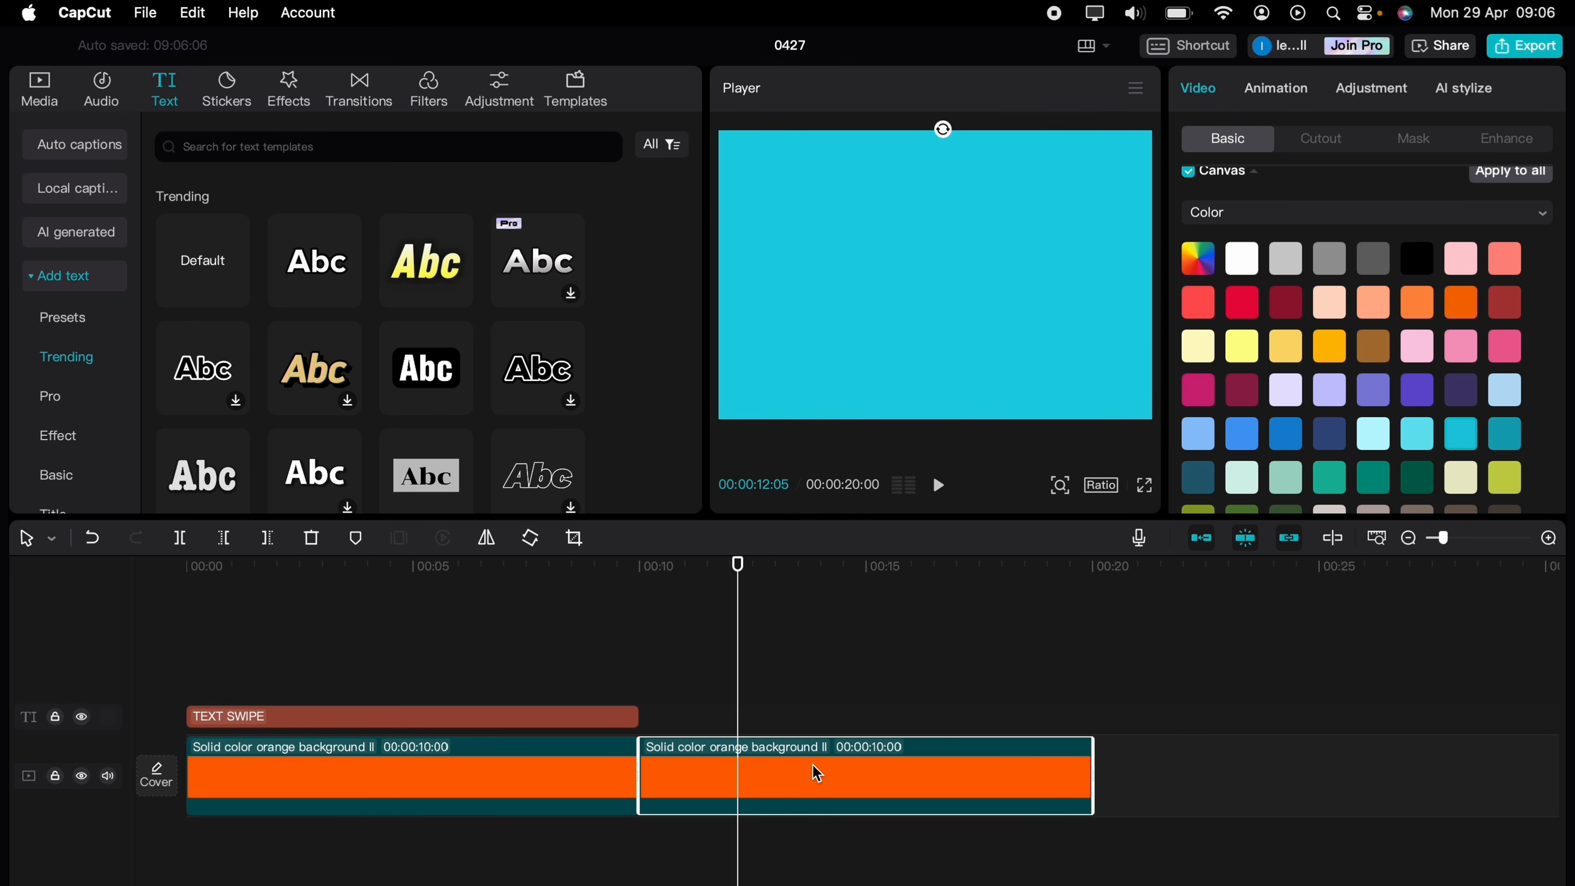
{"action": "scroll", "coordinate": [1225, 431], "scroll_direction": "down", "scroll_amount": 3}
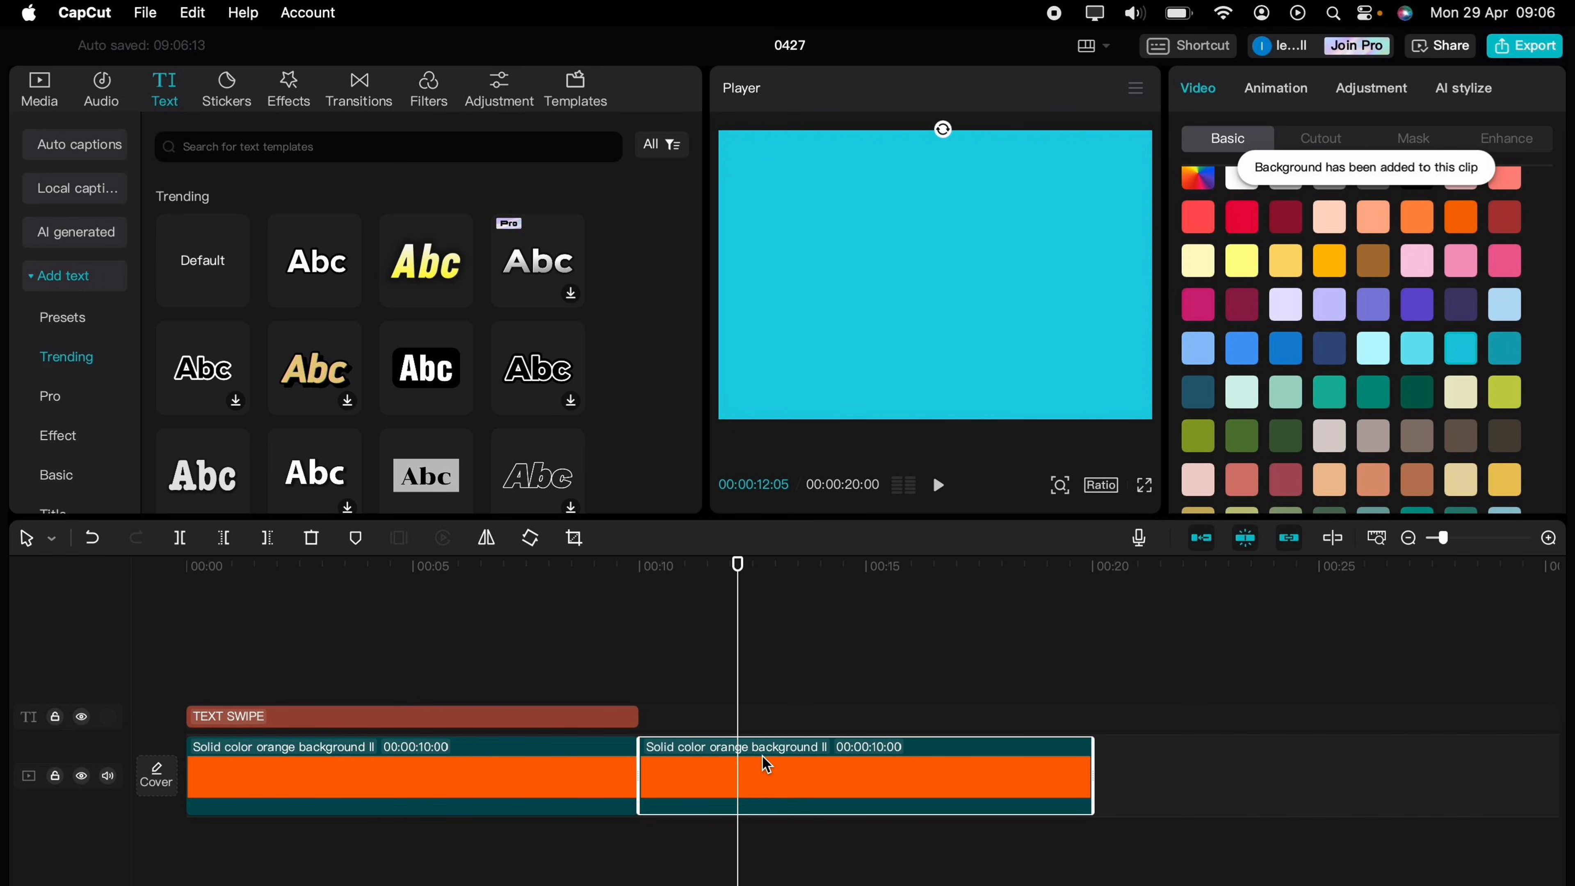
Convert the turquoise clip into a compound clip and place it above the text track at the timeline's start.
{"action": "right_click", "coordinate": [767, 764]}
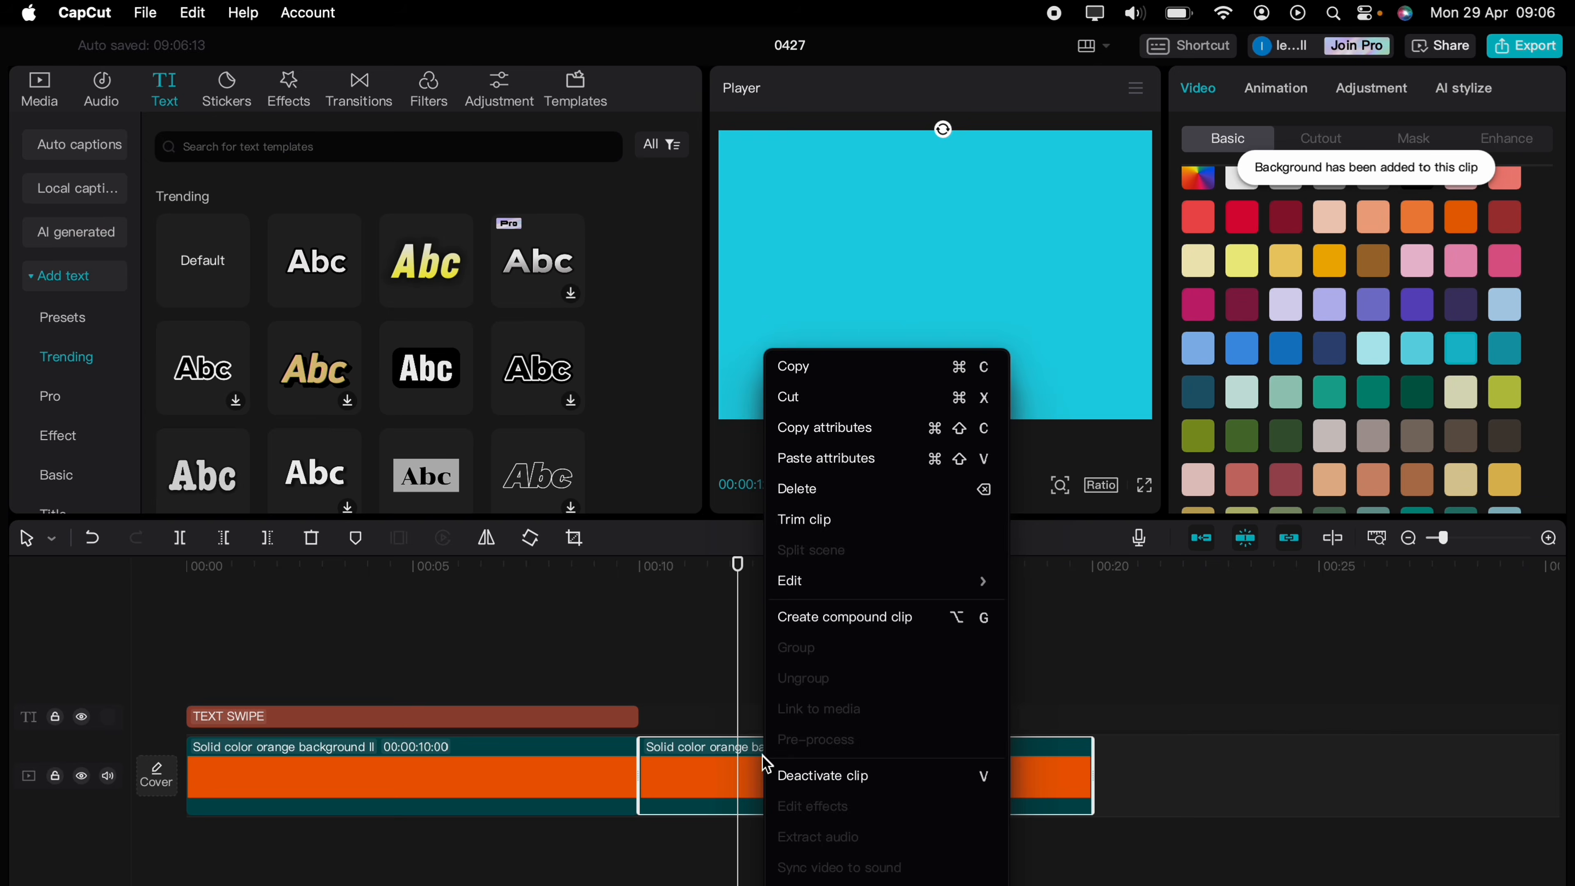
{"action": "left_click", "coordinate": [820, 618]}
{"action": "left_click_drag", "start_coordinate": [693, 770], "coordinate": [246, 657]}
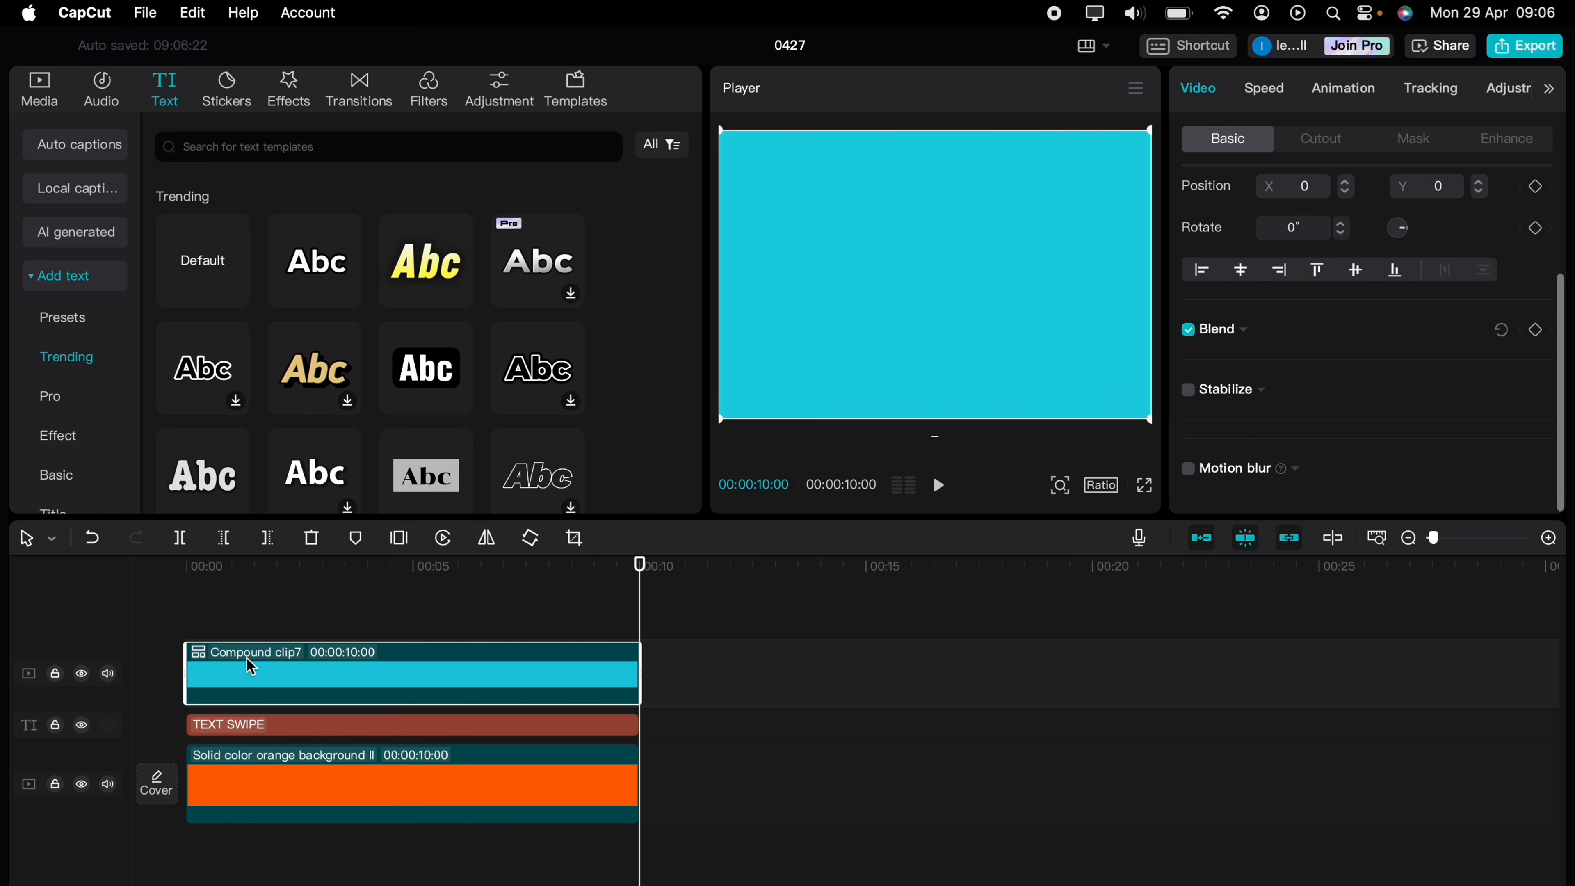
Apply a rectangle mask to the compound clip and shape it into a narrow vertical bar just left of the title.
{"action": "left_click", "coordinate": [218, 601]}
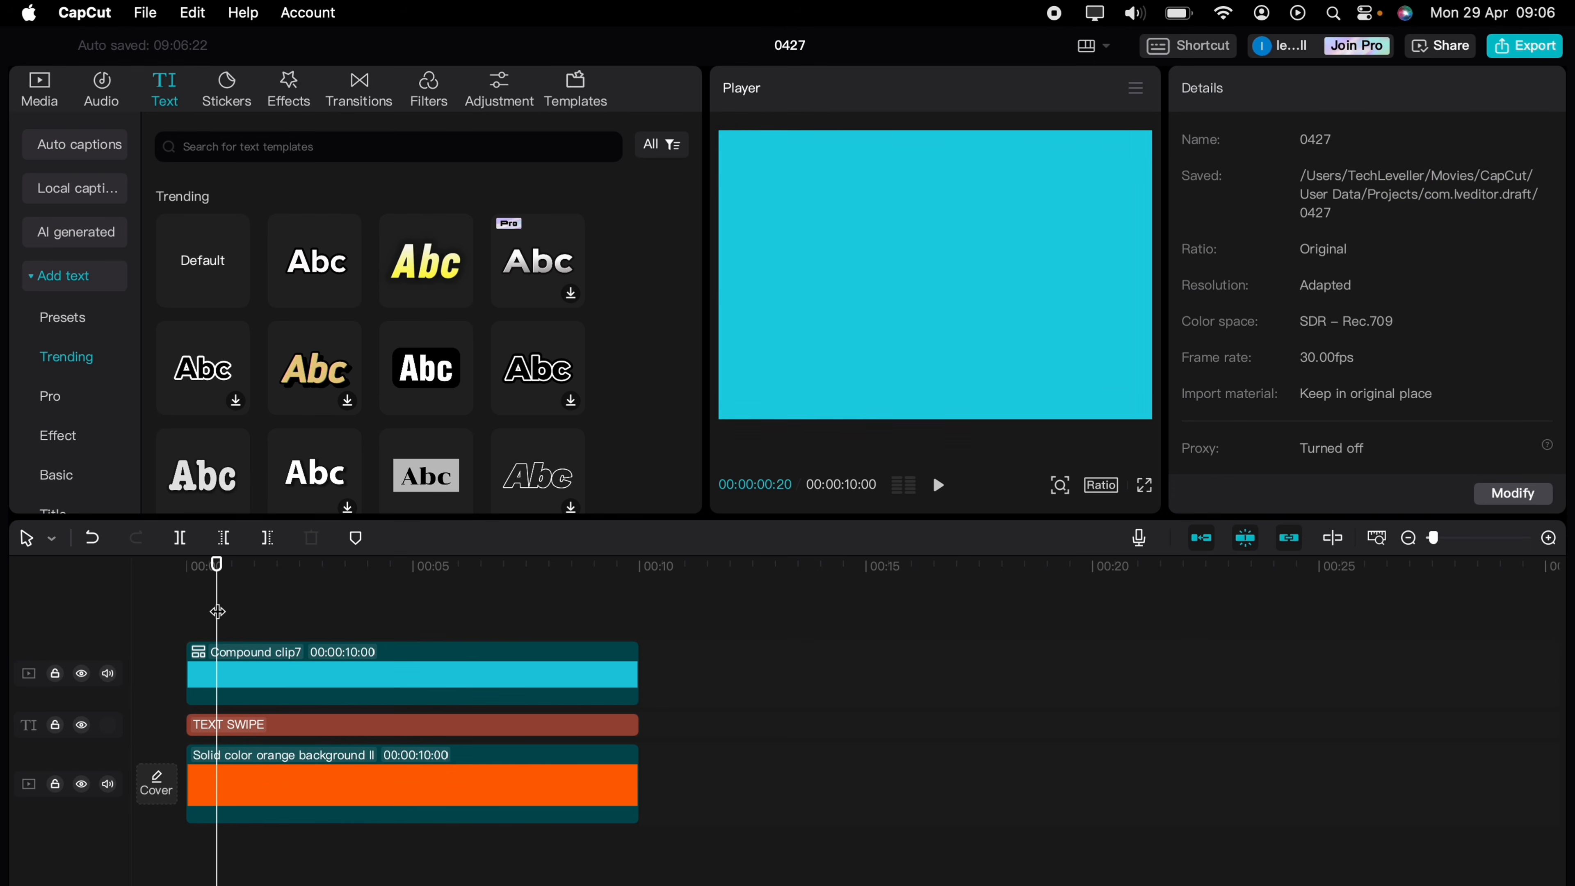
{"action": "left_click", "coordinate": [248, 661]}
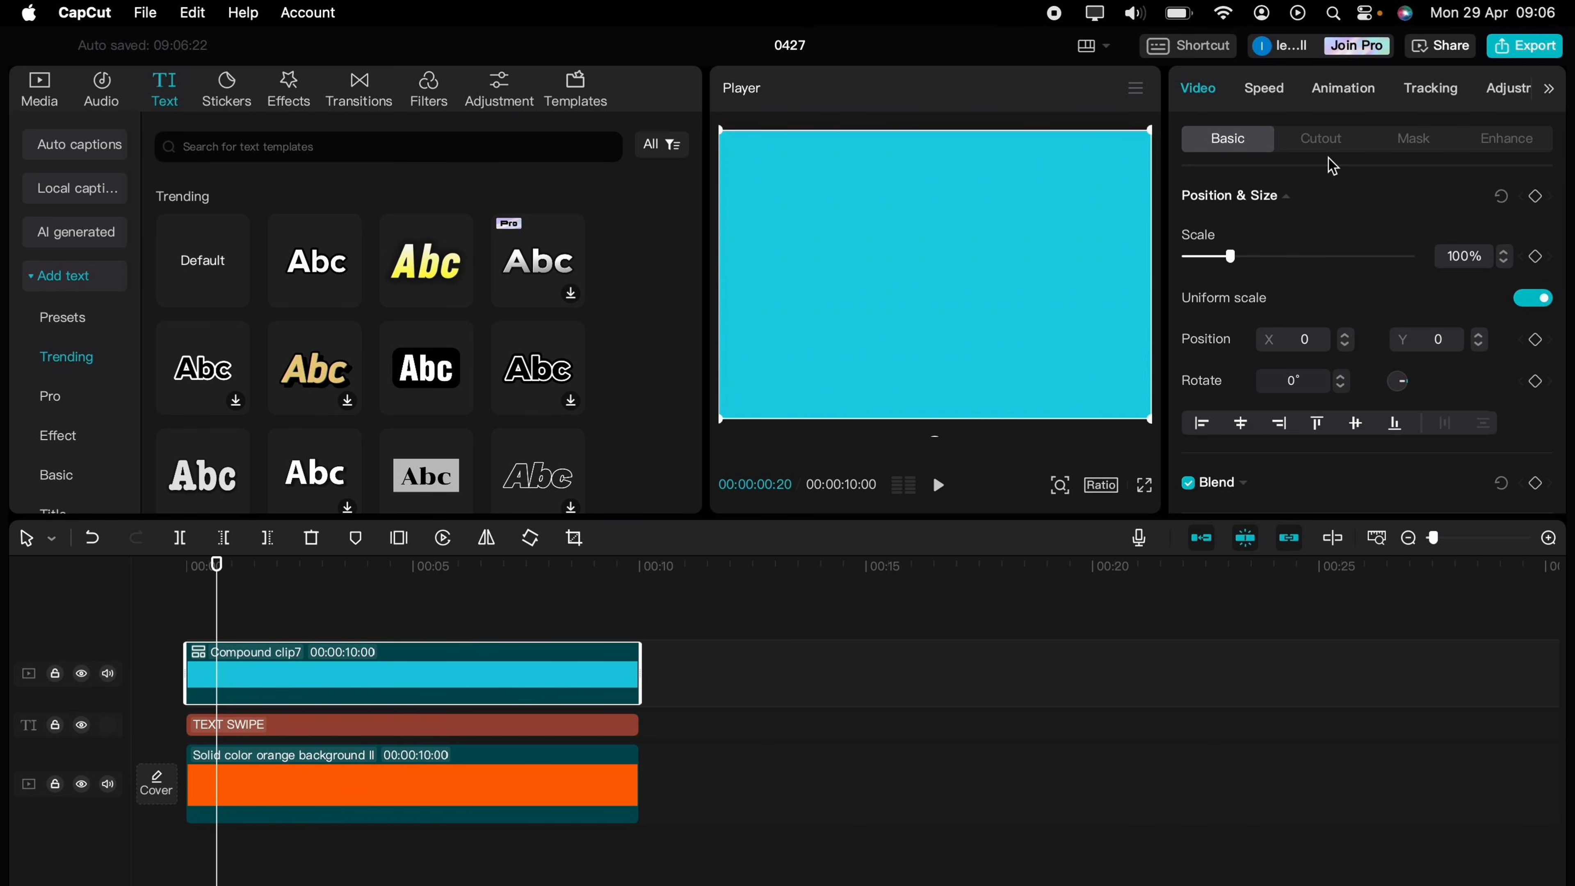
{"action": "left_click", "coordinate": [1421, 137]}
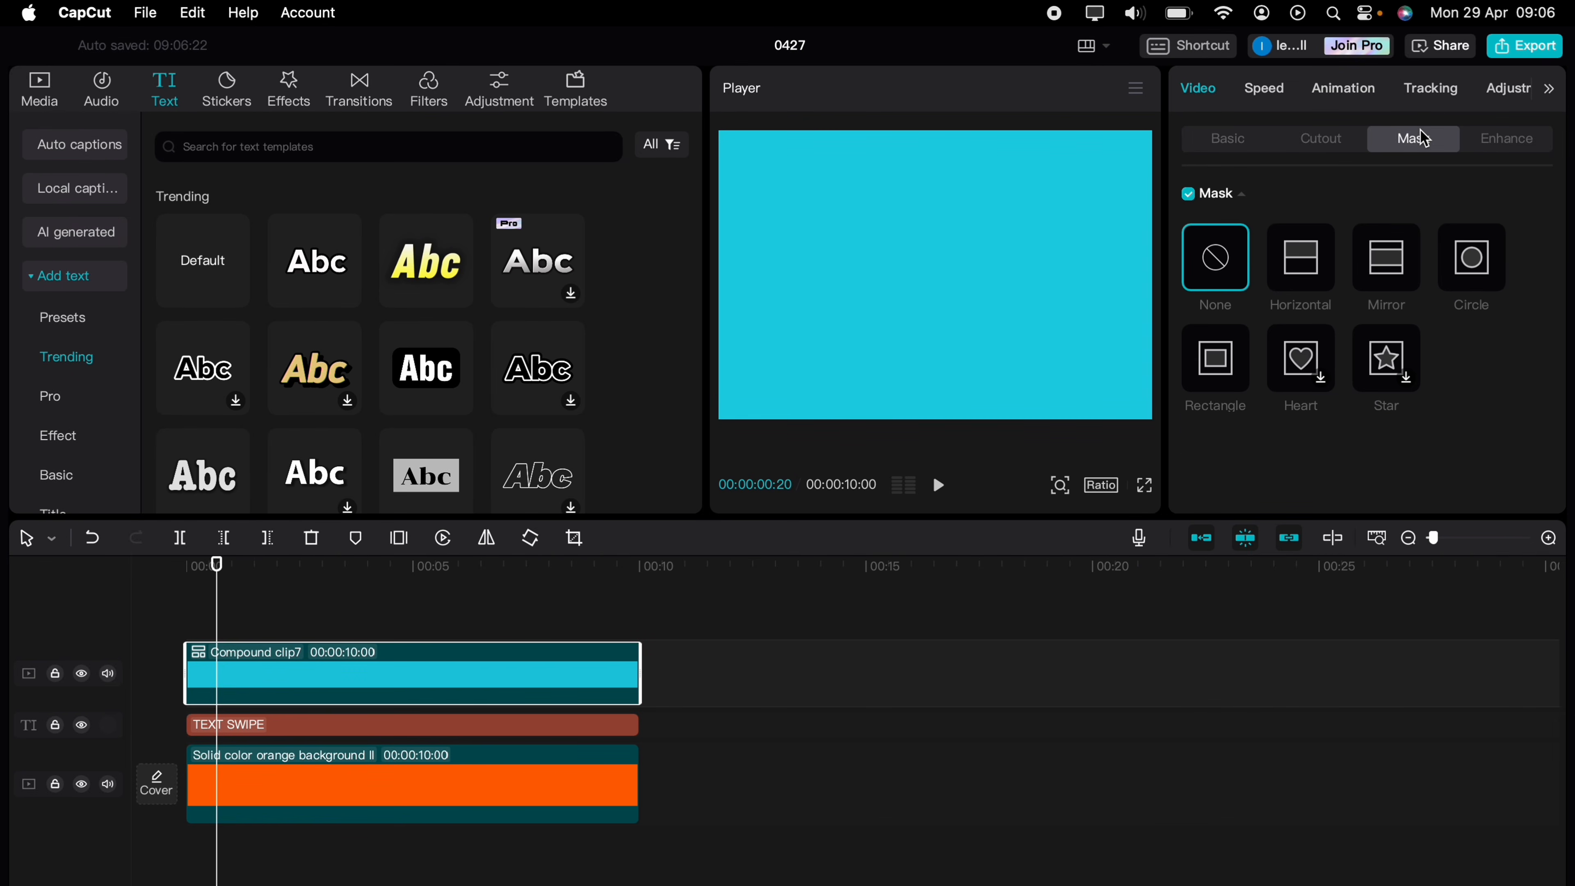
{"action": "left_click", "coordinate": [1215, 358]}
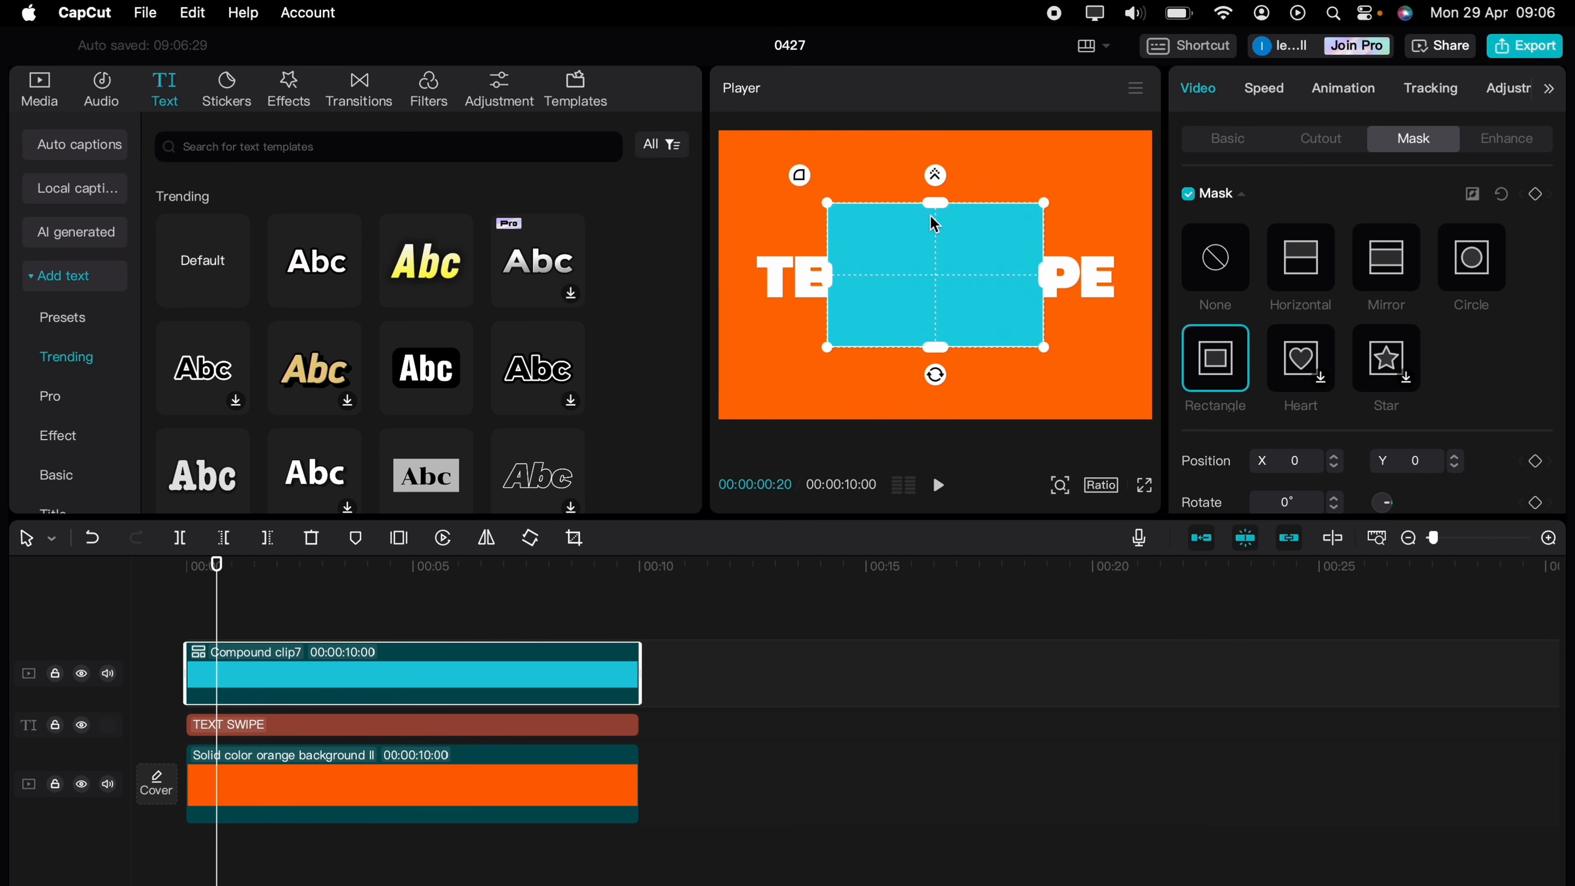
{"action": "left_click_drag", "start_coordinate": [935, 204], "coordinate": [932, 243]}
{"action": "left_click_drag", "start_coordinate": [1046, 278], "coordinate": [751, 256]}
Check the mask bar against the title and fine-tune it beside the first letter, at about X -834, Y 0.
{"action": "left_click", "coordinate": [366, 725]}
{"action": "left_click", "coordinate": [377, 692]}
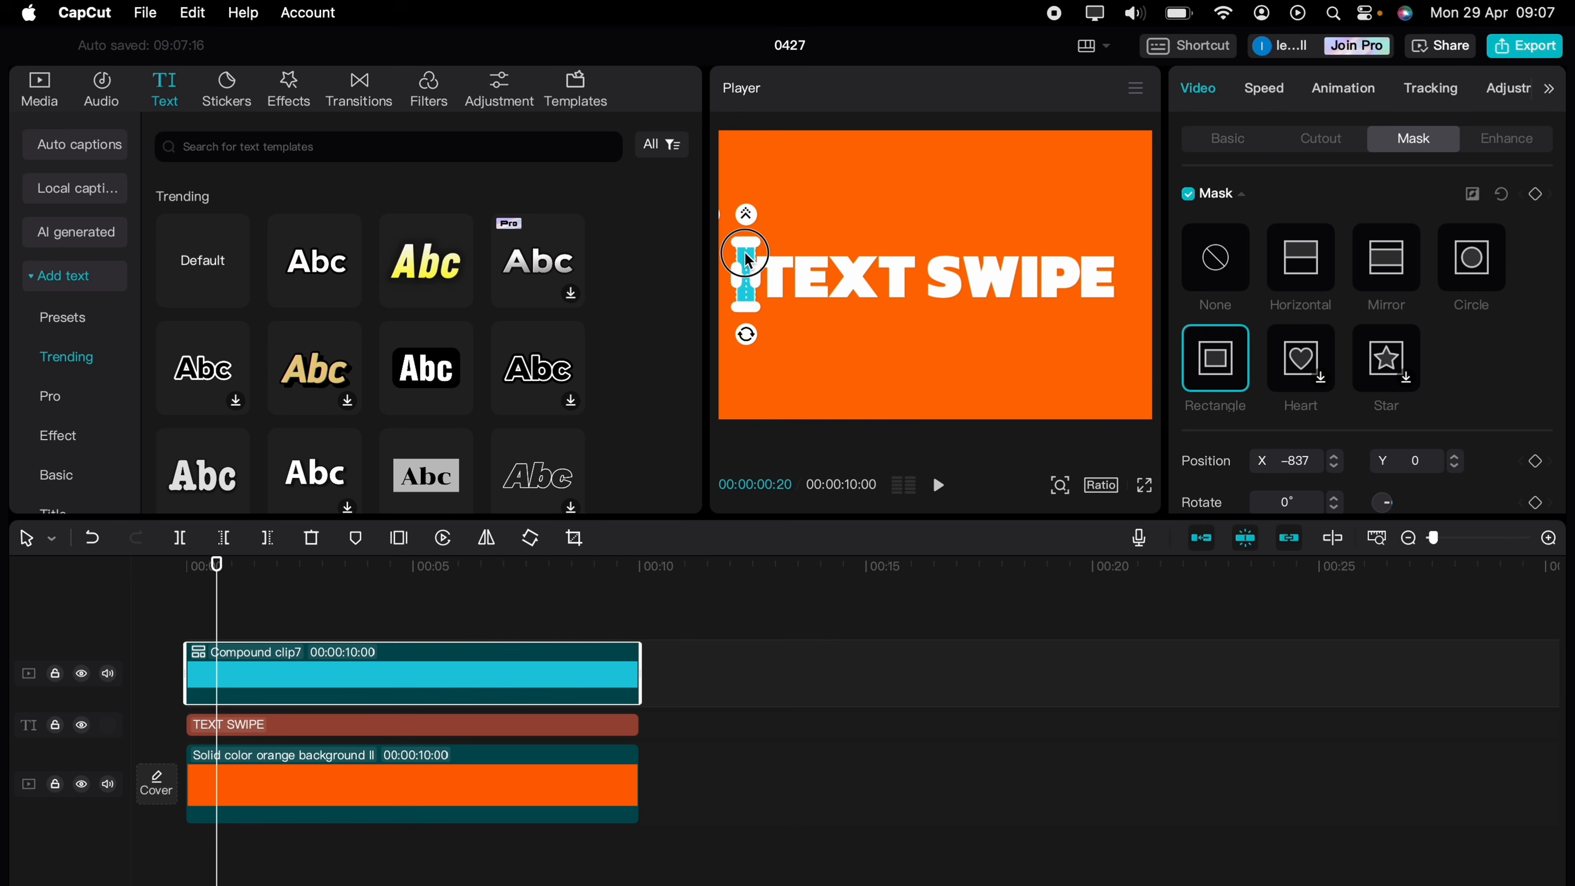
{"action": "left_click", "coordinate": [385, 770]}
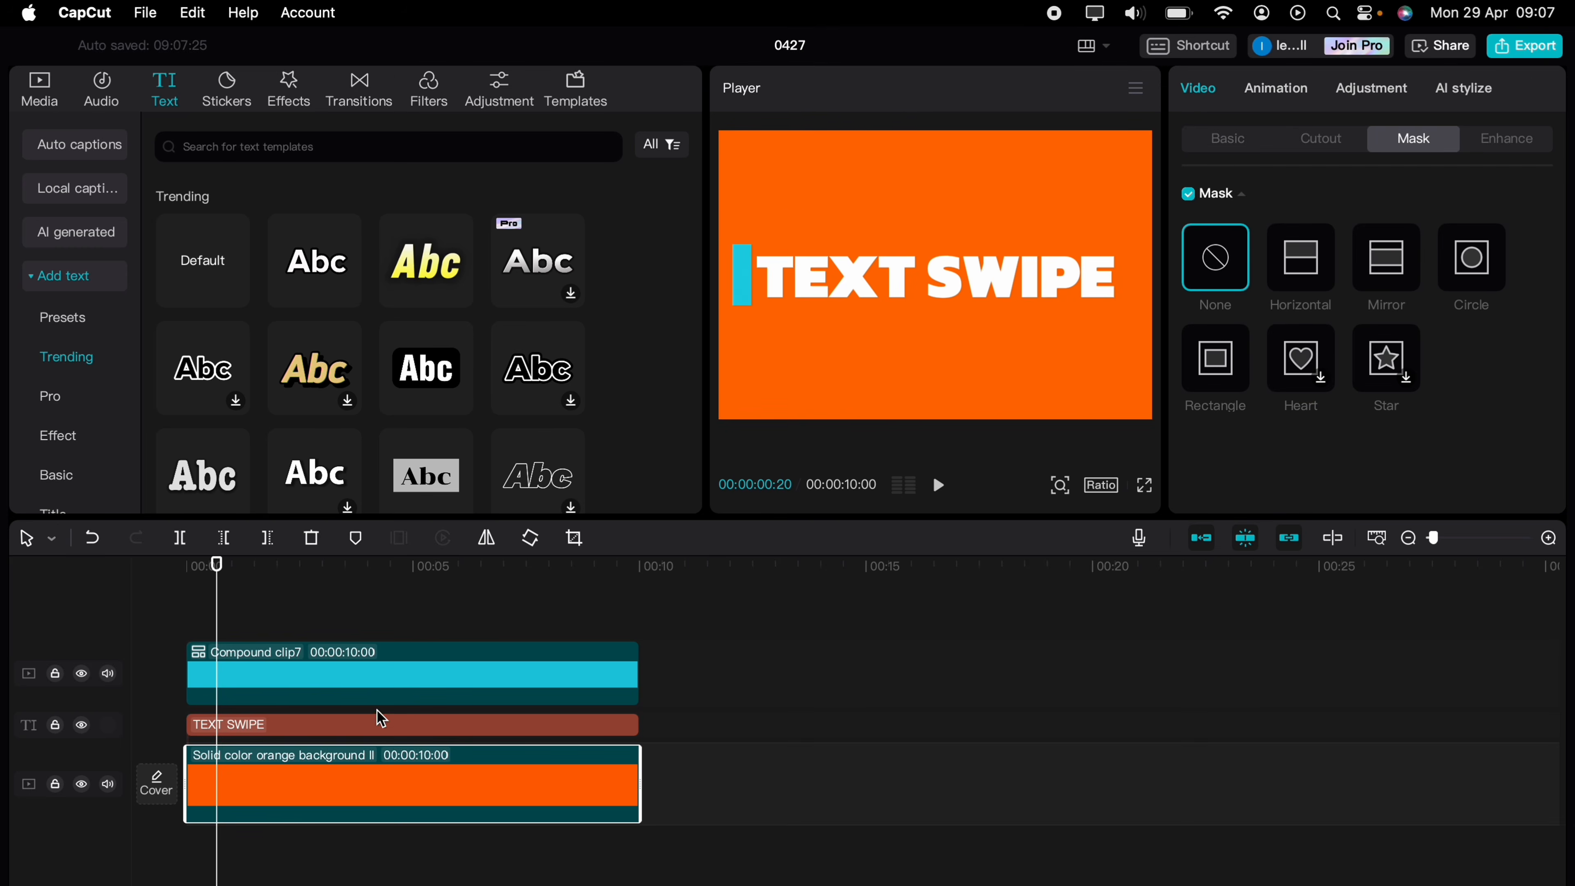
{"action": "left_click", "coordinate": [377, 689]}
{"action": "left_click_drag", "start_coordinate": [746, 308], "coordinate": [752, 281]}
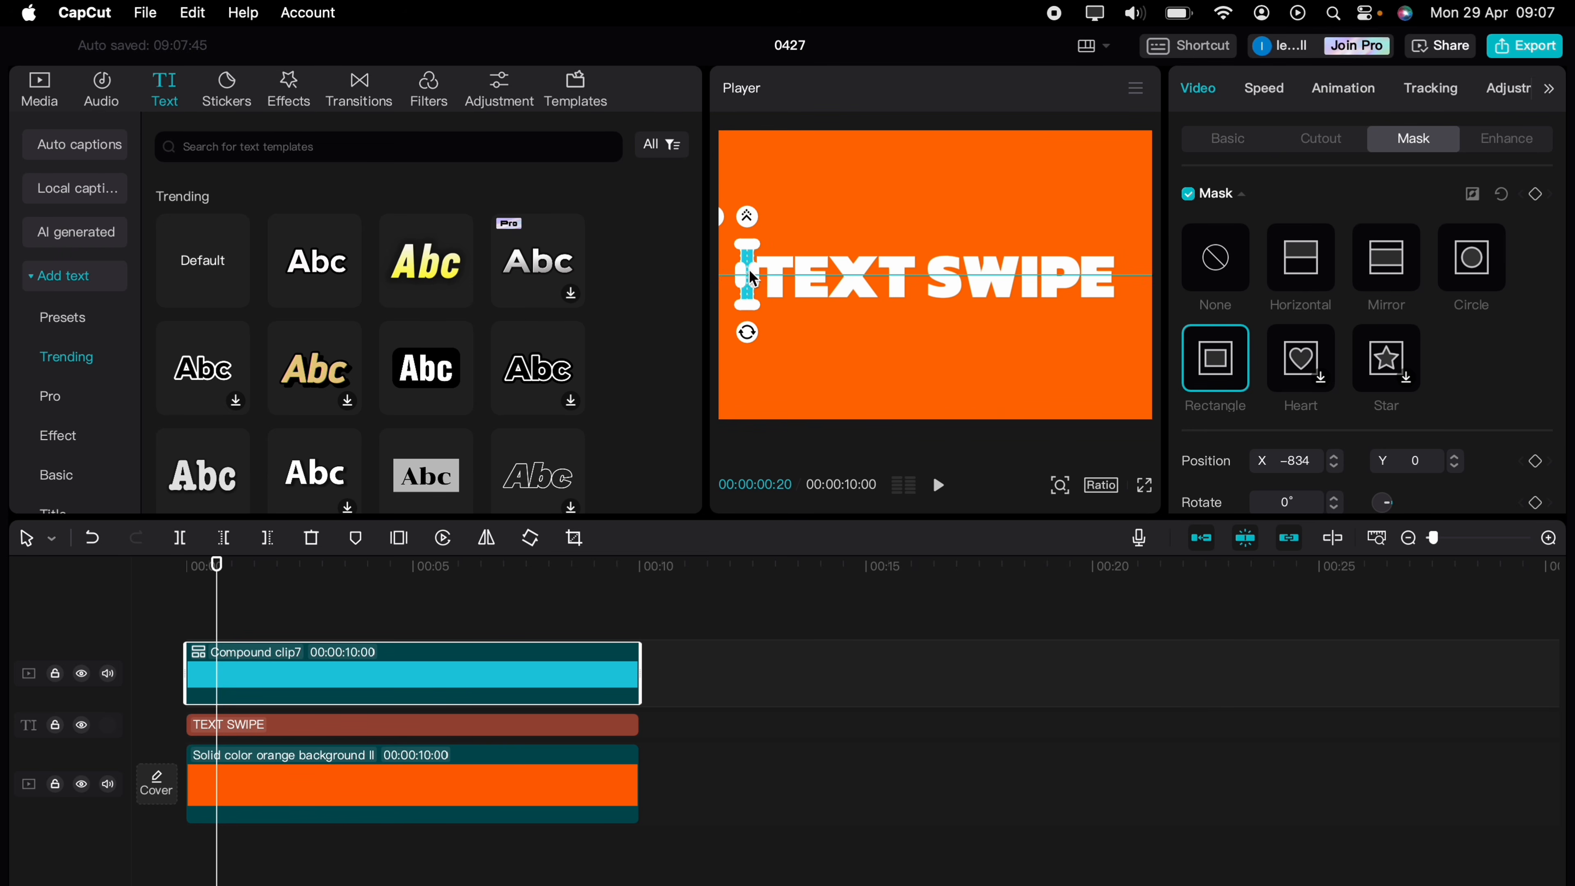
{"action": "left_click", "coordinate": [389, 758]}
{"action": "left_click", "coordinate": [391, 669]}
Keyframe the mask at 00:00:00:26, and at 00:00:03:10 move the bar past the title's last letter to about X 844.
{"action": "left_click_drag", "start_coordinate": [218, 607], "coordinate": [225, 607]}
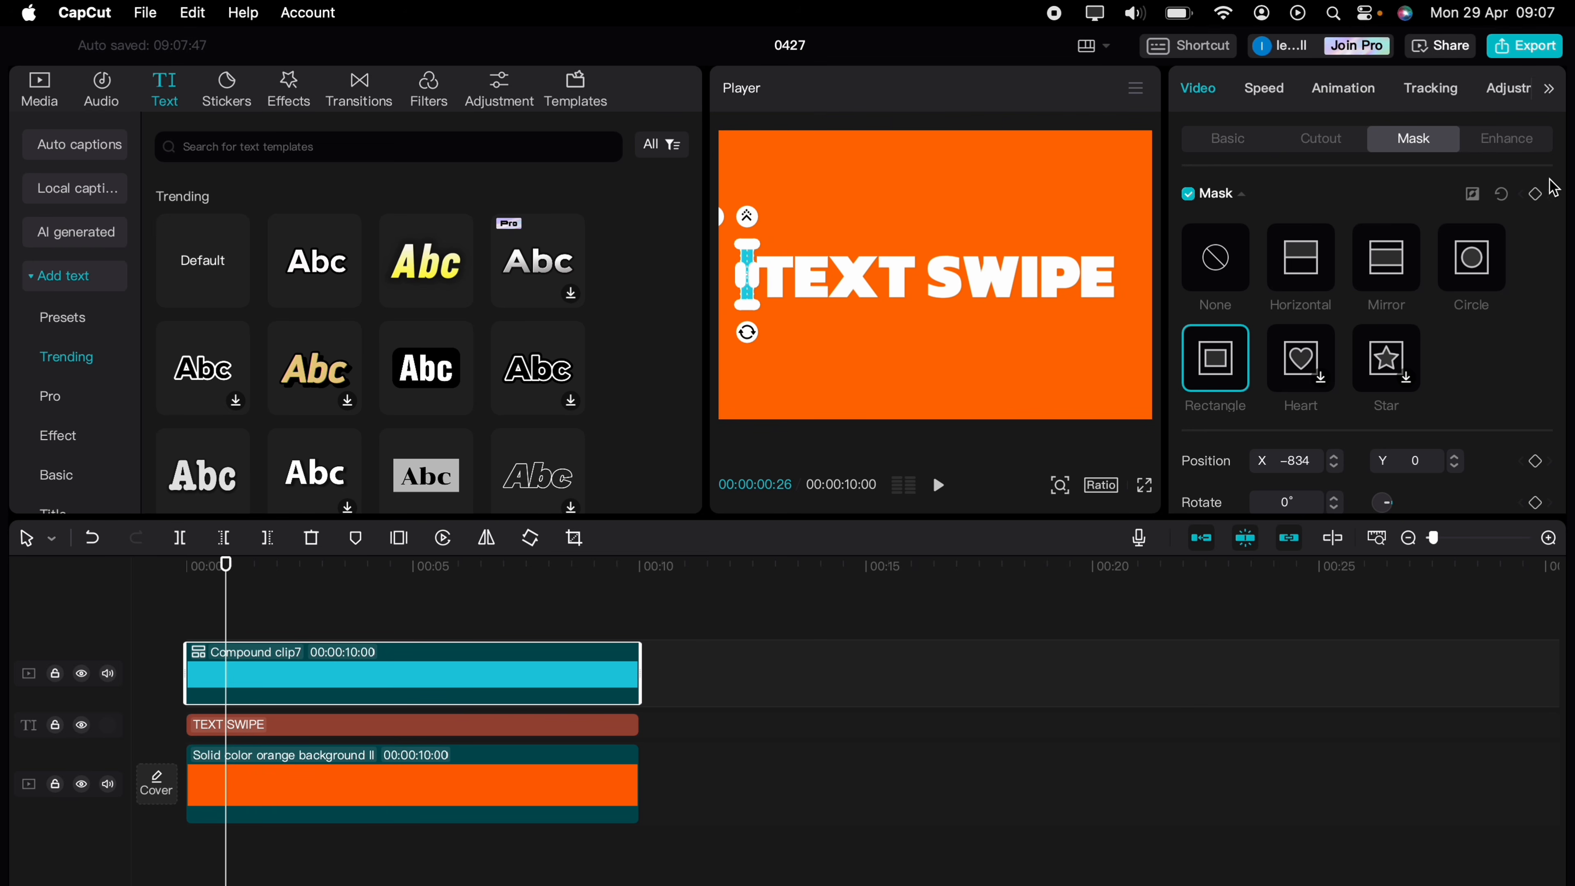
{"action": "left_click", "coordinate": [1536, 194]}
{"action": "left_click_drag", "start_coordinate": [227, 602], "coordinate": [337, 601]}
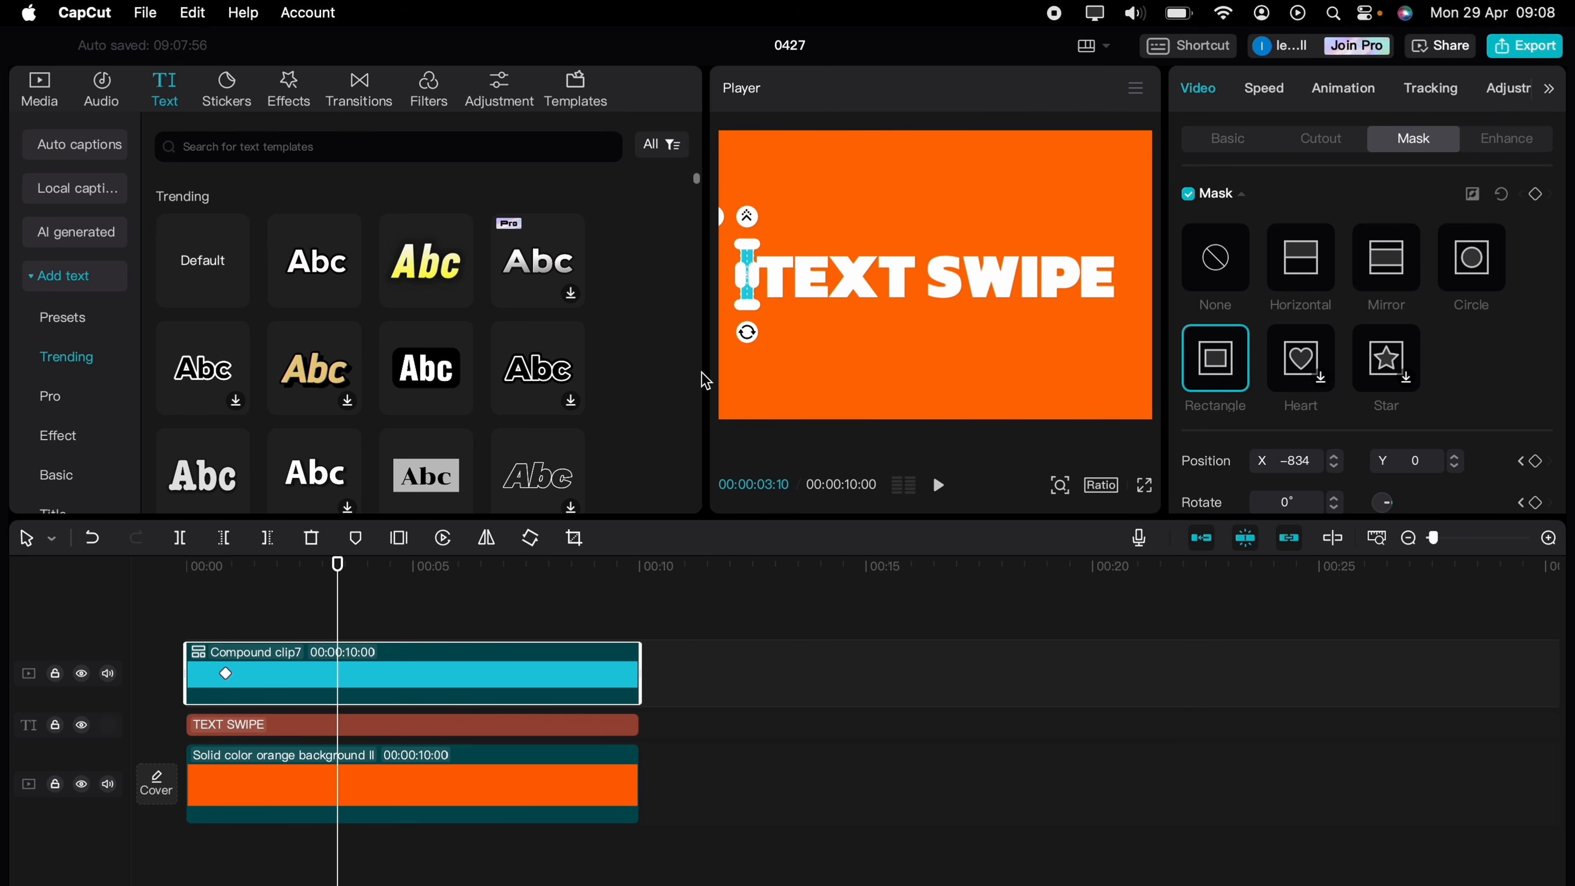
{"action": "left_click_drag", "start_coordinate": [749, 265], "coordinate": [1128, 268]}
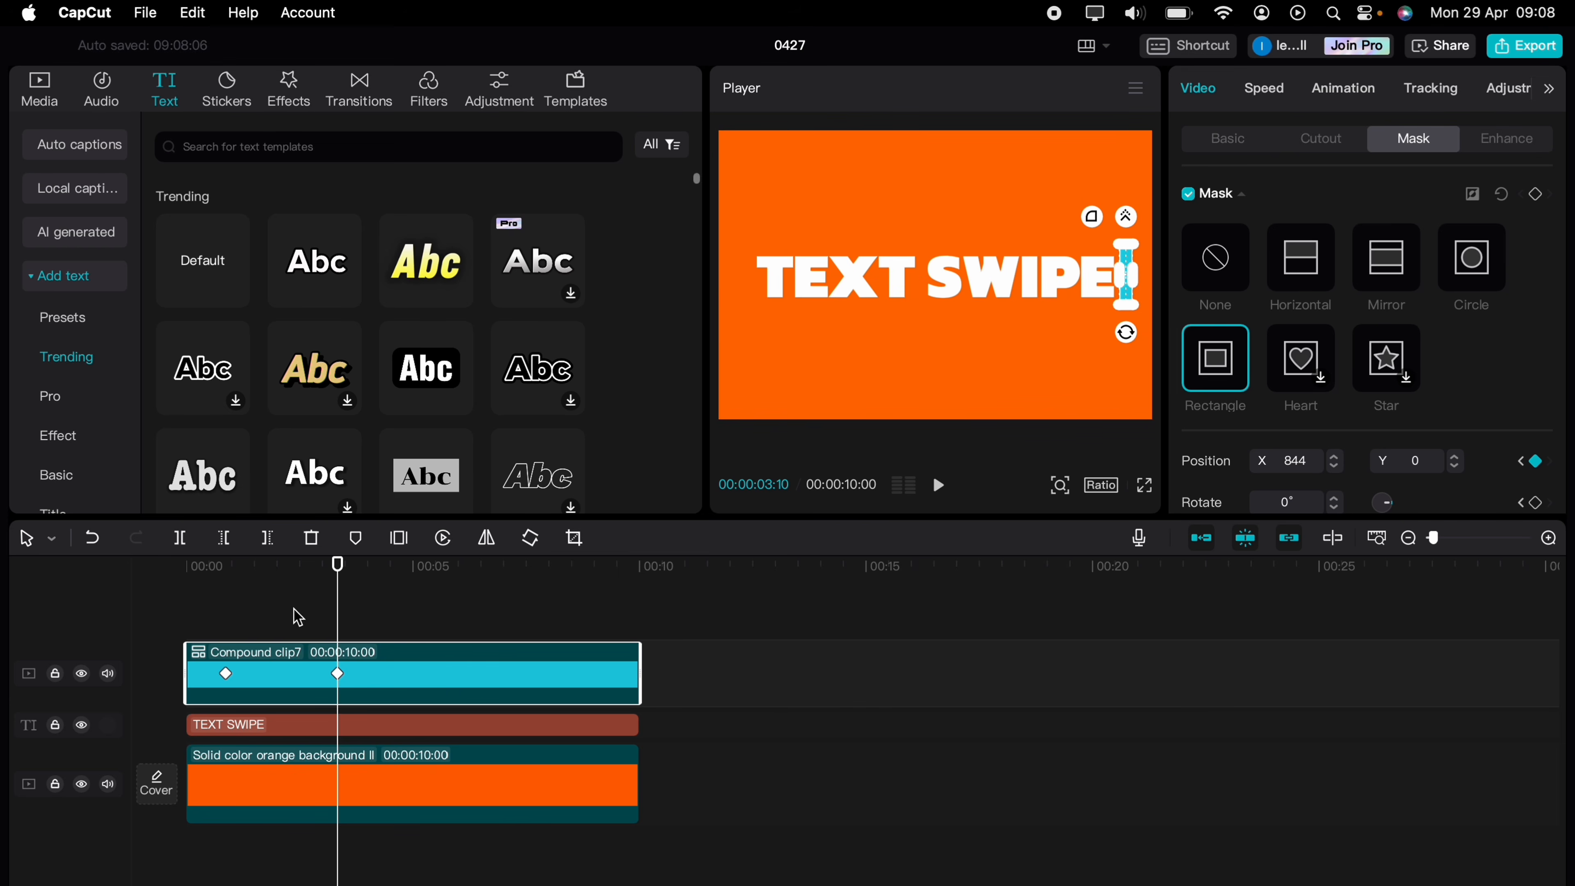
Play the timeline from the beginning to review the turquoise bar's movement across the title.
{"action": "left_click", "coordinate": [210, 614]}
{"action": "left_click", "coordinate": [186, 613]}
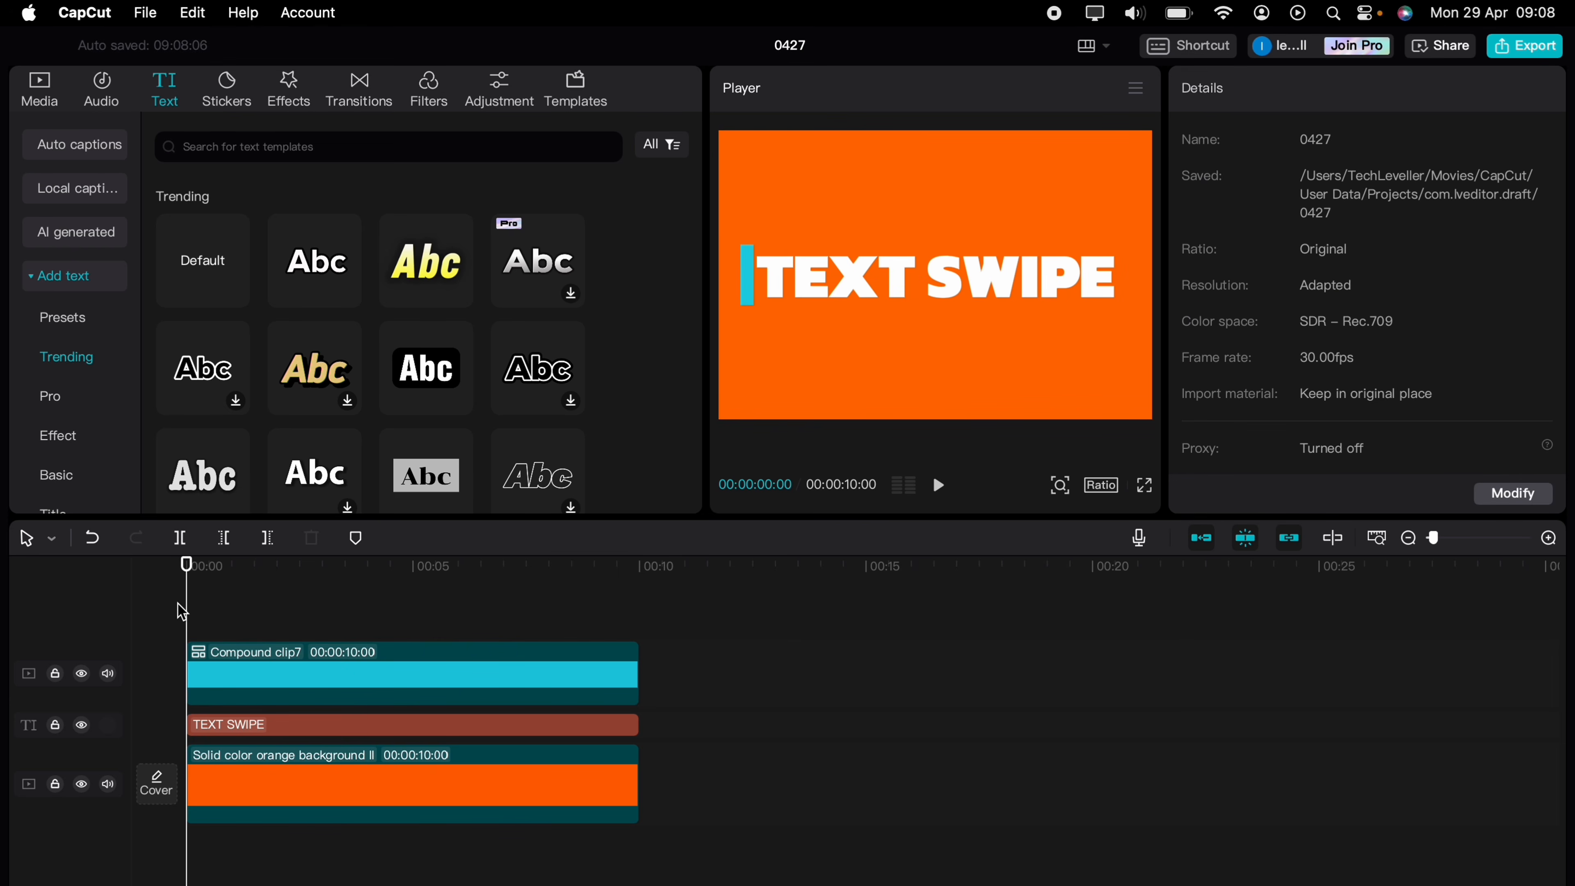
{"action": "key", "text": "space"}
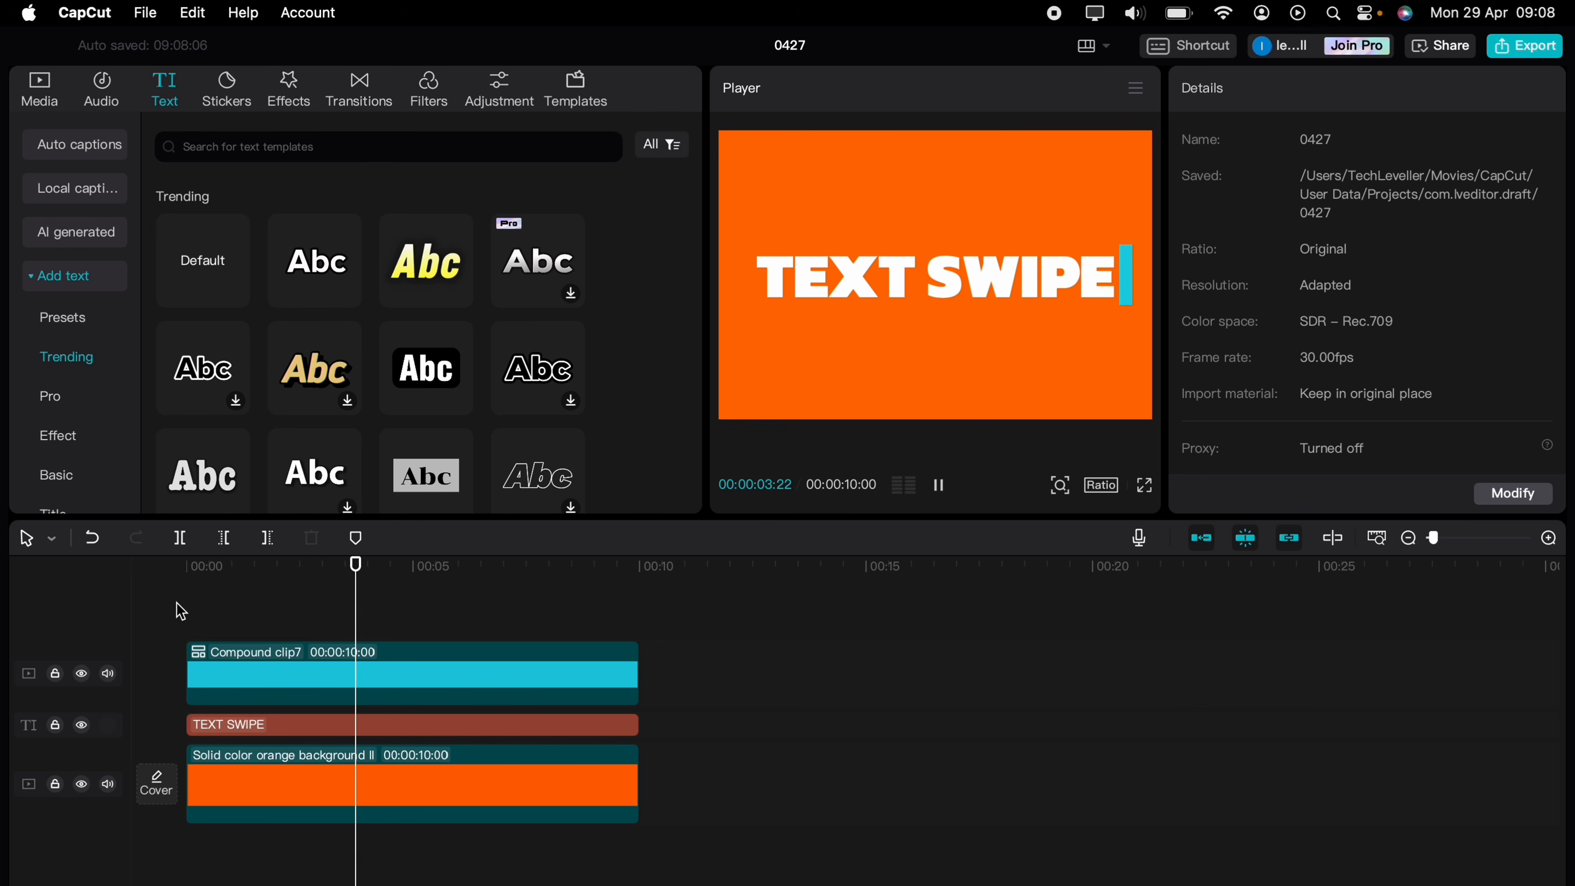
{"action": "key", "text": "space"}
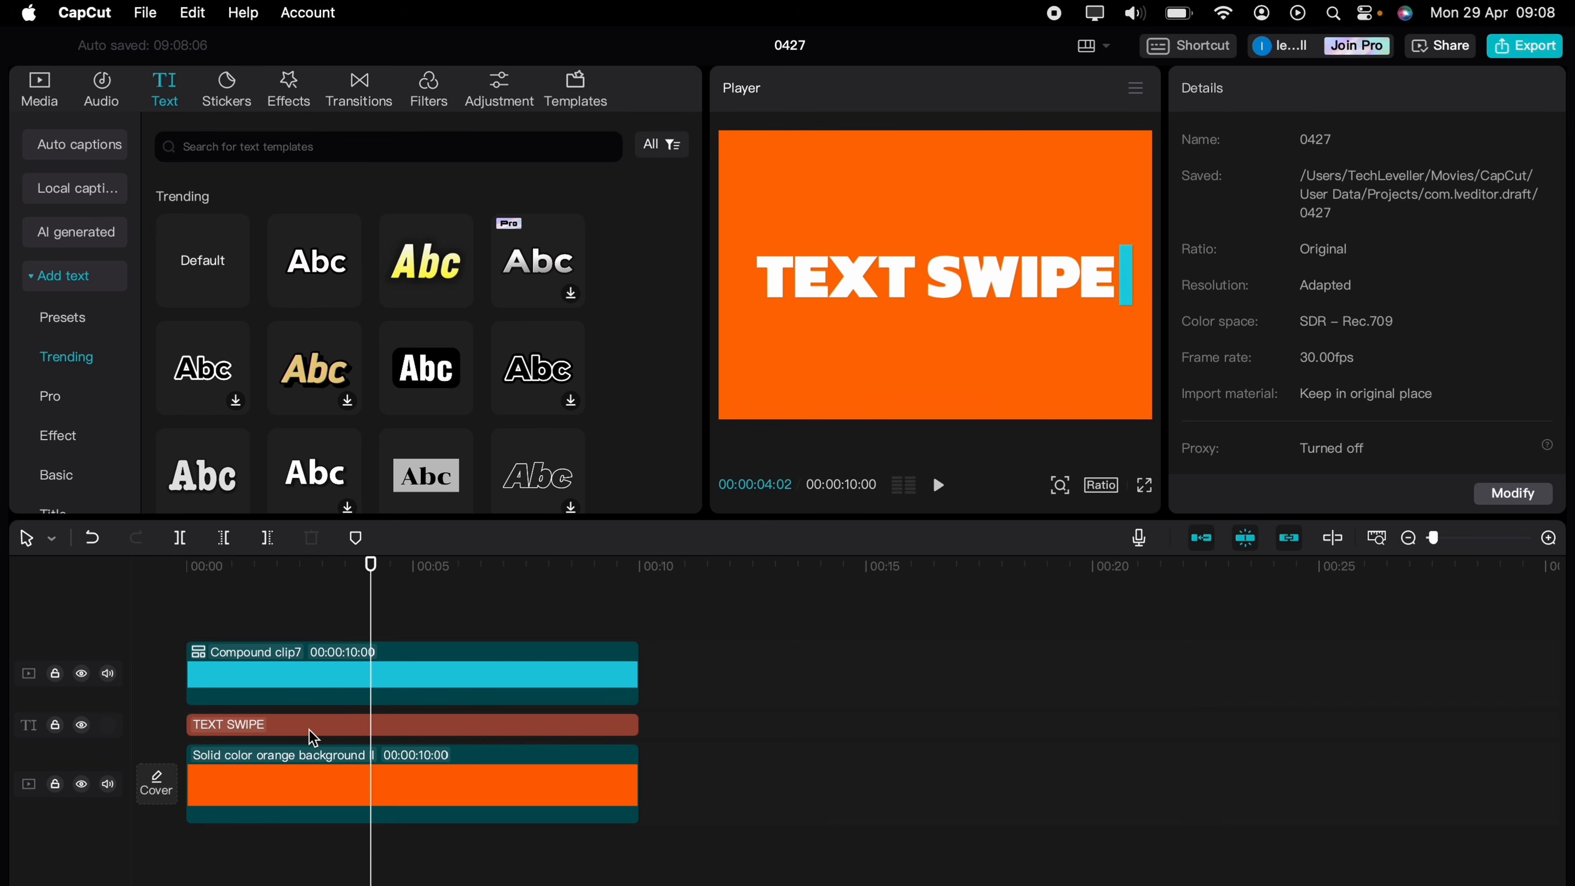
Duplicate the TEXT SWIPE title from the start of the timeline onto a new track above the turquoise bar's compound clip.
{"action": "left_click", "coordinate": [283, 727]}
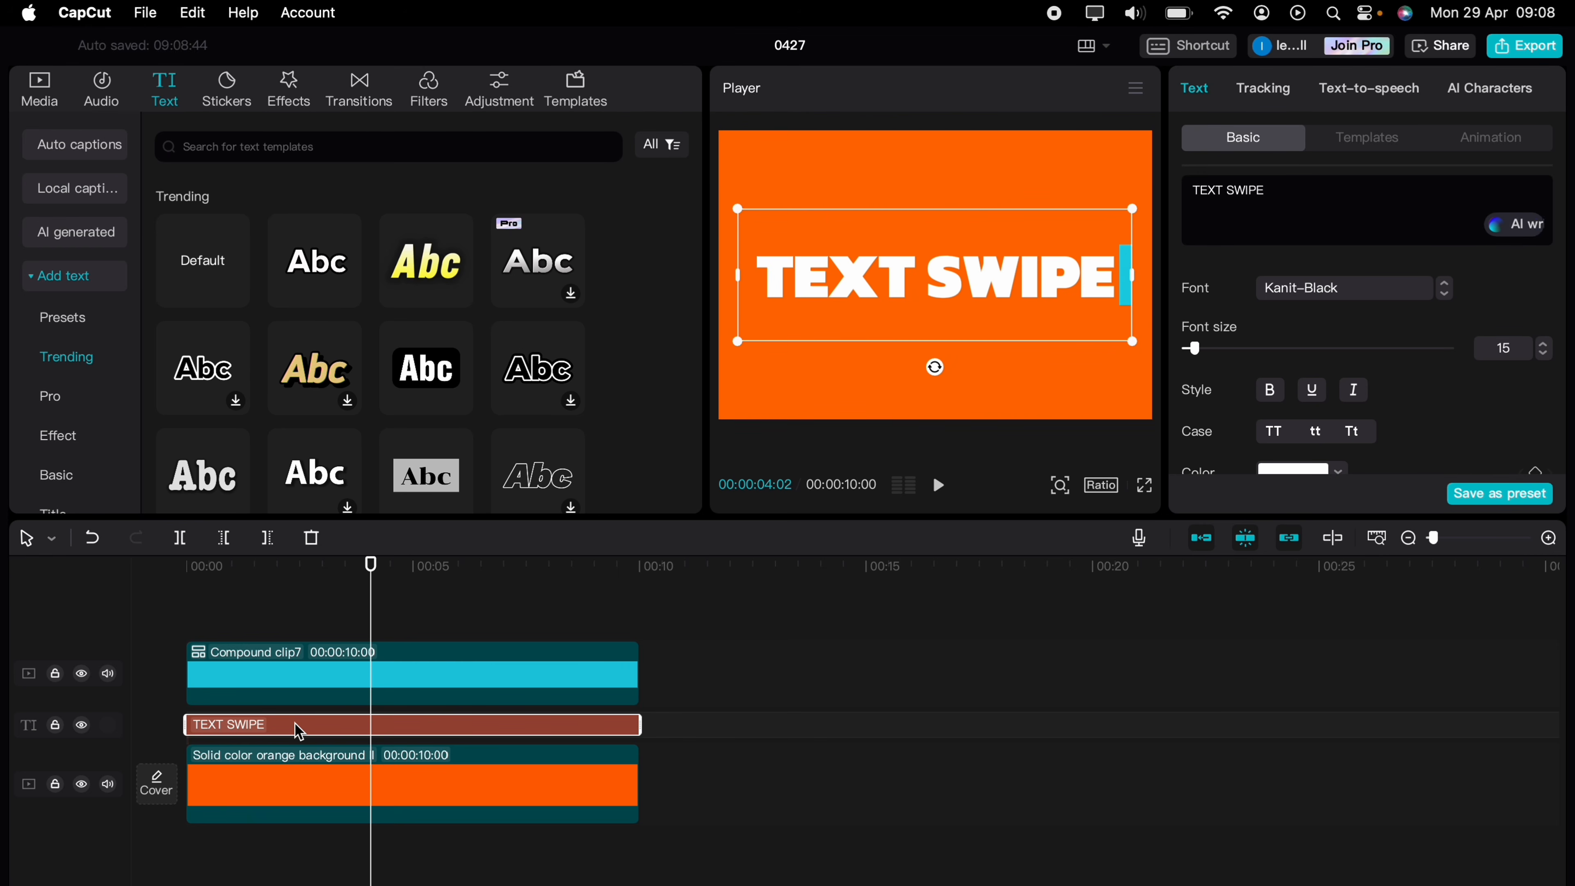
{"action": "left_click", "coordinate": [198, 611]}
{"action": "left_click_drag", "start_coordinate": [198, 611], "coordinate": [188, 611]}
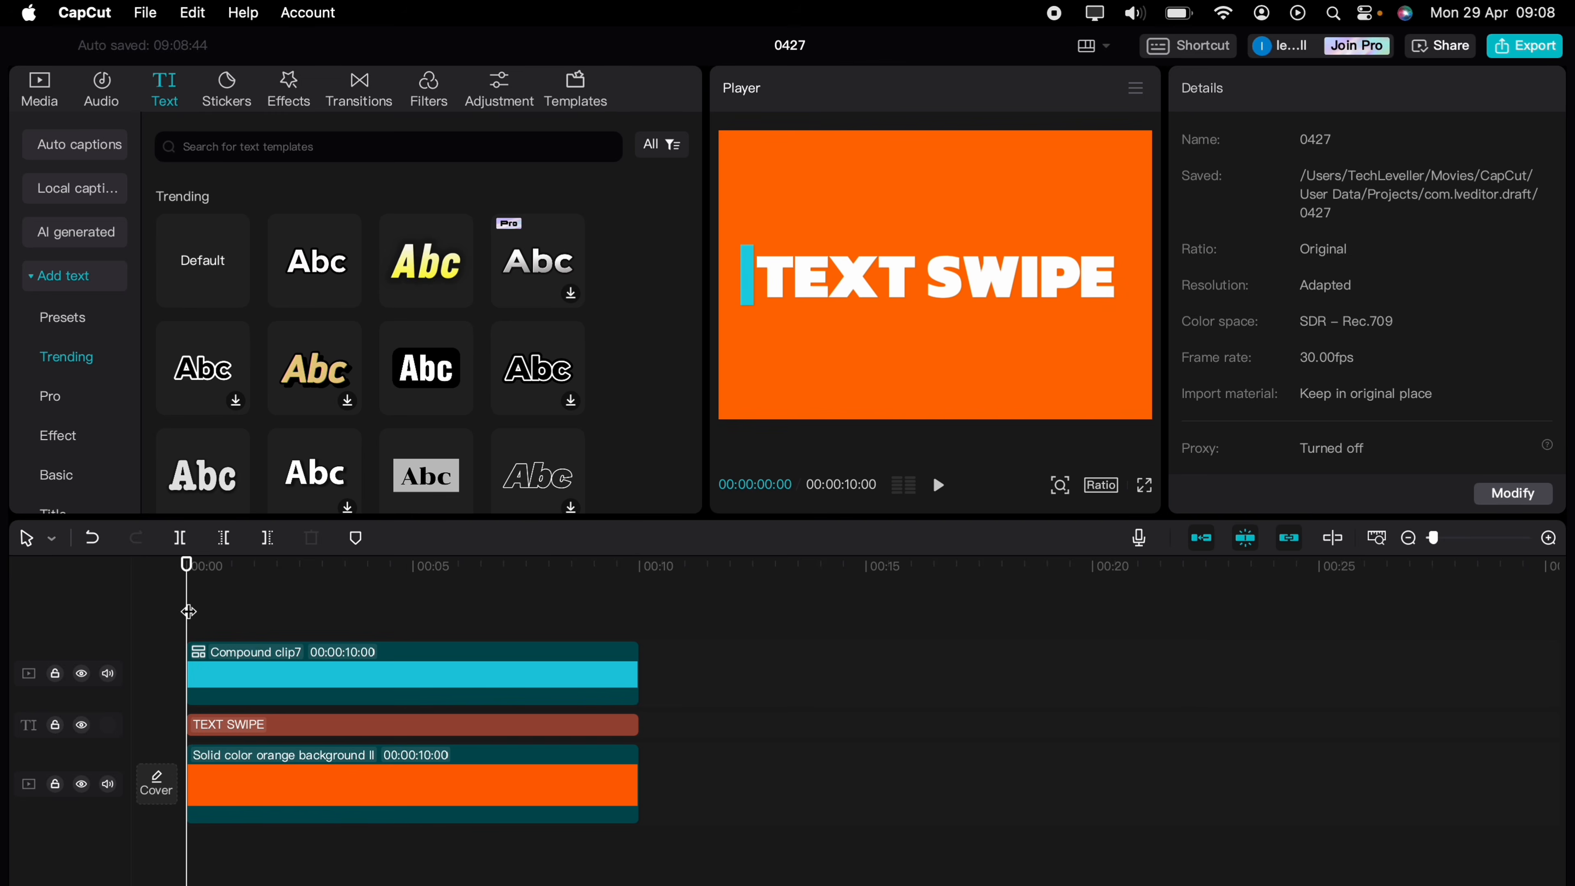
{"action": "key", "text": "super+v"}
{"action": "left_click_drag", "start_coordinate": [273, 731], "coordinate": [251, 621]}
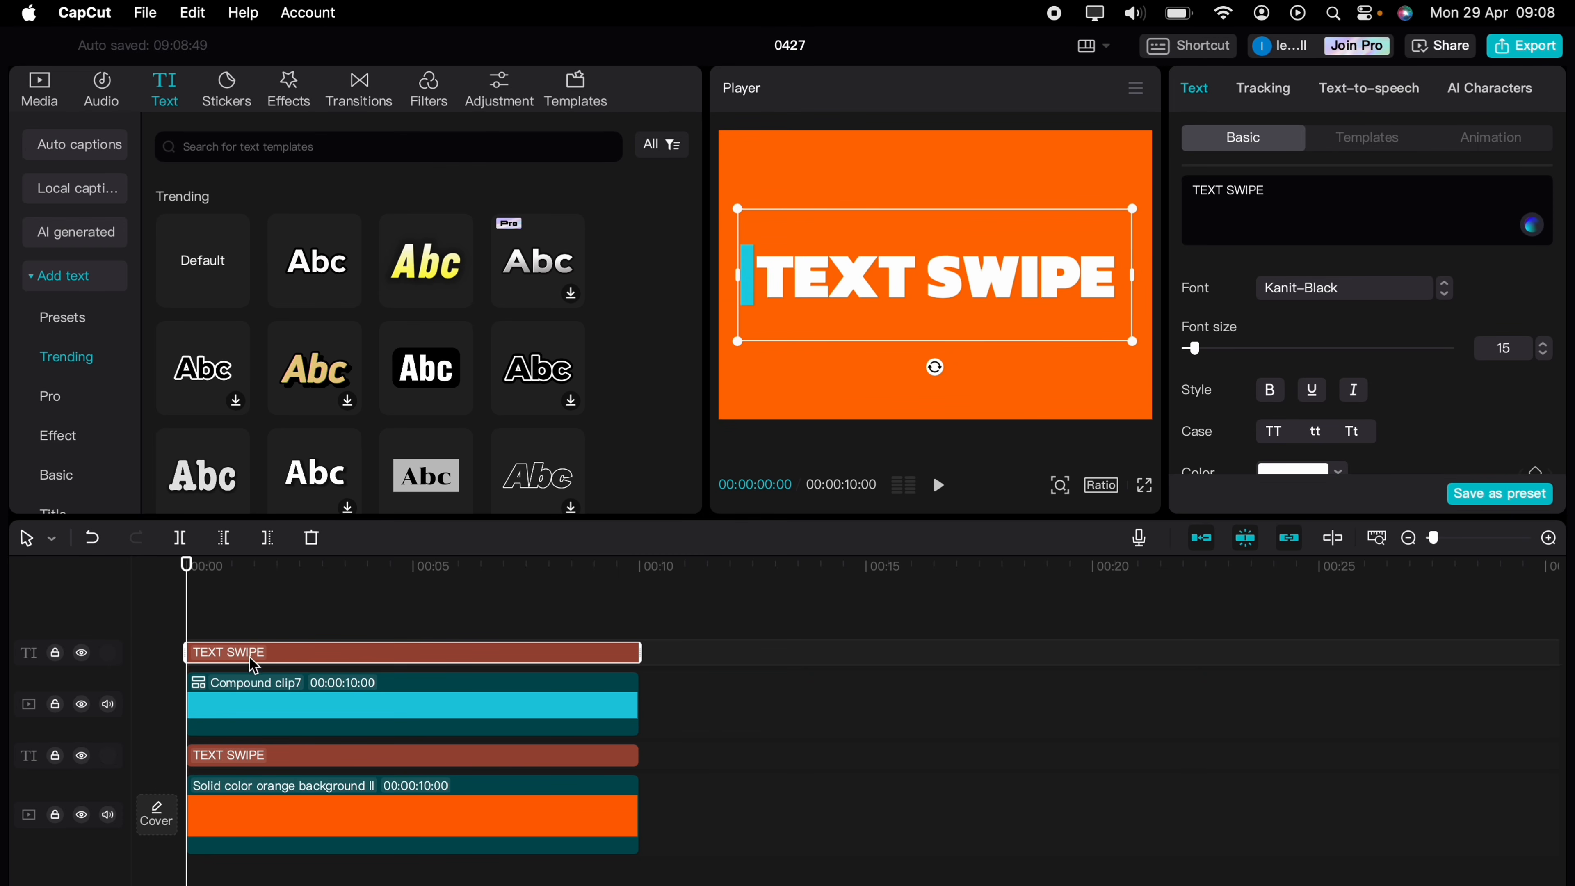
Recolor the uppermost TEXT SWIPE title to the bar's turquoise, hex 00CDE5.
{"action": "left_click_drag", "start_coordinate": [188, 583], "coordinate": [225, 595]}
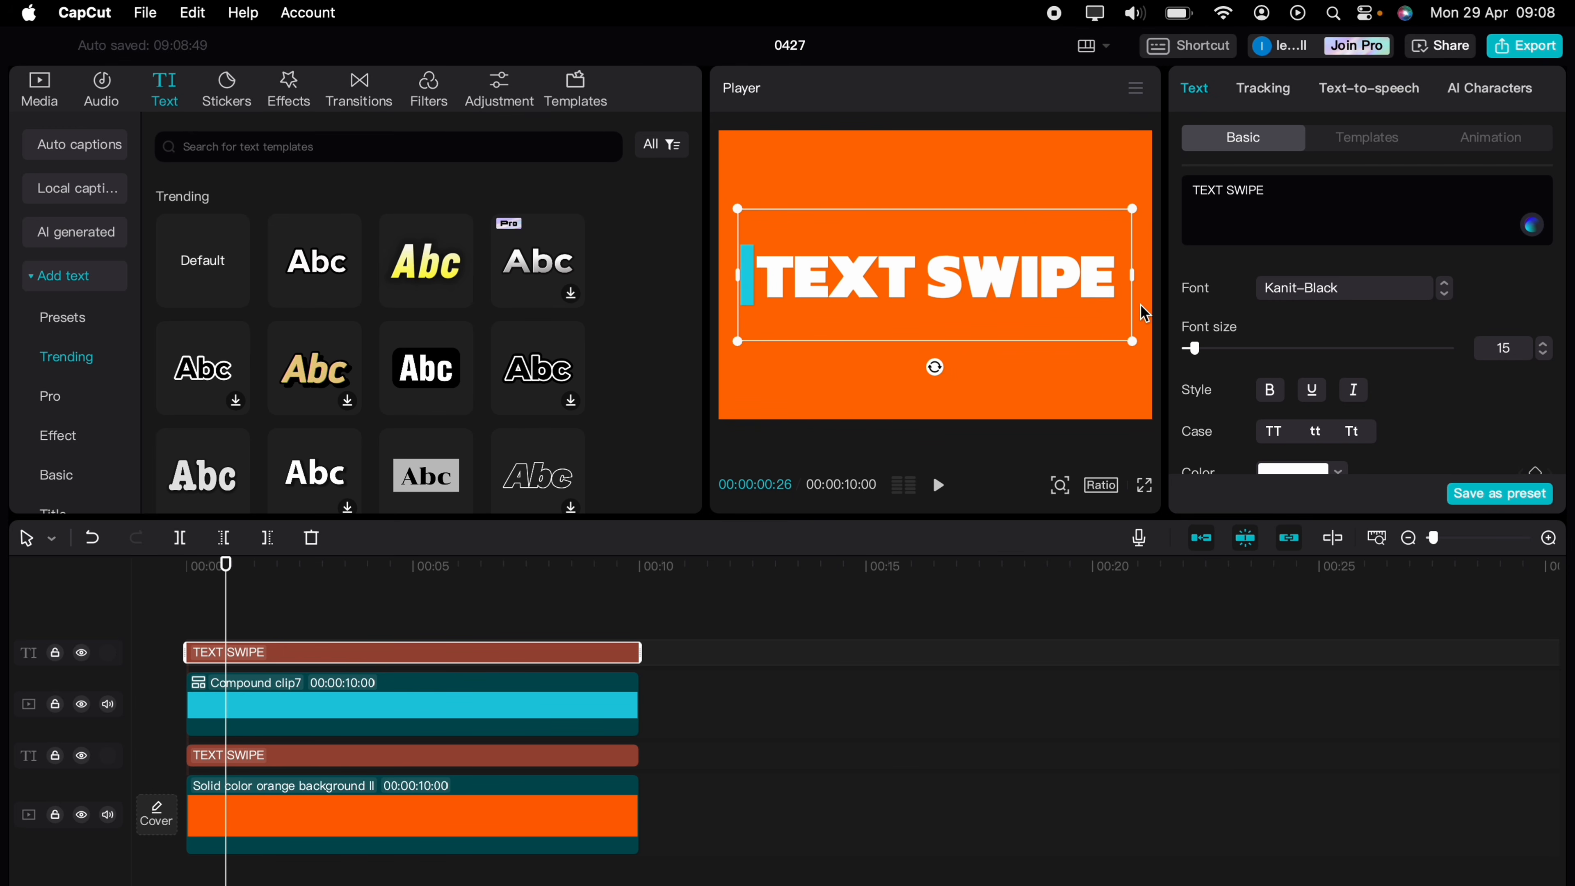
{"action": "scroll", "coordinate": [1351, 312], "scroll_direction": "down", "scroll_amount": 3}
{"action": "left_click", "coordinate": [1337, 358]}
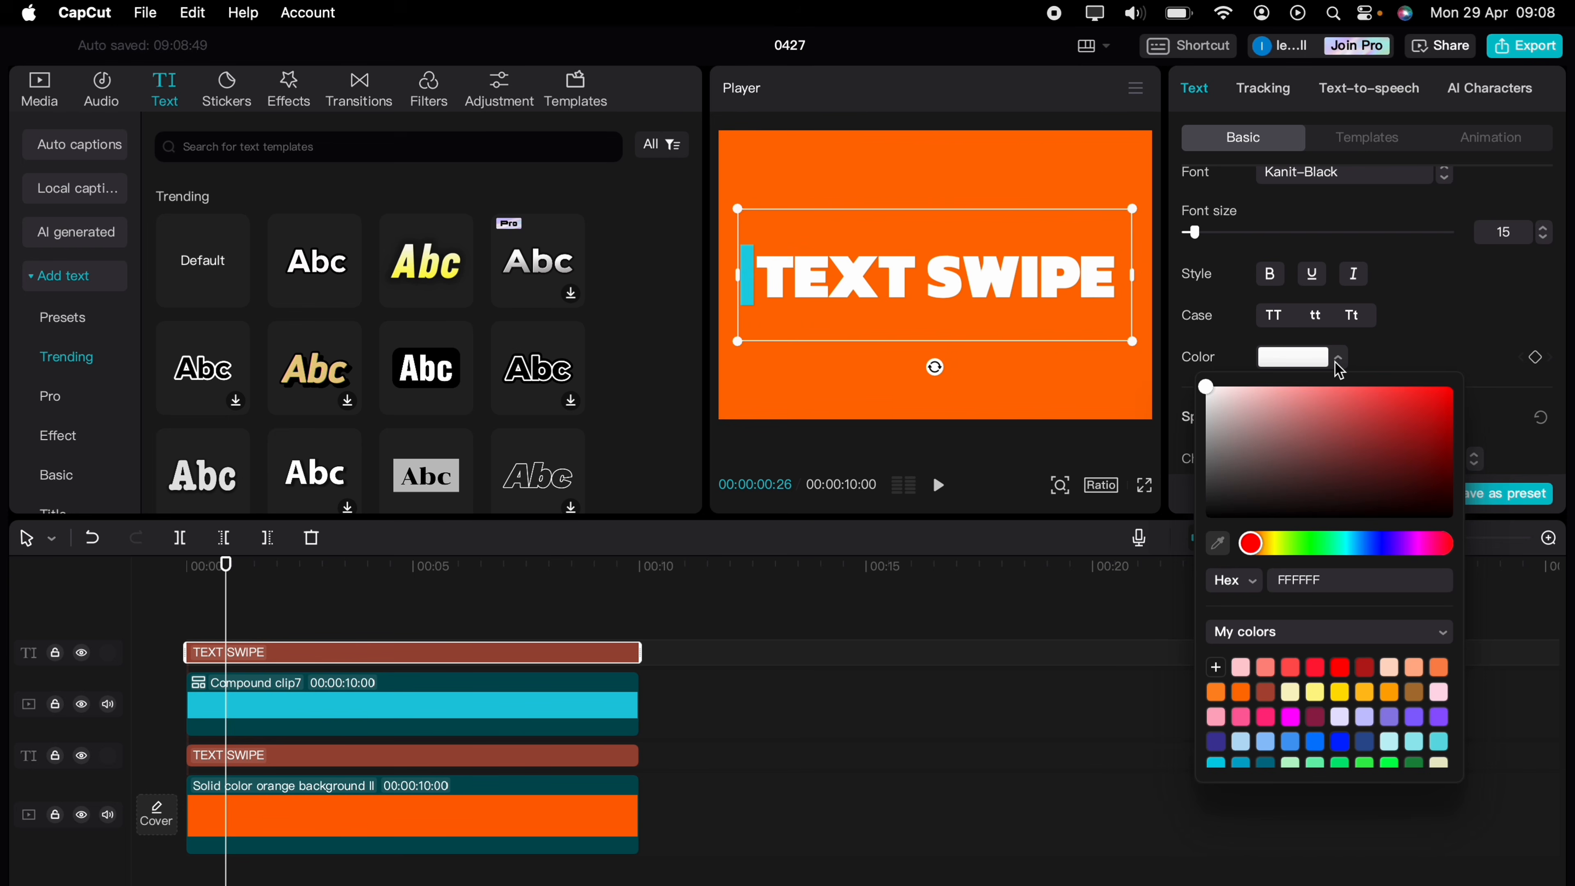
{"action": "left_click", "coordinate": [1319, 737]}
{"action": "left_click", "coordinate": [1417, 740]}
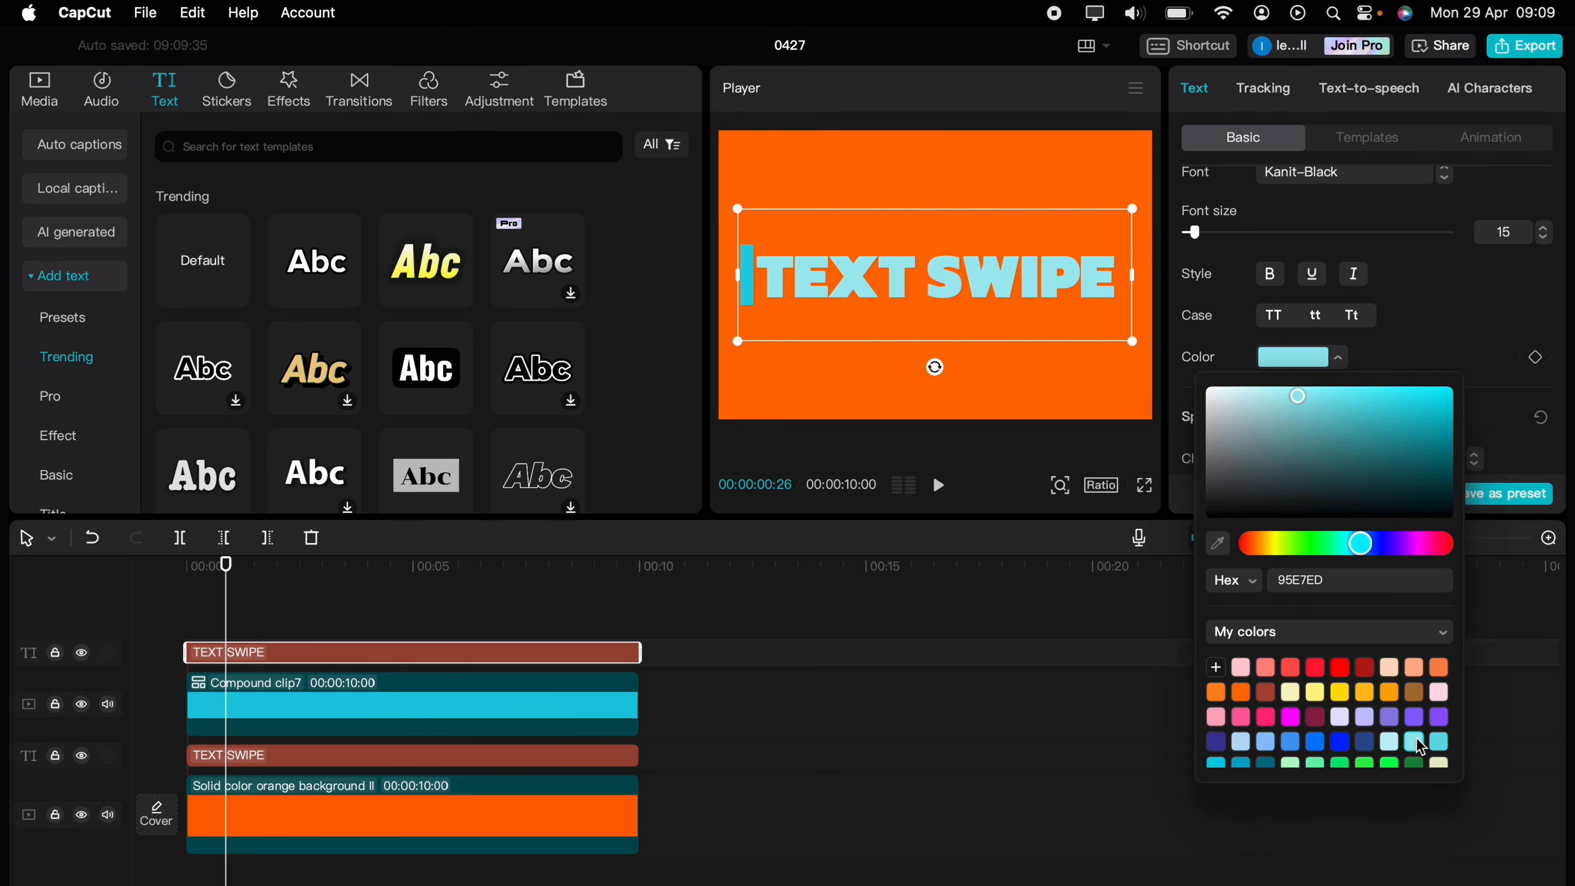
{"action": "scroll", "coordinate": [1419, 731], "scroll_direction": "down", "scroll_amount": 2}
{"action": "left_click", "coordinate": [1441, 703]}
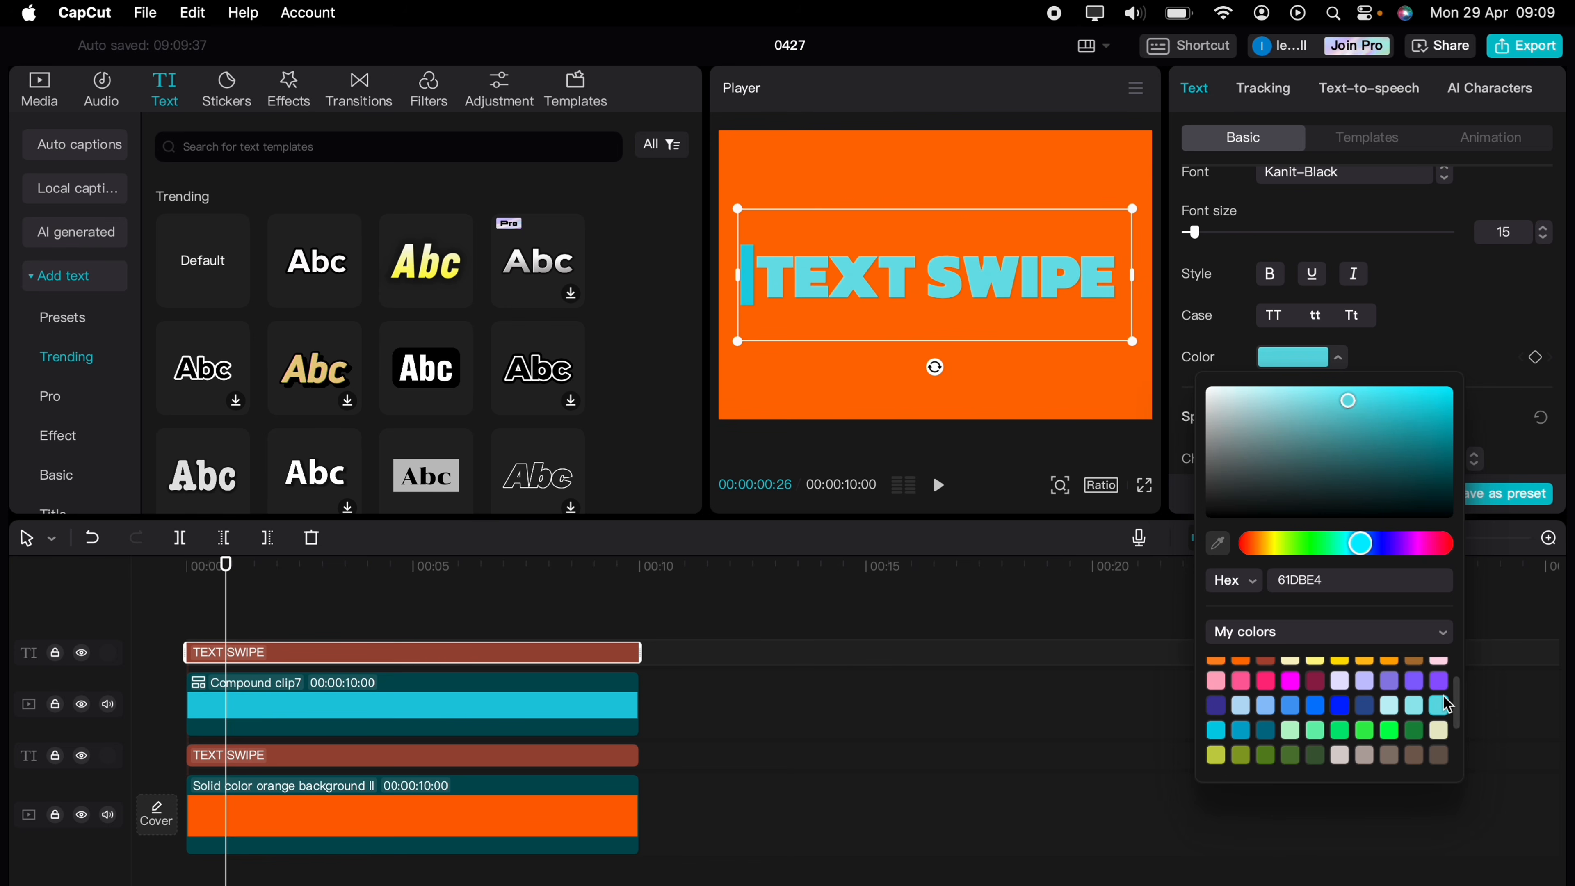
{"action": "left_click", "coordinate": [1217, 732]}
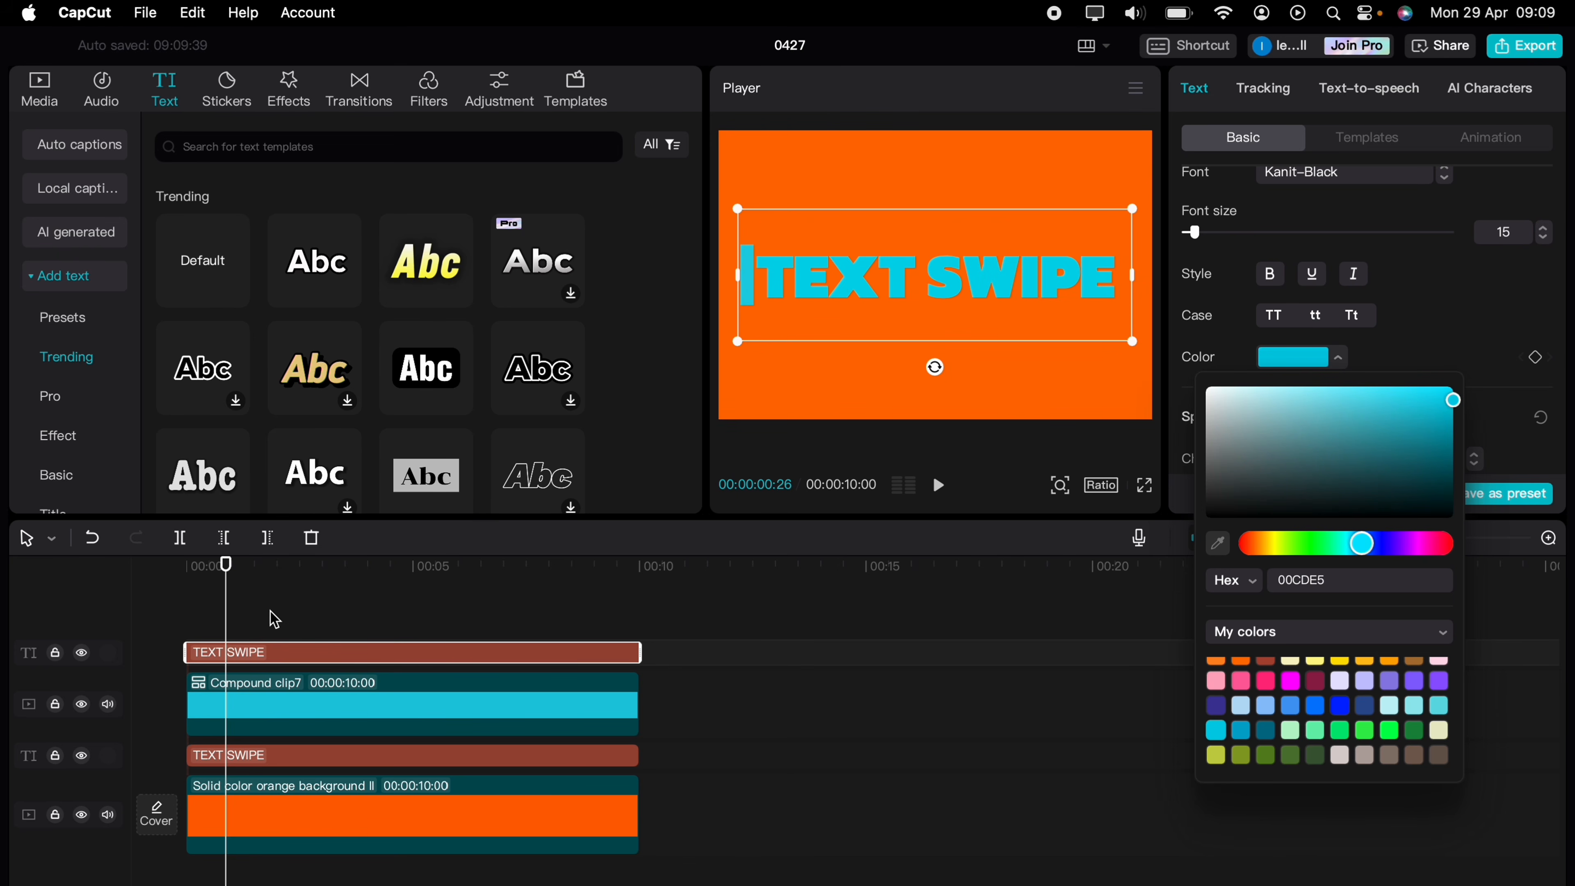
Convert the turquoise title to a compound clip and hide its letters with a rectangle mask at X -960, ending before the first letter.
{"action": "left_click_drag", "start_coordinate": [225, 614], "coordinate": [215, 614]}
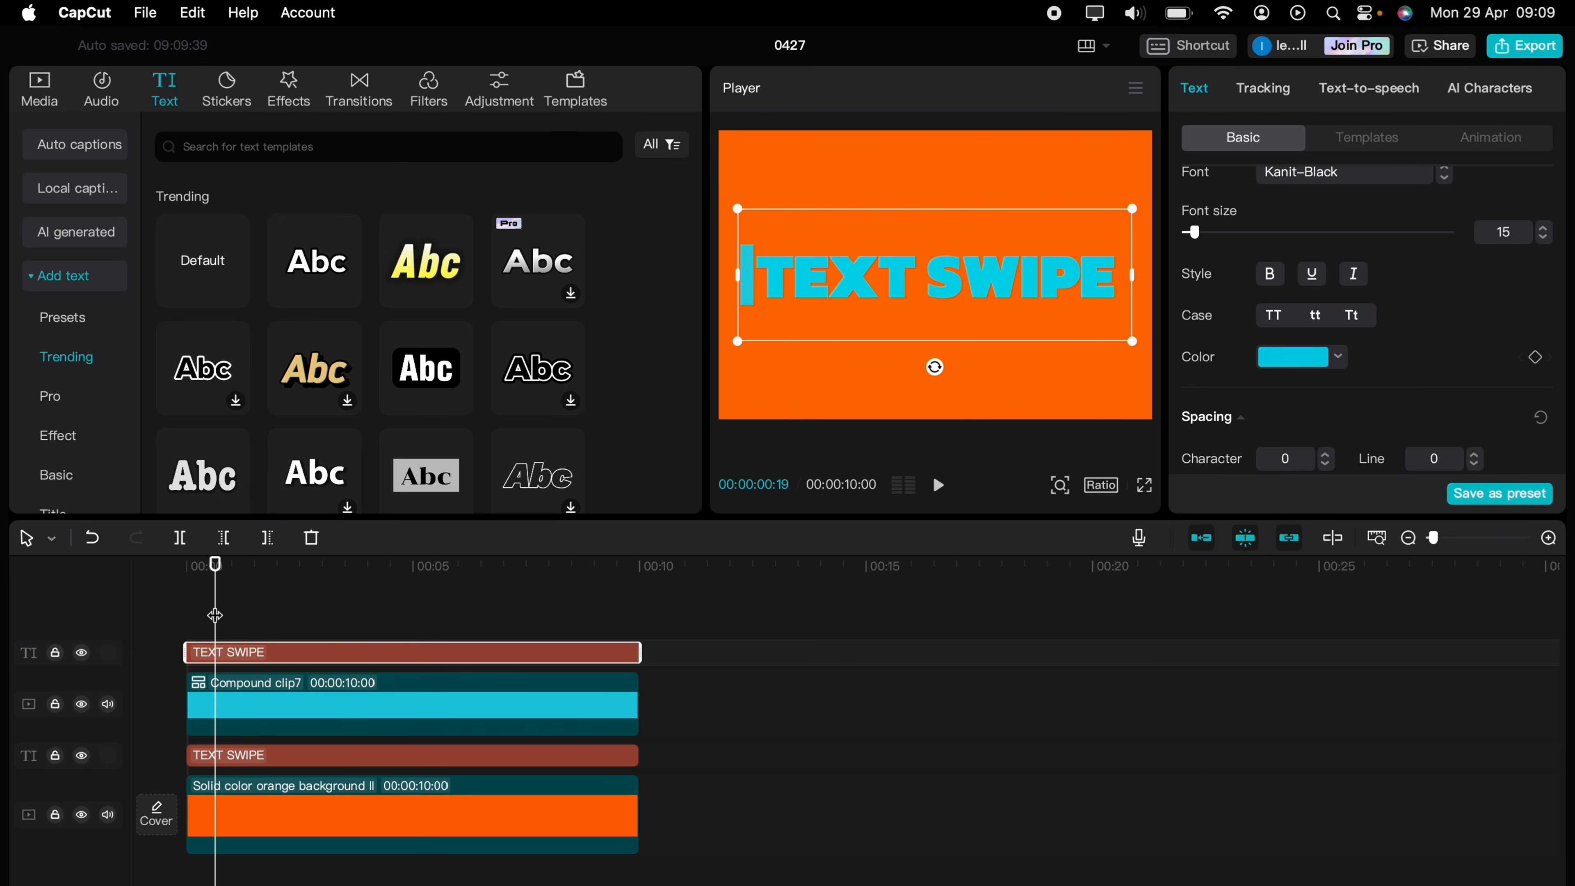
{"action": "right_click", "coordinate": [246, 658]}
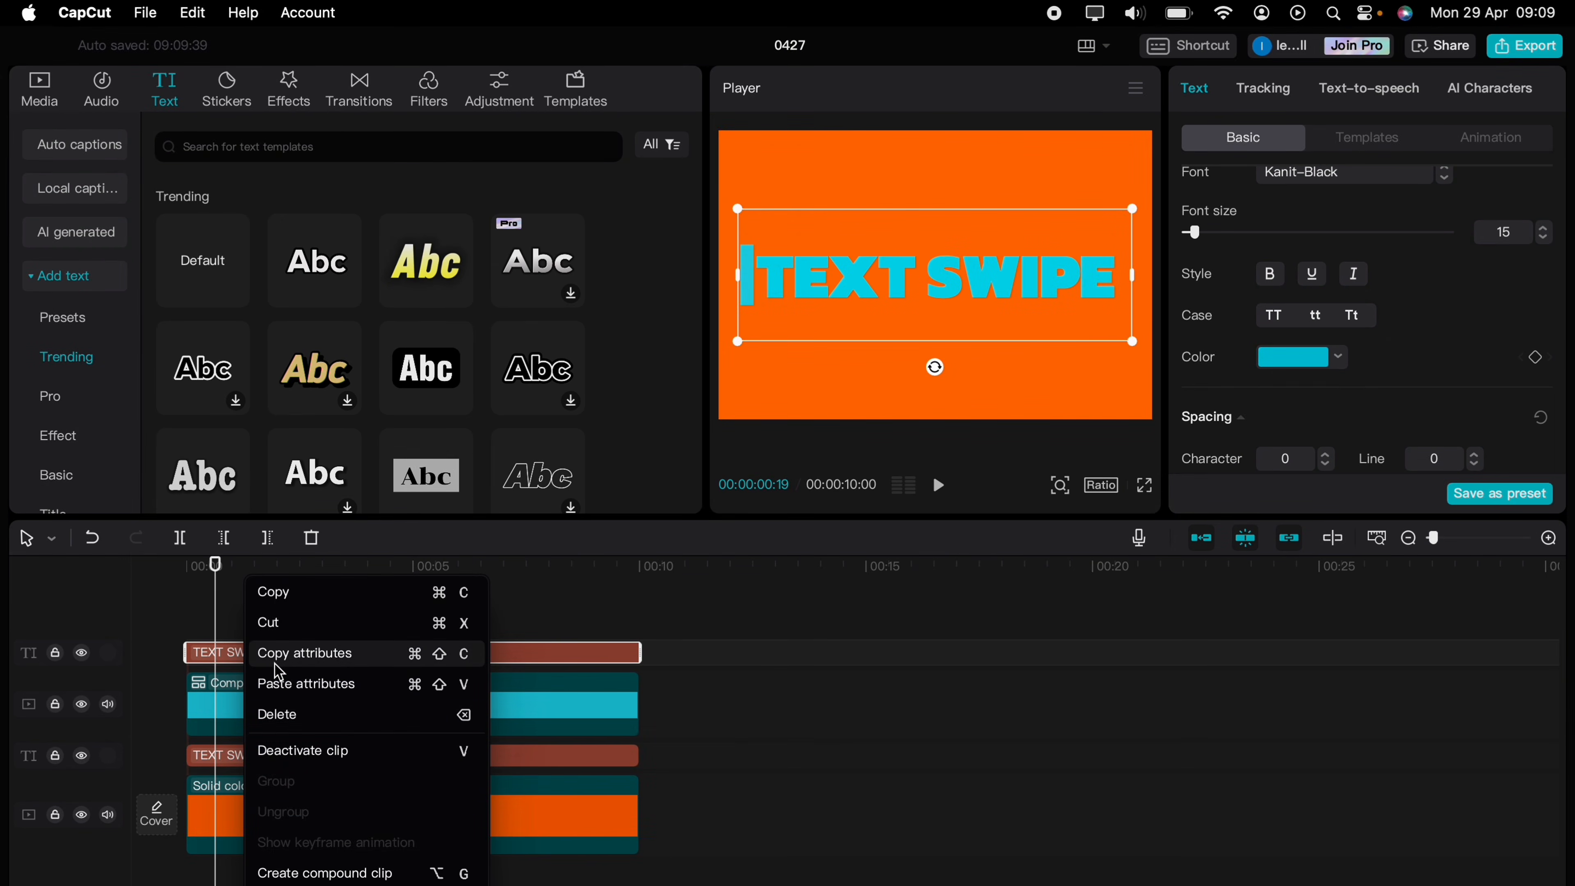
{"action": "left_click", "coordinate": [312, 873]}
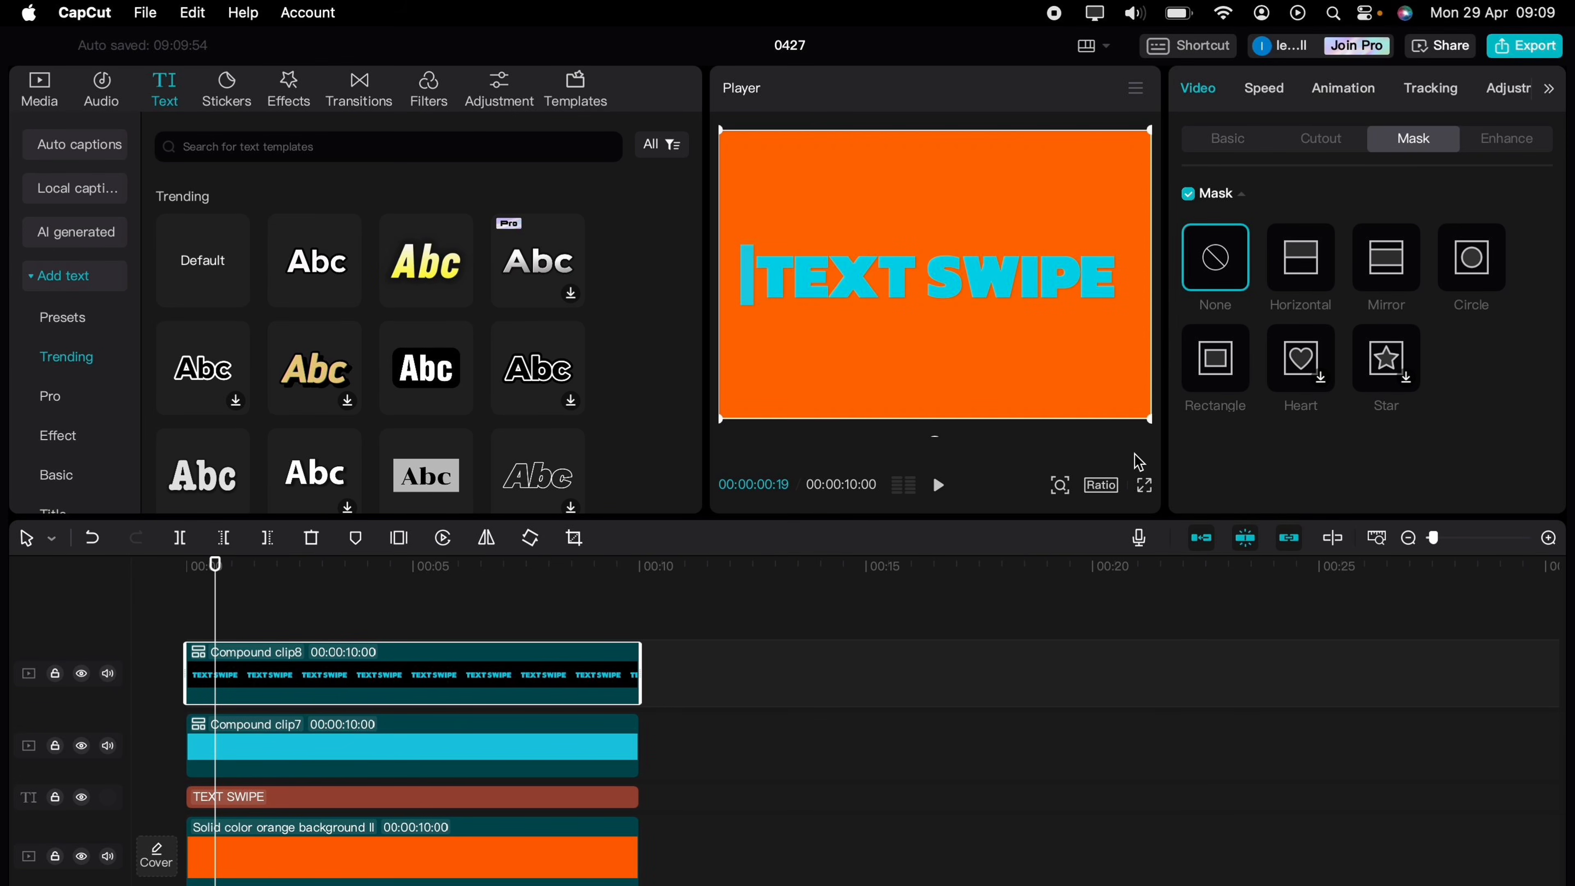
{"action": "left_click", "coordinate": [1214, 371]}
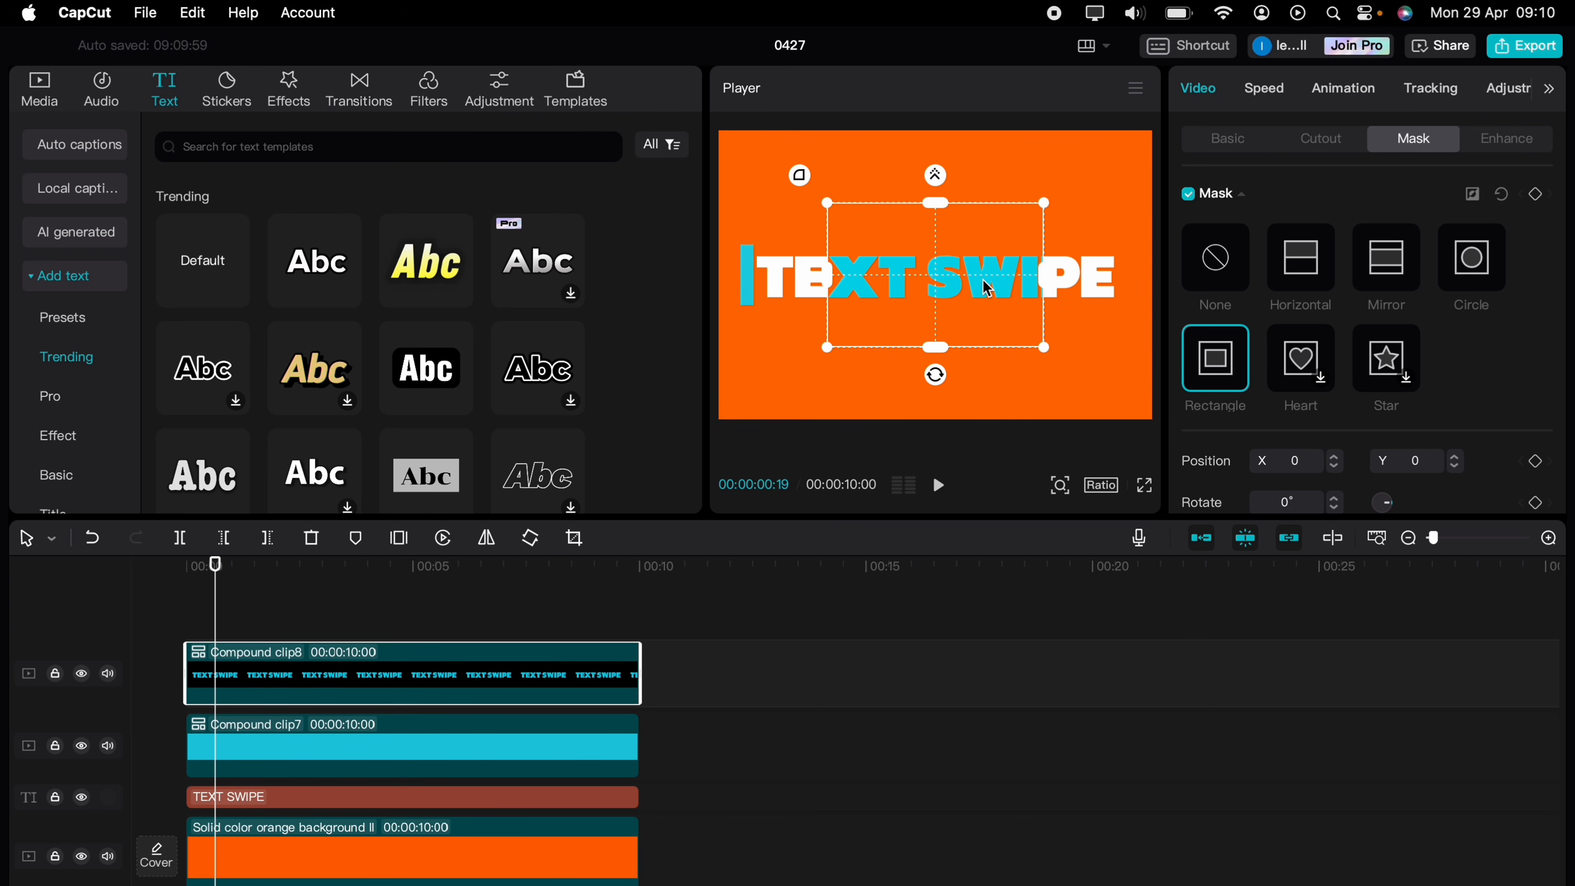
{"action": "left_click_drag", "start_coordinate": [986, 289], "coordinate": [706, 279]}
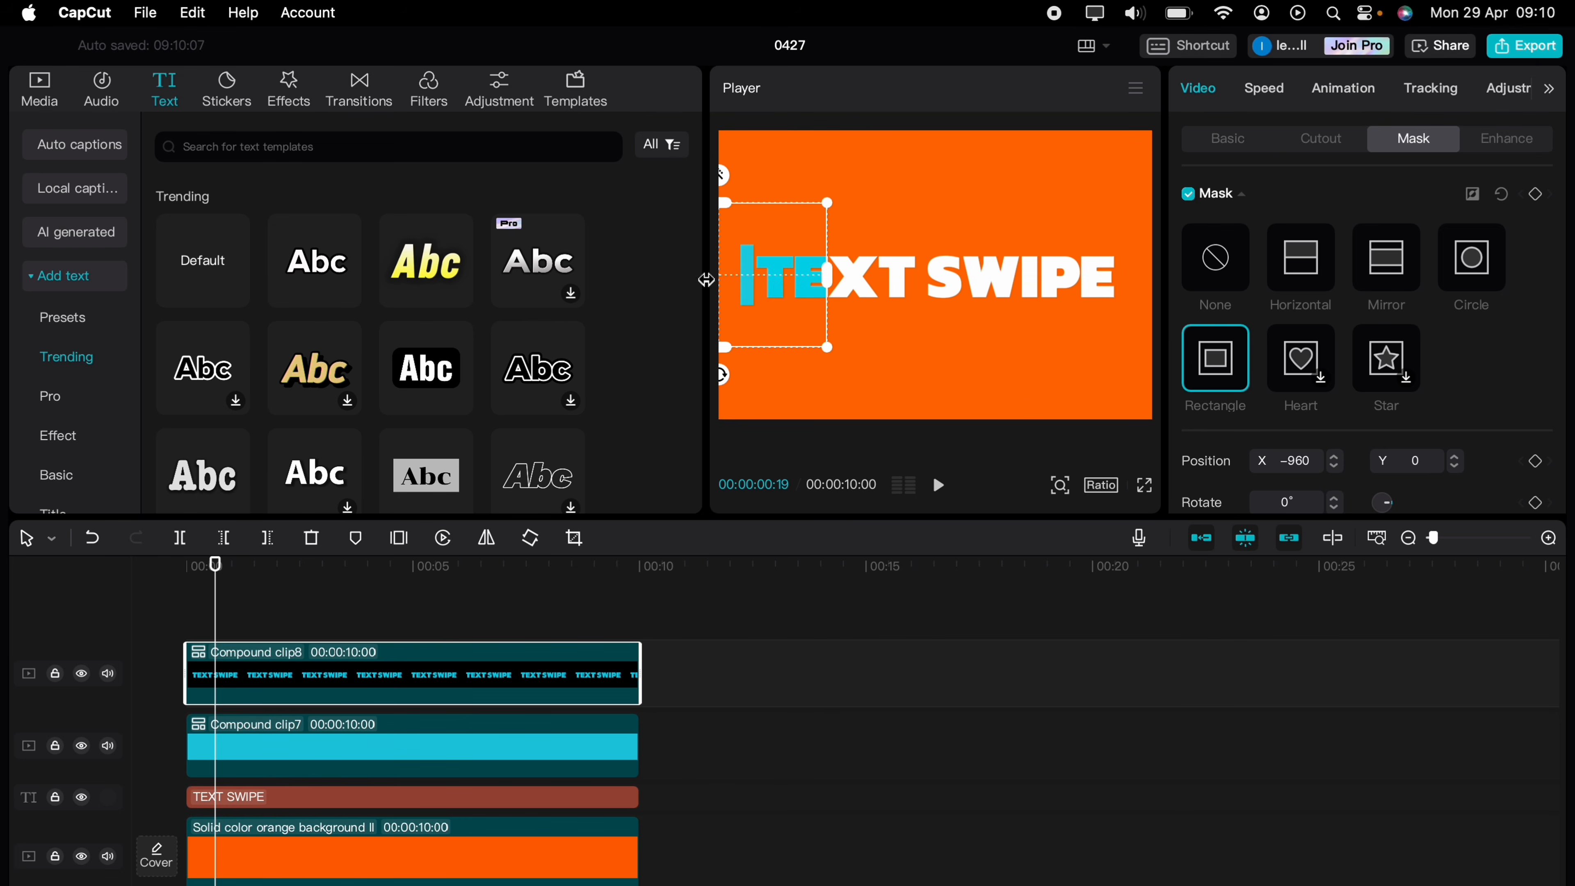
{"action": "left_click_drag", "start_coordinate": [827, 275], "coordinate": [755, 281]}
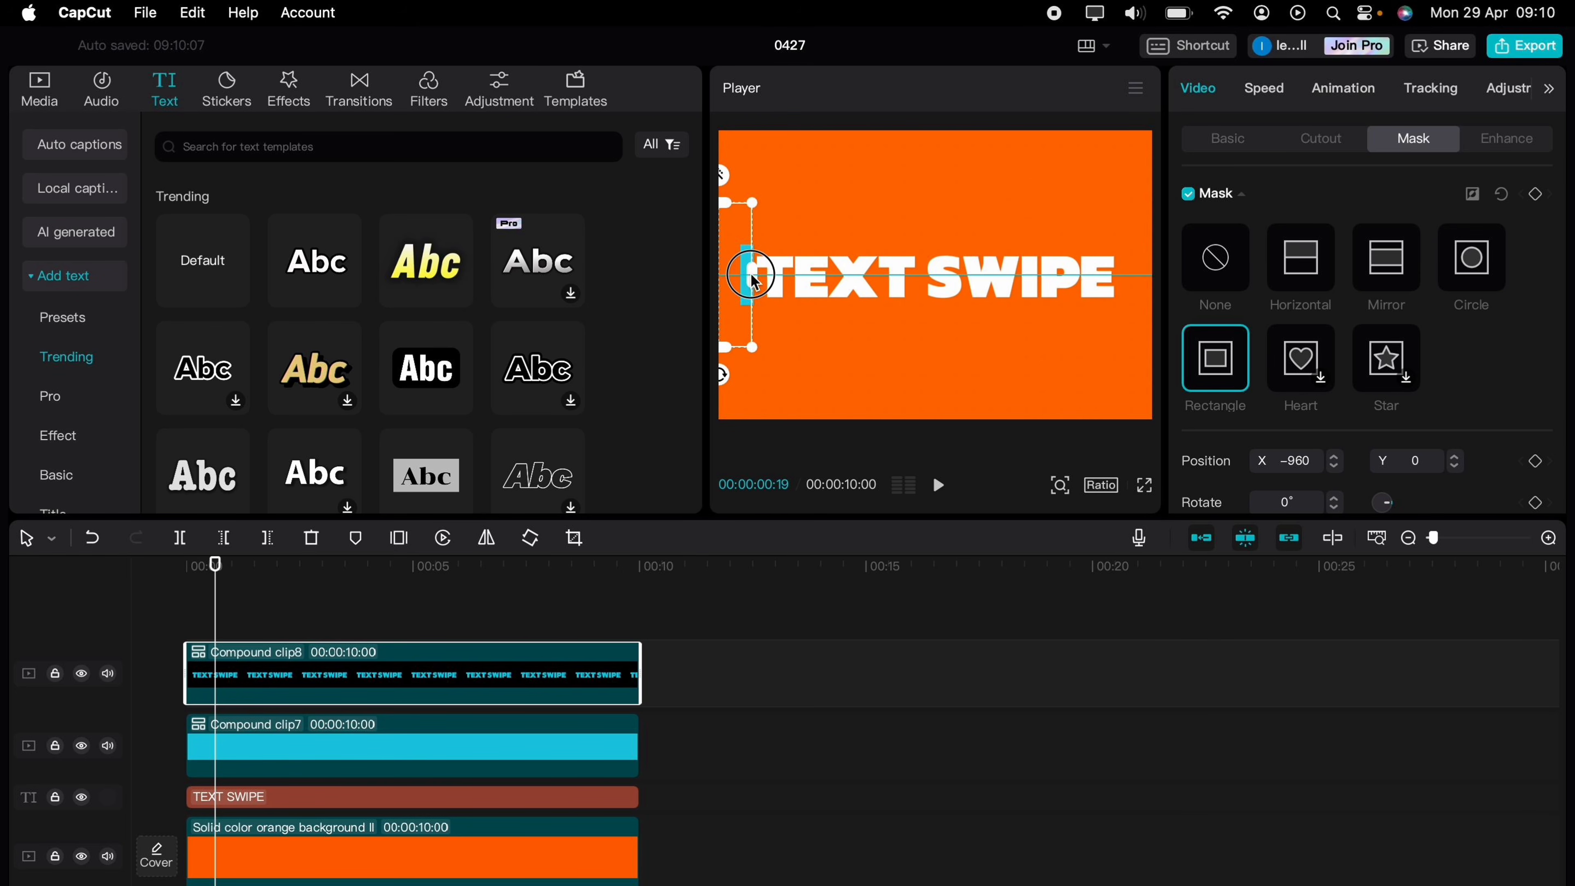
{"action": "left_click_drag", "start_coordinate": [752, 280], "coordinate": [755, 279]}
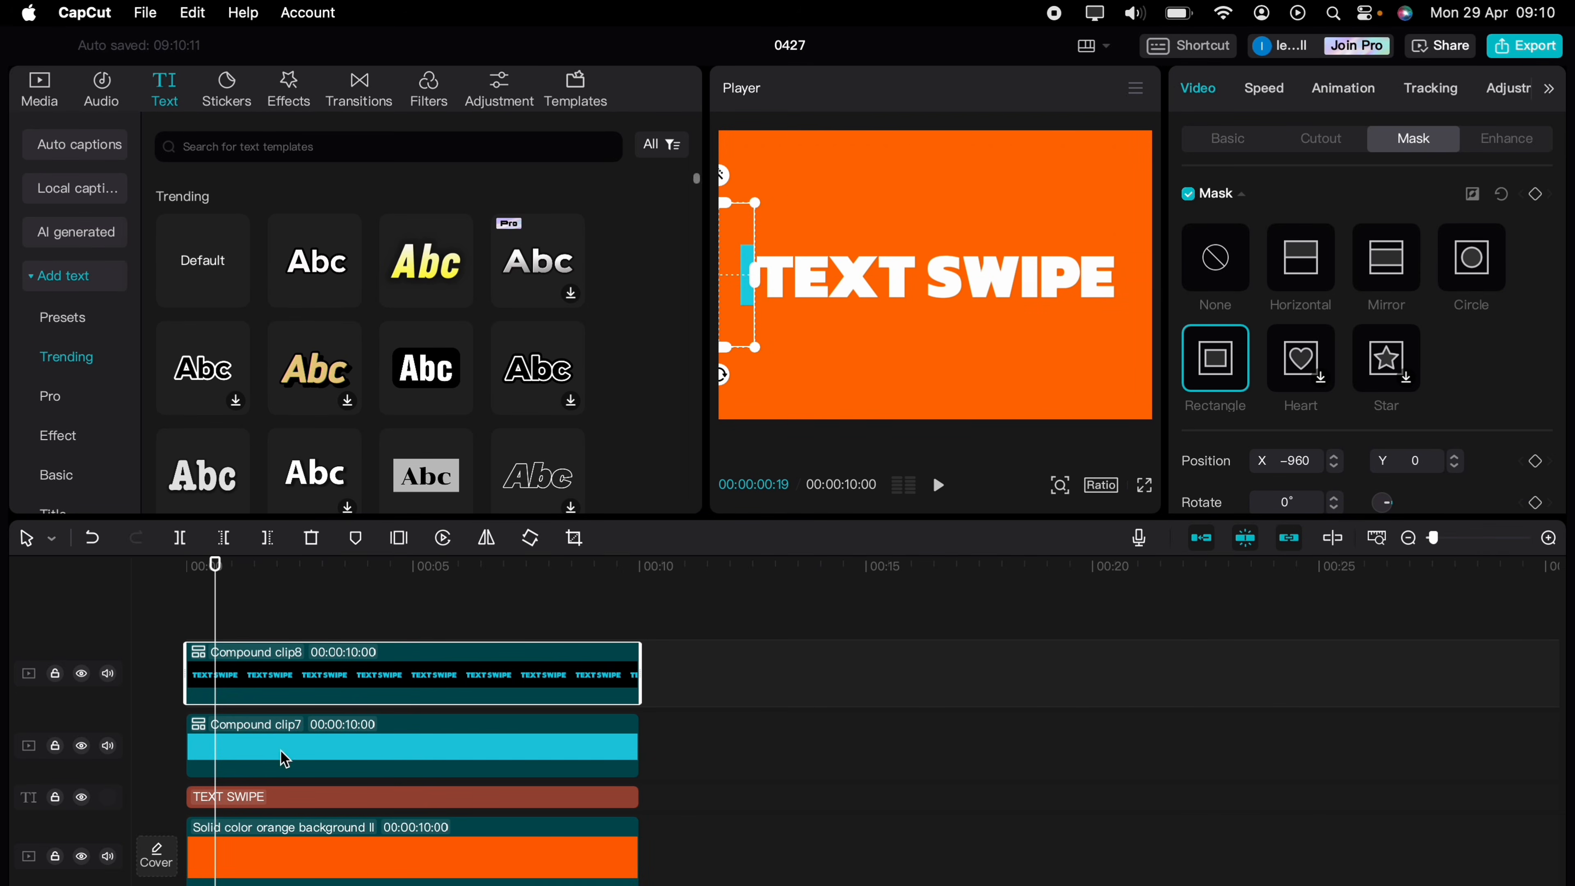
Match the bar's first keyframe by adding a mask keyframe to the turquoise title clip at 00:00:00:26.
{"action": "left_click", "coordinate": [255, 754]}
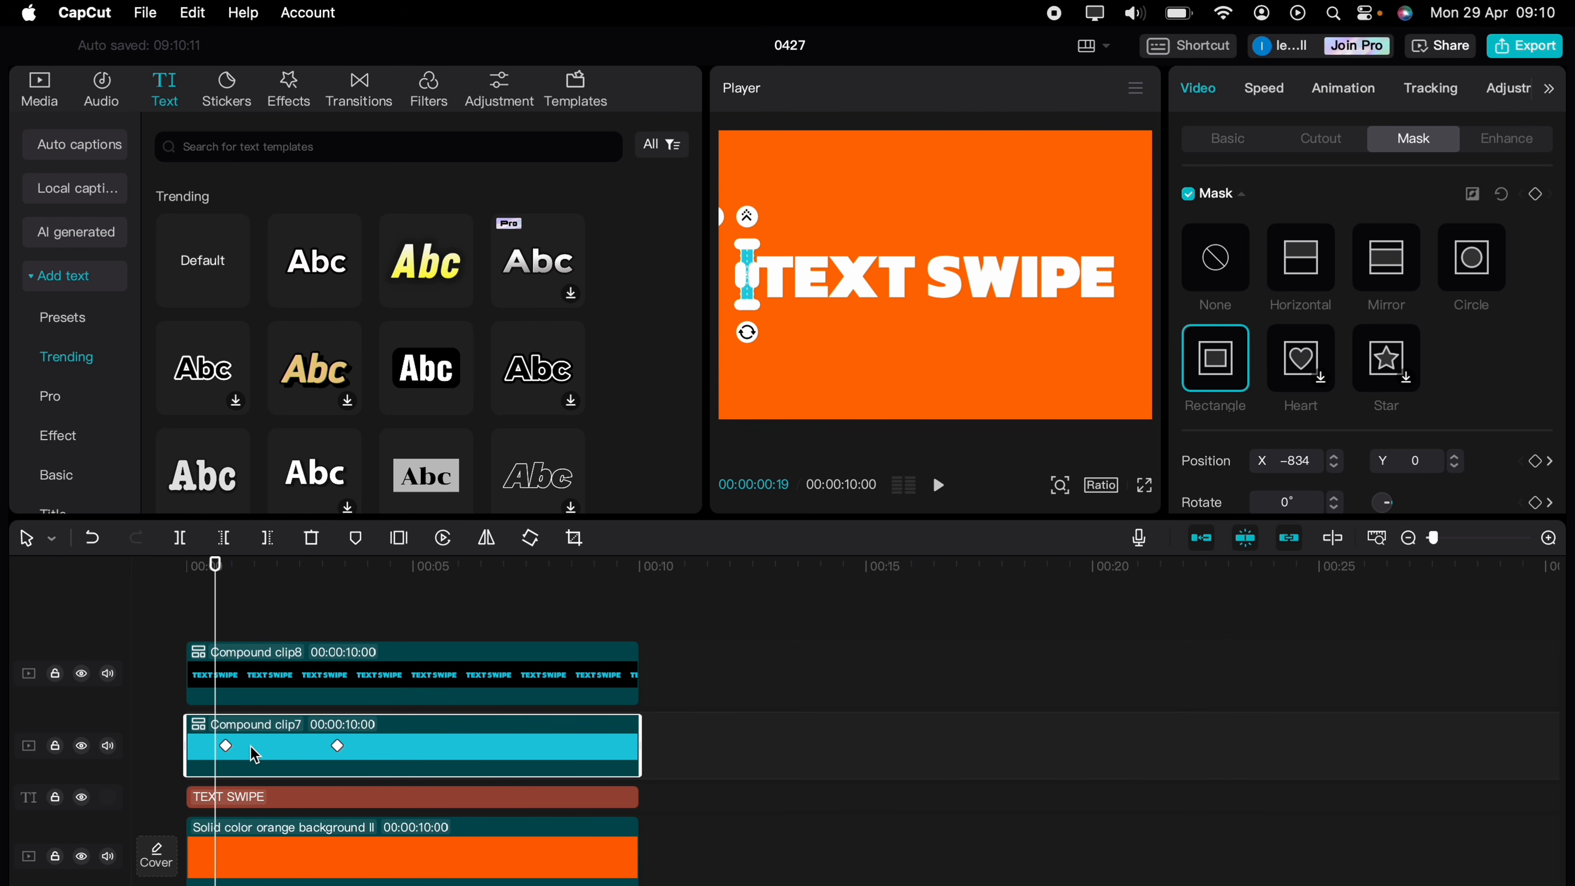
{"action": "left_click_drag", "start_coordinate": [217, 631], "coordinate": [223, 630]}
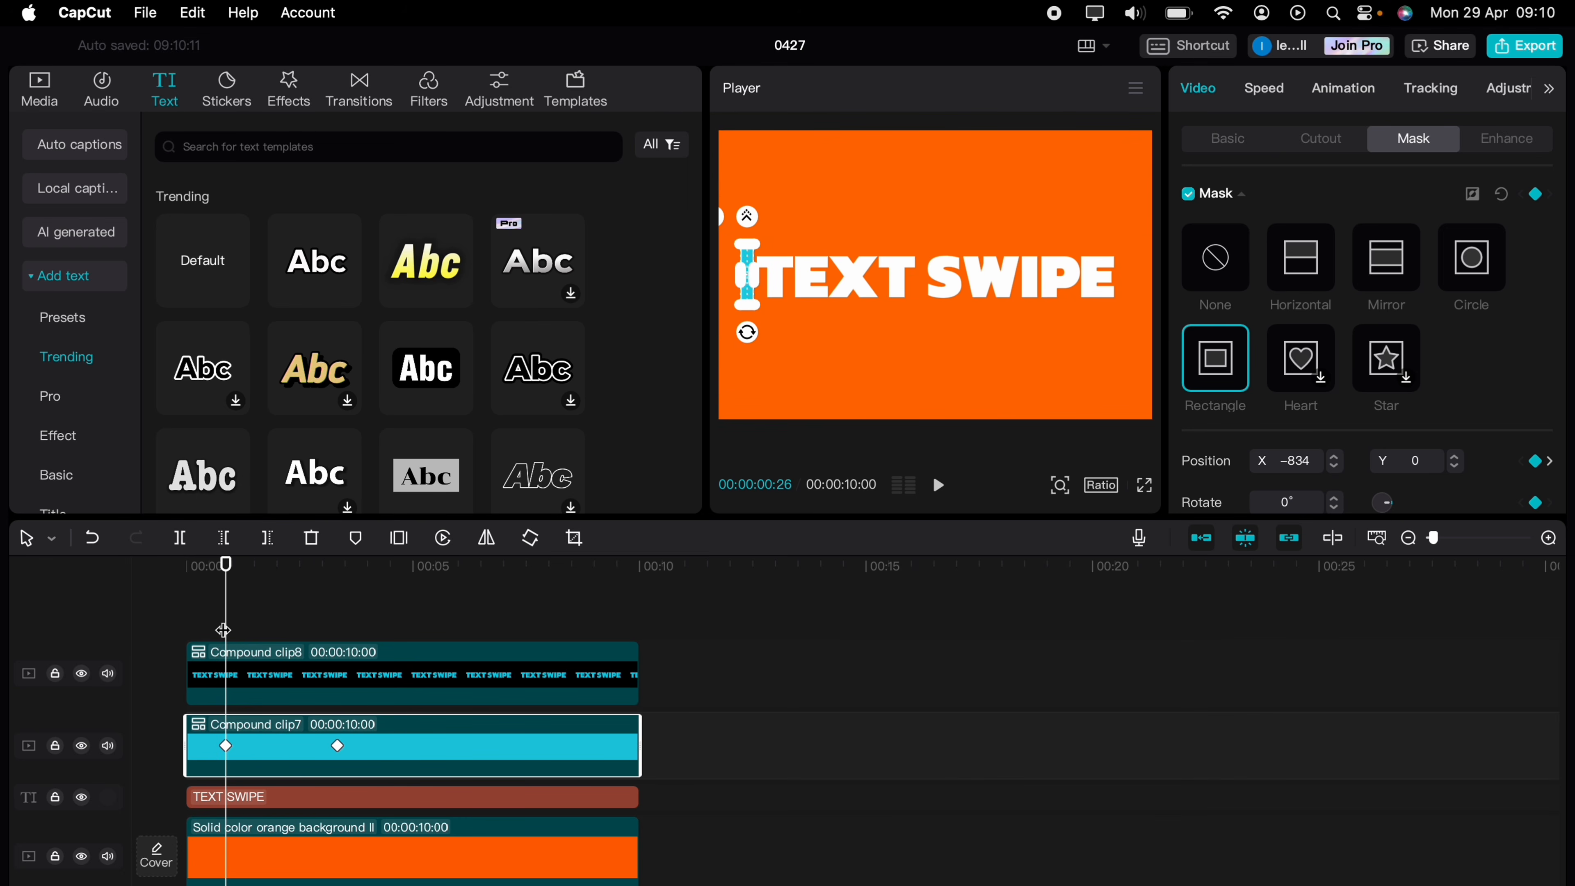
{"action": "left_click", "coordinate": [248, 662]}
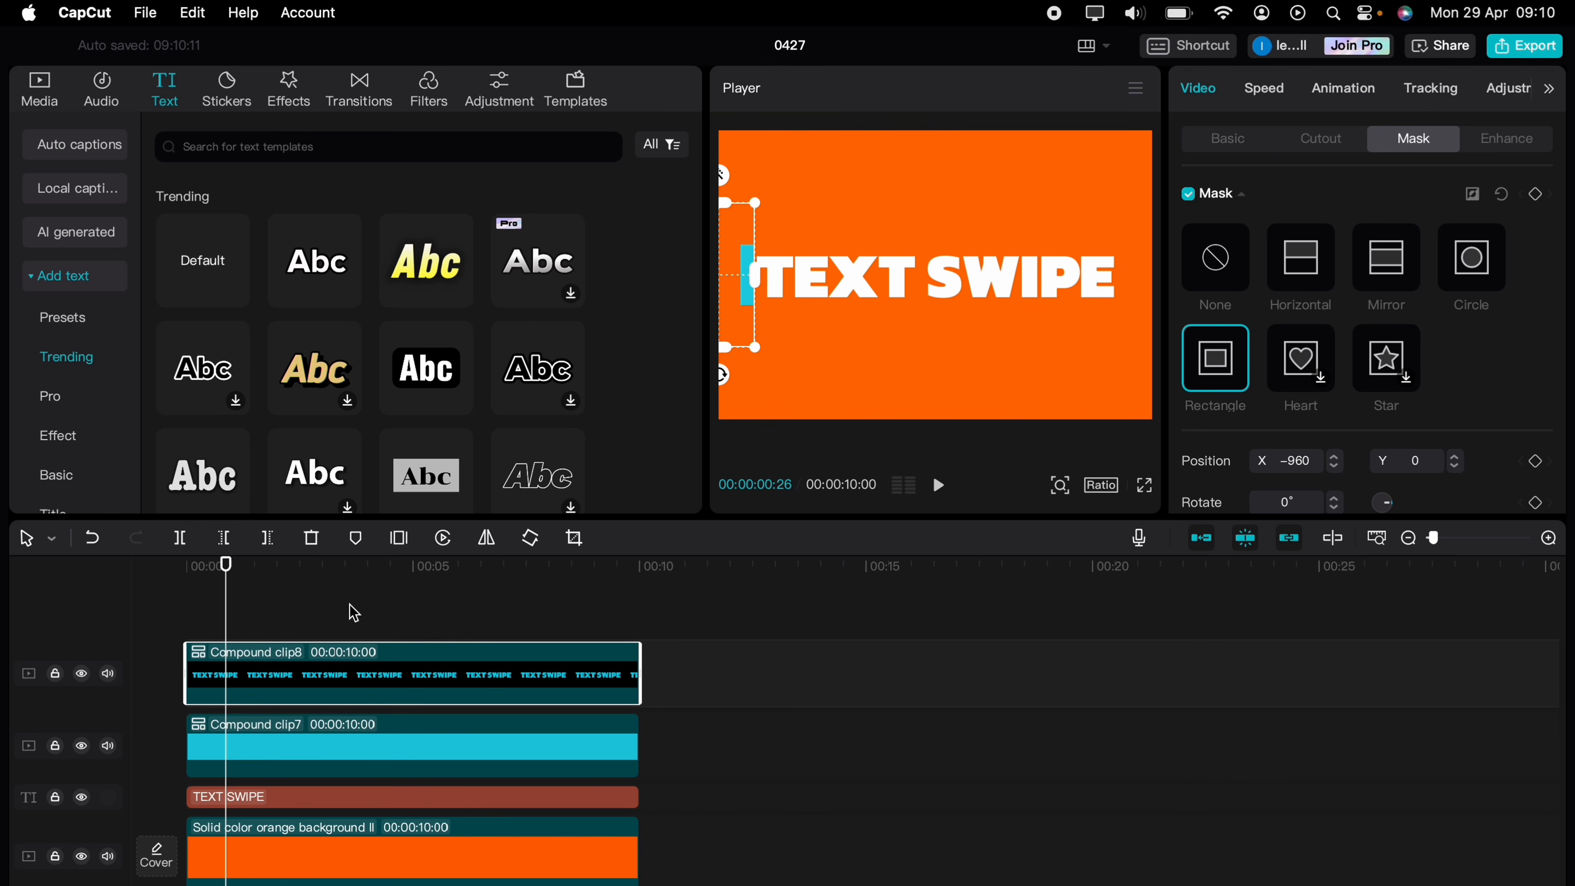
{"action": "left_click", "coordinate": [1537, 196]}
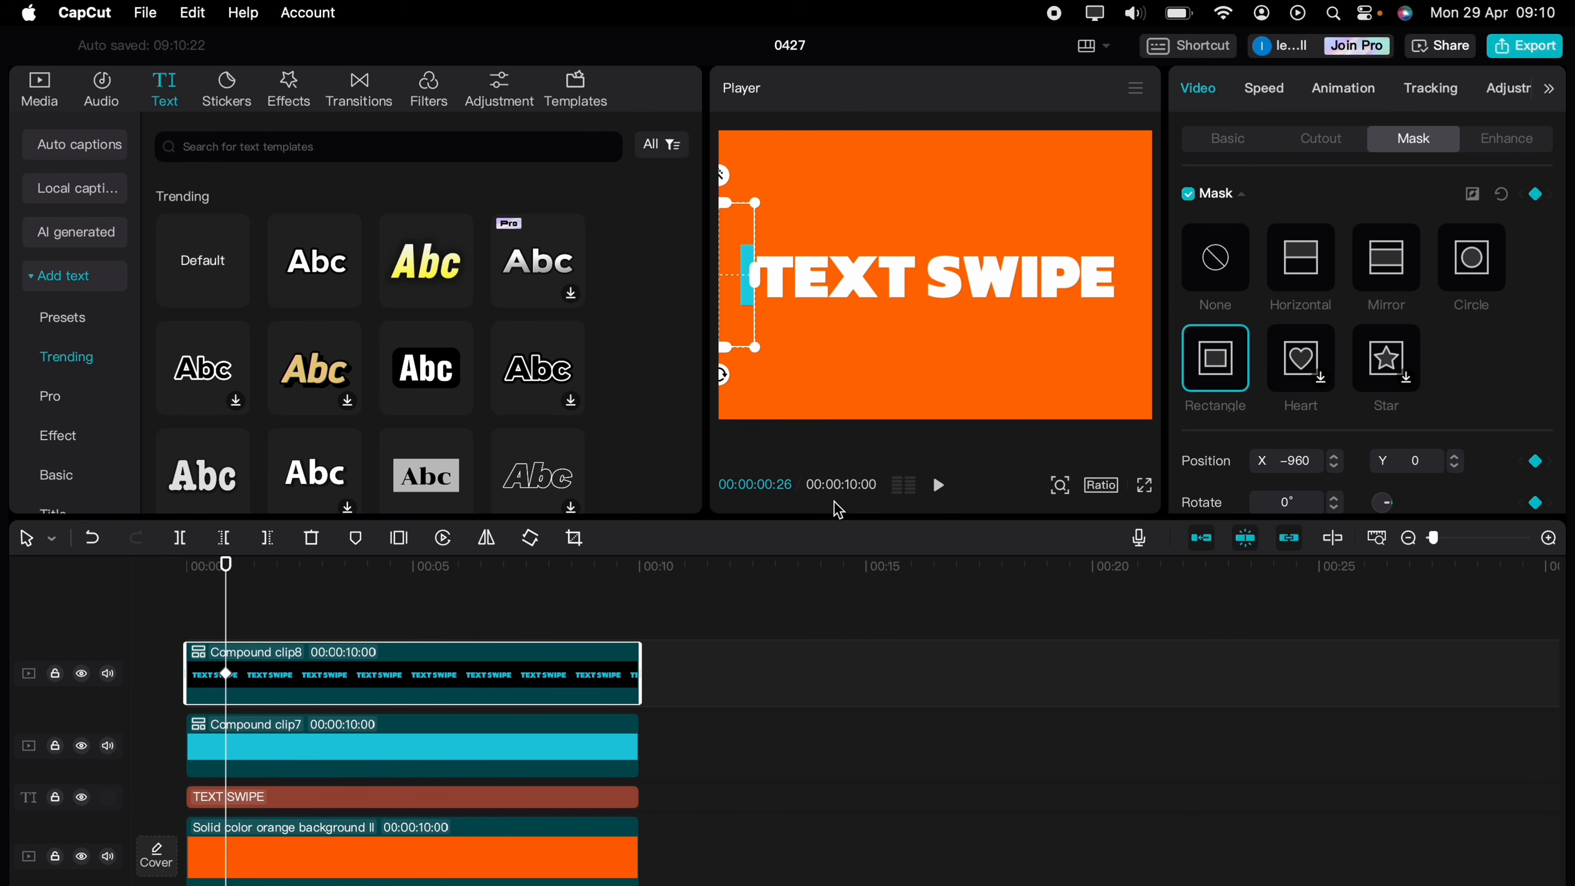
At the bar's second keyframe, 00:00:03:10, move and widen the turquoise title's mask to X 0 so it covers every letter, and keyframe it.
{"action": "left_click", "coordinate": [315, 757]}
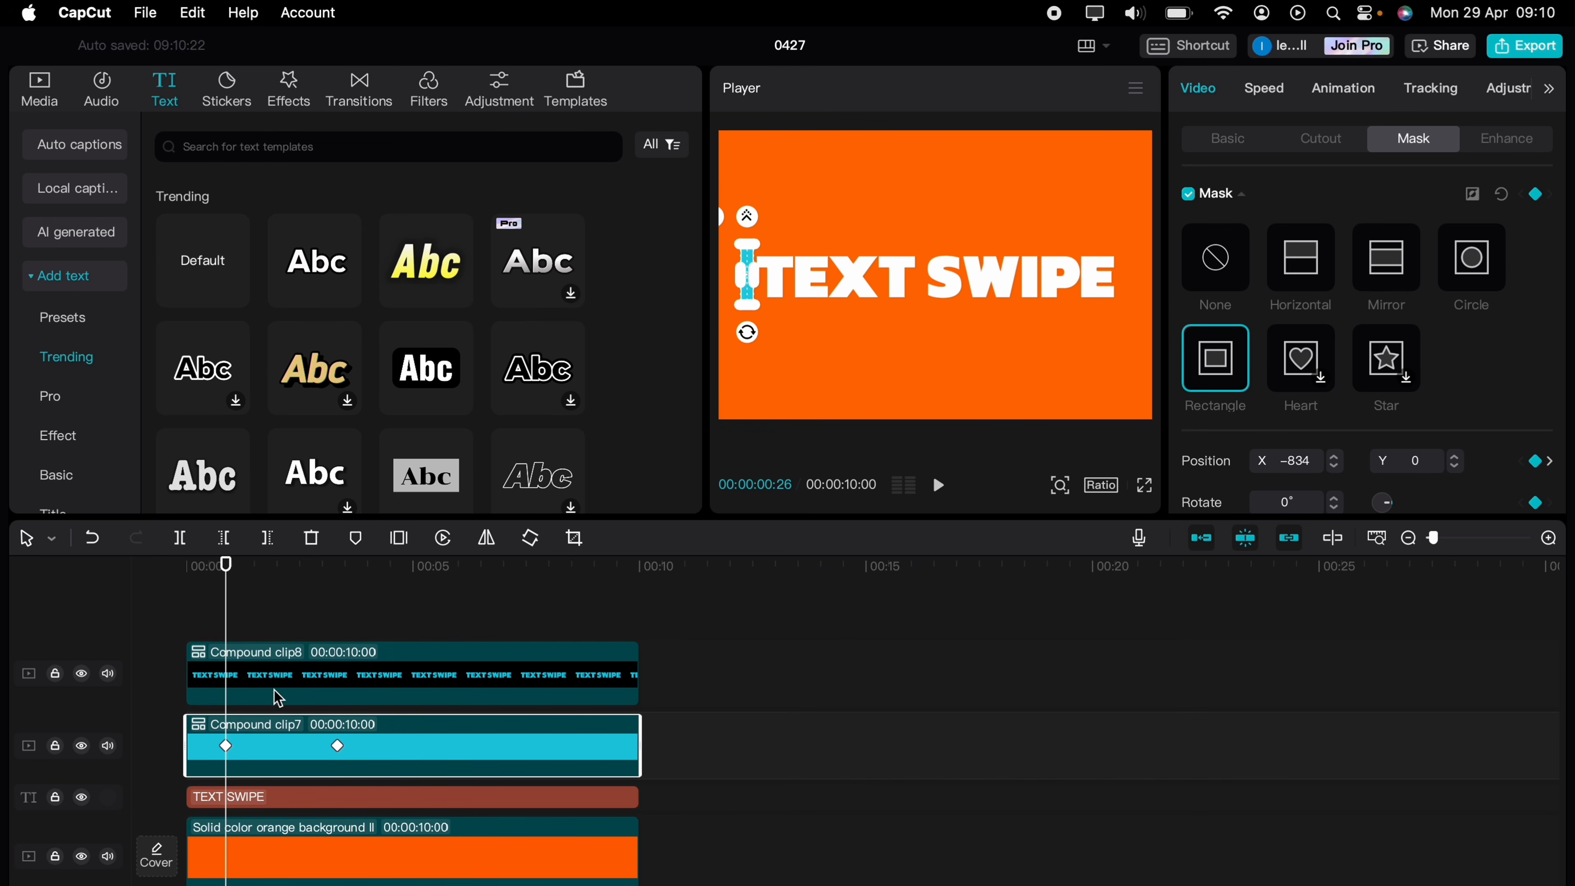
{"action": "left_click_drag", "start_coordinate": [228, 613], "coordinate": [336, 617]}
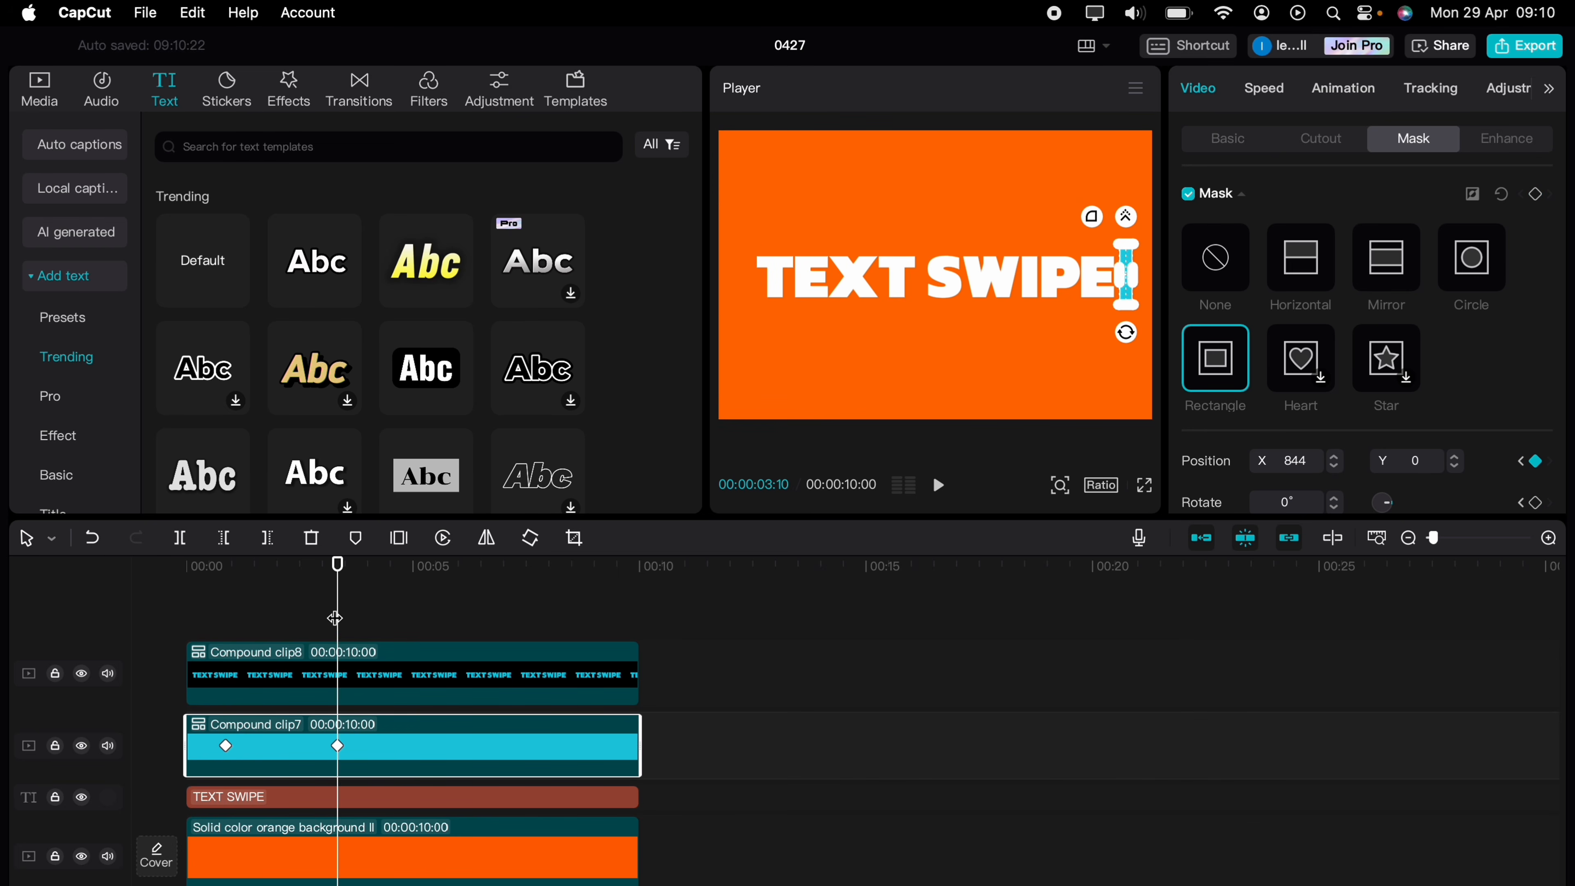
{"action": "left_click", "coordinate": [288, 661]}
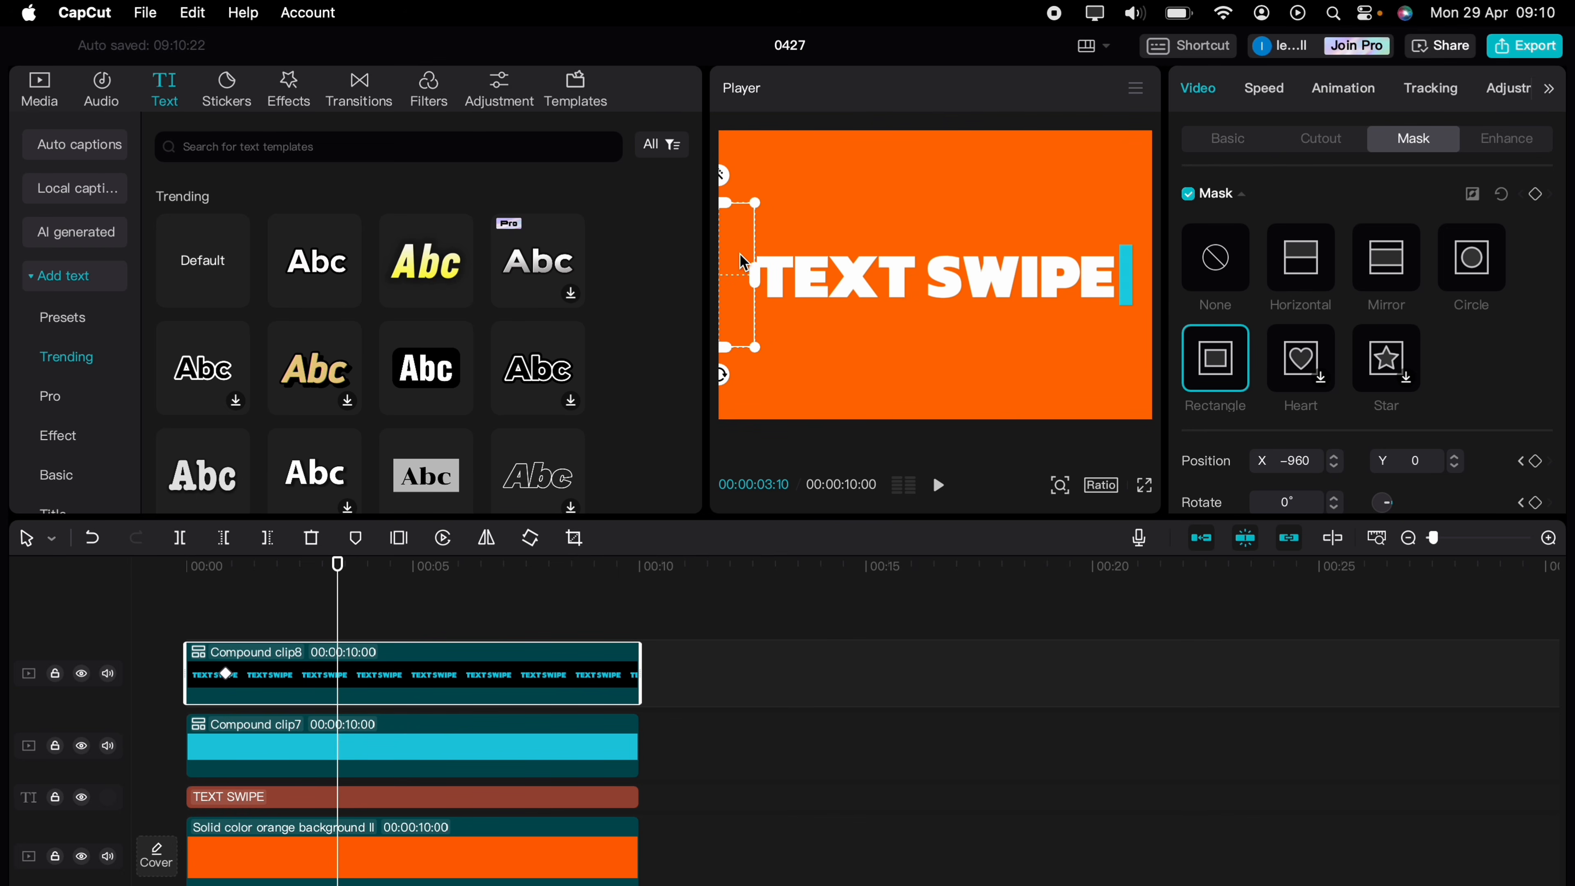
{"action": "mouse_move", "coordinate": [744, 273]}
{"action": "left_mouse_down"}
{"action": "mouse_move", "coordinate": [959, 266]}
{"action": "mouse_move", "coordinate": [738, 276]}
{"action": "left_mouse_up"}
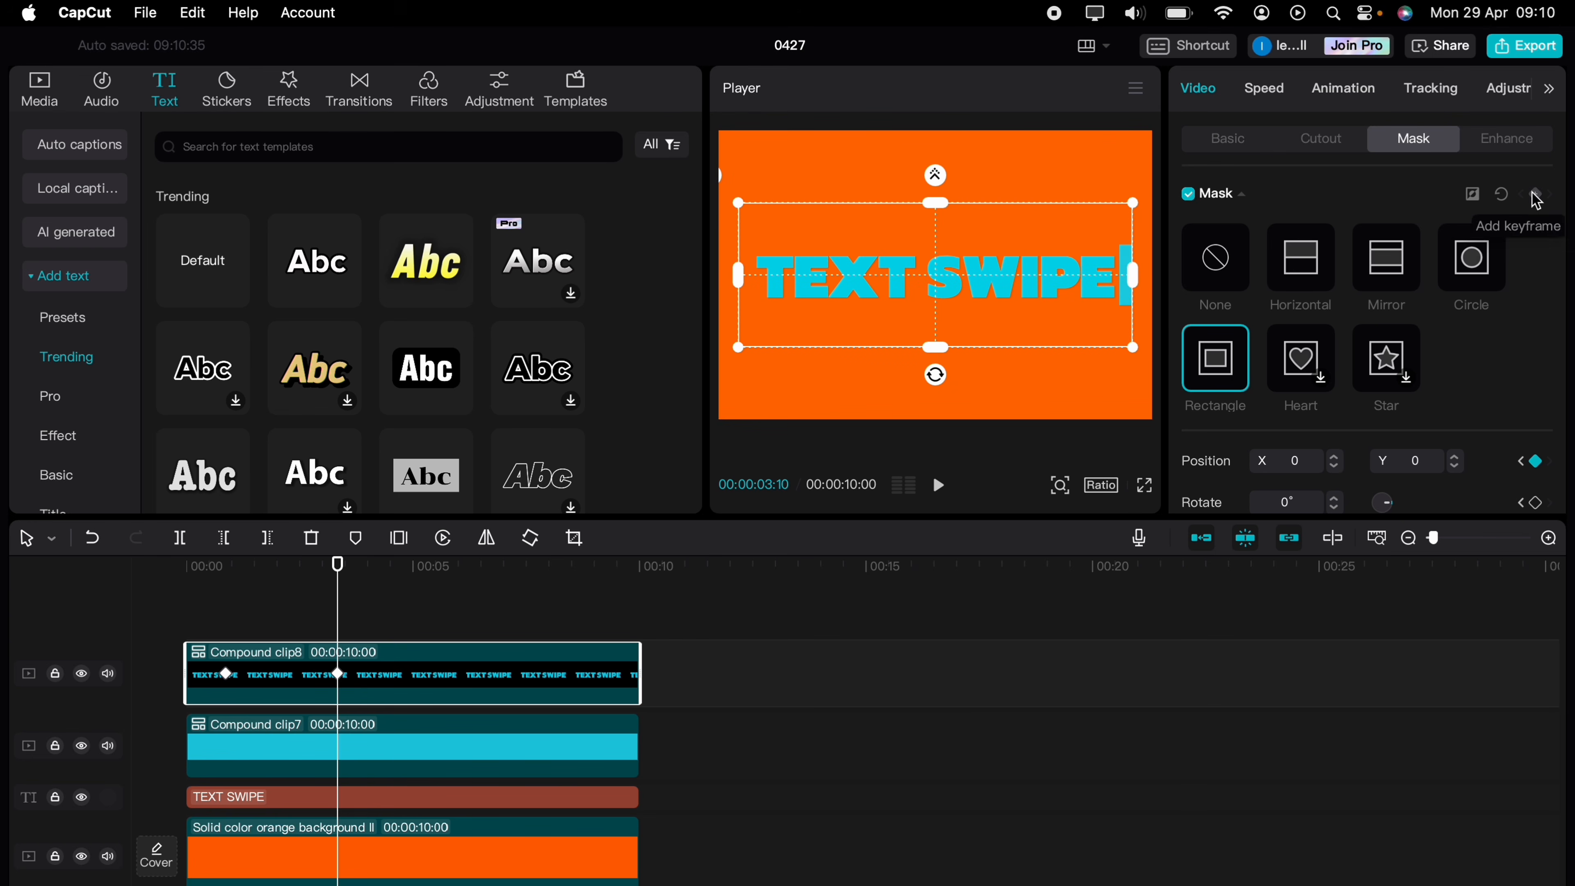
Play the timeline from the beginning to review the finished text swipe.
{"action": "left_click", "coordinate": [200, 614]}
{"action": "left_click_drag", "start_coordinate": [200, 620], "coordinate": [176, 615]}
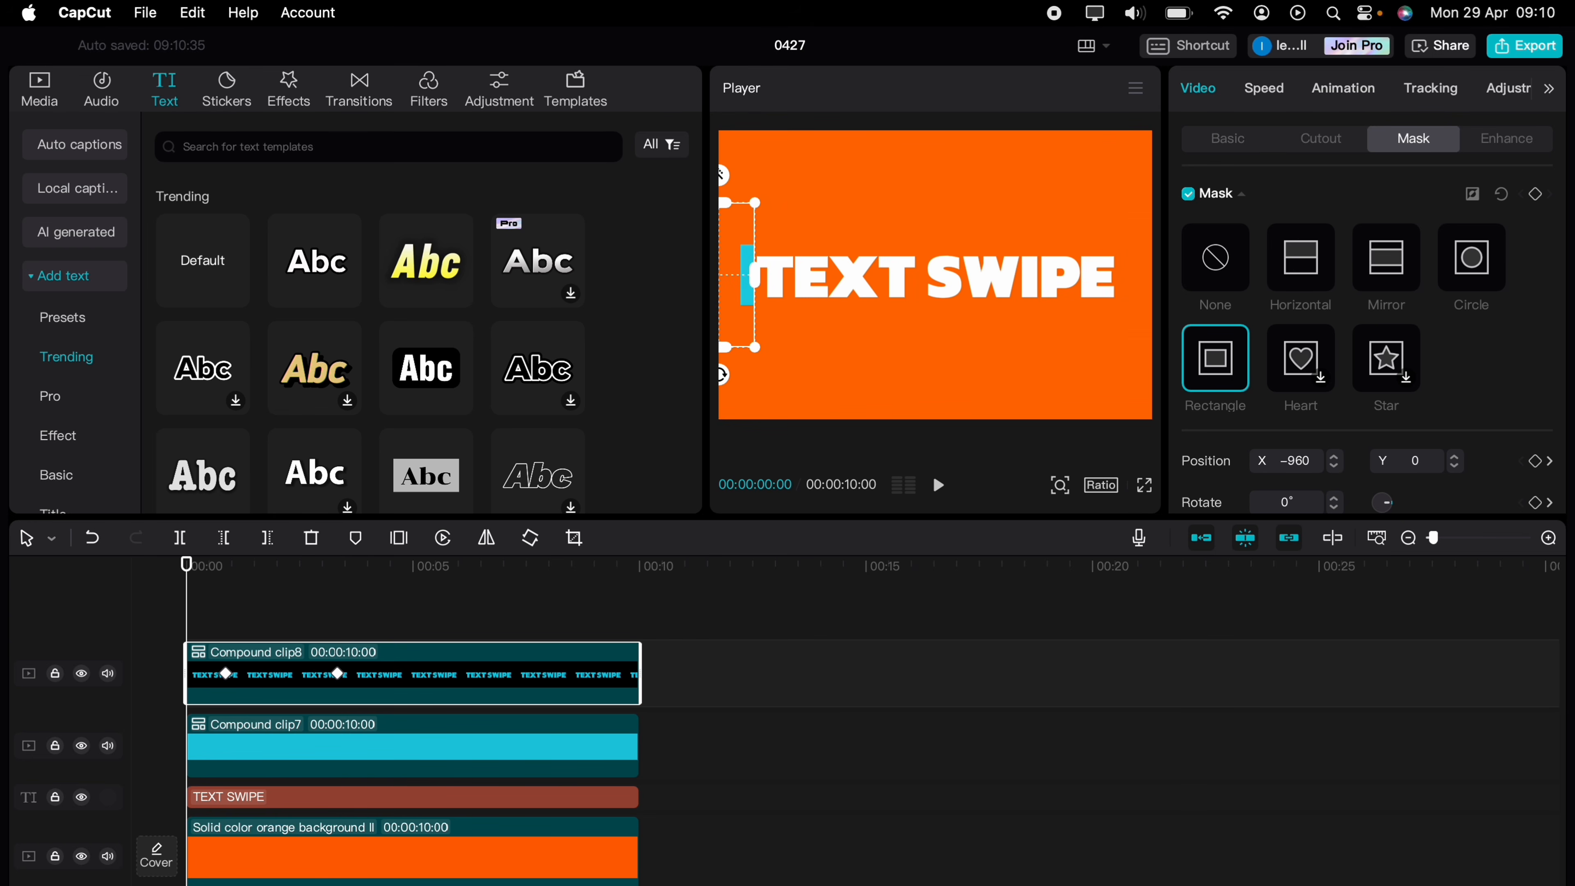
{"action": "left_click", "coordinate": [260, 600]}
{"action": "left_click", "coordinate": [177, 594]}
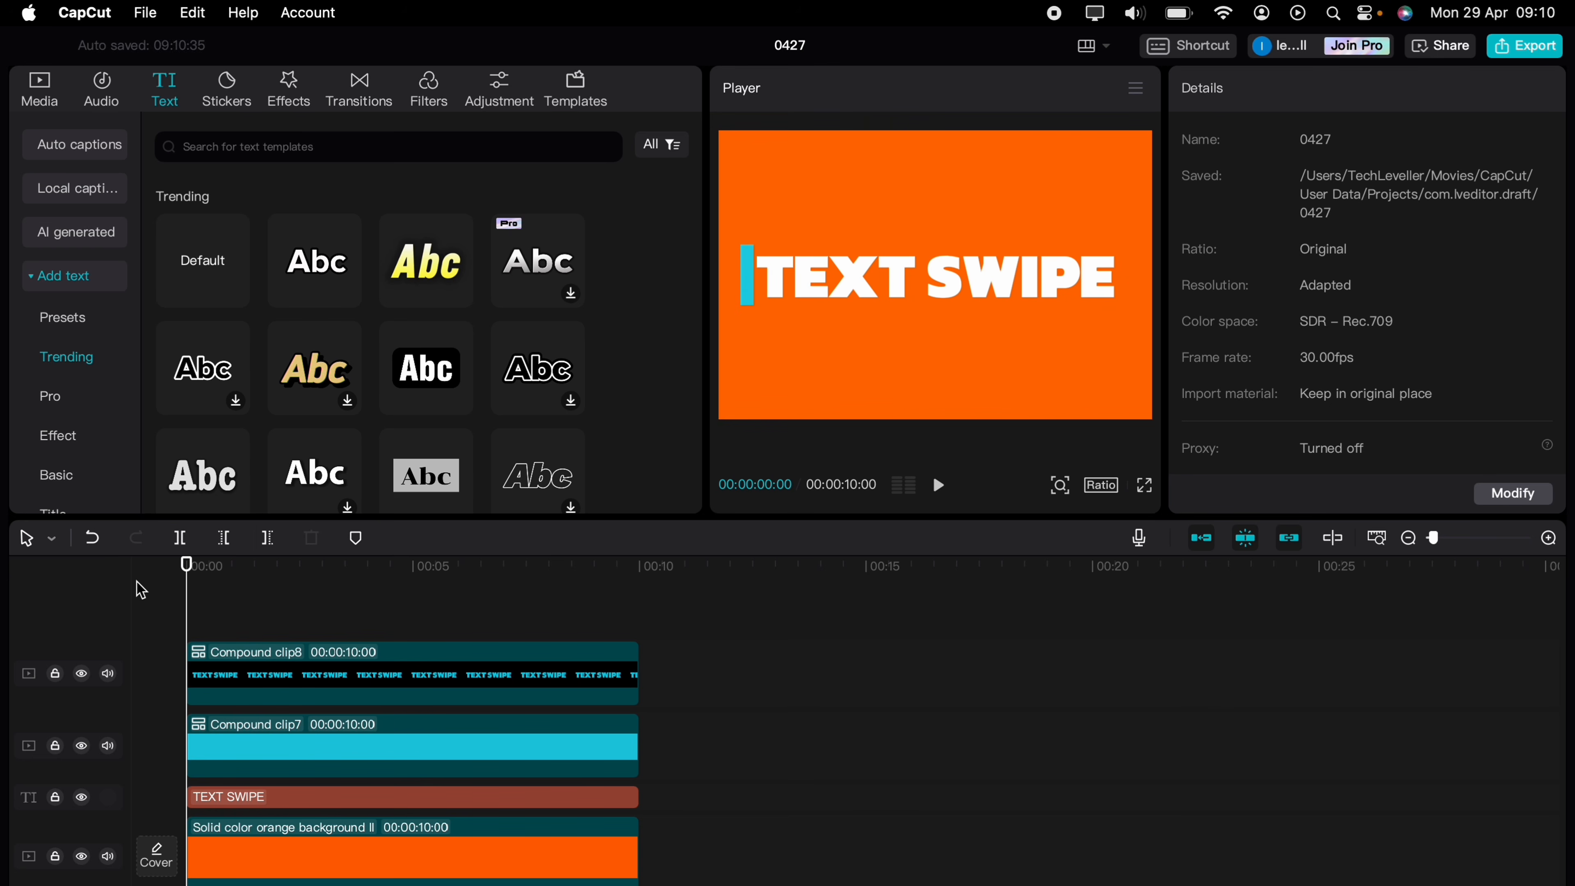
{"action": "key", "text": "space"}
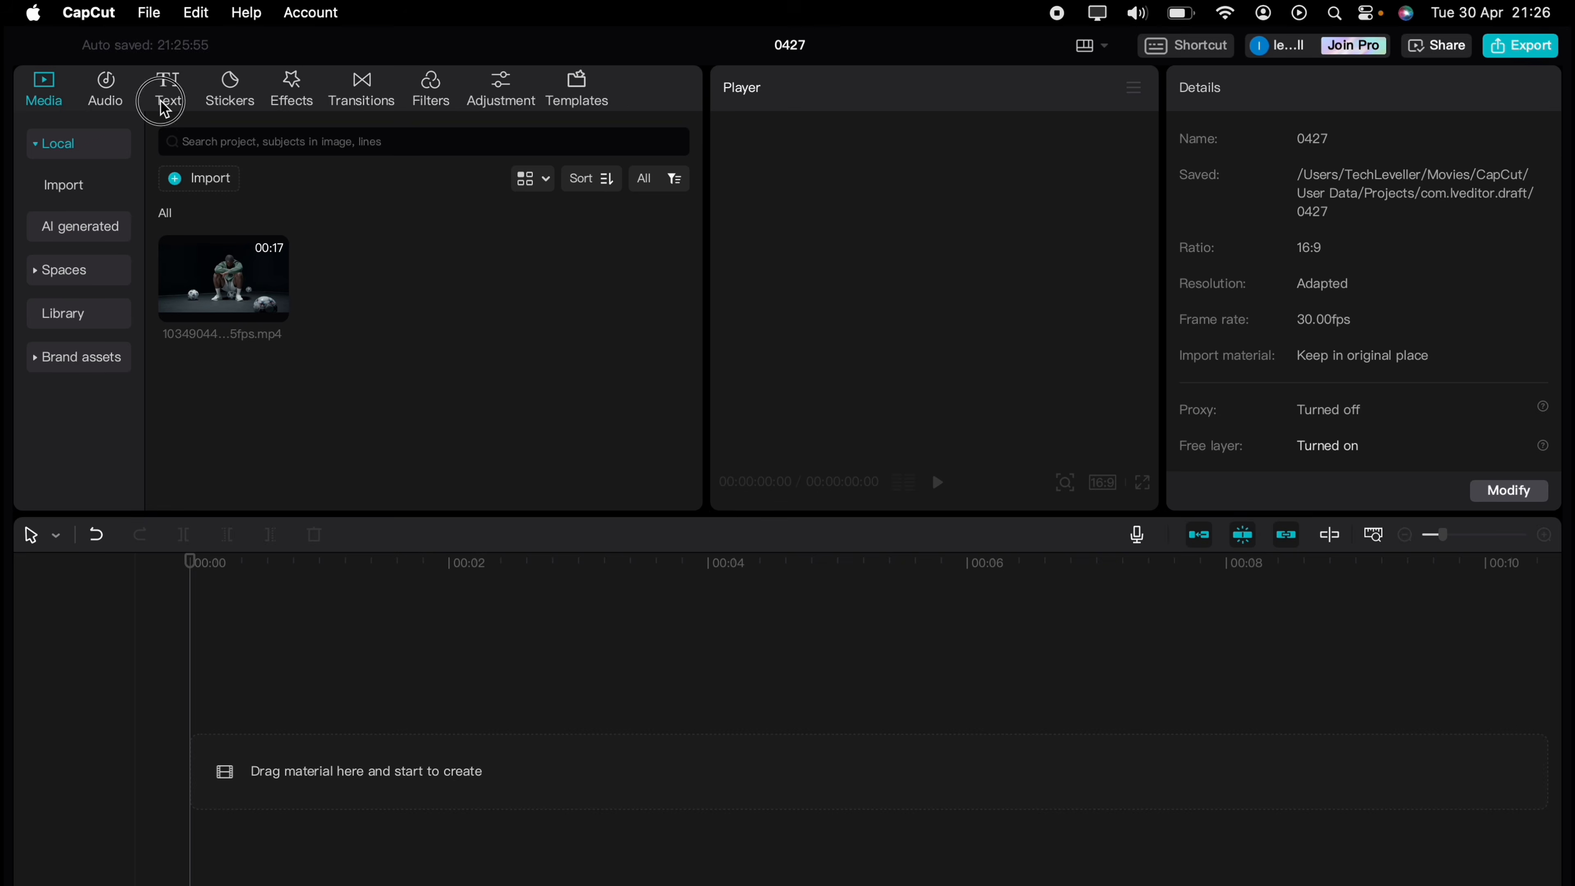
Add a default text reading SOCCER in the ZY Energy font, enlarge it and place it in the frame's upper-left corner.
{"action": "left_click", "coordinate": [165, 105]}
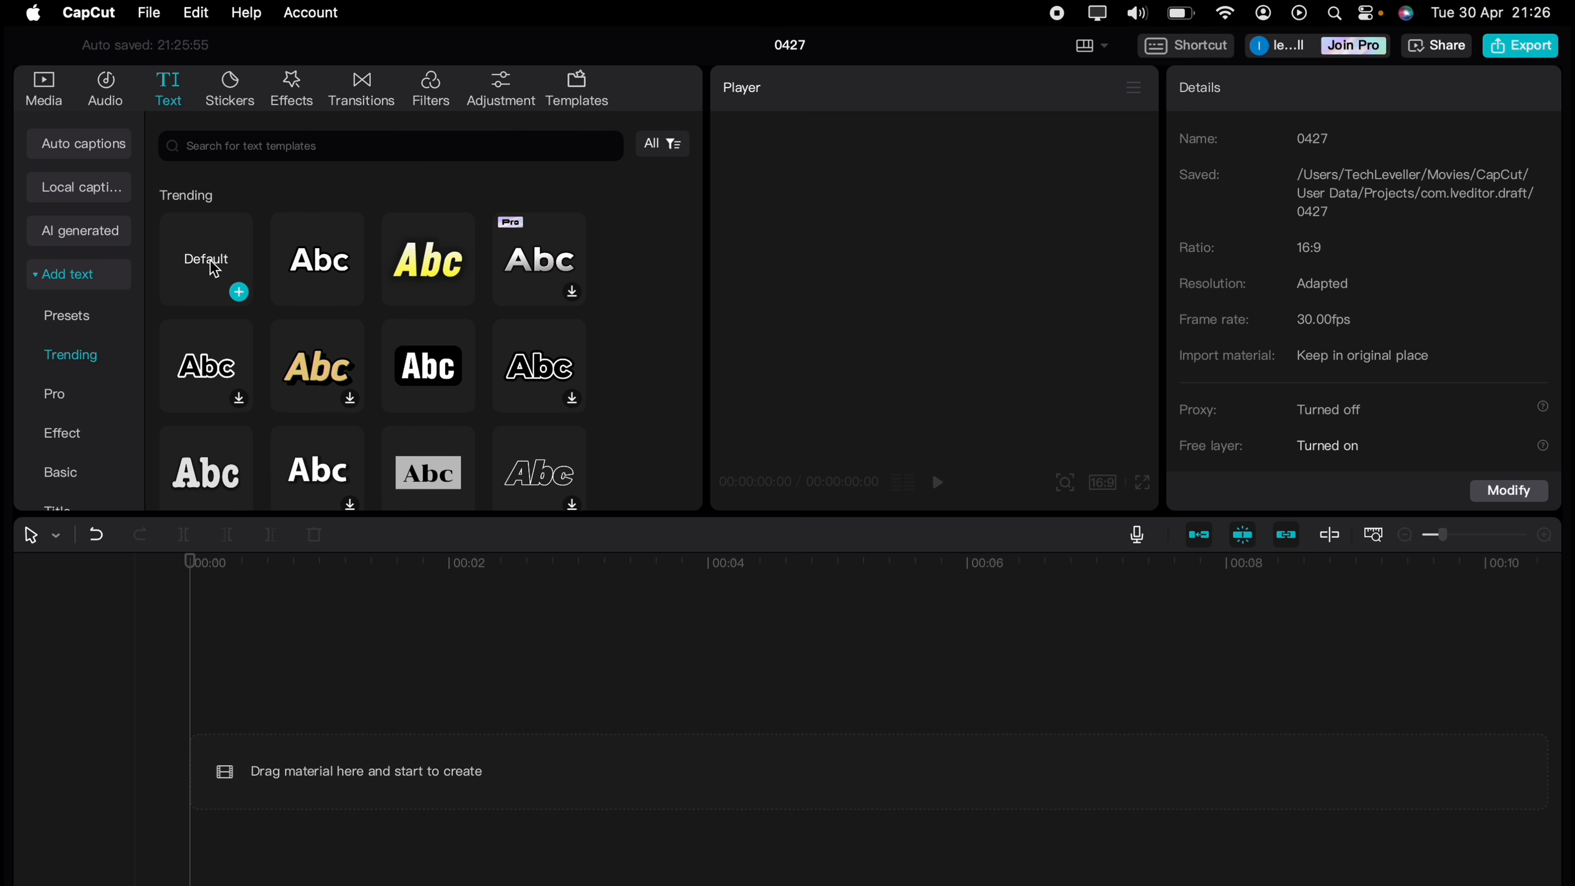
{"action": "left_click_drag", "start_coordinate": [214, 268], "coordinate": [210, 741]}
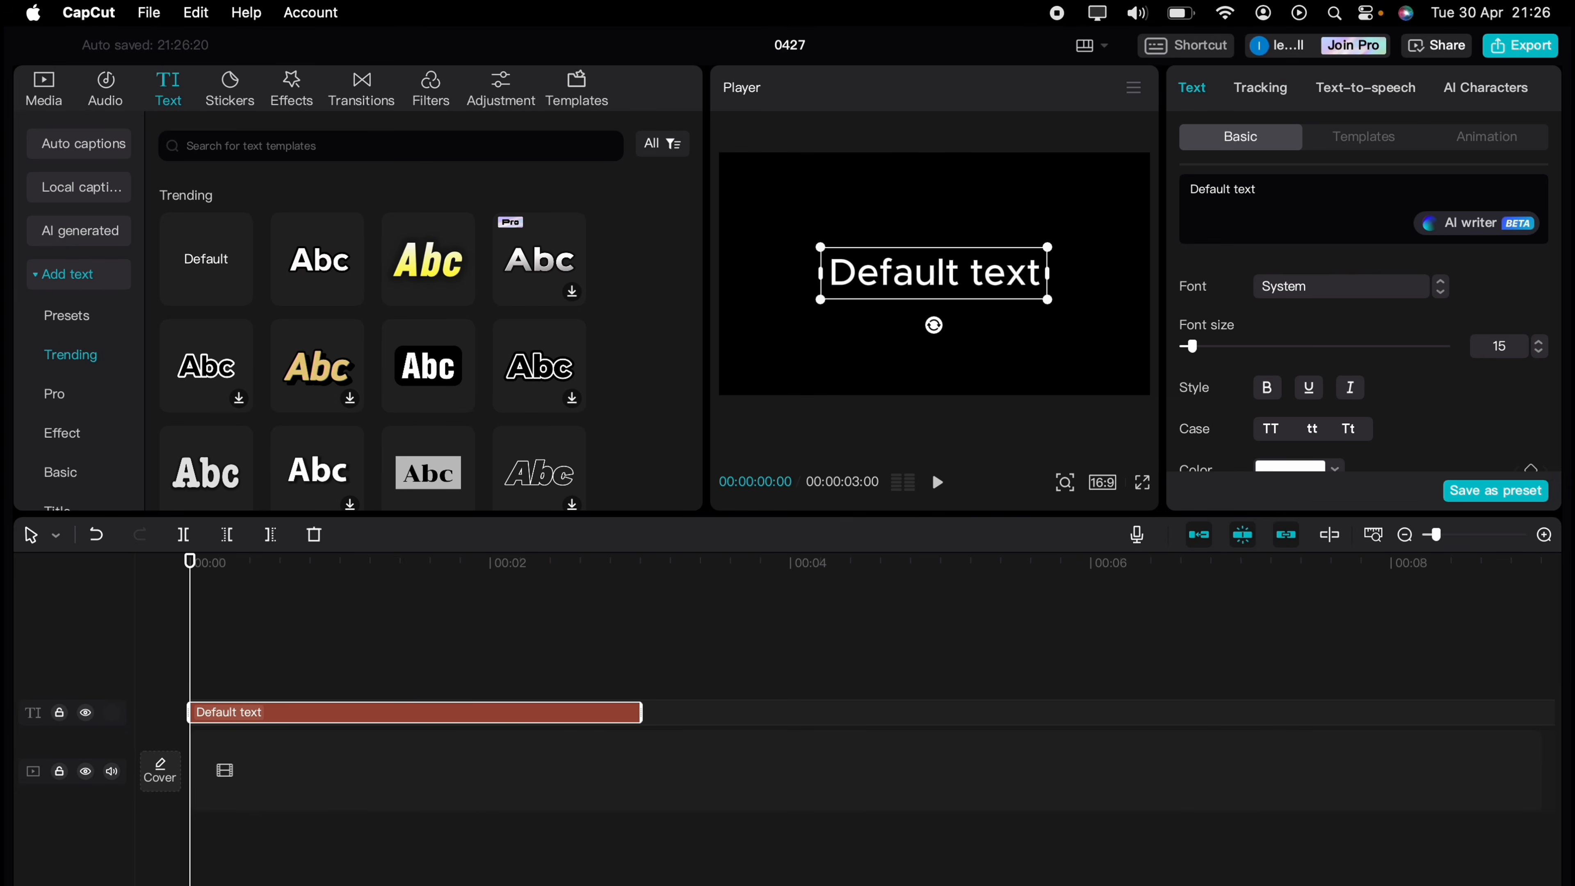
{"action": "left_click", "coordinate": [1426, 288]}
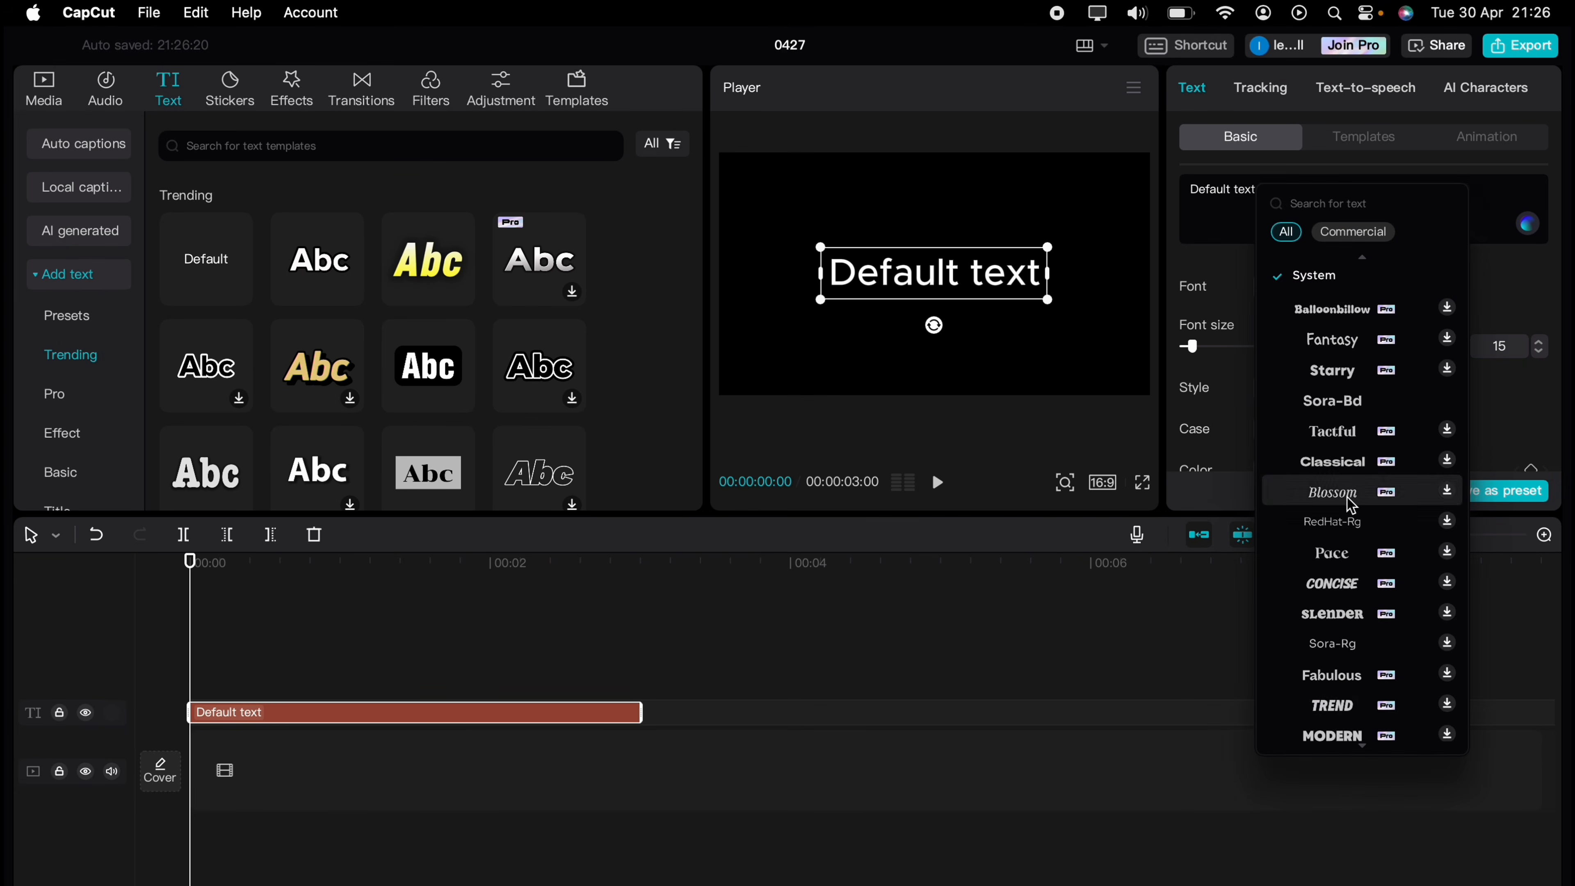
{"action": "scroll", "coordinate": [1336, 713], "scroll_direction": "down", "scroll_amount": 5}
{"action": "scroll", "coordinate": [1336, 683], "scroll_direction": "down", "scroll_amount": 3}
{"action": "left_click", "coordinate": [1336, 651]}
{"action": "triple_click", "coordinate": [1272, 186]}
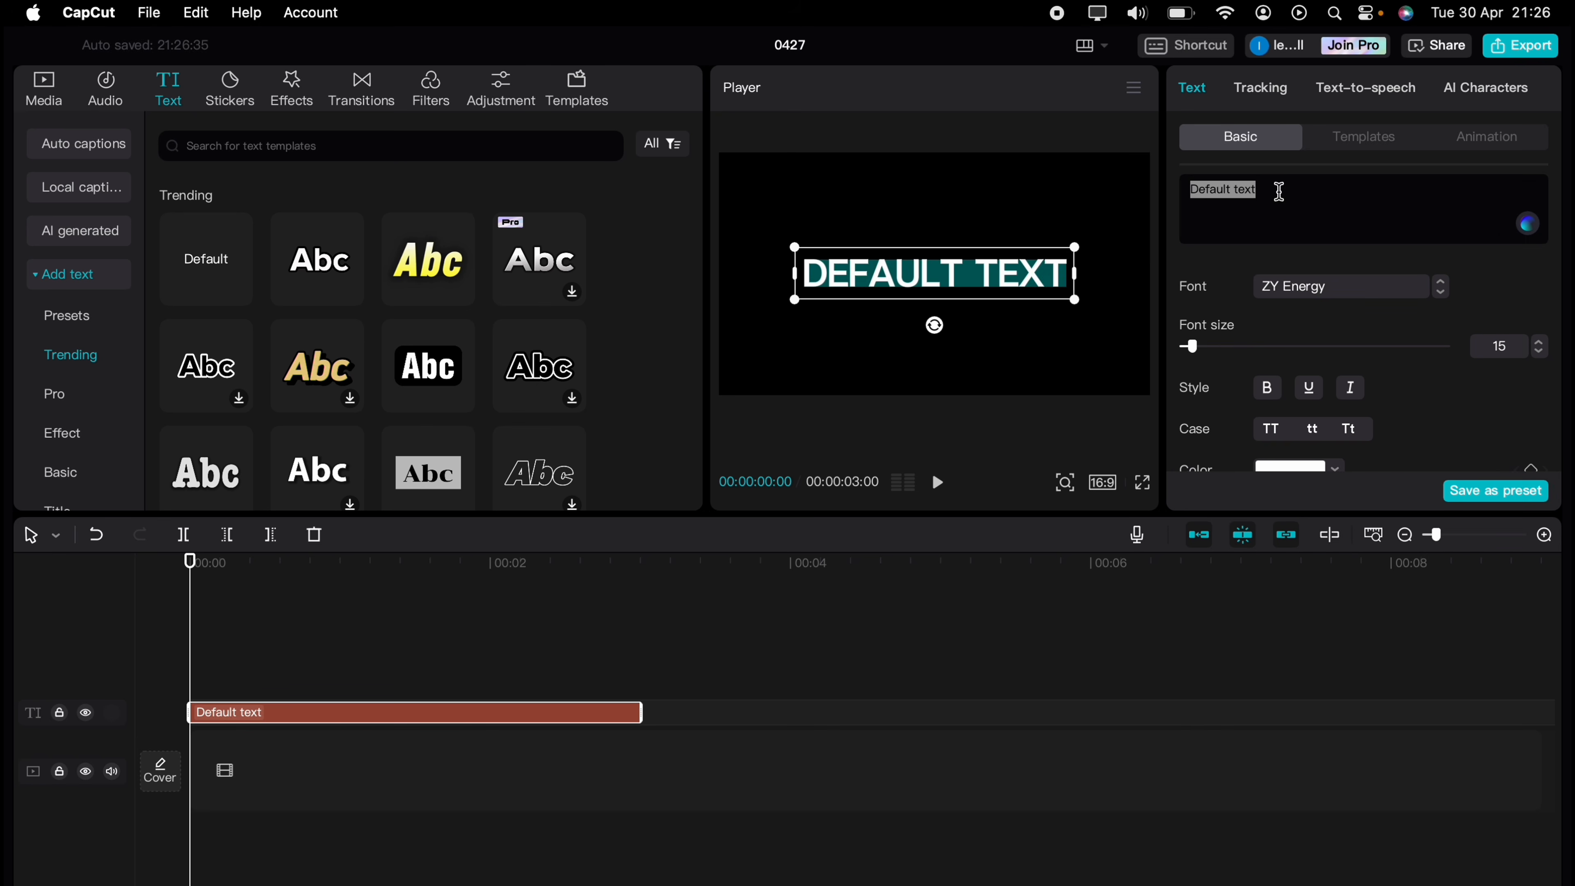
{"action": "type", "text": "SOCCER"}
{"action": "left_click_drag", "start_coordinate": [930, 274], "coordinate": [831, 184]}
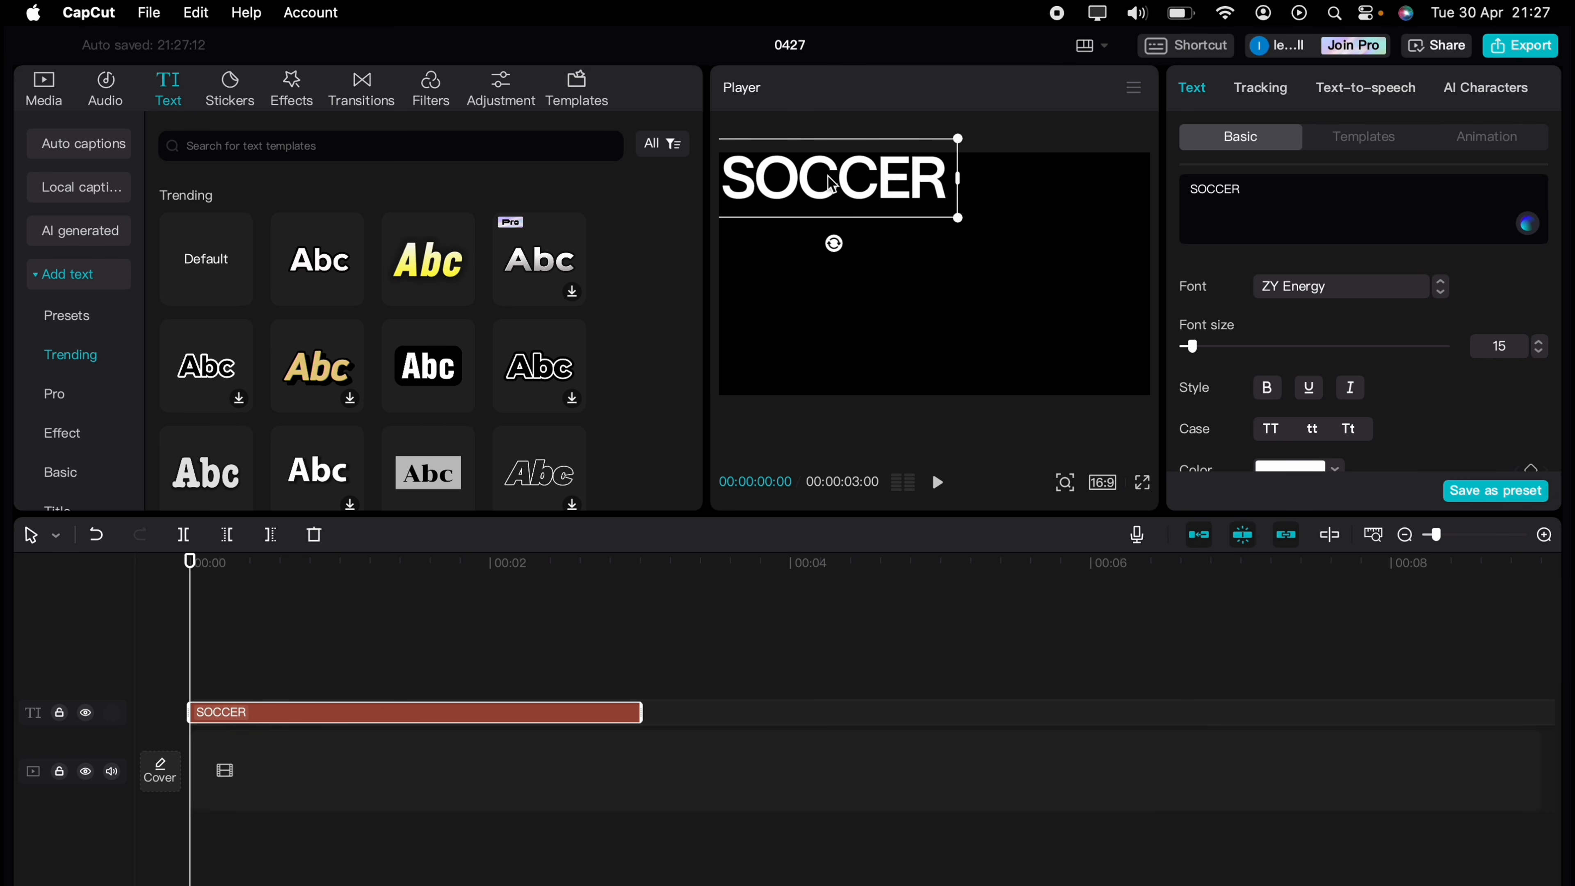
Duplicate the SOCCER text, change the copy to "goals", and fit it smaller beside the upper half of SOCCER.
{"action": "key", "text": "super+c"}
{"action": "key", "text": "super+v"}
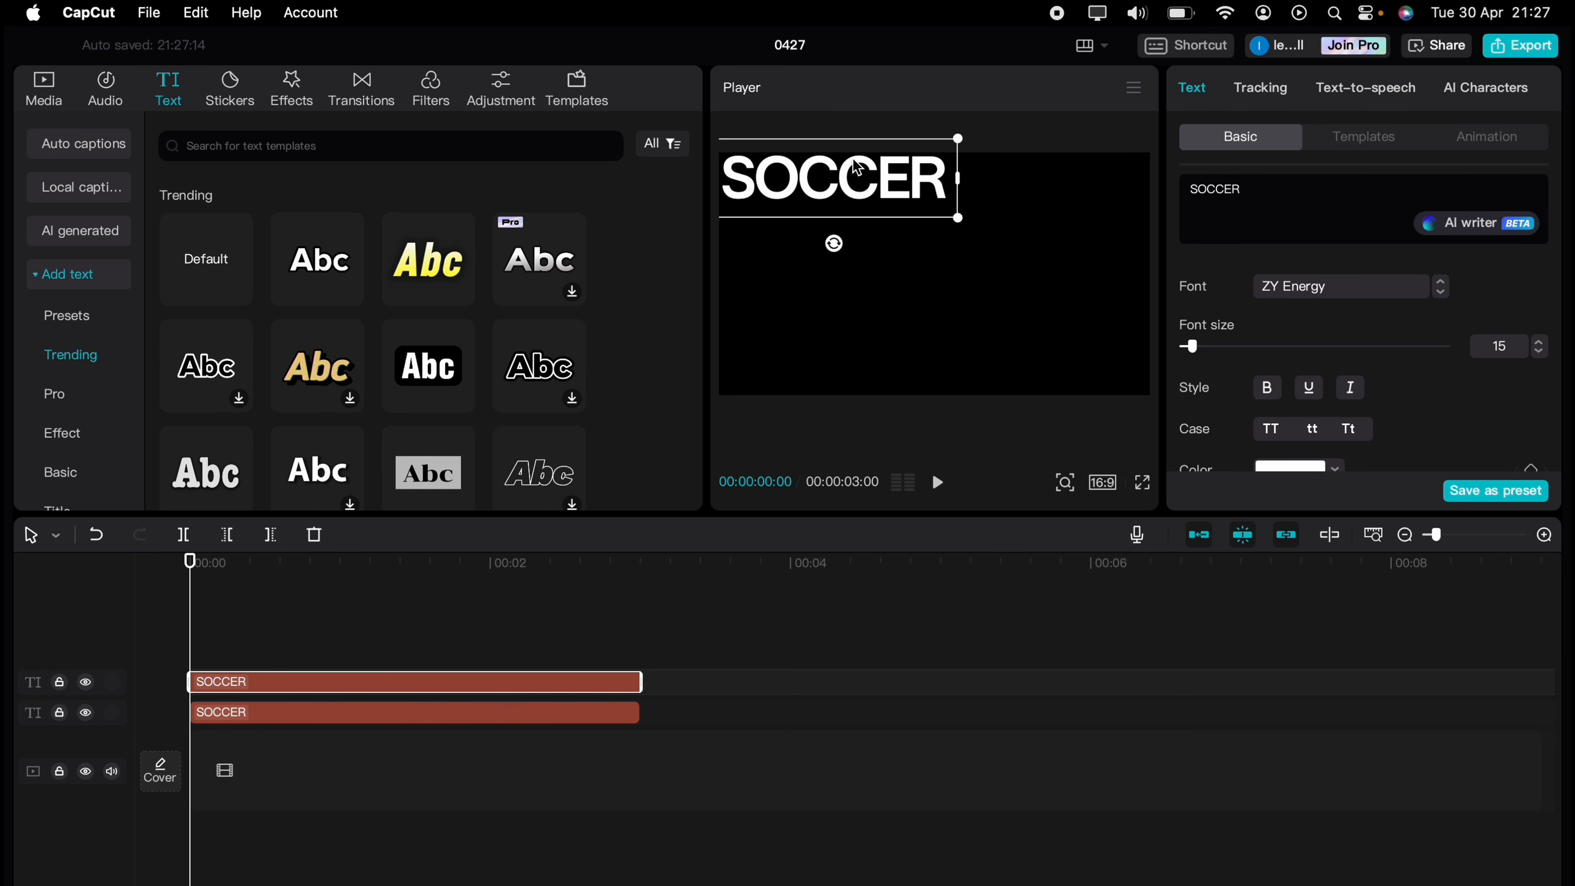
{"action": "left_click_drag", "start_coordinate": [857, 166], "coordinate": [885, 232]}
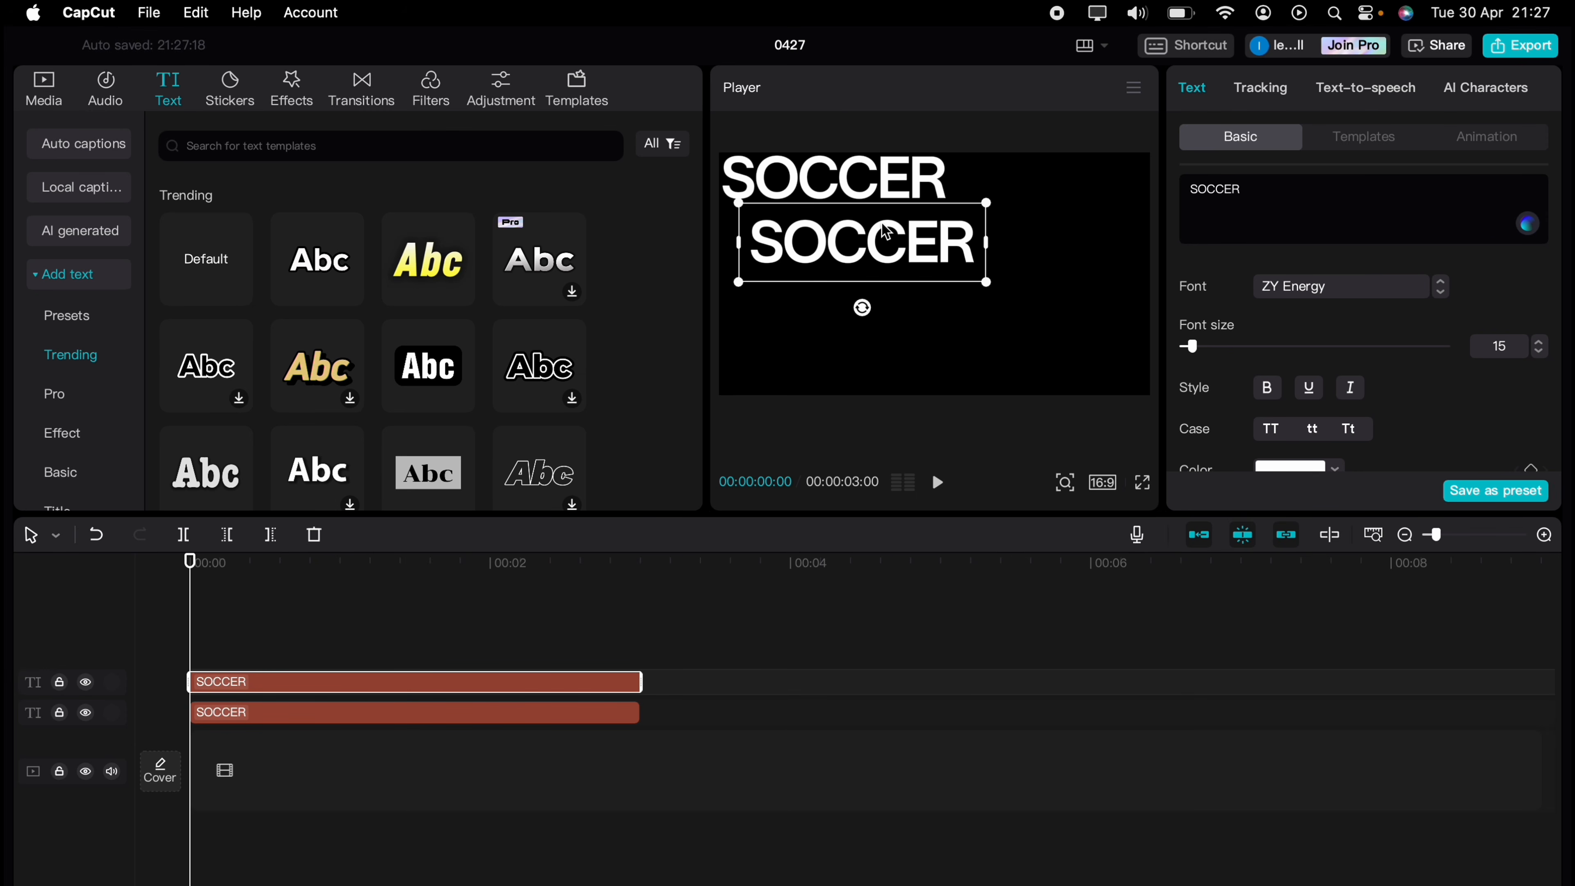
{"action": "double_click", "coordinate": [1263, 180]}
{"action": "type", "text": "goals"}
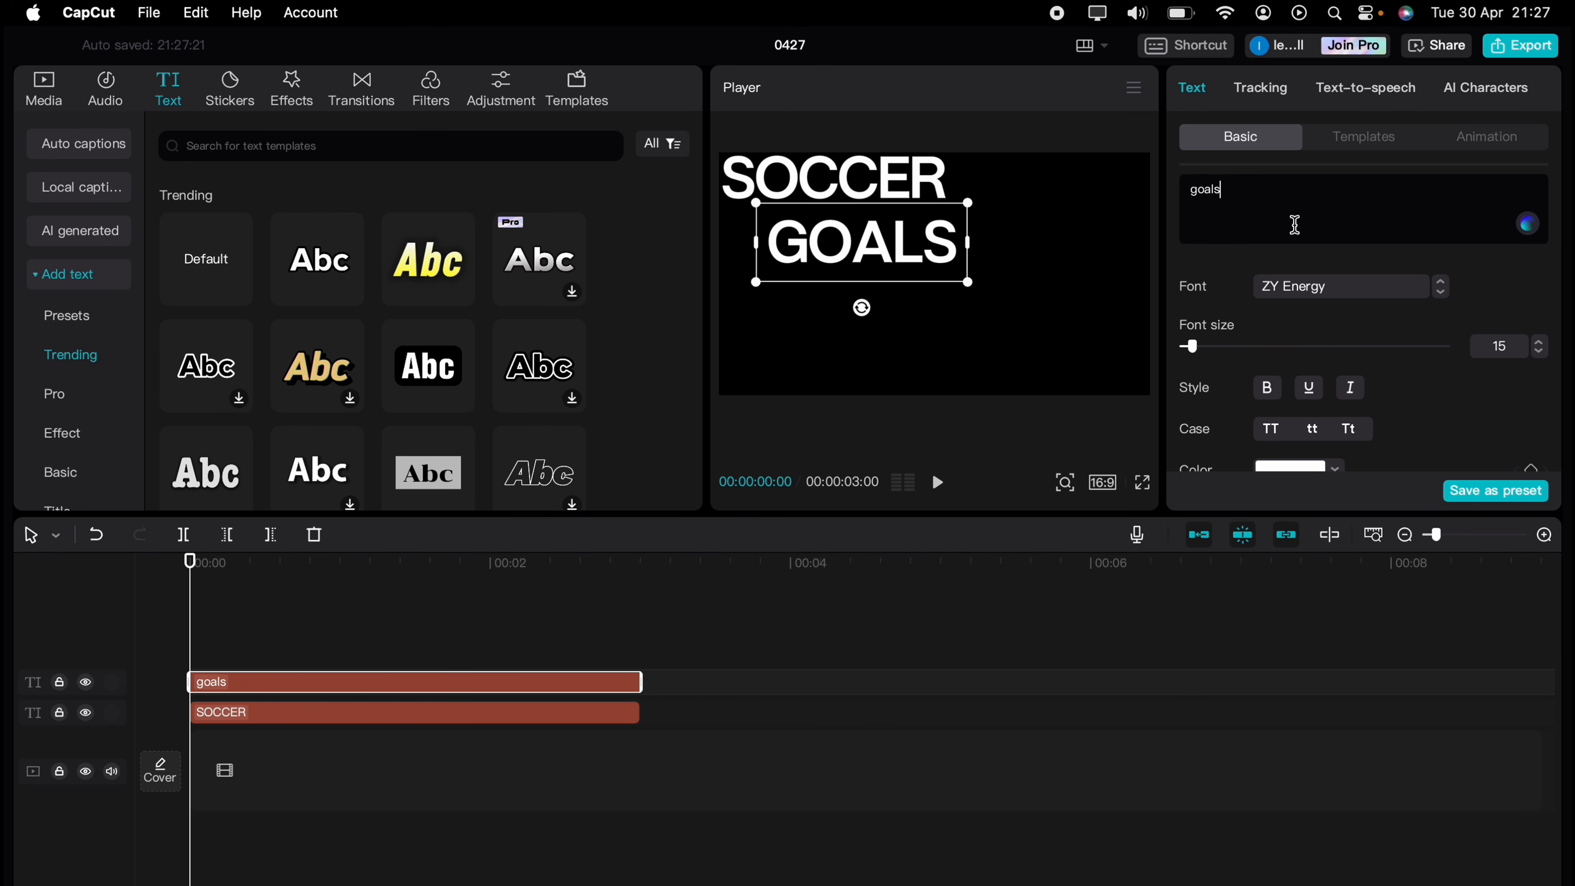
{"action": "left_click_drag", "start_coordinate": [868, 253], "coordinate": [830, 240]}
{"action": "left_click_drag", "start_coordinate": [931, 269], "coordinate": [877, 249]}
{"action": "left_click_drag", "start_coordinate": [838, 231], "coordinate": [1086, 193]}
Add another text copy reading "Hat-Trick" directly below the small goals text.
{"action": "key", "text": "super+v"}
{"action": "double_click", "coordinate": [1205, 189]}
{"action": "type", "text": "Hat-Trick"}
Add a text copy reading "JOY" and place it beside Hat-Trick at the frame's right edge.
{"action": "key", "text": "super+v"}
{"action": "double_click", "coordinate": [1205, 189]}
{"action": "type", "text": "JOY"}
{"action": "left_click_drag", "start_coordinate": [1110, 209], "coordinate": [1158, 214]}
Add a small text copy reading "Team Work" and place it above JOY in the frame's upper-right corner.
{"action": "scroll", "coordinate": [1442, 401], "scroll_direction": "down", "scroll_amount": 10}
{"action": "left_click", "coordinate": [385, 562]}
{"action": "key", "text": "super+v"}
{"action": "left_click_drag", "start_coordinate": [285, 648], "coordinate": [252, 648]}
{"action": "double_click", "coordinate": [1204, 189]}
{"action": "type", "text": "Play"}
{"action": "left_click_drag", "start_coordinate": [979, 170], "coordinate": [1276, 187]}
{"action": "double_click", "coordinate": [1205, 189]}
{"action": "type", "text": "Team Work"}
Add a text copy reading "Tackle", scaled to 73%, and fit it between goals and Team Work in the top row.
{"action": "scroll", "coordinate": [1365, 372], "scroll_direction": "down", "scroll_amount": 10}
{"action": "left_click", "coordinate": [190, 561]}
{"action": "left_click", "coordinate": [1342, 417]}
{"action": "key", "text": "super+v"}
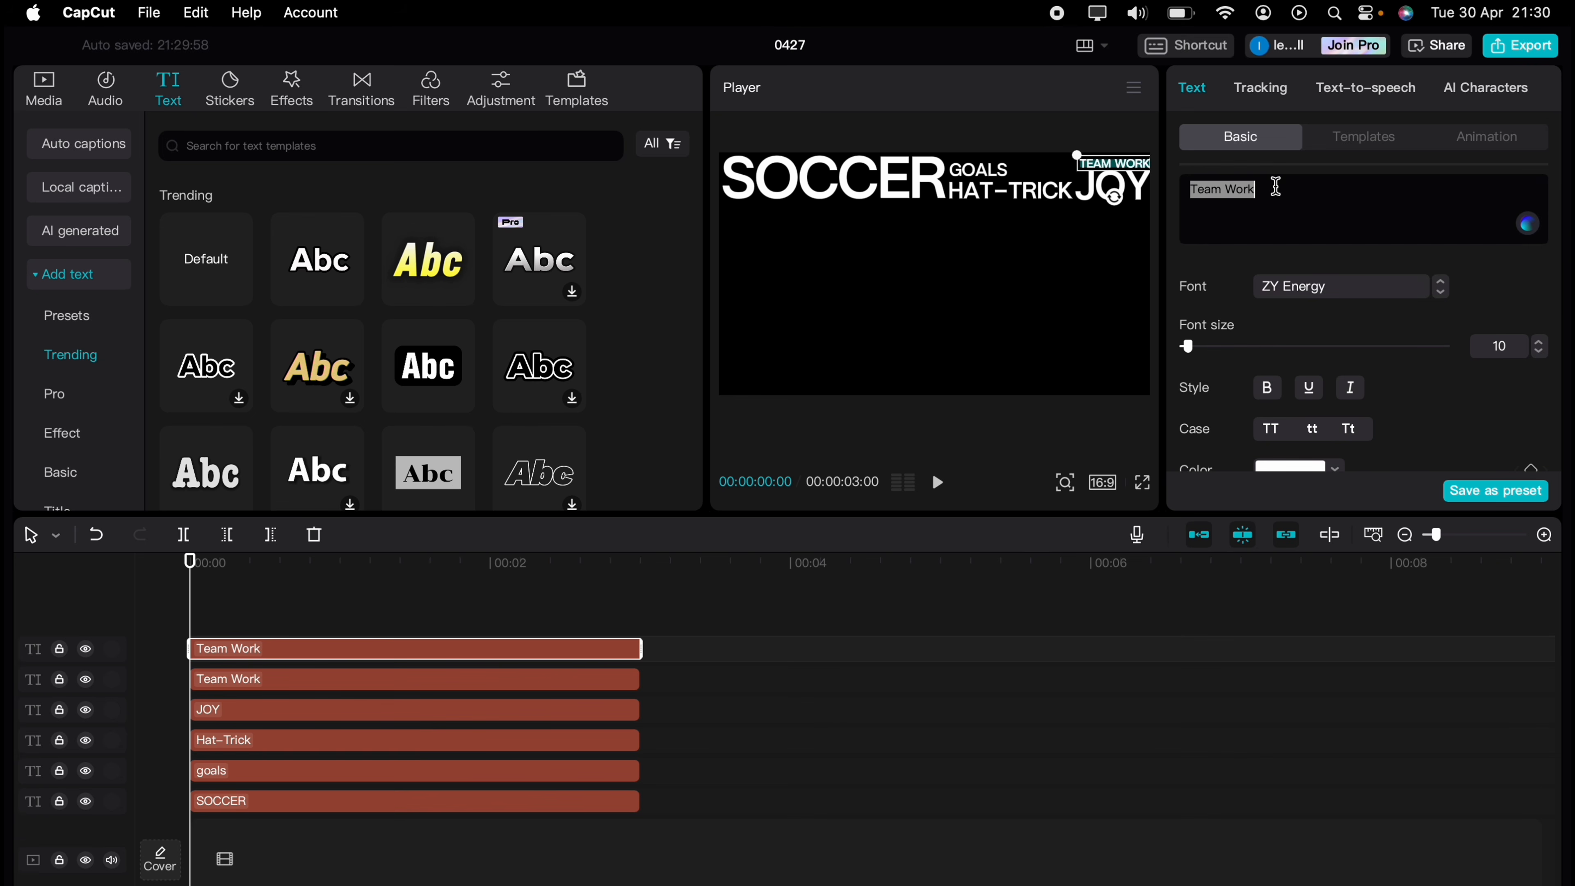
{"action": "type", "text": "Tackle"}
{"action": "left_click_drag", "start_coordinate": [1115, 163], "coordinate": [1075, 180]}
{"action": "scroll", "coordinate": [1541, 351], "scroll_direction": "down", "scroll_amount": 10}
{"action": "left_click", "coordinate": [1477, 423]}
{"action": "left_click", "coordinate": [1500, 330]}
{"action": "left_click", "coordinate": [1341, 411]}
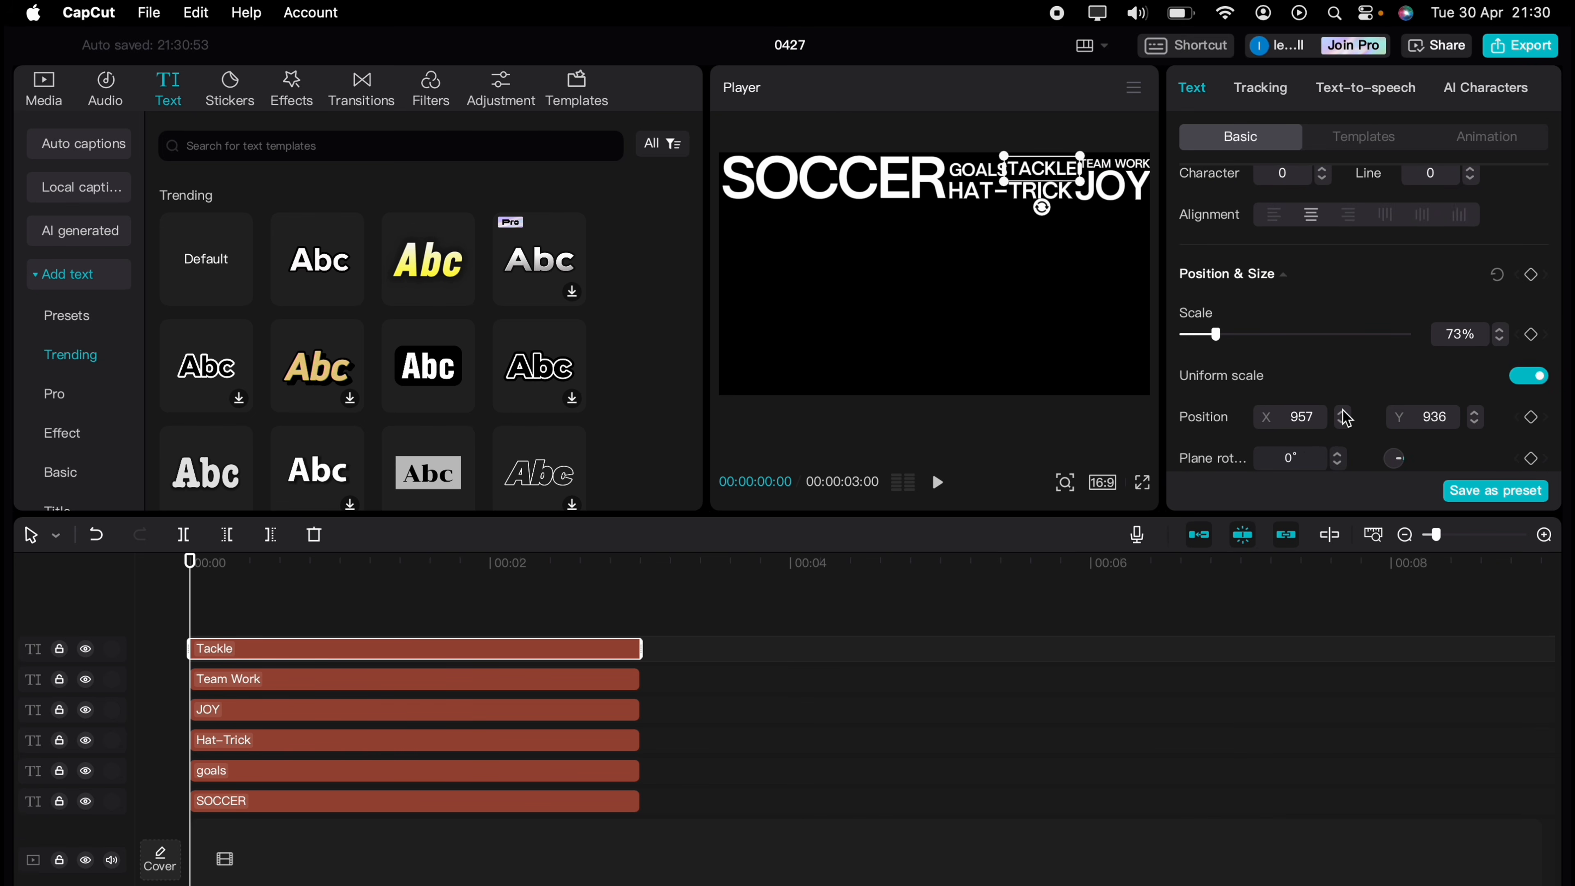
Combine all six soccer text clips into one compound clip.
{"action": "left_click", "coordinate": [725, 700]}
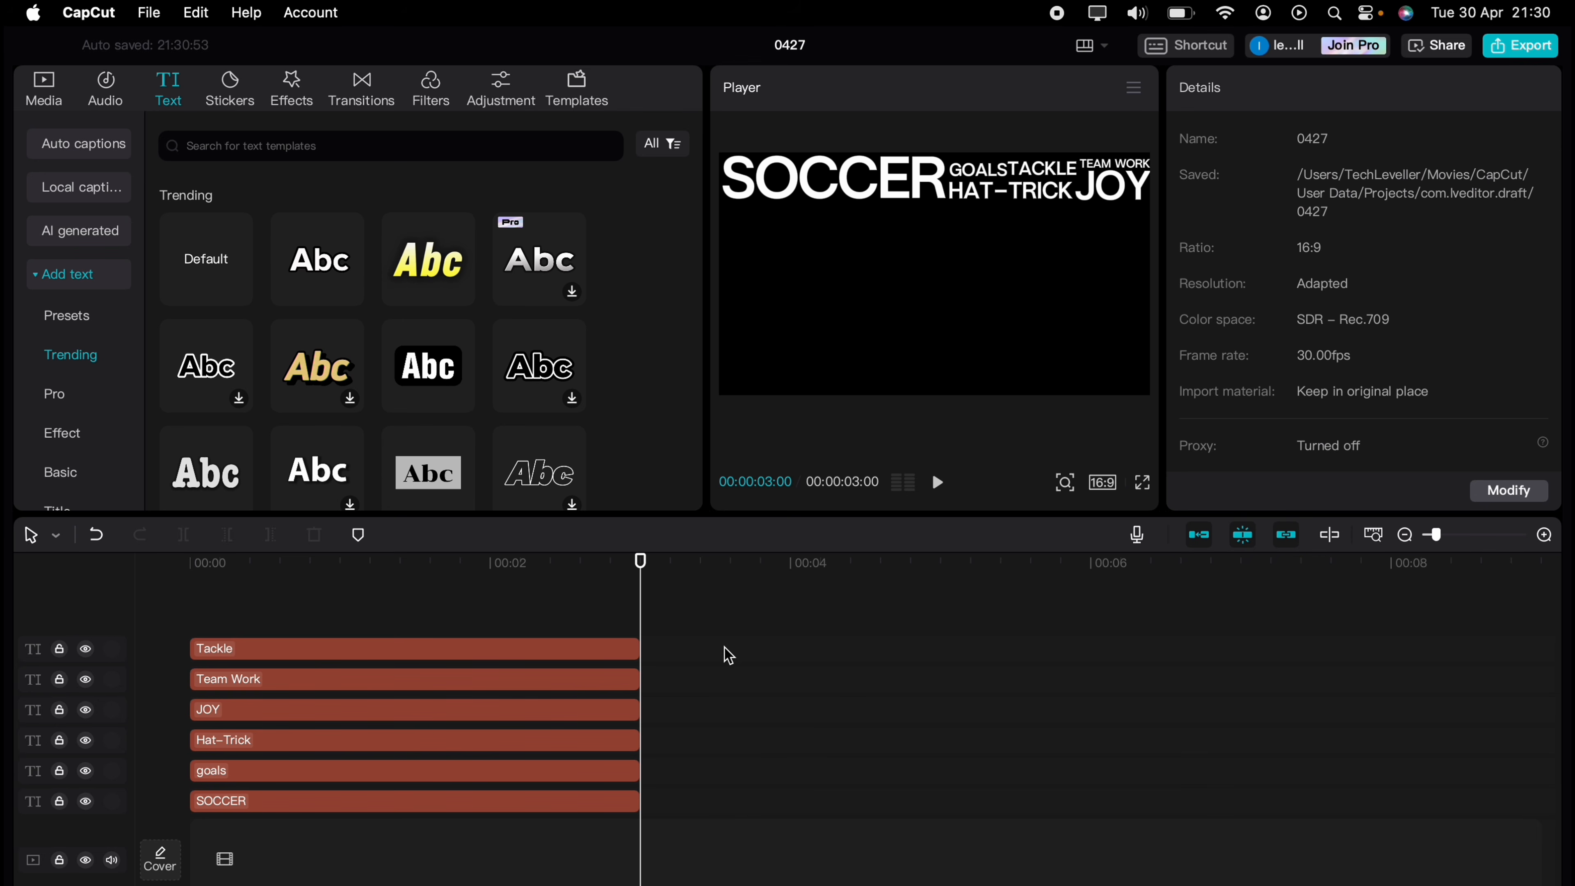
{"action": "left_click_drag", "start_coordinate": [708, 634], "coordinate": [409, 878]}
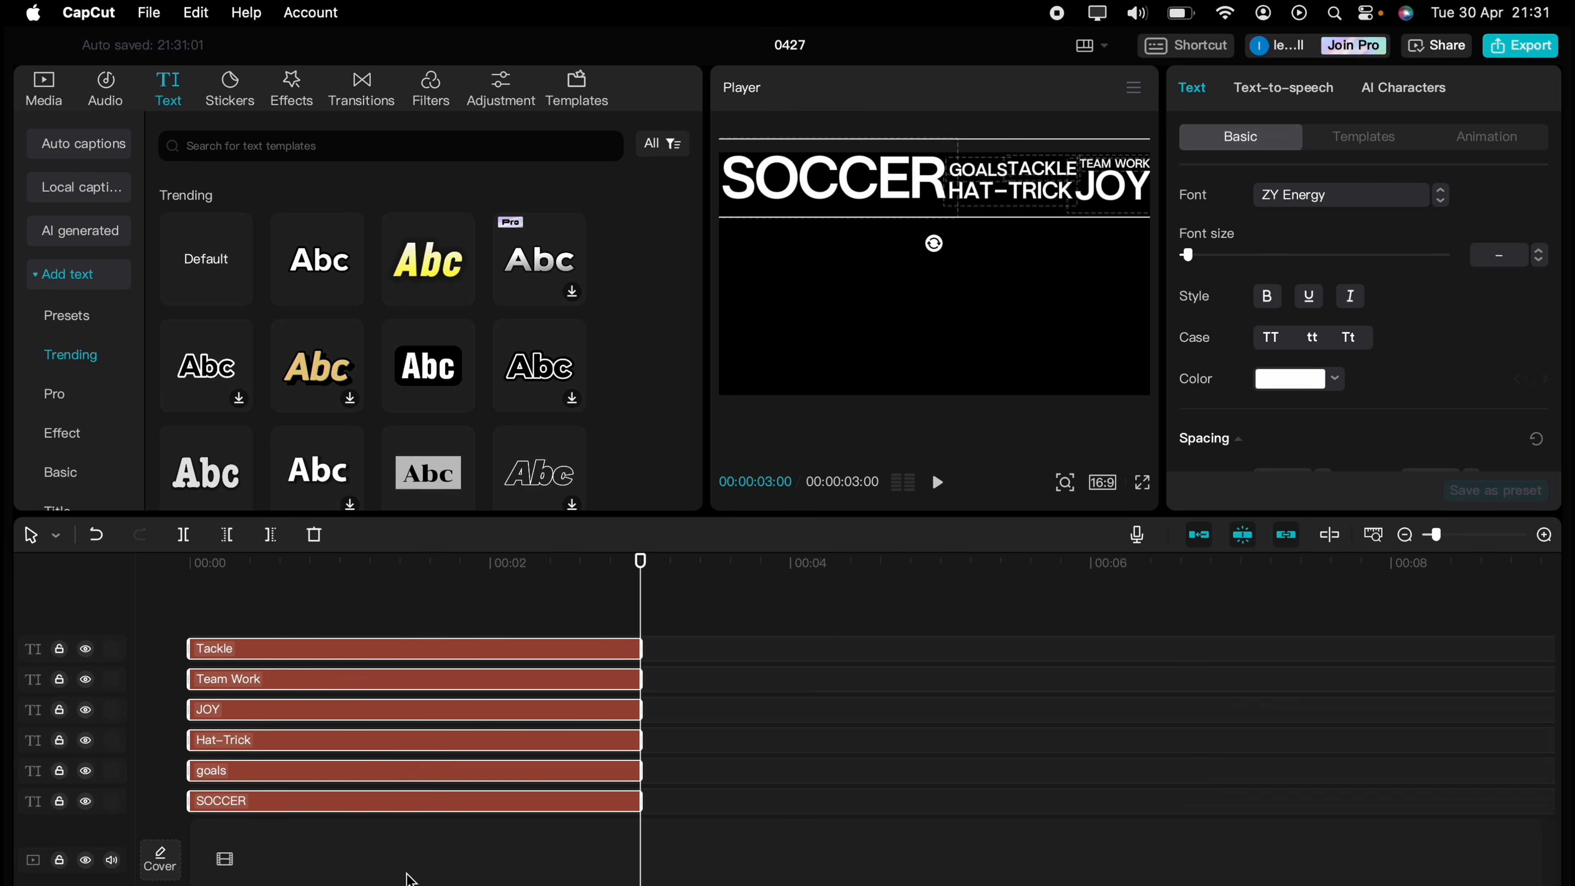
{"action": "left_click", "coordinate": [455, 692]}
{"action": "left_click_drag", "start_coordinate": [677, 633], "coordinate": [489, 839]}
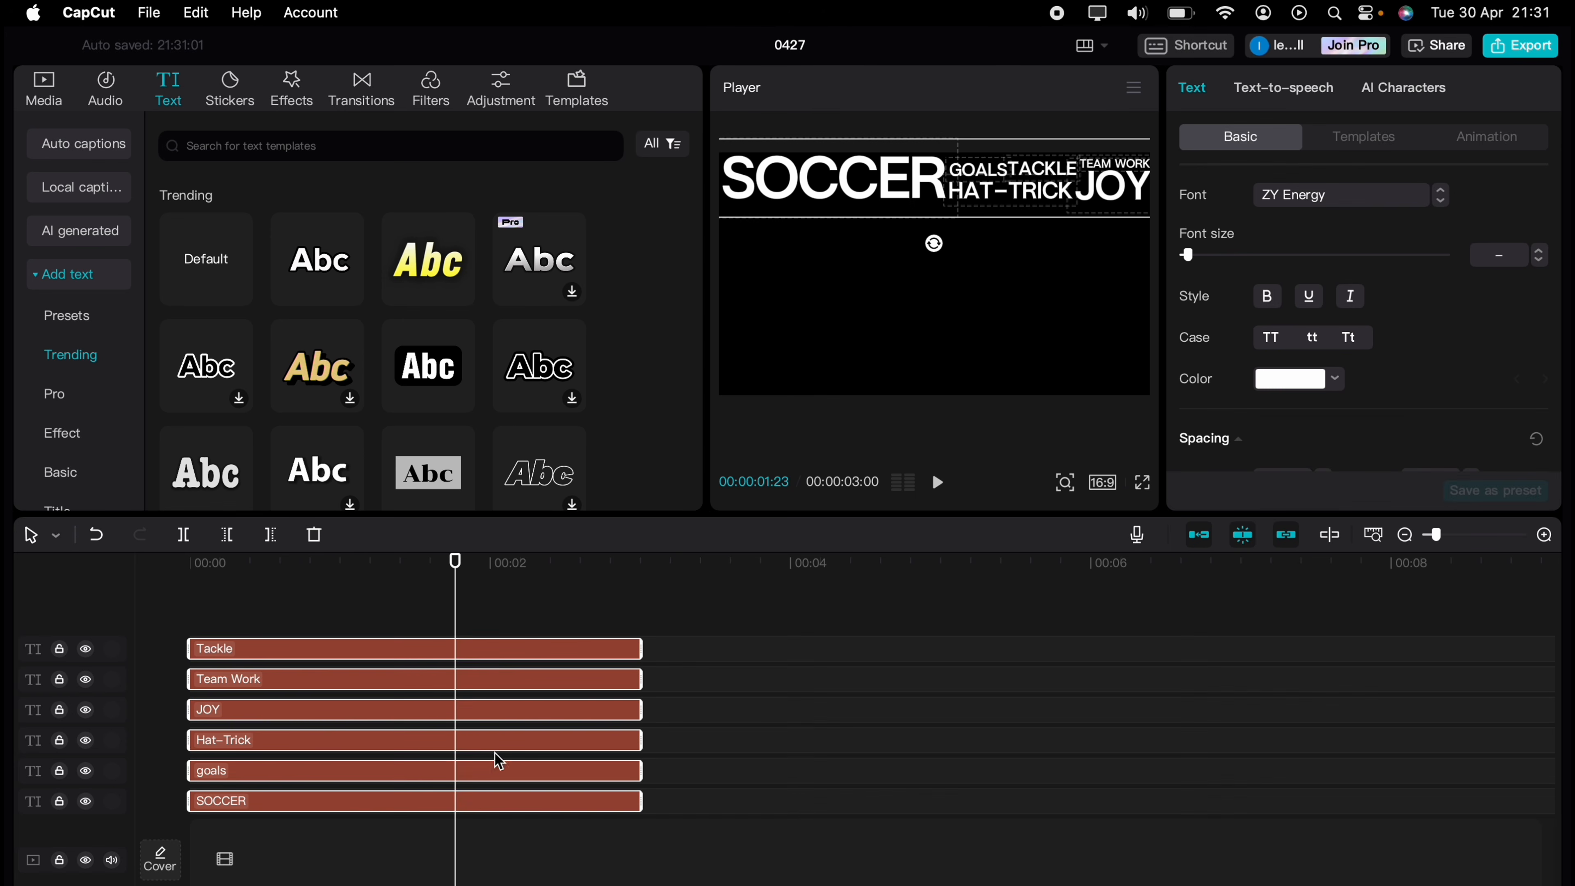
{"action": "right_click", "coordinate": [506, 708]}
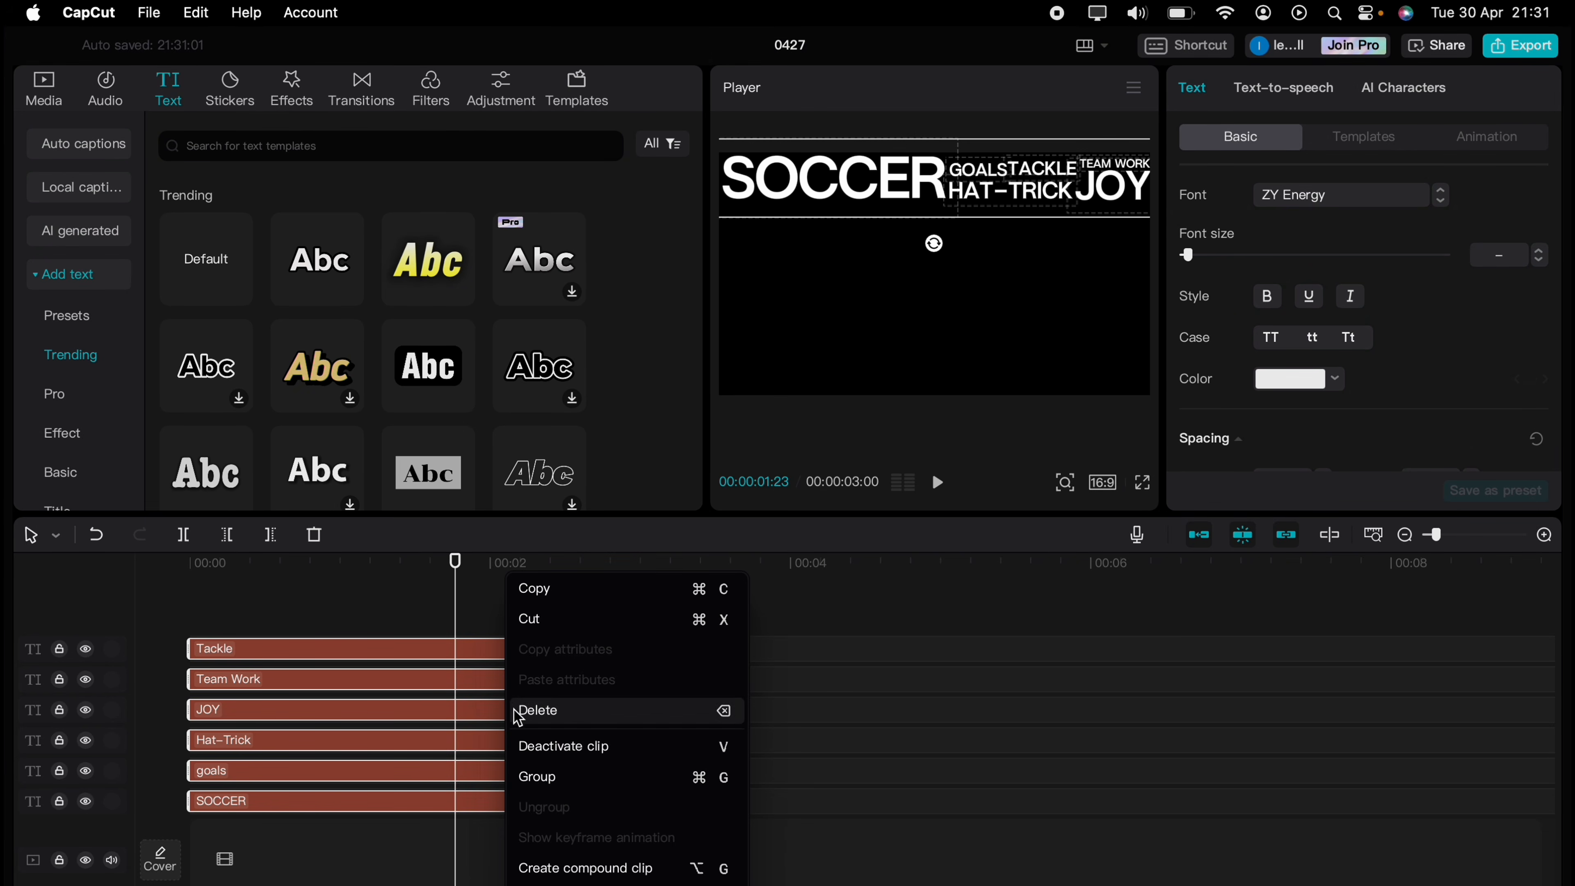
{"action": "left_click", "coordinate": [561, 868]}
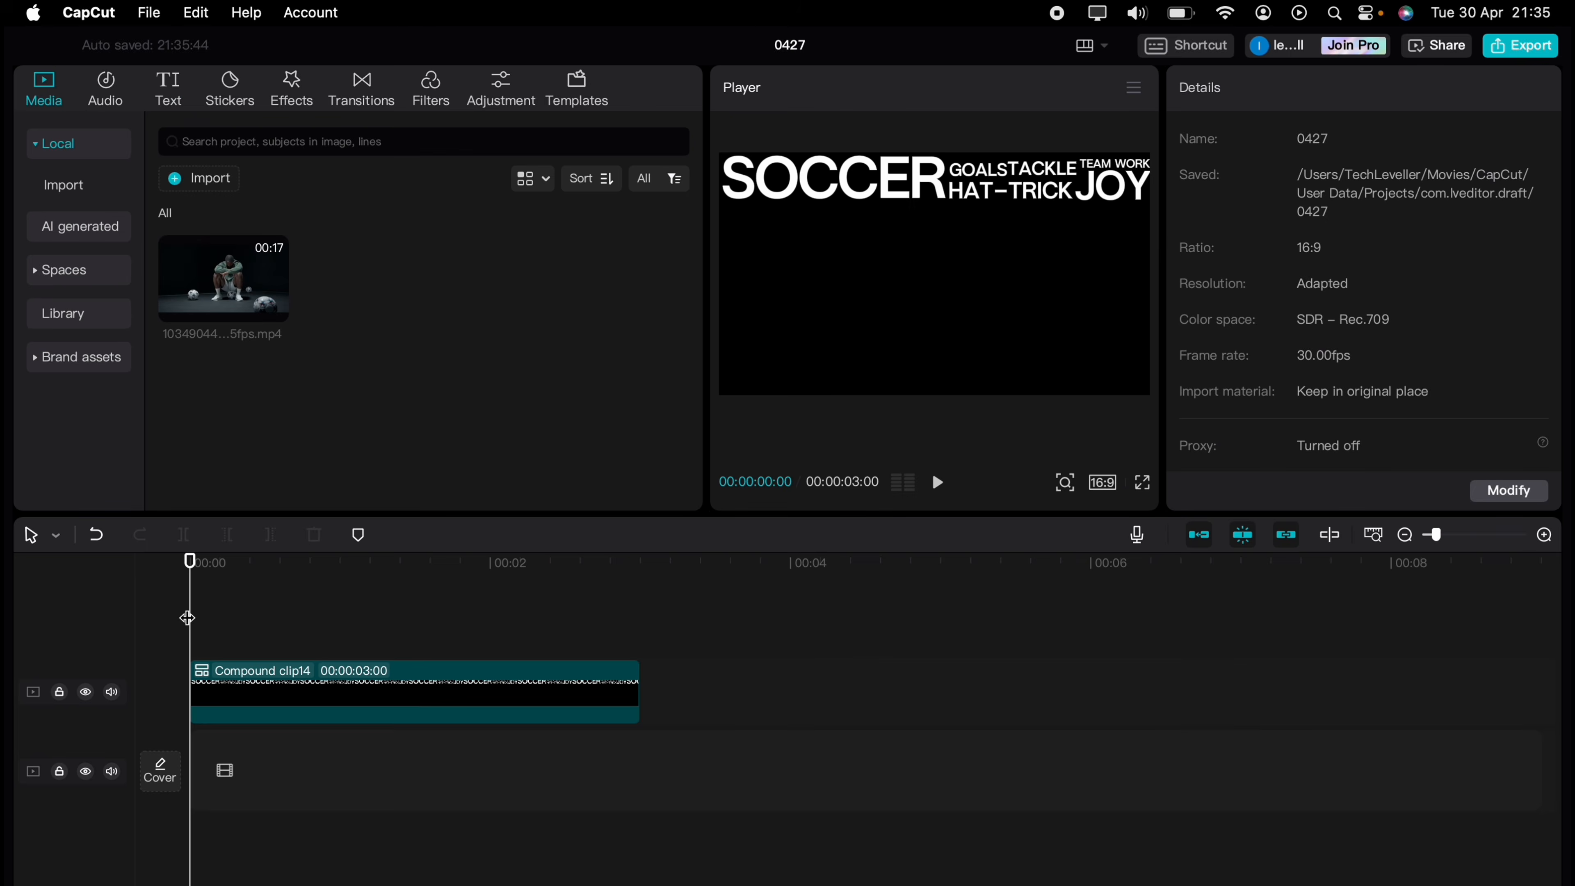
Duplicate the compound clip twice, placing one copy low in the frame and another, scaled to 62%, between it and the first row.
{"action": "key", "text": "ctrl+v"}
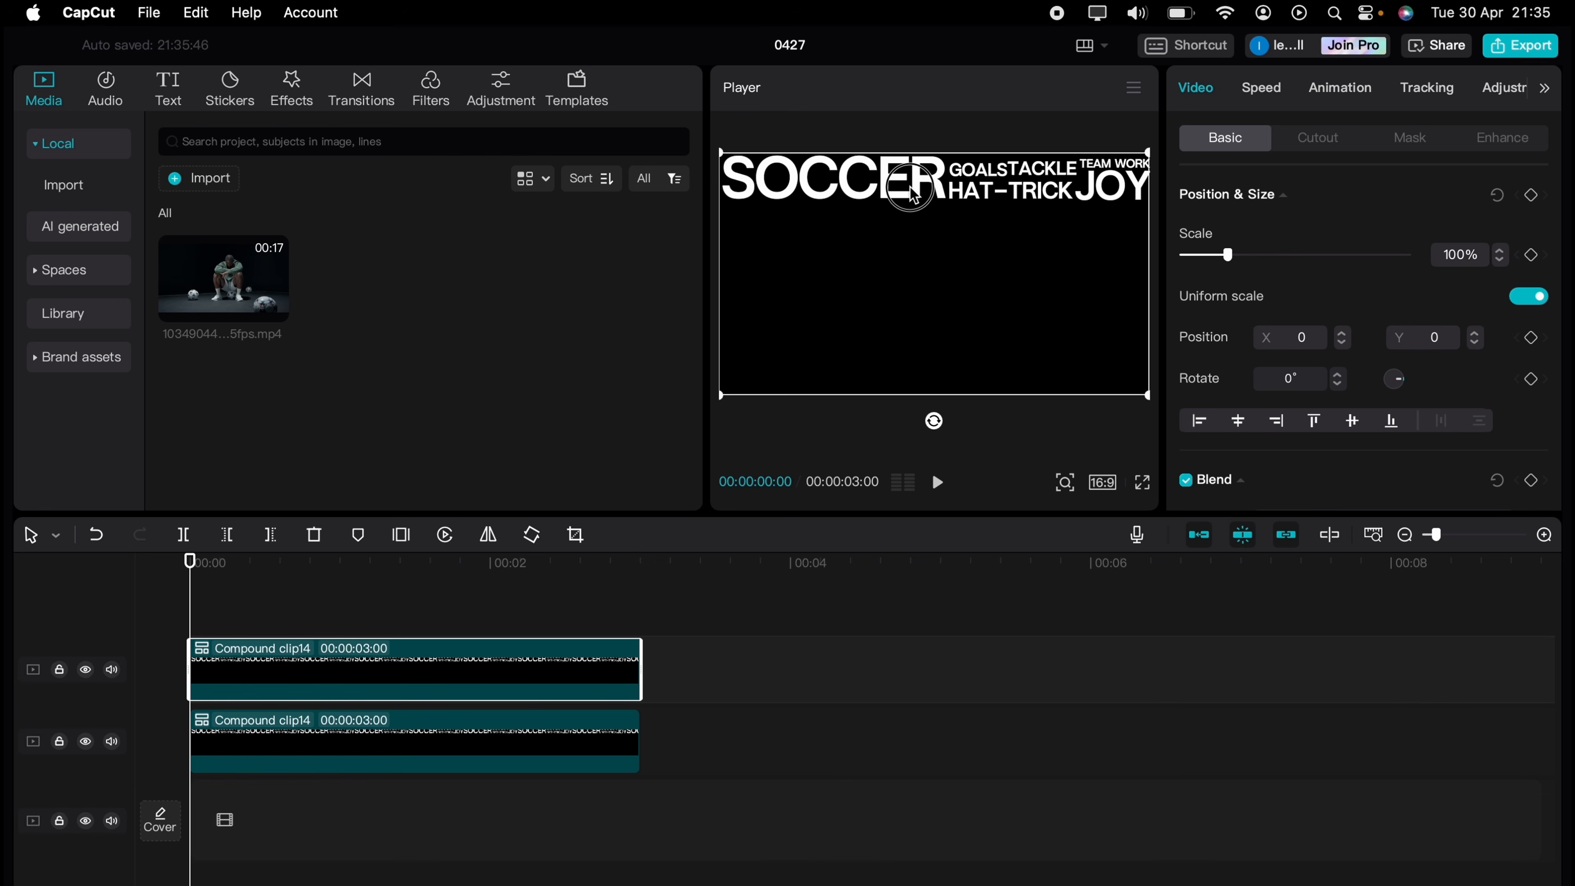
{"action": "left_click_drag", "start_coordinate": [912, 193], "coordinate": [1017, 315]}
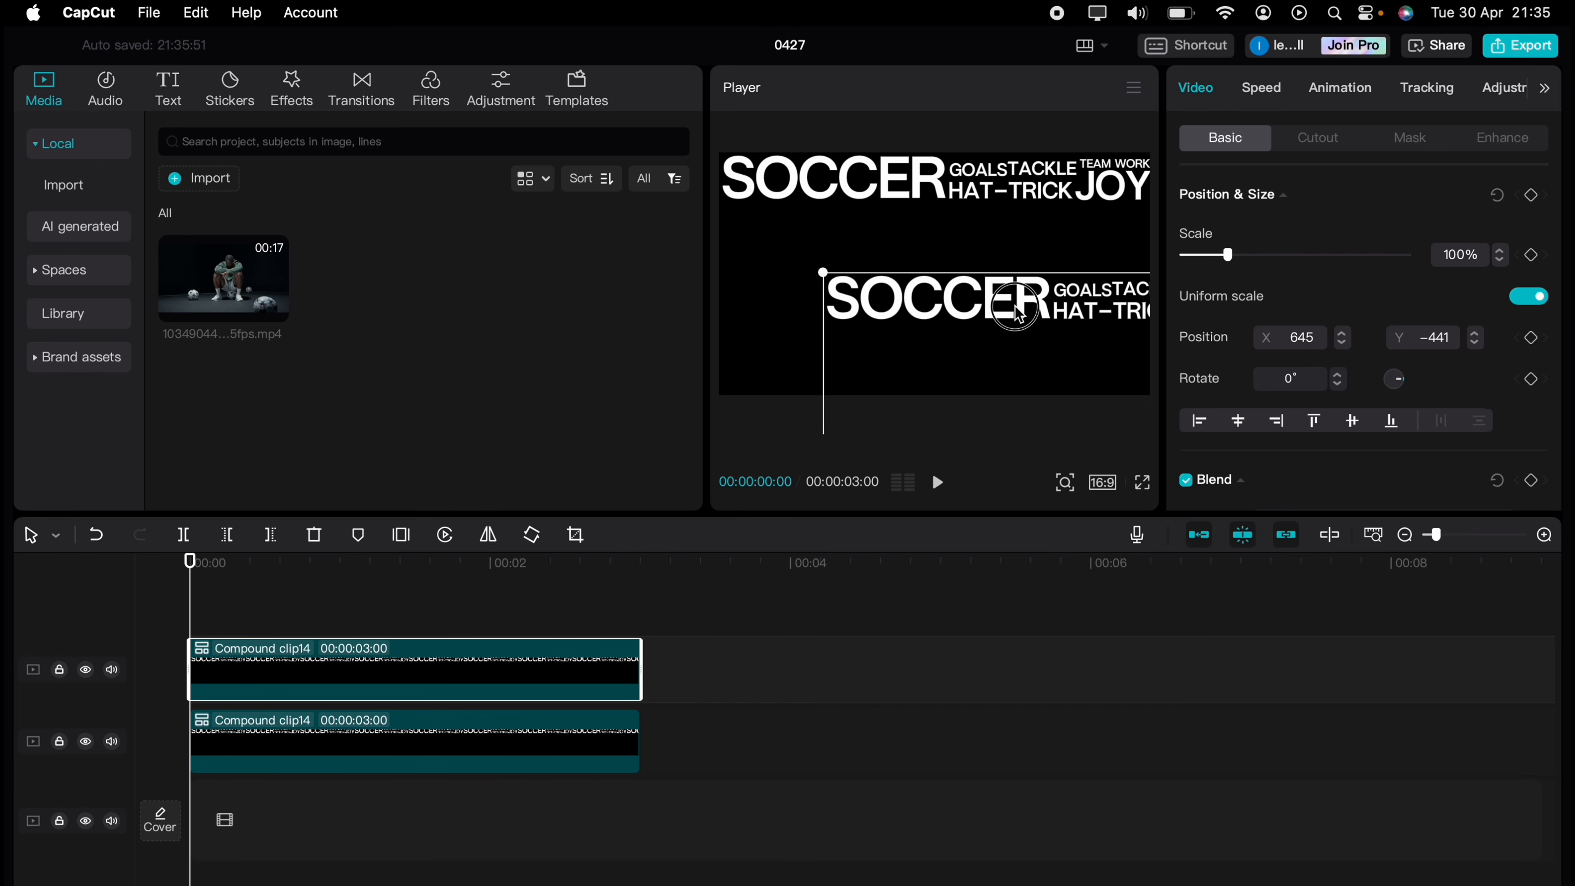
{"action": "left_click_drag", "start_coordinate": [825, 277], "coordinate": [833, 283]}
{"action": "key", "text": "super+c"}
{"action": "key", "text": "super+v"}
{"action": "left_click_drag", "start_coordinate": [983, 335], "coordinate": [931, 247]}
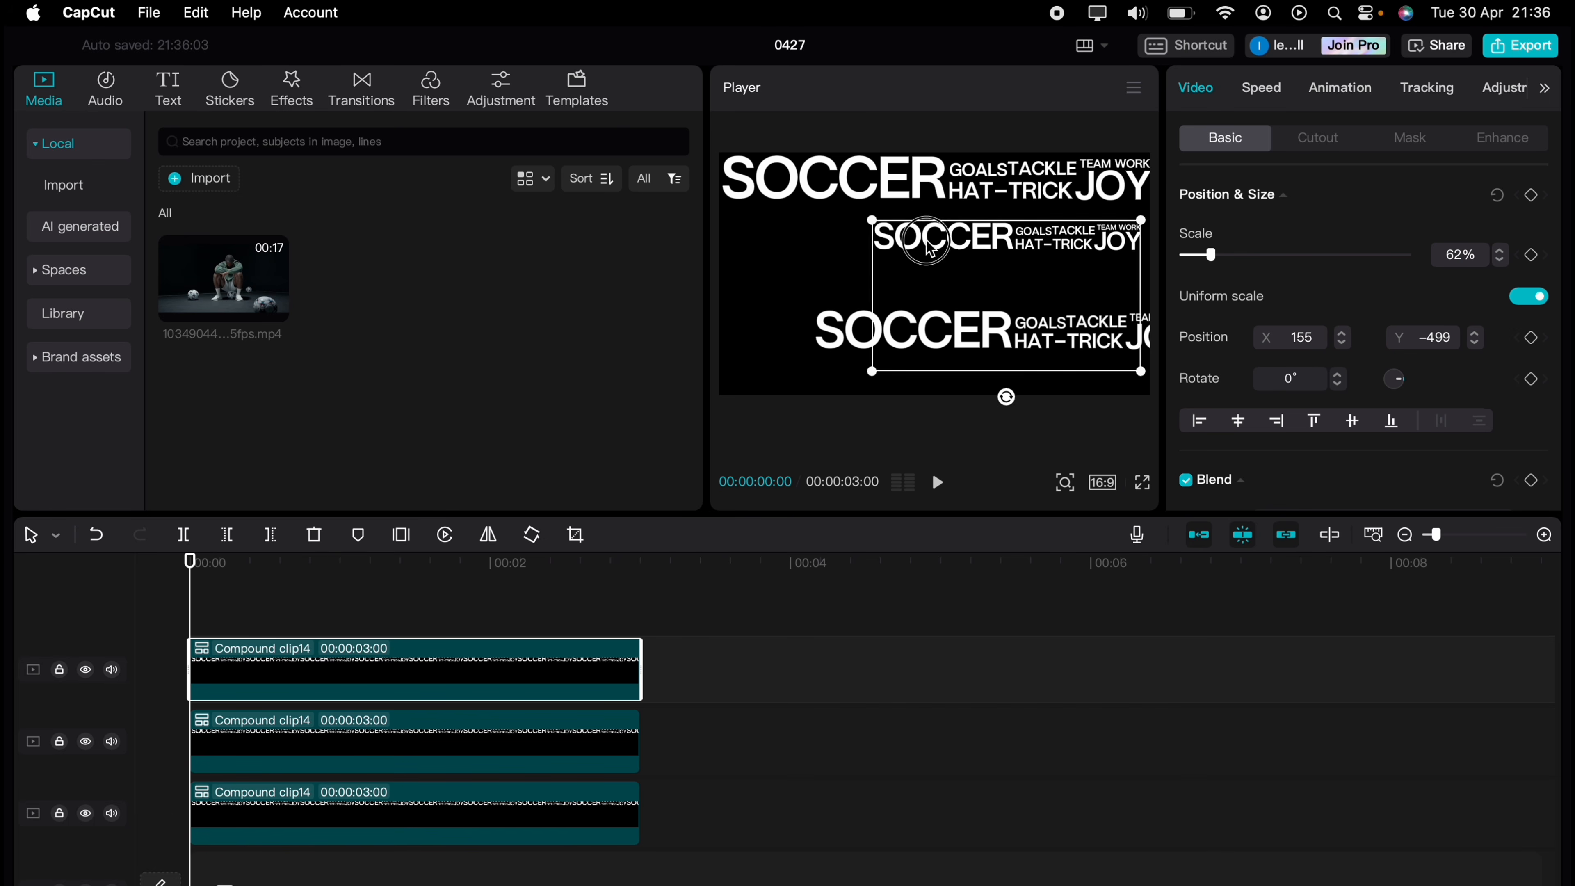
Fill the second row with a new copy scaled to 38% at the left edge and the 62% copy beside it.
{"action": "key", "text": "super+v"}
{"action": "mouse_move", "coordinate": [899, 331]}
{"action": "left_mouse_down"}
{"action": "mouse_move", "coordinate": [897, 253]}
{"action": "mouse_move", "coordinate": [908, 302]}
{"action": "left_mouse_up"}
{"action": "left_click_drag", "start_coordinate": [977, 319], "coordinate": [805, 224]}
{"action": "left_click_drag", "start_coordinate": [930, 327], "coordinate": [907, 314]}
{"action": "left_click_drag", "start_coordinate": [870, 247], "coordinate": [844, 225]}
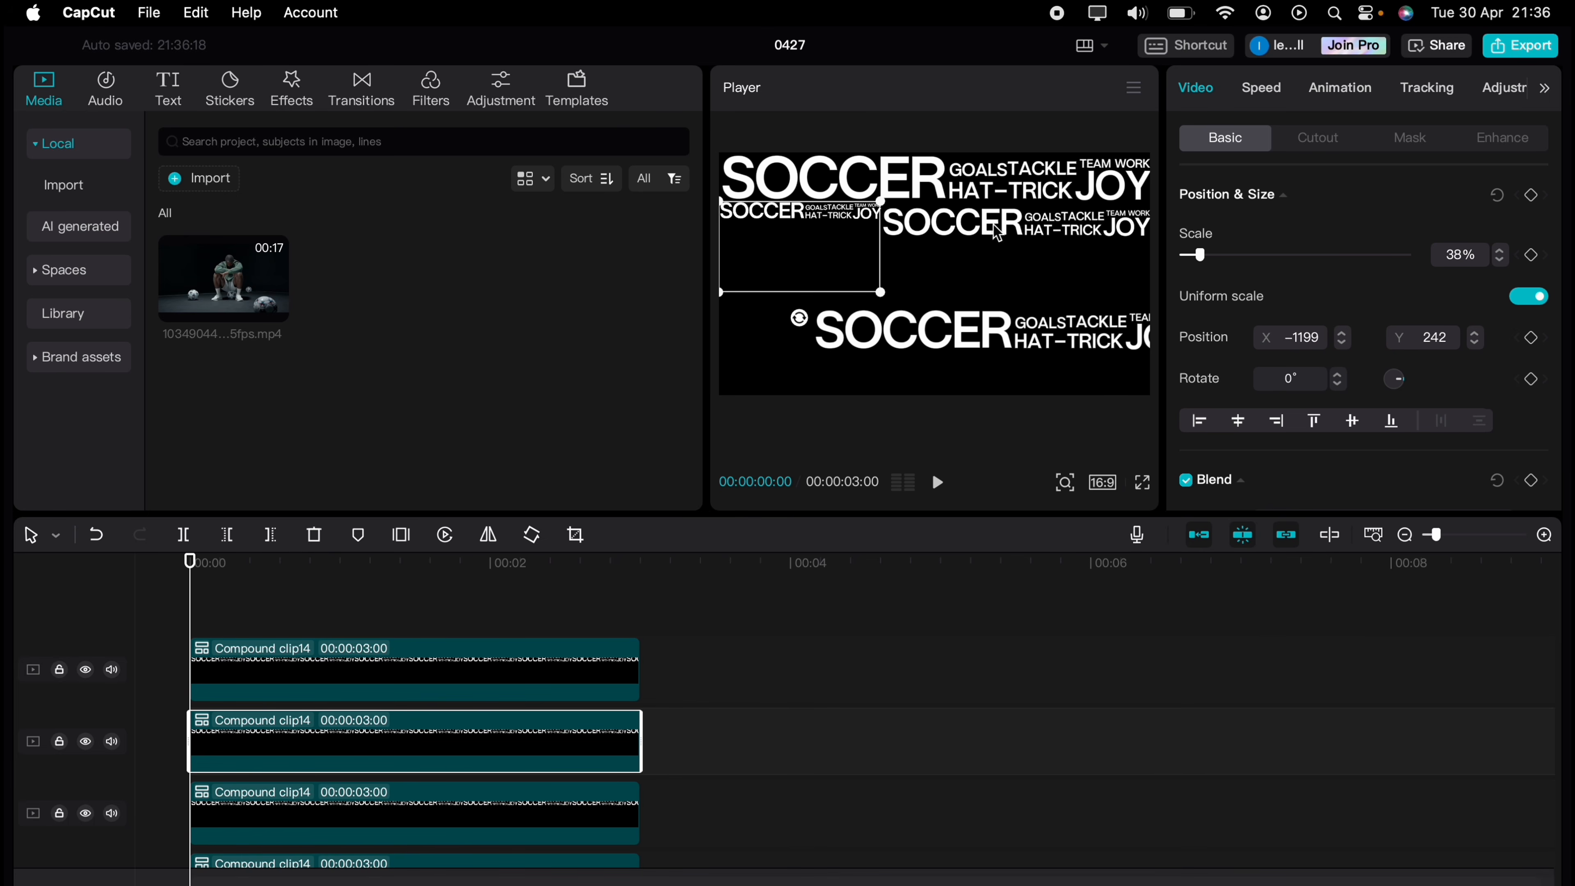
Add a 62% copy starting the third row at the frame's left edge and a smaller copy just below it.
{"action": "left_click_drag", "start_coordinate": [1017, 225], "coordinate": [860, 253]}
{"action": "key", "text": "super+c"}
{"action": "key", "text": "super+v"}
{"action": "left_click_drag", "start_coordinate": [987, 385], "coordinate": [939, 356]}
{"action": "left_click", "coordinate": [954, 242]}
{"action": "key", "text": "super+c"}
{"action": "key", "text": "super+v"}
{"action": "left_click_drag", "start_coordinate": [953, 242], "coordinate": [789, 270]}
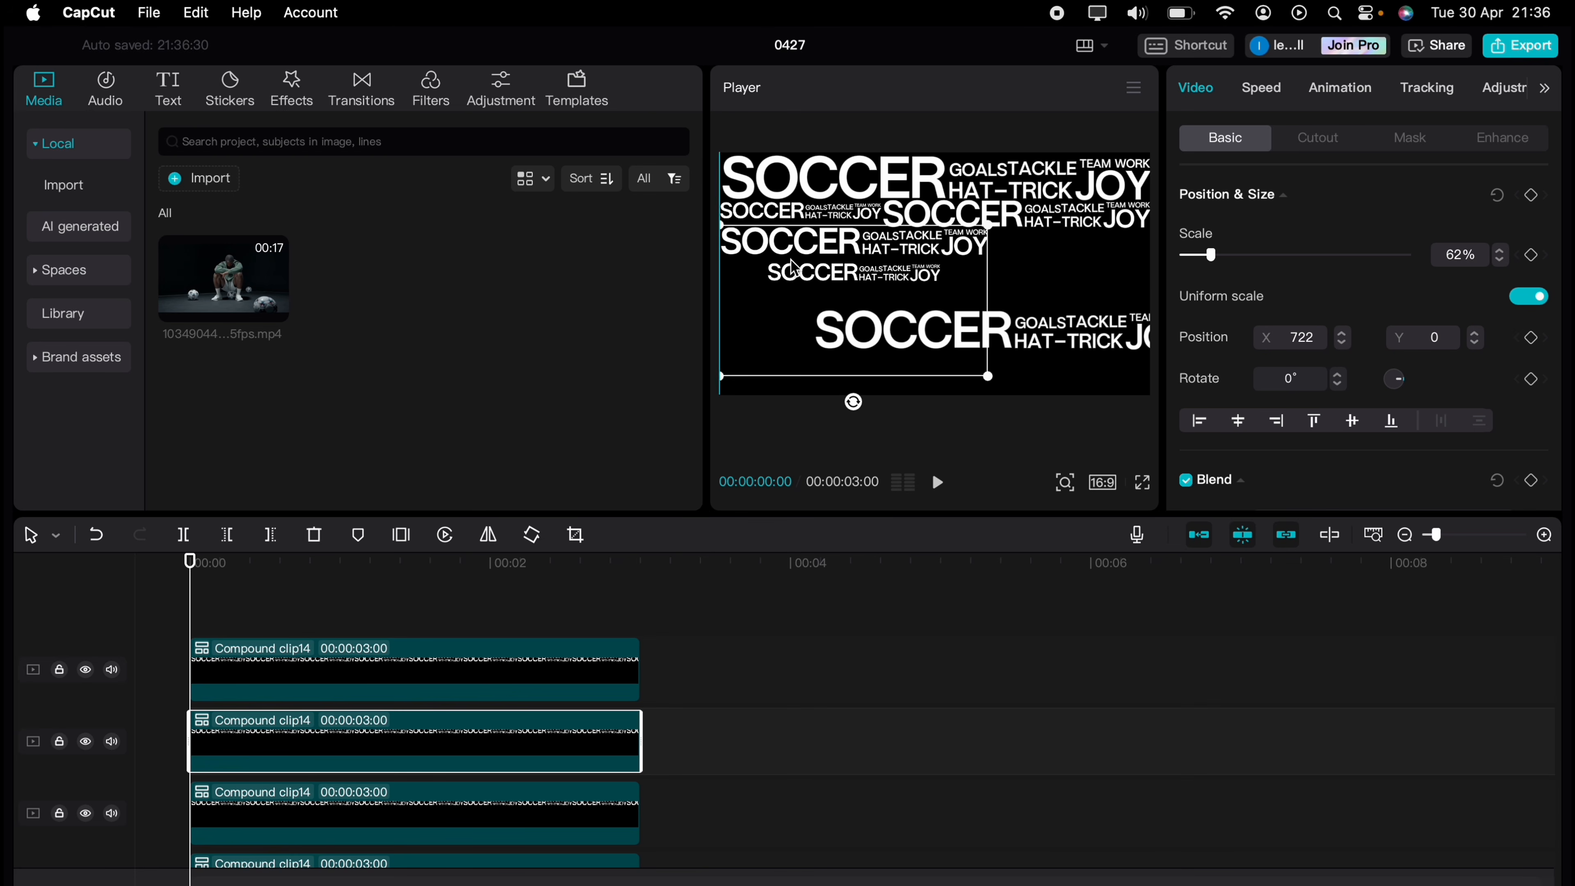
Extend the third row with a copy running past the frame's right edge and position the small copy in the fourth row.
{"action": "left_click_drag", "start_coordinate": [879, 297], "coordinate": [1102, 268]}
{"action": "left_click_drag", "start_coordinate": [988, 334], "coordinate": [969, 347]}
{"action": "left_click_drag", "start_coordinate": [1019, 274], "coordinate": [790, 312]}
{"action": "key", "text": "super+c"}
{"action": "key", "text": "super+v"}
{"action": "left_click_drag", "start_coordinate": [928, 380], "coordinate": [903, 364]}
Add a copy scaled to 65% beside the small one in the fourth row, running past the frame's right edge.
{"action": "left_click_drag", "start_coordinate": [817, 292], "coordinate": [978, 280]}
{"action": "key", "text": "super+c"}
{"action": "key", "text": "super+v"}
{"action": "left_click_drag", "start_coordinate": [1065, 355], "coordinate": [1145, 397]}
{"action": "left_click_drag", "start_coordinate": [940, 255], "coordinate": [997, 285]}
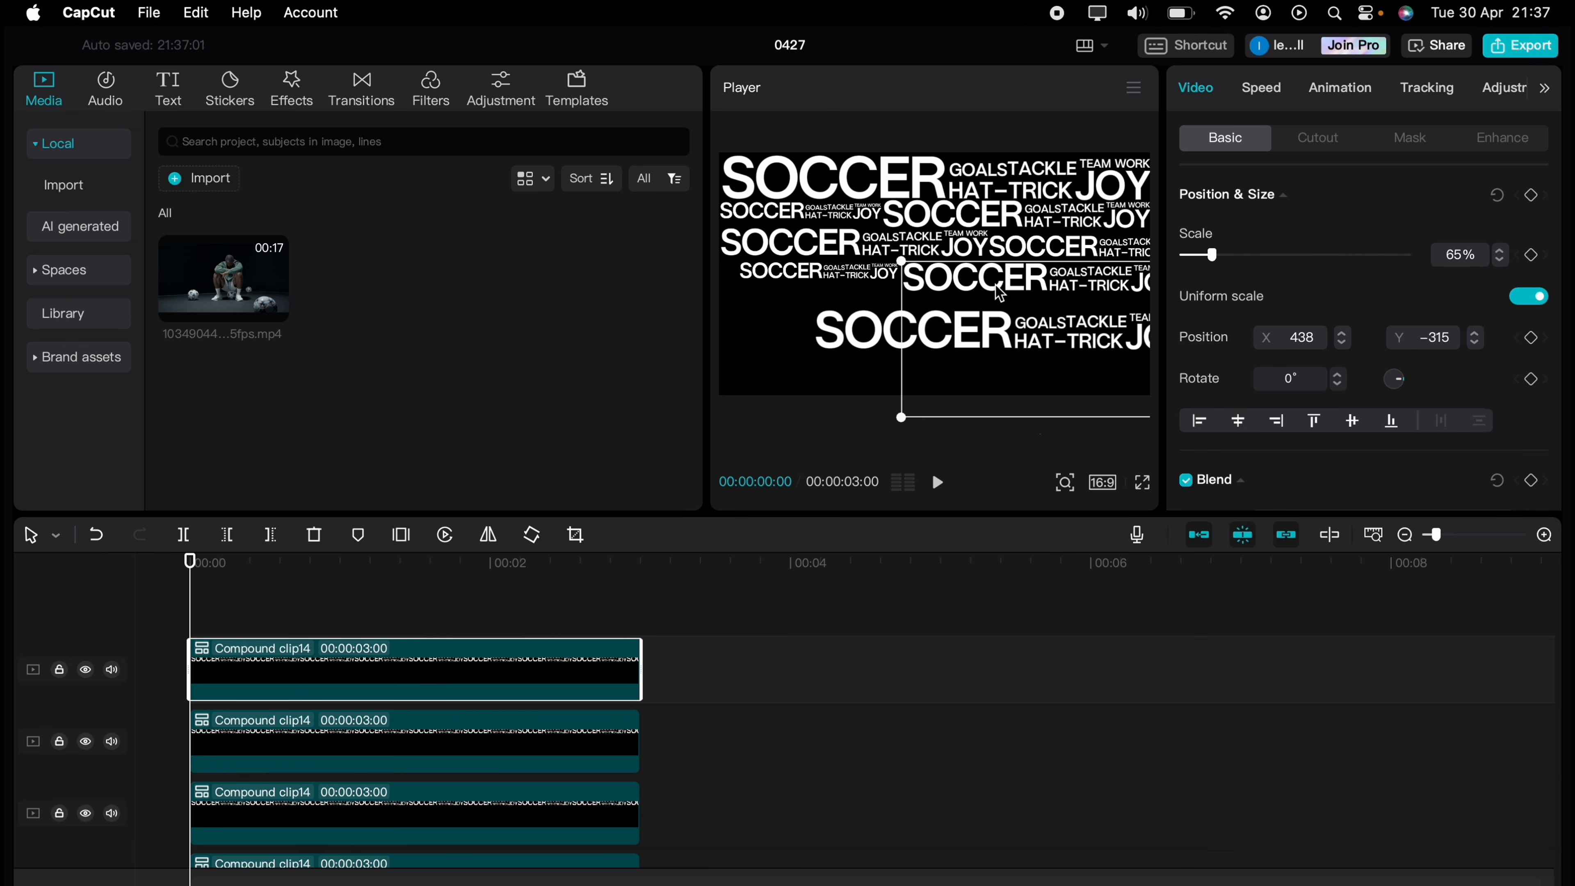
Select the large lowest copy and move it into the frame's lower-right corner.
{"action": "left_click", "coordinate": [515, 861]}
{"action": "scroll", "coordinate": [487, 787], "scroll_direction": "down", "scroll_amount": 3}
{"action": "left_click", "coordinate": [487, 787]}
{"action": "scroll", "coordinate": [459, 745], "scroll_direction": "down", "scroll_amount": 5}
{"action": "left_click", "coordinate": [431, 698]}
{"action": "left_click_drag", "start_coordinate": [906, 356], "coordinate": [865, 398]}
Add another copy scaled to 77% in the fifth row, running off the frame's left edge and ending under the small copy.
{"action": "scroll", "coordinate": [515, 714], "scroll_direction": "up", "scroll_amount": 8}
{"action": "left_click", "coordinate": [515, 670]}
{"action": "key", "text": "super+c"}
{"action": "key", "text": "super+v"}
{"action": "left_click_drag", "start_coordinate": [965, 321], "coordinate": [782, 352]}
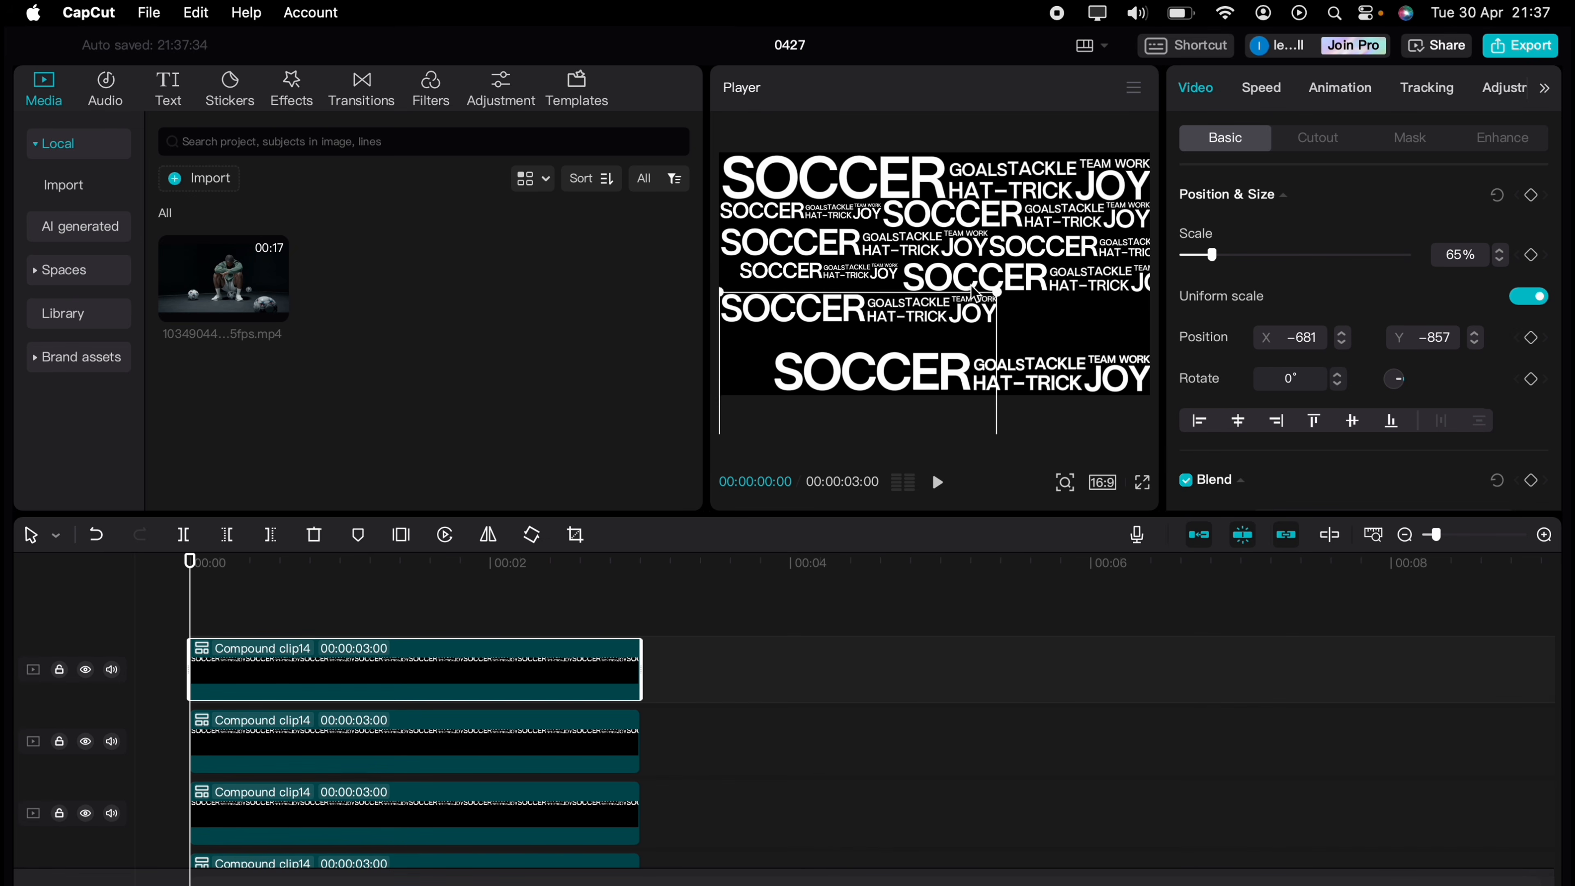
{"action": "left_click_drag", "start_coordinate": [998, 291], "coordinate": [957, 314]}
{"action": "left_click_drag", "start_coordinate": [832, 304], "coordinate": [911, 331]}
{"action": "left_click_drag", "start_coordinate": [985, 421], "coordinate": [1051, 458]}
{"action": "left_click_drag", "start_coordinate": [860, 304], "coordinate": [710, 307]}
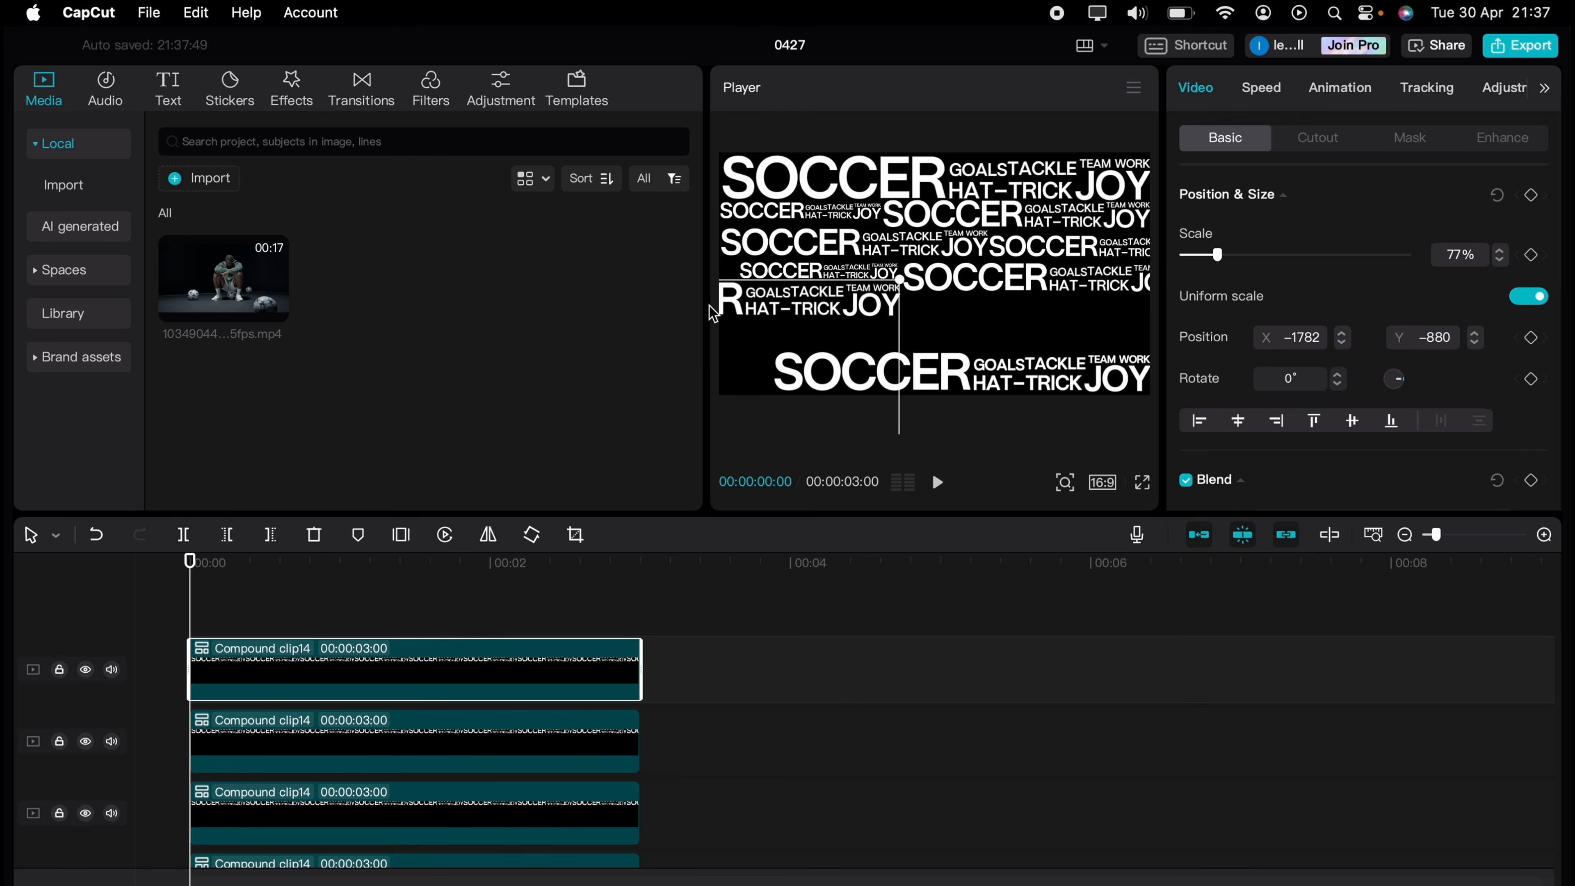
Add a large copy beside the fifth row's text, running past the frame's right edge above the lowest SOCCER.
{"action": "key", "text": "super+z"}
{"action": "key", "text": "super+c"}
{"action": "key", "text": "super+v"}
{"action": "left_click_drag", "start_coordinate": [837, 301], "coordinate": [1170, 315]}
{"action": "left_click_drag", "start_coordinate": [902, 293], "coordinate": [871, 275]}
{"action": "left_click_drag", "start_coordinate": [930, 310], "coordinate": [958, 327]}
Add a copy below the fifth row's left text, running off the frame's left edge and ending at the large SOCCER.
{"action": "left_click_drag", "start_coordinate": [900, 292], "coordinate": [781, 331]}
{"action": "key", "text": "super+x"}
{"action": "key", "text": "super+z"}
{"action": "key", "text": "super+c"}
{"action": "key", "text": "super+v"}
{"action": "left_click_drag", "start_coordinate": [739, 315], "coordinate": [650, 362]}
Fill the frame's lower-left corner with another copy scaled to 79%, leaving only its Team Work and JOY end inside the frame.
{"action": "key", "text": "super+c"}
{"action": "key", "text": "super+v"}
{"action": "left_click_drag", "start_coordinate": [766, 353], "coordinate": [779, 344]}
{"action": "left_click_drag", "start_coordinate": [748, 359], "coordinate": [731, 367]}
{"action": "left_click_drag", "start_coordinate": [761, 353], "coordinate": [781, 341]}
{"action": "left_click_drag", "start_coordinate": [762, 360], "coordinate": [752, 368]}
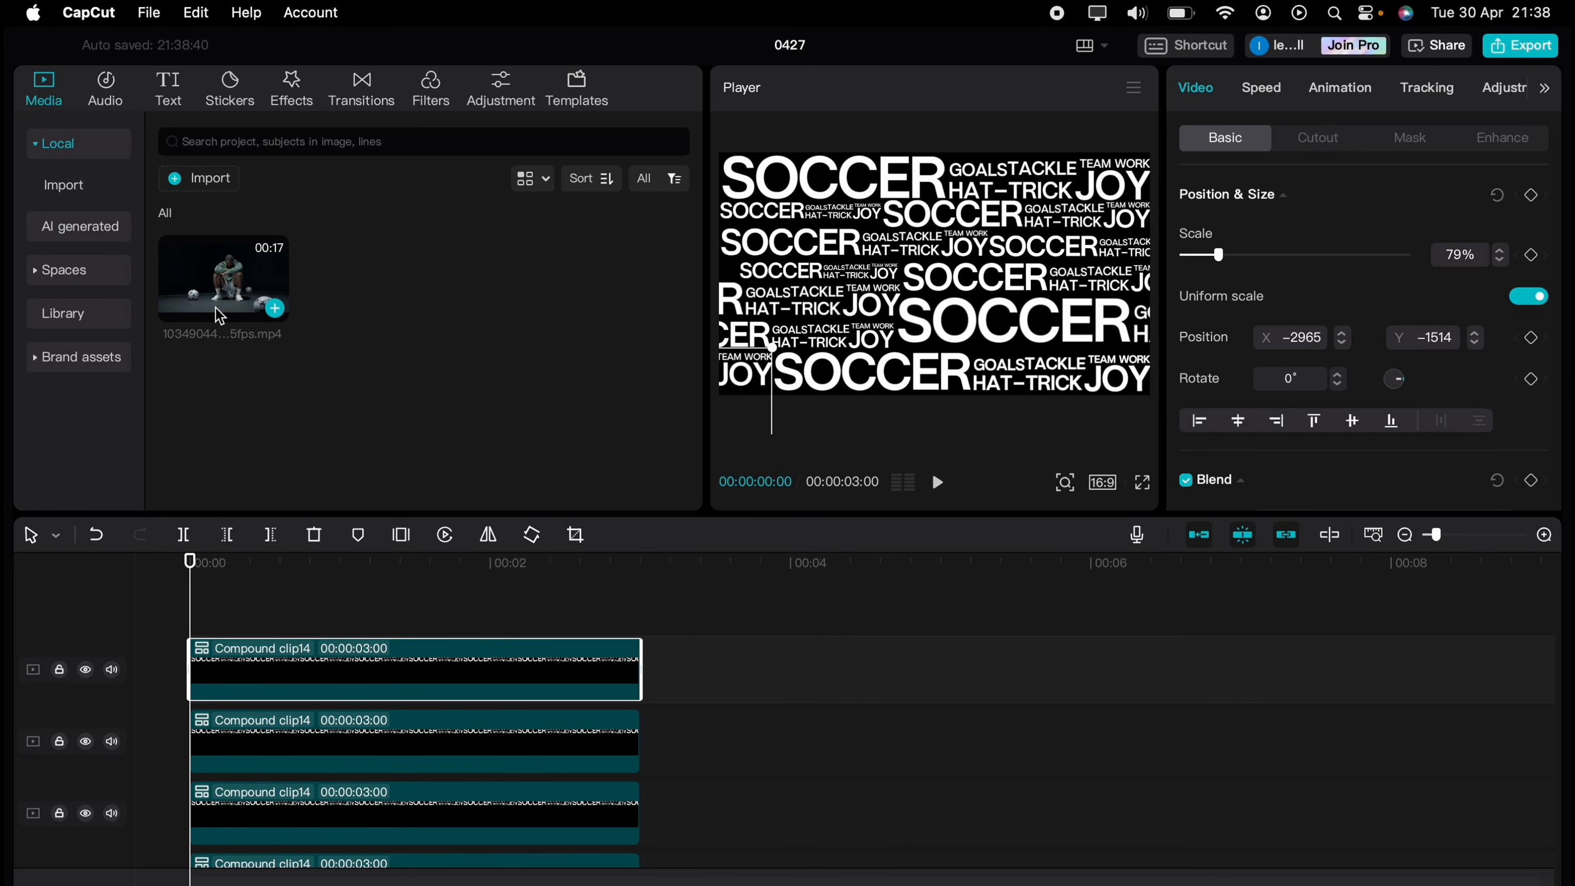
Add the soccer player video above the text clips at 136% scale, with everything before 00:00:04:04 cut off and the rest at the timeline start.
{"action": "left_click_drag", "start_coordinate": [215, 308], "coordinate": [199, 667]}
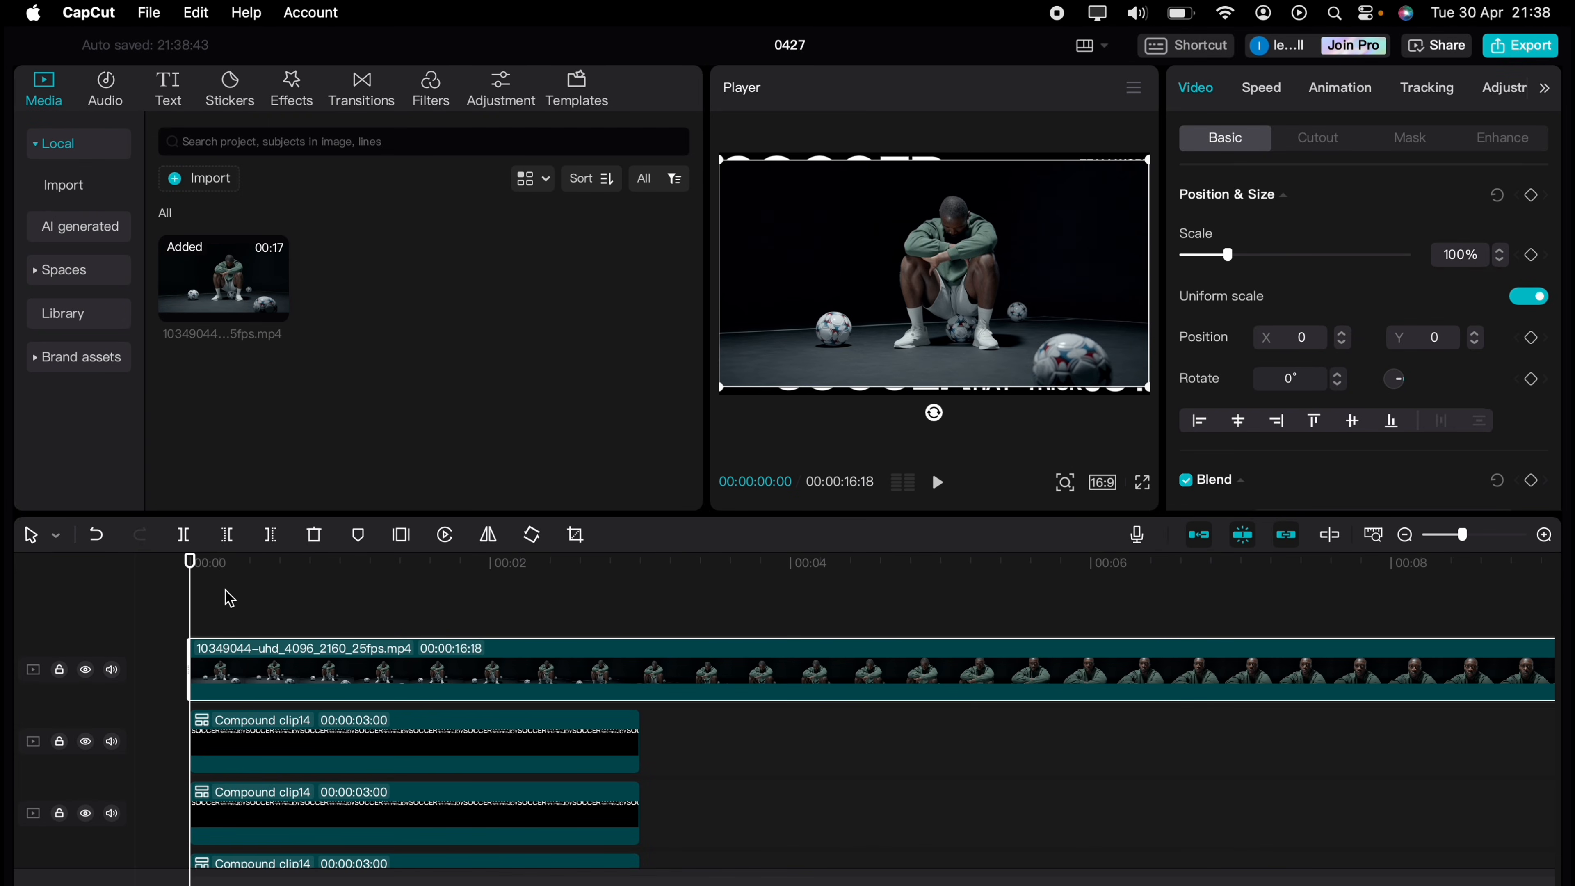
{"action": "left_click_drag", "start_coordinate": [347, 597], "coordinate": [811, 628]}
{"action": "left_click", "coordinate": [806, 688]}
{"action": "key", "text": "super+b"}
{"action": "key", "text": "Delete"}
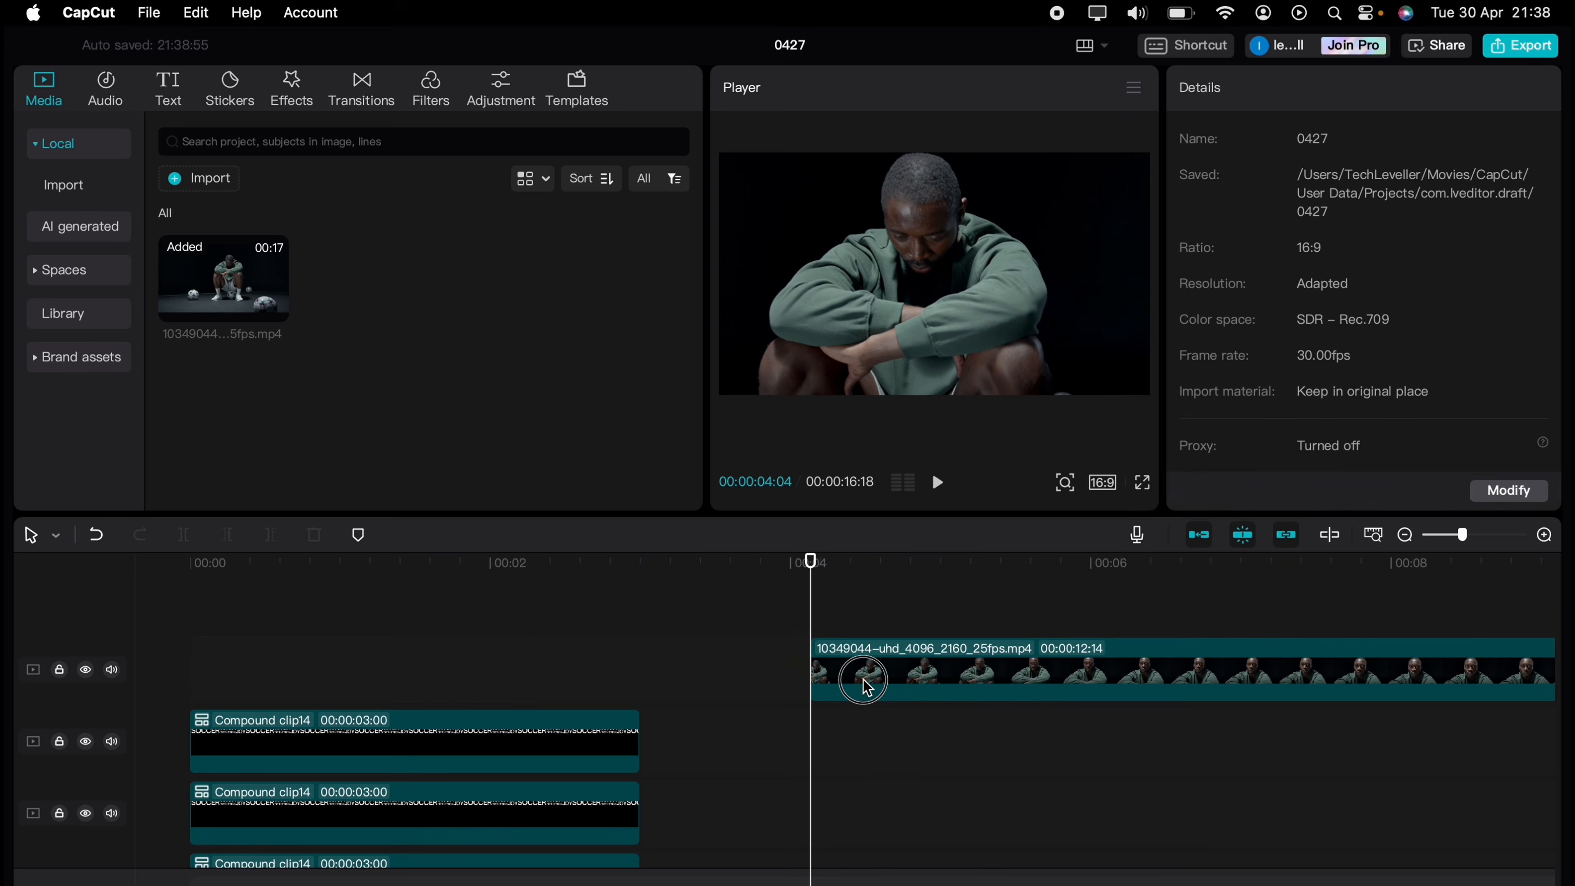
{"action": "left_click_drag", "start_coordinate": [865, 687], "coordinate": [242, 687]}
{"action": "left_click_drag", "start_coordinate": [211, 626], "coordinate": [194, 632]}
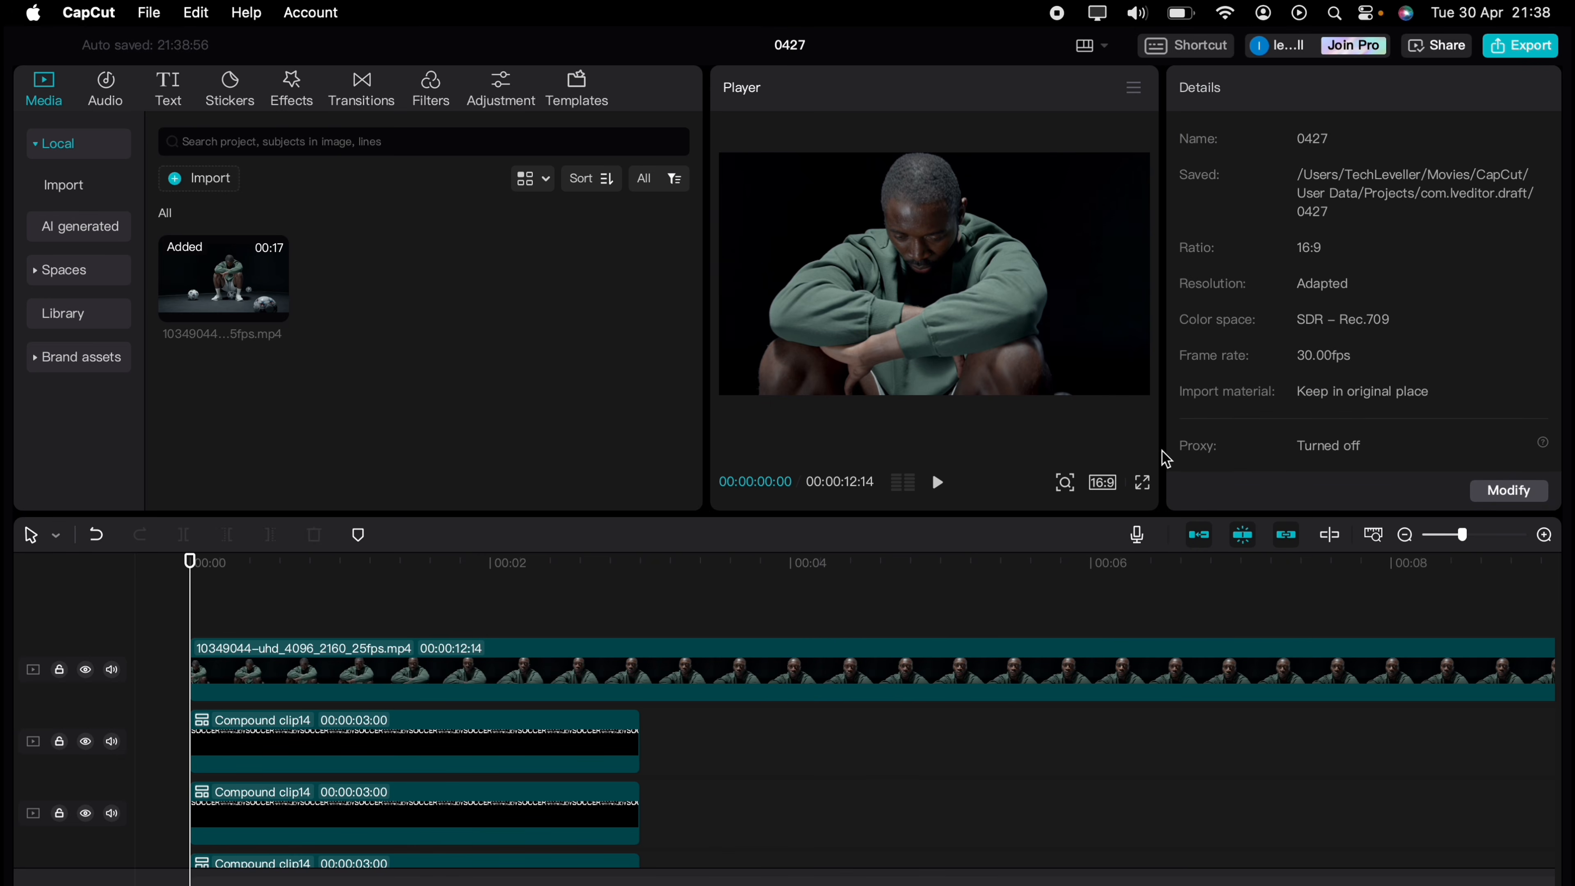
Set the soccer player video's blend mode to Multiply and play back the text-filled footage.
{"action": "left_click", "coordinate": [679, 658]}
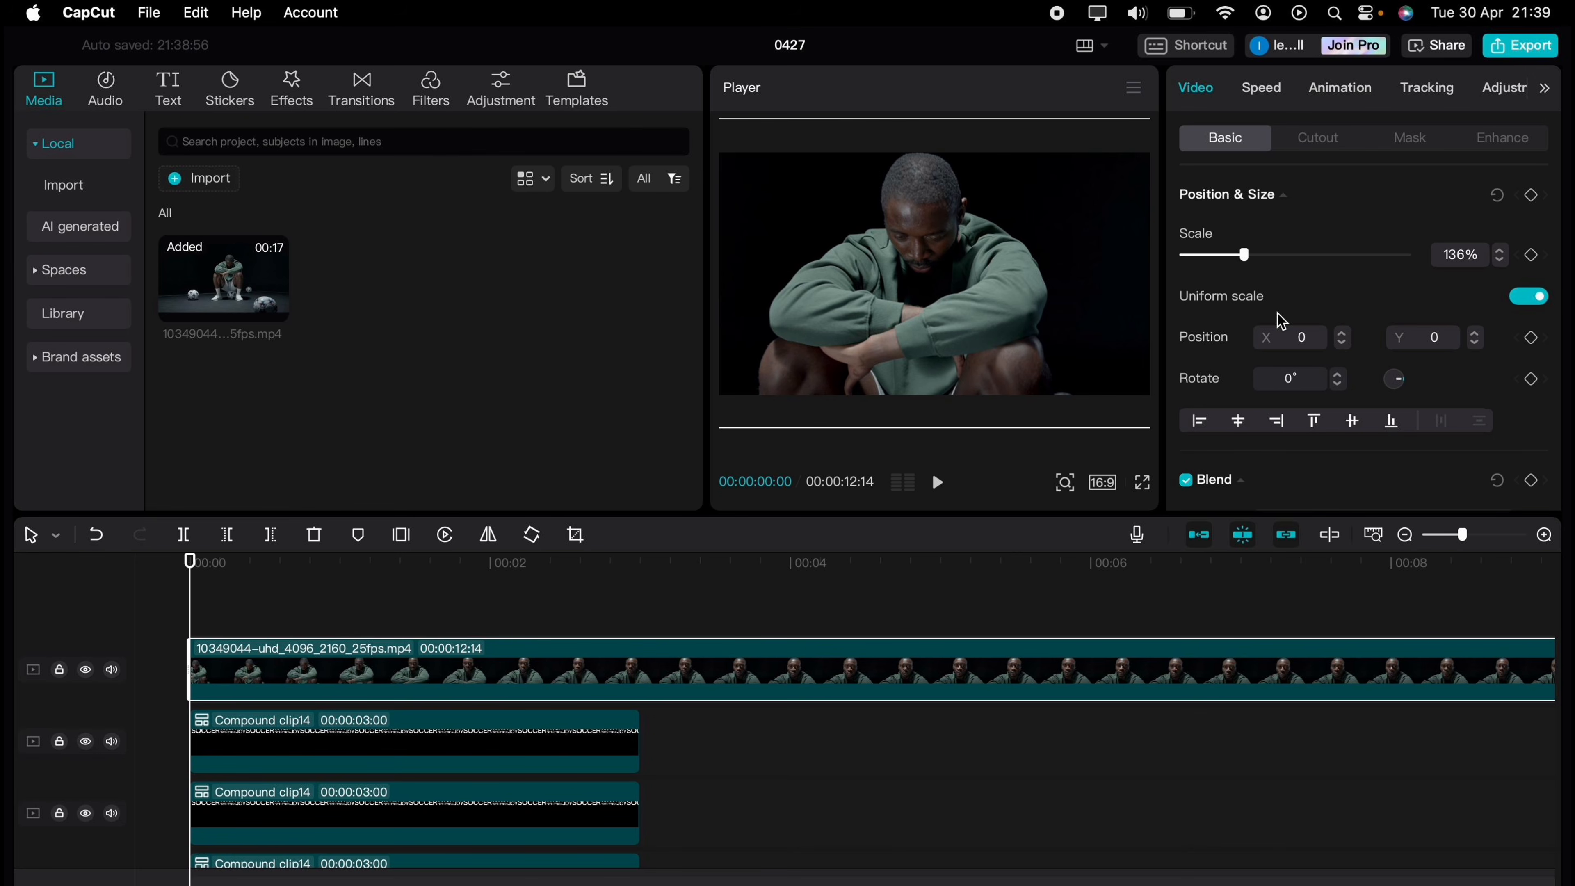
{"action": "scroll", "coordinate": [1219, 413], "scroll_direction": "down", "scroll_amount": 5}
{"action": "left_click", "coordinate": [1302, 349]}
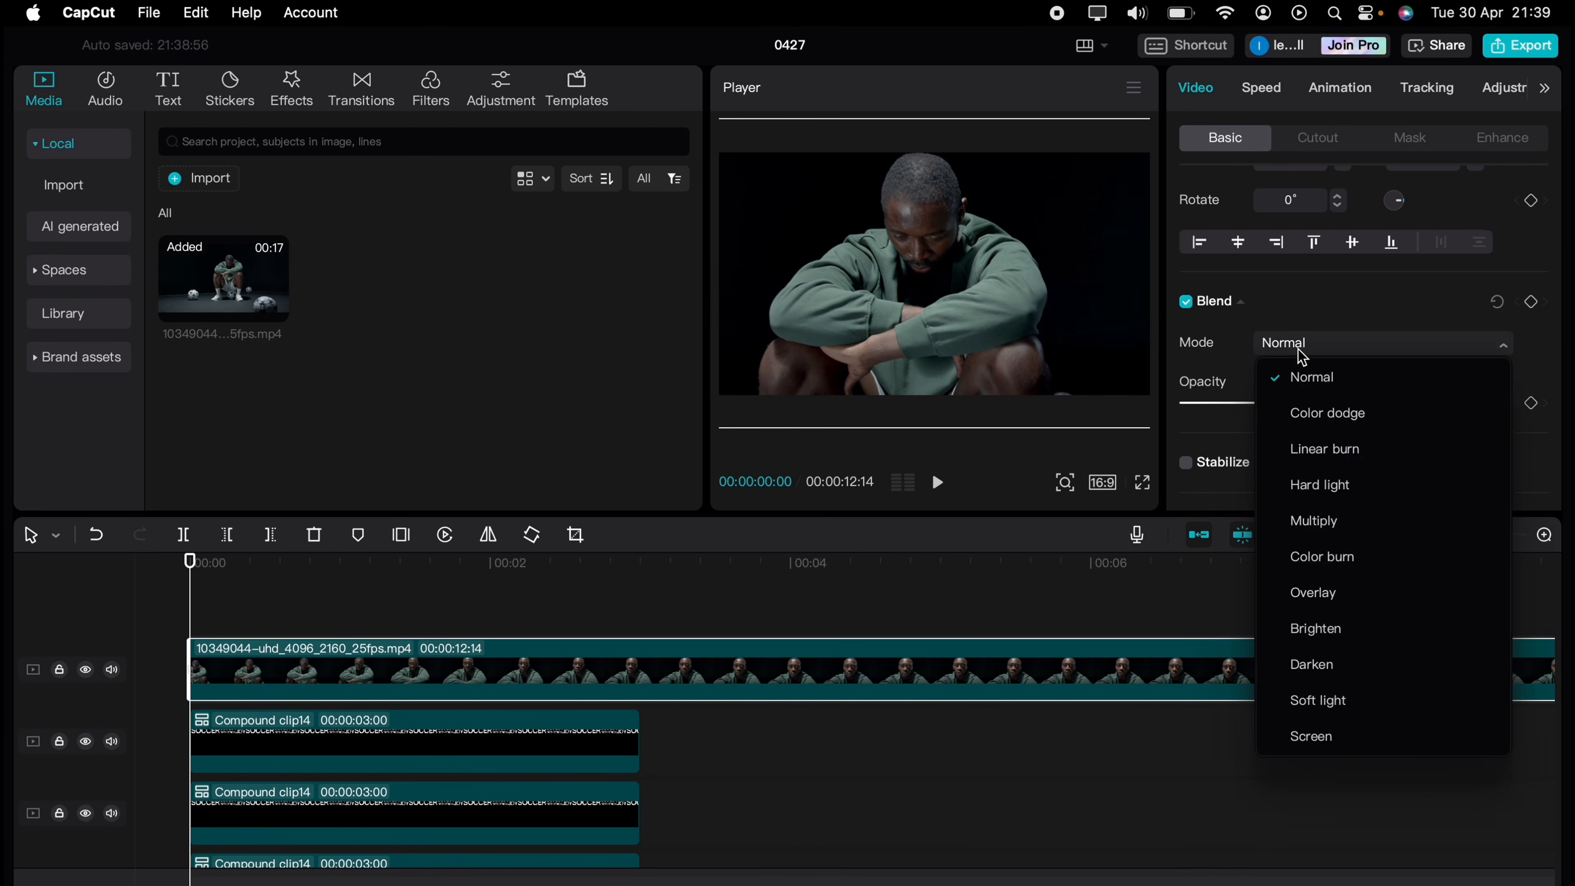
{"action": "left_click", "coordinate": [1313, 521]}
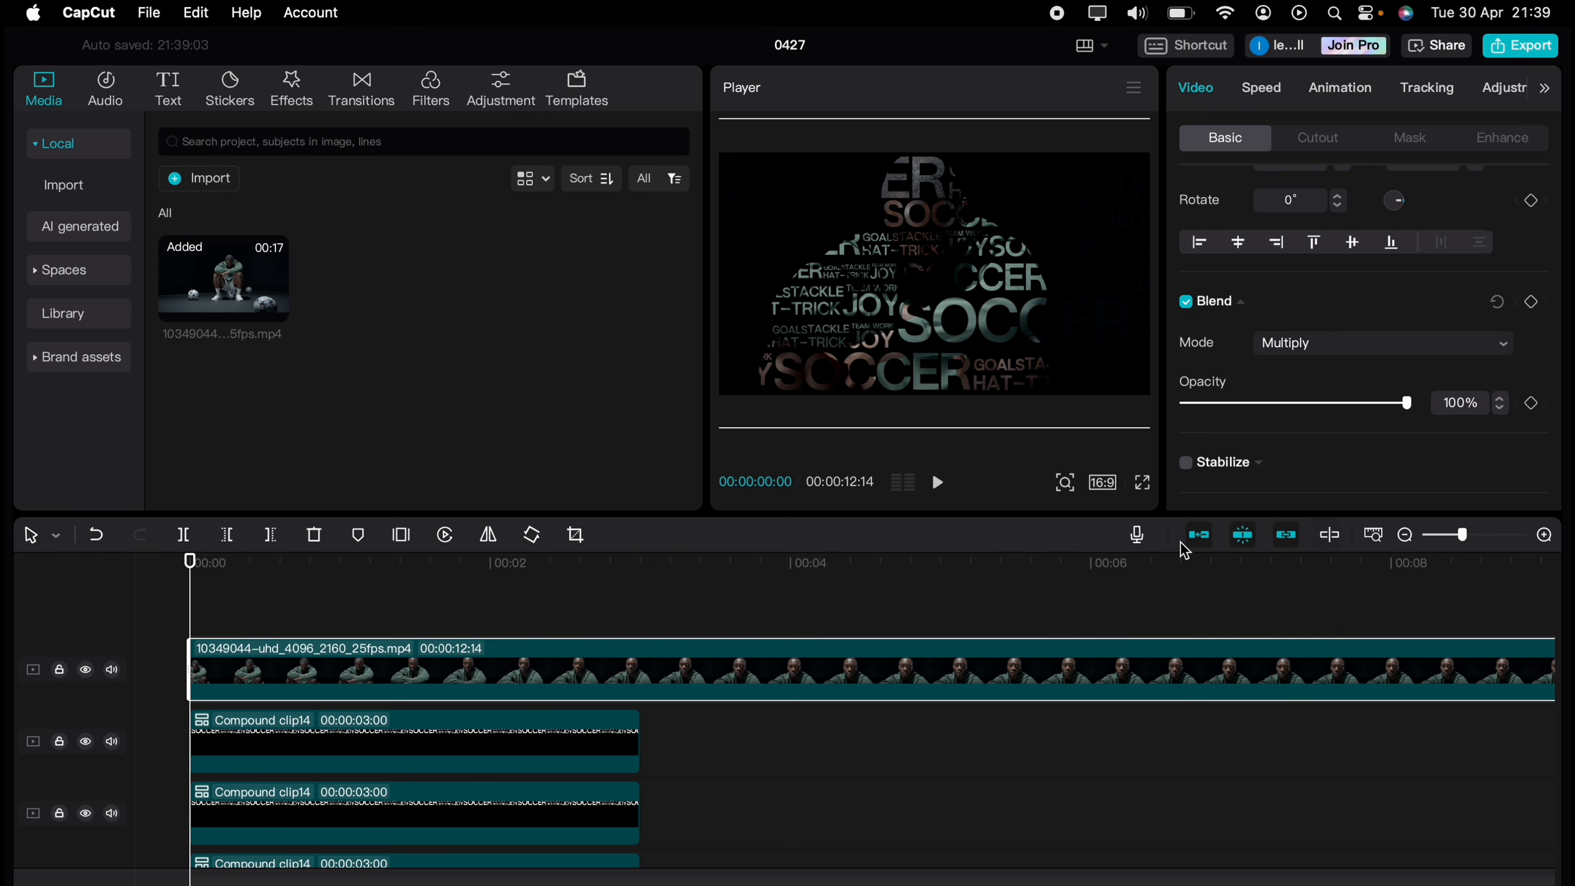
{"action": "key", "text": "space"}
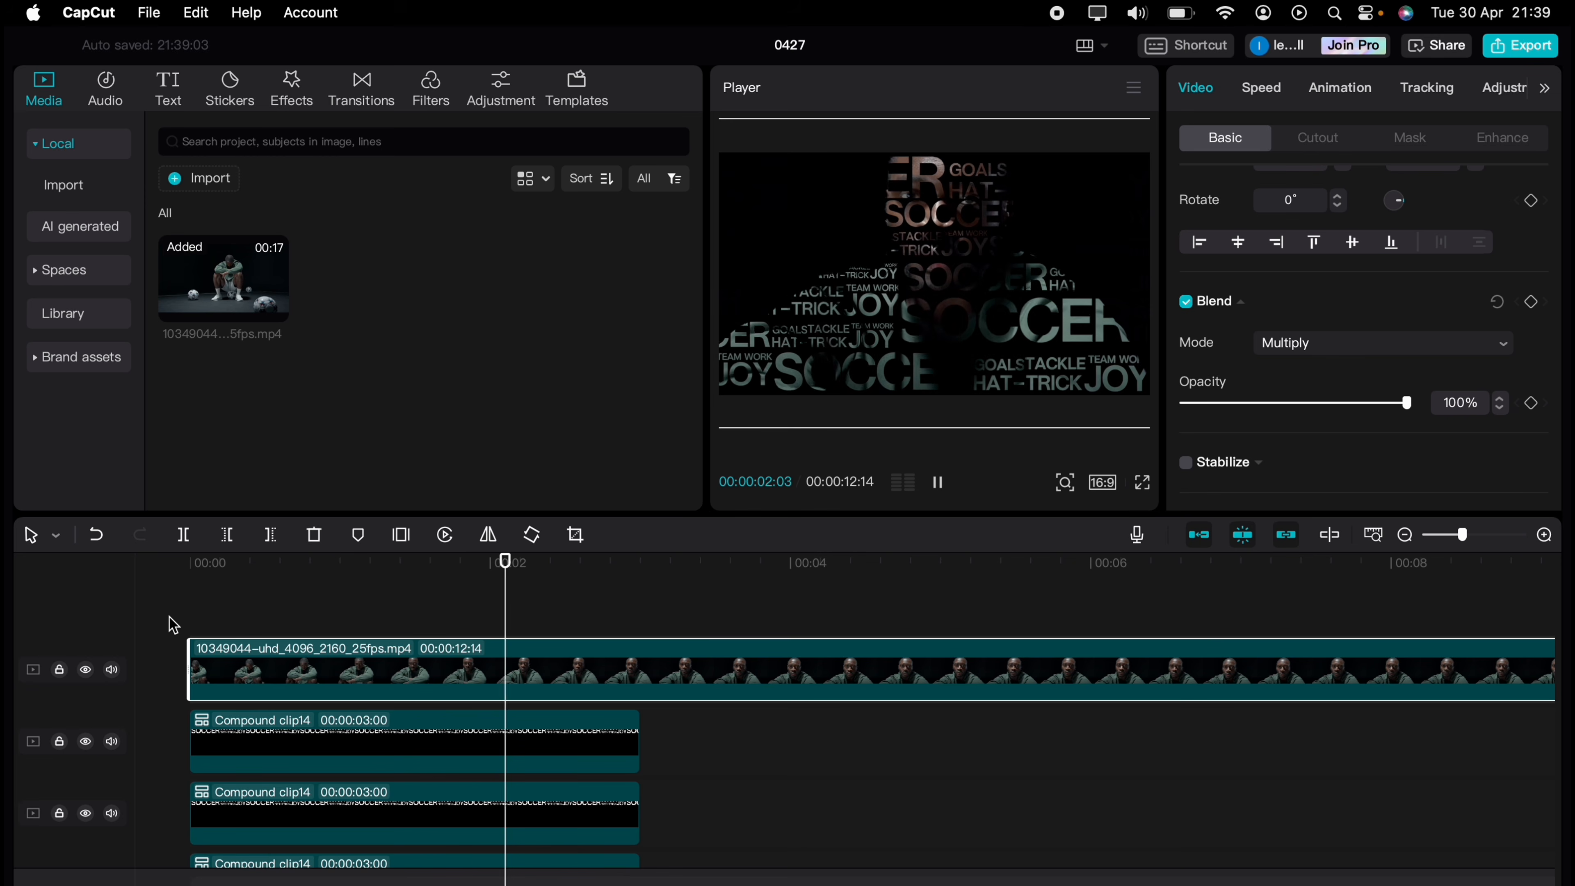
{"action": "key", "text": "space"}
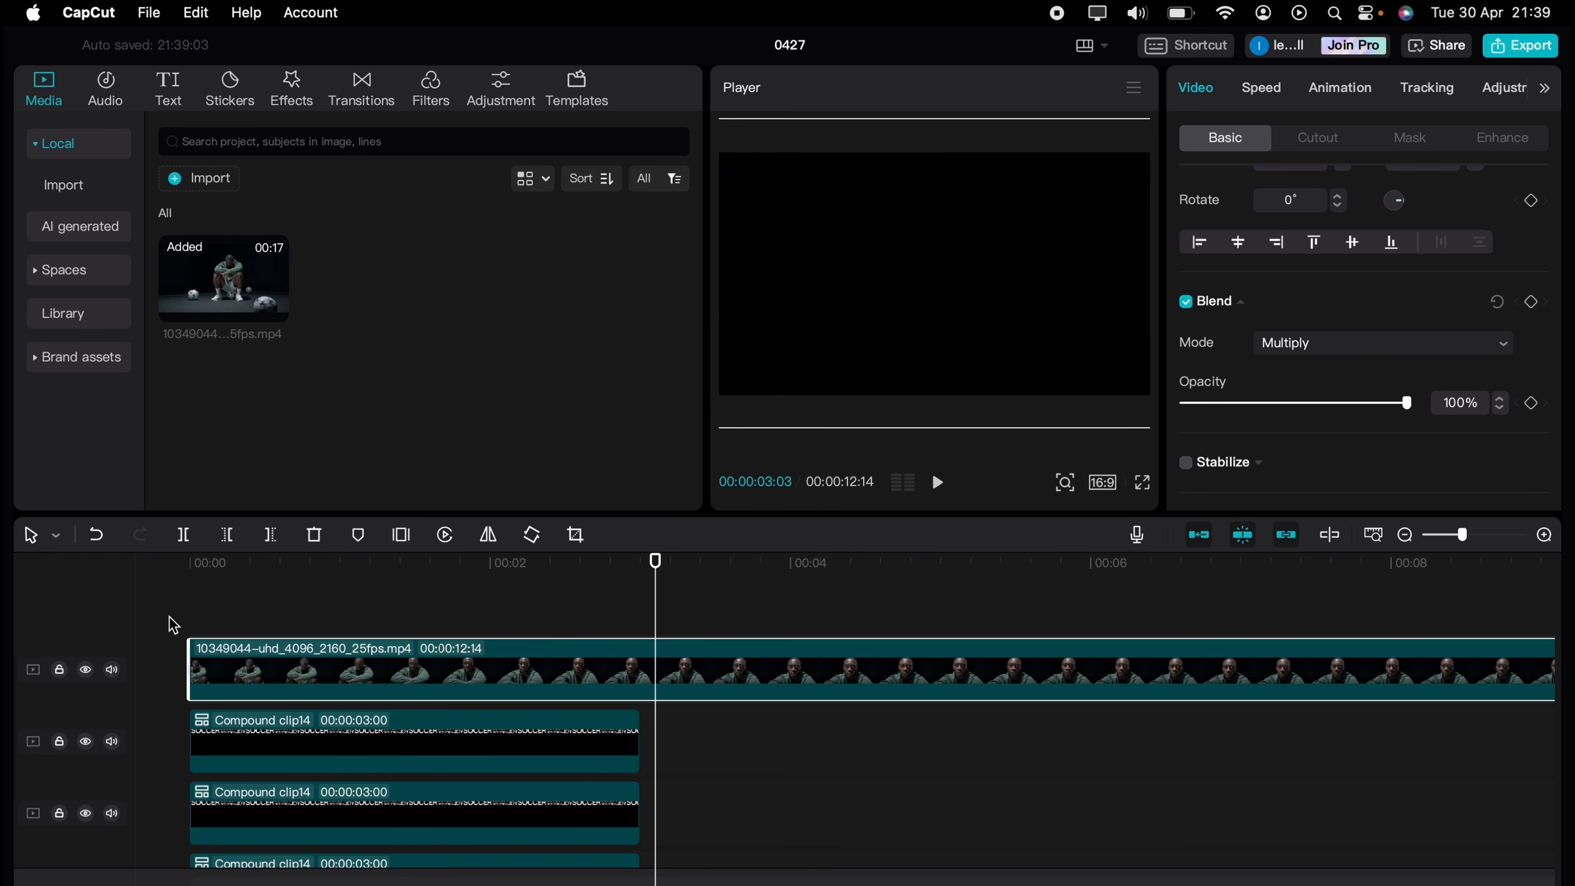
{"action": "left_click_drag", "start_coordinate": [342, 580], "coordinate": [159, 574]}
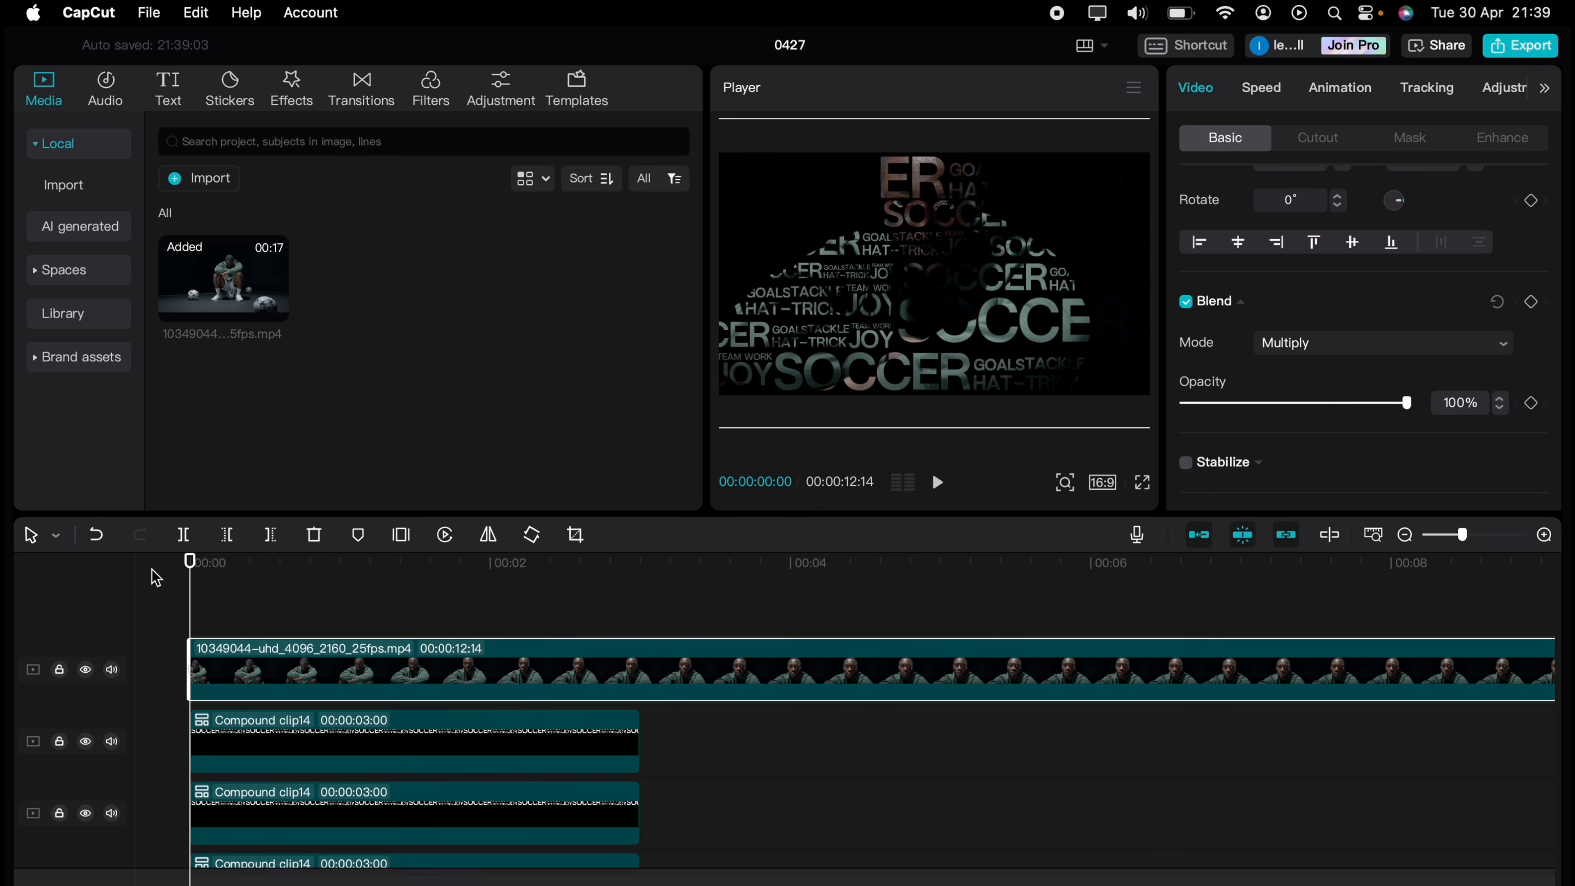
Give the soccer player video a black-and-white Mono filter and slightly raise one of its basic adjustments.
{"action": "left_click", "coordinate": [1492, 103]}
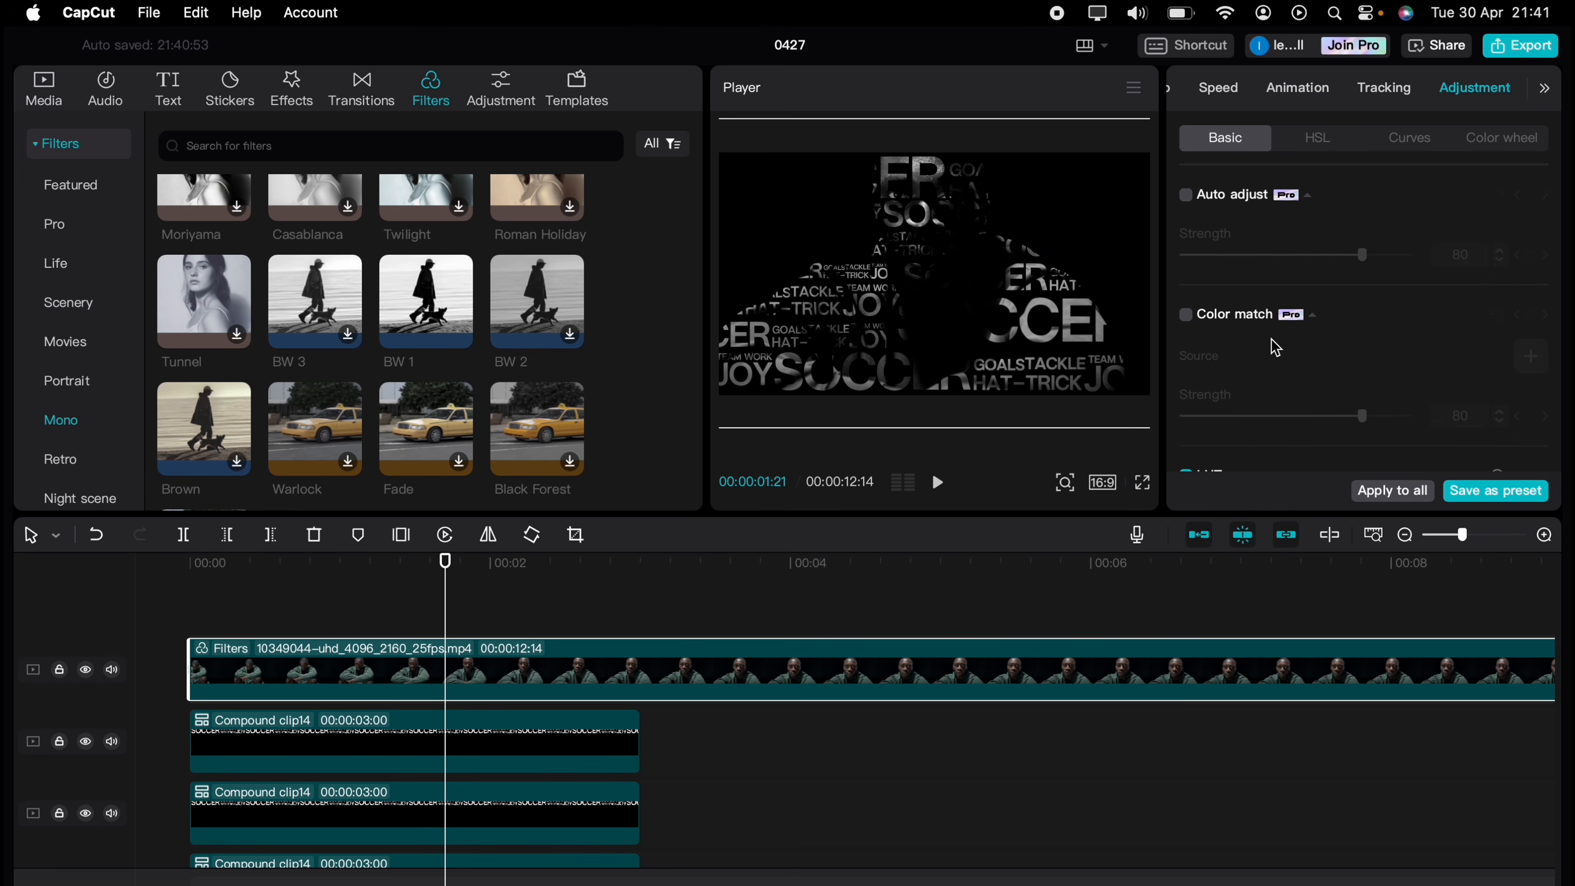
{"action": "scroll", "coordinate": [1275, 348], "scroll_direction": "down", "scroll_amount": 8}
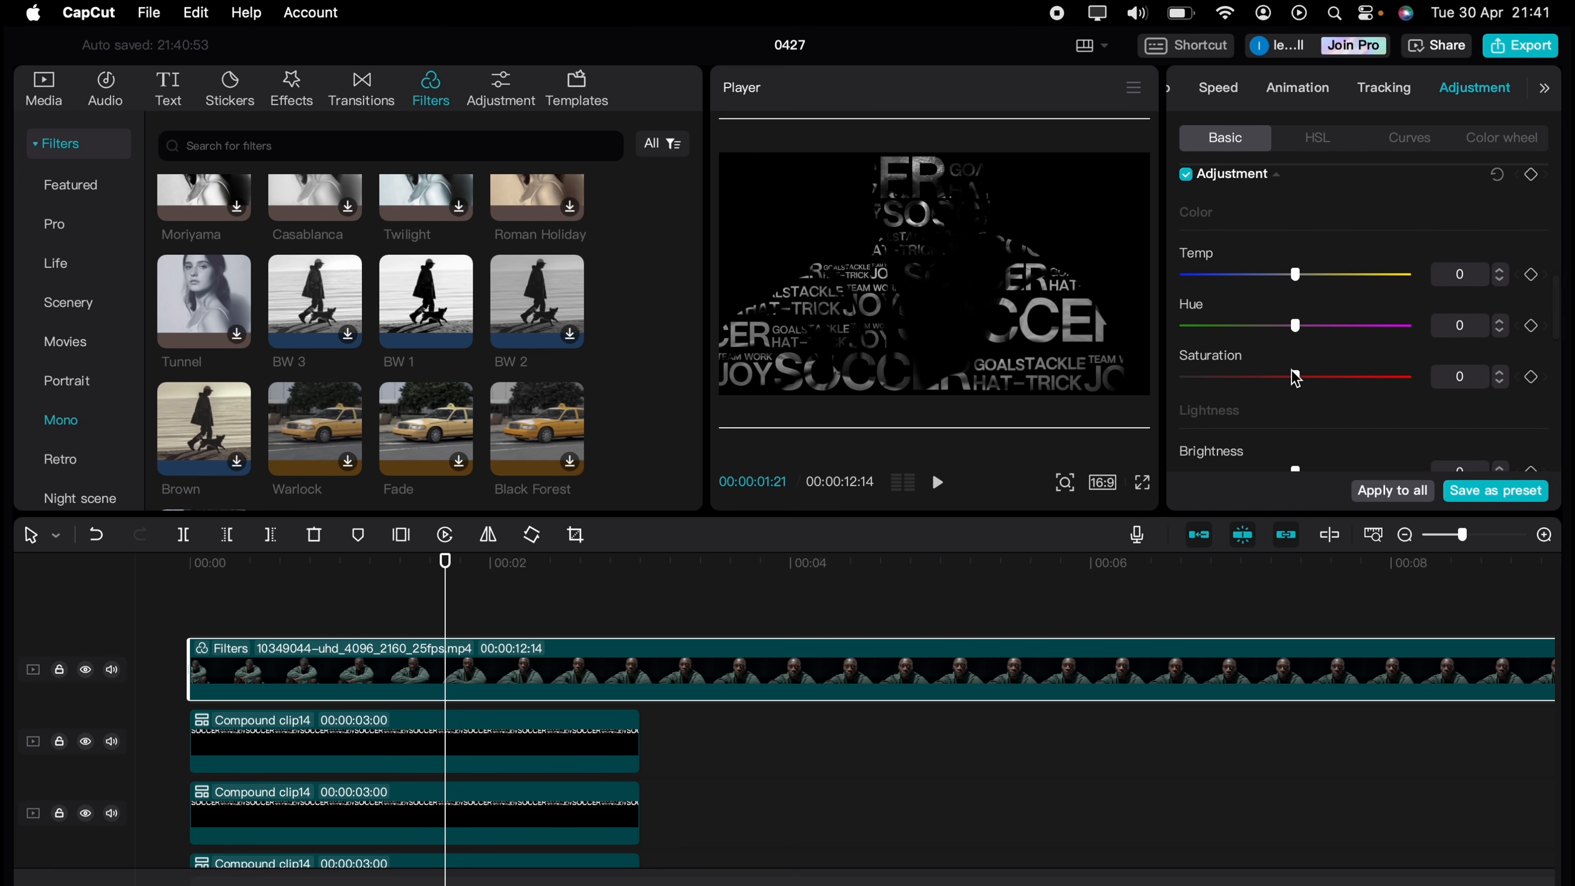
{"action": "scroll", "coordinate": [1296, 379], "scroll_direction": "down", "scroll_amount": 4}
{"action": "mouse_move", "coordinate": [1299, 355]}
{"action": "left_mouse_down"}
{"action": "mouse_move", "coordinate": [1334, 357]}
{"action": "mouse_move", "coordinate": [1280, 400]}
{"action": "mouse_move", "coordinate": [1315, 401]}
{"action": "mouse_move", "coordinate": [1297, 413]}
{"action": "mouse_move", "coordinate": [1316, 352]}
{"action": "left_mouse_up"}
{"action": "scroll", "coordinate": [1297, 413], "scroll_direction": "down", "scroll_amount": 3}
{"action": "scroll", "coordinate": [1297, 403], "scroll_direction": "down", "scroll_amount": 5}
{"action": "left_click_drag", "start_coordinate": [451, 597], "coordinate": [176, 583]}
{"action": "key", "text": "space"}
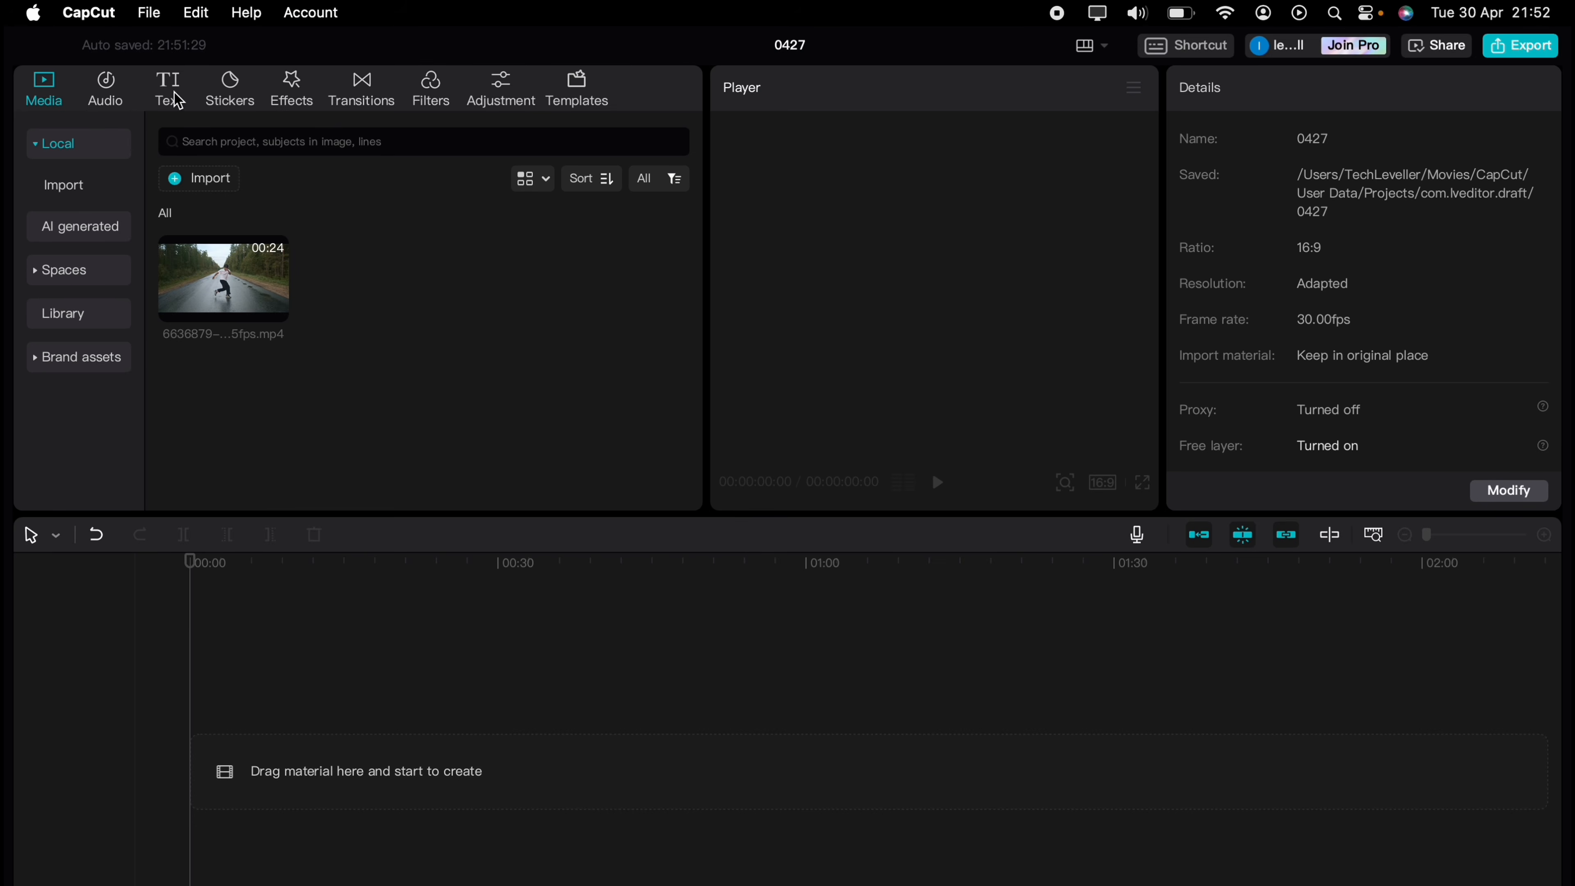
Add a default text clip to the empty timeline, change it to "3D" and set its font size to 31.
{"action": "left_click", "coordinate": [173, 96]}
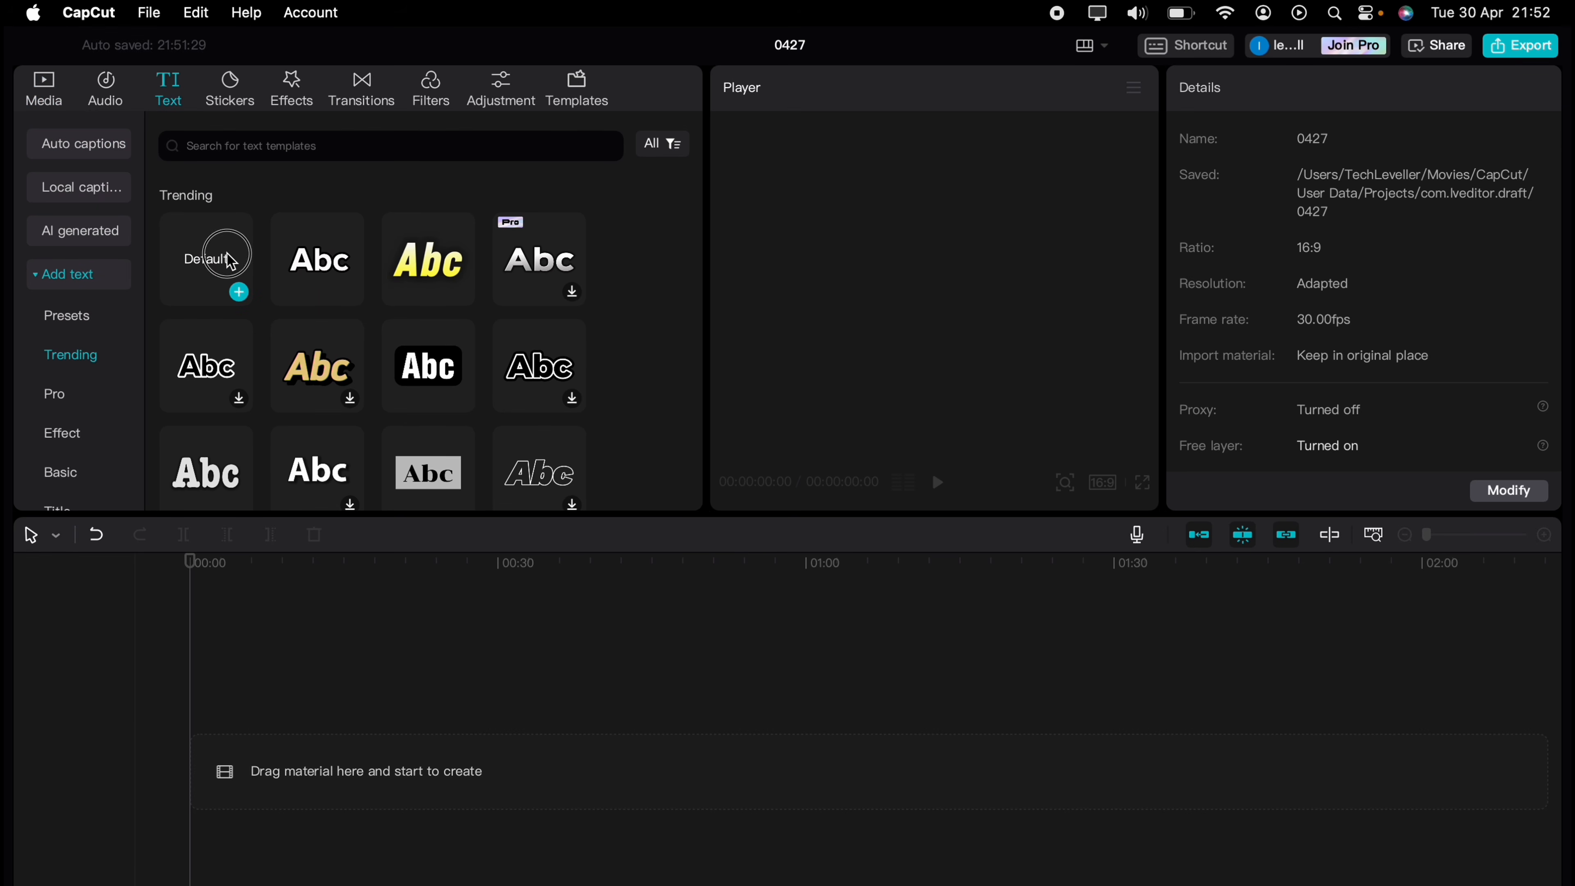
{"action": "left_click_drag", "start_coordinate": [229, 260], "coordinate": [234, 757]}
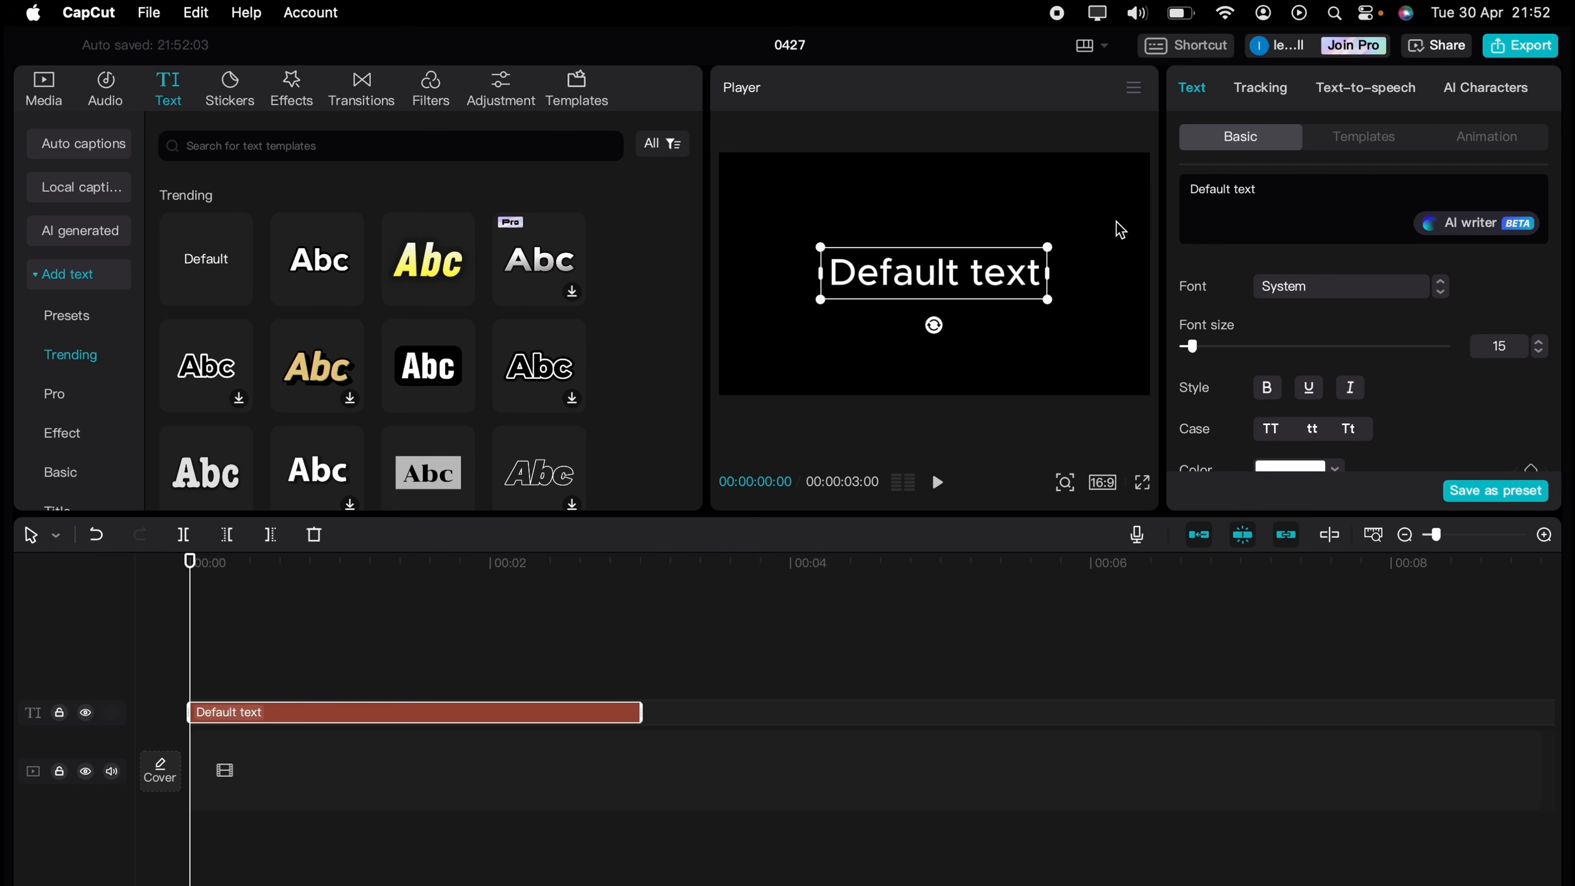
{"action": "triple_click", "coordinate": [1259, 194]}
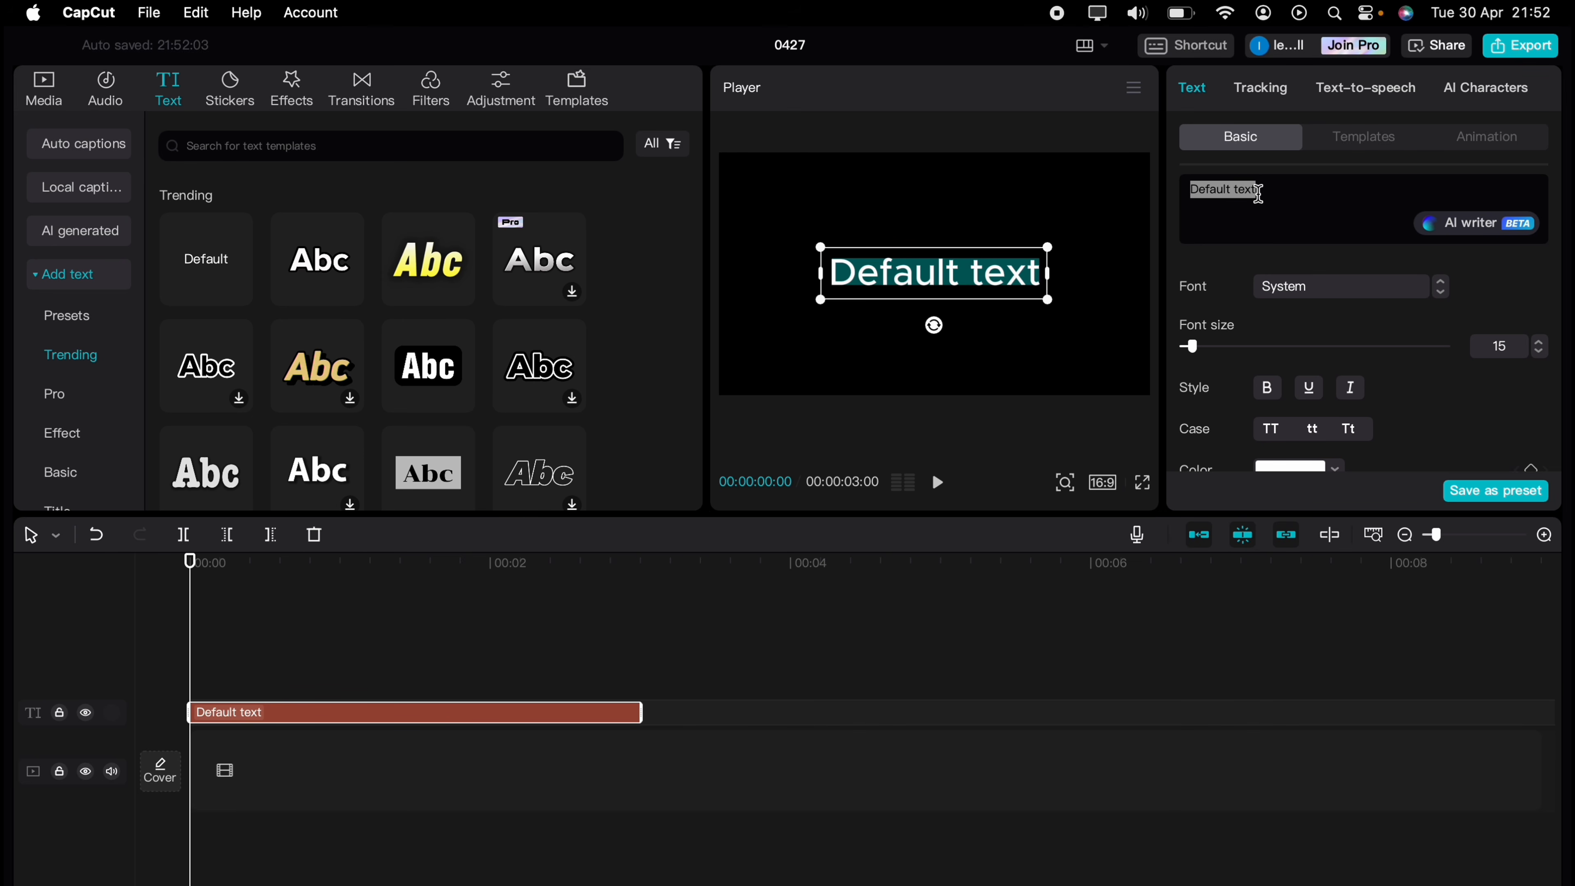
{"action": "type", "text": "3D"}
{"action": "left_click", "coordinate": [1538, 342]}
Set the 3D text's font to Kanit-Bd and enlarge it until it fills the frame.
{"action": "left_click", "coordinate": [1364, 286]}
{"action": "scroll", "coordinate": [1354, 360], "scroll_direction": "up", "scroll_amount": 3}
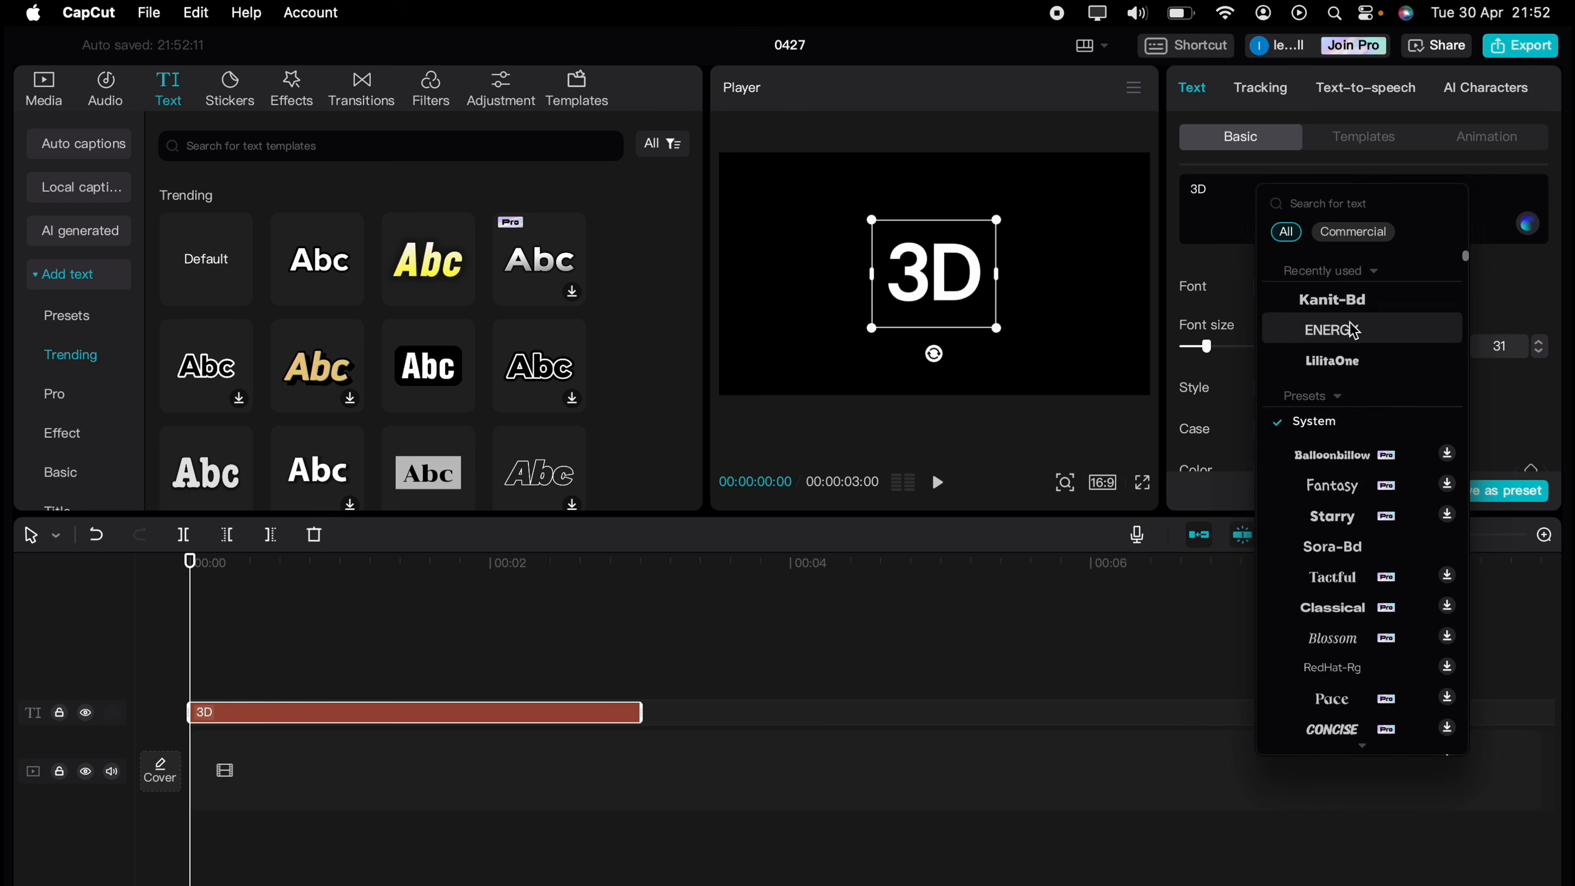
{"action": "left_click", "coordinate": [1342, 300]}
{"action": "left_click_drag", "start_coordinate": [983, 219], "coordinate": [1147, 38]}
Choose the Kanit-Bold font for the 3D text and raise its font size to 34.
{"action": "left_click", "coordinate": [1386, 287]}
{"action": "scroll", "coordinate": [1386, 304], "scroll_direction": "up", "scroll_amount": 10}
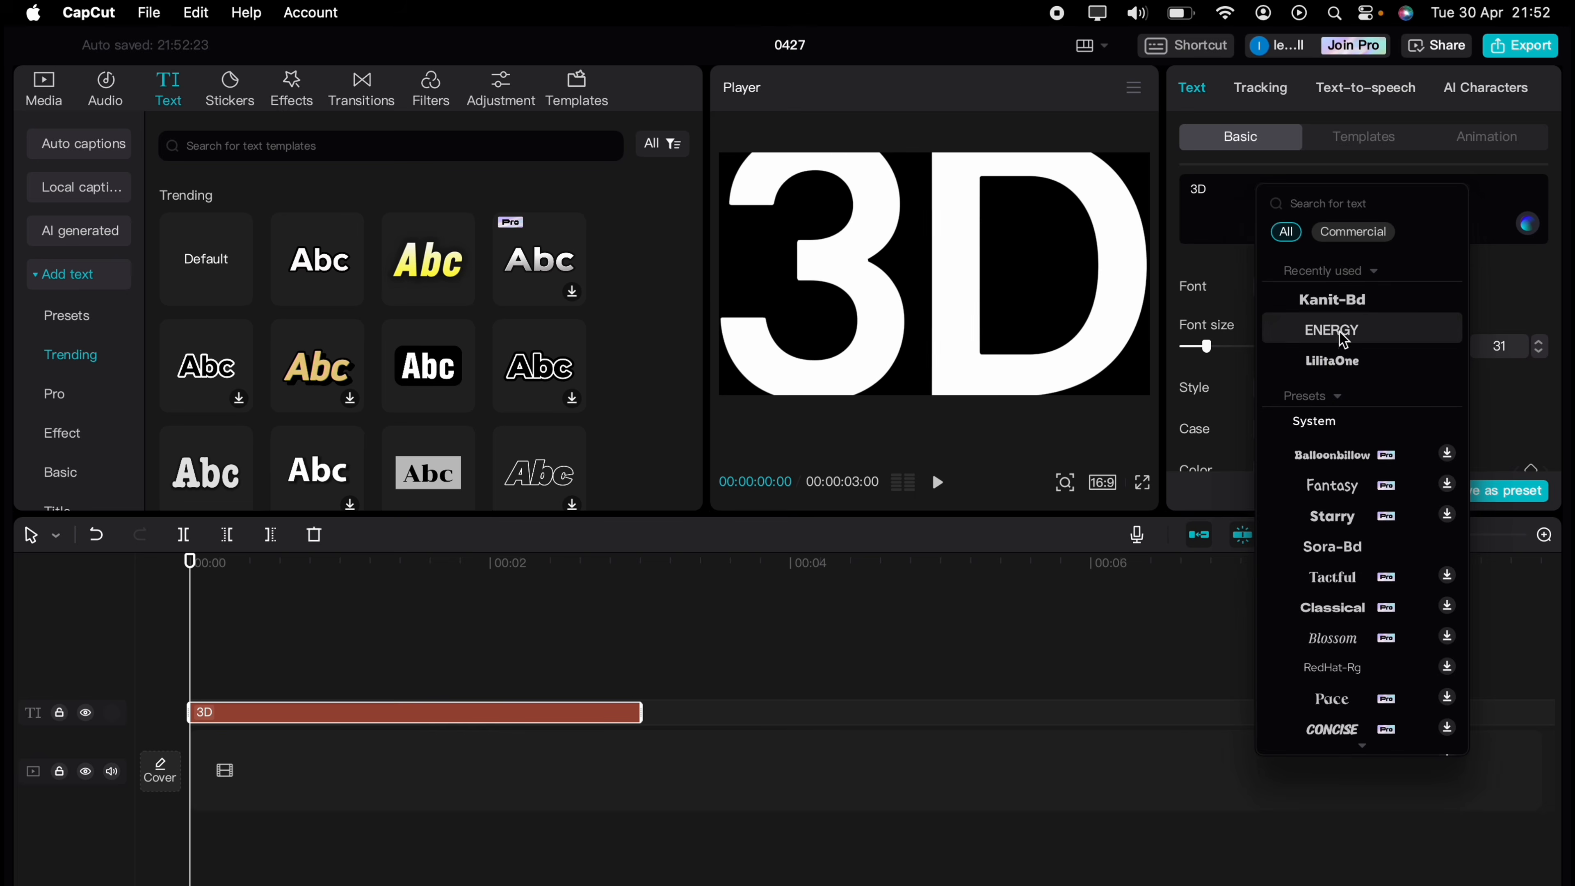
{"action": "scroll", "coordinate": [1337, 667], "scroll_direction": "down", "scroll_amount": 5}
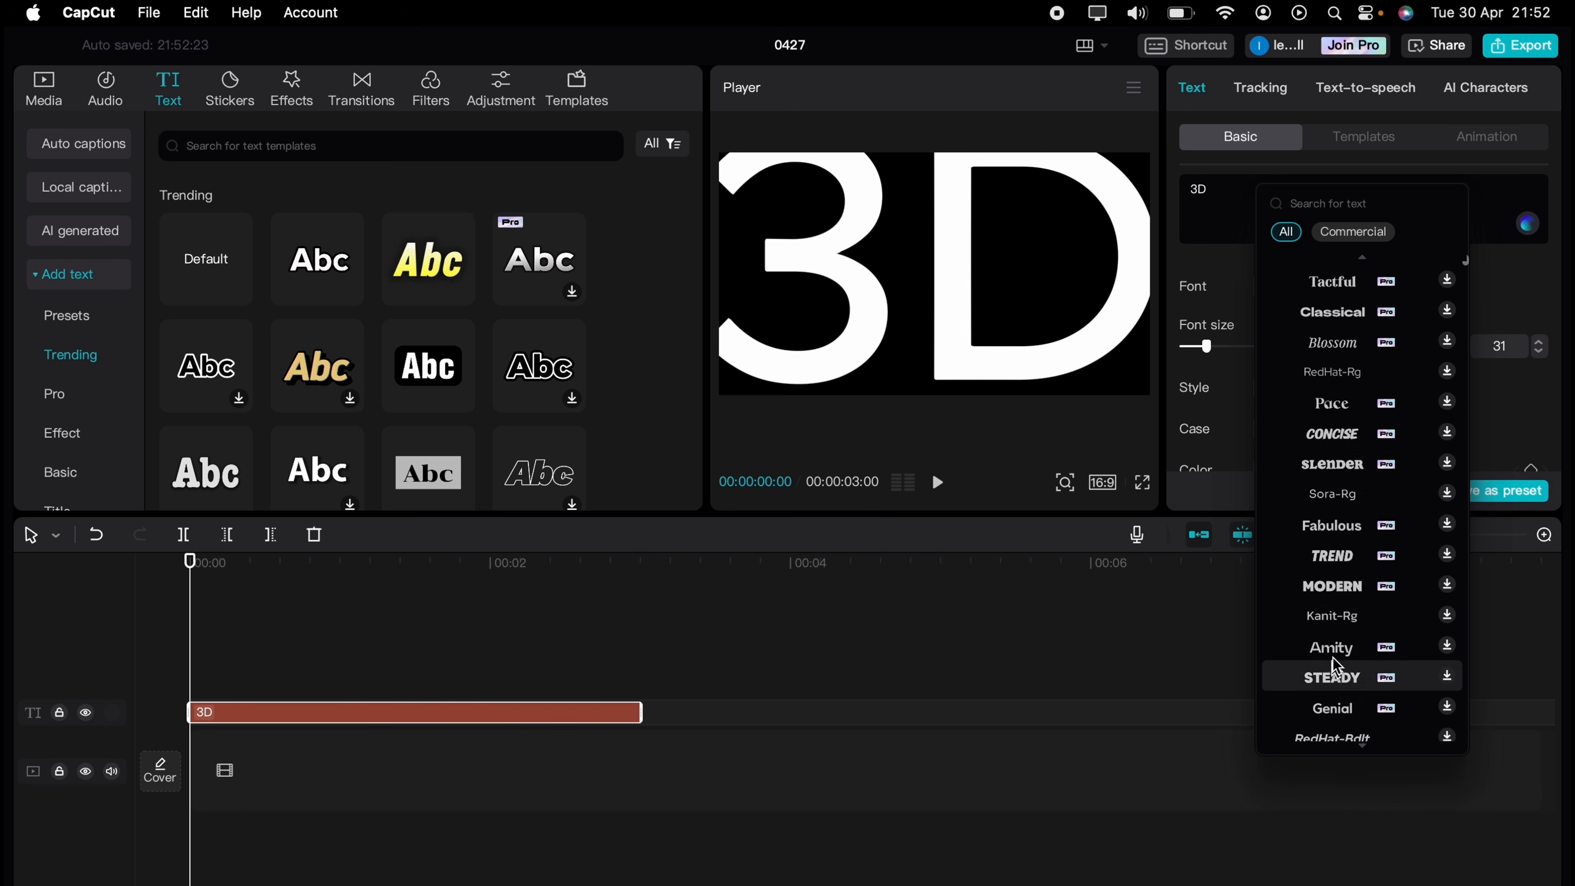
{"action": "scroll", "coordinate": [1337, 667], "scroll_direction": "down", "scroll_amount": 10}
{"action": "left_click_drag", "start_coordinate": [1465, 266], "coordinate": [1349, 271]}
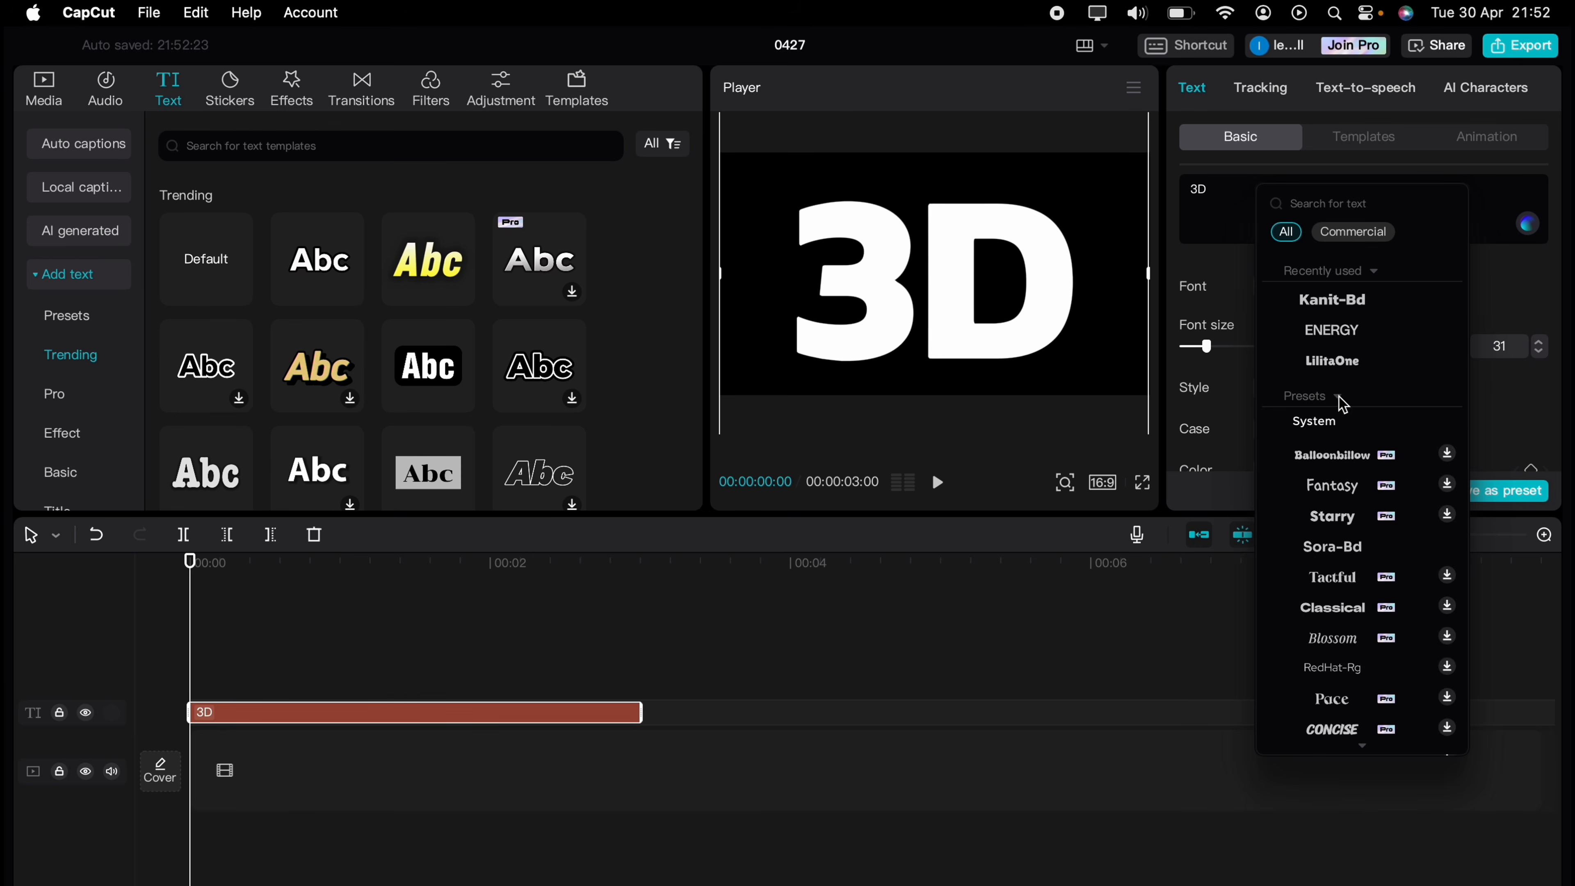
{"action": "left_click", "coordinate": [1248, 298]}
{"action": "left_click", "coordinate": [1538, 341]}
{"action": "left_click", "coordinate": [1538, 341]}
{"action": "left_click", "coordinate": [1538, 353]}
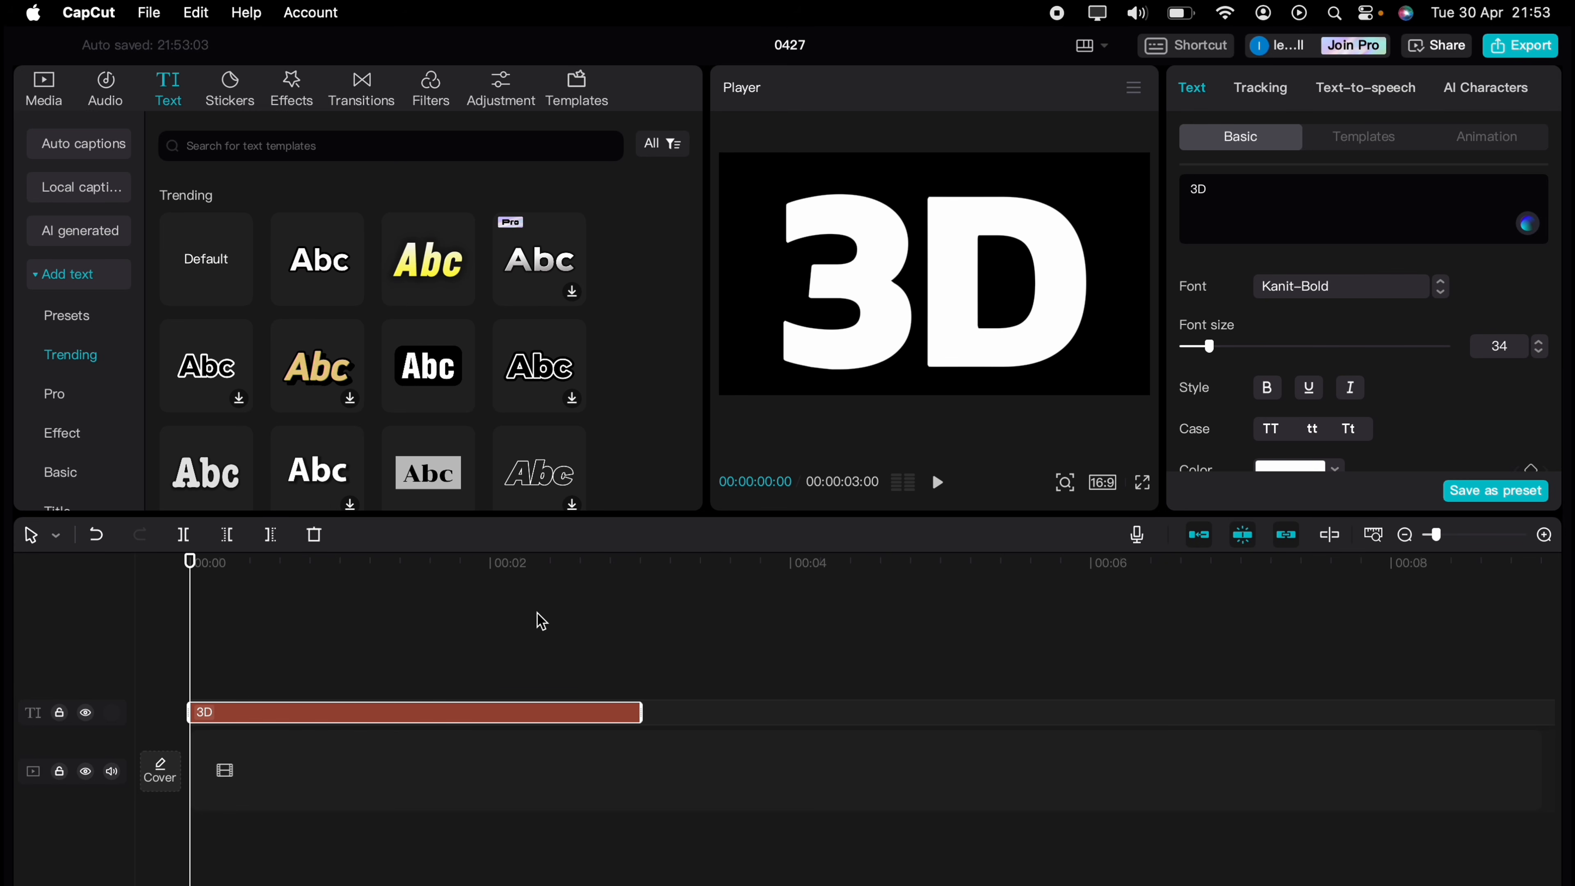
Extend the 3D text clip to about 8 seconds and convert it into a compound clip.
{"action": "left_click_drag", "start_coordinate": [646, 712], "coordinate": [1419, 716]}
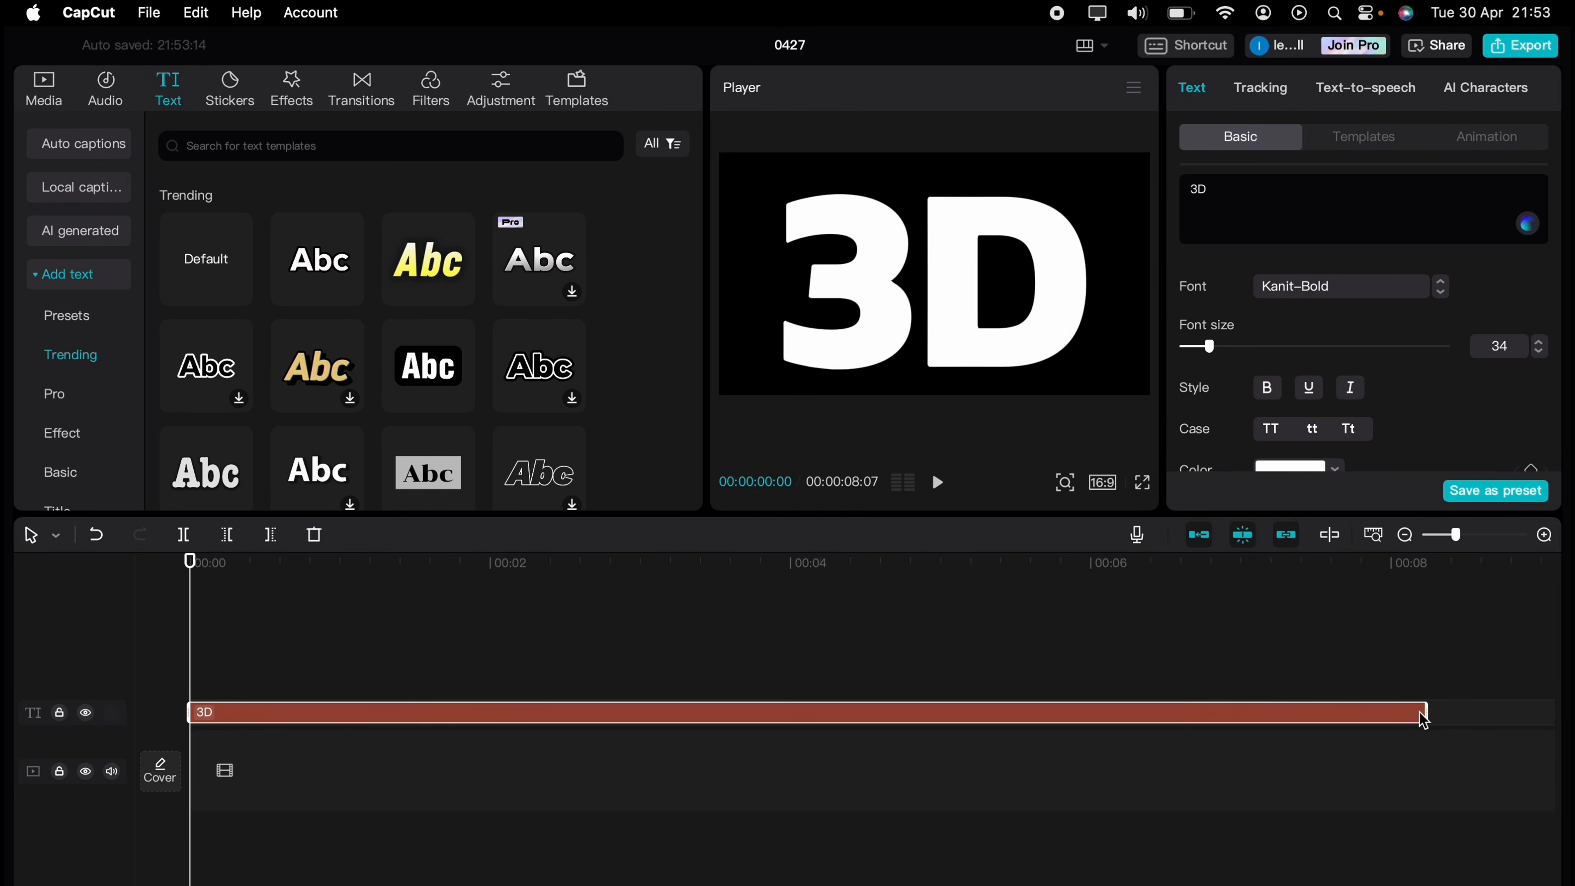
{"action": "right_click", "coordinate": [546, 714]}
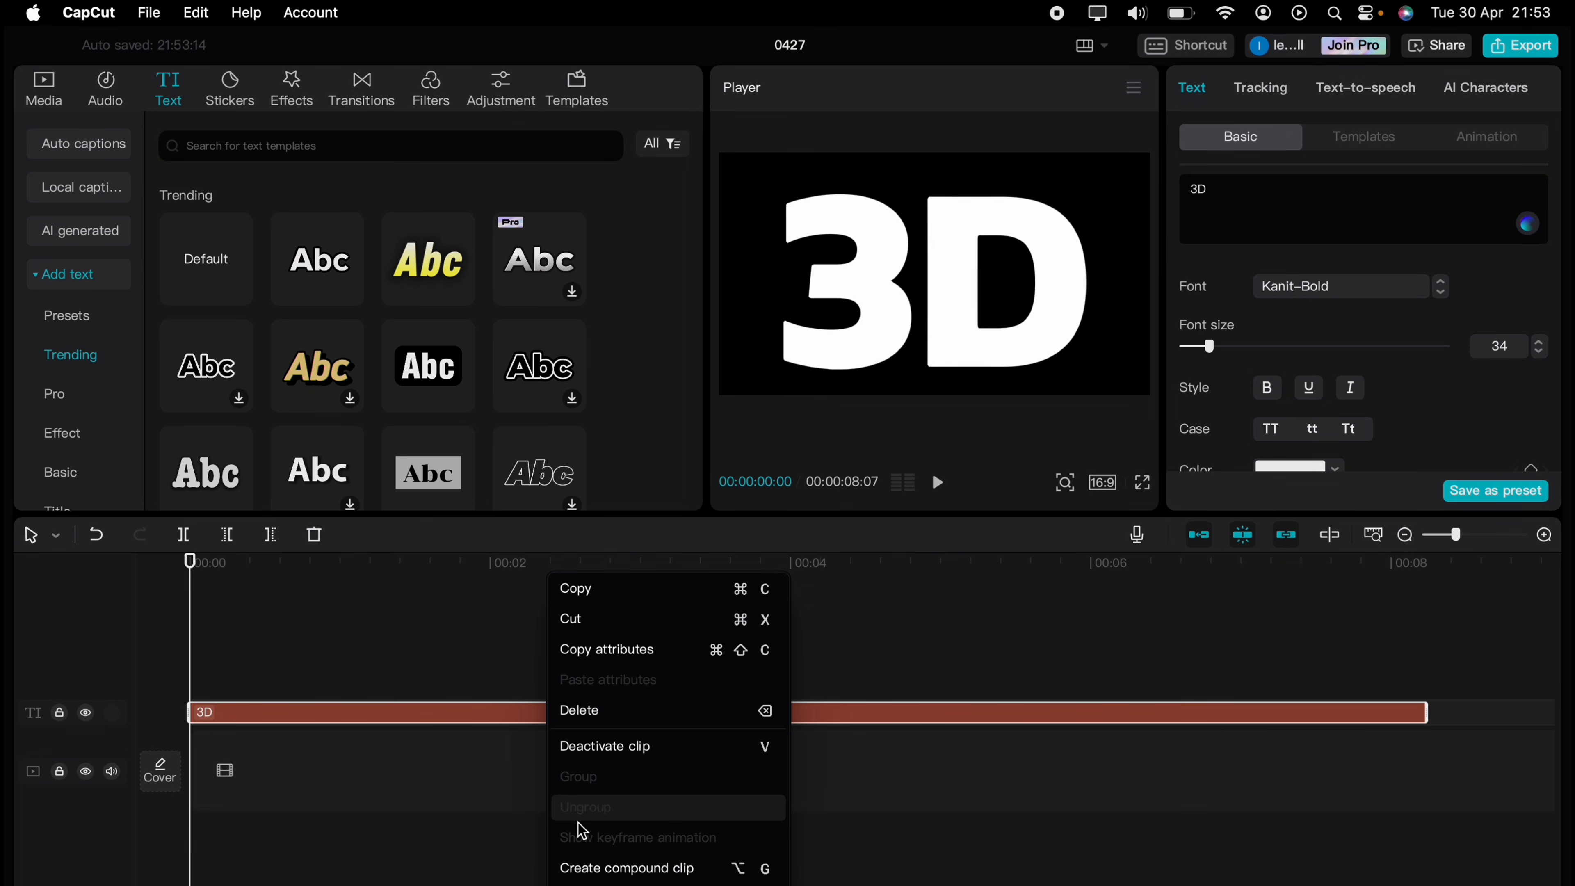
{"action": "left_click", "coordinate": [574, 866]}
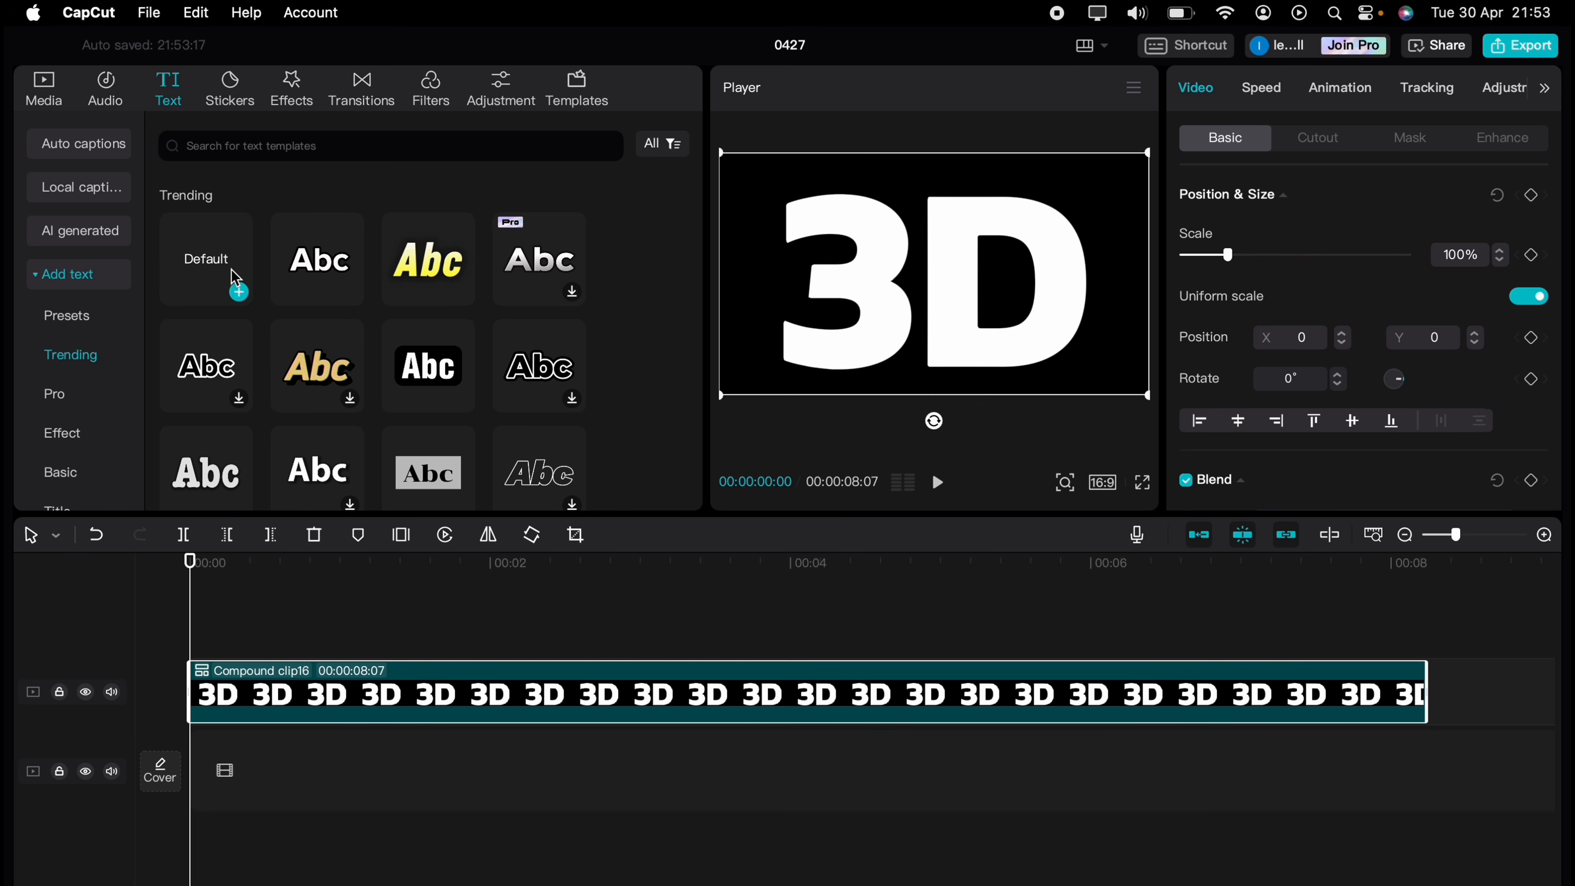
Place the road dancer video on a track above the 3D compound clip and set its blend mode to Multiply.
{"action": "left_click", "coordinate": [53, 92]}
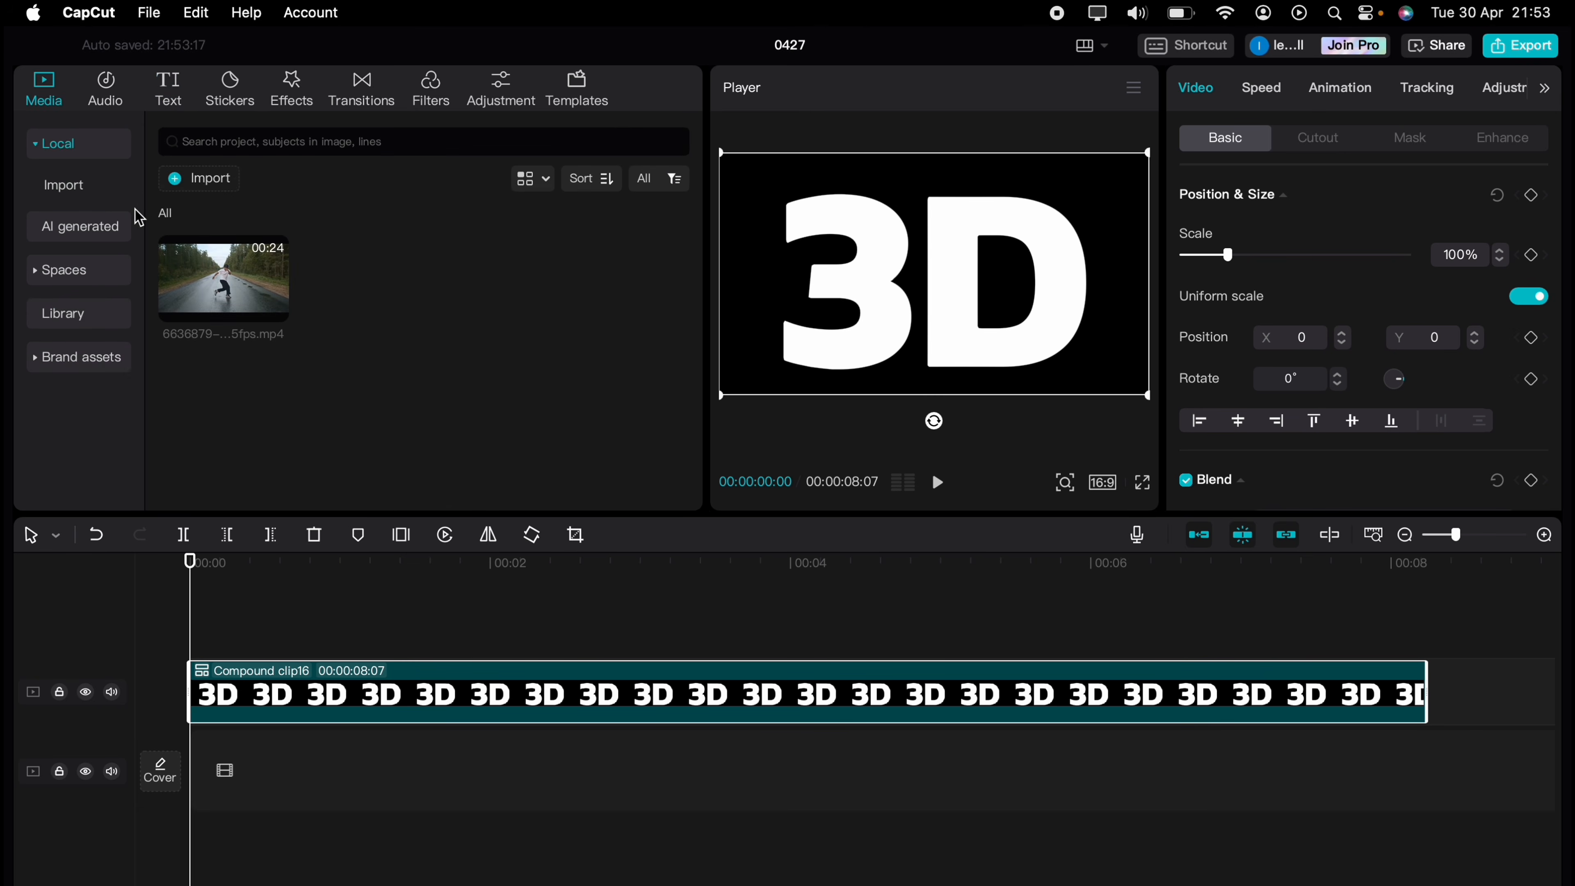
{"action": "mouse_move", "coordinate": [205, 259]}
{"action": "left_click_drag", "start_coordinate": [205, 259], "coordinate": [190, 612]}
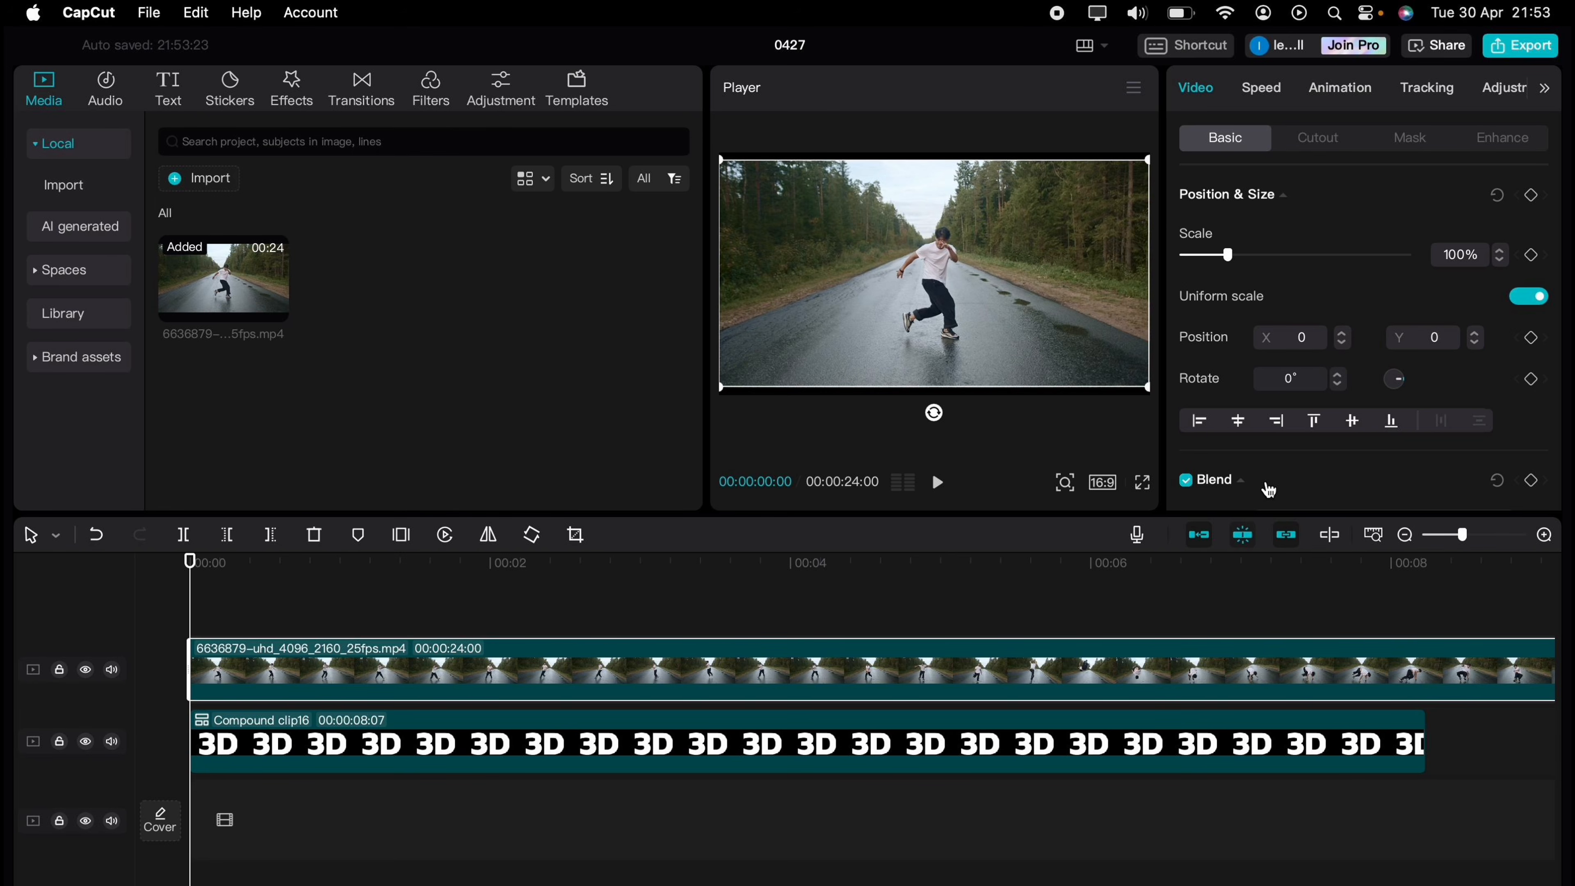
{"action": "left_click", "coordinate": [1275, 473]}
{"action": "scroll", "coordinate": [1272, 453], "scroll_direction": "down", "scroll_amount": 3}
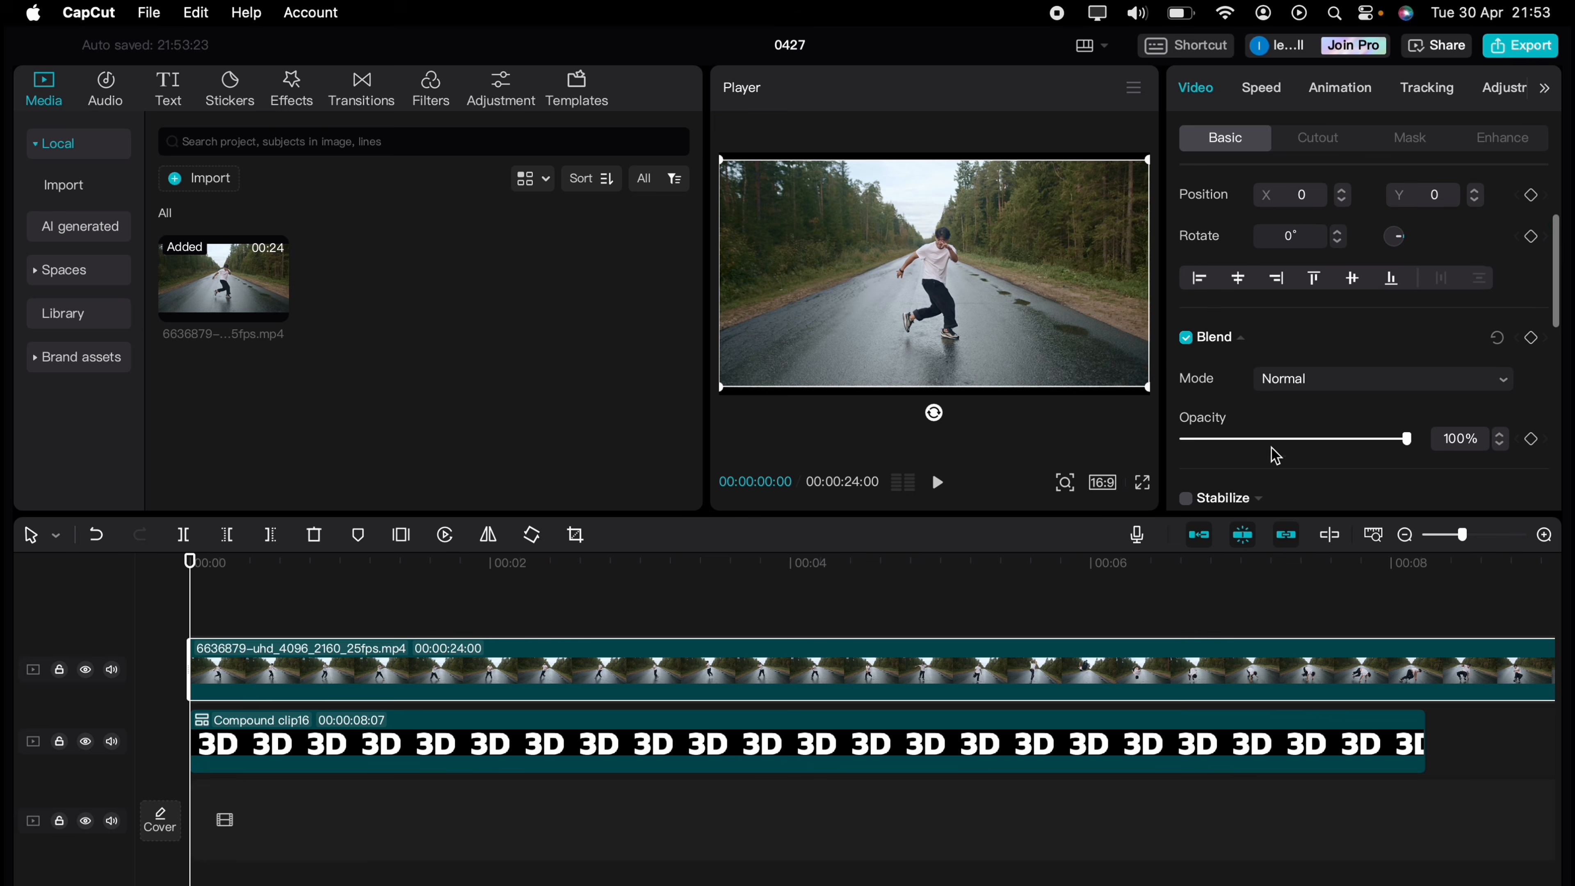
{"action": "left_click", "coordinate": [1293, 388]}
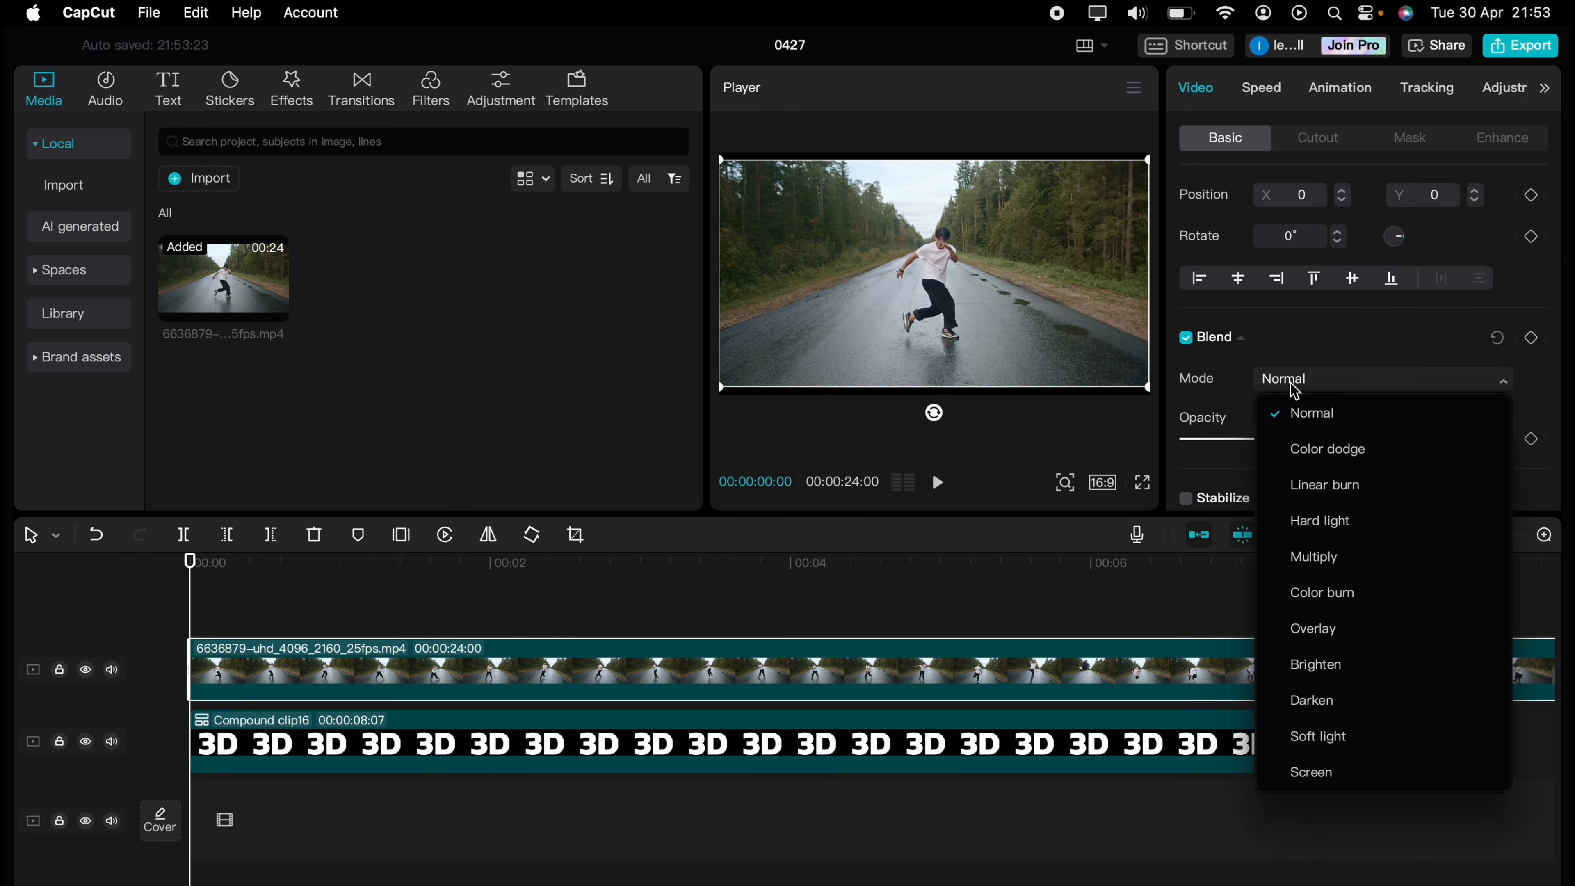
{"action": "left_click", "coordinate": [1316, 556]}
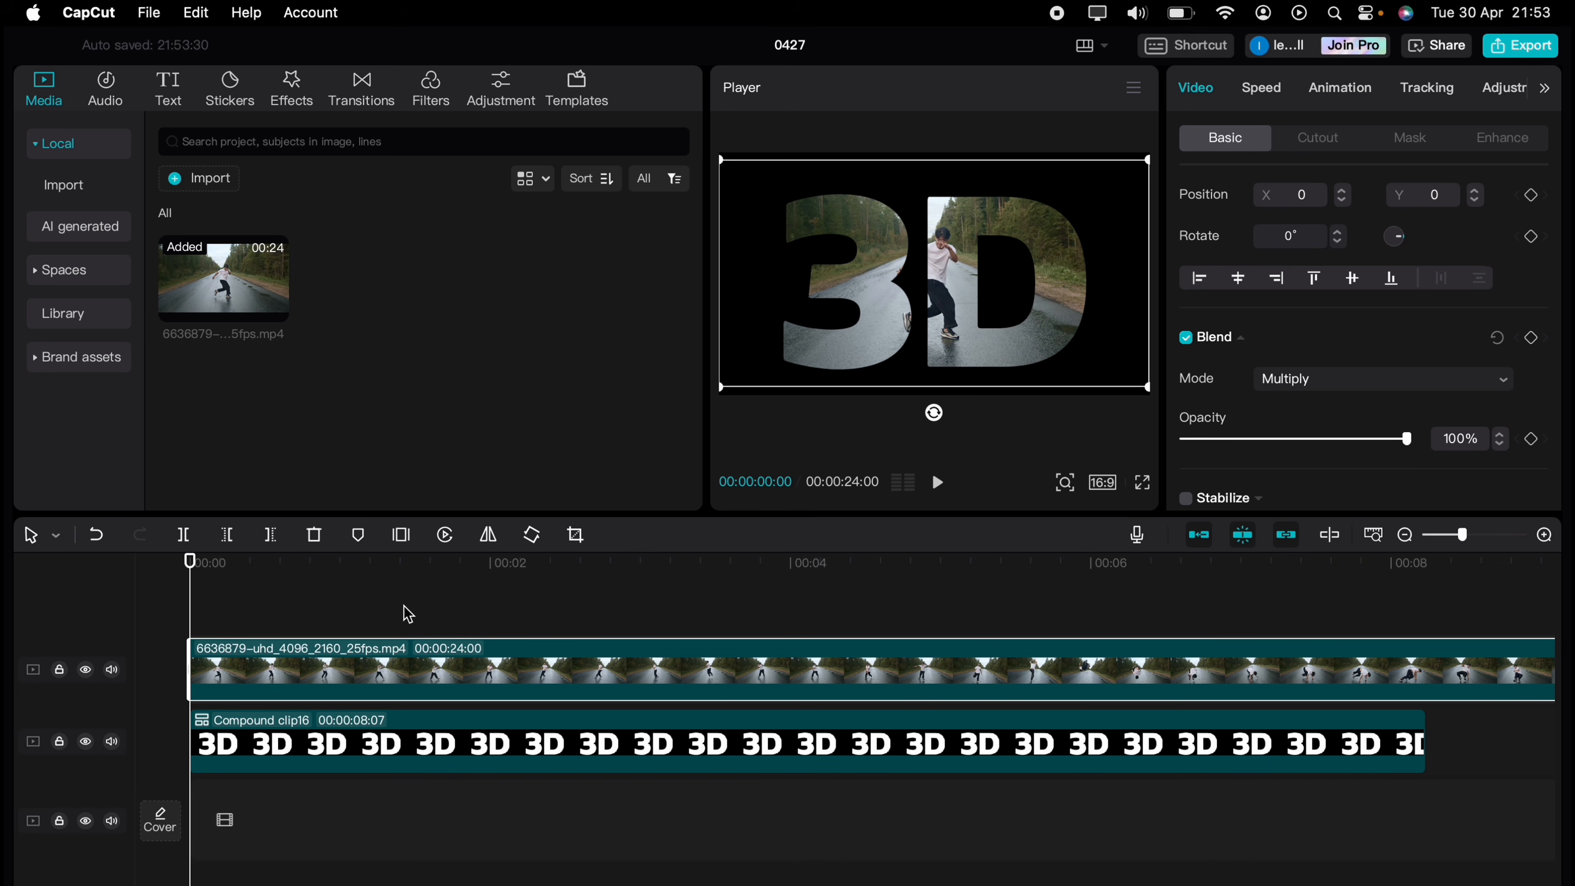
Duplicate the road dancer video onto a new top track at the start of the timeline.
{"action": "right_click", "coordinate": [338, 652]}
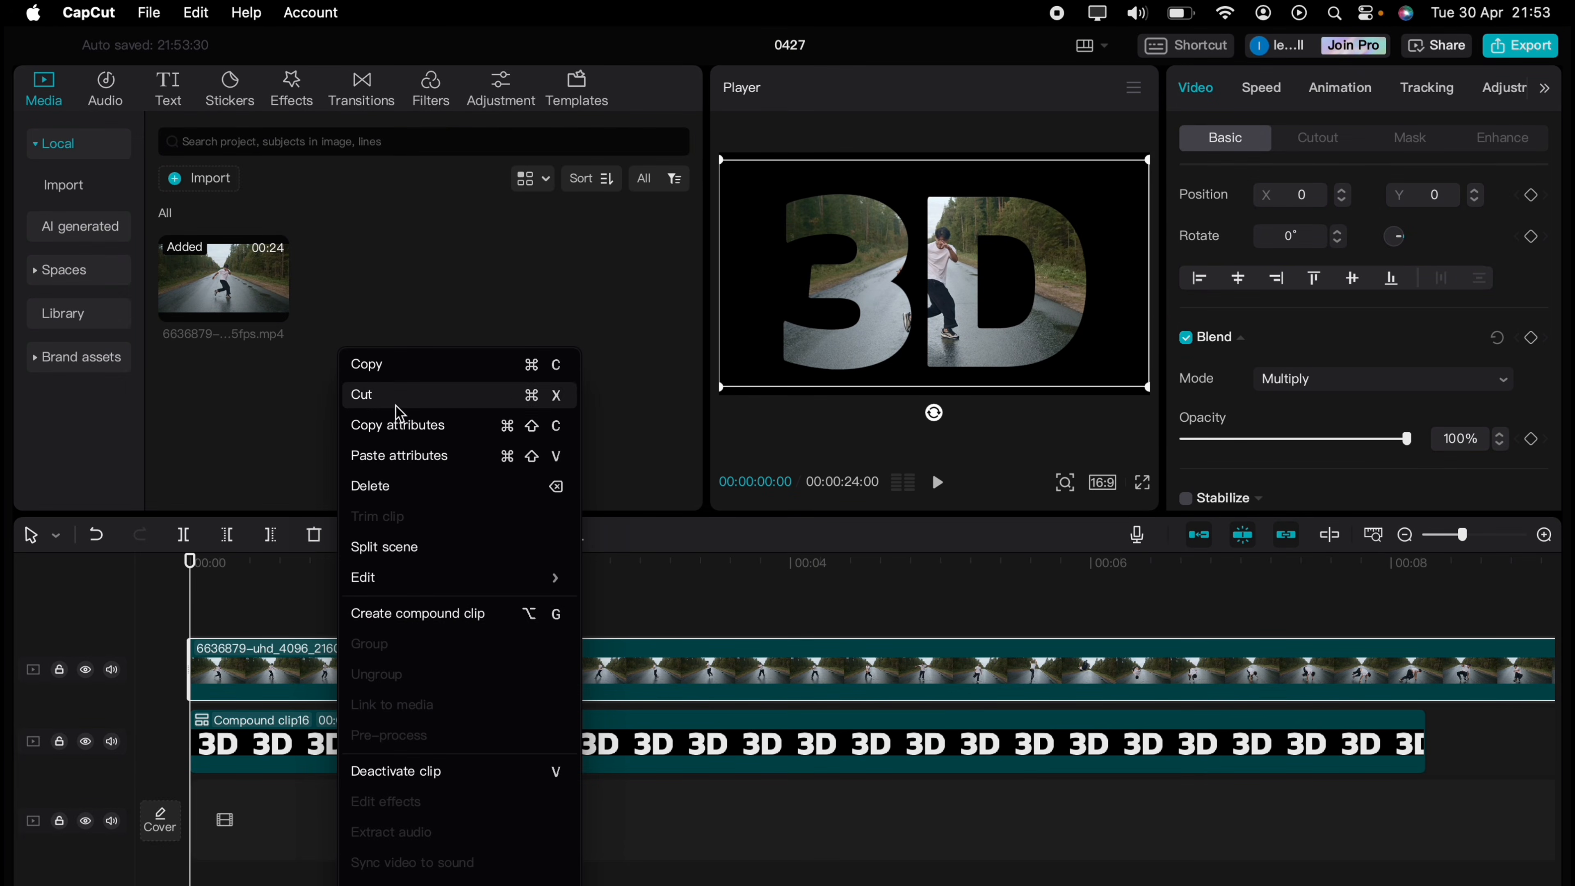
{"action": "left_click", "coordinate": [397, 371]}
{"action": "left_click", "coordinate": [237, 589]}
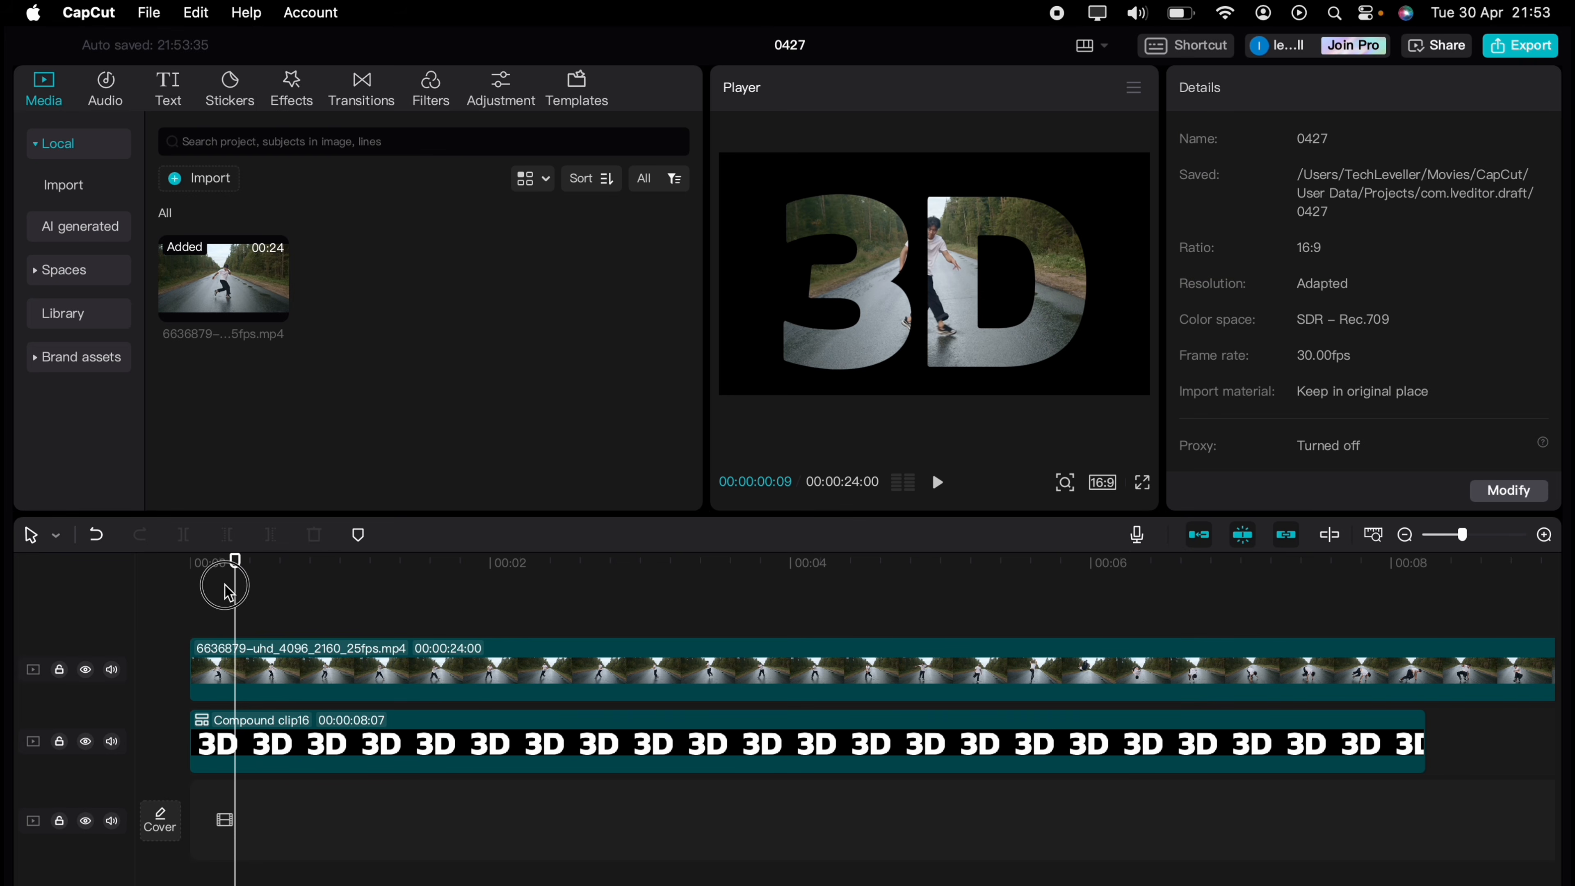
{"action": "left_click", "coordinate": [190, 587]}
{"action": "right_click", "coordinate": [193, 591]}
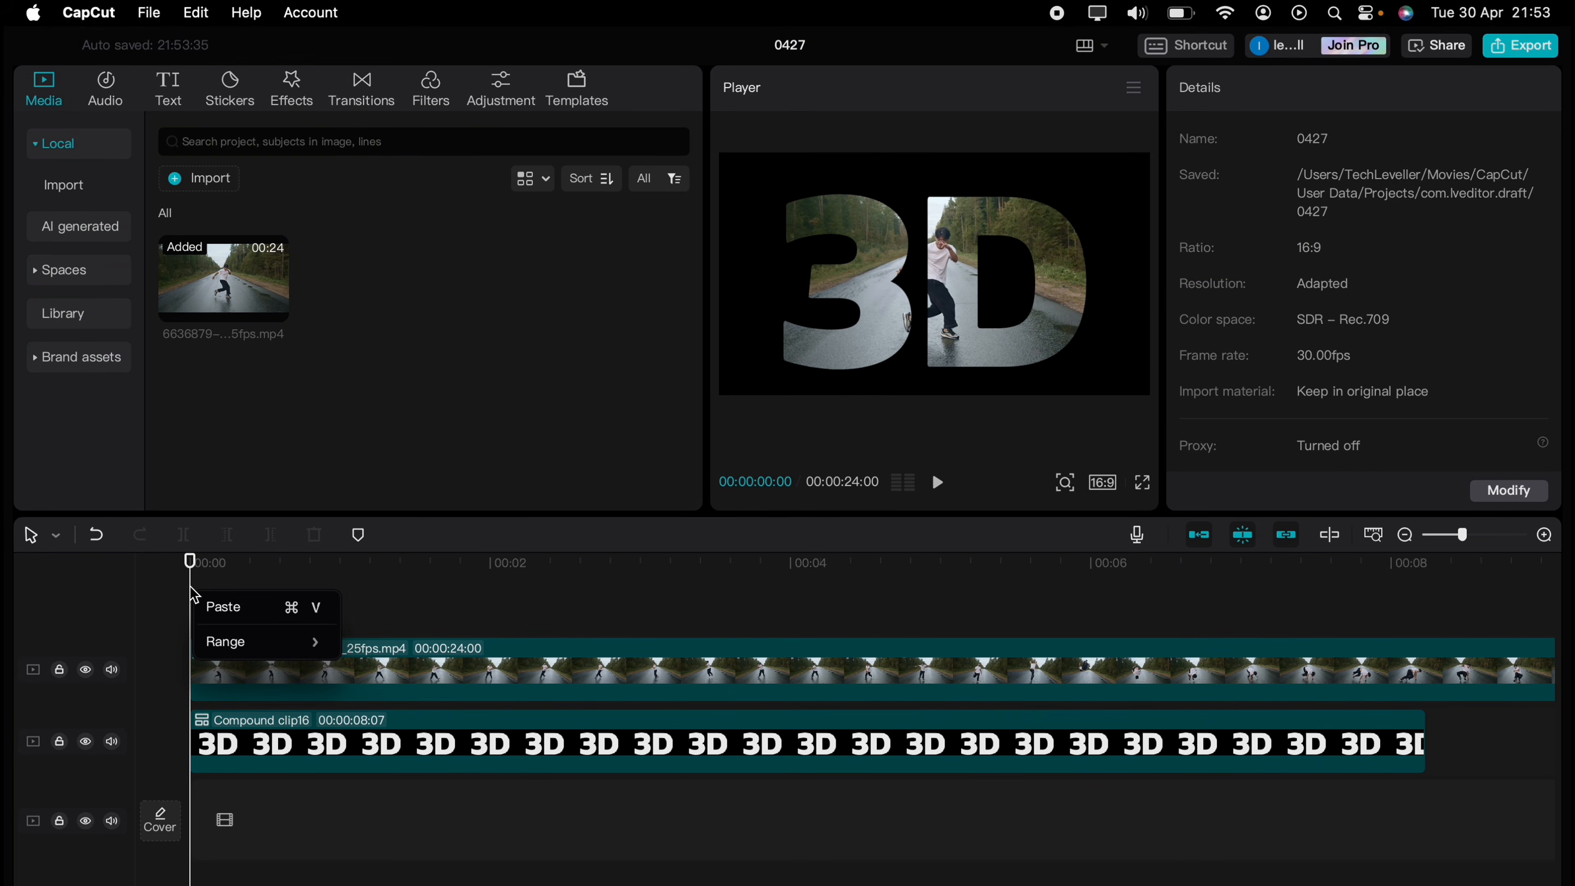
{"action": "left_click", "coordinate": [214, 607]}
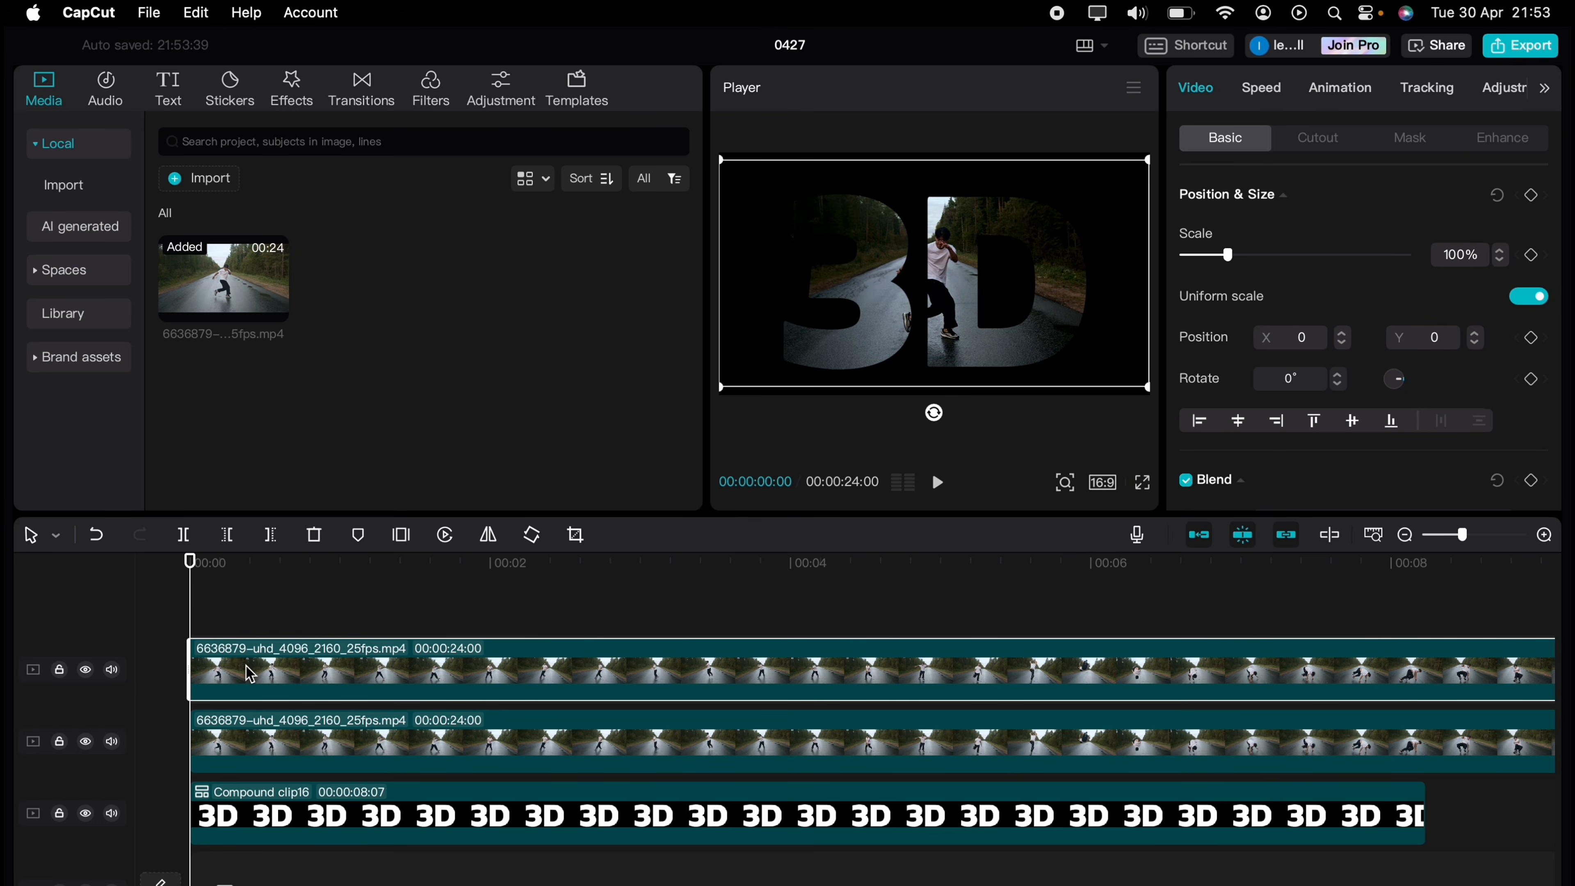
Set the blend mode of the duplicated dancer video on the top track to Normal.
{"action": "scroll", "coordinate": [1243, 408], "scroll_direction": "down", "scroll_amount": 3}
{"action": "left_click", "coordinate": [1284, 391]}
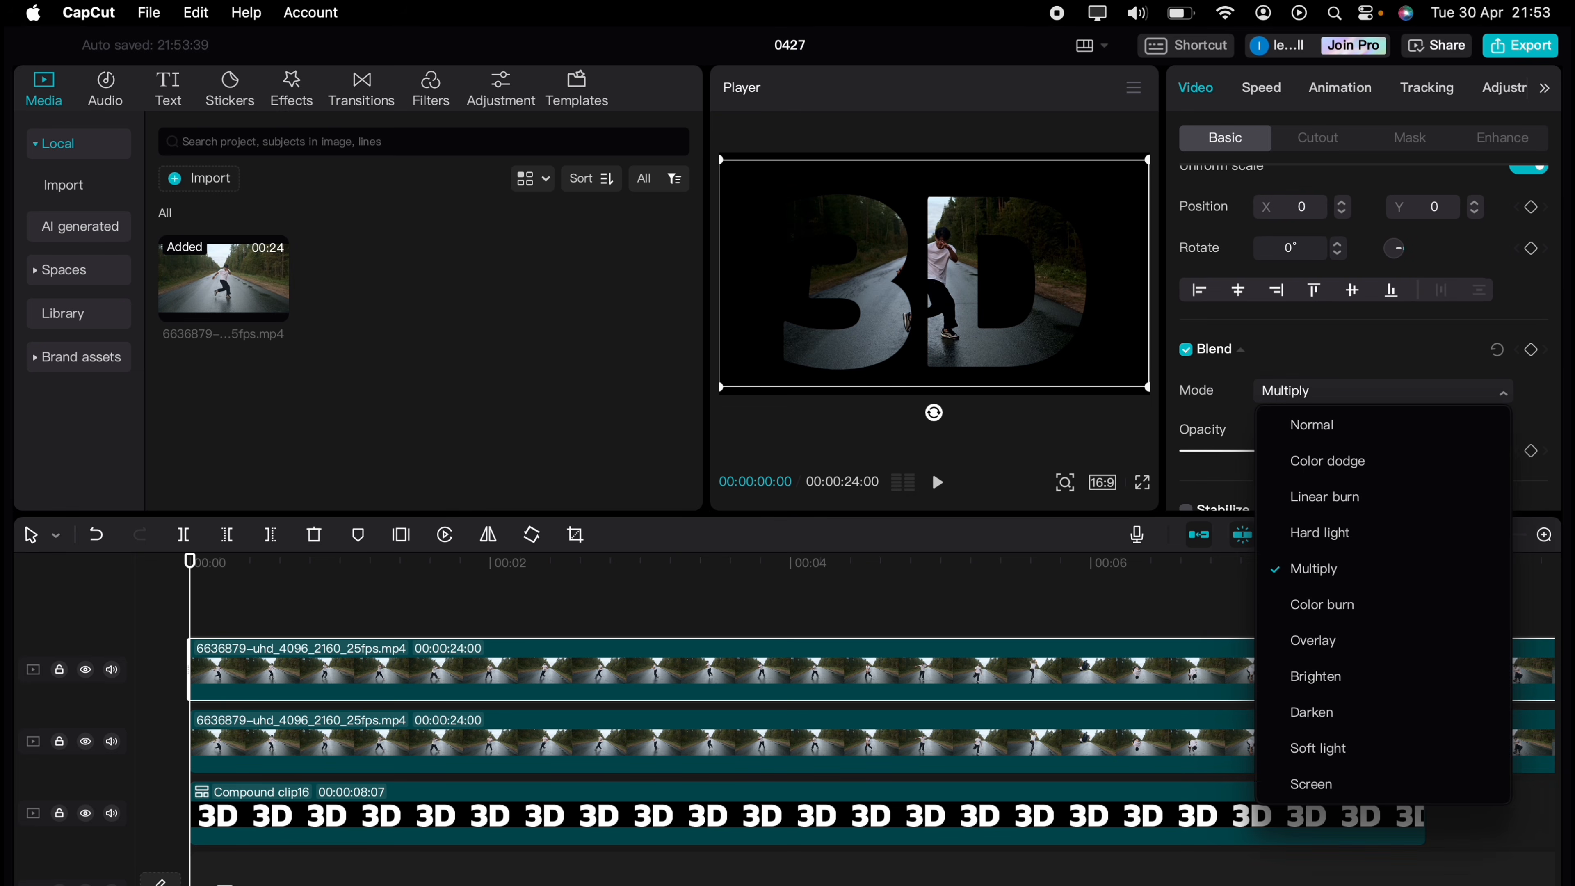
{"action": "left_click", "coordinate": [1297, 425]}
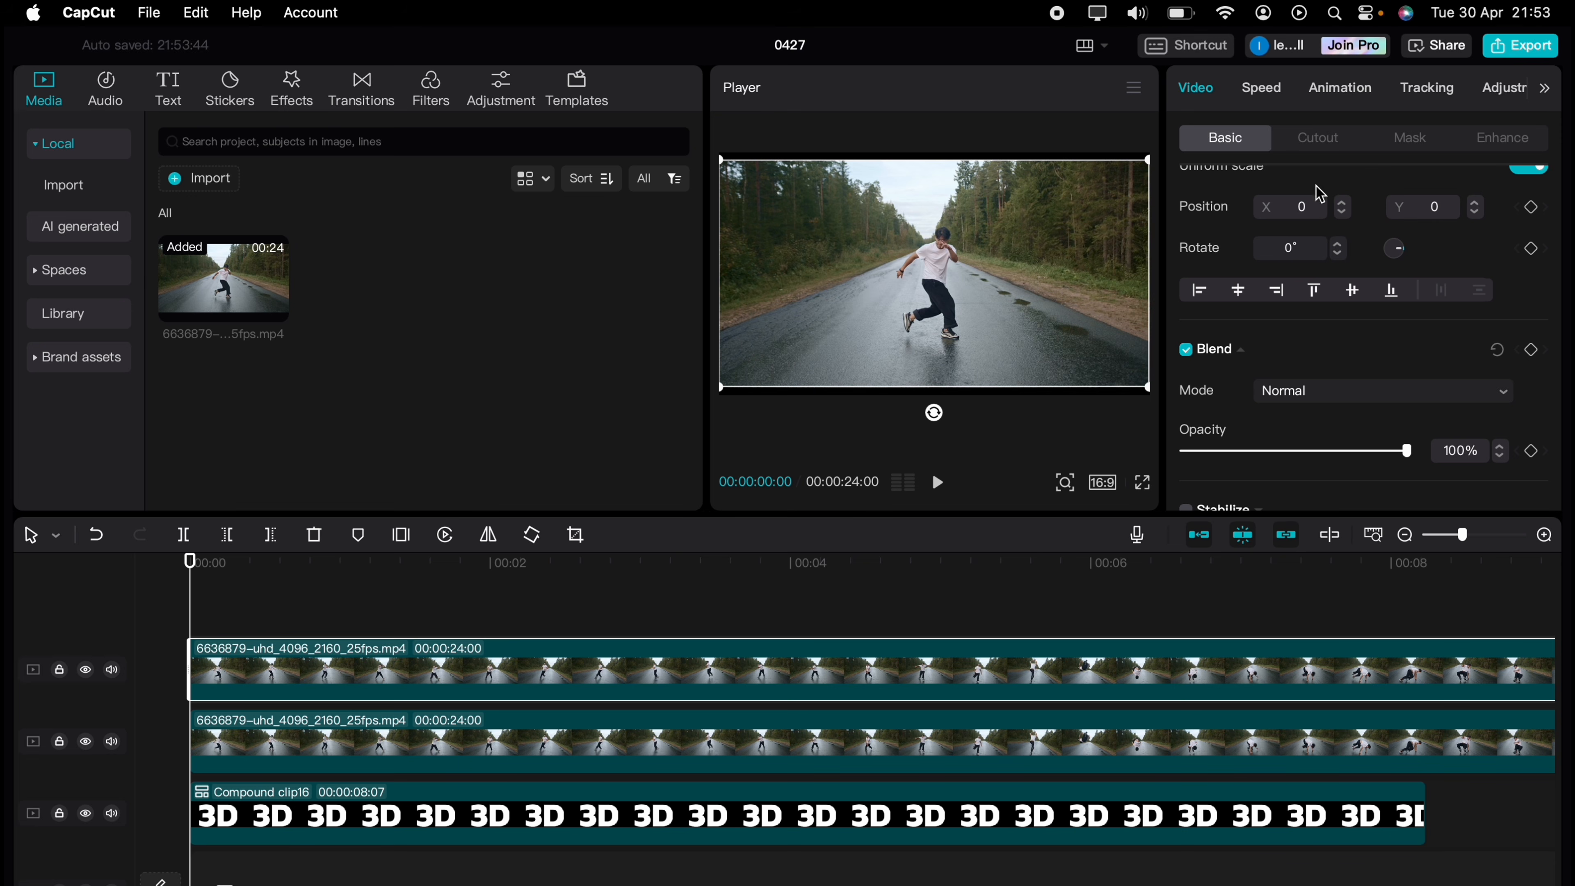
Apply Auto cutout to the top dancer video and play back the 3D text effect.
{"action": "left_click", "coordinate": [1319, 141]}
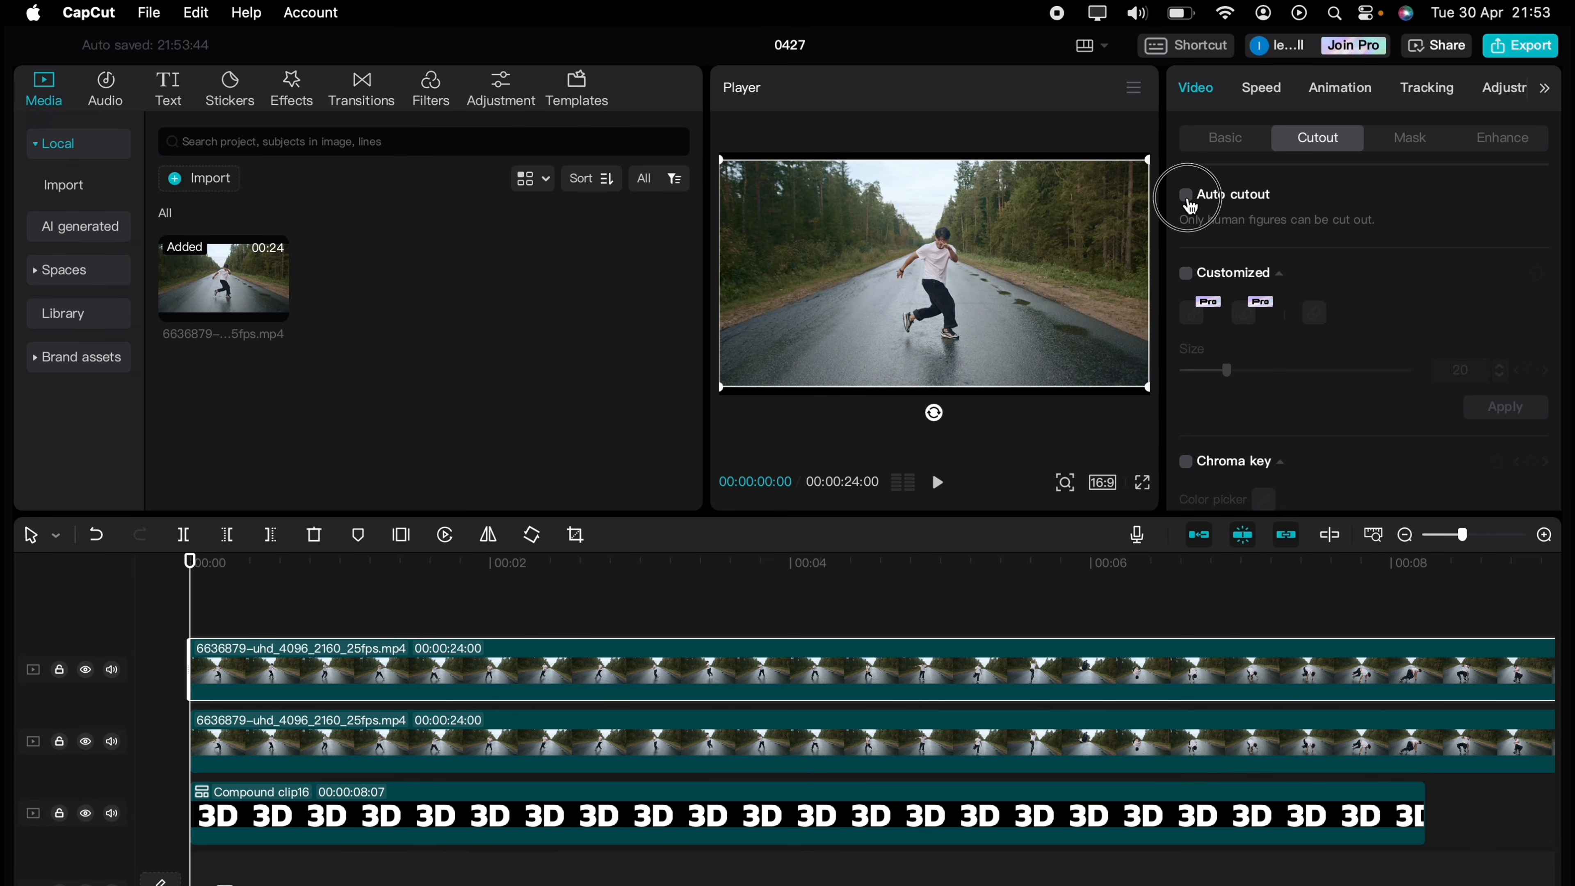
{"action": "left_click", "coordinate": [1186, 195]}
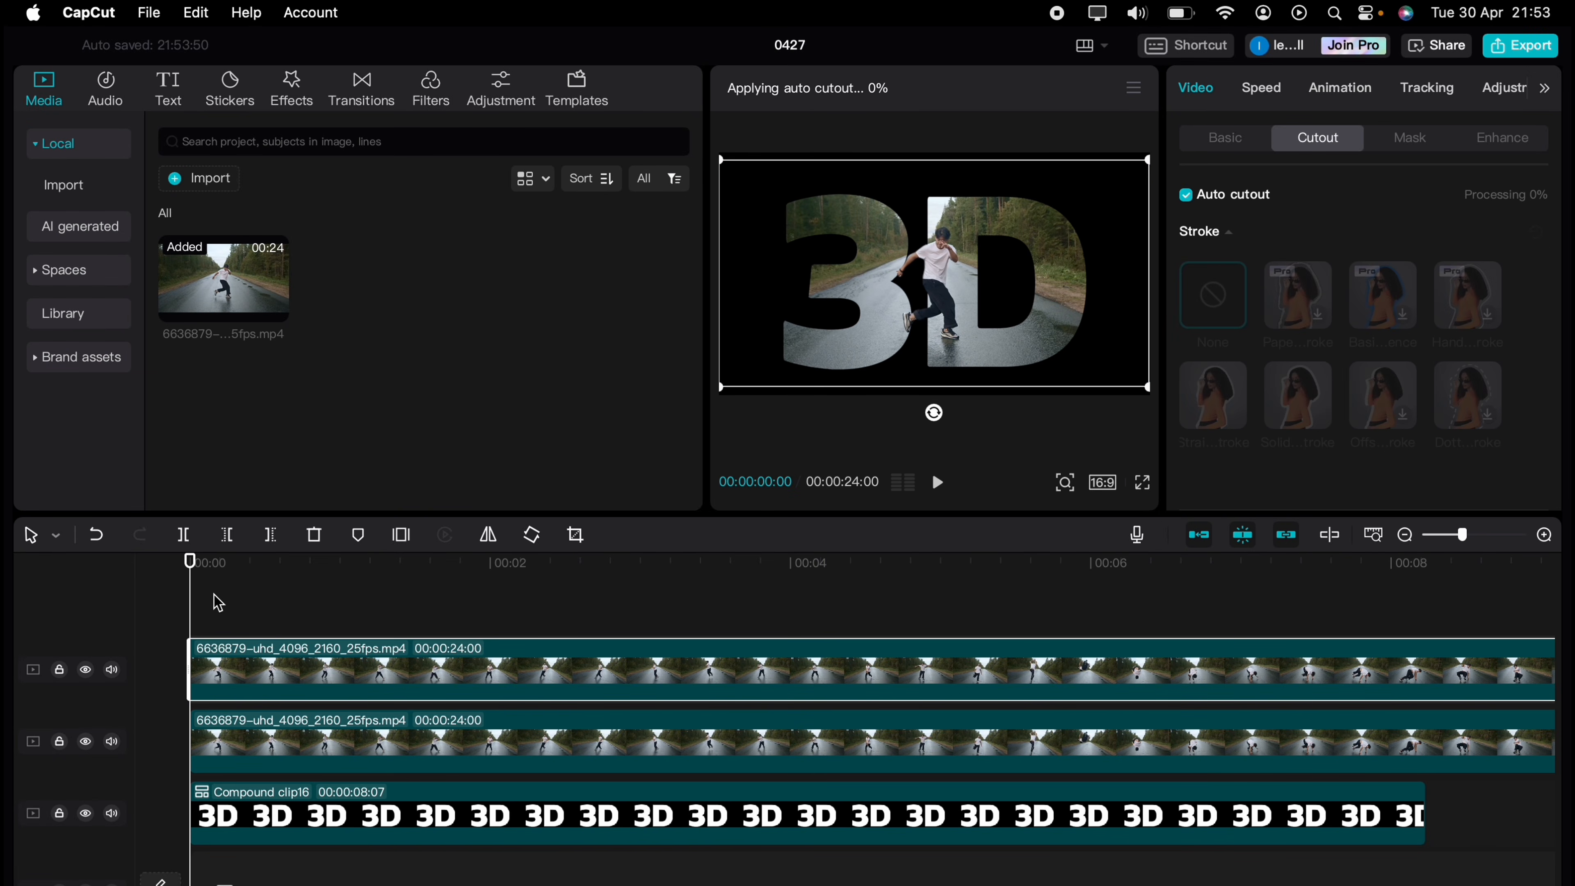
{"action": "key", "text": "space"}
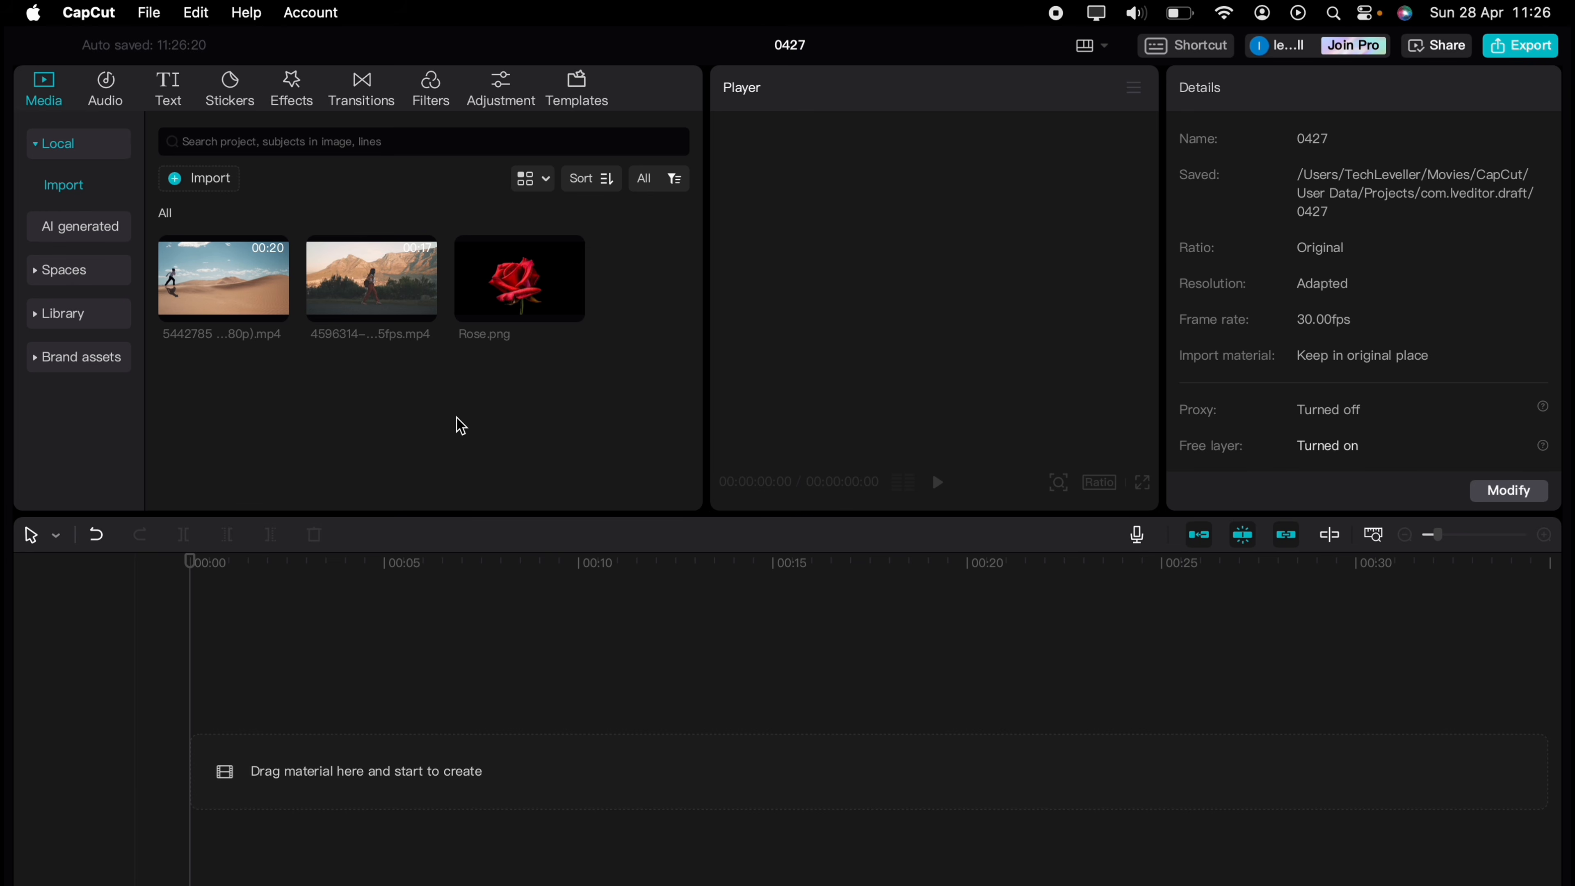
Add Rose.png to the empty timeline with a default text clip above it, extended to match the image's 10-second length.
{"action": "left_click_drag", "start_coordinate": [487, 313], "coordinate": [293, 714]}
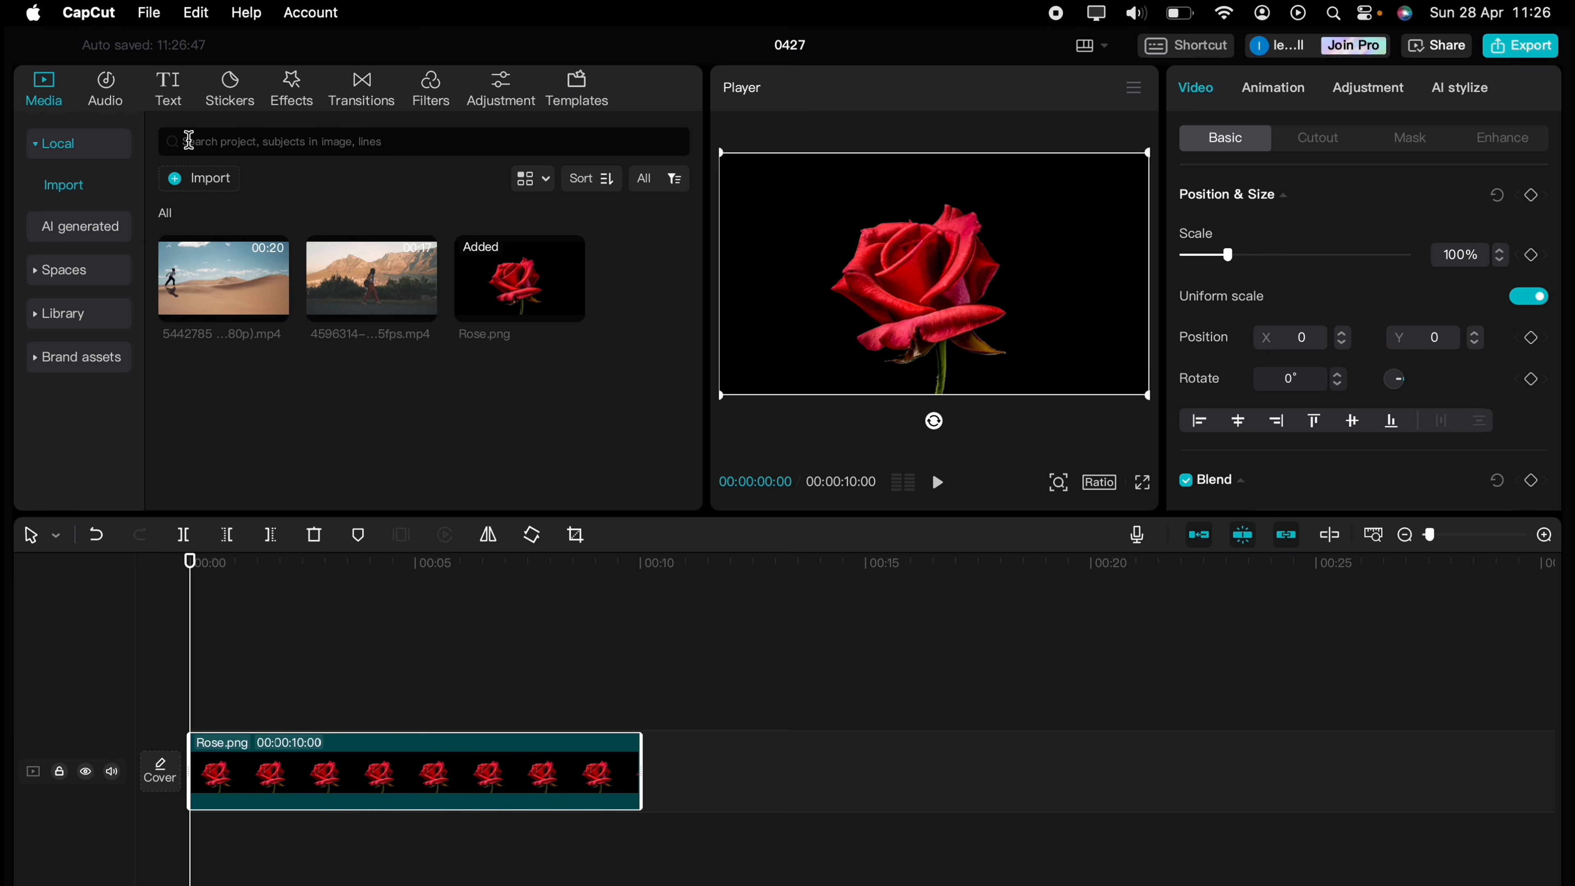
{"action": "left_click", "coordinate": [177, 99]}
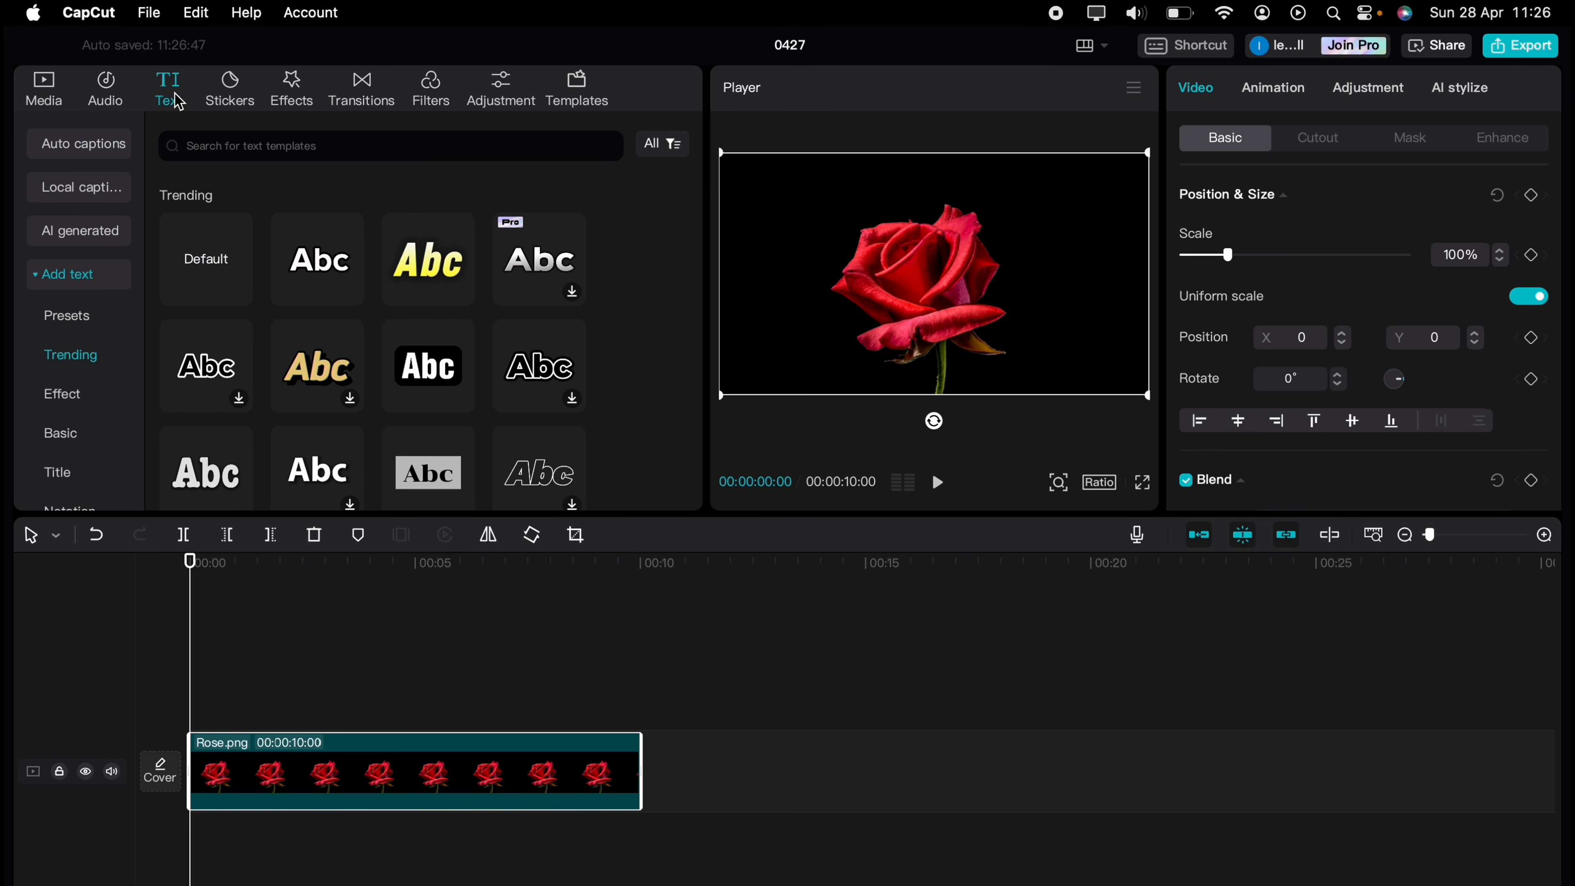
{"action": "left_click_drag", "start_coordinate": [200, 259], "coordinate": [194, 682]}
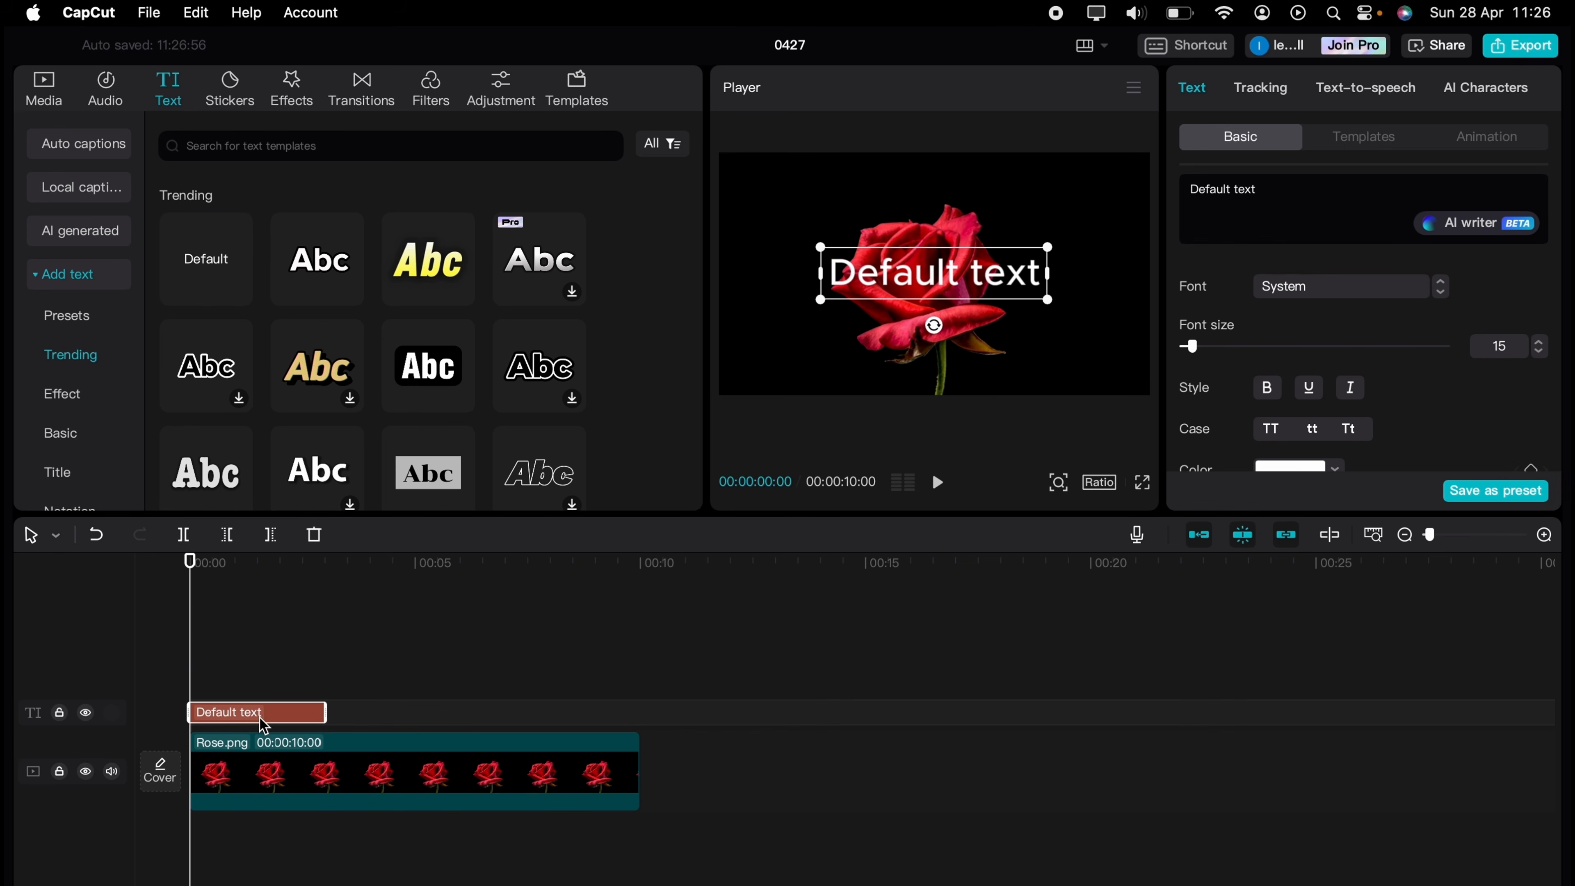
{"action": "left_click_drag", "start_coordinate": [325, 712], "coordinate": [642, 712]}
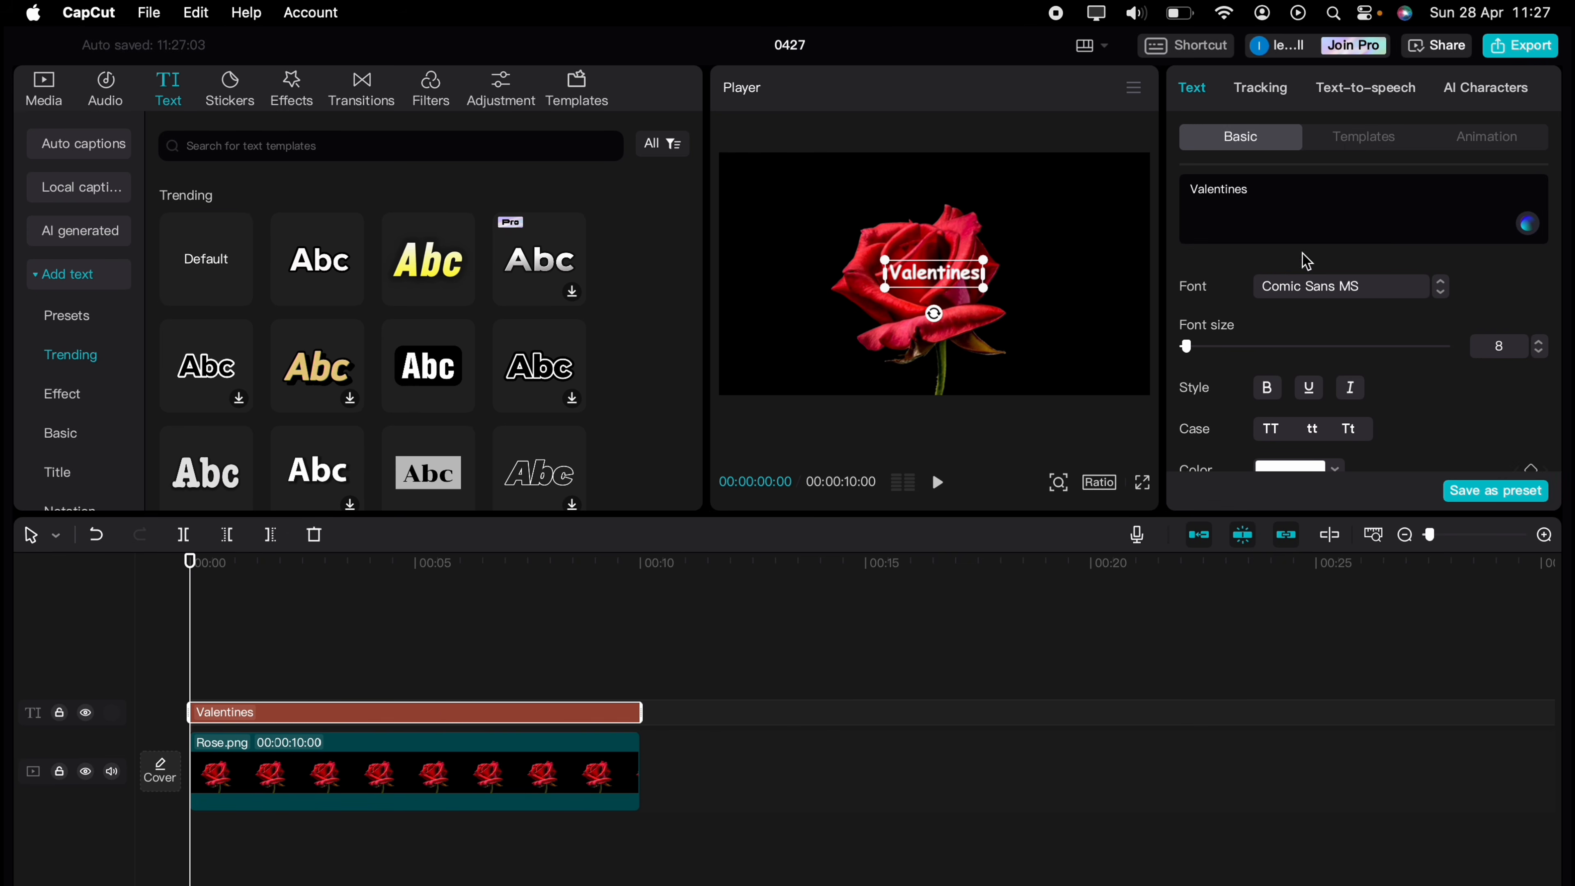
Set the Valentines text's font to Comic Sans MS and enlarge it until its box spans the full frame width.
{"action": "left_click", "coordinate": [1445, 290]}
{"action": "left_click_drag", "start_coordinate": [985, 266], "coordinate": [1109, 223]}
{"action": "left_click", "coordinate": [1396, 290]}
{"action": "left_click", "coordinate": [1360, 465]}
{"action": "left_click", "coordinate": [1365, 288]}
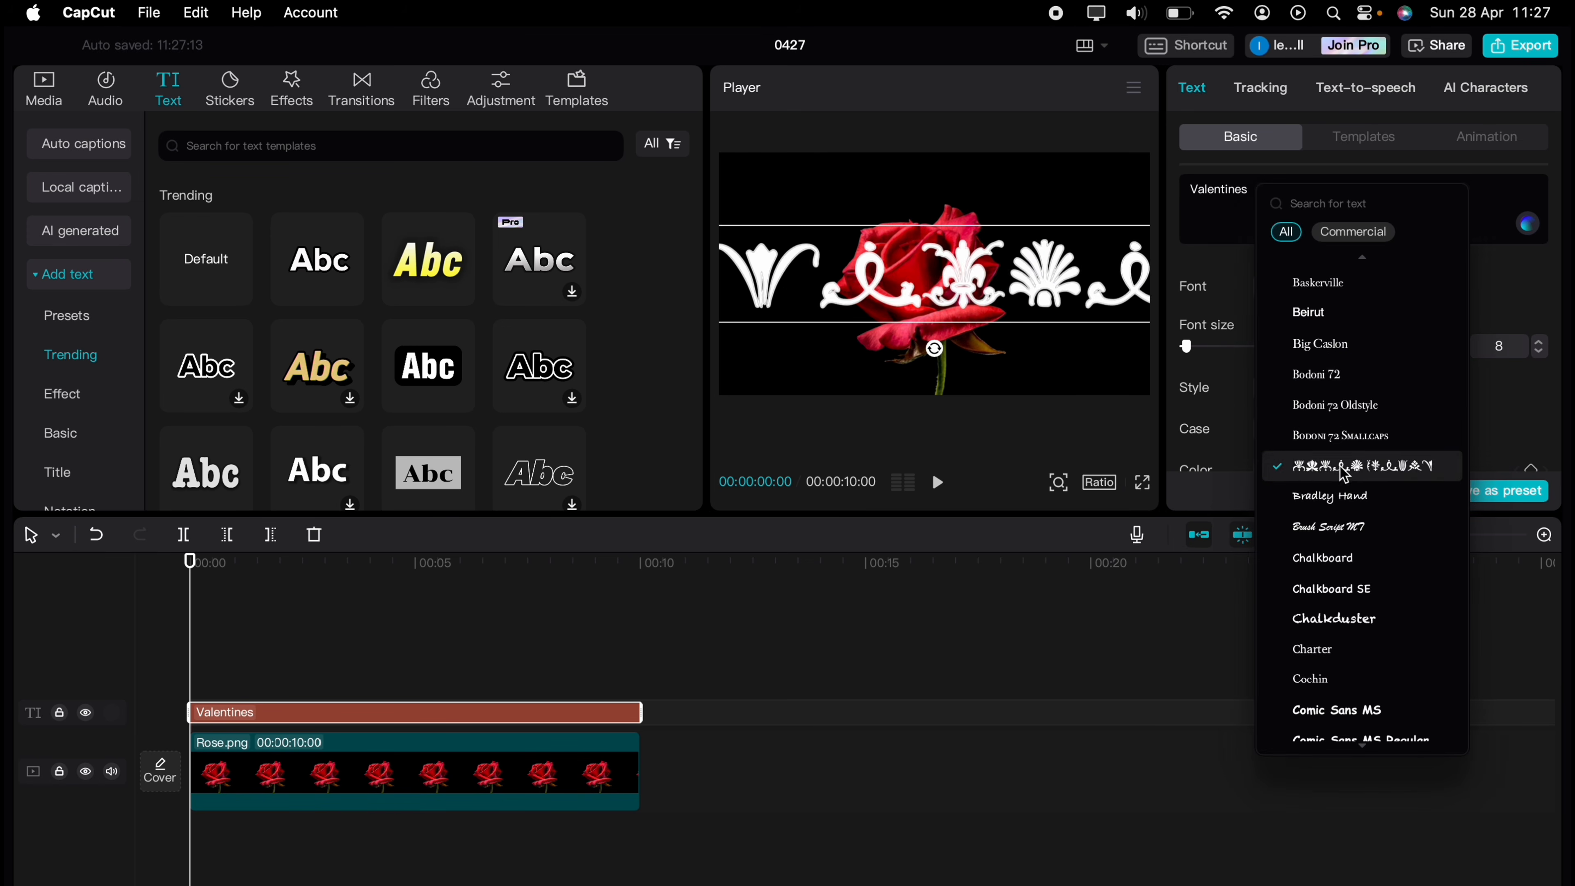
{"action": "scroll", "coordinate": [1353, 709], "scroll_direction": "down", "scroll_amount": 2}
{"action": "left_click", "coordinate": [1355, 617]}
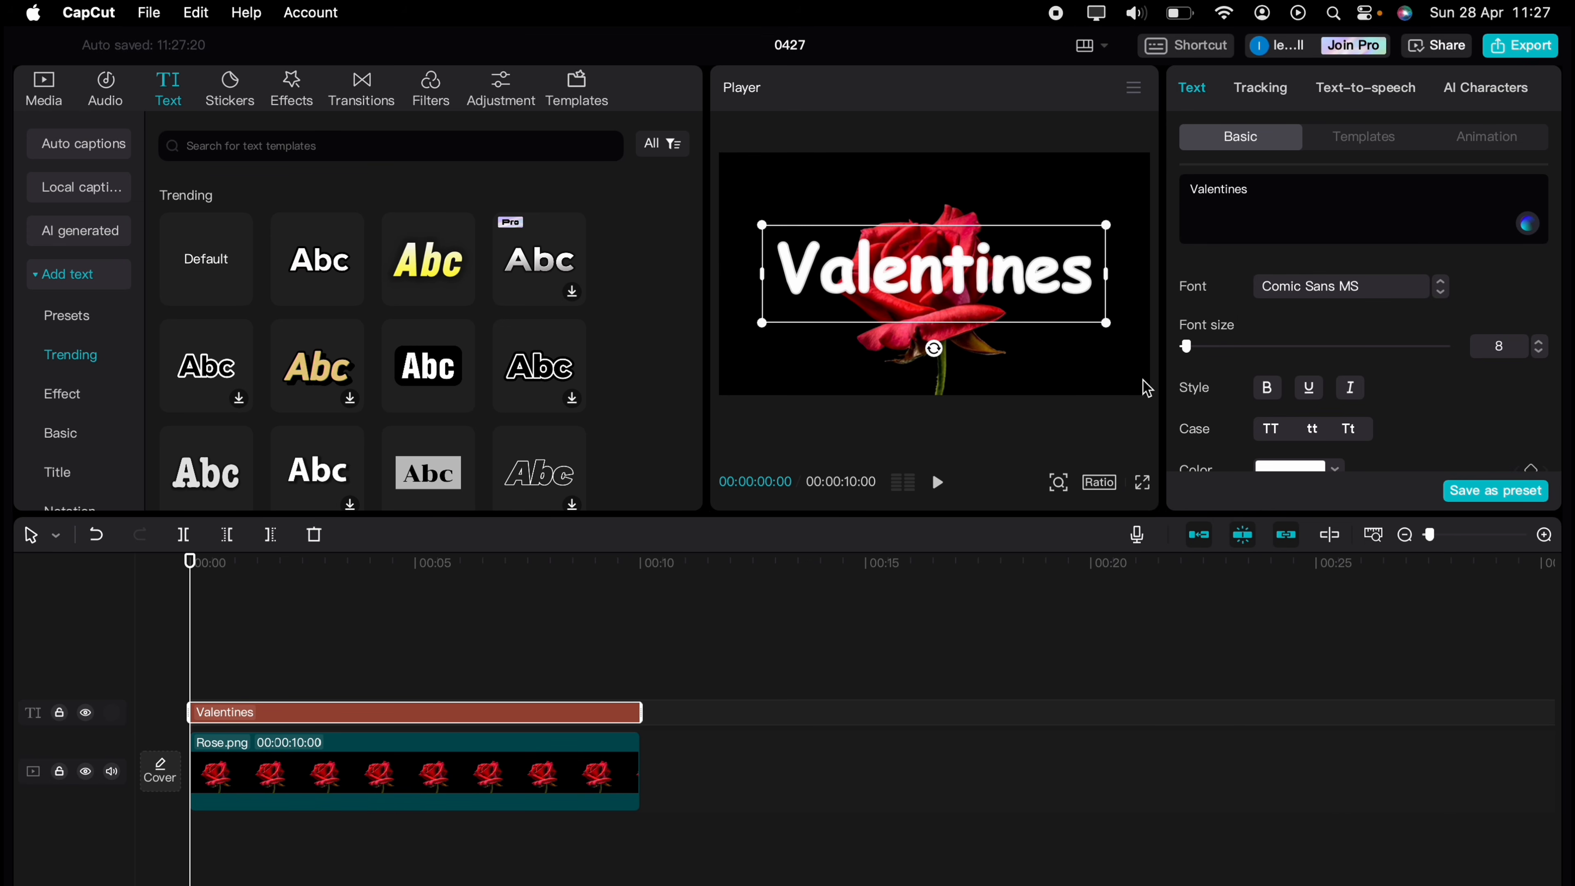
{"action": "left_click_drag", "start_coordinate": [1133, 338], "coordinate": [1136, 349]}
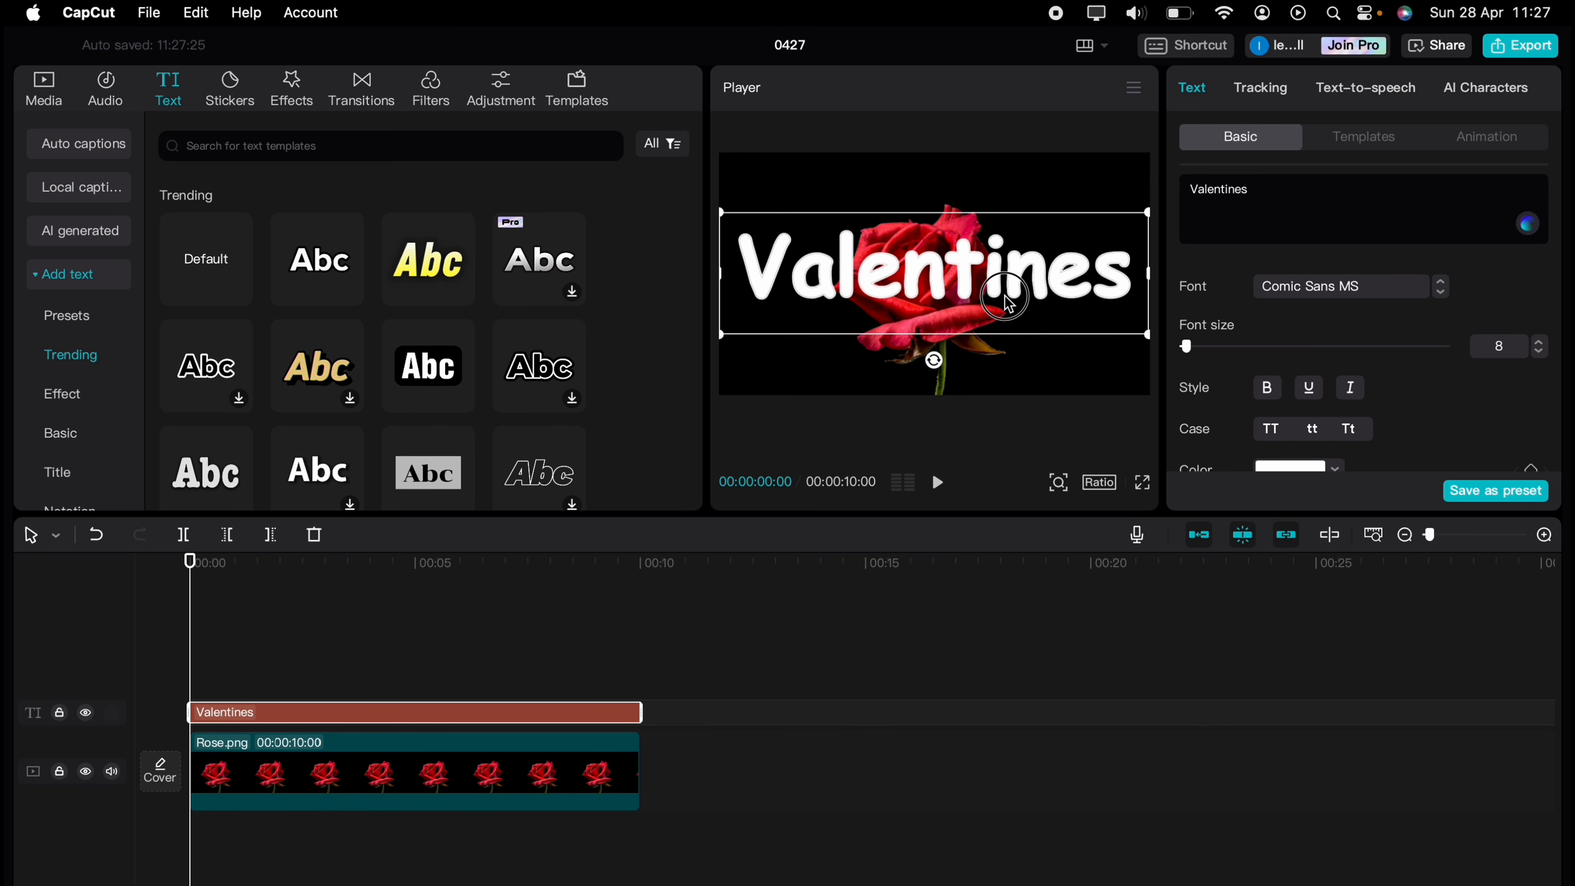
{"action": "left_click_drag", "start_coordinate": [1009, 299], "coordinate": [1008, 290]}
Give the Valentines text a white stroke with a thickness of 7.
{"action": "scroll", "coordinate": [1252, 355], "scroll_direction": "down", "scroll_amount": 10}
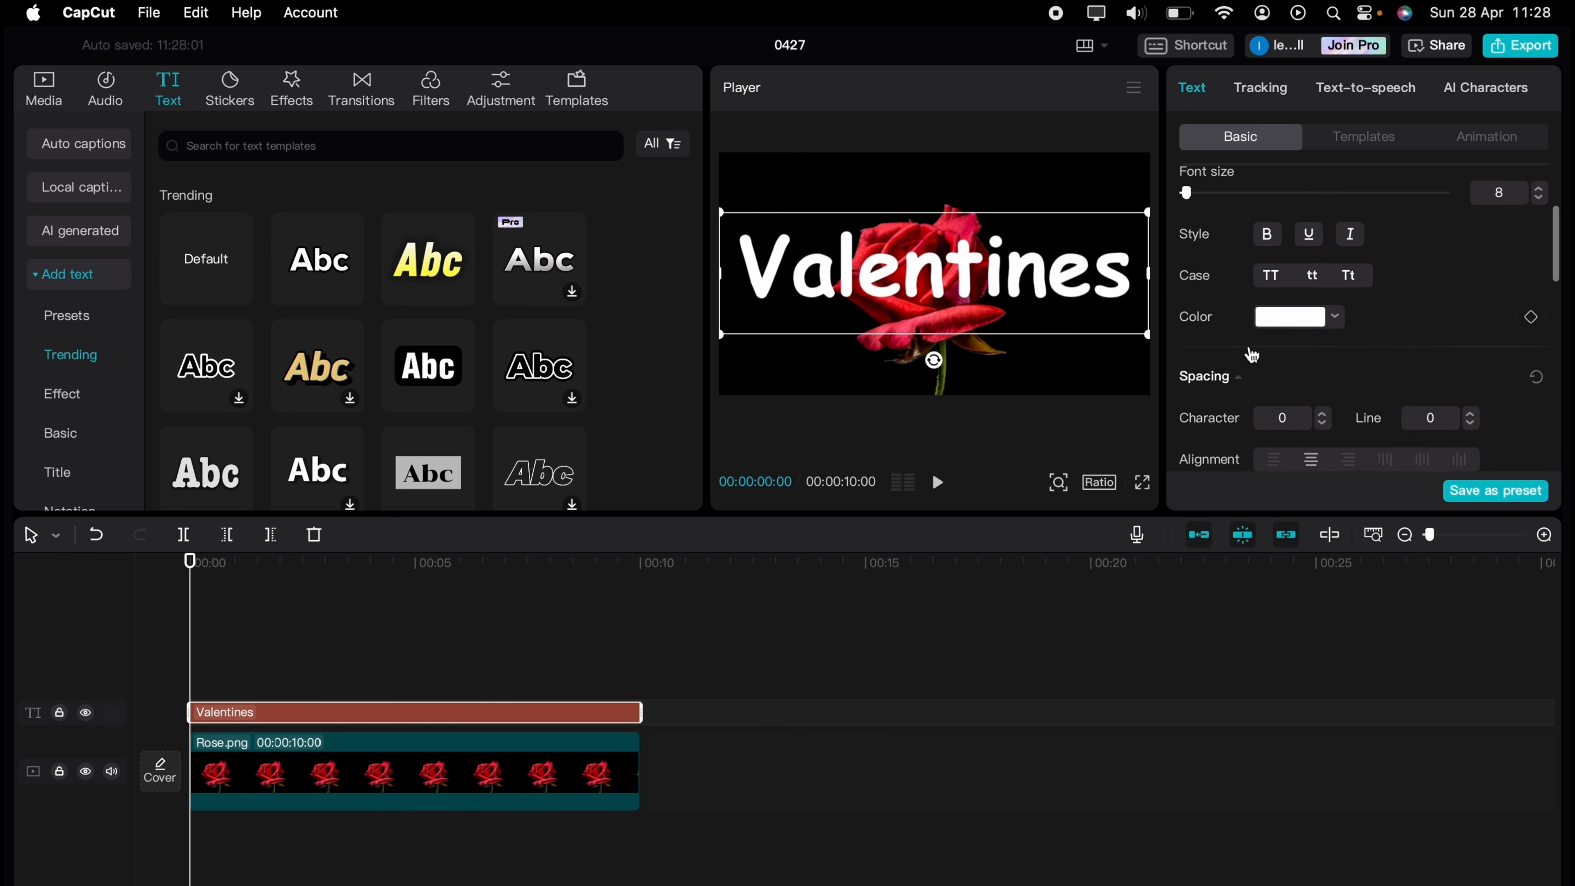
{"action": "scroll", "coordinate": [1252, 355], "scroll_direction": "down", "scroll_amount": 5}
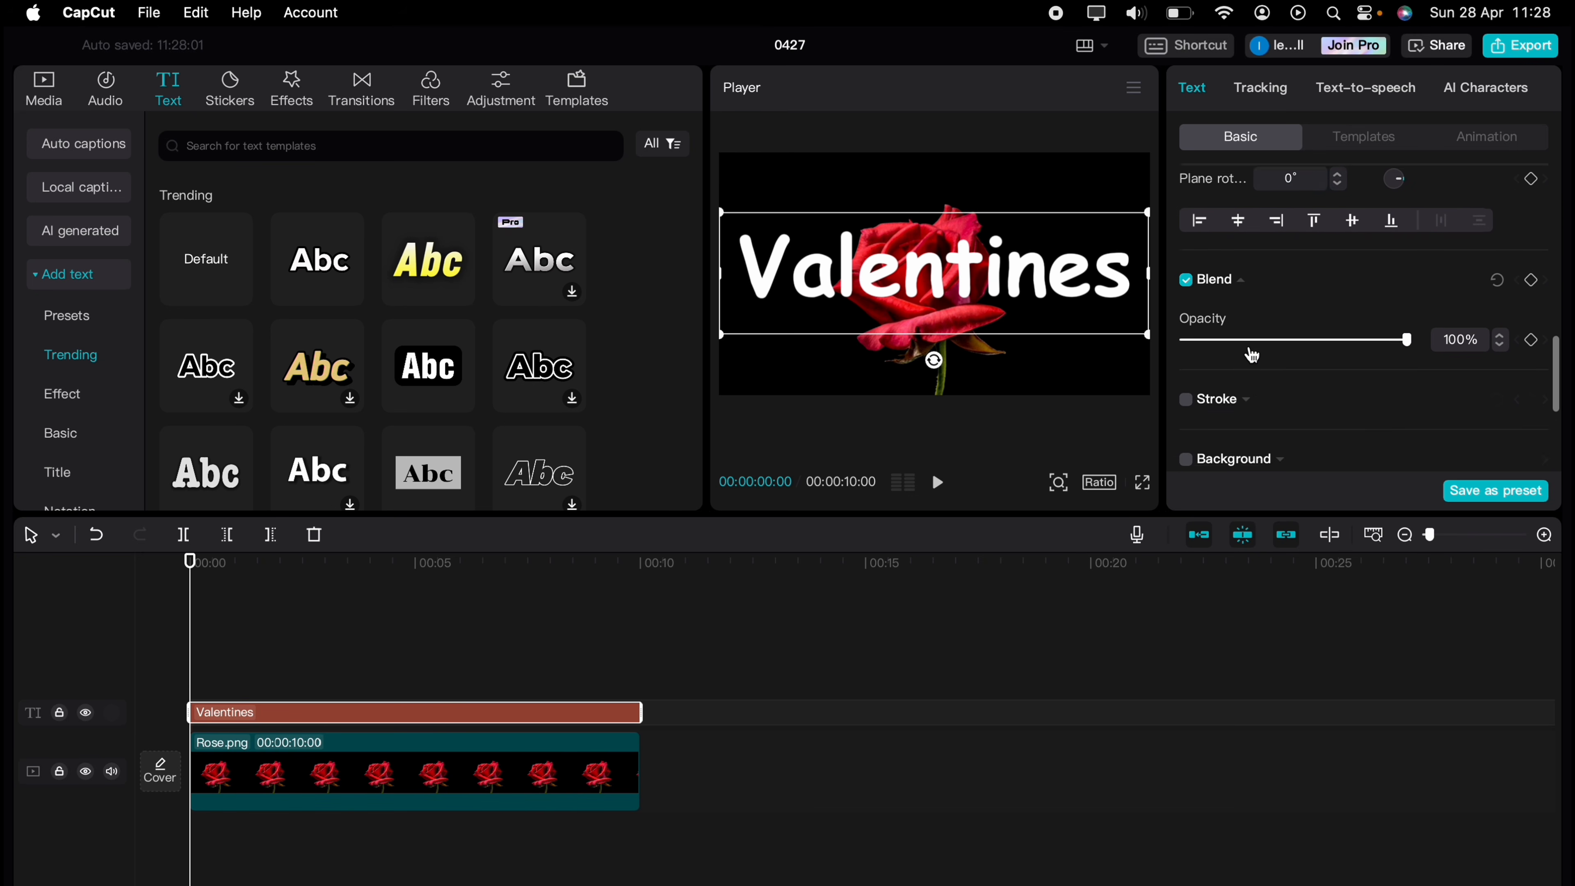
{"action": "left_click", "coordinate": [1248, 374]}
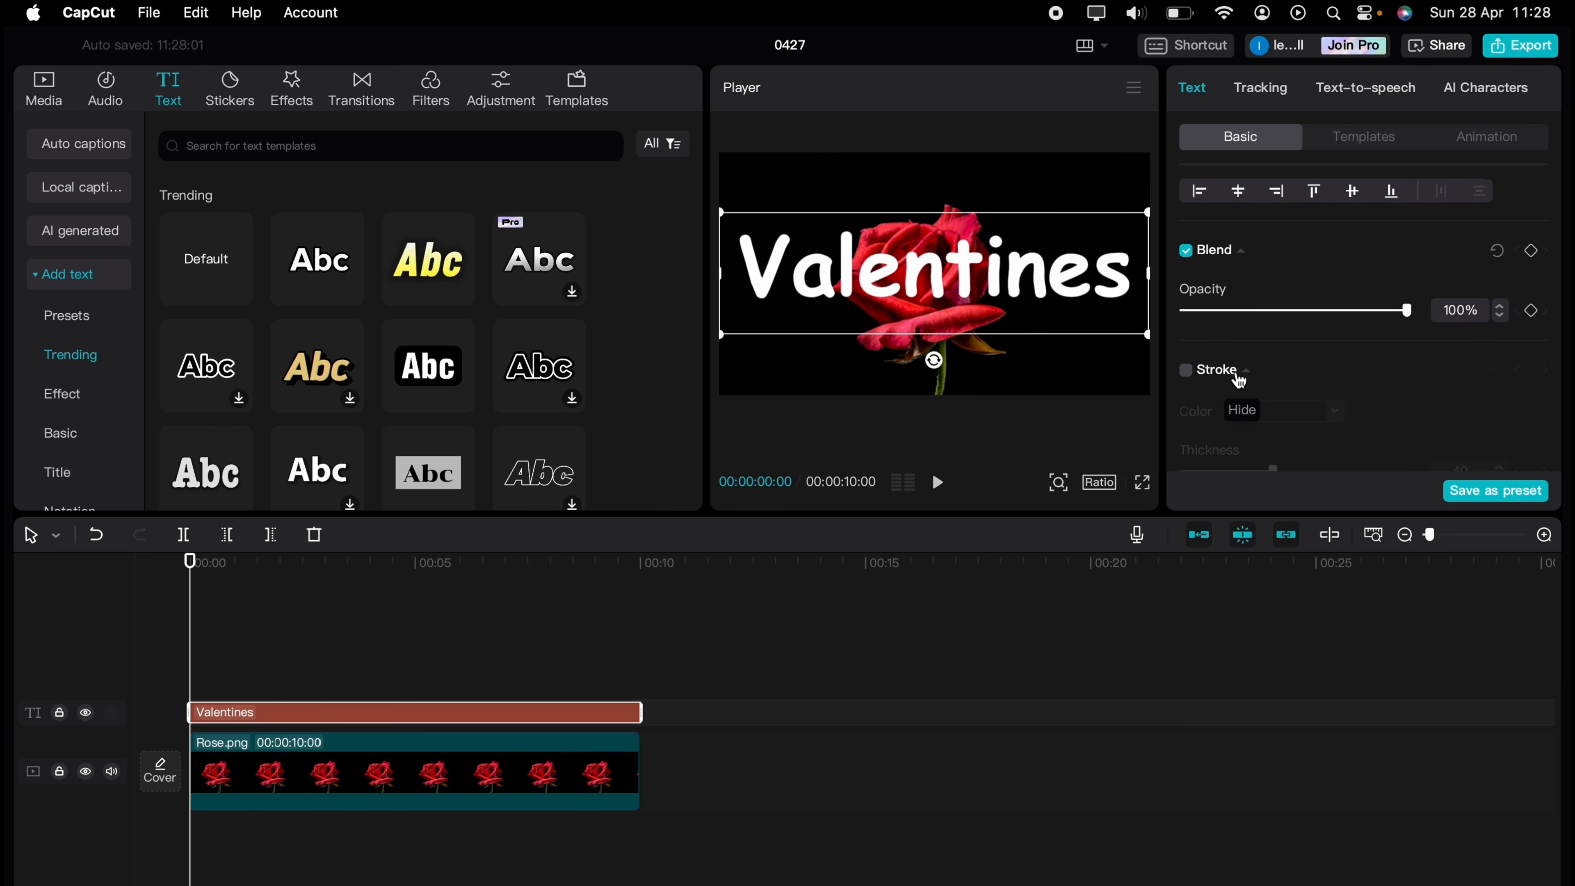
{"action": "left_click", "coordinate": [1187, 370]}
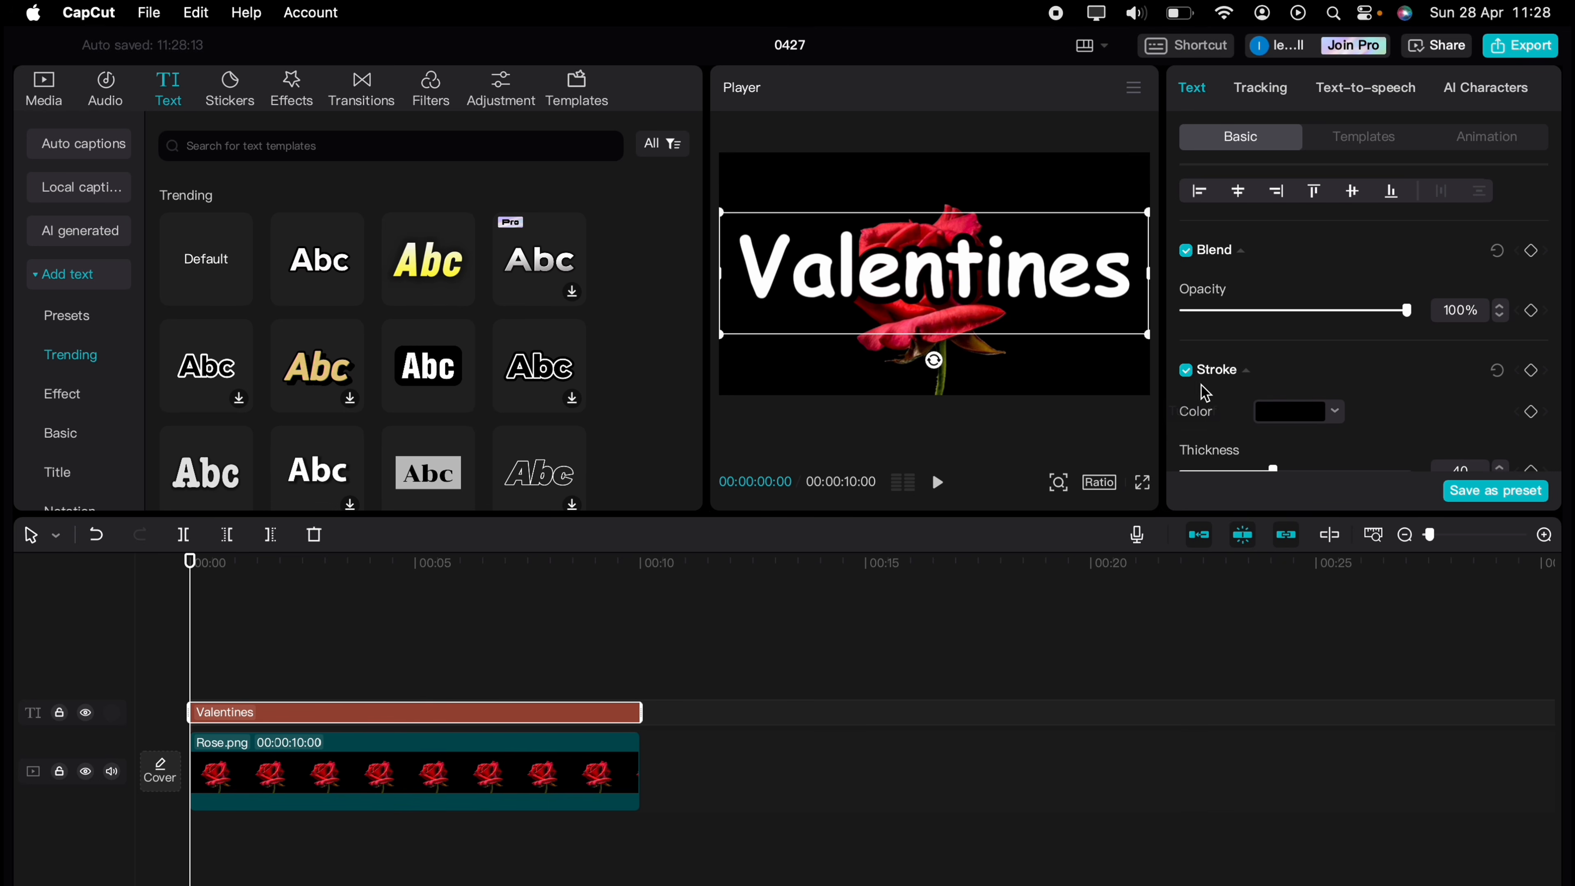
{"action": "scroll", "coordinate": [1203, 388], "scroll_direction": "down", "scroll_amount": 2}
{"action": "left_click", "coordinate": [1293, 364]}
{"action": "left_click_drag", "start_coordinate": [1273, 454], "coordinate": [1189, 369]}
{"action": "left_click", "coordinate": [1203, 374]}
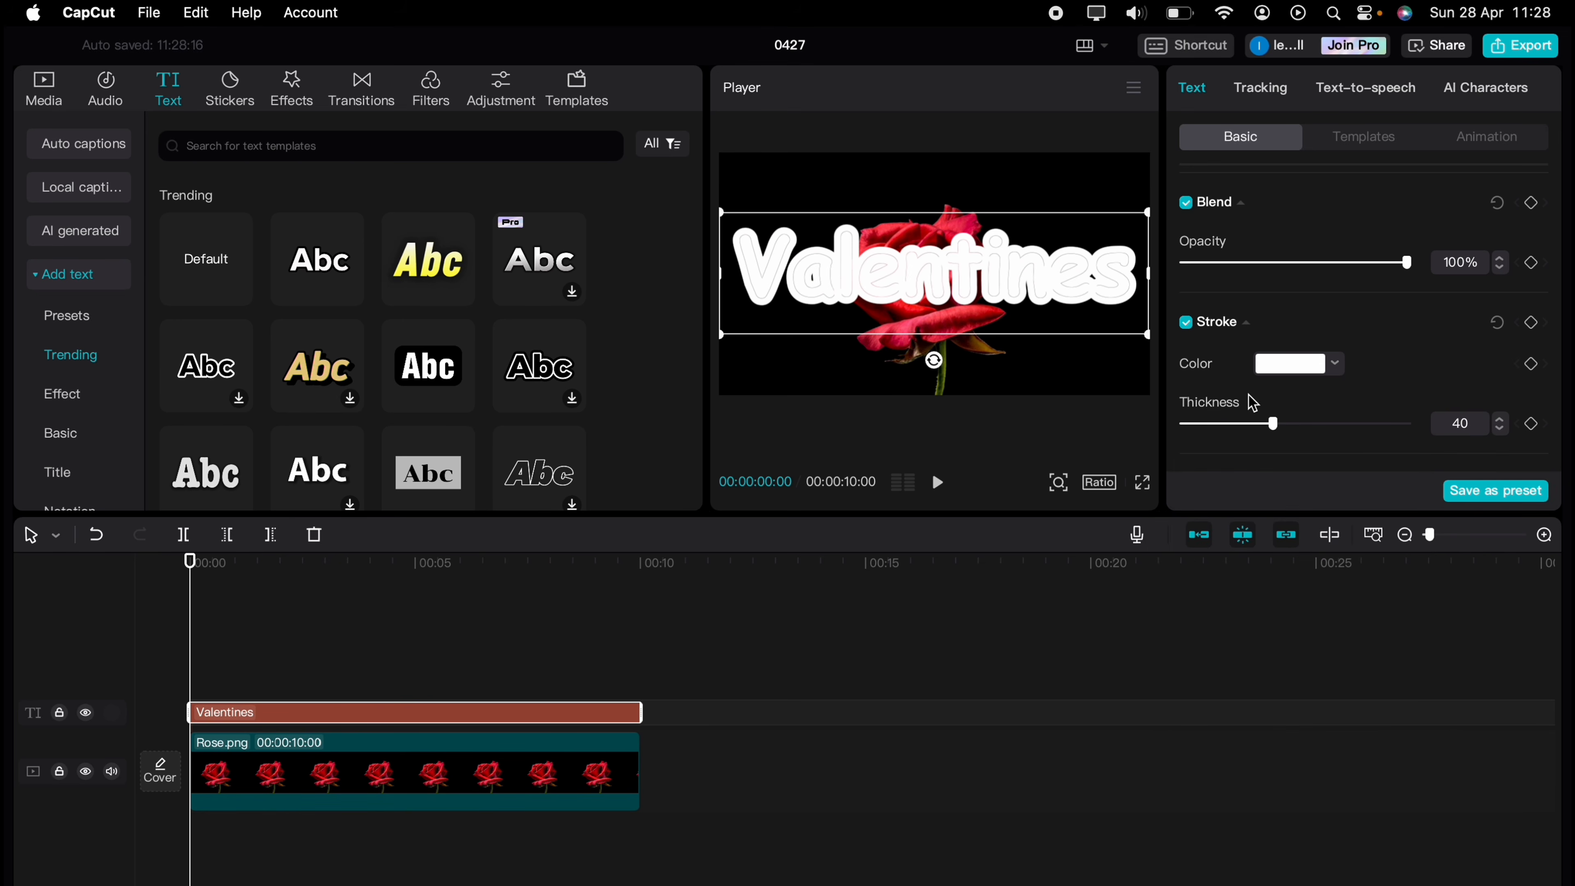
{"action": "left_click", "coordinate": [1272, 424]}
{"action": "left_click_drag", "start_coordinate": [1272, 426], "coordinate": [1202, 427]}
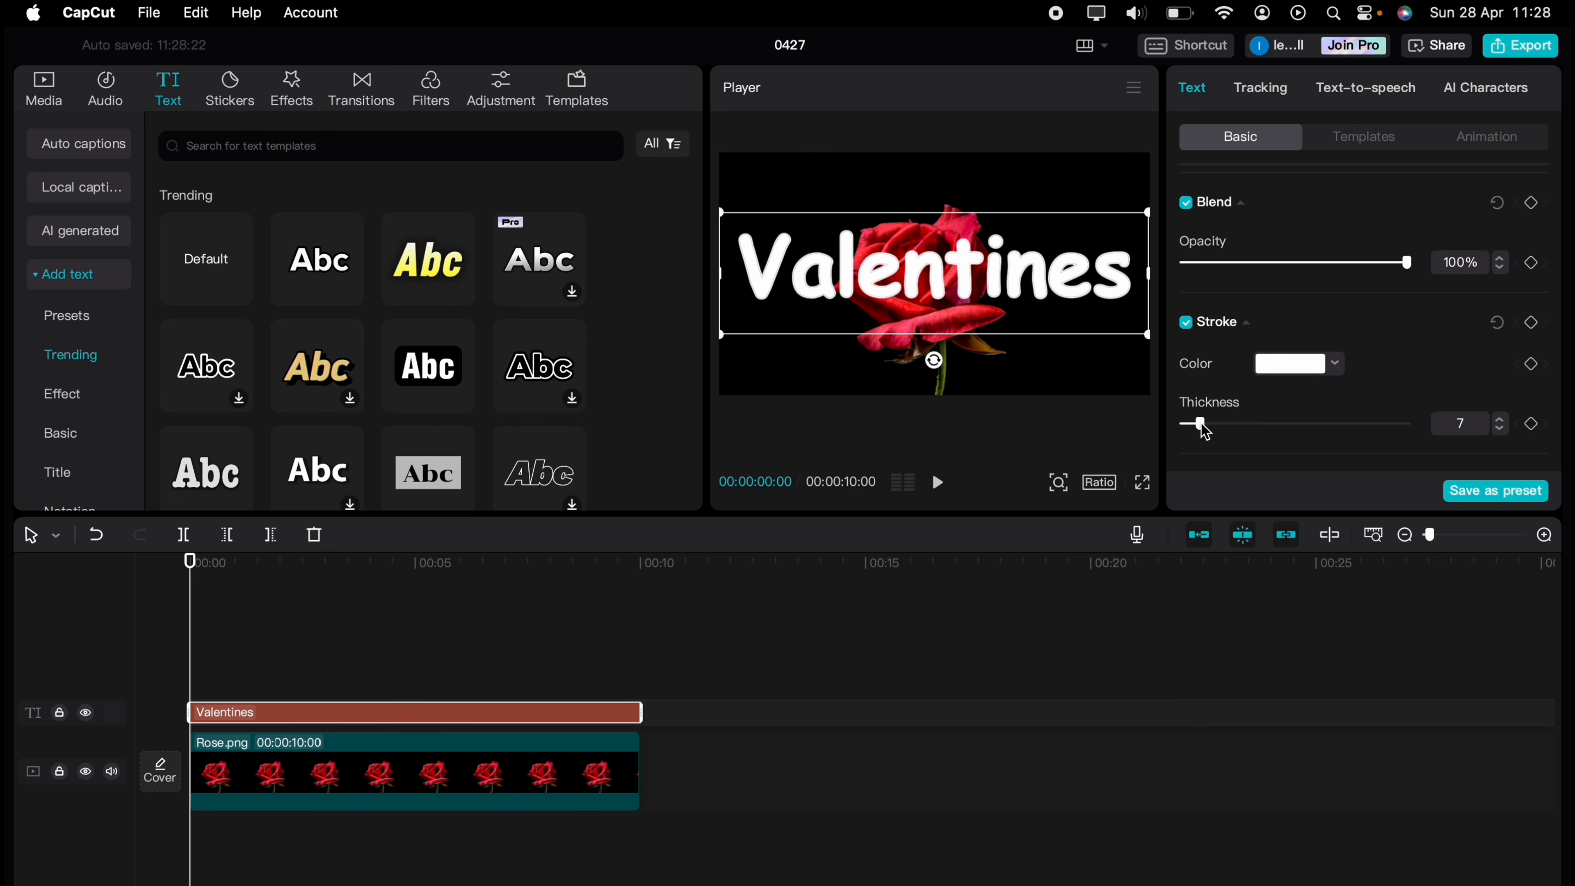
Layer a second Rose.png above the Valentines text and paste a copy of the text directly after the original.
{"action": "left_click", "coordinate": [53, 98]}
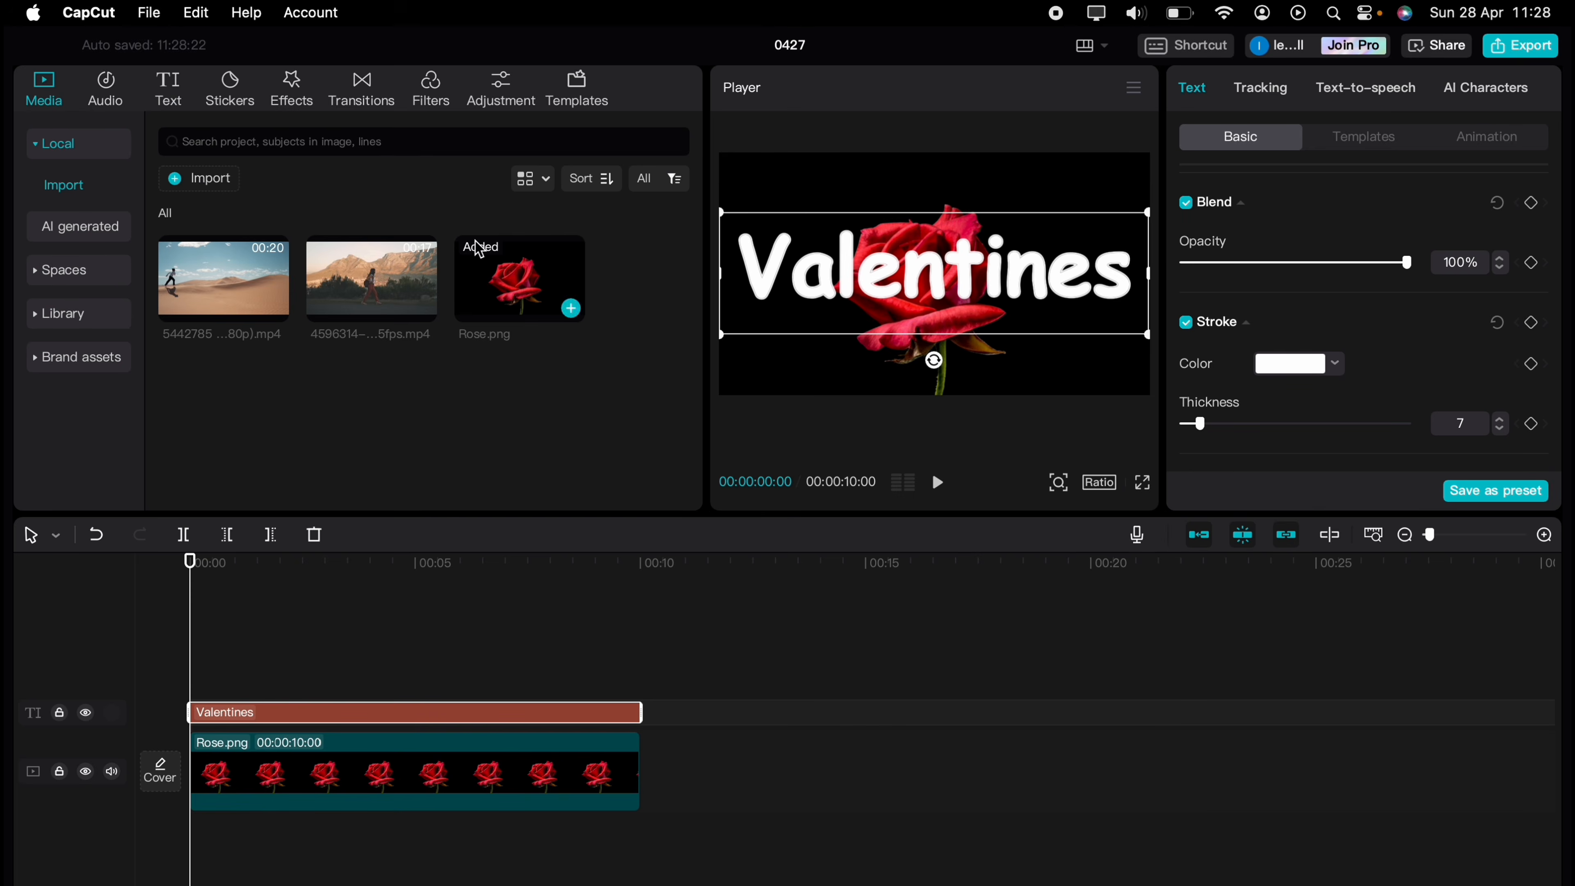
{"action": "left_click_drag", "start_coordinate": [504, 261], "coordinate": [197, 645]}
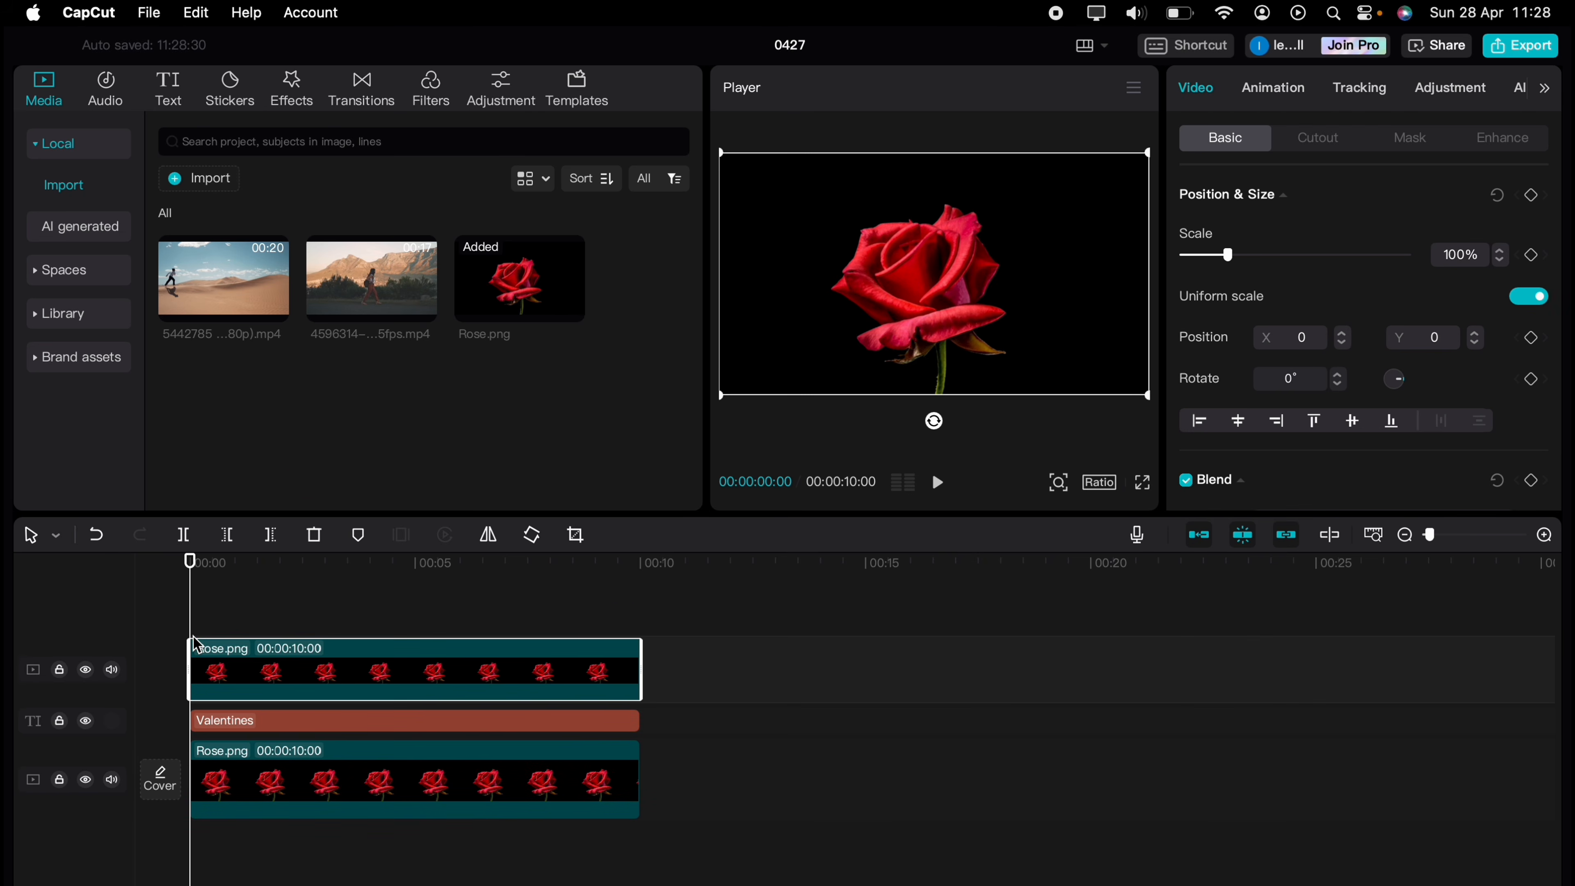
{"action": "left_click", "coordinate": [389, 724]}
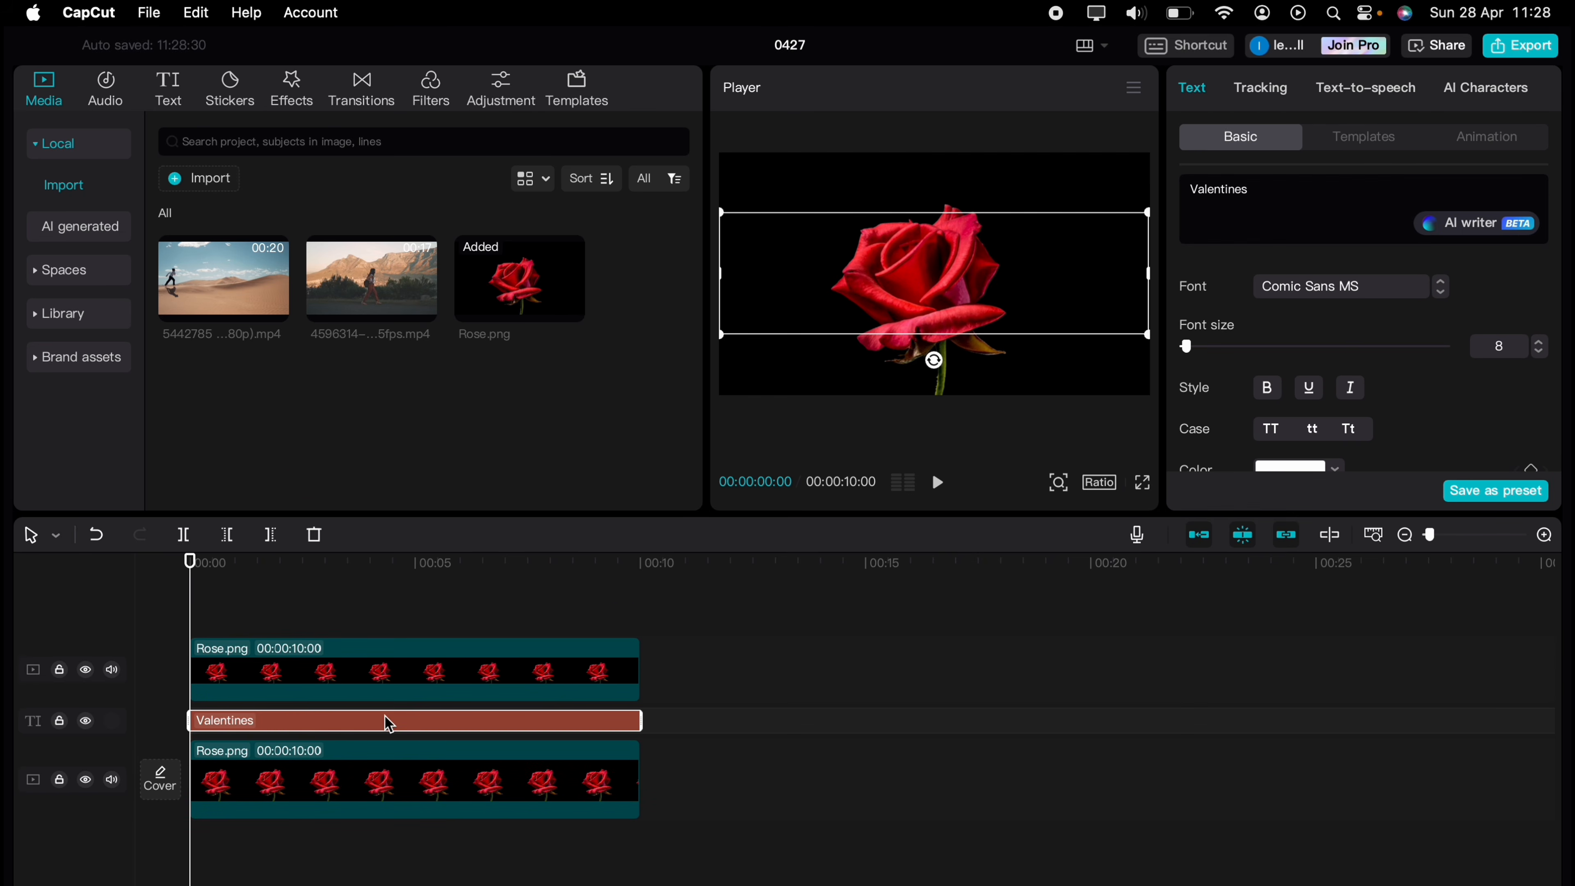
{"action": "left_click", "coordinate": [644, 605]}
{"action": "key", "text": "cmd+v"}
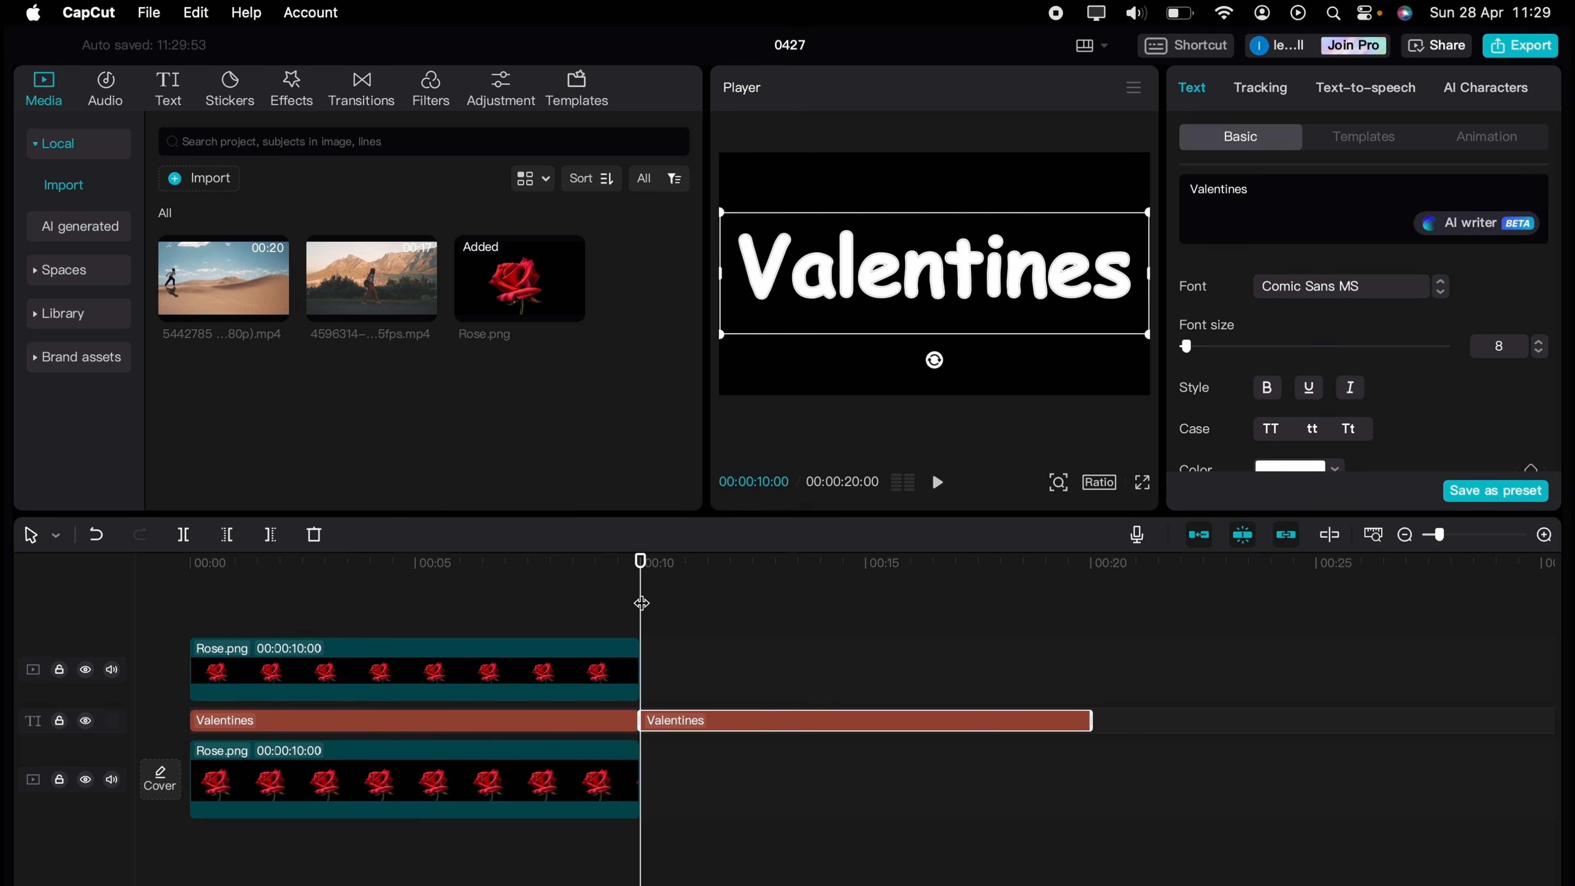
Set the fill color of the copied Valentines text to black (000000).
{"action": "left_click", "coordinate": [650, 602]}
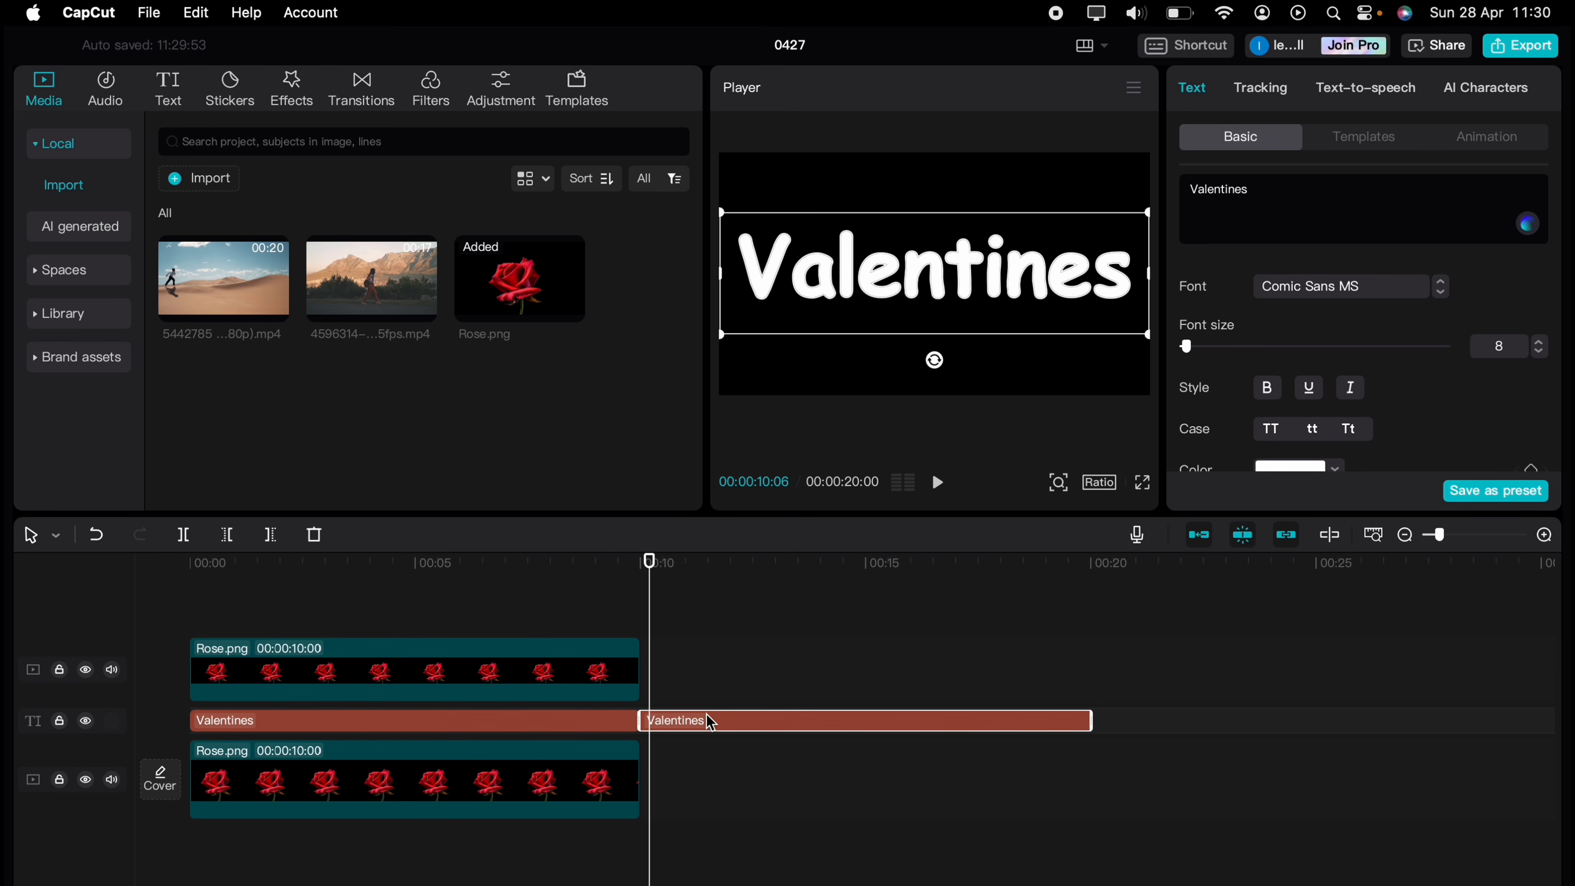
{"action": "scroll", "coordinate": [1274, 422], "scroll_direction": "down", "scroll_amount": 2}
{"action": "left_click", "coordinate": [1274, 422]}
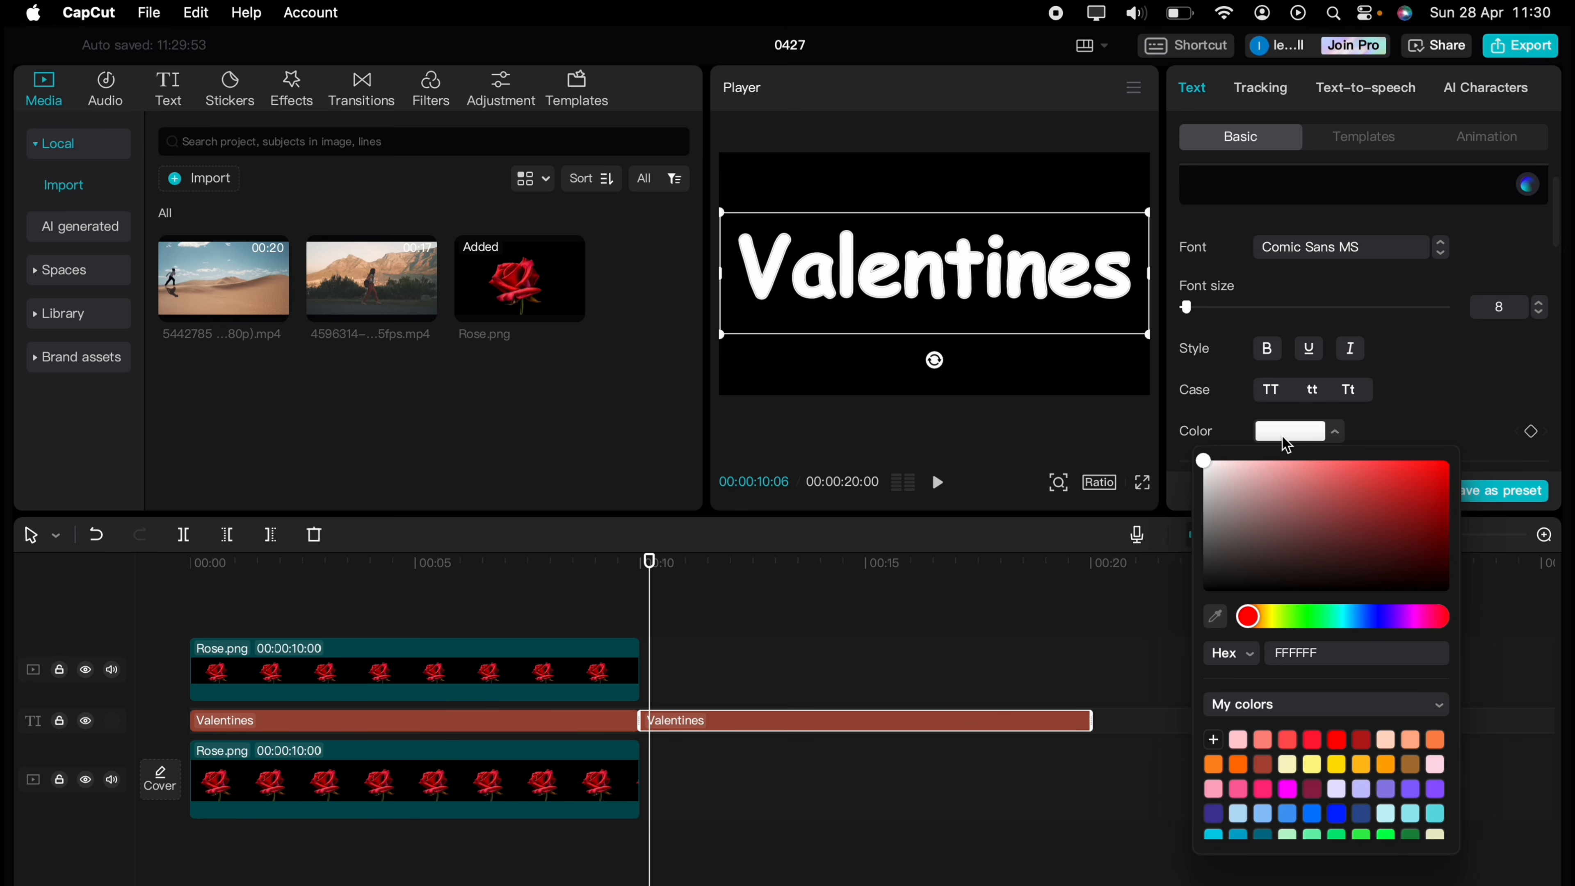
{"action": "left_click_drag", "start_coordinate": [1221, 528], "coordinate": [1517, 639]}
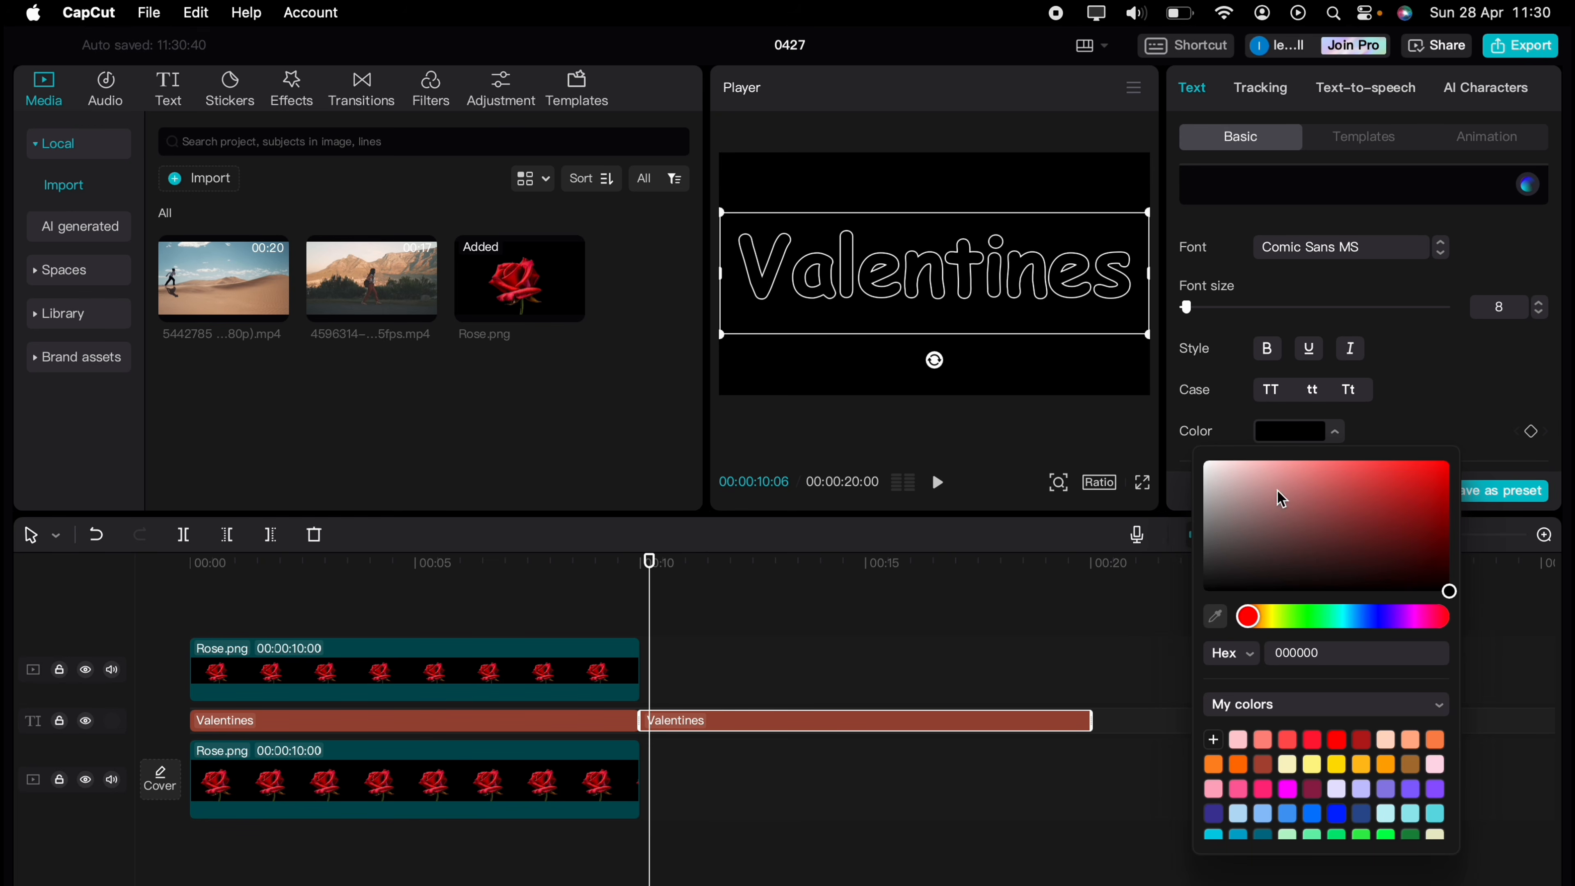
{"action": "left_click", "coordinate": [1232, 372]}
Raise the stroke thickness of the copied Valentines text to 10.
{"action": "scroll", "coordinate": [1242, 394], "scroll_direction": "down", "scroll_amount": 5}
{"action": "scroll", "coordinate": [1243, 394], "scroll_direction": "down", "scroll_amount": 10}
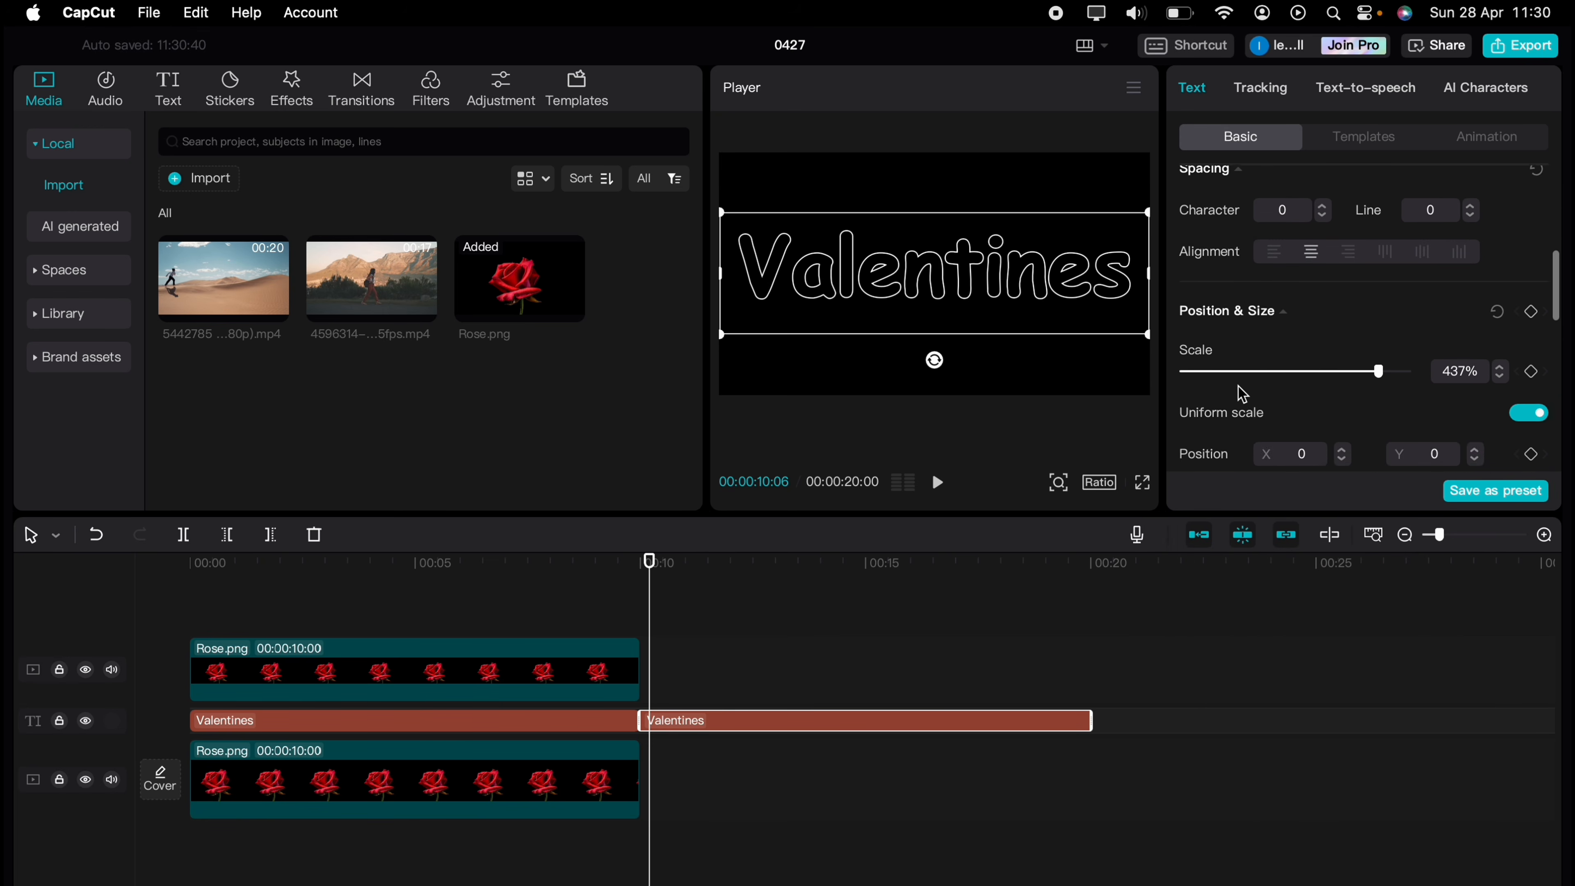
{"action": "scroll", "coordinate": [1242, 394], "scroll_direction": "down", "scroll_amount": 8}
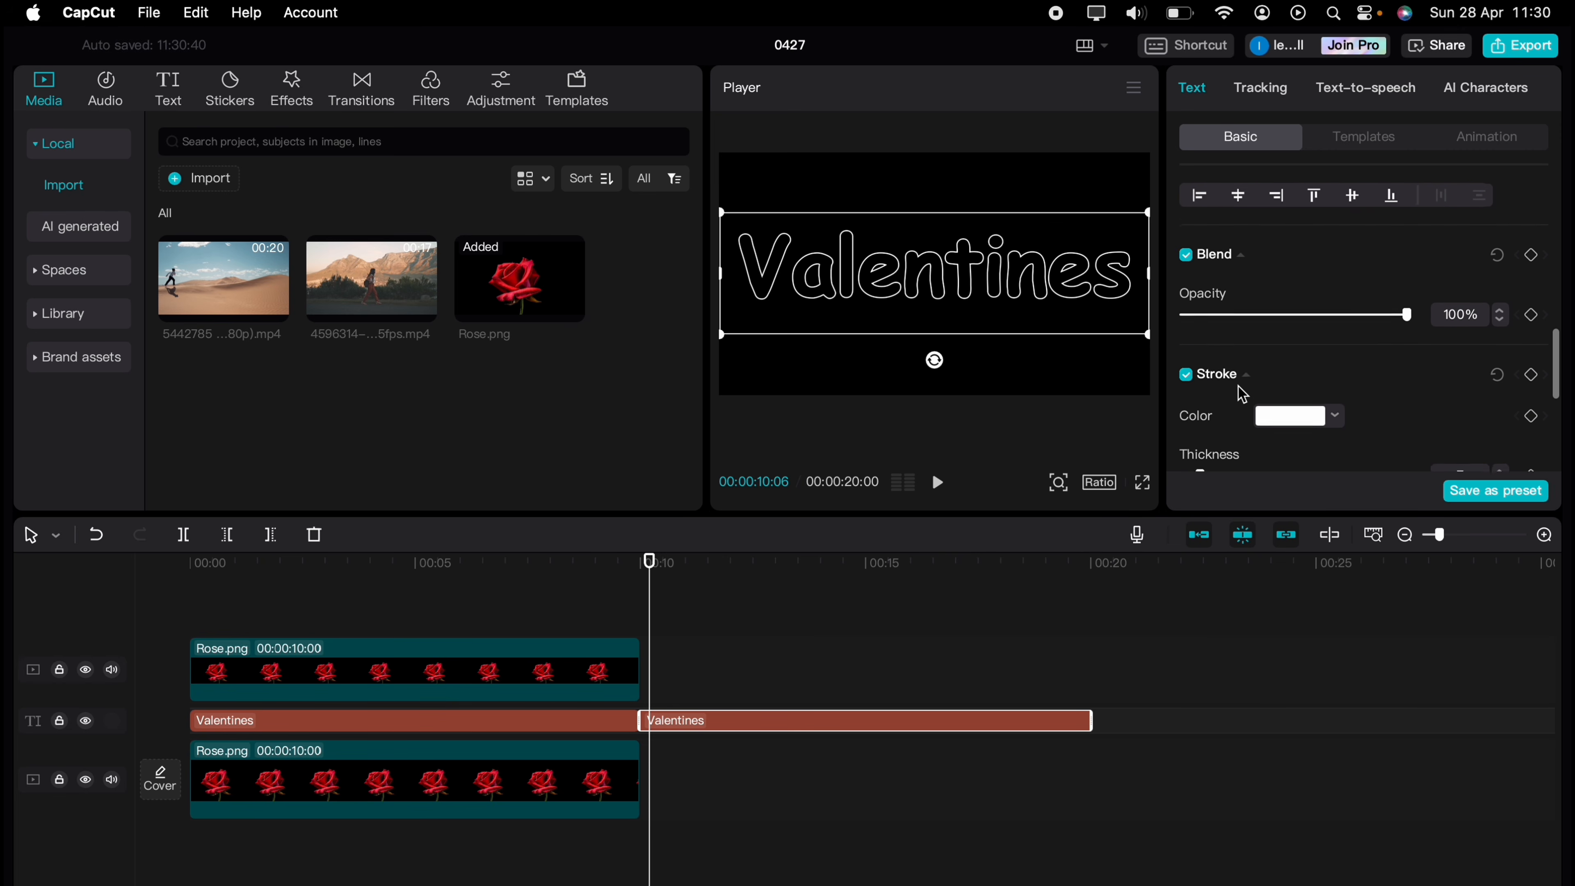
{"action": "left_click", "coordinate": [1501, 335]}
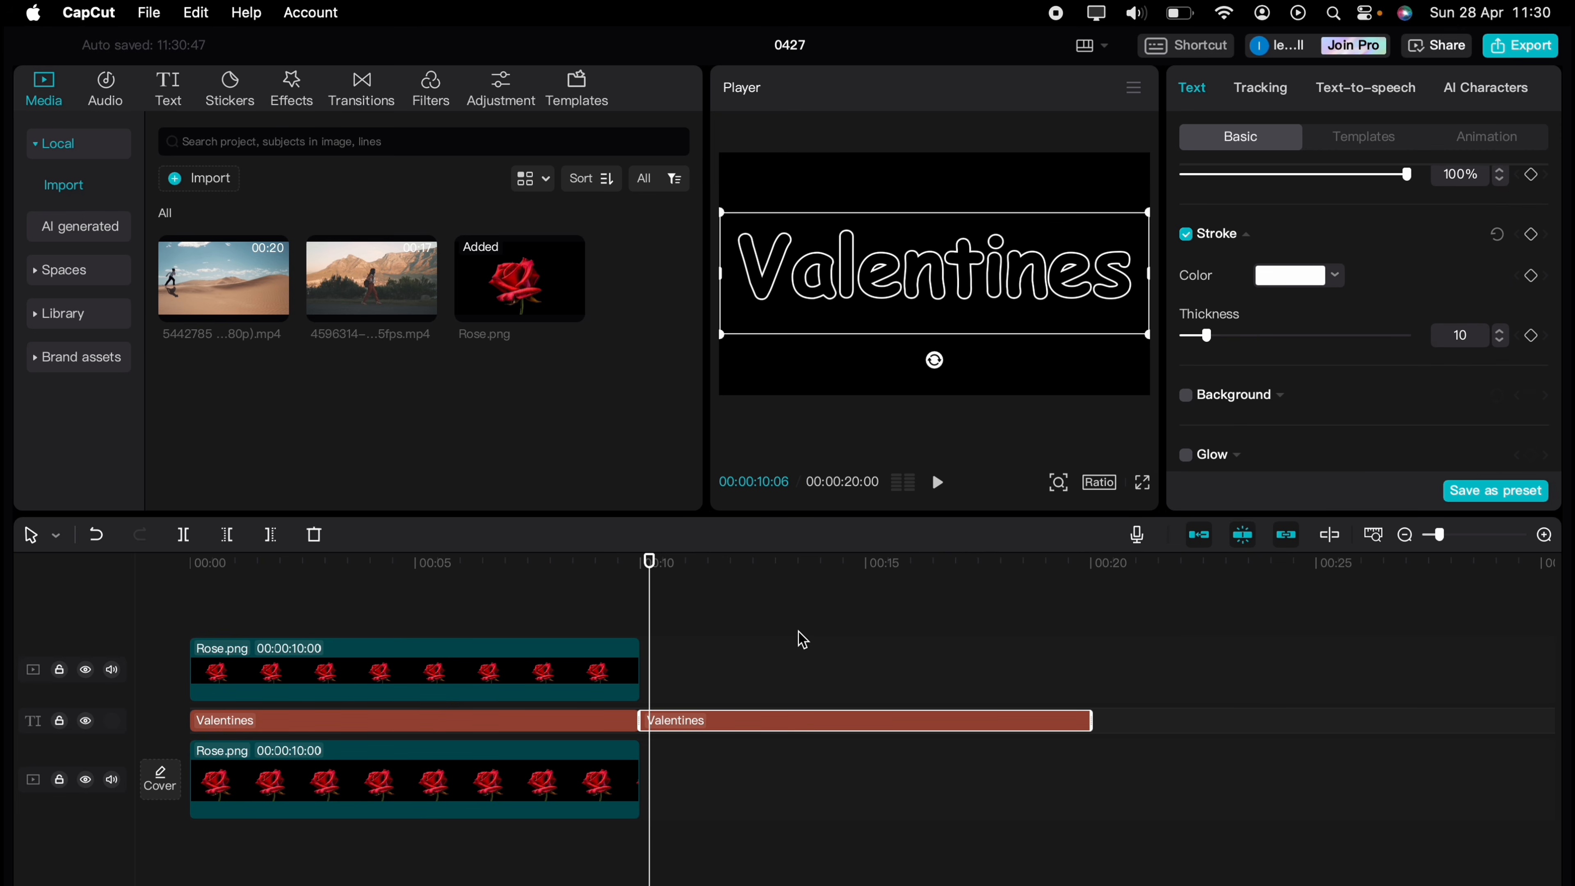
Add the library's black clip beneath the copied Valentines text and trim the text to the black clip's length.
{"action": "left_click", "coordinate": [75, 313]}
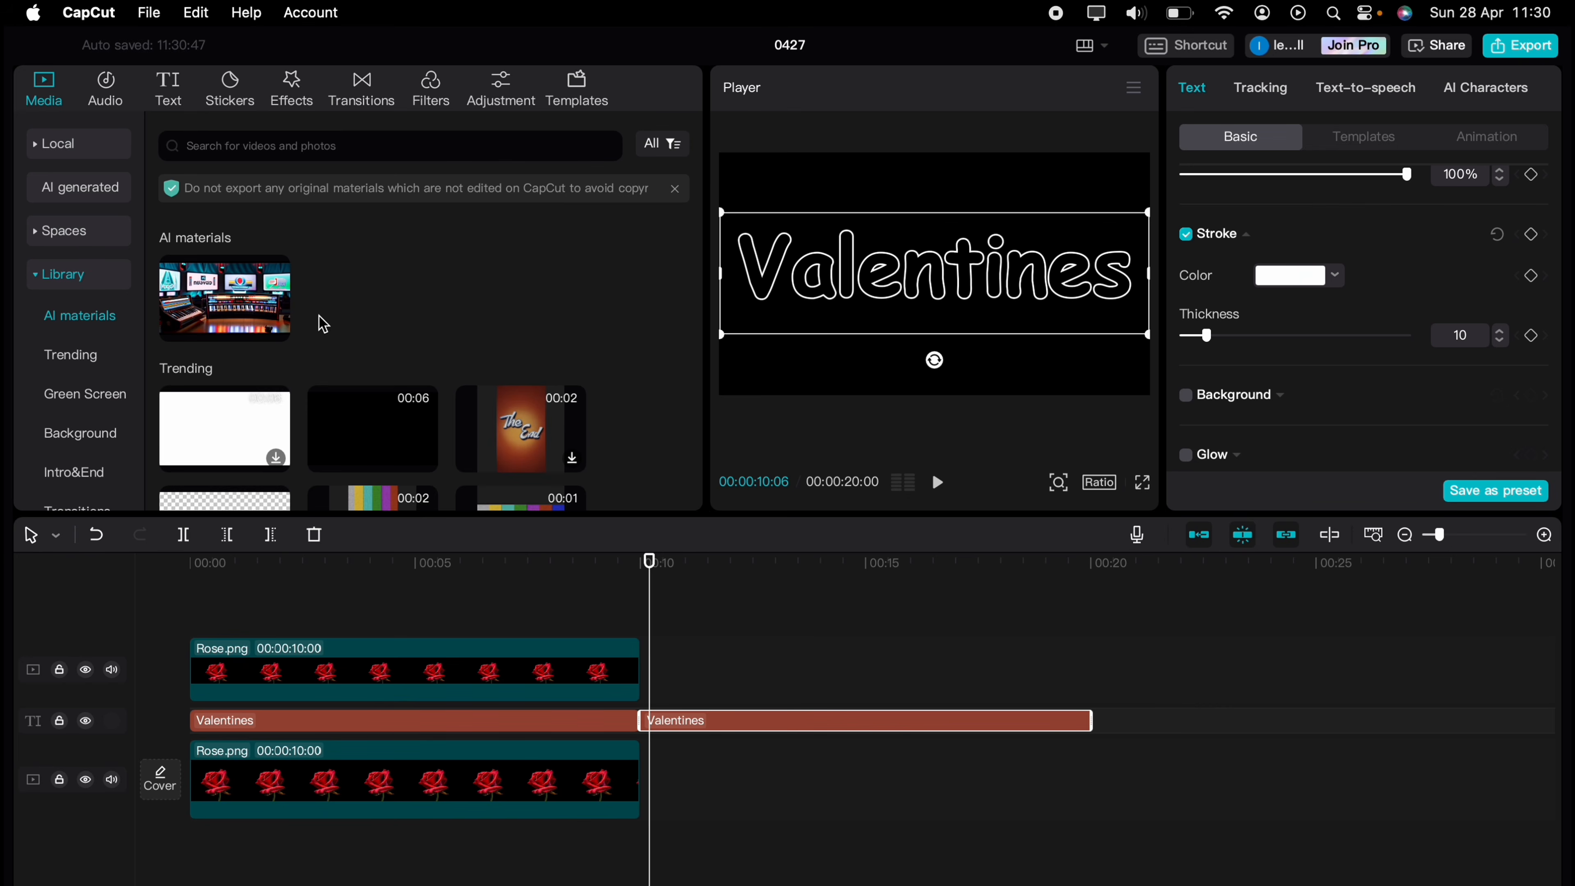
{"action": "scroll", "coordinate": [335, 348], "scroll_direction": "down", "scroll_amount": 1}
{"action": "left_click_drag", "start_coordinate": [369, 389], "coordinate": [668, 795]}
{"action": "left_click", "coordinate": [1079, 720]}
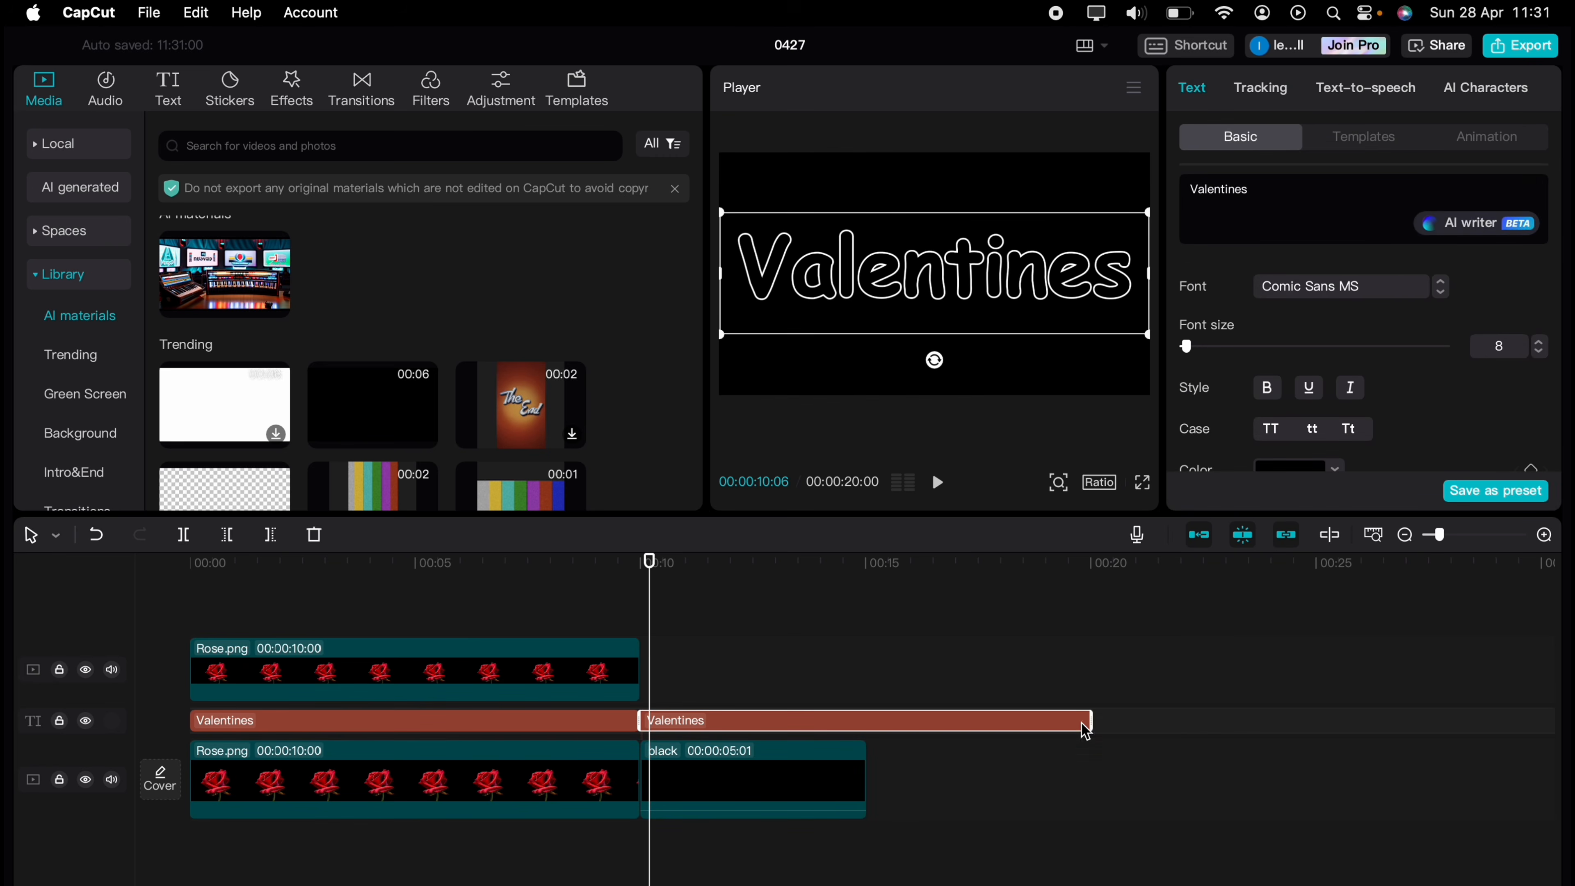
{"action": "left_click_drag", "start_coordinate": [1090, 721], "coordinate": [868, 721]}
Combine the copied text and black clip into a compound clip and place it on a new top track at the timeline's start.
{"action": "left_click", "coordinate": [831, 703]}
{"action": "left_click", "coordinate": [744, 787]}
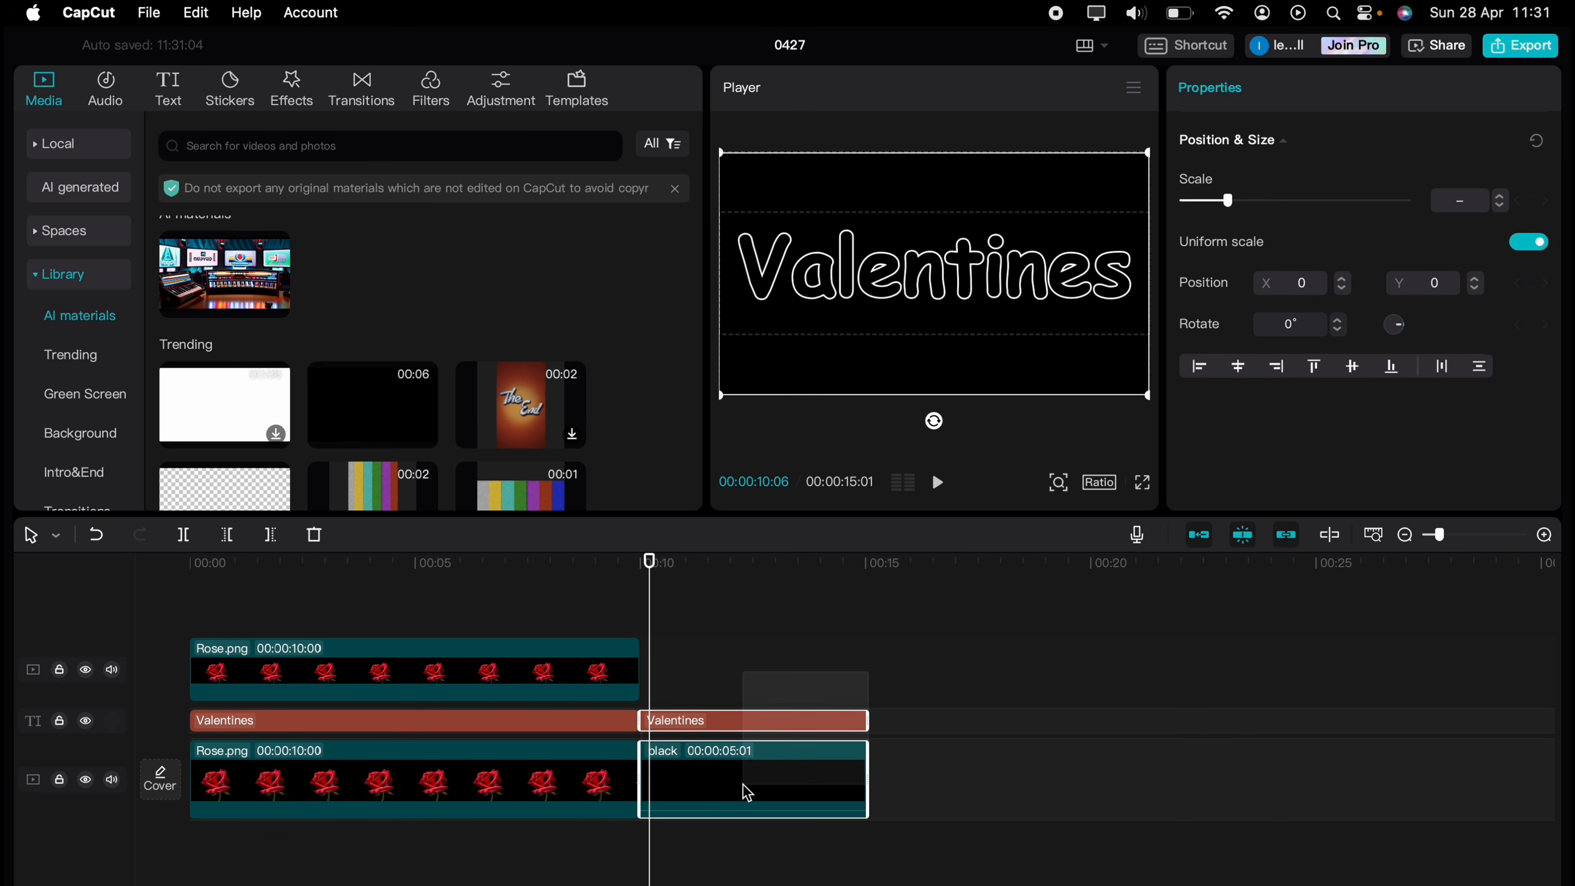
{"action": "right_click", "coordinate": [746, 792]}
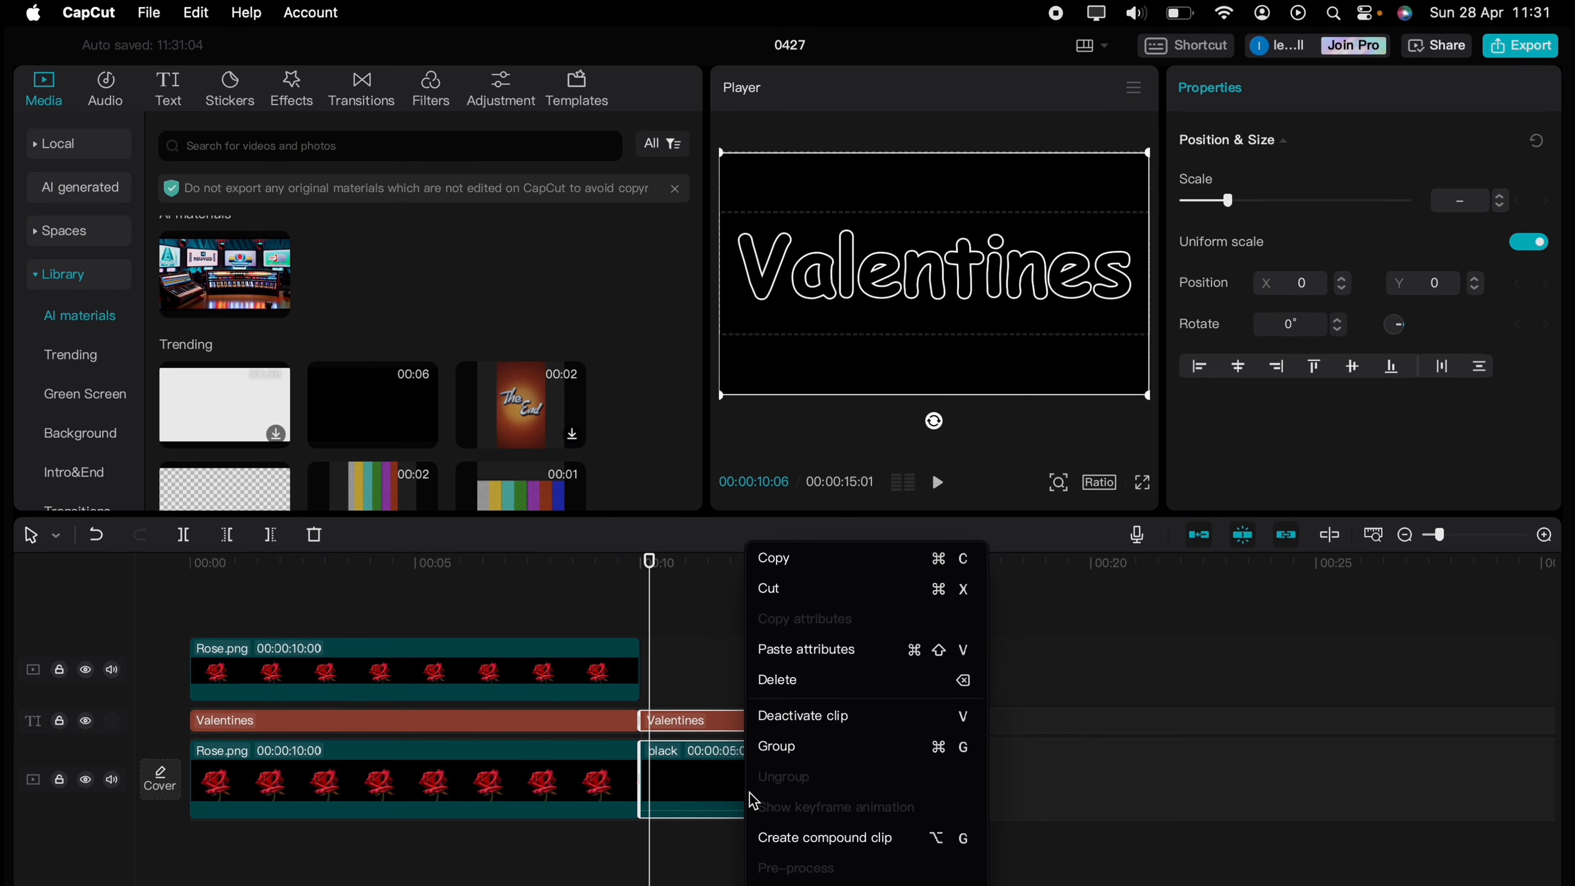
{"action": "left_click", "coordinate": [768, 836]}
{"action": "left_click_drag", "start_coordinate": [748, 788], "coordinate": [333, 600]}
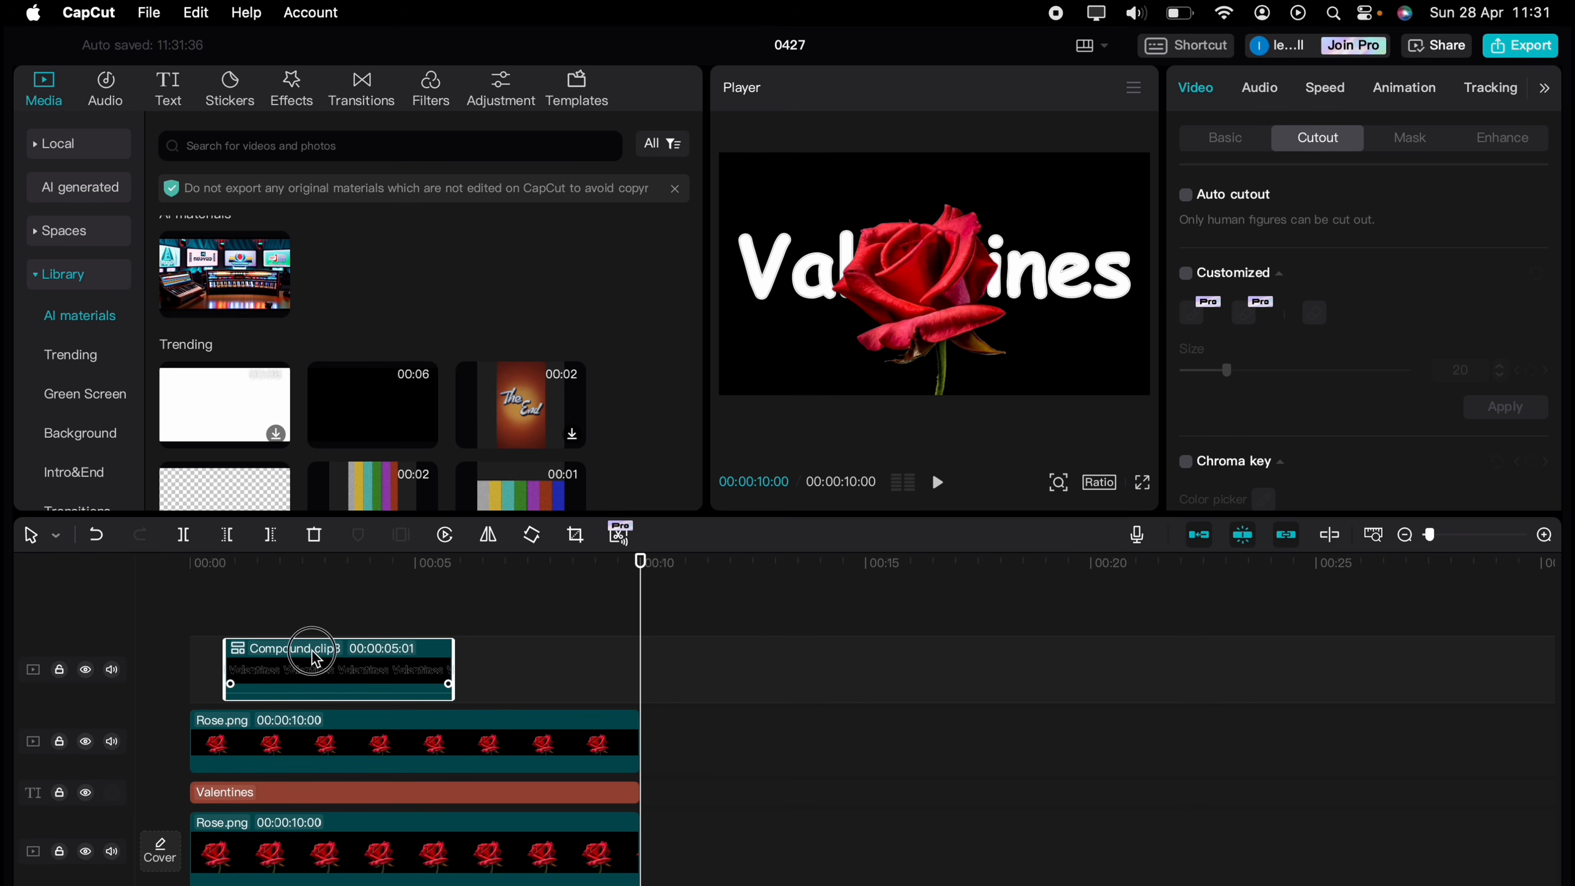
{"action": "left_click_drag", "start_coordinate": [310, 657], "coordinate": [274, 657]}
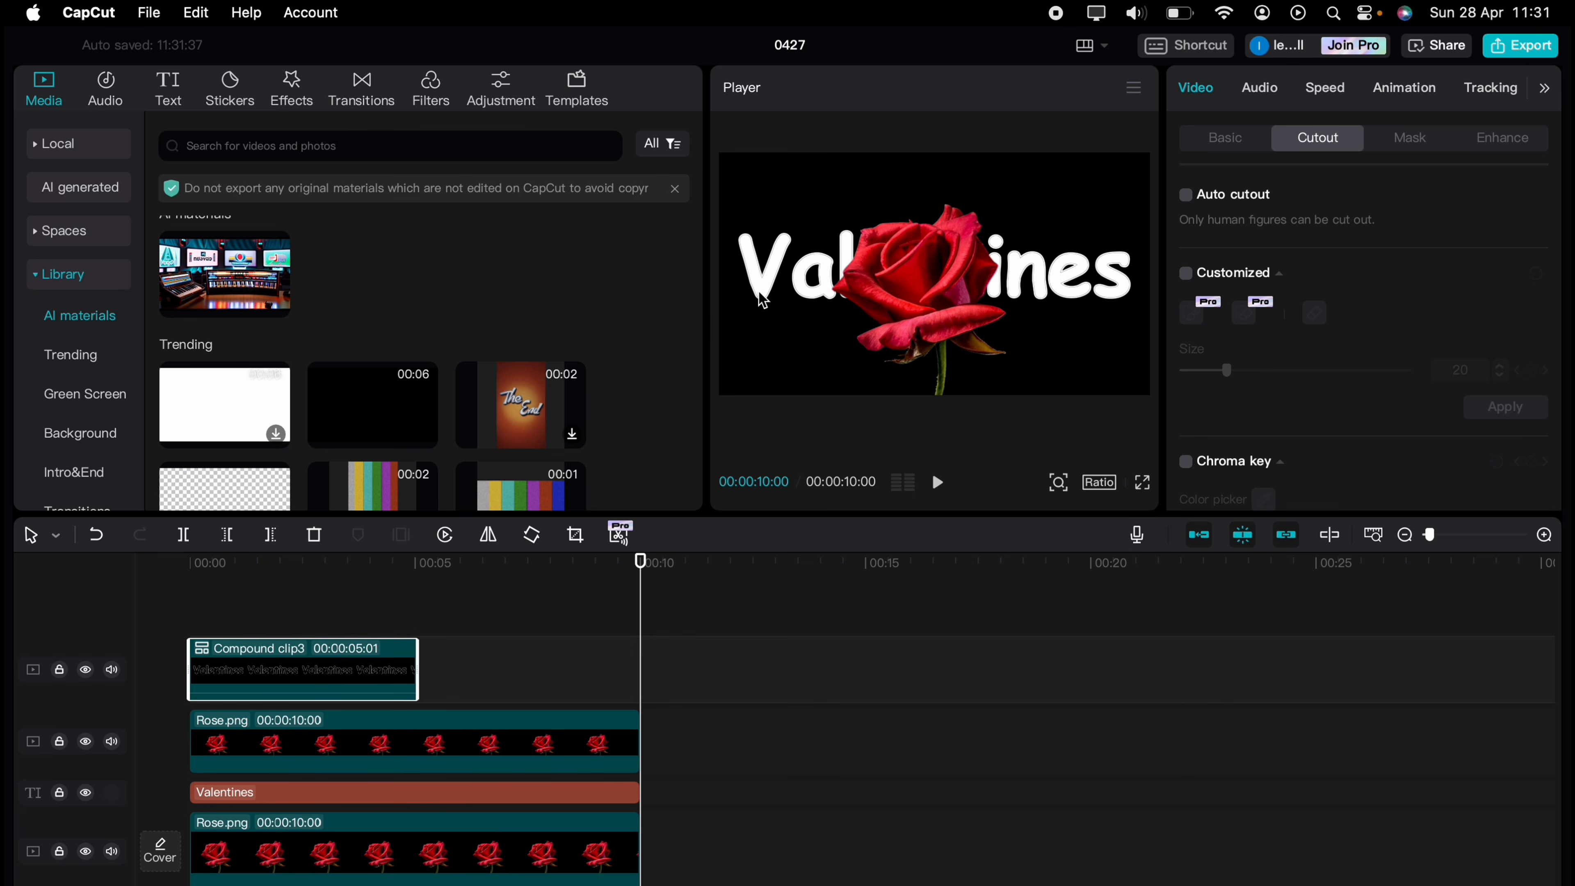
Slow the compound clip to 0.5x speed and cut off the excess past the 10-second mark.
{"action": "left_click", "coordinate": [1321, 88]}
{"action": "left_click_drag", "start_coordinate": [1233, 226], "coordinate": [1204, 231]}
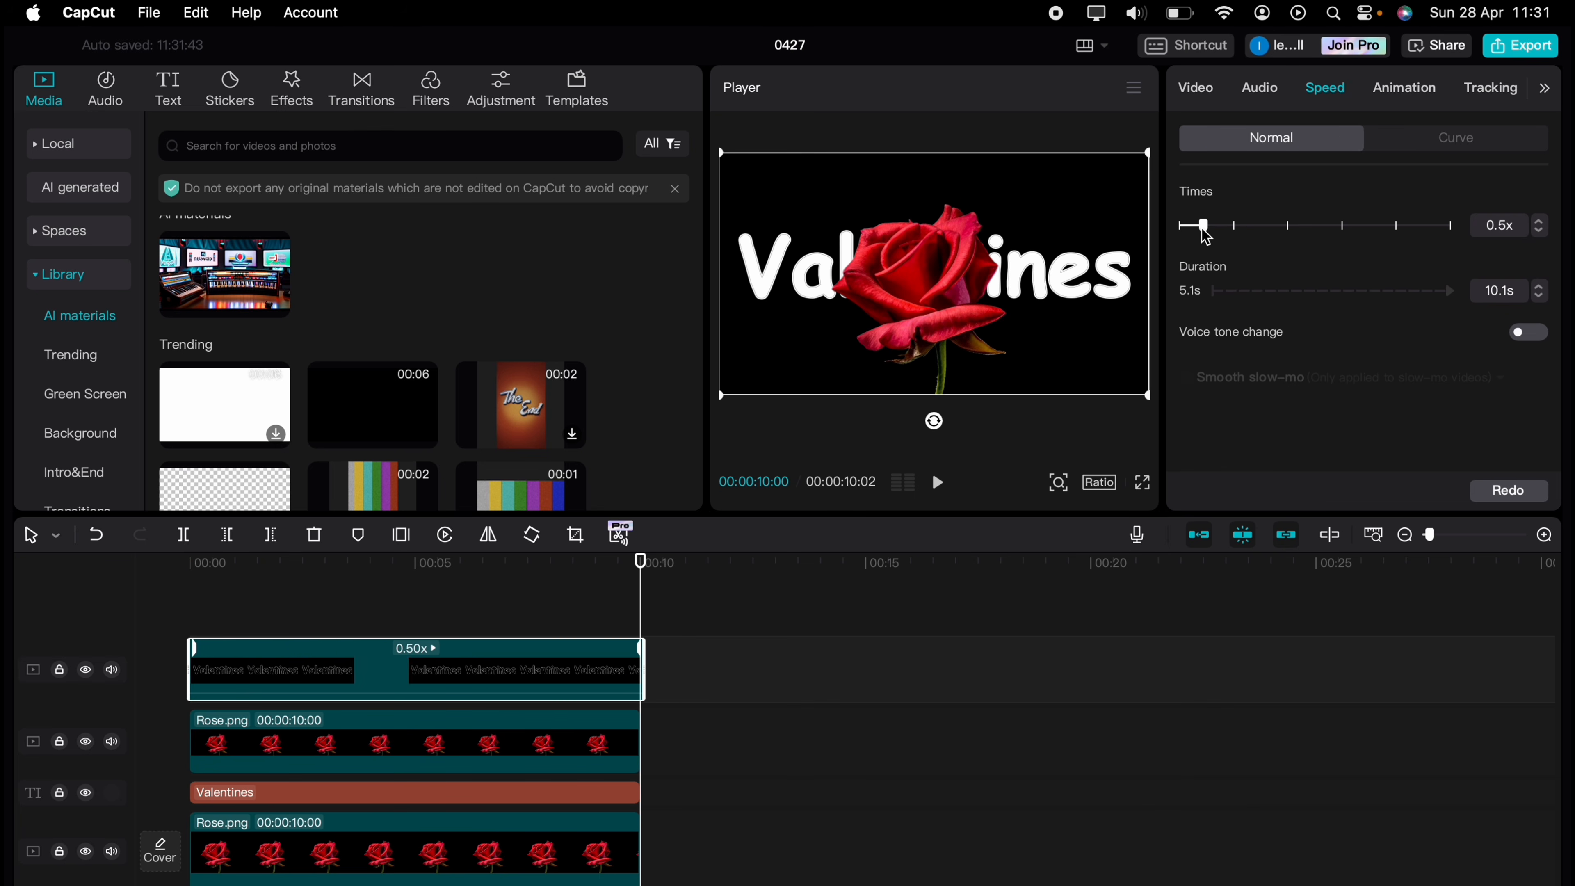
{"action": "key", "text": "super+b"}
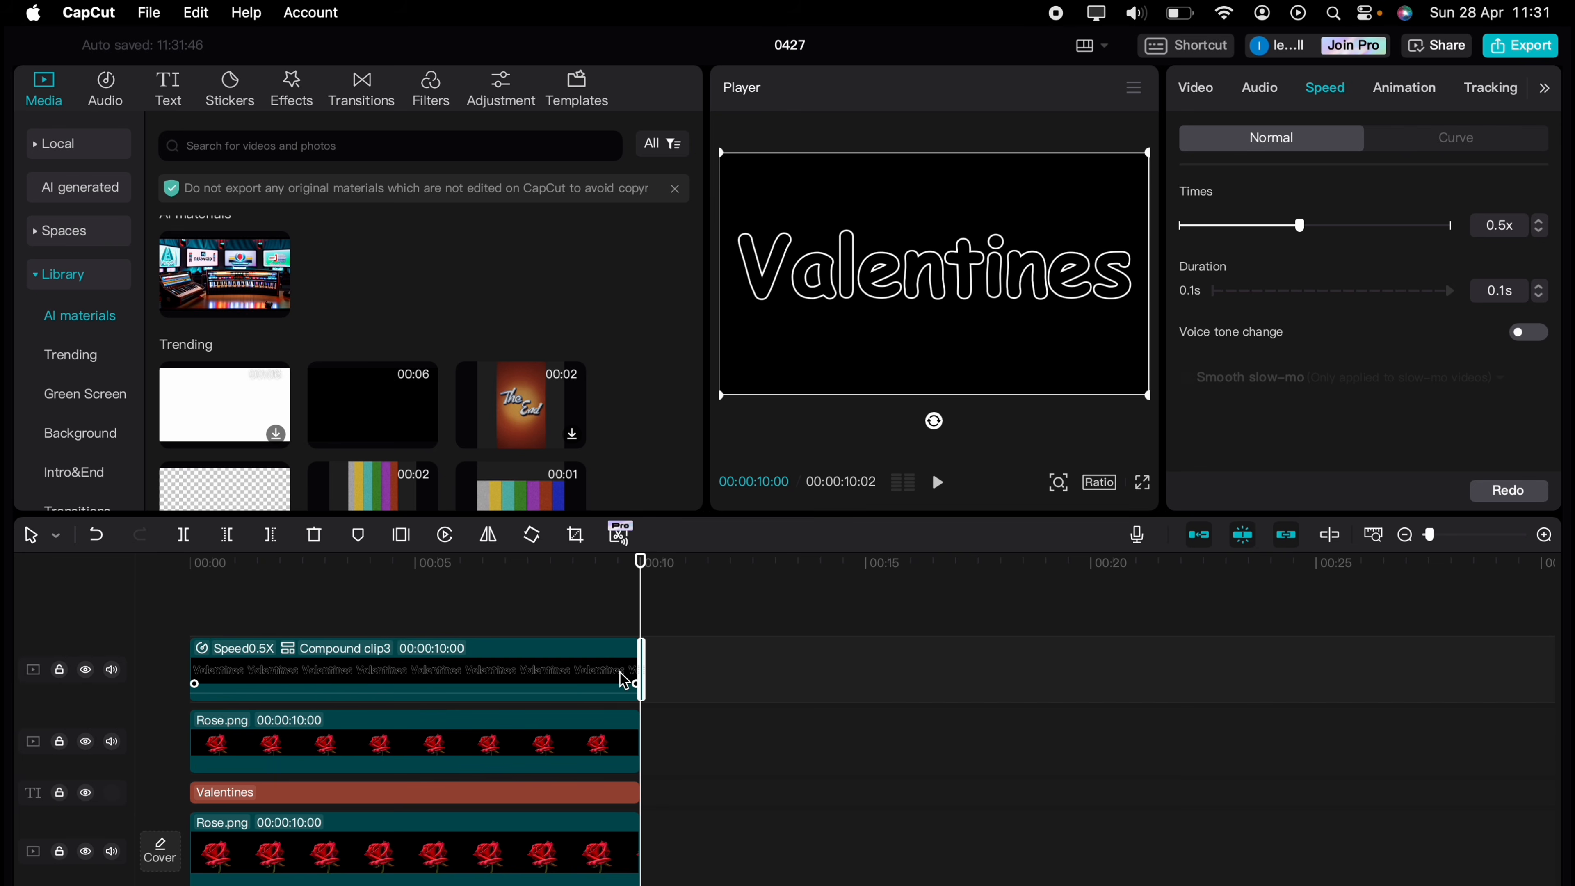
{"action": "key", "text": "Delete"}
Set the compound clip's blend mode to Brighten and check the outlined text over the rose in full-screen preview.
{"action": "left_click_drag", "start_coordinate": [232, 599], "coordinate": [190, 597]}
{"action": "left_click", "coordinate": [340, 671]}
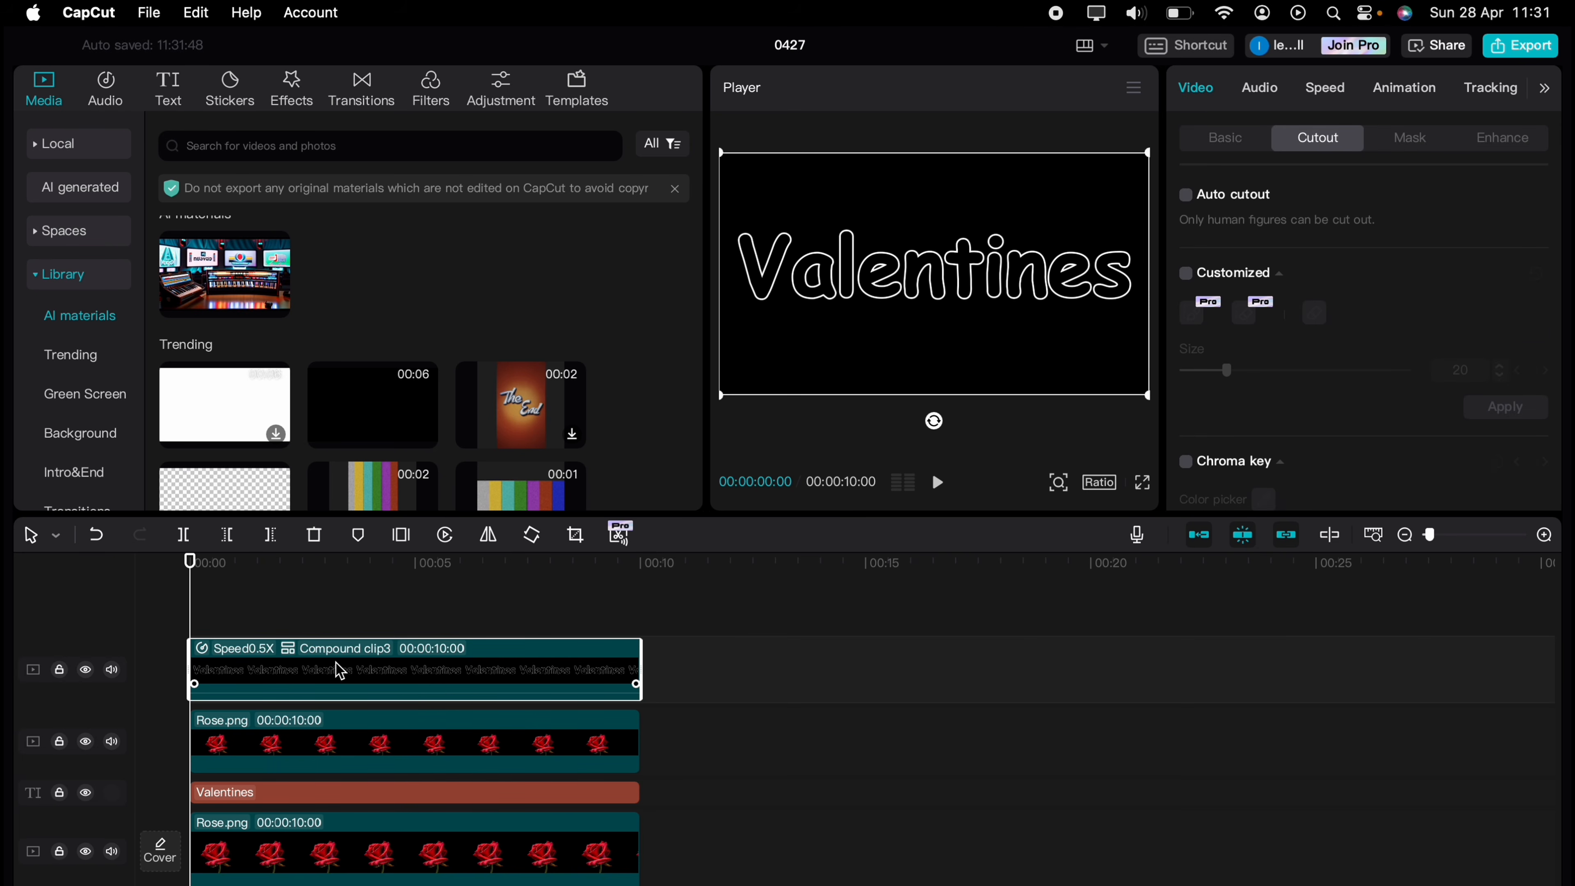
{"action": "left_click", "coordinate": [1225, 137]}
{"action": "scroll", "coordinate": [1253, 258], "scroll_direction": "down", "scroll_amount": 3}
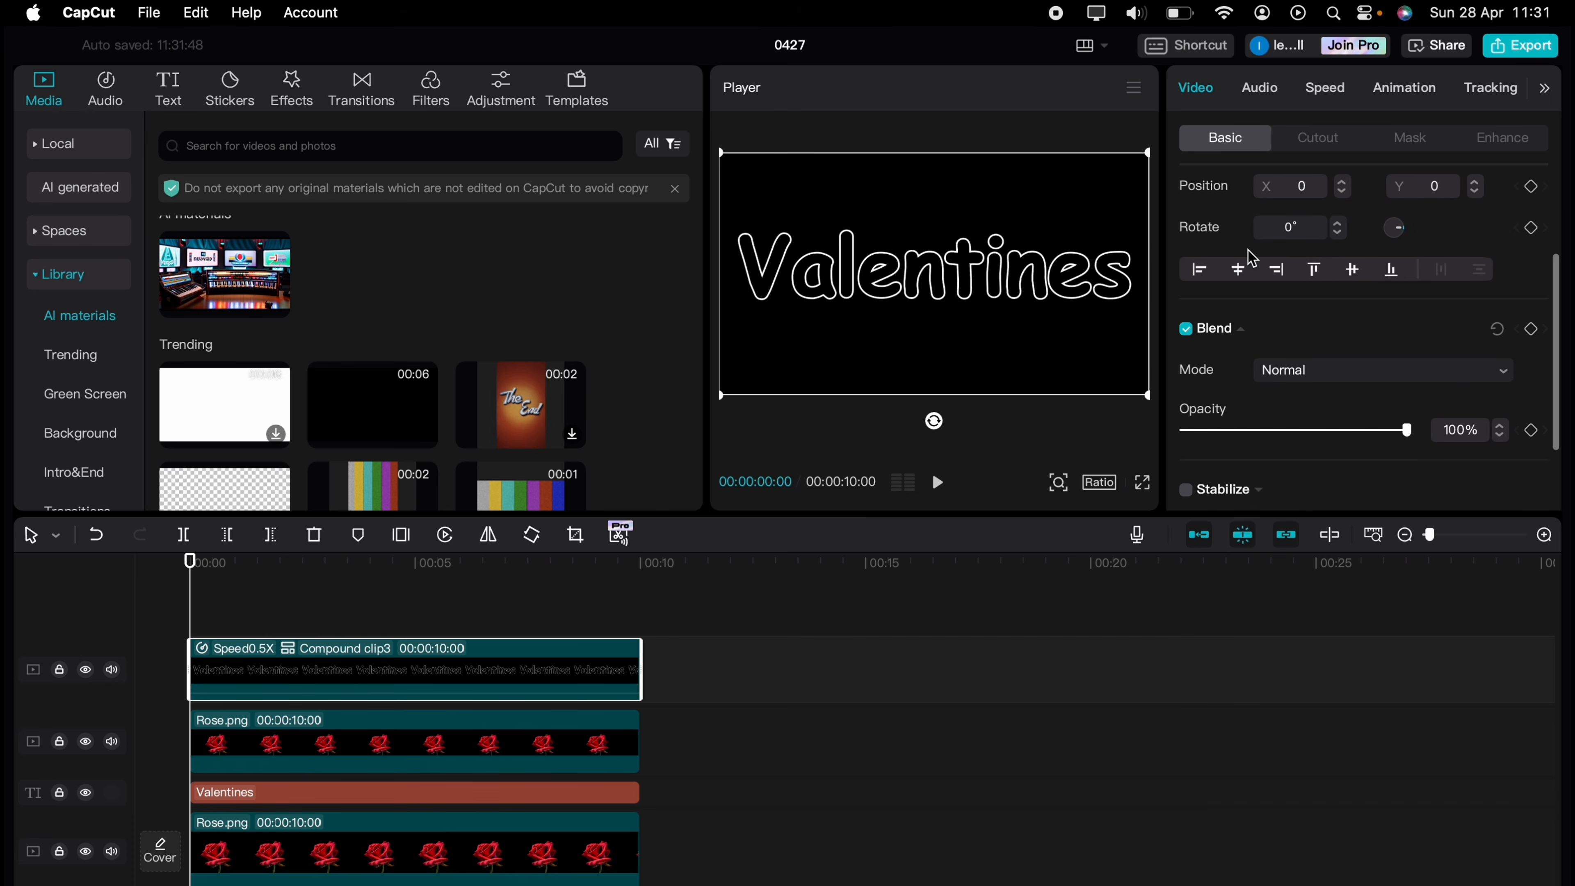
{"action": "left_click", "coordinate": [1295, 370]}
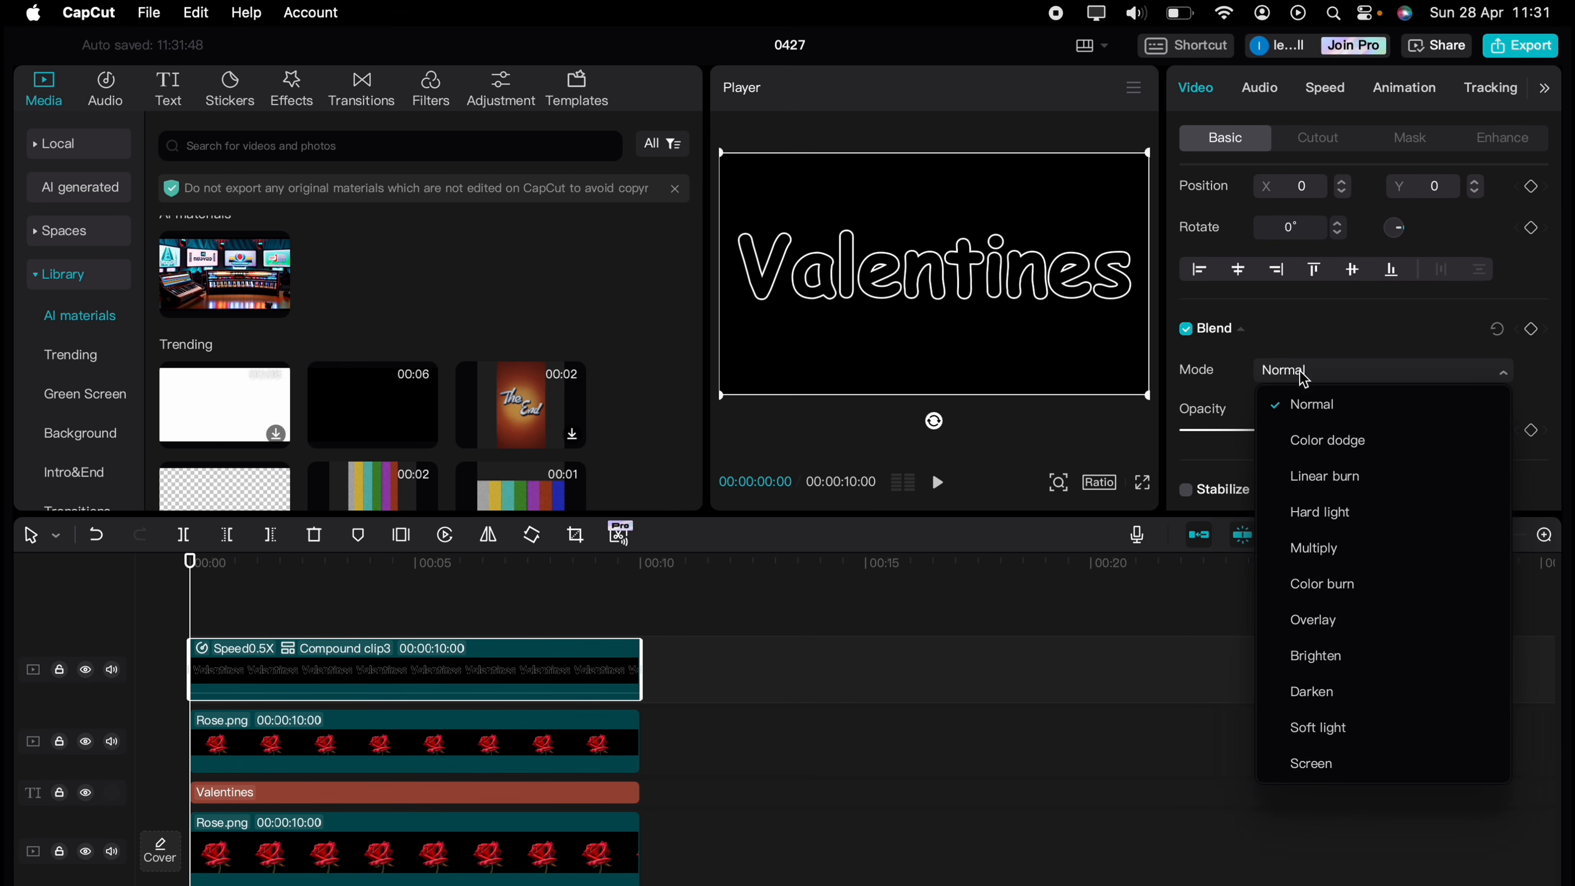
{"action": "left_click", "coordinate": [1312, 657]}
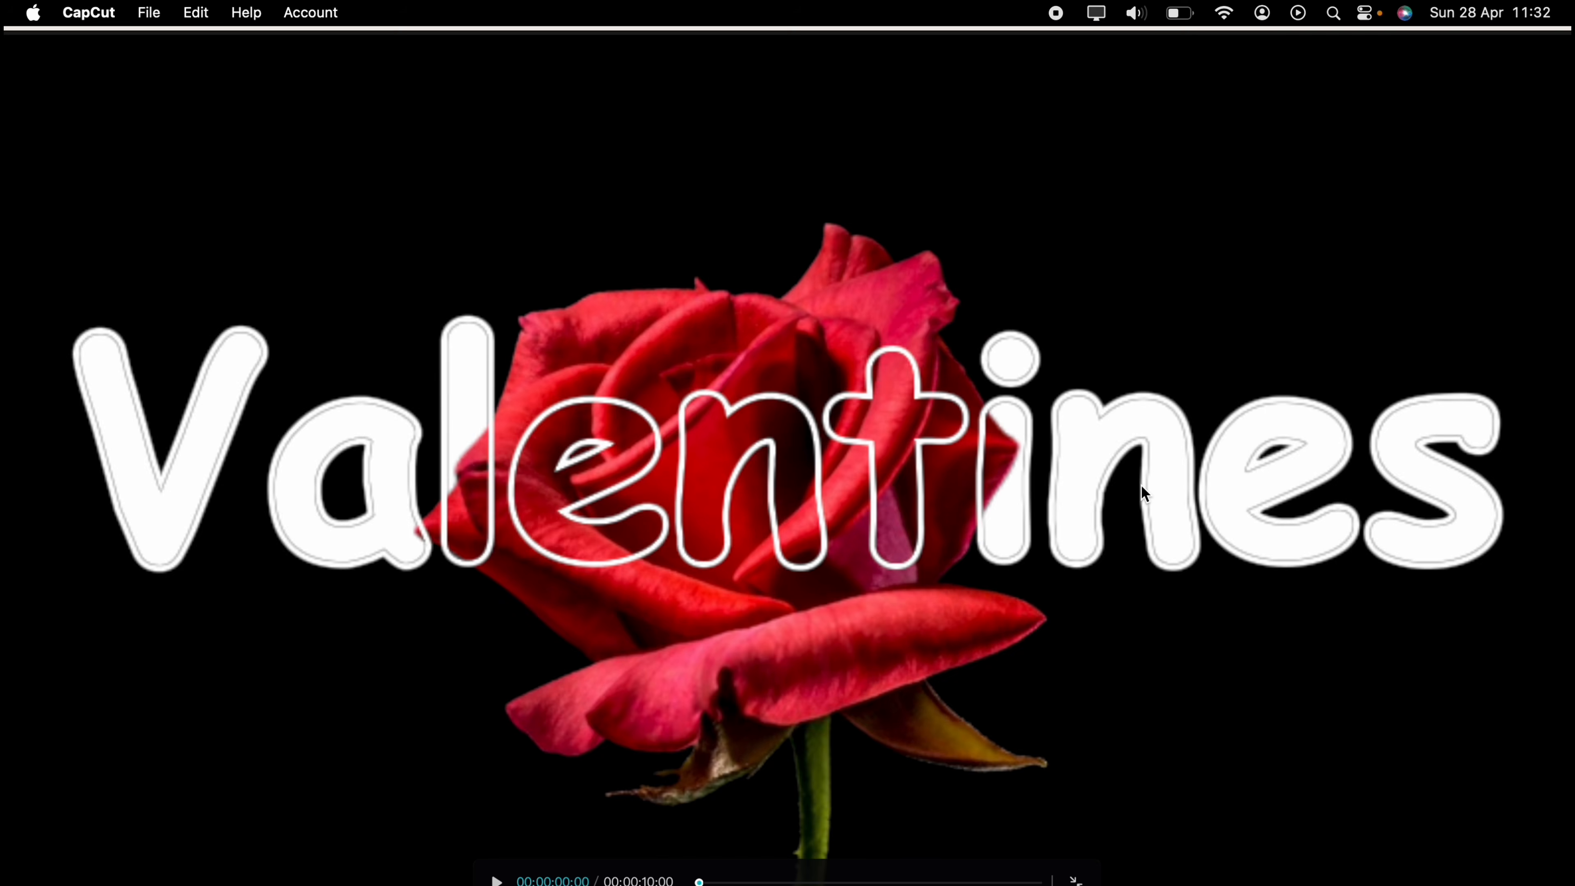
{"action": "left_click", "coordinate": [1142, 483]}
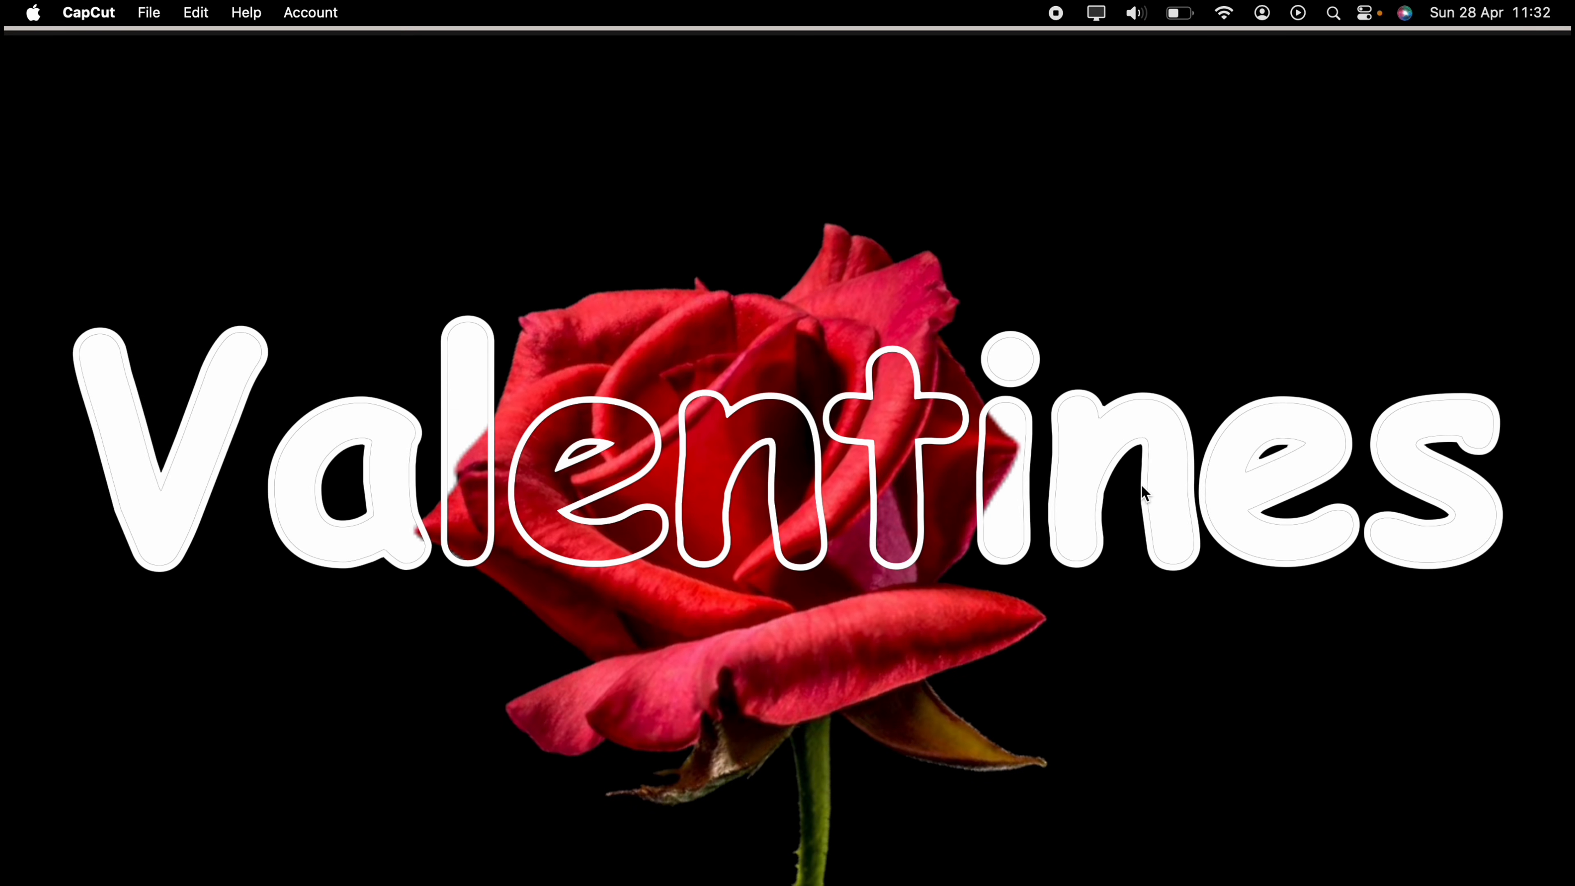
{"action": "key", "text": "Escape"}
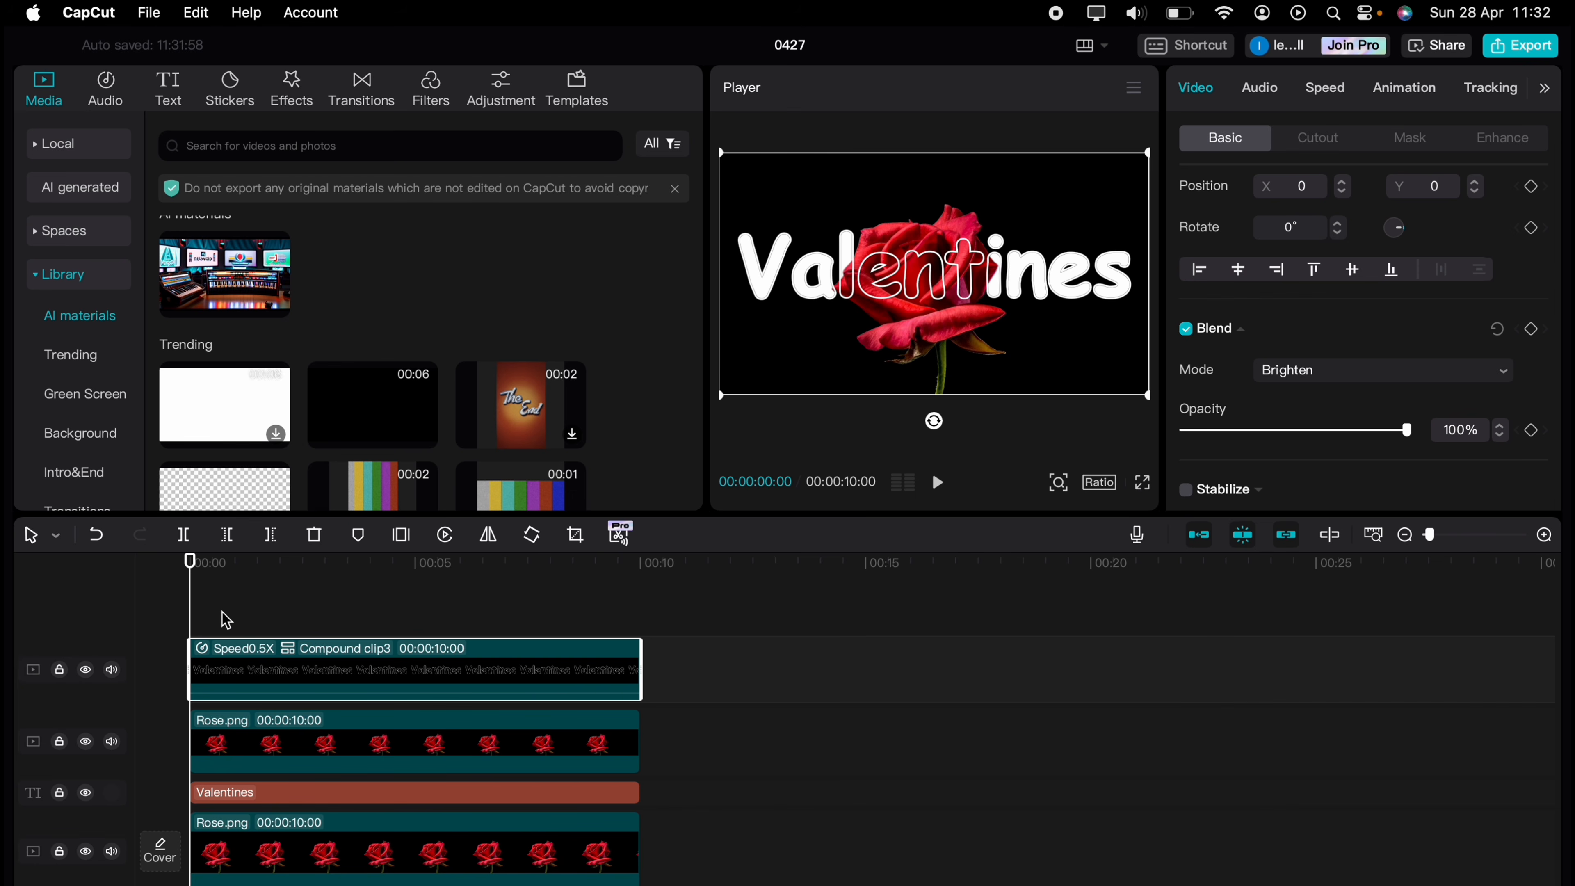
{"action": "key", "text": "space"}
{"action": "key", "text": "space"}
Add a Position & Size keyframe at the compound clip's start and move the clip off the frame's left side to X -3665.
{"action": "scroll", "coordinate": [1326, 390], "scroll_direction": "down", "scroll_amount": 2}
{"action": "scroll", "coordinate": [1326, 390], "scroll_direction": "up", "scroll_amount": 5}
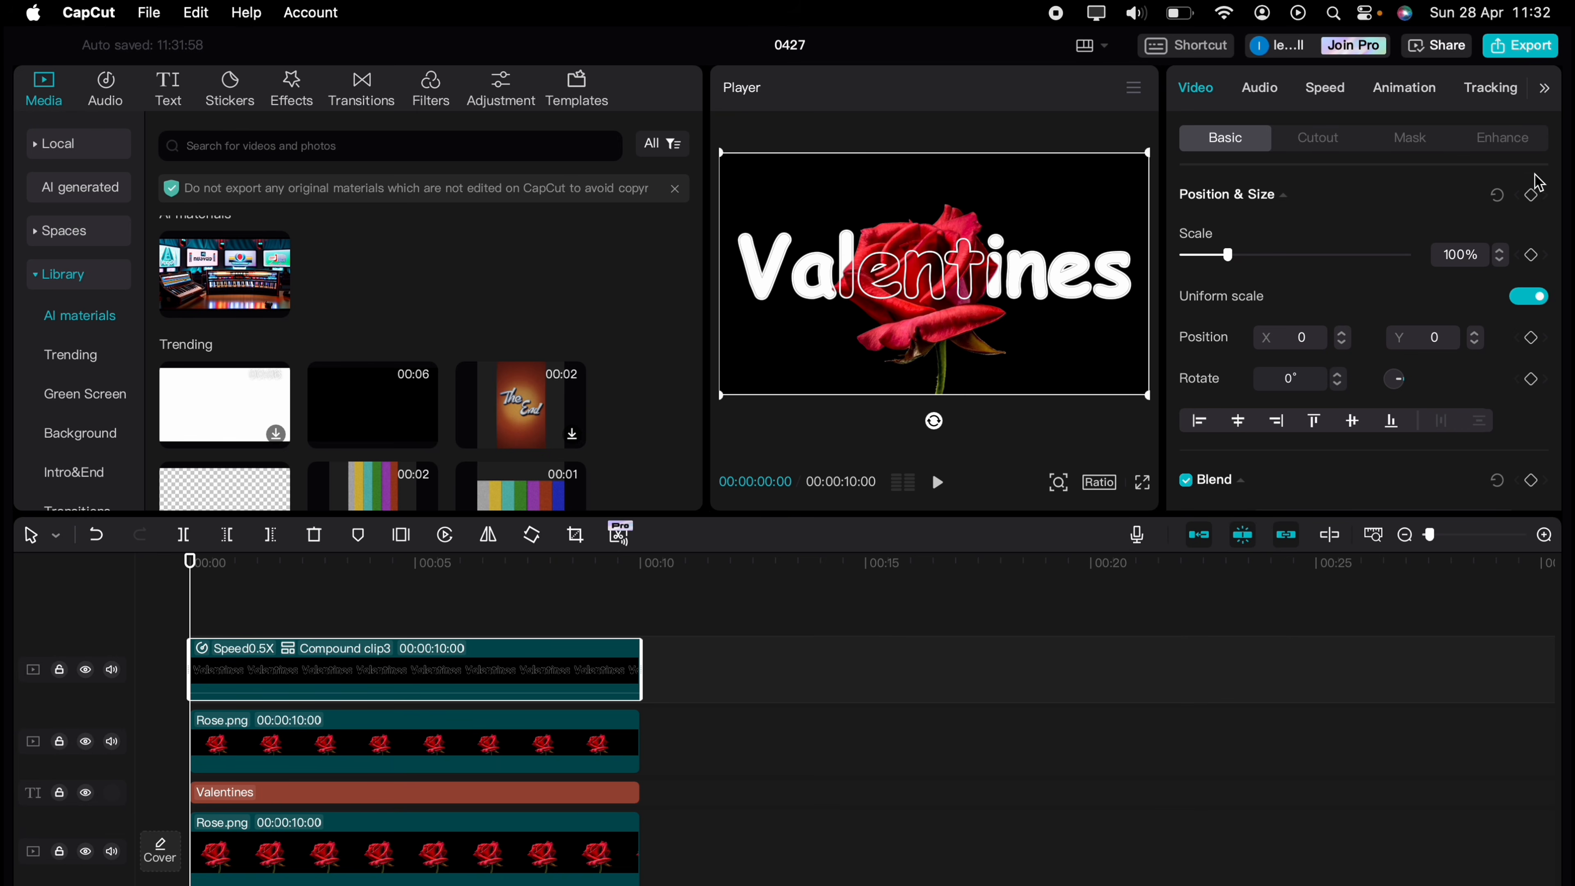
{"action": "left_click", "coordinate": [1531, 195]}
{"action": "left_click_drag", "start_coordinate": [1038, 282], "coordinate": [713, 317]}
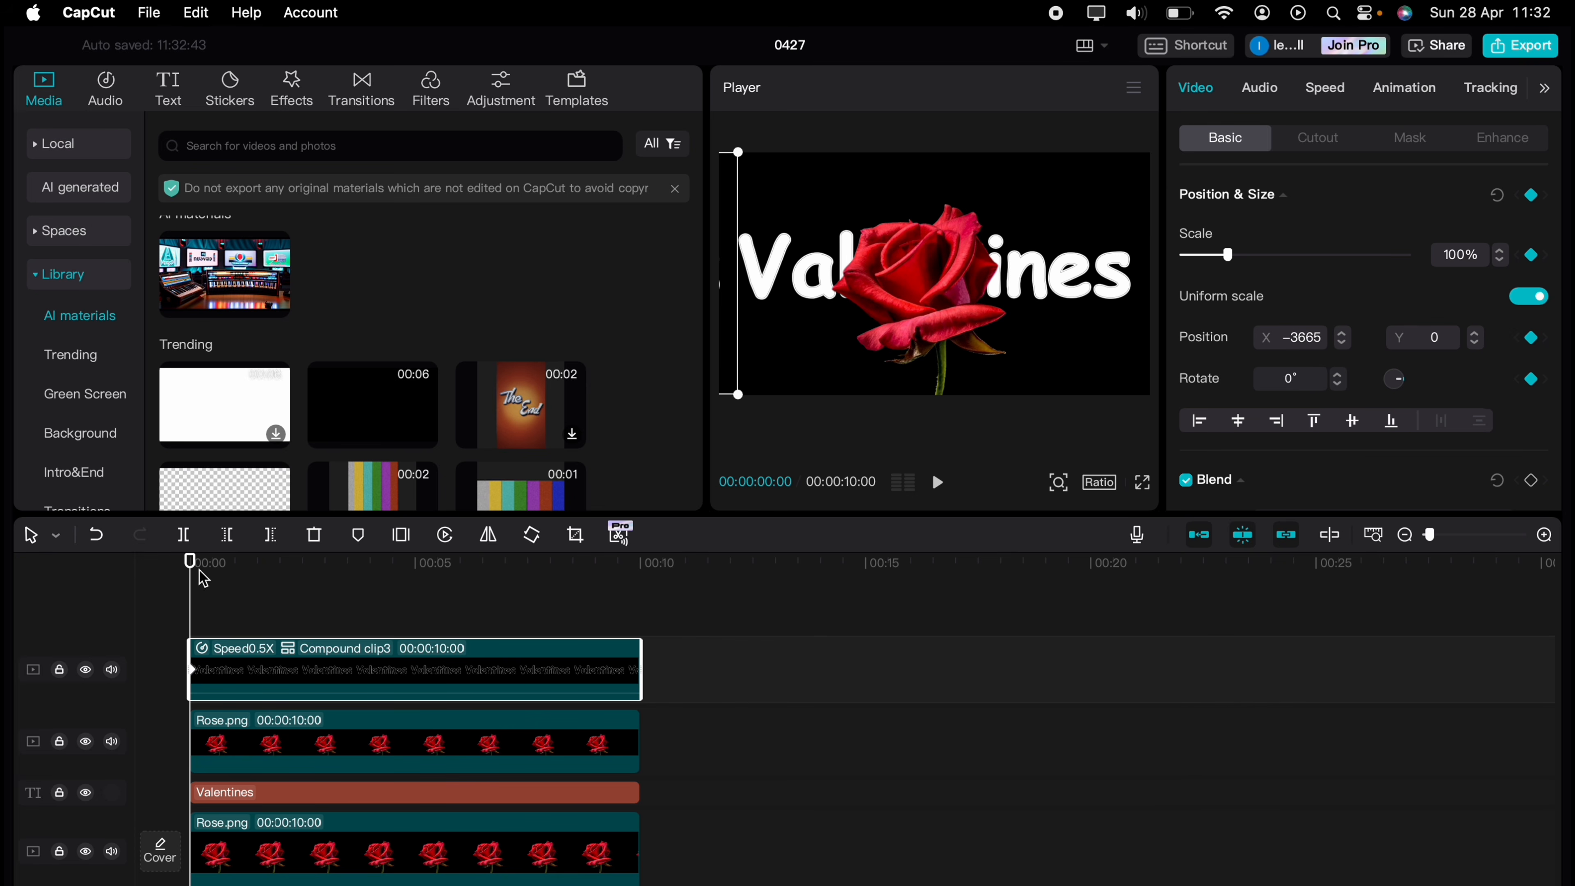
At the compound clip's 10-second end, keyframe it off the frame's right side at X 3840.
{"action": "left_click_drag", "start_coordinate": [191, 587], "coordinate": [641, 596]}
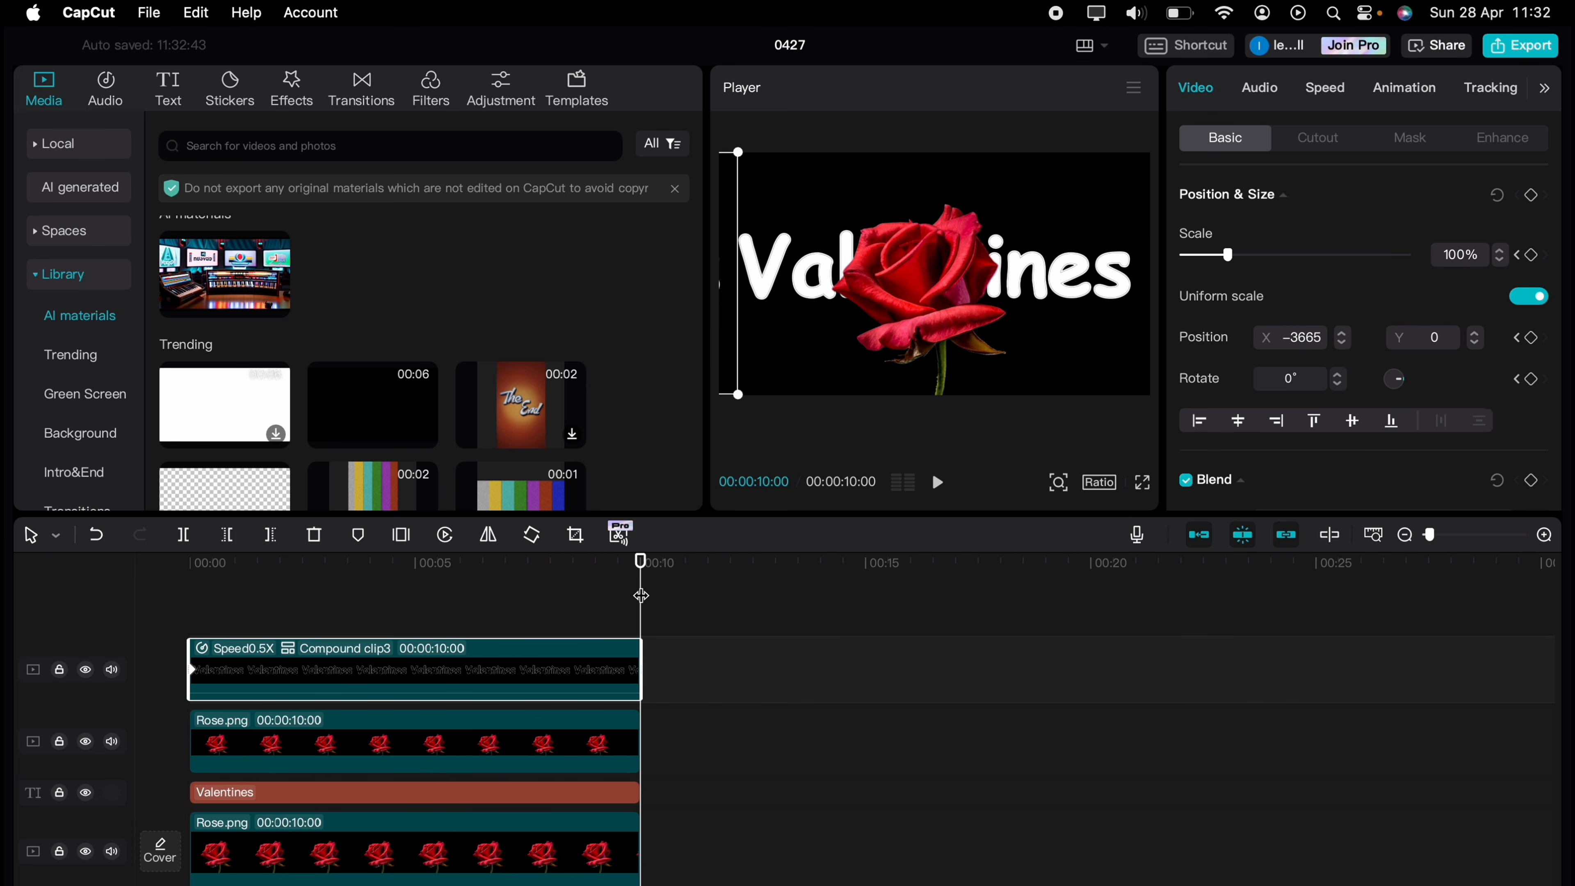
{"action": "left_click_drag", "start_coordinate": [750, 225], "coordinate": [1160, 226]}
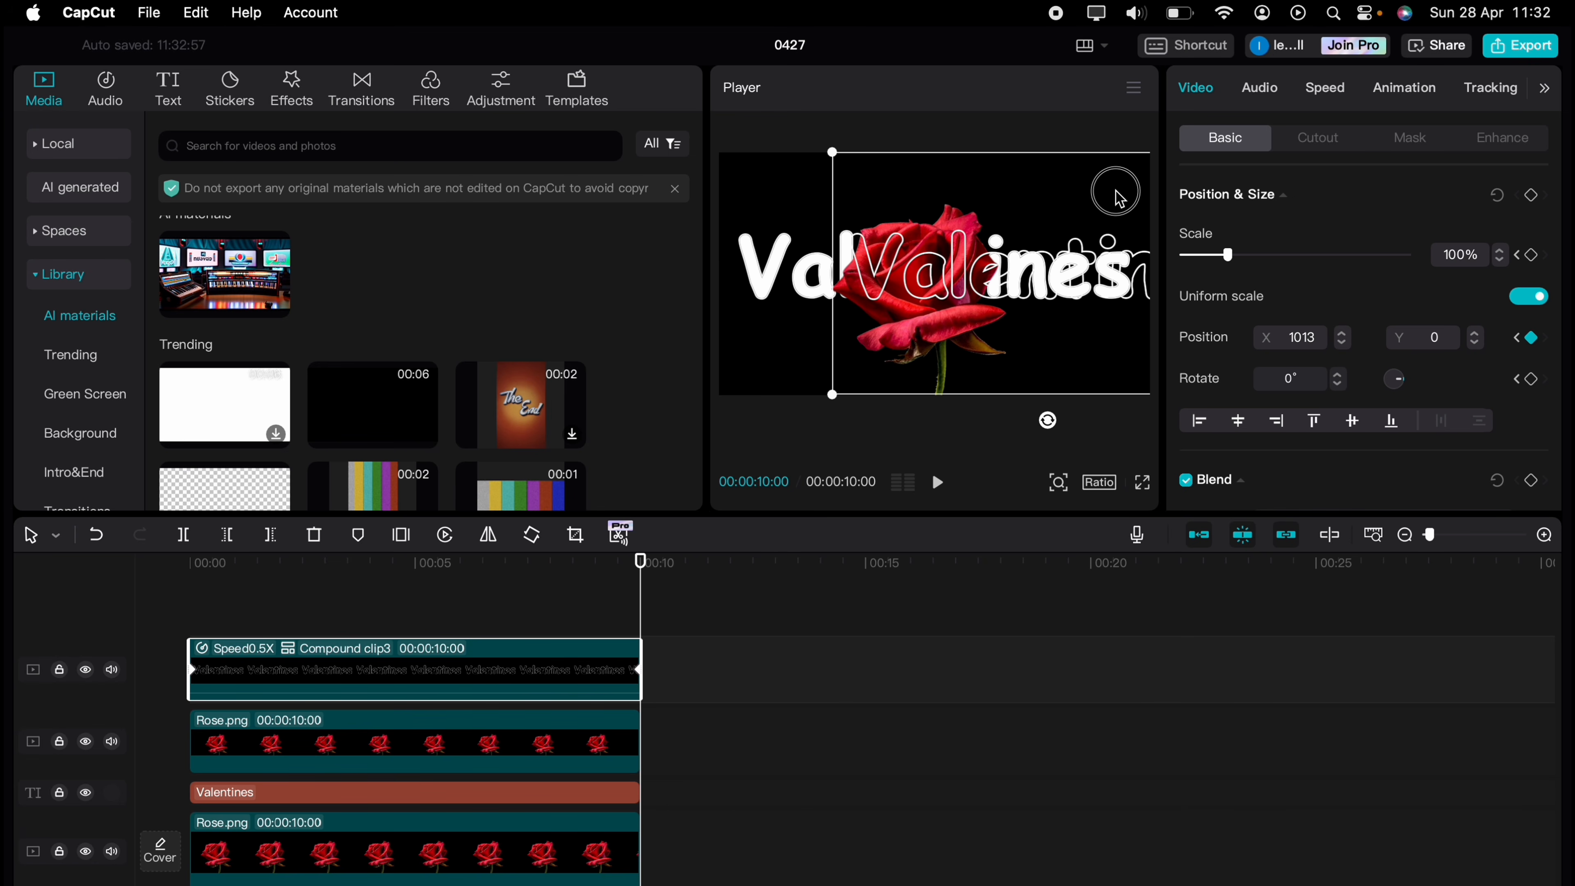
{"action": "left_click_drag", "start_coordinate": [886, 204], "coordinate": [1203, 209]}
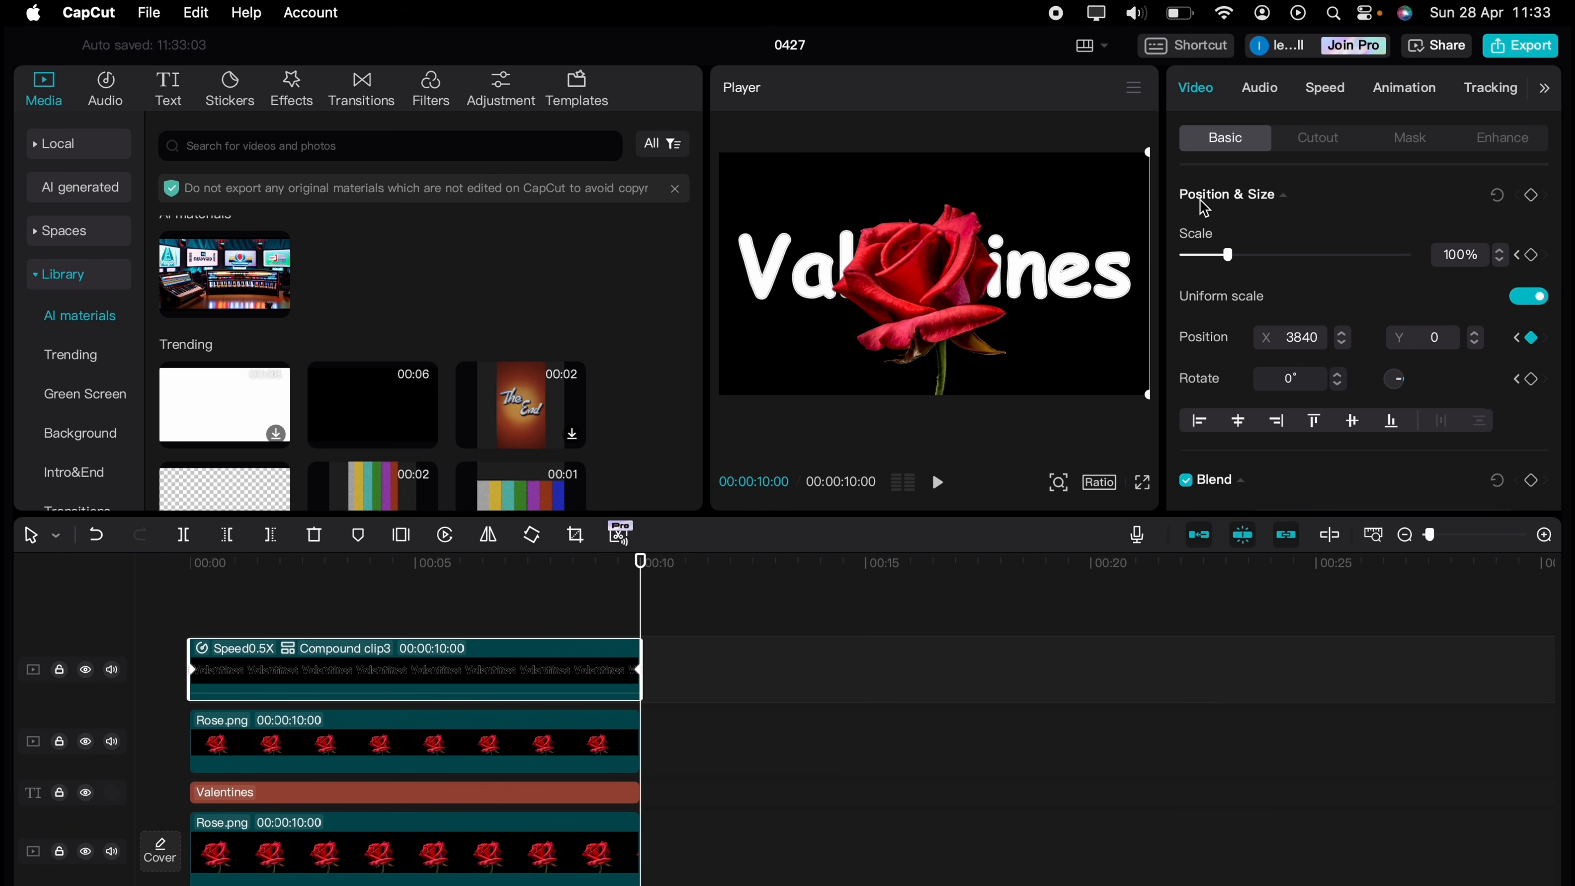
At the timeline's start, move the white Valentines text to X -3665 and add a Position & Size keyframe.
{"action": "left_click", "coordinate": [197, 580]}
{"action": "left_click", "coordinate": [224, 792]}
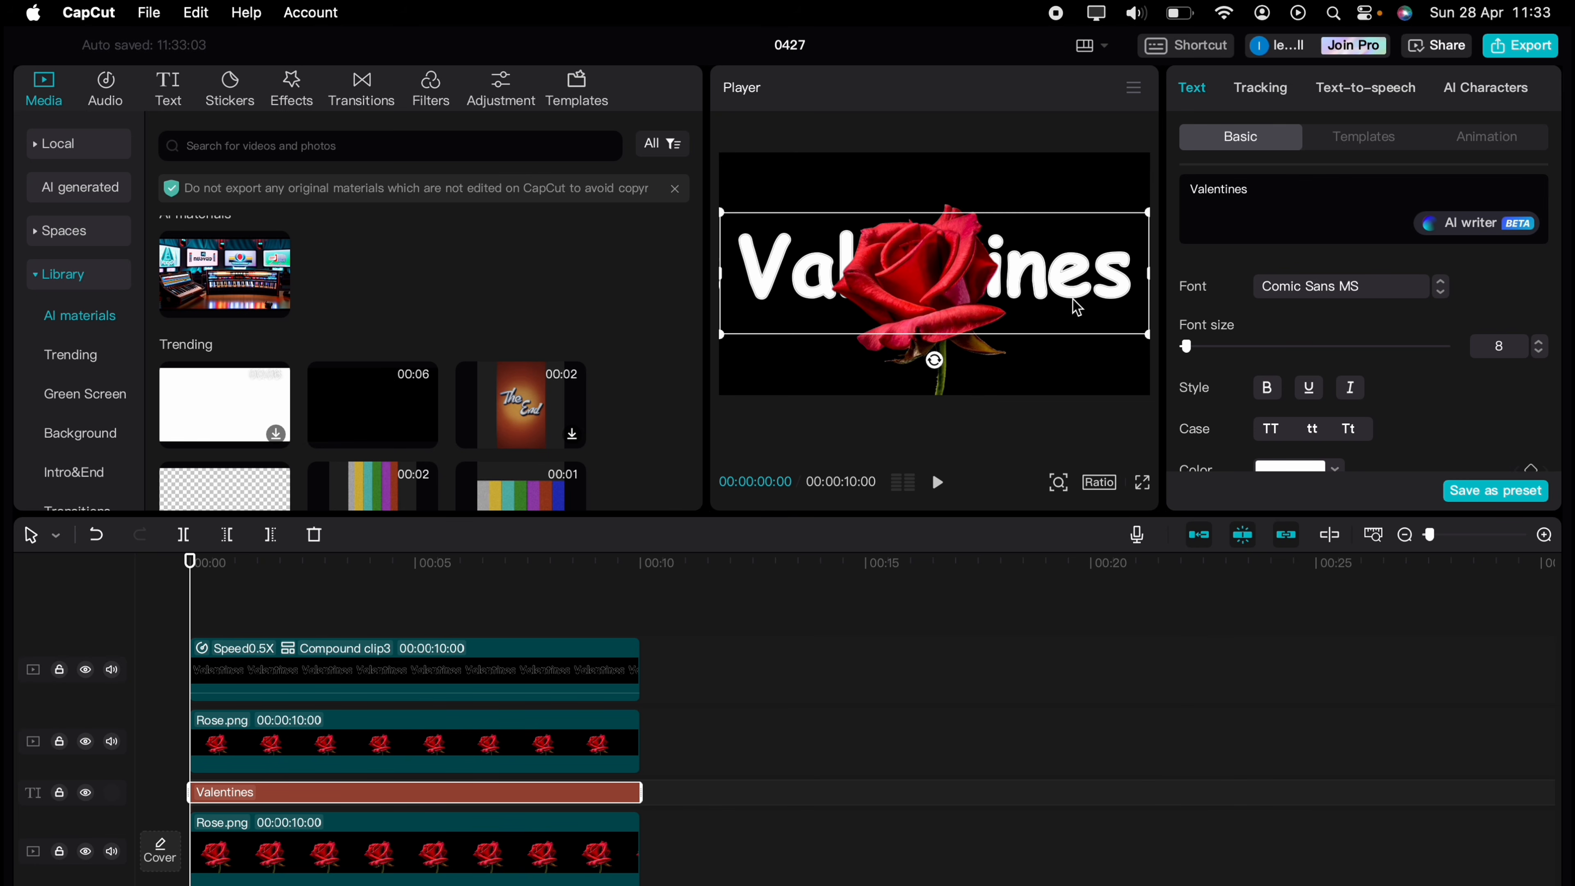
{"action": "left_click_drag", "start_coordinate": [1087, 306], "coordinate": [662, 304]}
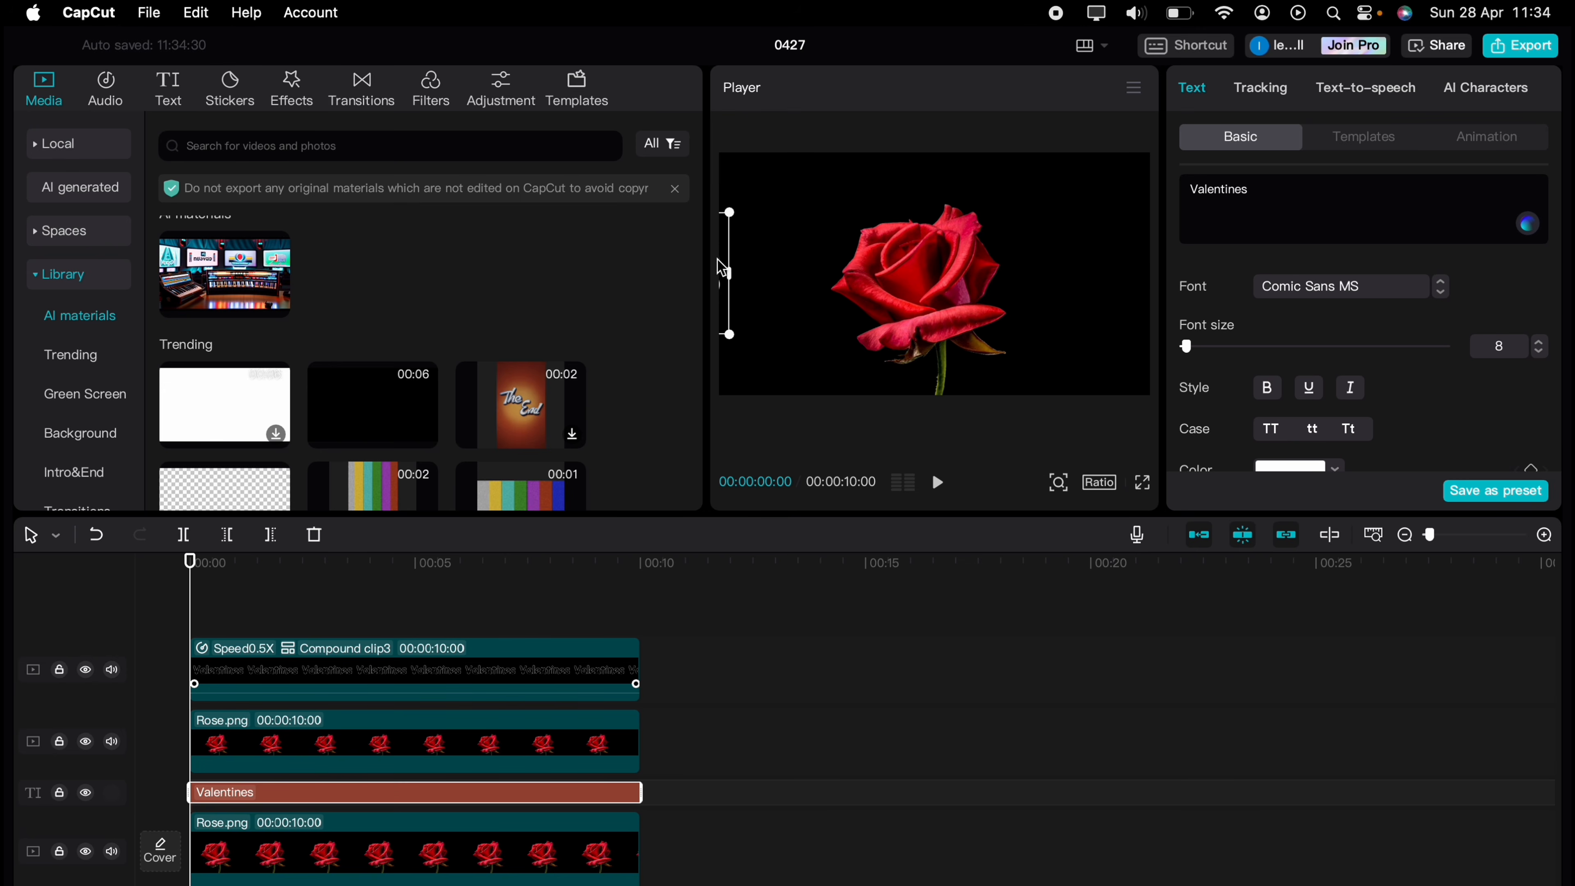
{"action": "scroll", "coordinate": [1248, 380], "scroll_direction": "down", "scroll_amount": 10}
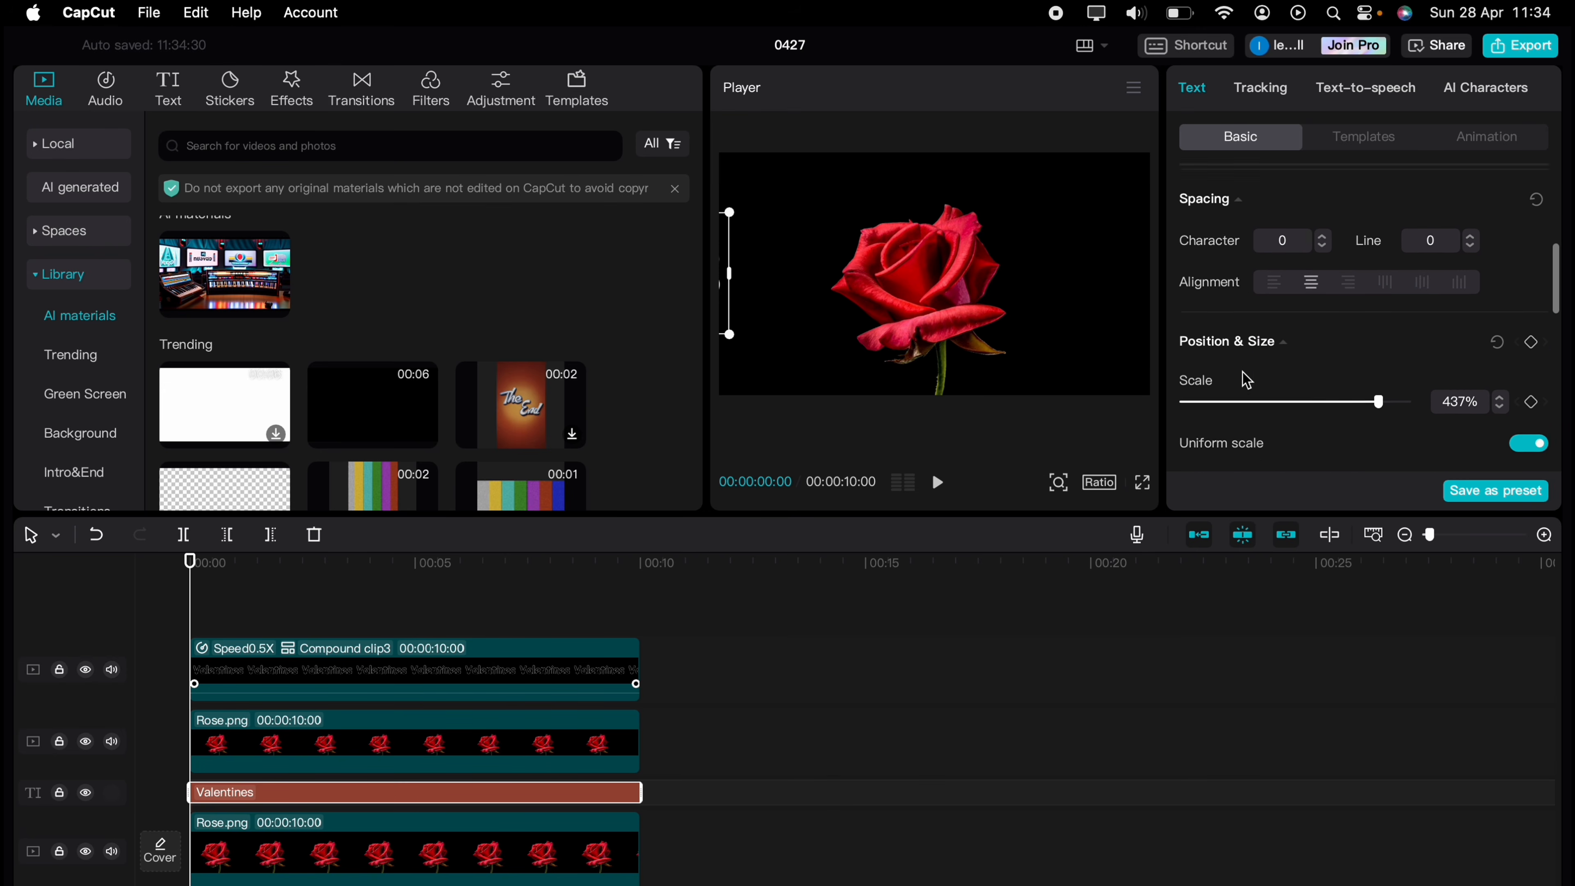
{"action": "scroll", "coordinate": [1248, 380], "scroll_direction": "down", "scroll_amount": 1}
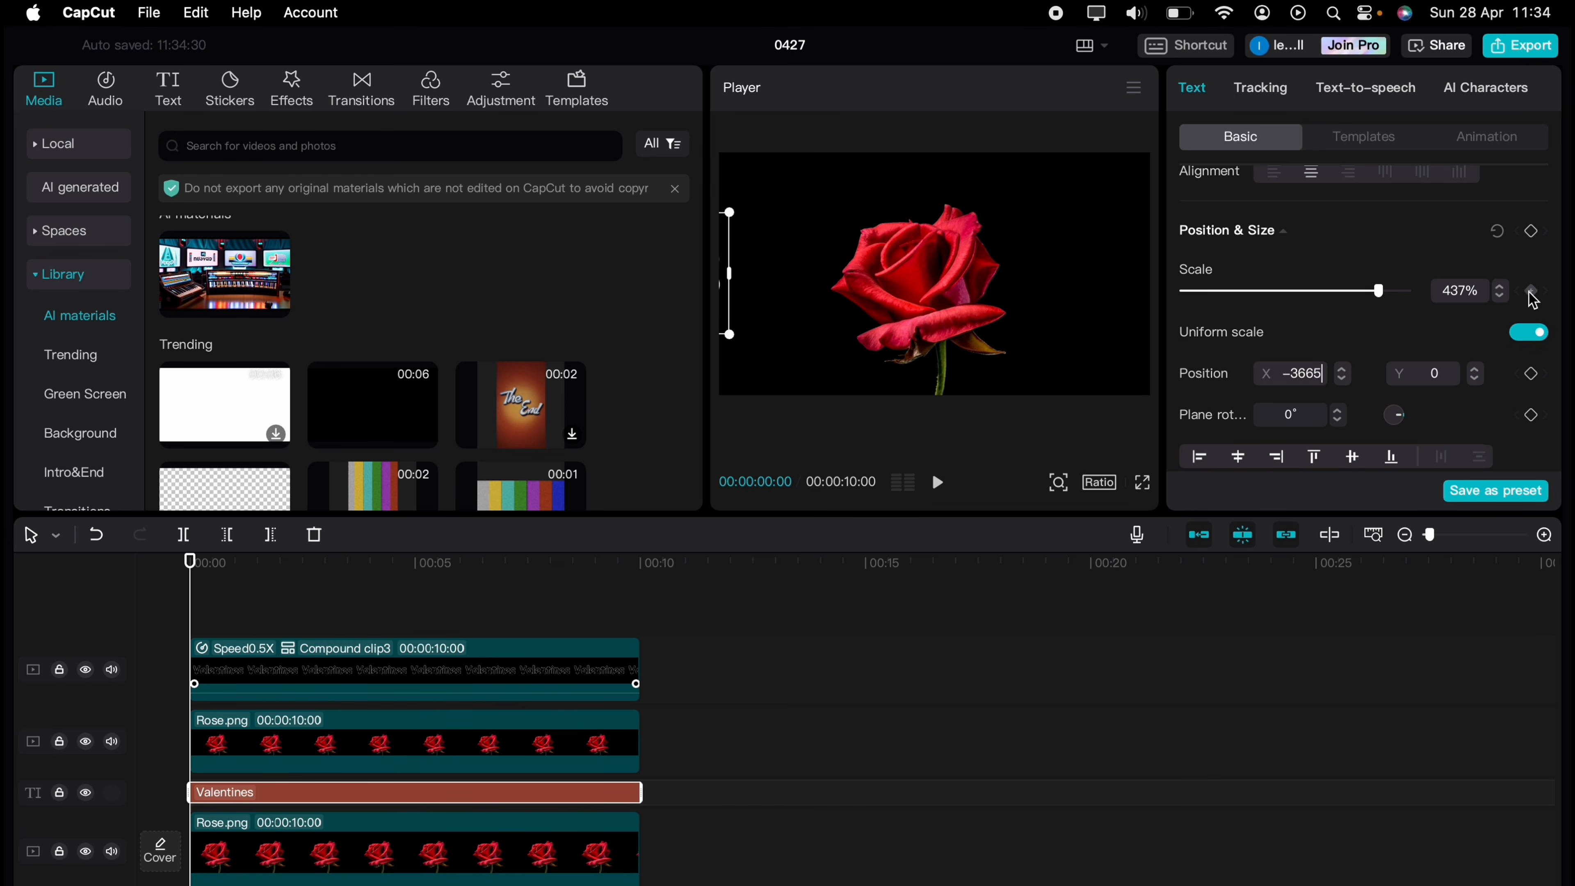
{"action": "left_click", "coordinate": [1532, 231]}
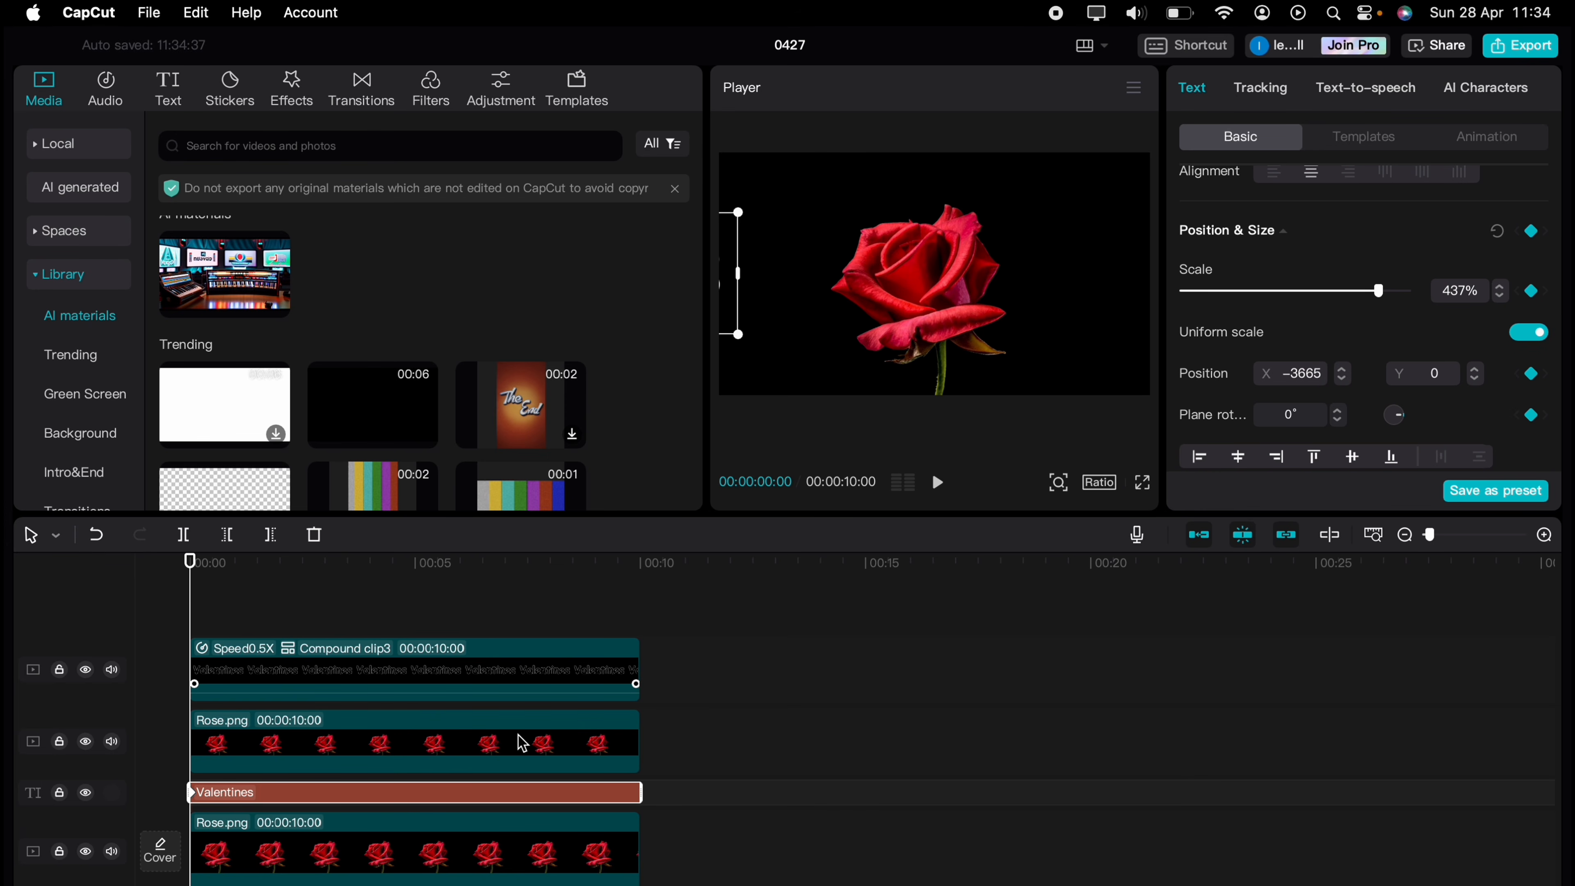
At the 10-second end of the timeline, move the white Valentines text off the frame's right side.
{"action": "left_click_drag", "start_coordinate": [192, 605], "coordinate": [640, 639]}
{"action": "left_click_drag", "start_coordinate": [738, 261], "coordinate": [1160, 261]}
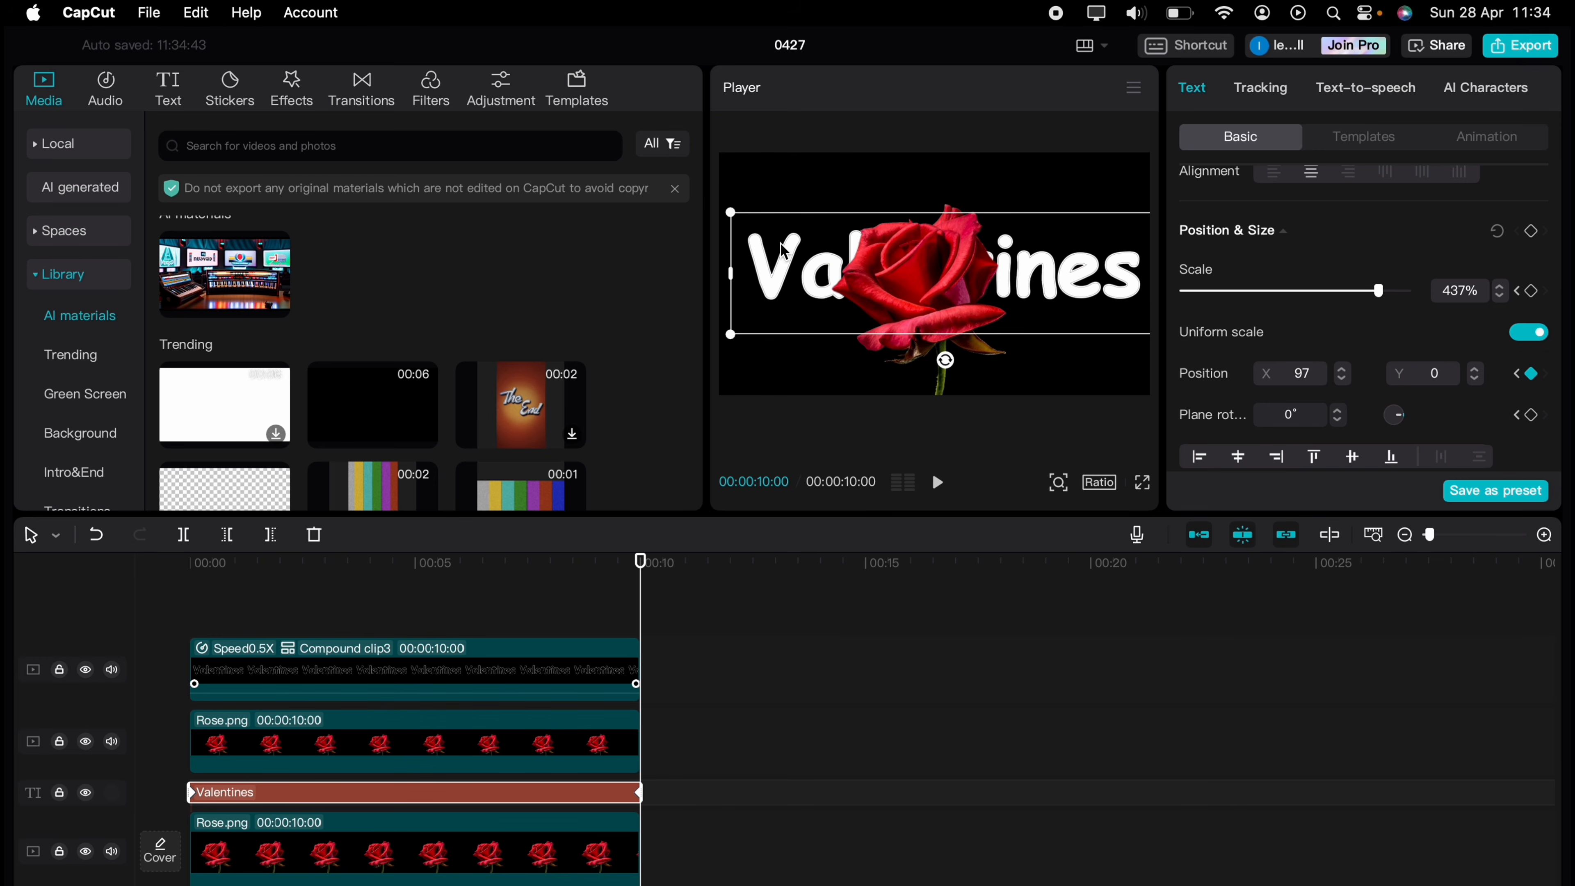
{"action": "left_click_drag", "start_coordinate": [783, 251], "coordinate": [1200, 251]}
Play the sliding Valentines animation from the timeline's start with nothing selected.
{"action": "left_click", "coordinate": [277, 599]}
{"action": "left_click", "coordinate": [166, 599]}
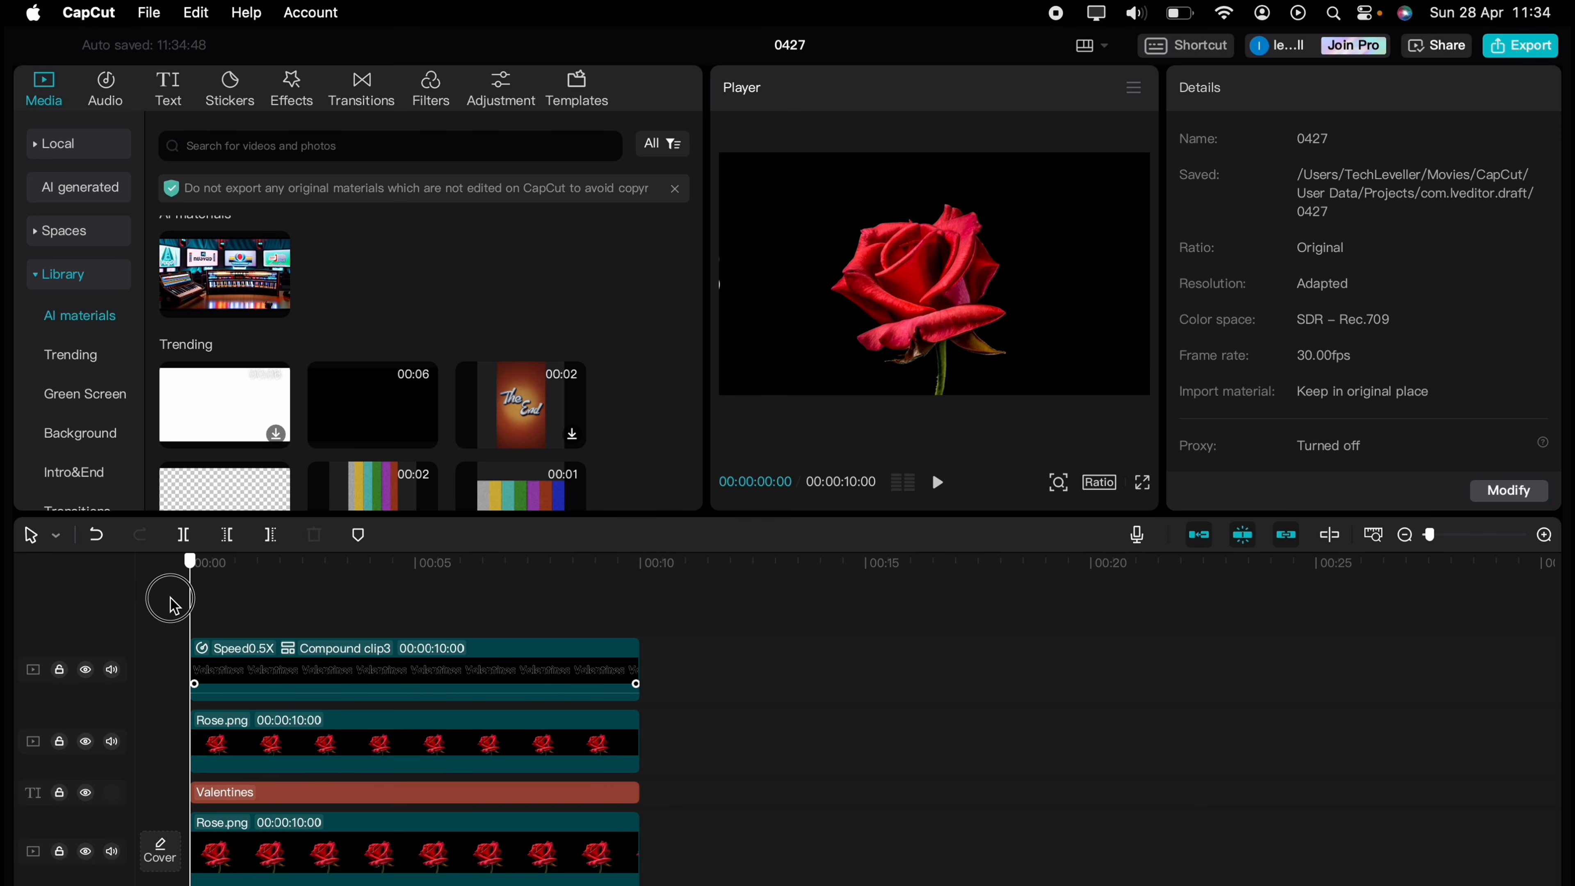
{"action": "key", "text": "space"}
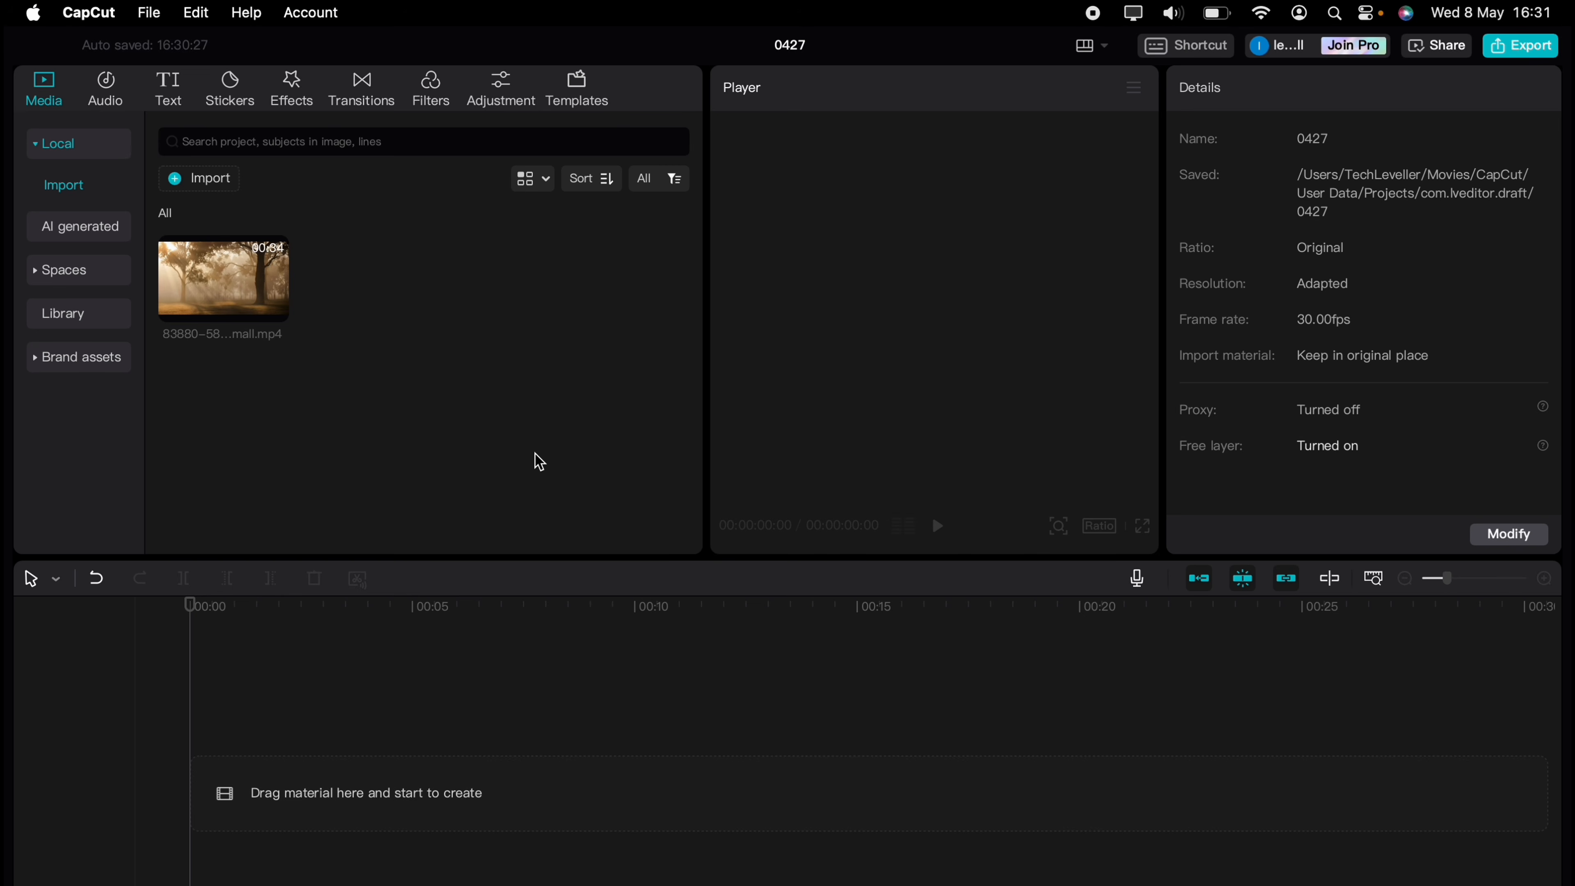
Add a default text clip at the start of the empty timeline and replace its wording with FOREST.
{"action": "left_click", "coordinate": [169, 94]}
{"action": "left_click_drag", "start_coordinate": [197, 233], "coordinate": [218, 788]}
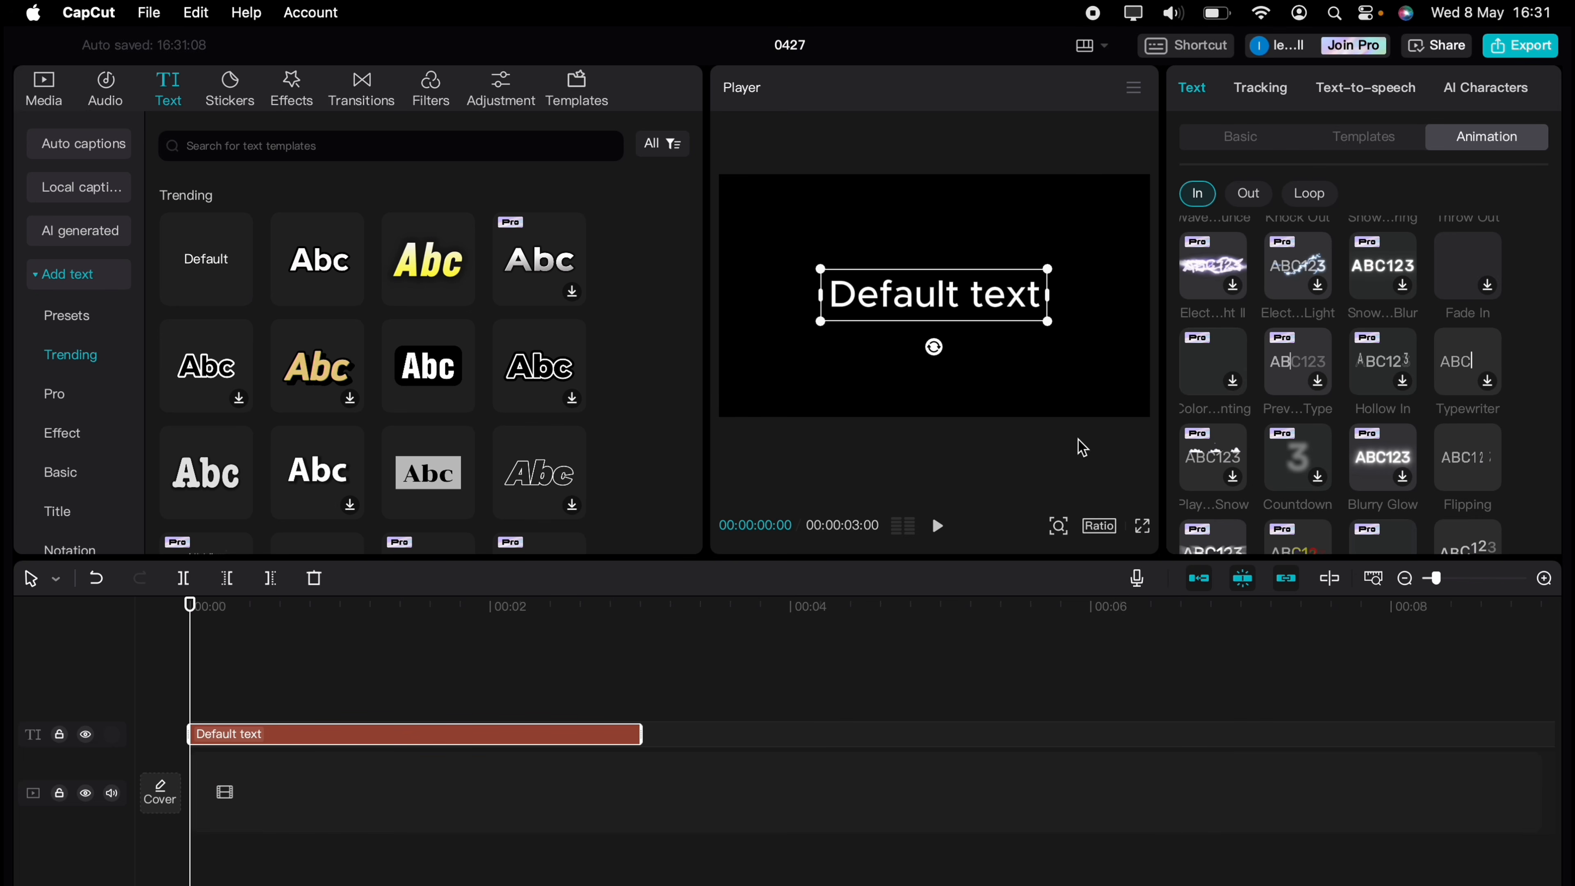
{"action": "left_click", "coordinate": [1232, 138]}
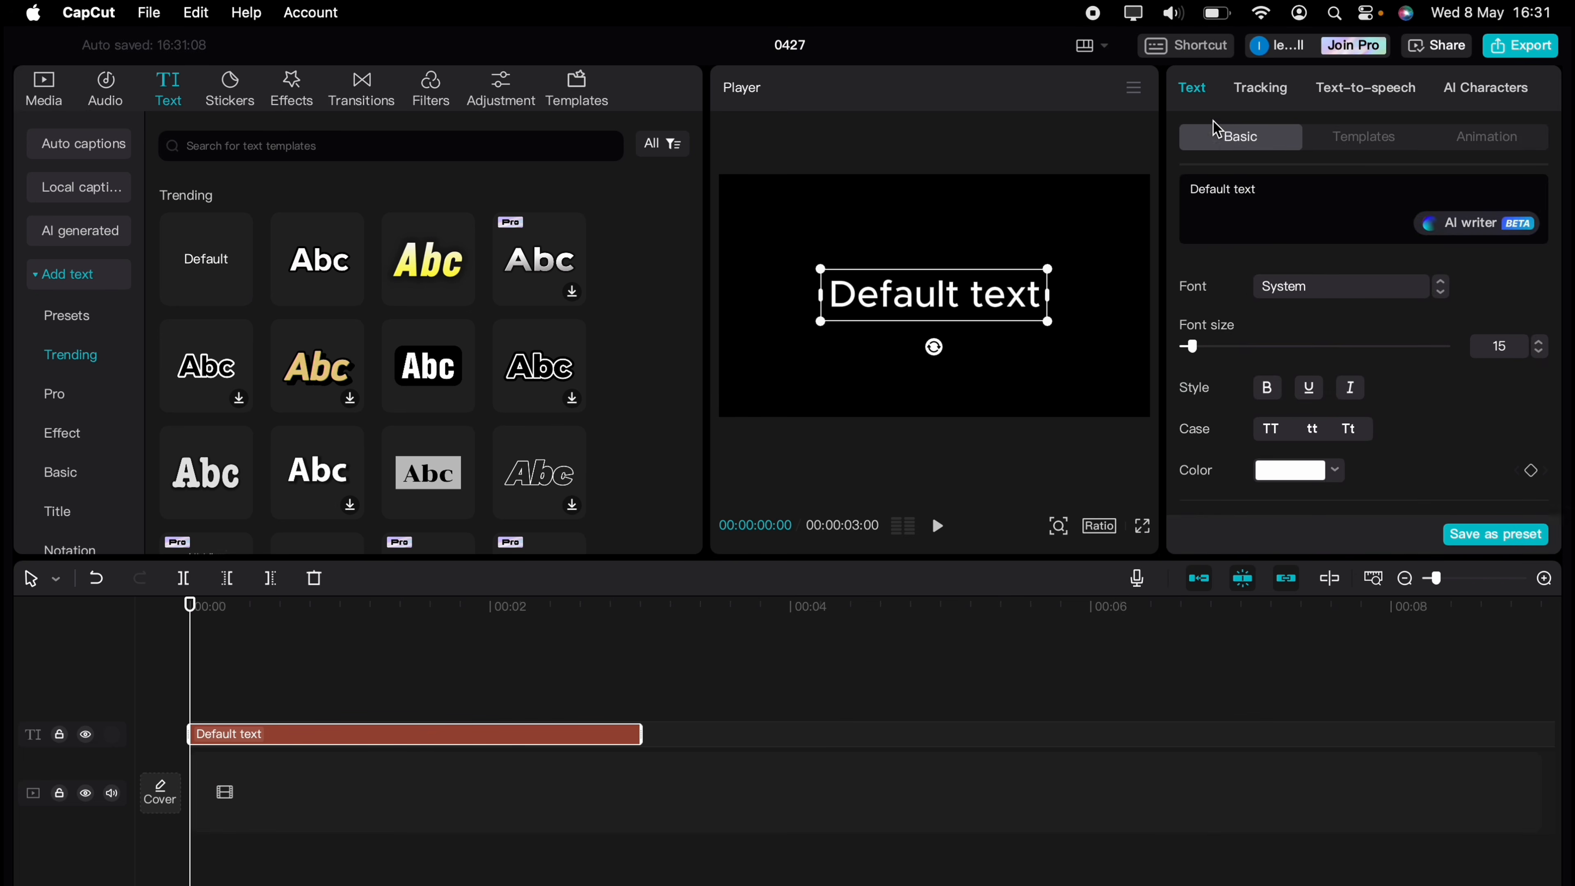
{"action": "triple_click", "coordinate": [1244, 189]}
{"action": "type", "text": "FO"}
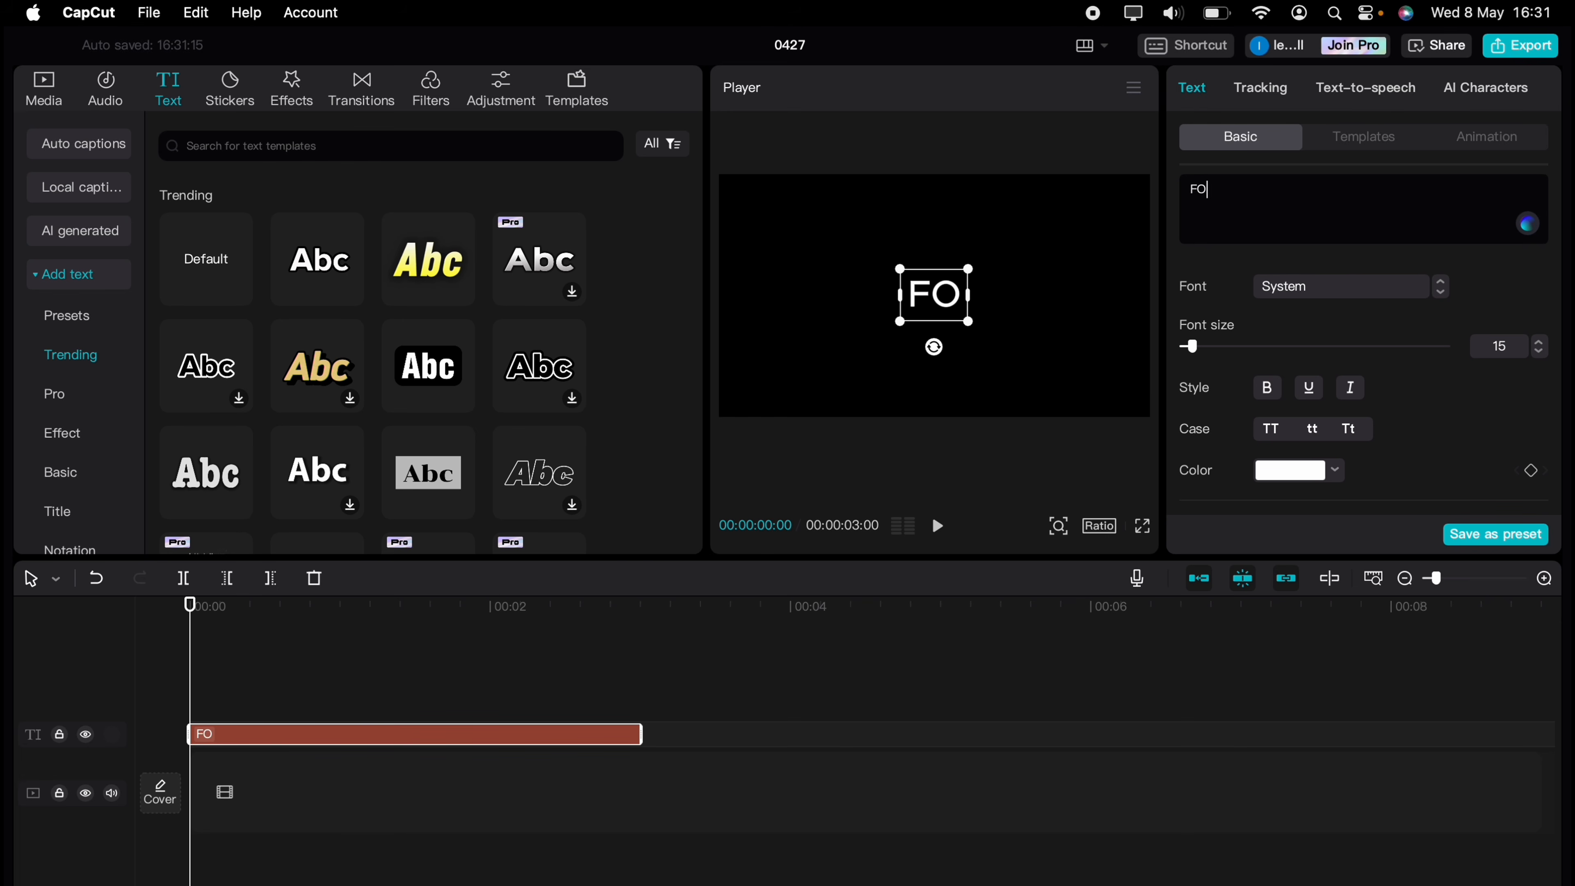
{"action": "type", "text": "REST"}
Set the FOREST text's font to Kanit-Black and enlarge it to nearly the full frame width, keeping font size 15.
{"action": "left_click", "coordinate": [1397, 286]}
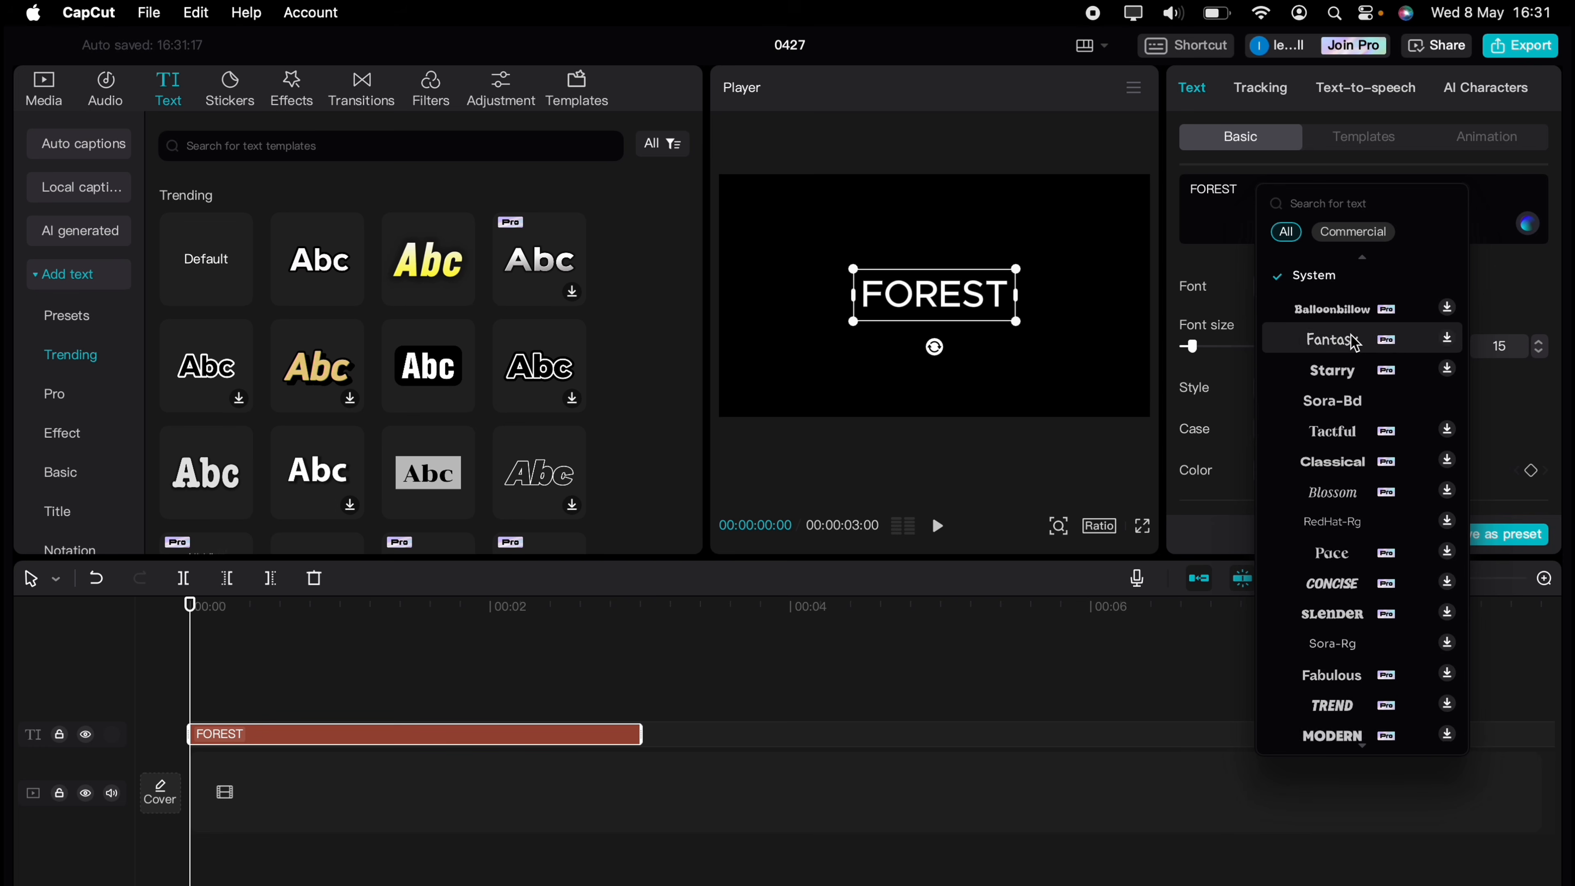
{"action": "scroll", "coordinate": [1355, 343], "scroll_direction": "up", "scroll_amount": 3}
{"action": "left_click", "coordinate": [1333, 300]}
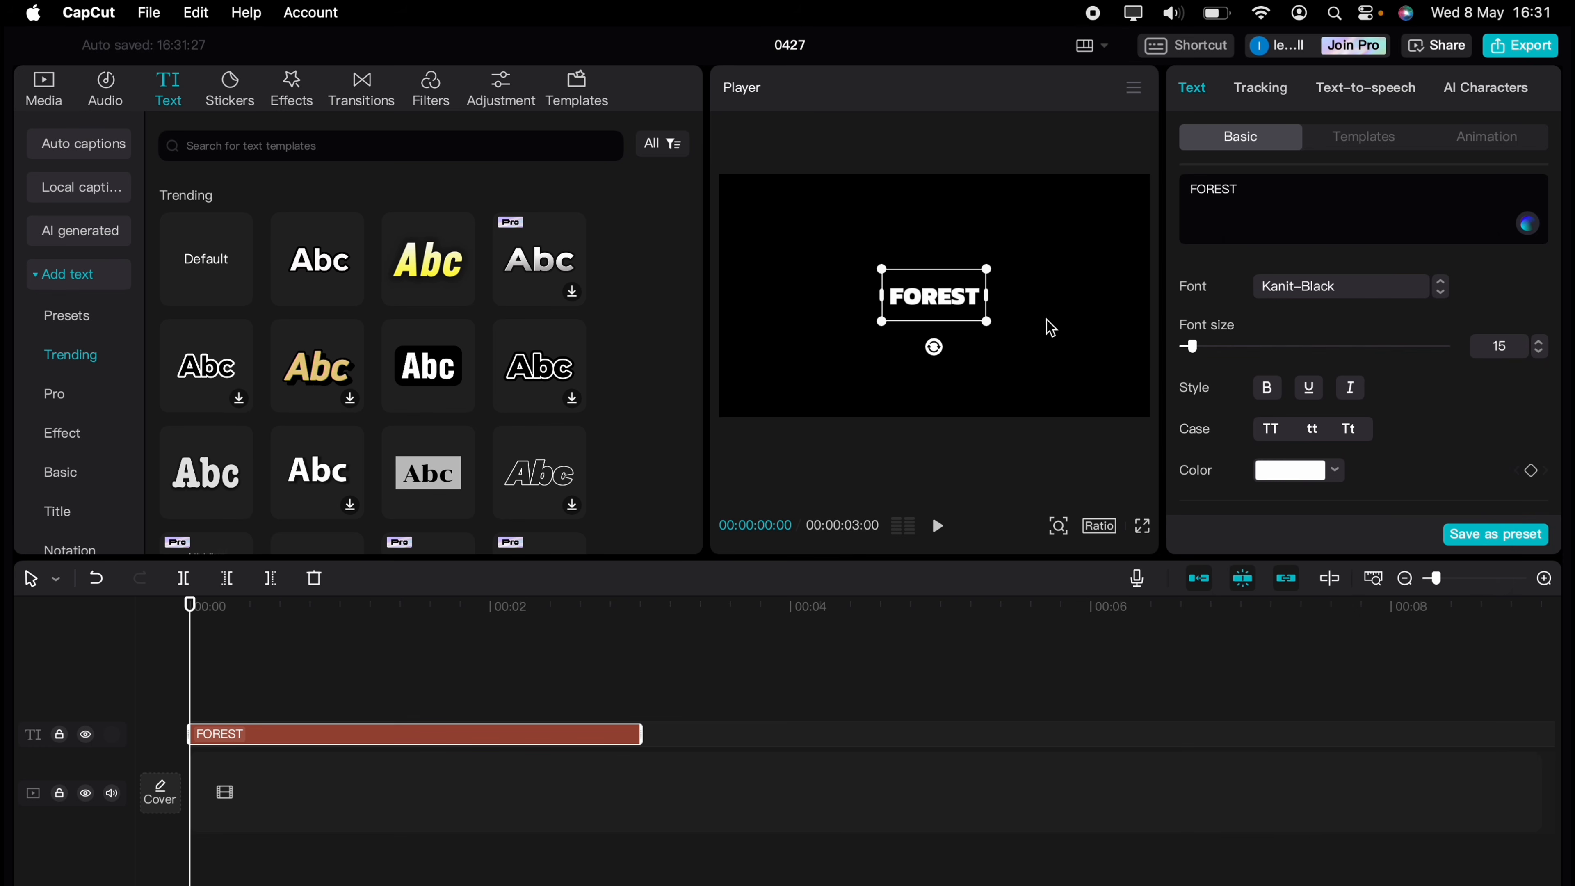
{"action": "left_click_drag", "start_coordinate": [1271, 490], "coordinate": [1272, 490]}
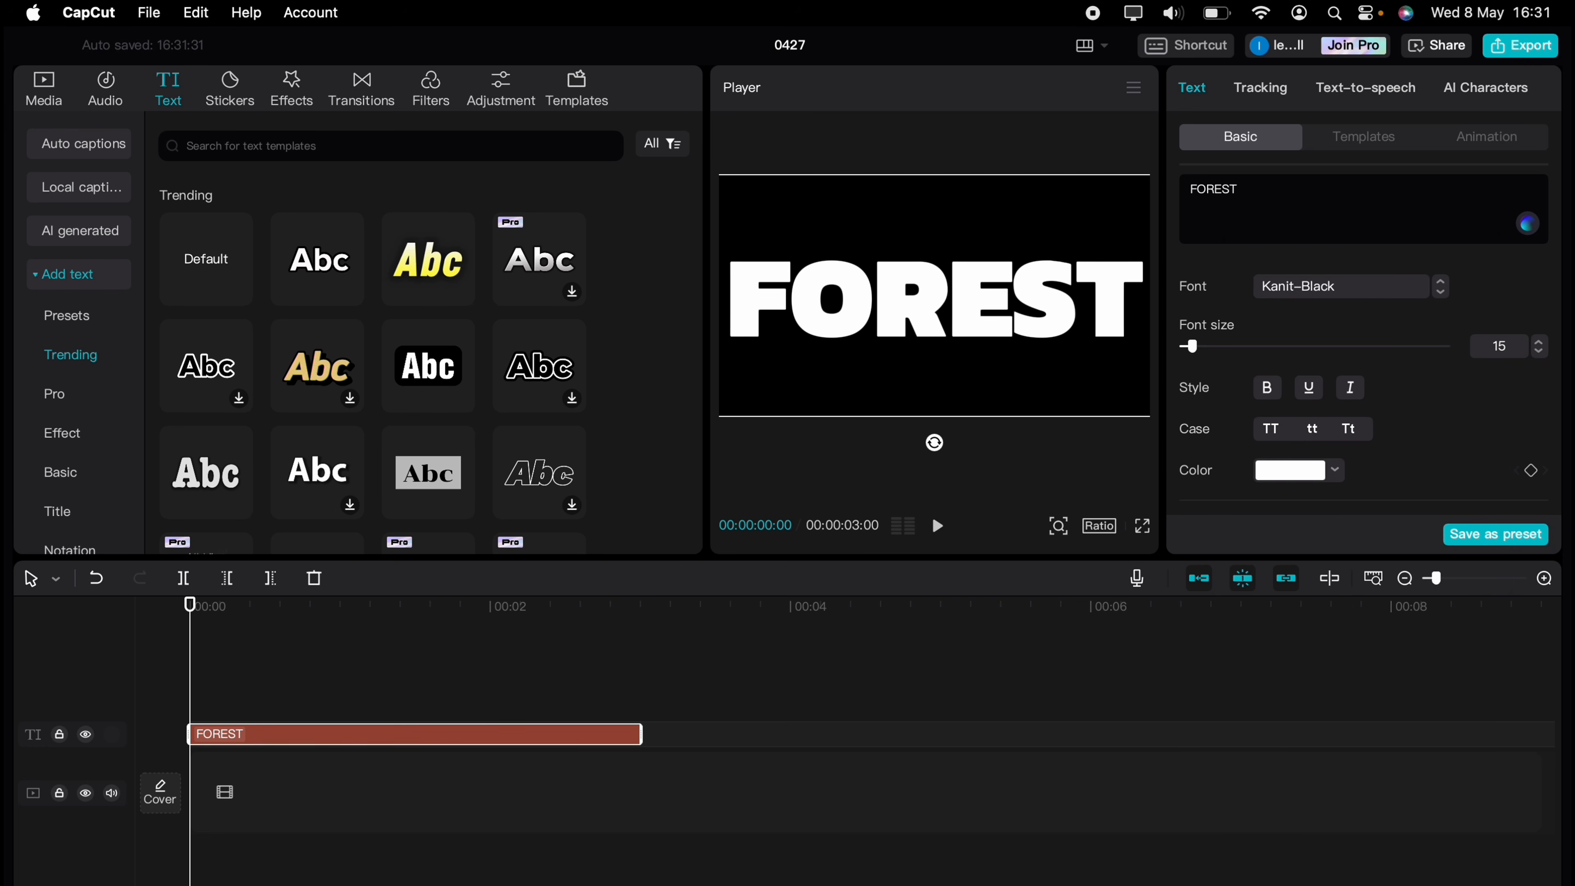
{"action": "left_click", "coordinate": [1541, 352]}
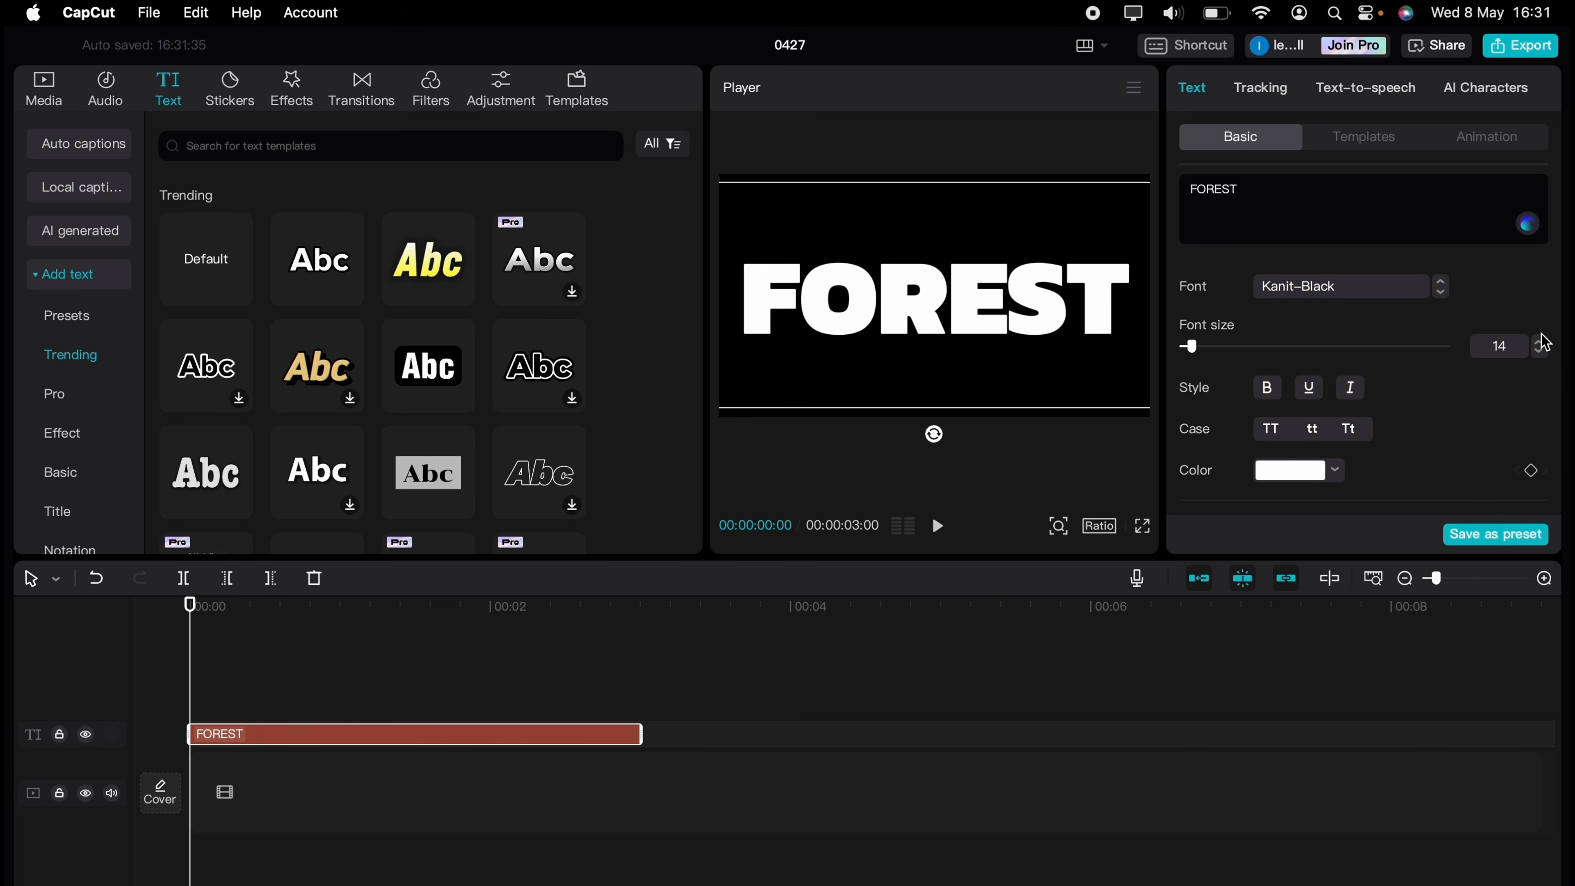
{"action": "left_click", "coordinate": [1540, 339]}
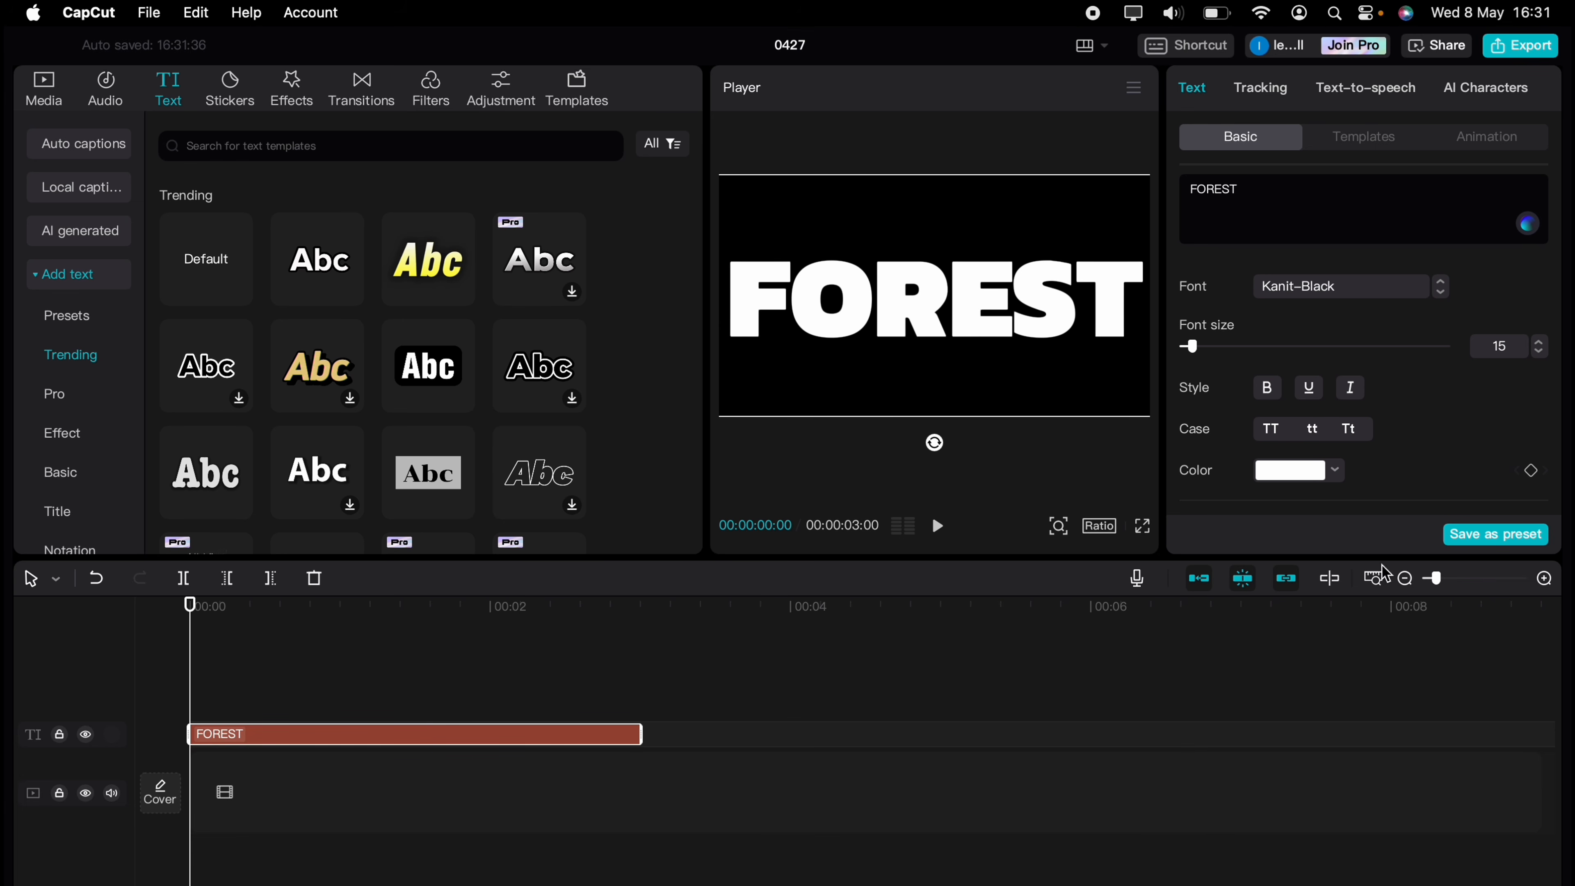
Extend the FOREST text clip to a duration of 16 seconds.
{"action": "left_click_drag", "start_coordinate": [646, 739], "coordinate": [1337, 739]}
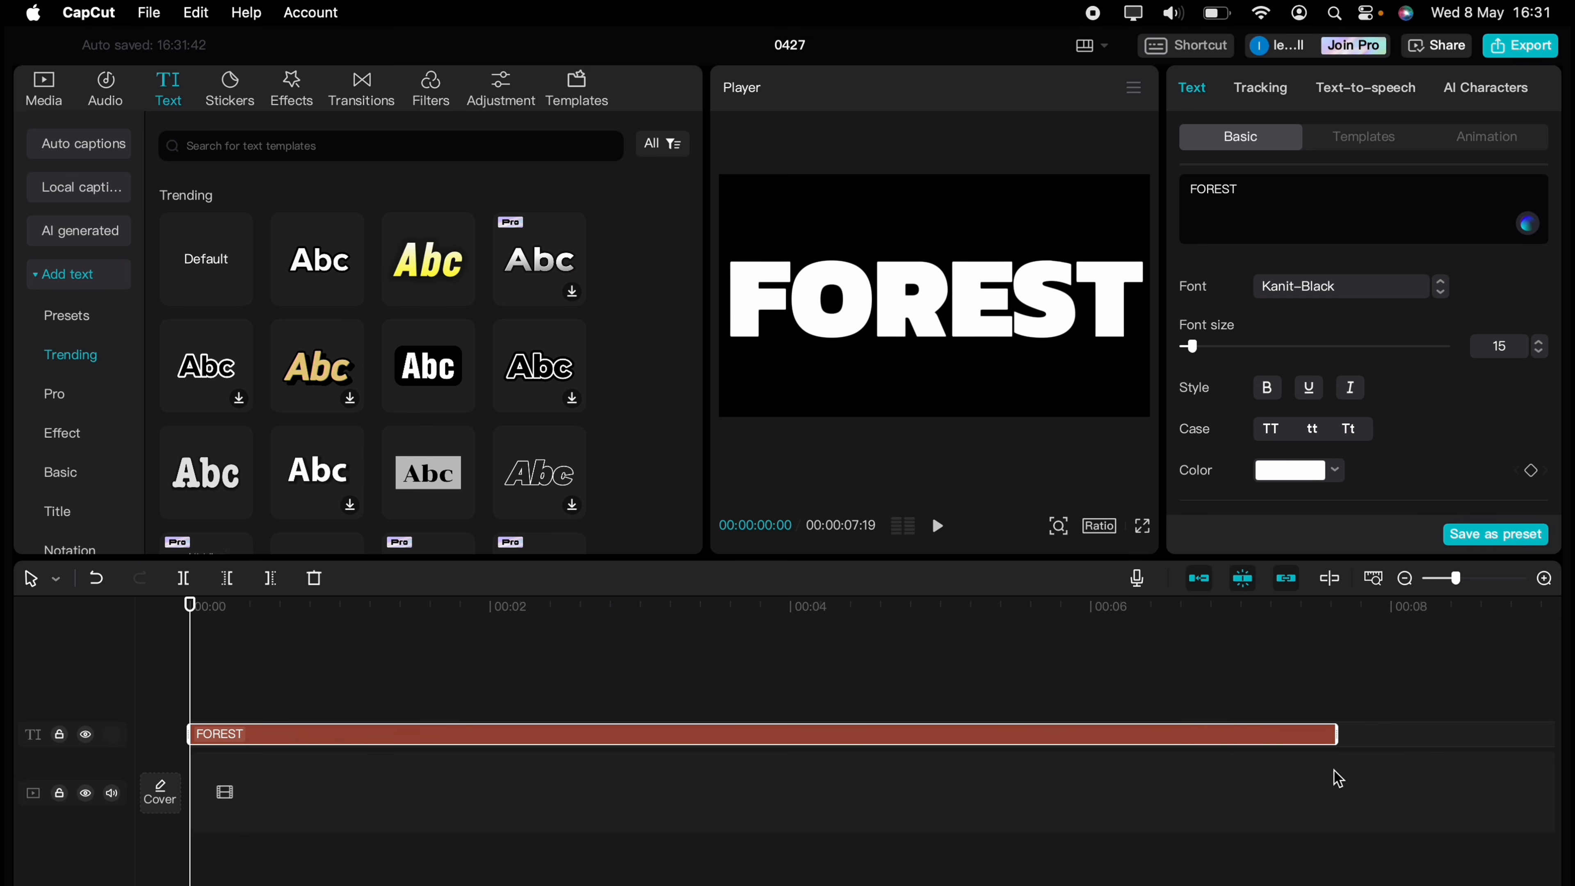
{"action": "left_click", "coordinate": [1405, 578]}
{"action": "left_click_drag", "start_coordinate": [545, 732], "coordinate": [930, 740]}
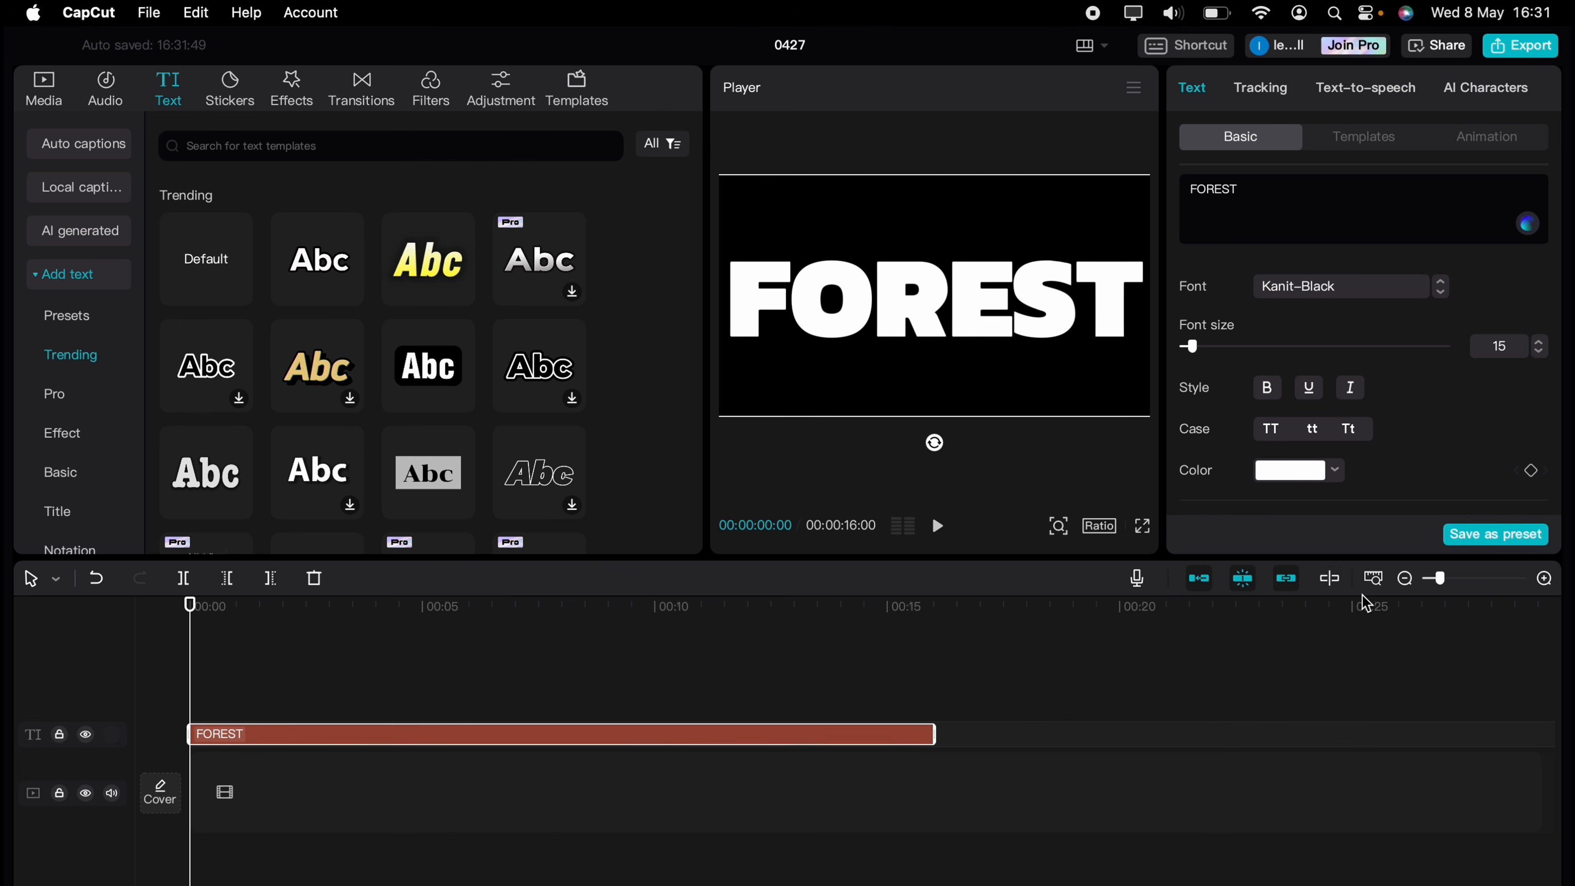
Give the FOREST text the Flipping in-animation with a 7.0 s duration and play it.
{"action": "left_click", "coordinate": [1471, 143]}
{"action": "left_click", "coordinate": [1467, 457]}
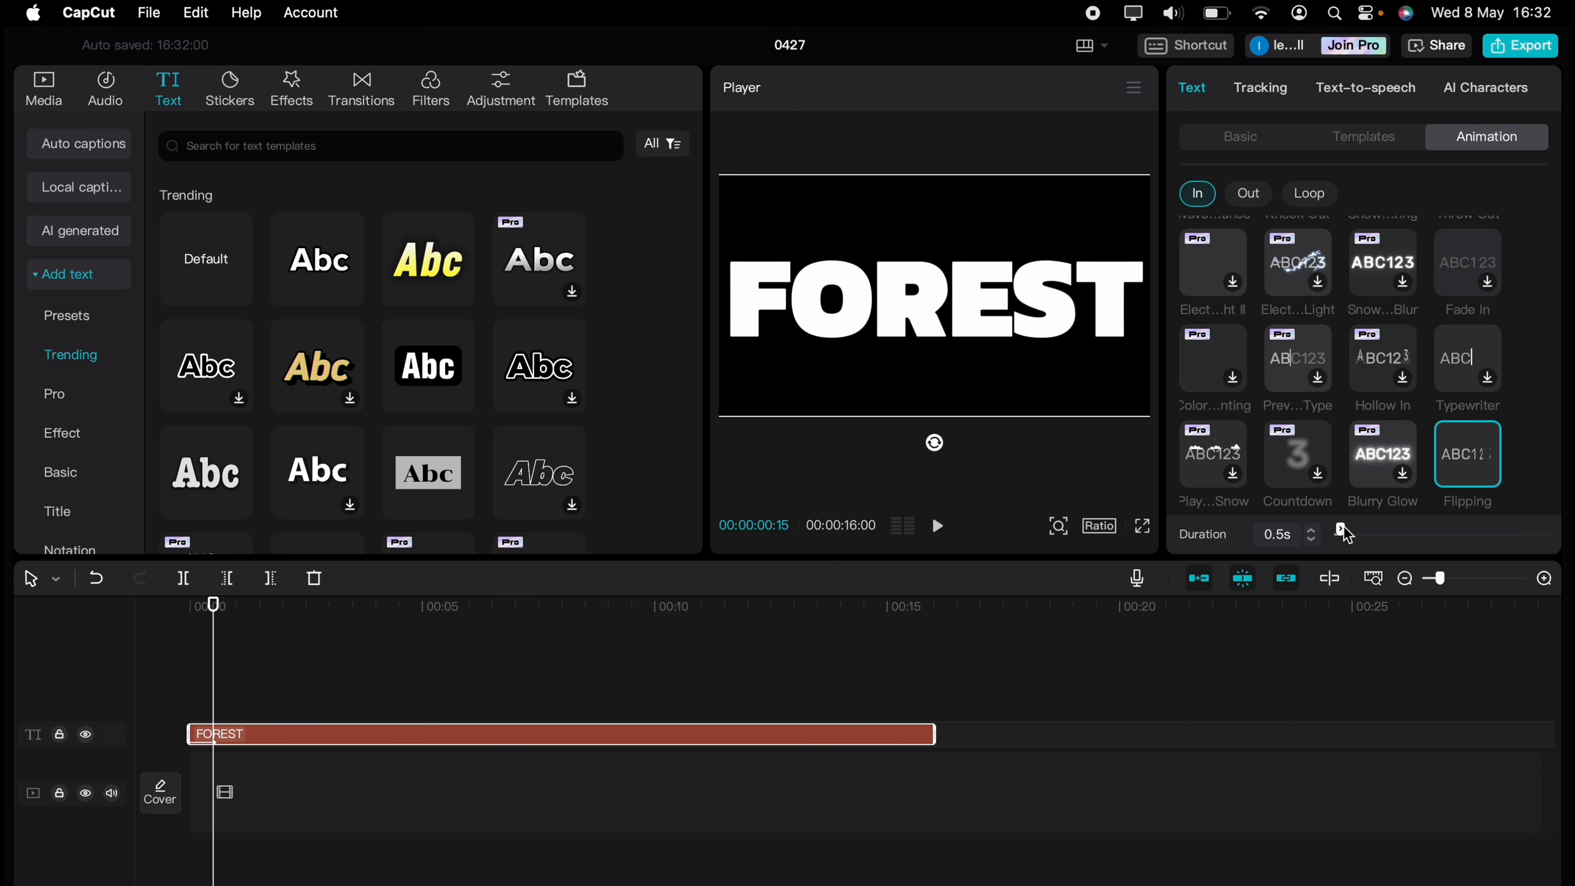
{"action": "left_click_drag", "start_coordinate": [1344, 534], "coordinate": [1433, 530]}
{"action": "key", "text": "space"}
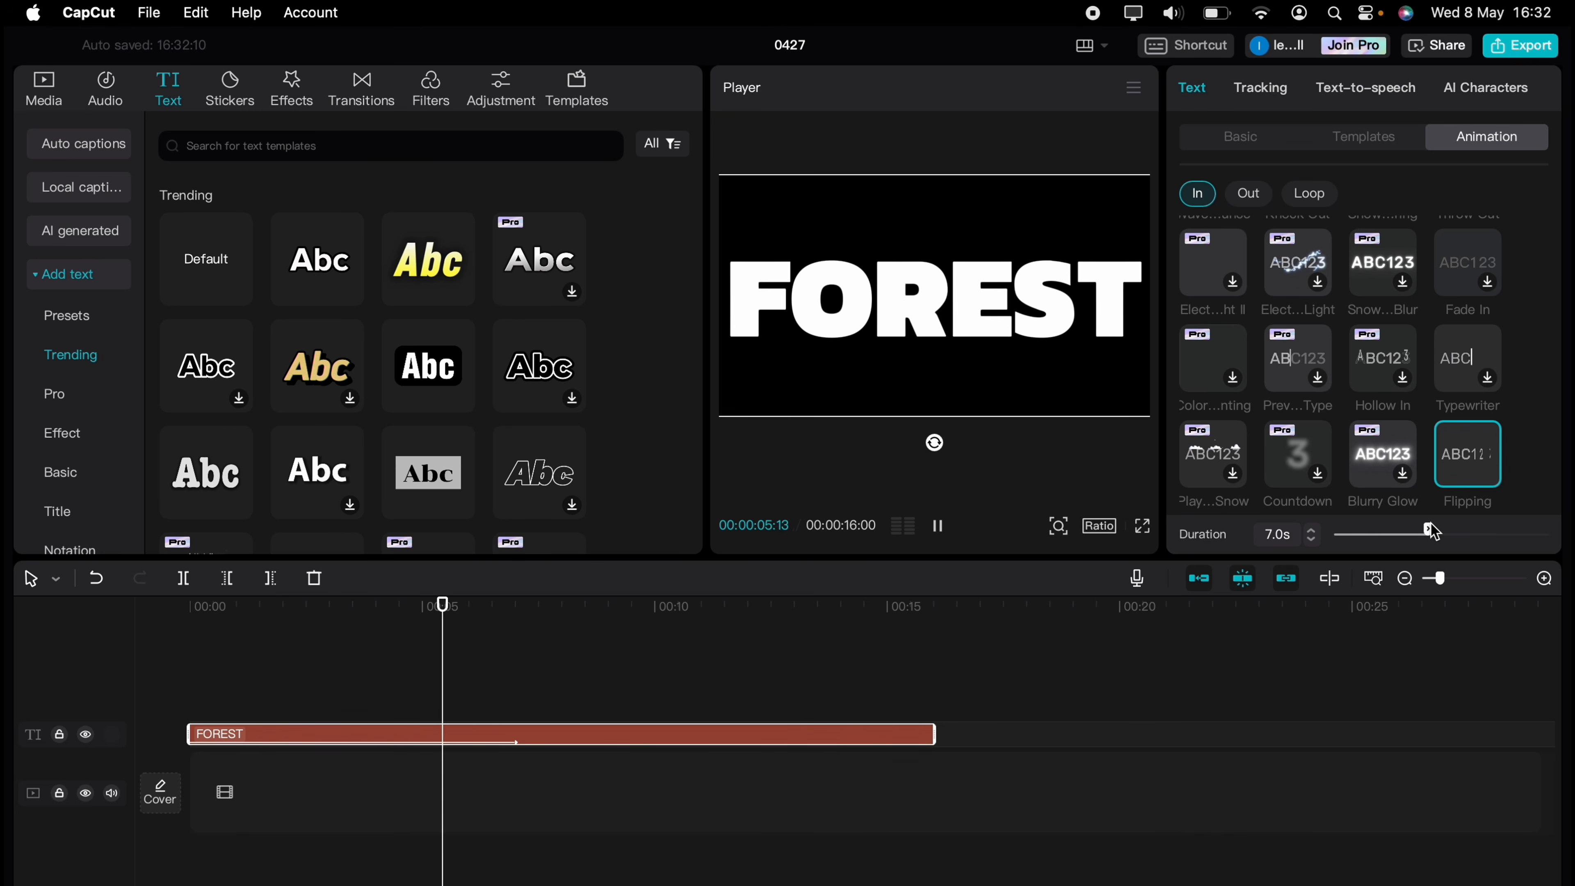
{"action": "key", "text": "space"}
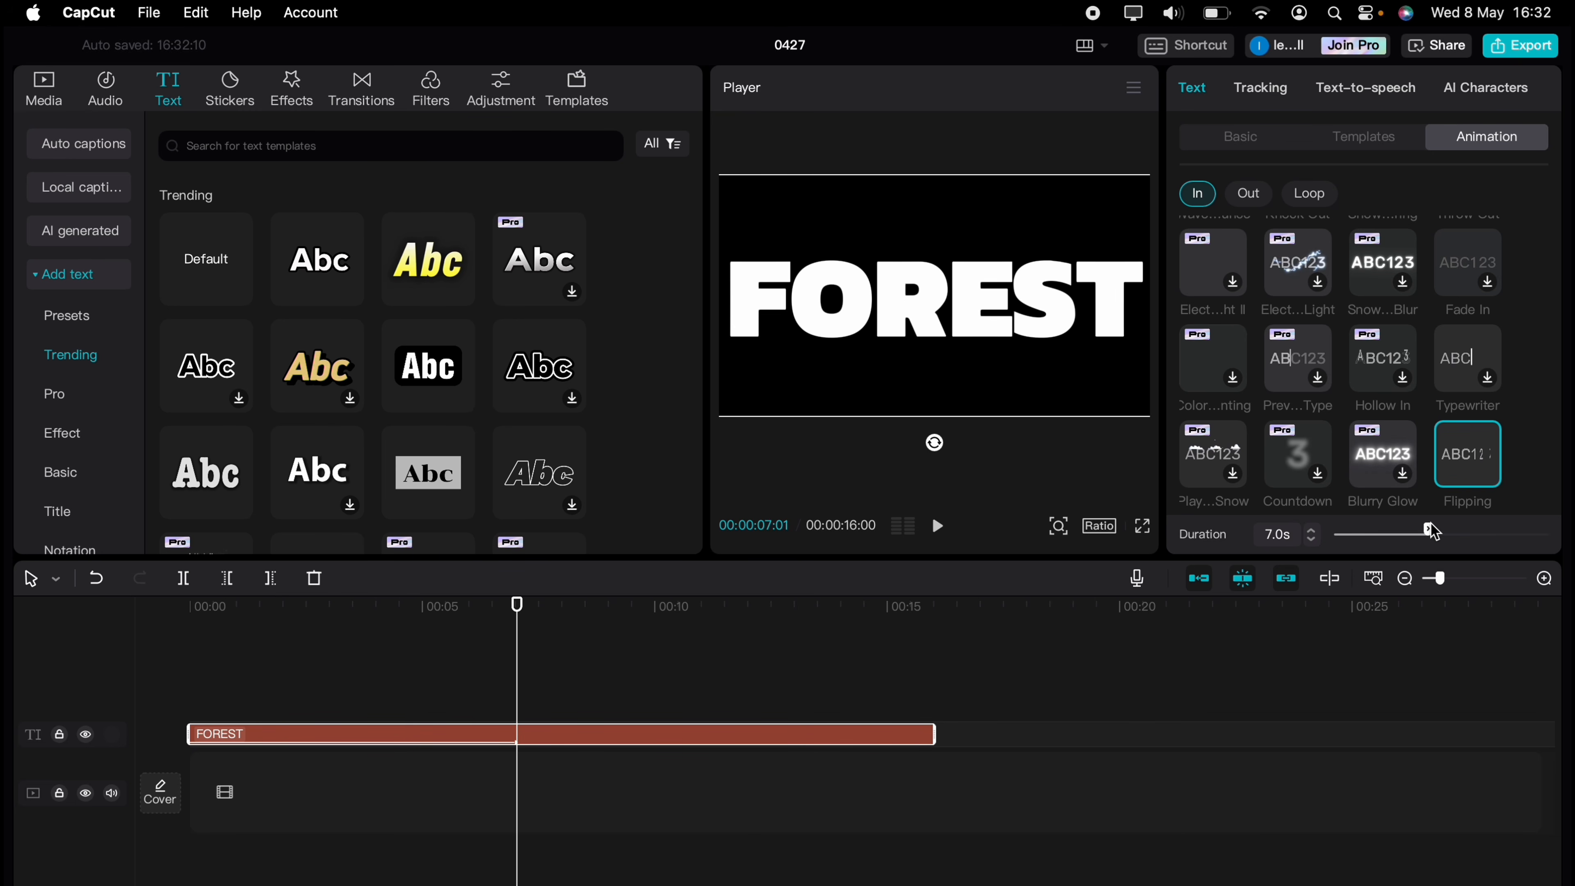
Export the FOREST animation and replace the text clip on the timeline with the rendered 0427(1).mov.
{"action": "left_click", "coordinate": [1519, 49]}
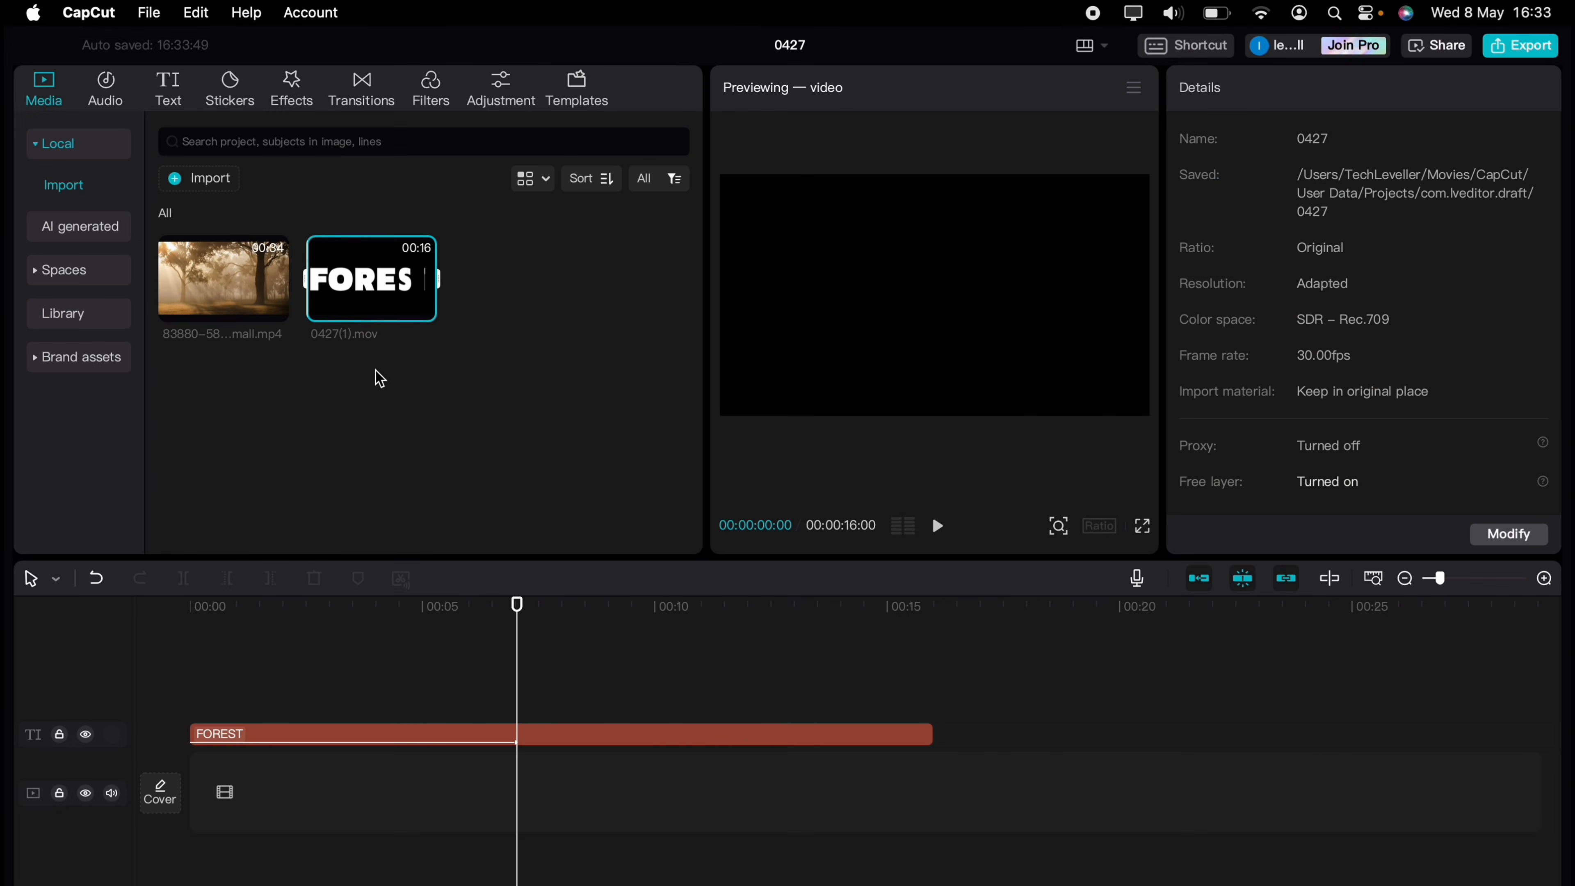
{"action": "left_click_drag", "start_coordinate": [372, 302], "coordinate": [246, 756]}
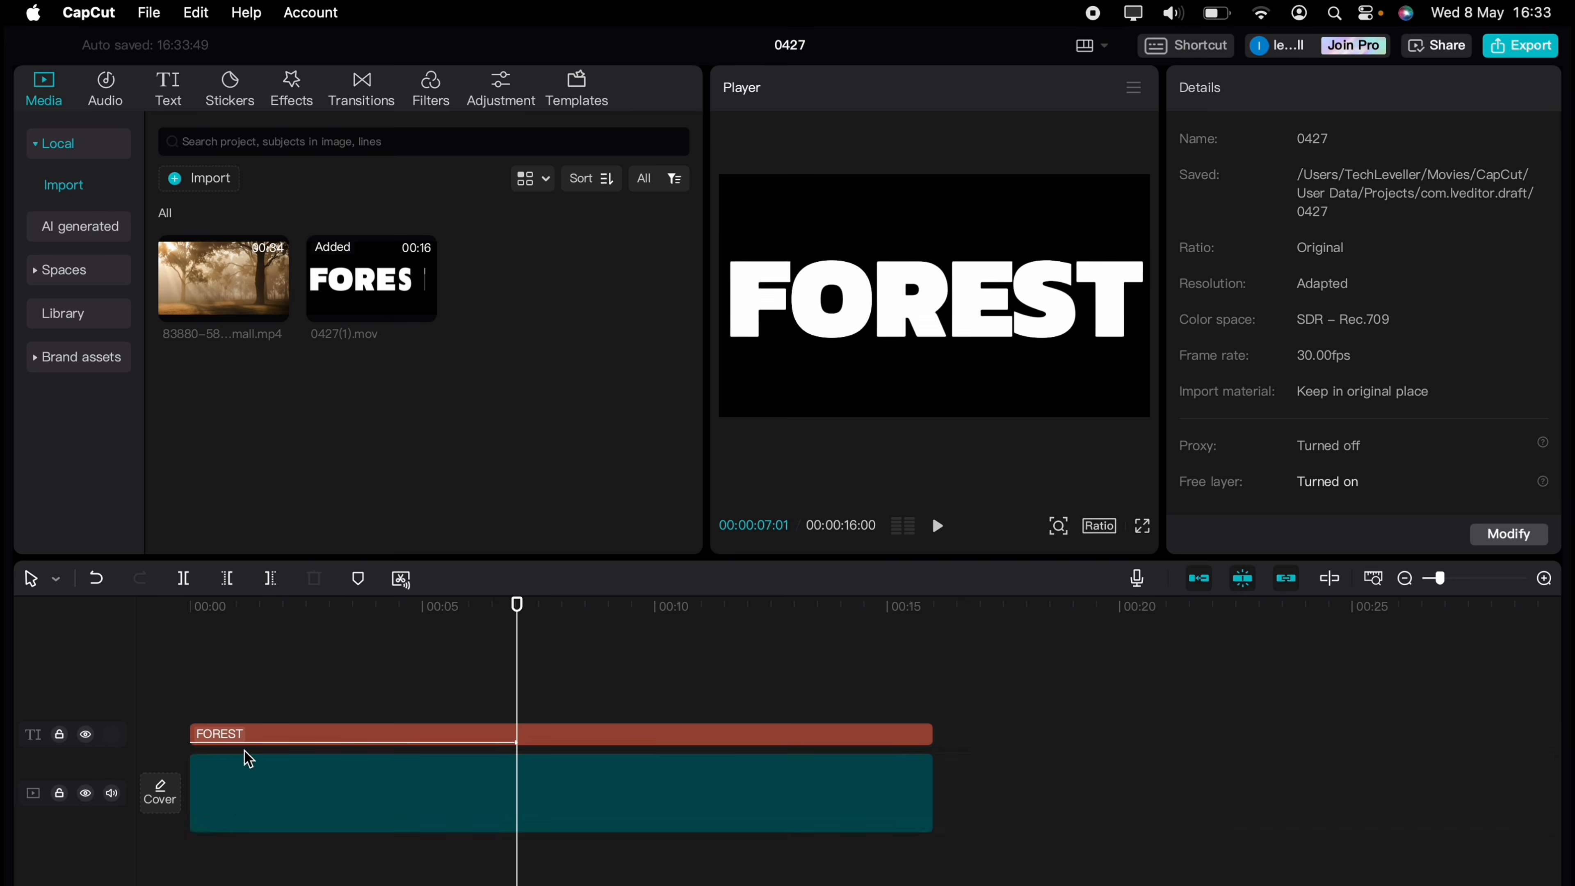
{"action": "left_click", "coordinate": [276, 736]}
{"action": "key", "text": "Delete"}
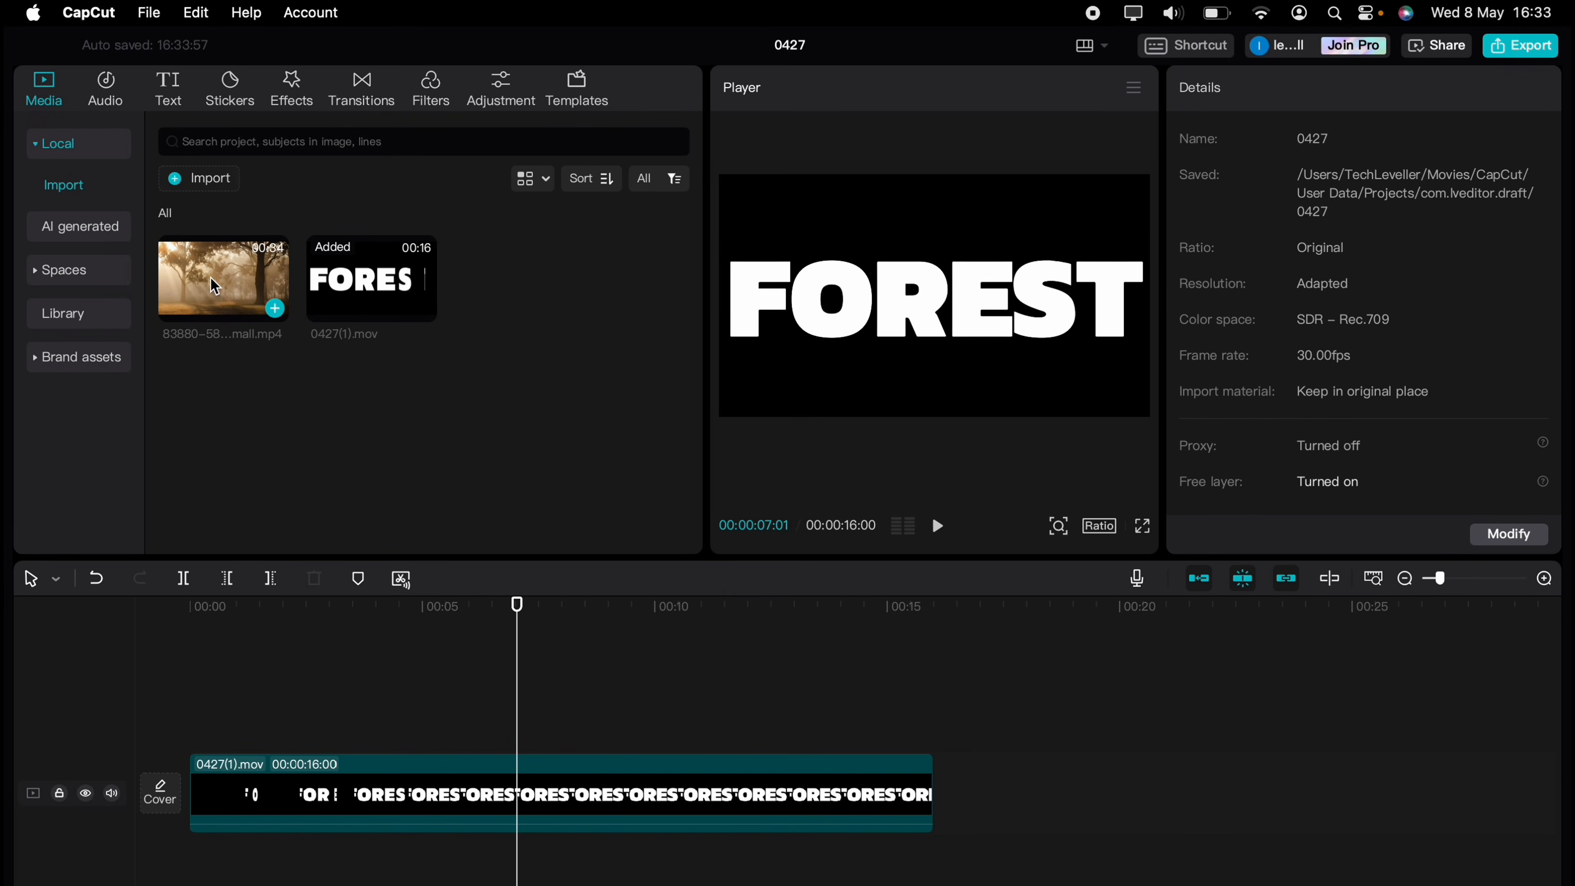
{"action": "left_click_drag", "start_coordinate": [214, 285], "coordinate": [185, 877]}
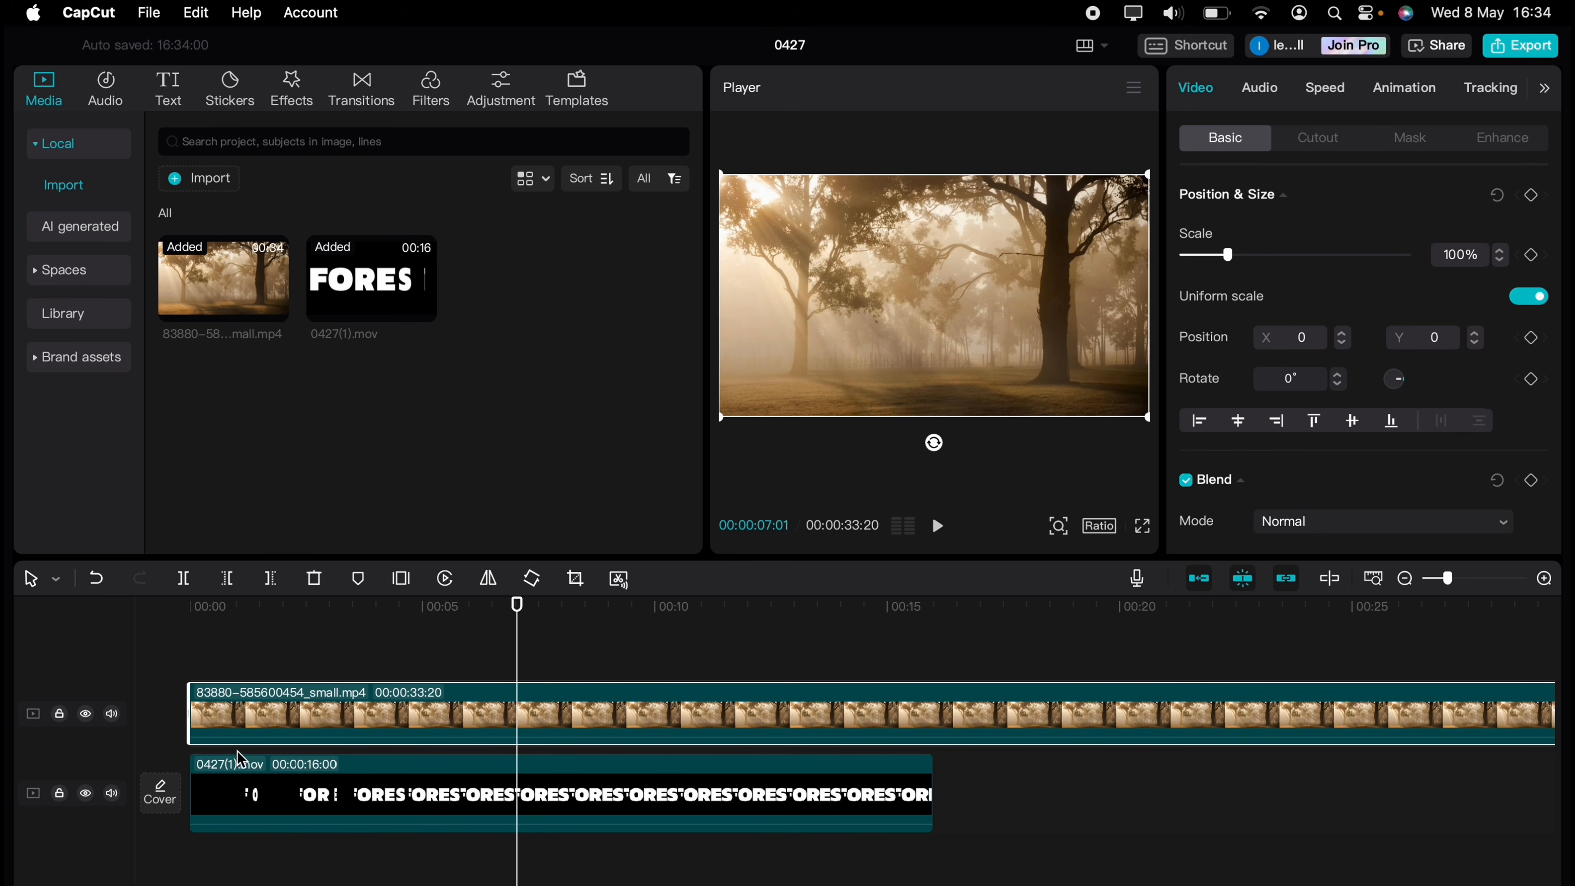
{"action": "left_click_drag", "start_coordinate": [241, 758], "coordinate": [265, 645]}
{"action": "left_click", "coordinate": [281, 712]}
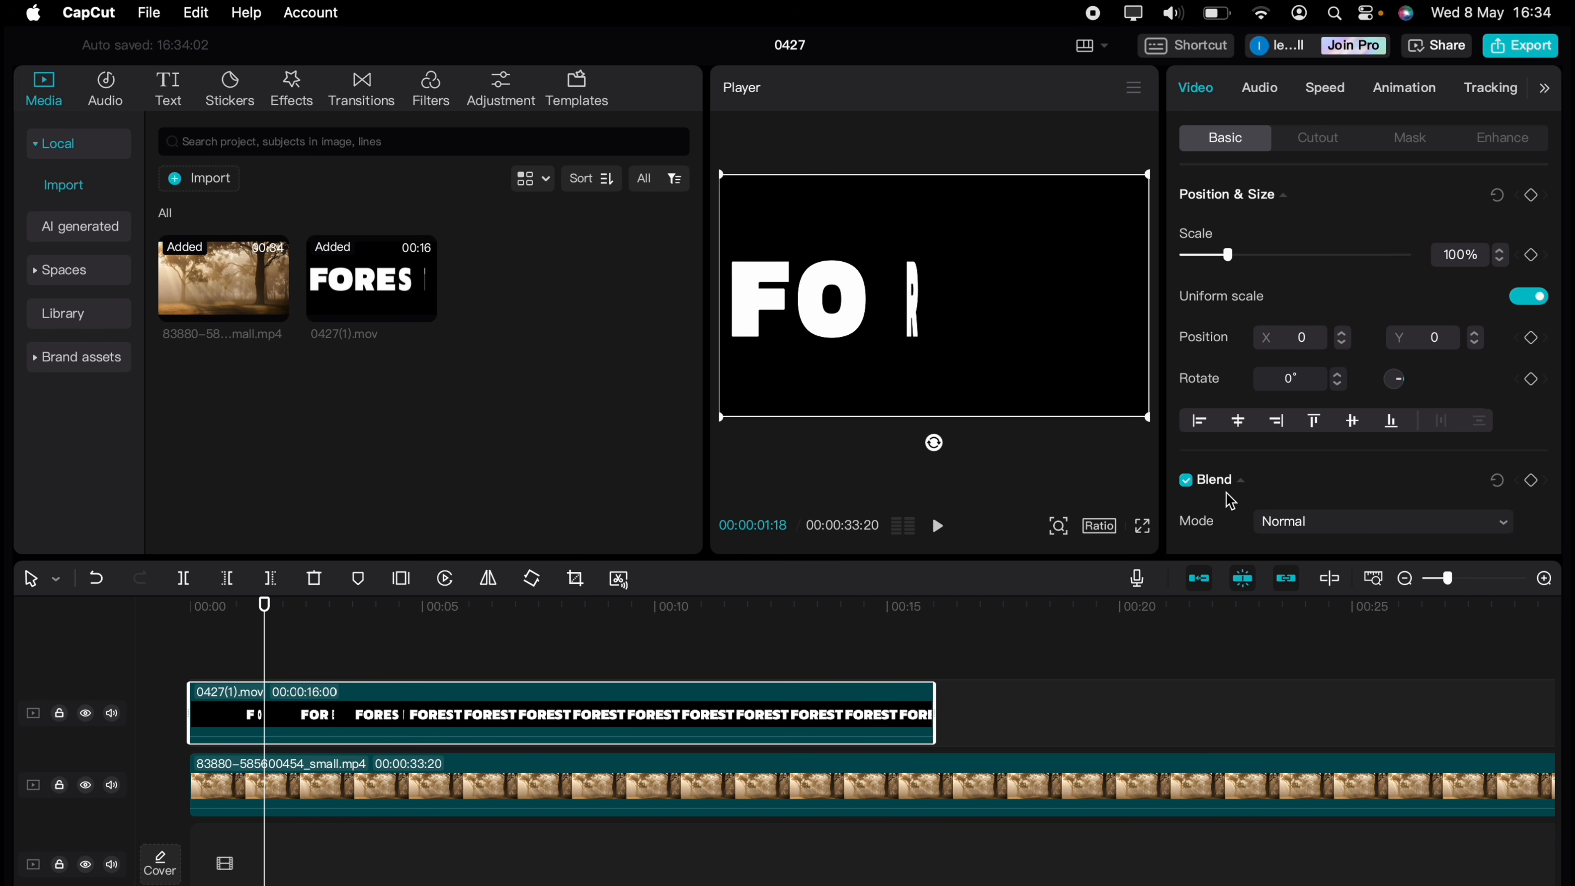
{"action": "scroll", "coordinate": [1231, 500], "scroll_direction": "down", "scroll_amount": 3}
{"action": "left_click", "coordinate": [1306, 391]}
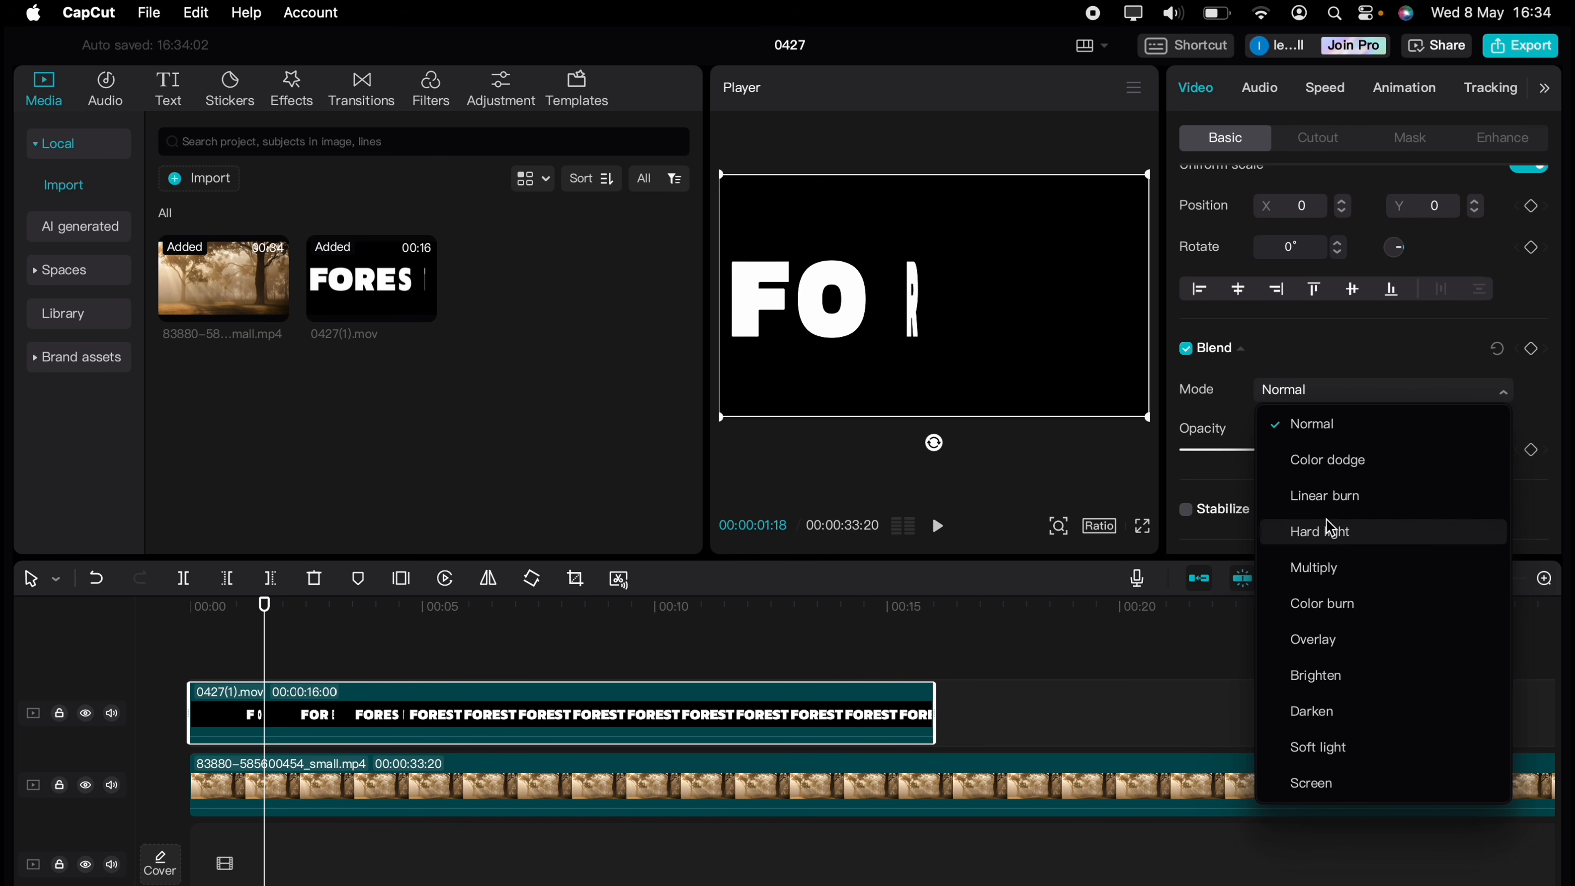
{"action": "left_click", "coordinate": [1333, 568]}
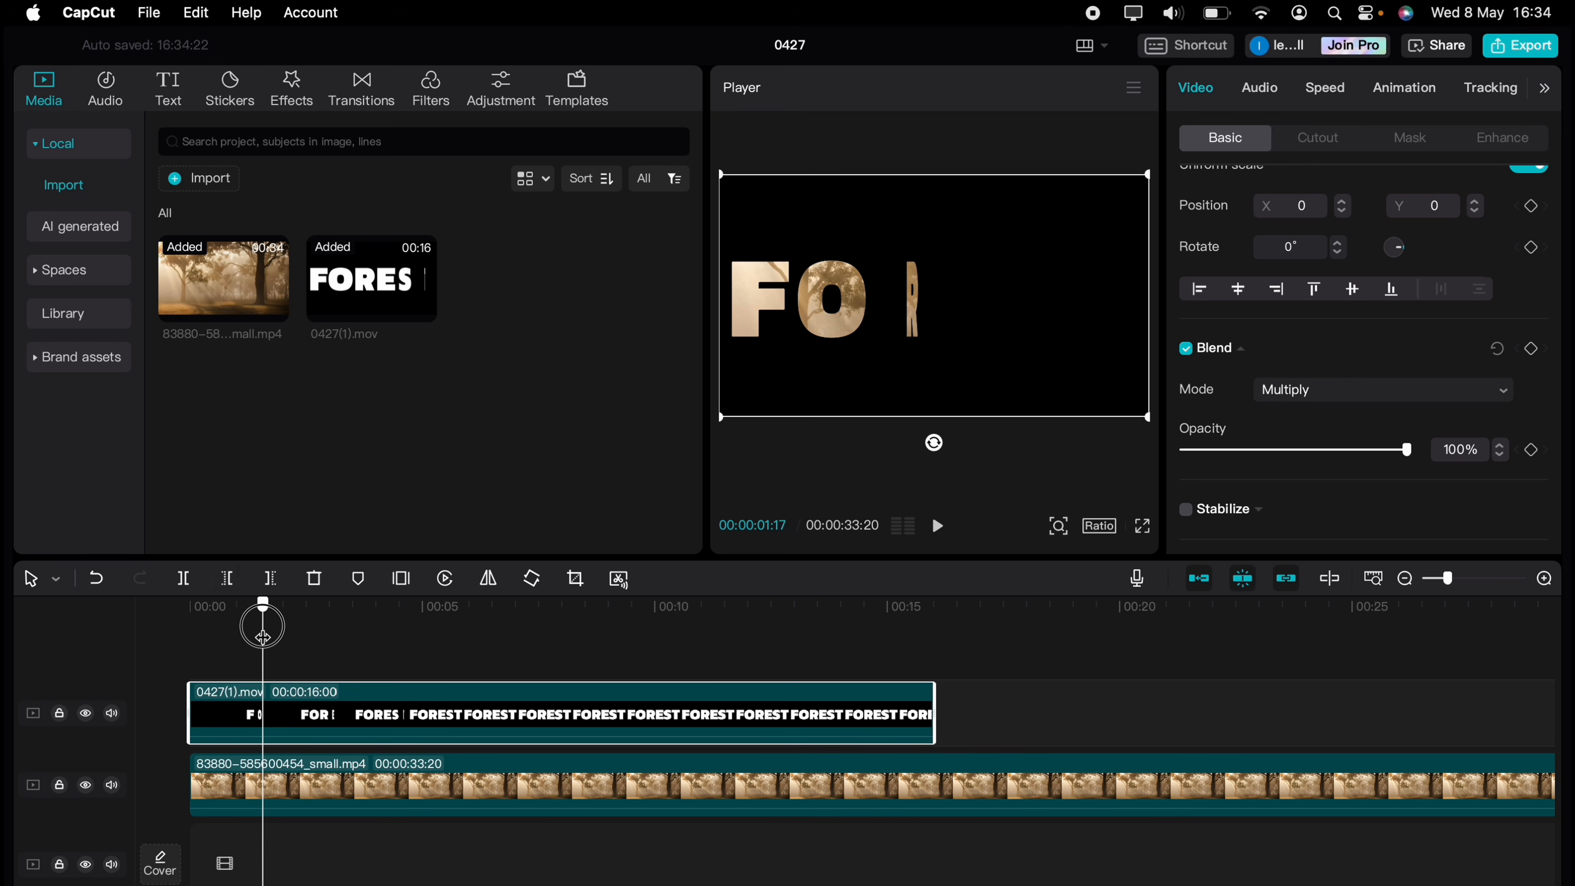
Play the blended FOREST text from the timeline's start and return to the first frame.
{"action": "left_click", "coordinate": [192, 608]}
{"action": "key", "text": "space"}
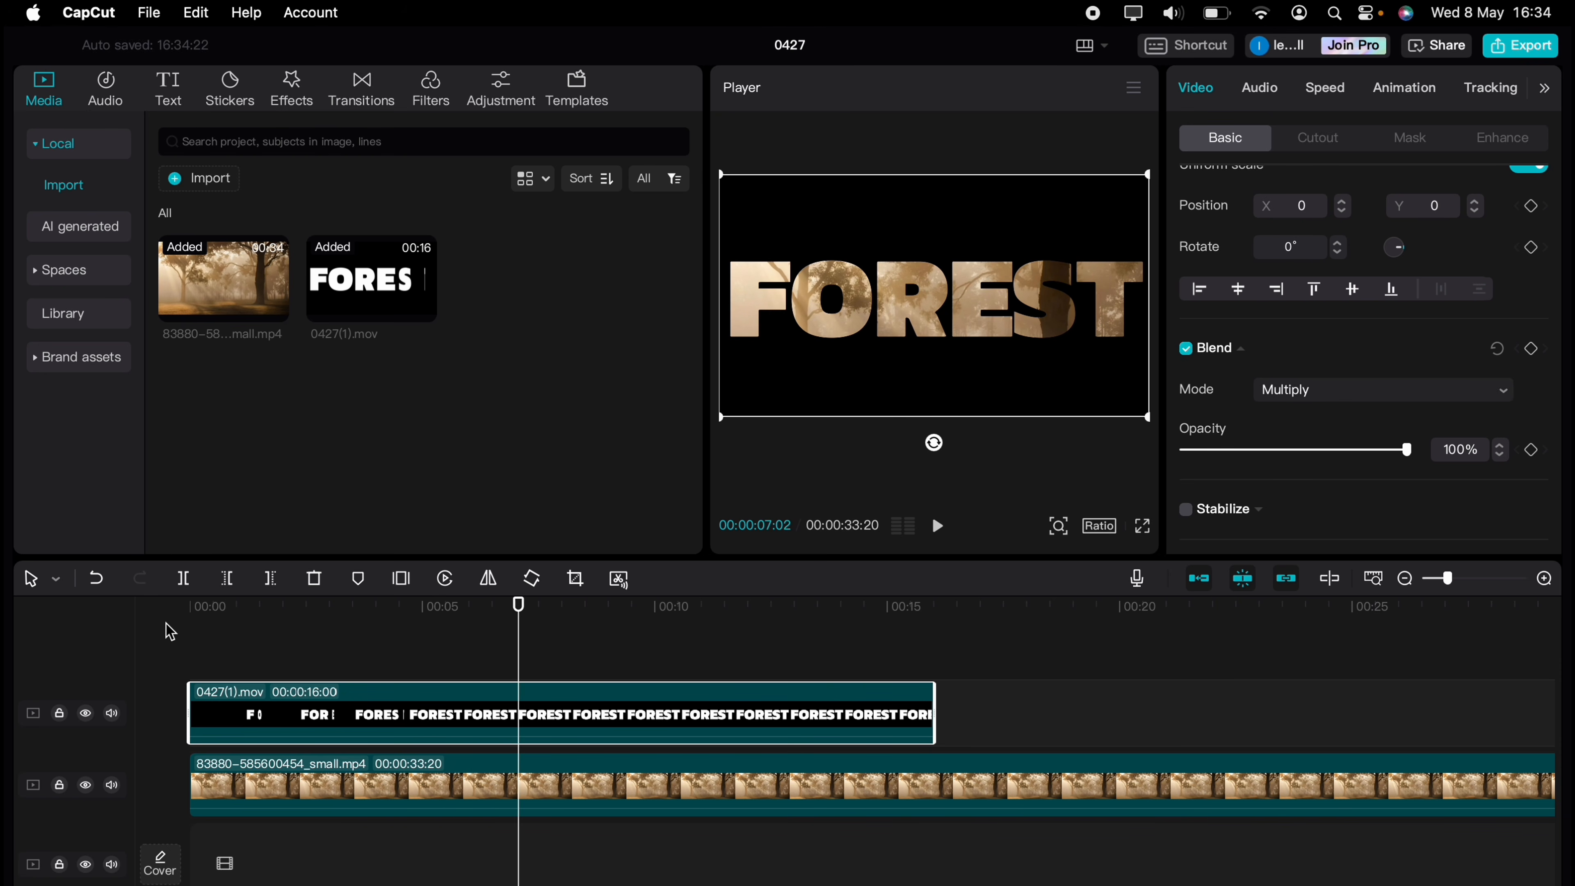
{"action": "left_click", "coordinate": [143, 628]}
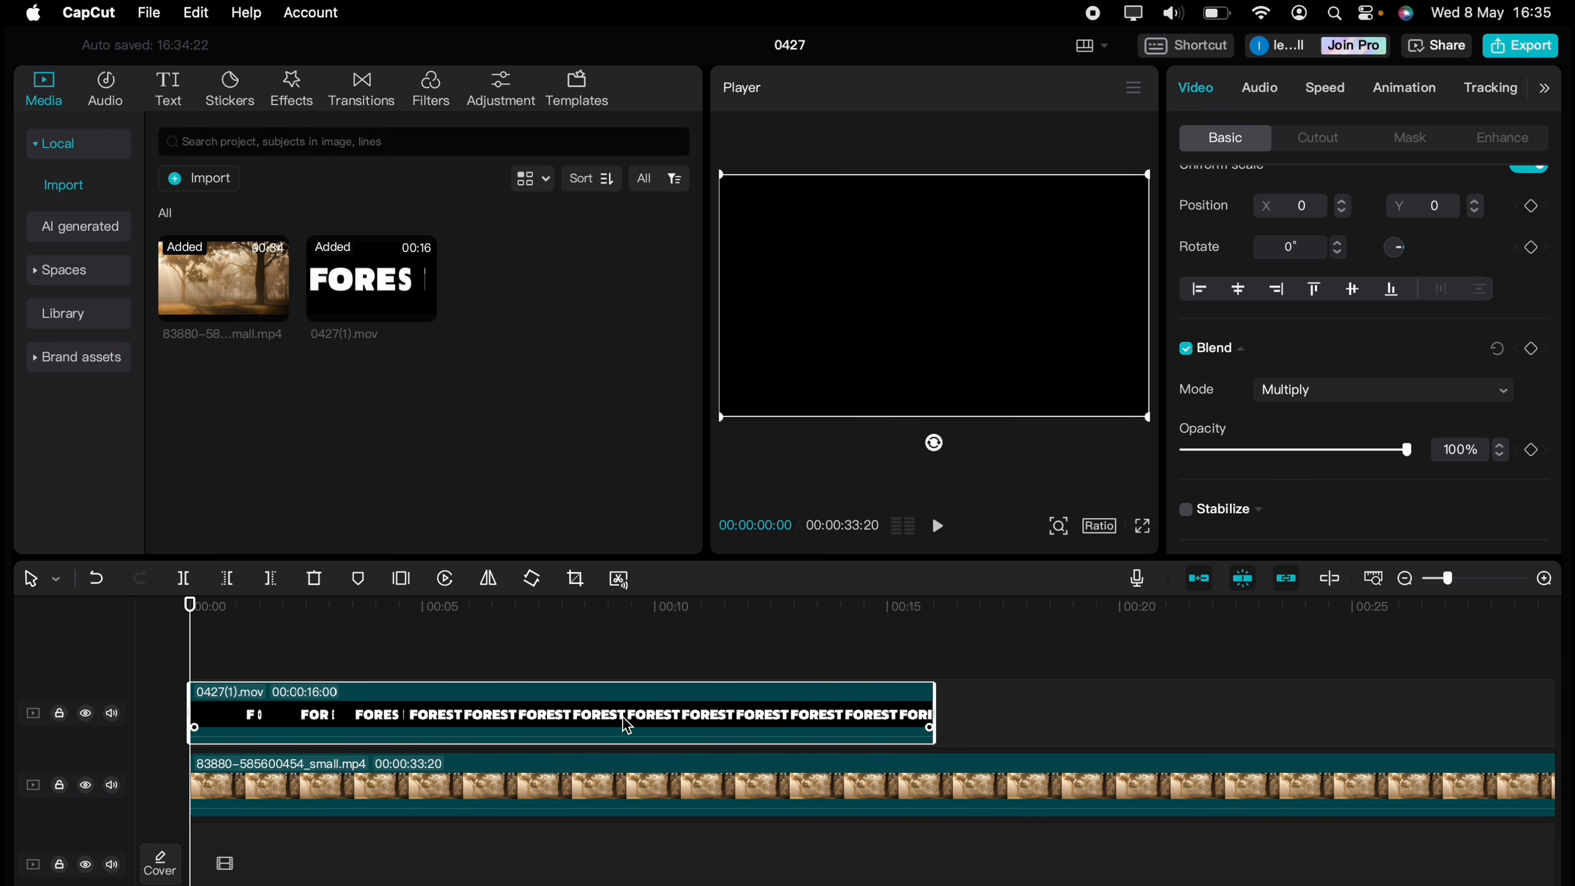
Apply a Mirror mask to 0427(1).mov, widen it to size 2160 and keyframe the mask at the clip's start.
{"action": "scroll", "coordinate": [1352, 368], "scroll_direction": "up", "scroll_amount": 4}
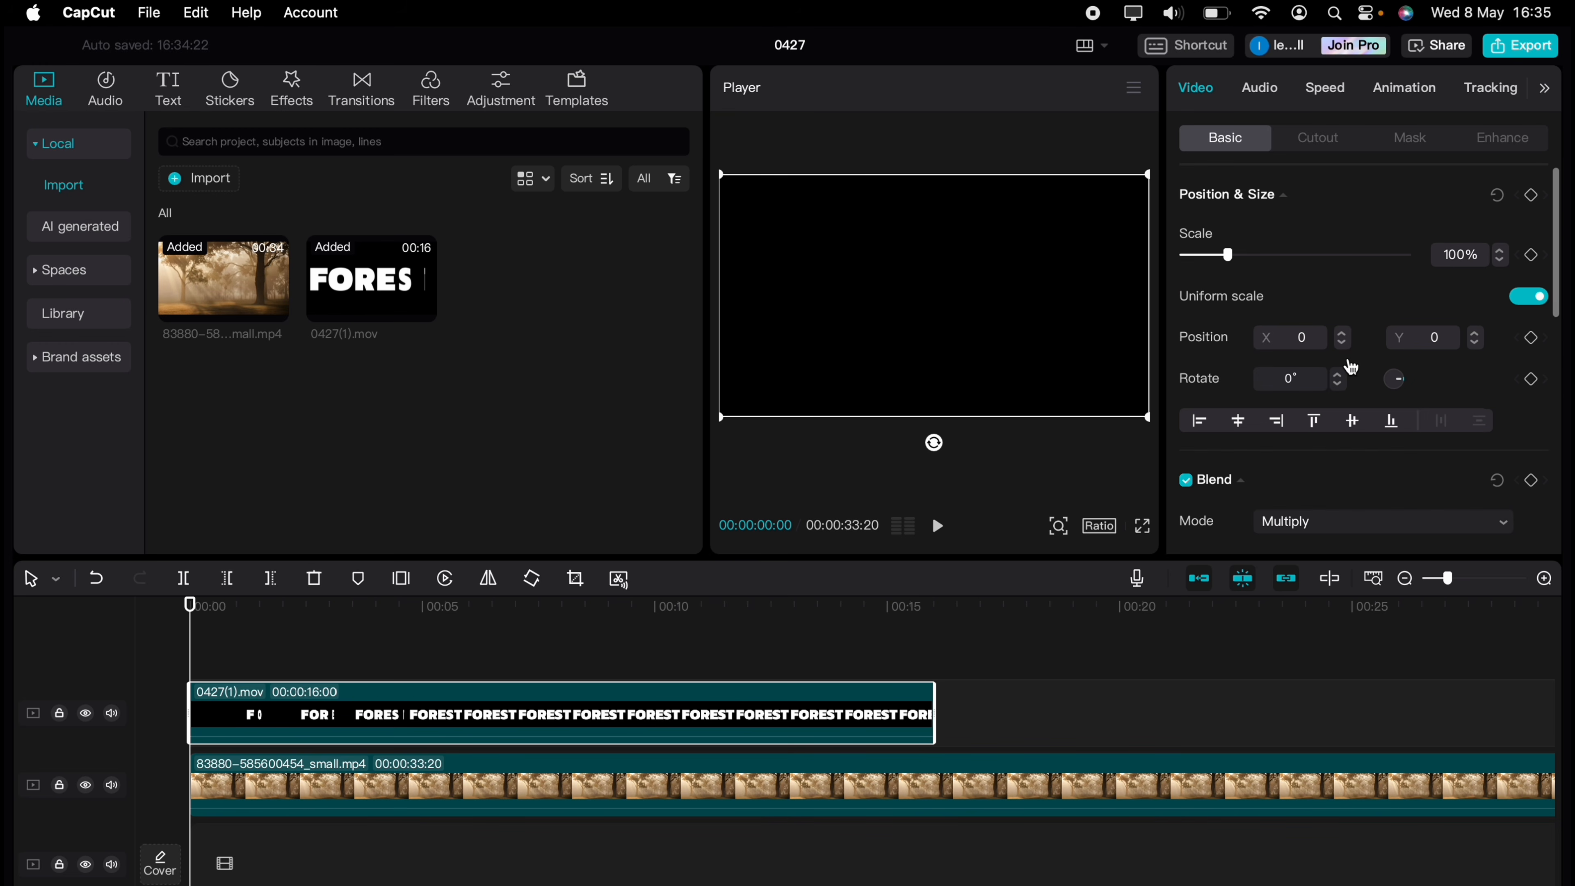
{"action": "left_click", "coordinate": [1412, 138]}
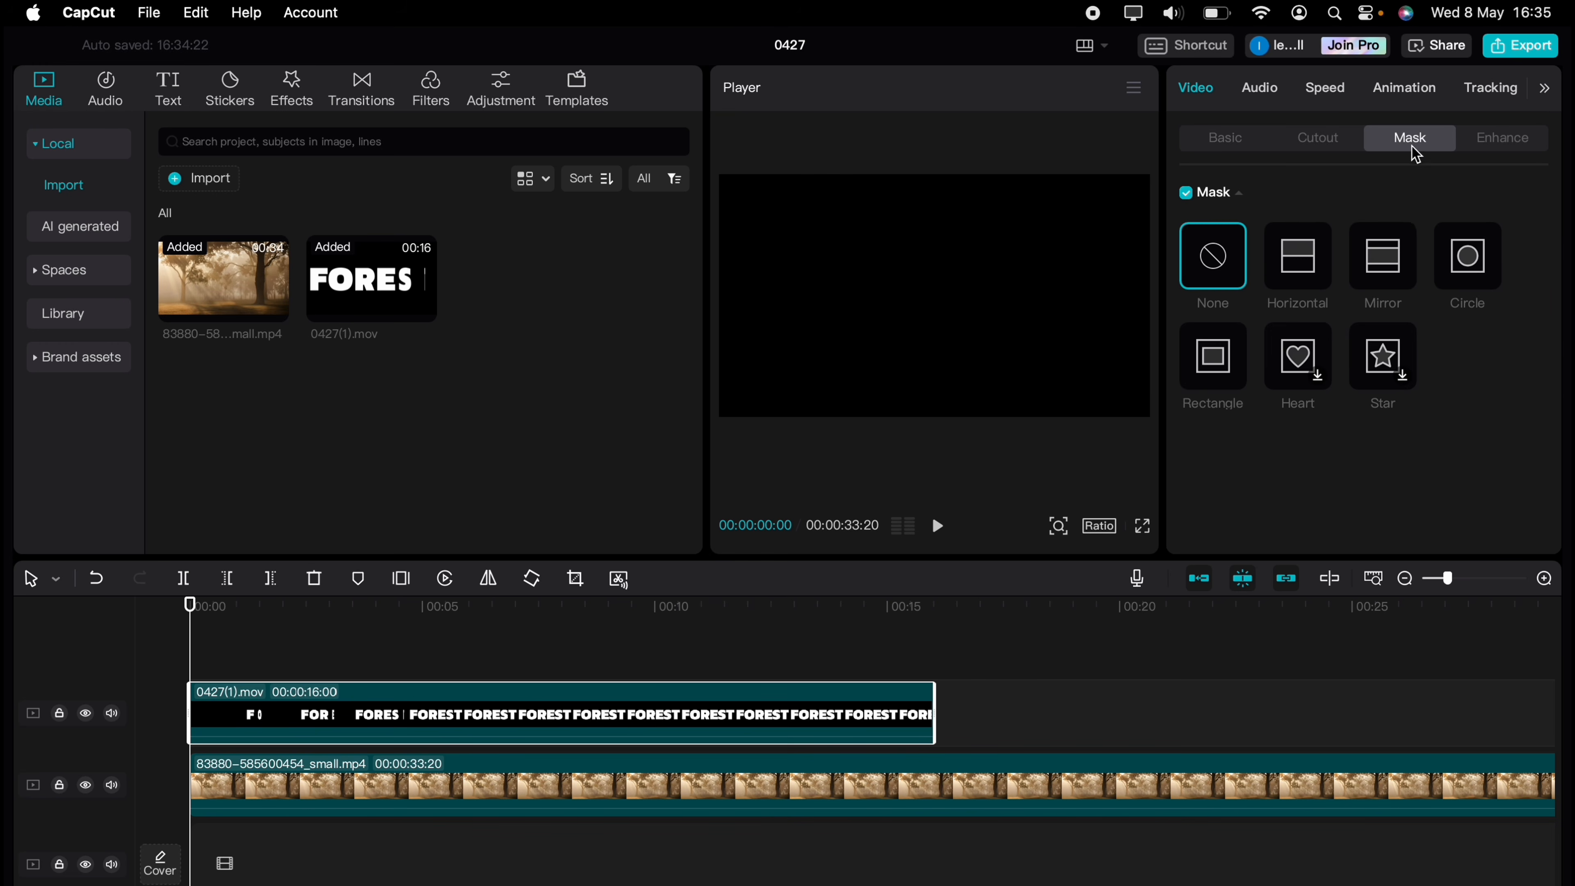
{"action": "left_click", "coordinate": [1389, 274]}
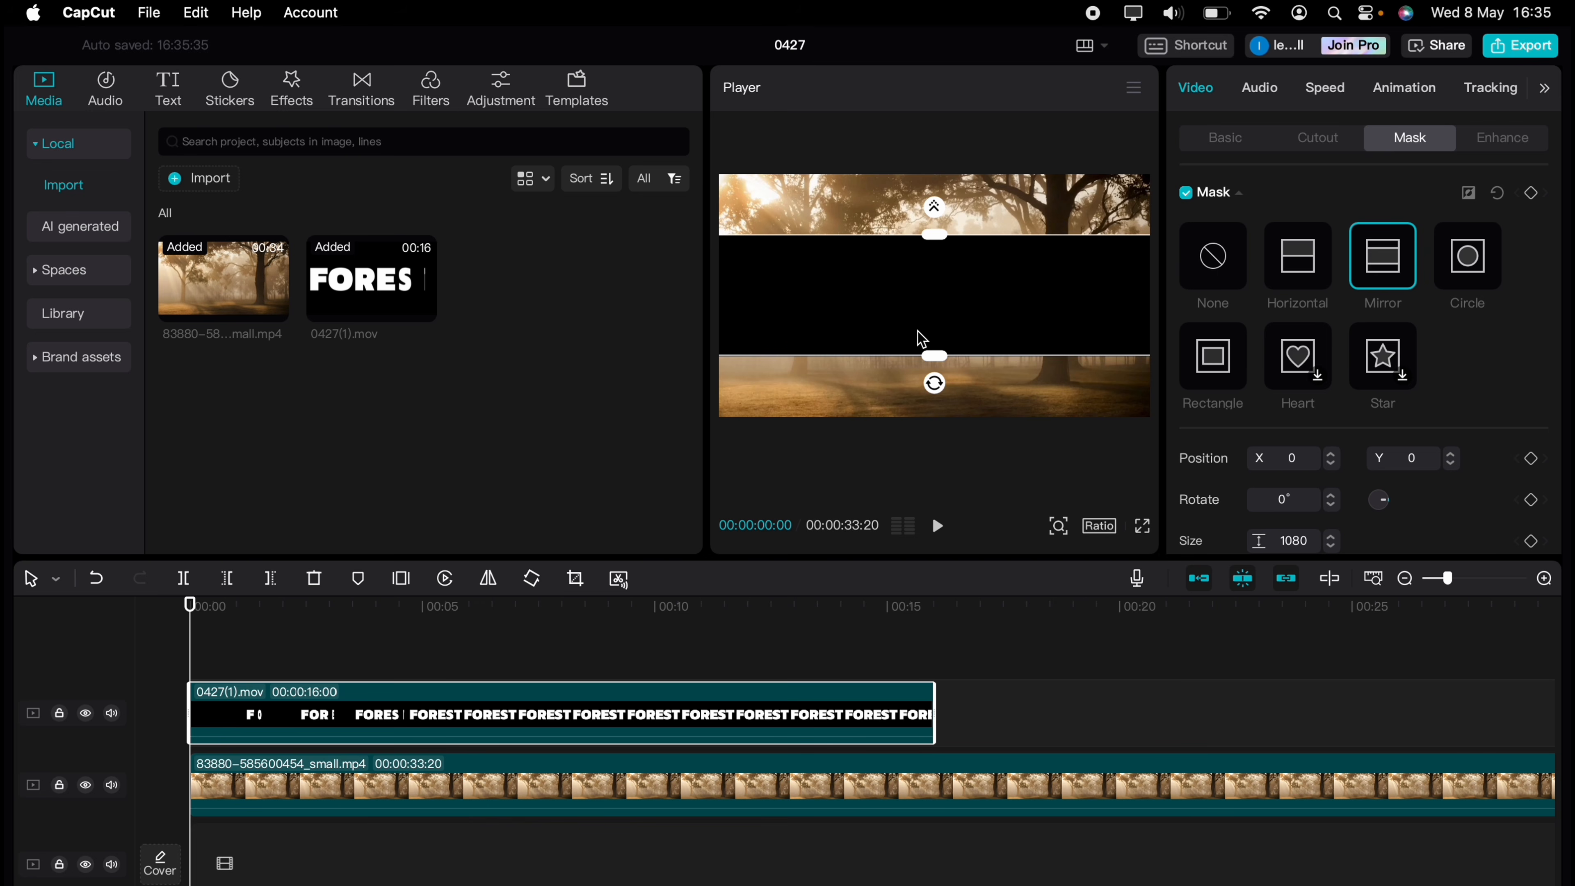
{"action": "left_click_drag", "start_coordinate": [933, 356], "coordinate": [929, 421]}
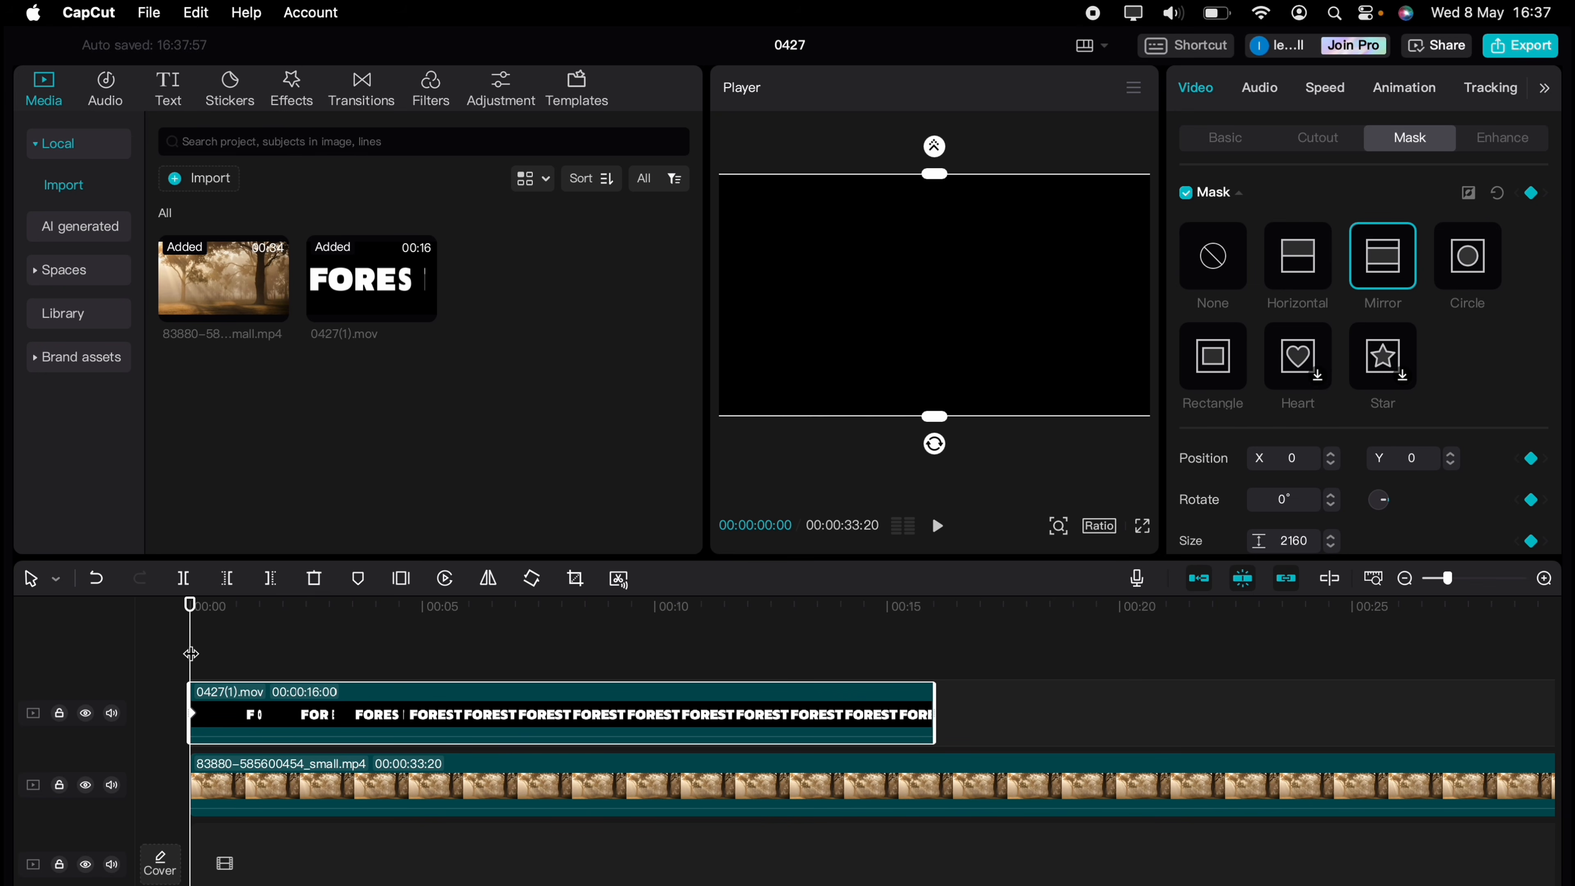
Add a mask keyframe to the FOREST clip at 00:00:04:14, keeping the mask size at 2160.
{"action": "left_click_drag", "start_coordinate": [191, 654], "coordinate": [387, 649]}
{"action": "left_click_drag", "start_coordinate": [392, 649], "coordinate": [398, 649]}
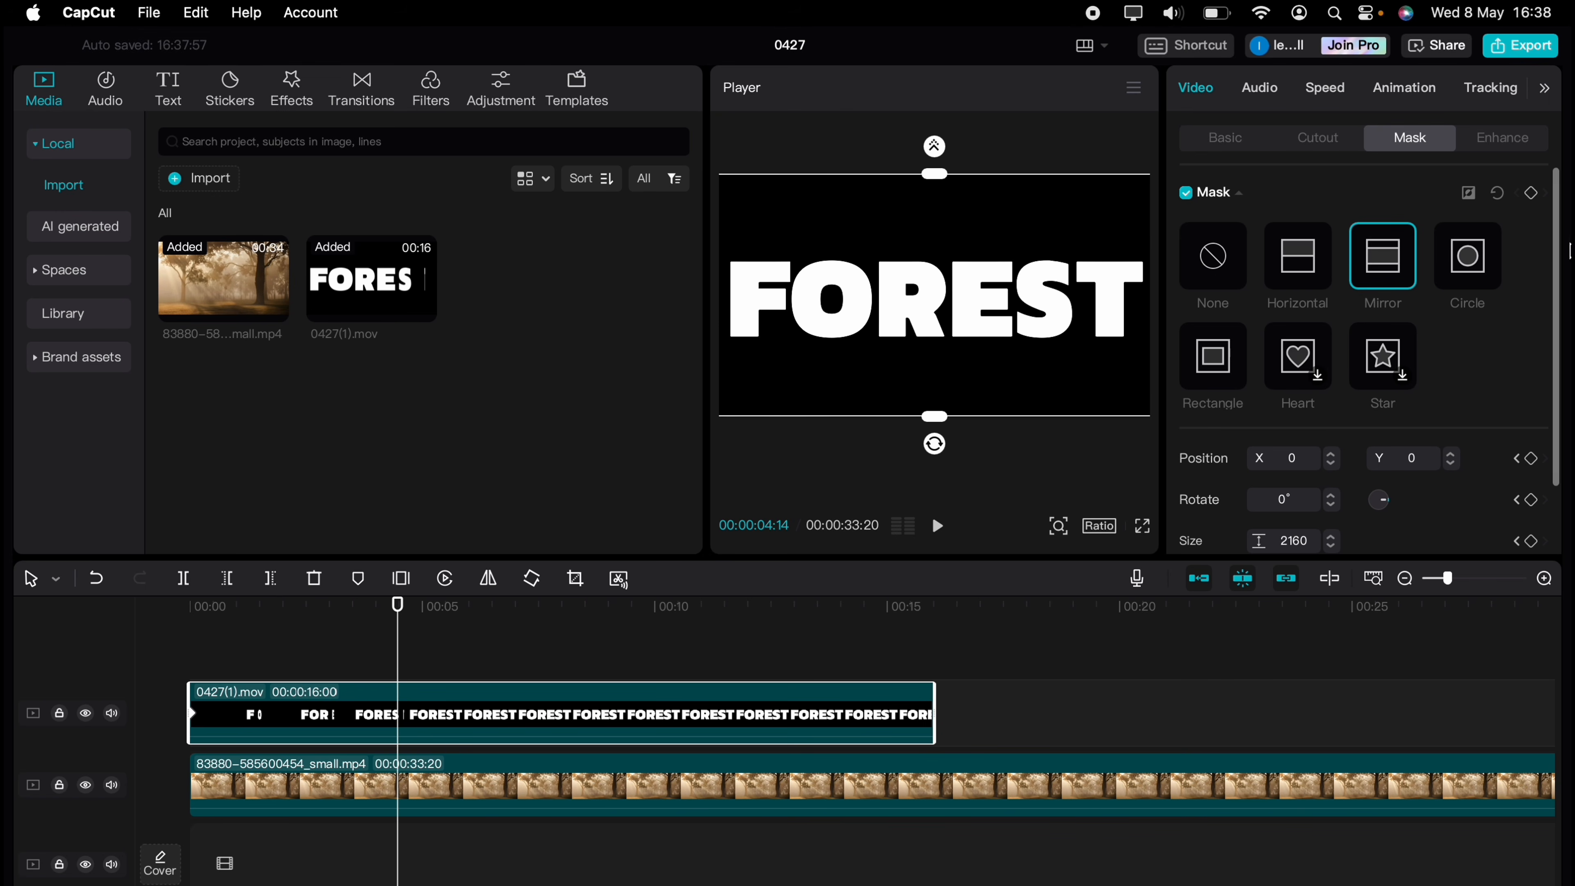
{"action": "left_click", "coordinate": [1531, 193]}
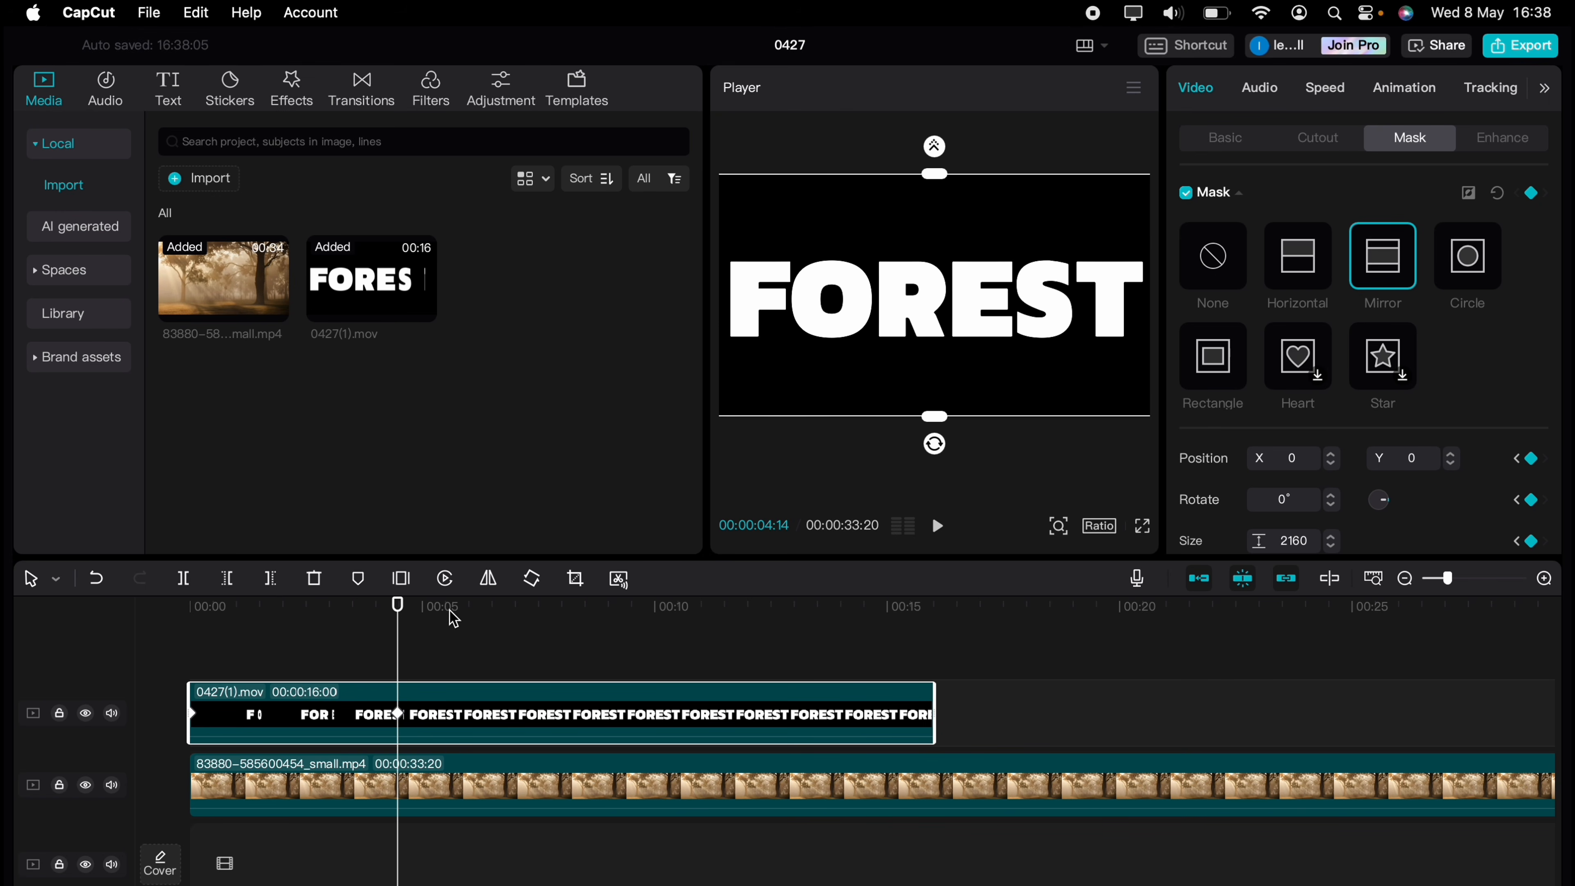
At 00:00:10:08, add a mask keyframe and shrink the Mirror mask's size to 1.
{"action": "left_click_drag", "start_coordinate": [402, 637], "coordinate": [653, 625]}
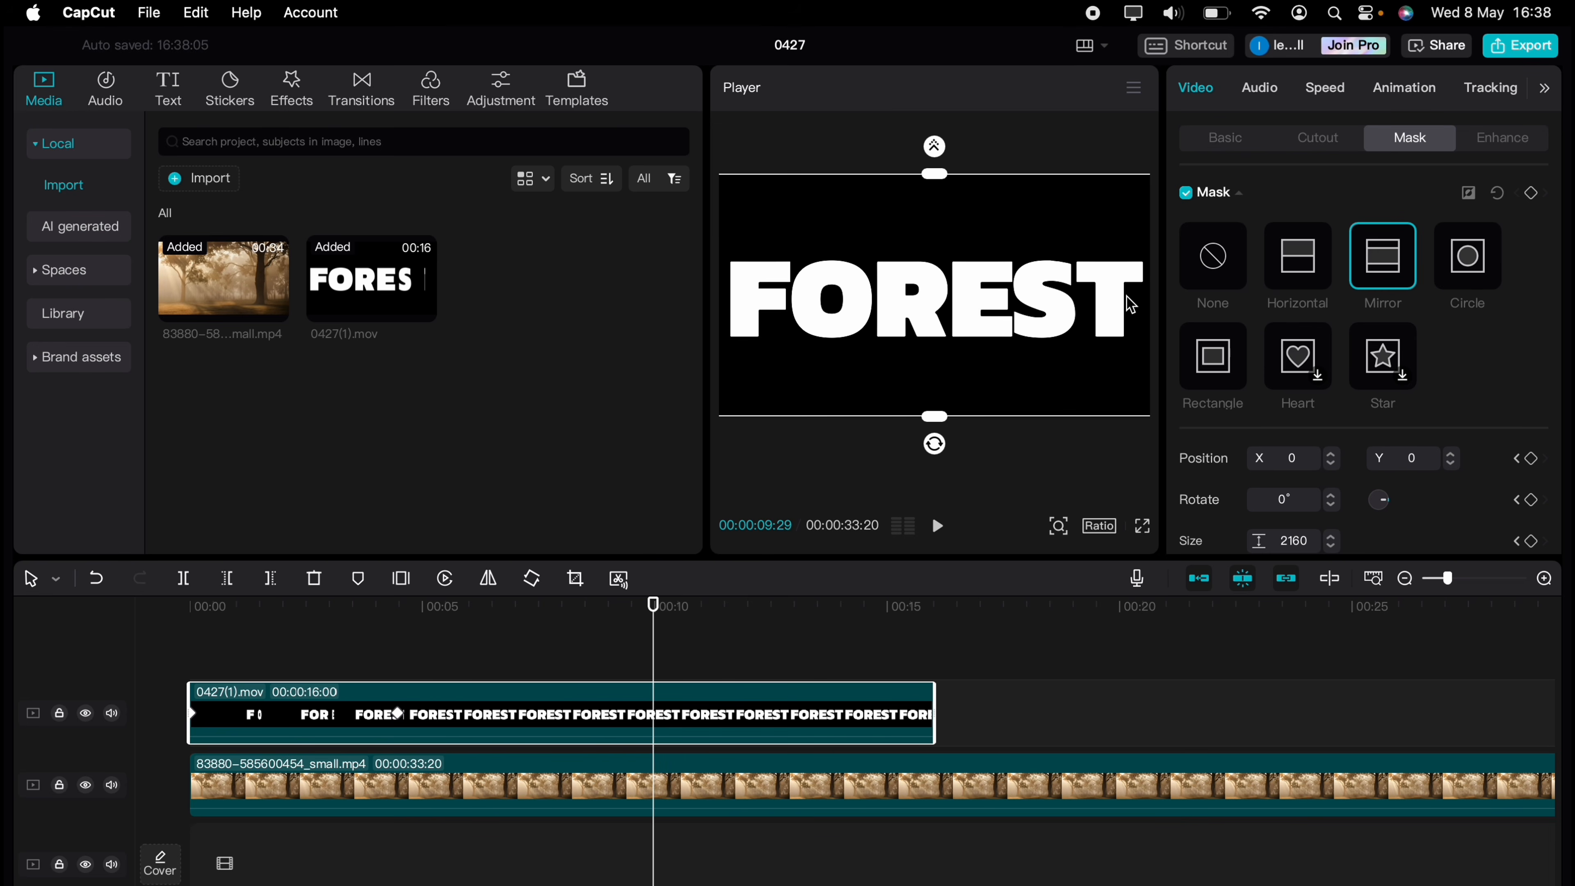
{"action": "left_click", "coordinate": [1532, 192]}
{"action": "left_click_drag", "start_coordinate": [931, 408], "coordinate": [936, 346]}
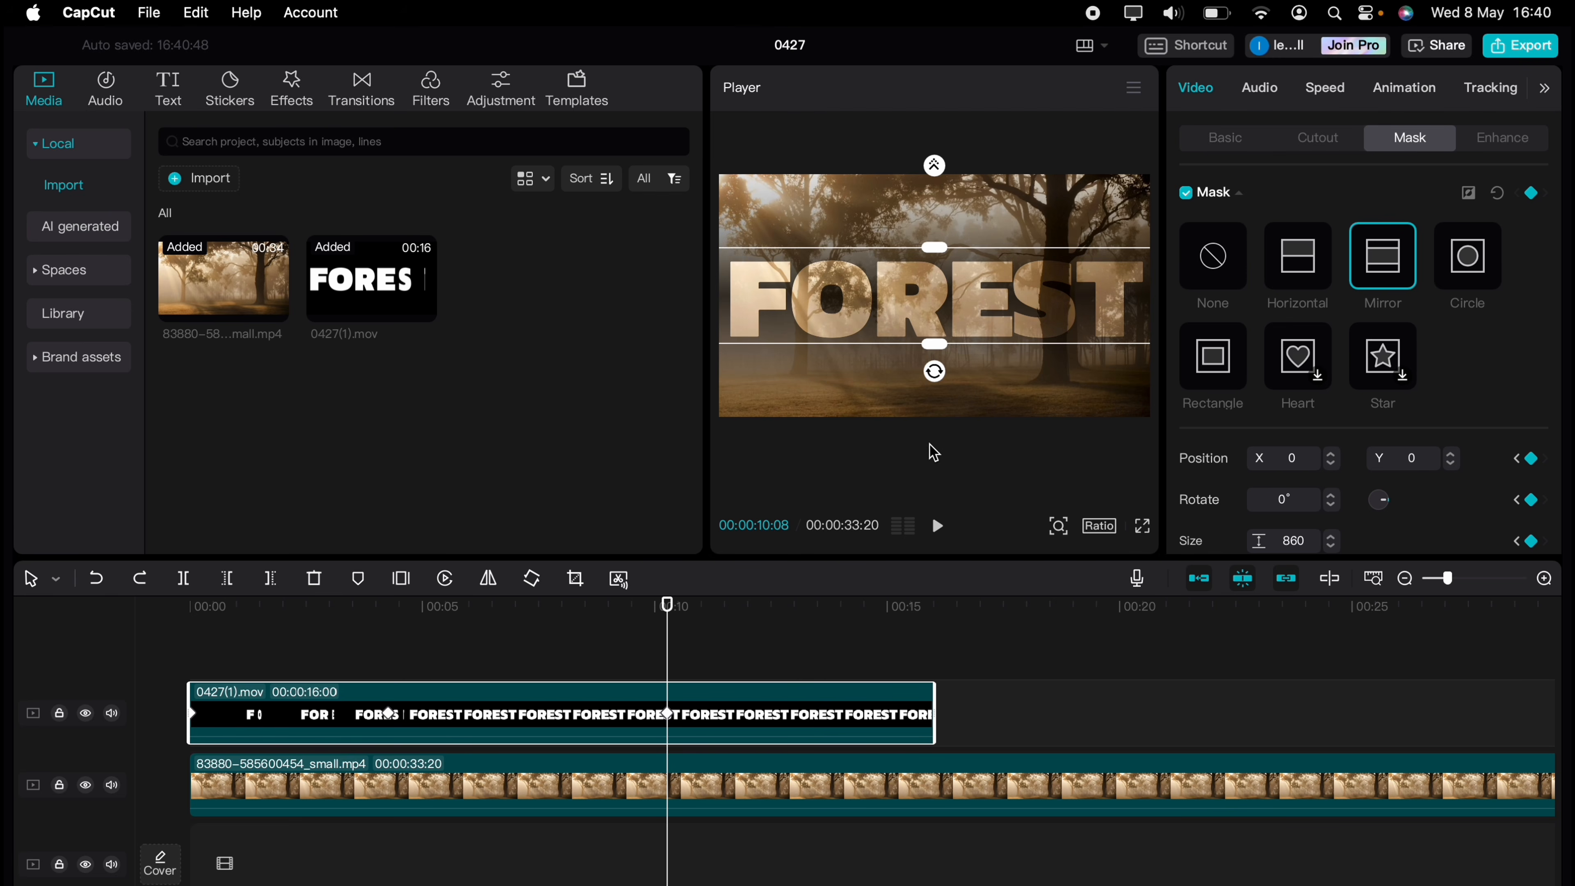
{"action": "left_click_drag", "start_coordinate": [934, 346], "coordinate": [935, 298]}
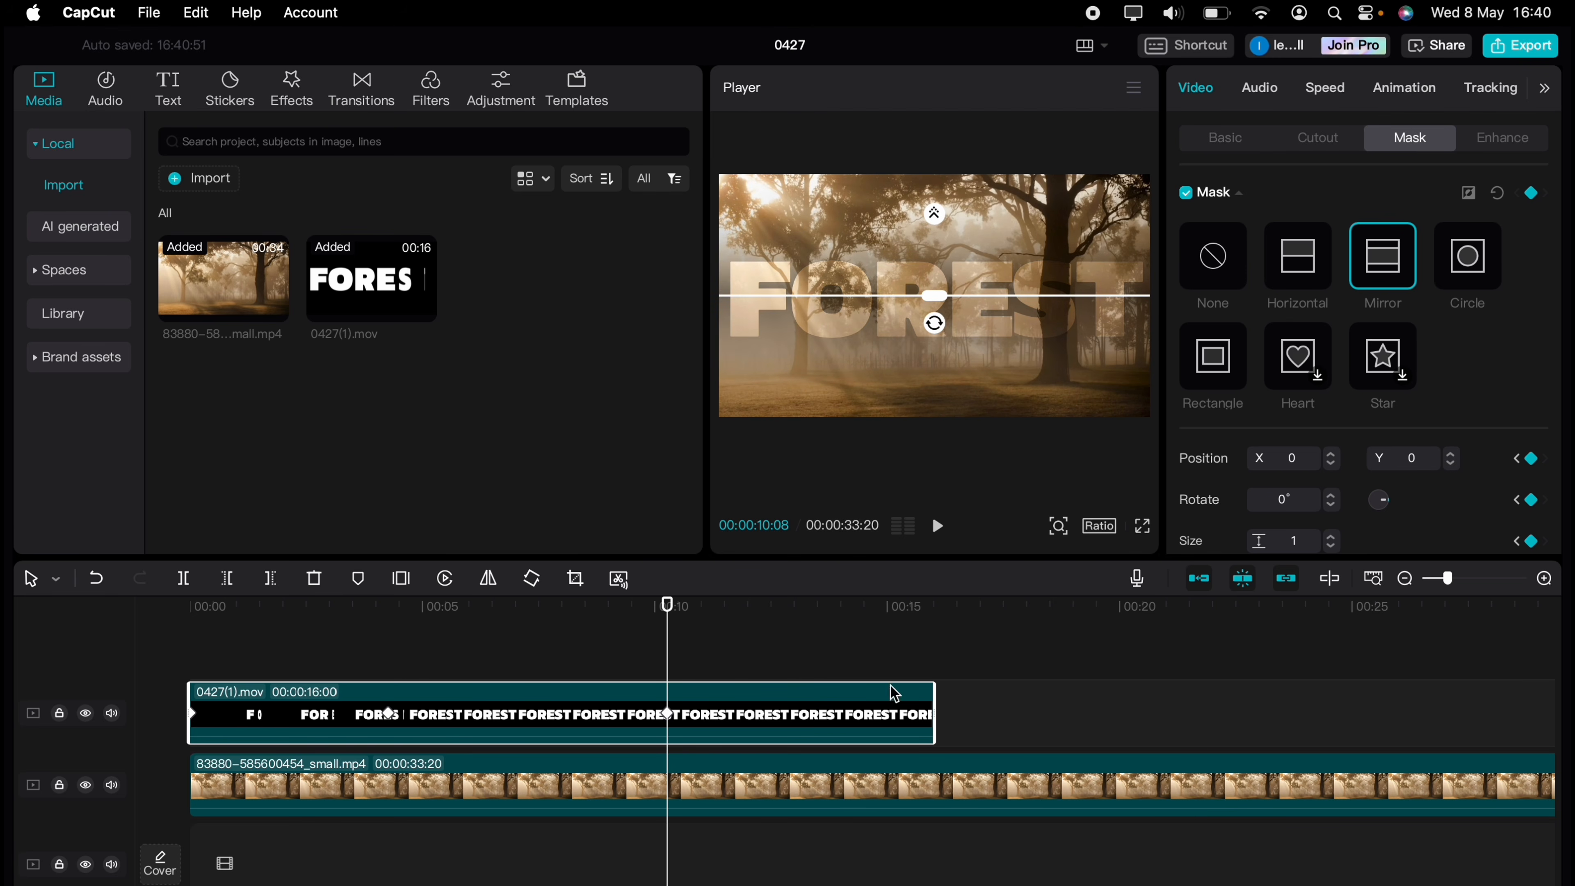
Fade out 0427(1).mov by adding an opacity keyframe of 100% at 00:00:14:01 and setting opacity to 0% at 00:00:16:00.
{"action": "left_click_drag", "start_coordinate": [668, 653], "coordinate": [843, 645]}
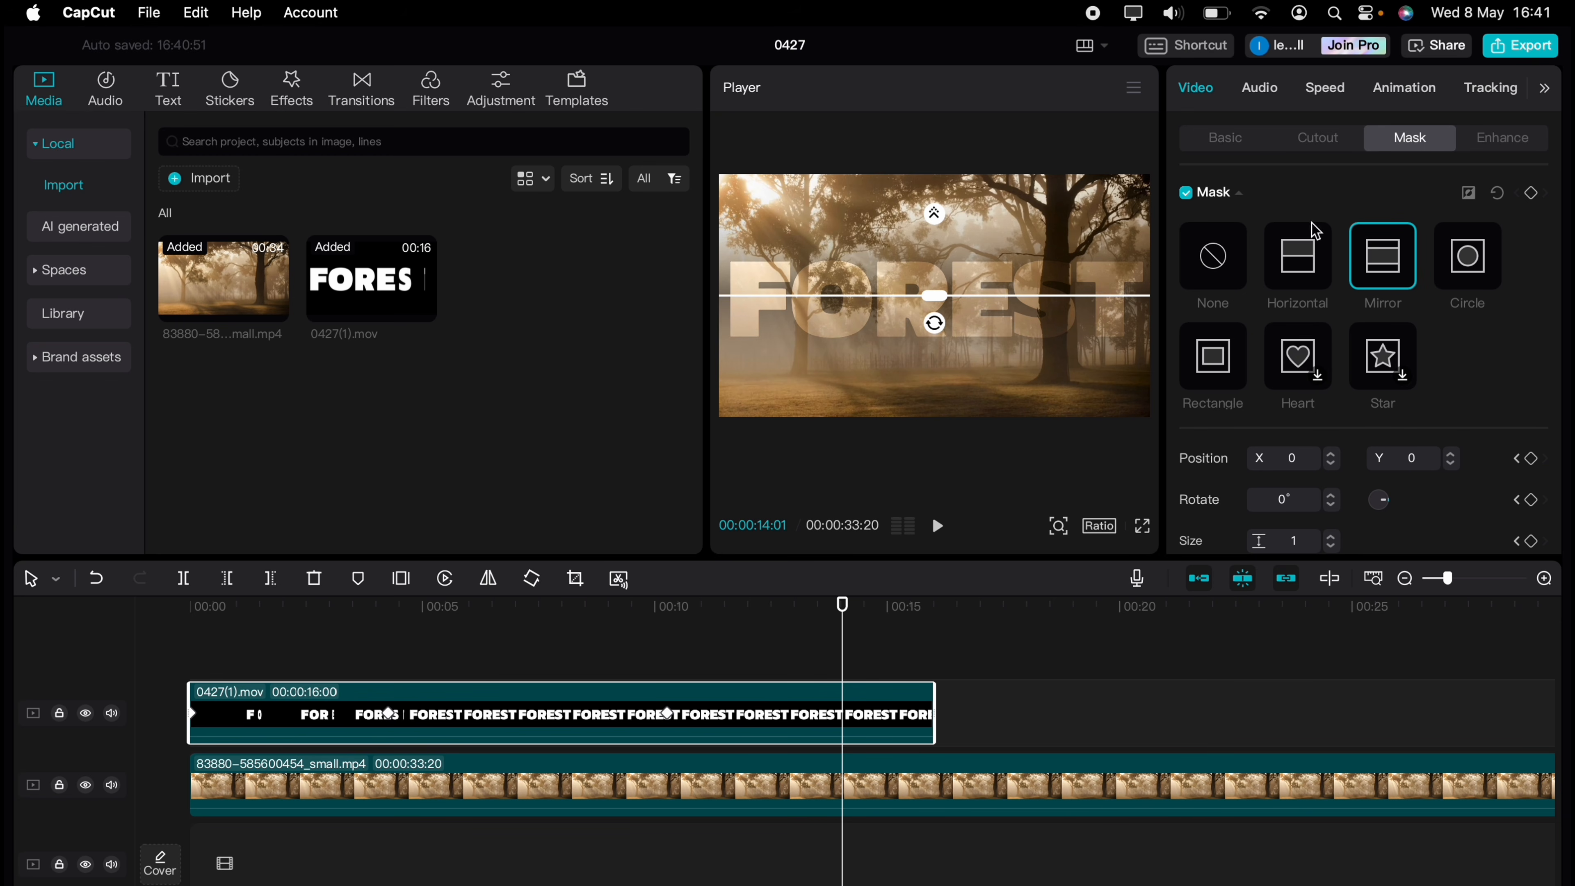
{"action": "left_click", "coordinate": [1237, 147]}
{"action": "scroll", "coordinate": [1401, 400], "scroll_direction": "down", "scroll_amount": 5}
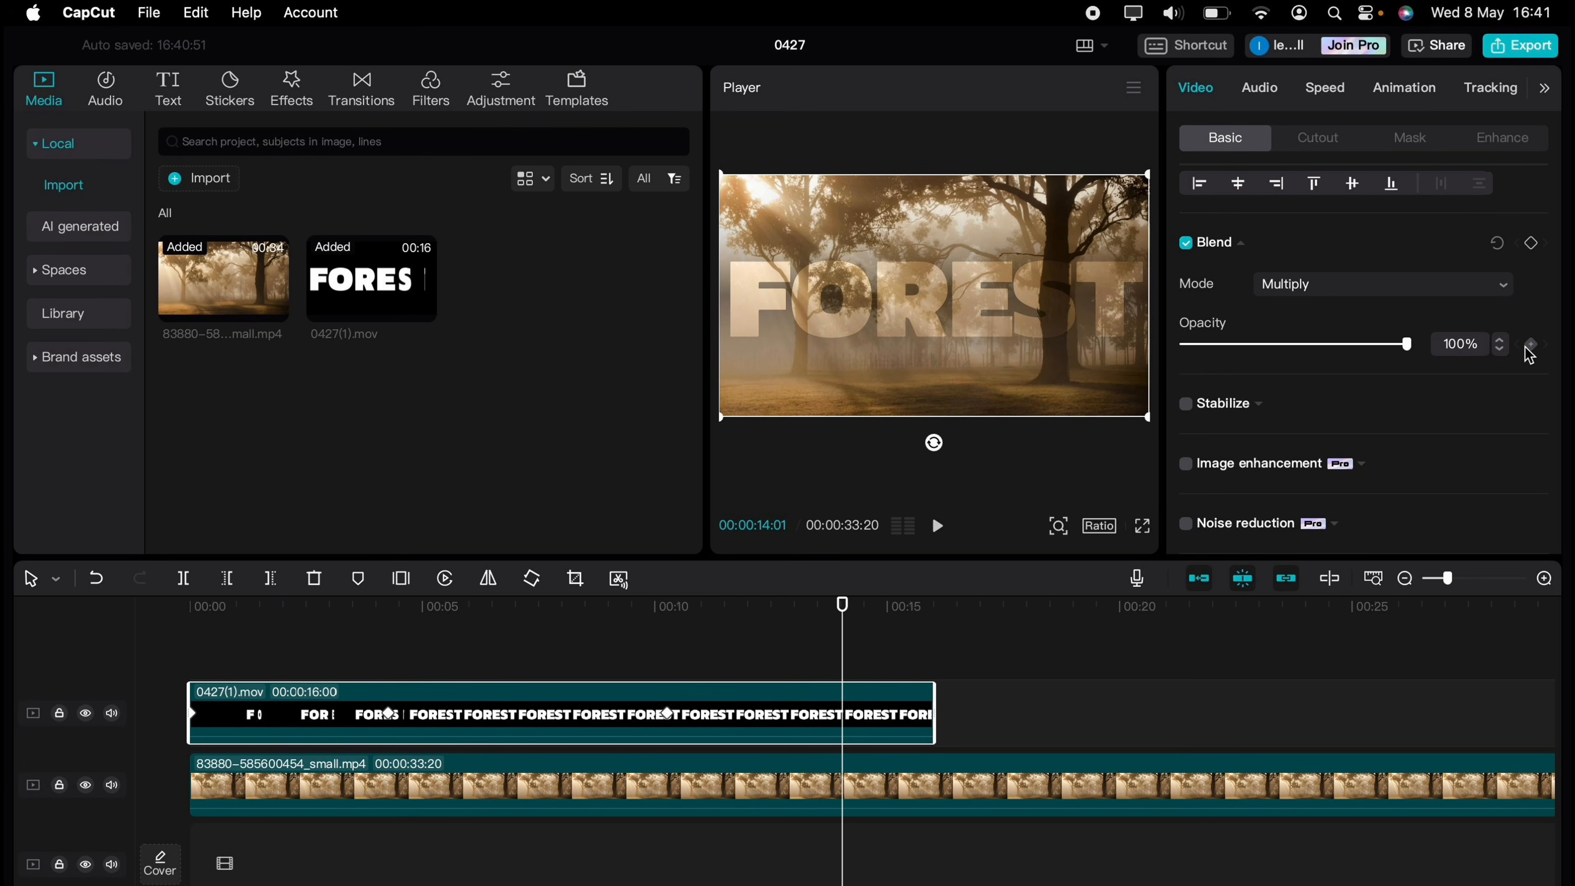
{"action": "left_click", "coordinate": [1531, 344]}
{"action": "left_click_drag", "start_coordinate": [847, 637], "coordinate": [934, 639]}
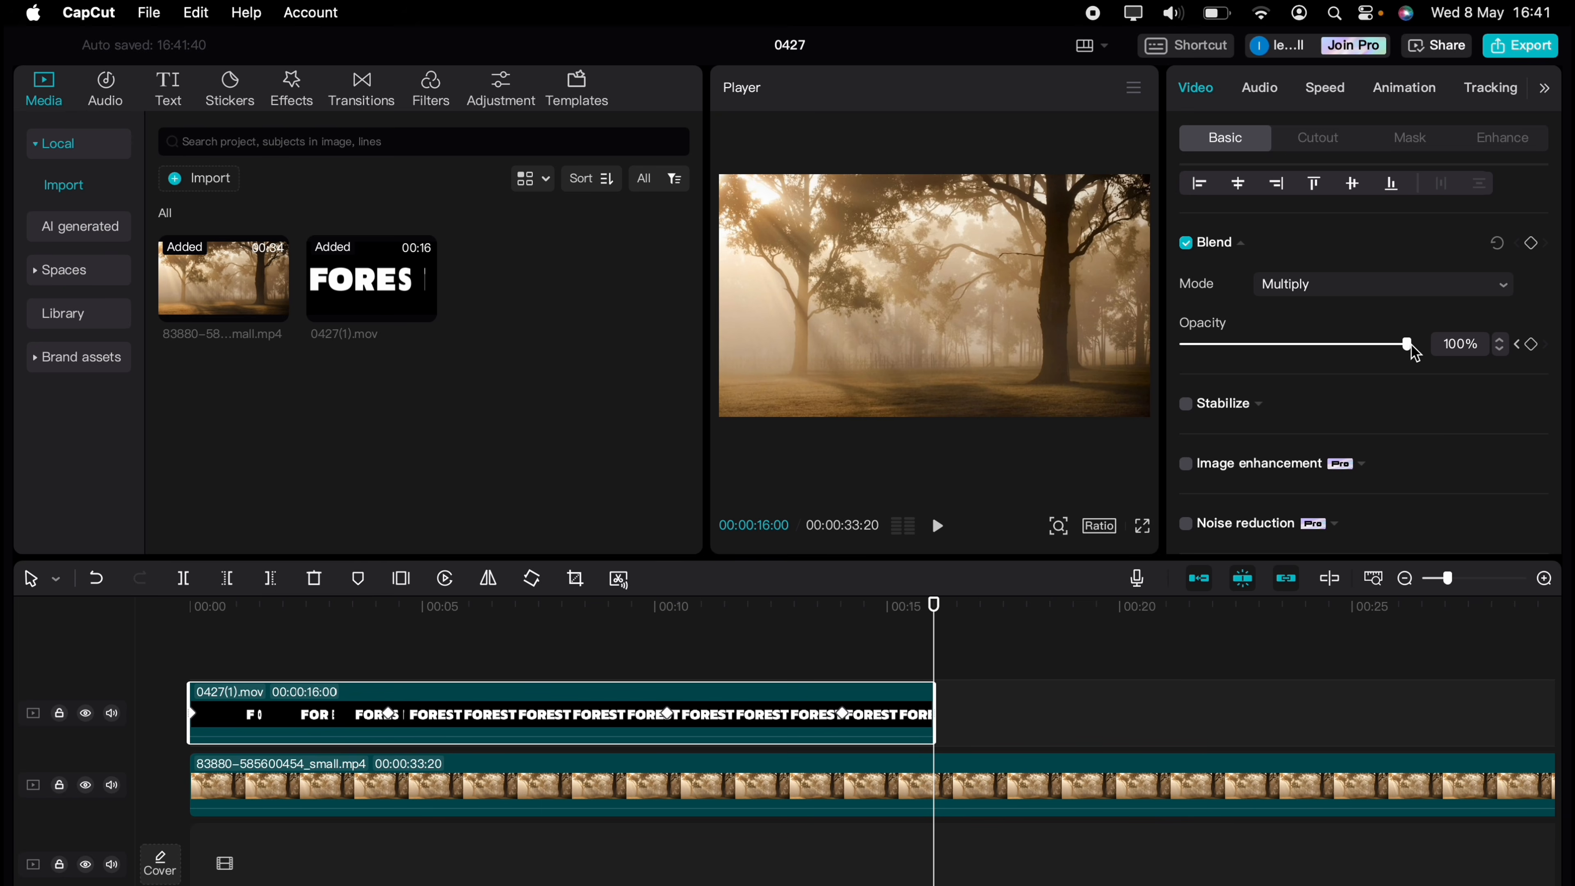
{"action": "left_click_drag", "start_coordinate": [1408, 345], "coordinate": [1157, 342]}
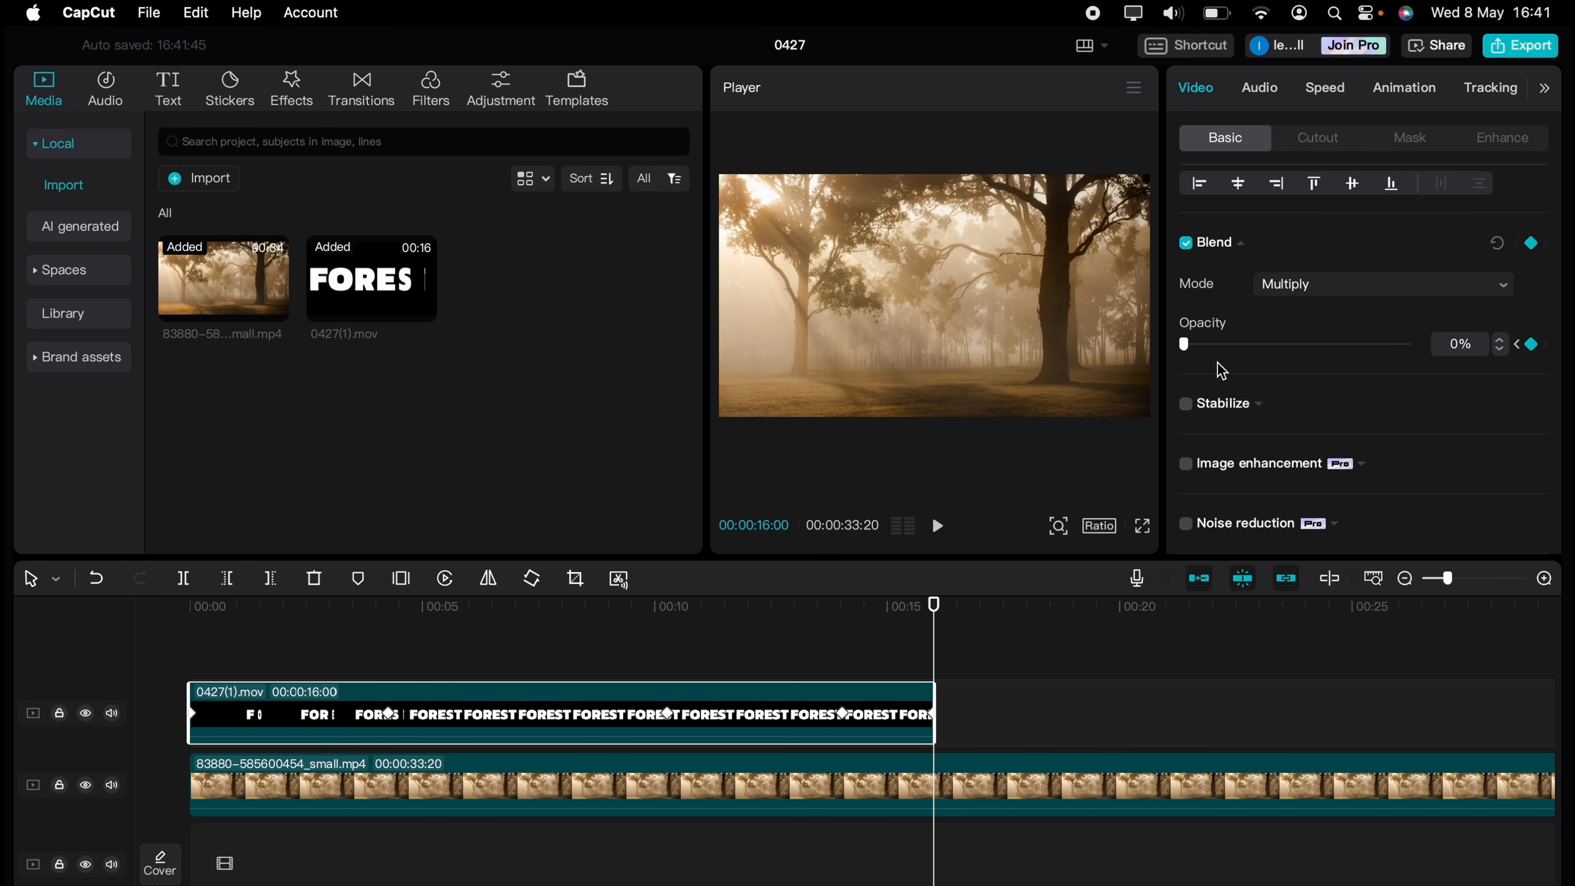
Play the FOREST reveal from the timeline's start to check the mask opening and the fade-out.
{"action": "left_click", "coordinate": [207, 651]}
{"action": "left_click", "coordinate": [166, 657]}
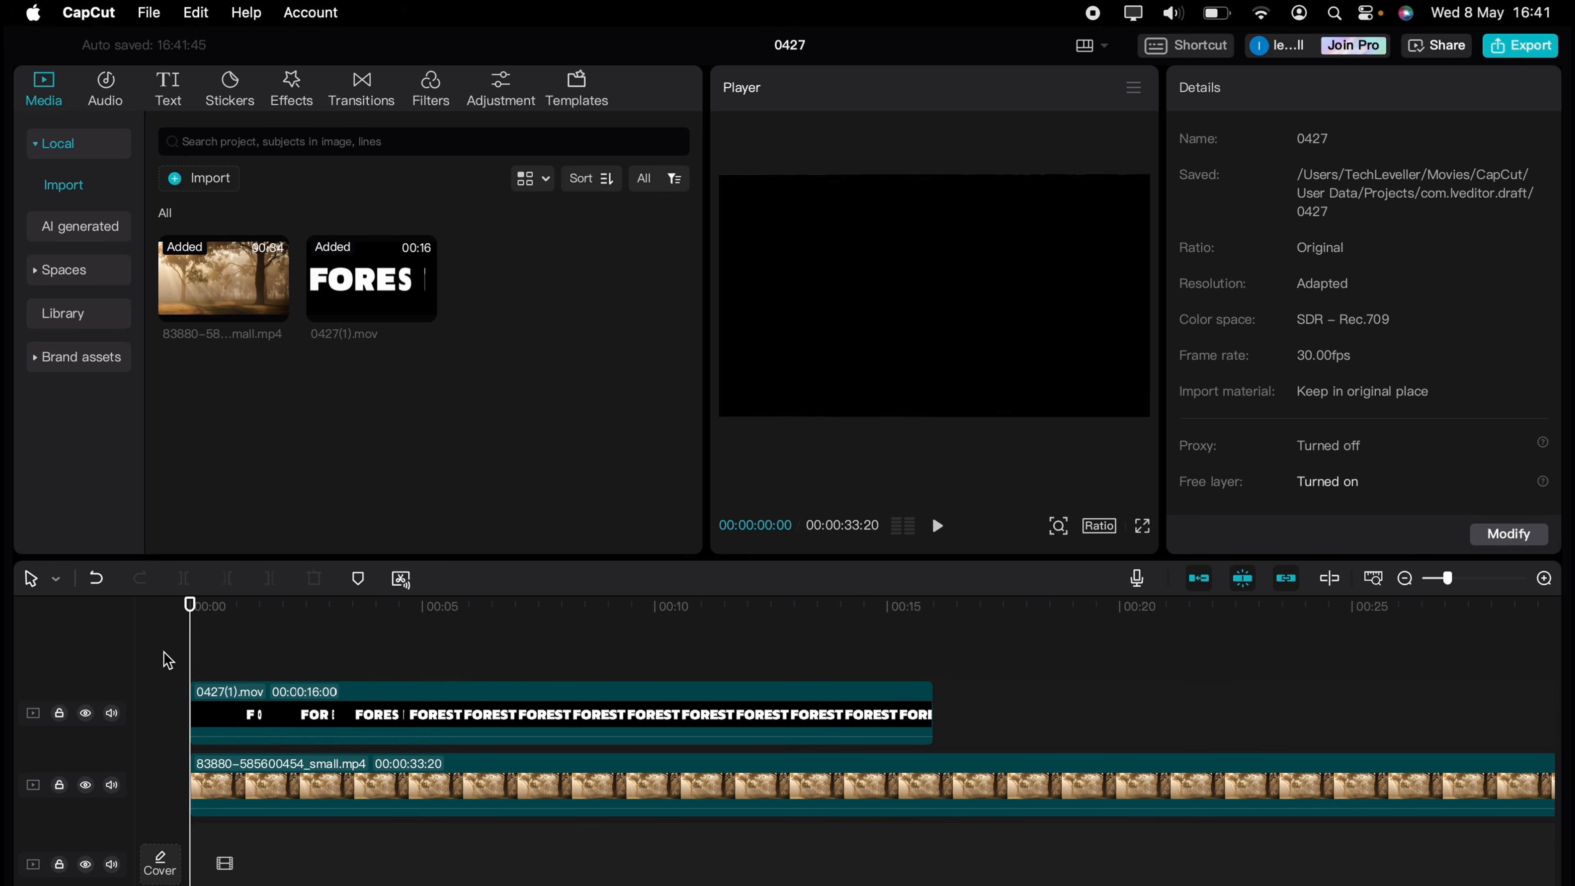
{"action": "key", "text": "space"}
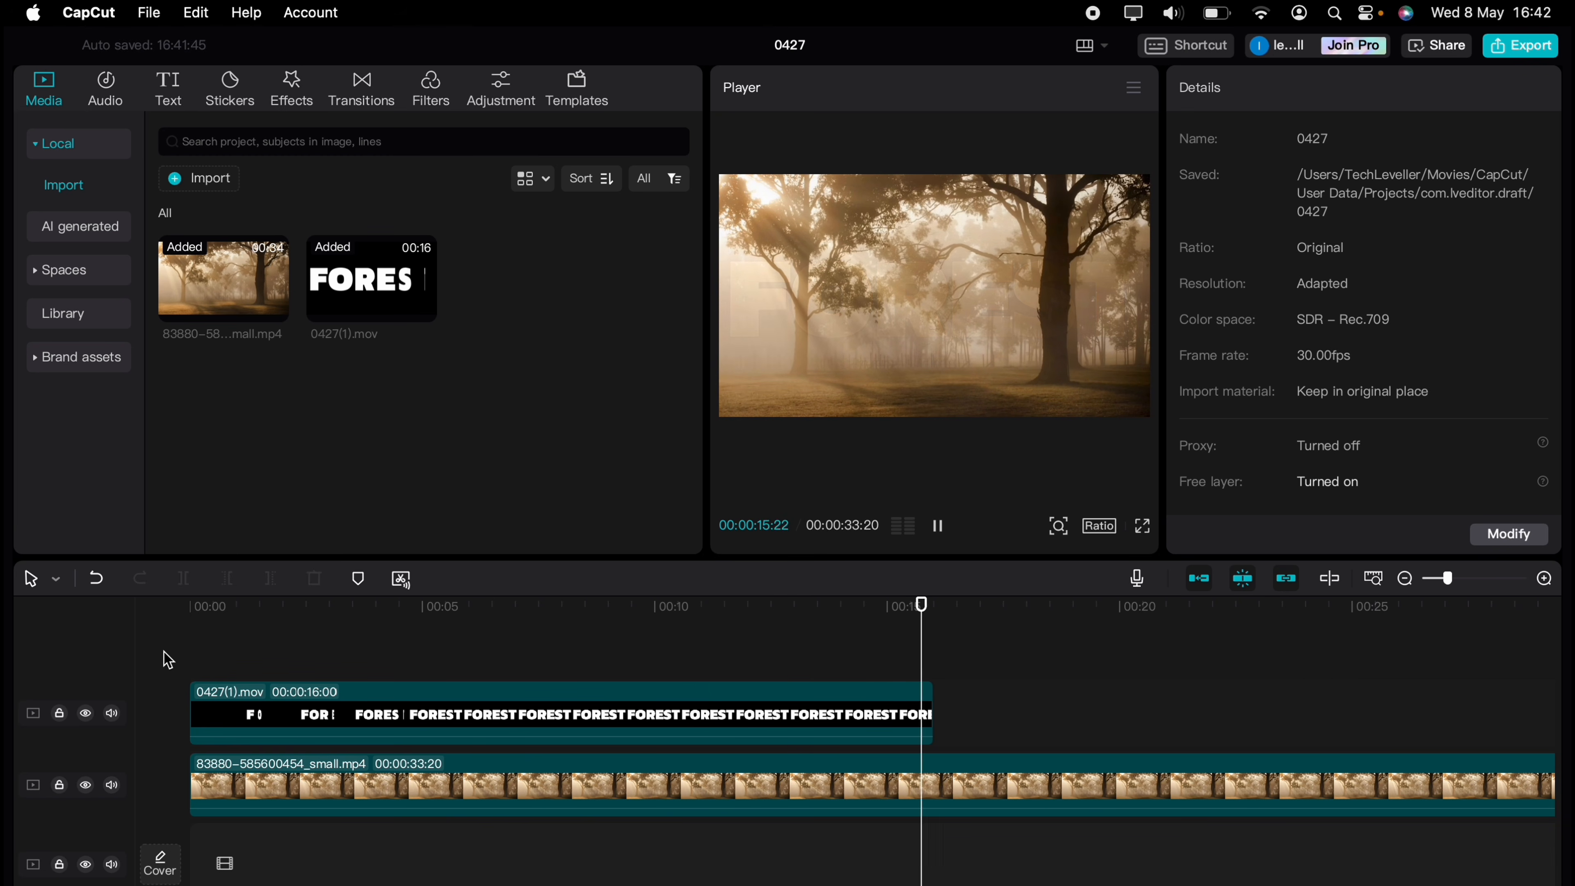
Apply the Rotate Out 1 exit animation to 0427(1).mov and lengthen its duration to about 4.8 s.
{"action": "left_click", "coordinate": [330, 727]}
{"action": "left_click", "coordinate": [801, 718]}
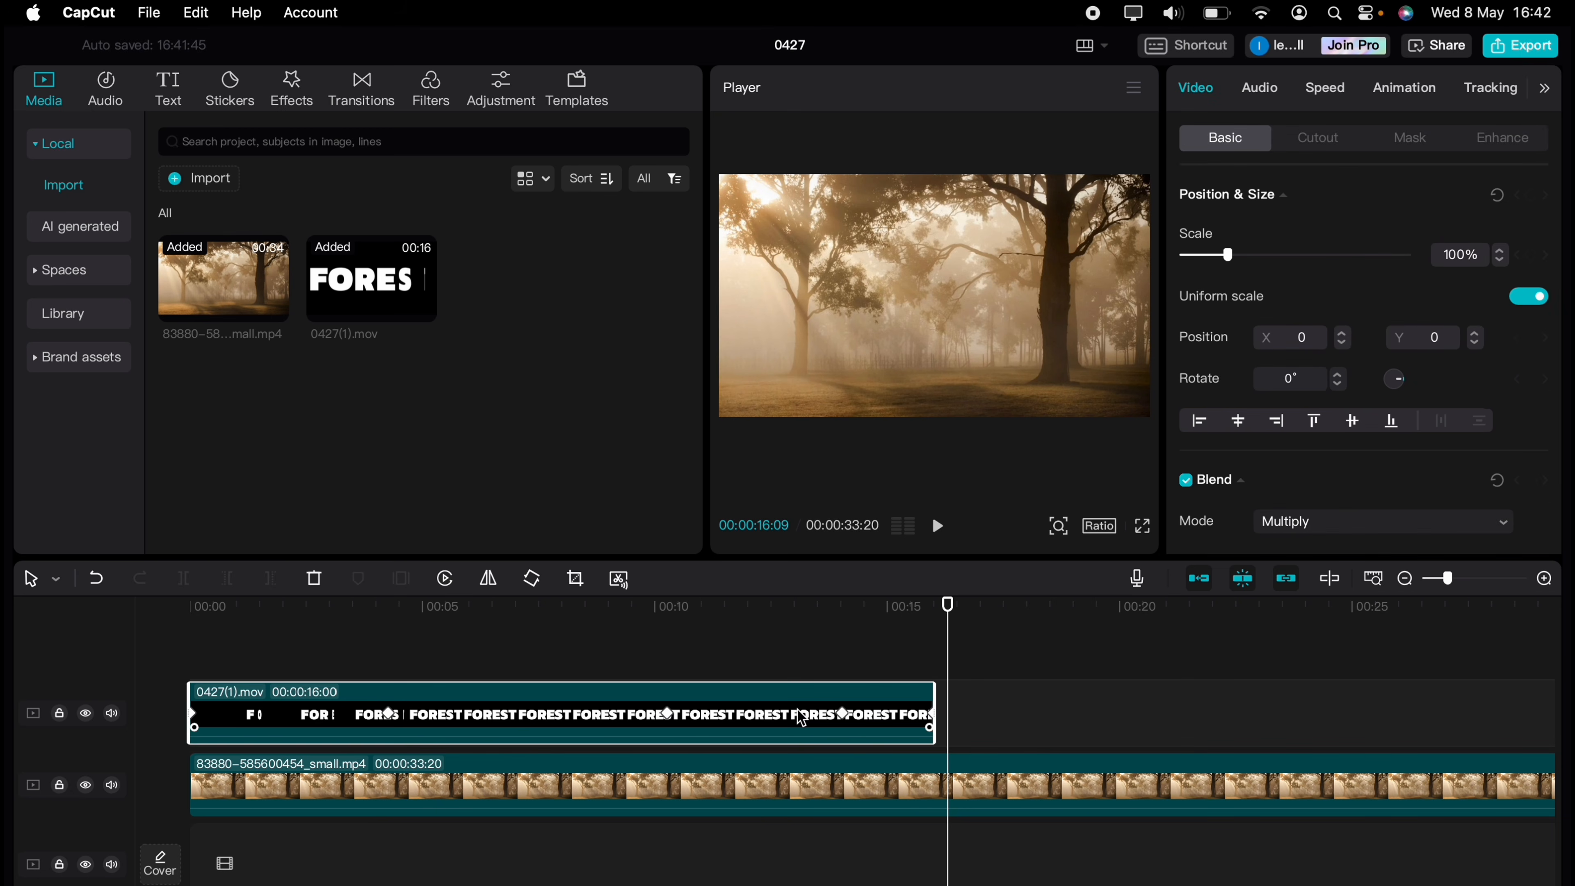
{"action": "left_click", "coordinate": [1408, 89]}
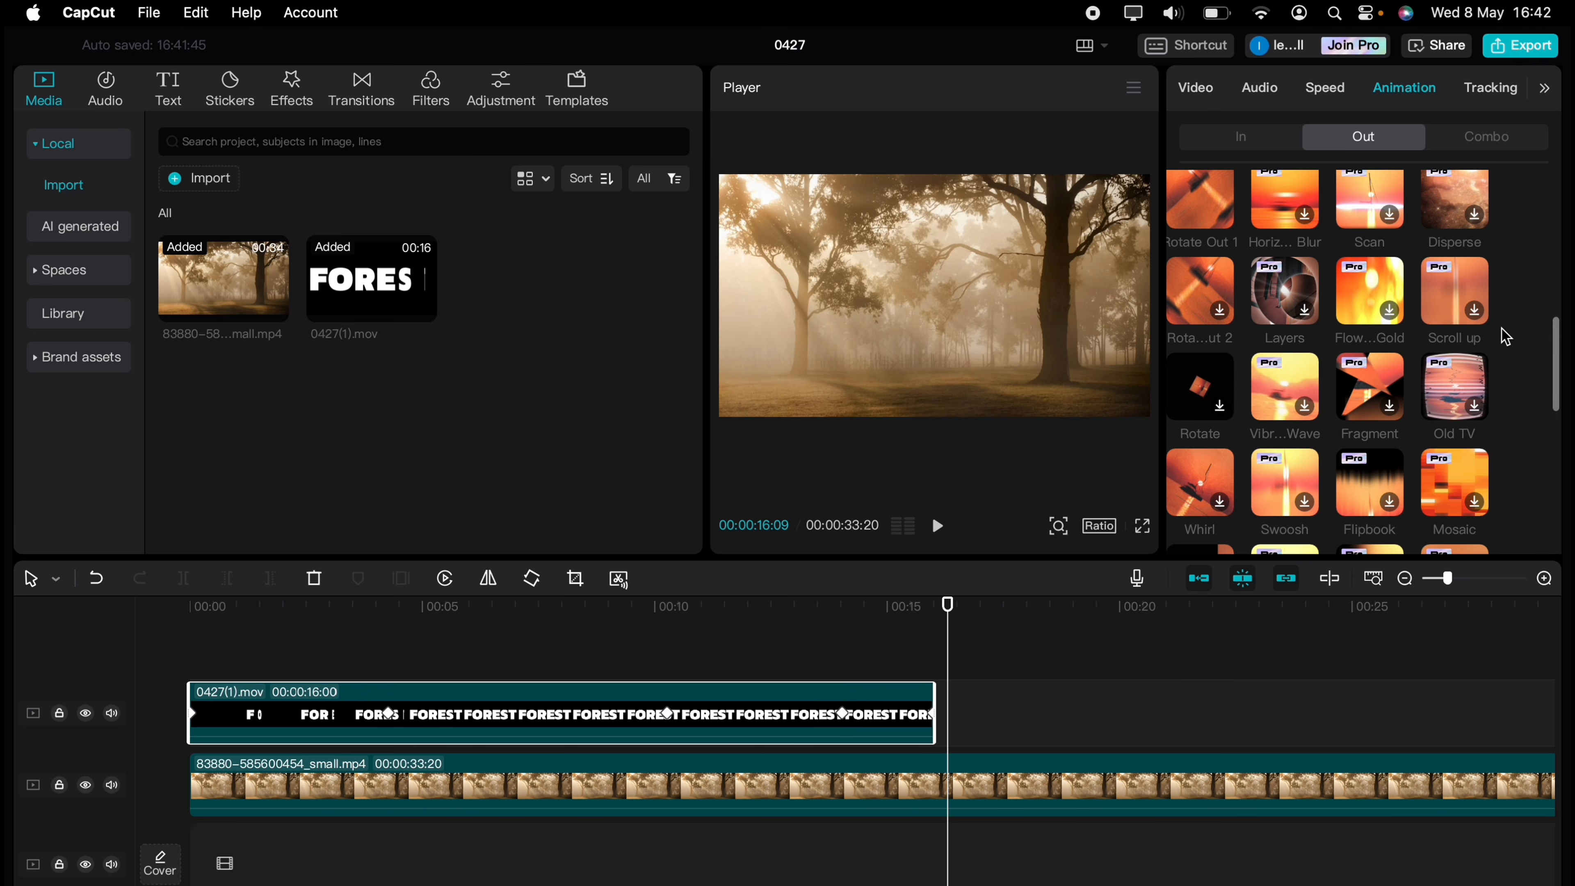
{"action": "left_click", "coordinate": [1194, 210]}
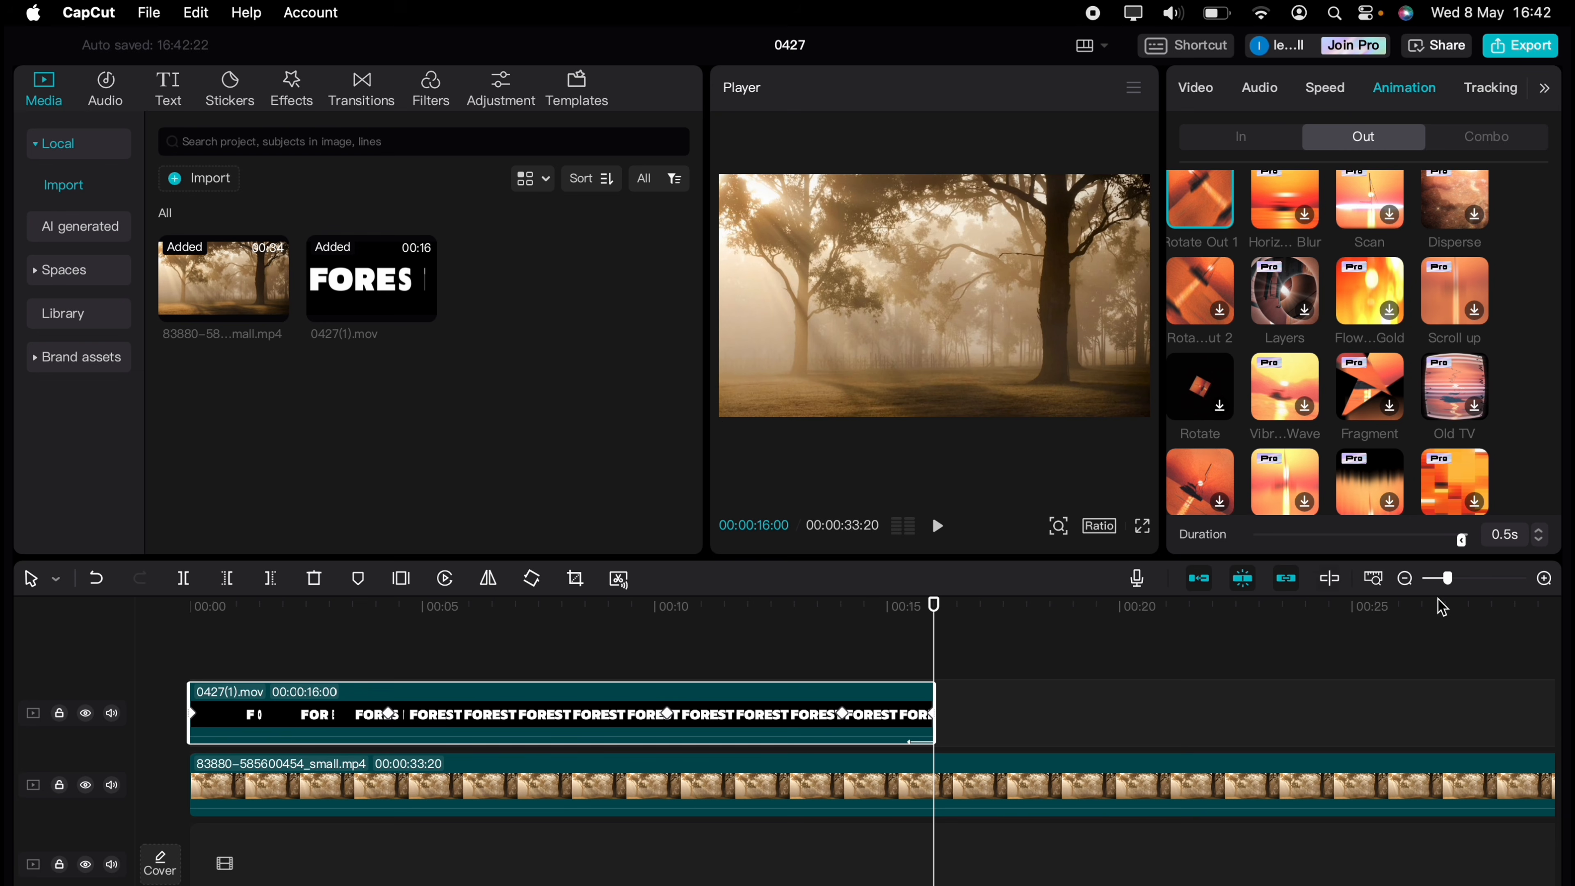
{"action": "left_click_drag", "start_coordinate": [1448, 578], "coordinate": [1404, 546]}
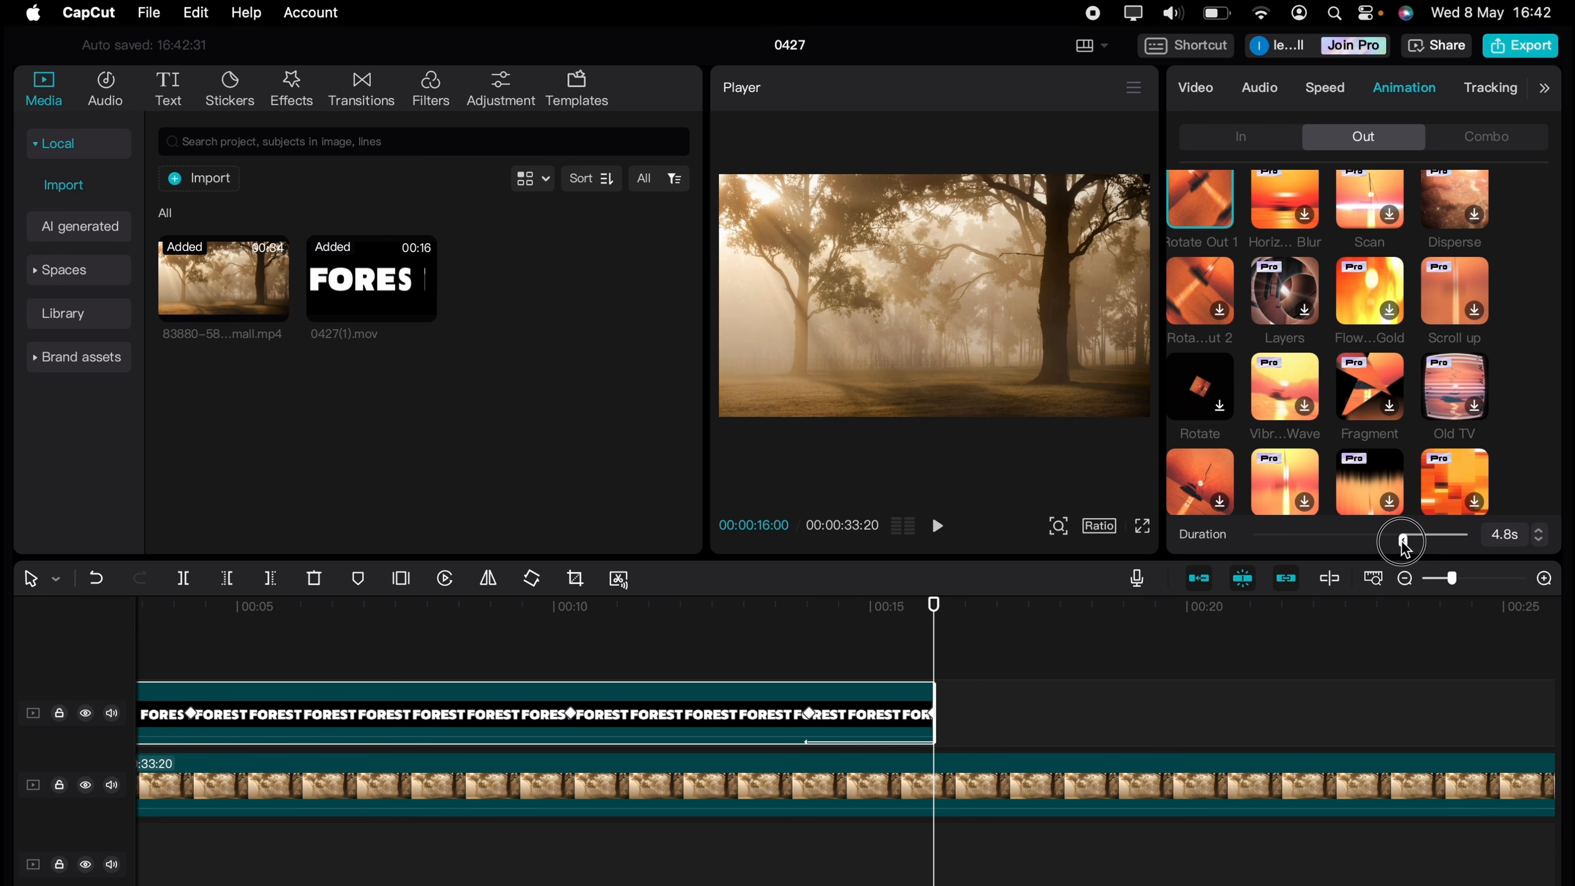
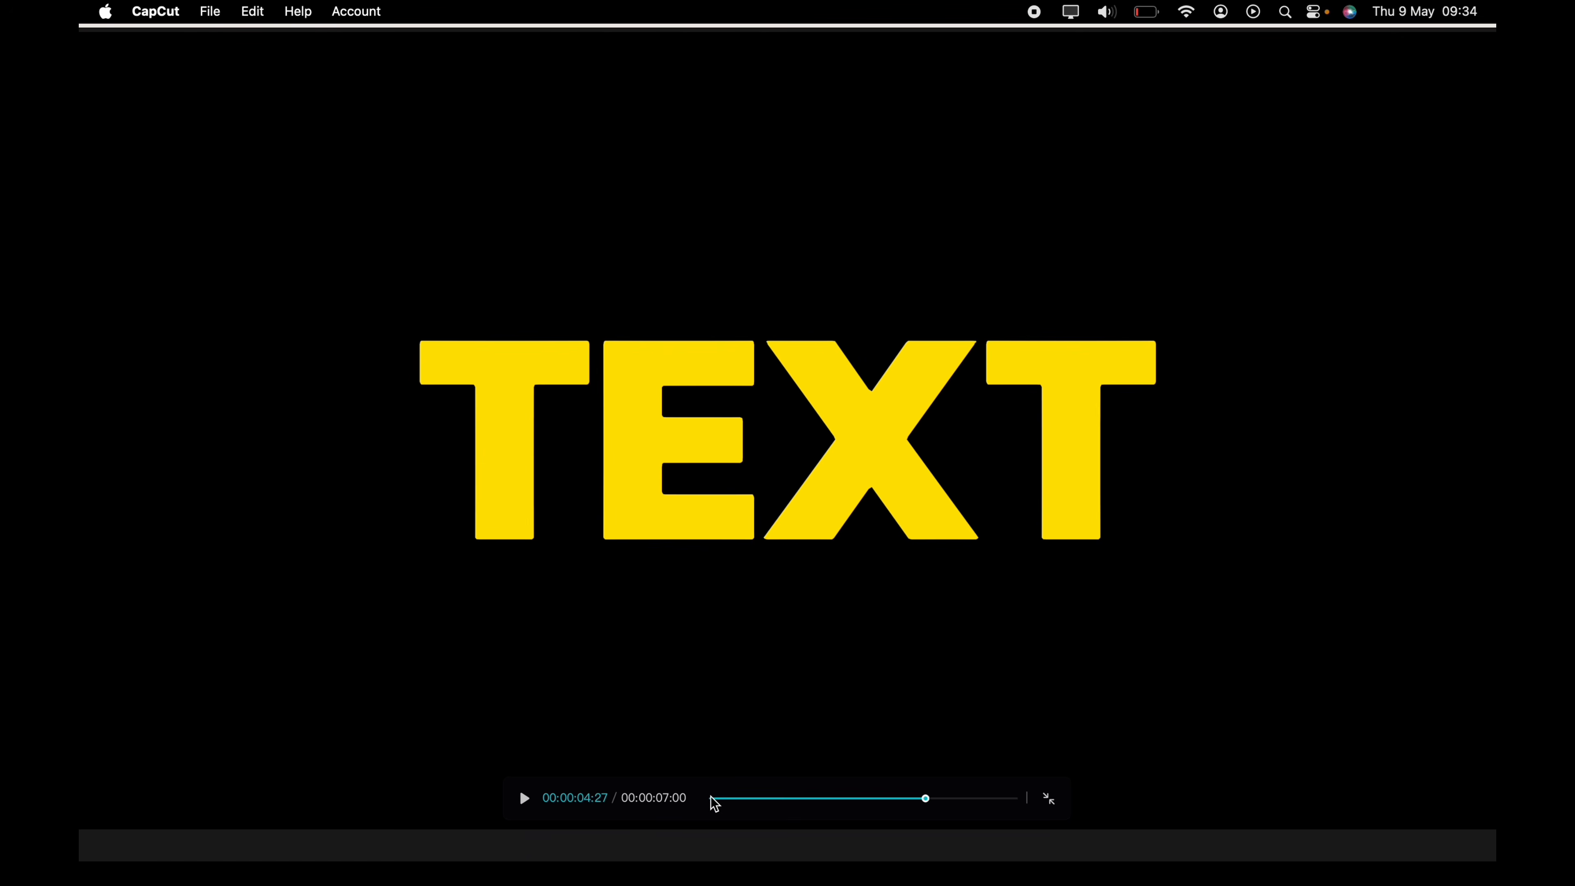
Play the yellow TEXT example from its start in the full-screen preview.
{"action": "left_click", "coordinate": [712, 800]}
{"action": "left_click", "coordinate": [525, 799]}
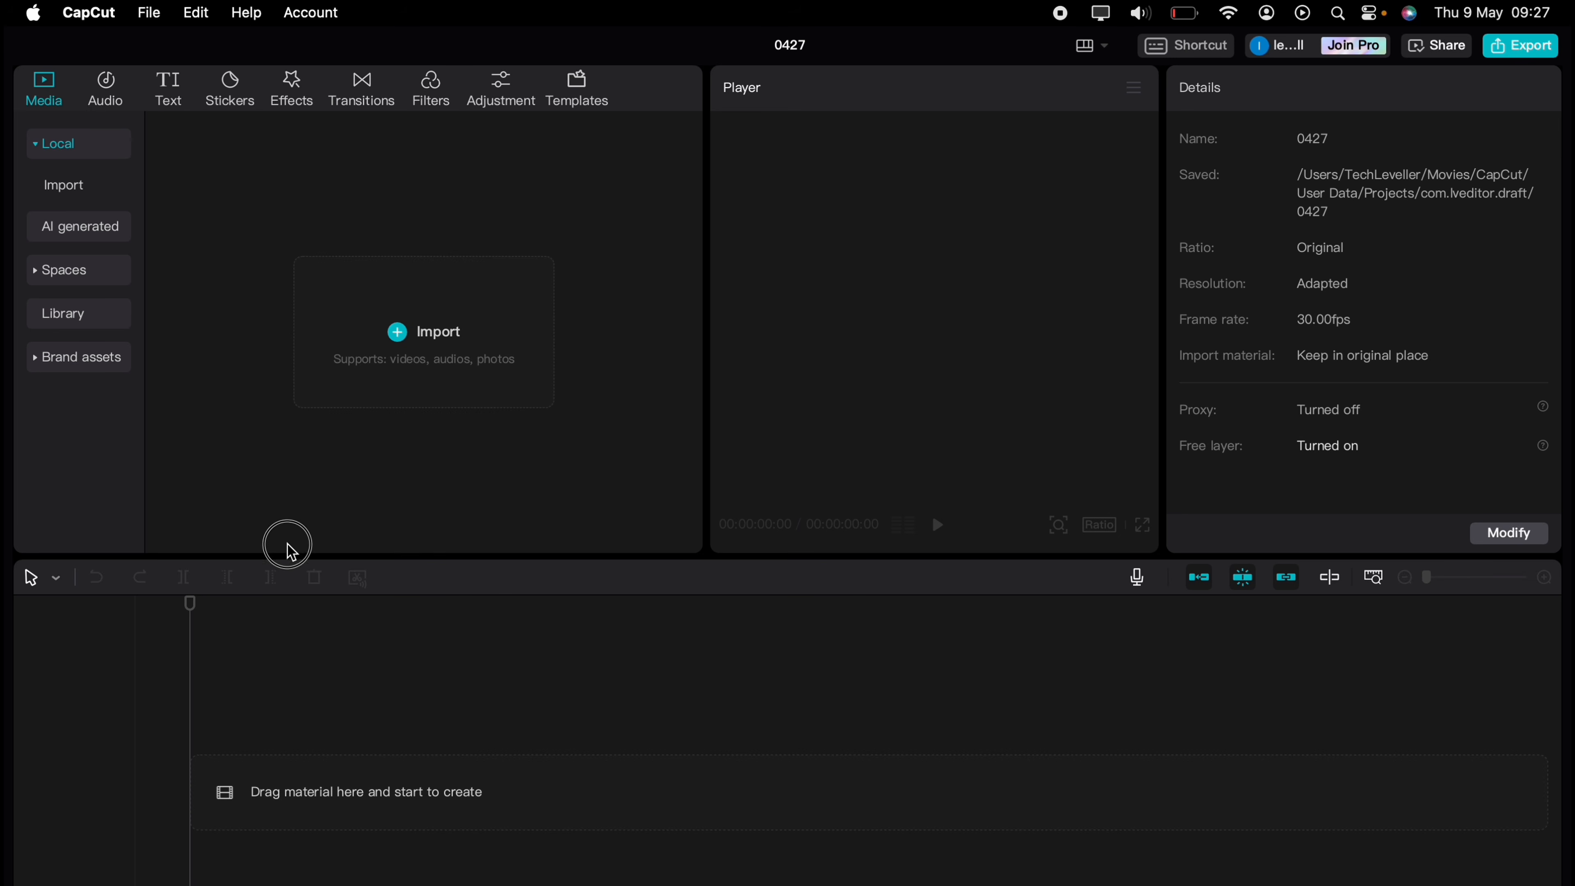
Add a Default text clip at the start of the empty timeline and change its content to TEXT.
{"action": "left_click", "coordinate": [182, 102]}
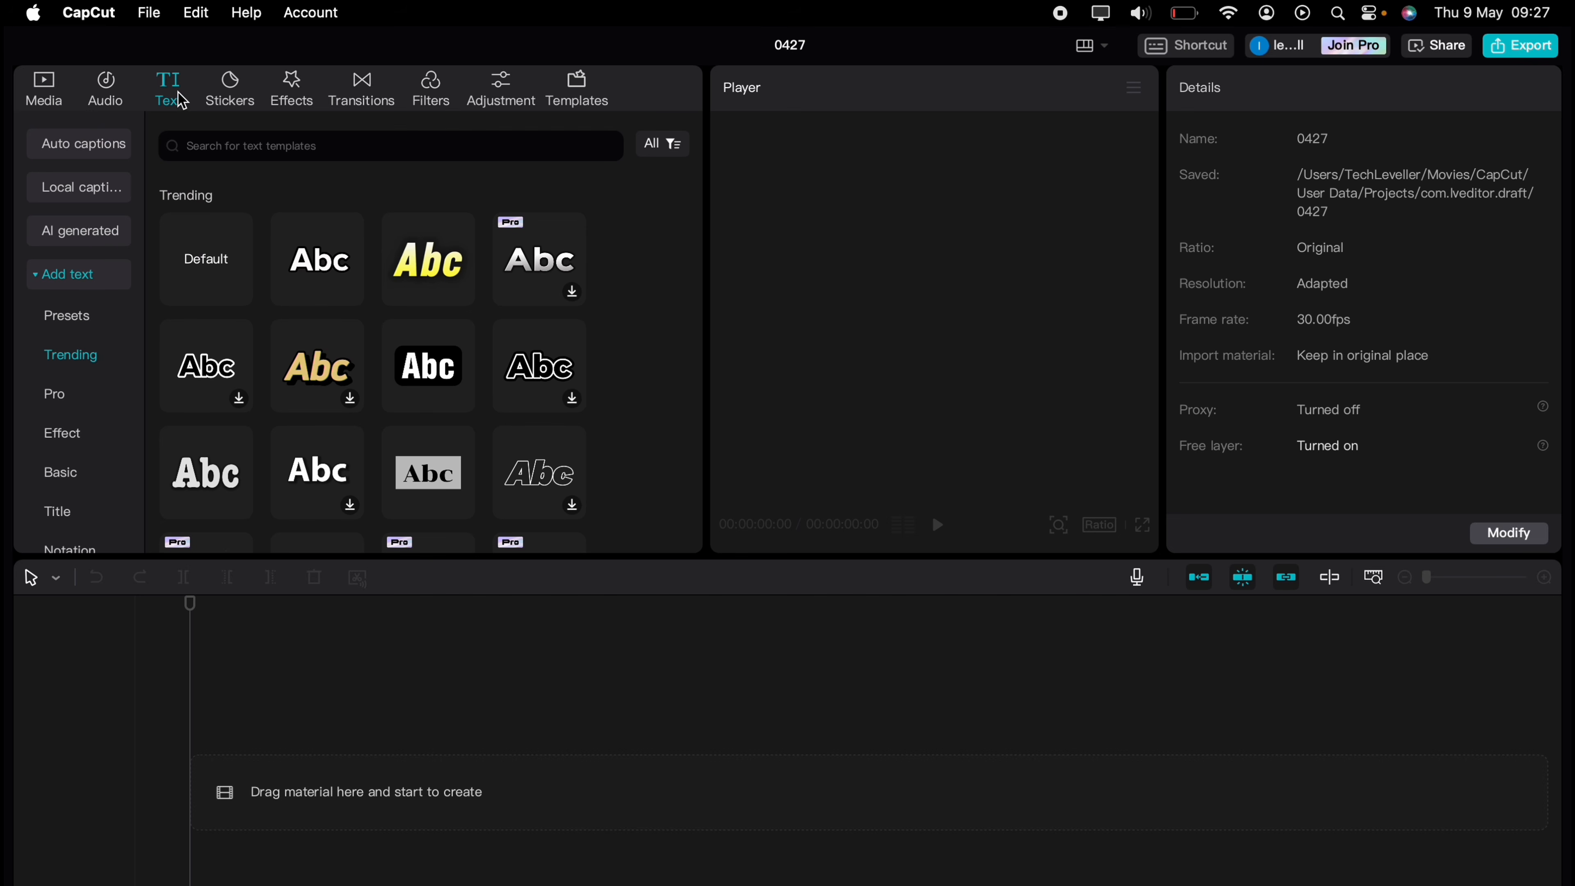
{"action": "left_click_drag", "start_coordinate": [201, 273], "coordinate": [205, 761]}
{"action": "left_click", "coordinate": [1259, 199]}
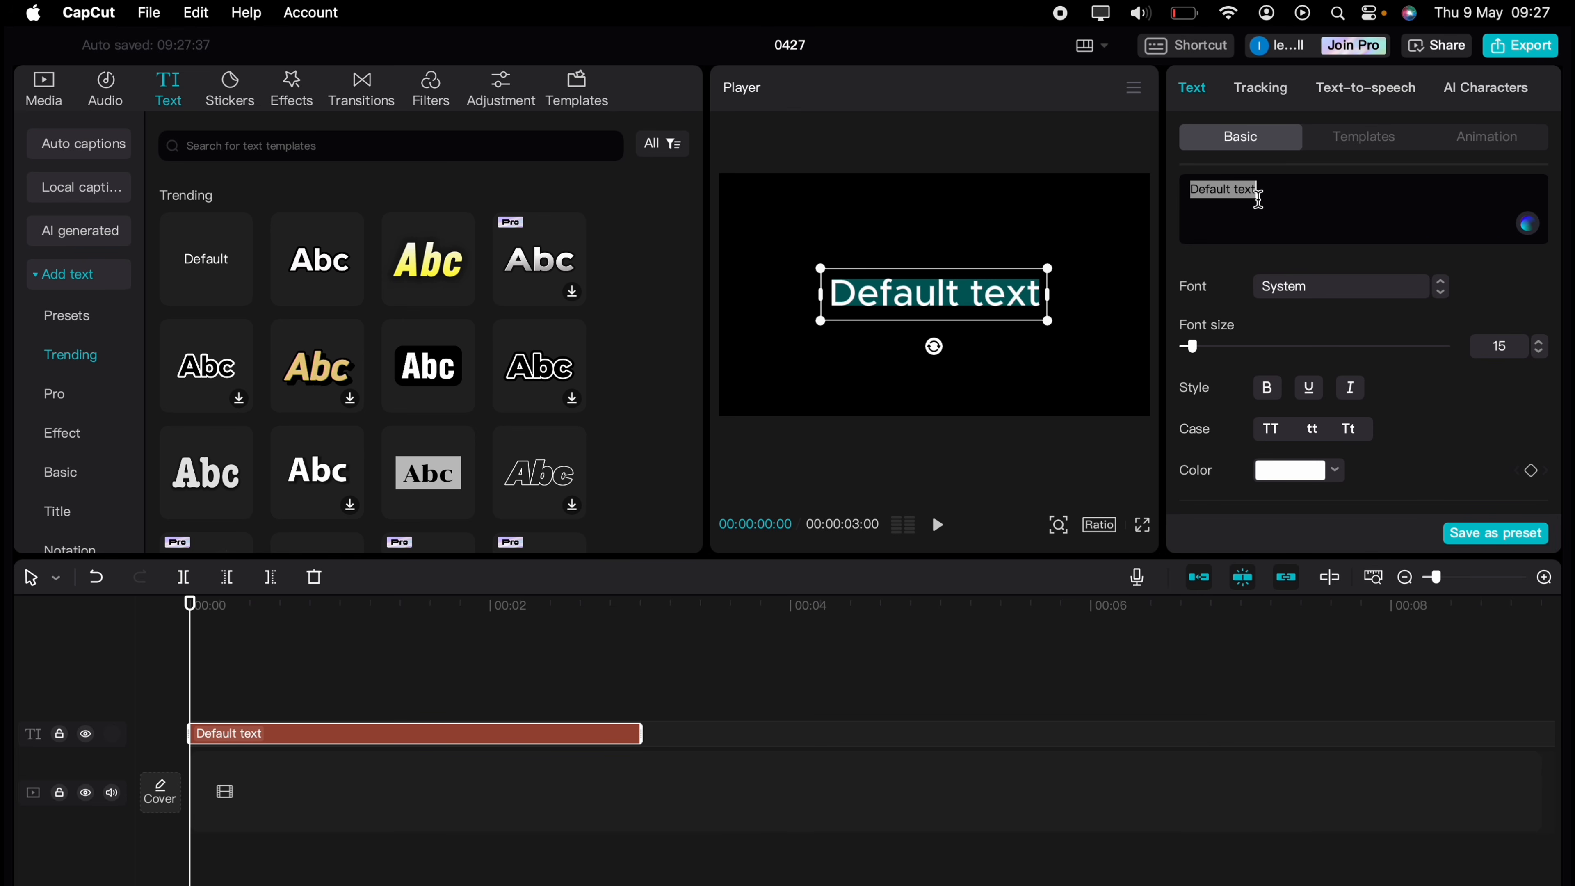
{"action": "type", "text": "TEXT"}
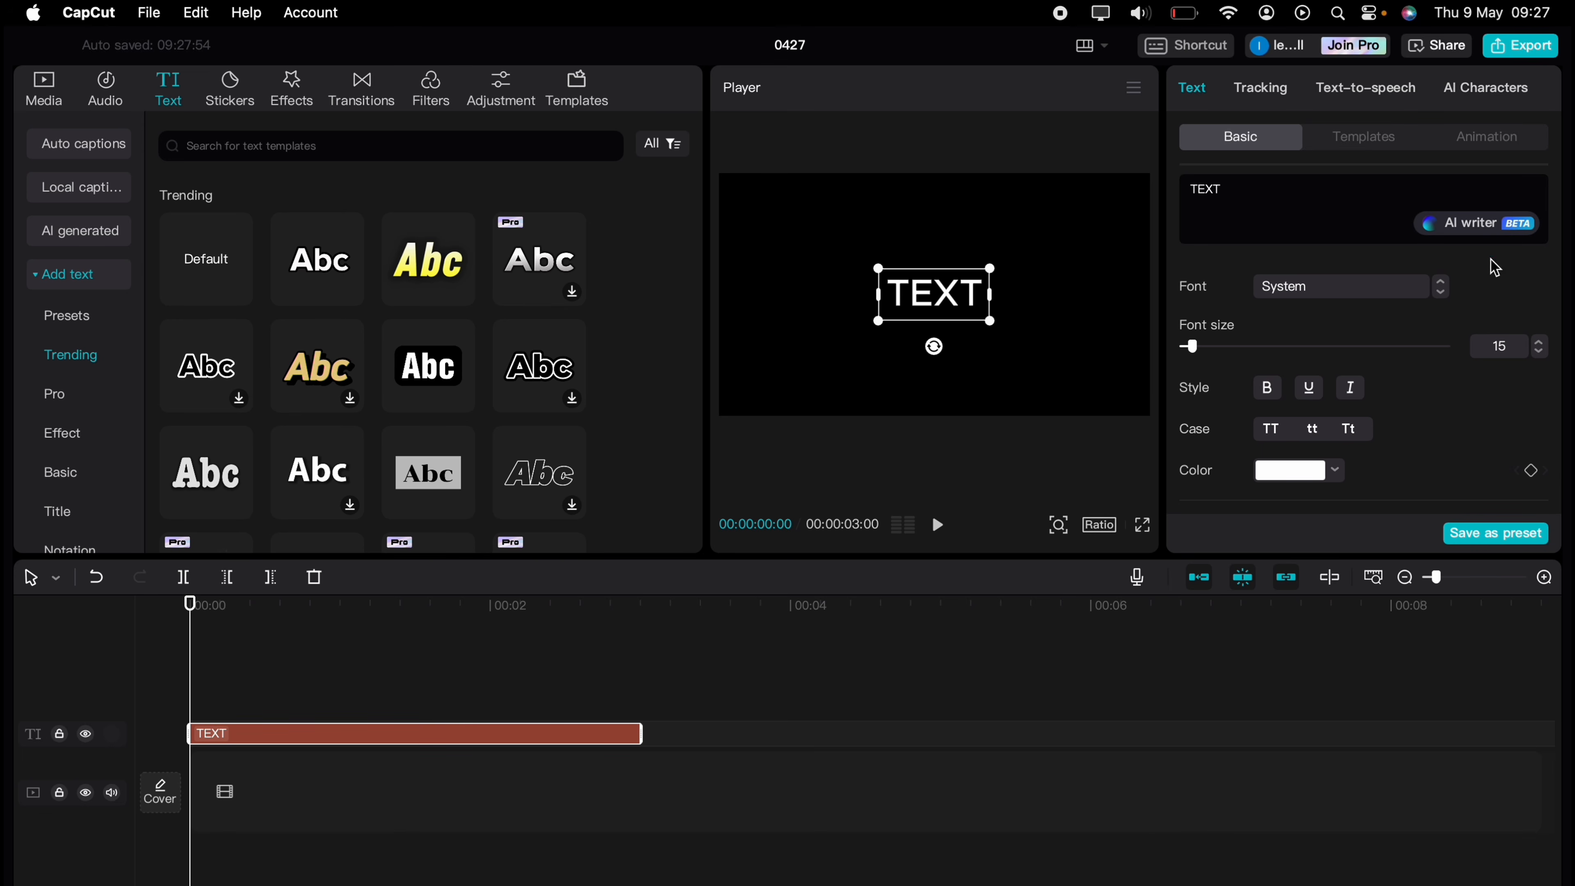
Increase the TEXT title's font size to 33 and colour it yellow from the saved colours.
{"action": "left_click", "coordinate": [1538, 342]}
{"action": "left_click", "coordinate": [1335, 470]}
{"action": "scroll", "coordinate": [1295, 808], "scroll_direction": "down", "scroll_amount": 3}
{"action": "left_click", "coordinate": [1215, 822]}
{"action": "scroll", "coordinate": [1338, 814], "scroll_direction": "up", "scroll_amount": 2}
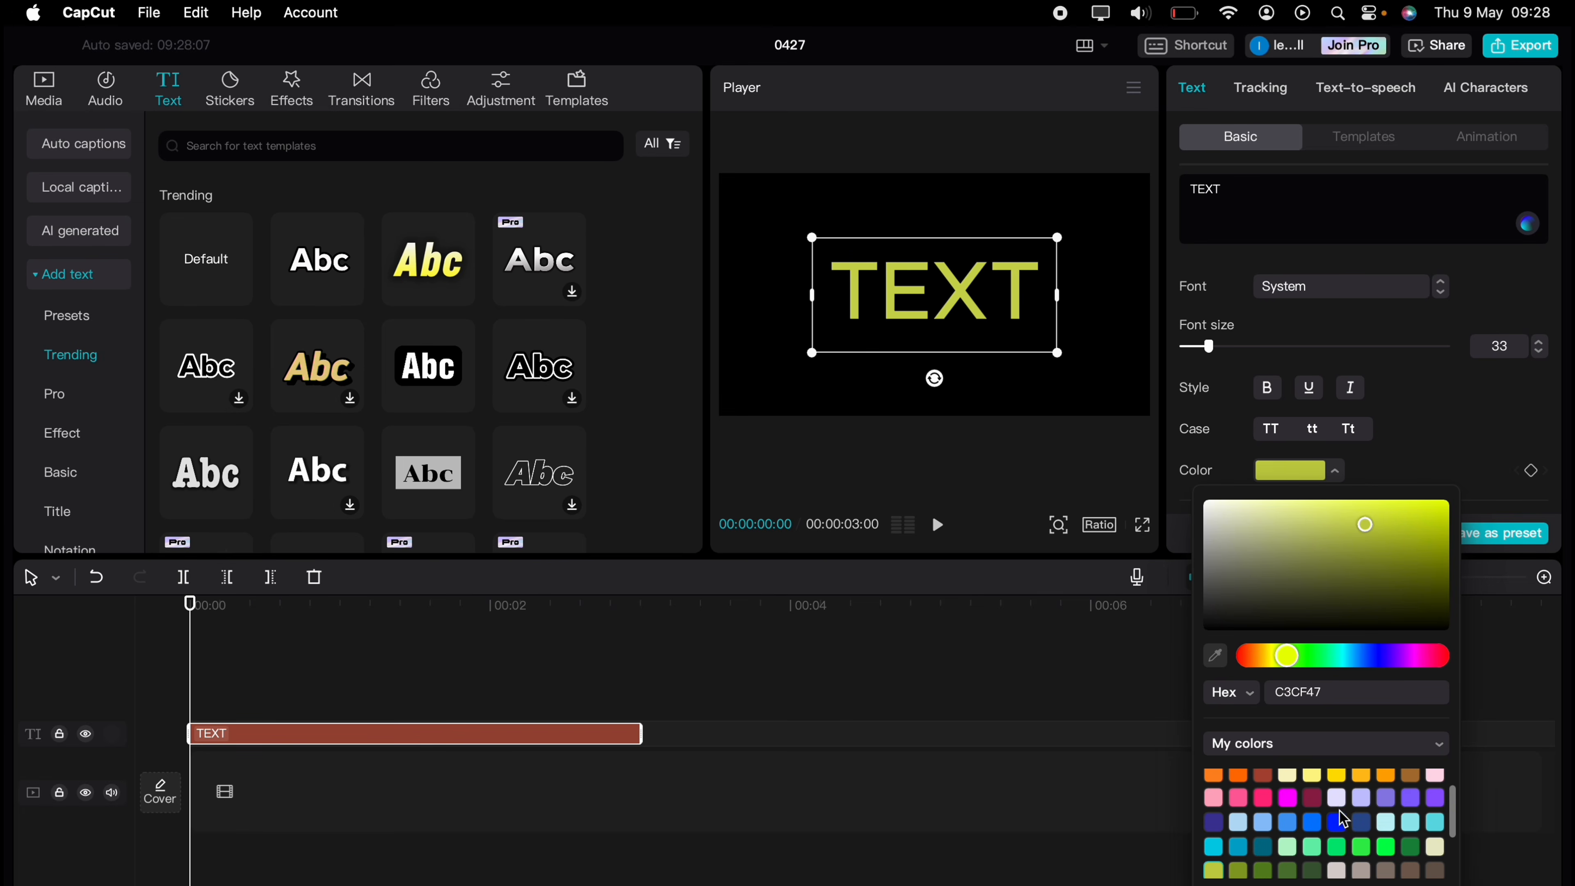
{"action": "left_click", "coordinate": [1335, 777]}
{"action": "left_click", "coordinate": [1270, 429]}
Change the TEXT title's font to Kanit-Bold and increase its font size to 56.
{"action": "left_click", "coordinate": [1322, 294]}
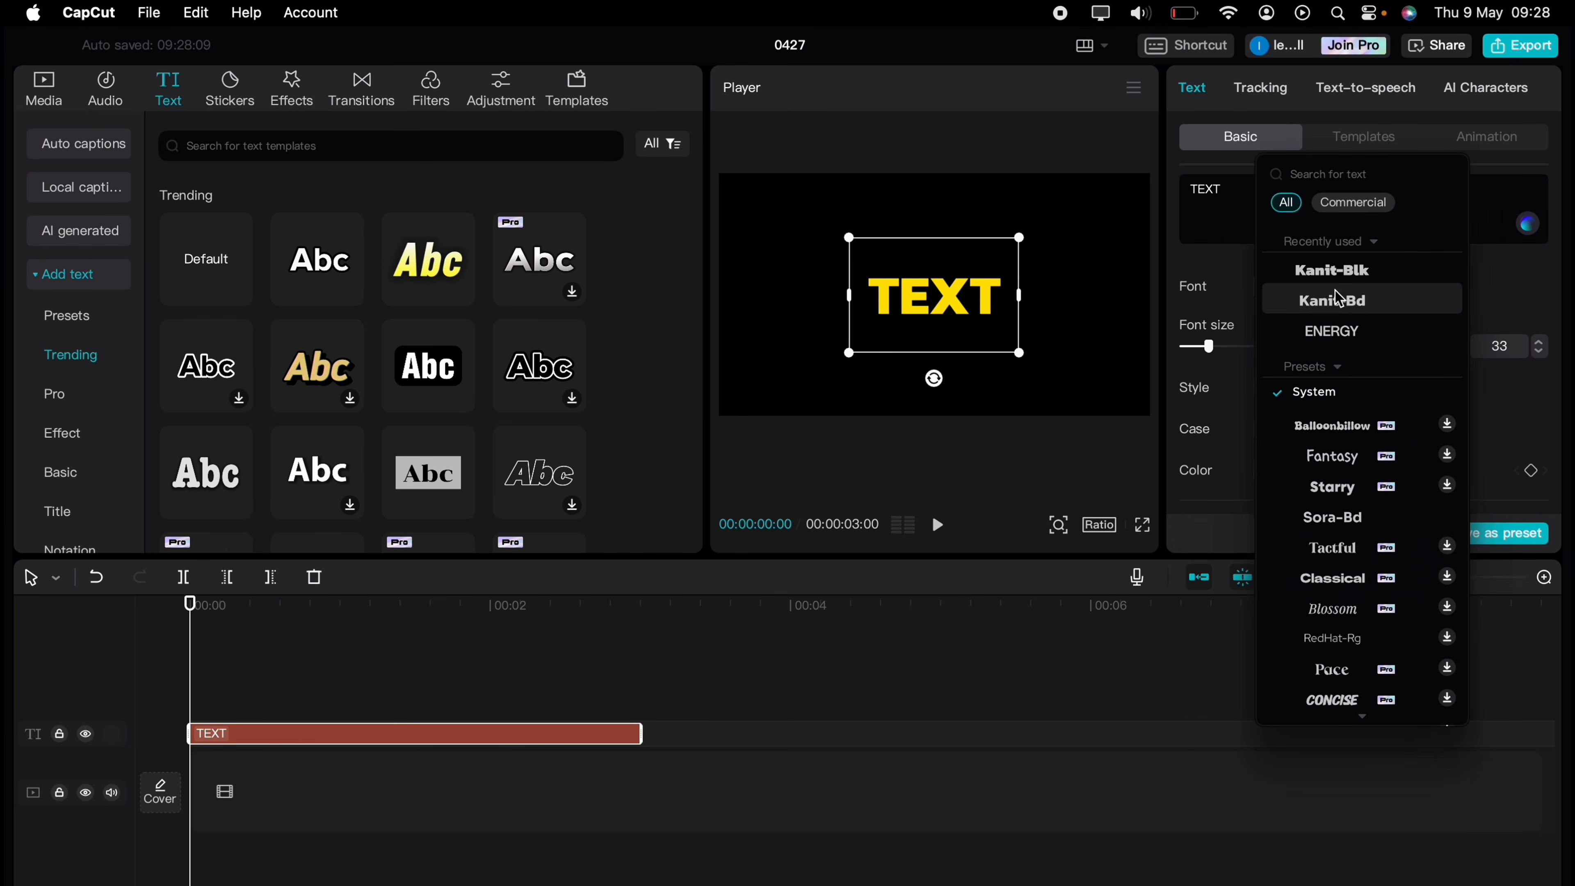
{"action": "left_click", "coordinate": [1332, 301]}
{"action": "left_click", "coordinate": [1540, 351]}
{"action": "left_click", "coordinate": [1542, 343]}
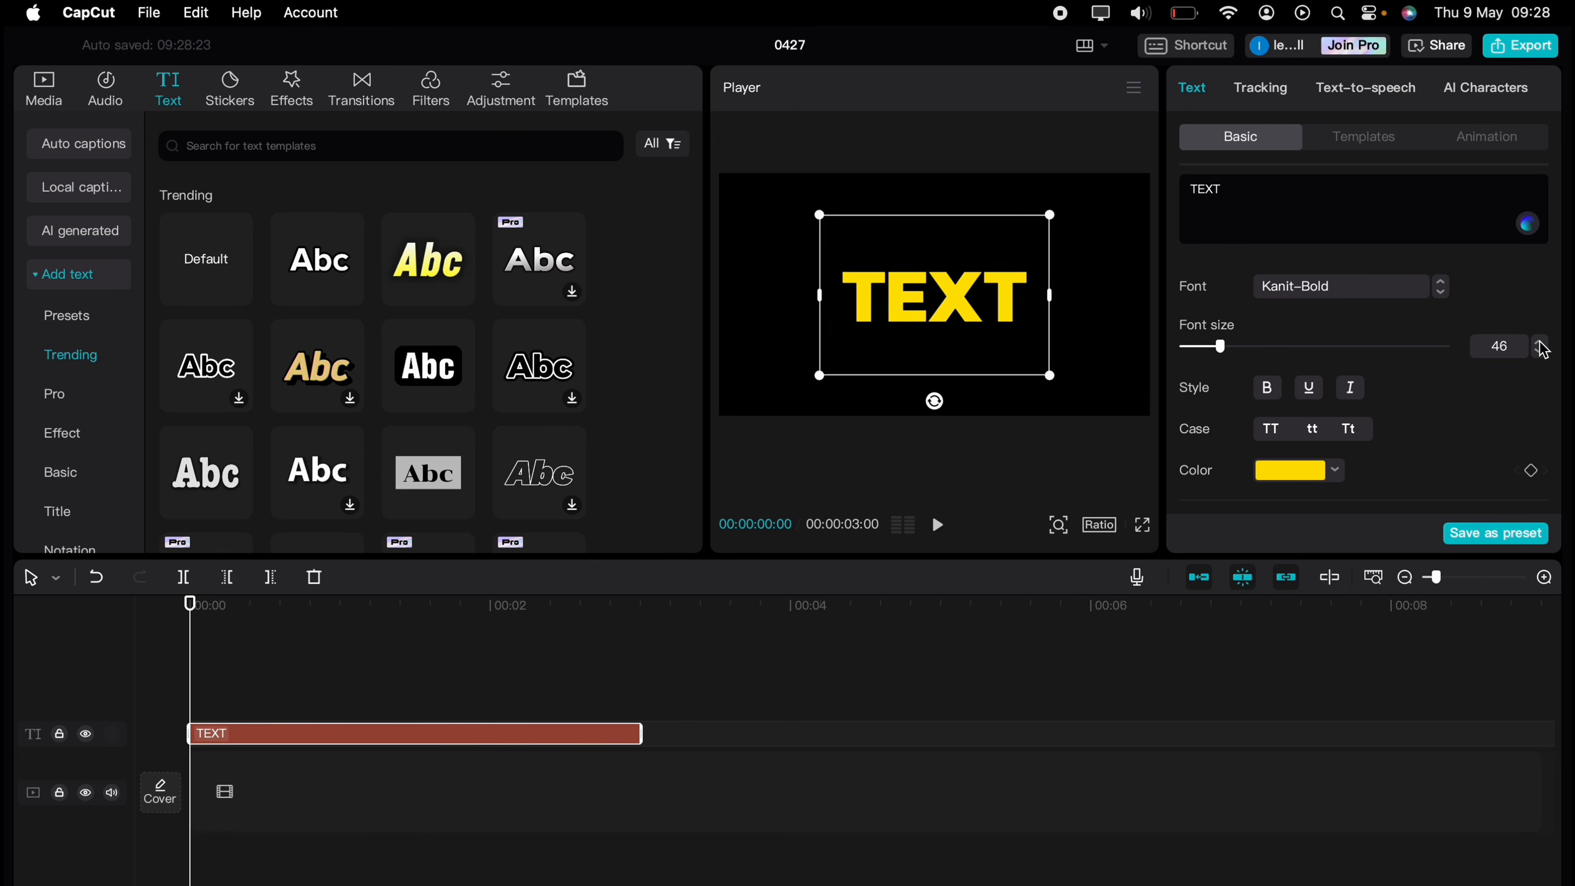
{"action": "left_click", "coordinate": [1541, 343]}
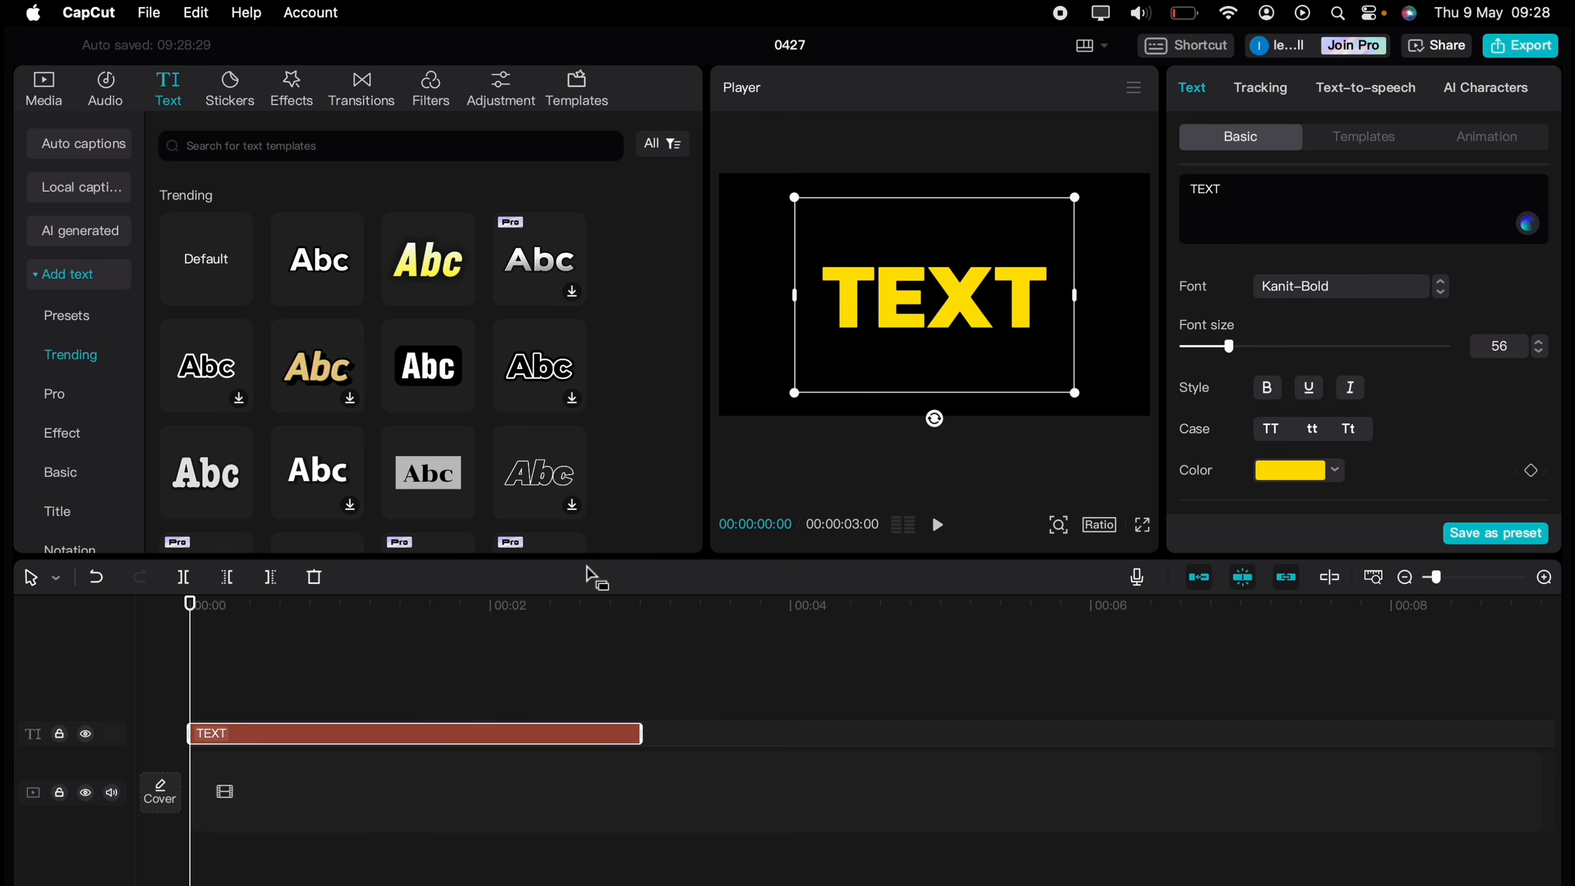
Extend the TEXT clip's duration to 00:00:07:00, then return to the first frame with the clip selected.
{"action": "left_click_drag", "start_coordinate": [641, 734], "coordinate": [1243, 758]}
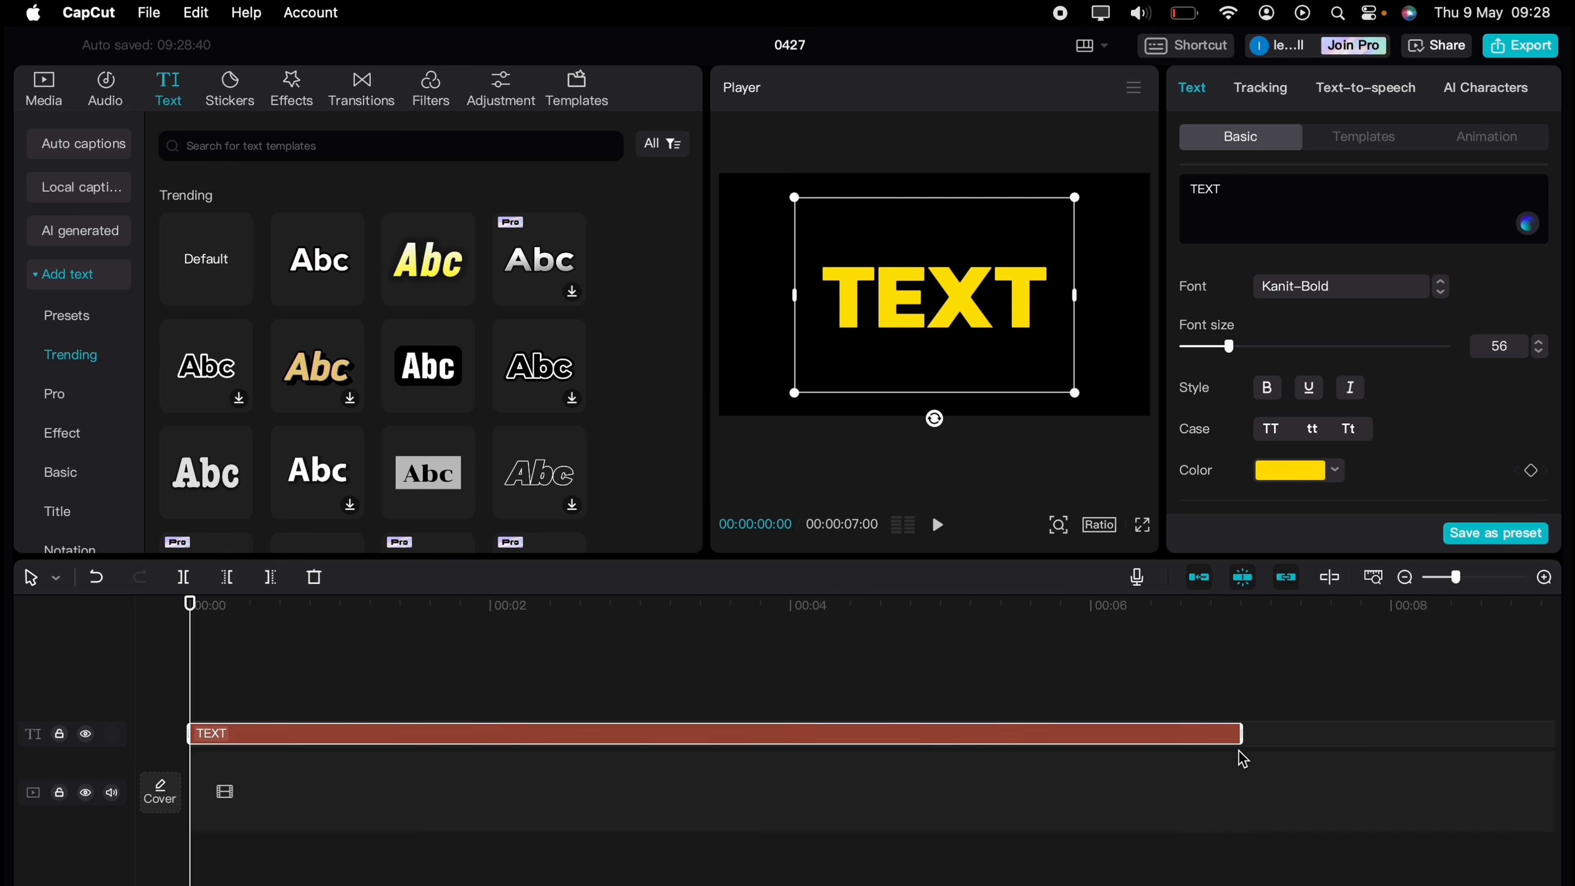
{"action": "left_click", "coordinate": [211, 643]}
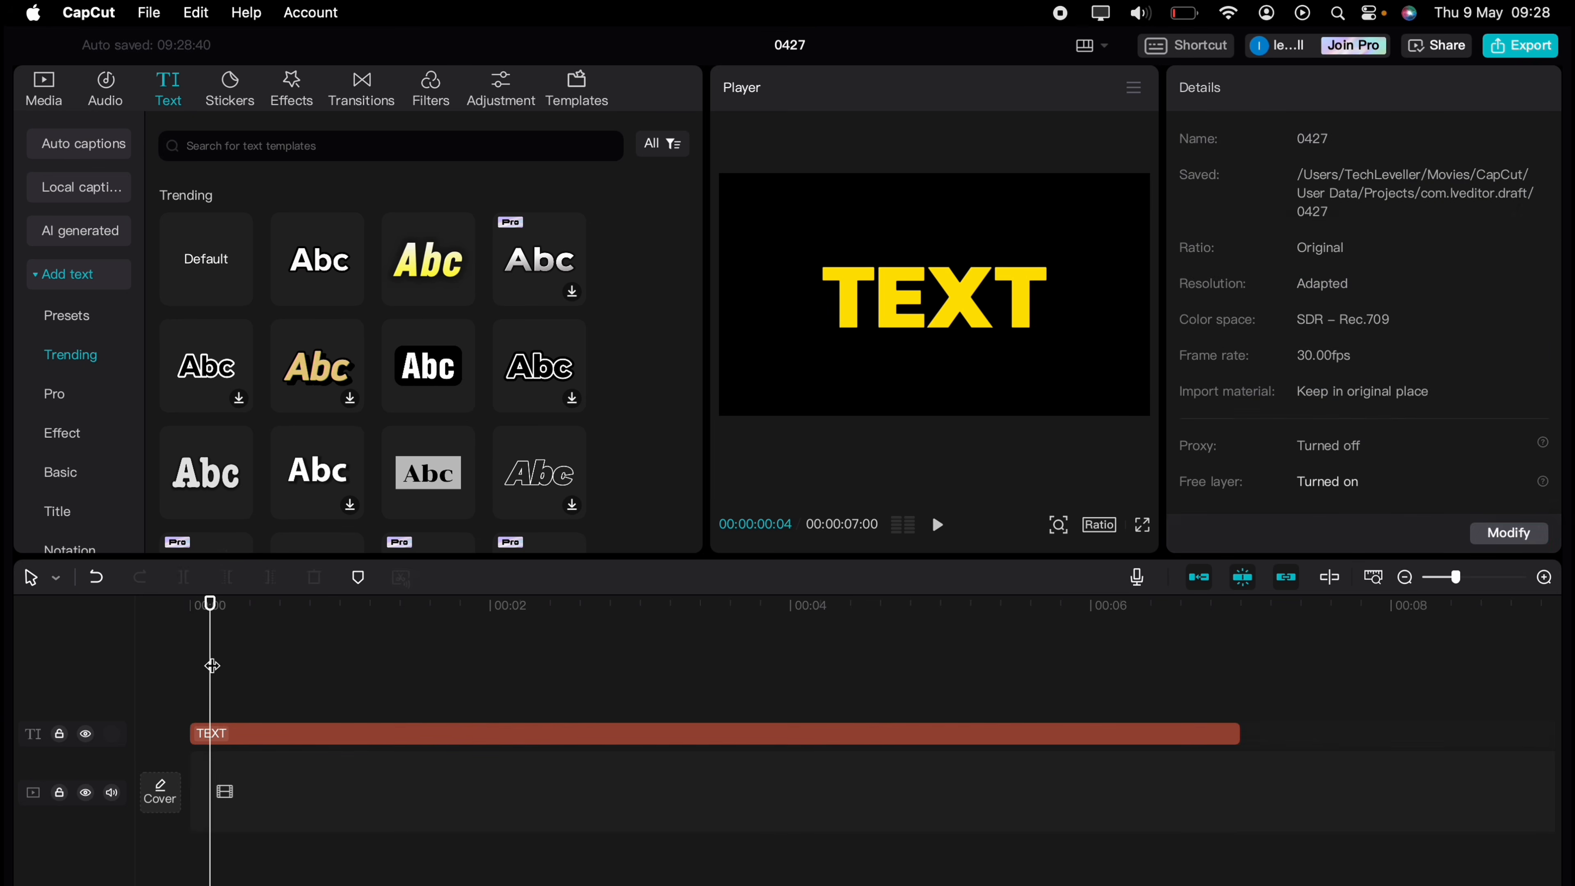
{"action": "left_click", "coordinate": [213, 734]}
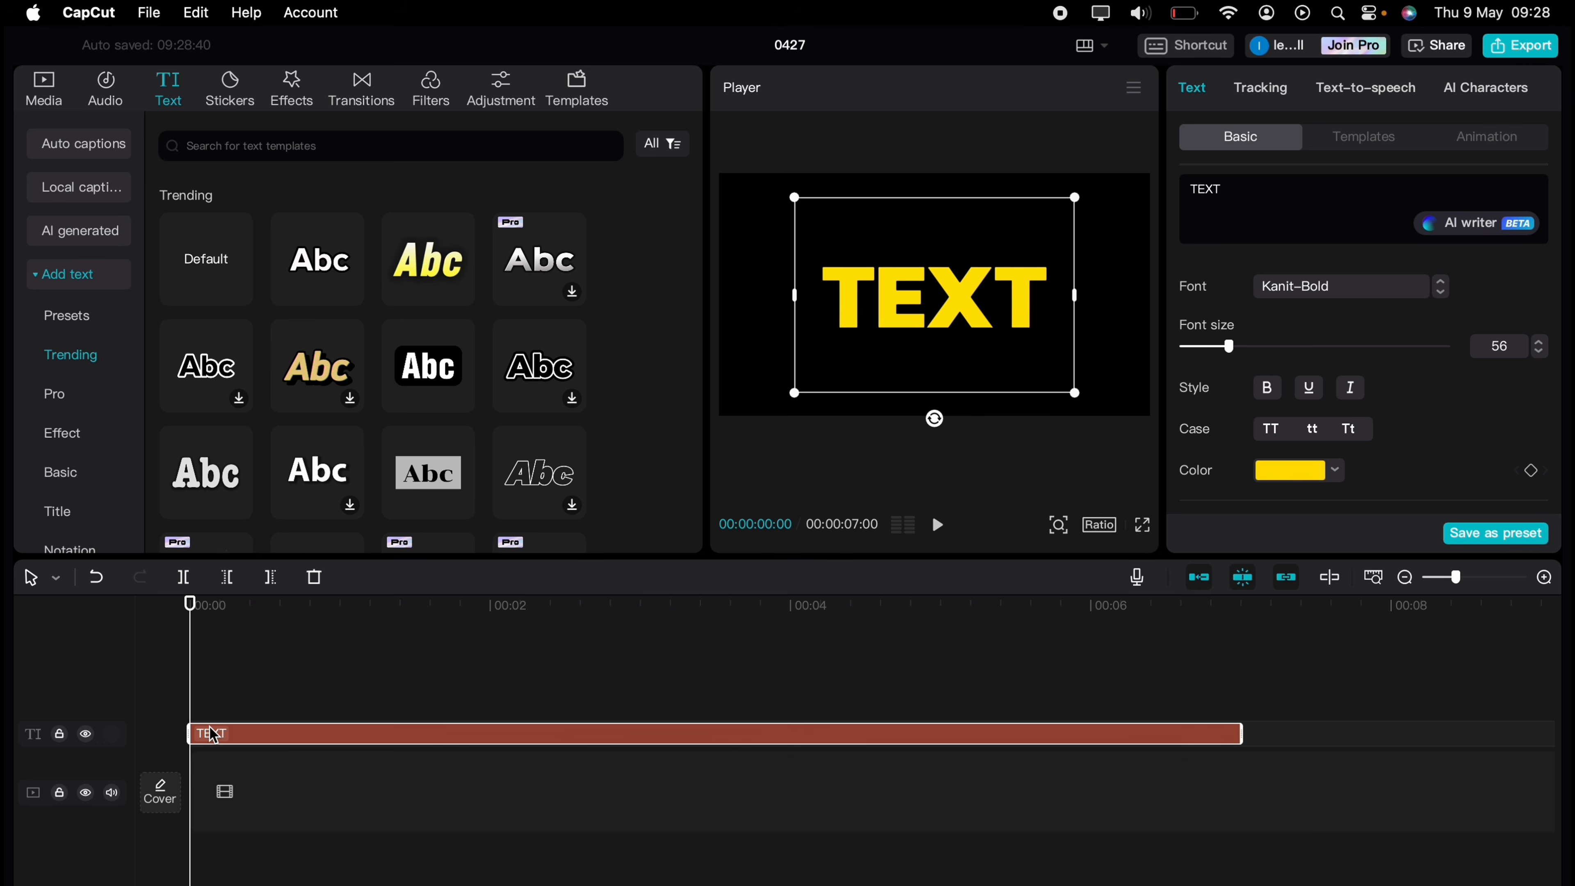
Turn the TEXT clip into a compound clip and leave the playhead at the timeline's start.
{"action": "right_click", "coordinate": [273, 737]}
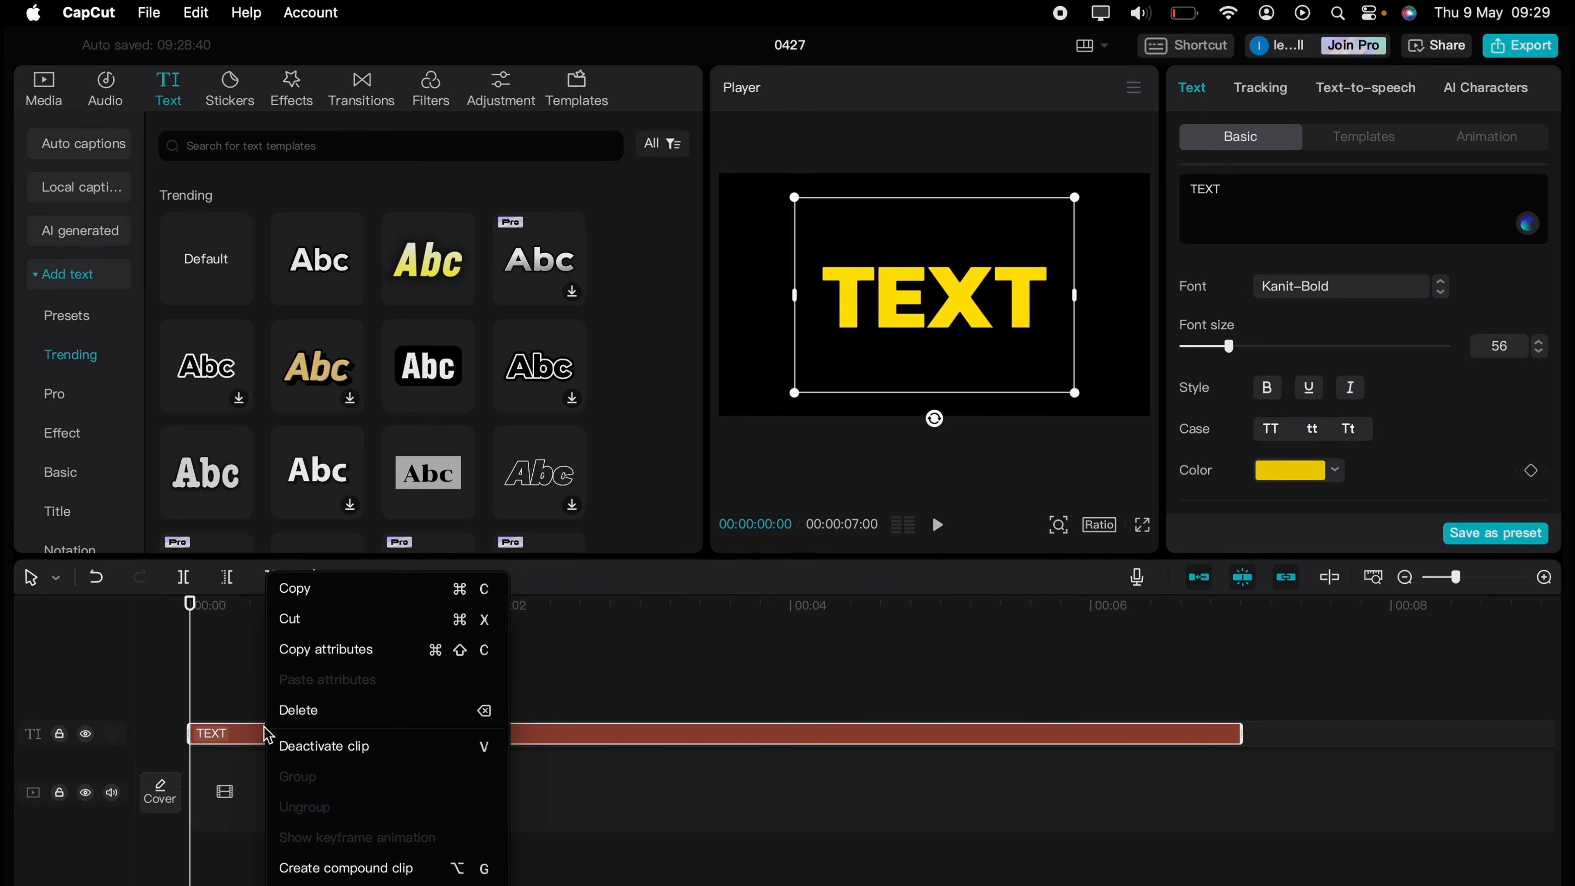
{"action": "left_click", "coordinate": [298, 865]}
{"action": "left_click", "coordinate": [295, 867]}
{"action": "left_click_drag", "start_coordinate": [294, 676], "coordinate": [154, 649]}
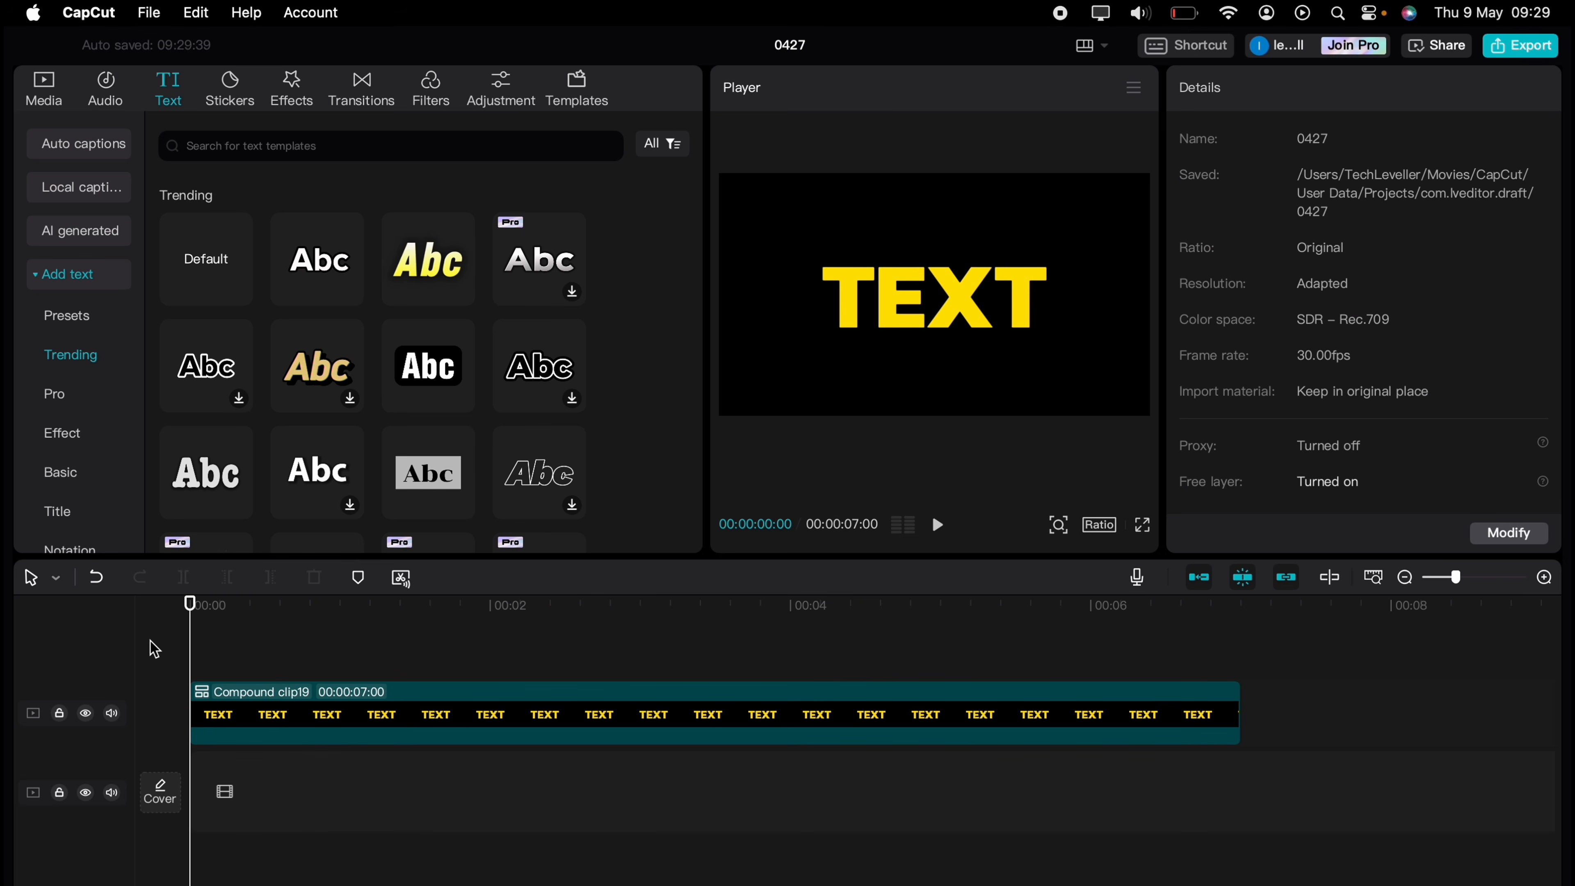
Apply a Mirror mask to the TEXT compound clip, rotate it to -70°, narrow its size to 117 and feather its edges.
{"action": "left_click", "coordinate": [231, 702]}
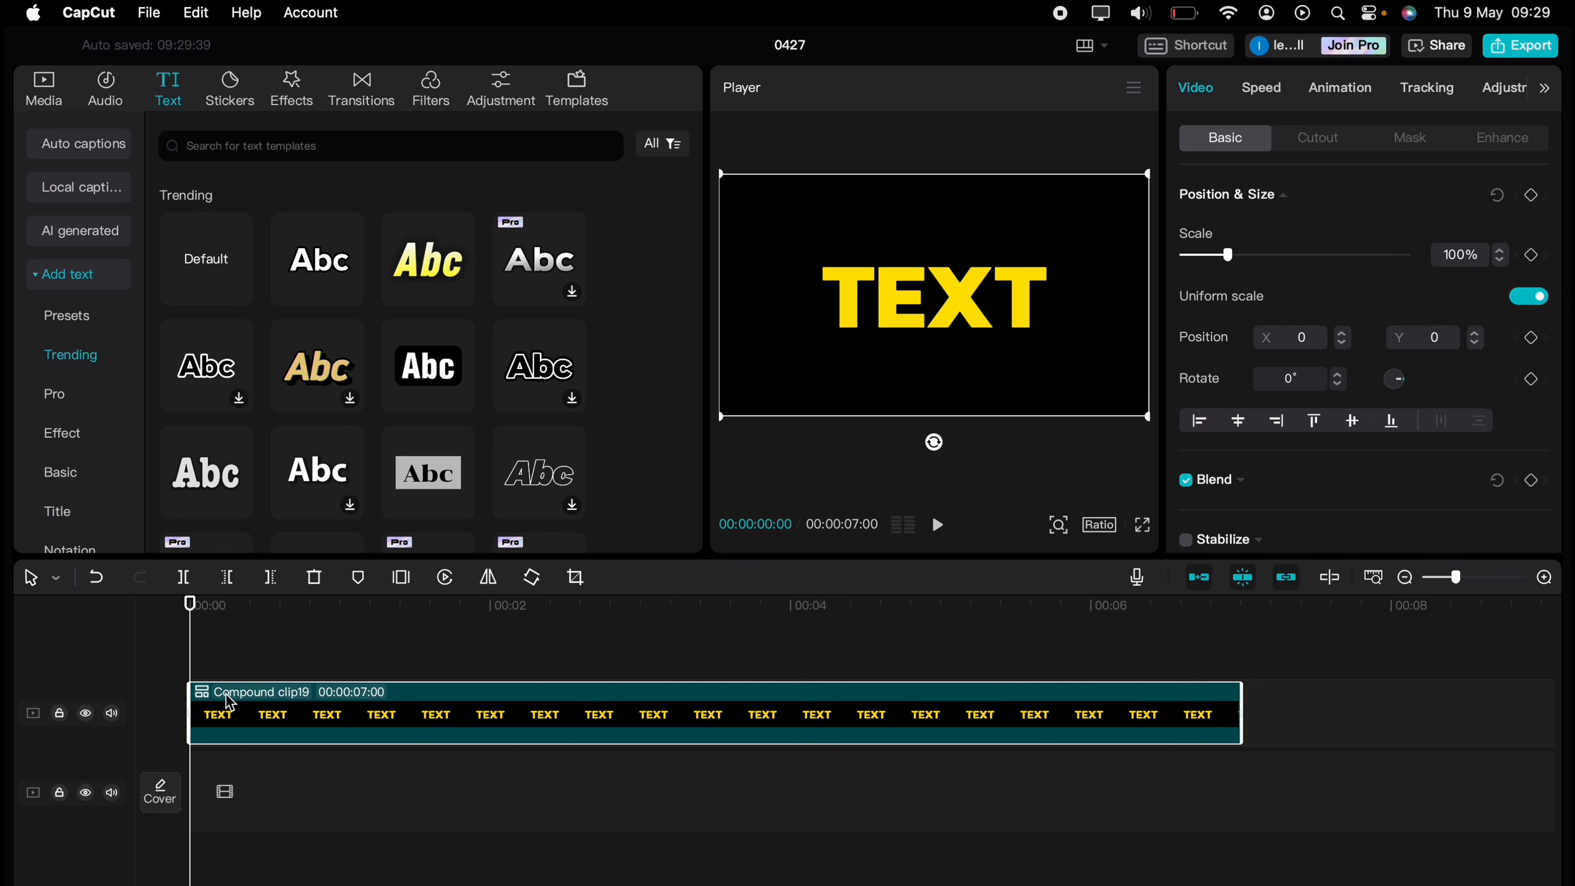
{"action": "left_click", "coordinate": [1404, 137]}
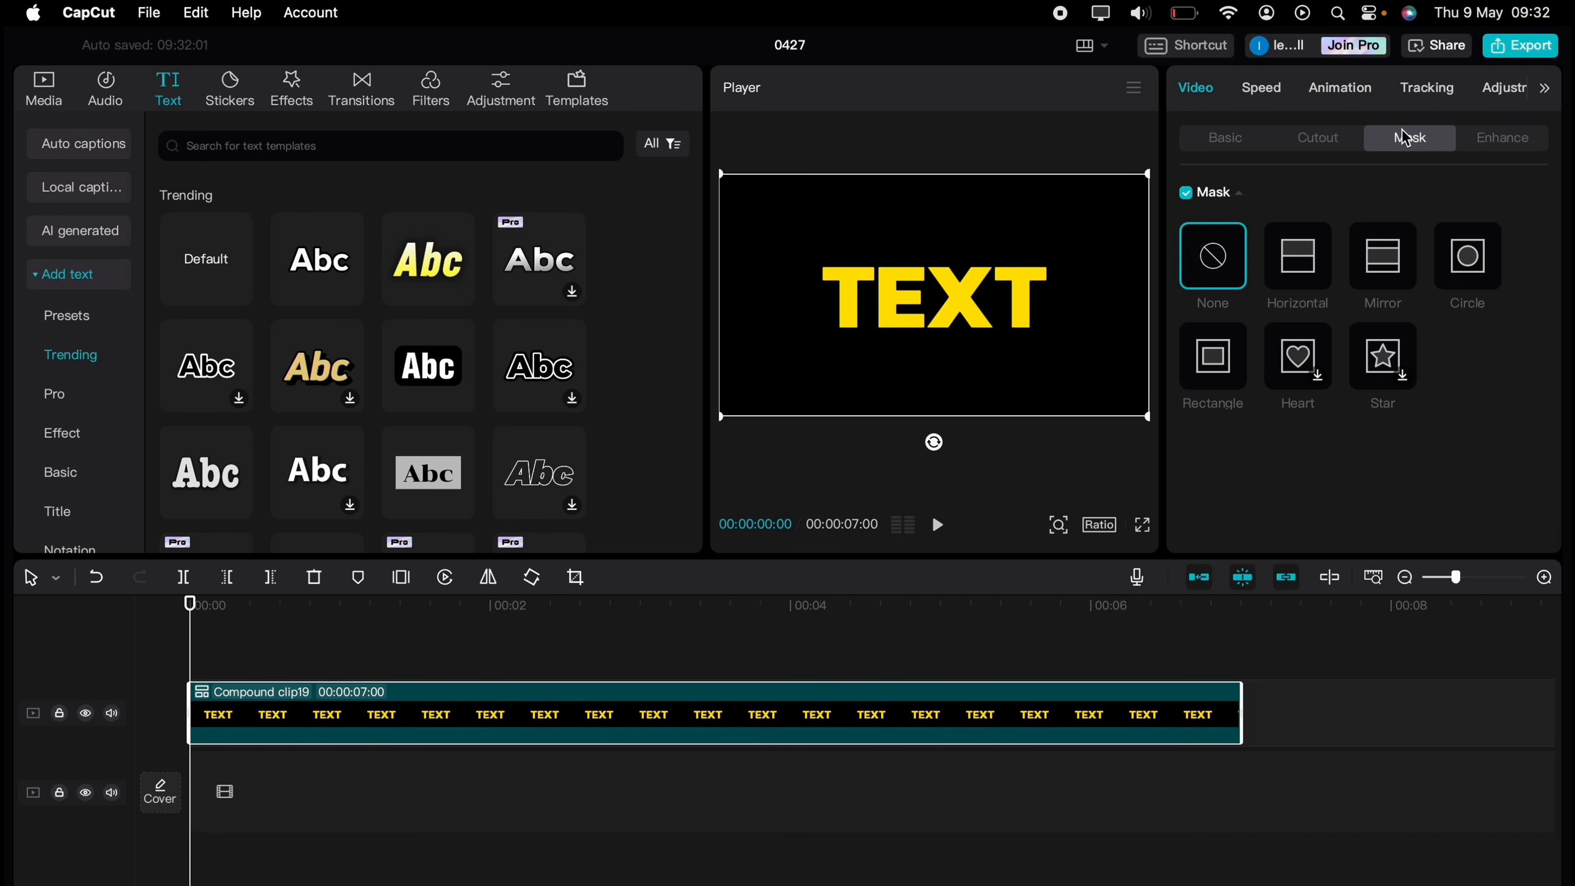
{"action": "left_click", "coordinate": [1401, 251]}
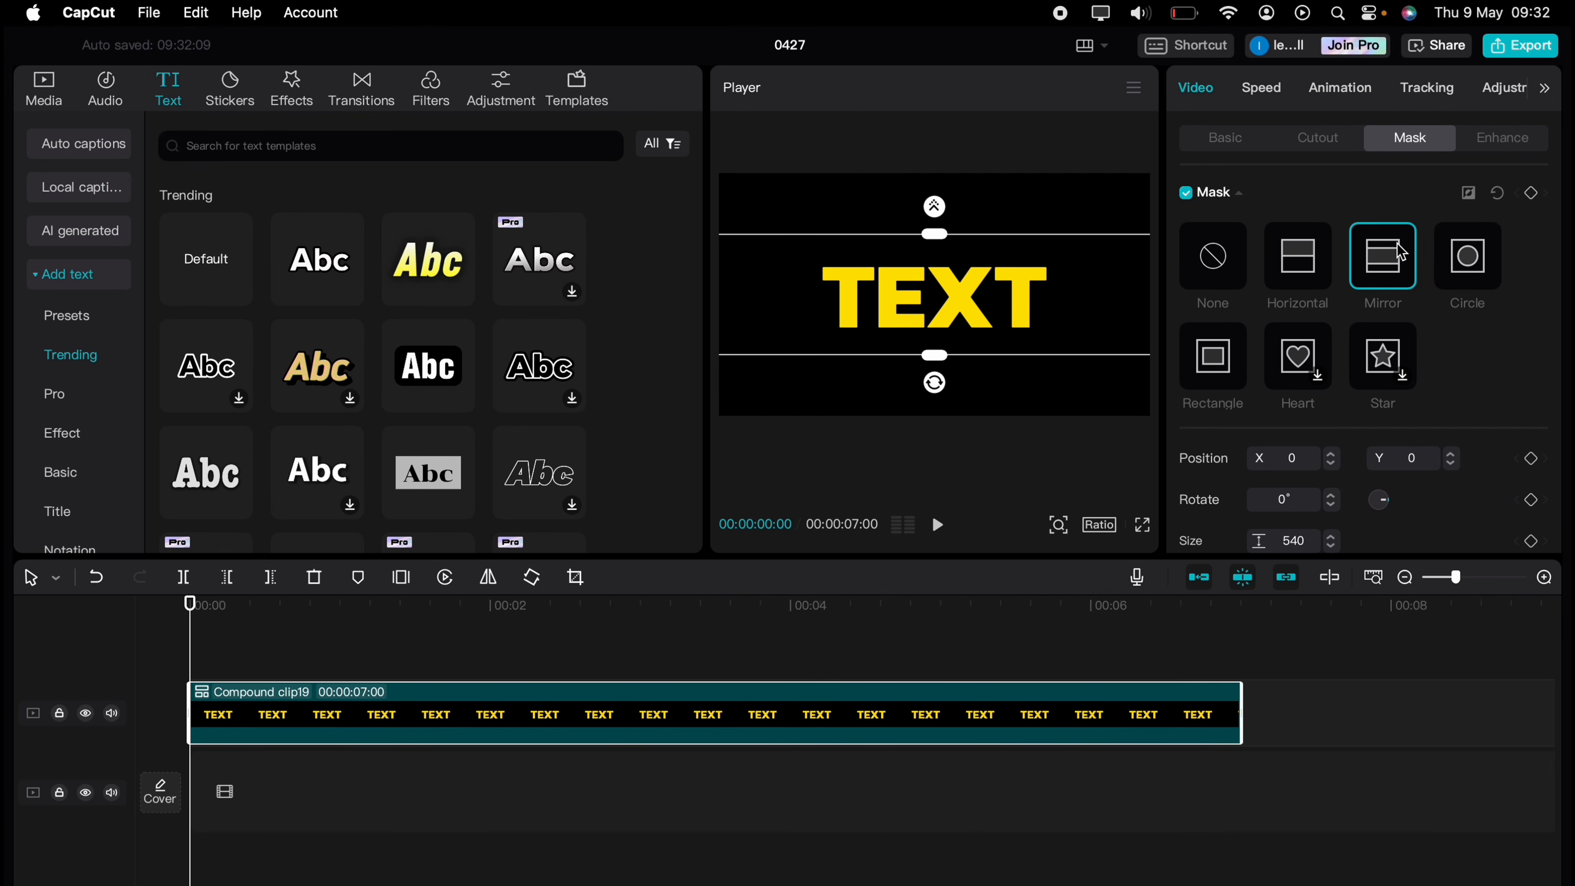
{"action": "left_click_drag", "start_coordinate": [938, 383], "coordinate": [878, 278]}
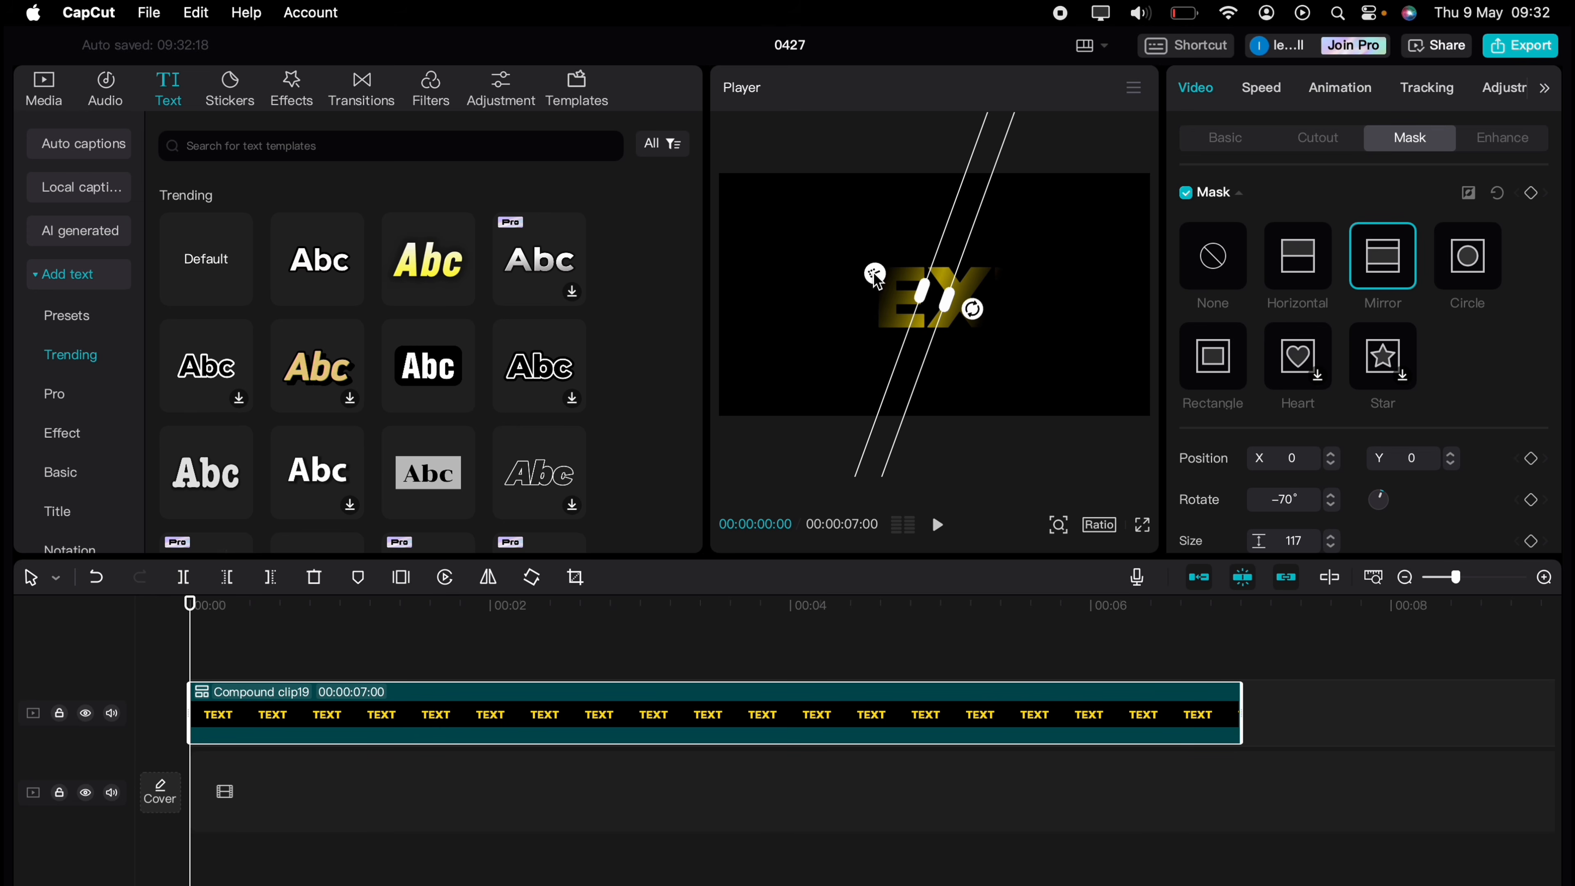
{"action": "mouse_move", "coordinate": [876, 280]}
{"action": "left_mouse_down"}
{"action": "mouse_move", "coordinate": [796, 268]}
{"action": "mouse_move", "coordinate": [873, 290]}
{"action": "left_mouse_up"}
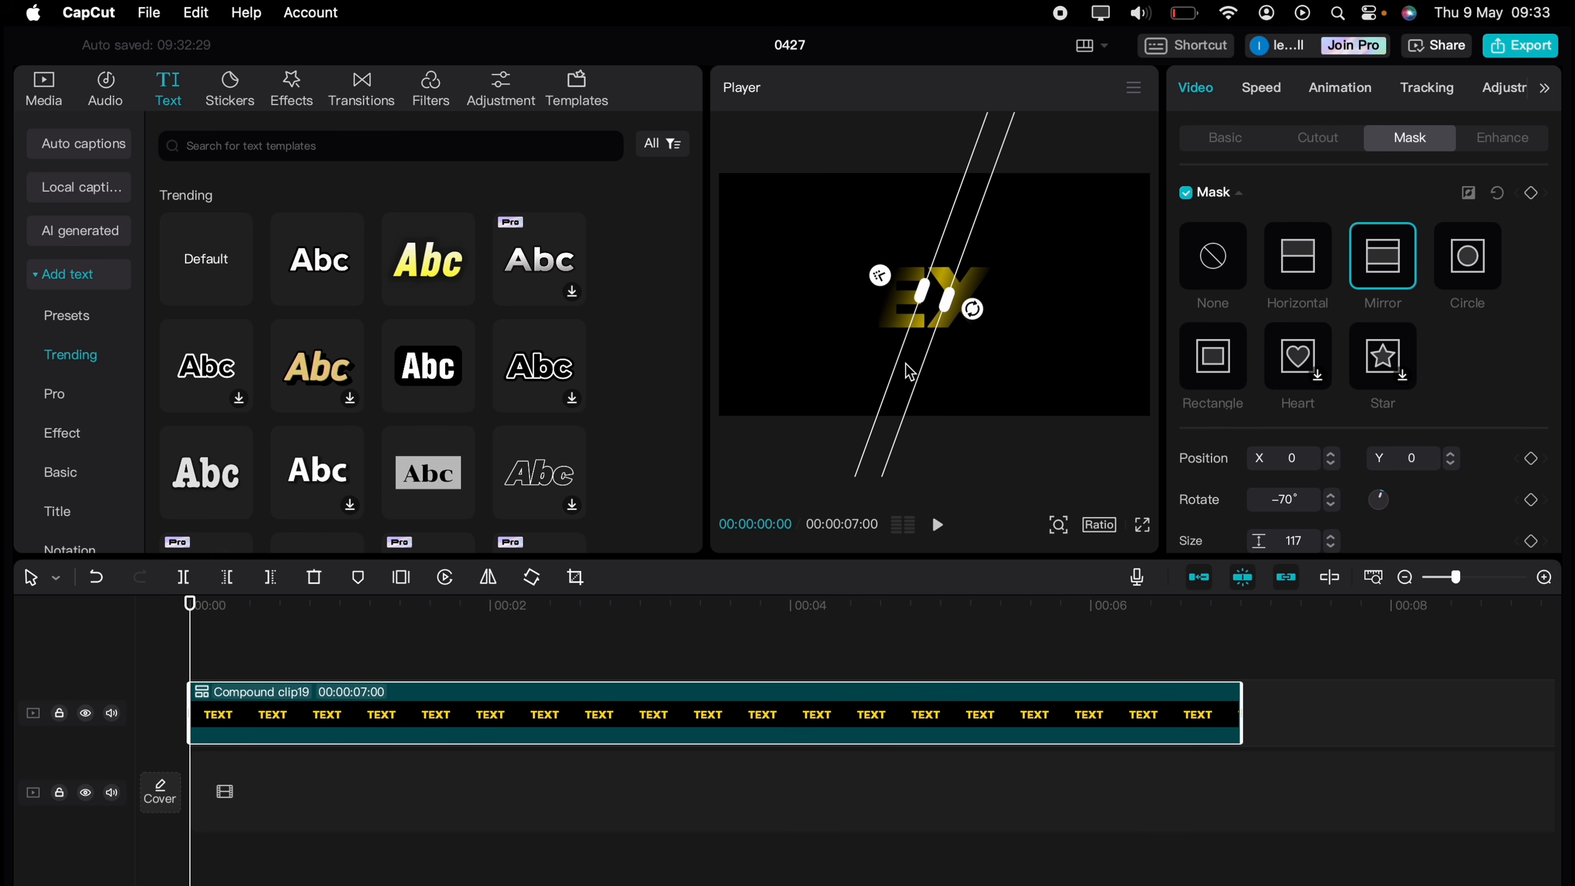
Move the mask left of the text to X -738, Y 34 and keyframe its position and size at 00:00:00:00.
{"action": "left_click_drag", "start_coordinate": [909, 371], "coordinate": [743, 363]}
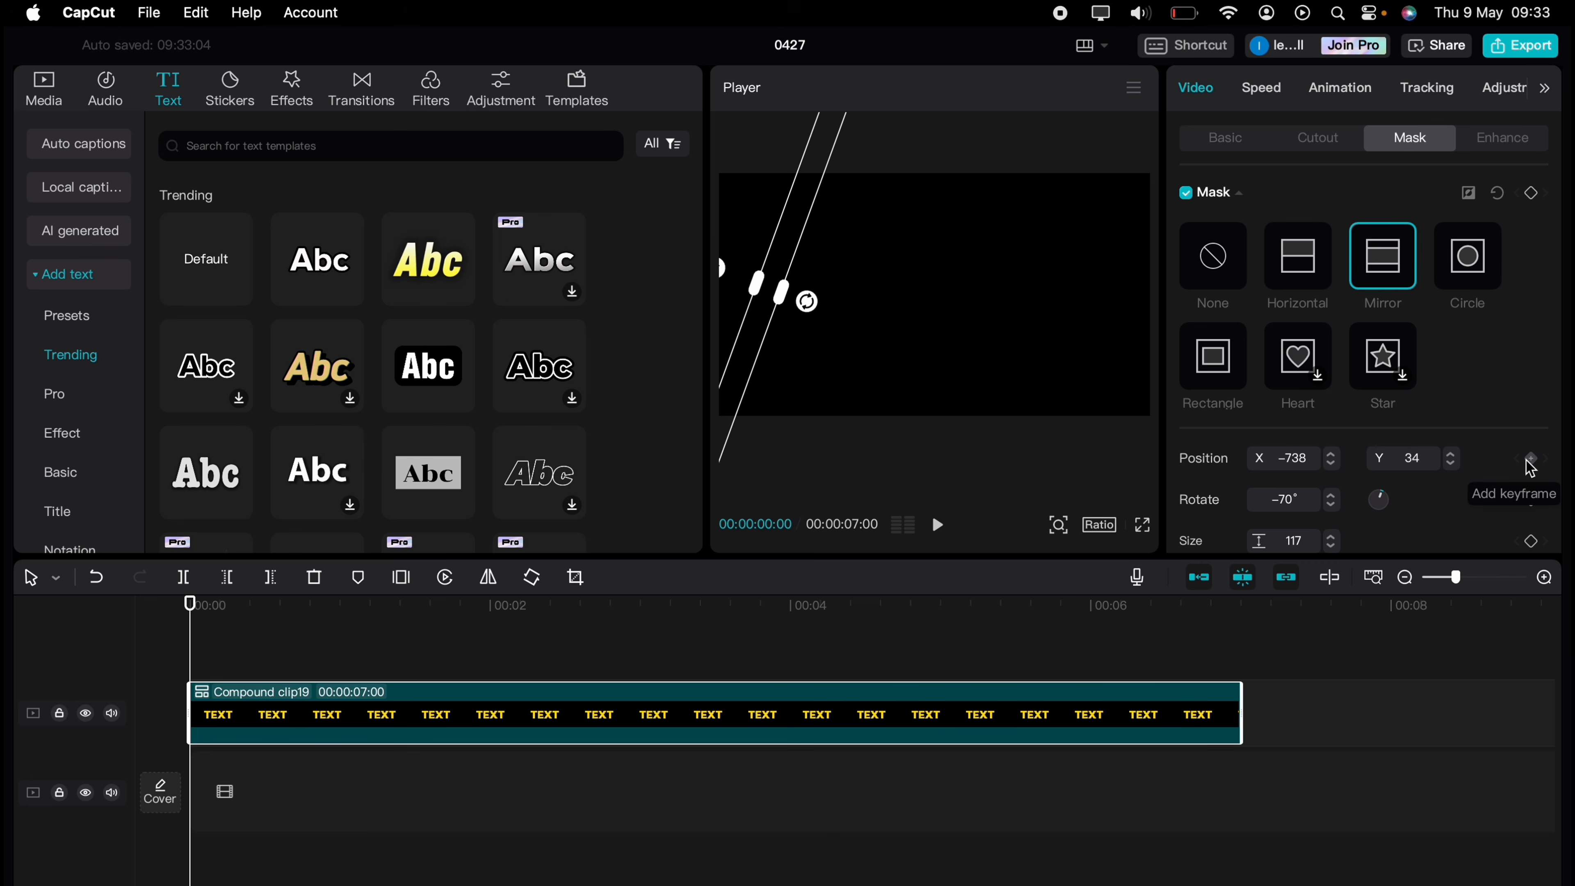
{"action": "scroll", "coordinate": [1526, 468], "scroll_direction": "down", "scroll_amount": 2}
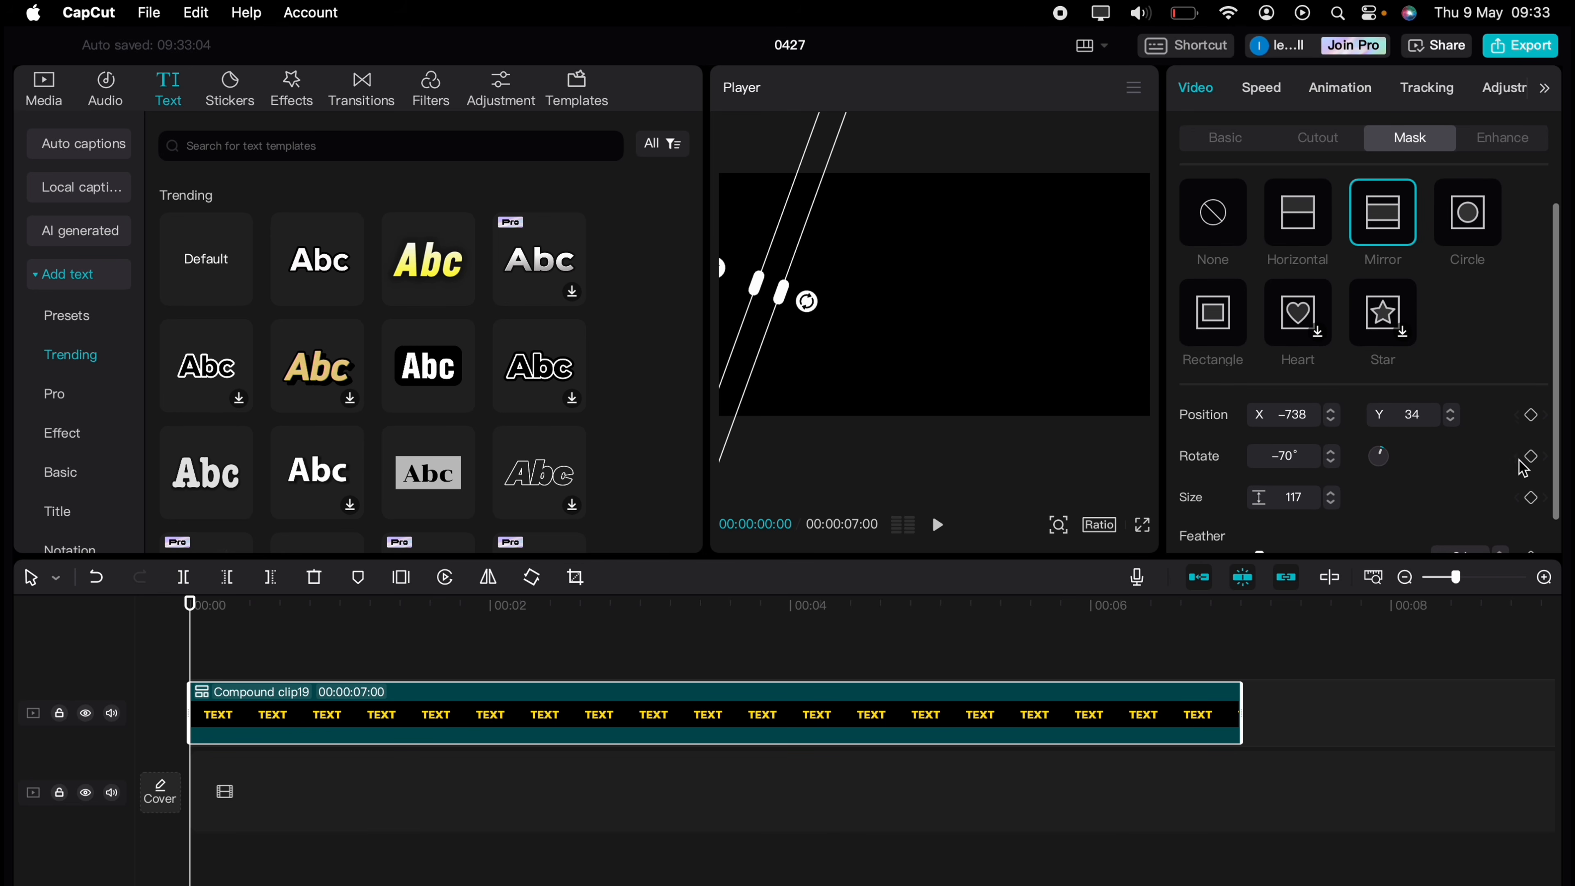
{"action": "left_click", "coordinate": [1533, 415]}
{"action": "left_click", "coordinate": [1533, 500]}
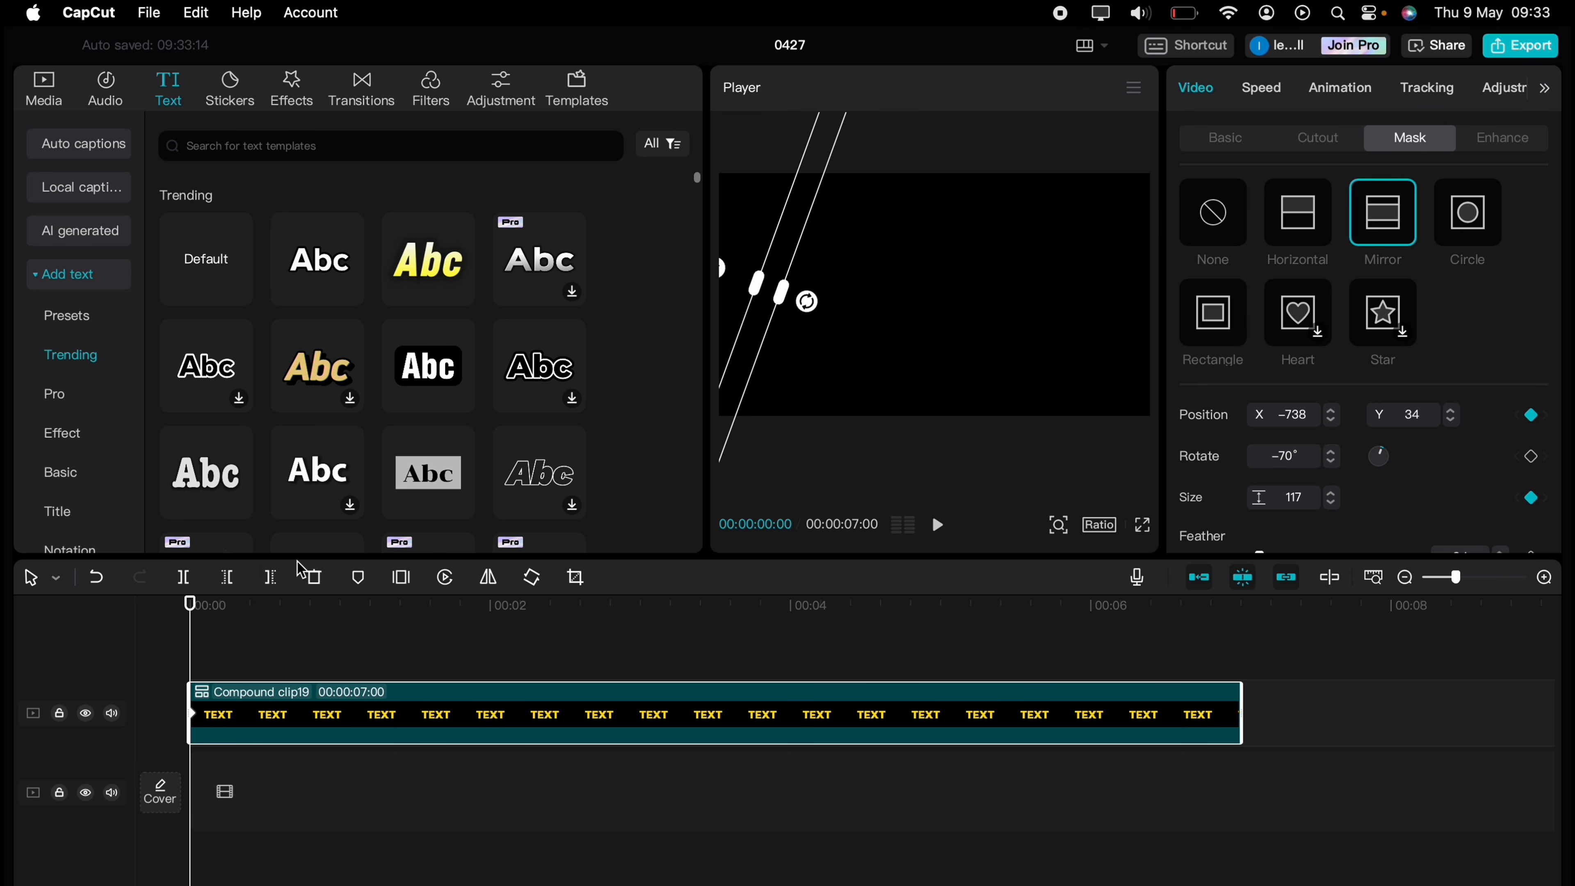
At 00:00:01:06, move the mask past the text's right side to X 754, Y 2 and keyframe its position and size.
{"action": "left_click_drag", "start_coordinate": [196, 634], "coordinate": [374, 630]}
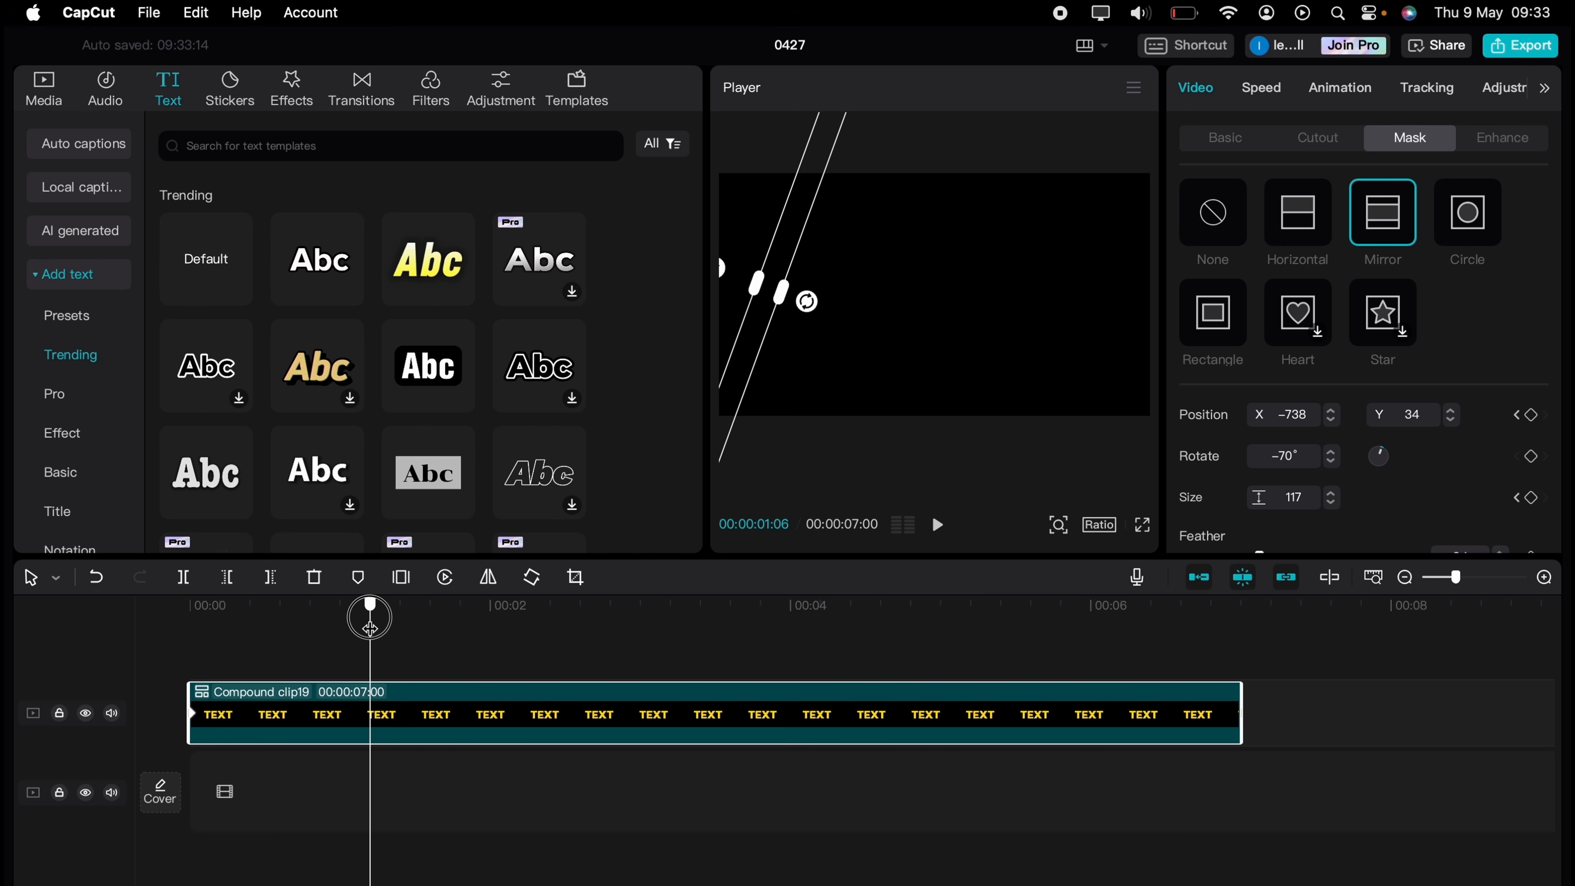
{"action": "left_click_drag", "start_coordinate": [754, 335], "coordinate": [1100, 335]}
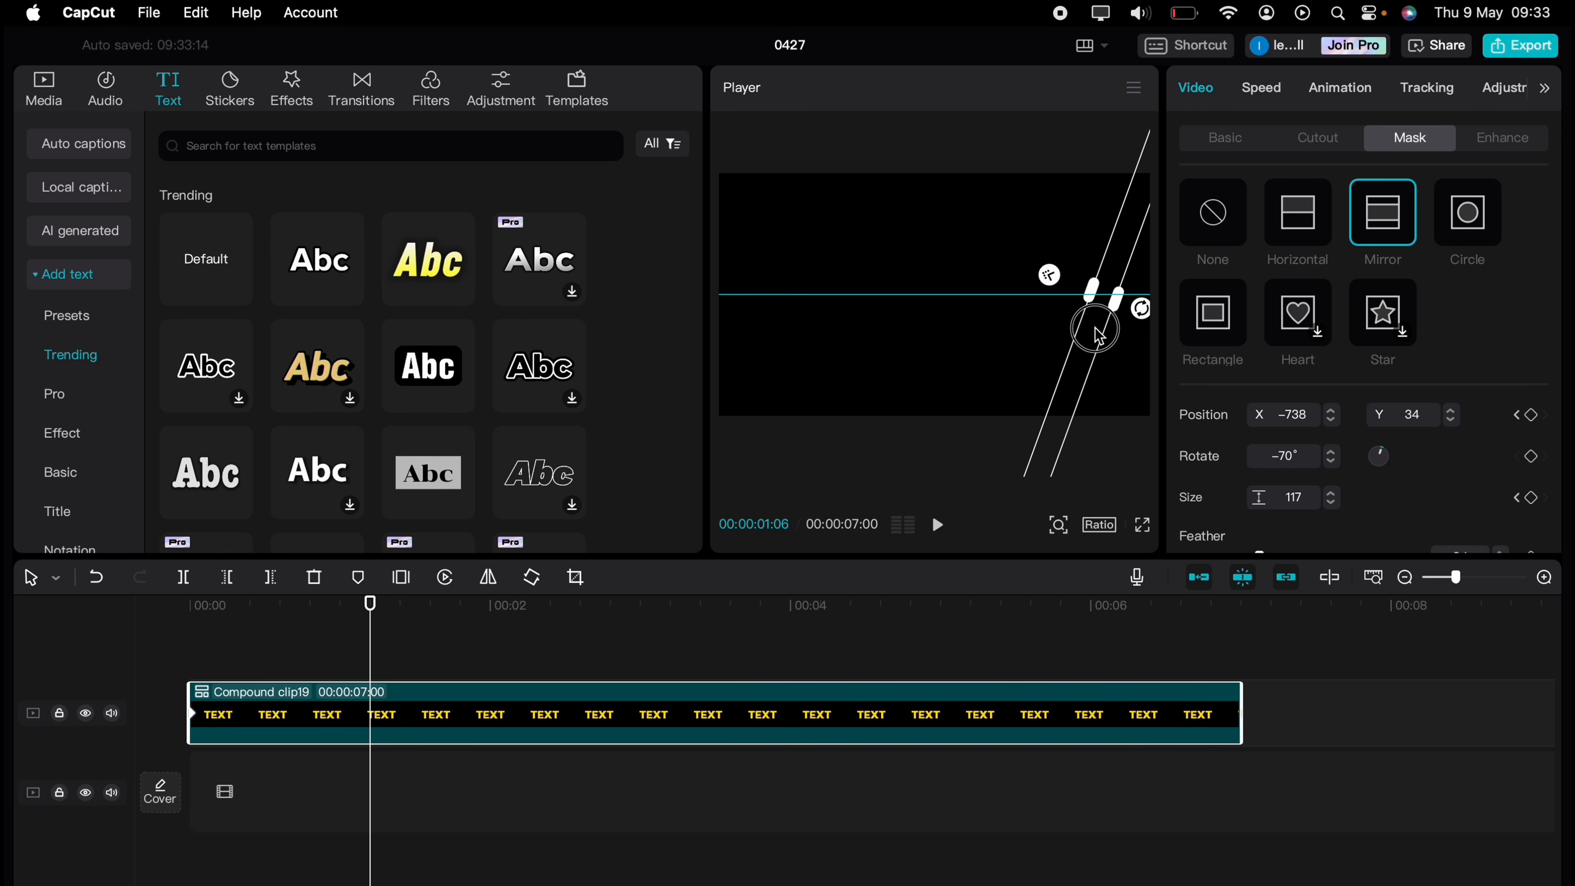
{"action": "left_click", "coordinate": [1533, 498]}
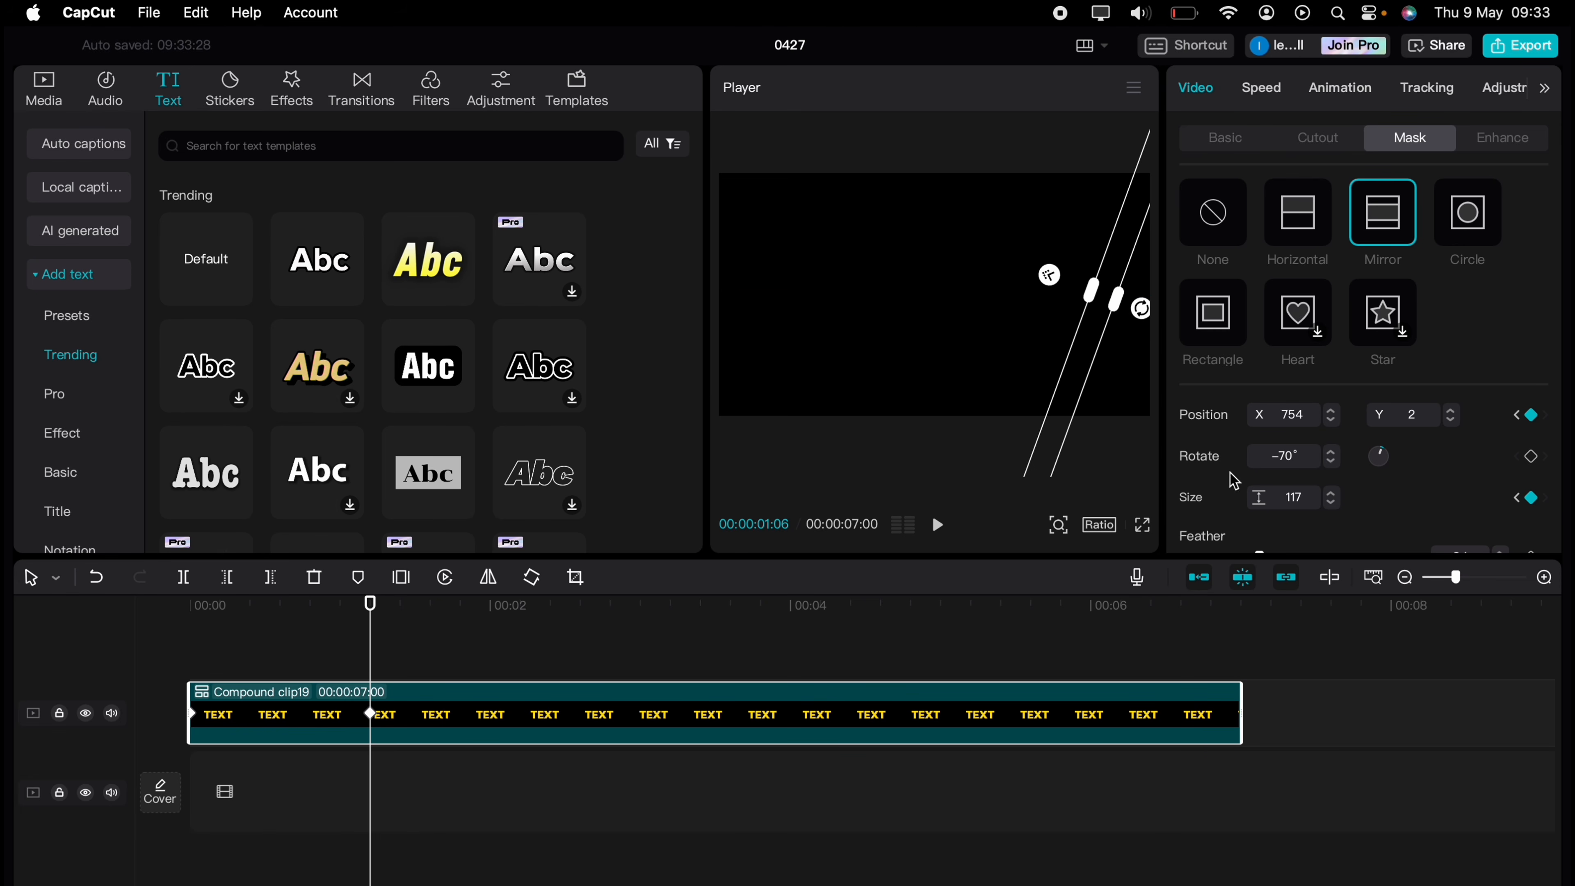
At 00:00:02:10, move the mask back past the text's left side to X -745, Y 2 and keyframe its position and size.
{"action": "left_click_drag", "start_coordinate": [383, 620], "coordinate": [541, 626]}
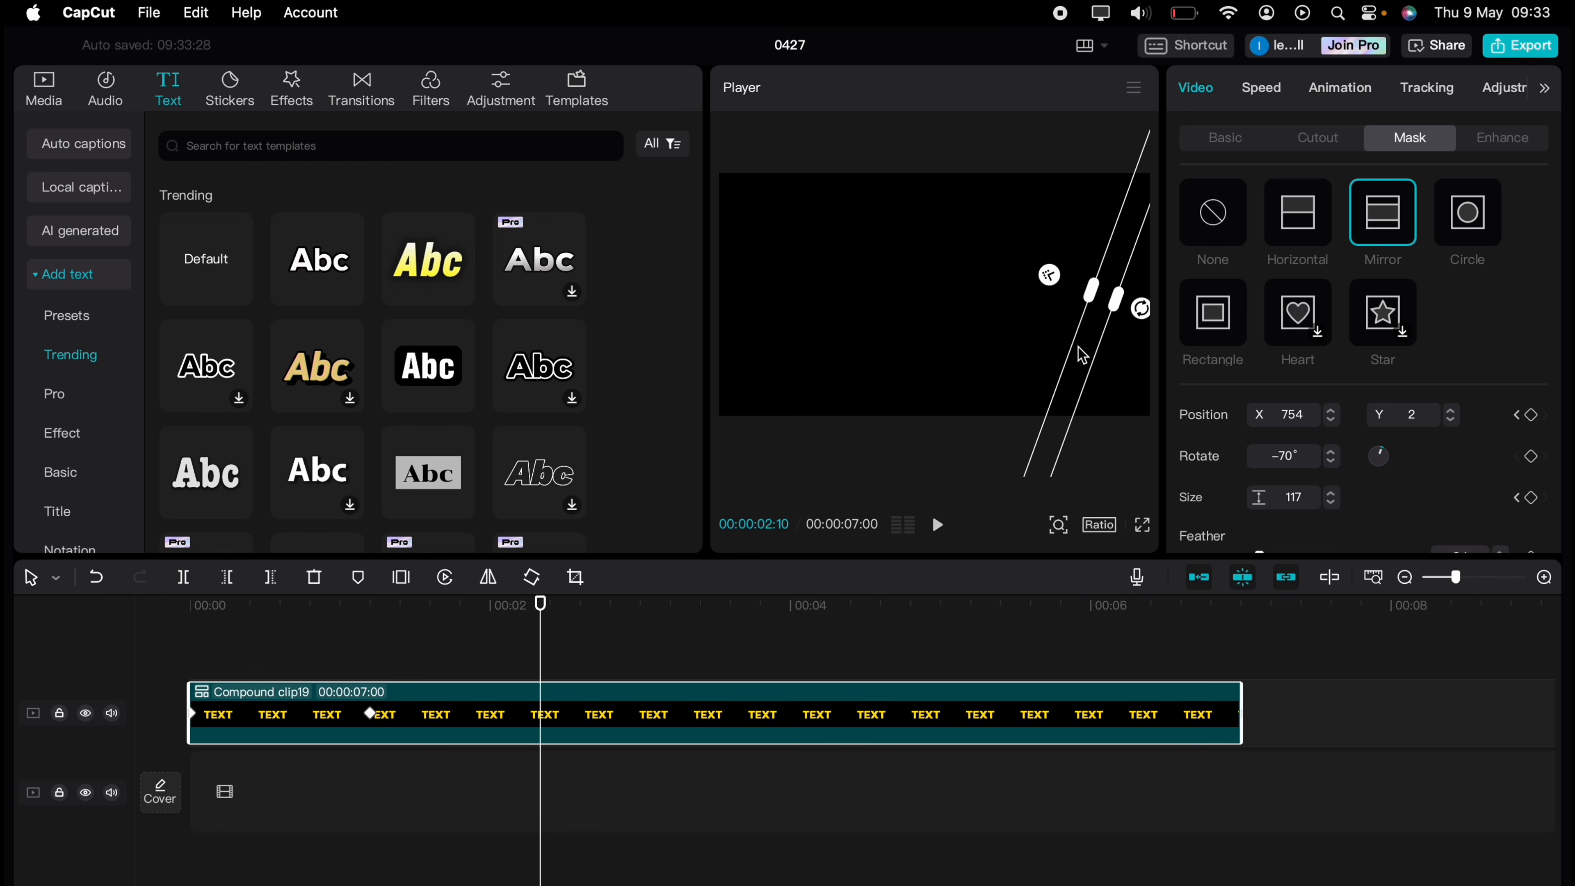
{"action": "left_click_drag", "start_coordinate": [1049, 352], "coordinate": [754, 356]}
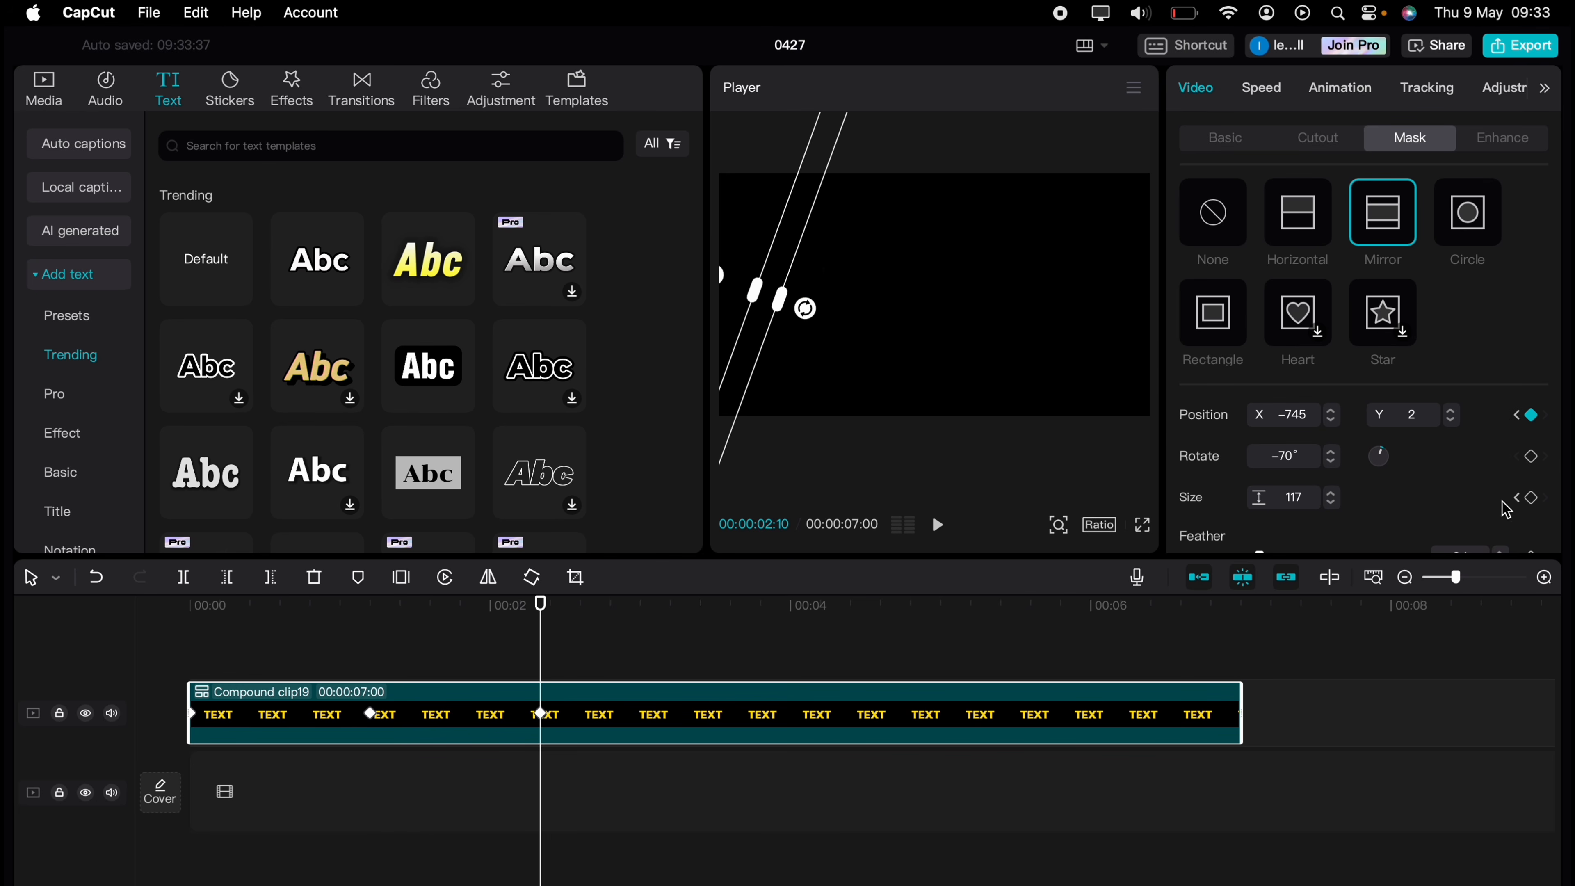
{"action": "left_click", "coordinate": [1531, 497]}
At 00:00:03:20, move the mask to the middle of the text at X 0, Y -23 and keyframe its position and size.
{"action": "left_click_drag", "start_coordinate": [541, 639], "coordinate": [738, 636]}
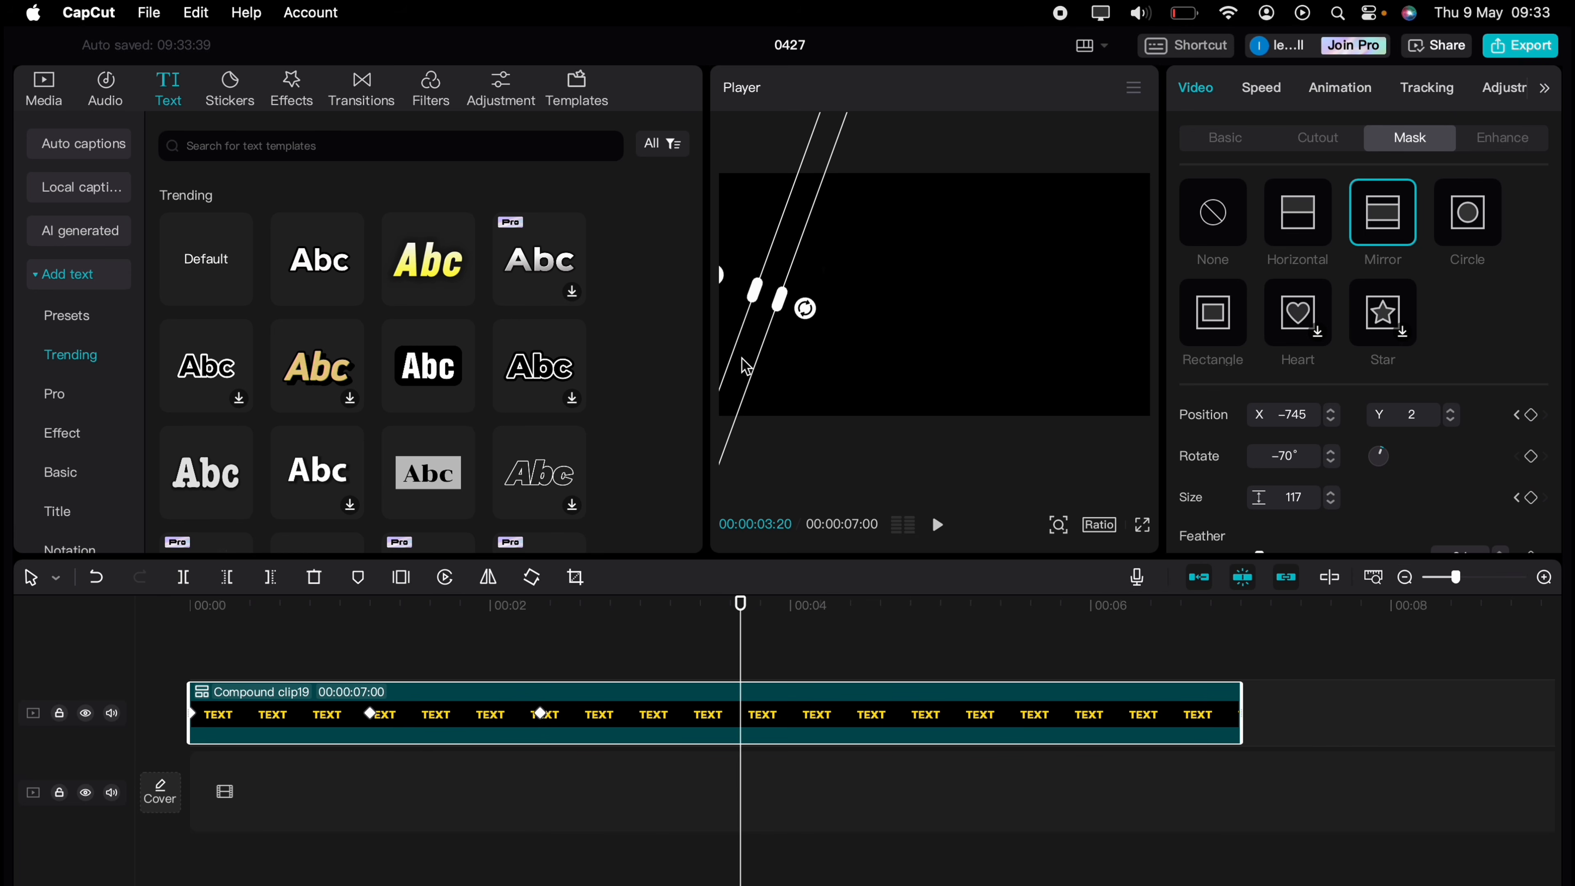
{"action": "left_click_drag", "start_coordinate": [745, 352], "coordinate": [909, 368]}
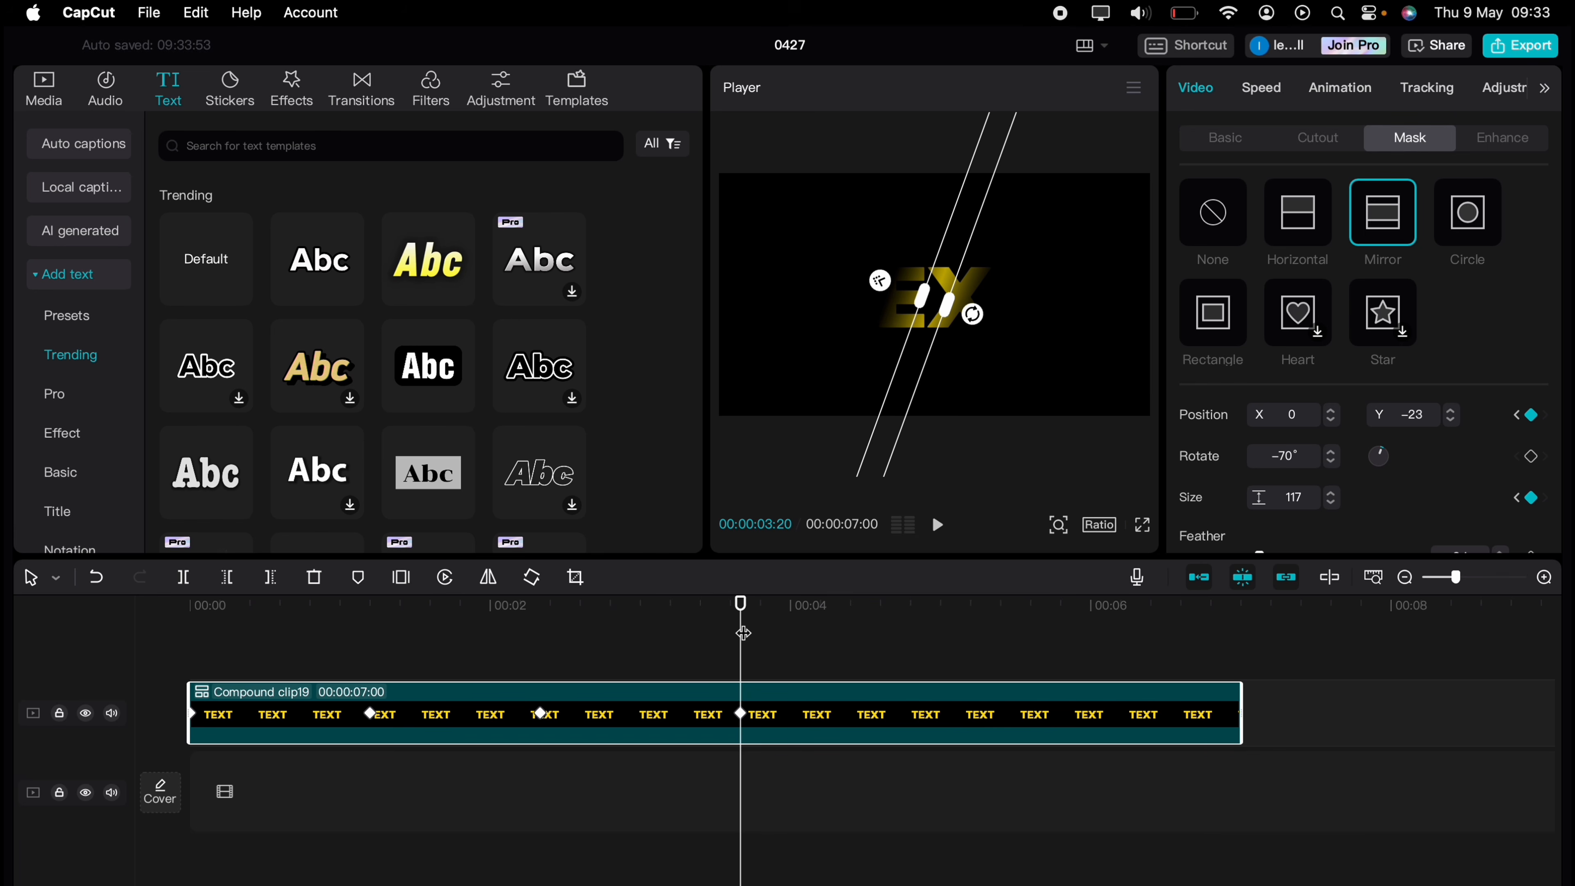
At 00:00:04:27, widen the mask to size 2099 so it uncovers the whole word and keyframe its size and position.
{"action": "left_click_drag", "start_coordinate": [743, 633], "coordinate": [926, 642]}
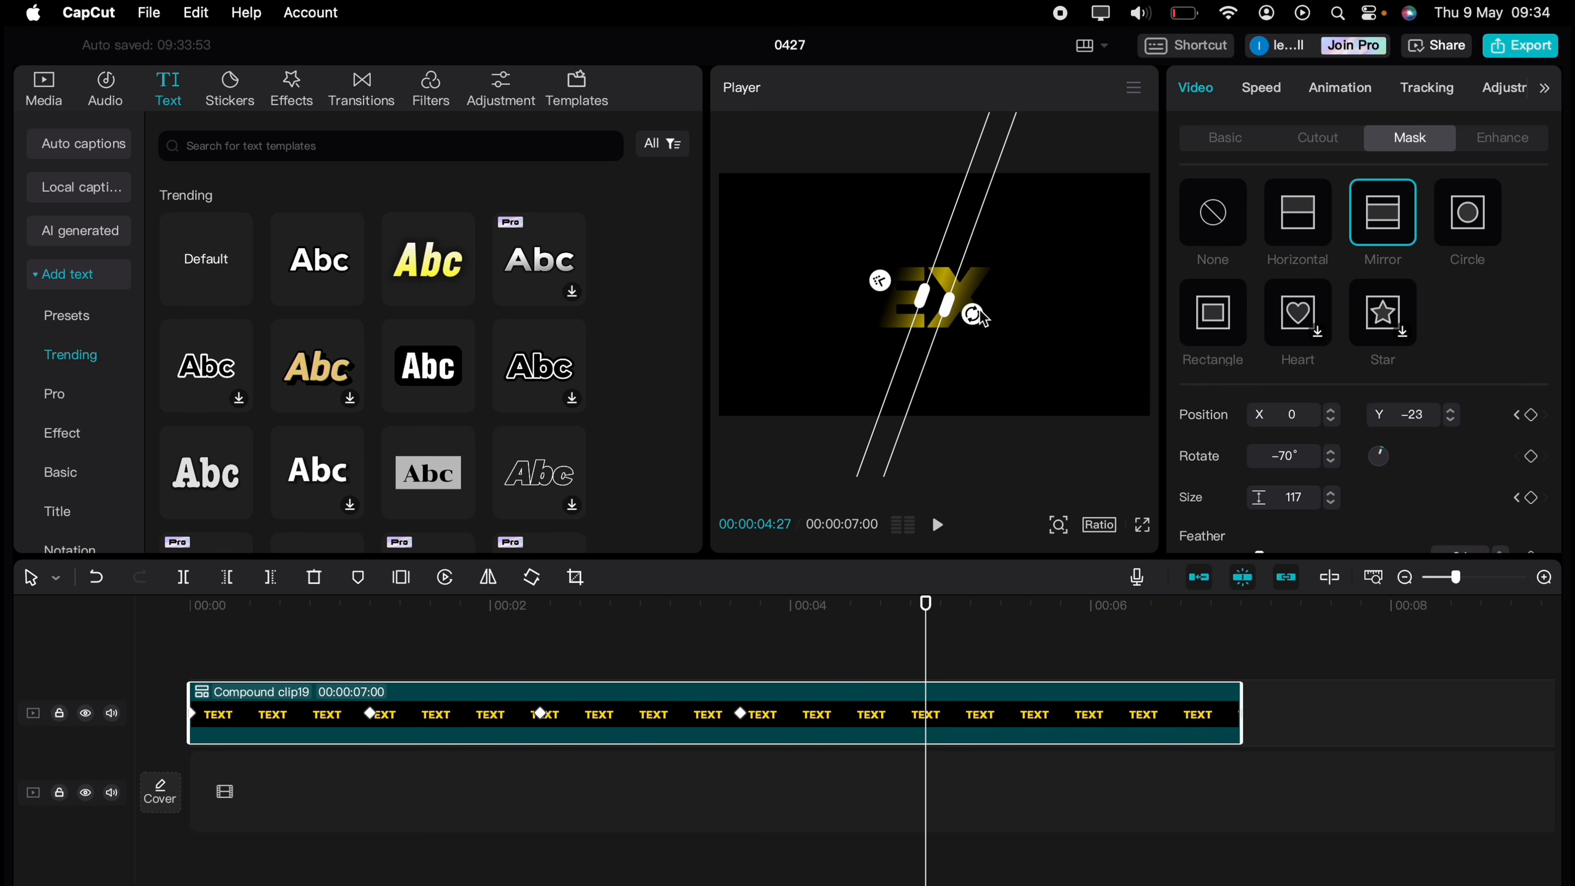
{"action": "left_click_drag", "start_coordinate": [947, 304], "coordinate": [1172, 338]}
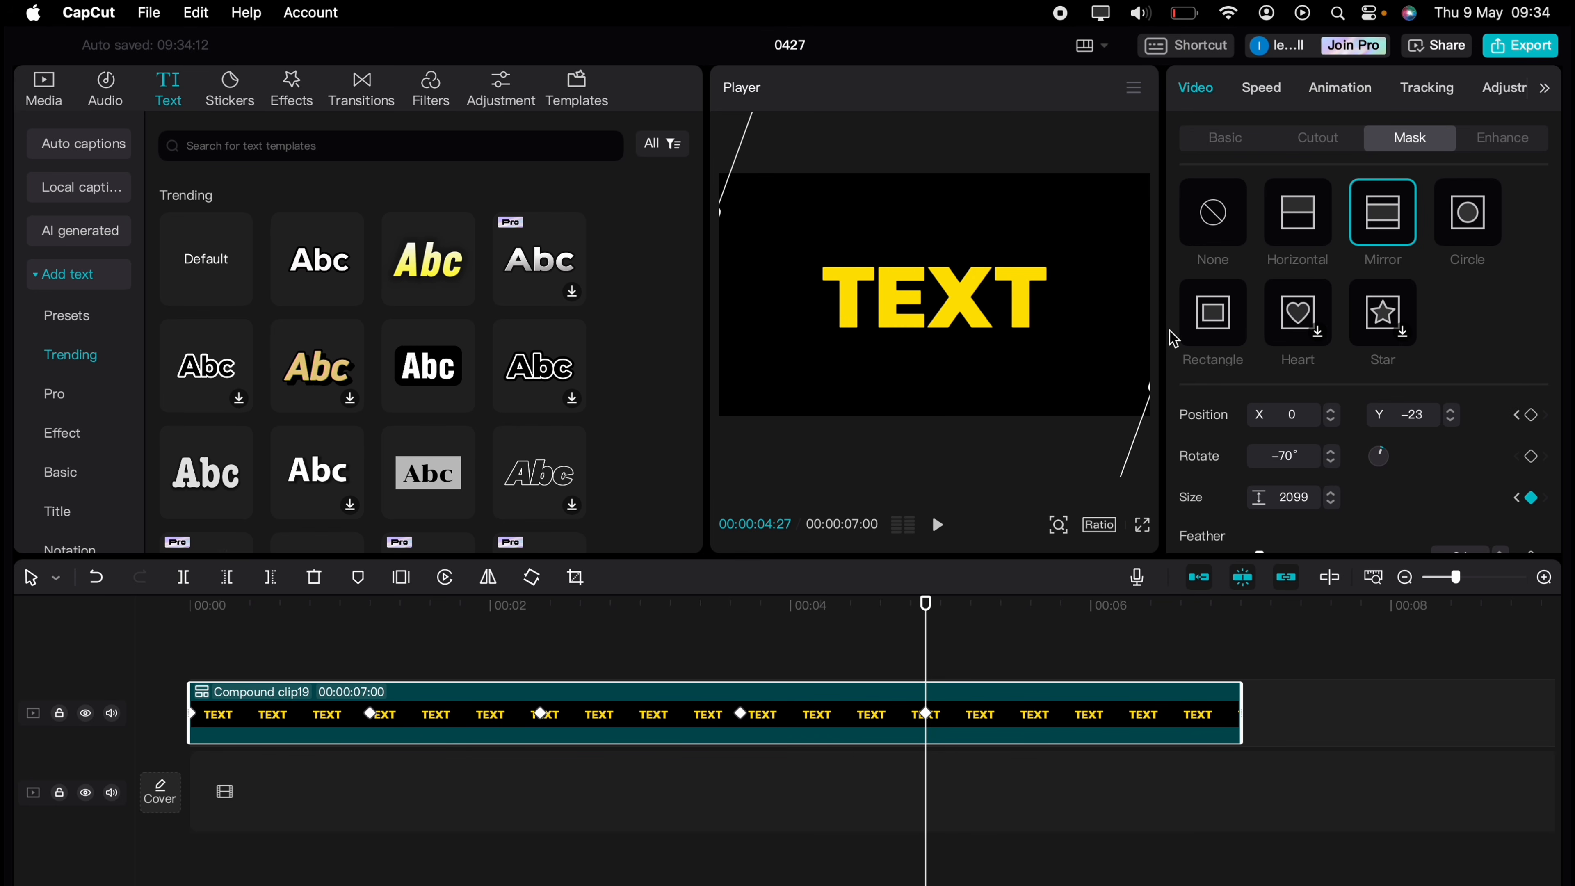
{"action": "left_click", "coordinate": [1531, 414]}
Play the TEXT mask reveal full screen from the start, exit the full-screen view and deselect the clip.
{"action": "left_click", "coordinate": [1143, 525]}
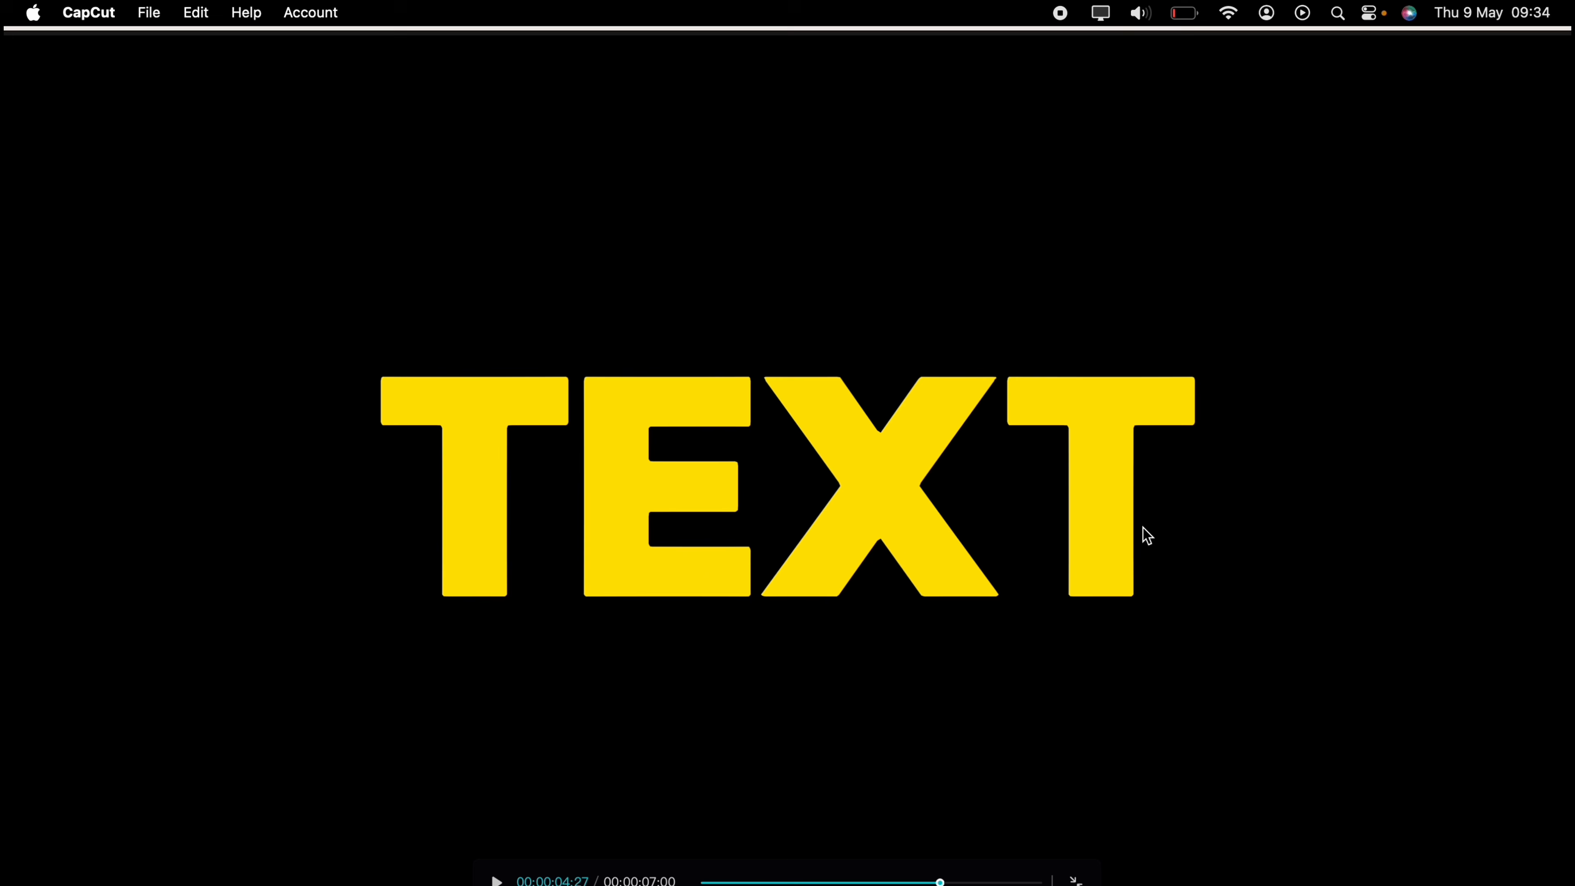
{"action": "left_click", "coordinate": [703, 881]}
{"action": "left_click", "coordinate": [504, 880]}
{"action": "key", "text": "Escape"}
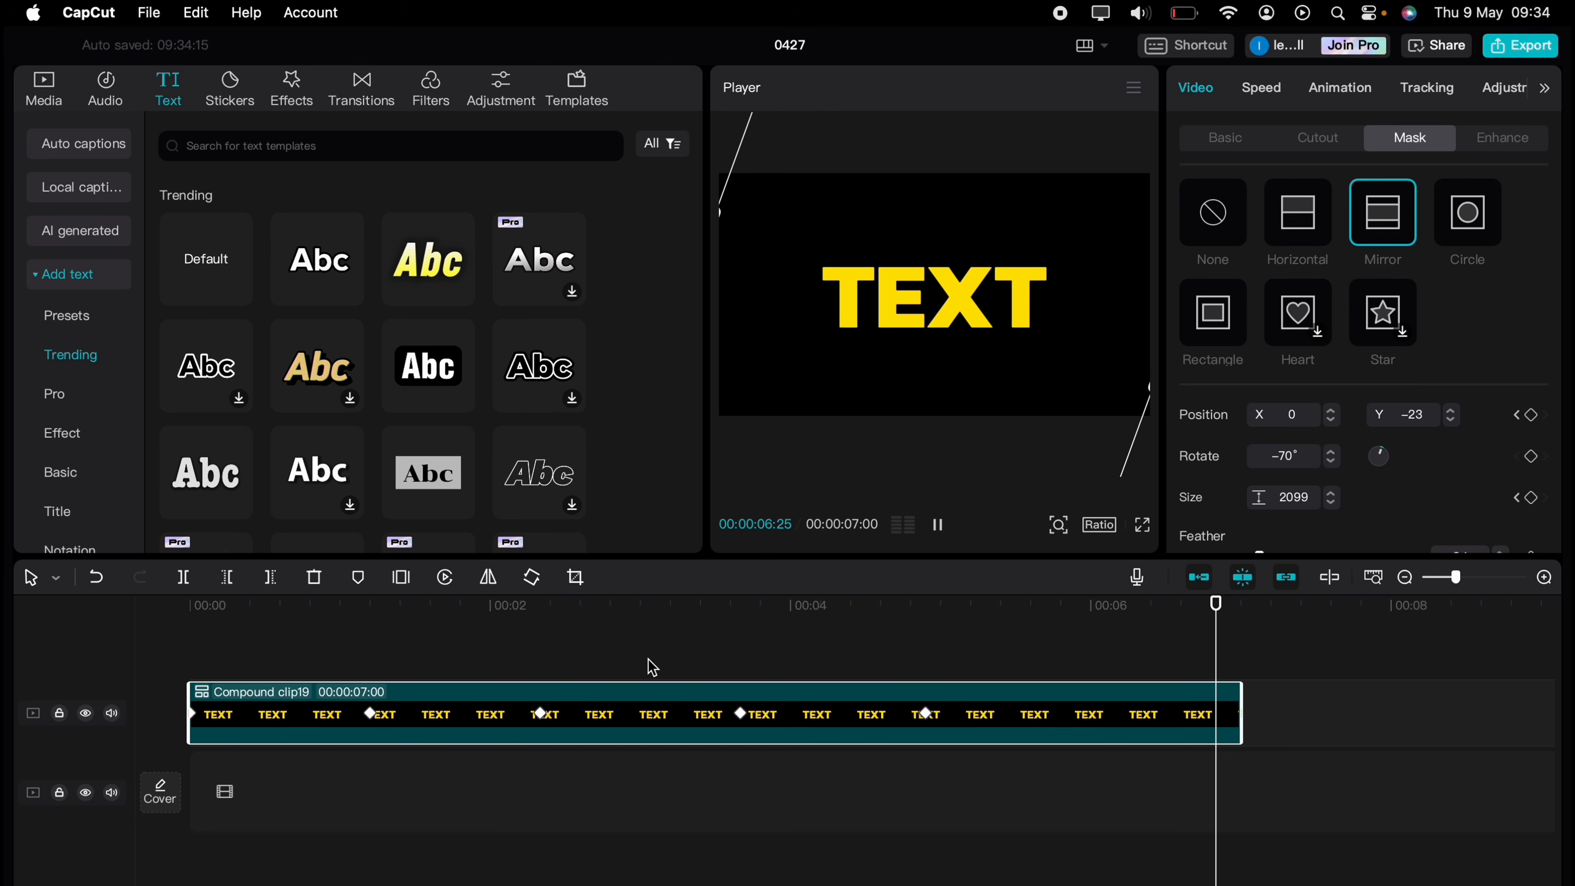
{"action": "left_click", "coordinate": [684, 647]}
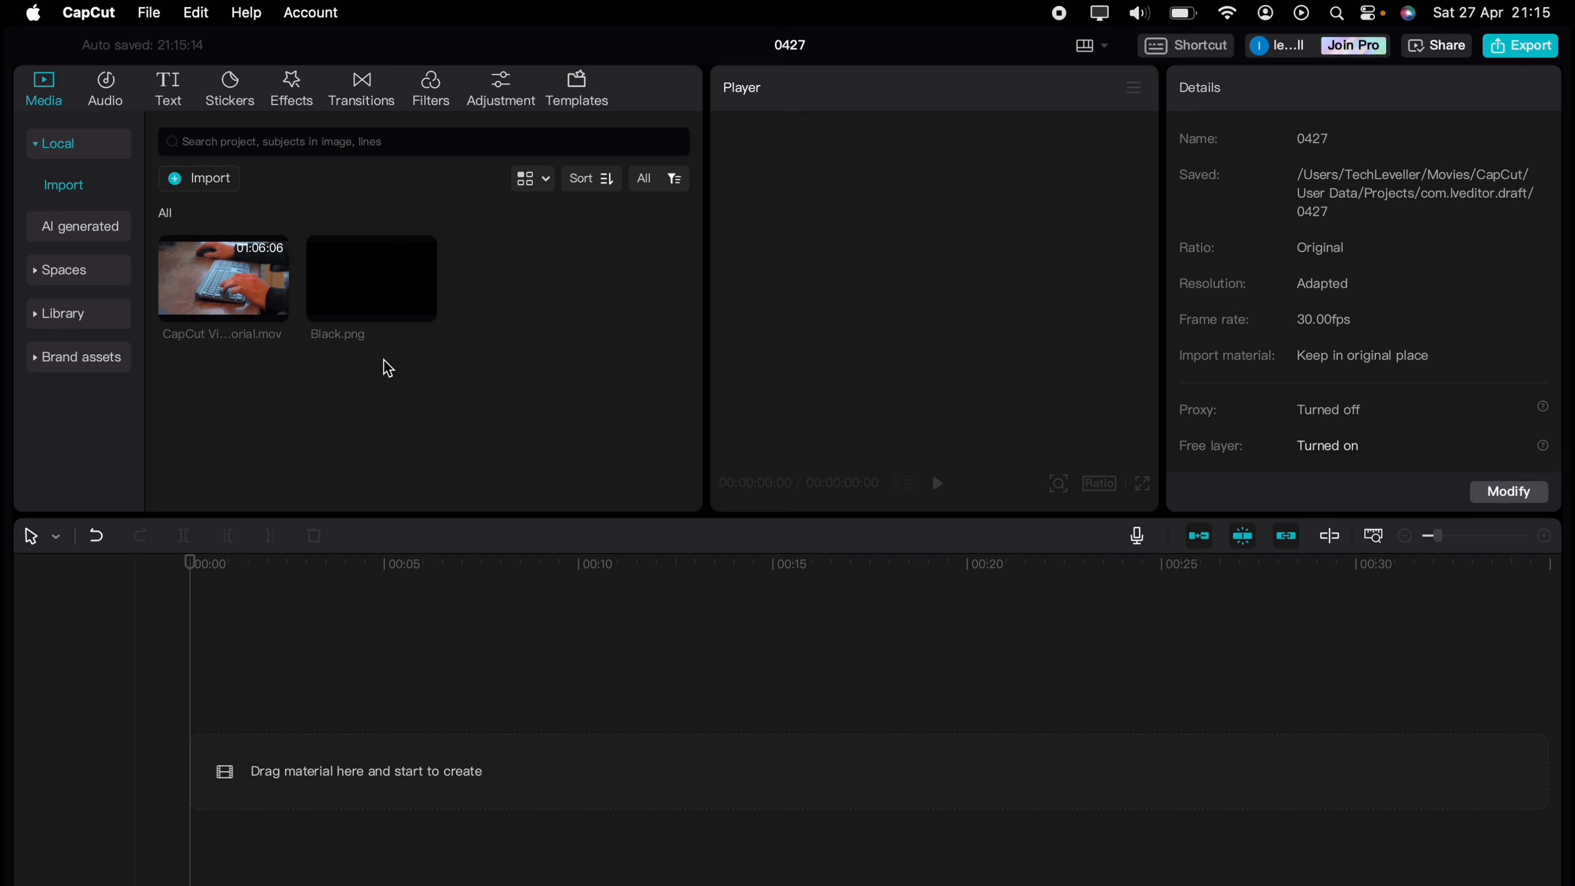
Place Black.png on the empty timeline's main track and add a Default text clip above it at the start.
{"action": "mouse_move", "coordinate": [368, 320]}
{"action": "left_click_drag", "start_coordinate": [364, 302], "coordinate": [332, 742]}
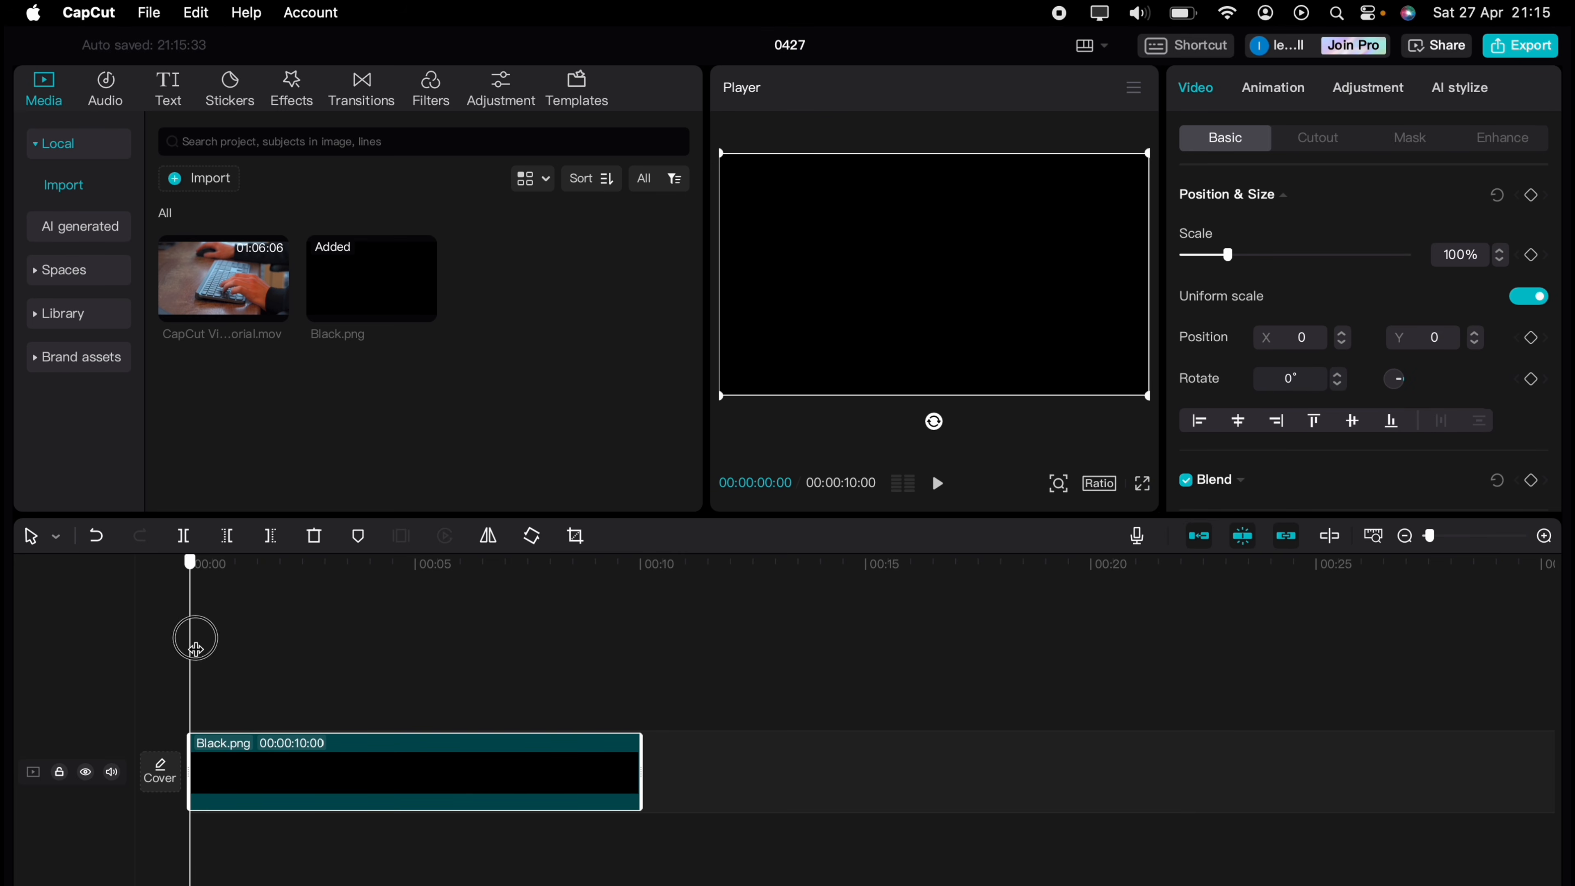
{"action": "left_click", "coordinate": [162, 93]}
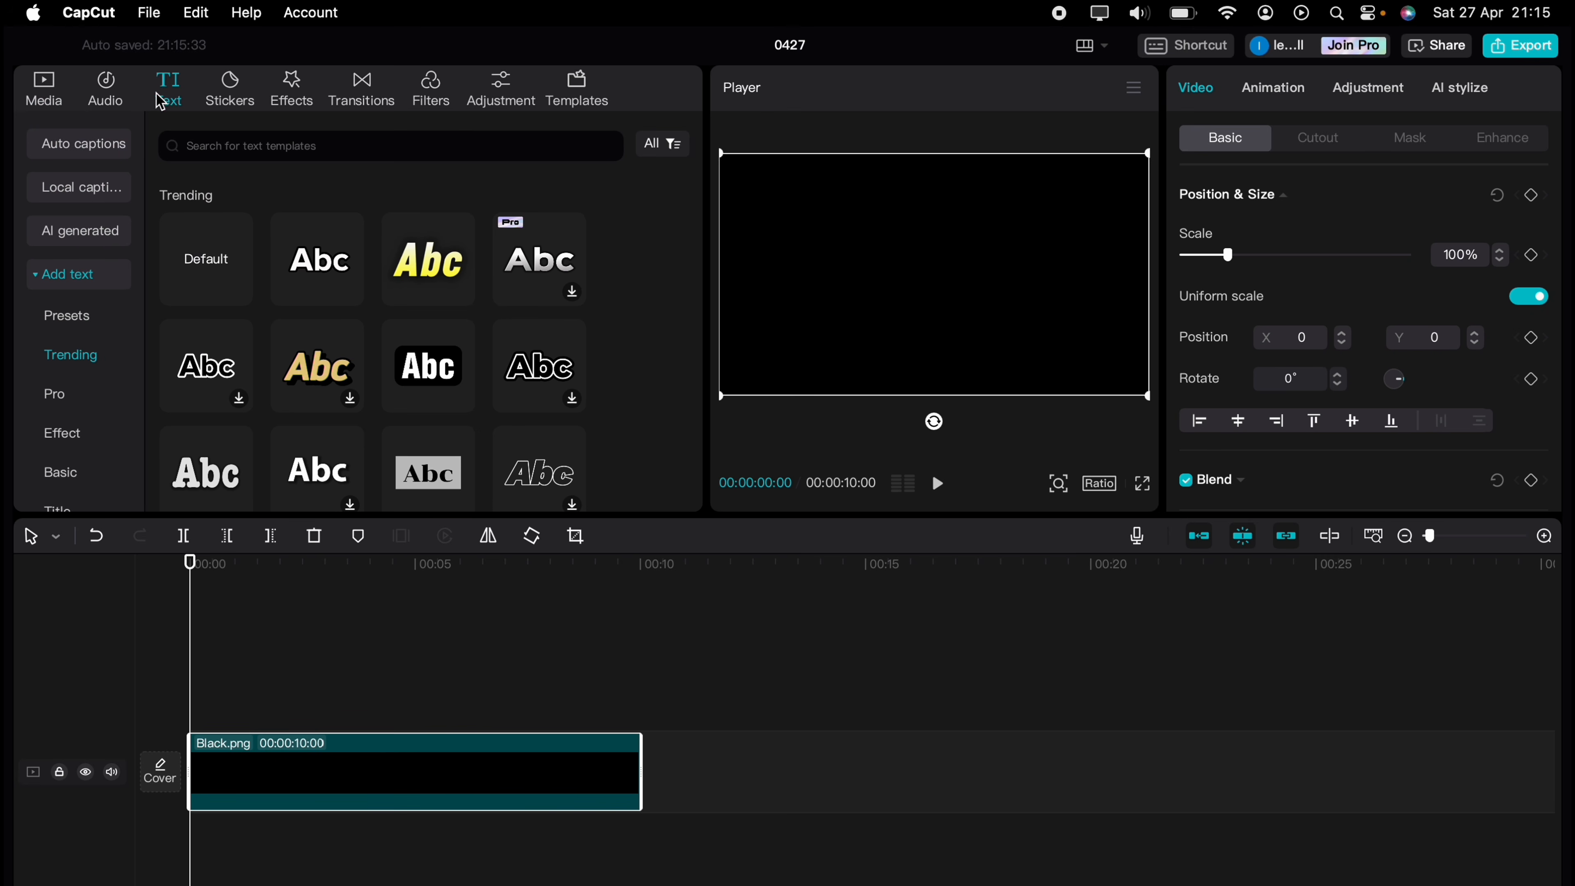
{"action": "mouse_move", "coordinate": [237, 245]}
{"action": "left_click_drag", "start_coordinate": [222, 267], "coordinate": [223, 671]}
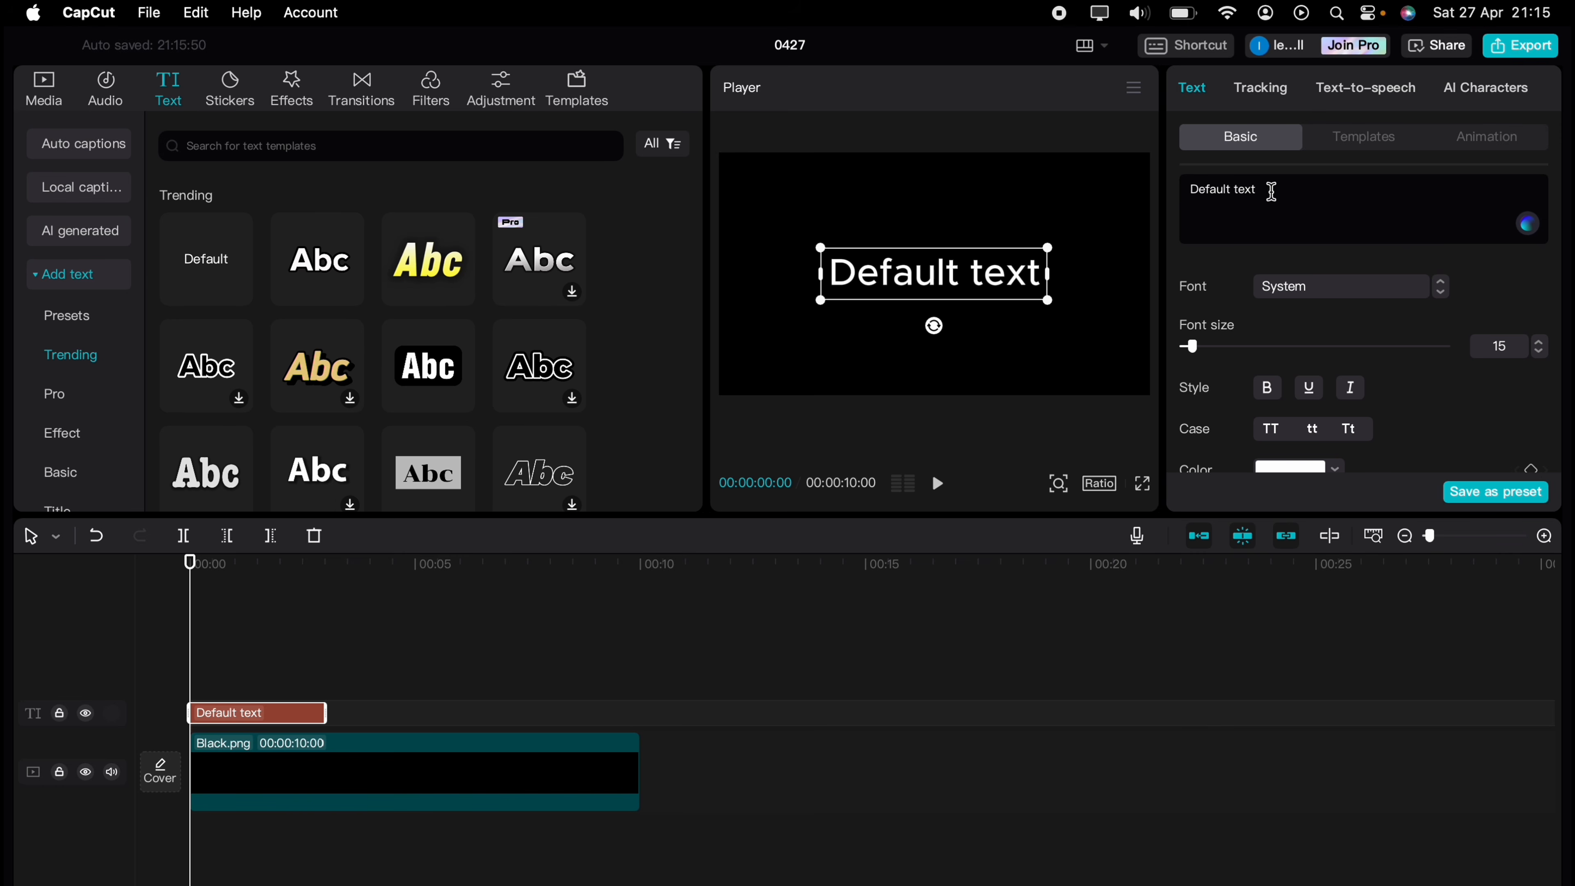
Replace the default text with the copied film credits that open with "A Journey Through Time".
{"action": "left_click_drag", "start_coordinate": [1271, 192], "coordinate": [1161, 197]}
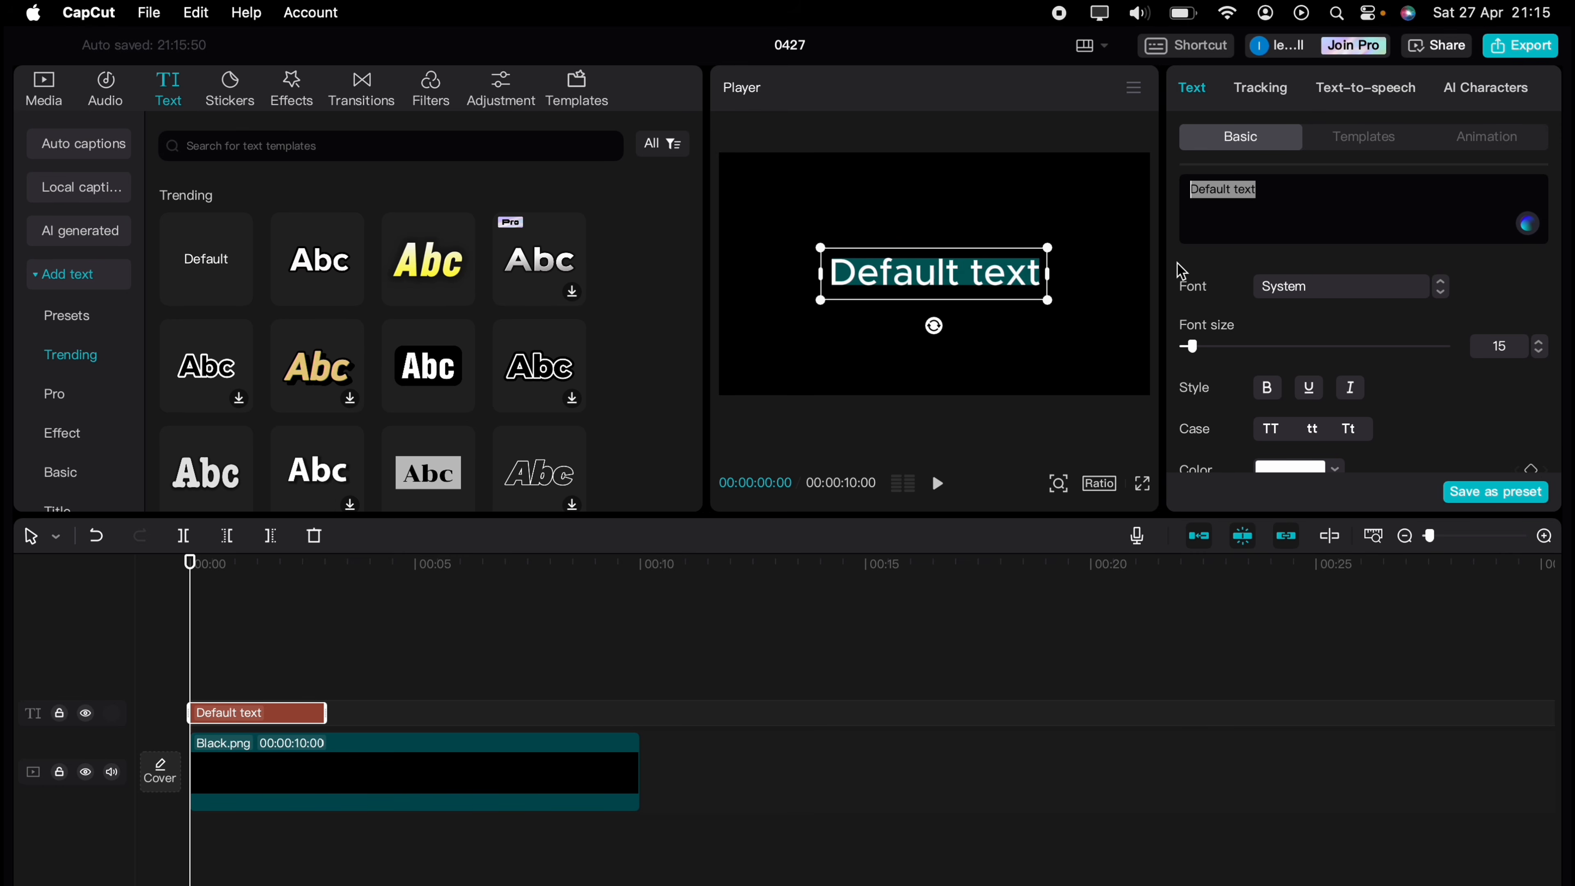
{"action": "key", "text": "BackSpace"}
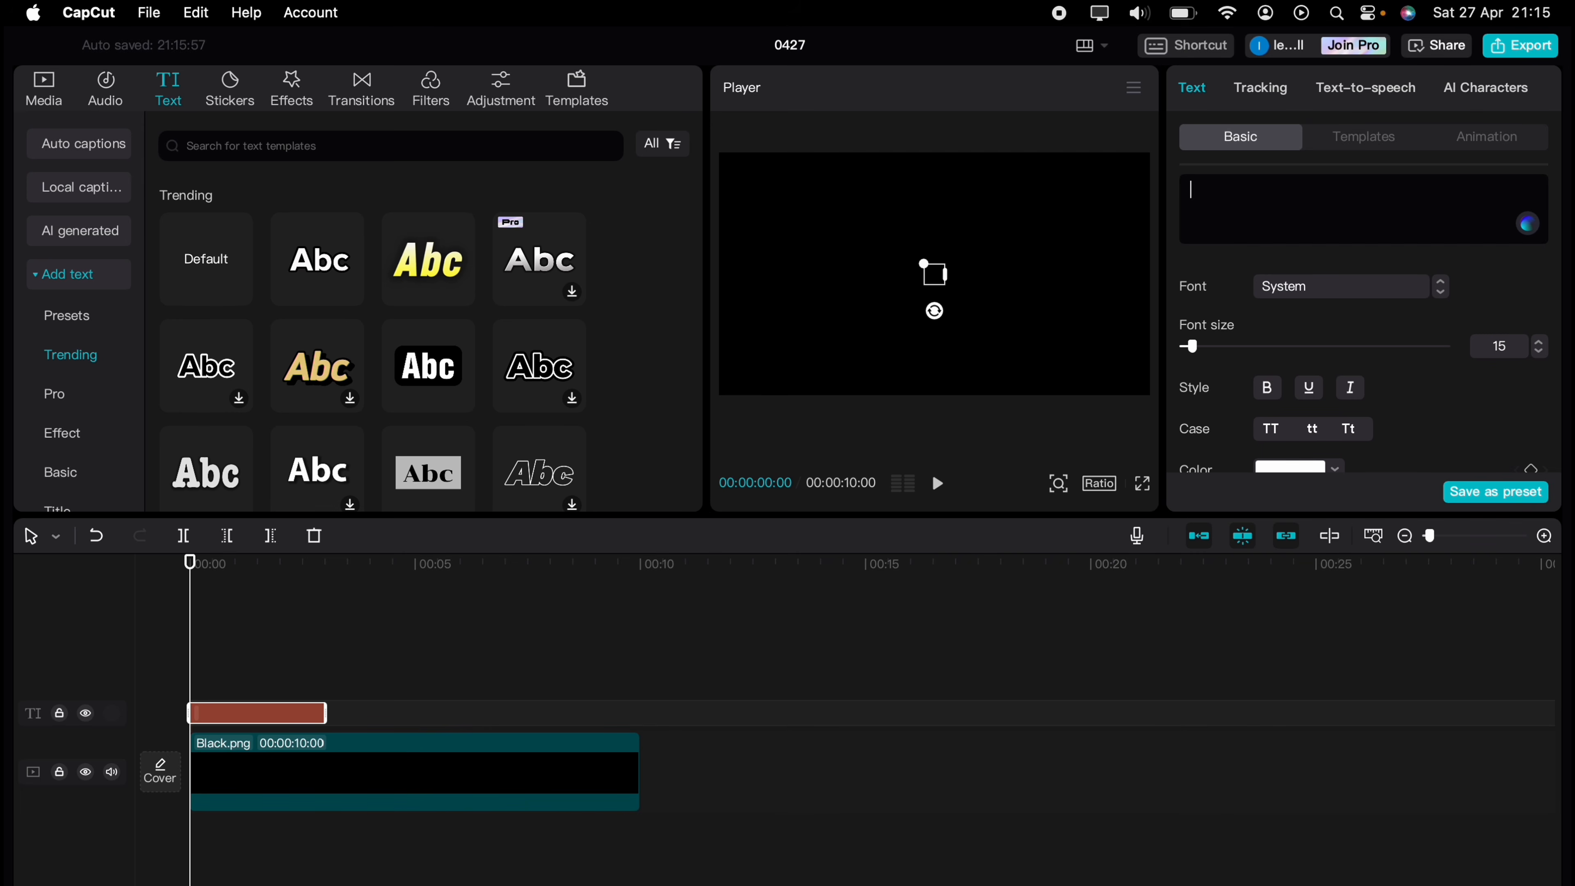
{"action": "key", "text": "super+v"}
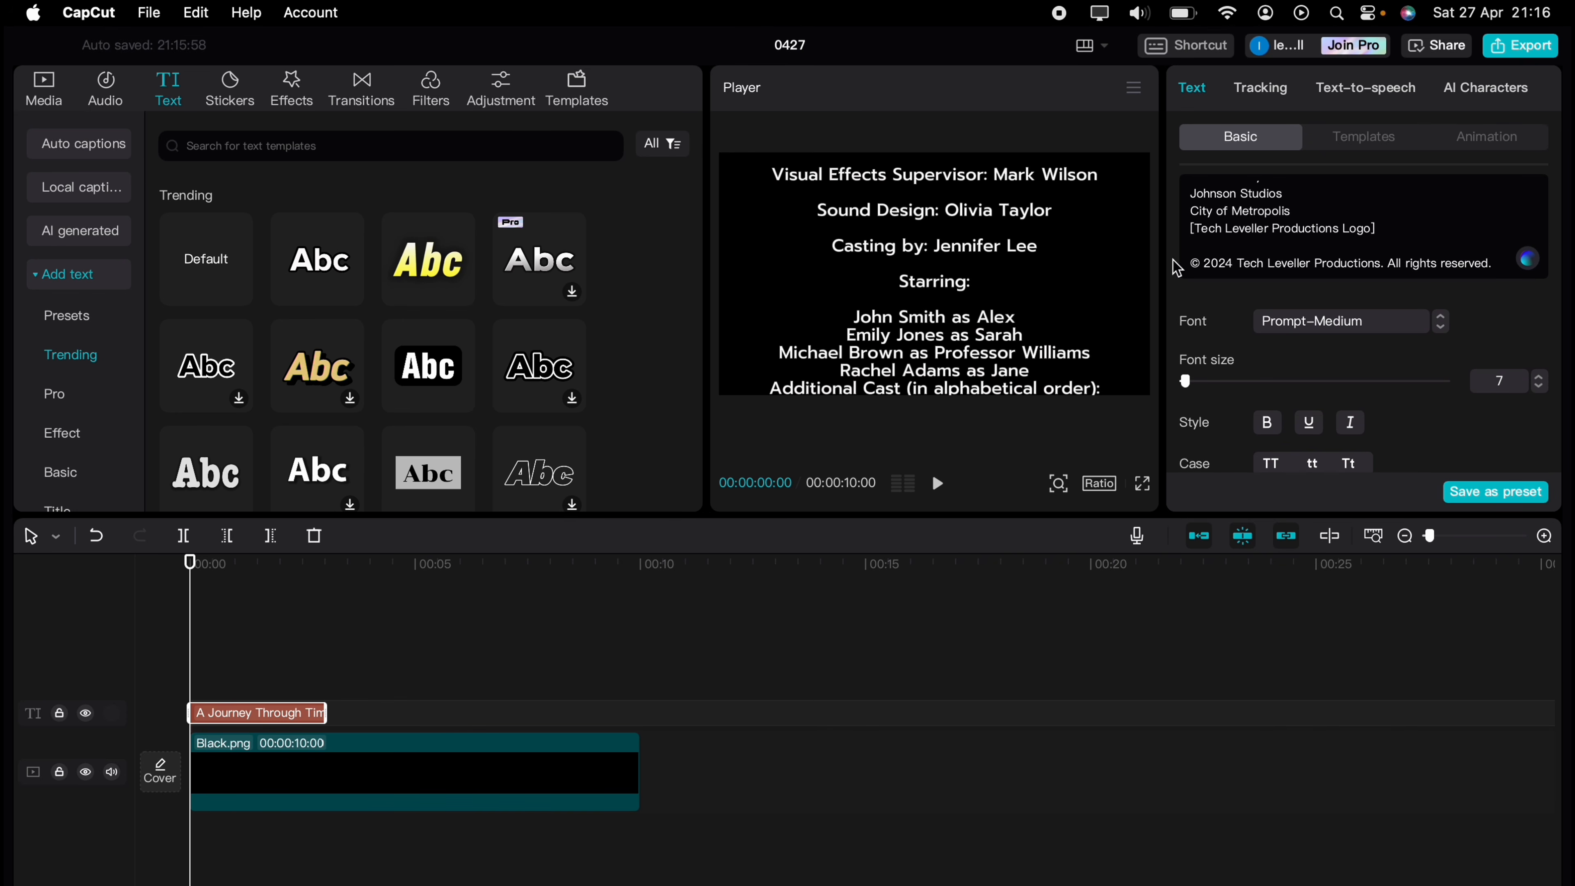
Set the credits text's font to Classic2.
{"action": "left_click", "coordinate": [1424, 323]}
{"action": "scroll", "coordinate": [1359, 599], "scroll_direction": "down", "scroll_amount": 1}
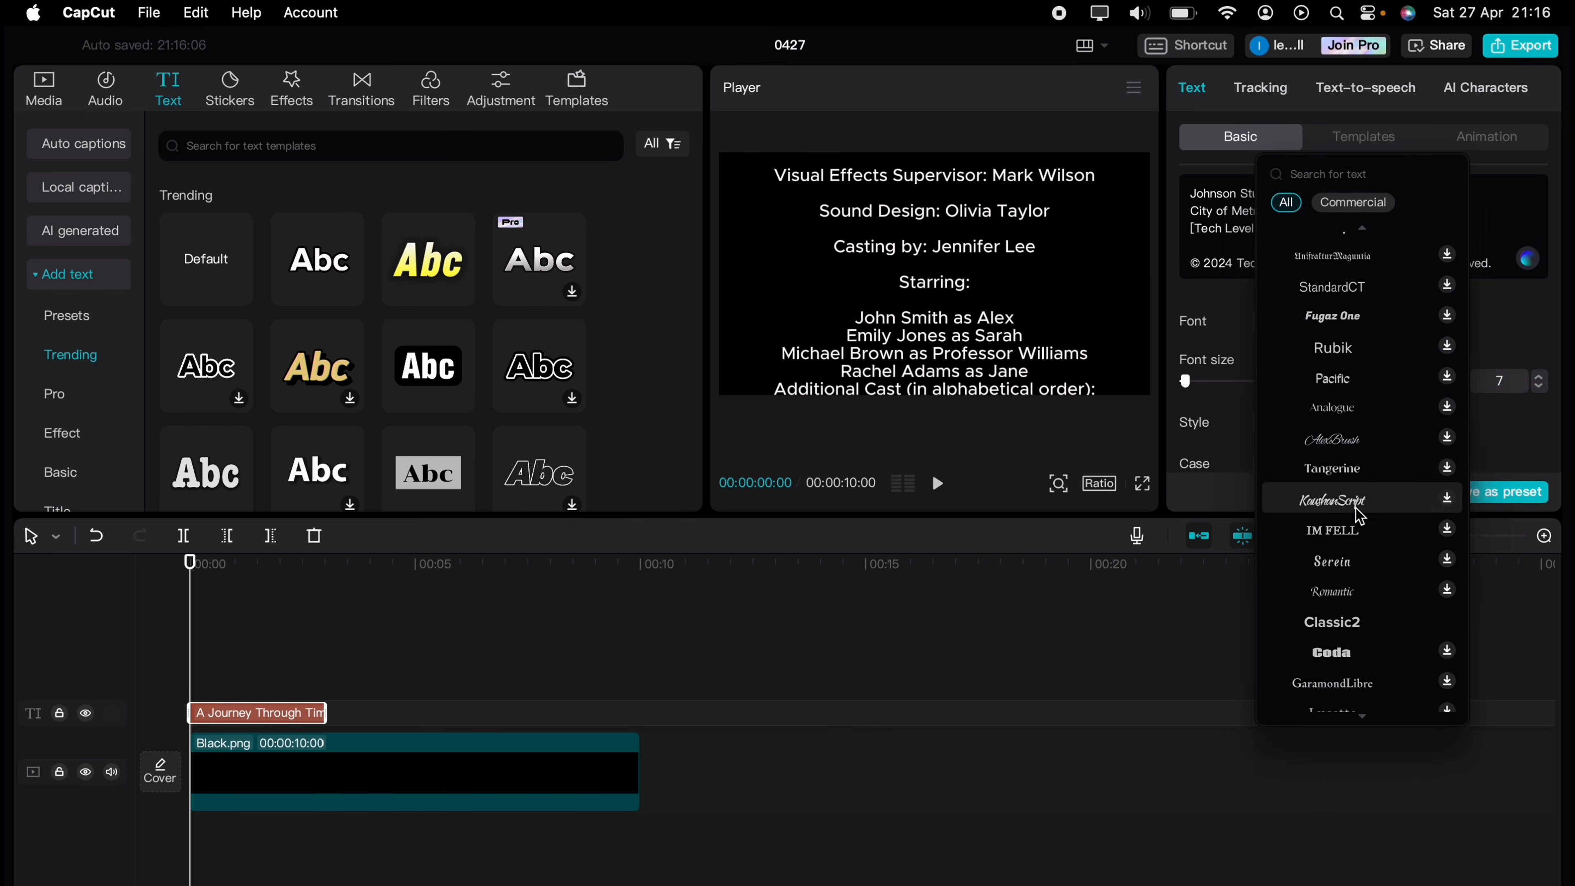
{"action": "scroll", "coordinate": [1364, 397], "scroll_direction": "up", "scroll_amount": 2}
{"action": "scroll", "coordinate": [1364, 484], "scroll_direction": "down", "scroll_amount": 4}
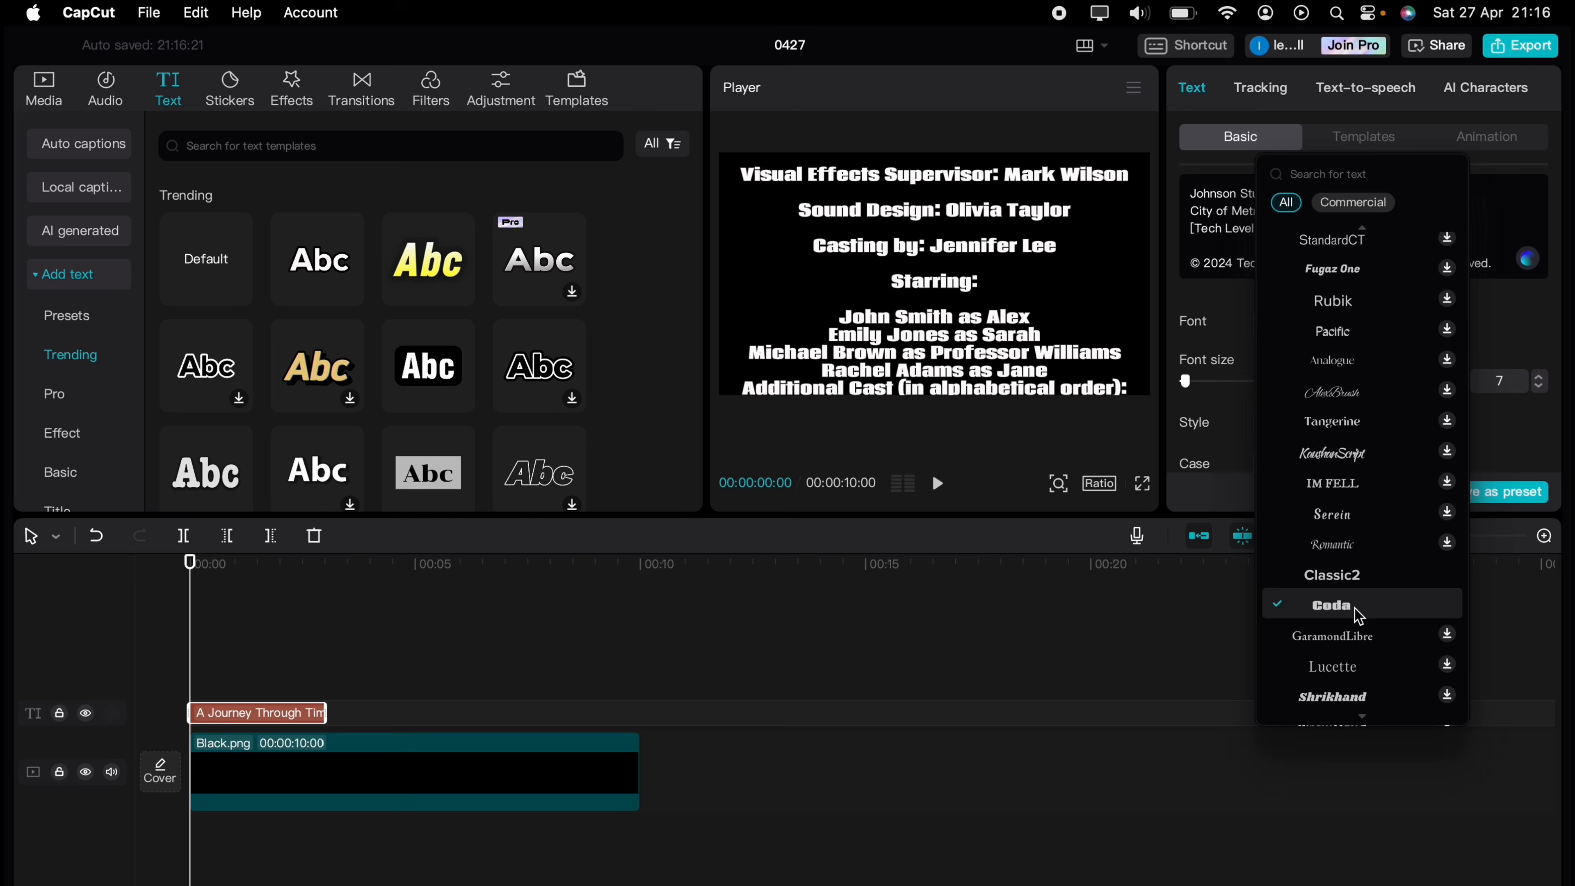
{"action": "left_click", "coordinate": [1352, 574]}
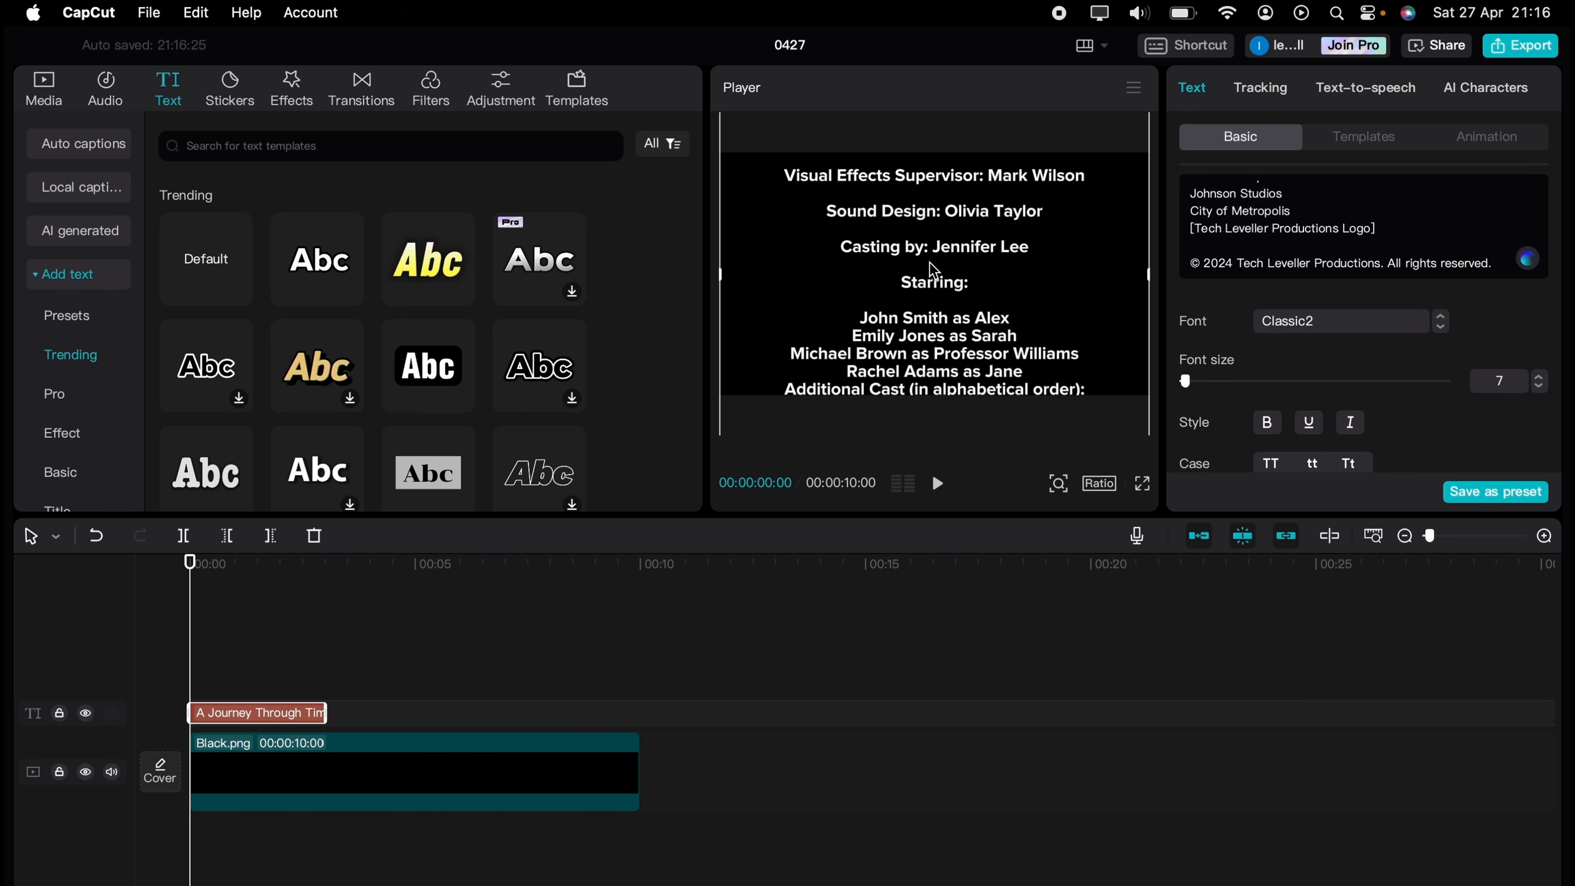
Move the credits down to Y -4698 so their title sits at the frame's lower edge, and keyframe Position & Size at 00:00:00:00.
{"action": "left_click_drag", "start_coordinate": [932, 272], "coordinate": [935, 637]}
{"action": "left_click_drag", "start_coordinate": [936, 293], "coordinate": [941, 435]}
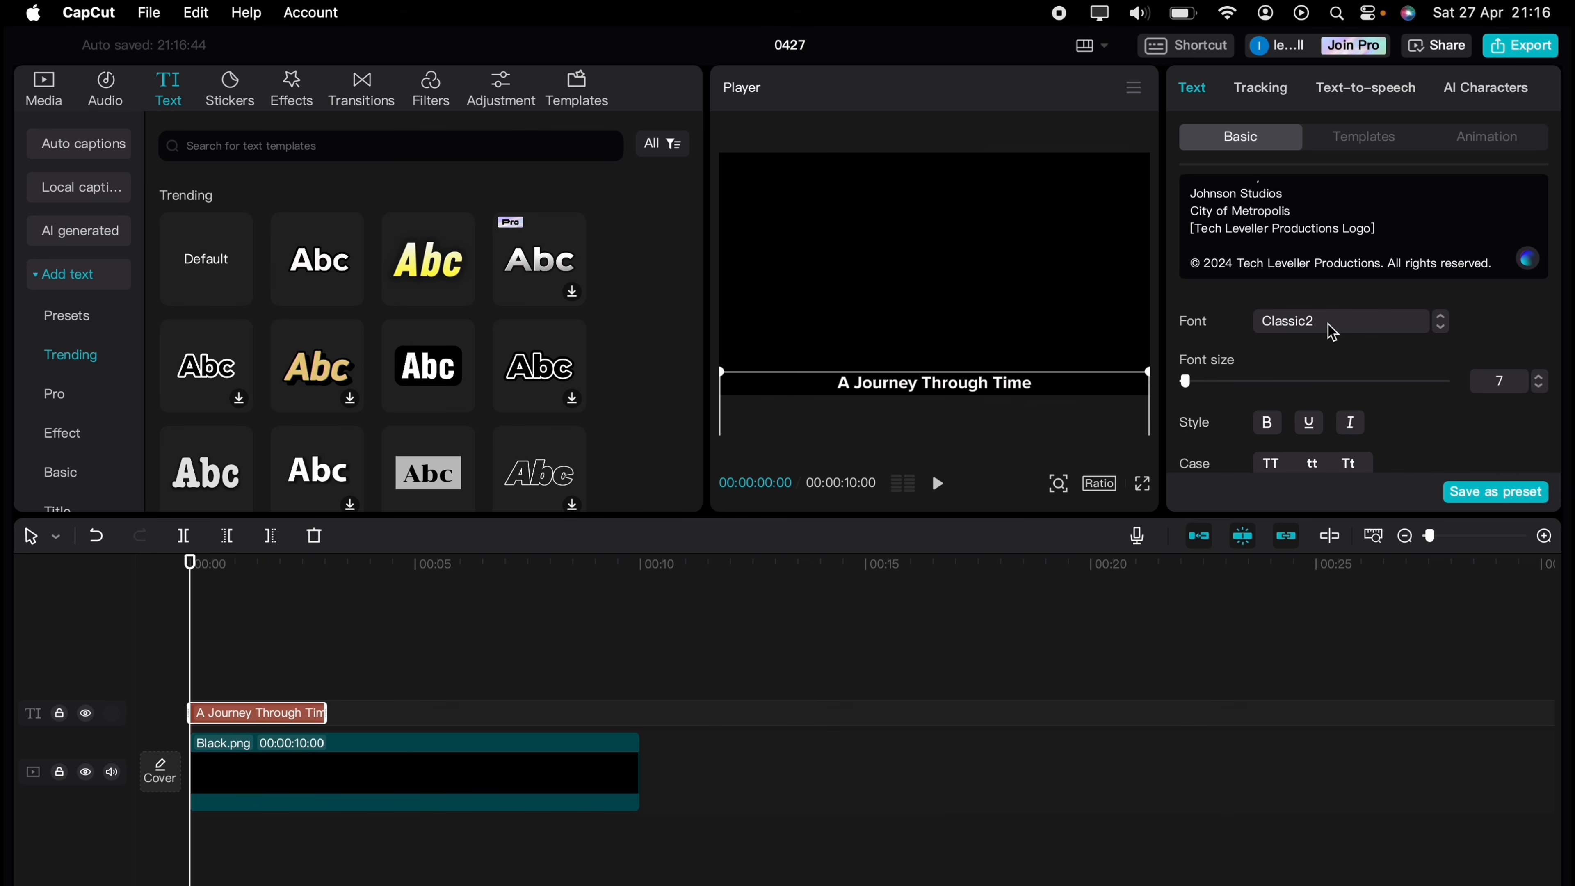
{"action": "scroll", "coordinate": [1330, 396], "scroll_direction": "down", "scroll_amount": 8}
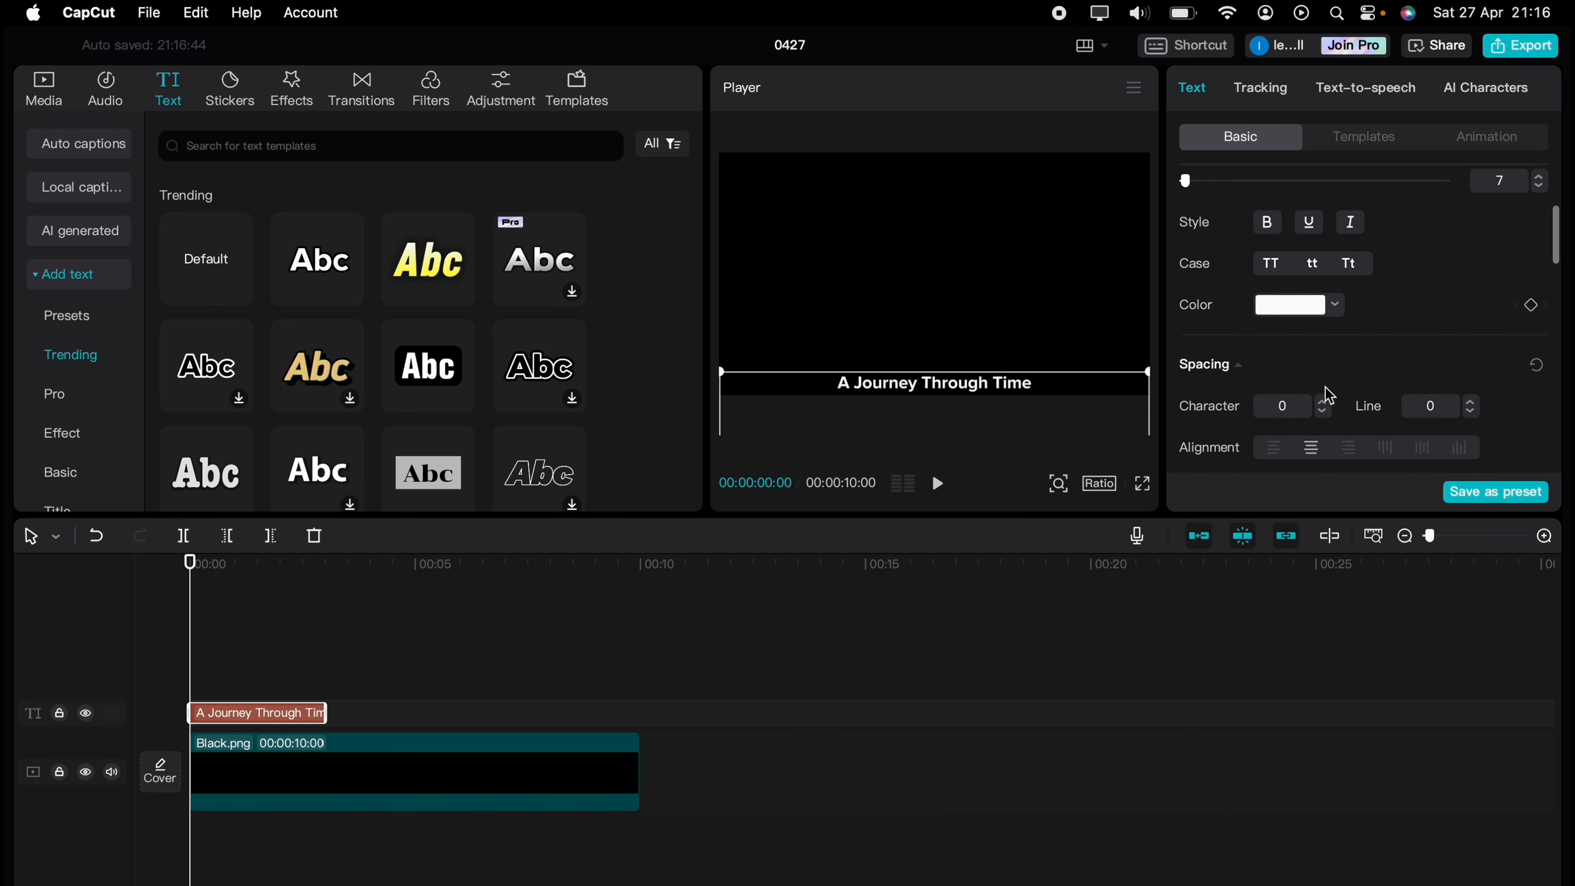
{"action": "scroll", "coordinate": [1331, 395], "scroll_direction": "down", "scroll_amount": 5}
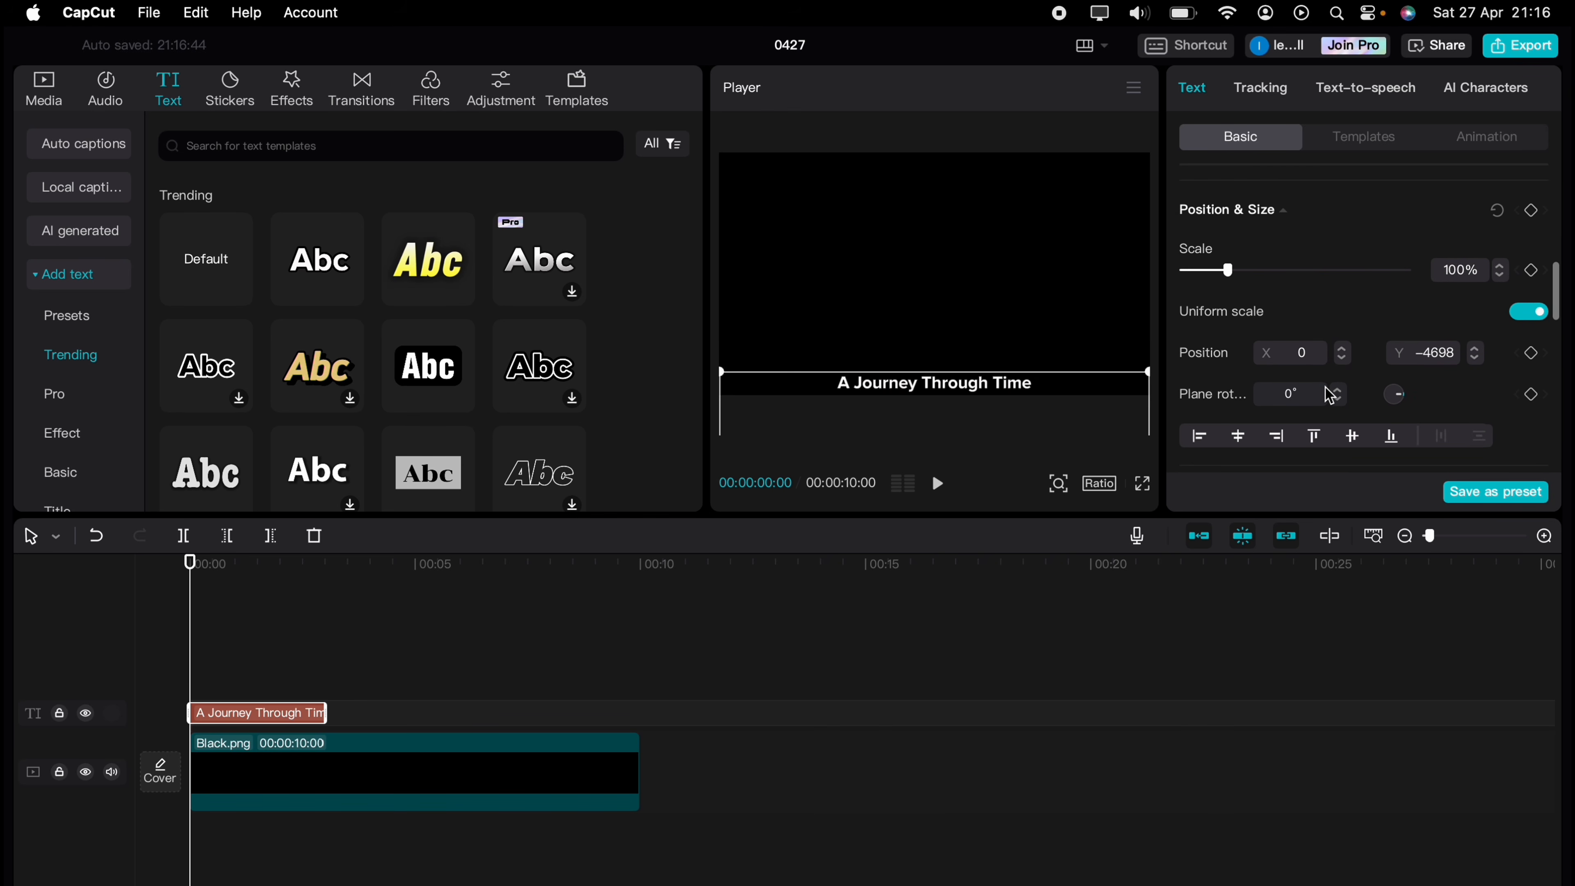
{"action": "left_click", "coordinate": [1531, 210]}
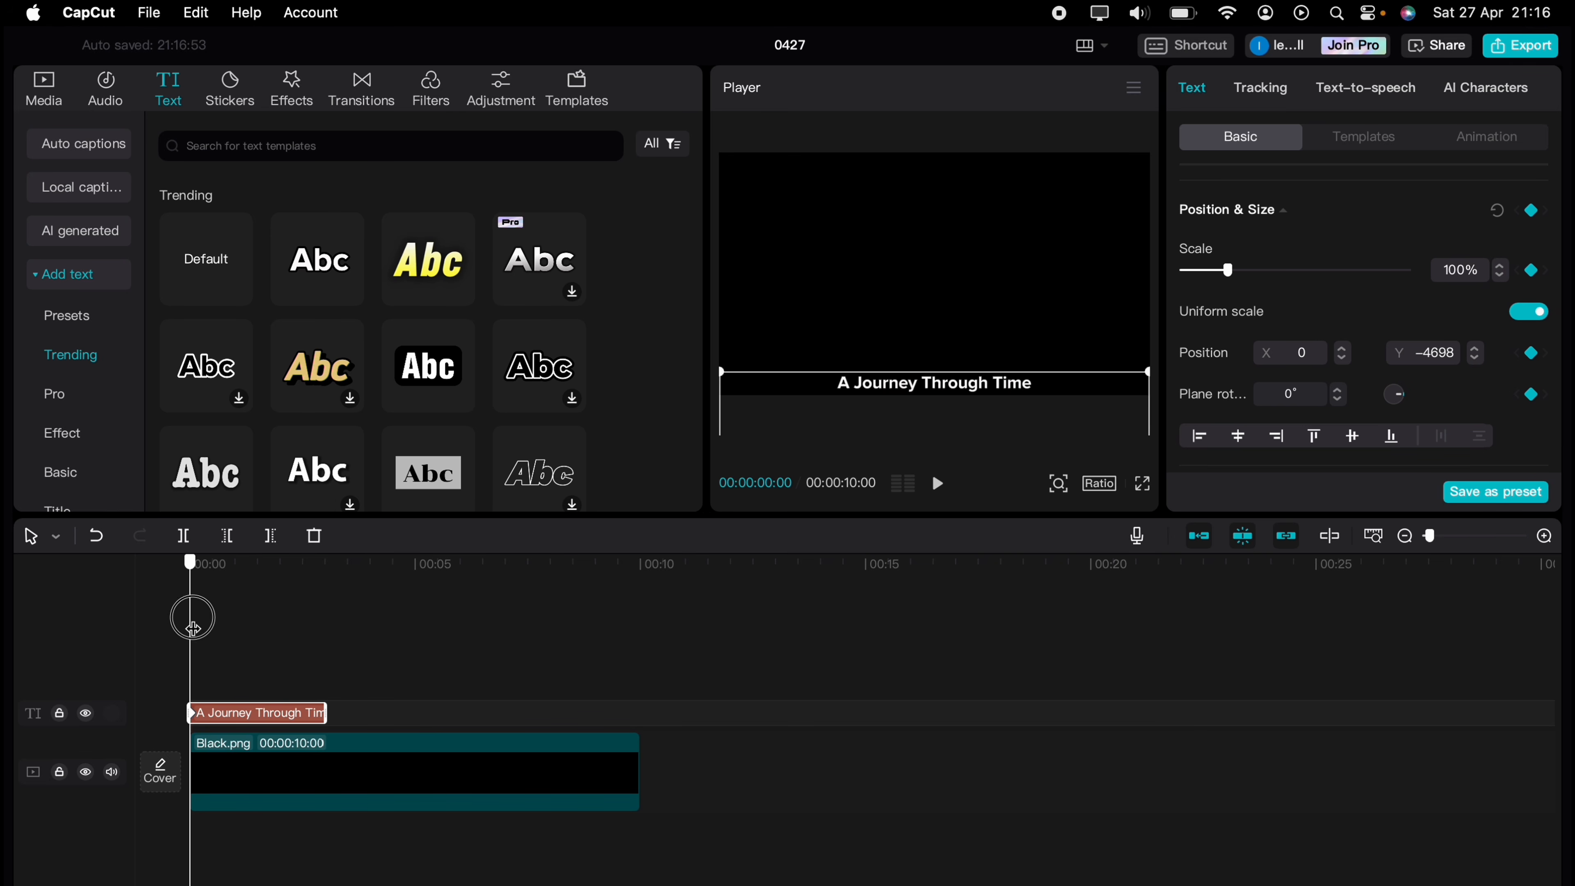
At 00:00:02:23, keyframe Position & Size and move the credits up out of the frame to Y 4913.
{"action": "left_click", "coordinate": [280, 619]}
{"action": "left_click_drag", "start_coordinate": [301, 628], "coordinate": [309, 628]}
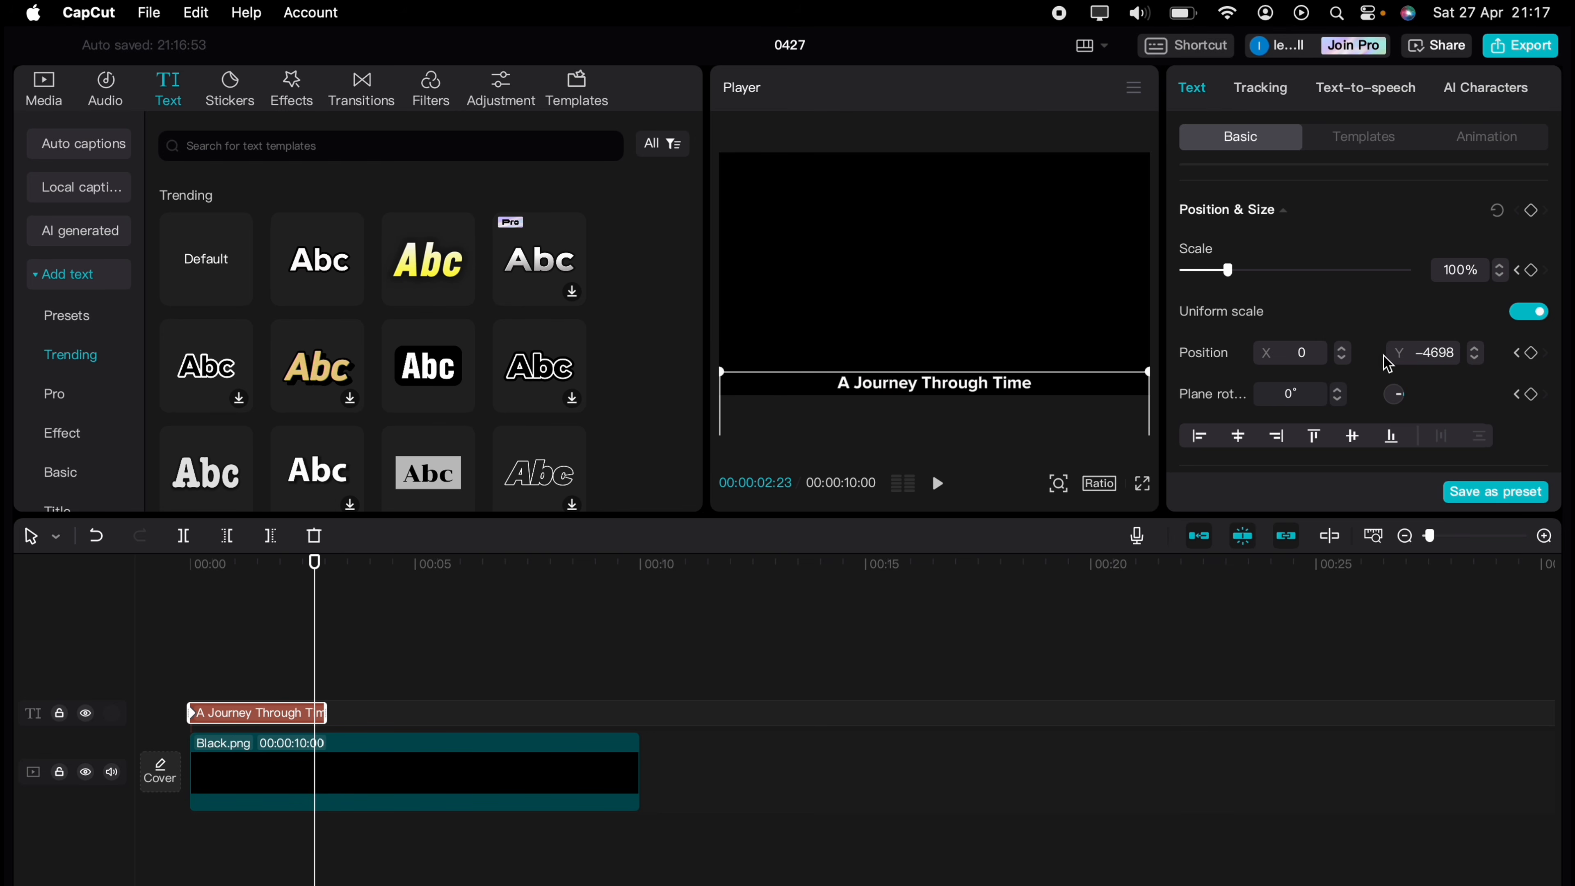
{"action": "left_click", "coordinate": [1532, 211]}
{"action": "left_click_drag", "start_coordinate": [906, 380], "coordinate": [909, 47]}
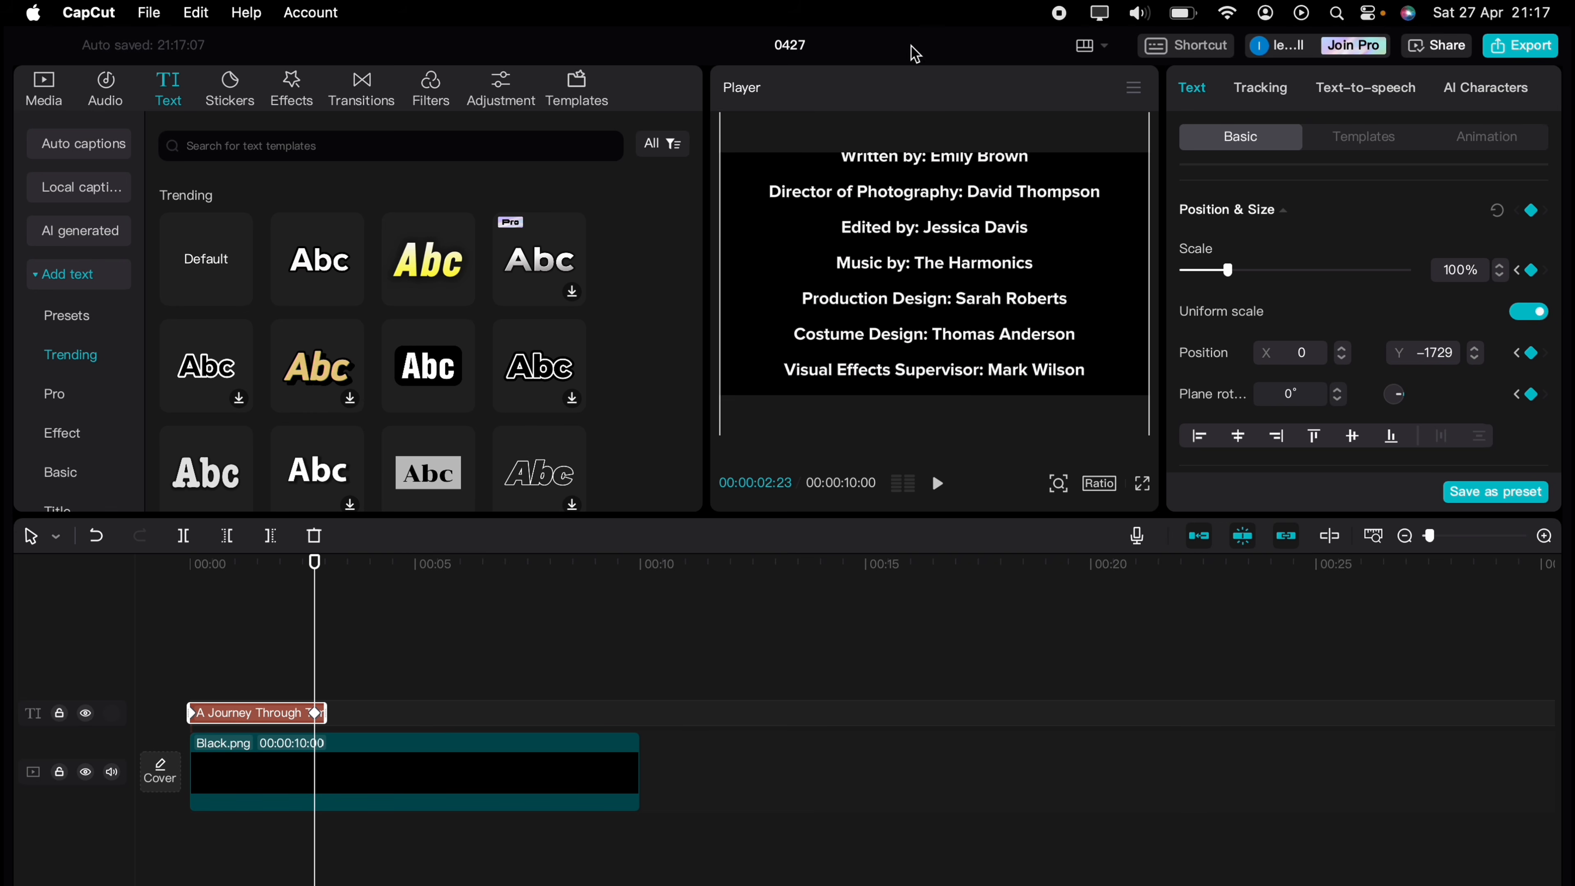
{"action": "left_click_drag", "start_coordinate": [907, 314], "coordinate": [902, 3]}
{"action": "left_click_drag", "start_coordinate": [898, 272], "coordinate": [903, 38]}
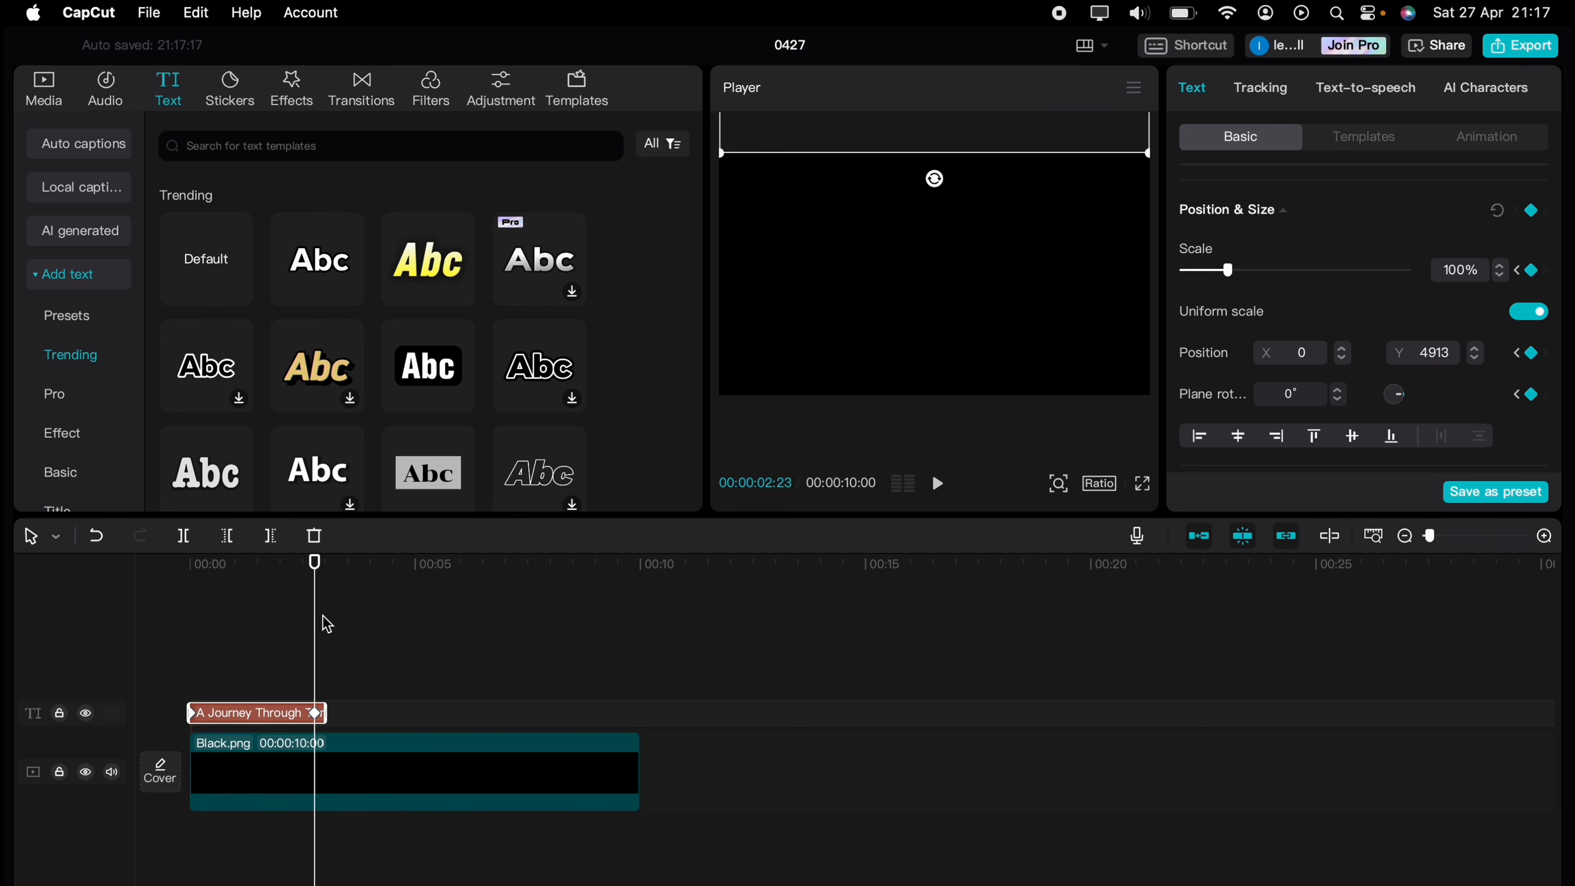
Preview the credits scroll from the timeline's start, stopping after the text clip ends.
{"action": "left_click_drag", "start_coordinate": [316, 624], "coordinate": [169, 619]}
{"action": "left_click", "coordinate": [218, 623]}
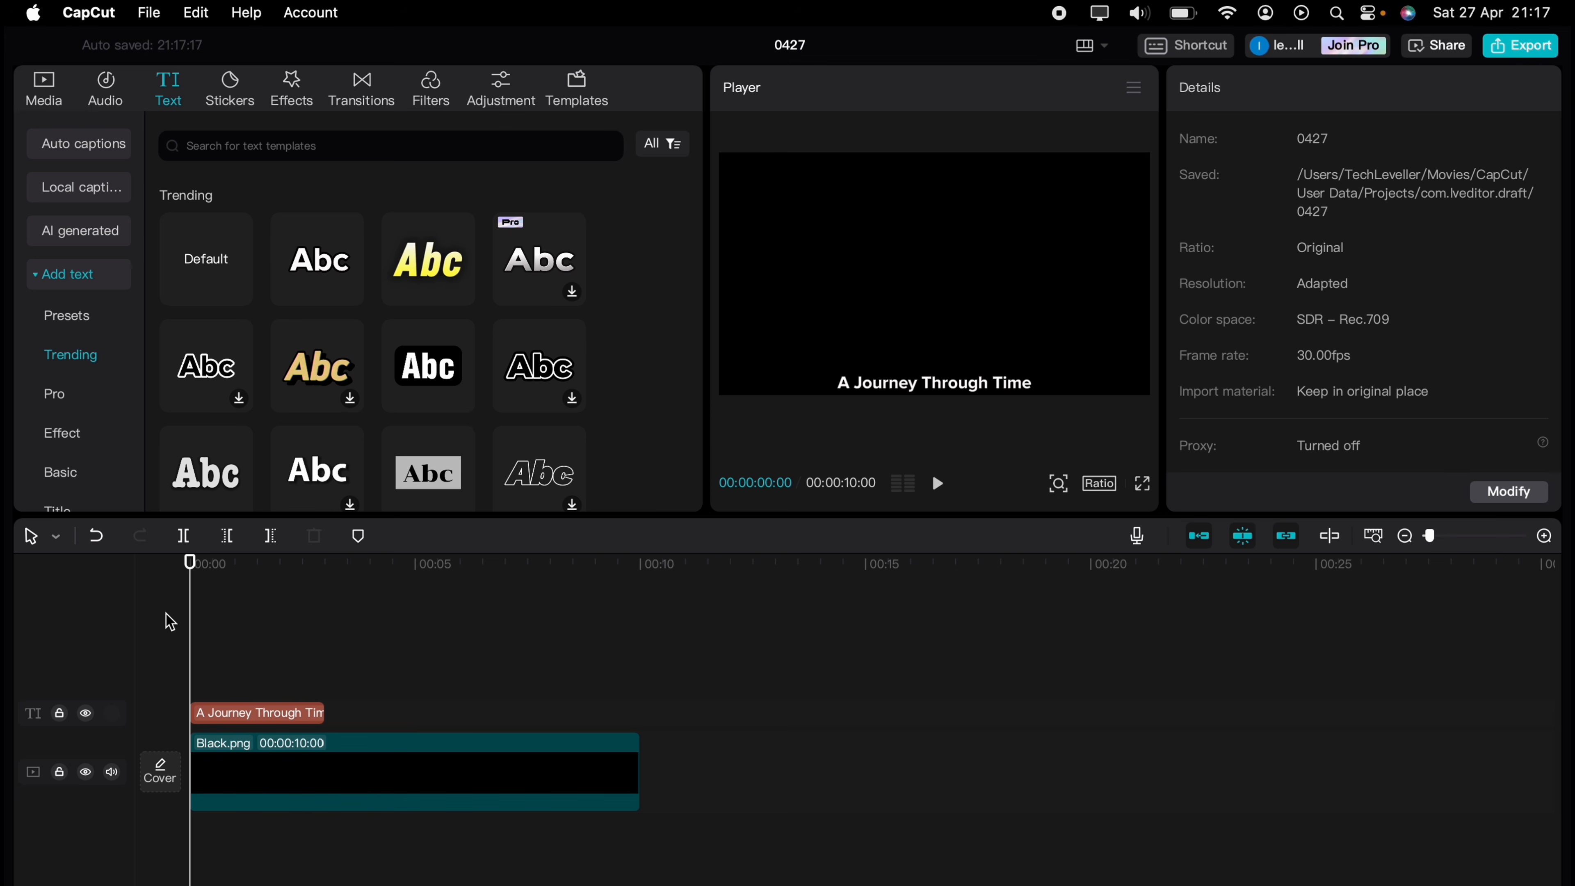
{"action": "key", "text": "space"}
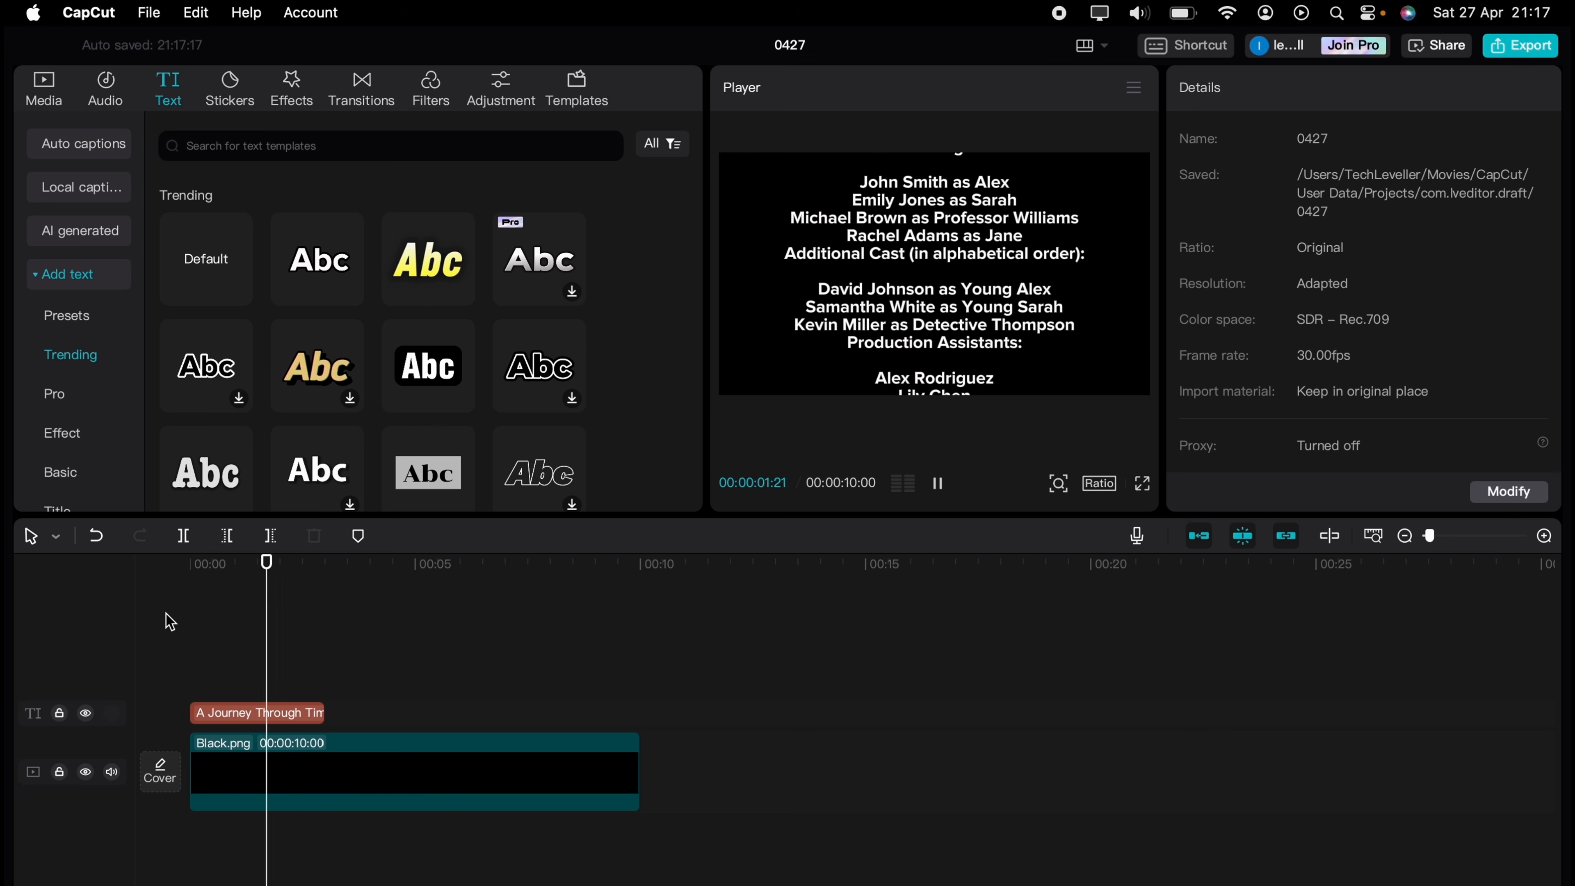
{"action": "key", "text": "space"}
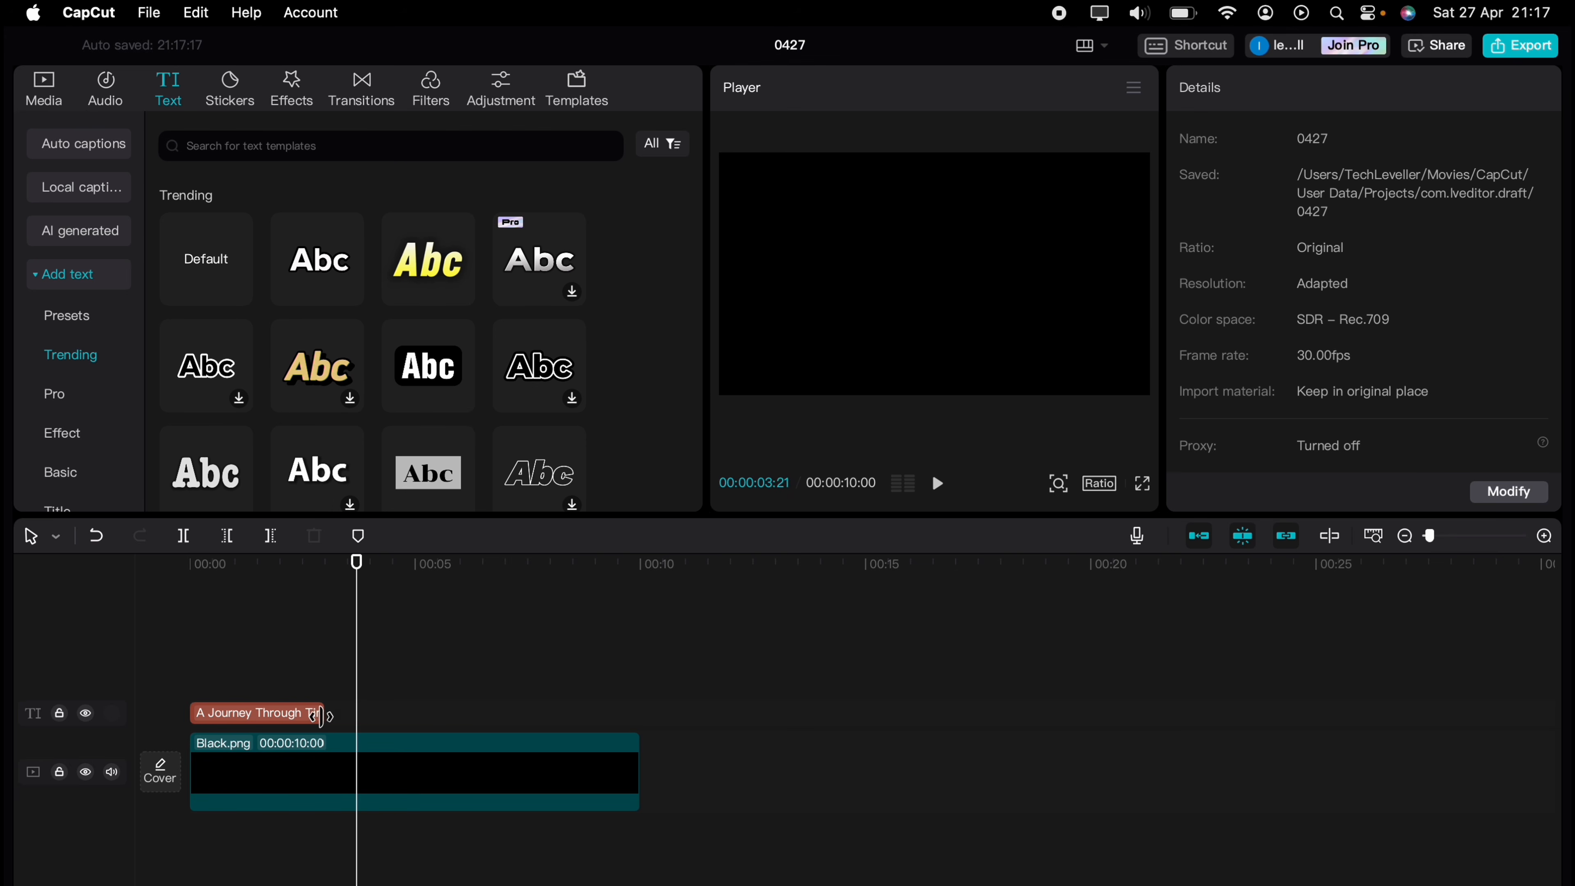
Extend the credits clip to 00:00:10:00, move its second keyframe to the clip's end and play the slower scroll.
{"action": "left_click_drag", "start_coordinate": [321, 715], "coordinate": [637, 701]}
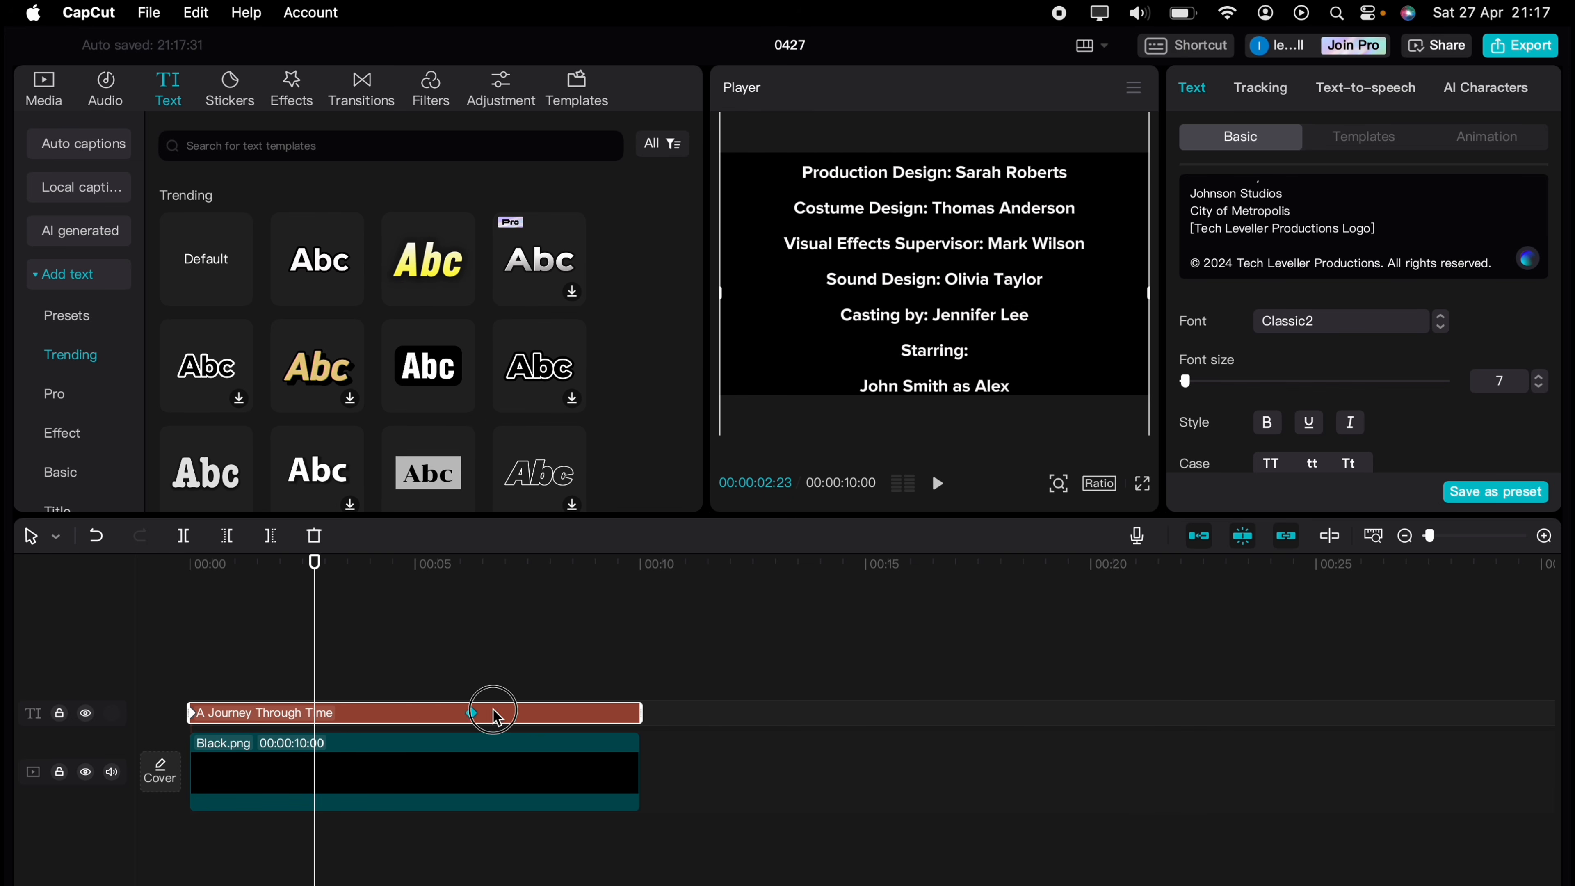
{"action": "left_click", "coordinate": [207, 638]}
{"action": "left_click_drag", "start_coordinate": [208, 640], "coordinate": [187, 647]}
{"action": "key", "text": "space"}
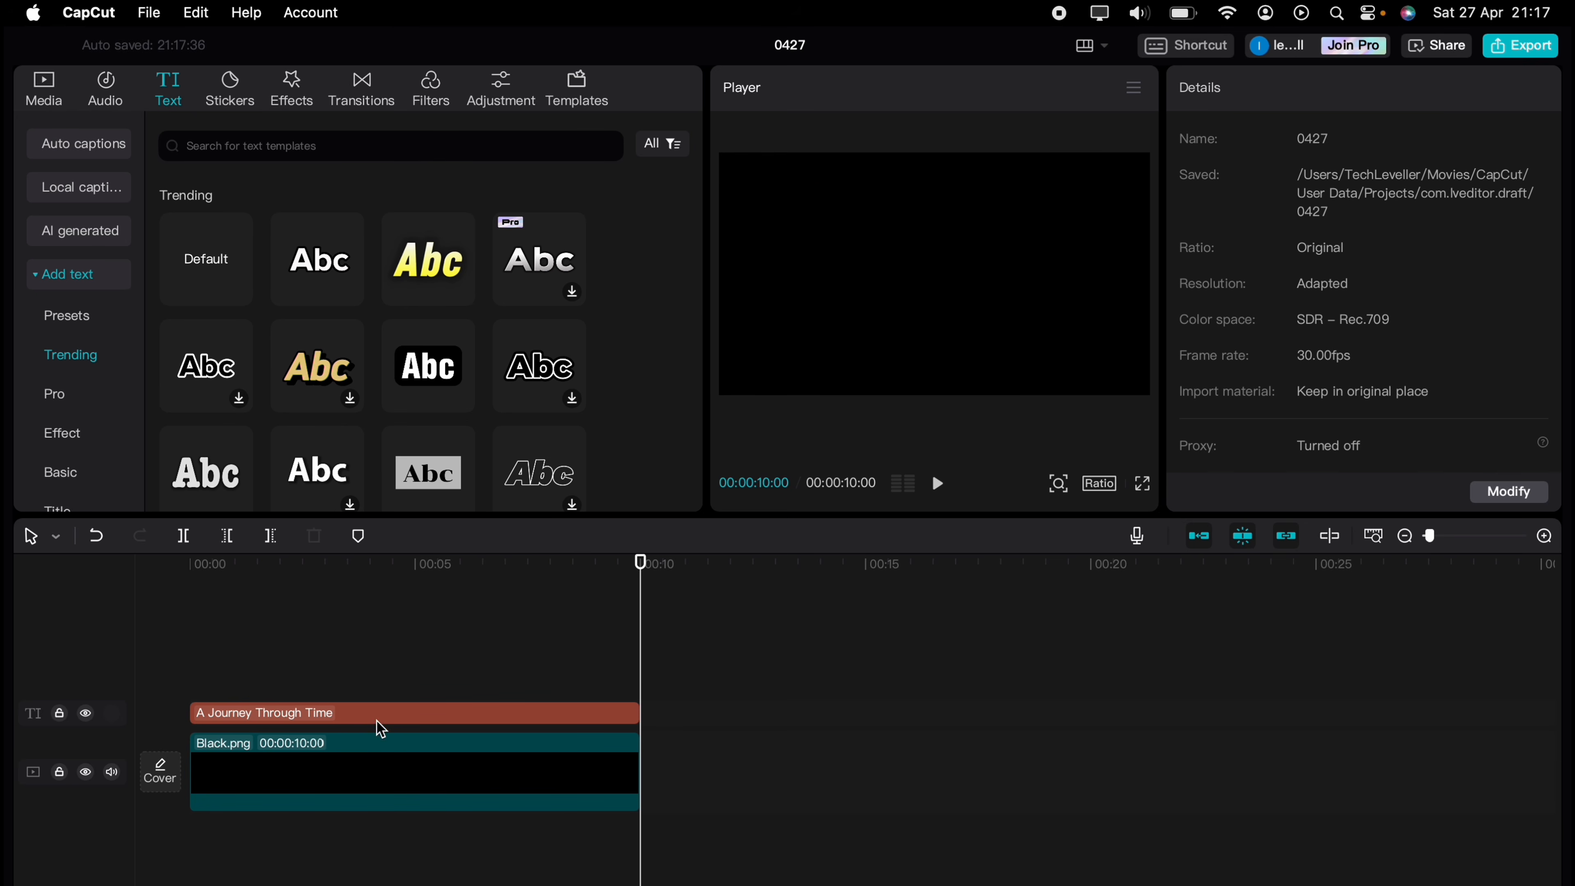
Extend Black.png and the credits clip to 00:00:12:24 and move the final keyframe close to the clip's new end.
{"action": "left_click_drag", "start_coordinate": [638, 754], "coordinate": [766, 758]}
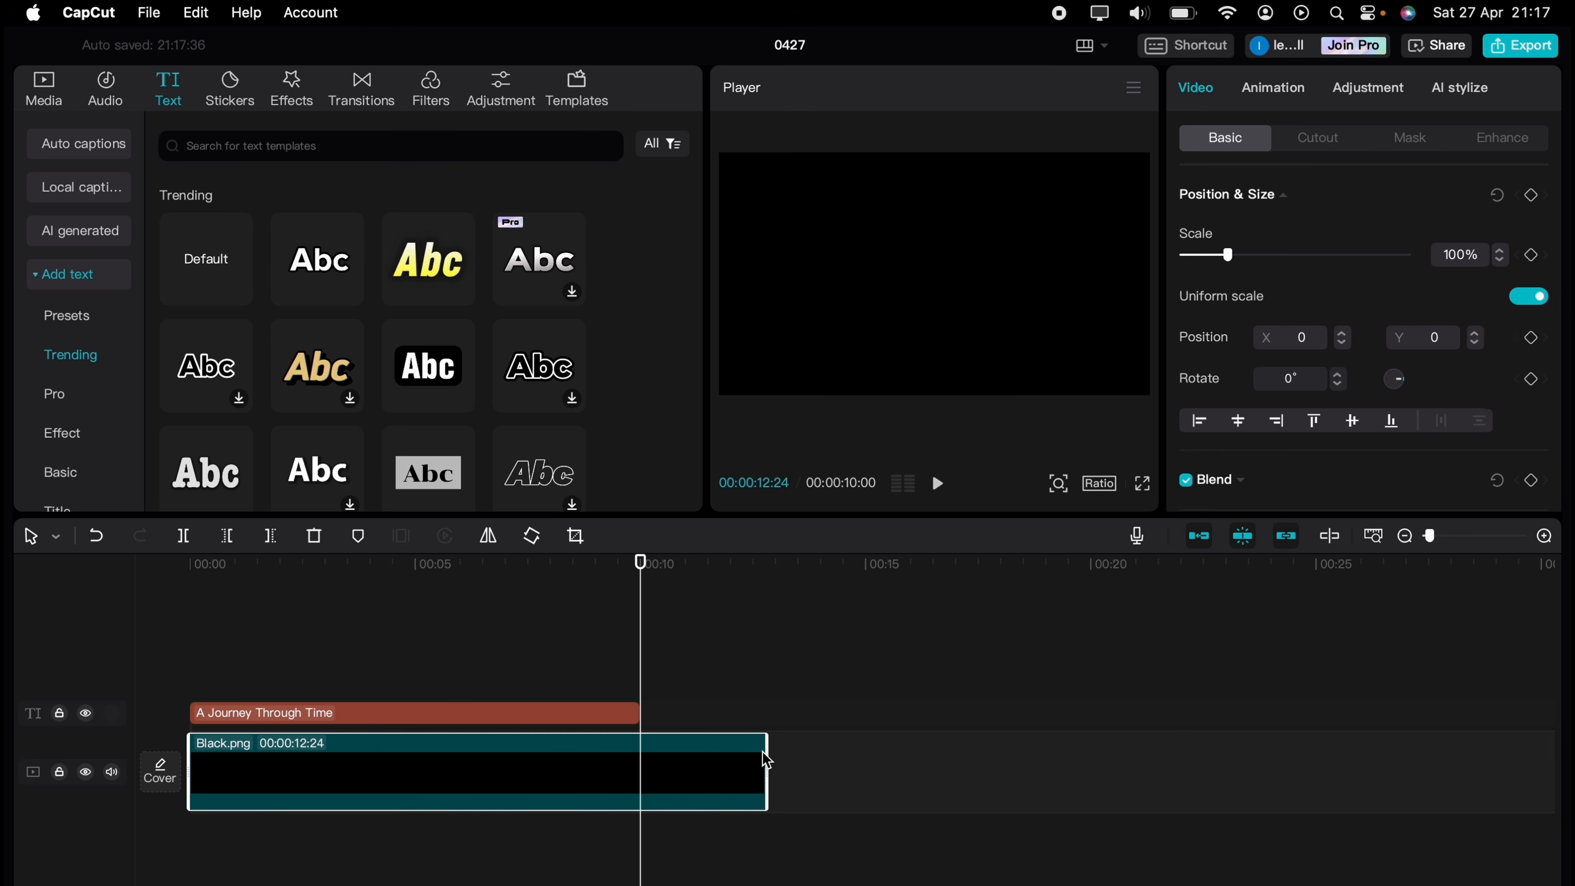
{"action": "left_click", "coordinate": [561, 713]}
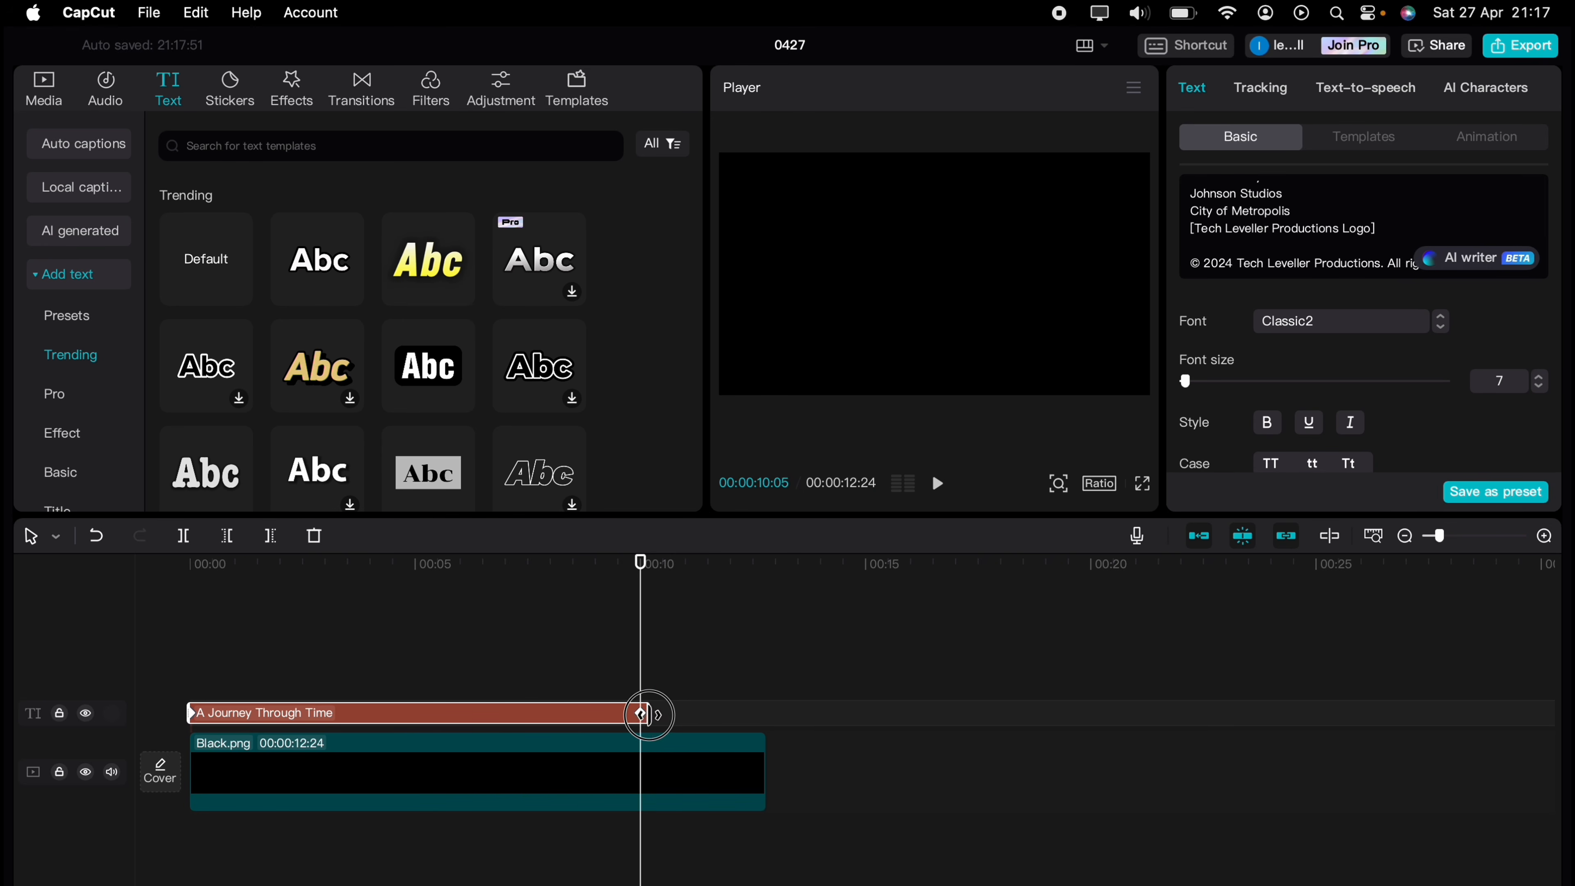
{"action": "left_click_drag", "start_coordinate": [649, 715], "coordinate": [767, 714]}
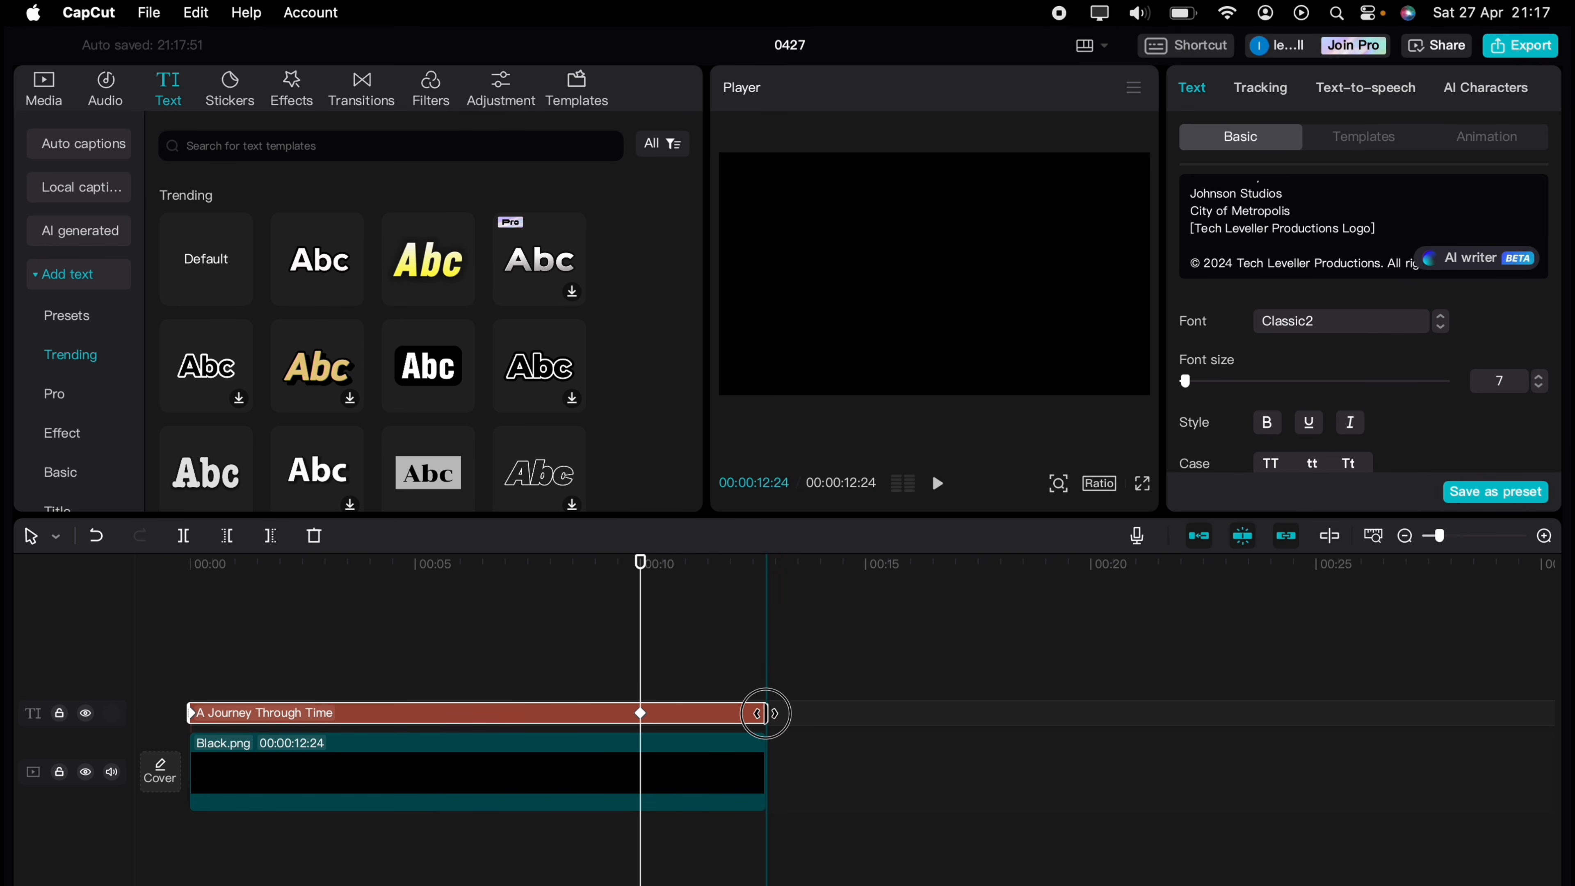
{"action": "left_click", "coordinate": [640, 713]}
{"action": "left_click_drag", "start_coordinate": [640, 713], "coordinate": [740, 712]}
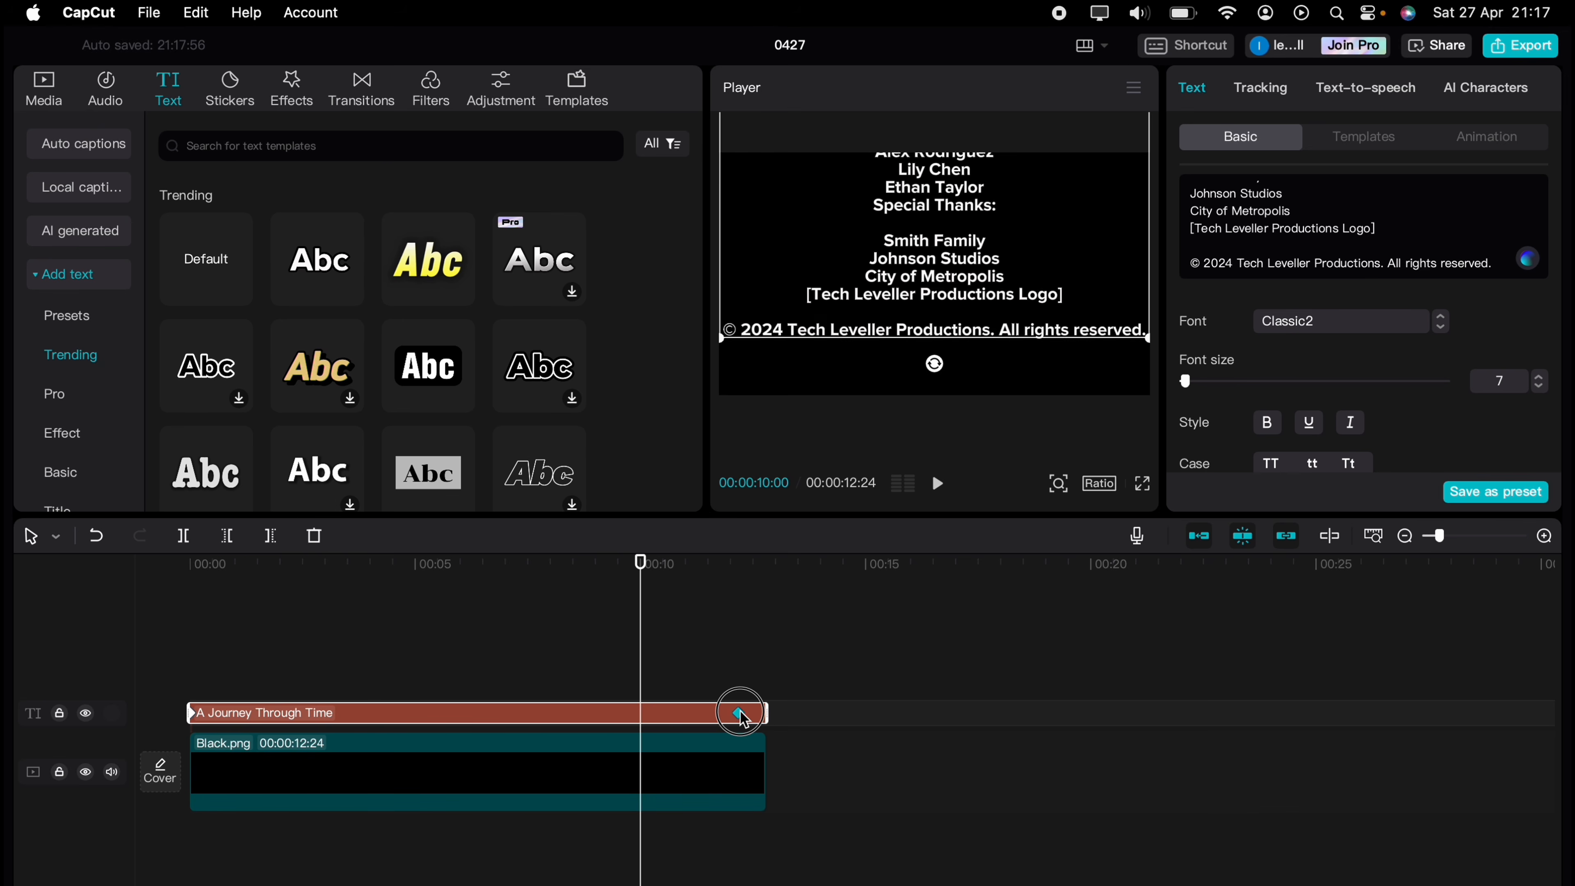
Play the lengthened credits roll from 00:00:00:00.
{"action": "left_click", "coordinate": [194, 667]}
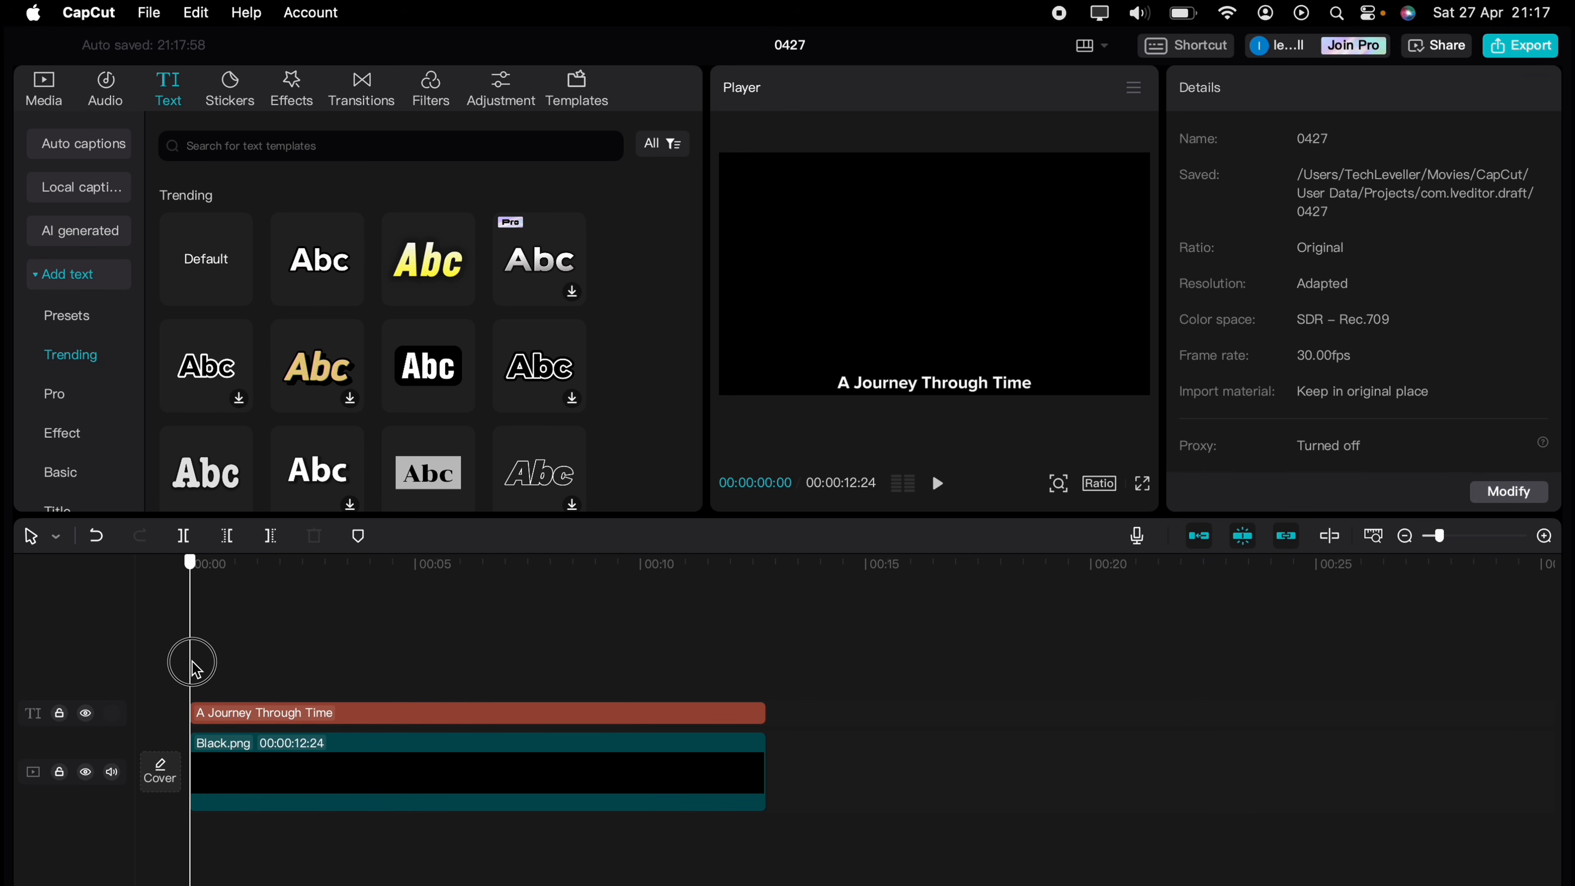
{"action": "key", "text": "space"}
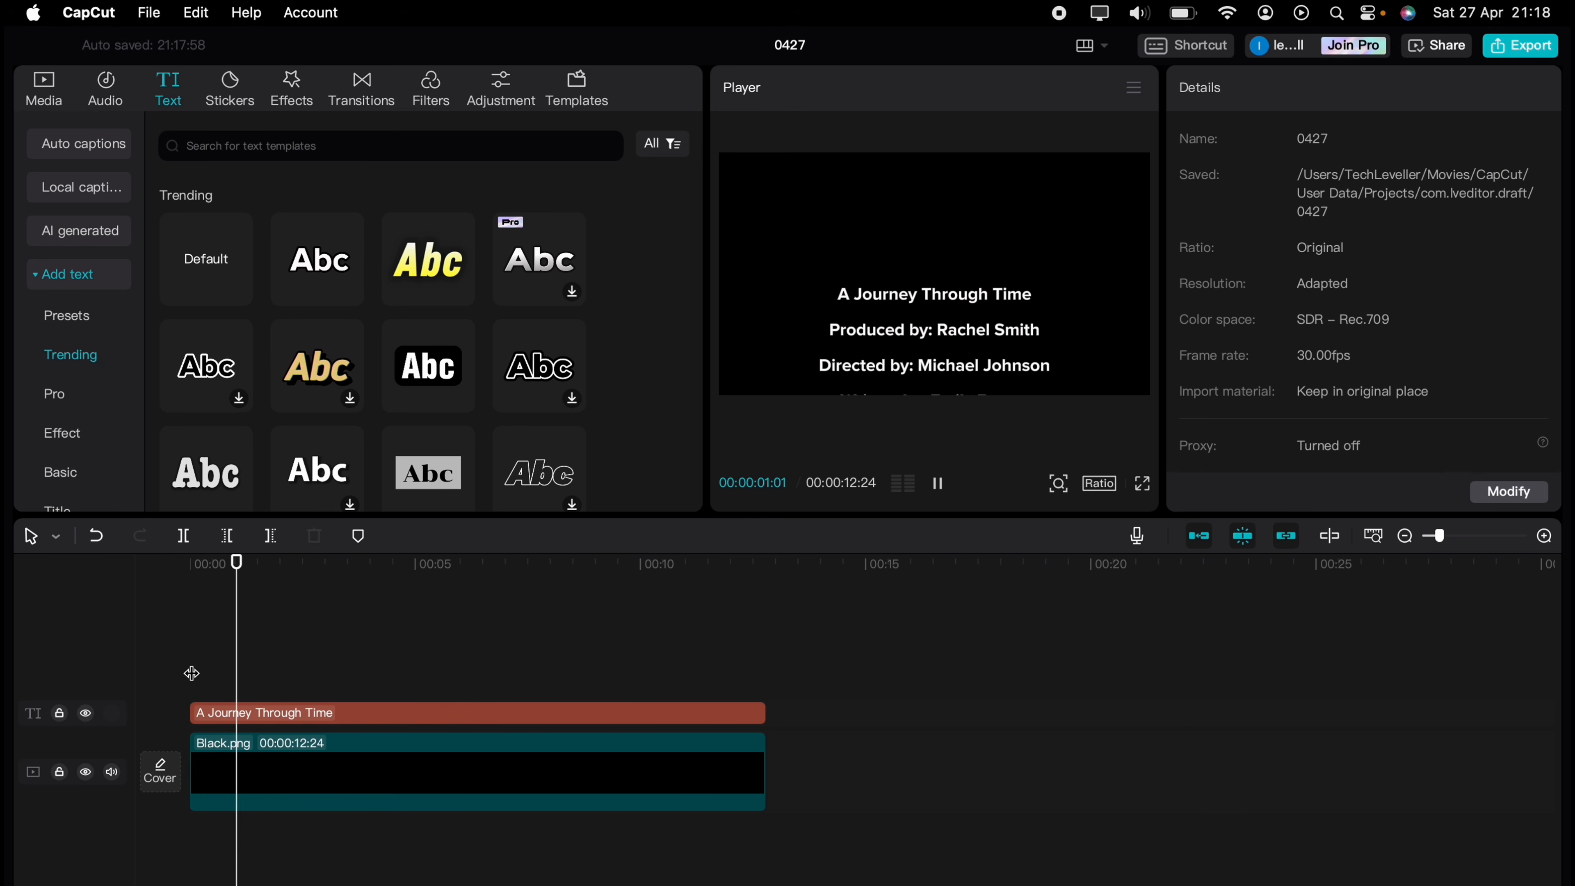